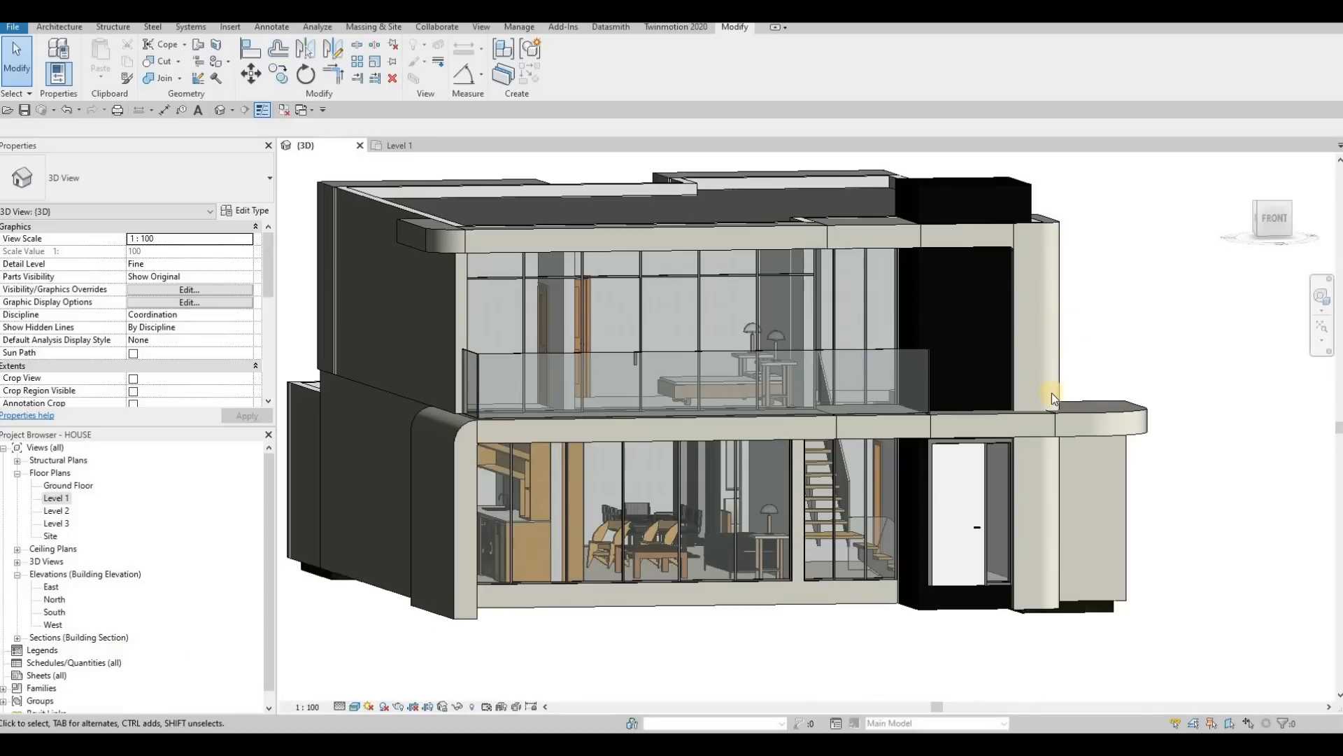
Step: Examine the house model from the front and rear, ending on the main entrance door and the base below it
shift+middle_drag(1051, 392, 812, 483)
scroll(769, 483, up, 2)
scroll(630, 476, up, 2)
shift+middle_drag(558, 479, 636, 393)
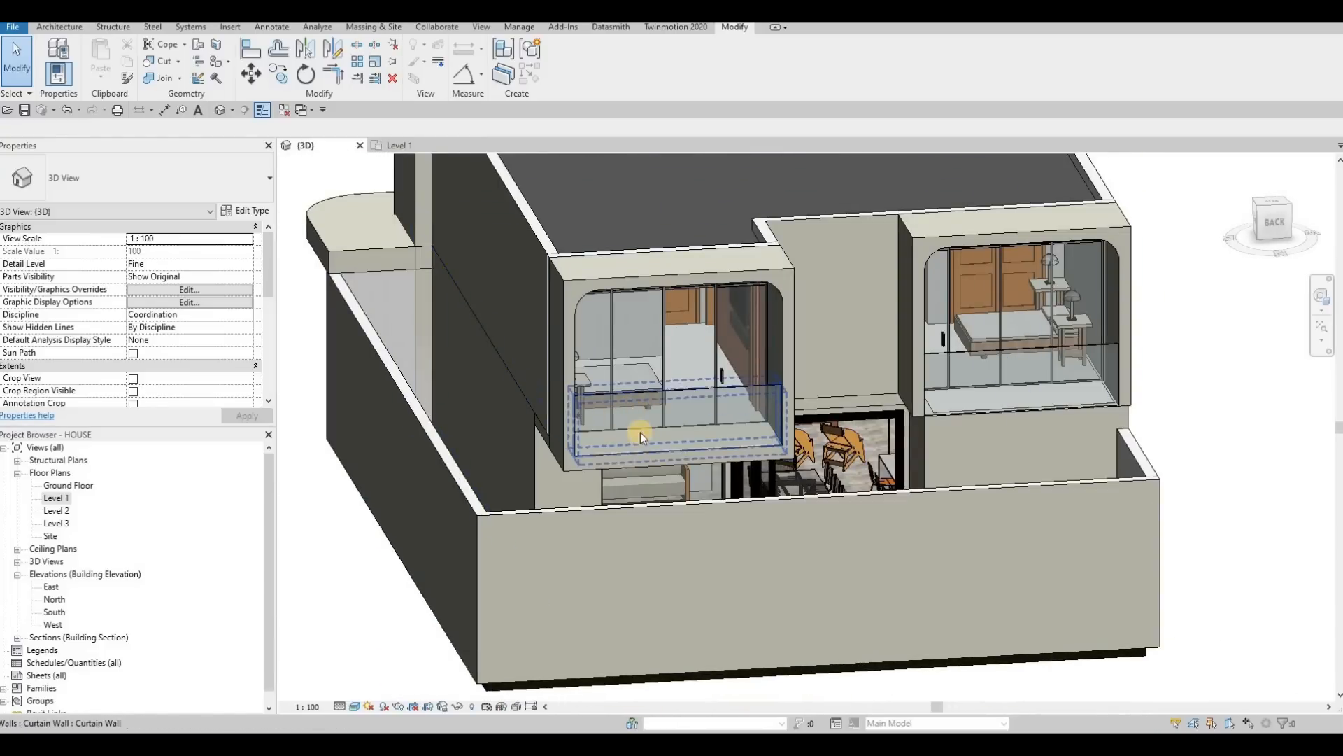
shift+middle_drag(587, 431, 796, 424)
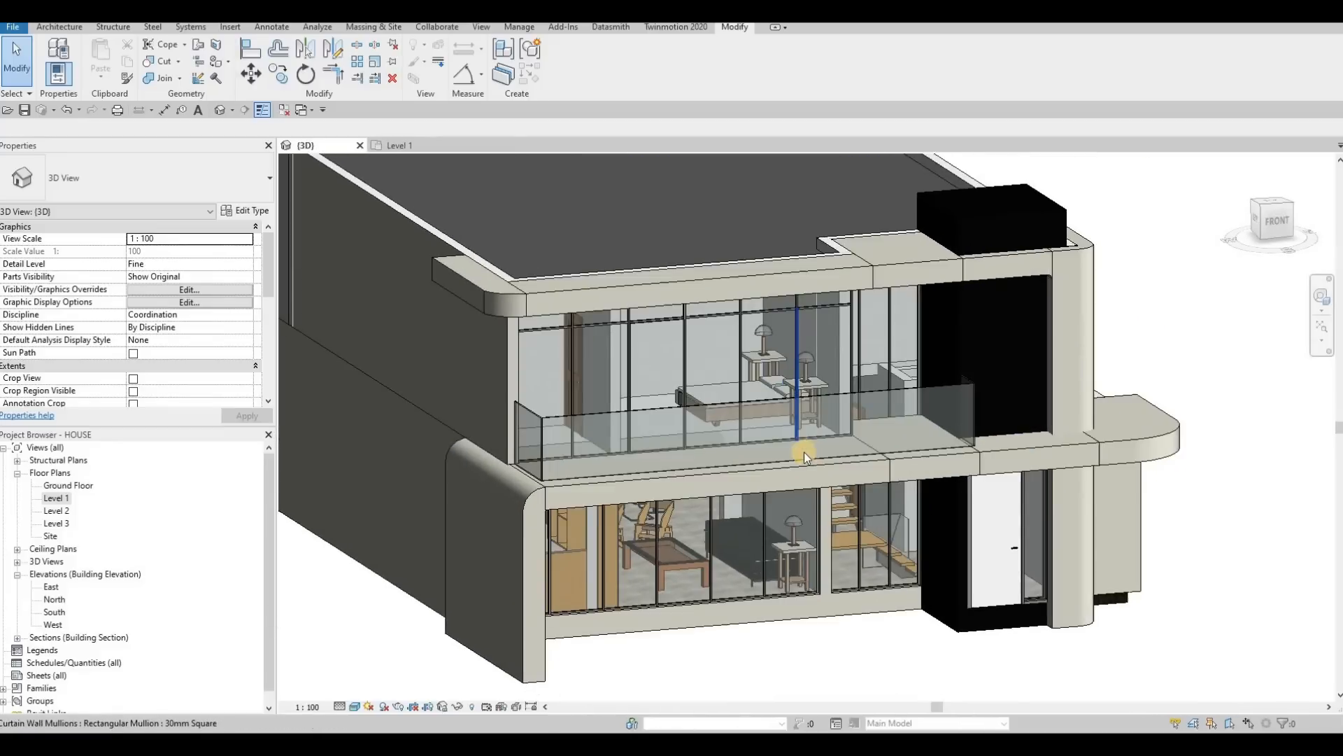
middle_drag(1018, 536, 1016, 499)
middle_drag(975, 530, 973, 520)
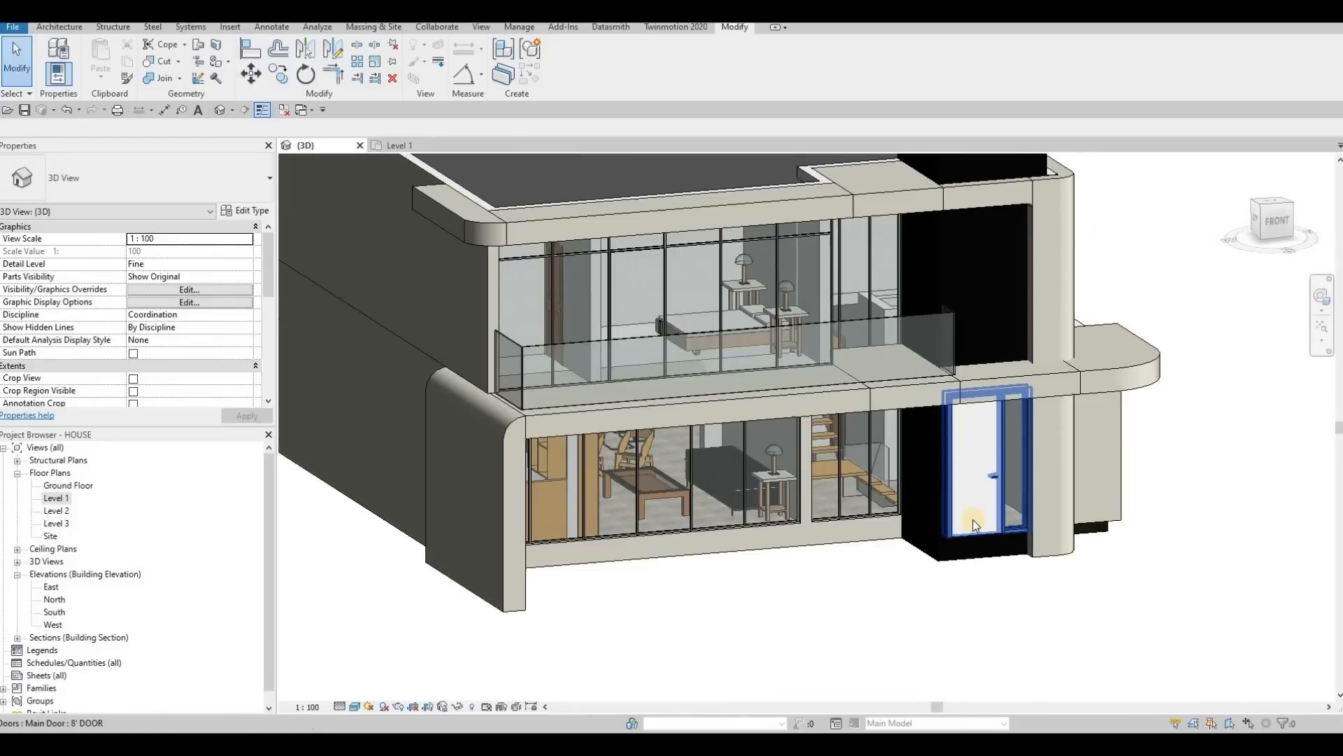
scroll(717, 501, down, 3)
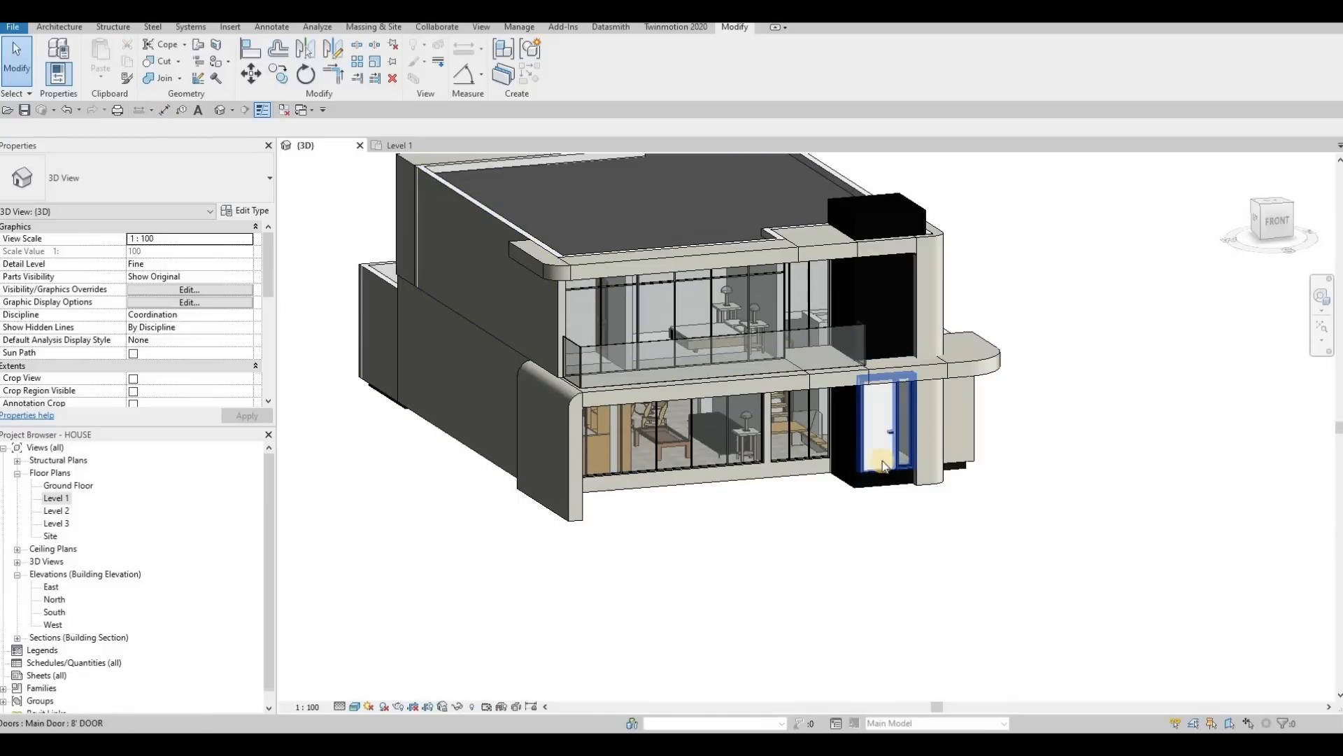
scroll(904, 473, up, 5)
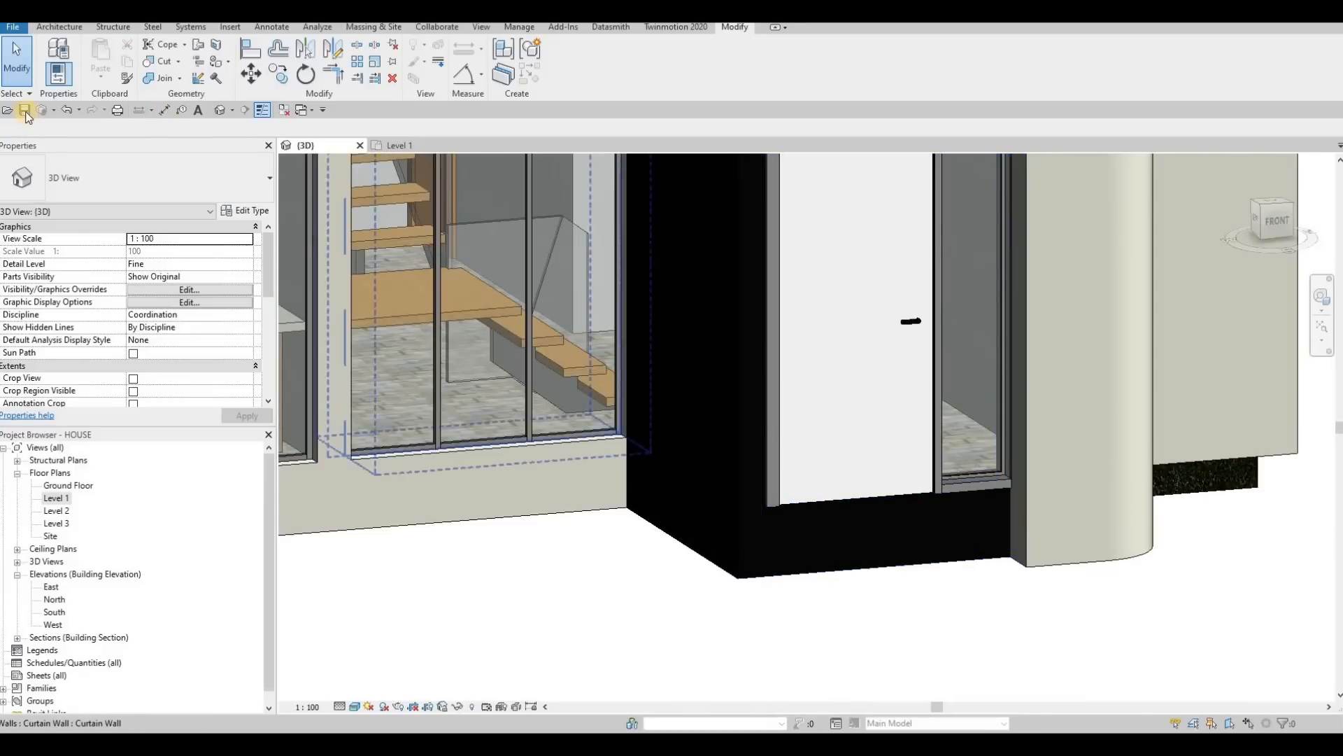
Step: Start an in-place component in the Generic Models category, named Generic Models 13
click(161, 80)
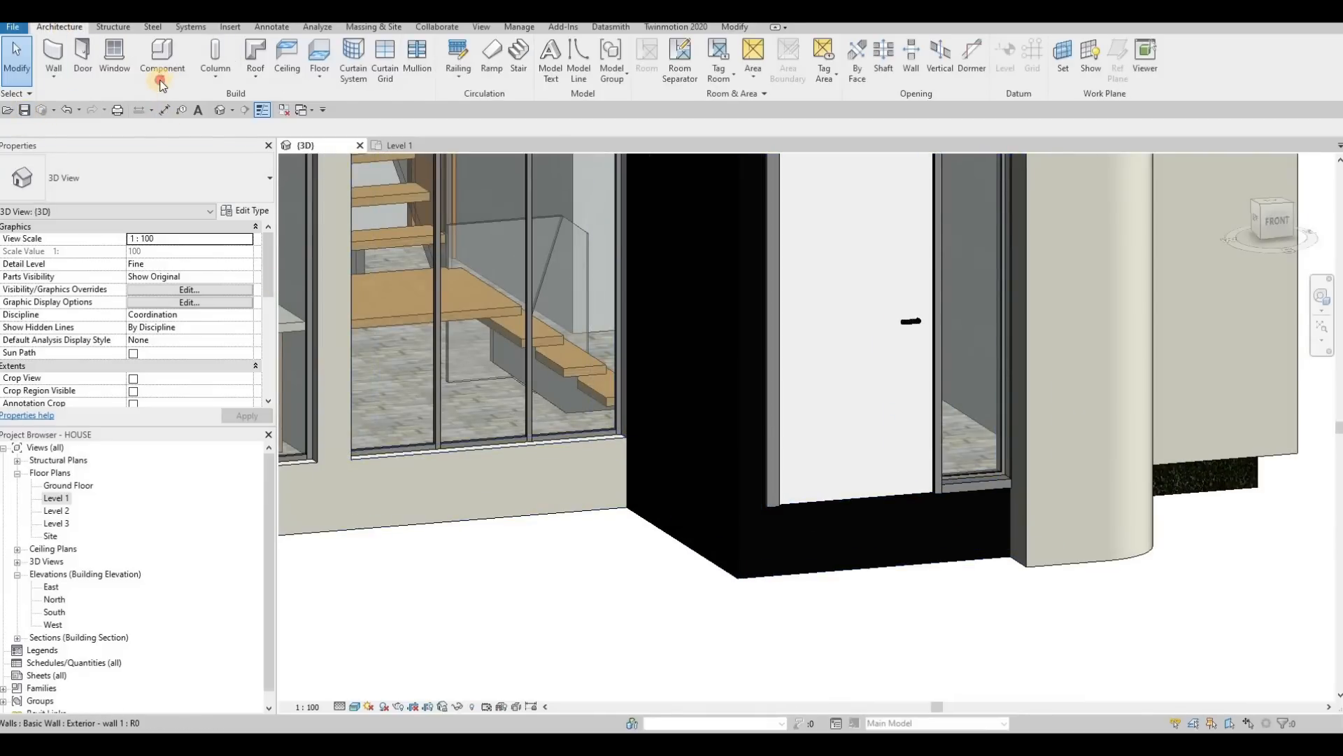
click(162, 73)
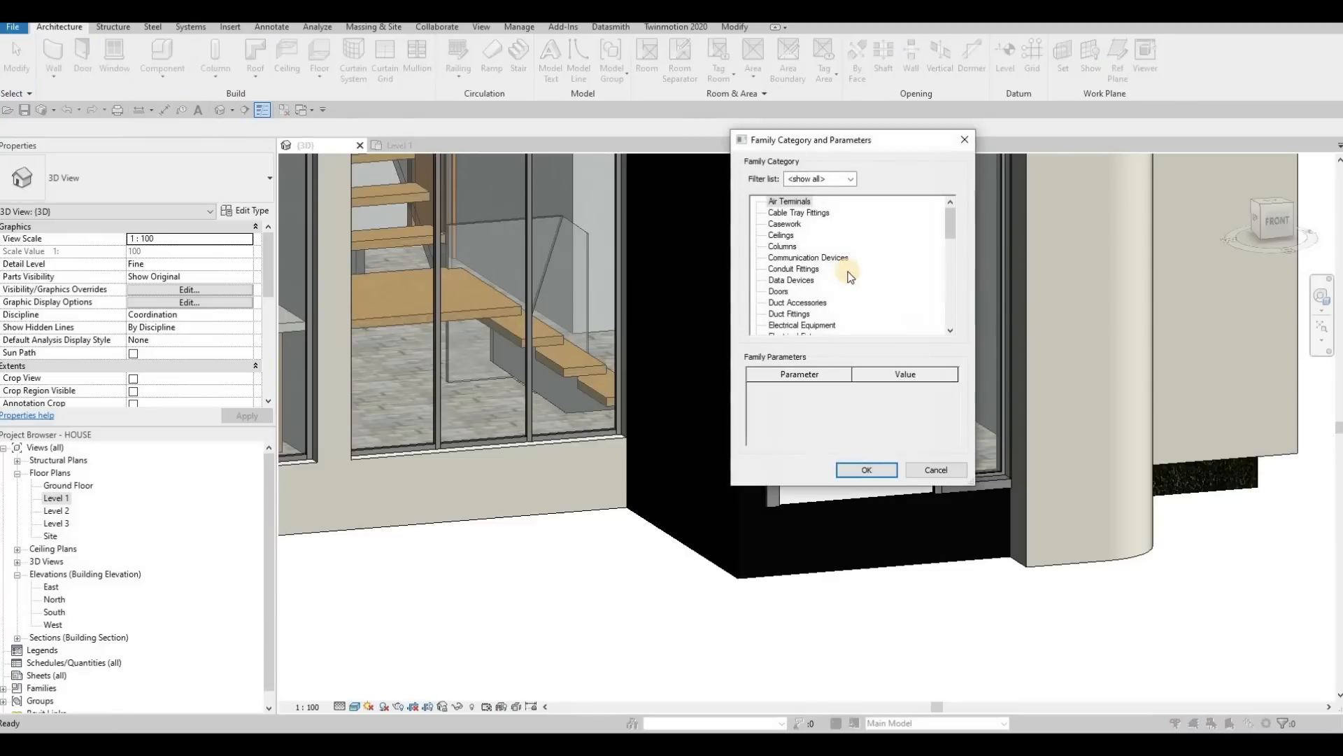
scroll(842, 279, down, 4)
click(798, 257)
click(866, 470)
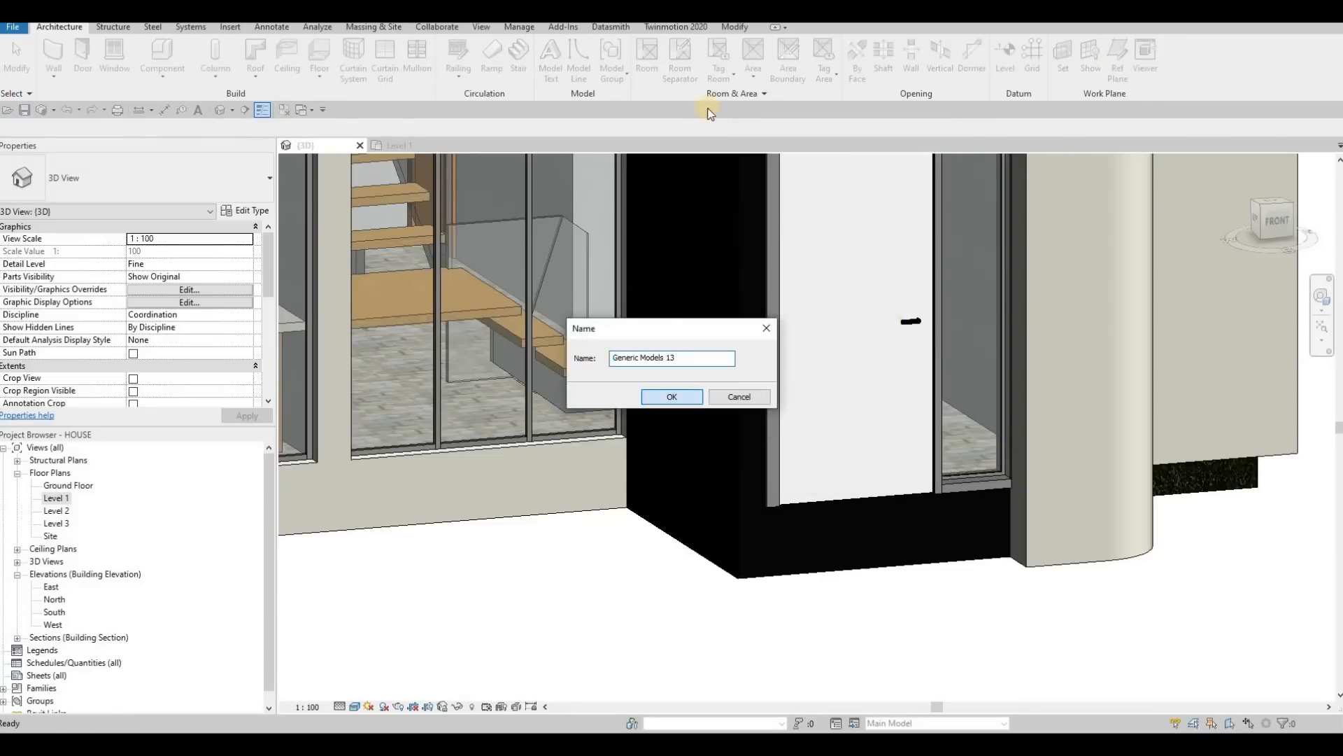
Step: Set the work plane by picking the inner side face of the pillar beside the main door
click(836, 61)
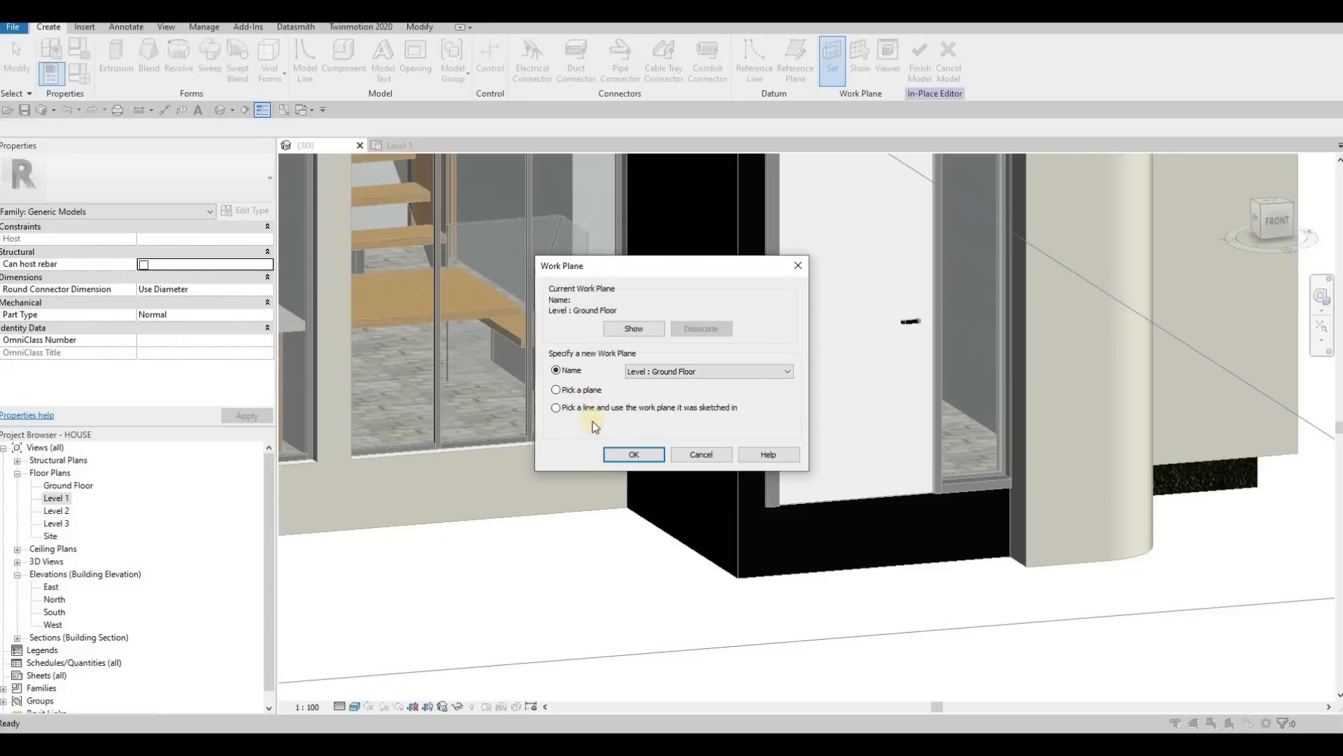
click(1018, 525)
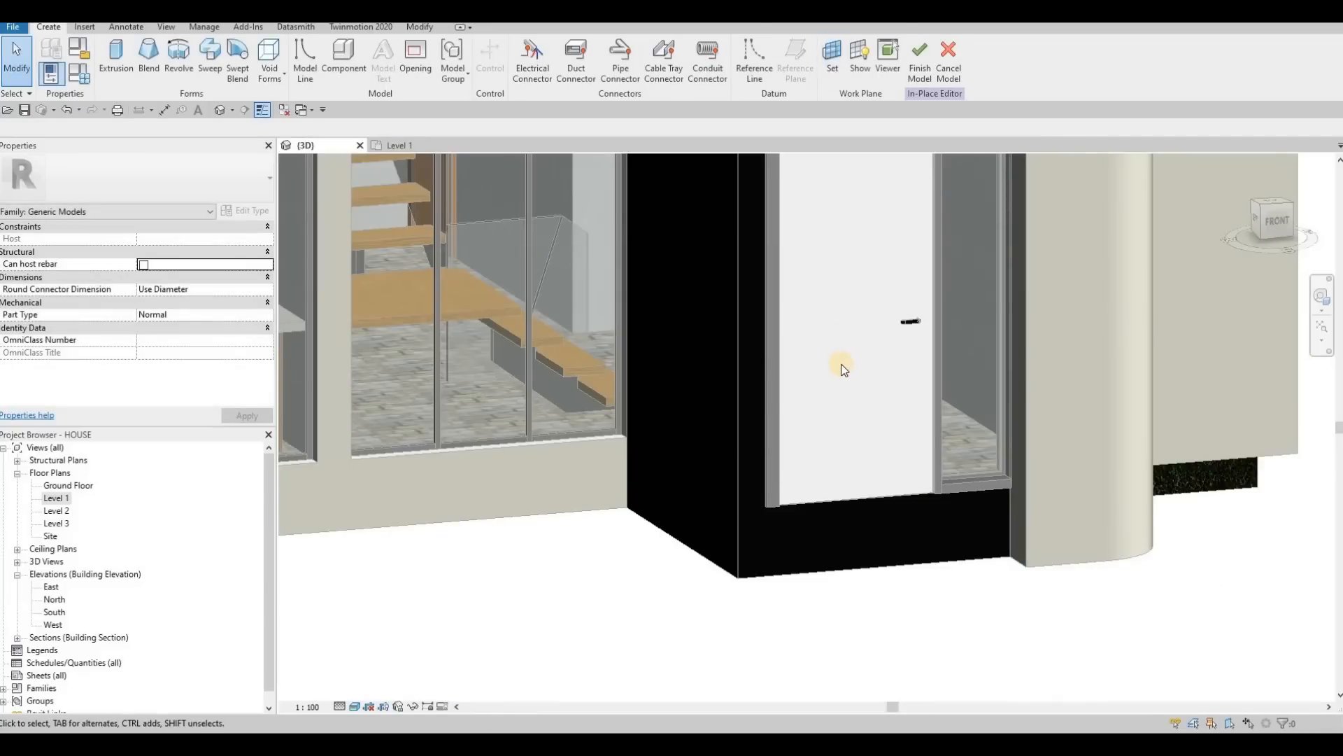
middle_drag(820, 319, 804, 333)
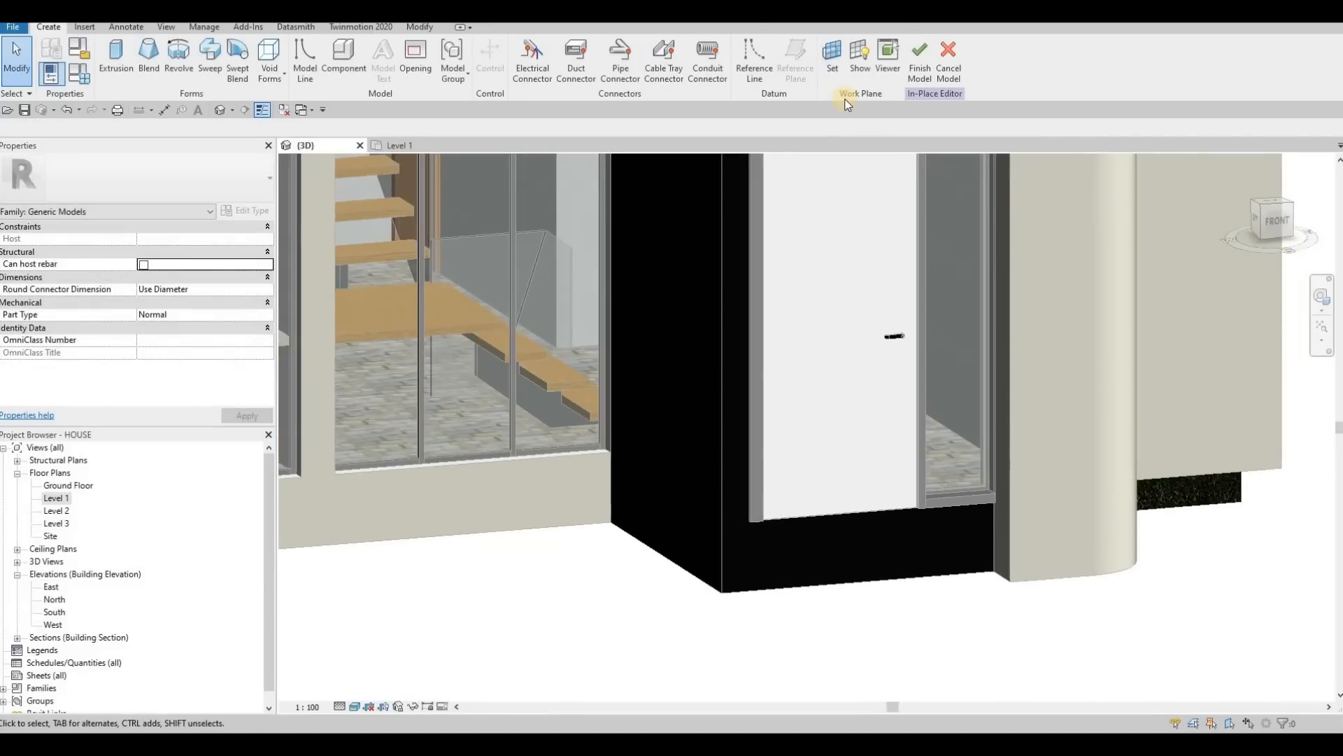
Step: Start an extrusion and assign it the Concrete, C25/30 material from the AEC Materials concrete library
click(112, 59)
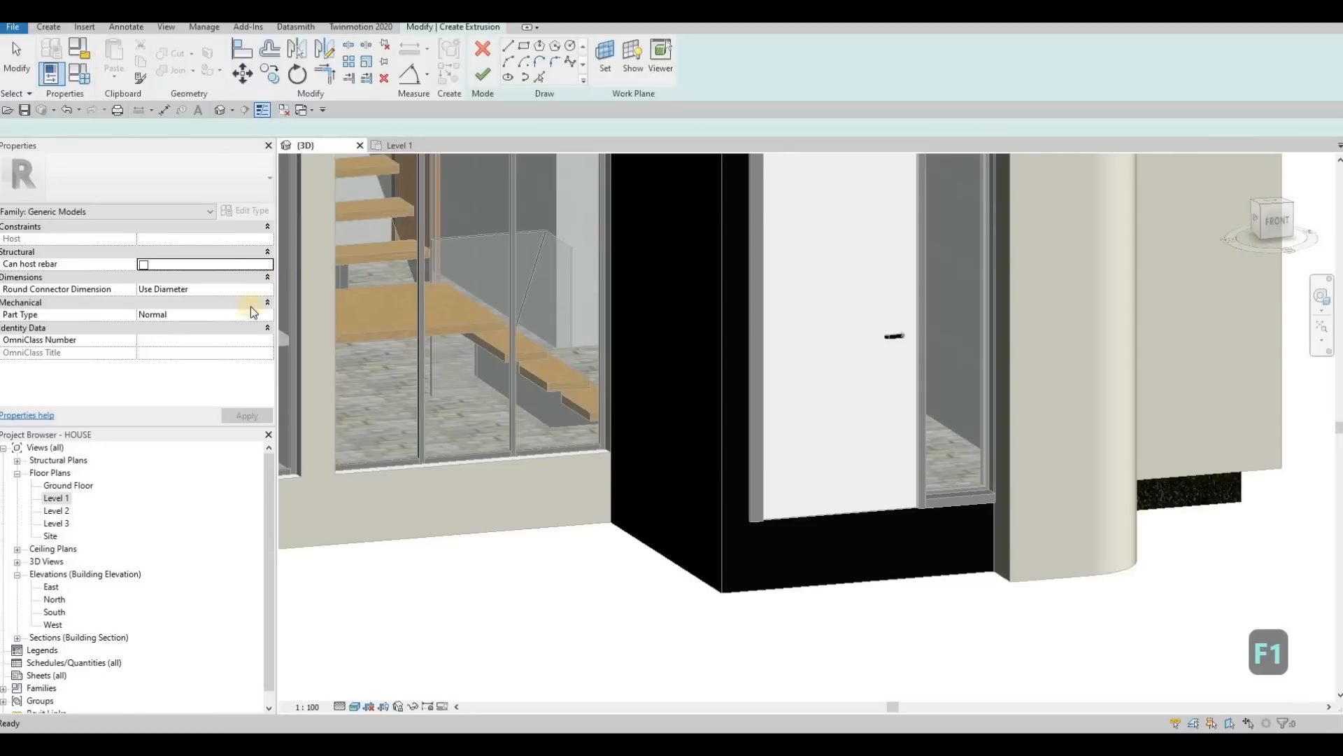
click(262, 330)
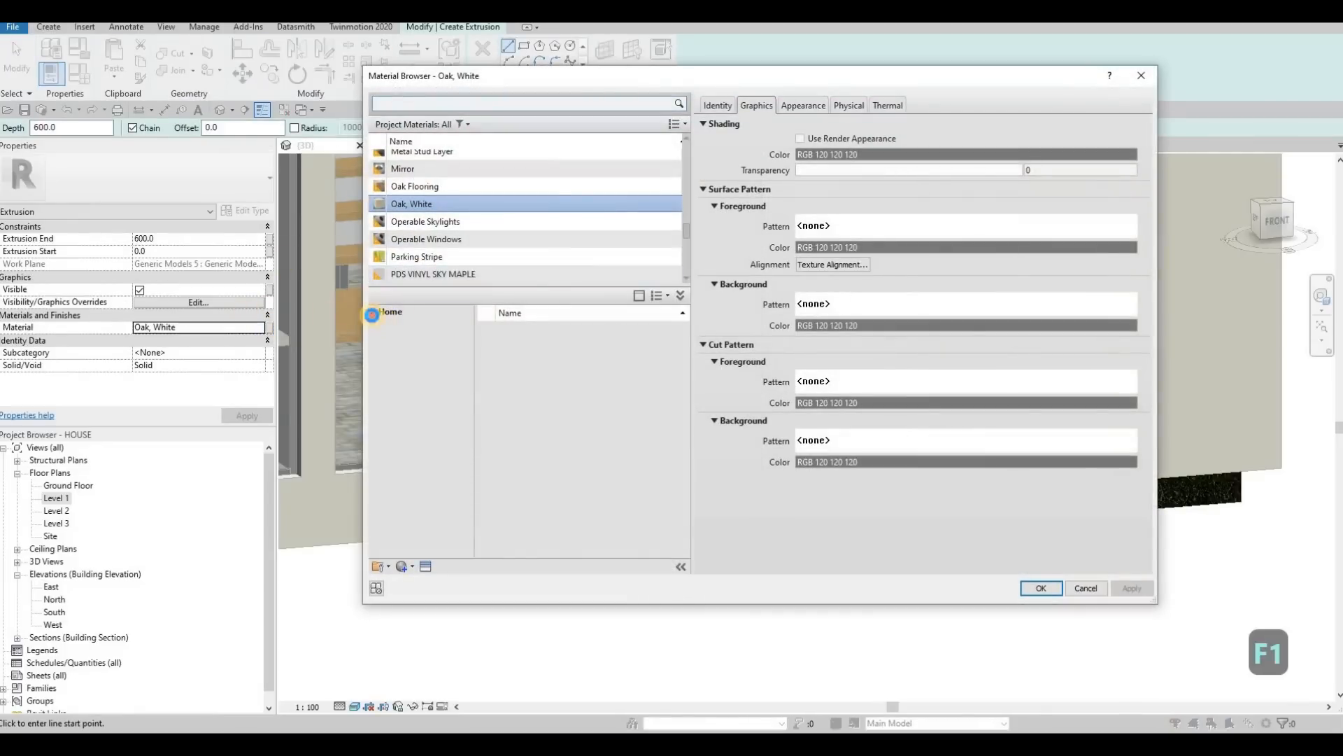
click(372, 312)
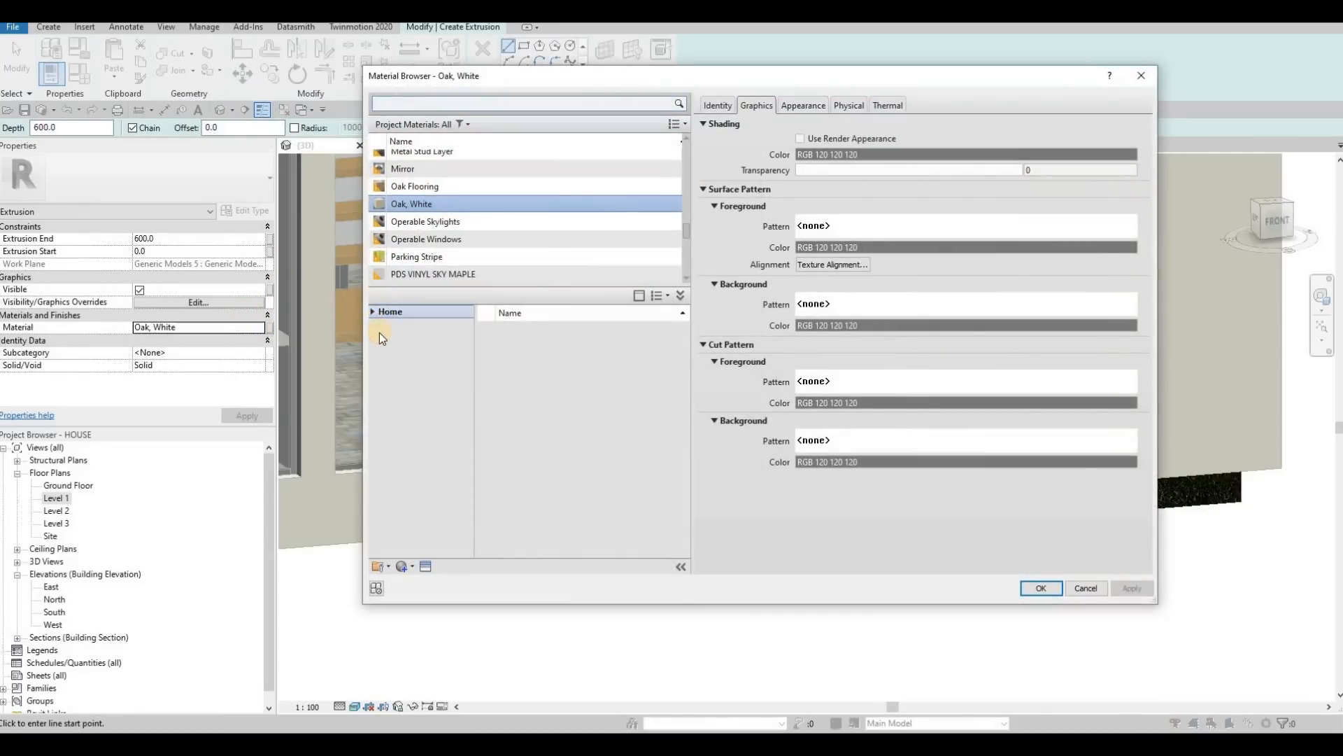
click(379, 338)
click(412, 376)
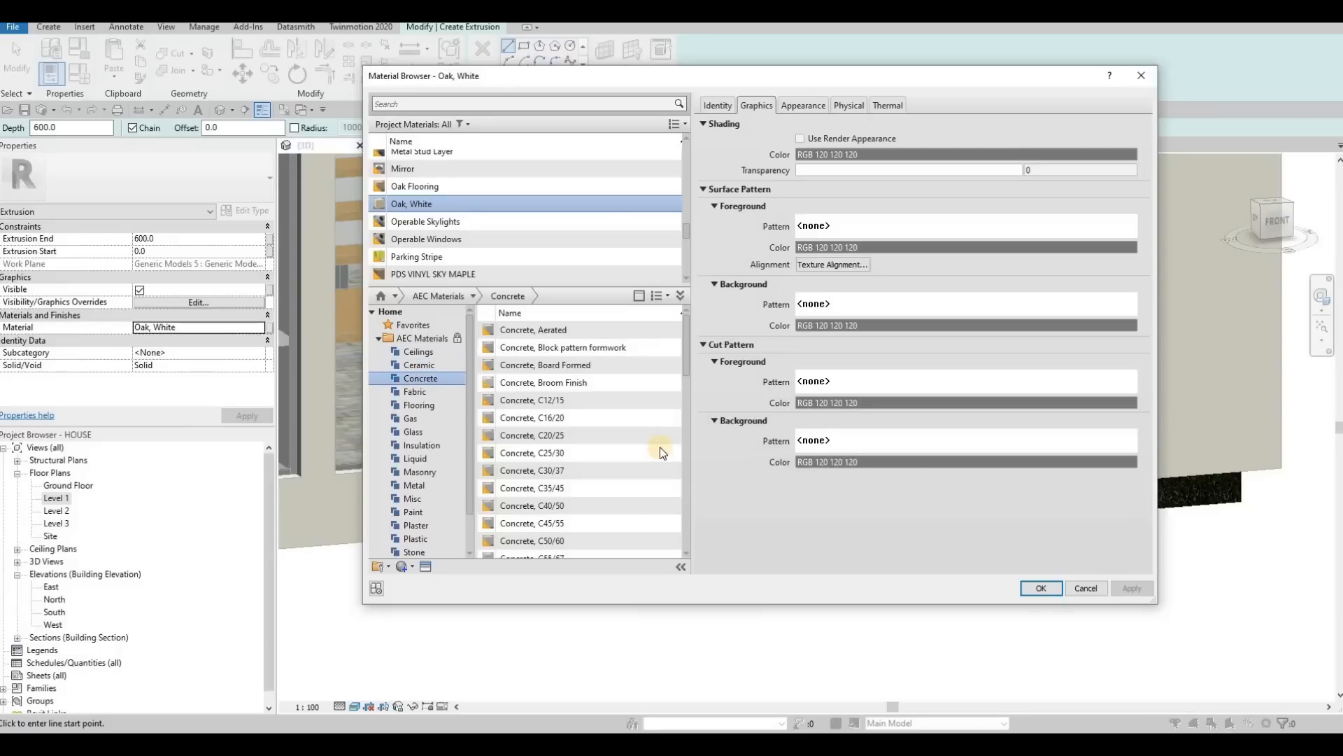
click(652, 454)
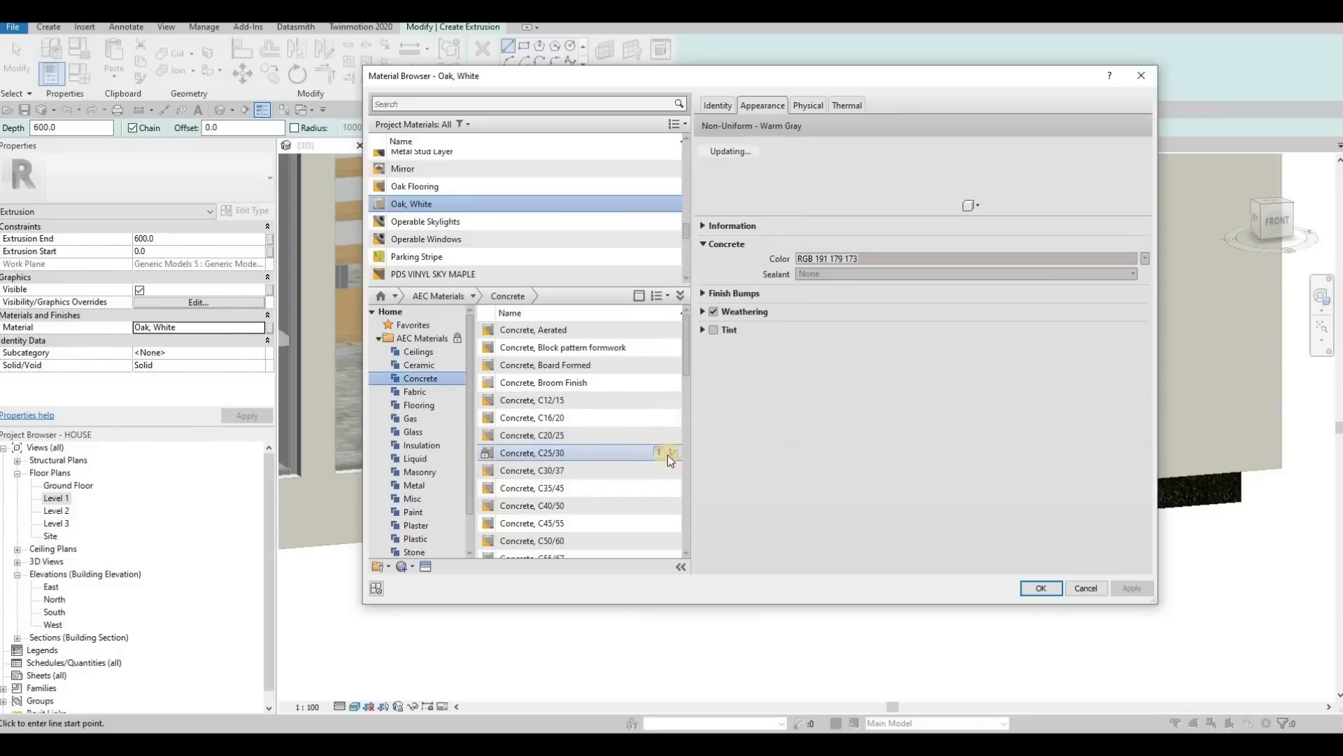
click(1128, 588)
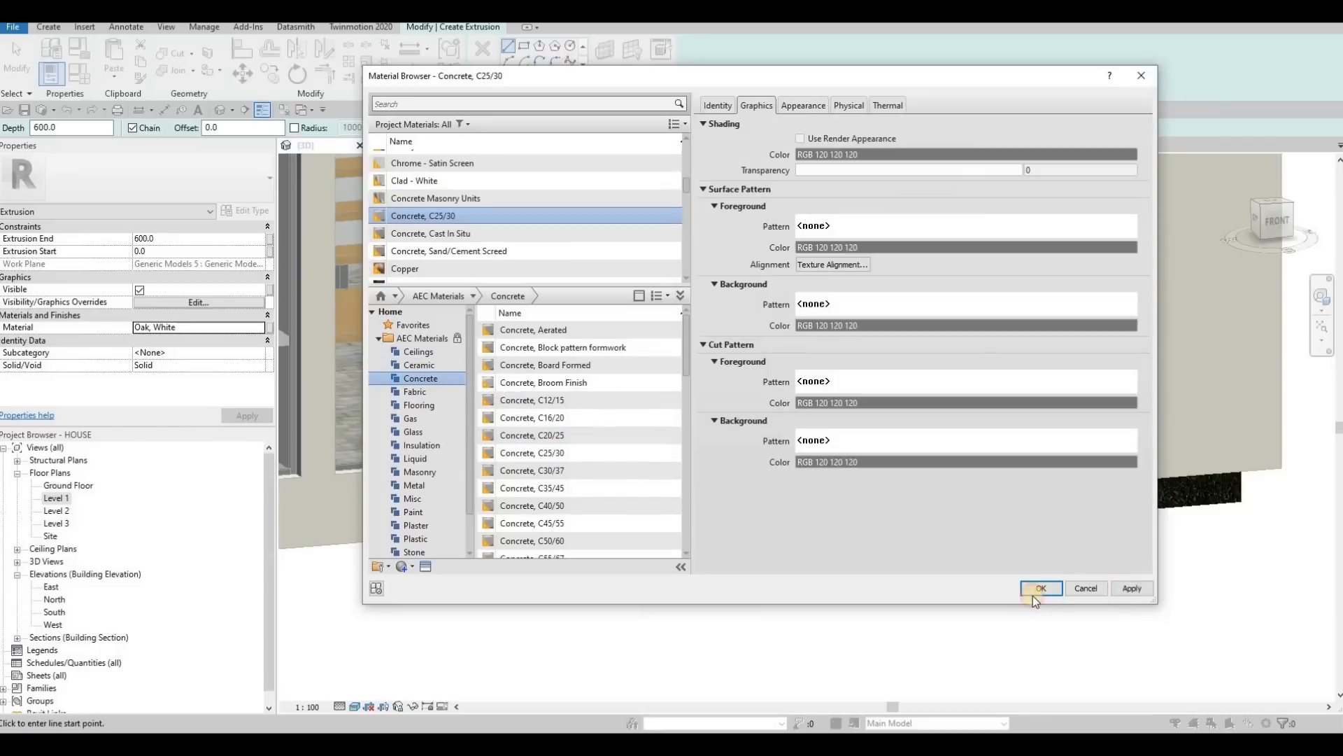
click(1042, 589)
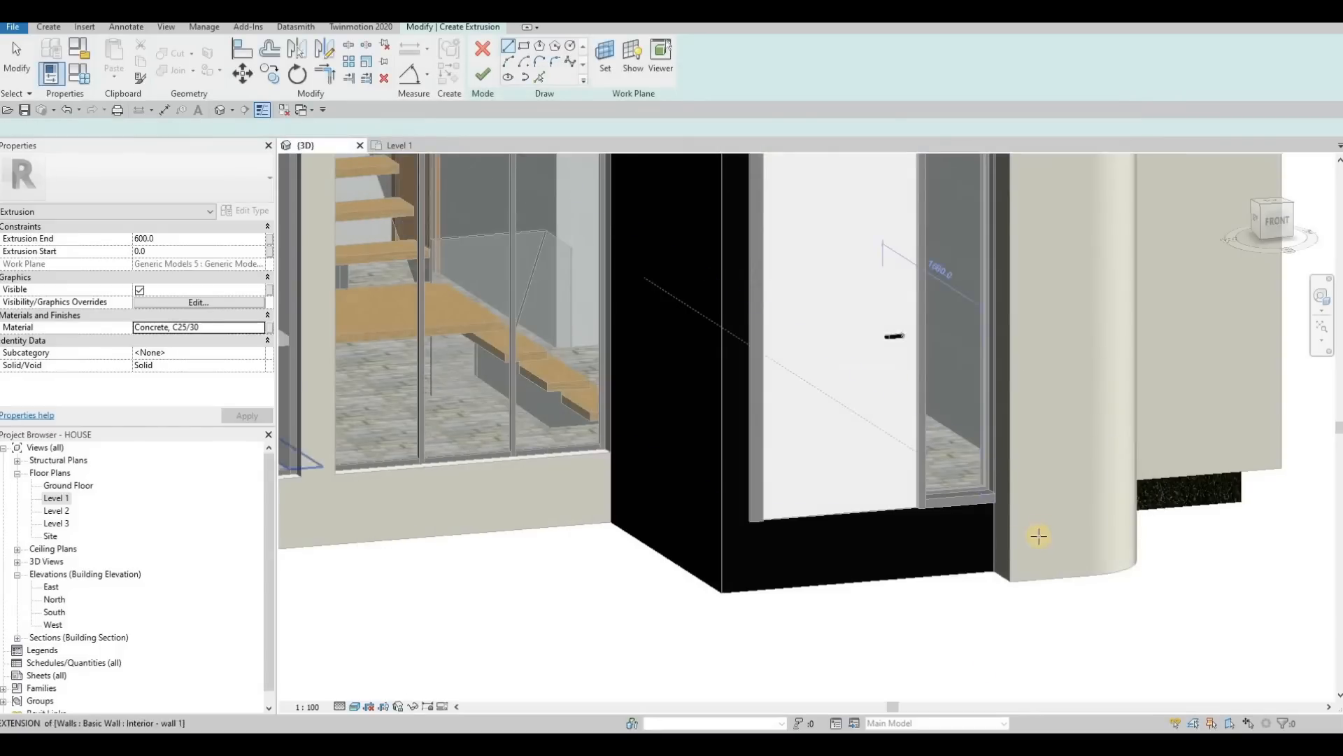
Step: Pick the pillar's inner side face again as the work plane for the extrusion sketch
click(605, 57)
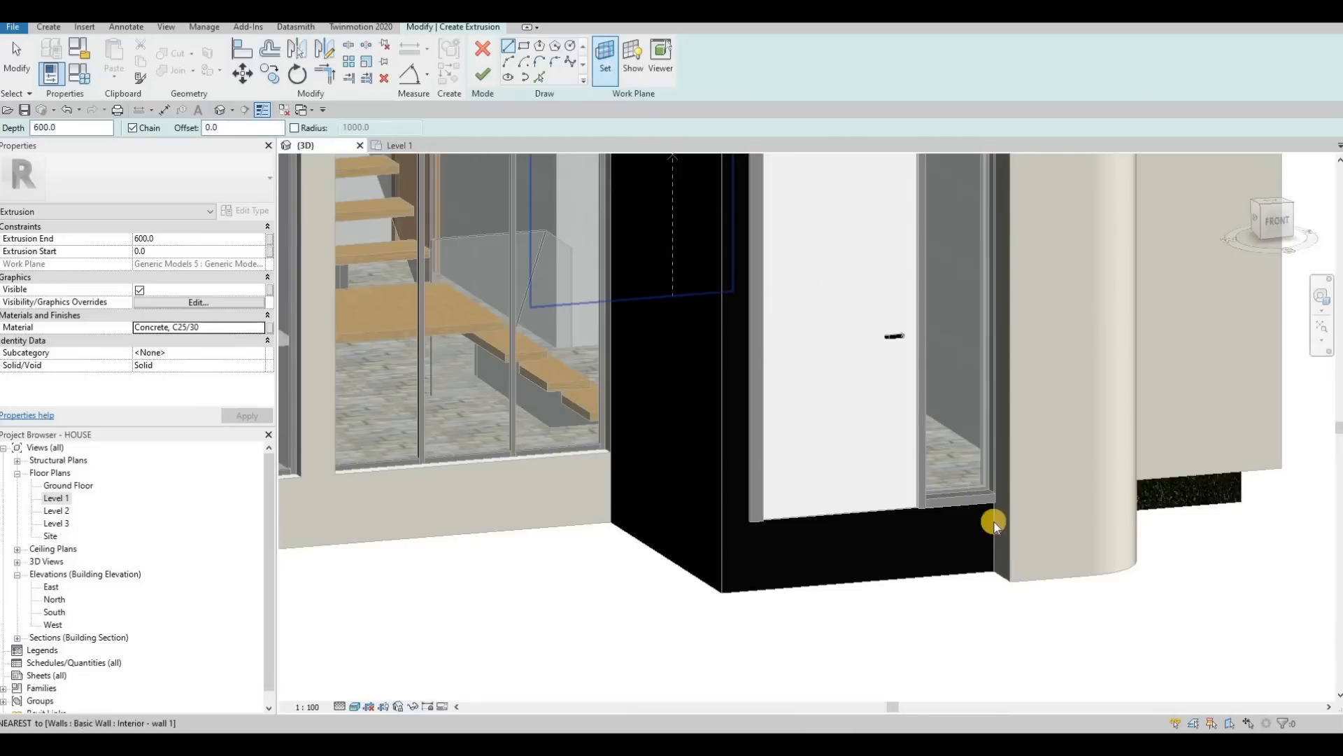
click(605, 58)
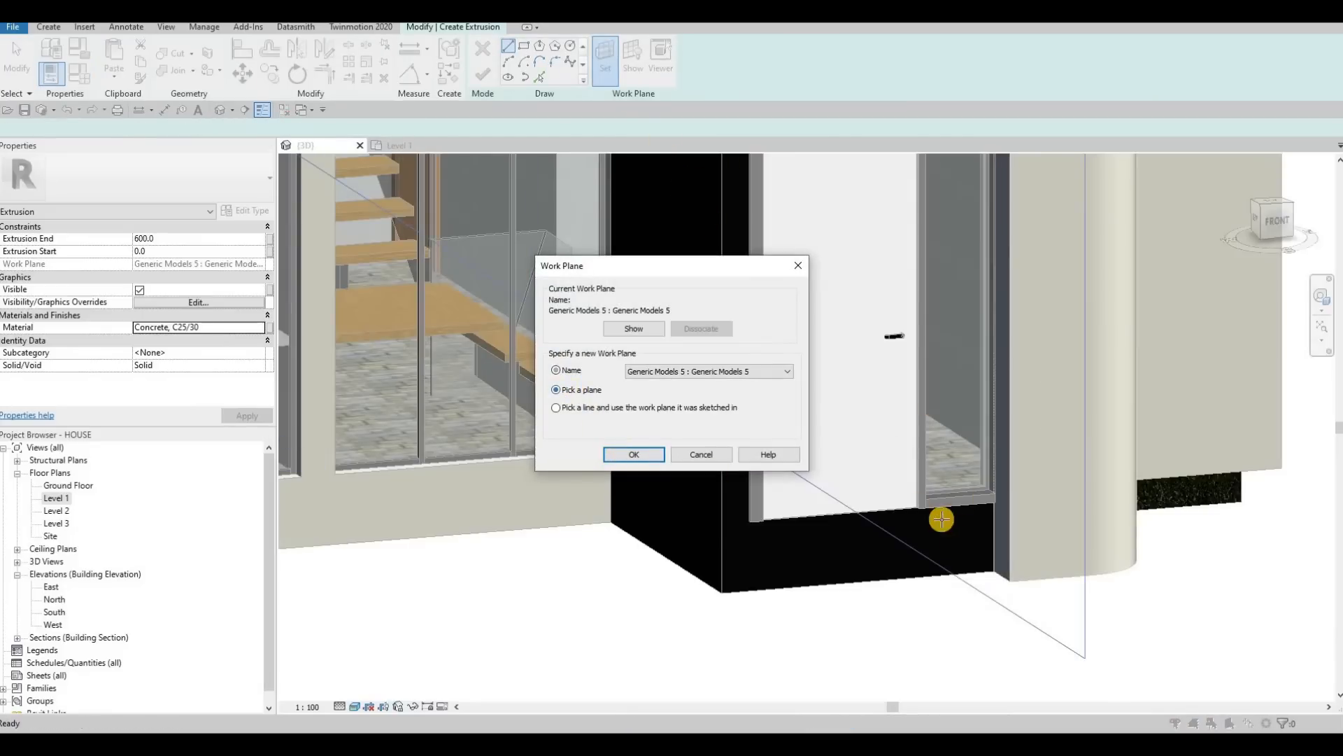
key(Return)
click(998, 548)
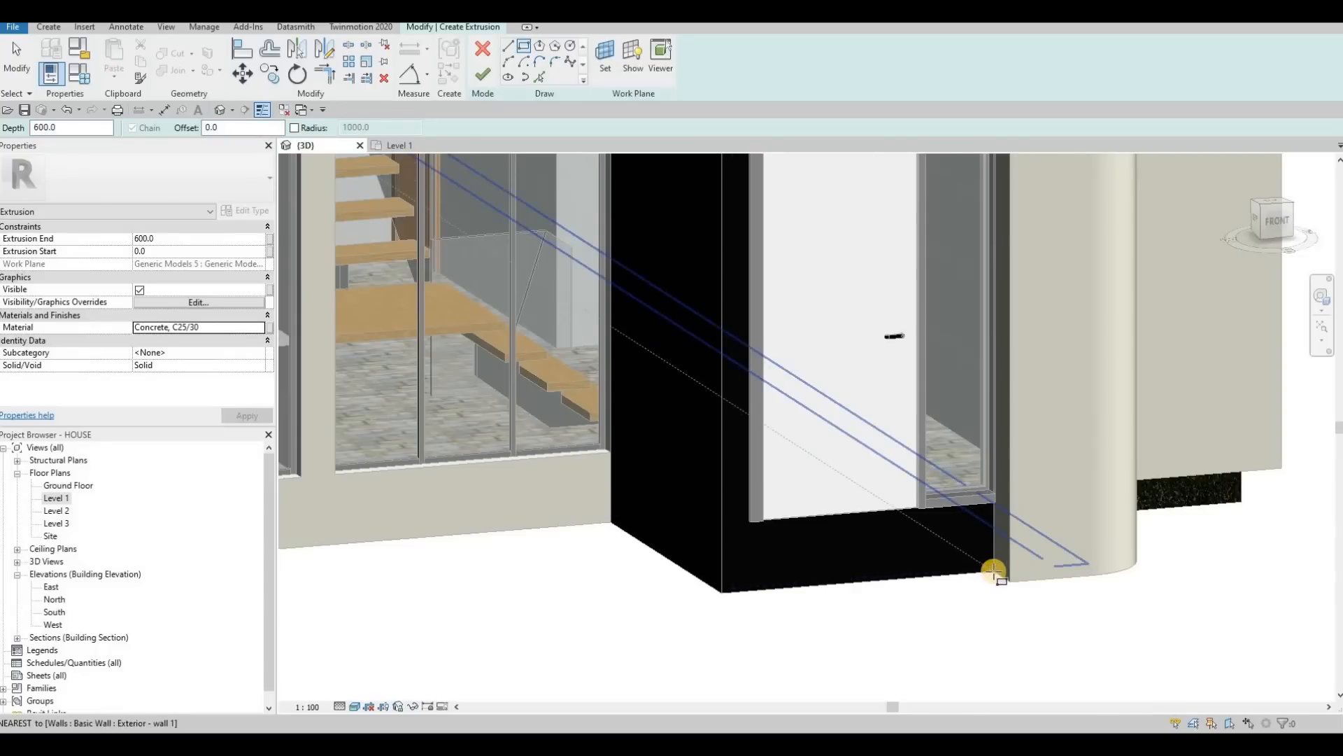
Step: Sketch a rectangle about 2308 by 400 mm on the work plane, extending outward from the base of the entrance wall
click(991, 570)
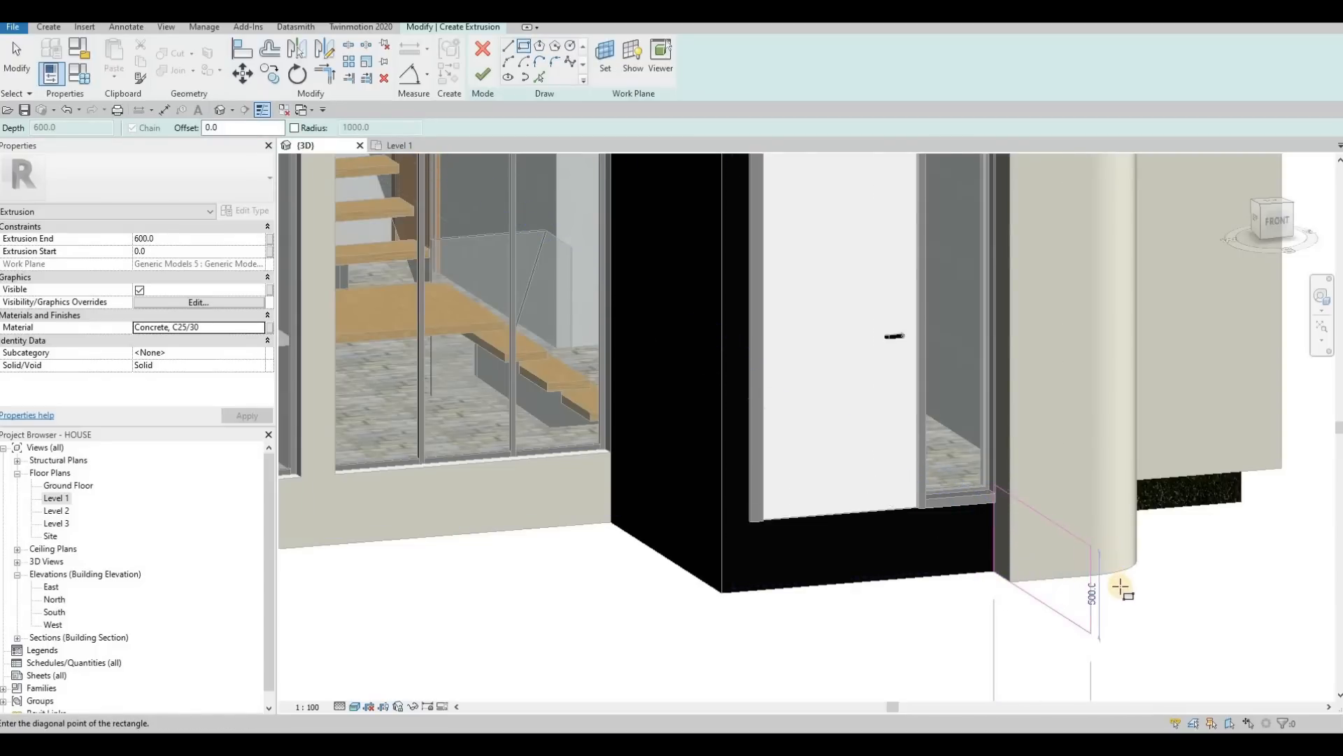
click(1073, 568)
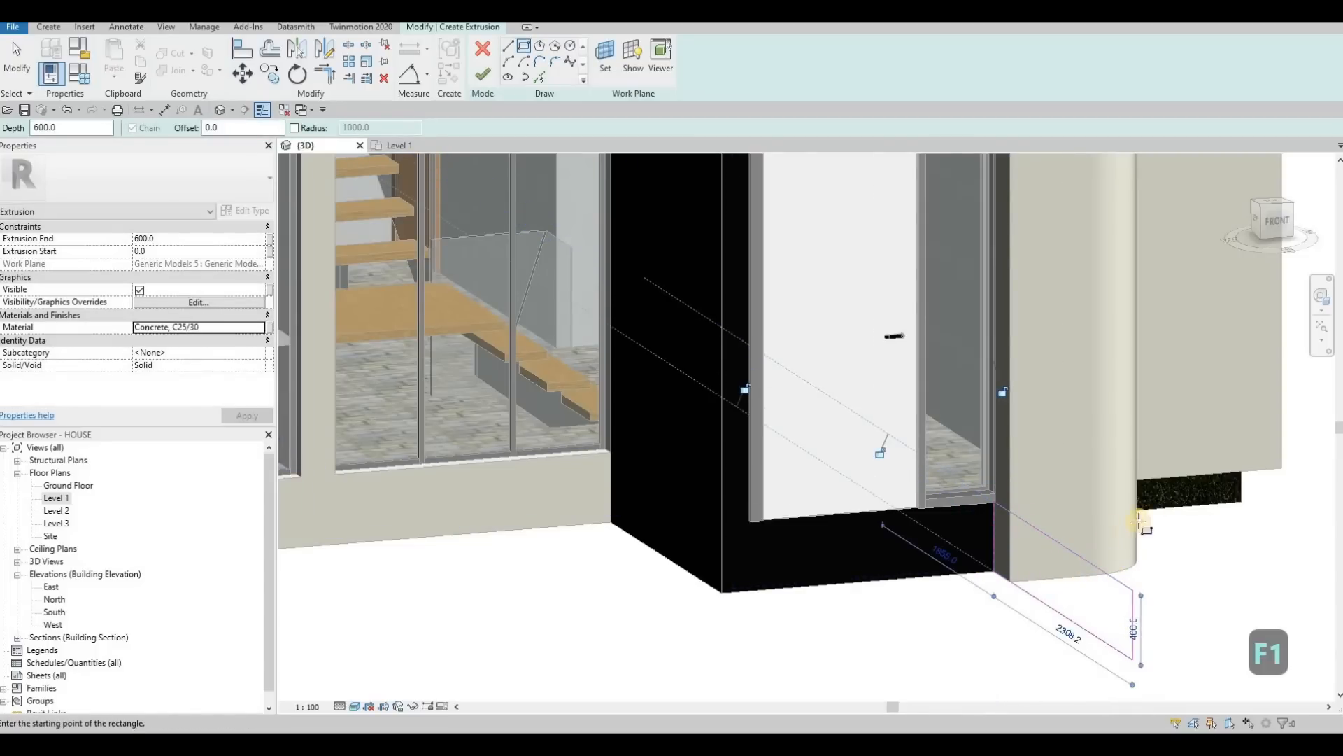
mouse_move(1073, 568)
shift+middle_down()
mouse_move(923, 534)
mouse_move(962, 549)
shift+middle_up()
scroll(963, 544, up, 2)
key(Escape)
key(Escape)
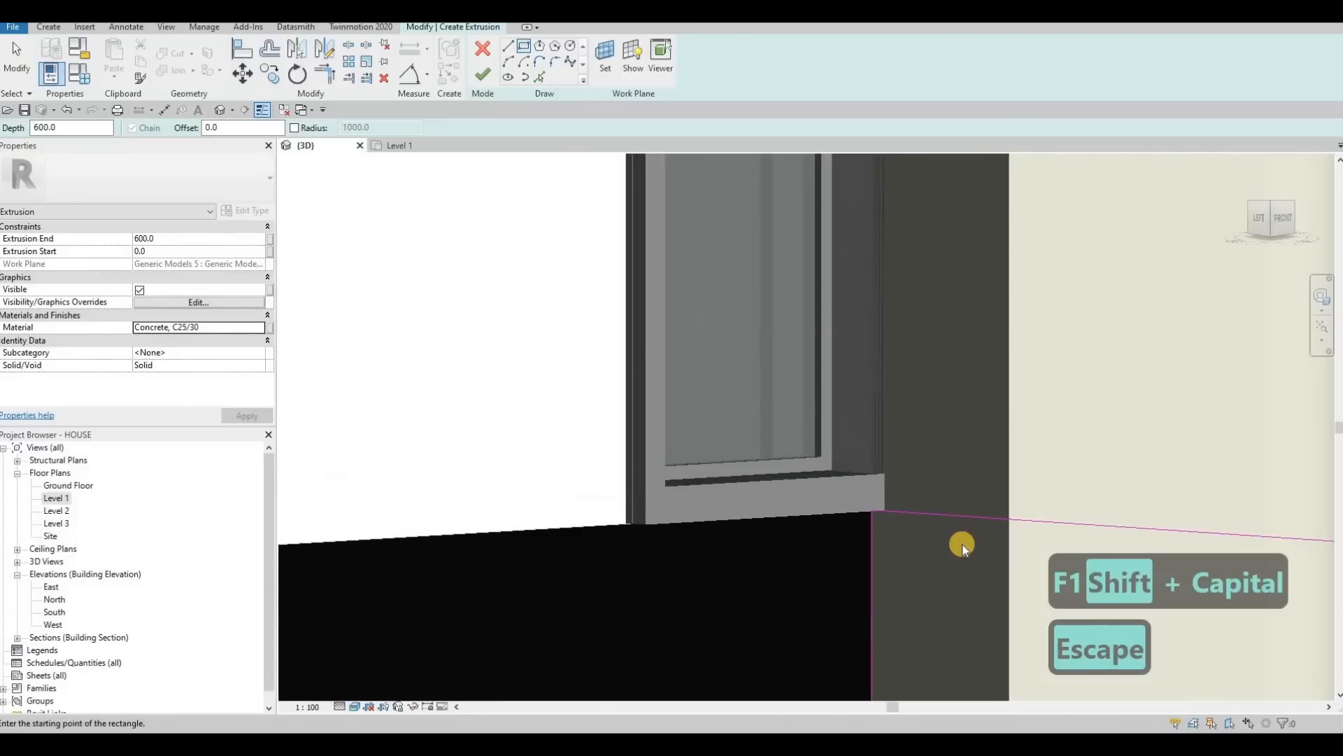
Step: Align the rectangle's upper edge with the underside of the door frame
key(l)
scroll(850, 505, up, 2)
click(891, 503)
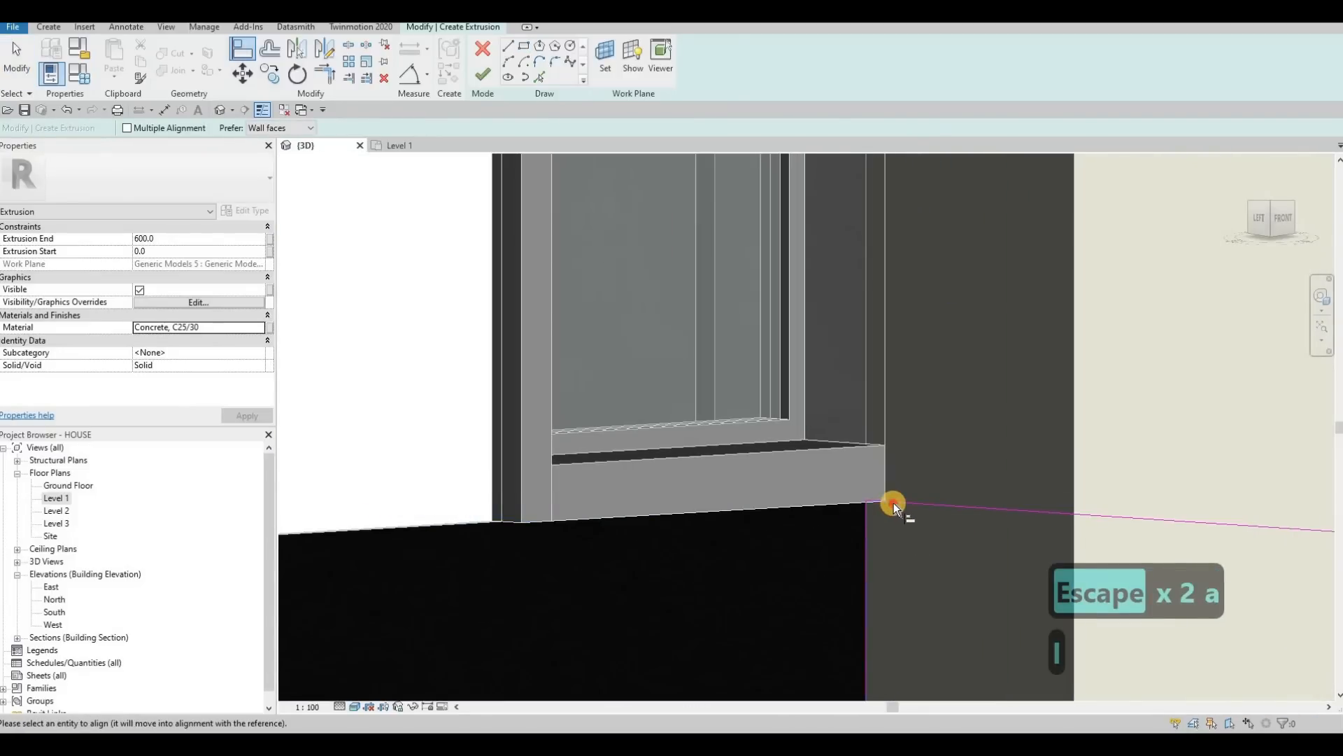
scroll(912, 537, down, 3)
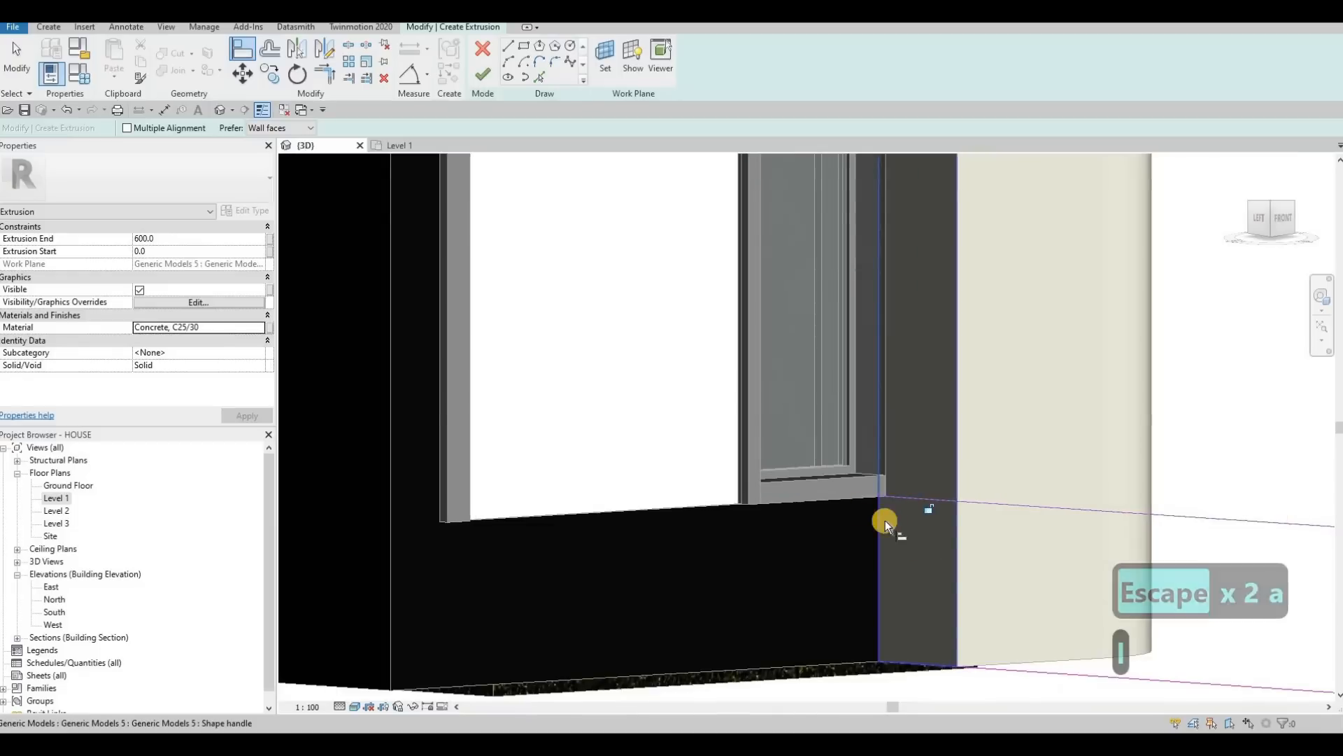
scroll(826, 450, down, 3)
key(Escape)
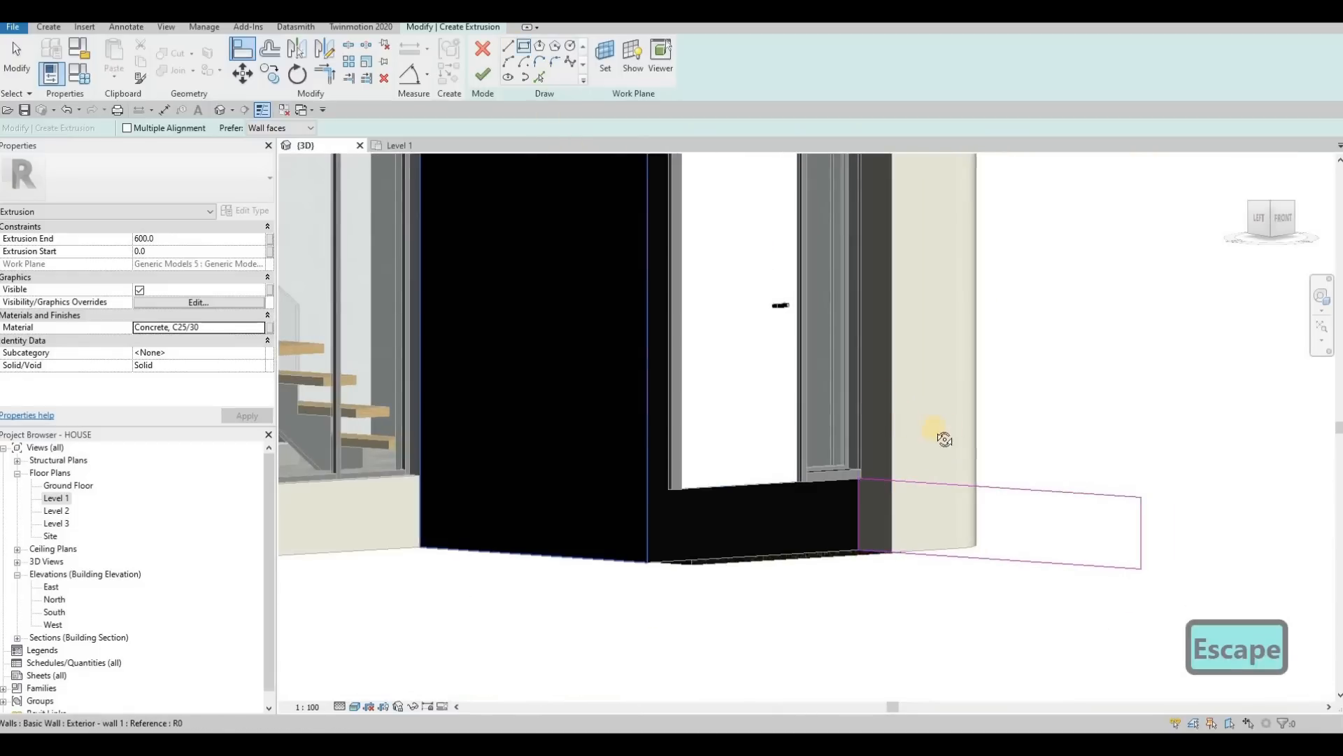
Step: Draw stair-profile lines inside the rectangle, starting 480 mm from the wall, with two 140 mm risers and a final tread about 768 mm long
shift+middle_drag(996, 455, 532, 83)
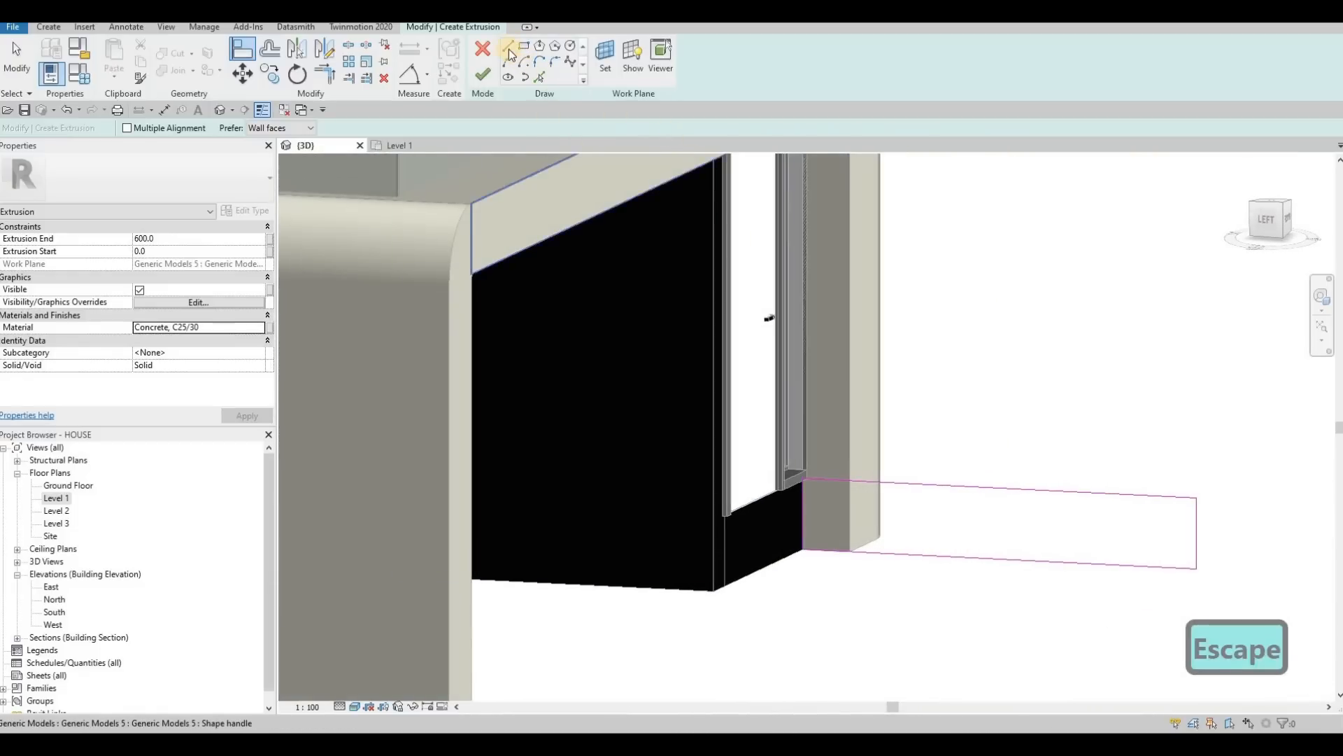
click(884, 482)
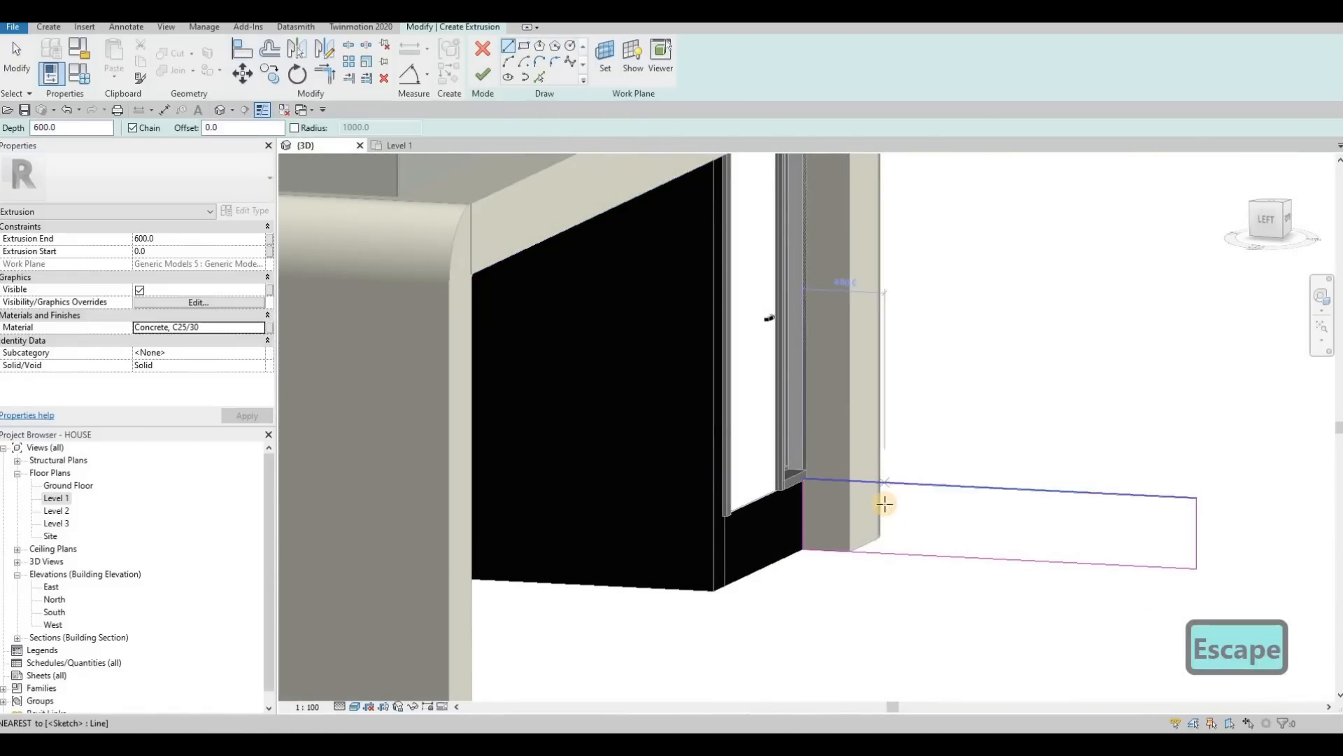
click(944, 510)
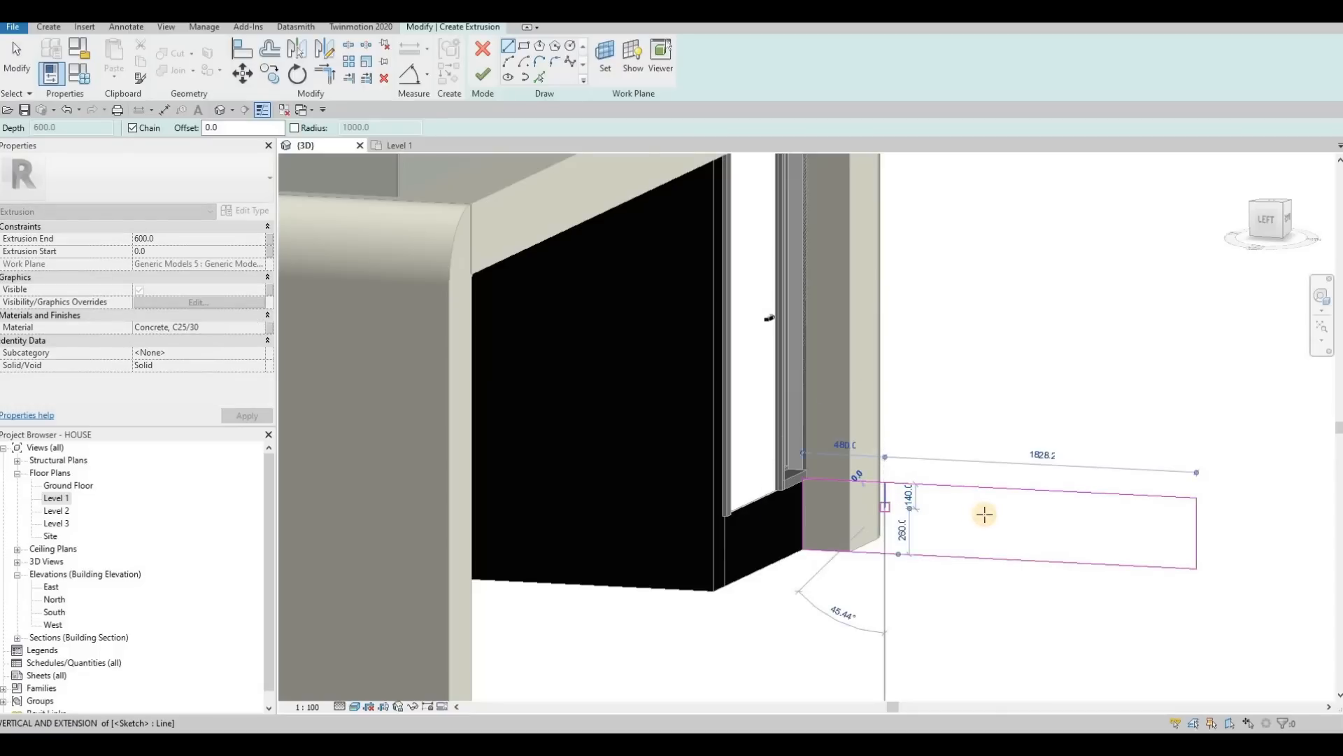
click(1067, 527)
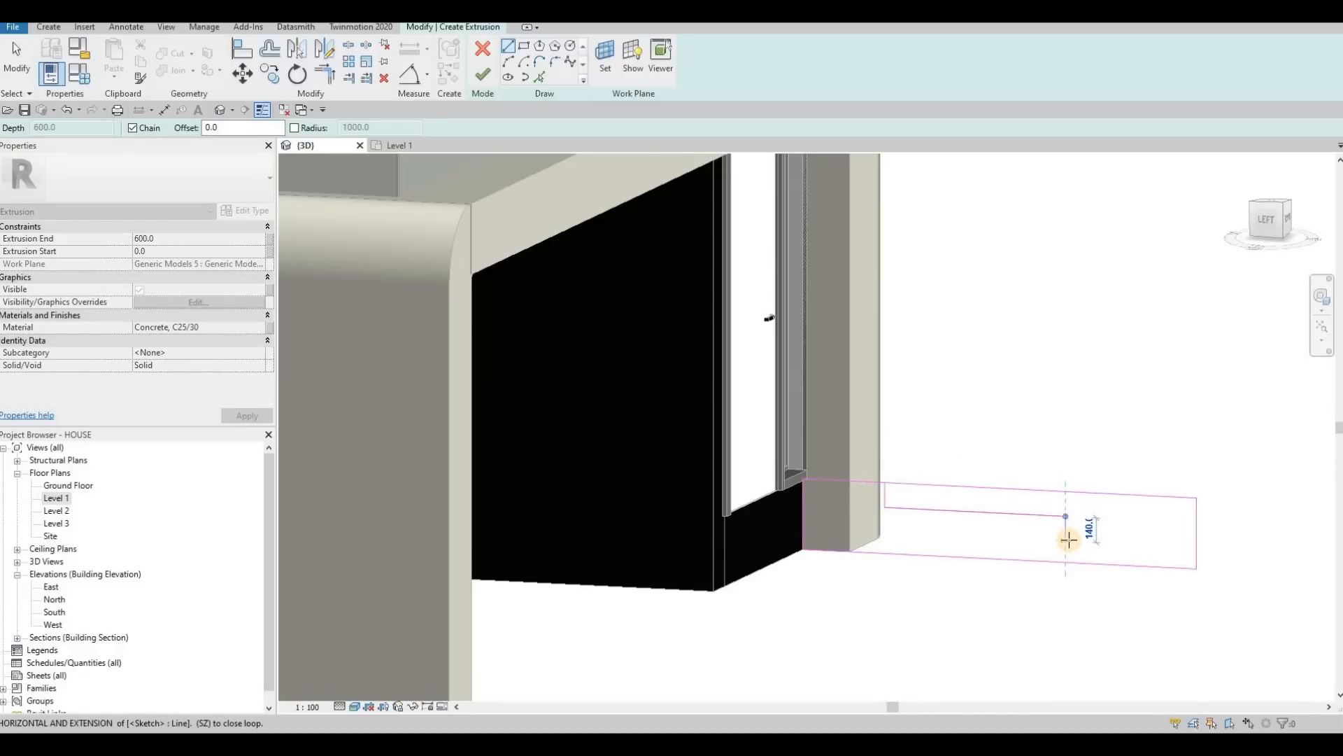
click(1197, 550)
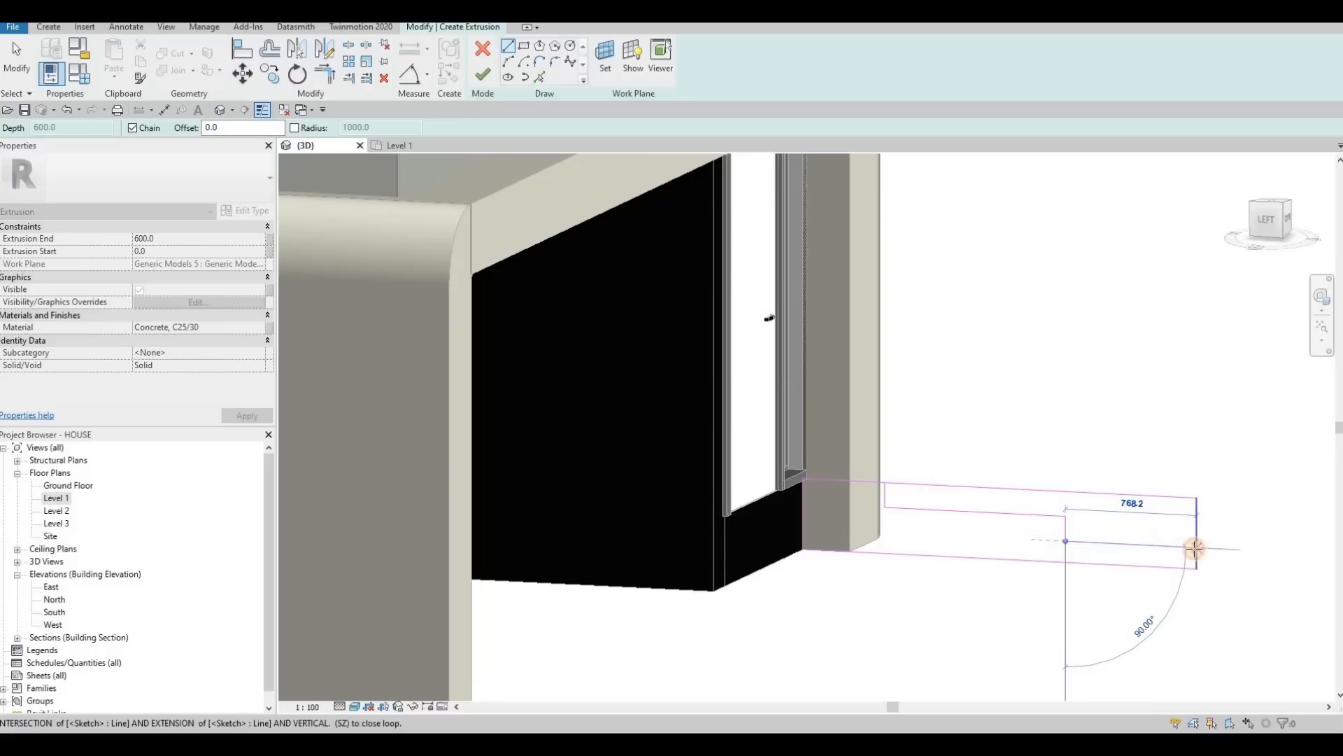
click(1175, 551)
key(Escape)
key(Escape)
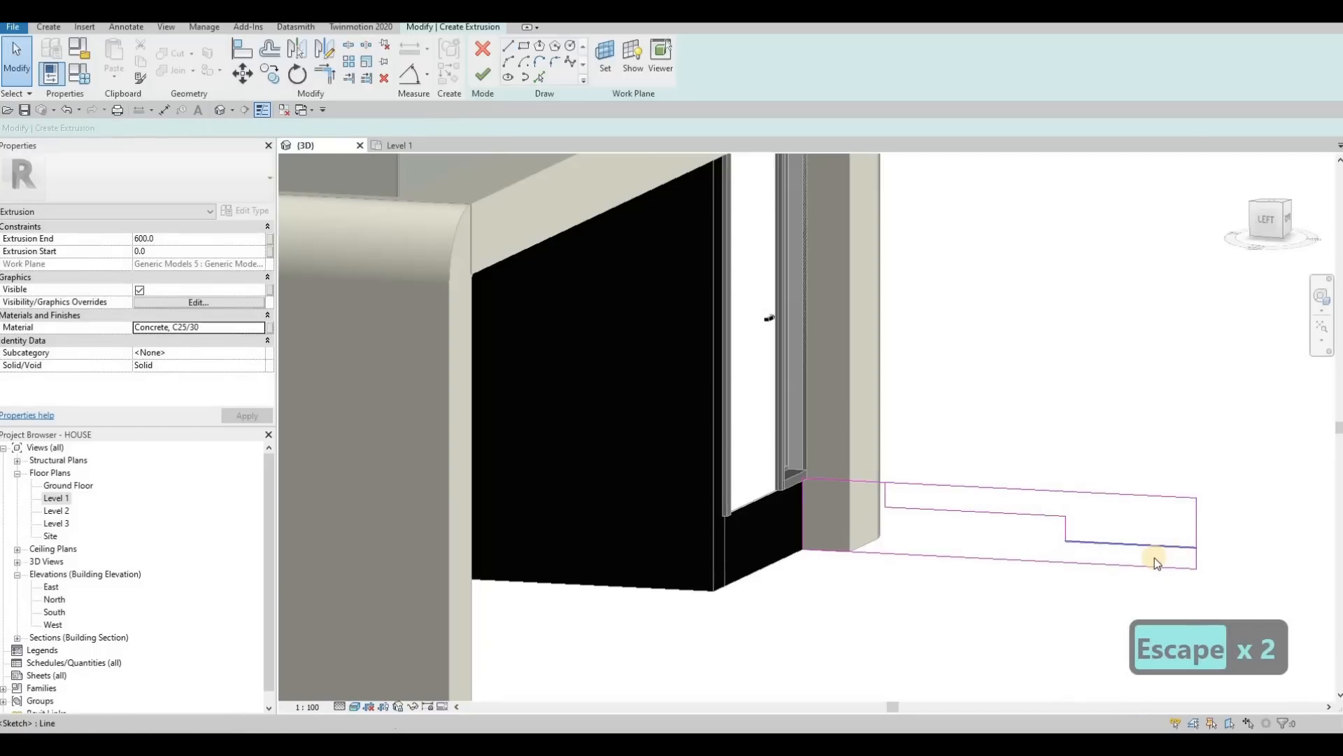
key(t)
key(r)
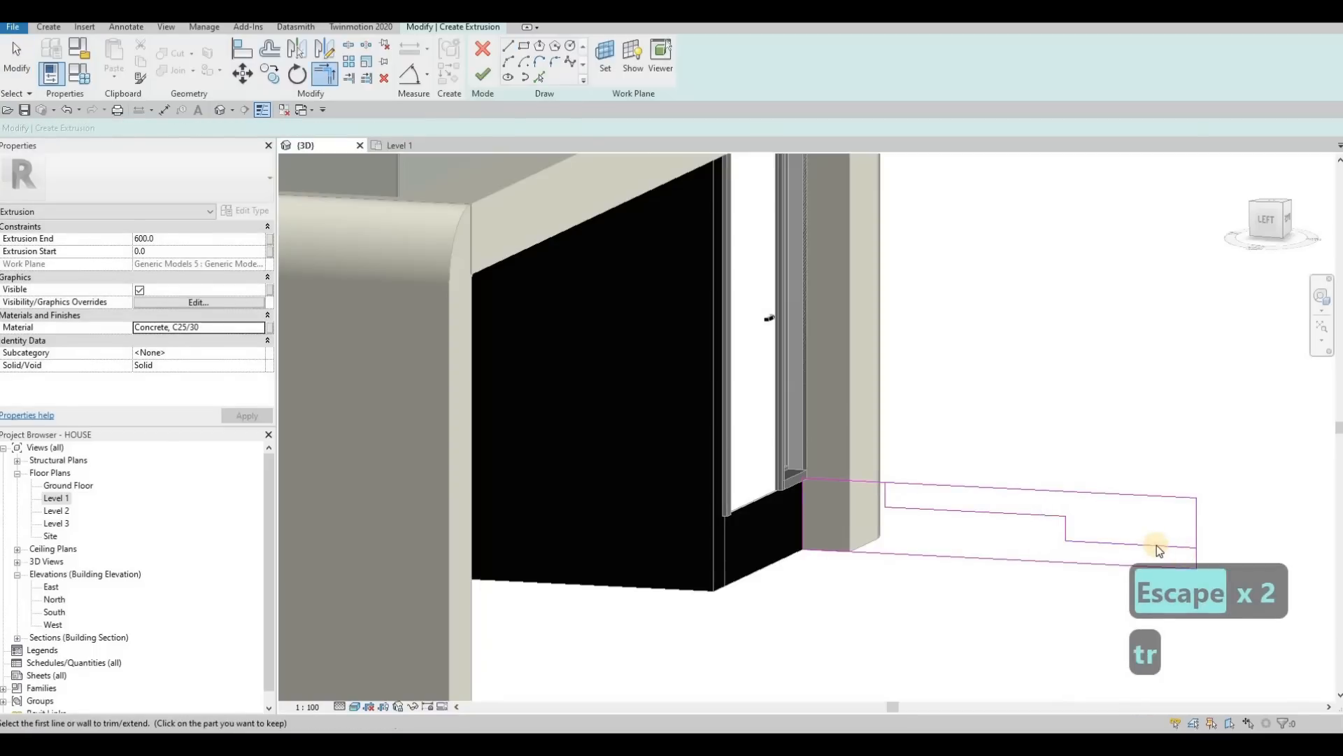
key(Escape)
key(Escape)
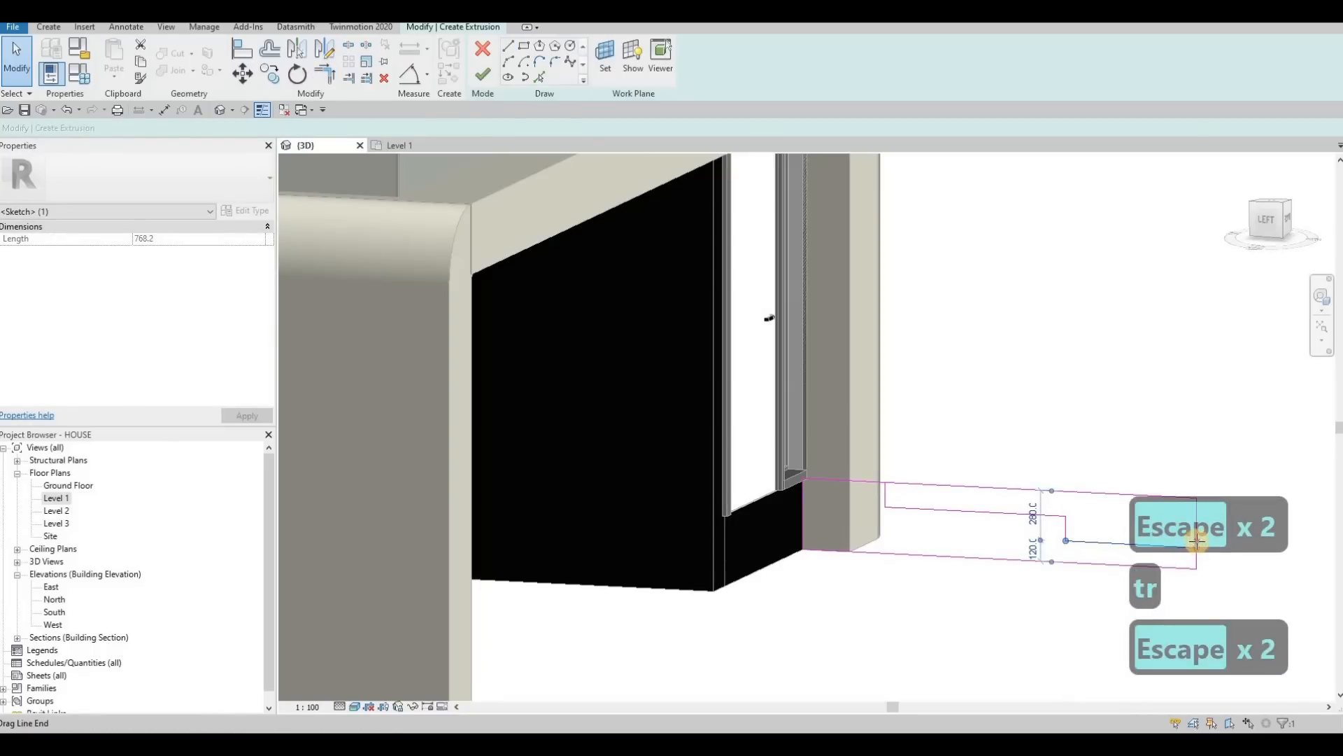
Step: Trim the rectangle and the stair lines into one closed three-step profile, removing the excess above the treads
drag(1197, 547, 1187, 557)
key(Escape)
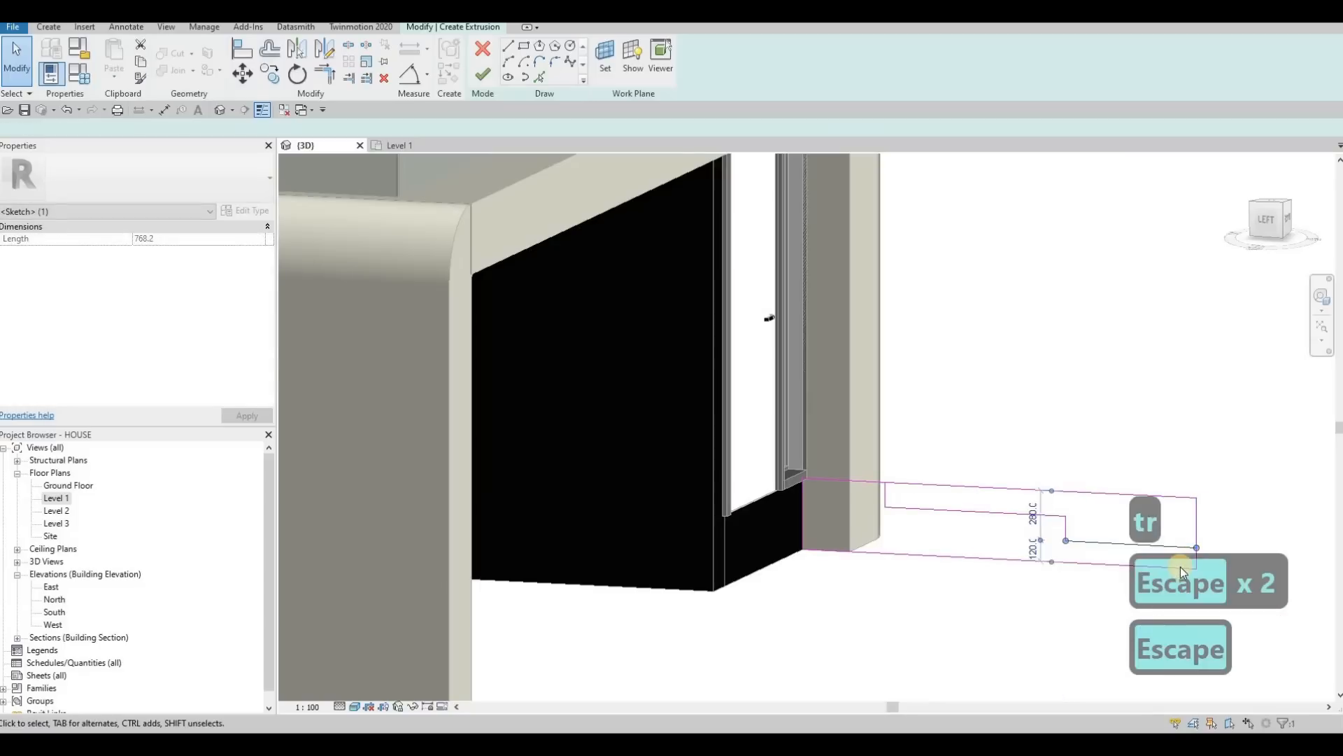
key(t)
key(r)
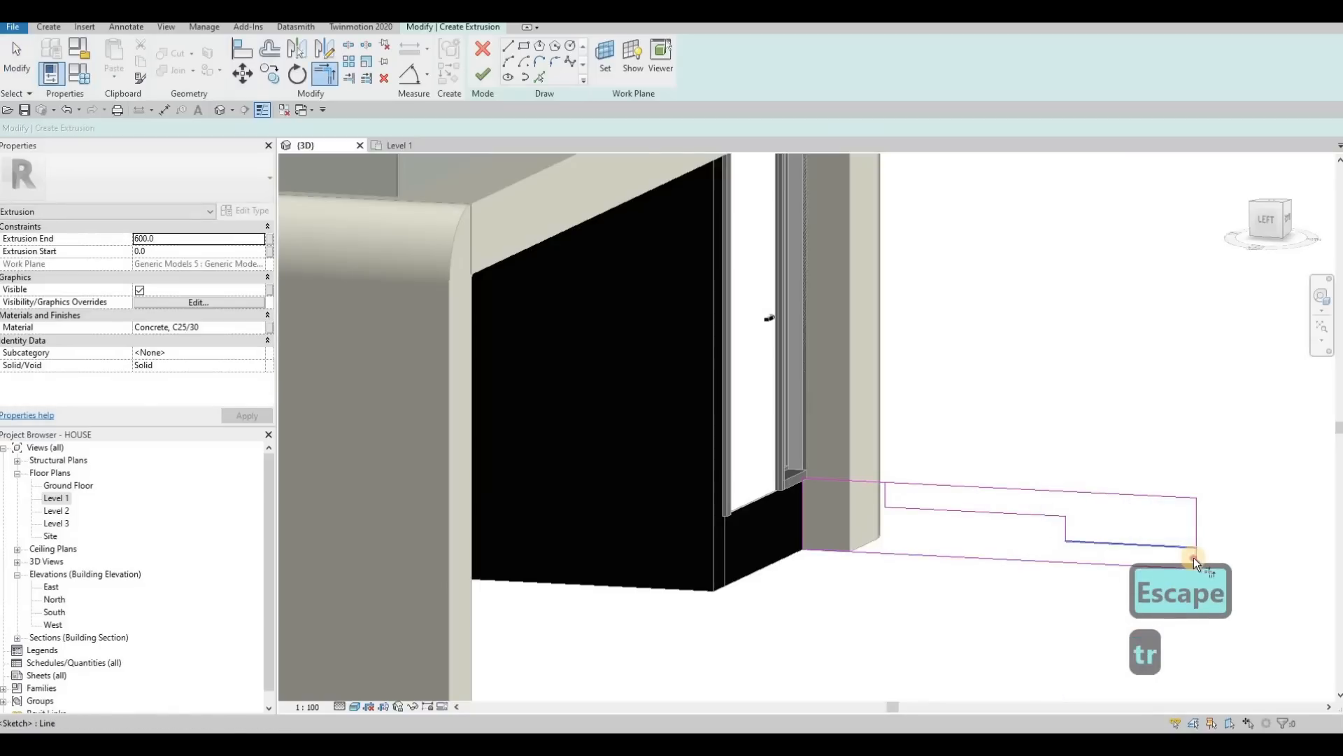
click(1064, 515)
click(1066, 516)
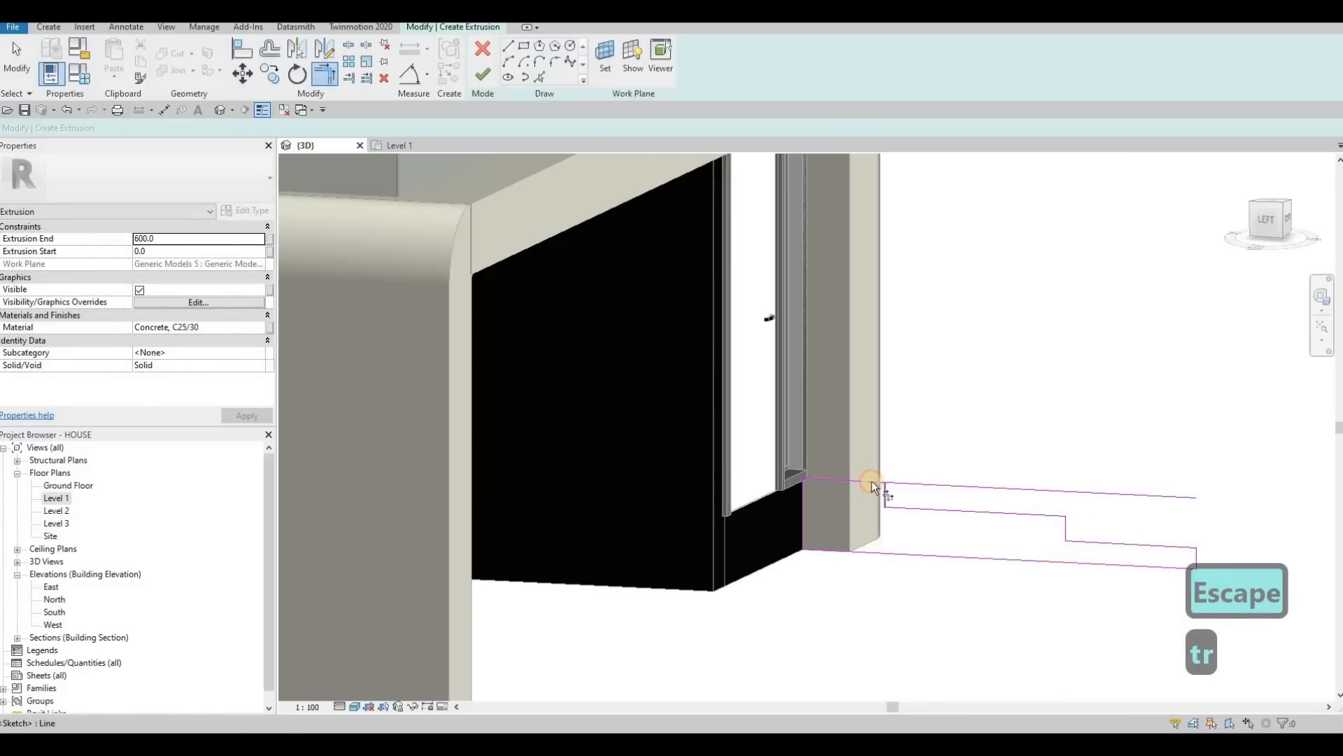
key(Escape)
key(Escape)
Step: Set the vertical distance between the lowest tread and the middle tread to 130 mm
click(1101, 542)
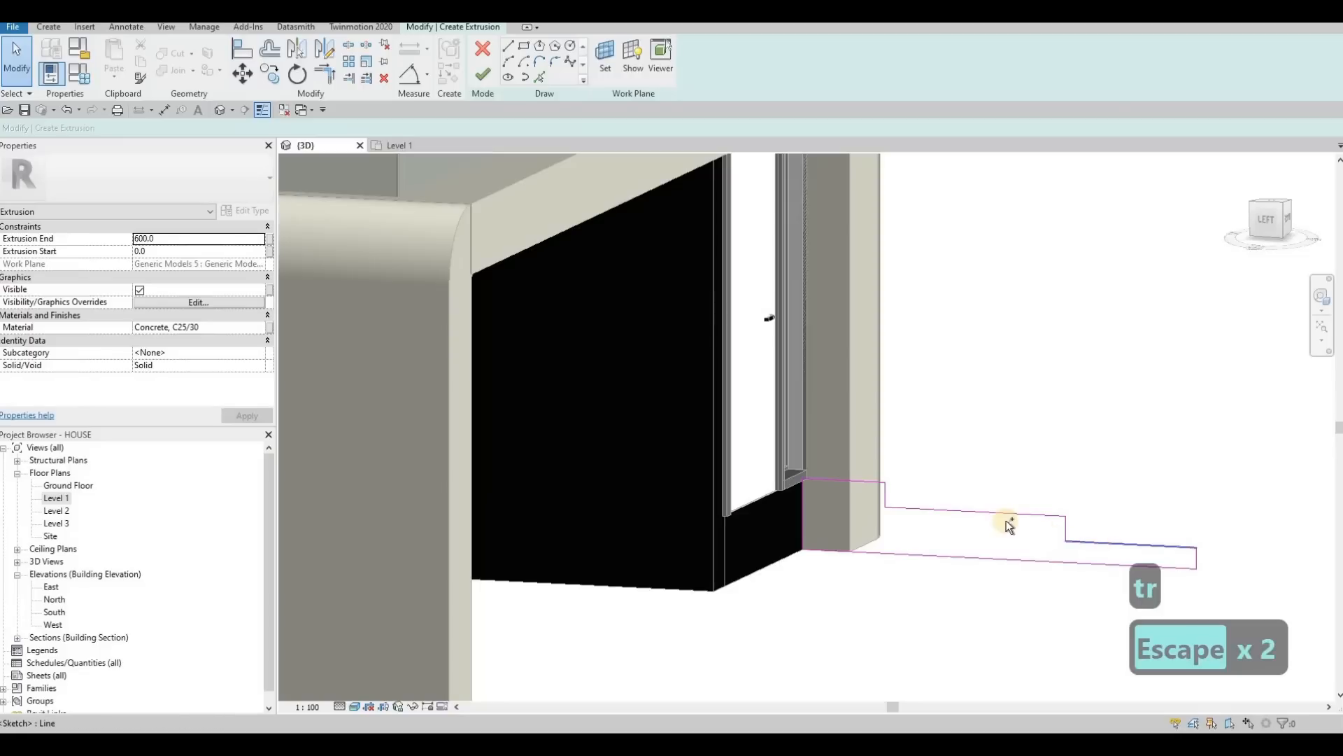
ctrl+click(980, 516)
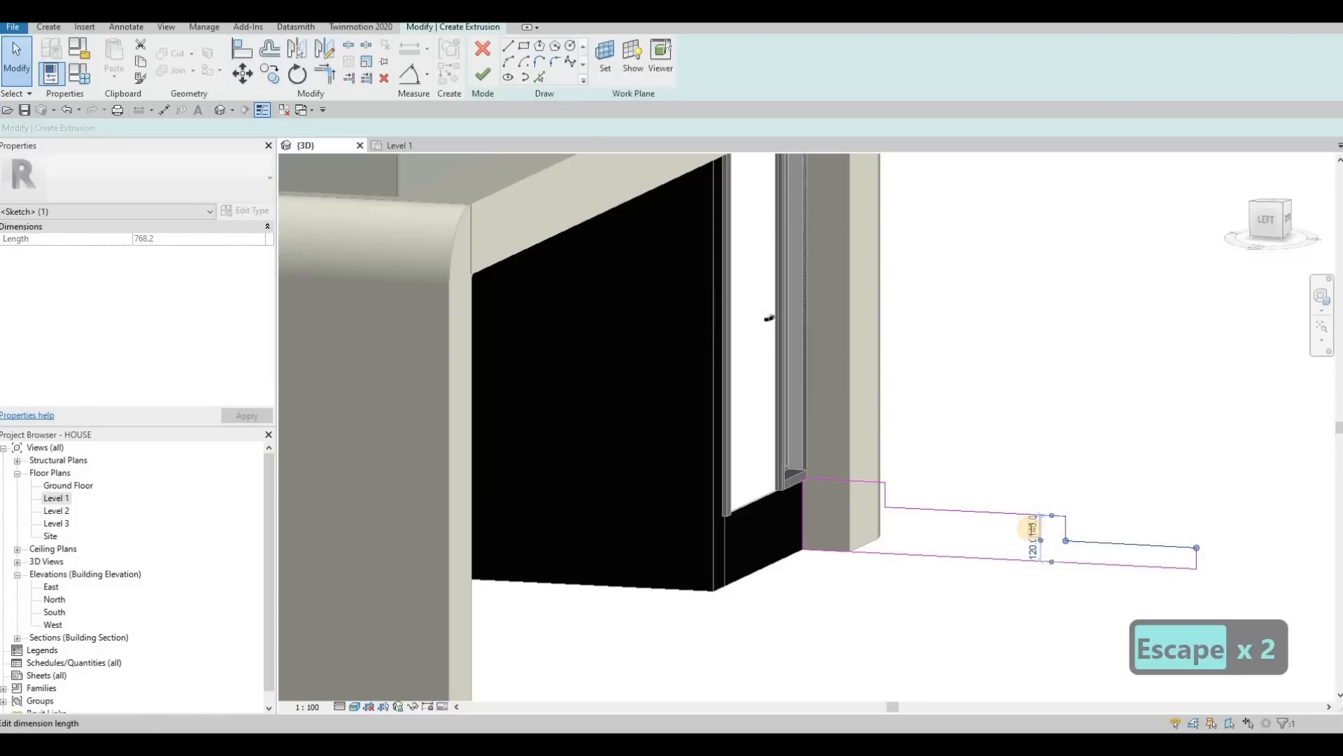
text(130)
key(Return)
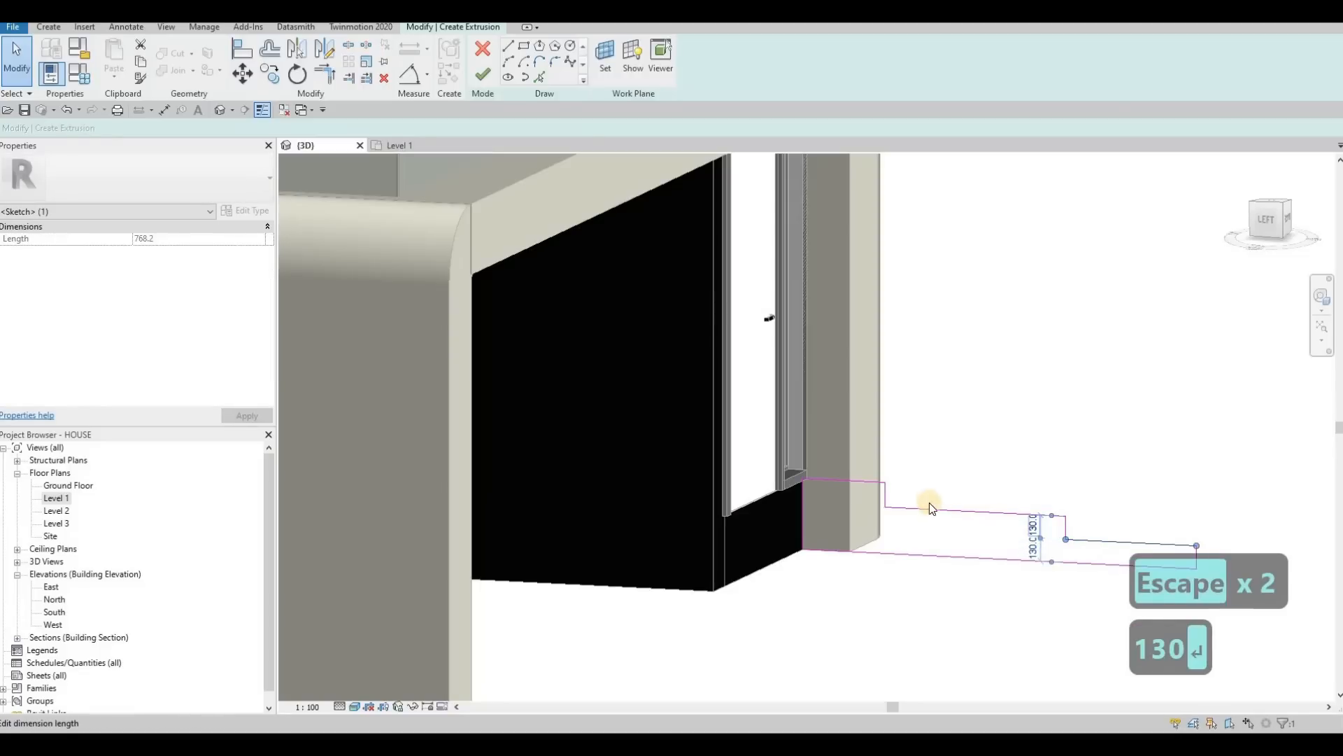
key(Escape)
click(889, 508)
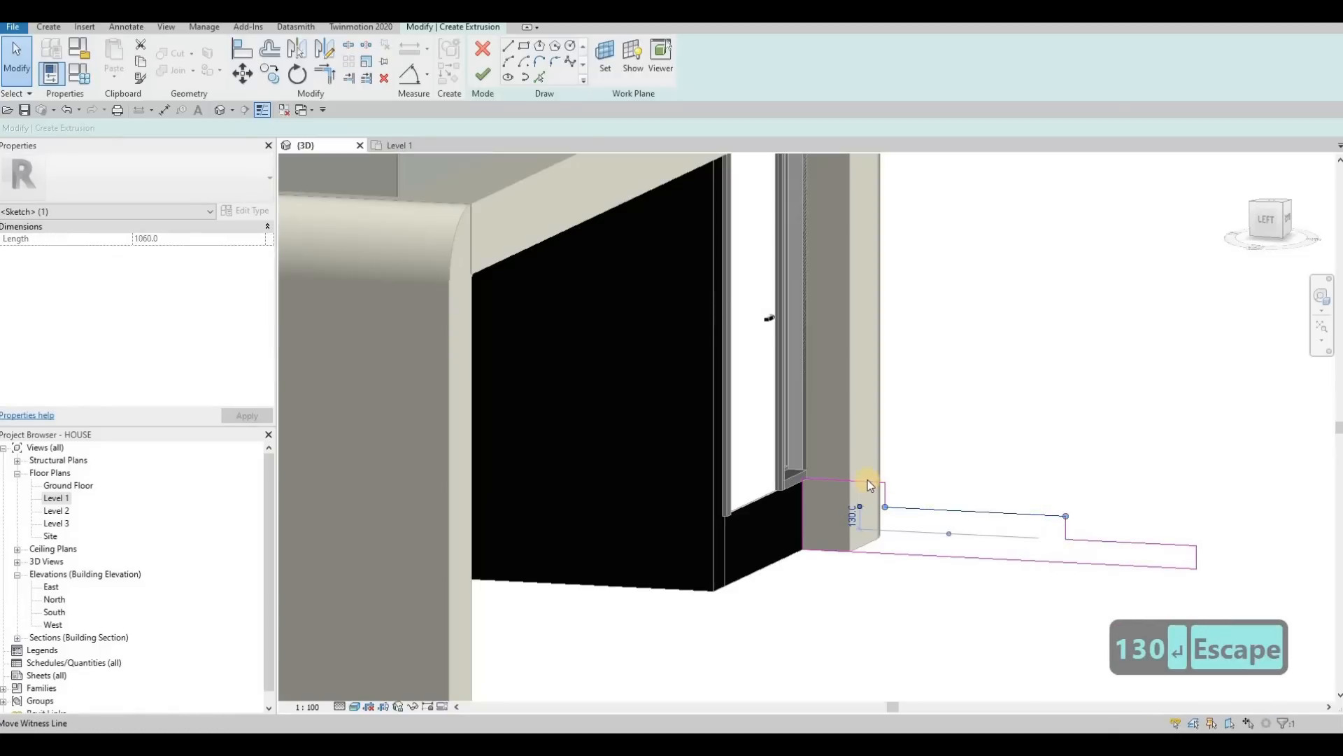
key(Escape)
key(Escape)
Step: Move the upper riser of the stair profile outward to 720 mm from the wall
middle_drag(990, 502, 936, 477)
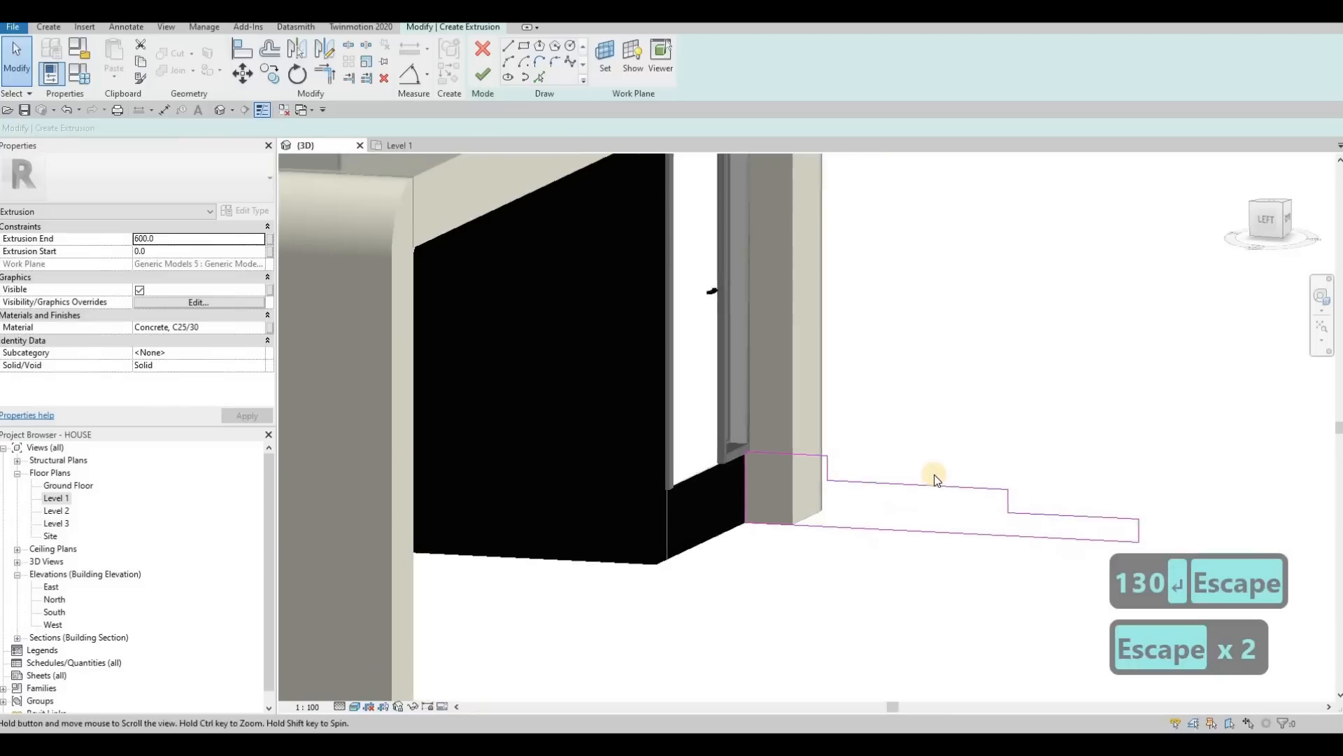
scroll(938, 479, down, 2)
click(1057, 512)
key(Escape)
scroll(951, 487, up, 2)
scroll(949, 486, down, 2)
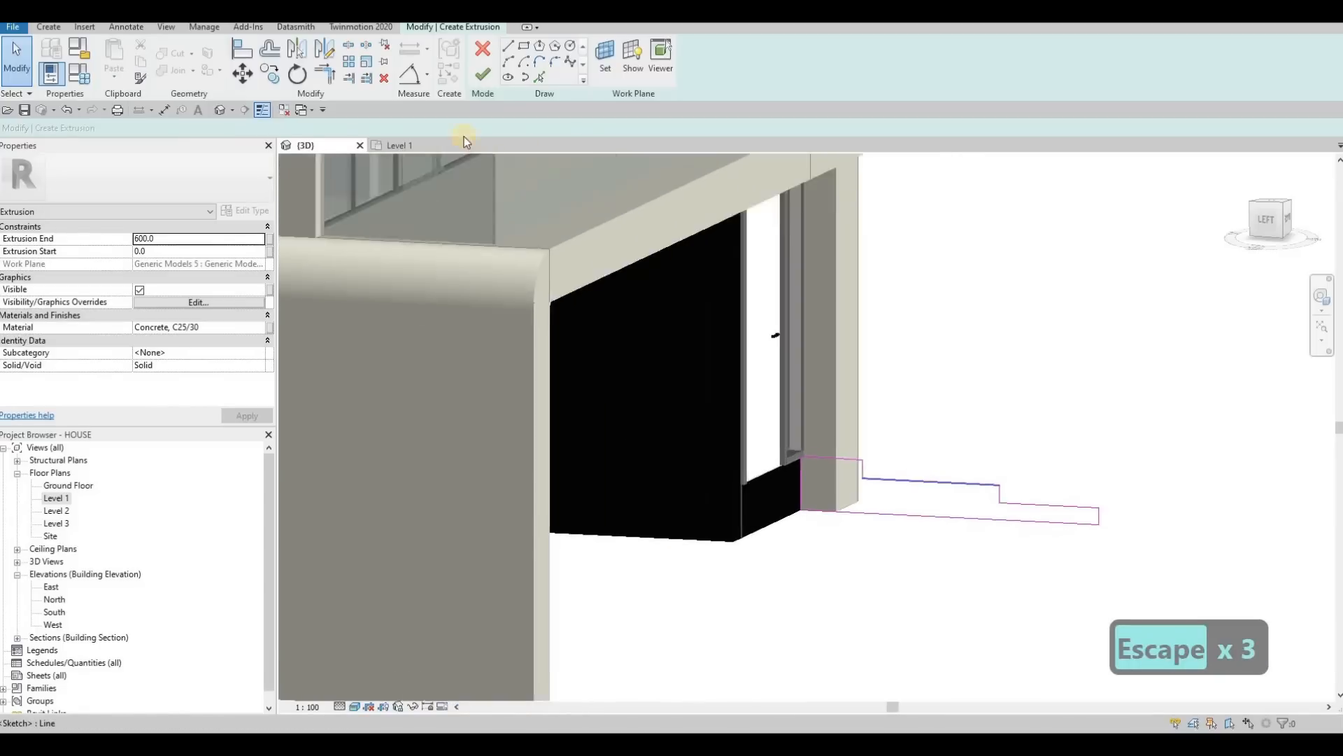
scroll(881, 473, up, 2)
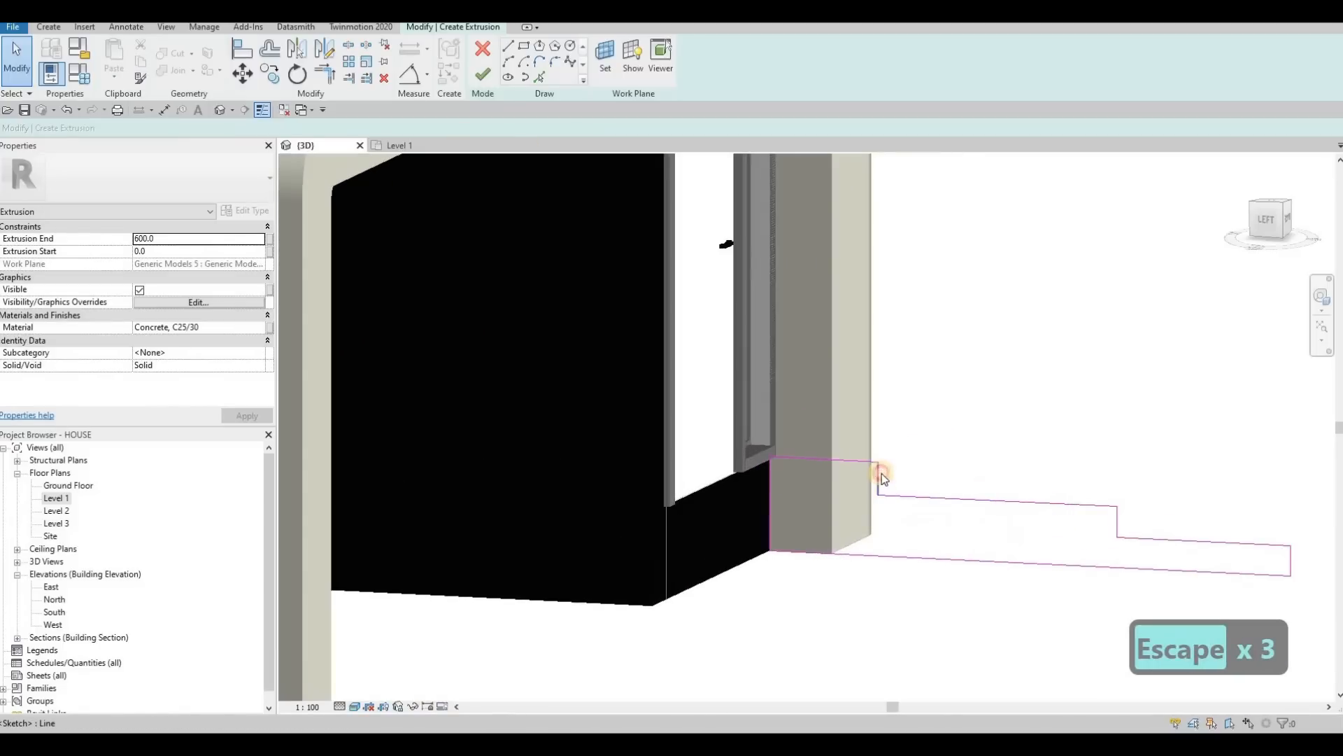
click(878, 479)
drag(940, 480, 979, 478)
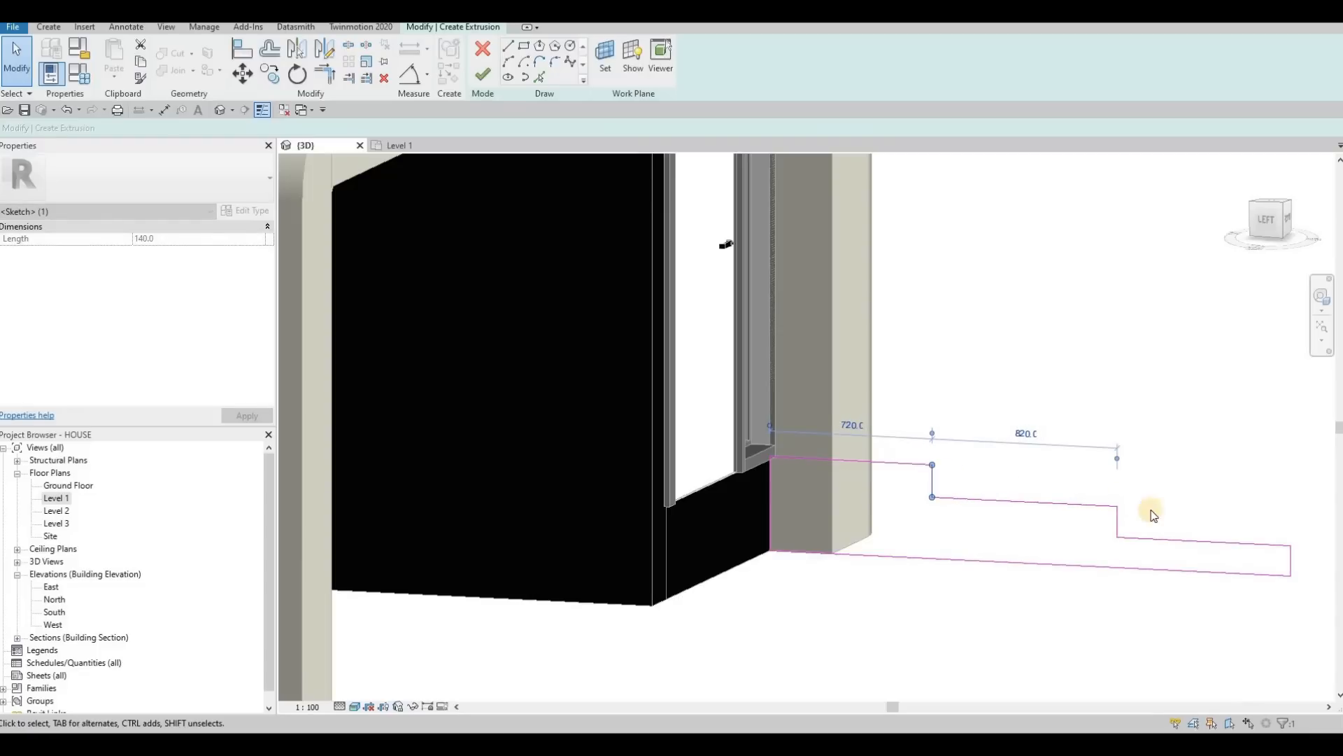
key(Escape)
click(1117, 522)
key(Escape)
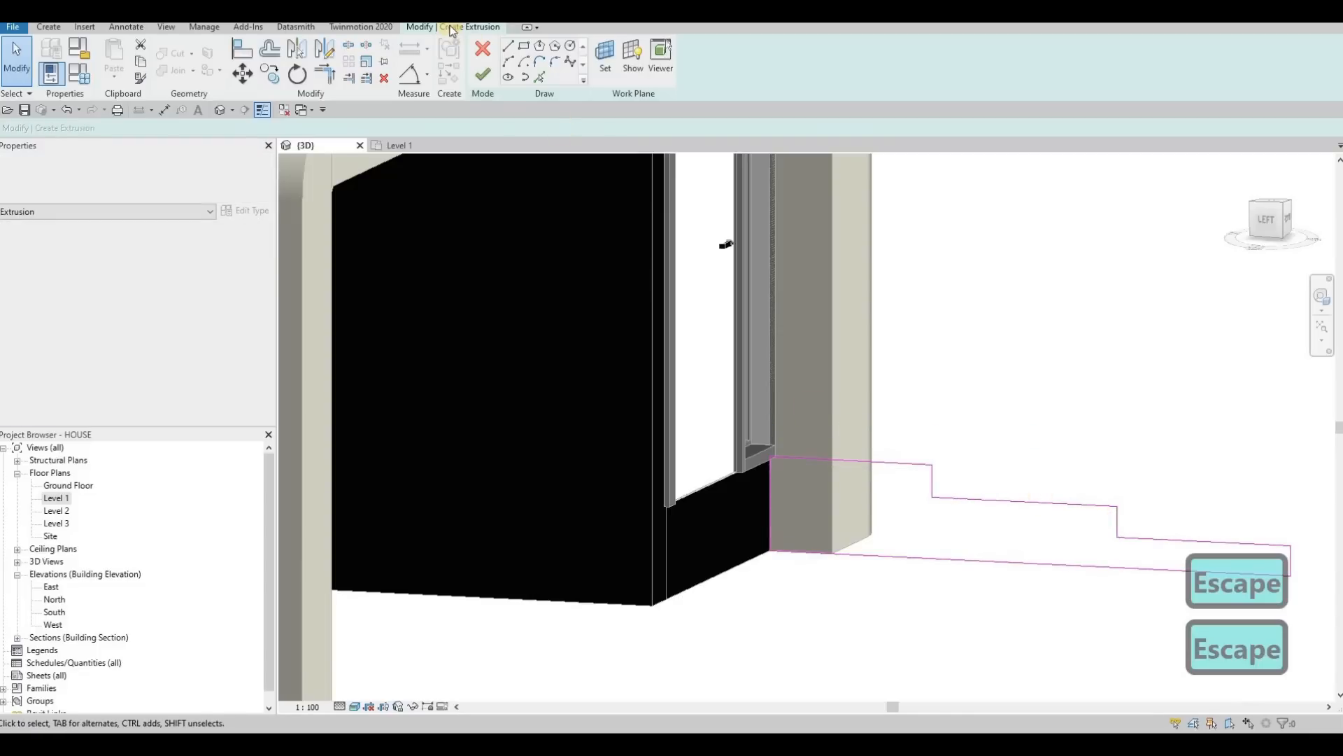
Step: Finish the stair sketch, stretch the extrusion across the doorway to a depth of 1610.8 mm, and finish the in-place model
click(481, 84)
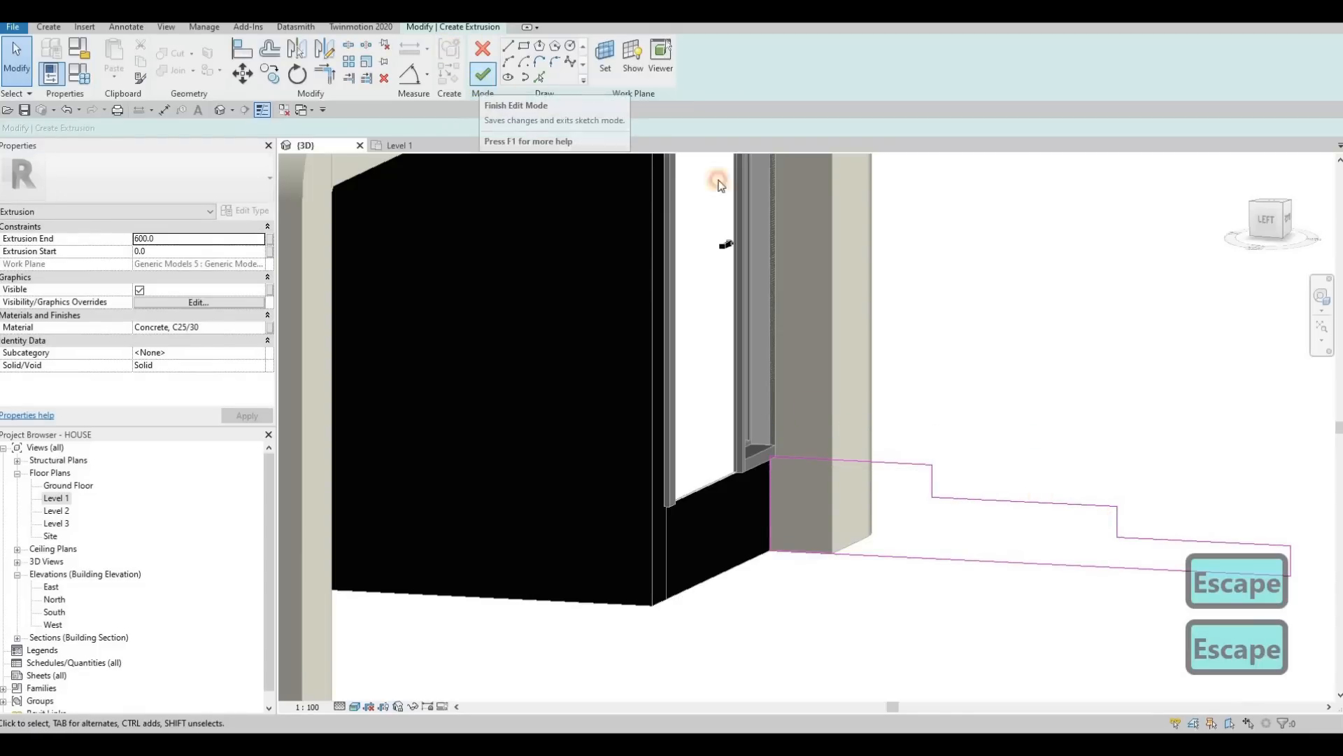
shift+middle_drag(945, 393, 937, 428)
drag(890, 426, 824, 398)
scroll(809, 404, down, 1)
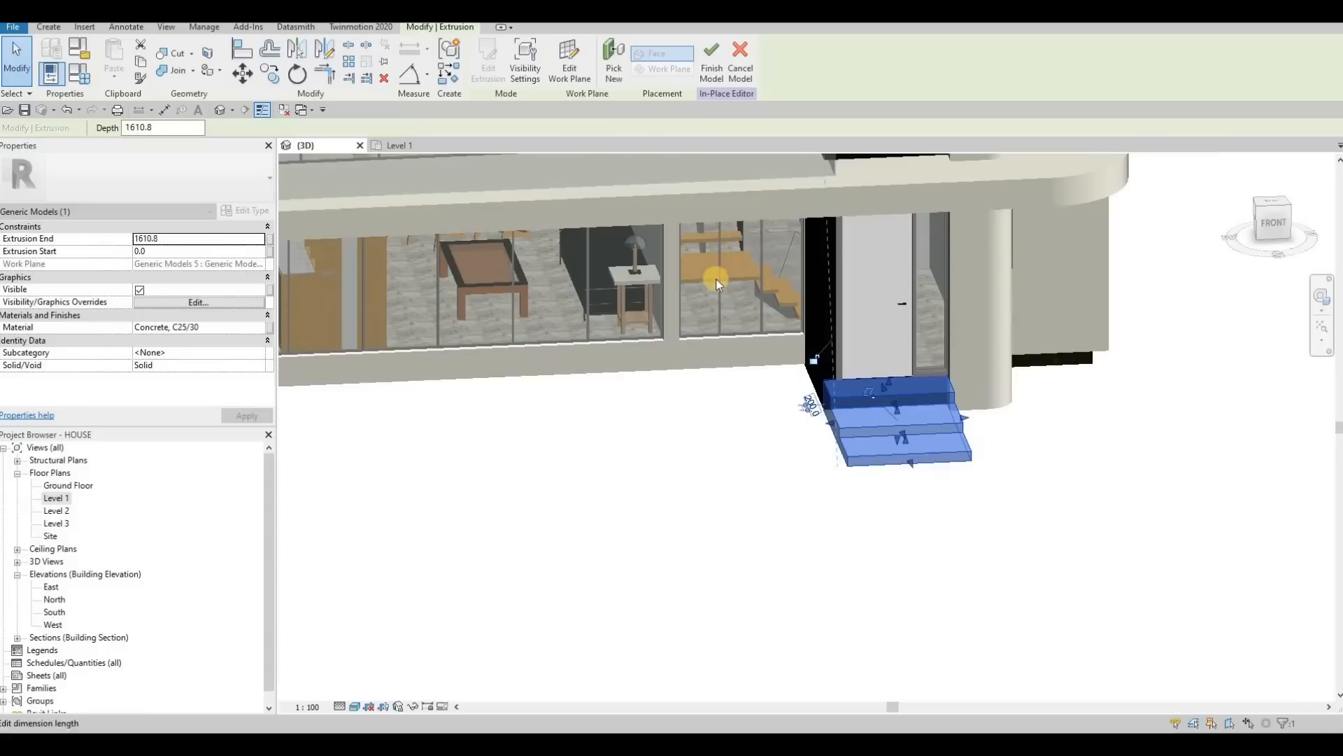
middle_drag(716, 277, 710, 282)
click(712, 77)
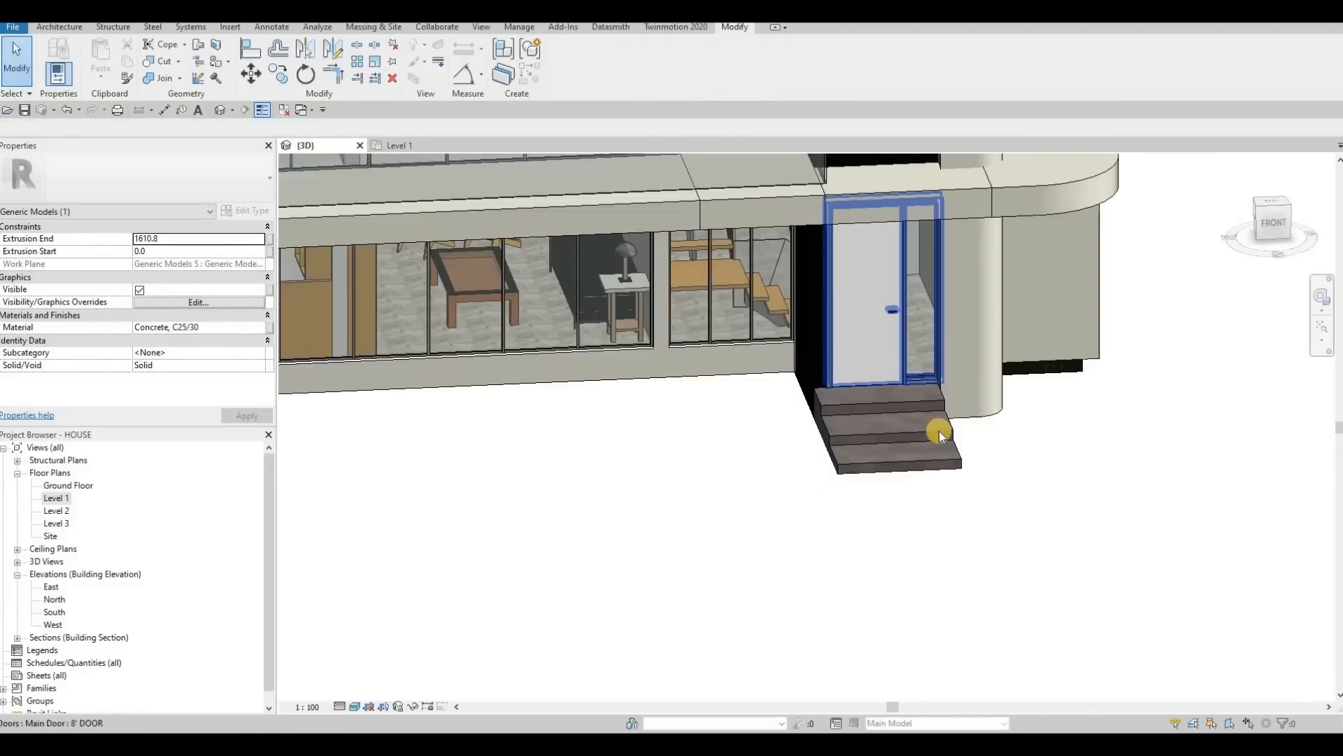
Step: Examine how the main door frame meets the adjacent pillar in the 3D, Level 1 and South elevation views
scroll(923, 442, up, 2)
key(Escape)
scroll(912, 409, up, 3)
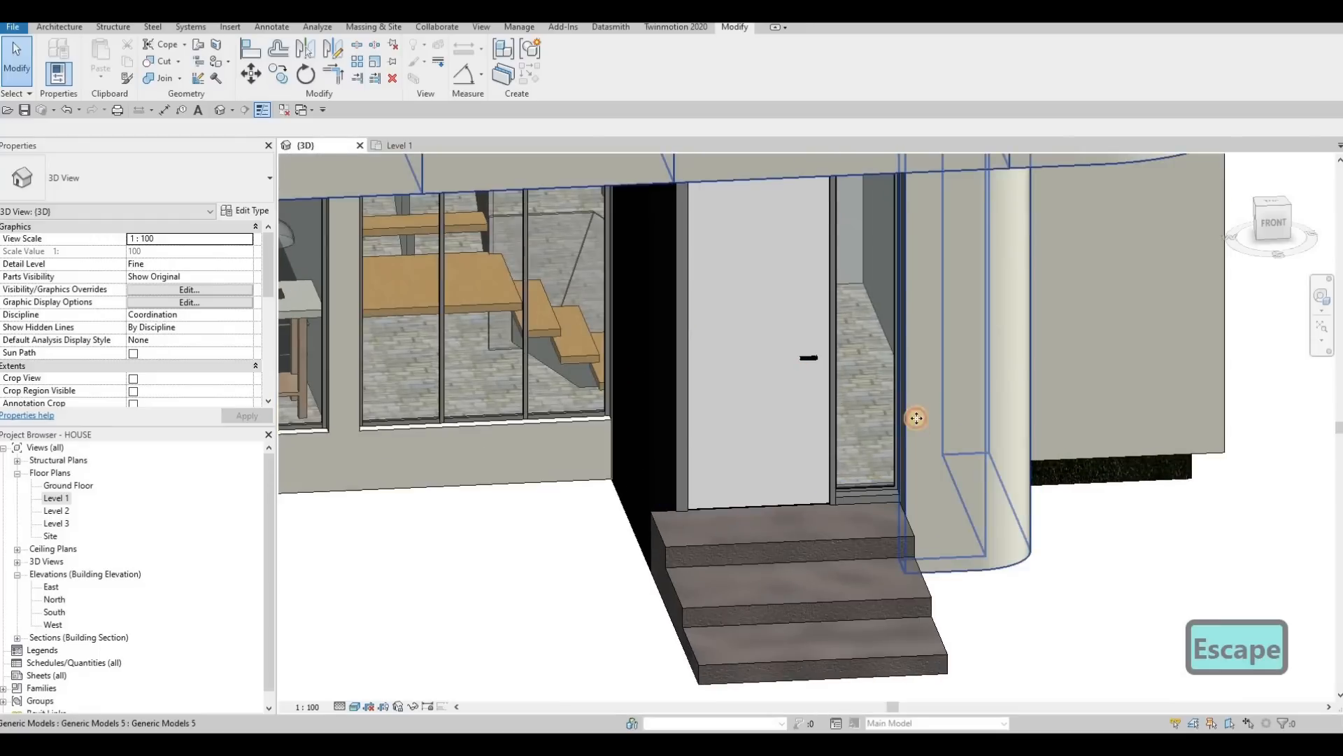
click(918, 445)
scroll(903, 461, up, 2)
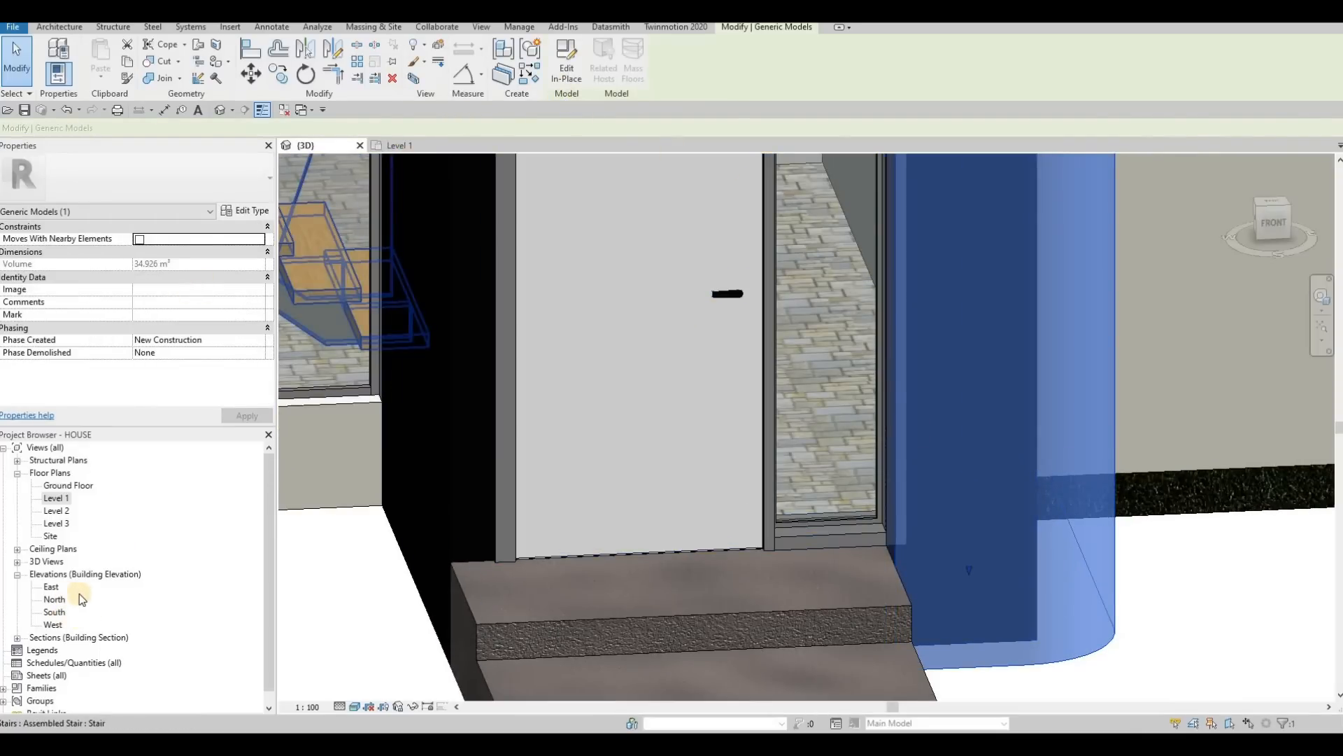
scroll(70, 601, down, 1)
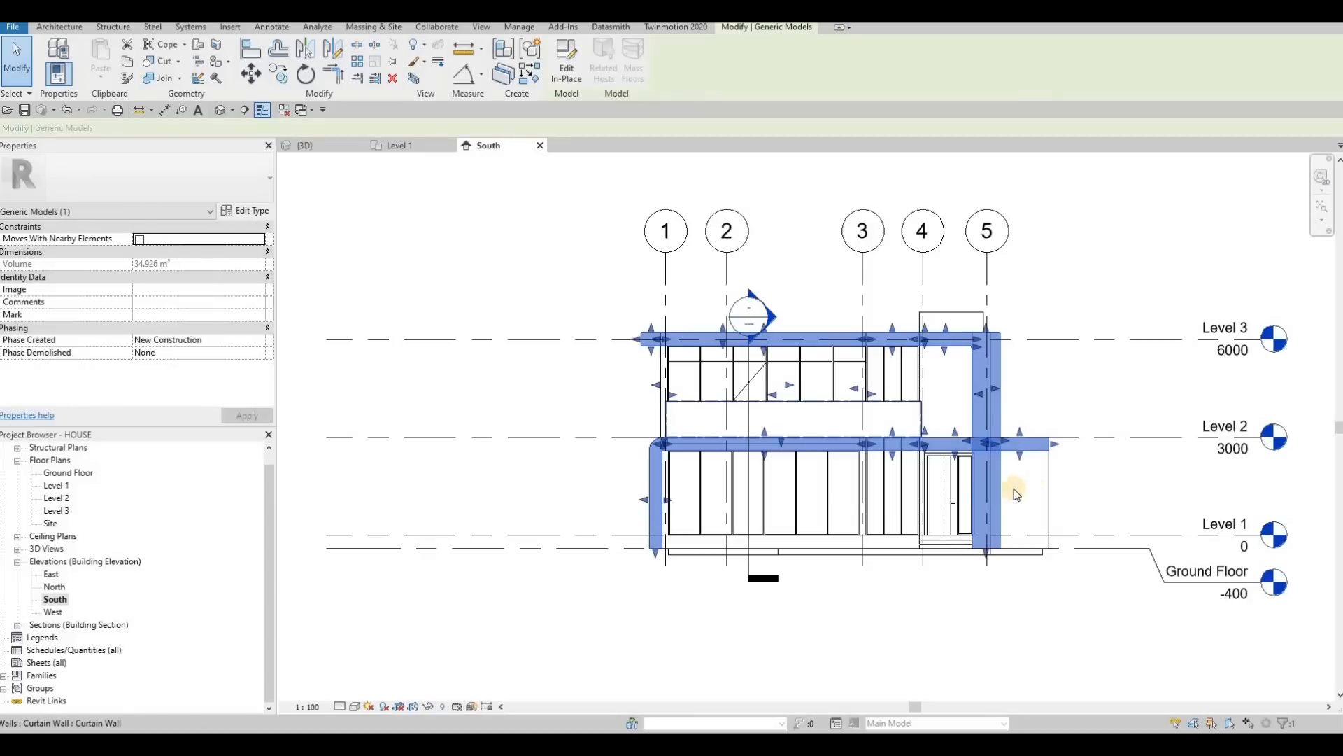
scroll(903, 461, up, 3)
key(Escape)
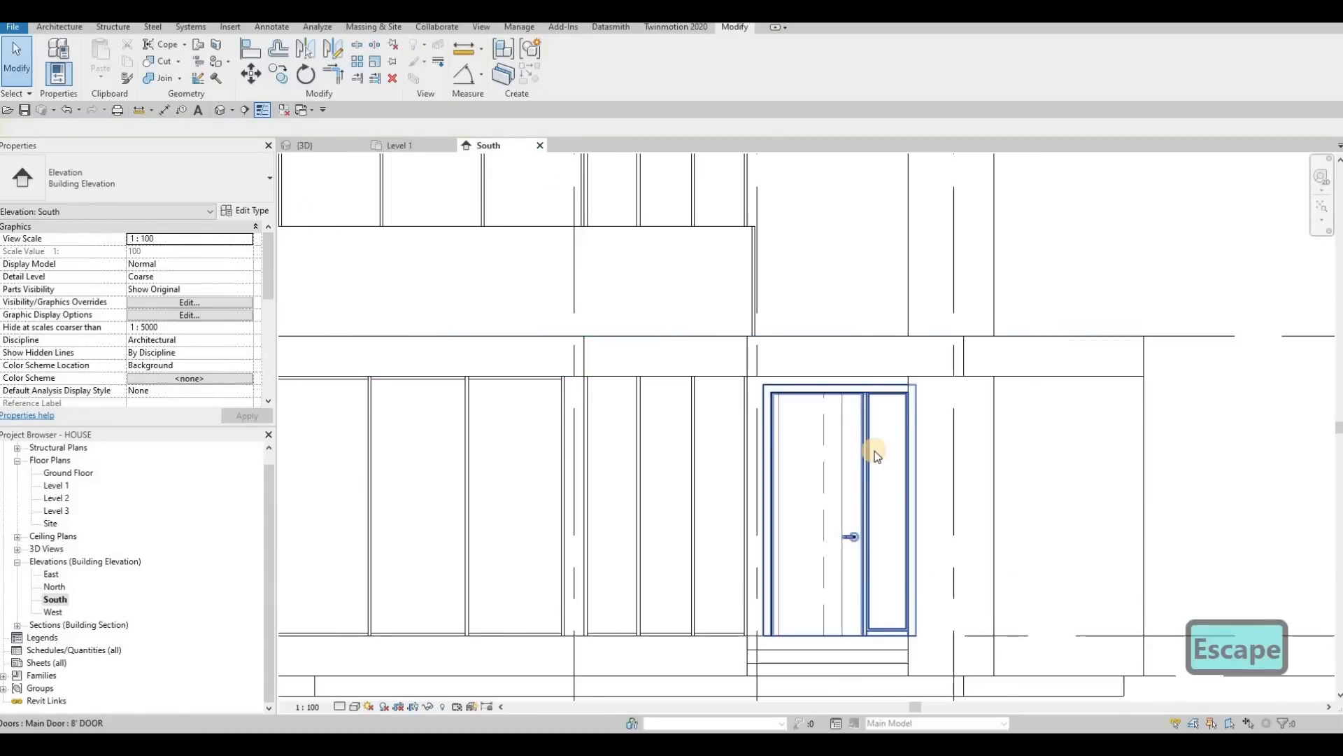
click(875, 450)
click(396, 146)
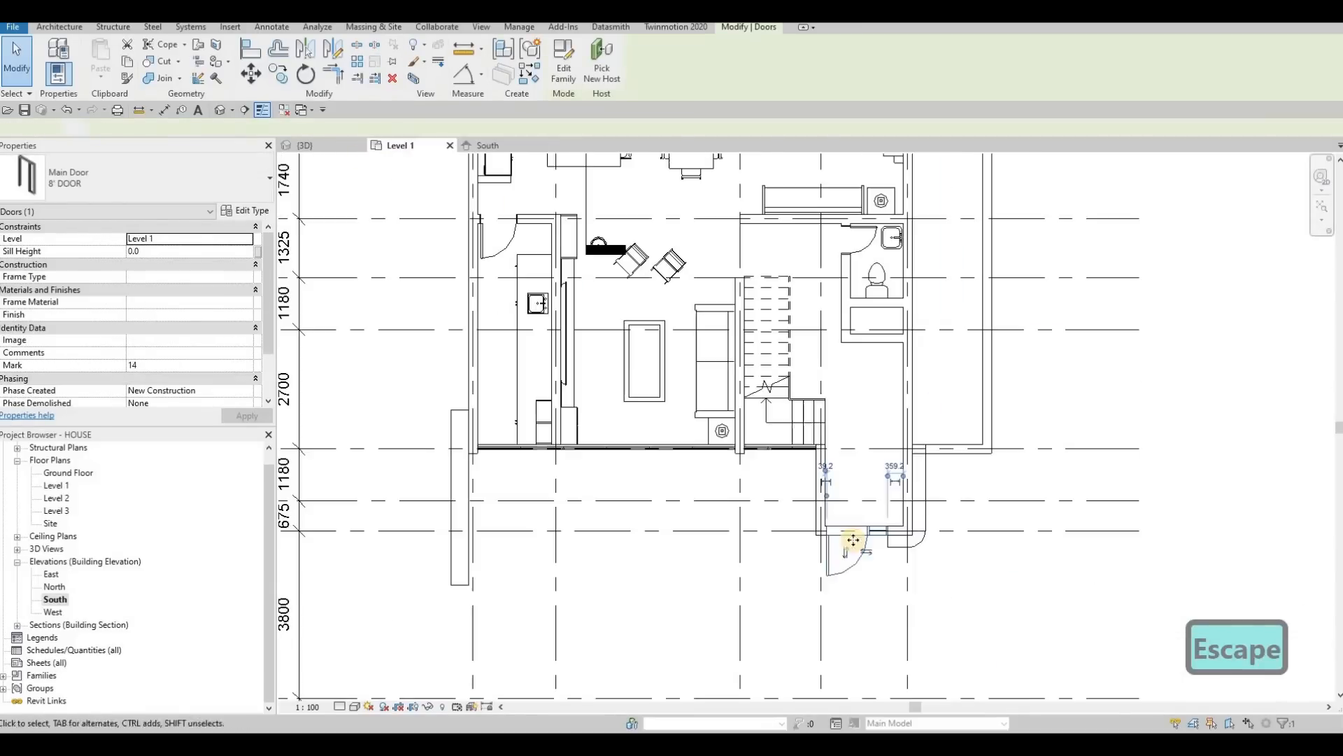
click(308, 145)
click(561, 173)
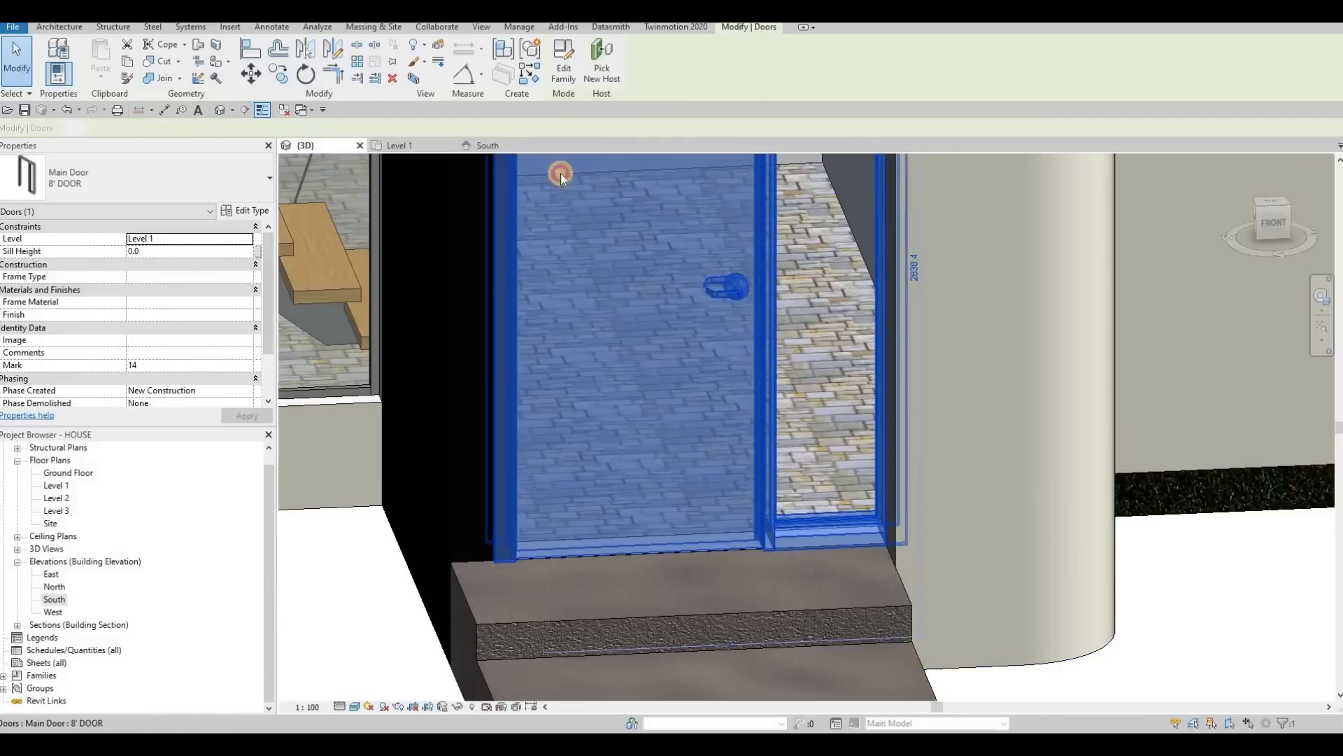
key(ctrl+Tab)
key(Escape)
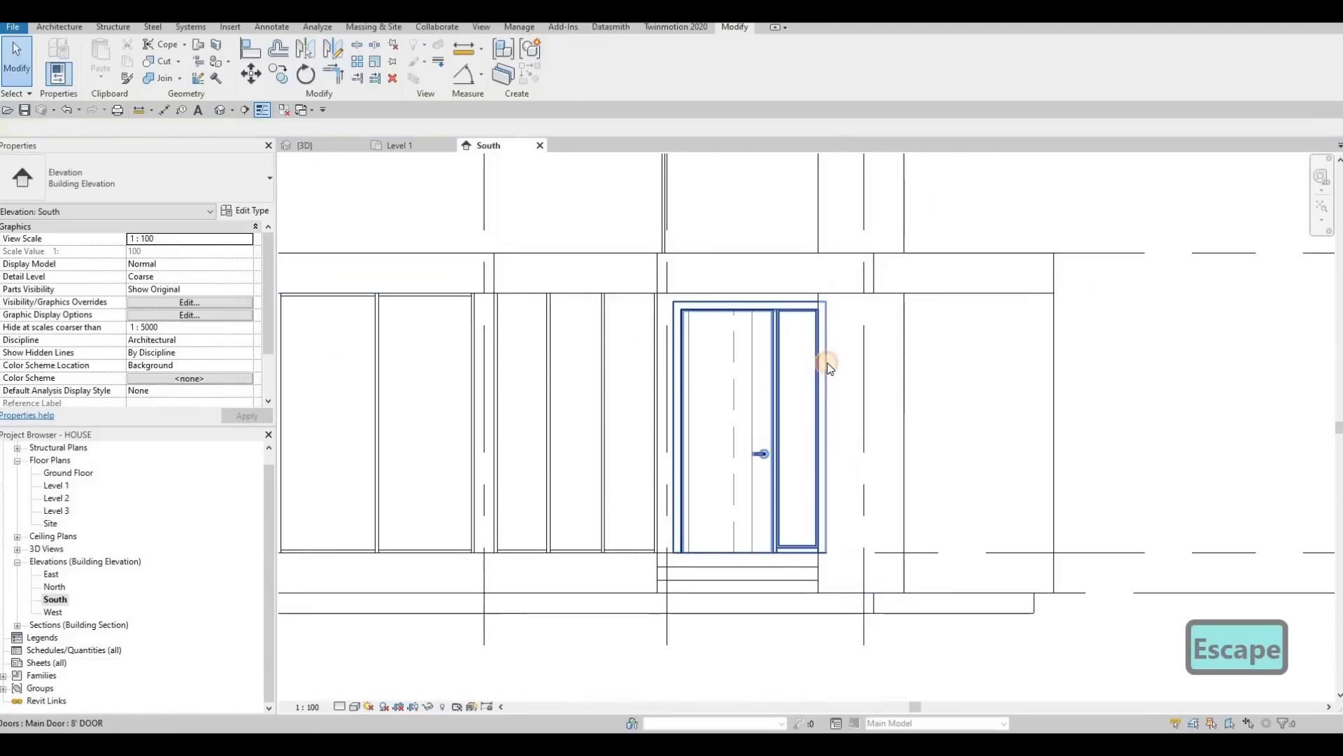
click(816, 320)
scroll(864, 448, up, 2)
key(Escape)
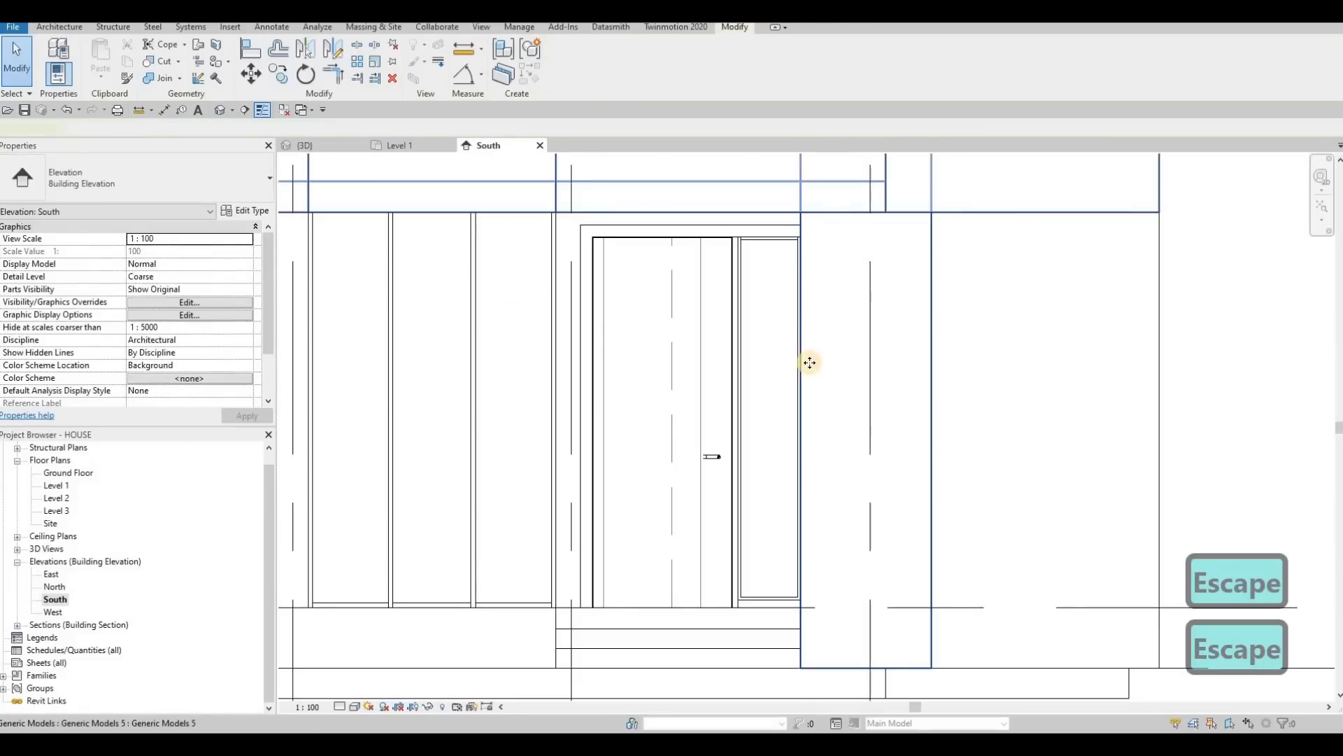
Step: Pull the pillar's inner face back from the main door and align it with the outer edge of the door frame
click(800, 202)
middle_drag(796, 168, 780, 270)
drag(779, 270, 798, 270)
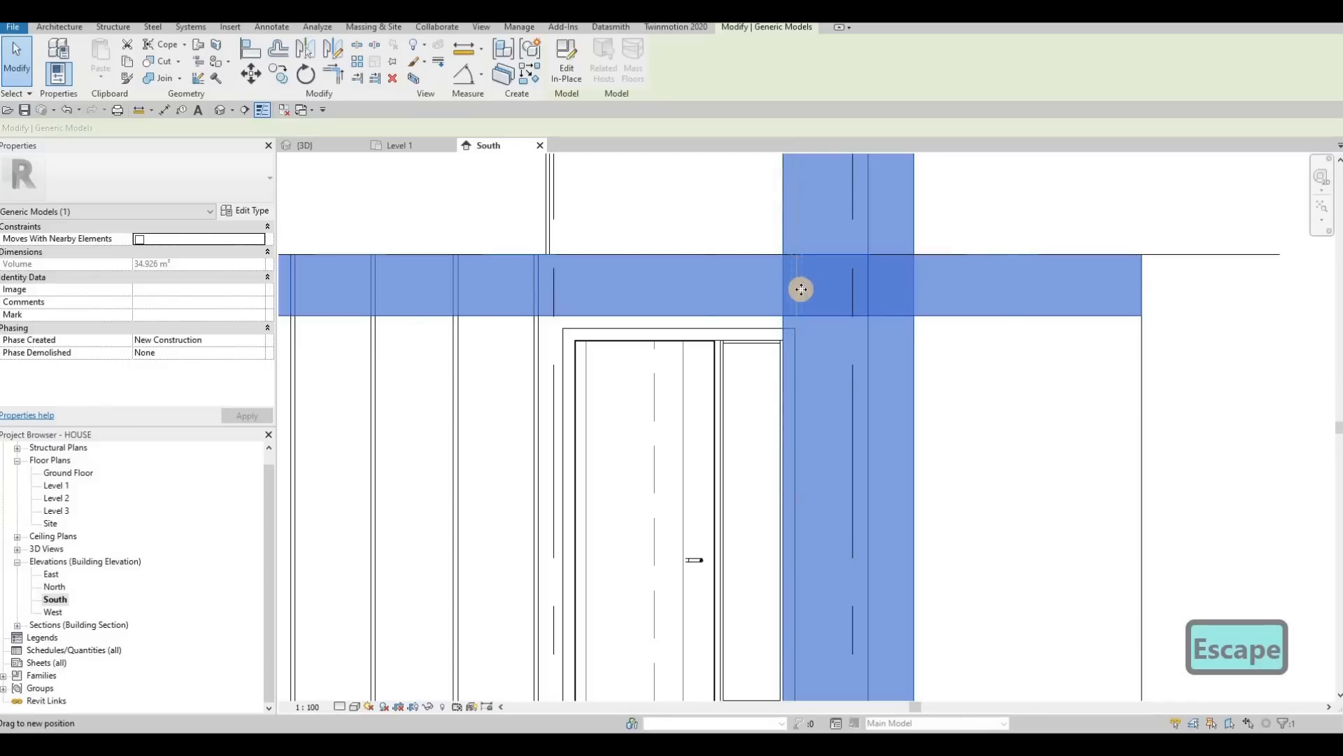
scroll(802, 297, up, 3)
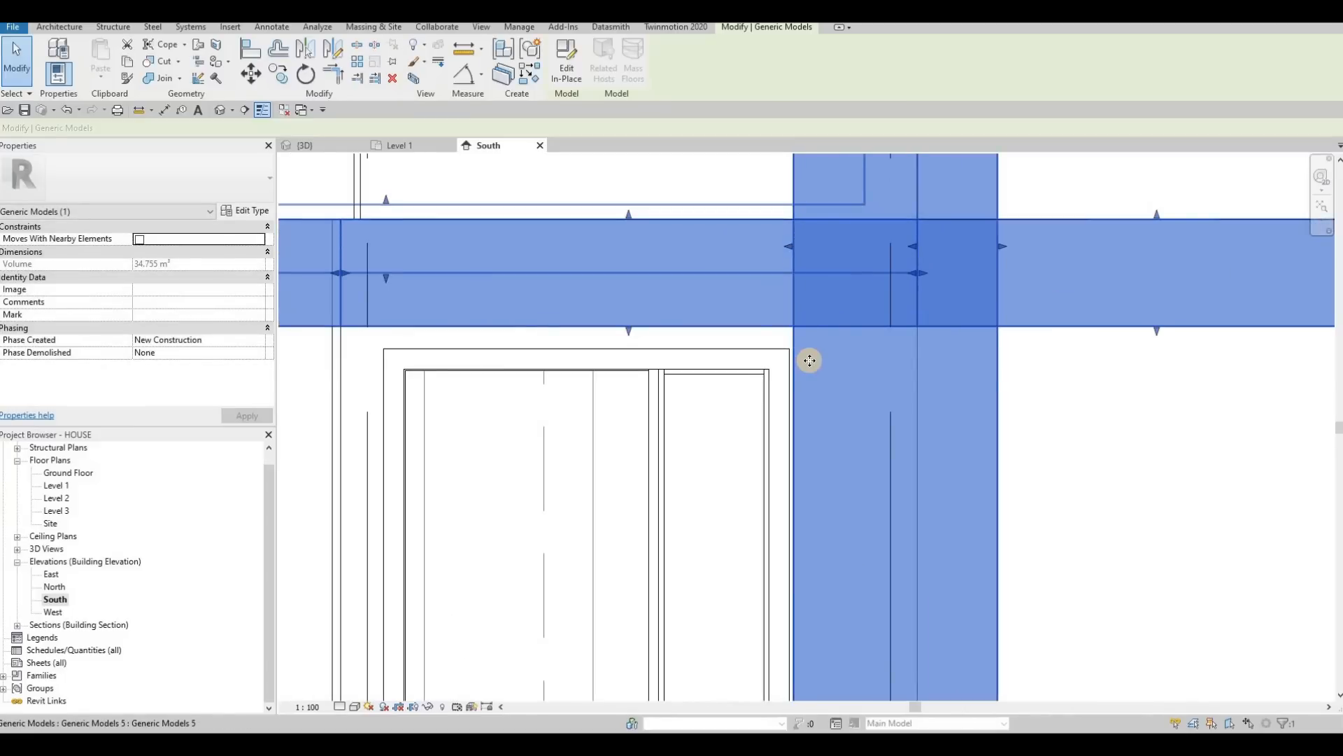
key(a)
key(l)
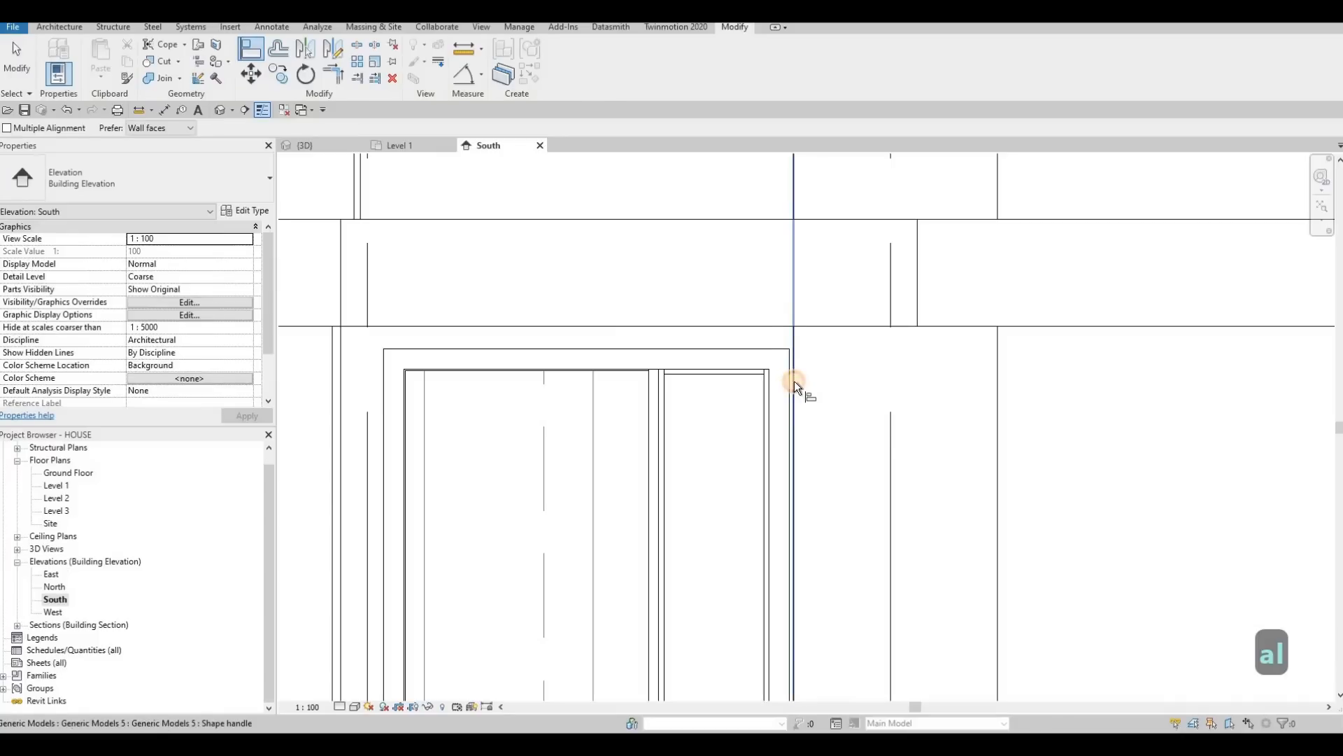
click(794, 381)
click(798, 361)
middle_drag(794, 298, 799, 346)
scroll(796, 343, down, 5)
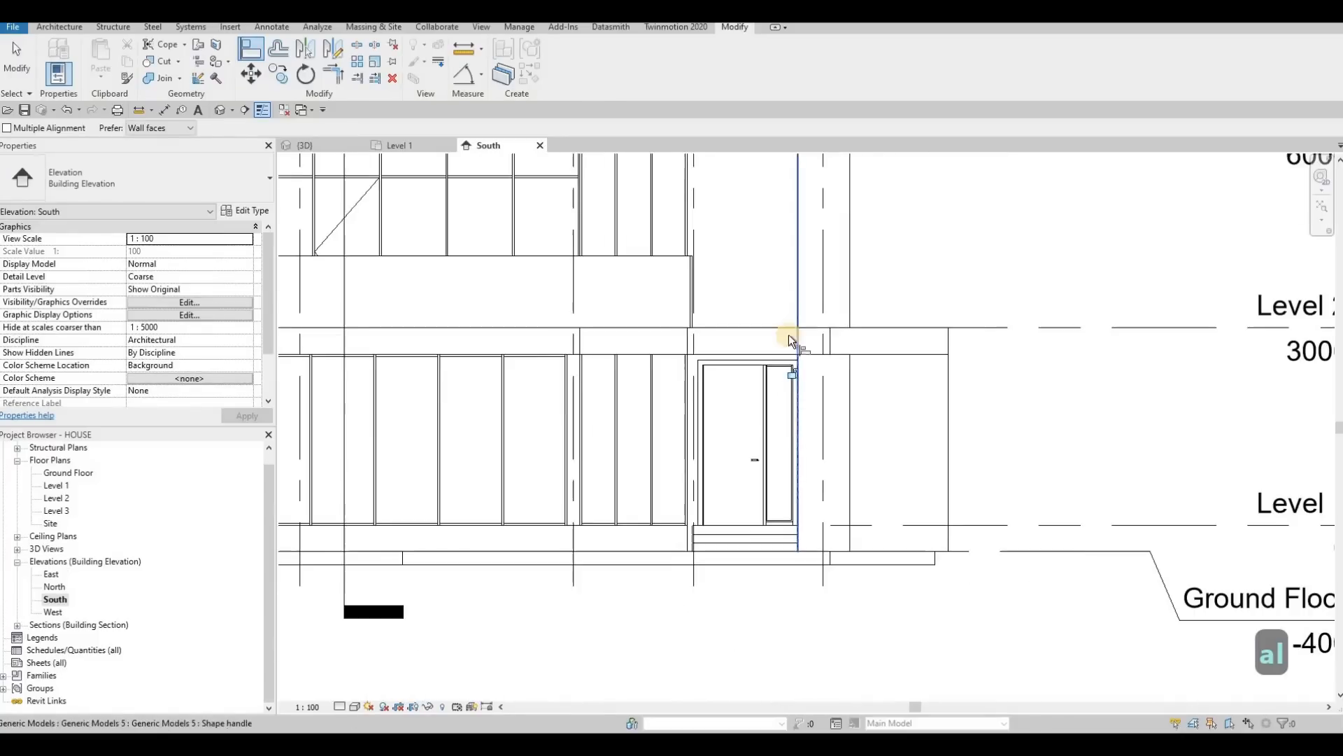
Step: Try to stretch the end of the Level 3 beam across the gap to the pillar's inner face
scroll(790, 308, down, 5)
scroll(779, 342, up, 8)
key(Escape)
key(Escape)
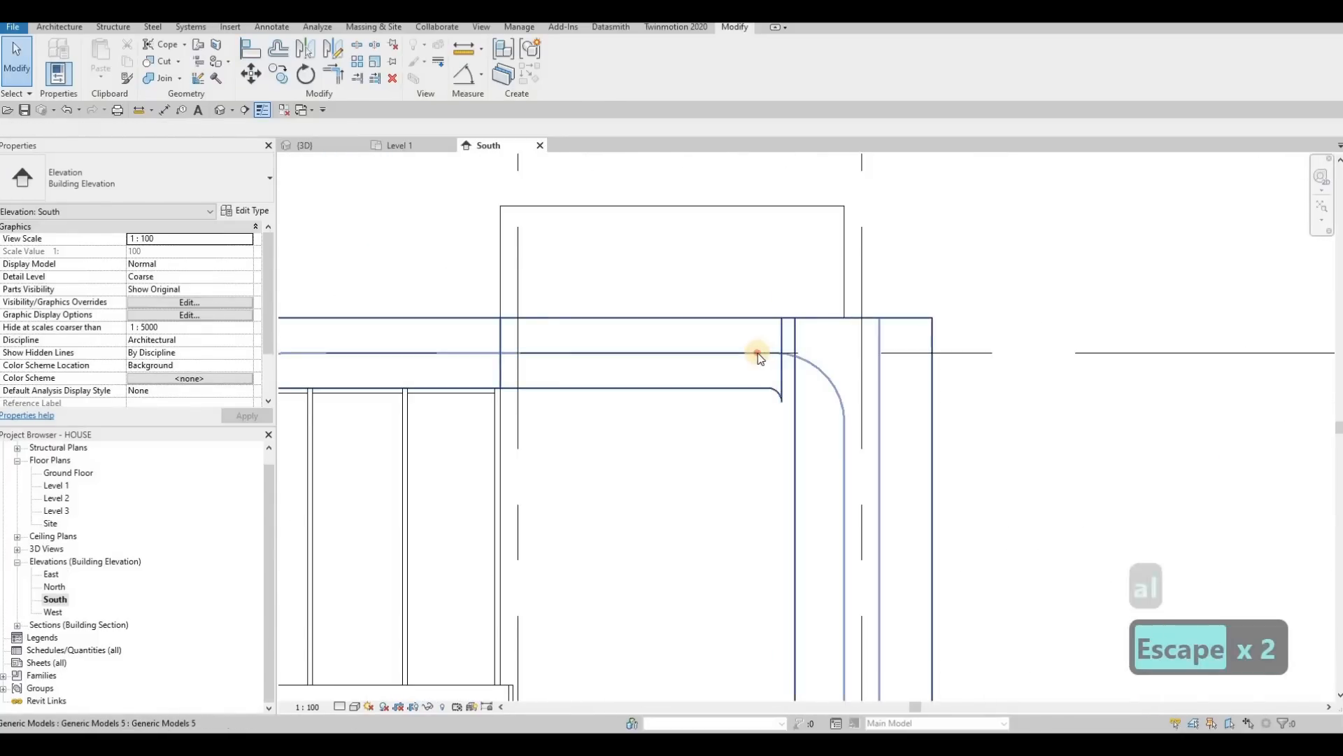
click(787, 353)
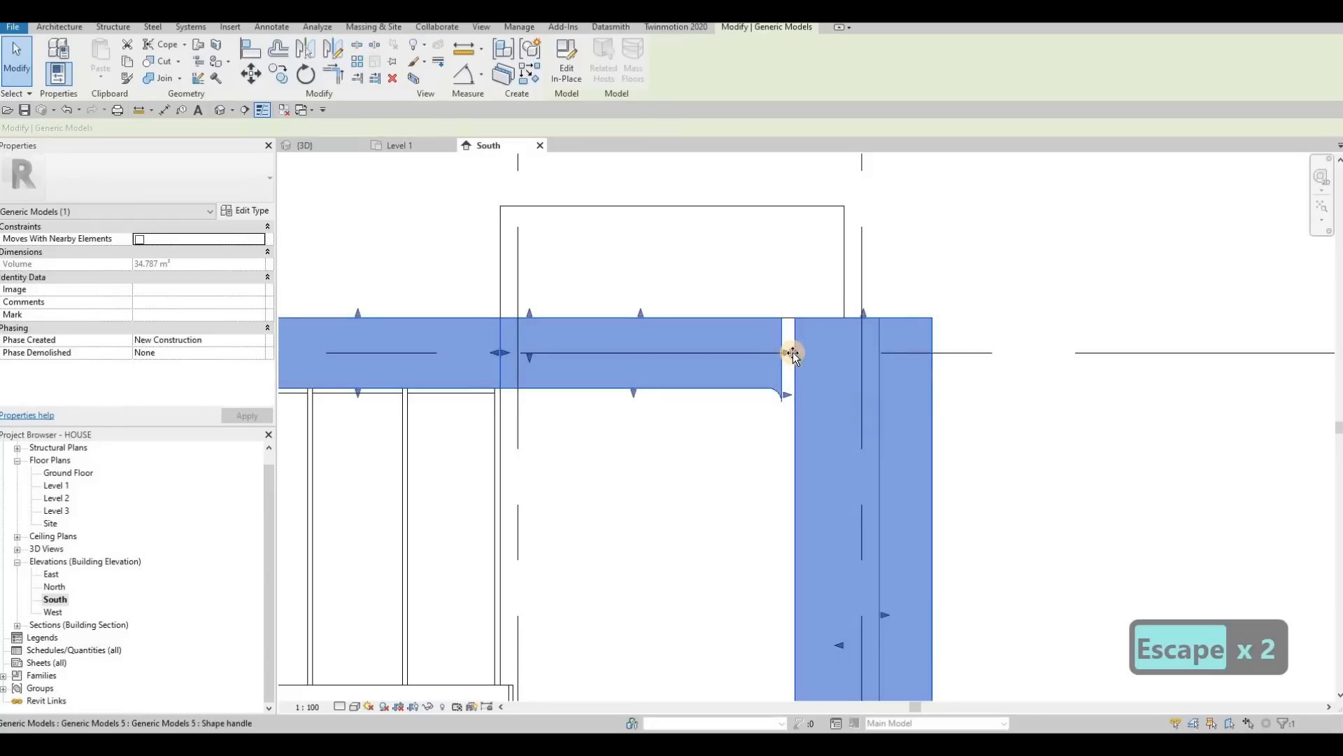
drag(792, 351, 794, 352)
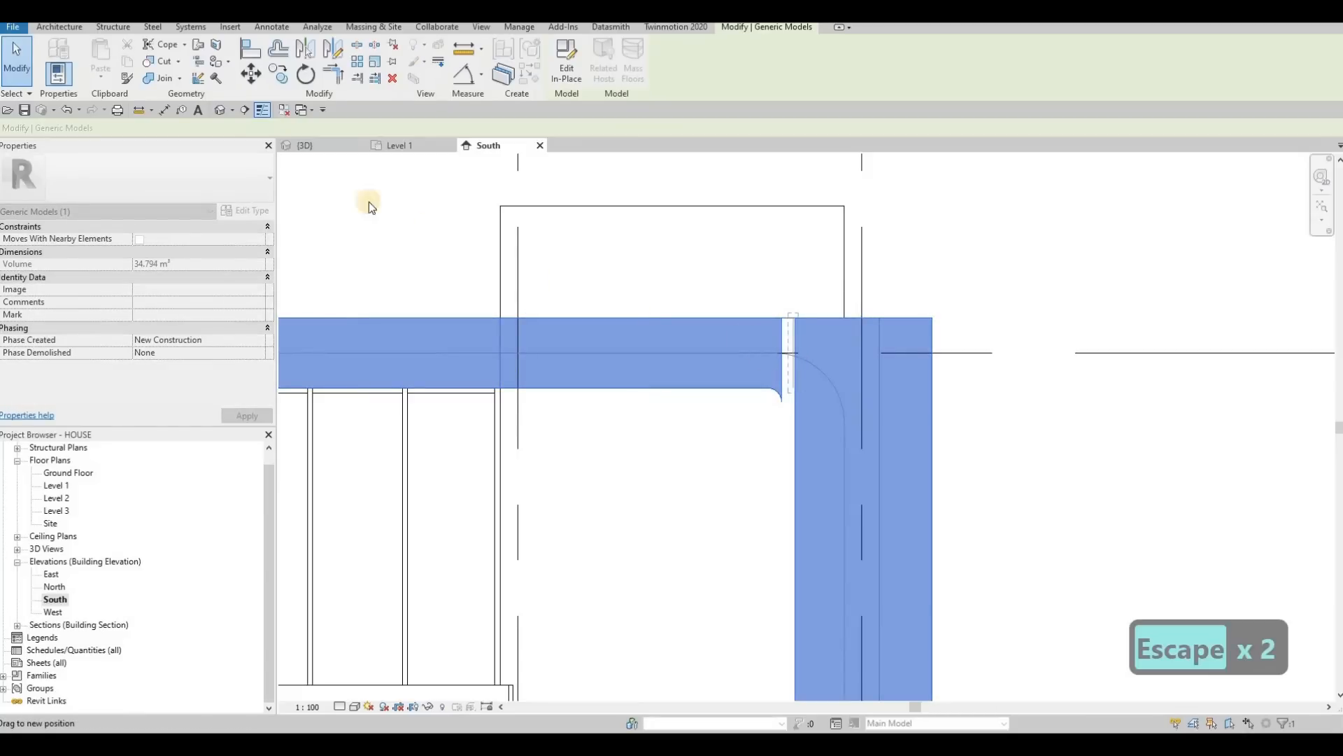
Step: In the 3D view, align the end face of the upper beam with the pillar's inner face to close the gap
click(317, 147)
key(Escape)
middle_drag(702, 208, 753, 351)
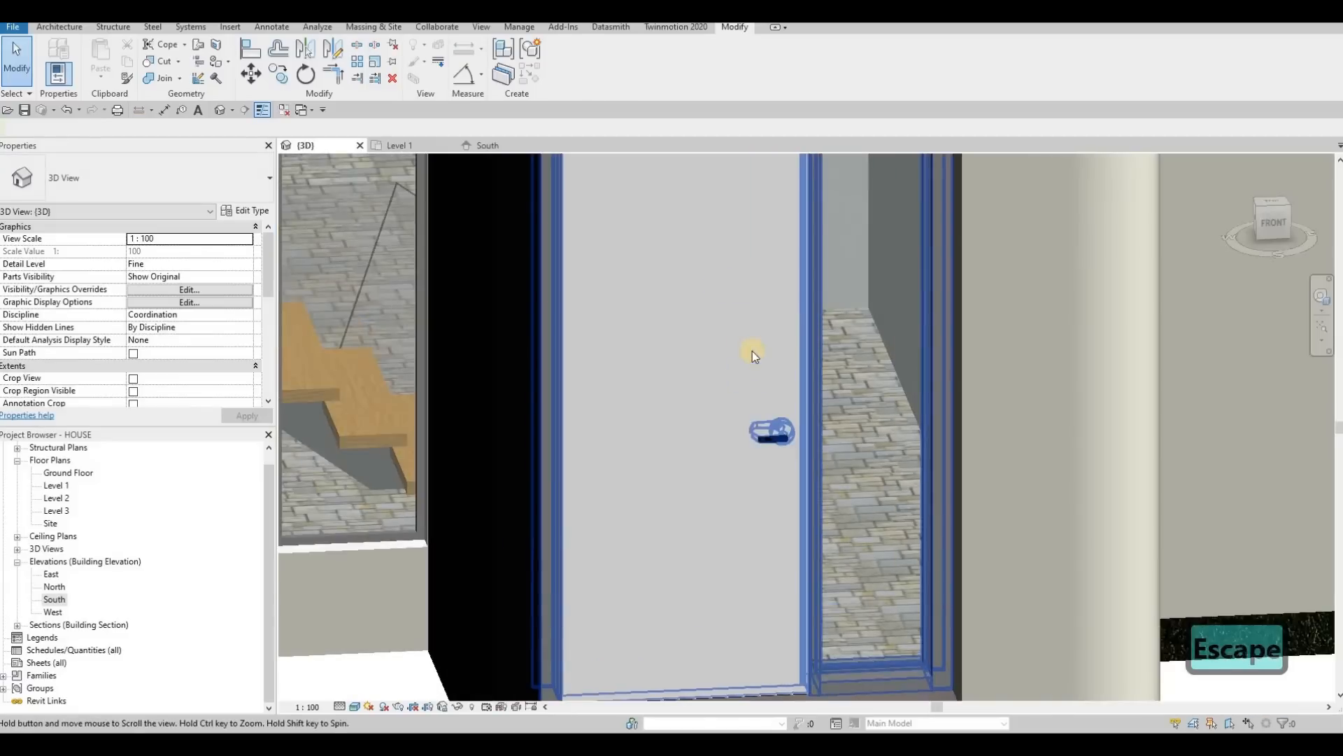
scroll(753, 350, down, 5)
middle_drag(786, 447, 806, 498)
scroll(806, 498, down, 5)
scroll(889, 362, up, 10)
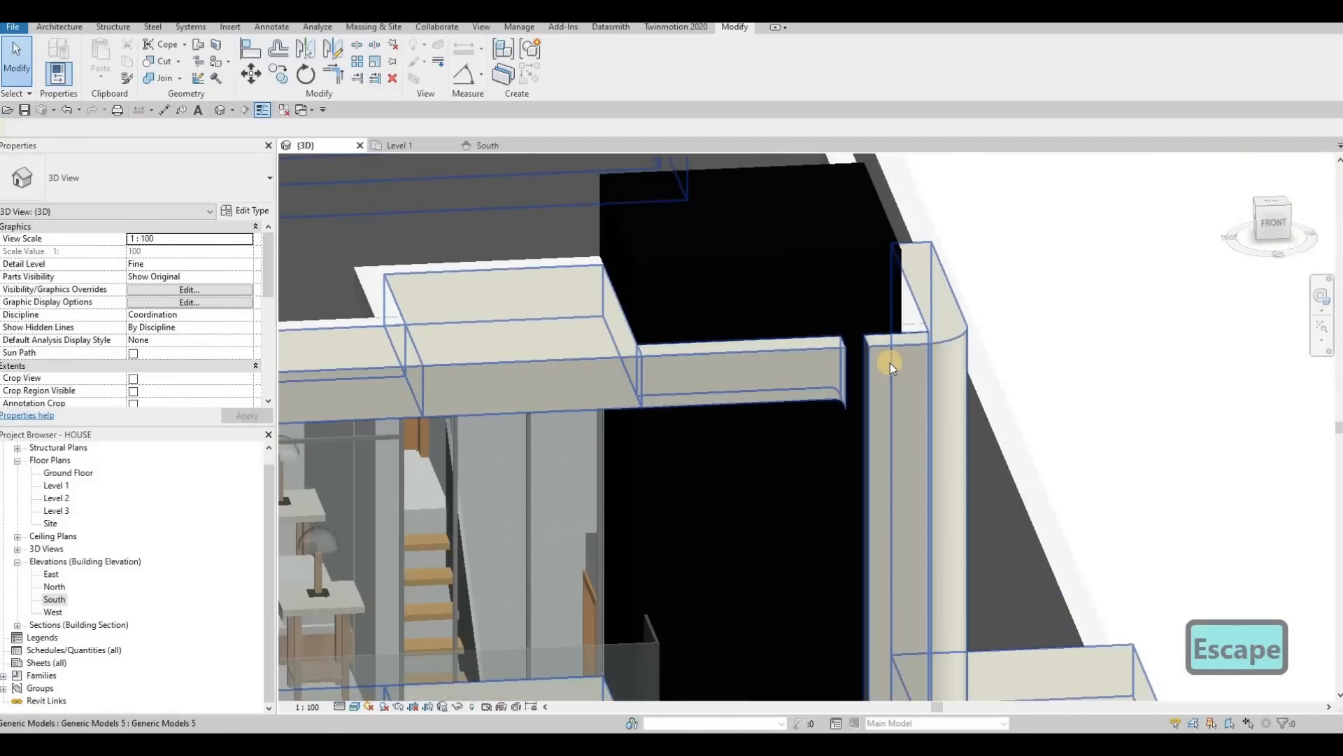
key(a)
key(l)
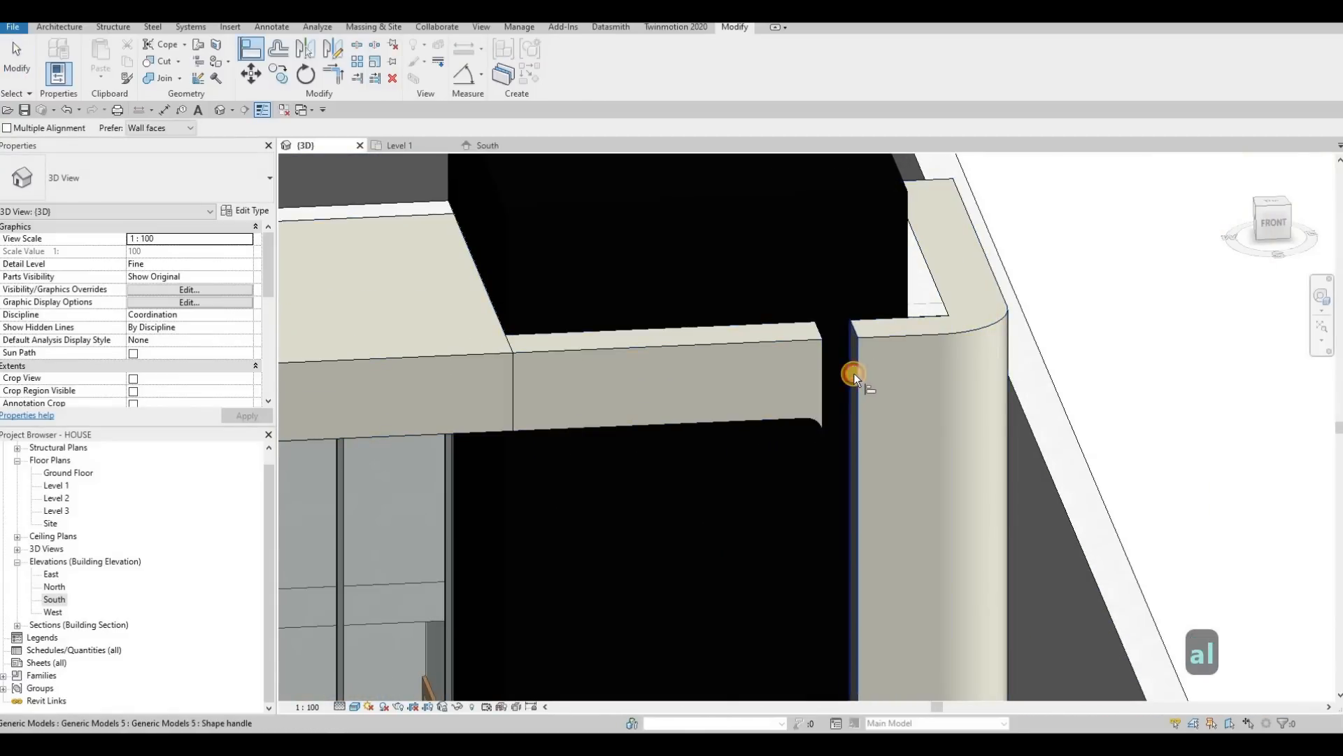
click(826, 377)
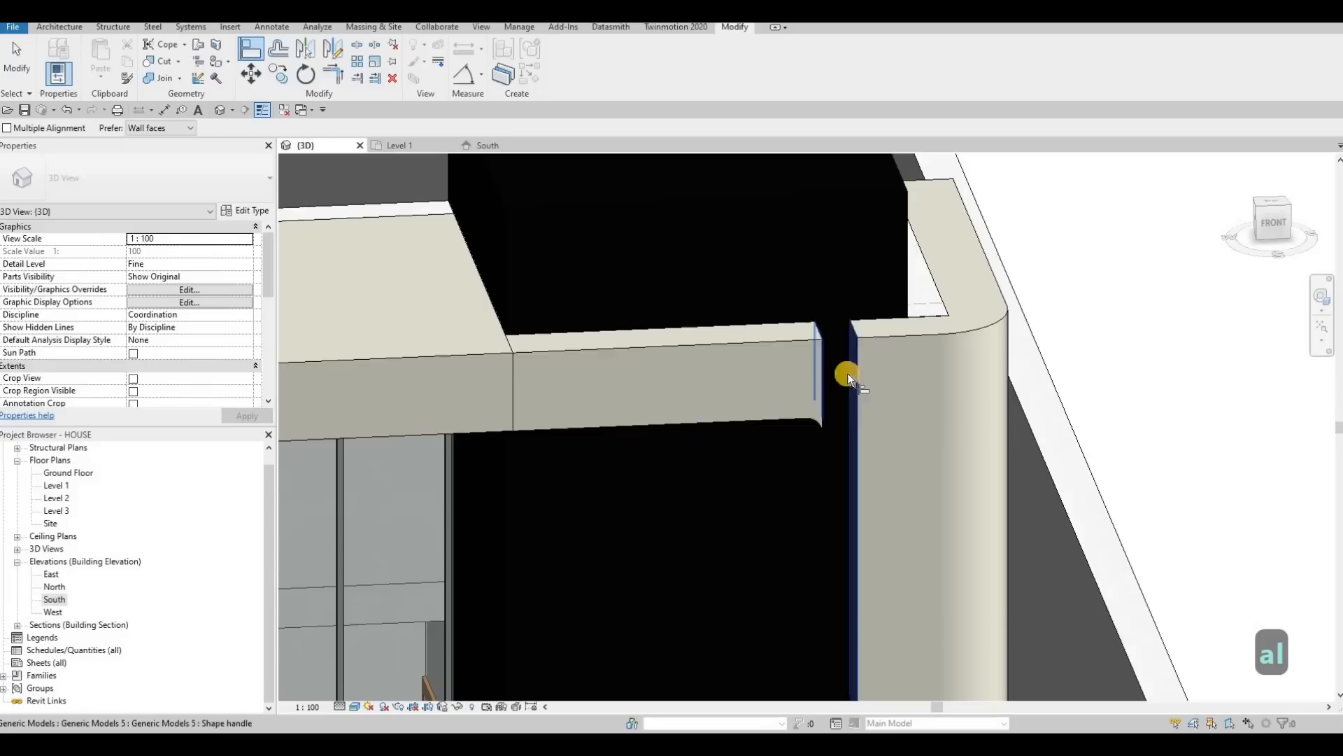
scroll(841, 326, down, 4)
key(Escape)
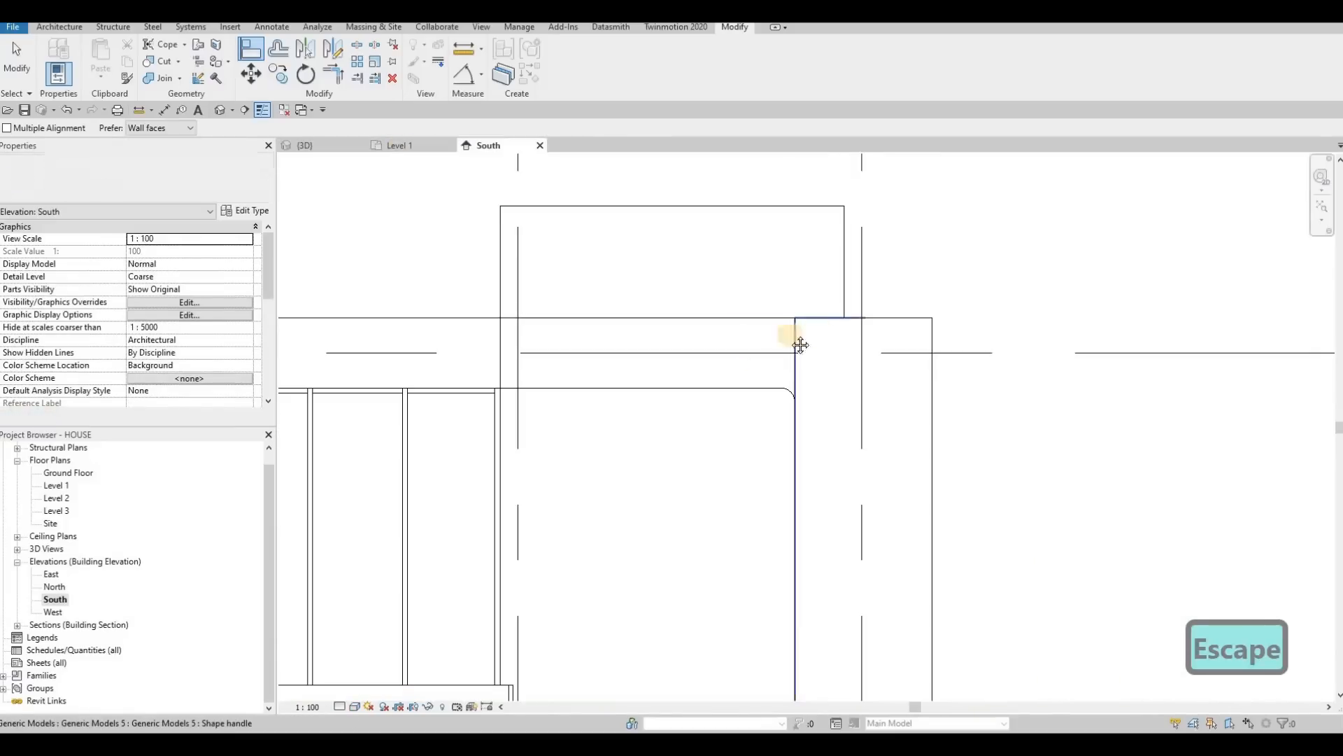
Step: In the South elevation, open the in-place model and the extrusion sketch of the upper beam segment beside the pillar for editing
scroll(843, 340, down, 3)
key(Escape)
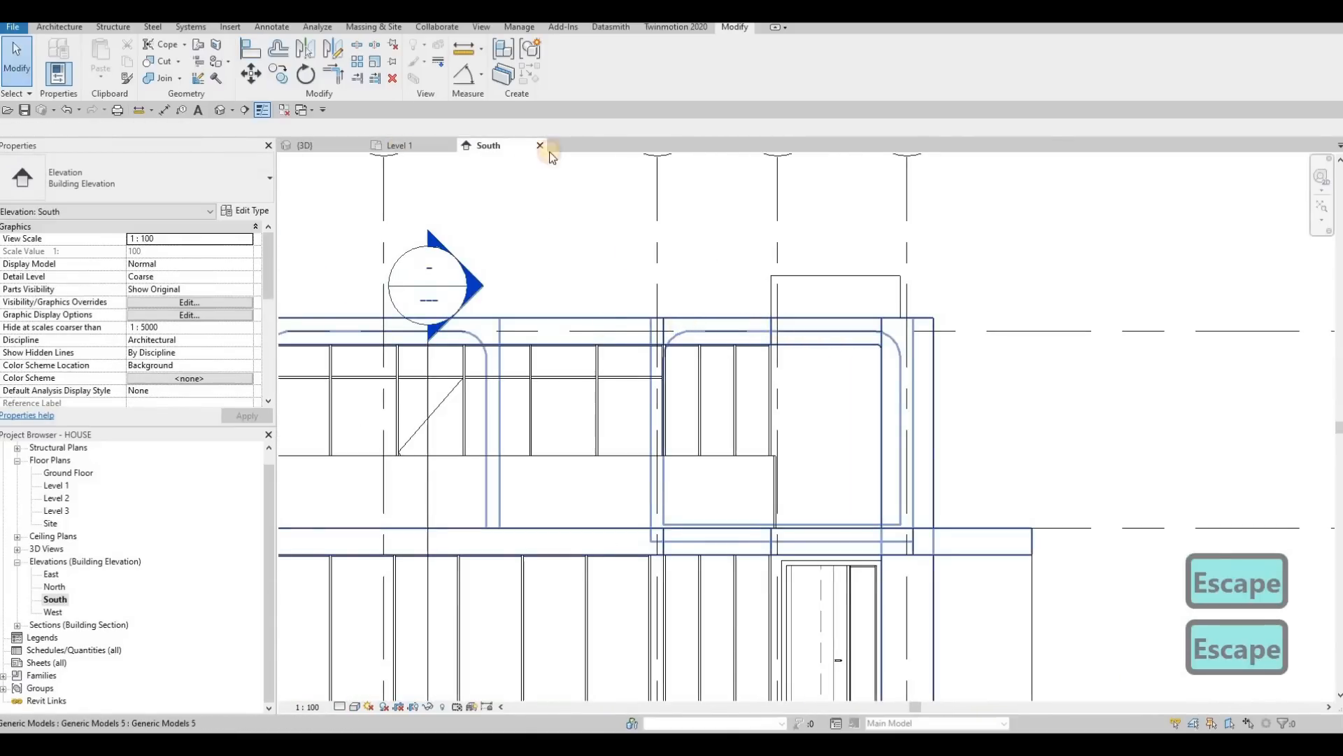
click(874, 321)
double_click(860, 339)
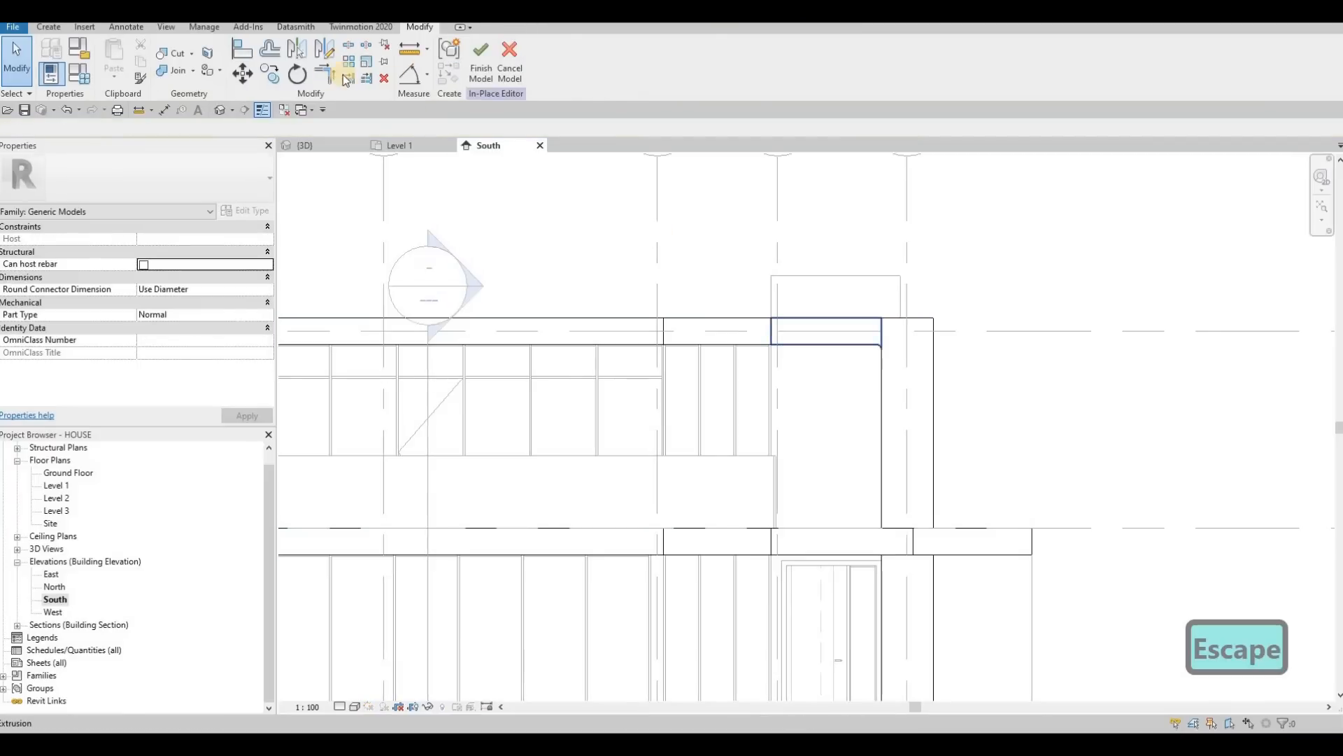
click(859, 340)
double_click(886, 332)
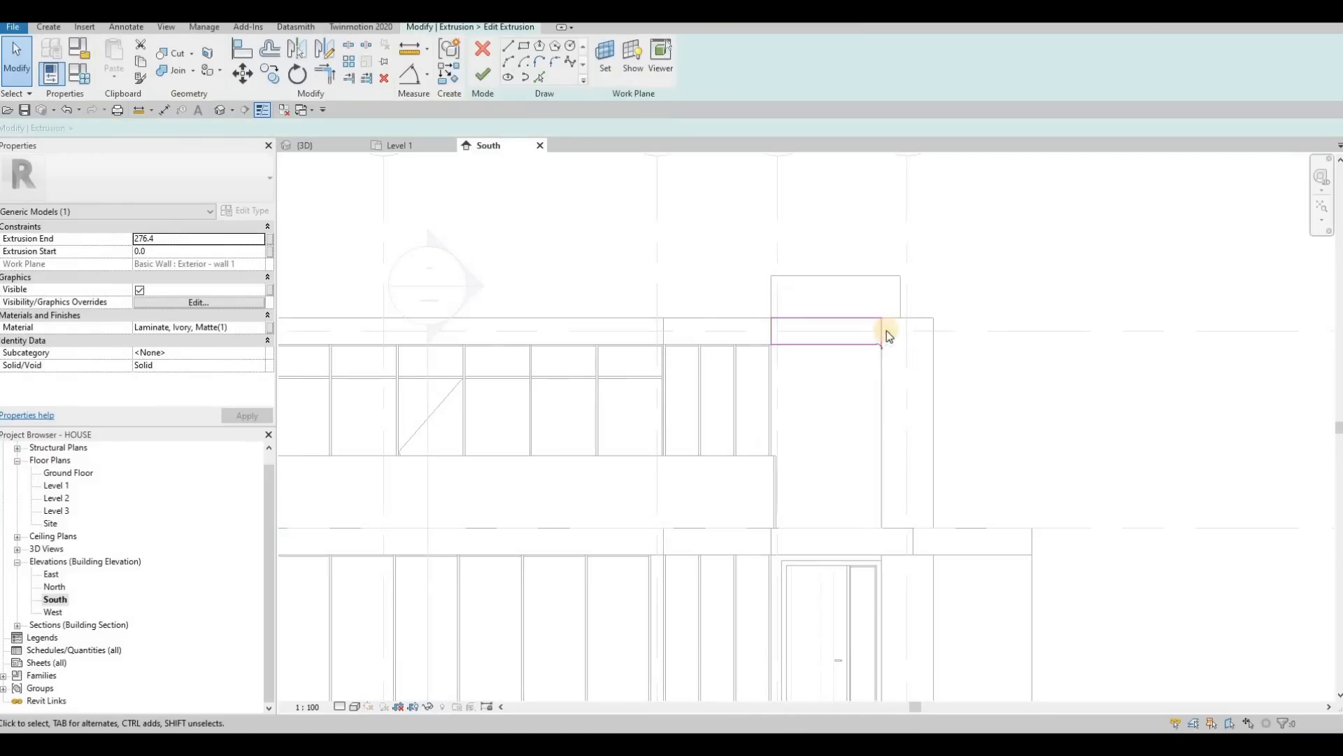
Step: Set the radius of the arc where the upper beam's underside meets the pillar to 150 mm
scroll(868, 366, up, 5)
click(874, 369)
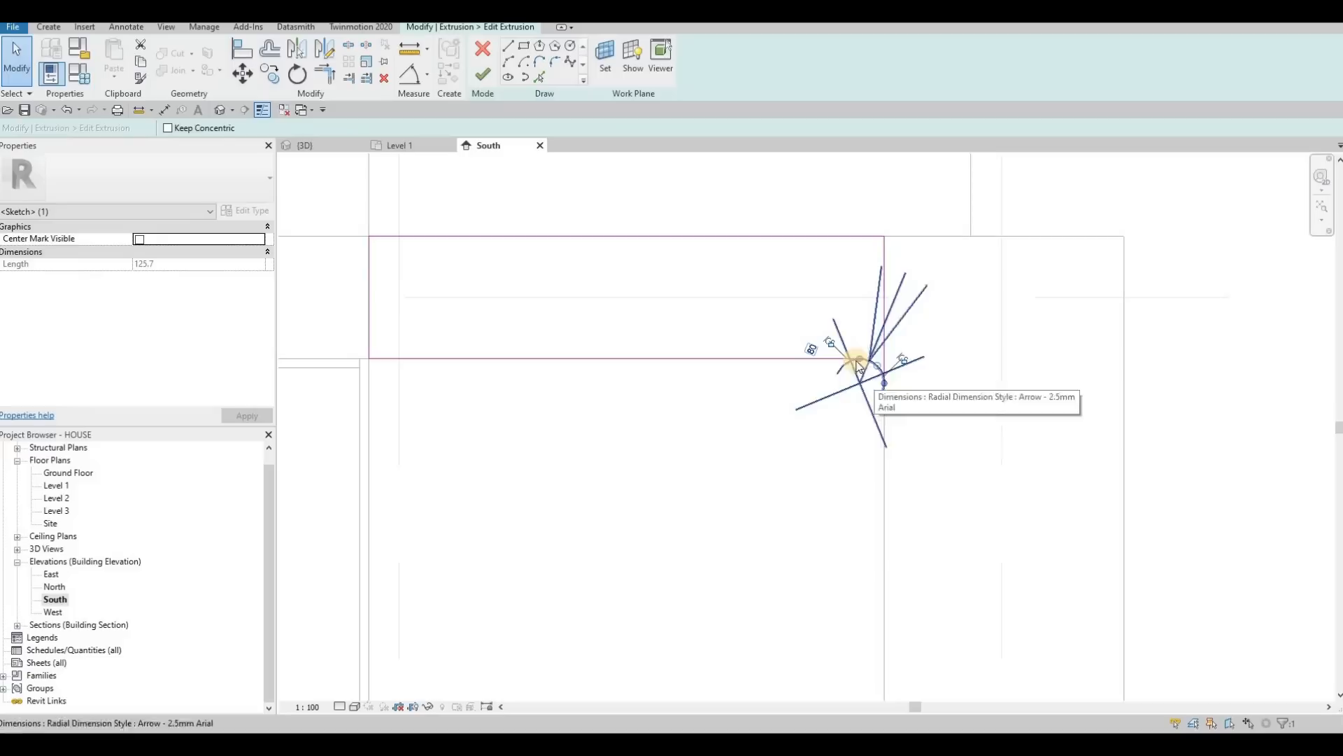
key(ctrl+z)
scroll(868, 362, up, 3)
scroll(875, 388, up, 2)
click(860, 387)
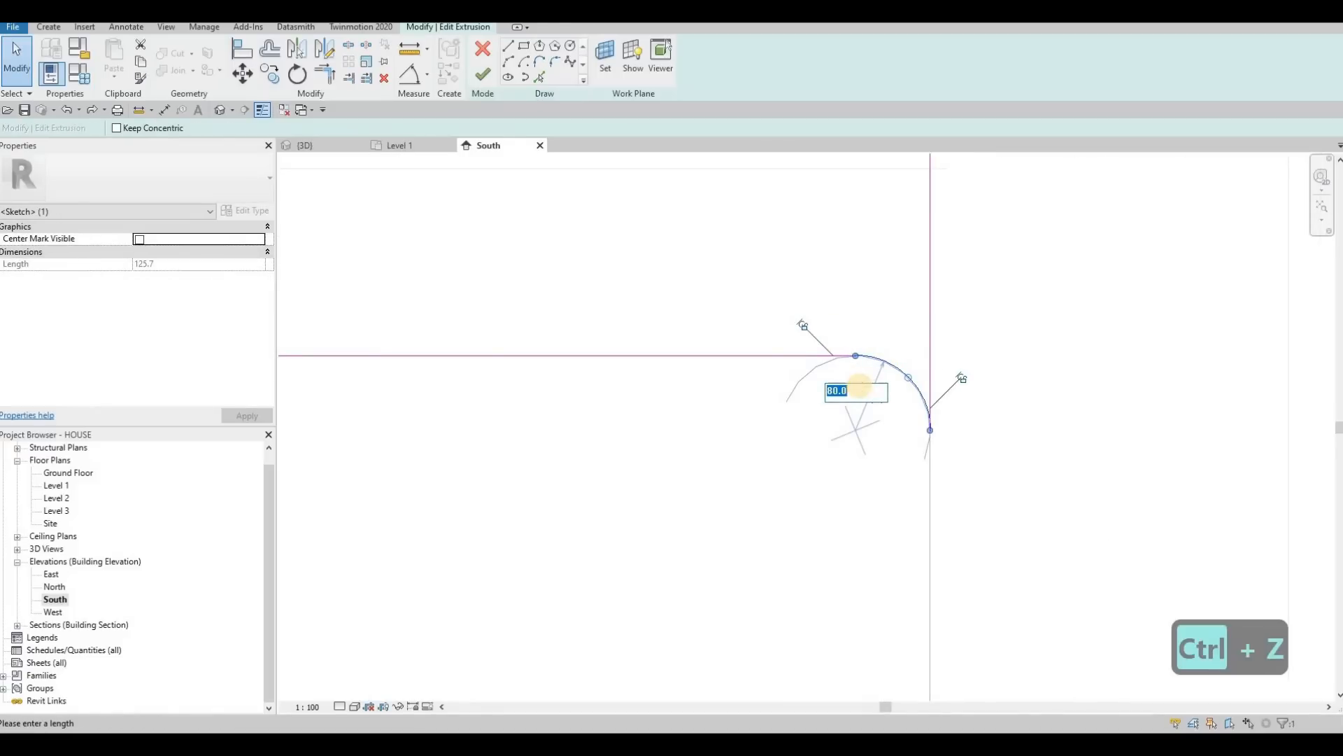
text(150)
key(Return)
scroll(812, 376, down, 1)
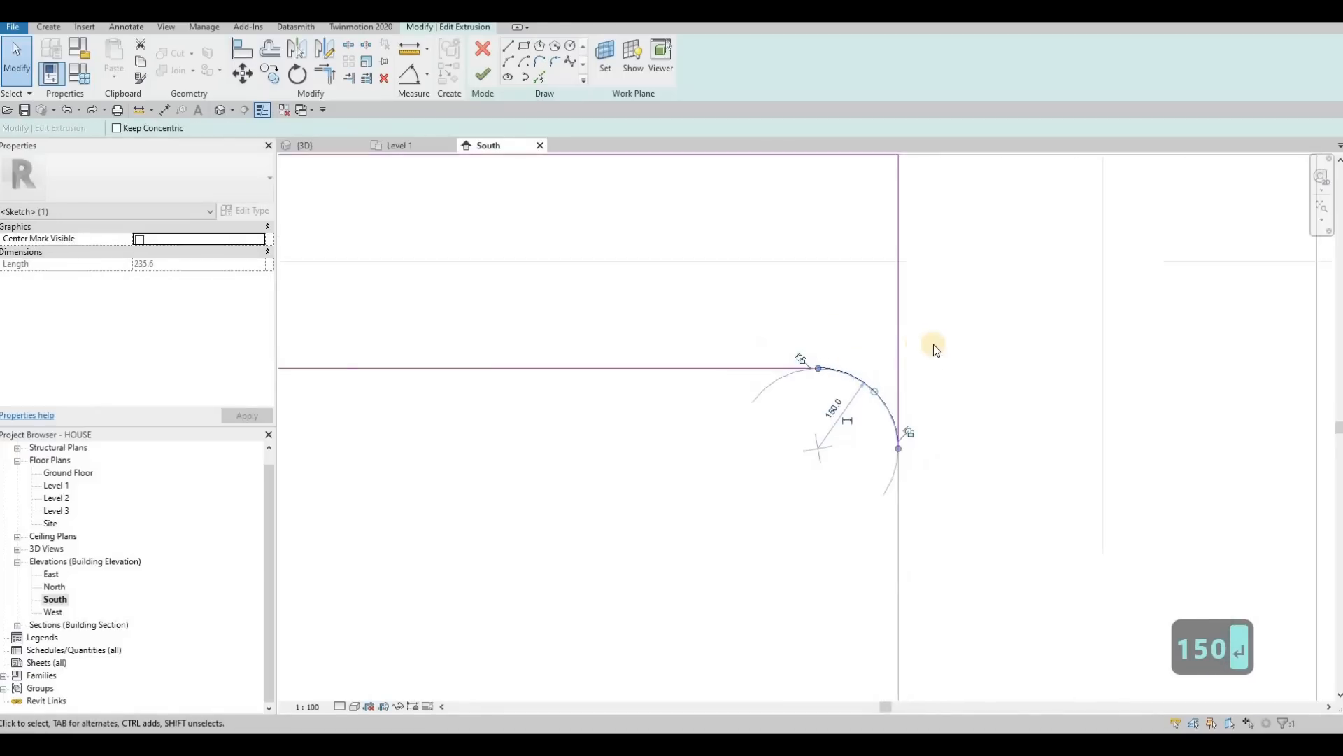
scroll(902, 371, down, 5)
key(Escape)
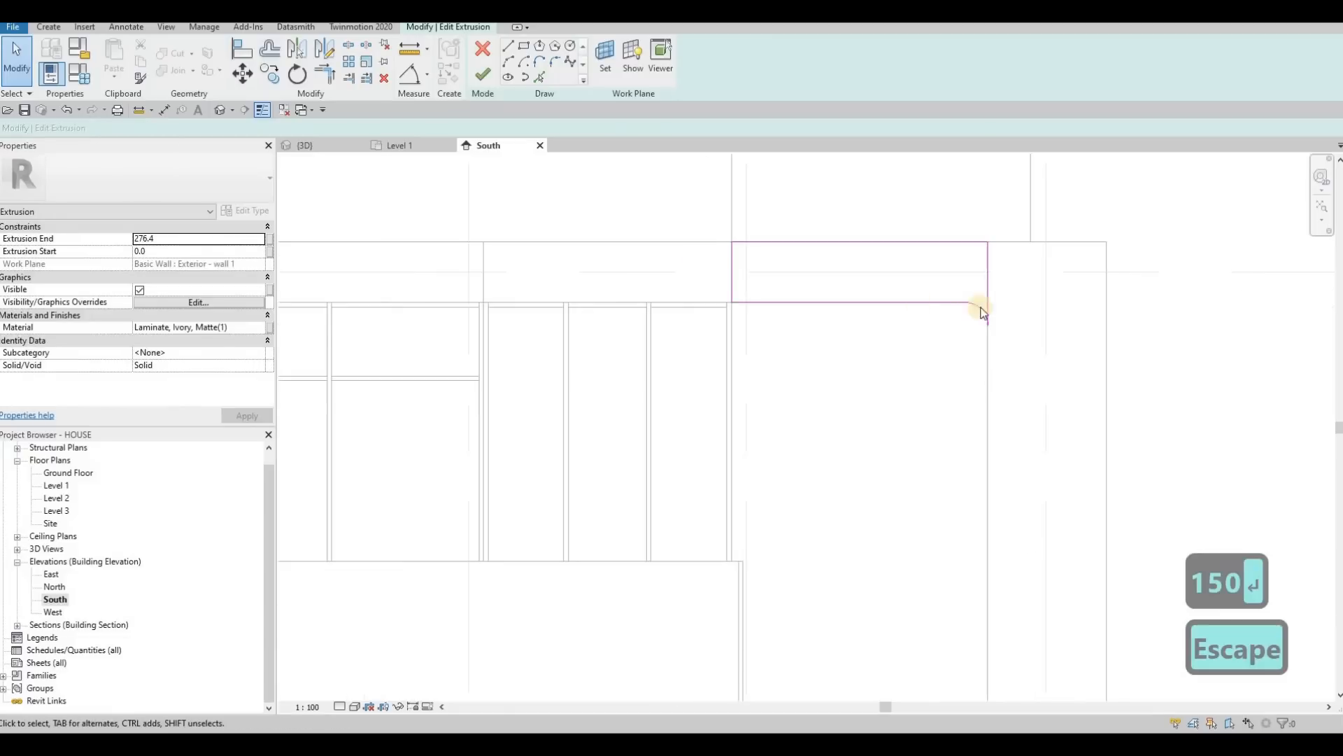
Step: Set the radius of the upper beam's corner arc at the pillar to 300 mm and finish the extrusion sketch
scroll(981, 313, down, 2)
click(982, 309)
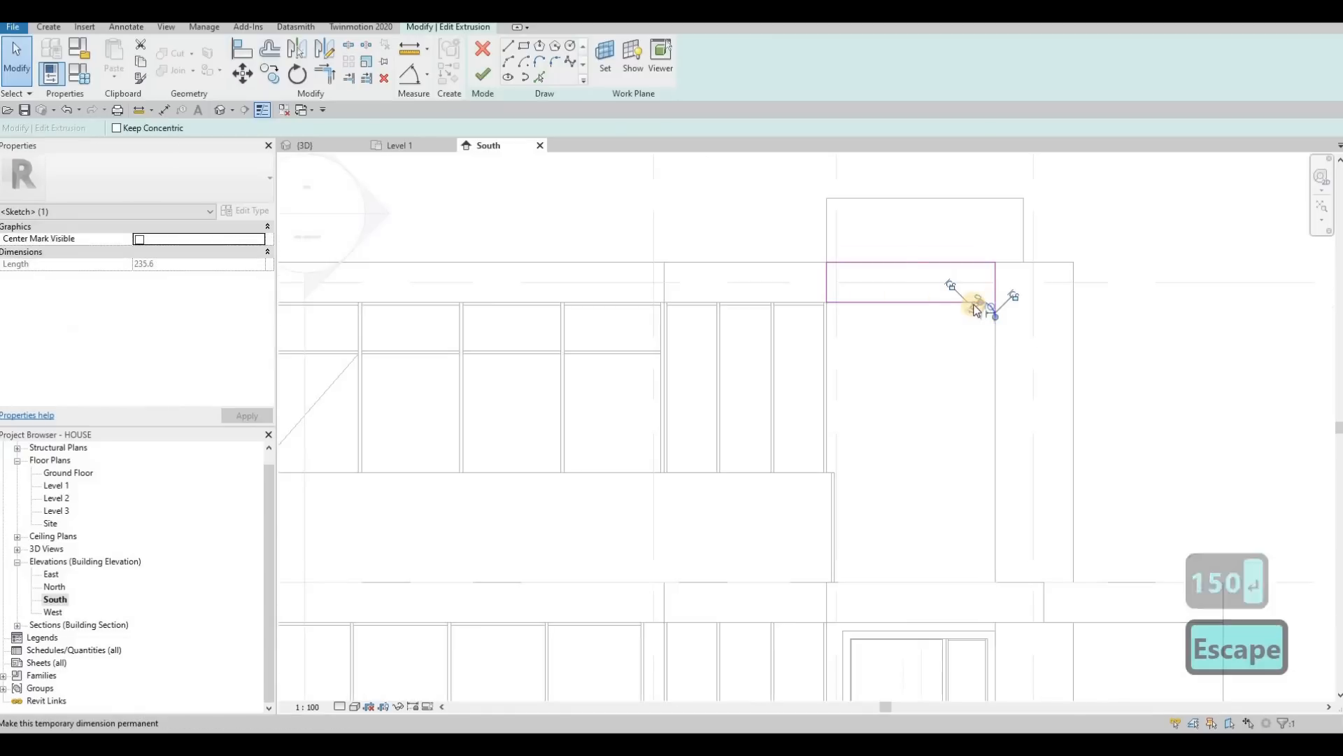
scroll(977, 316, up, 3)
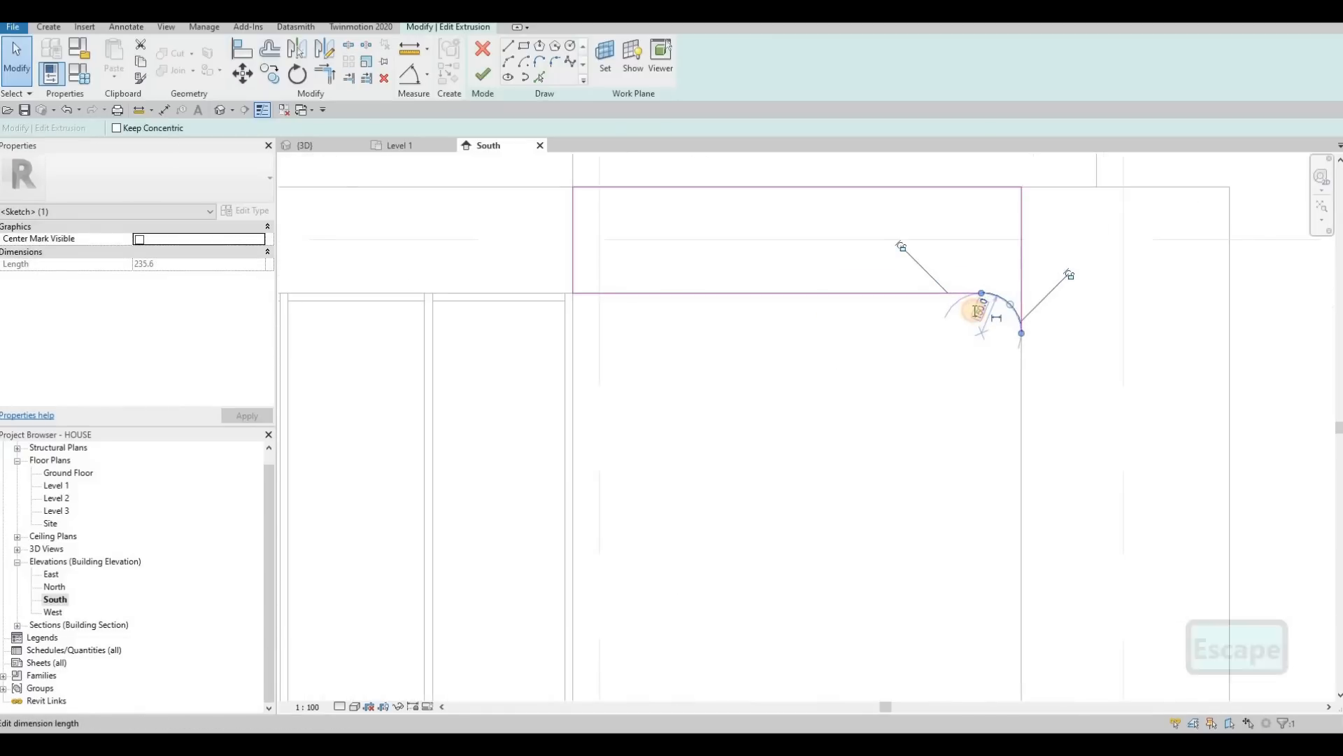
click(975, 310)
text(300)
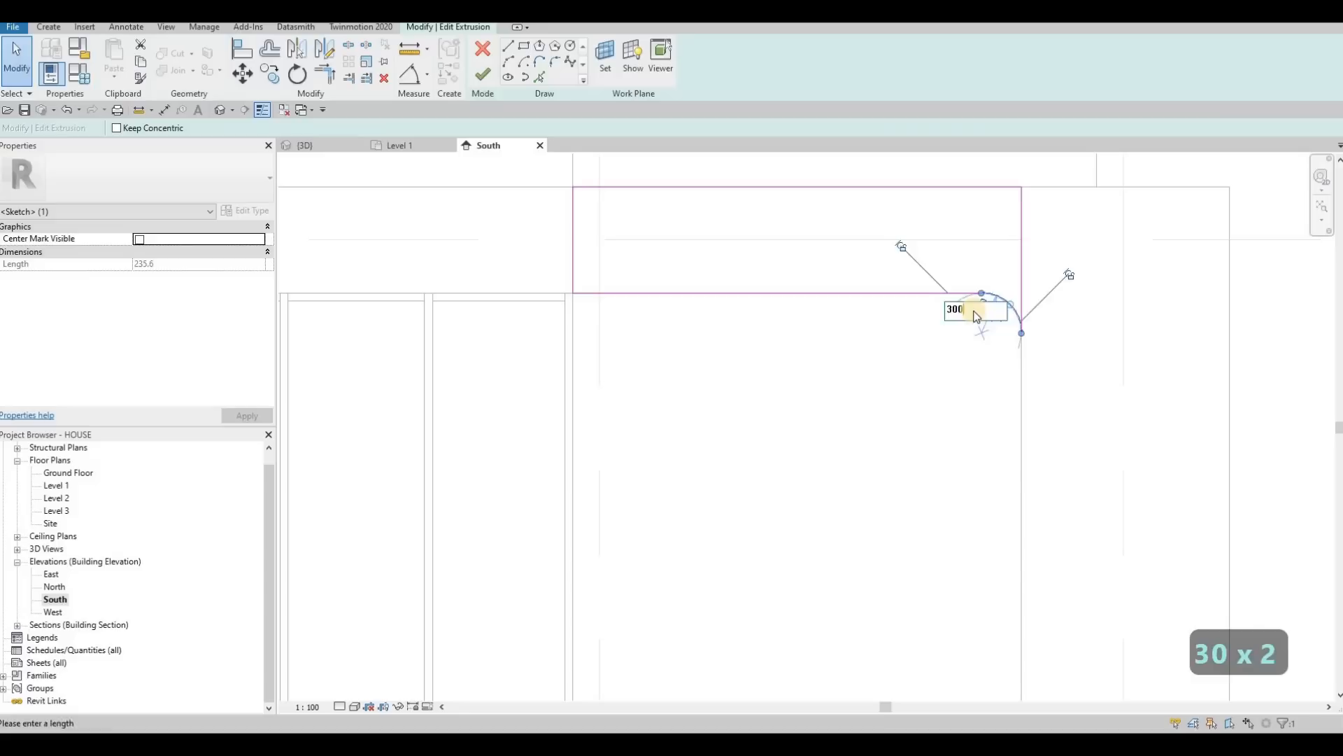
key(Return)
key(Escape)
scroll(1017, 316, down, 2)
scroll(1021, 333, down, 2)
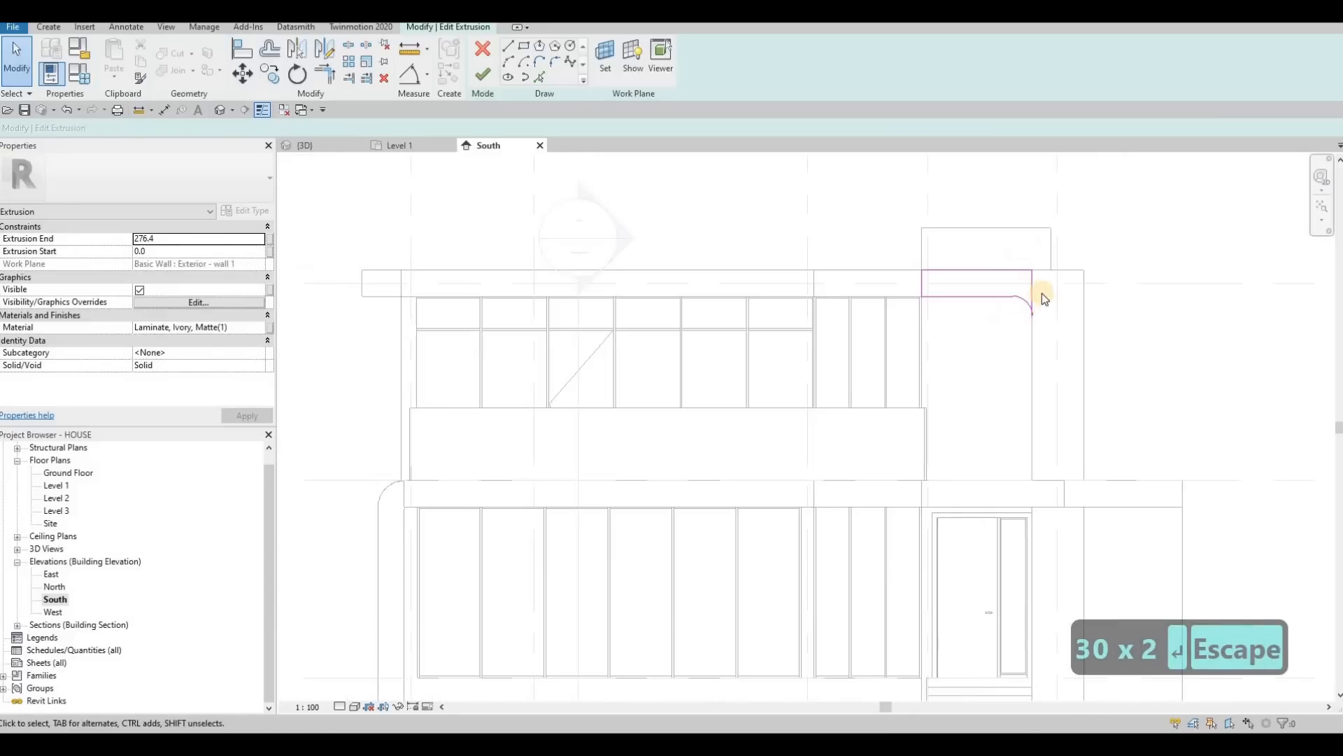
click(486, 80)
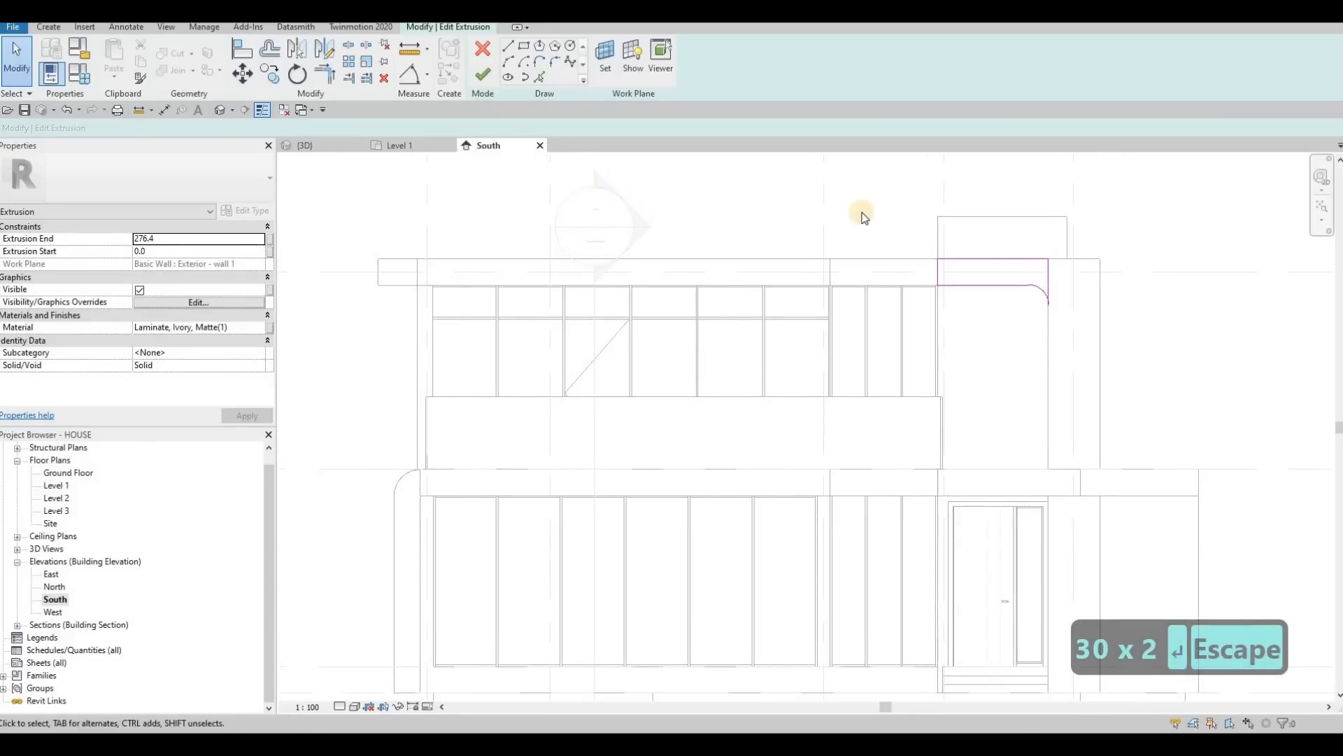
key(Escape)
scroll(1062, 288, down, 2)
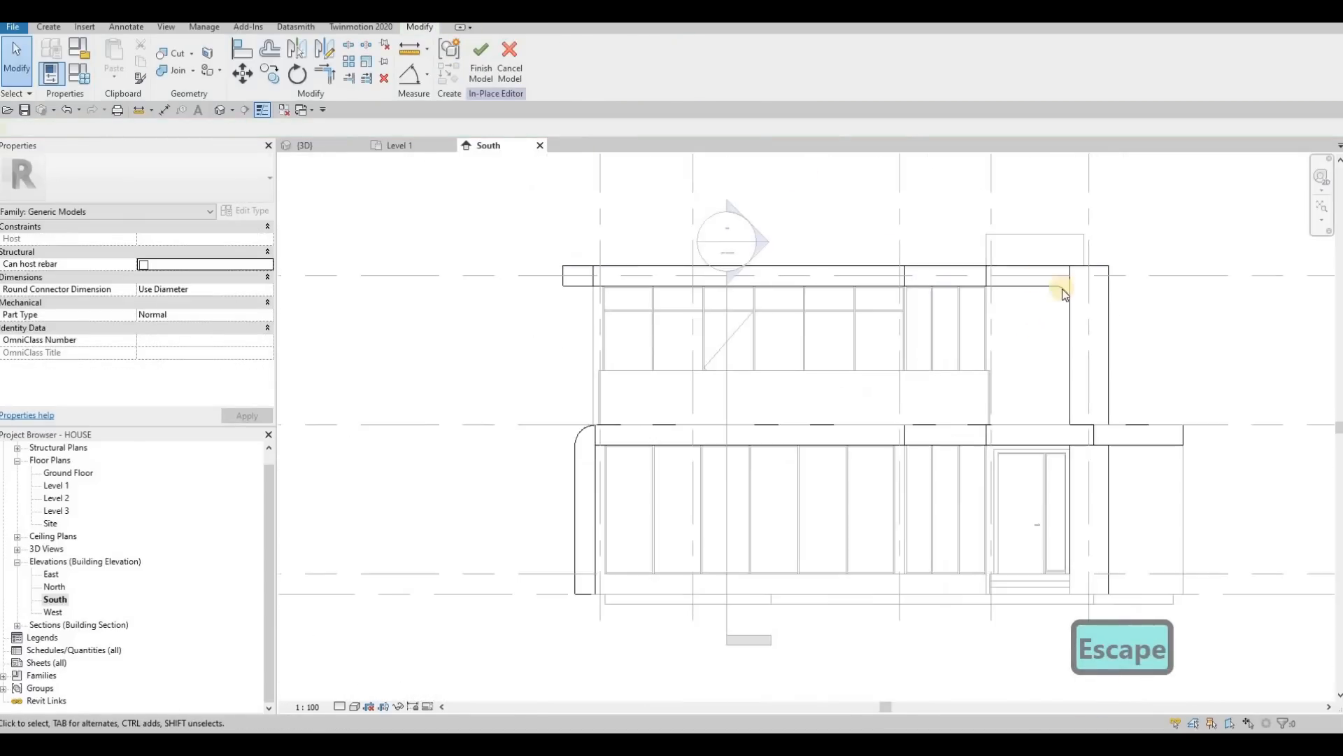
Step: Edit the extrusion sketch of the rounded ground-floor pillar opposite the door and set its inner corner arc radius to 300 mm
middle_drag(586, 451, 585, 378)
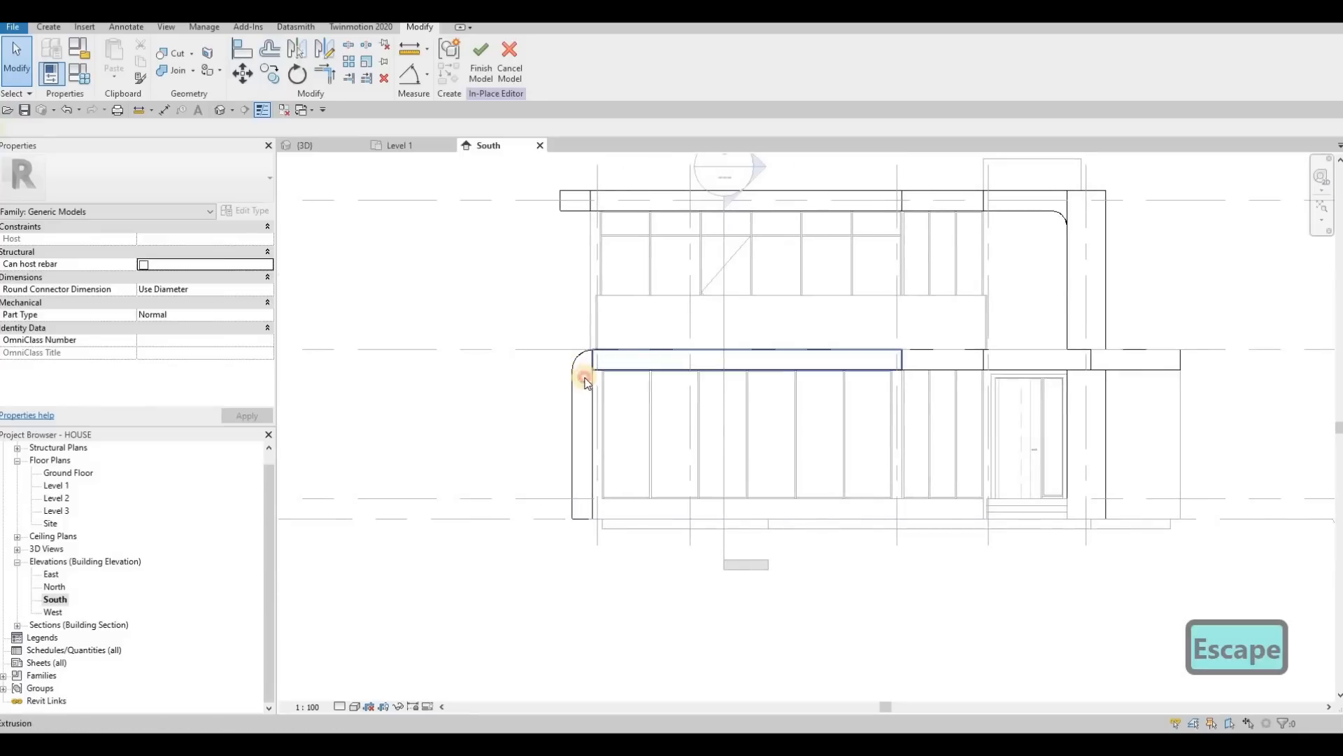
click(583, 399)
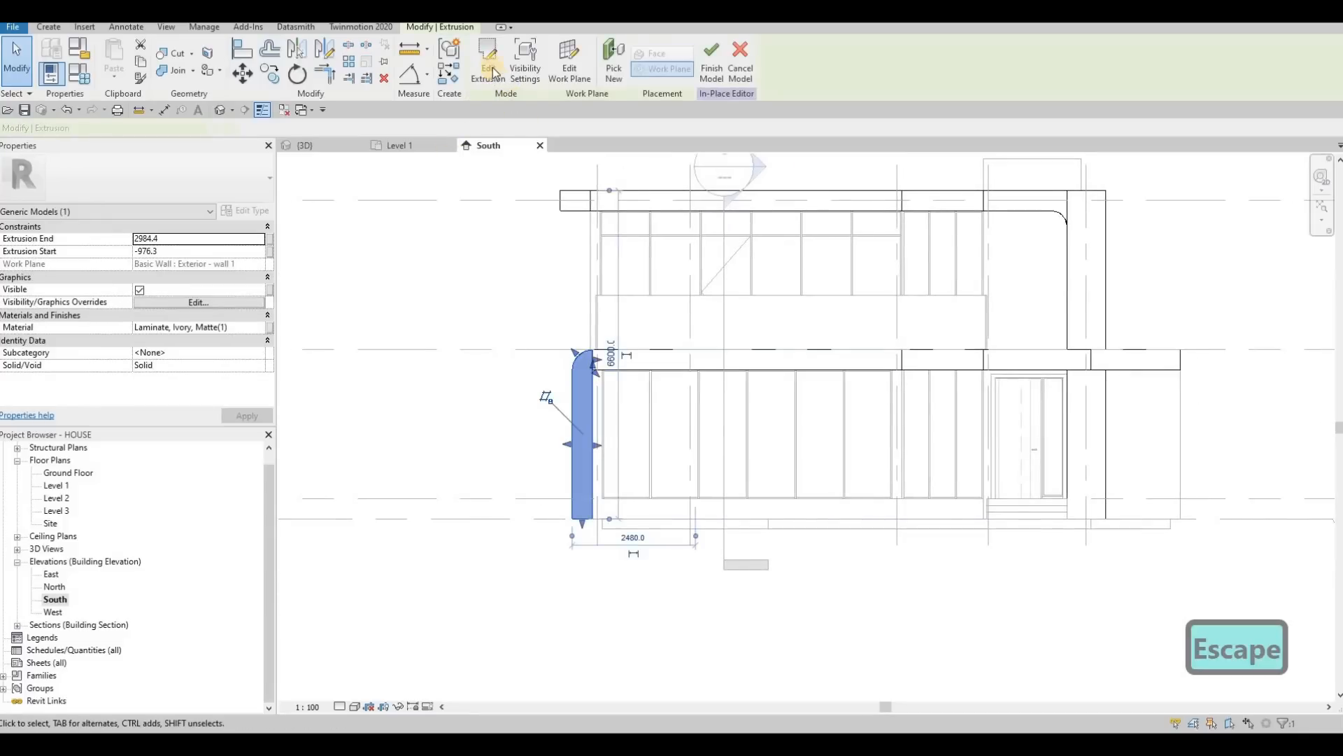
double_click(591, 373)
scroll(594, 325, up, 4)
scroll(593, 326, up, 3)
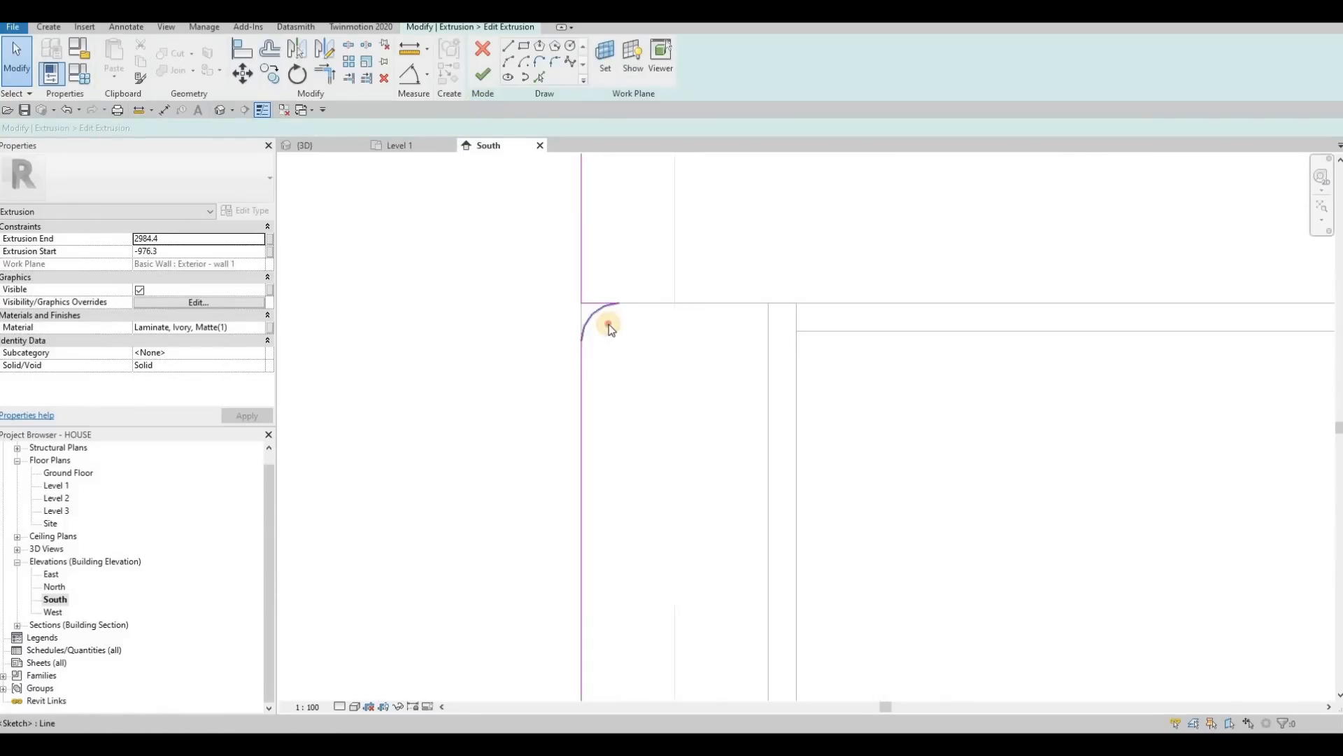
click(609, 324)
text(300)
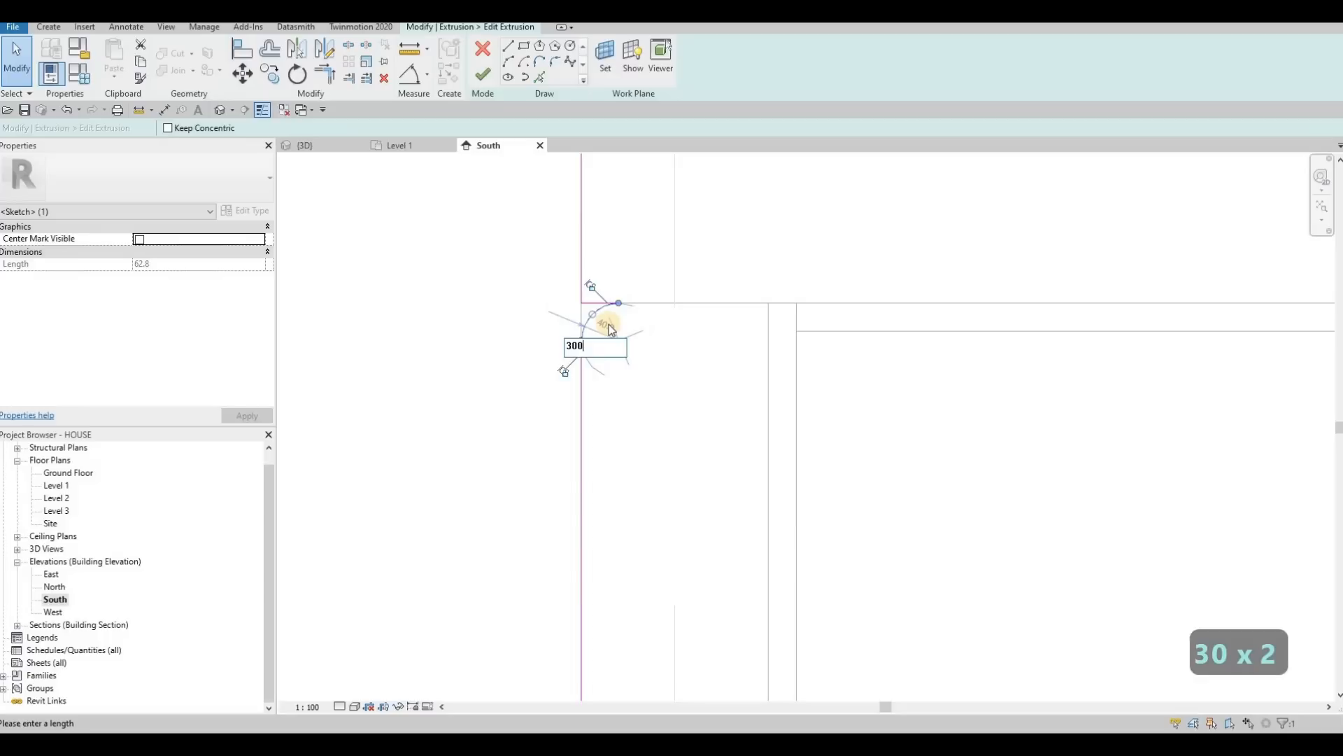
key(Return)
key(Escape)
scroll(615, 343, down, 5)
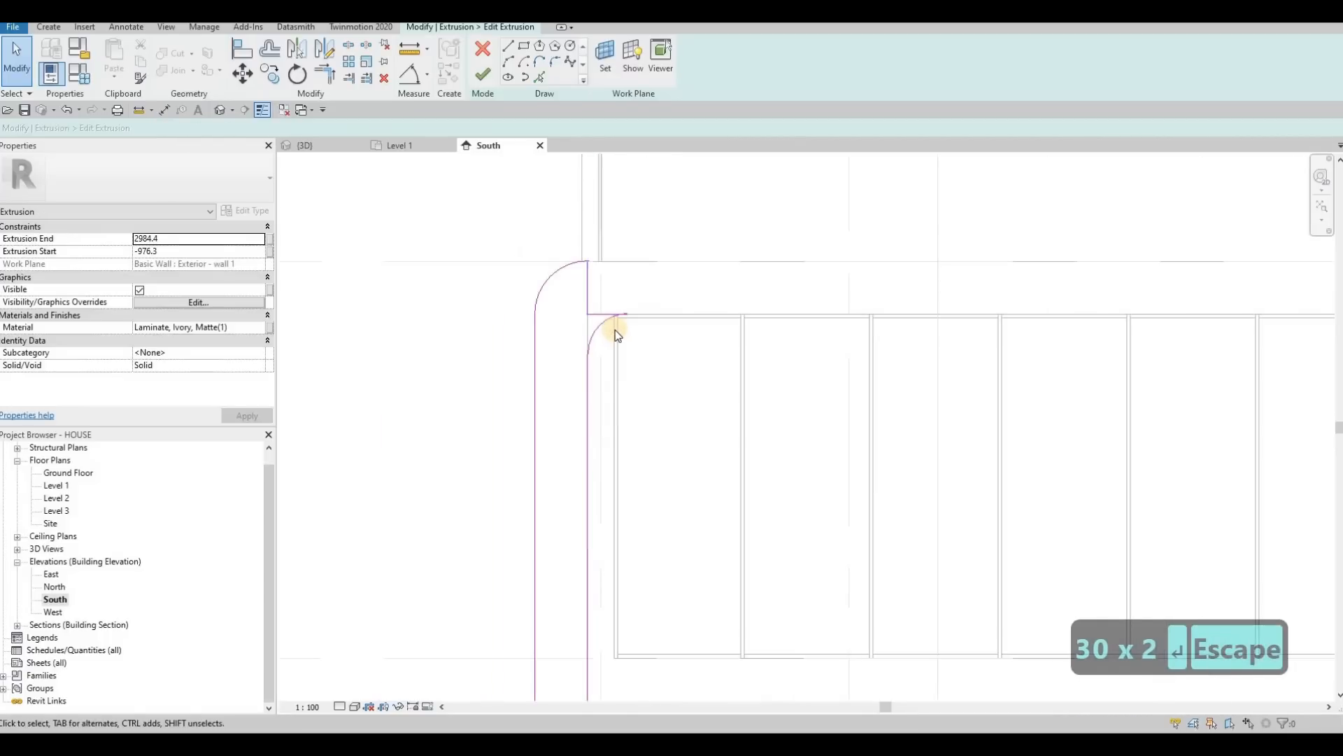
scroll(615, 329, up, 1)
scroll(615, 331, down, 2)
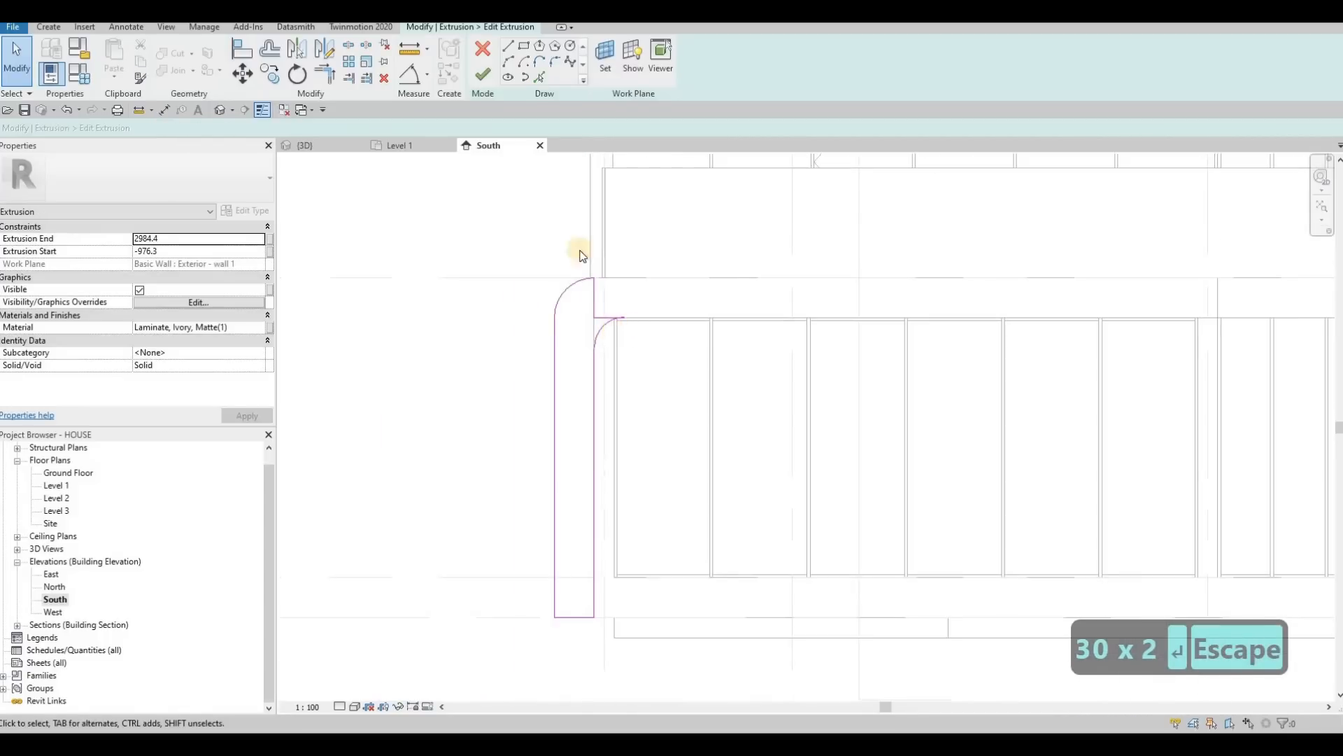
Step: Finish the rounded pillar's extrusion sketch and complete the in-place model
click(488, 71)
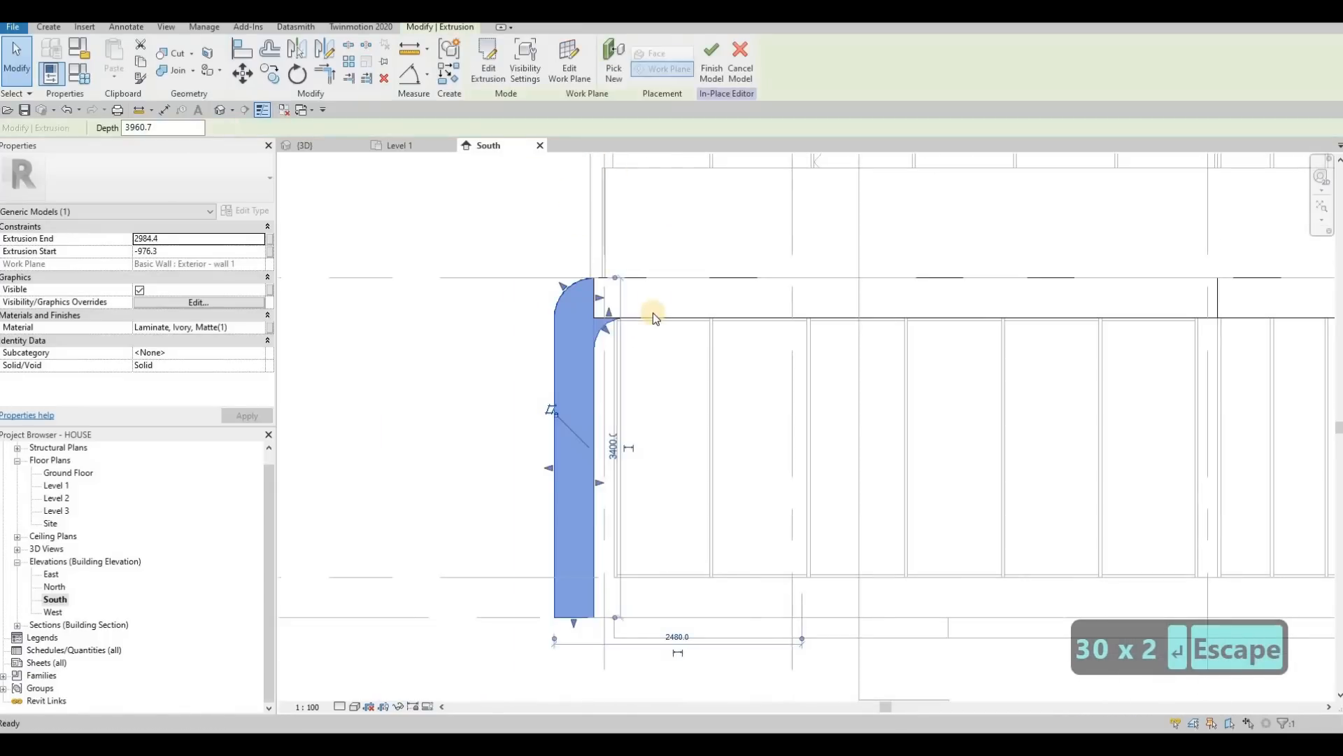
key(Escape)
click(497, 63)
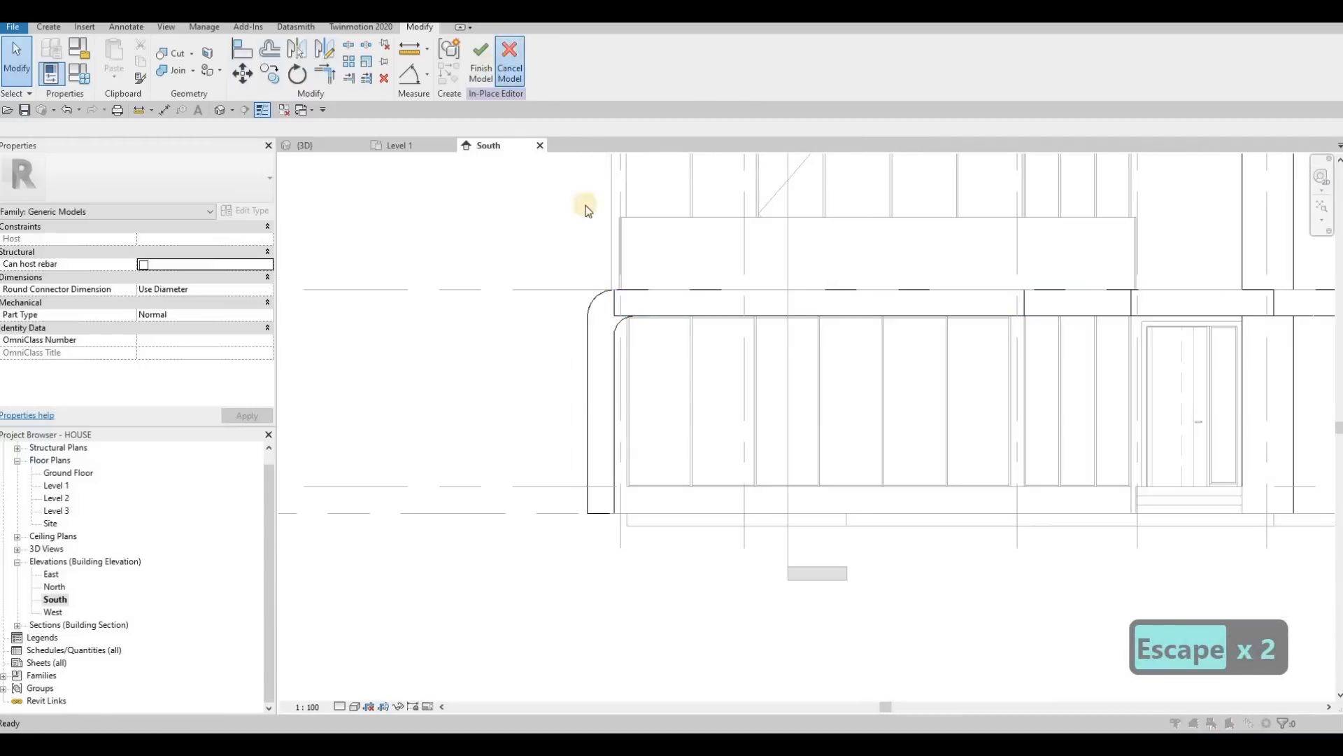
key(Escape)
click(480, 67)
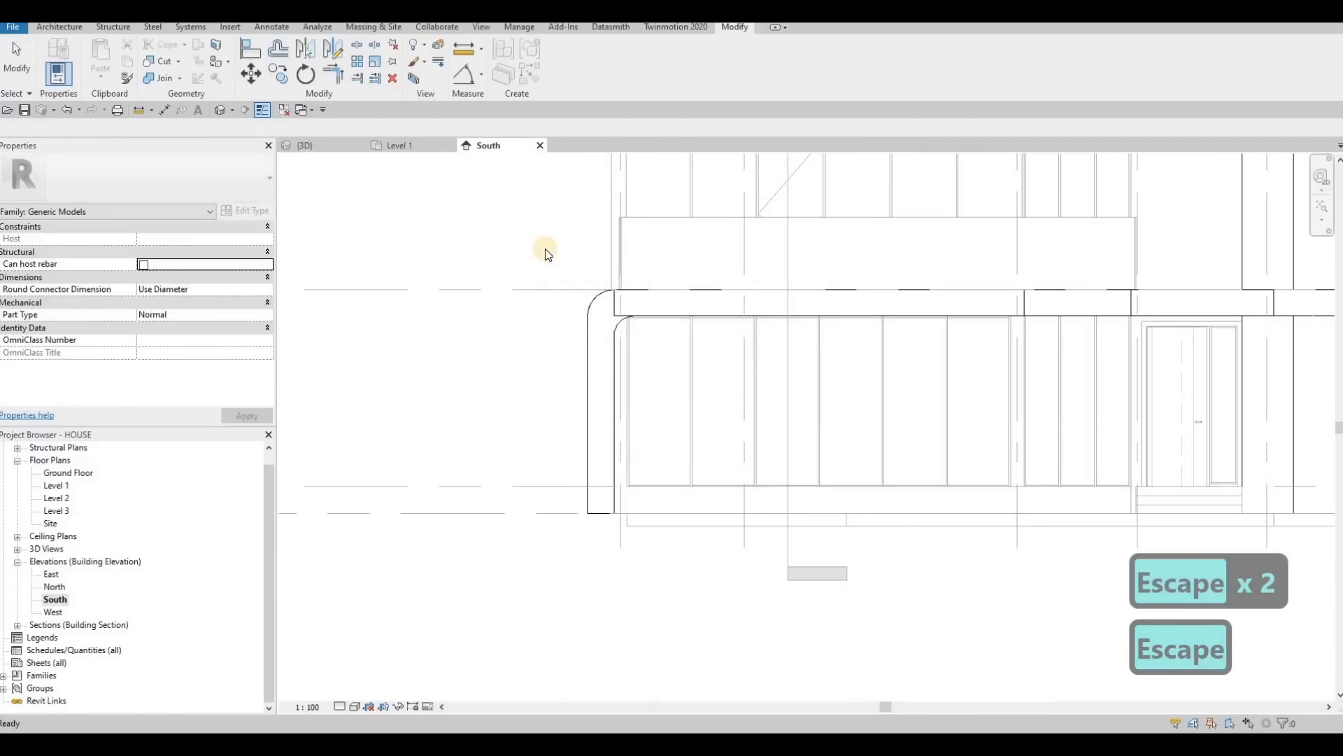
key(Escape)
Step: Examine the facade's rounded inner corners and the gap between the main door and the beam above it in 3D
key(ctrl+Tab)
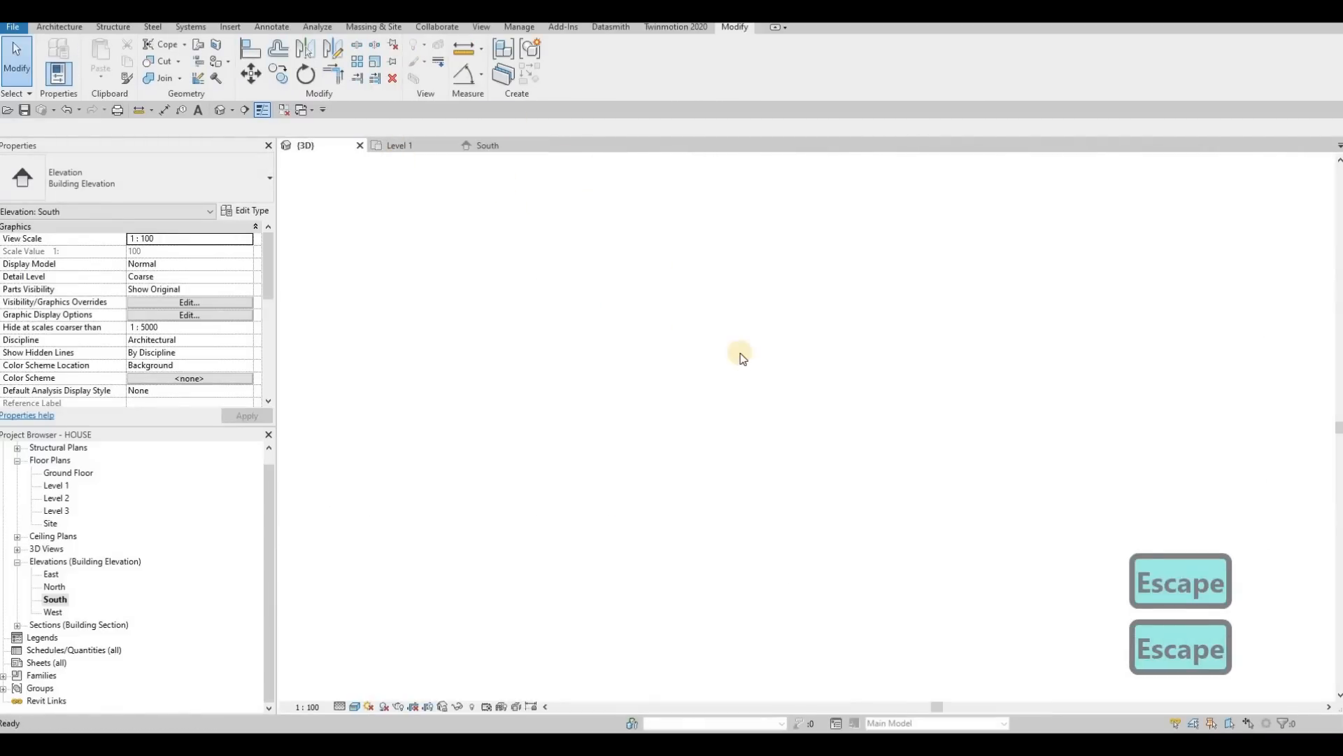
key(Escape)
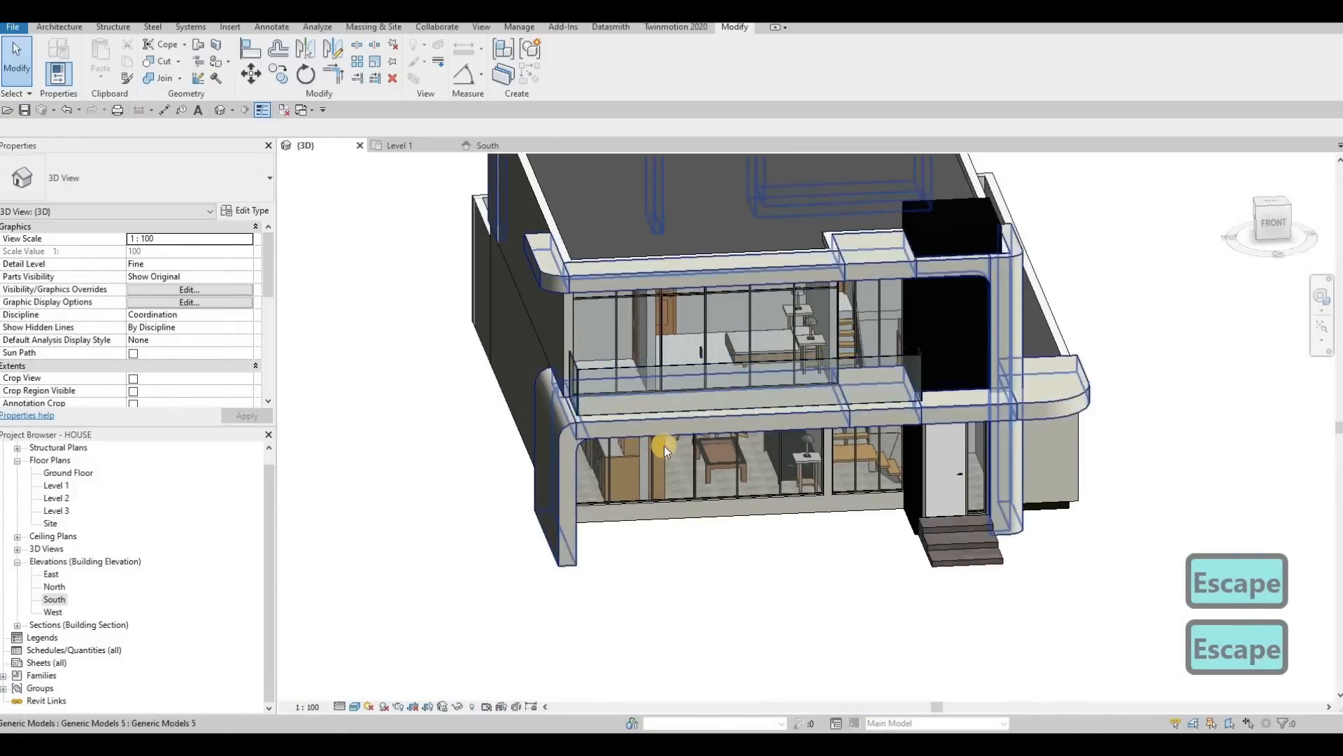
scroll(661, 437, up, 5)
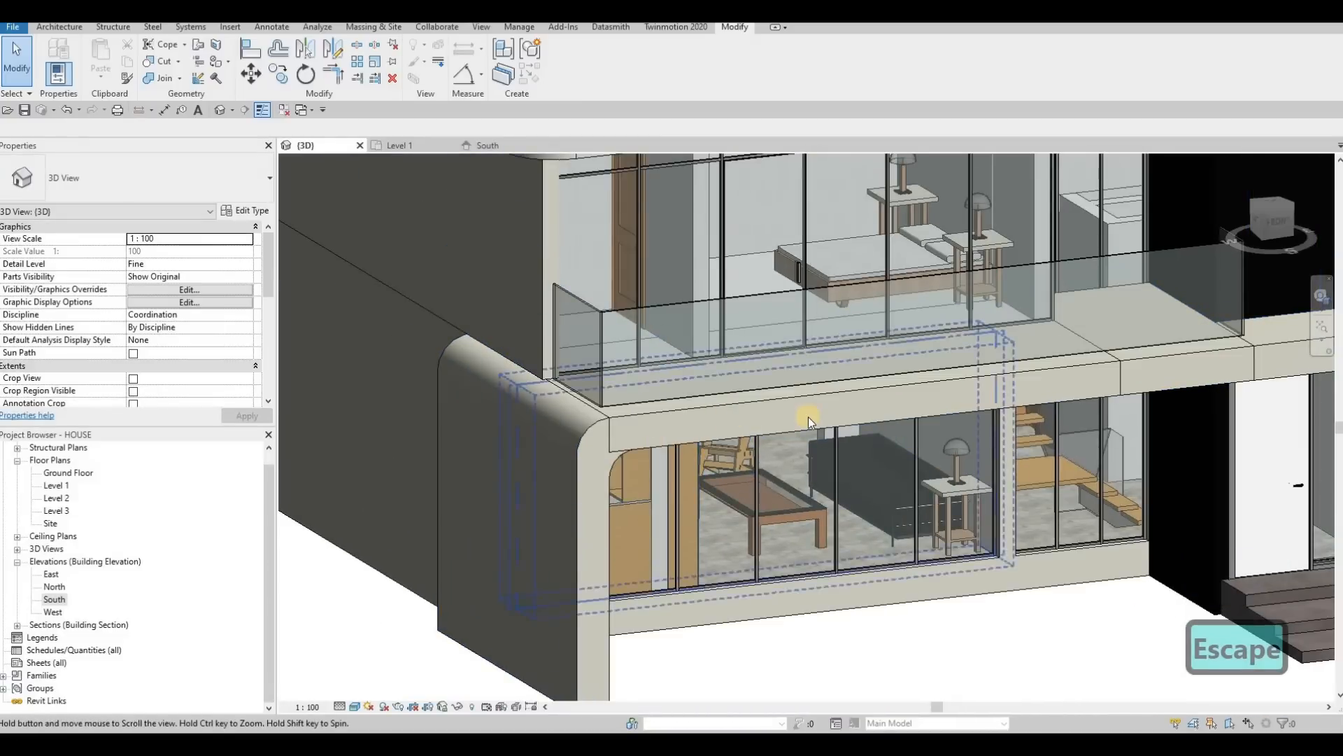
scroll(654, 423, down, 5)
shift+middle_drag(651, 413, 808, 386)
scroll(958, 371, up, 3)
scroll(897, 417, up, 3)
scroll(809, 386, up, 2)
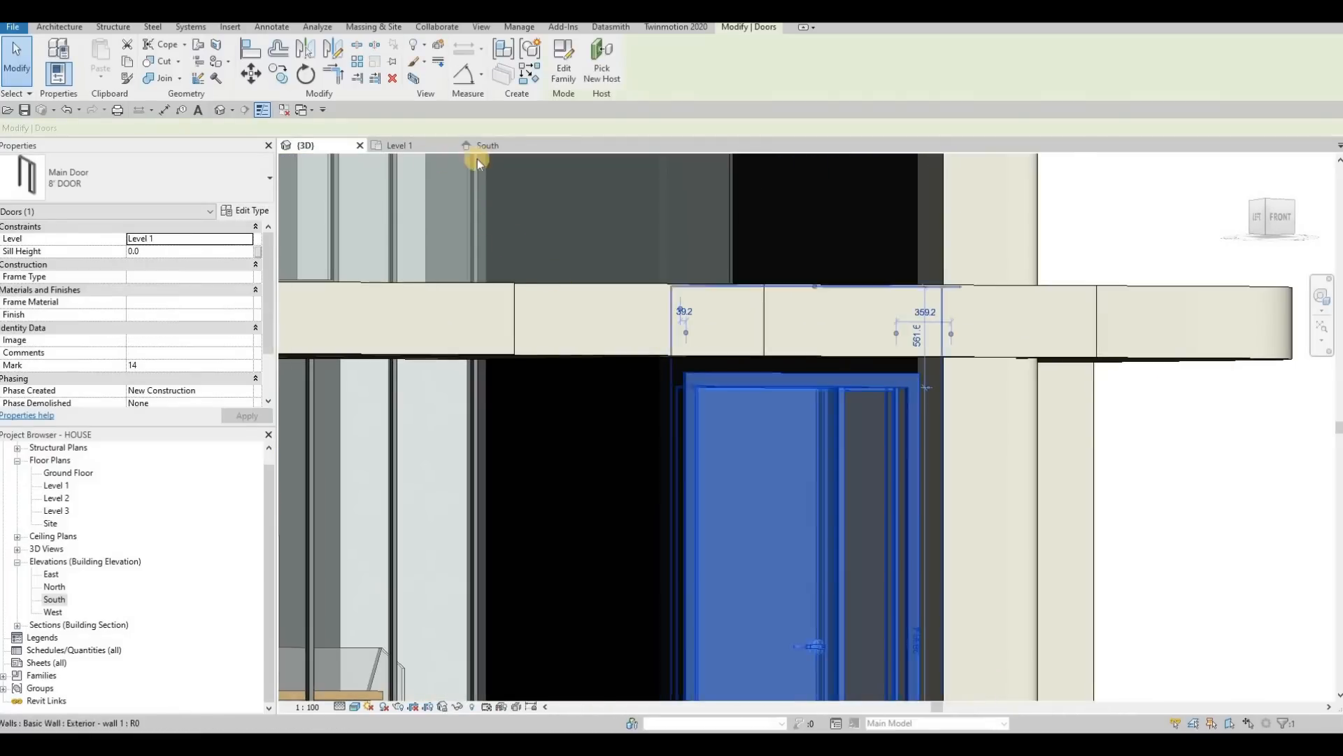
Step: In the South elevation, measure the height from the main door's base to the underside of the beam above it
key(Escape)
click(490, 145)
scroll(950, 289, up, 3)
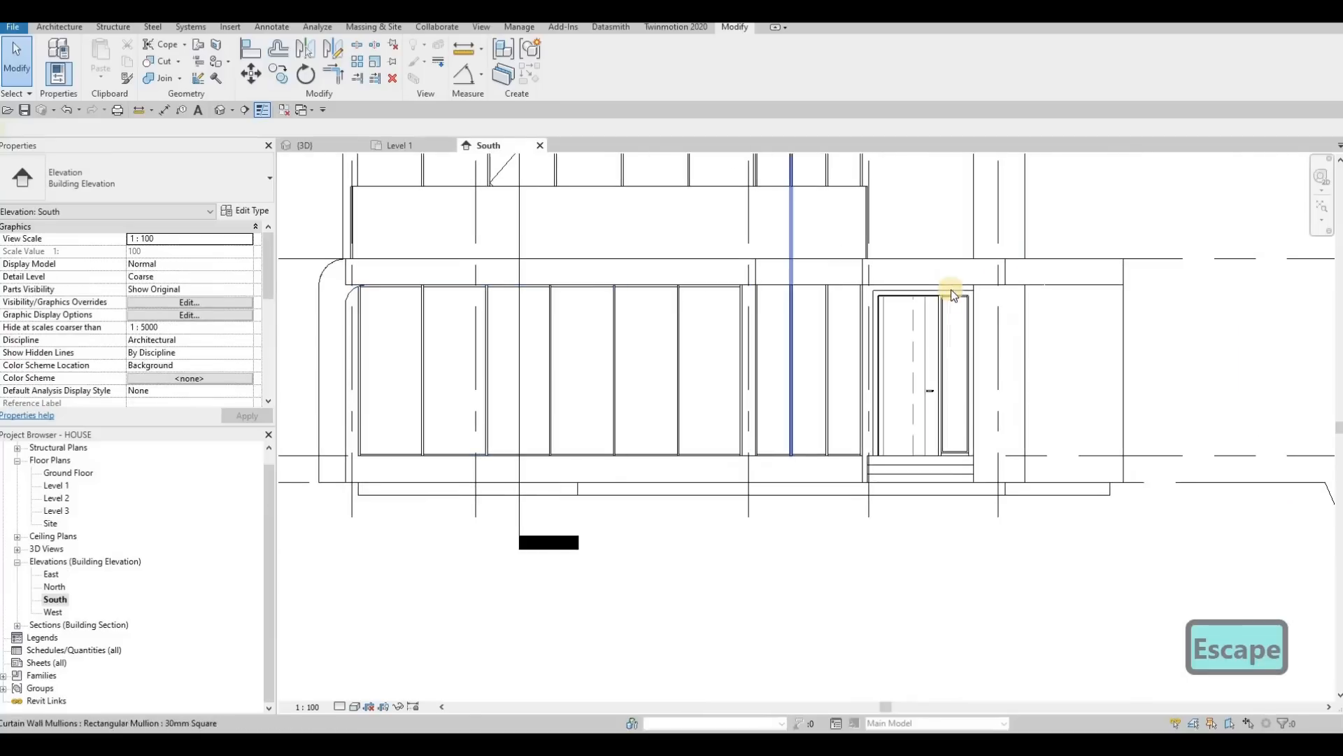
click(911, 293)
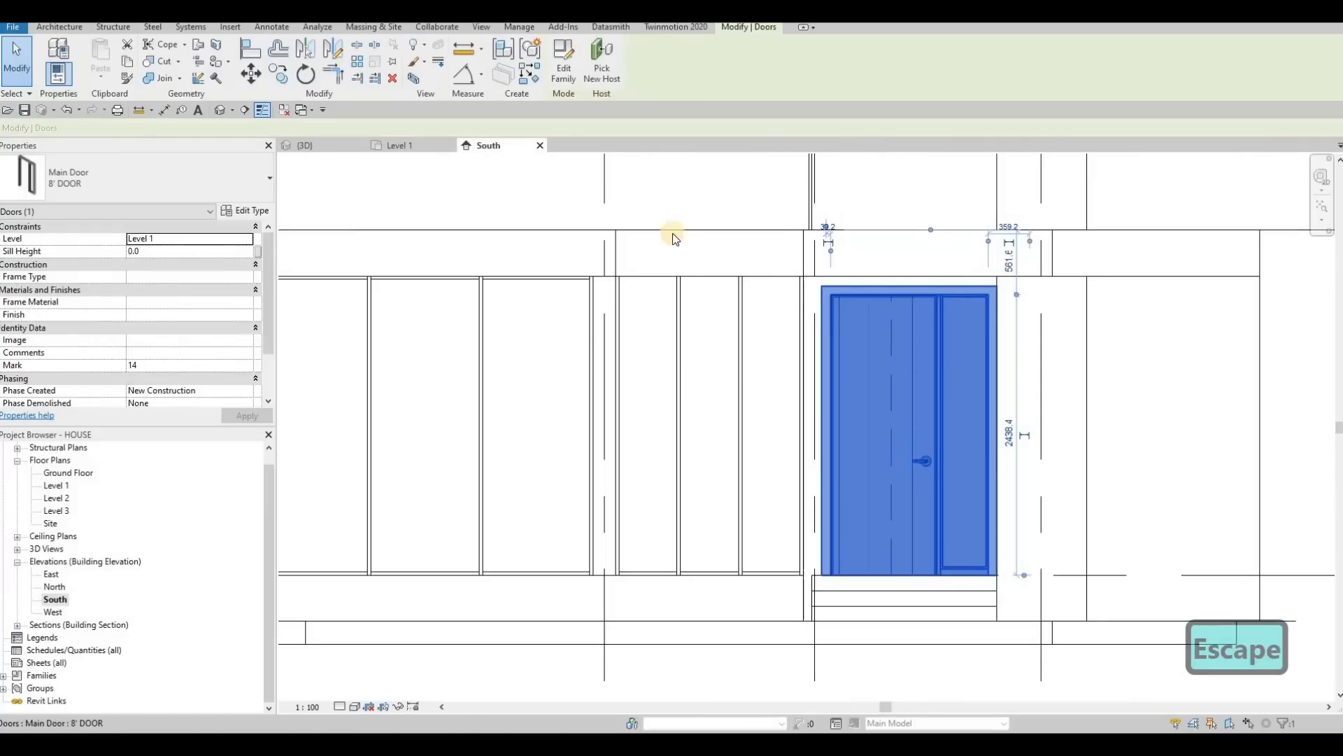
key(Escape)
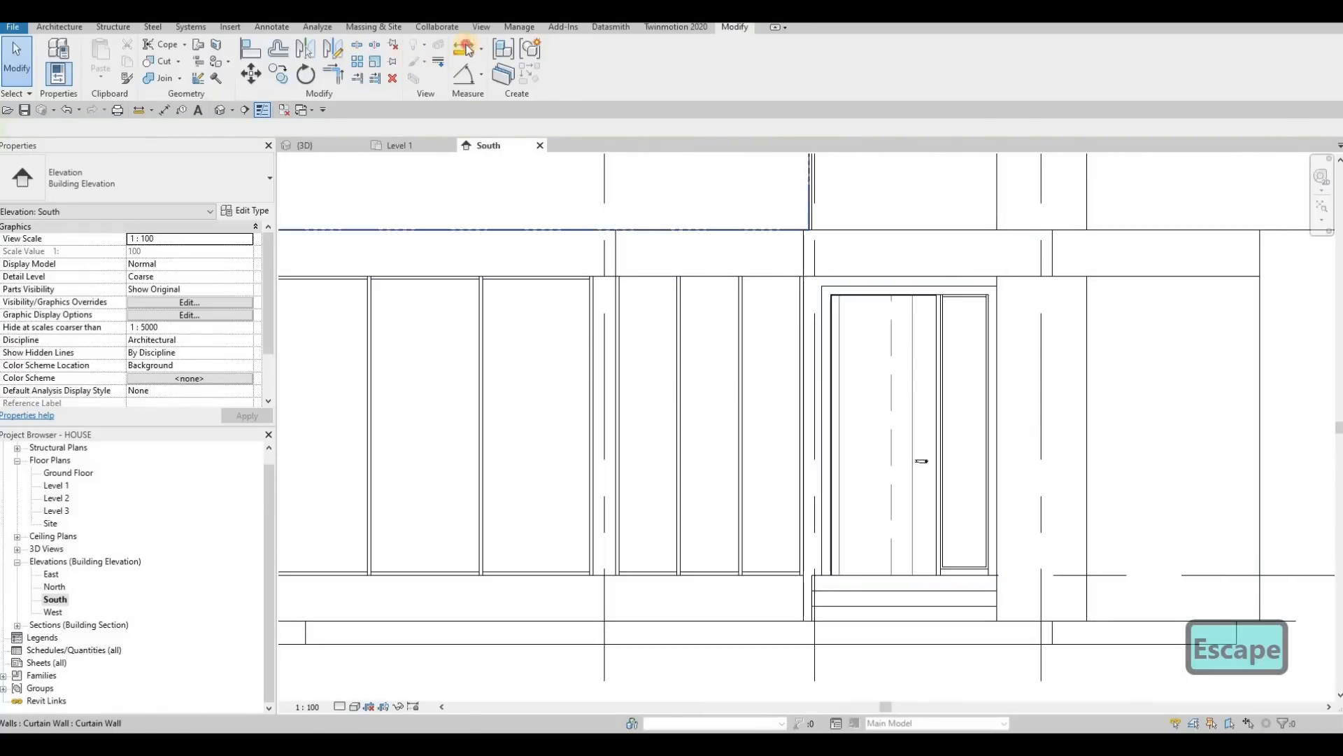
click(868, 573)
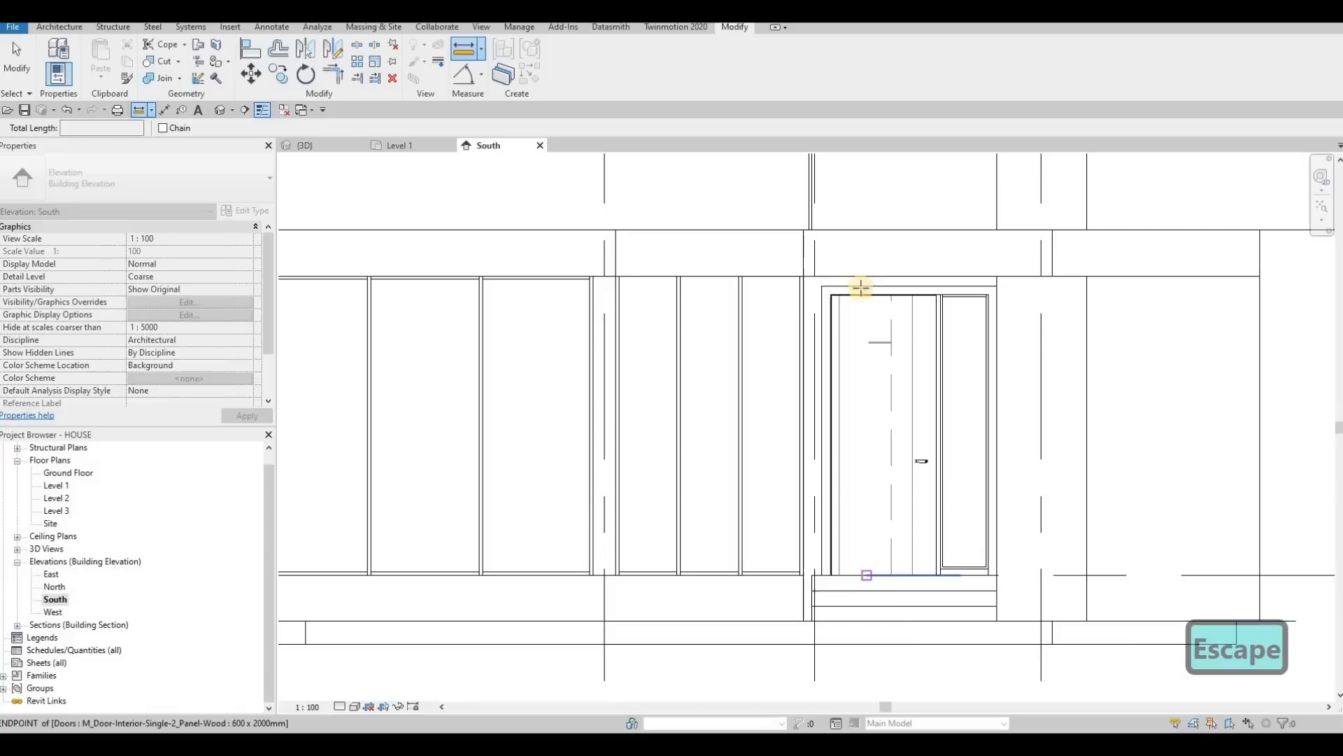
click(868, 277)
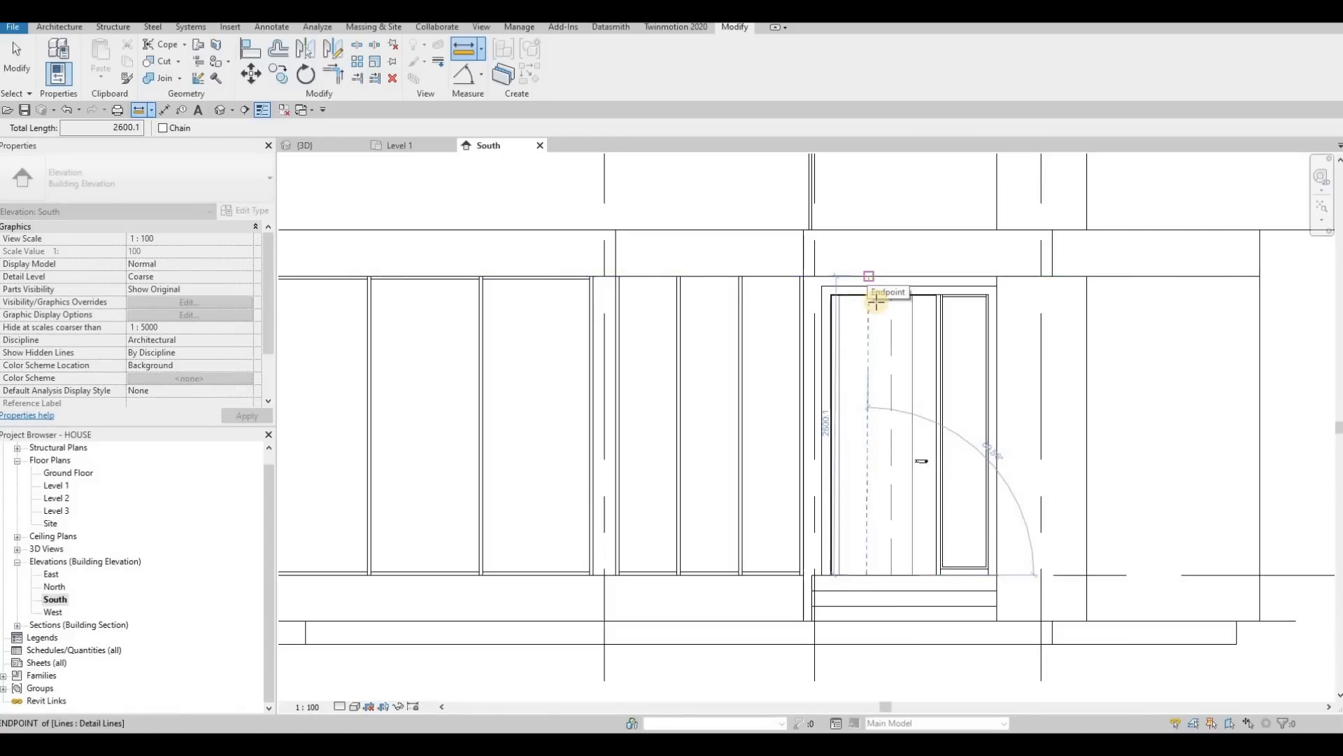
key(Escape)
key(Escape)
Step: Try to set the Main Door 8' DOOR type's height to 2600.1 mm, and undo the change
click(864, 289)
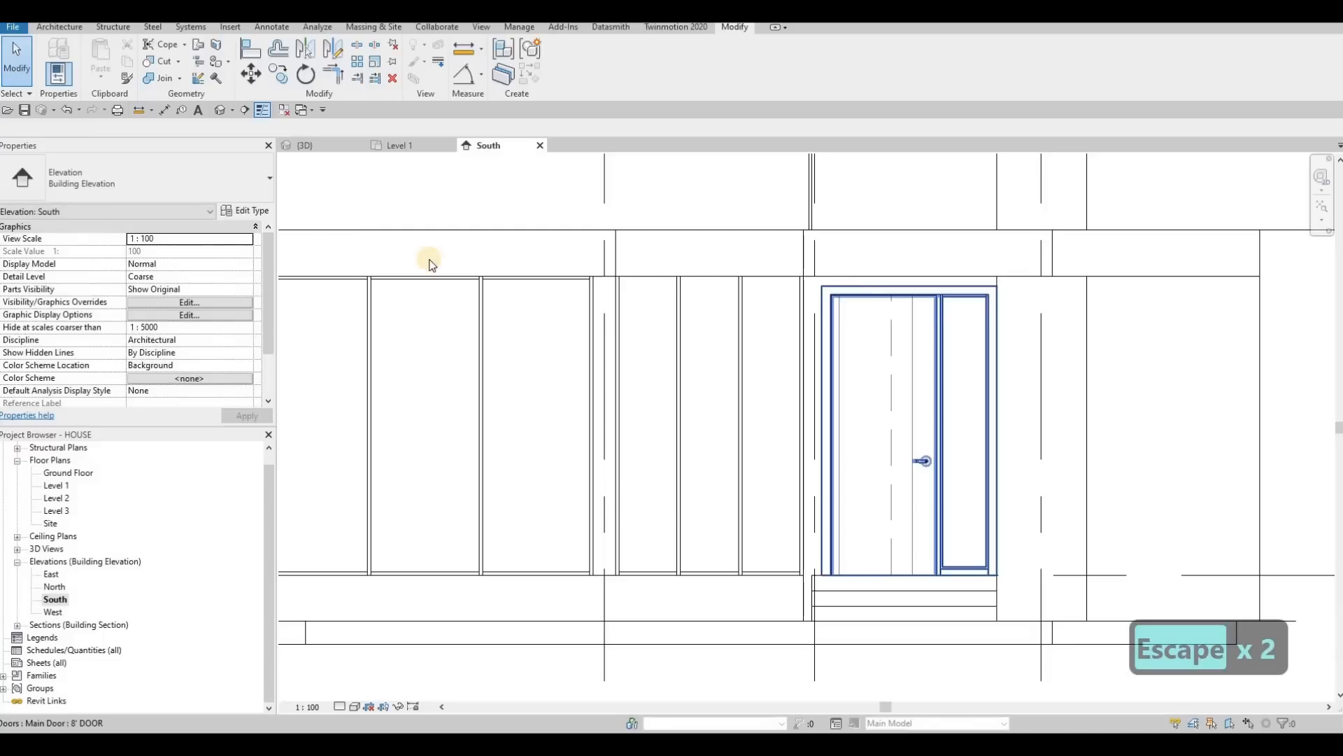
click(245, 210)
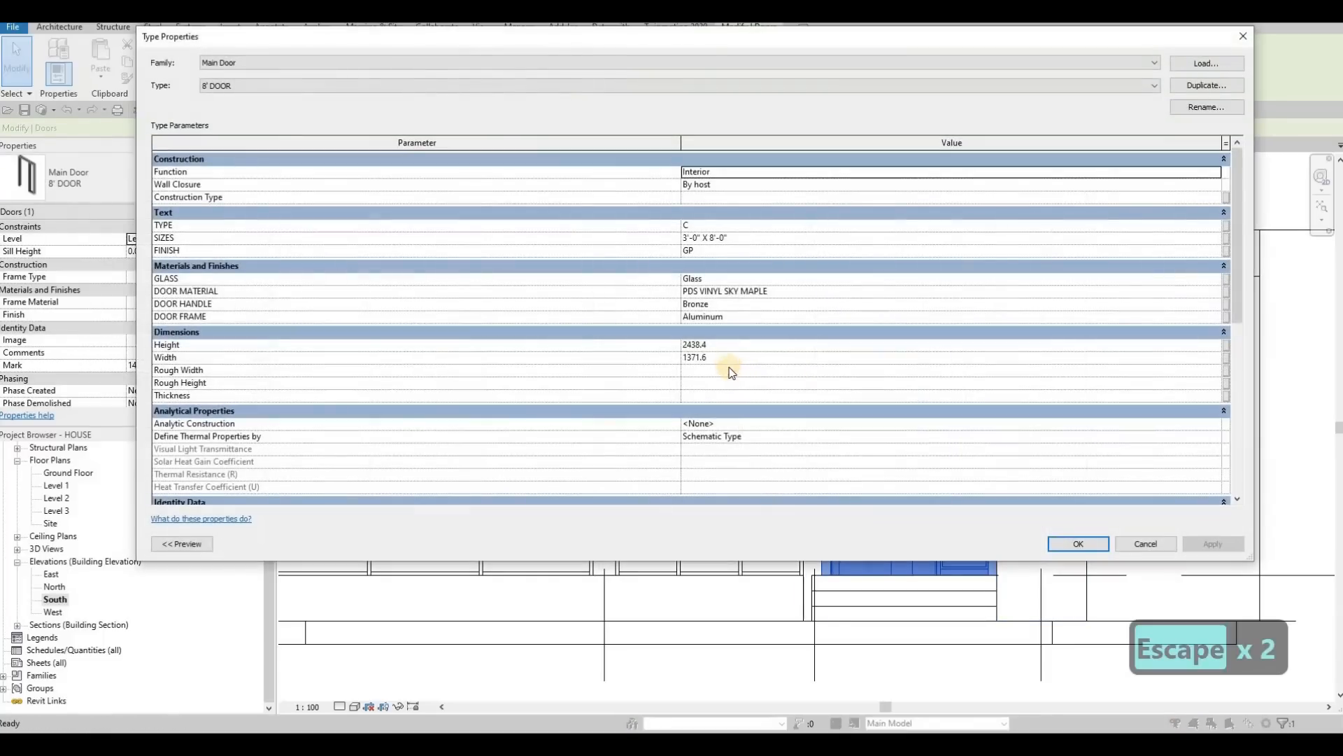
click(728, 345)
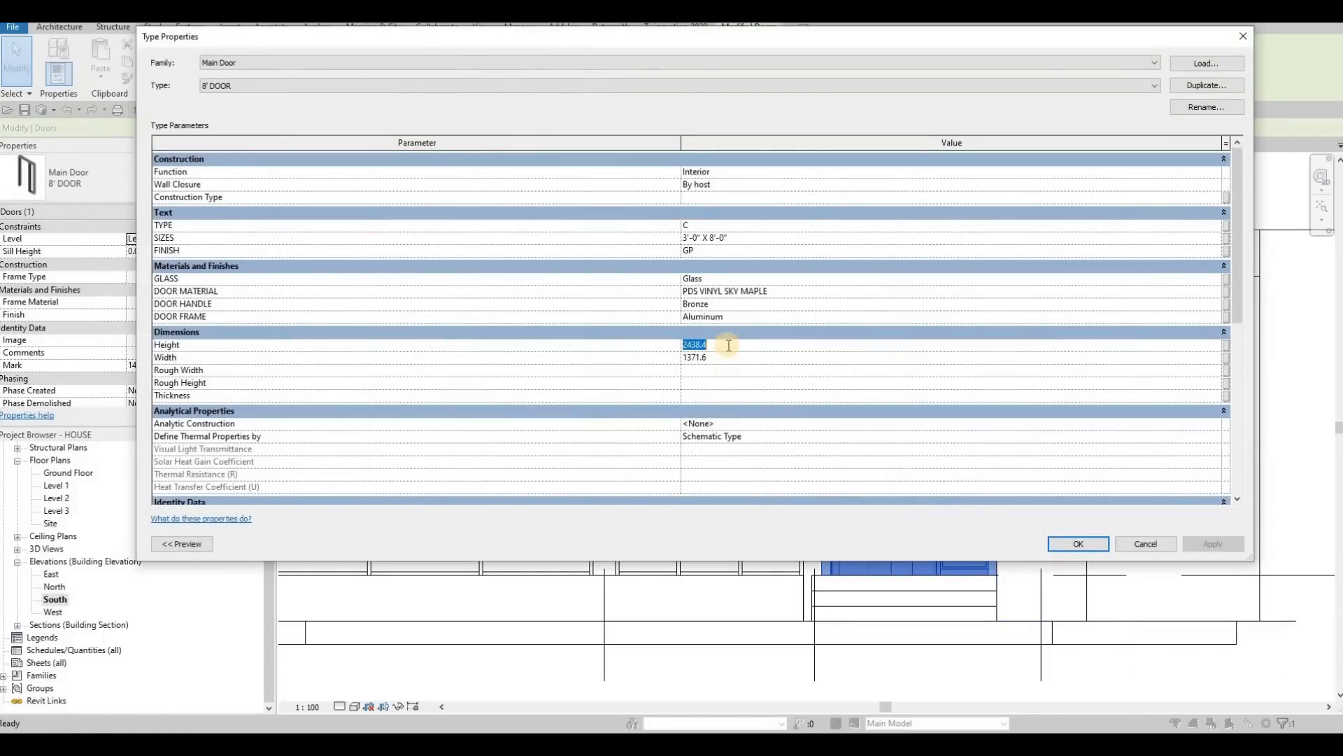
text(26)
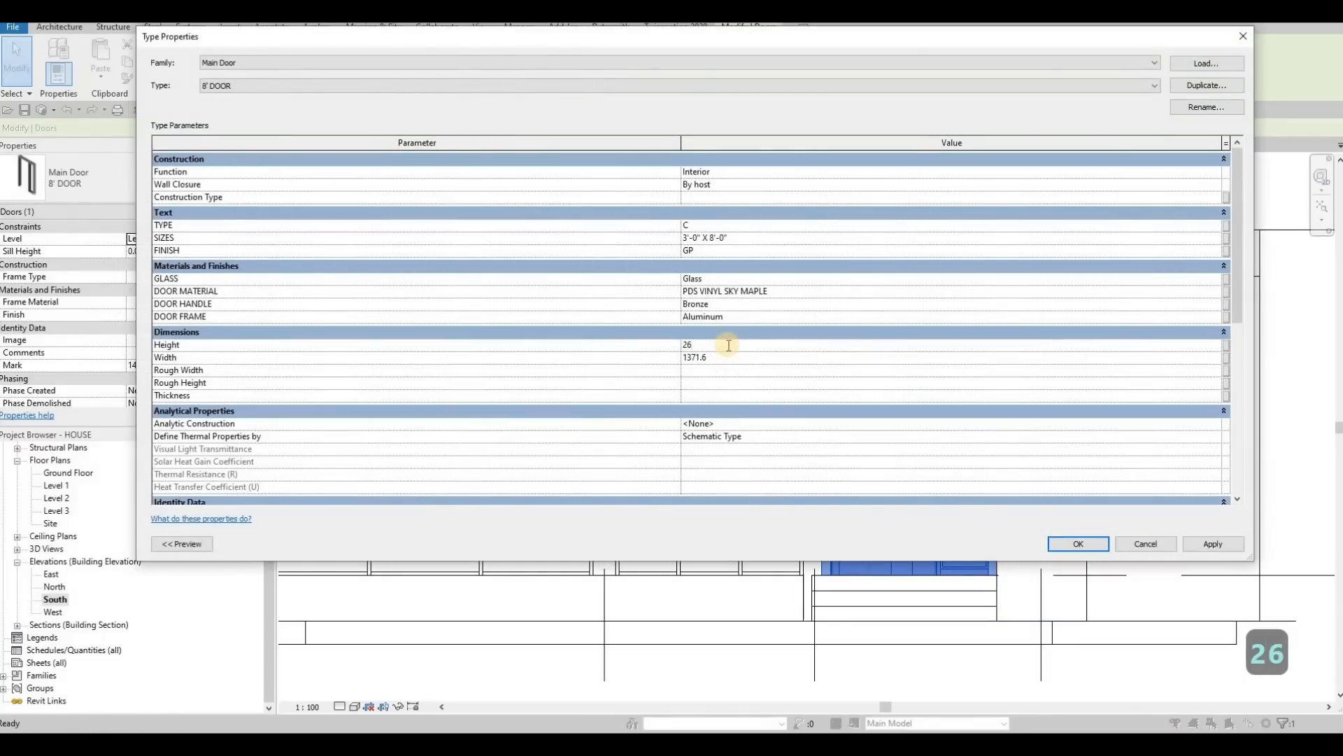
text(00.0)
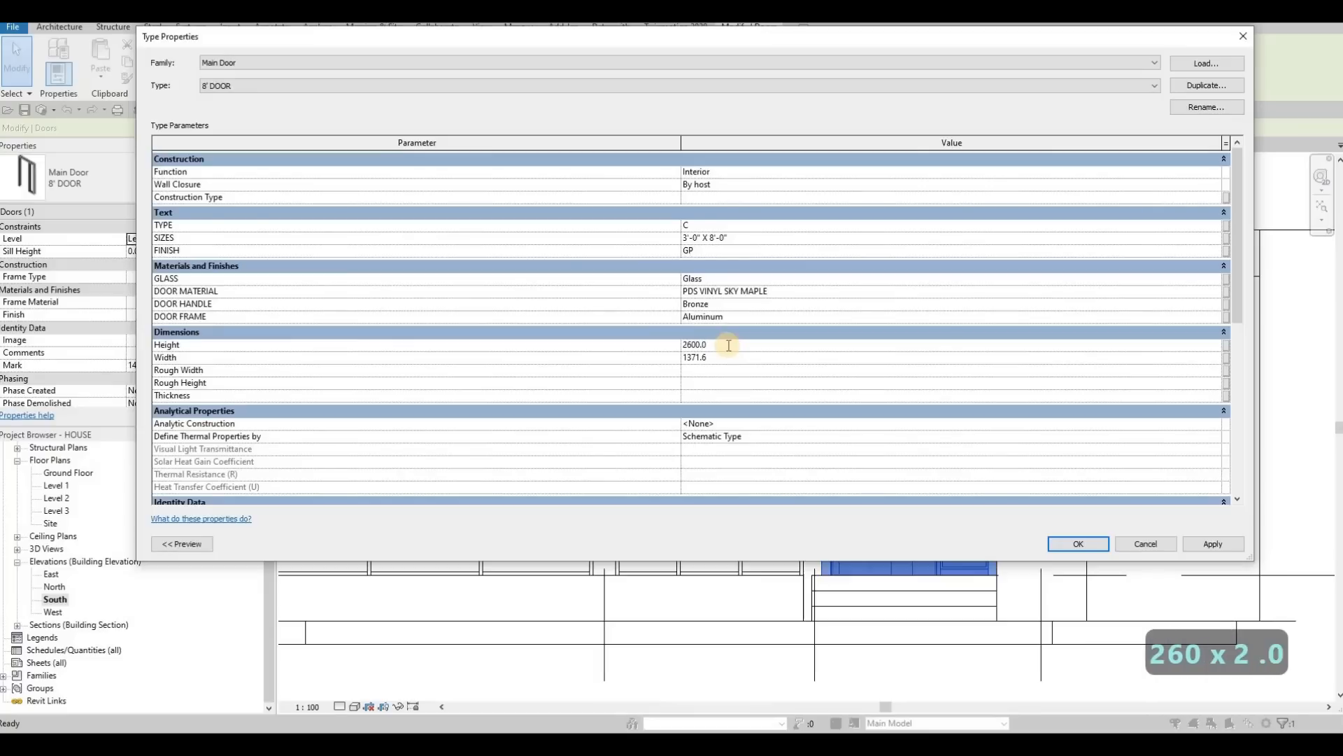
key(BackSpace)
click(1205, 543)
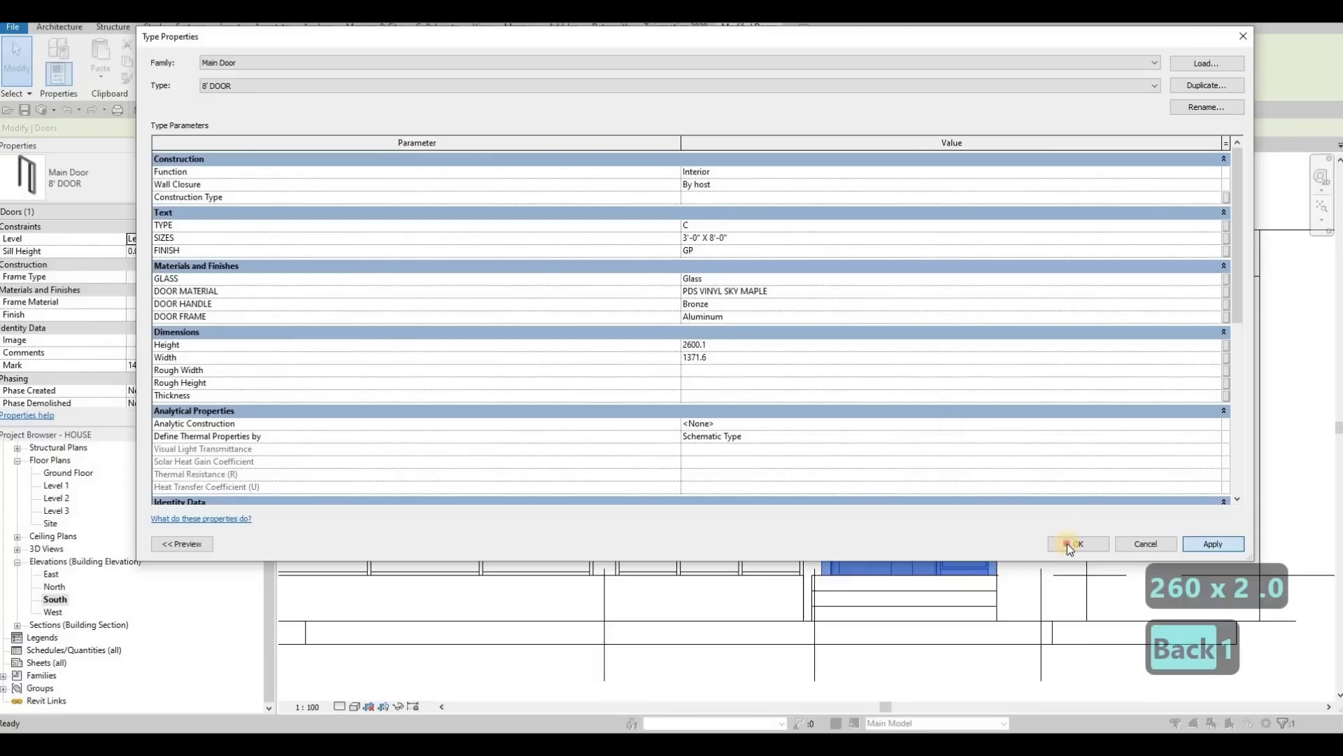
click(1066, 543)
key(Escape)
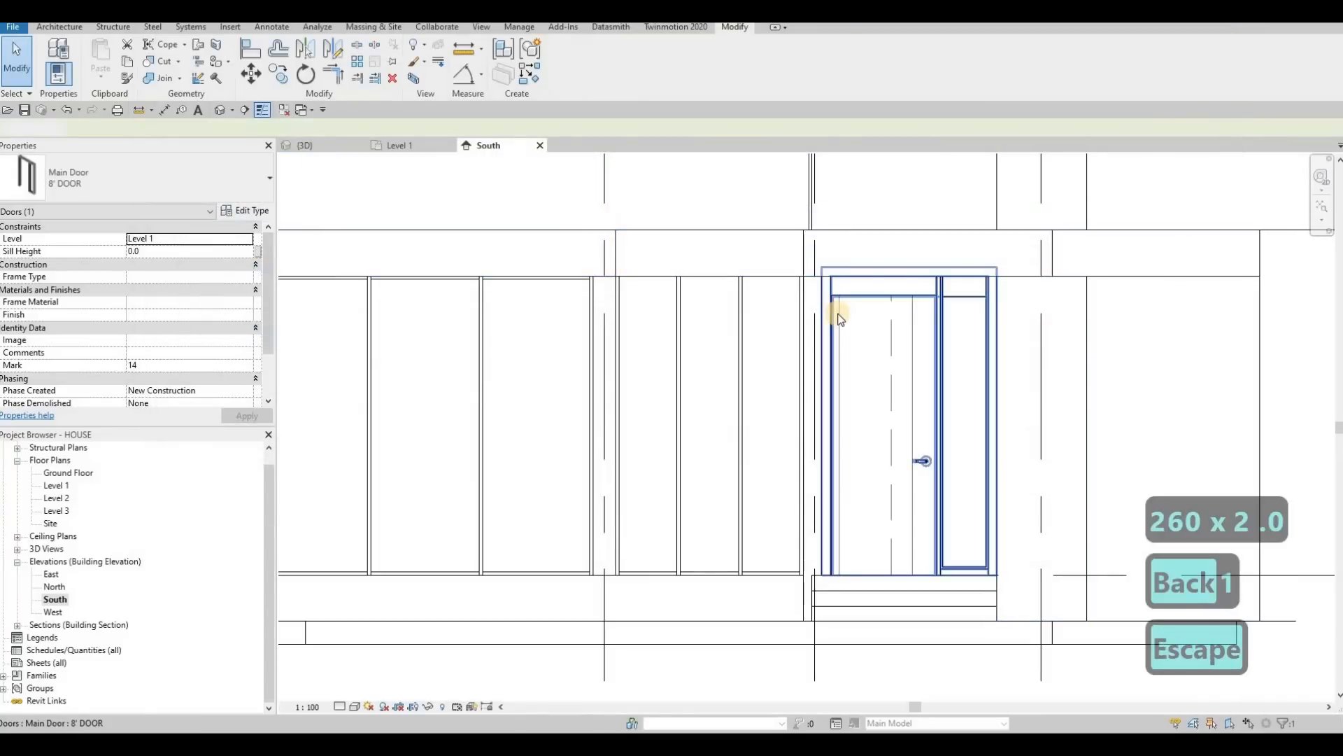
key(ctrl+z)
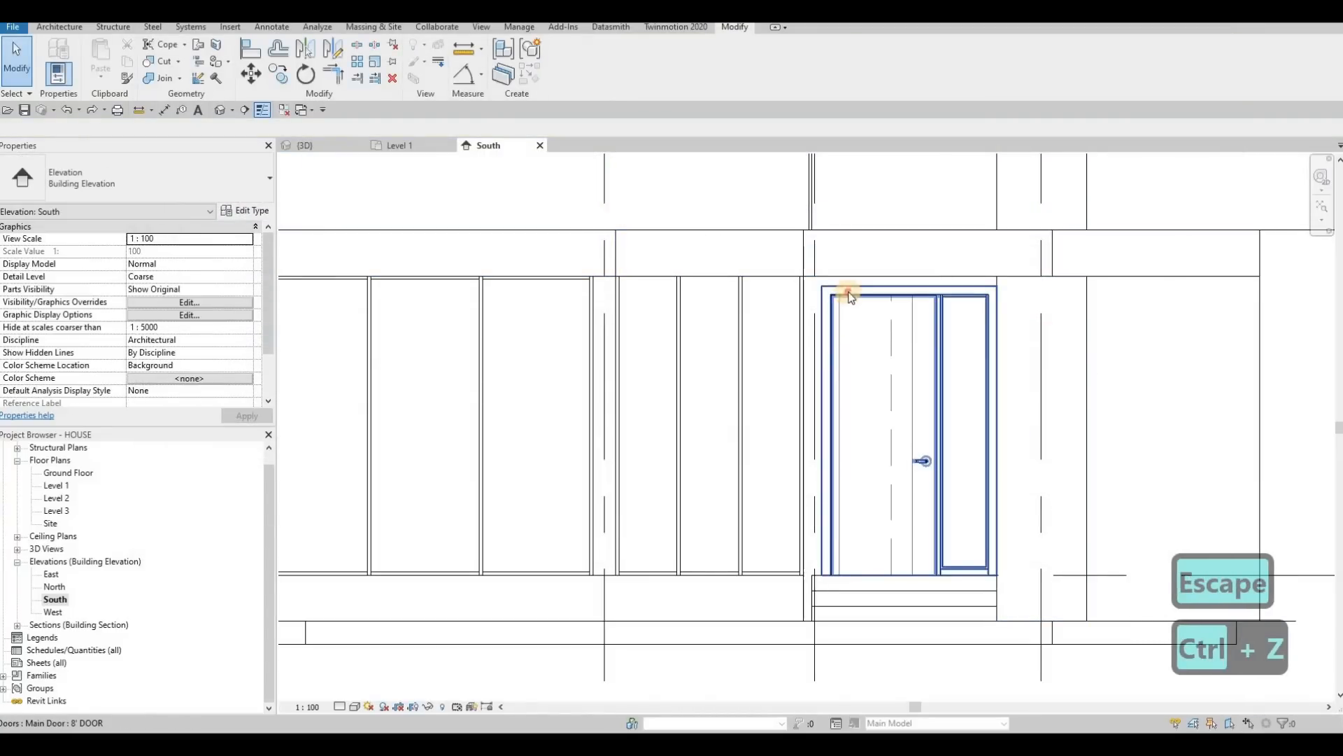
Step: Measure the vertical gap between the top of the main door's frame and the underside of the beam
click(839, 300)
key(Escape)
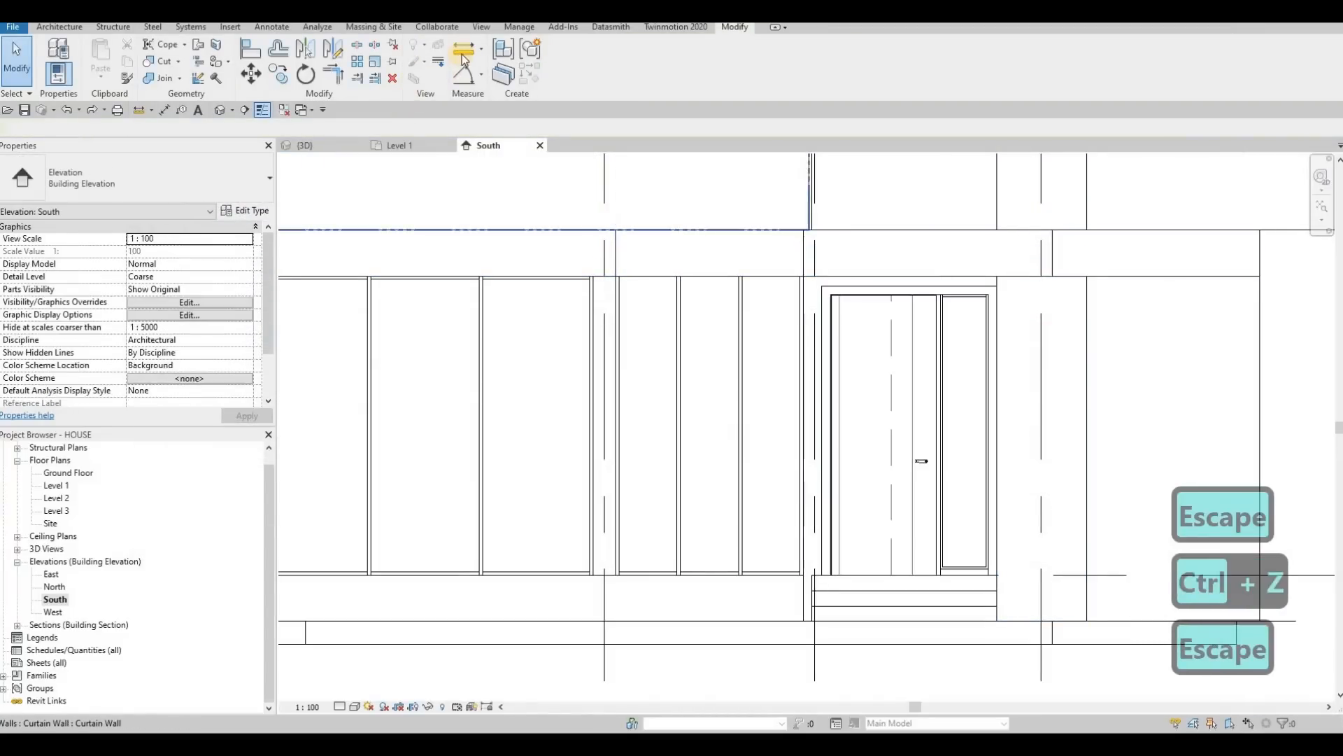
click(886, 272)
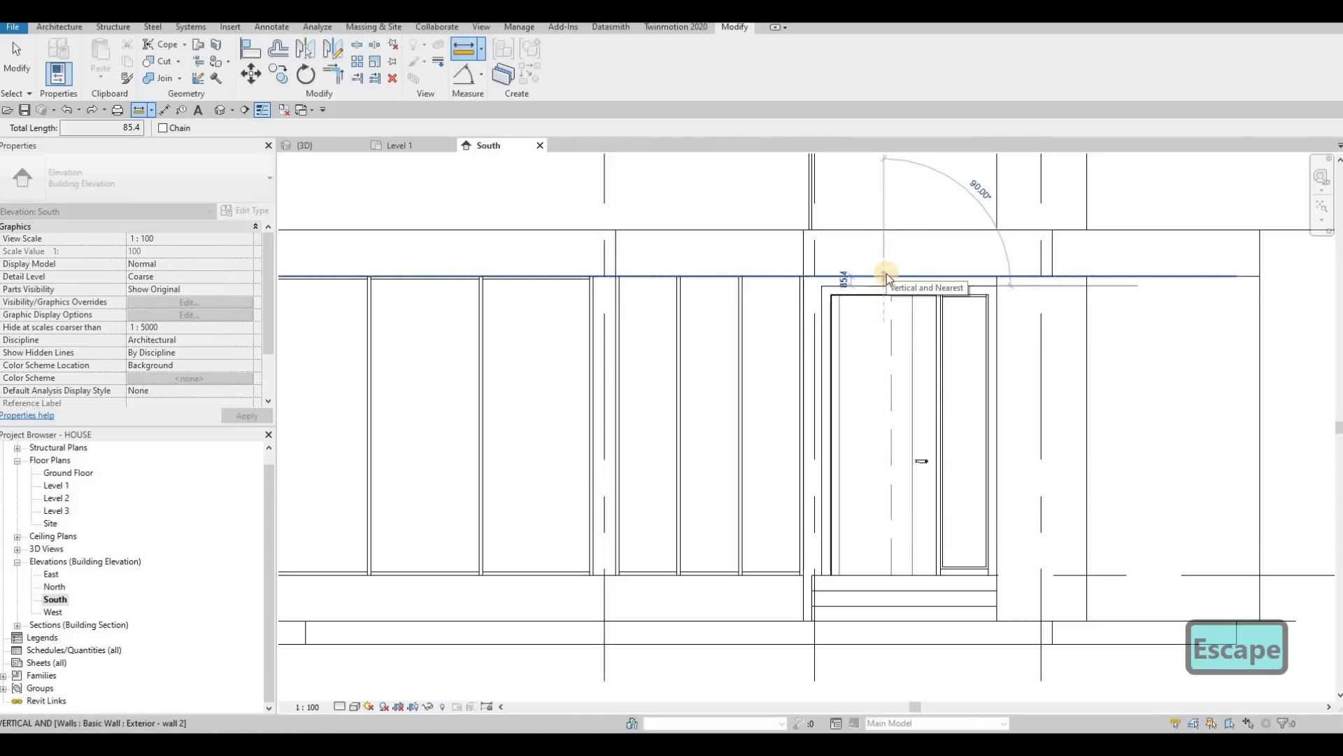
key(Escape)
Step: Set the Main Door 8' DOOR type's height with the formula =2438.4+84.5
click(880, 285)
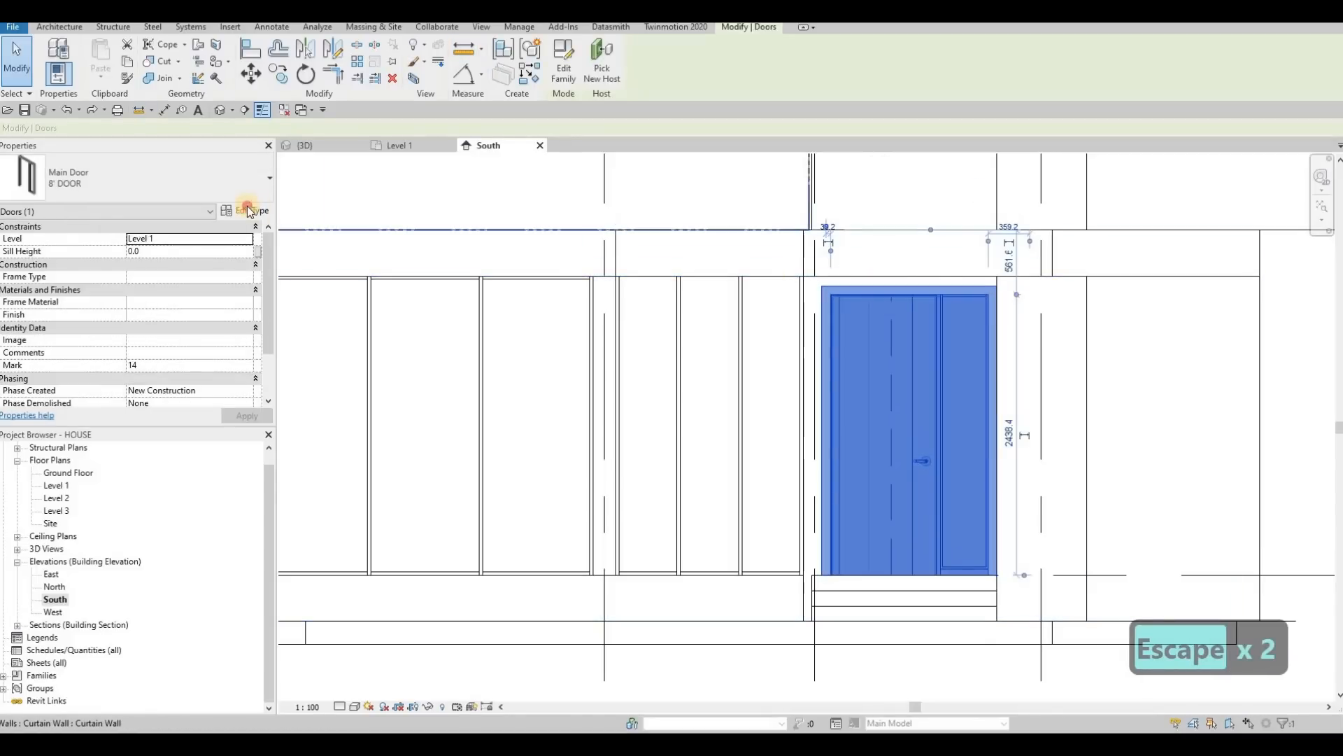
click(723, 347)
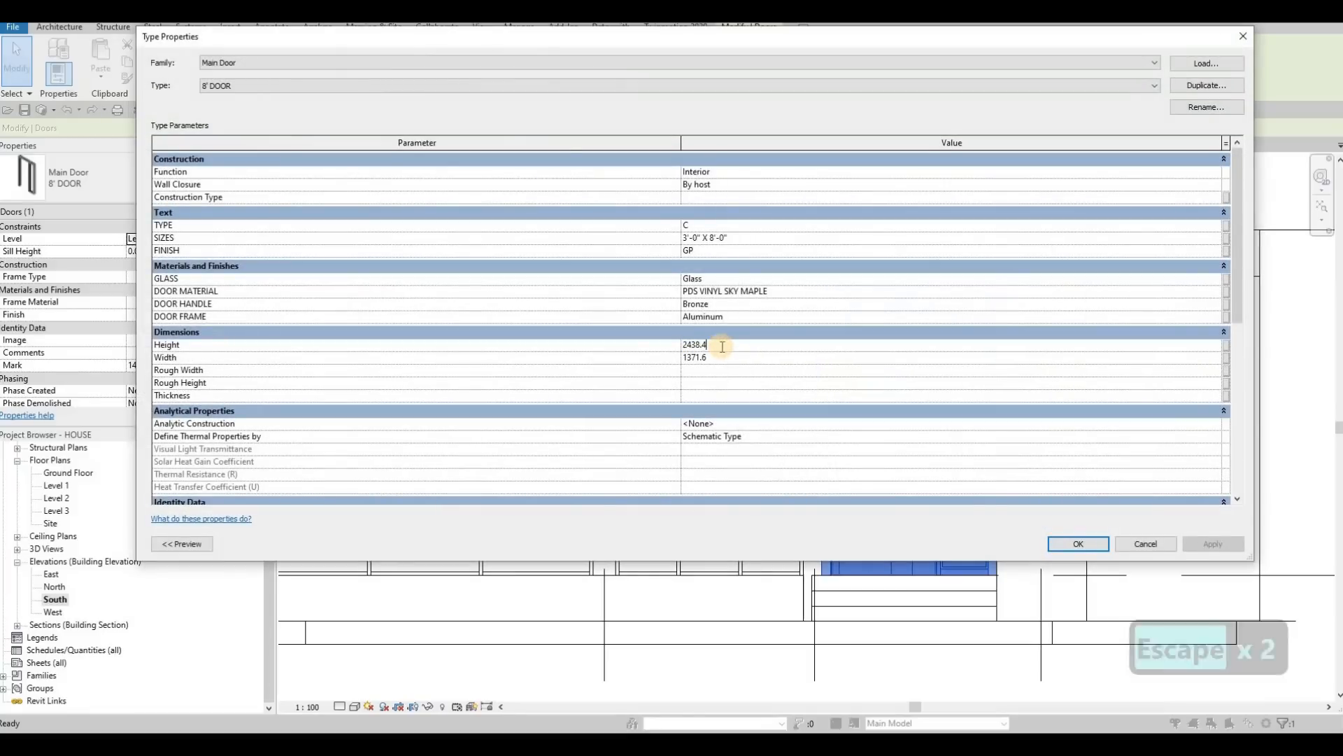
text(+)
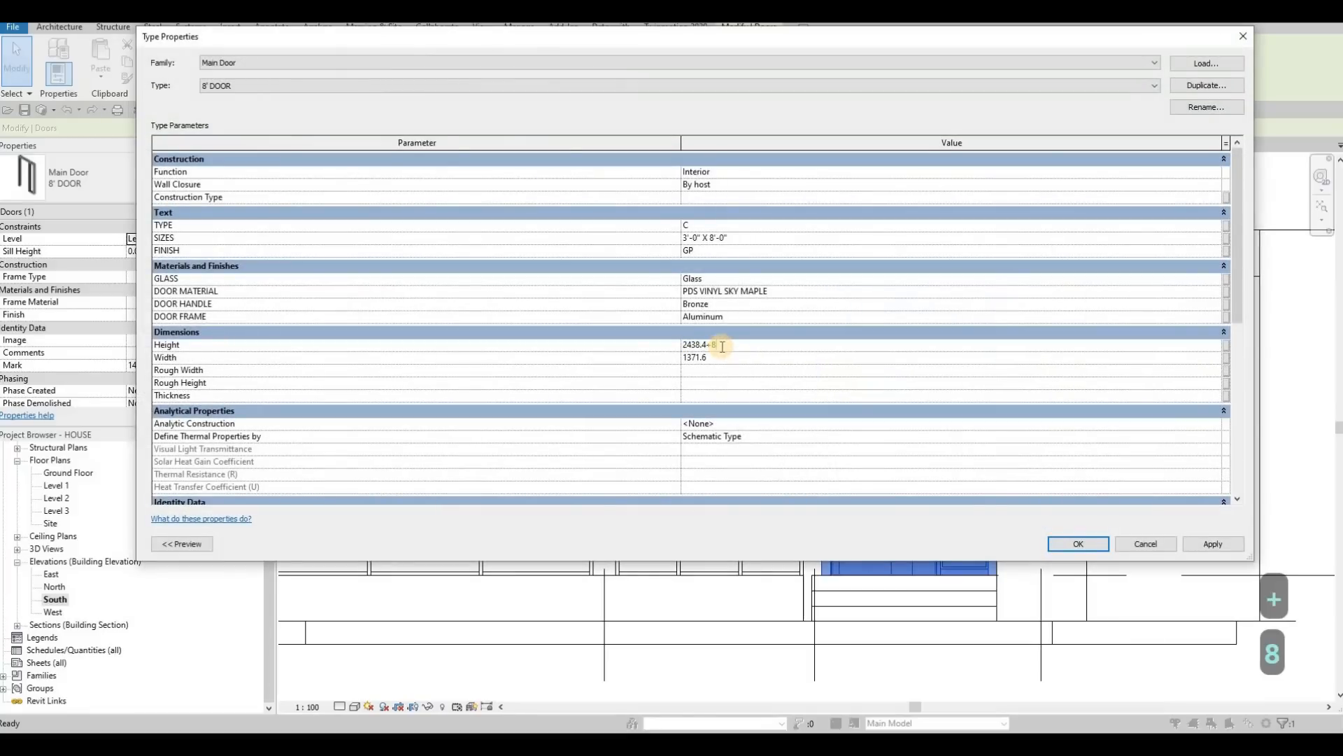
text(84.5)
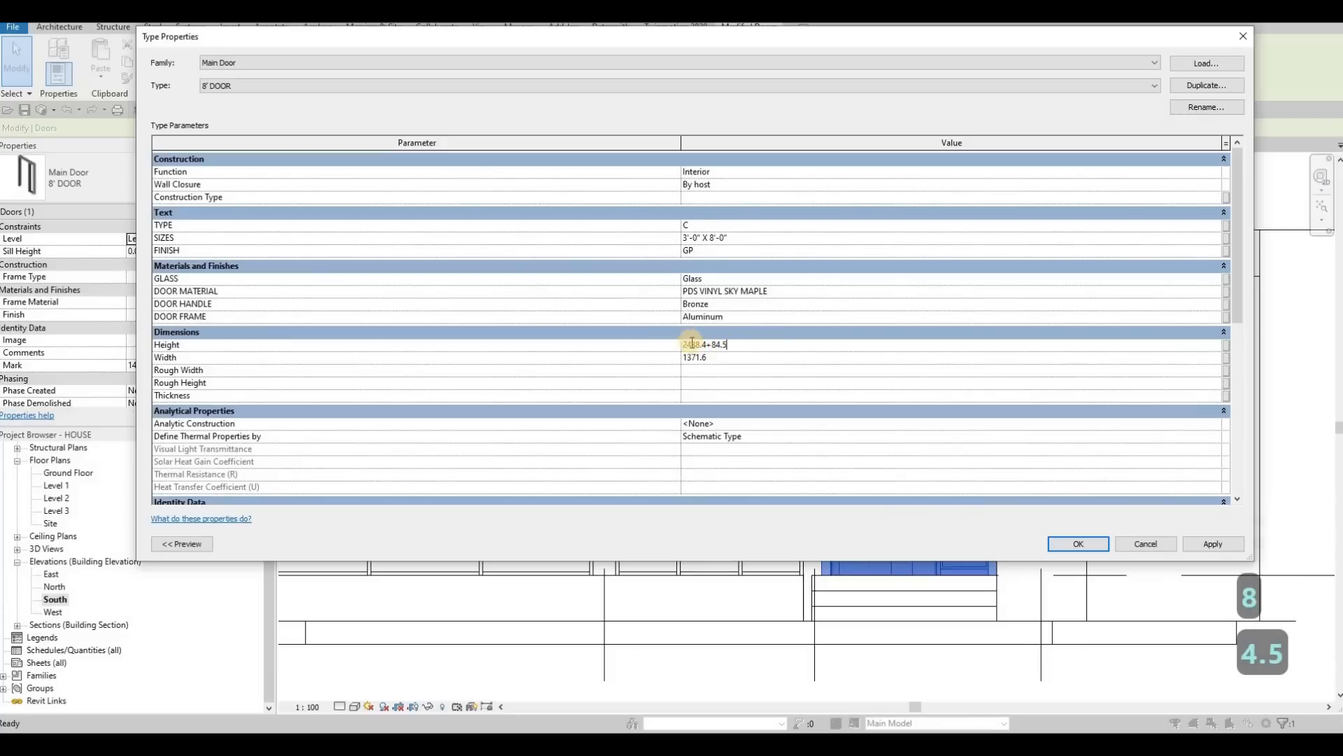
key(Return)
key(Escape)
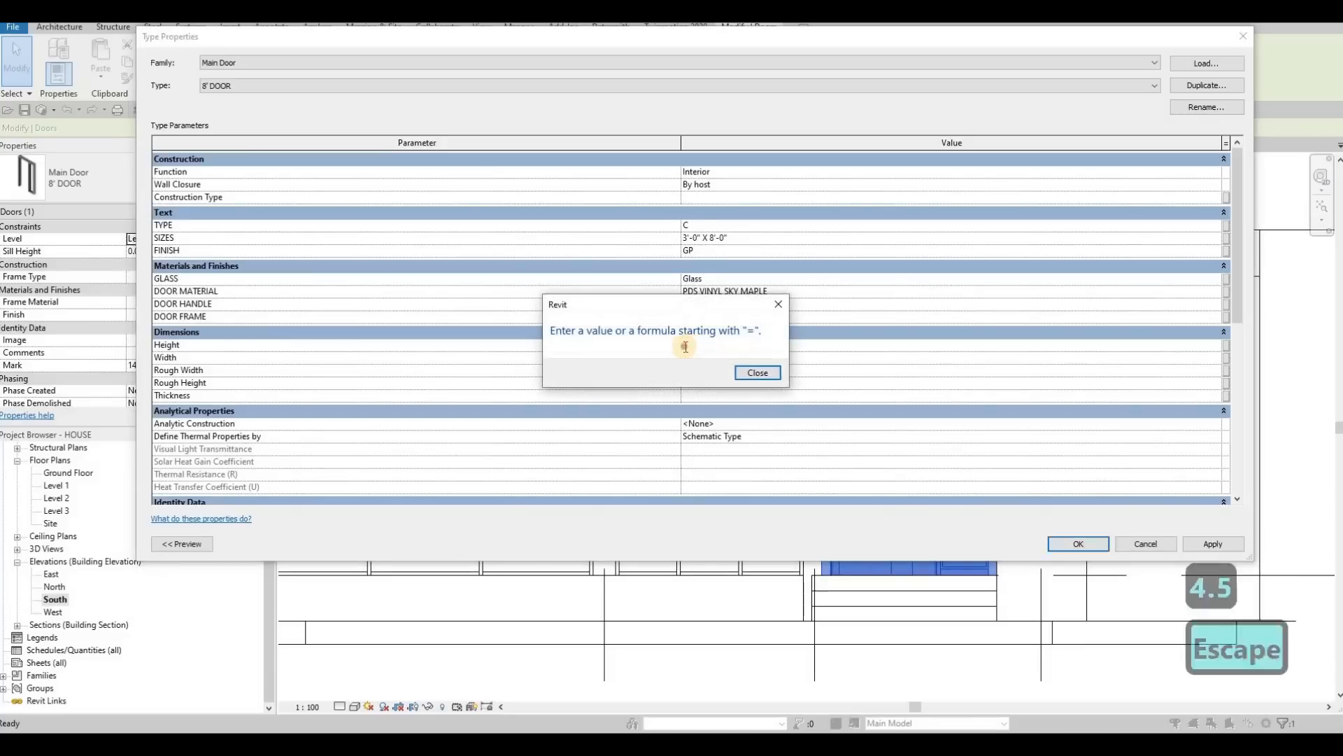
click(685, 344)
text(=2438.4+84.5)
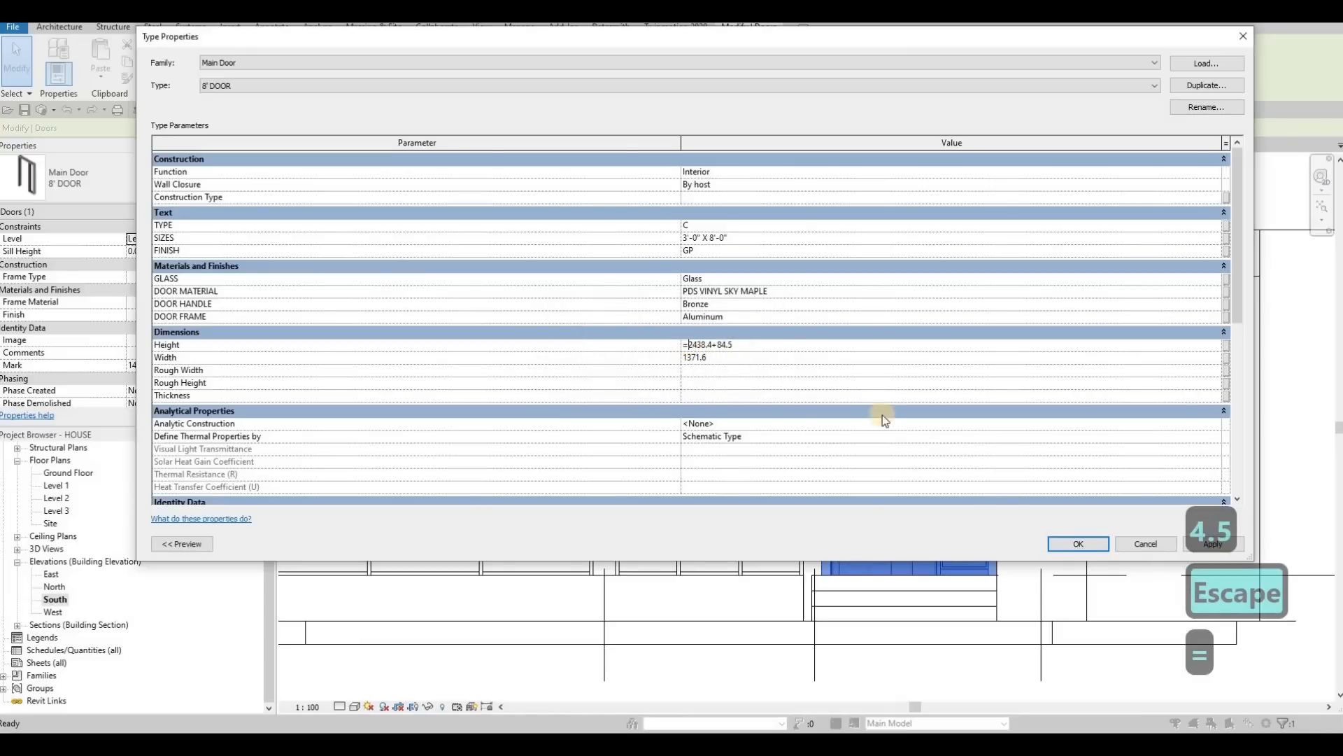
click(1207, 544)
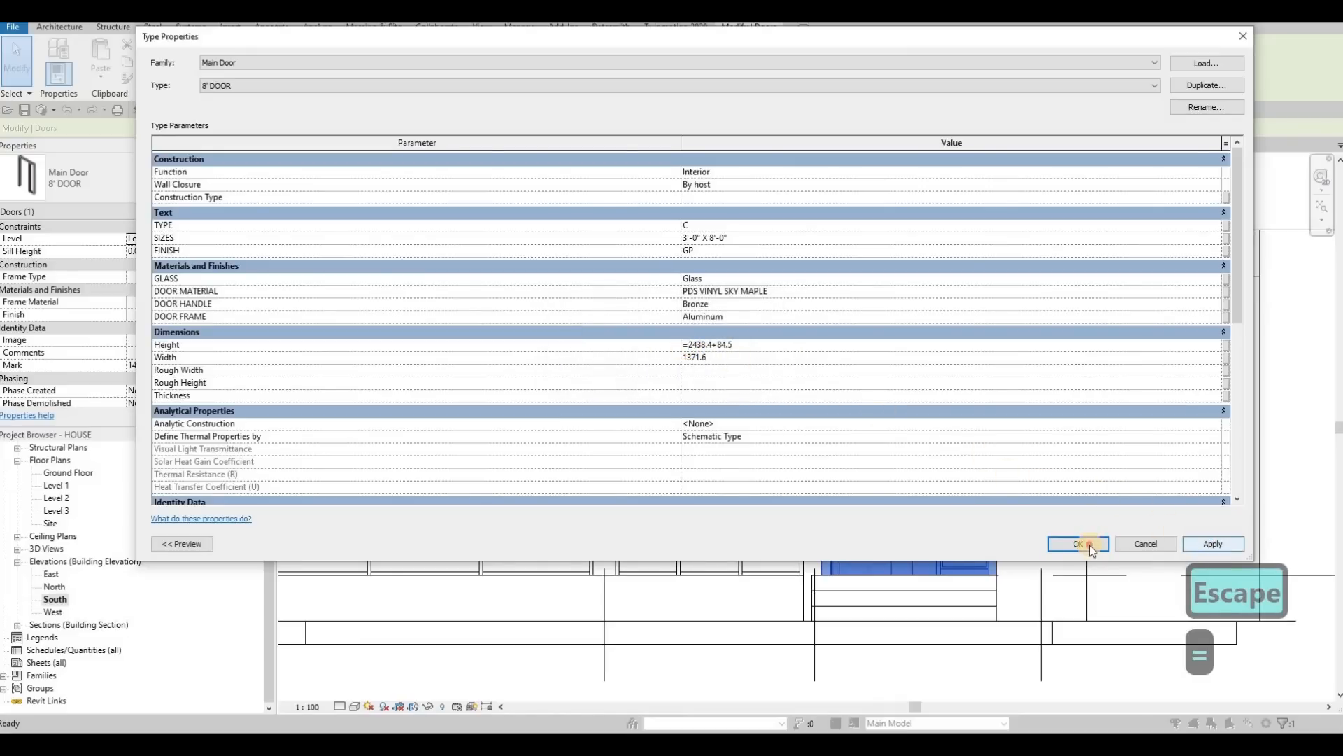
click(1071, 542)
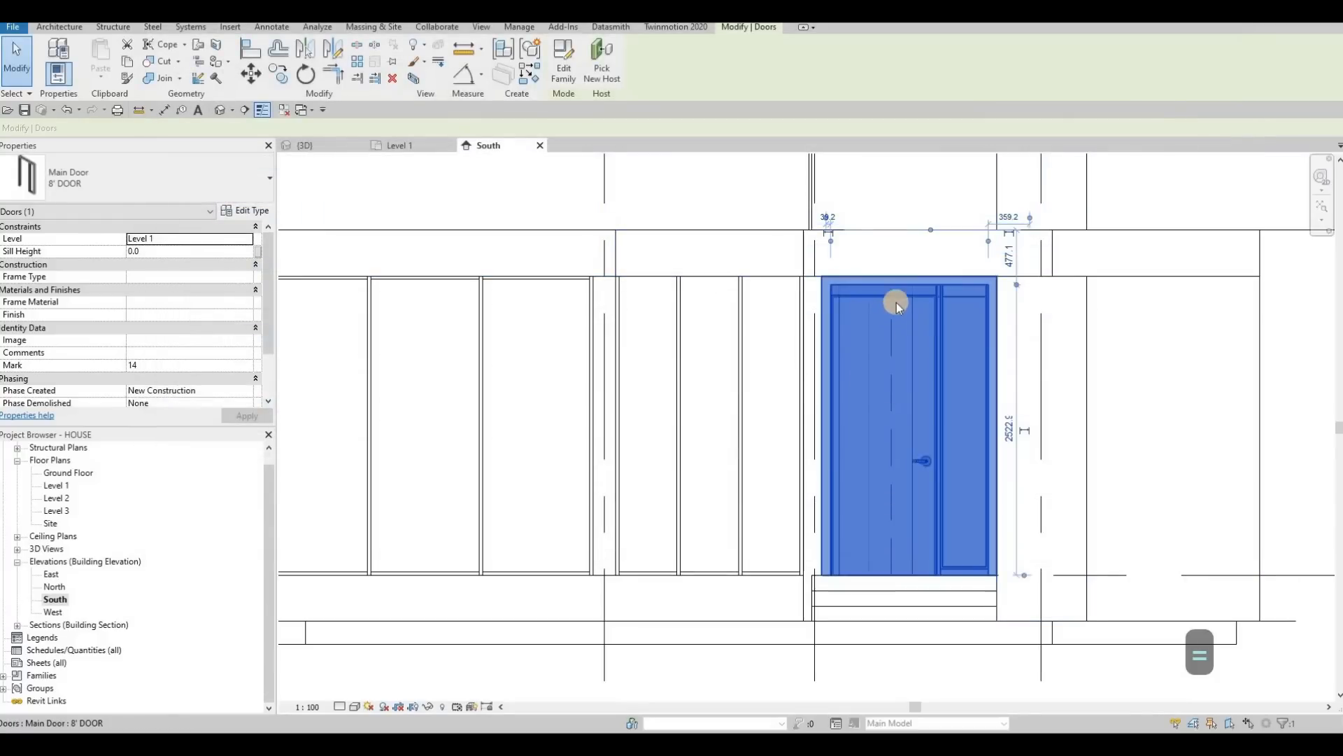
key(Escape)
Step: Examine how the main door's frame meets the beam in the South elevation and in the 3D view
middle_drag(836, 274, 799, 295)
scroll(799, 295, up, 3)
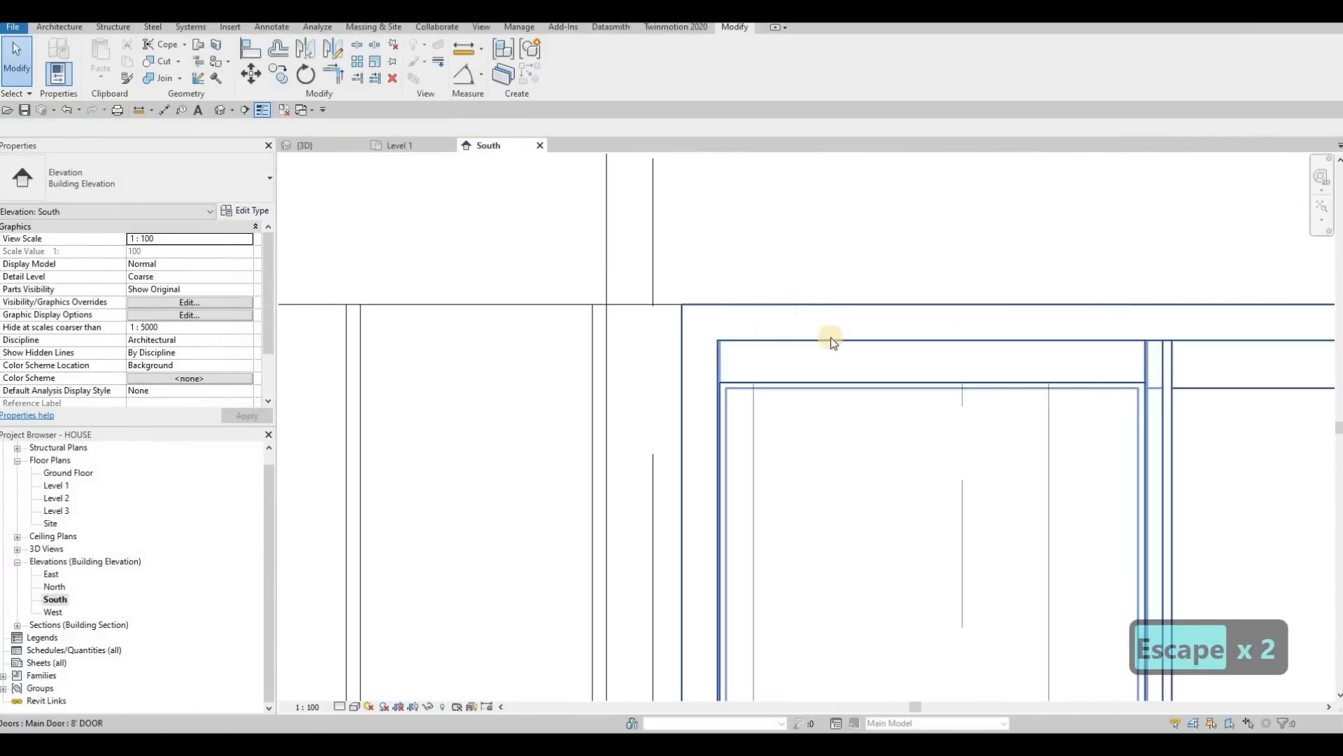
scroll(786, 338, down, 3)
scroll(782, 349, down, 3)
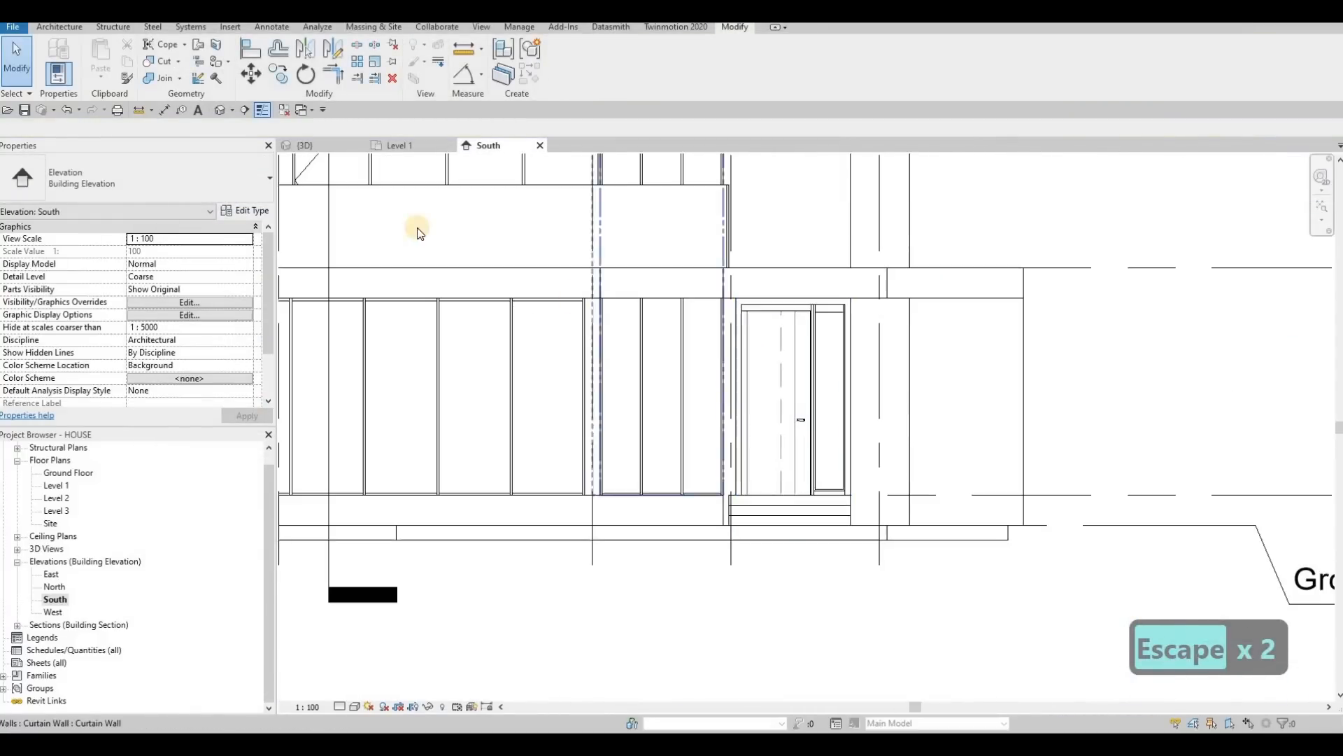
click(332, 147)
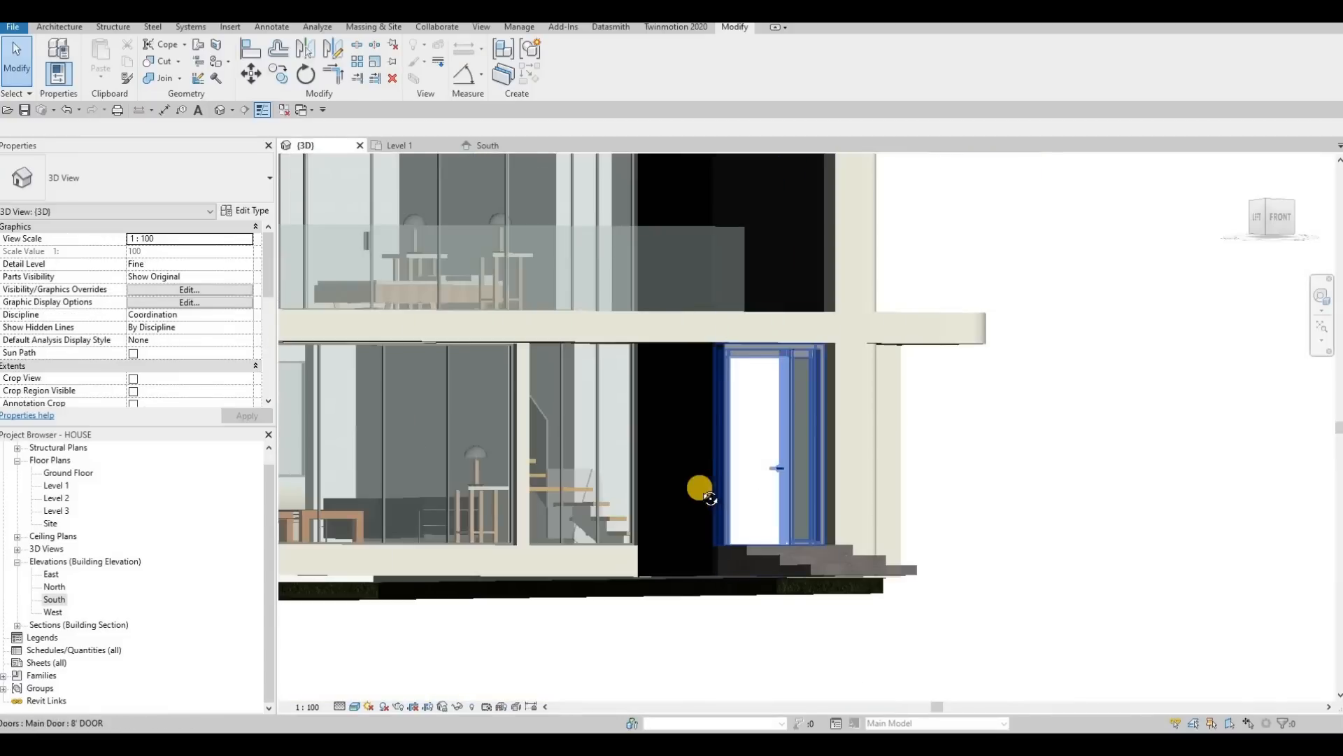
shift+middle_drag(710, 498, 824, 510)
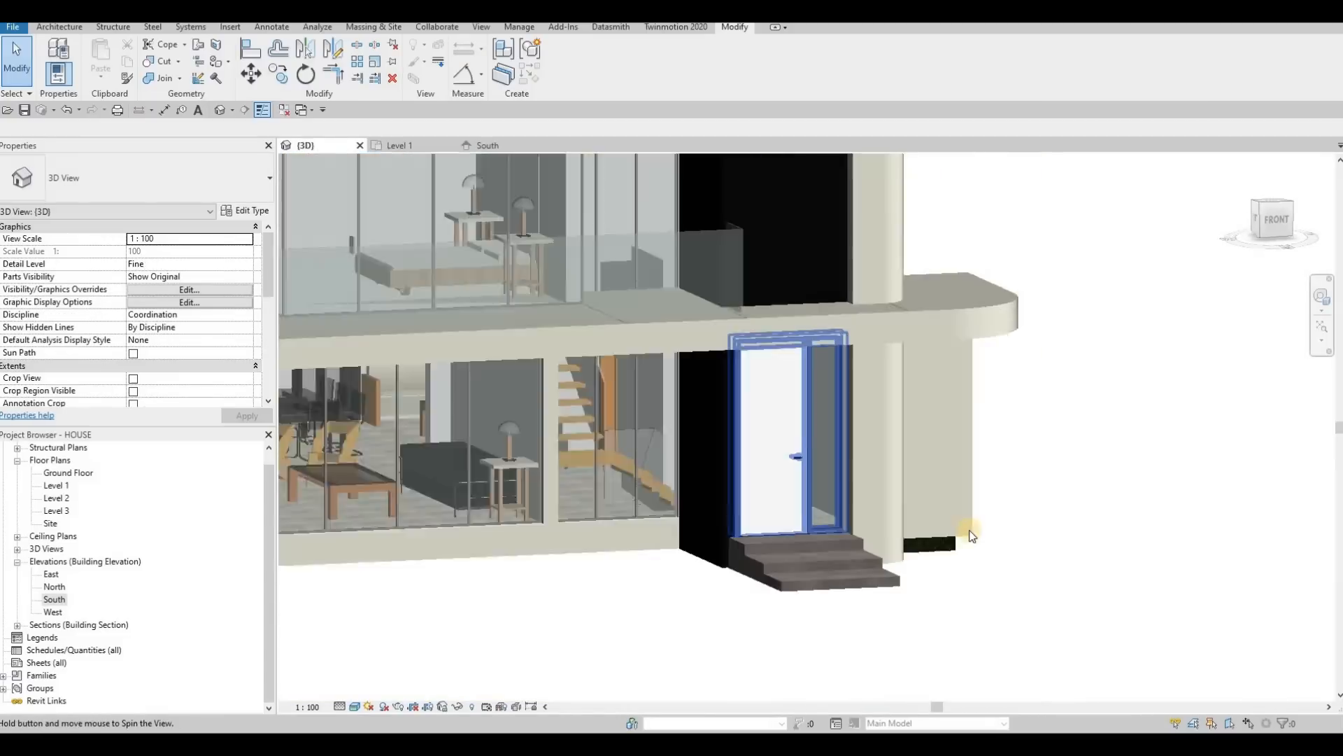
shift+middle_drag(973, 536, 929, 600)
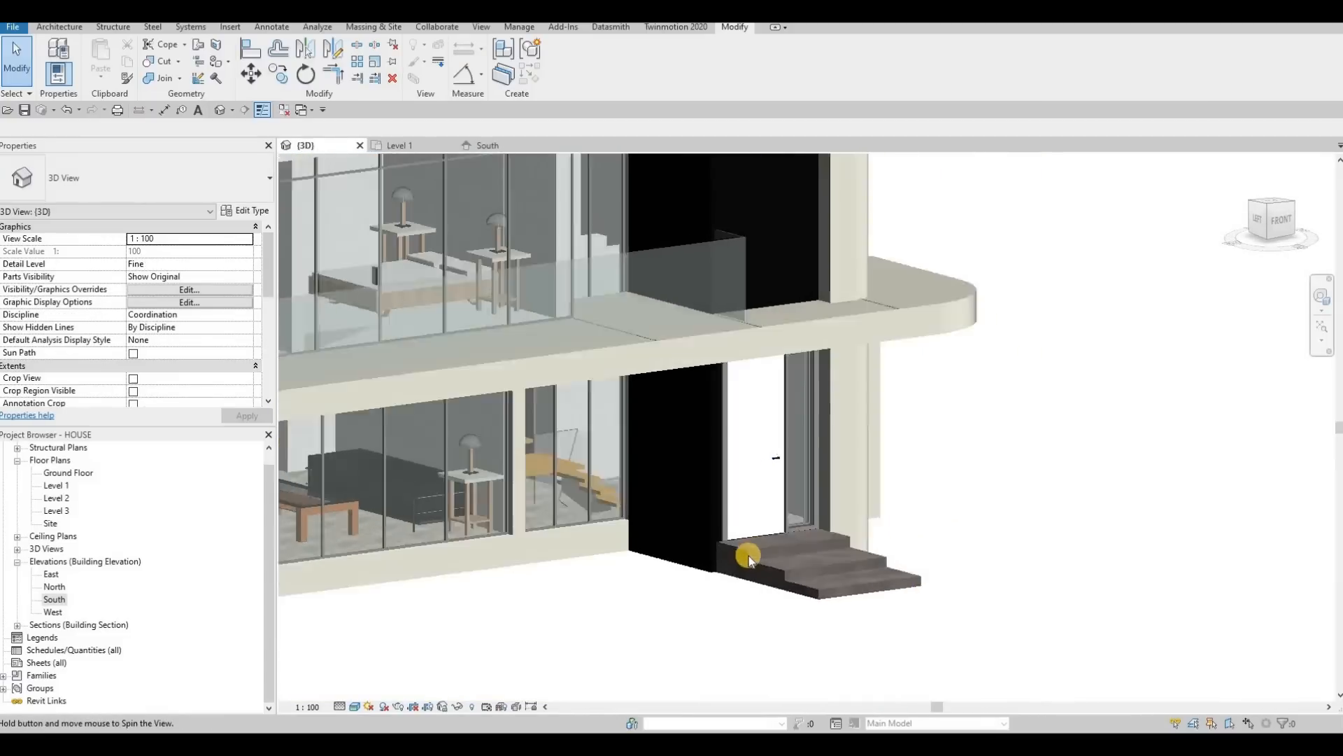
Step: Align the side face of the entrance steps with the face of the black wall beside the main door
scroll(744, 561, up, 5)
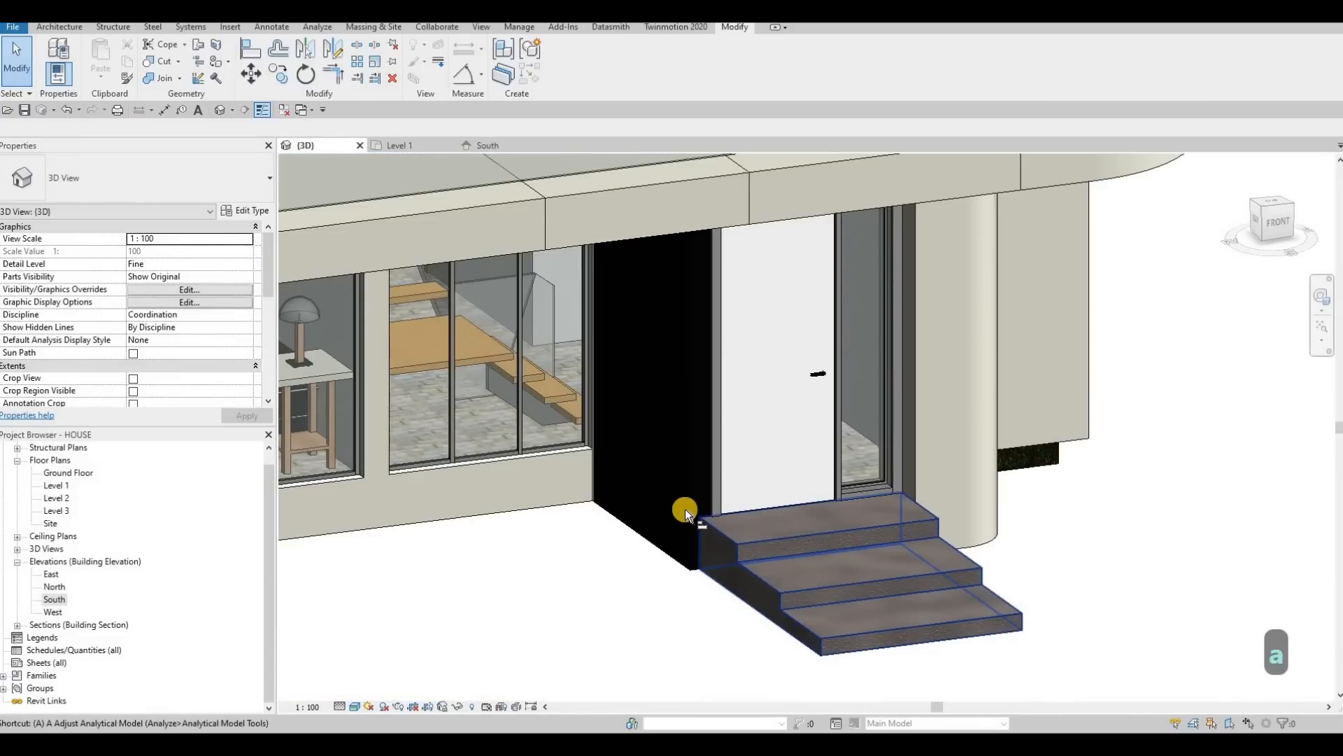
key(a)
key(l)
click(707, 541)
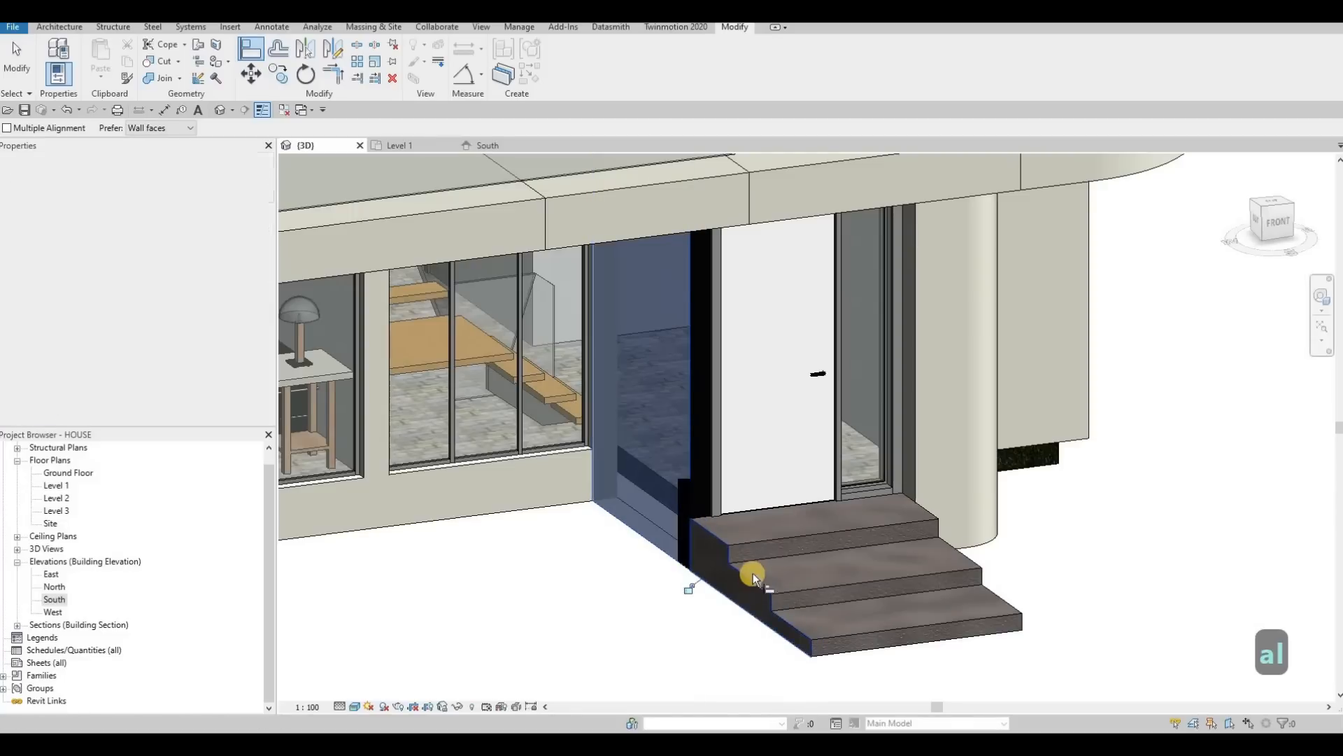
key(Escape)
key(Escape)
Step: Open the entrance steps' generic model for in-place editing and start a void sweep
scroll(792, 565, down, 2)
click(788, 558)
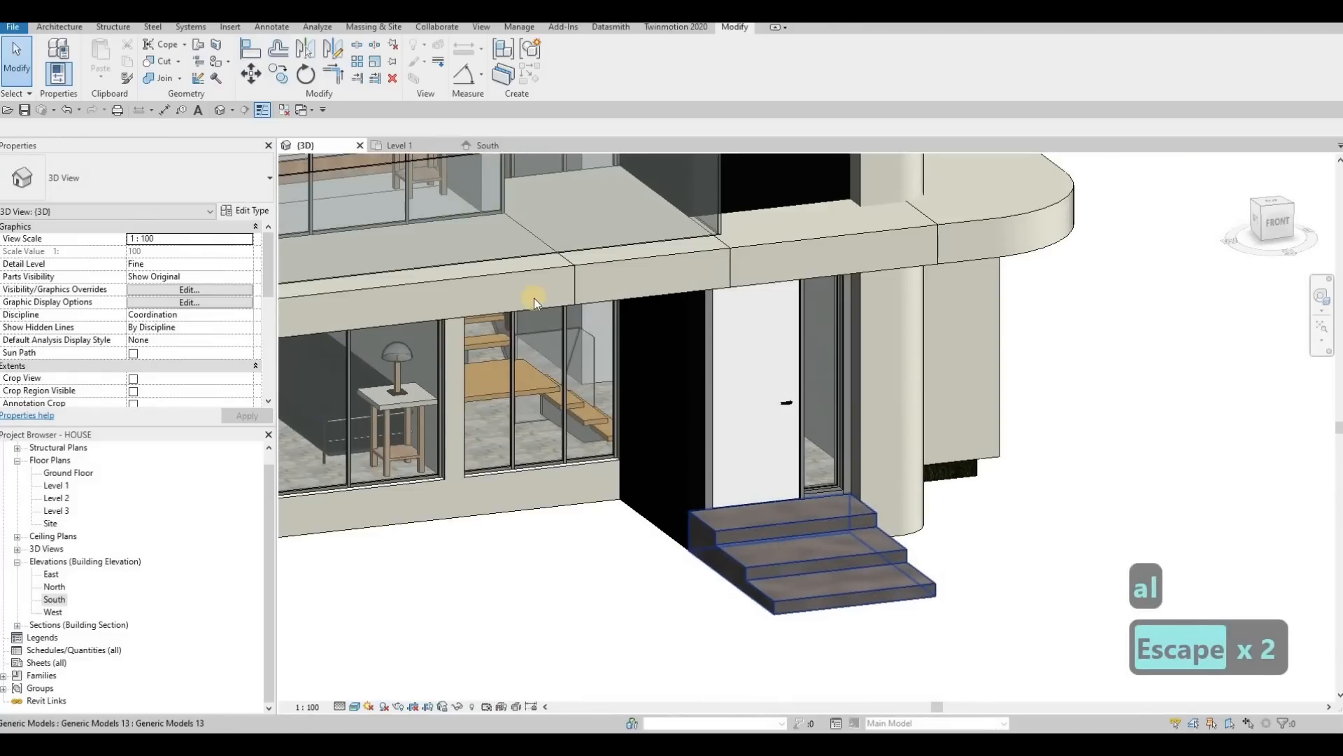
click(572, 78)
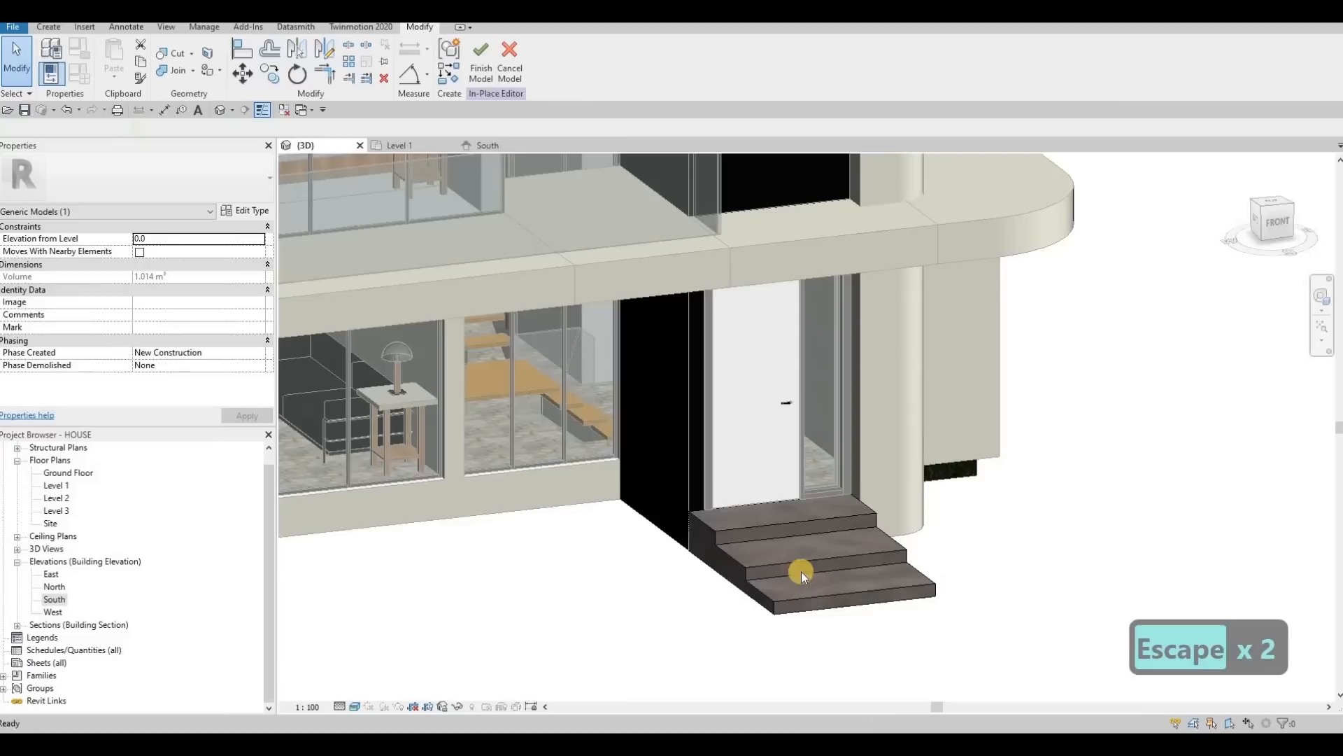
scroll(800, 573, up, 4)
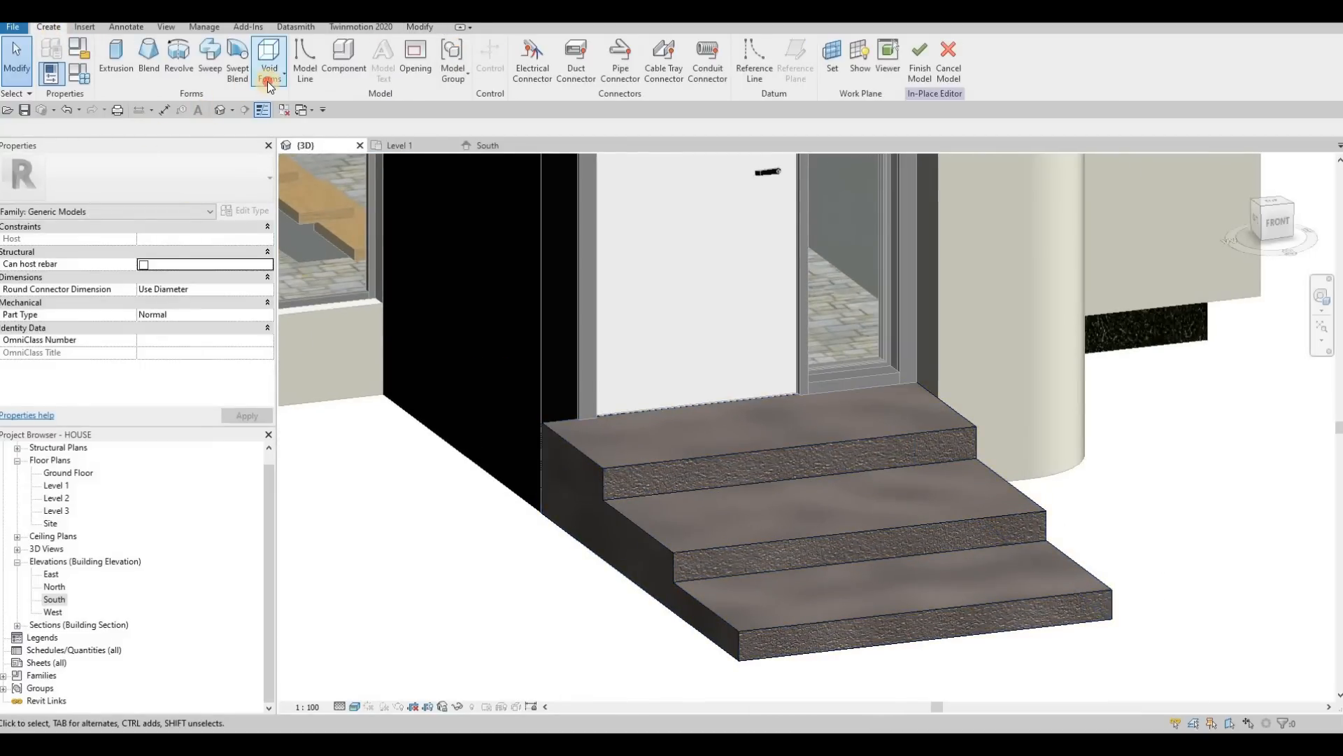
click(269, 84)
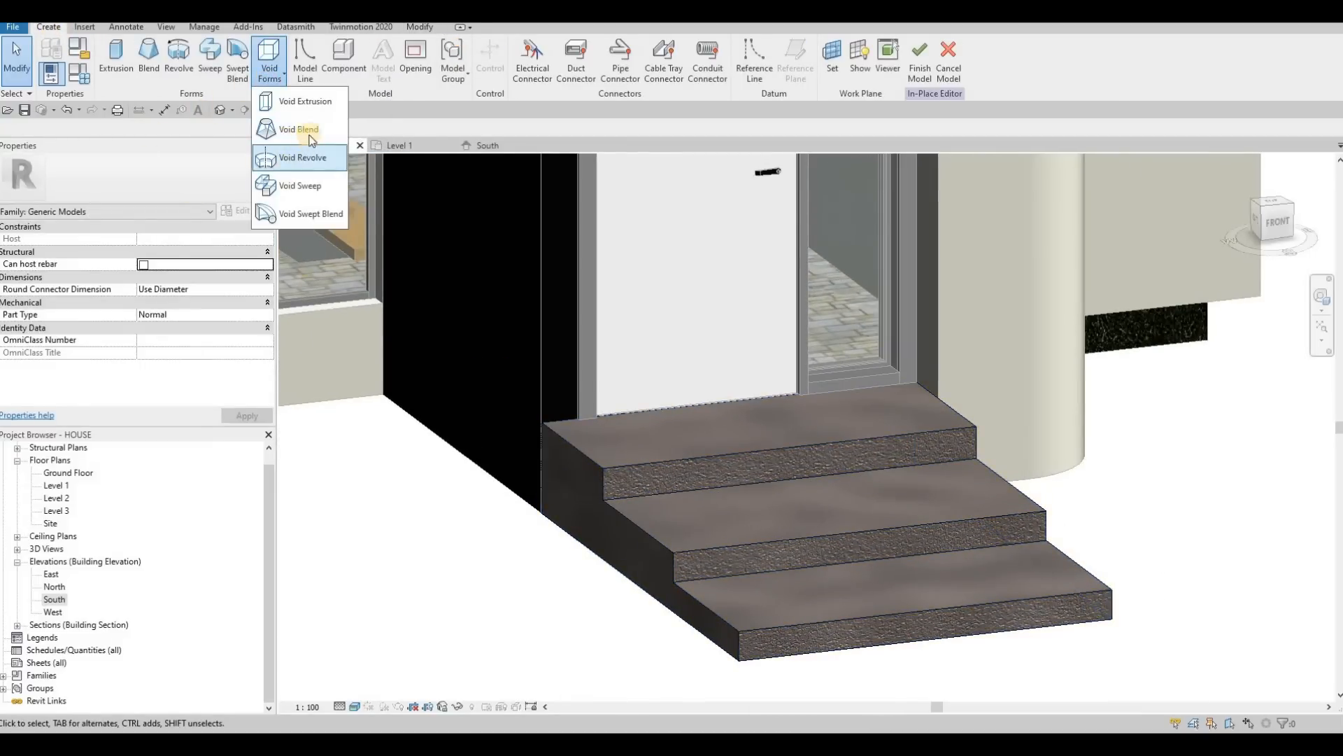
click(308, 184)
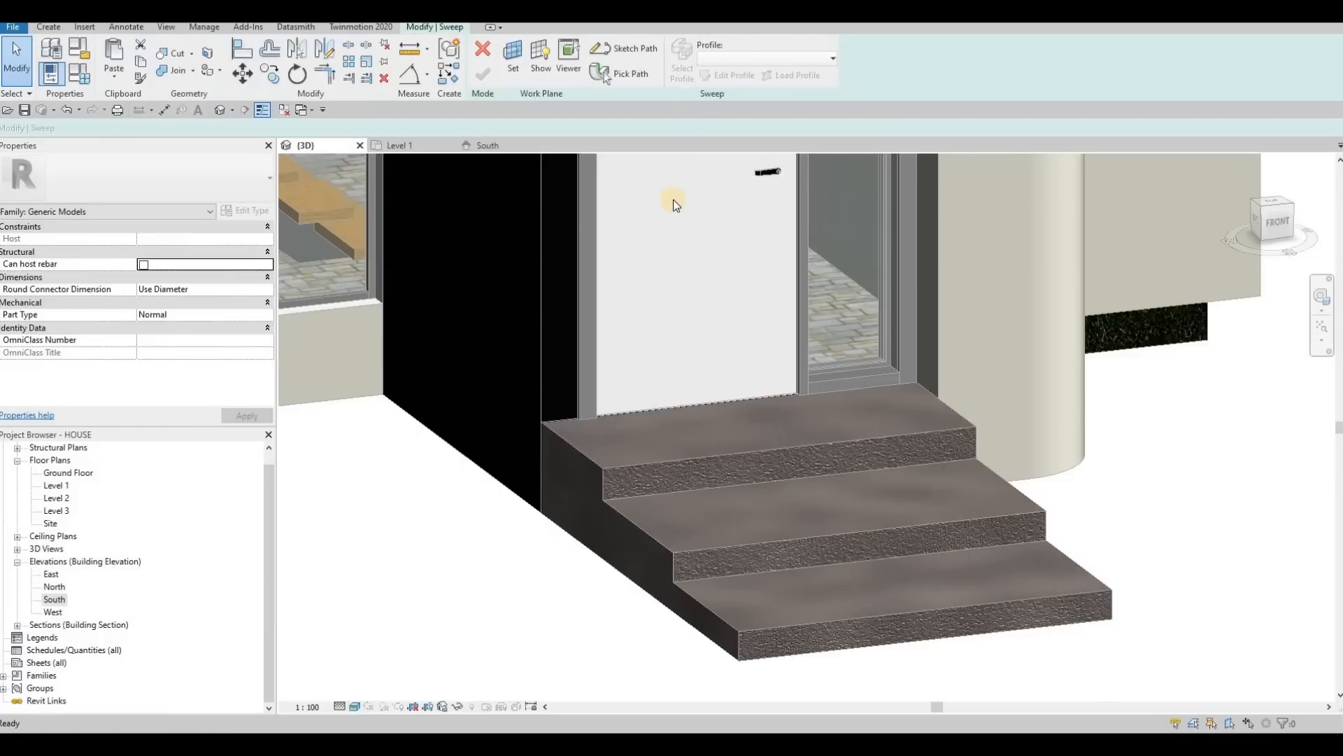
Step: Pick the top step's upper front edge and adjoining upper side edge by the black wall as the void sweep's path, and finish the path
click(640, 73)
scroll(757, 402, up, 5)
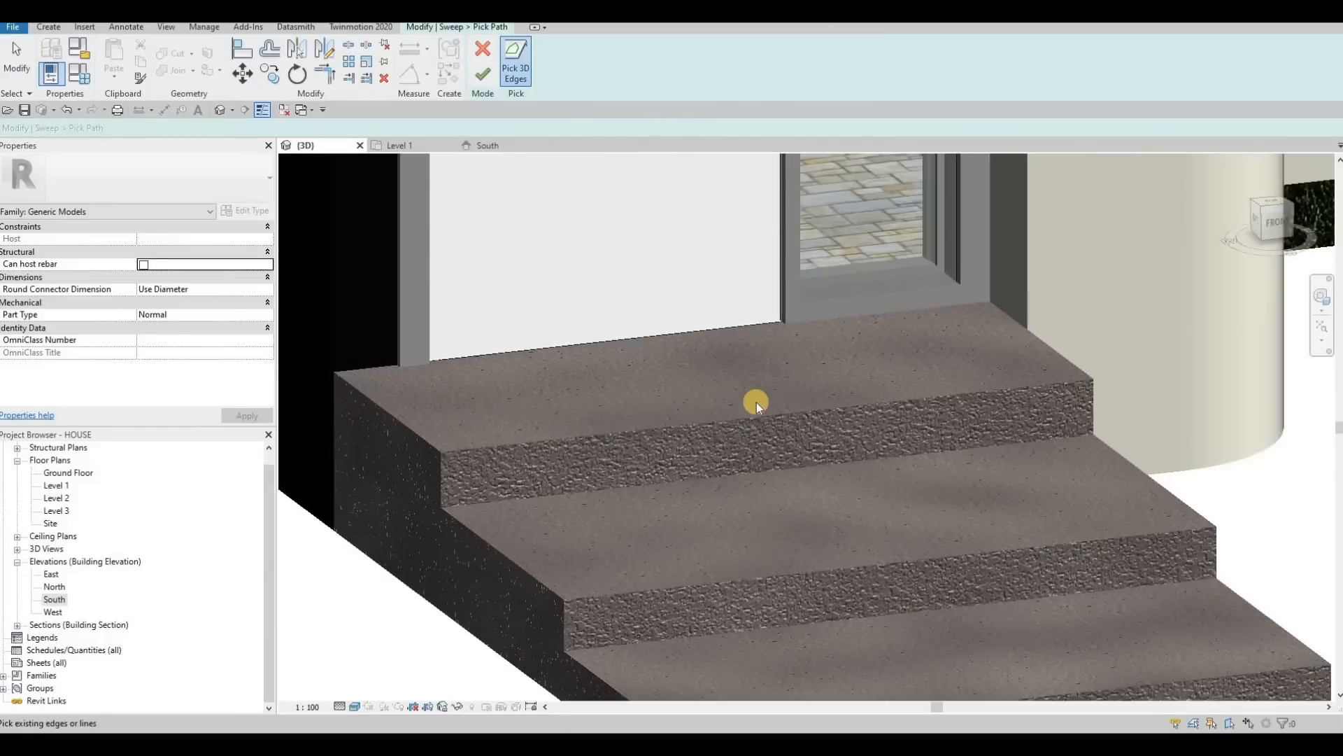
click(756, 403)
shift+middle_drag(752, 449, 840, 444)
scroll(733, 405, up, 3)
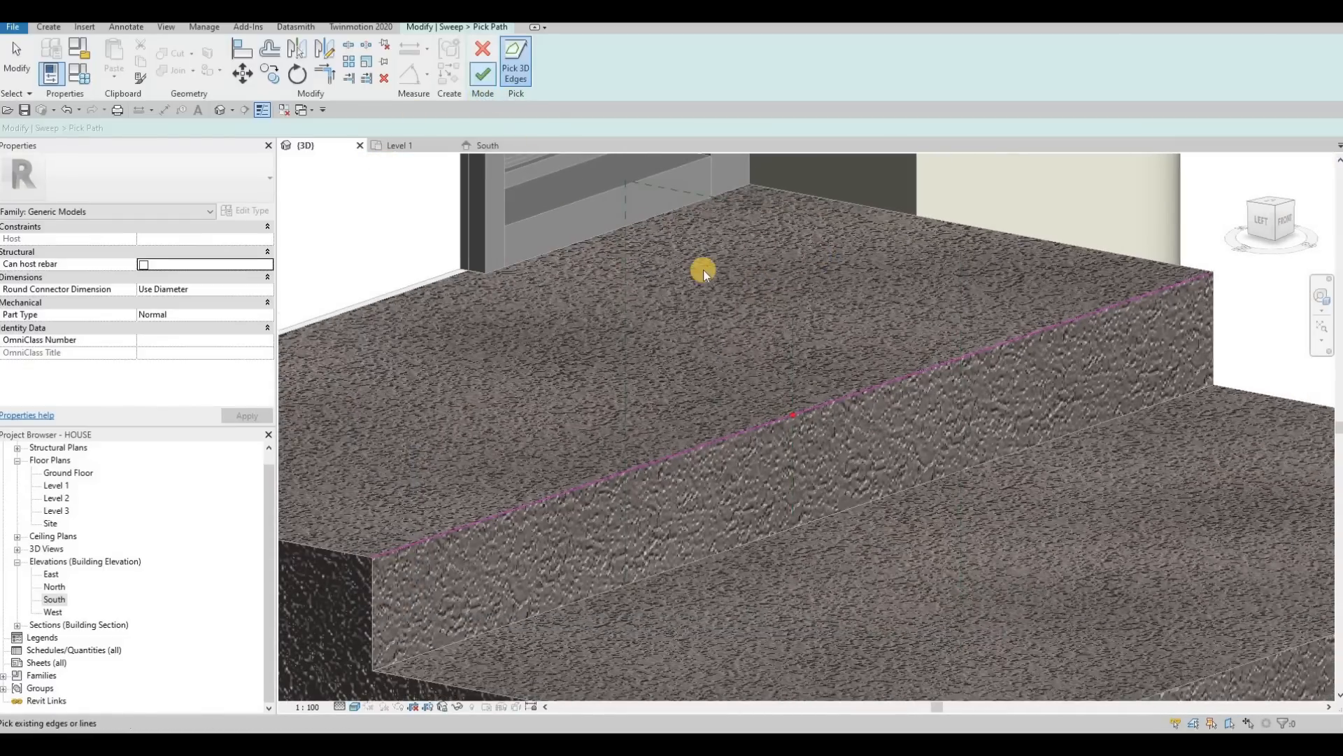
middle_drag(585, 311, 648, 281)
scroll(647, 286, down, 2)
scroll(805, 331, down, 1)
scroll(792, 330, up, 3)
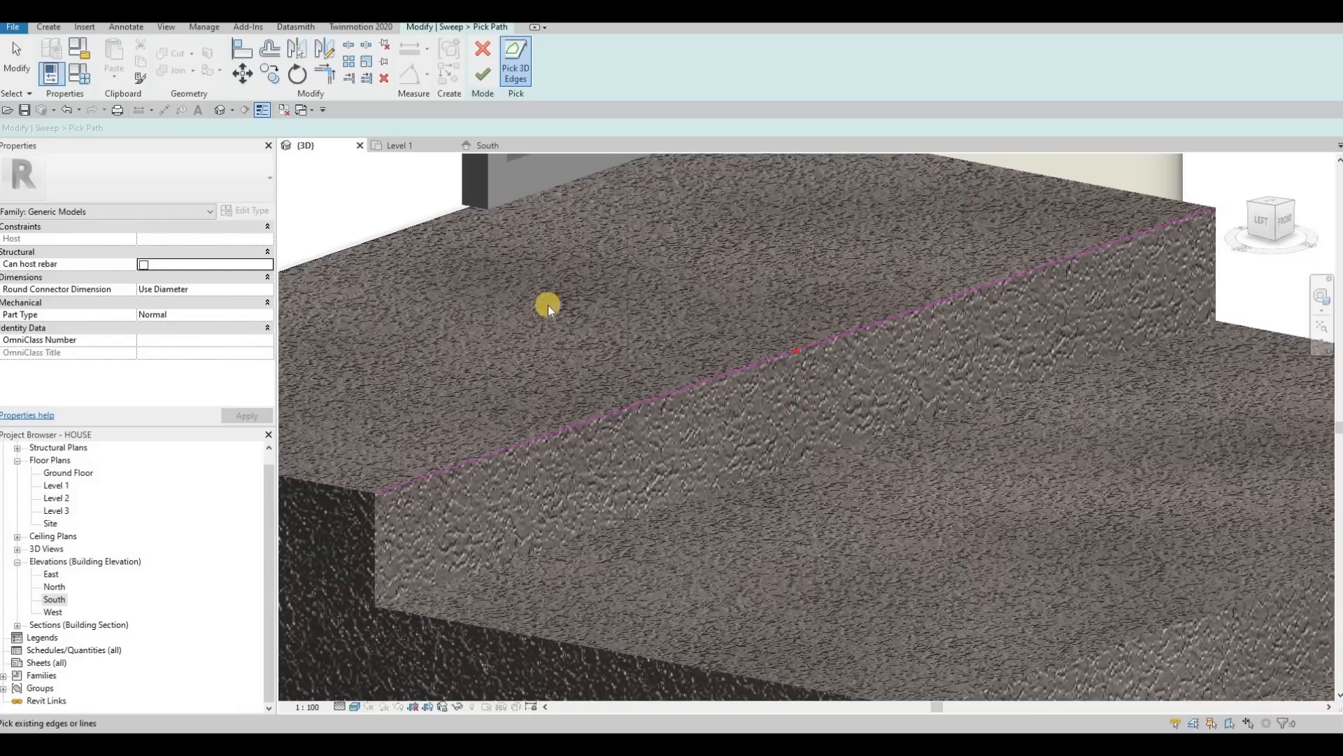
middle_drag(297, 484, 510, 354)
scroll(510, 354, down, 2)
click(511, 354)
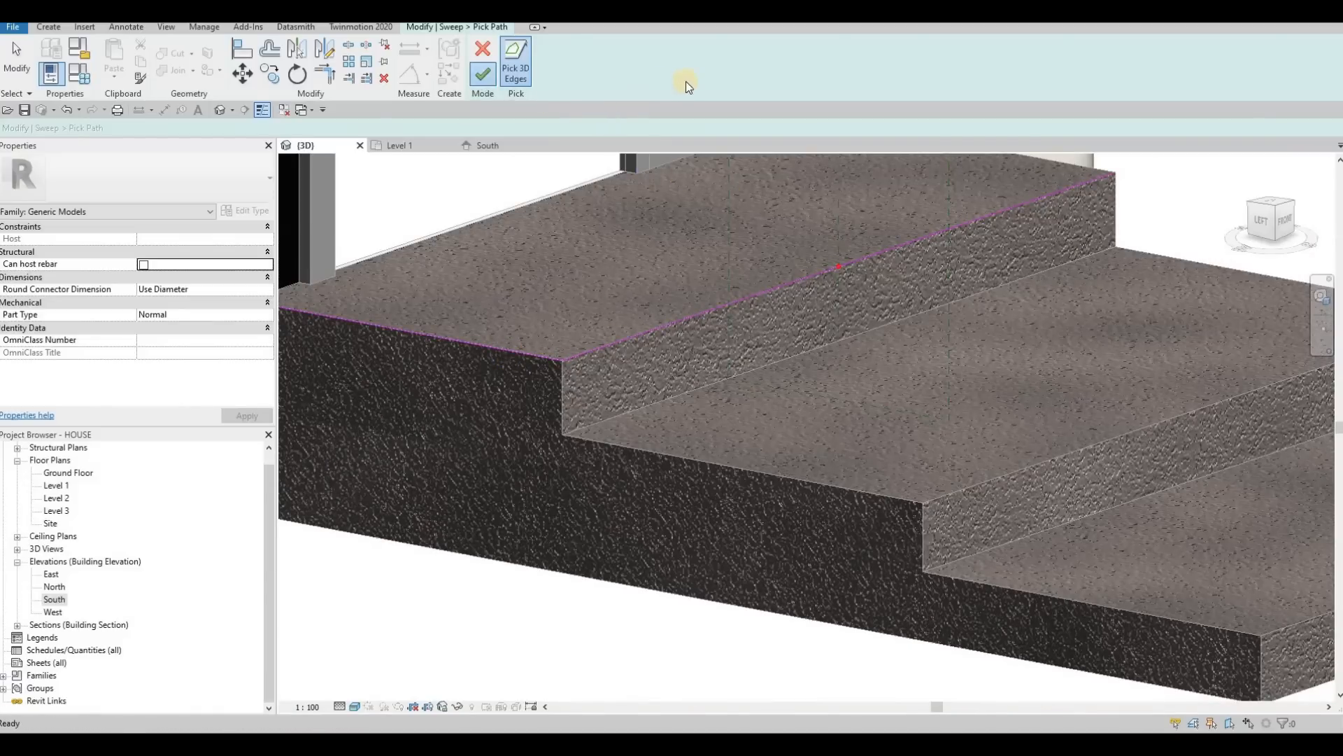
click(483, 73)
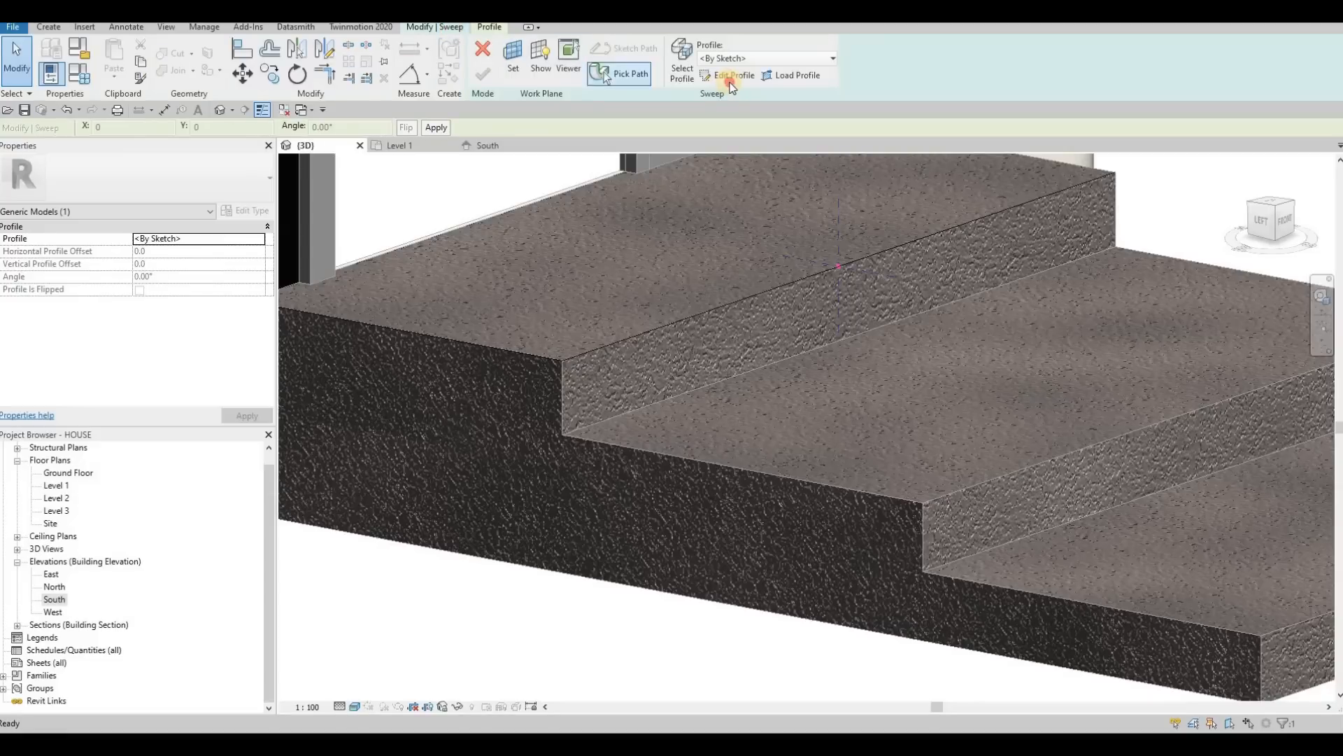
Step: Sketch the void sweep's profile on the top step: a vertical guide line down from the edge and a 5 mm square at its end
click(730, 82)
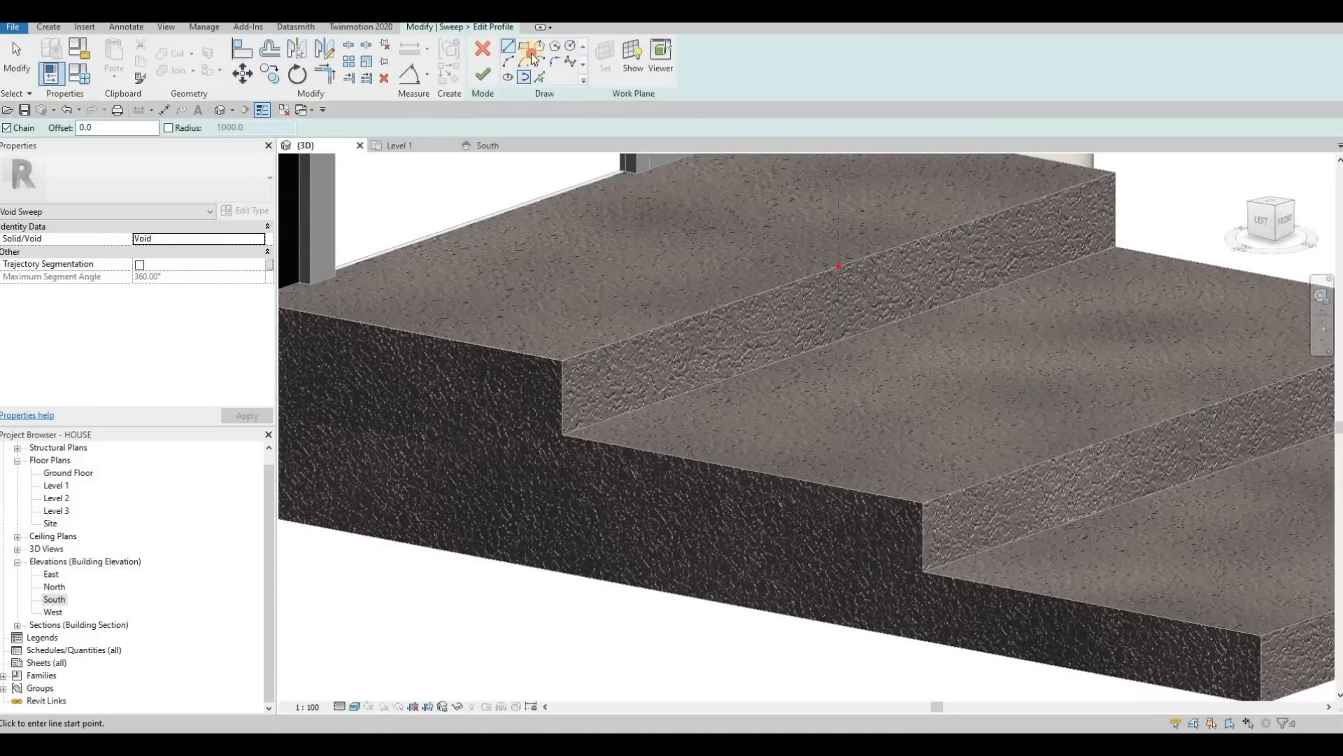
scroll(840, 277, up, 5)
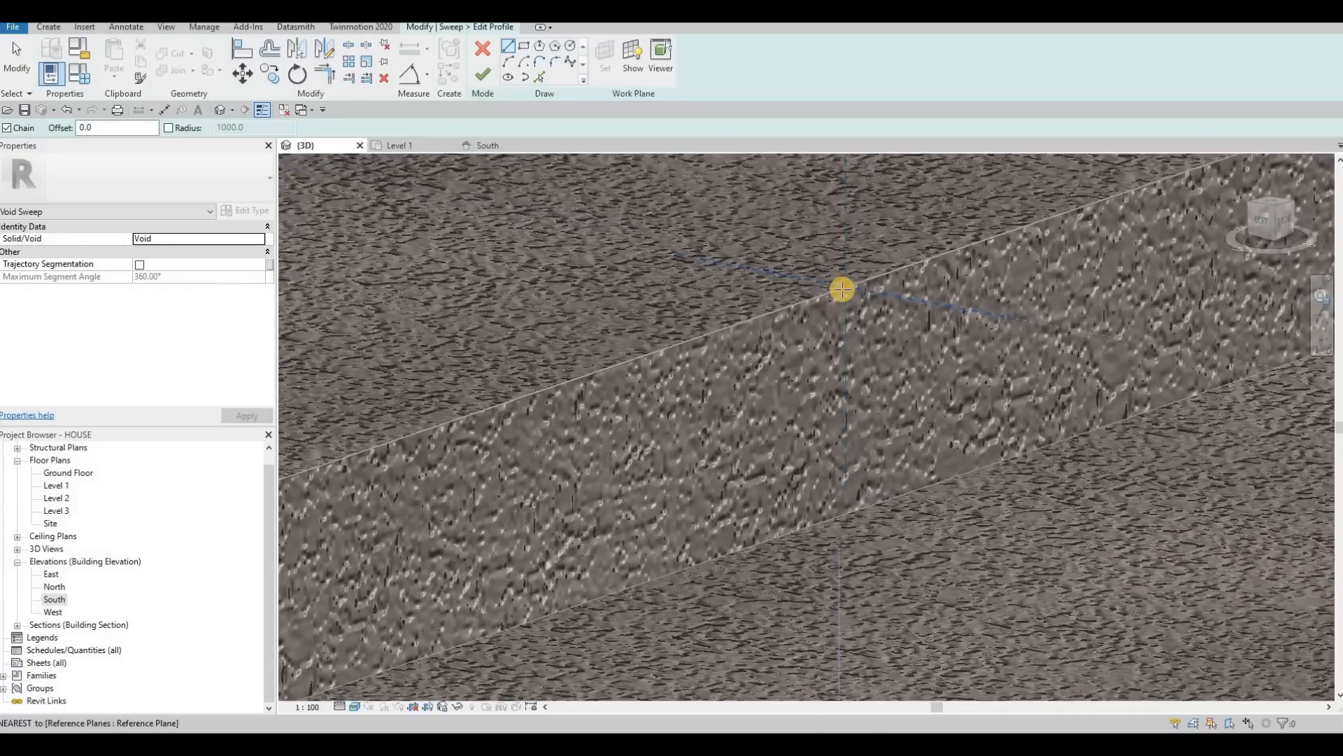
click(844, 288)
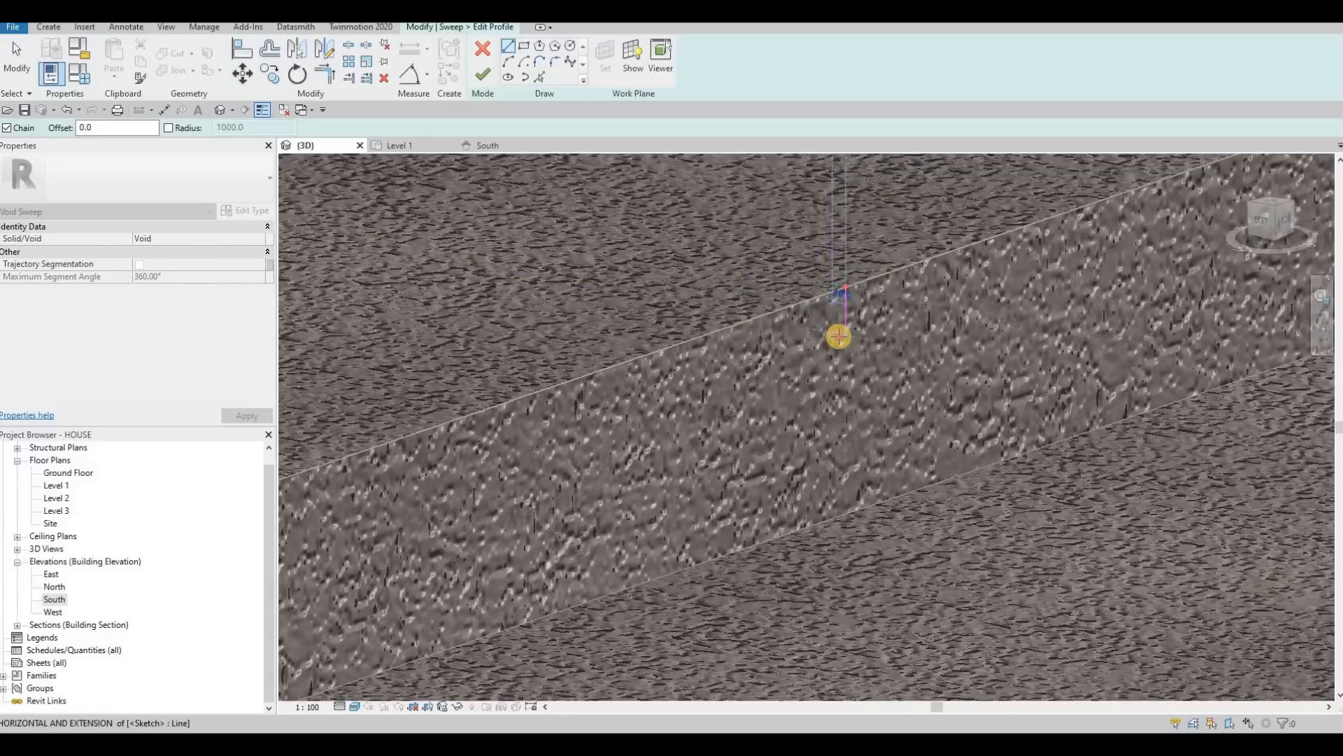
click(839, 348)
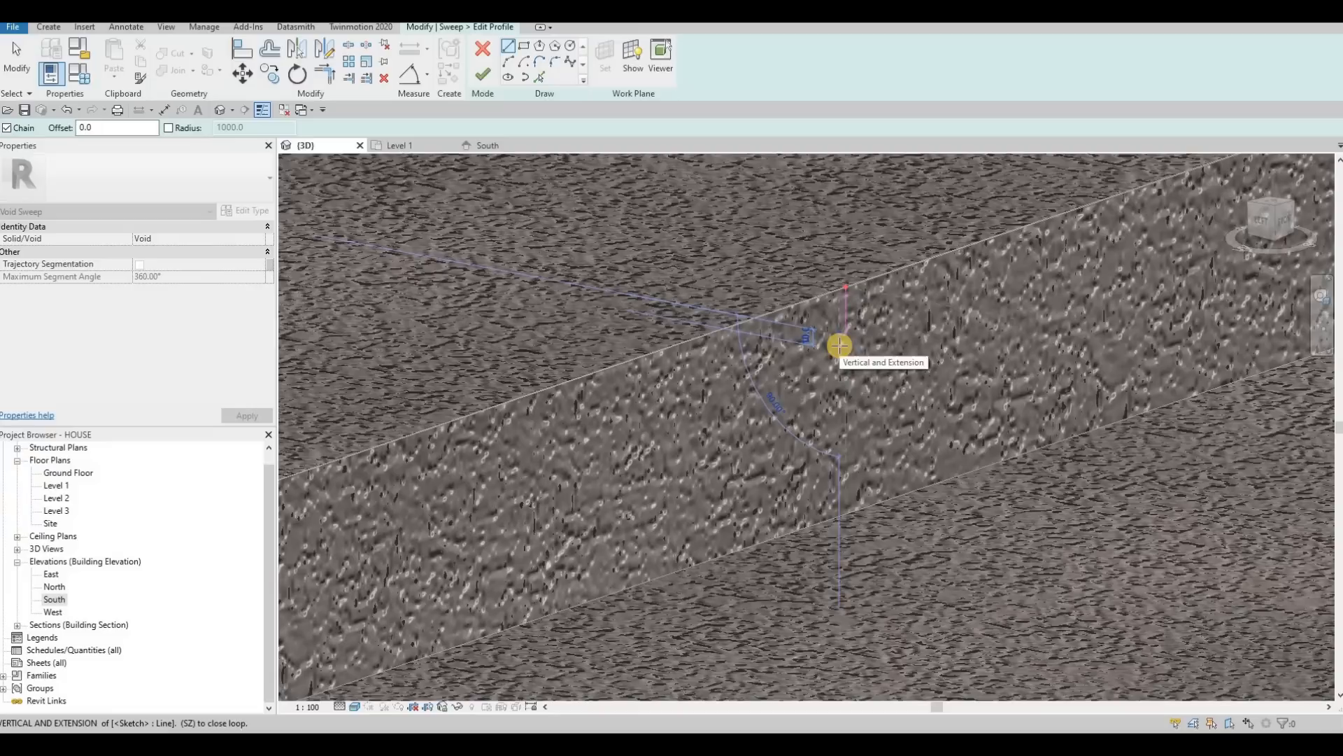
click(841, 346)
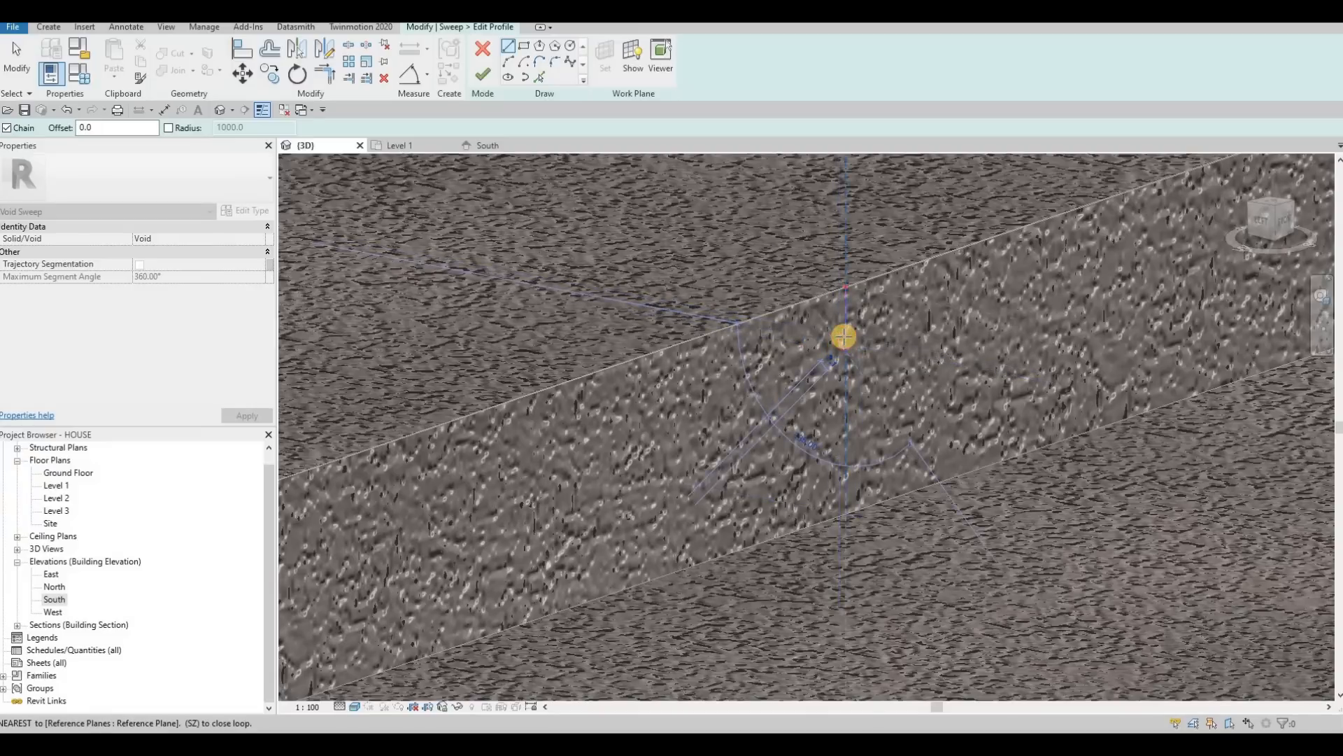
key(Escape)
key(Escape)
key(Escape)
scroll(850, 363, up, 4)
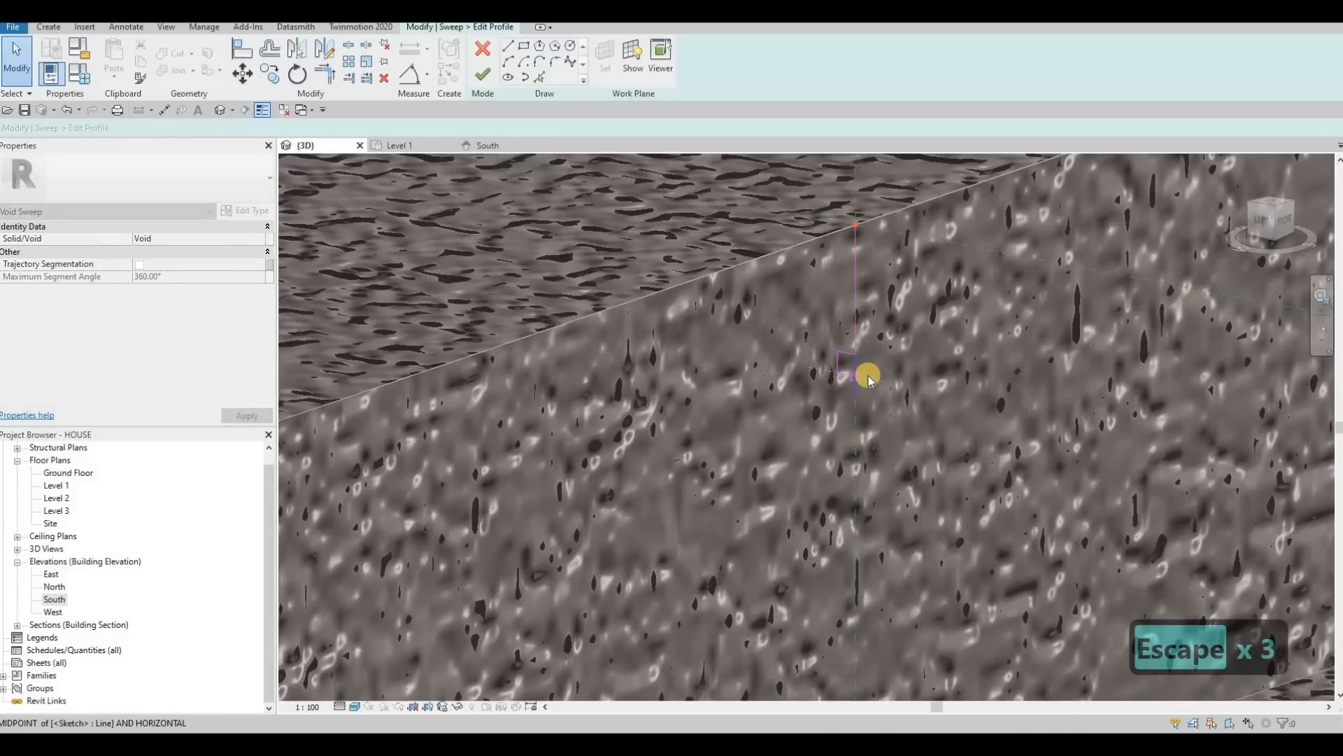
key(Escape)
key(t)
key(r)
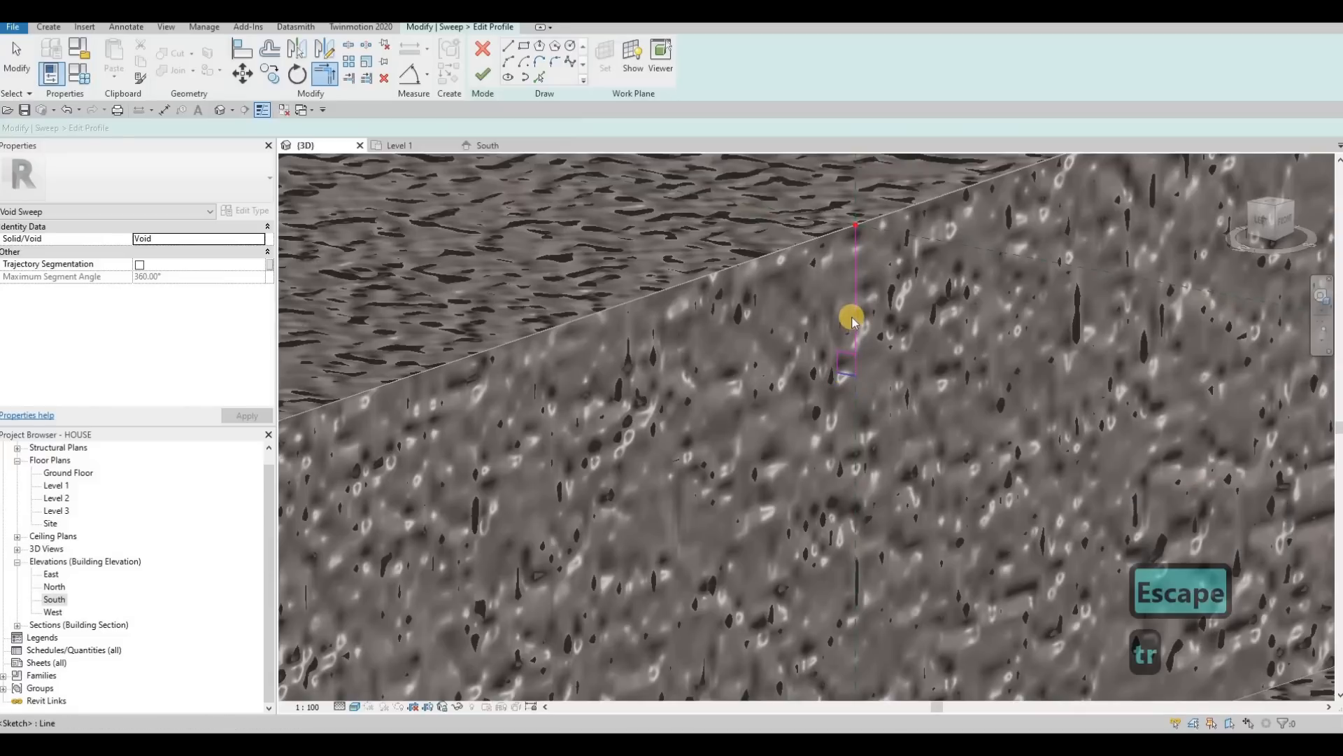
key(Escape)
key(Escape)
Step: Delete the vertical guide line from the profile sketch and copy the small square's four lines to the clipboard
key(Delete)
scroll(857, 329, down, 3)
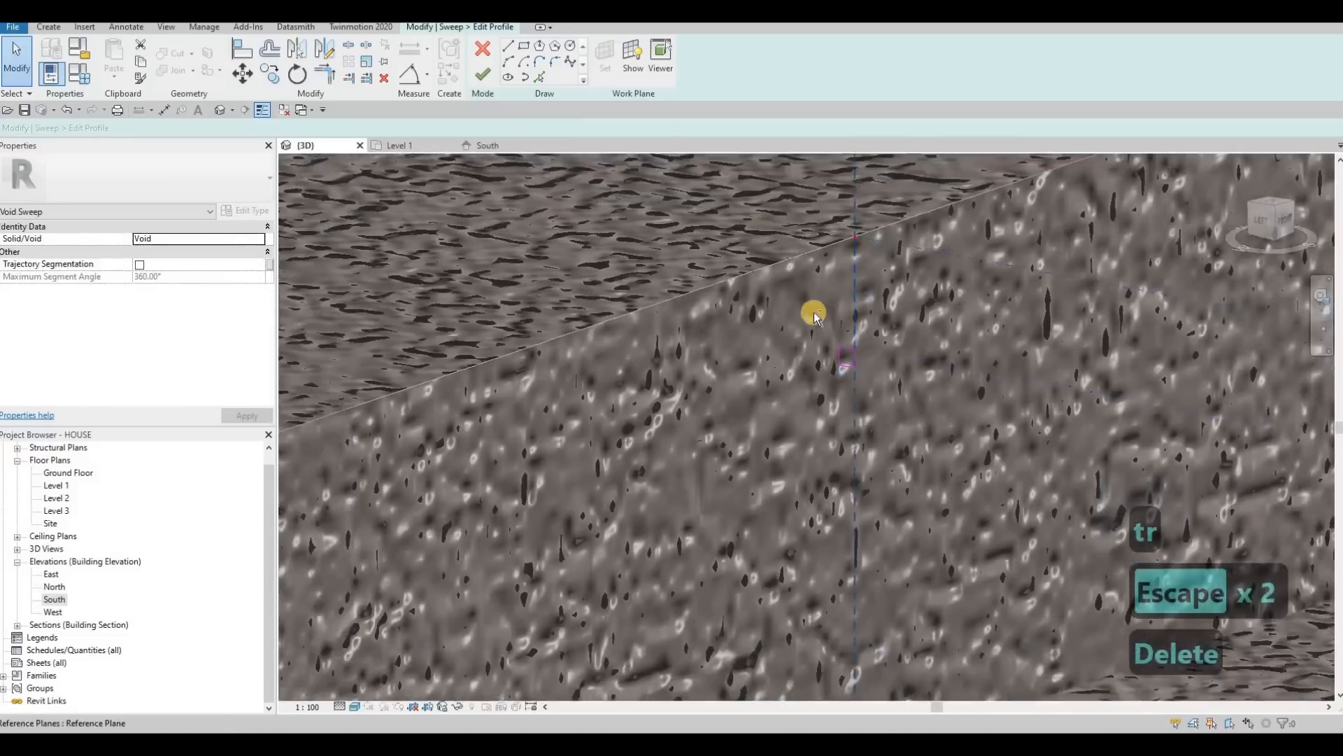
drag(832, 319, 872, 369)
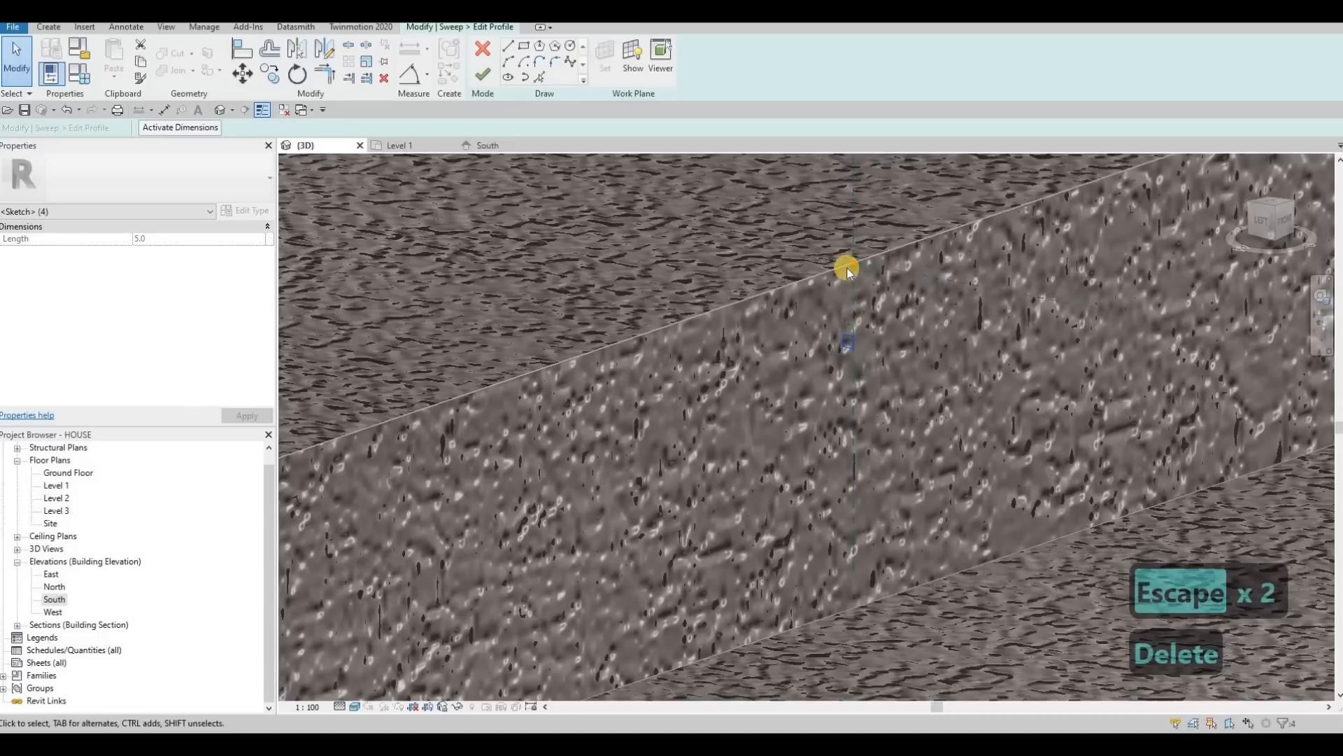
key(ctrl+c)
scroll(848, 268, down, 2)
key(Escape)
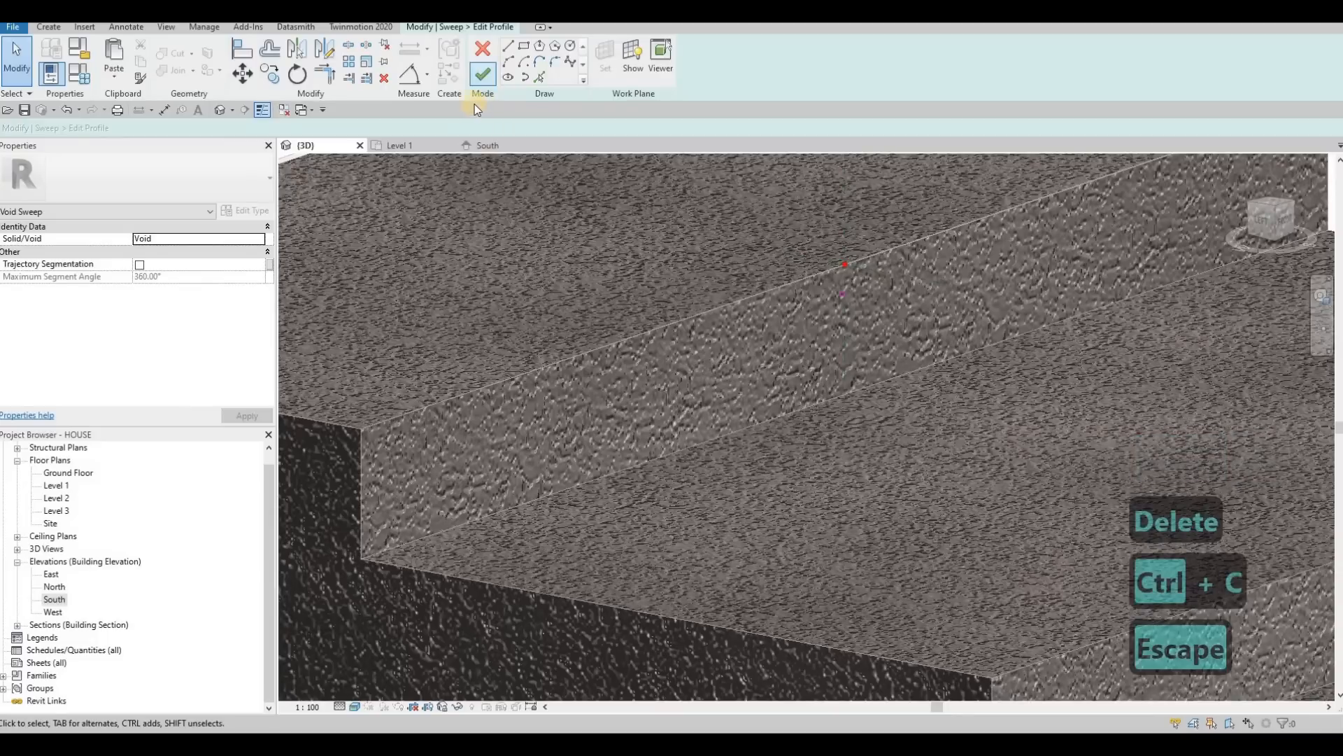
Step: Finish the profile and the void sweep, and cut it out of the entrance steps' top step
click(482, 74)
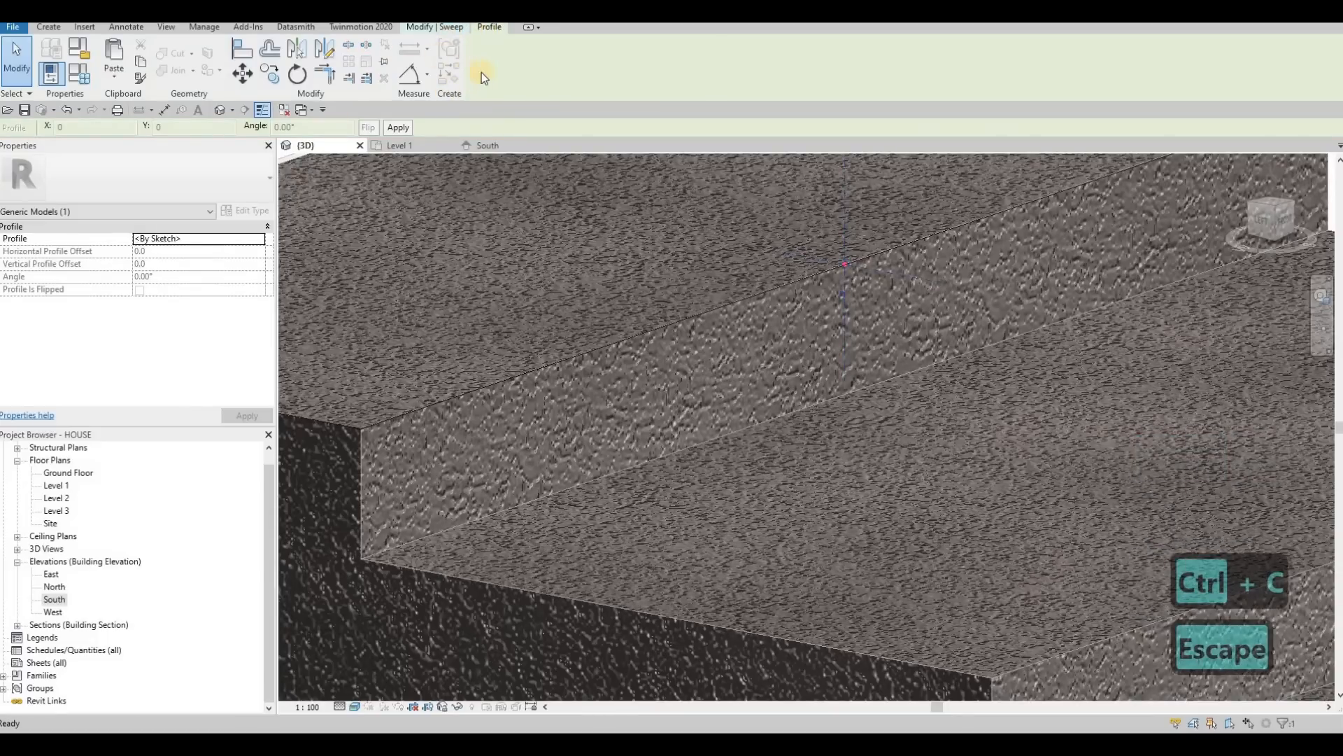
click(481, 73)
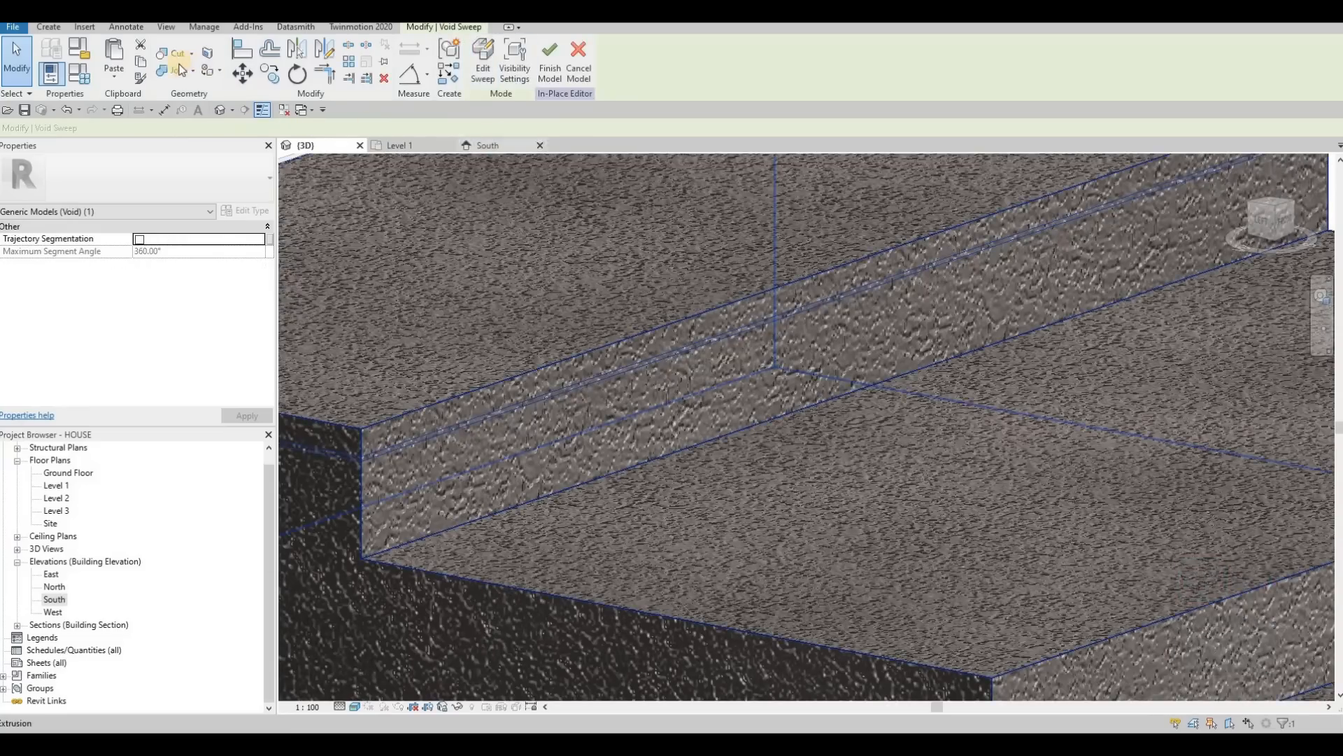
click(732, 260)
scroll(743, 278, down, 3)
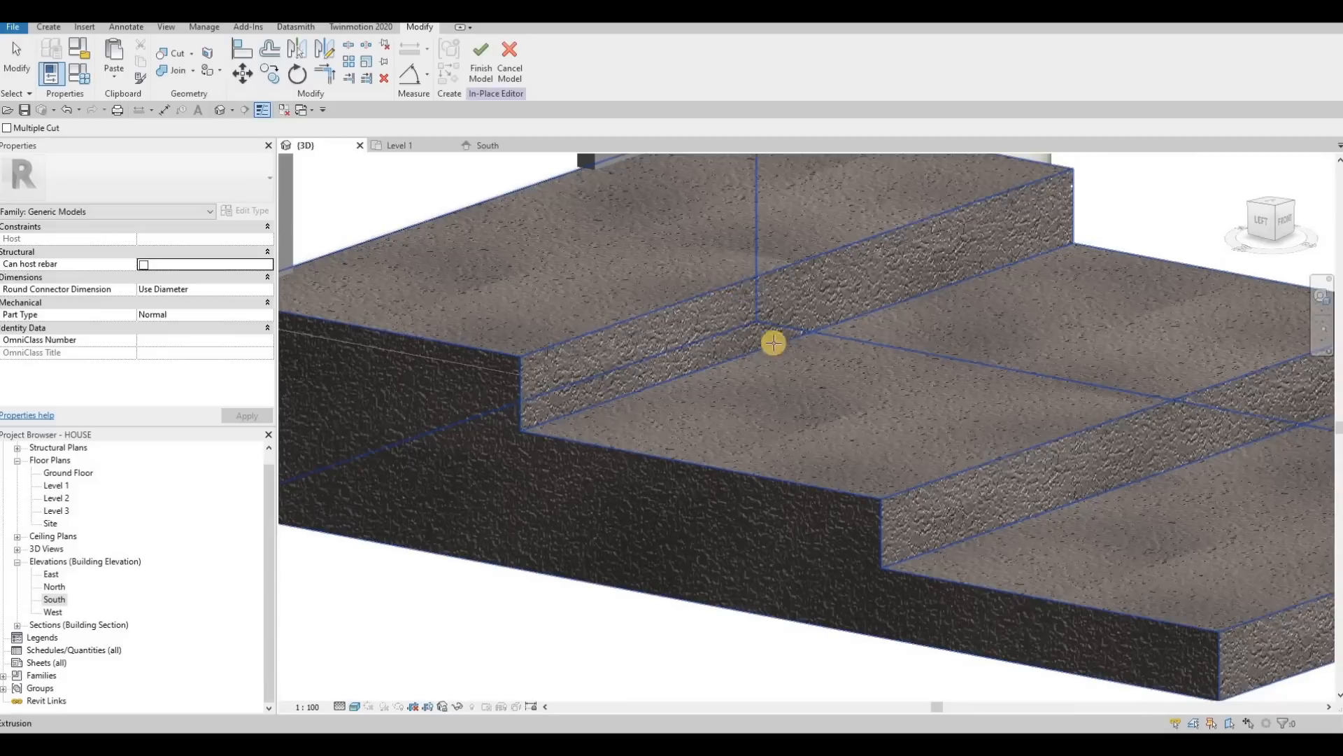
middle_drag(755, 365, 744, 365)
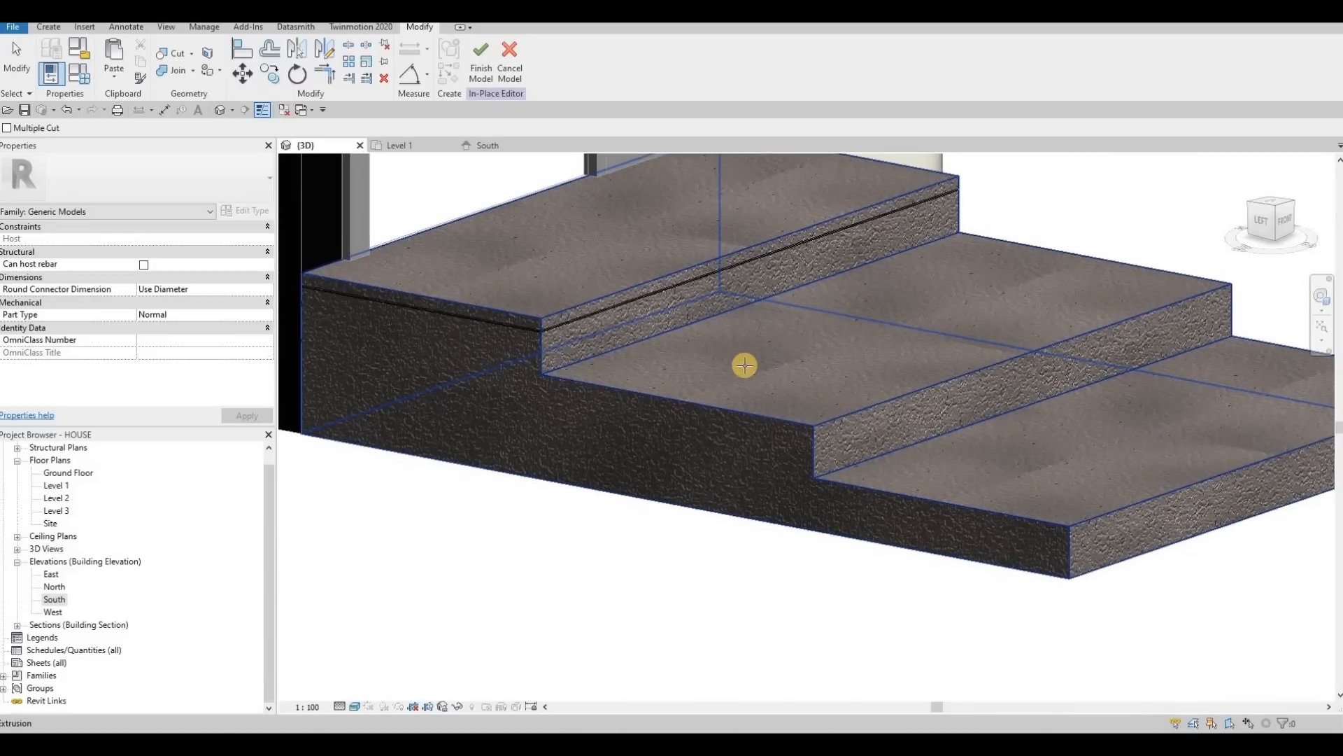
click(168, 53)
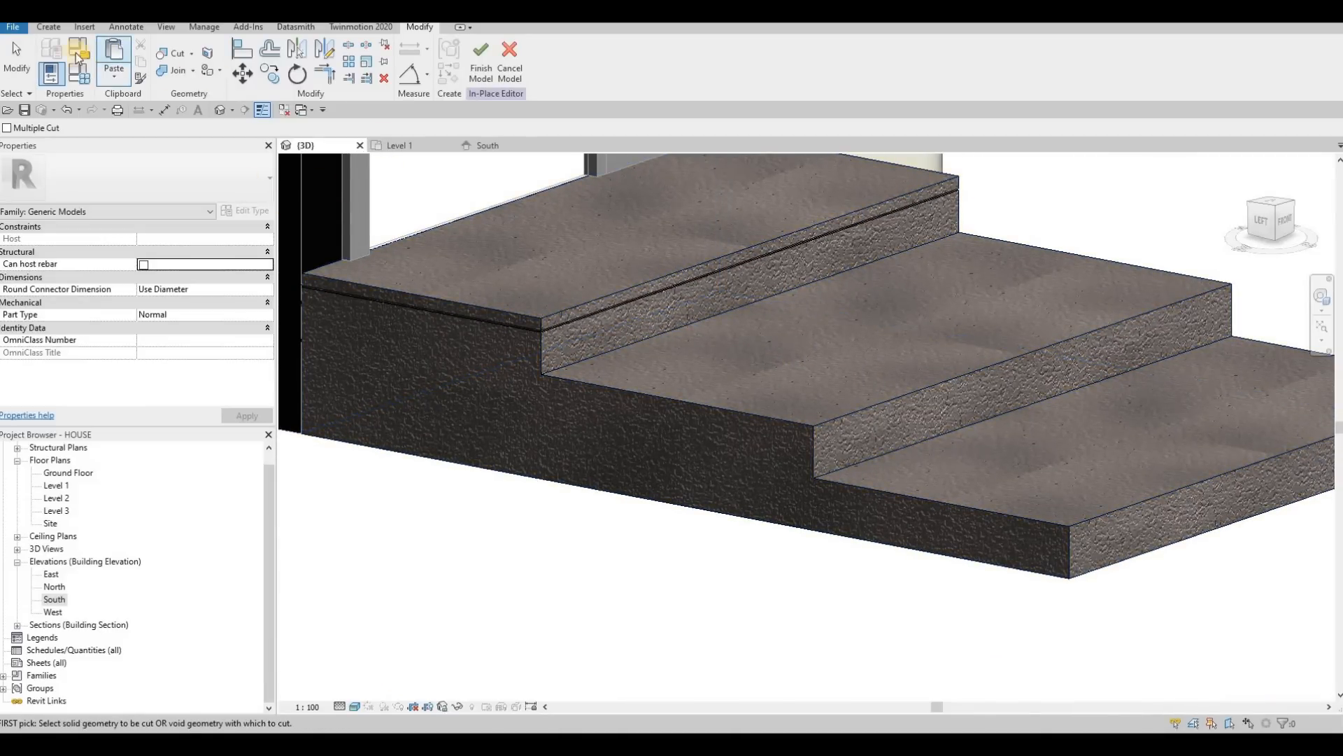
Step: Start another void sweep with the middle step's upper front edge and adjoining upper side edge as its path, and finish the path
click(48, 26)
click(272, 66)
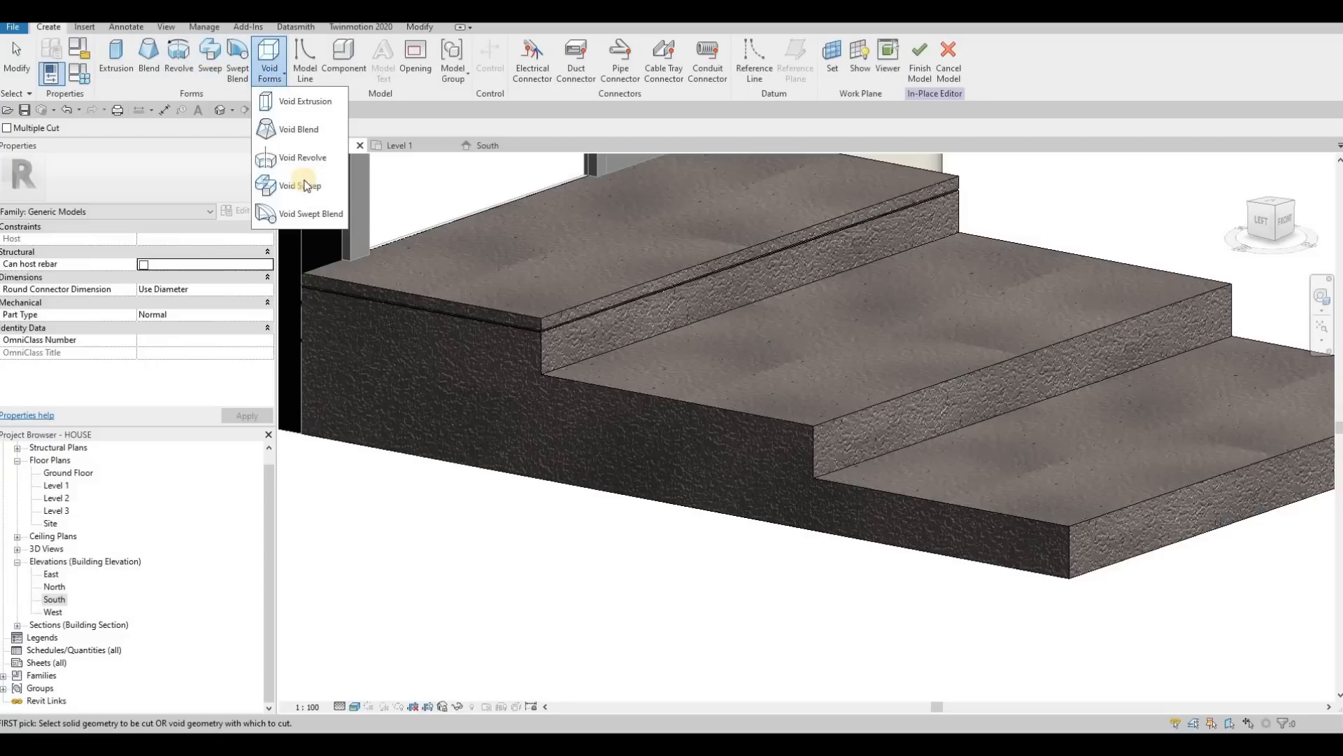
click(302, 186)
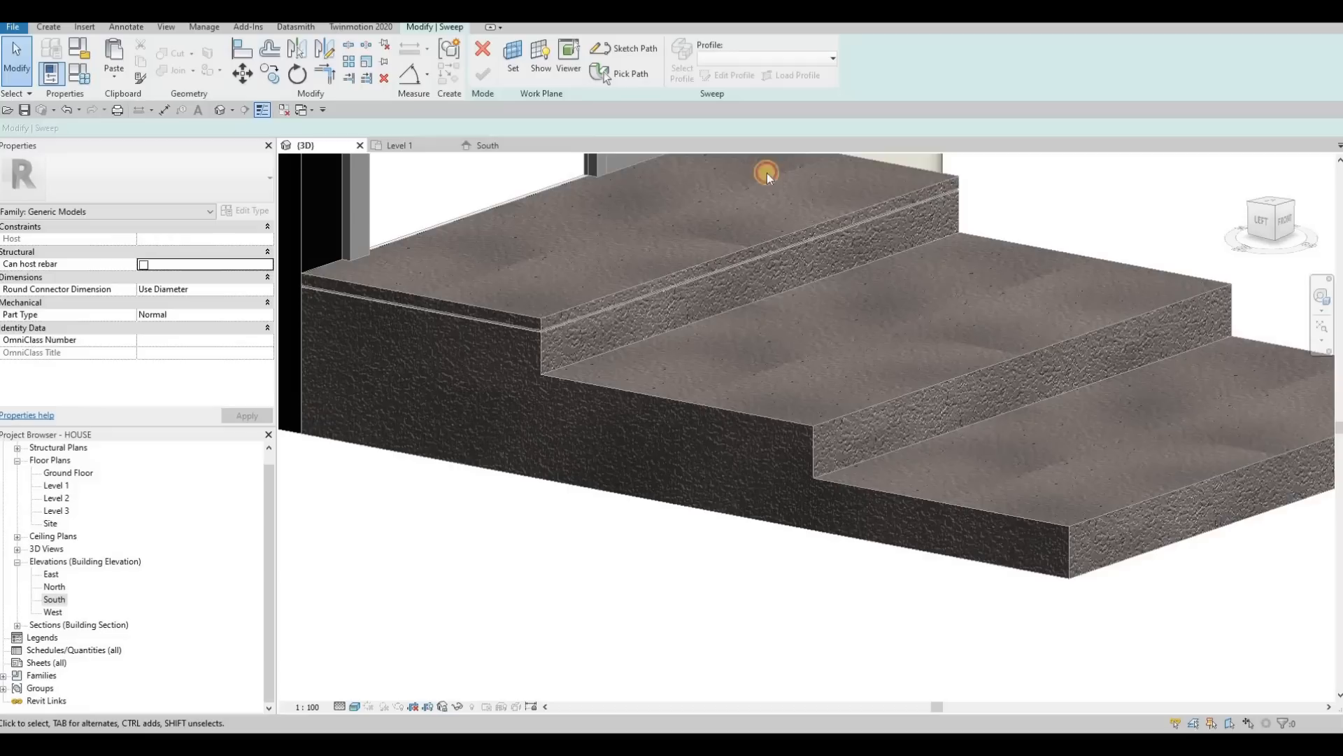
click(963, 380)
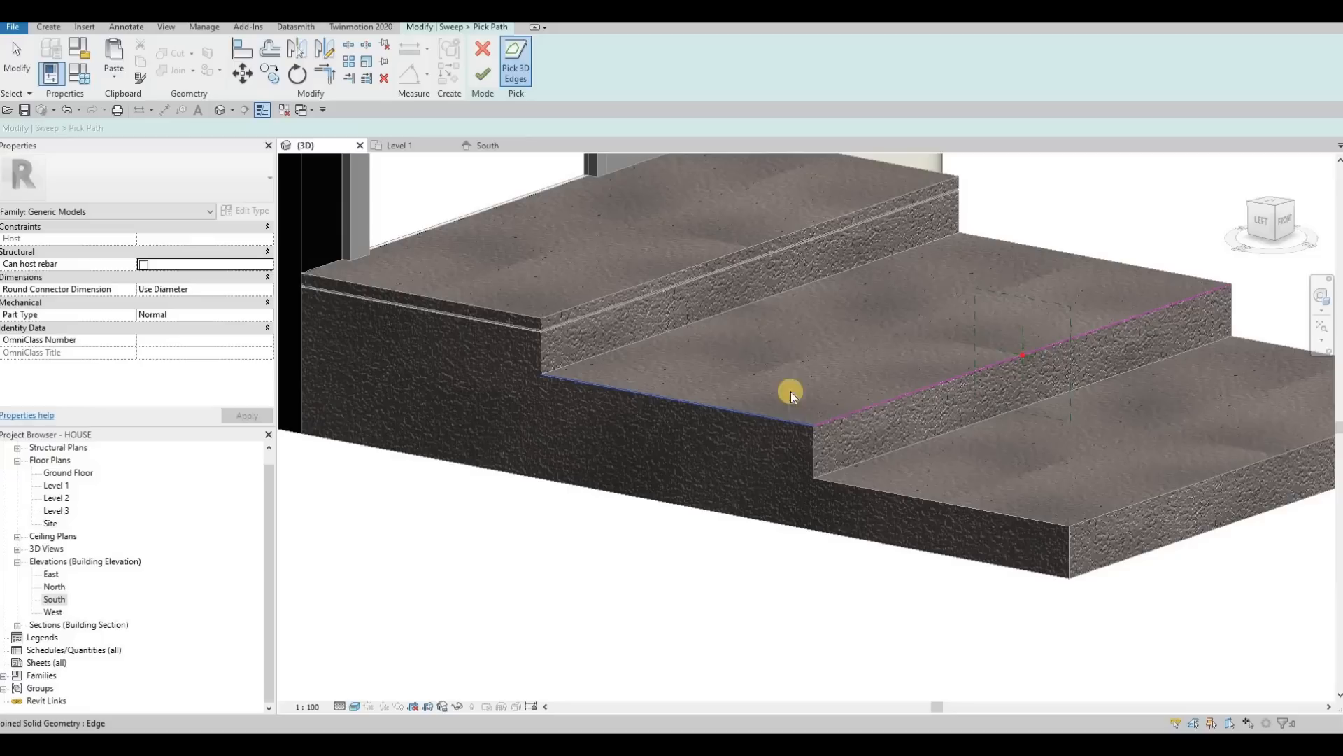
click(481, 73)
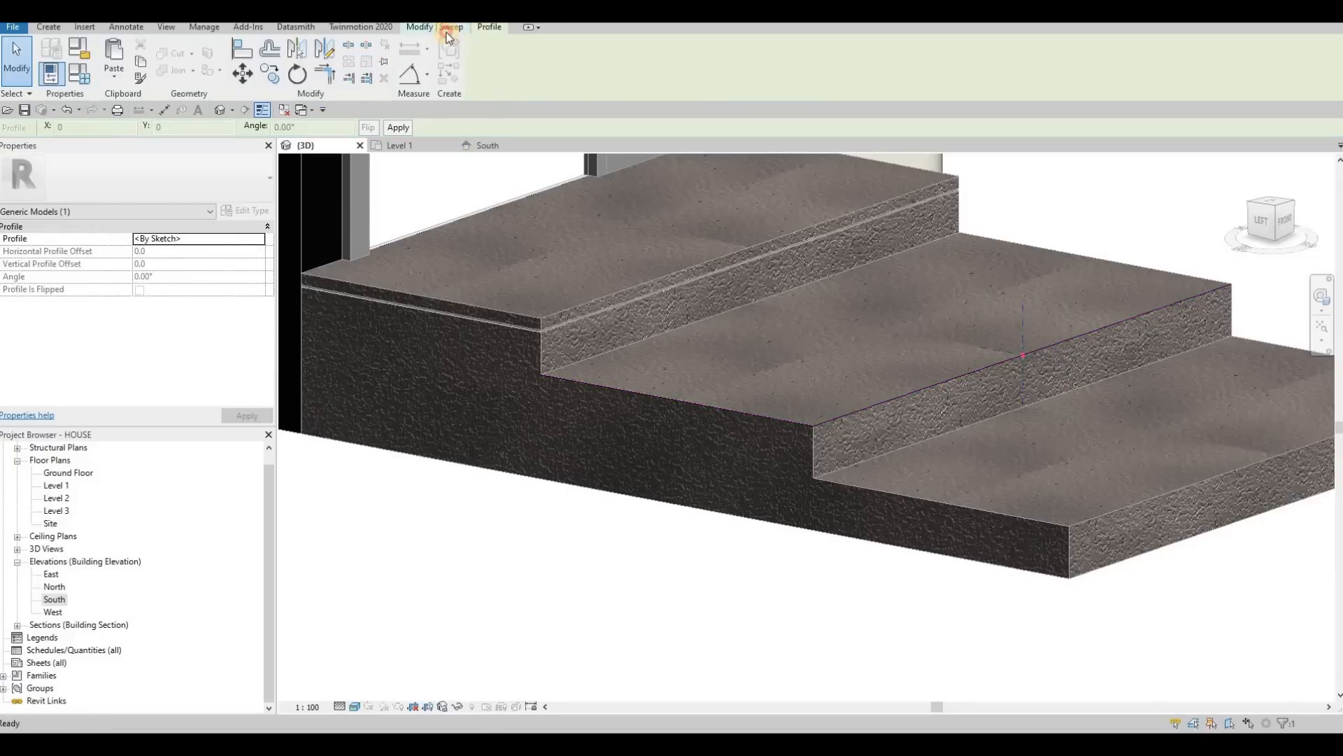
Step: Open the sweep's profile sketch and draw a short vertical guide line down from the middle step's front edge
click(729, 79)
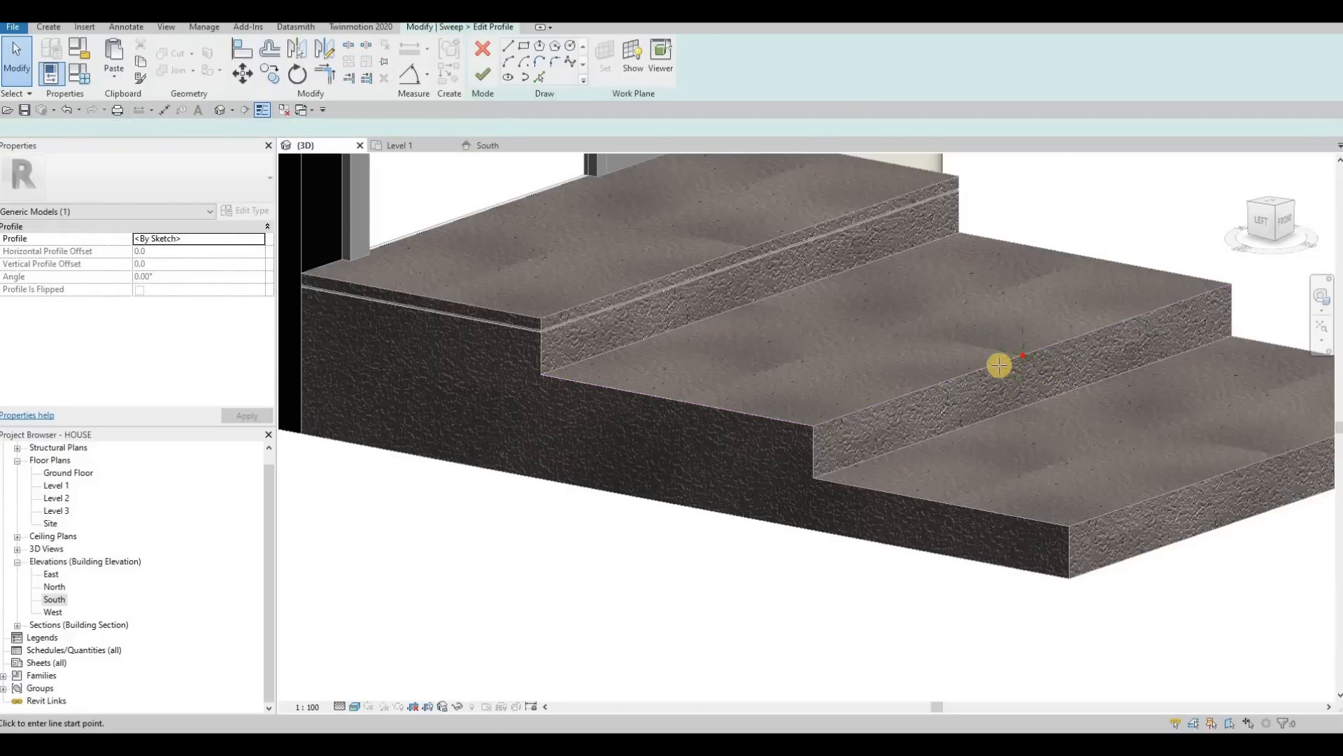
scroll(999, 365, up, 5)
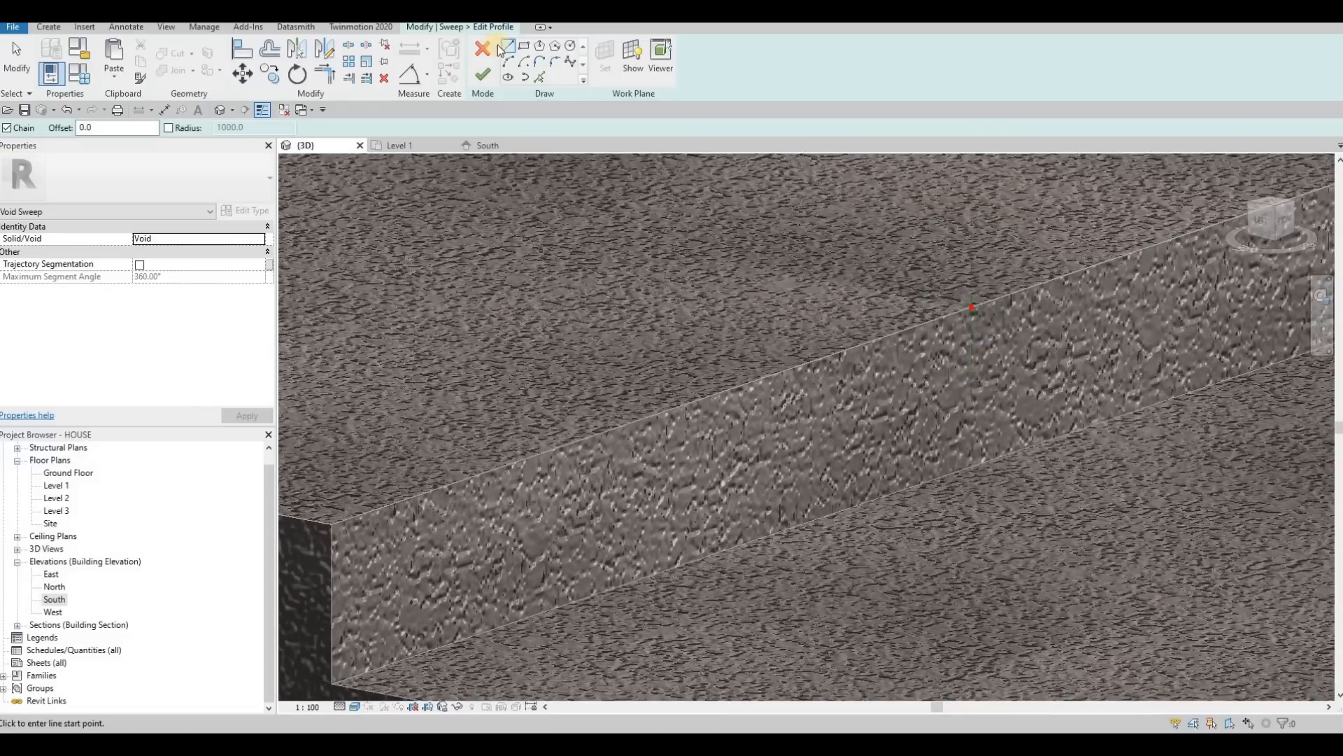
click(969, 304)
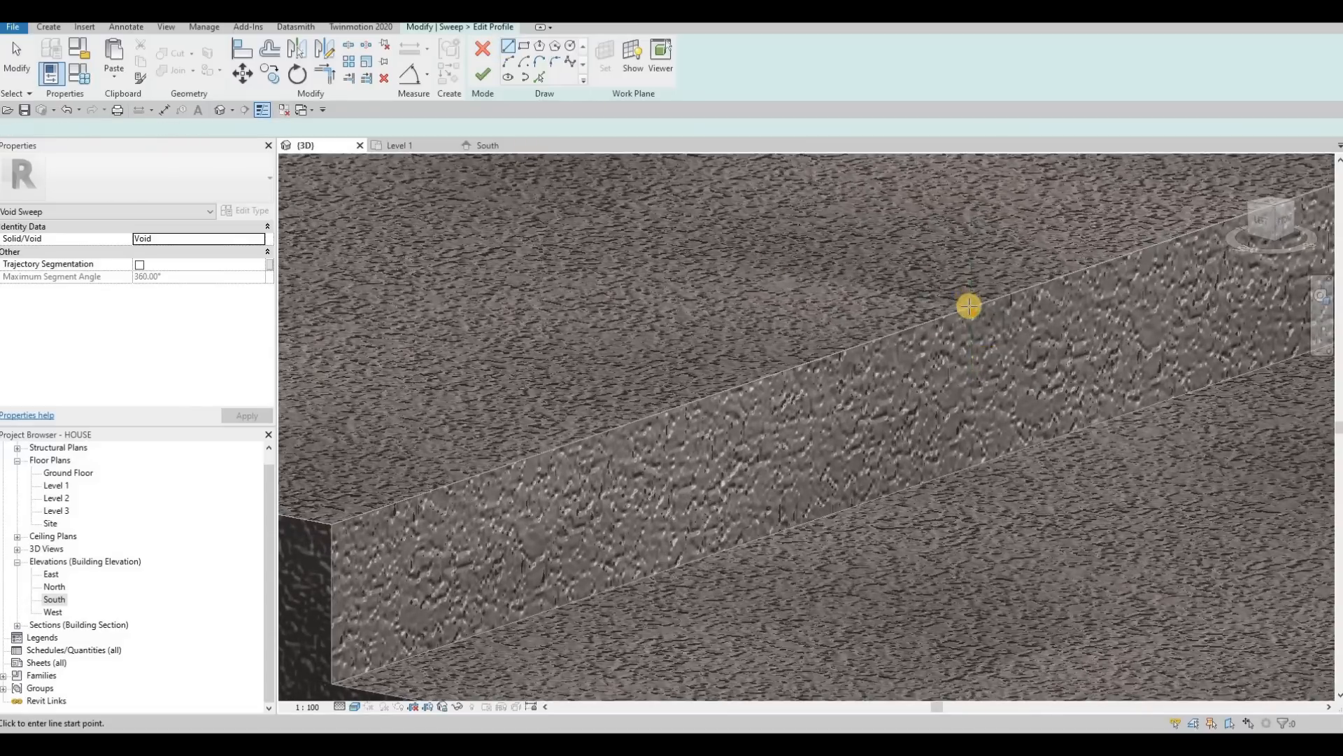
click(971, 346)
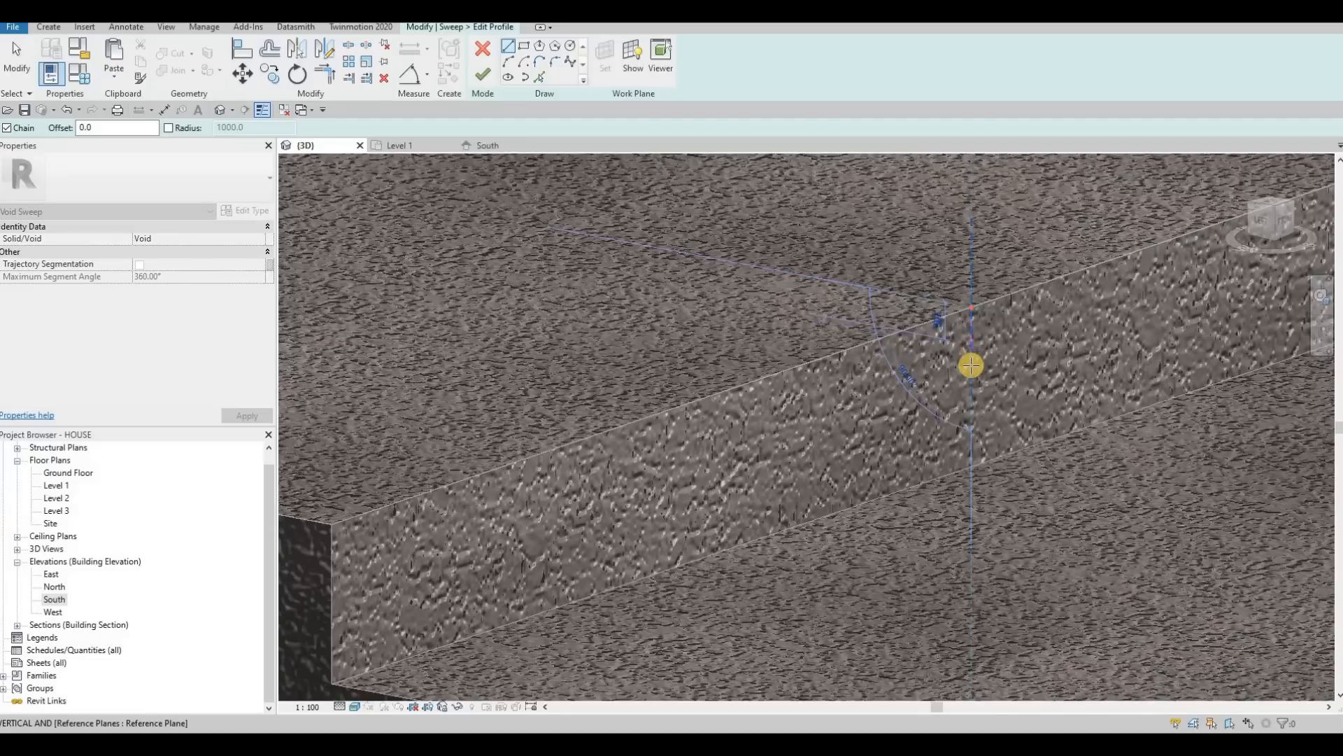
click(971, 364)
key(Escape)
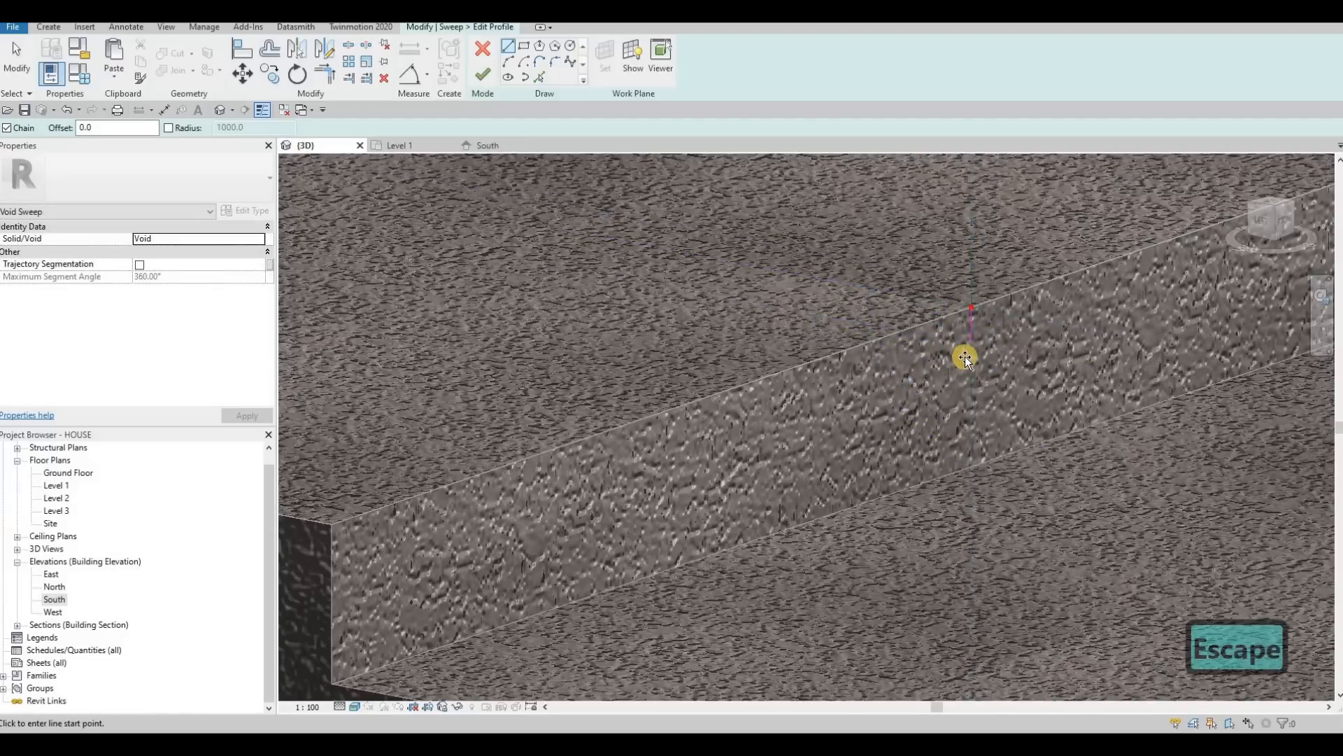
Step: Paste the copied square profile just below the guide line
key(ctrl+v)
scroll(968, 371, up, 2)
scroll(973, 357, up, 2)
click(971, 363)
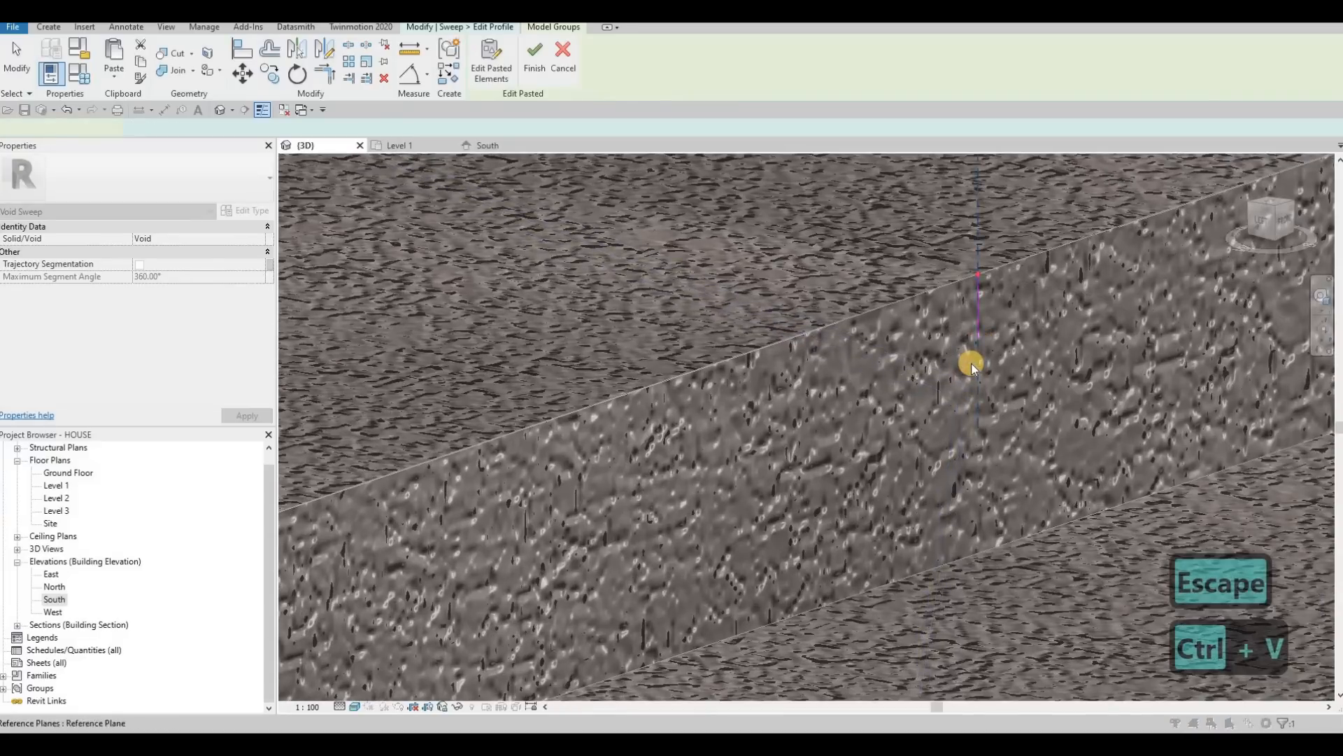
scroll(969, 378, up, 3)
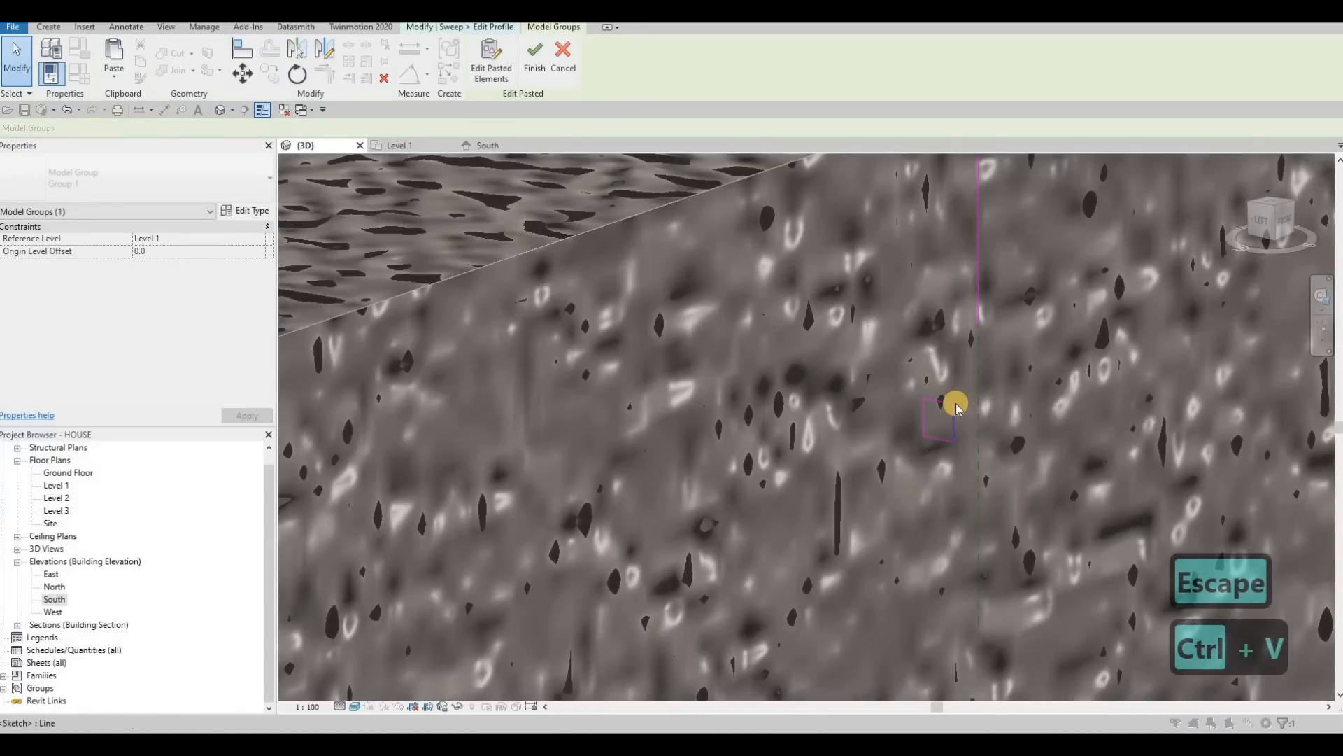
key(Tab)
key(m)
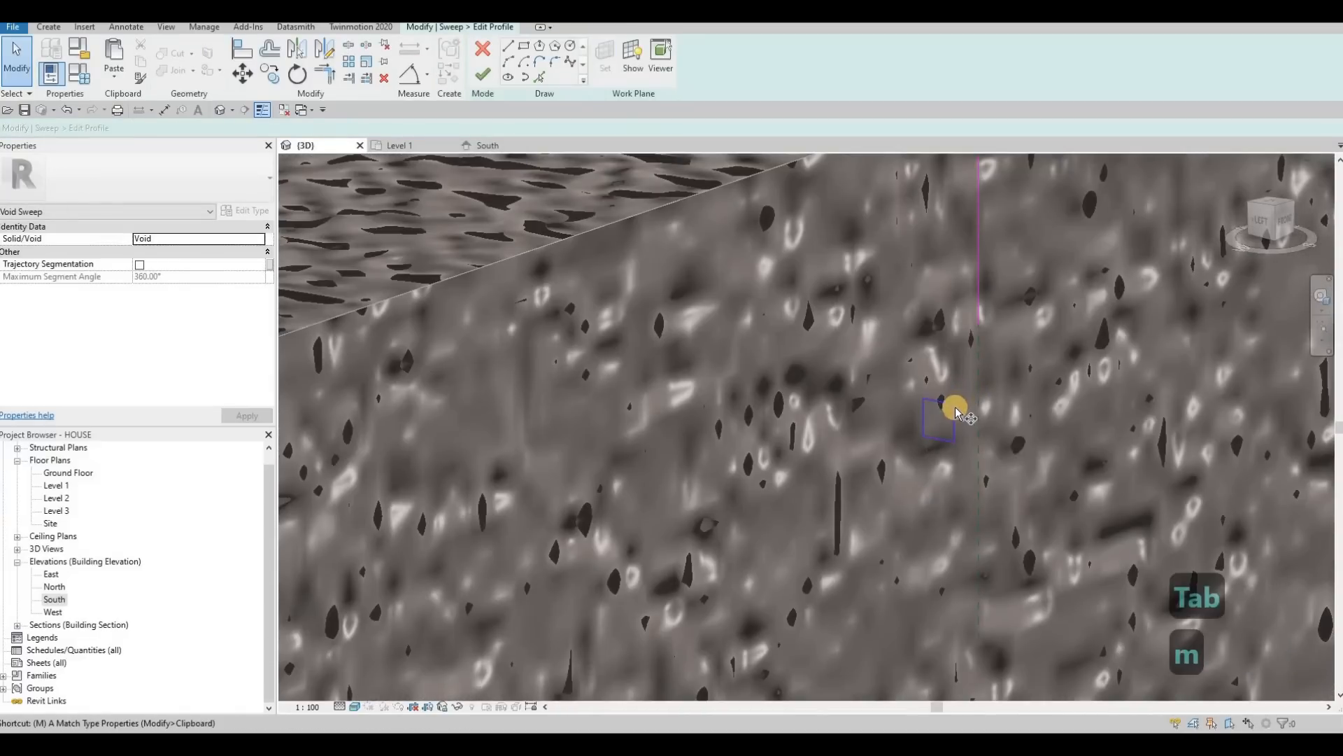
key(v)
key(Escape)
key(Escape)
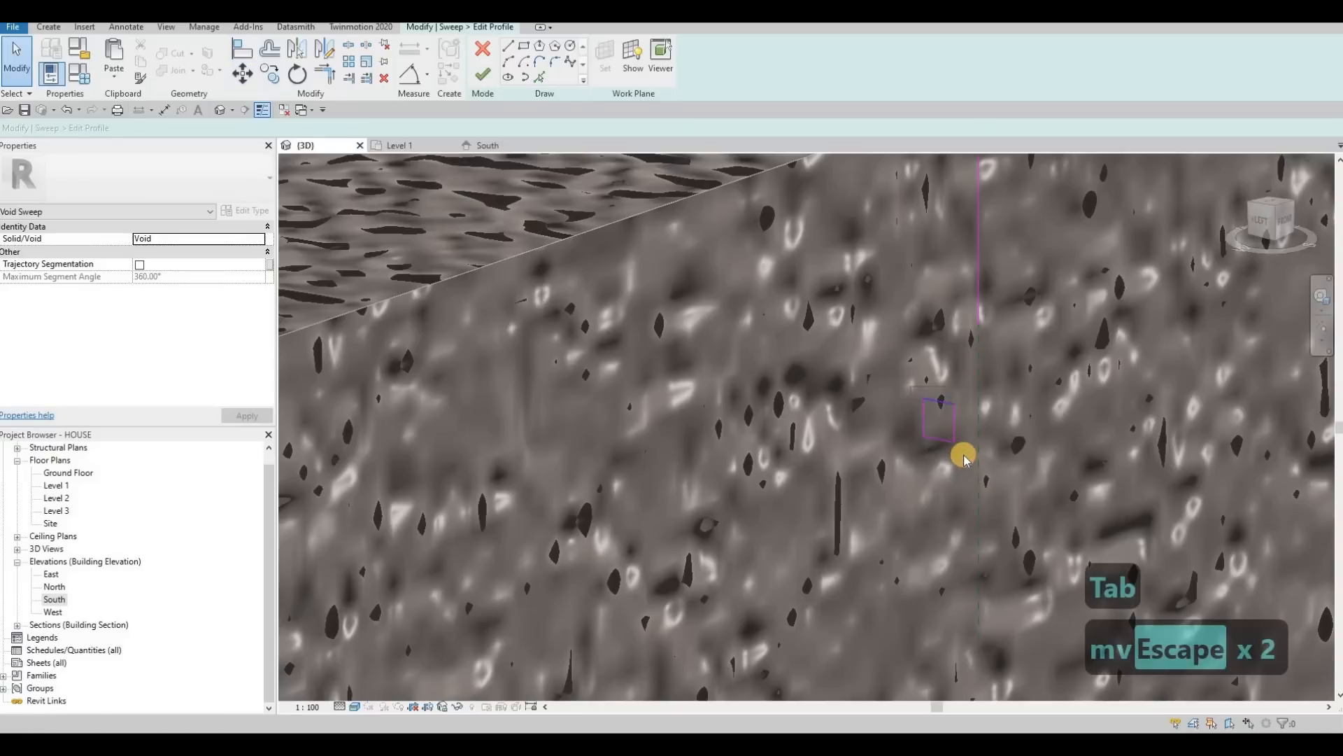
Step: Move the pasted square so its upper corner meets the guide line's lower end, and delete the guide line
click(954, 442)
key(m)
key(v)
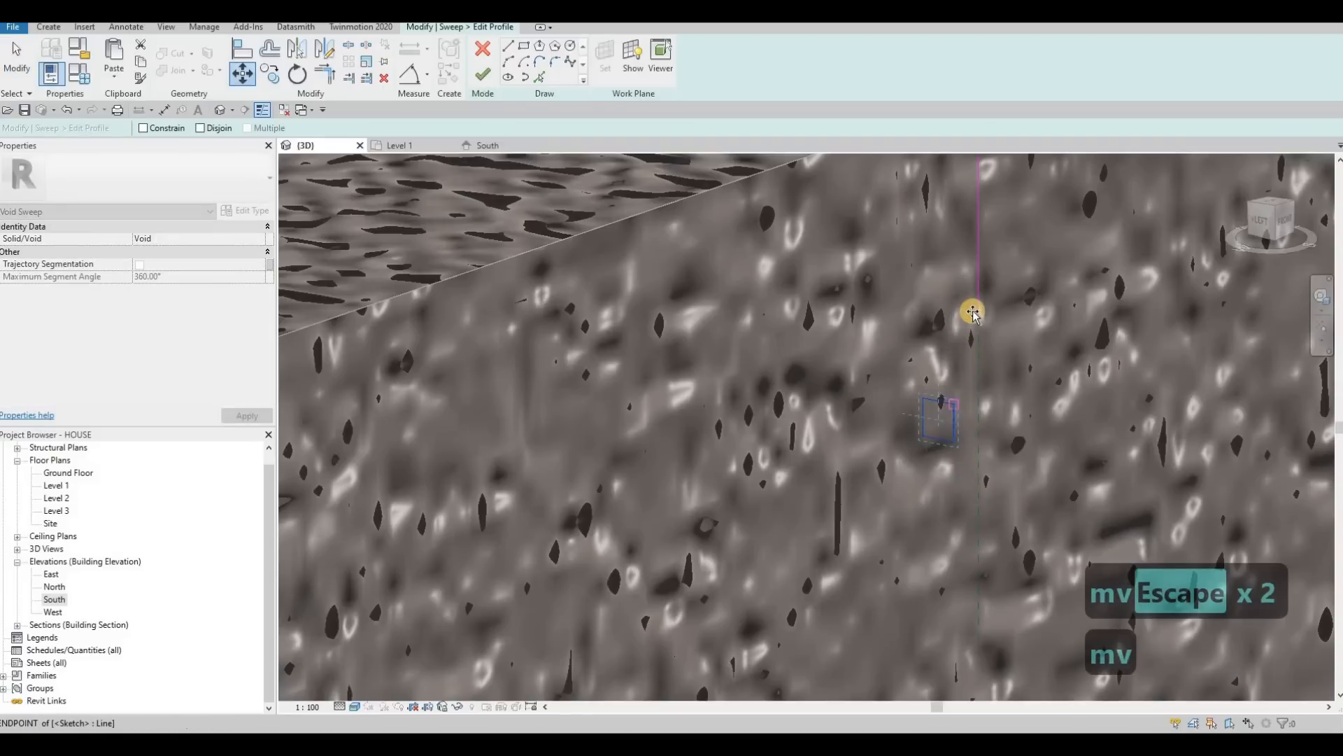
key(Tab)
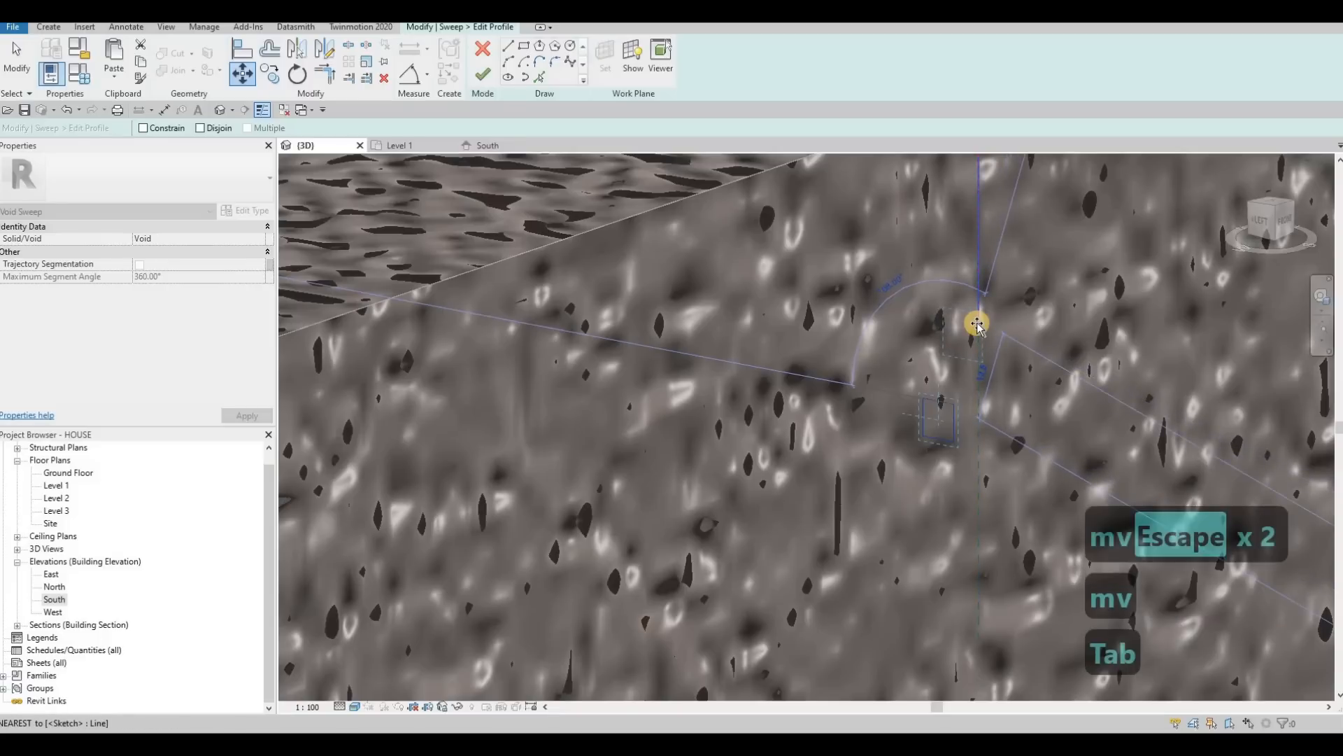
key(Tab)
key(Tab)
key(Tab)
key(Tab)
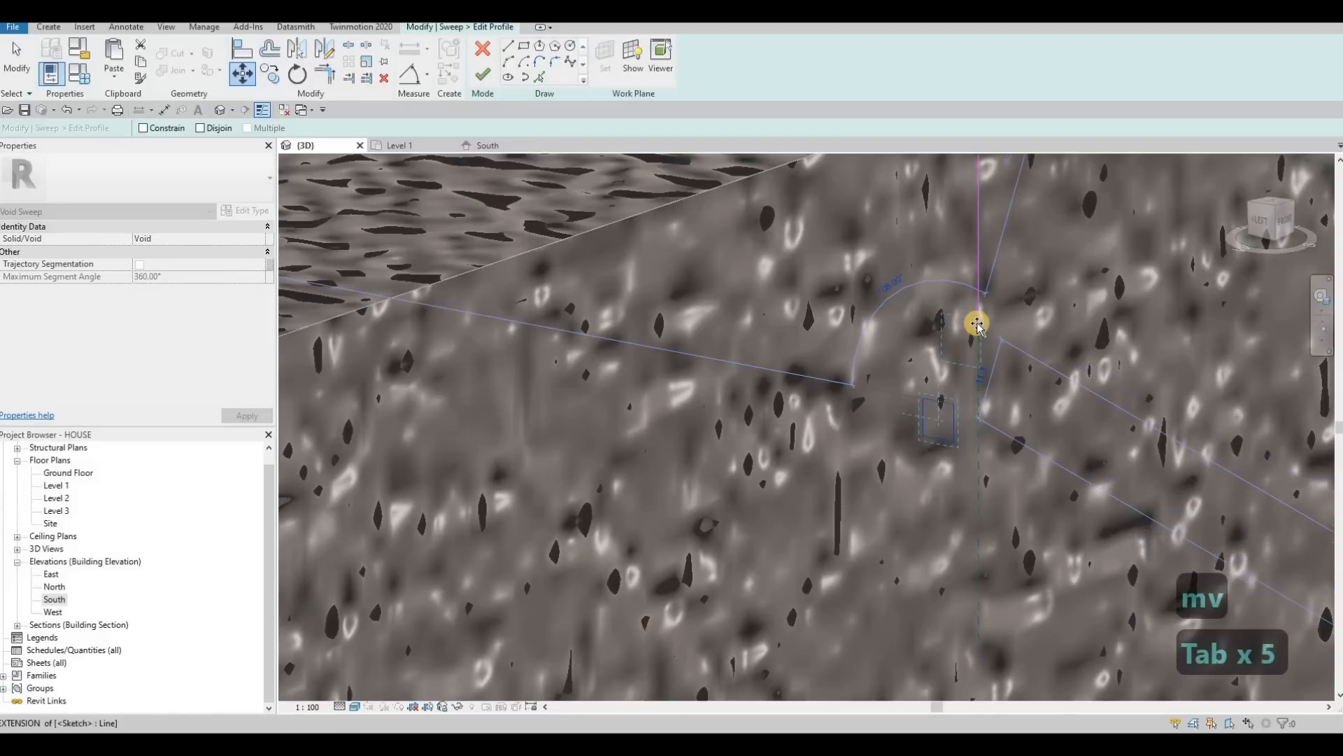
key(Tab)
key(Escape)
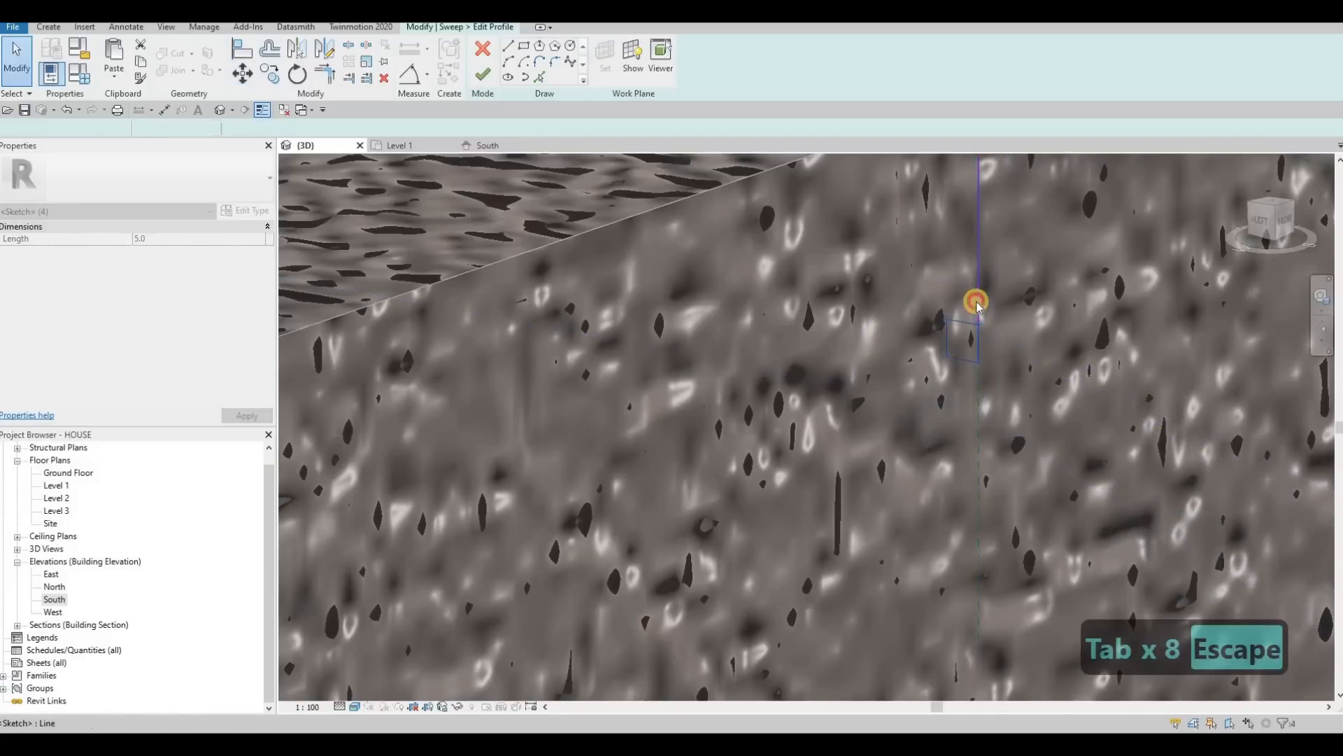
key(Escape)
key(Delete)
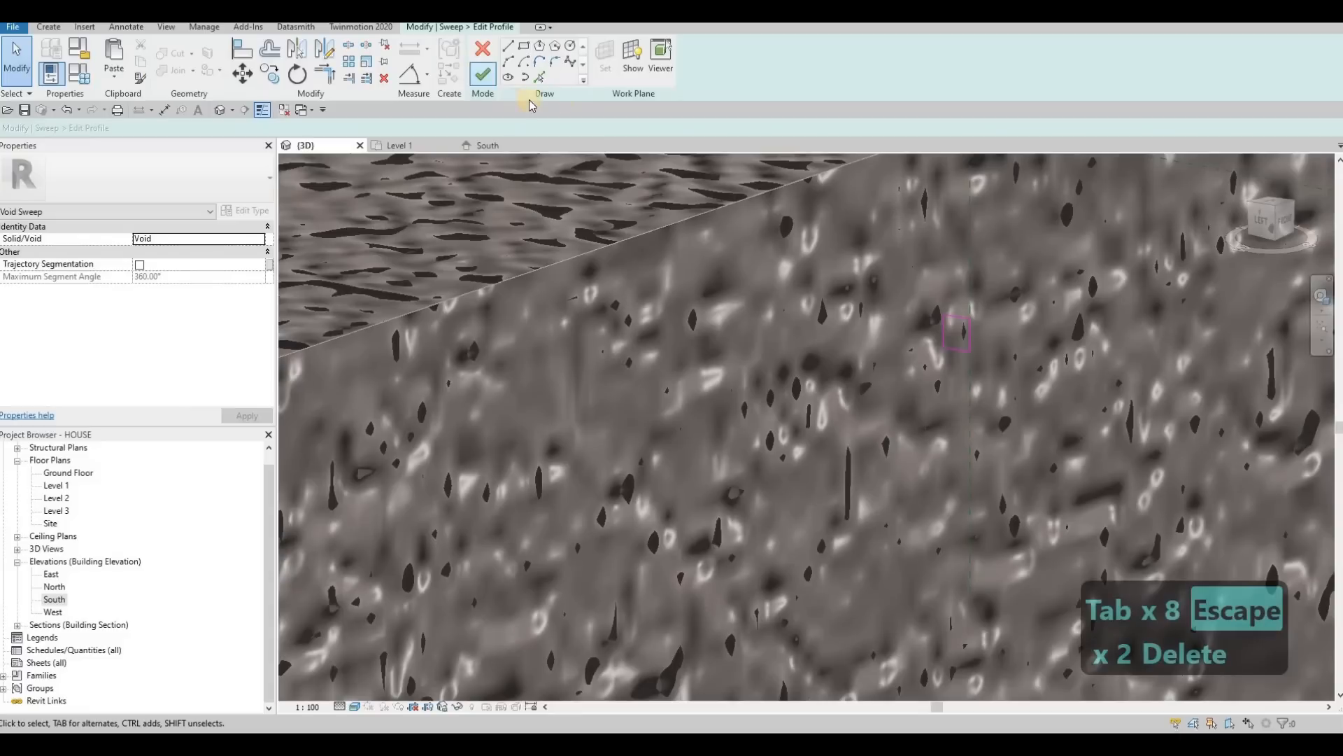
Step: Finish the middle step's square profile and void sweep, and cut the void out of the entrance steps
click(483, 73)
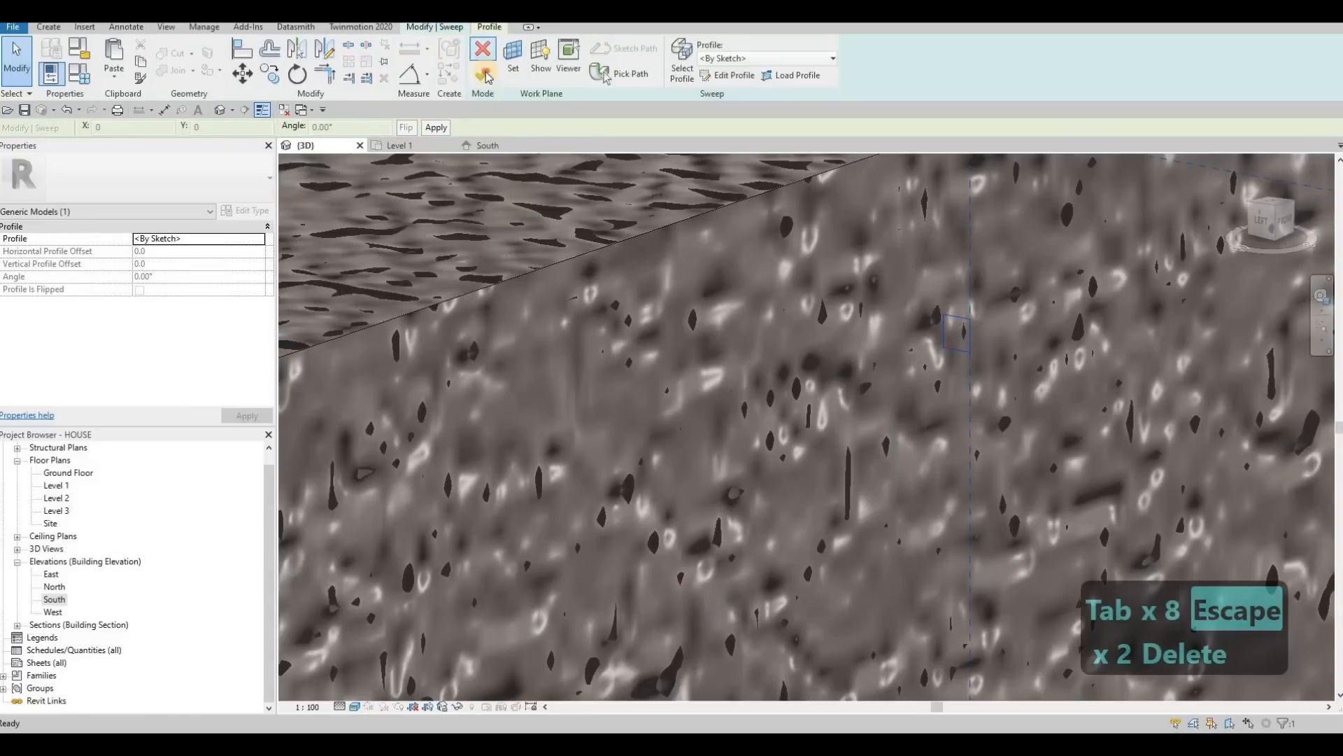
click(482, 74)
scroll(879, 306, down, 4)
click(176, 54)
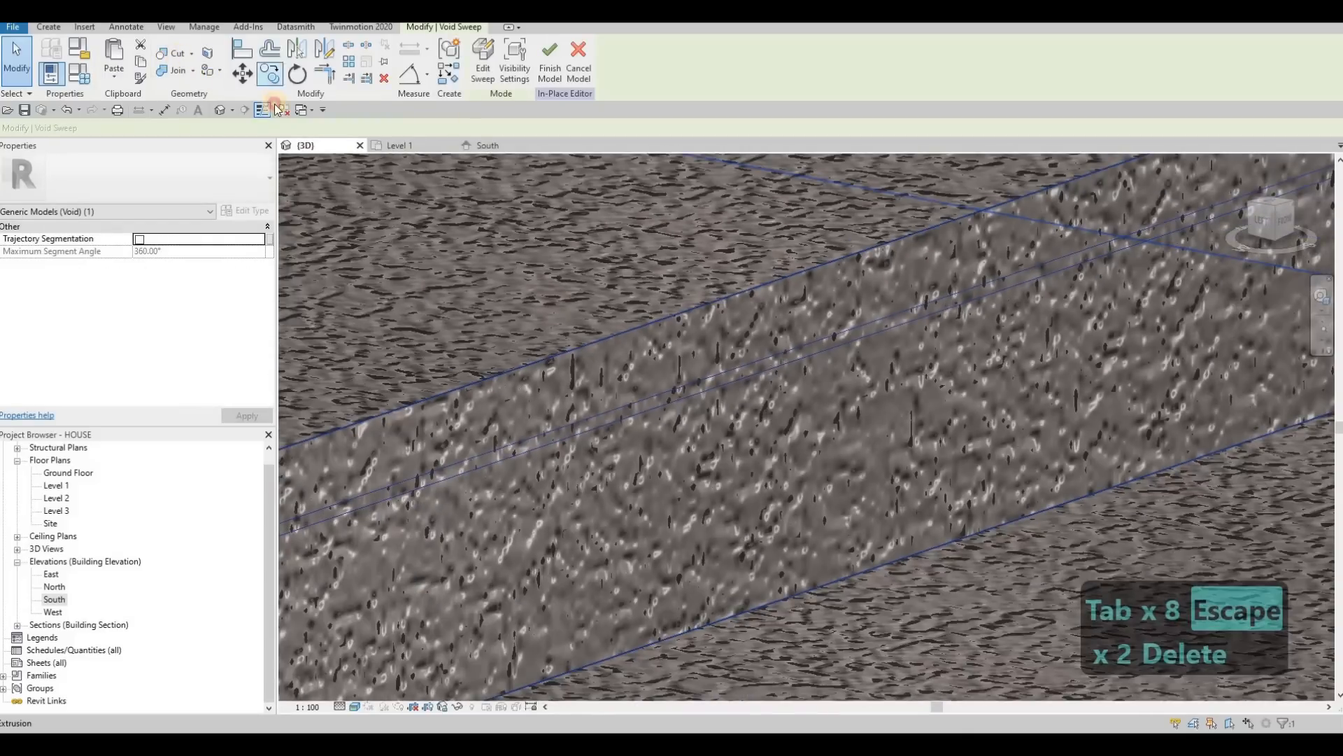
click(695, 296)
scroll(757, 313, down, 4)
middle_drag(755, 314, 730, 299)
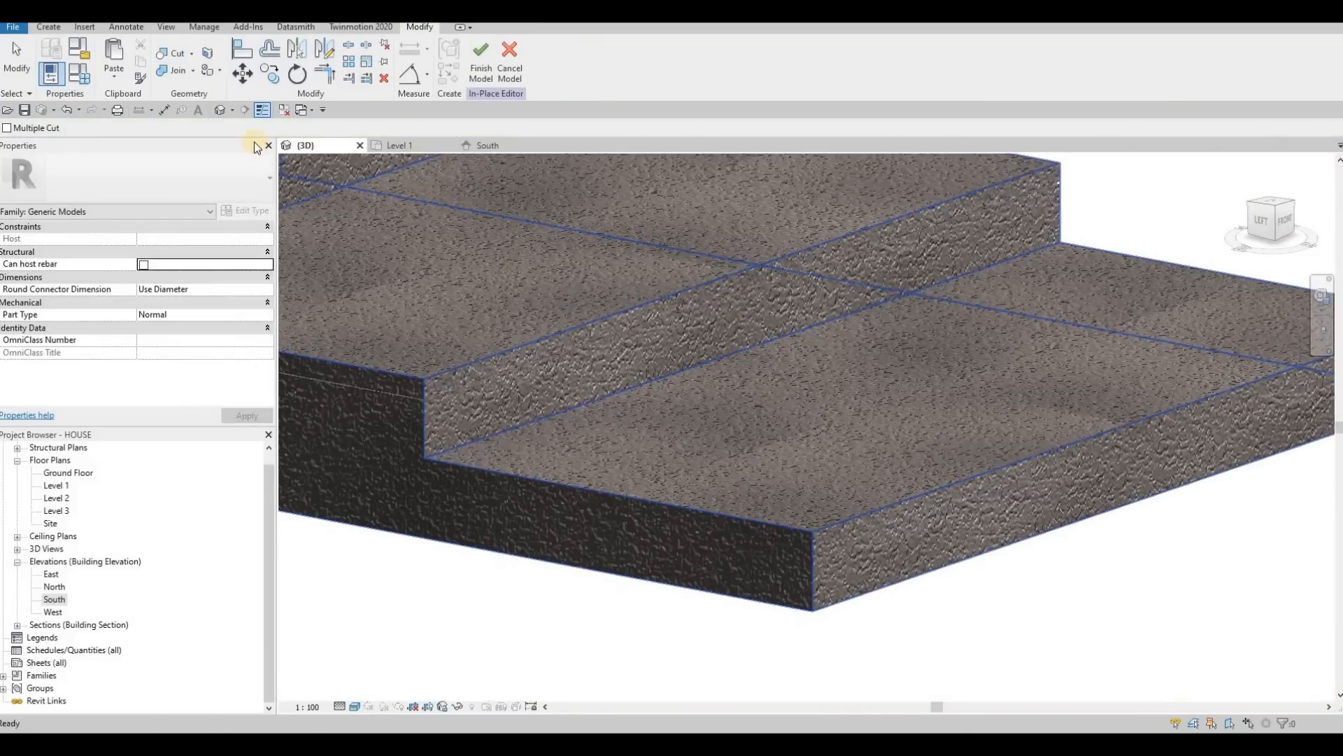
key(Escape)
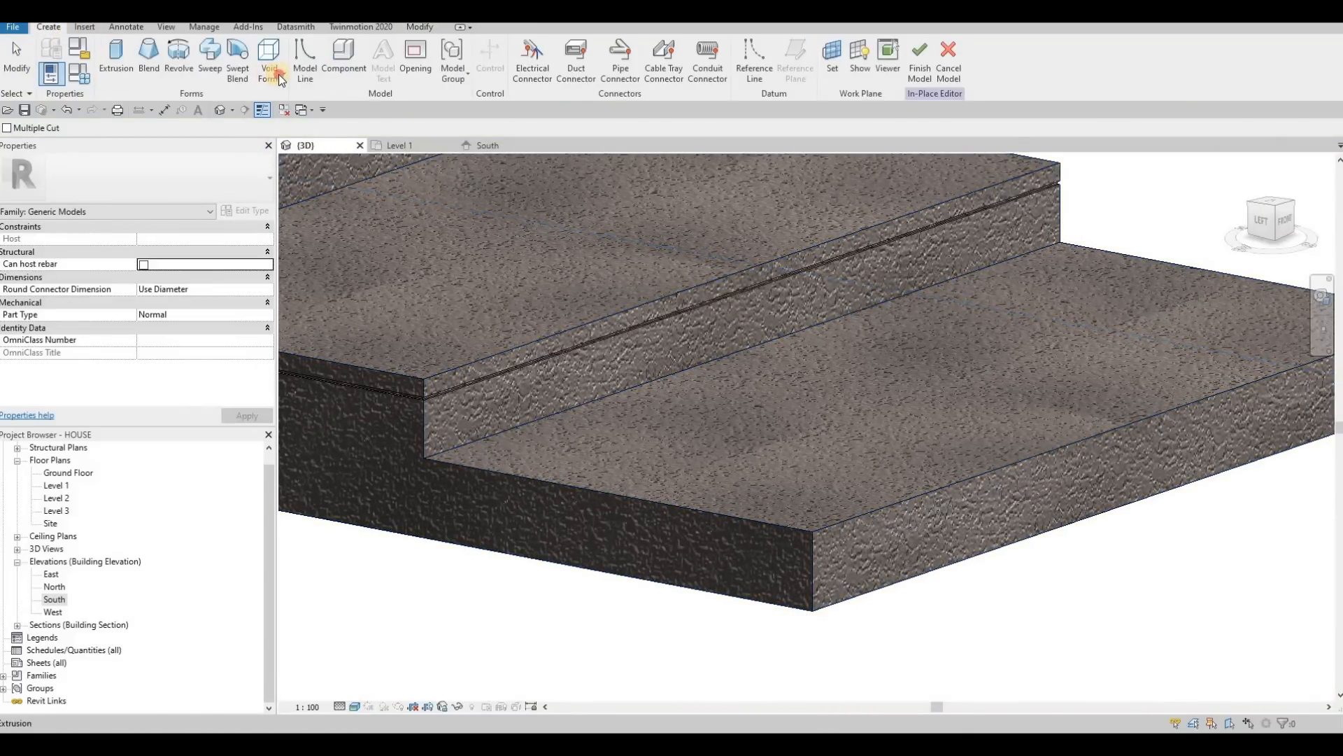
Step: Start a void sweep with the lowest step's upper front edge and adjoining upper side edge as its path, and finish the path
click(300, 180)
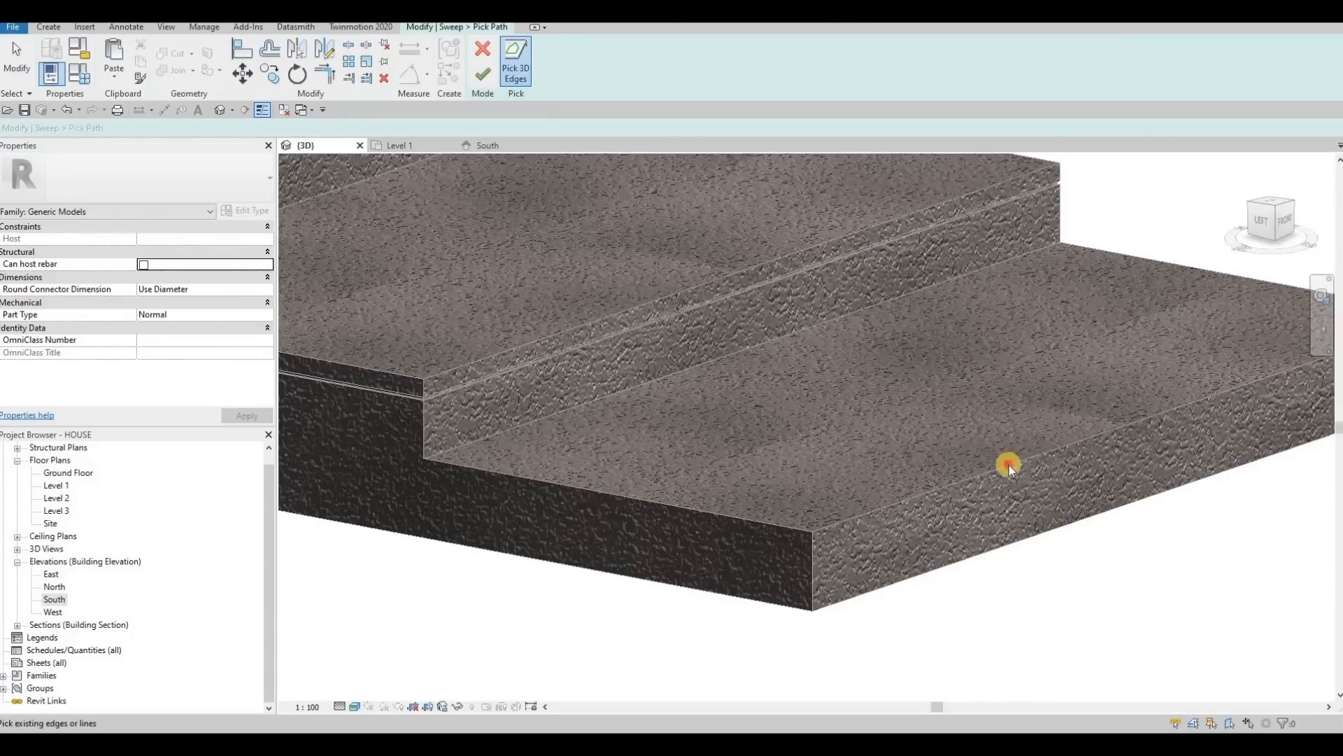
click(779, 524)
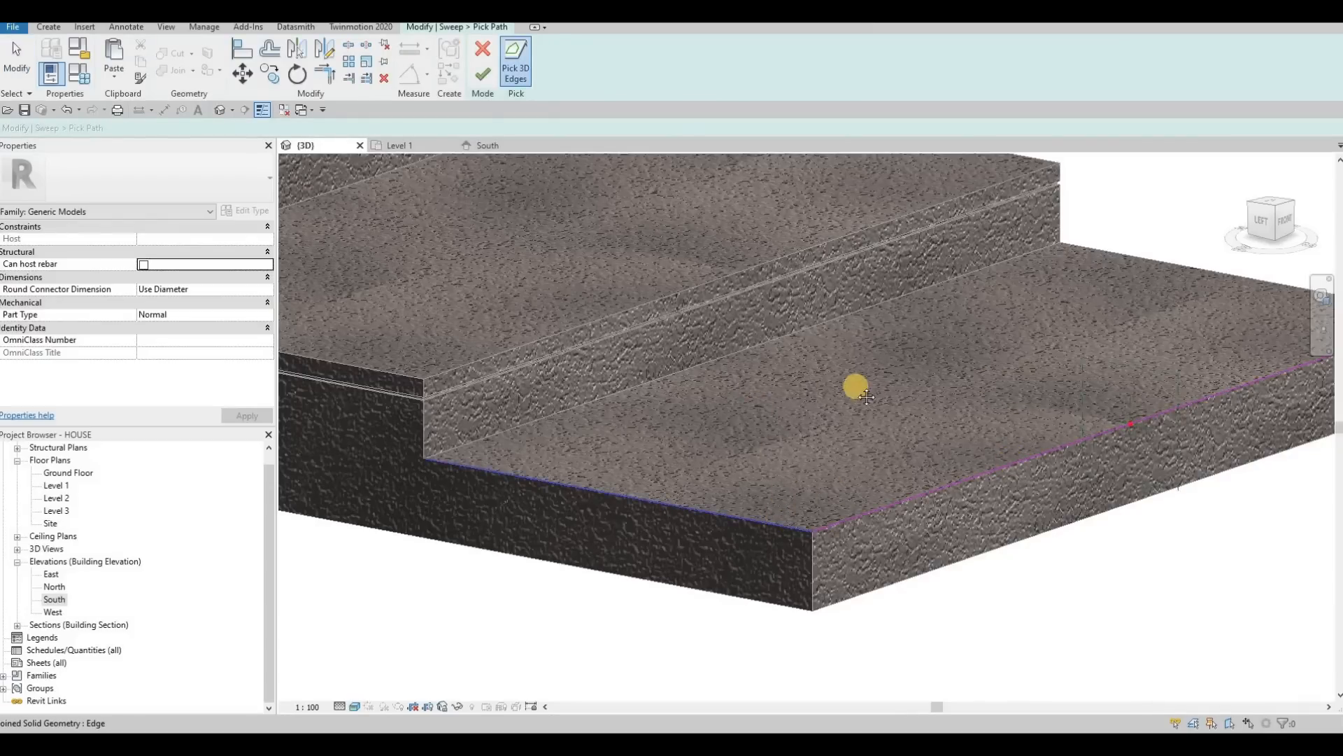
scroll(847, 371, down, 3)
scroll(790, 413, up, 3)
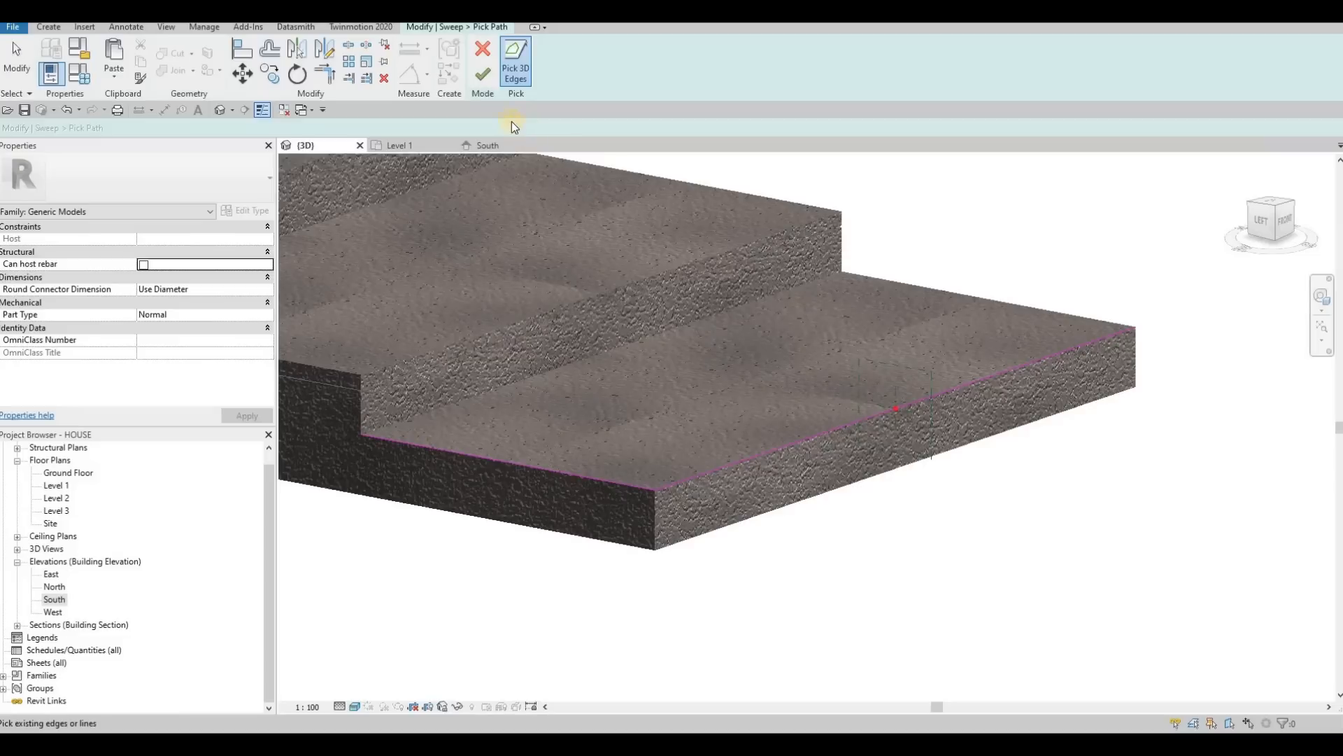
click(484, 77)
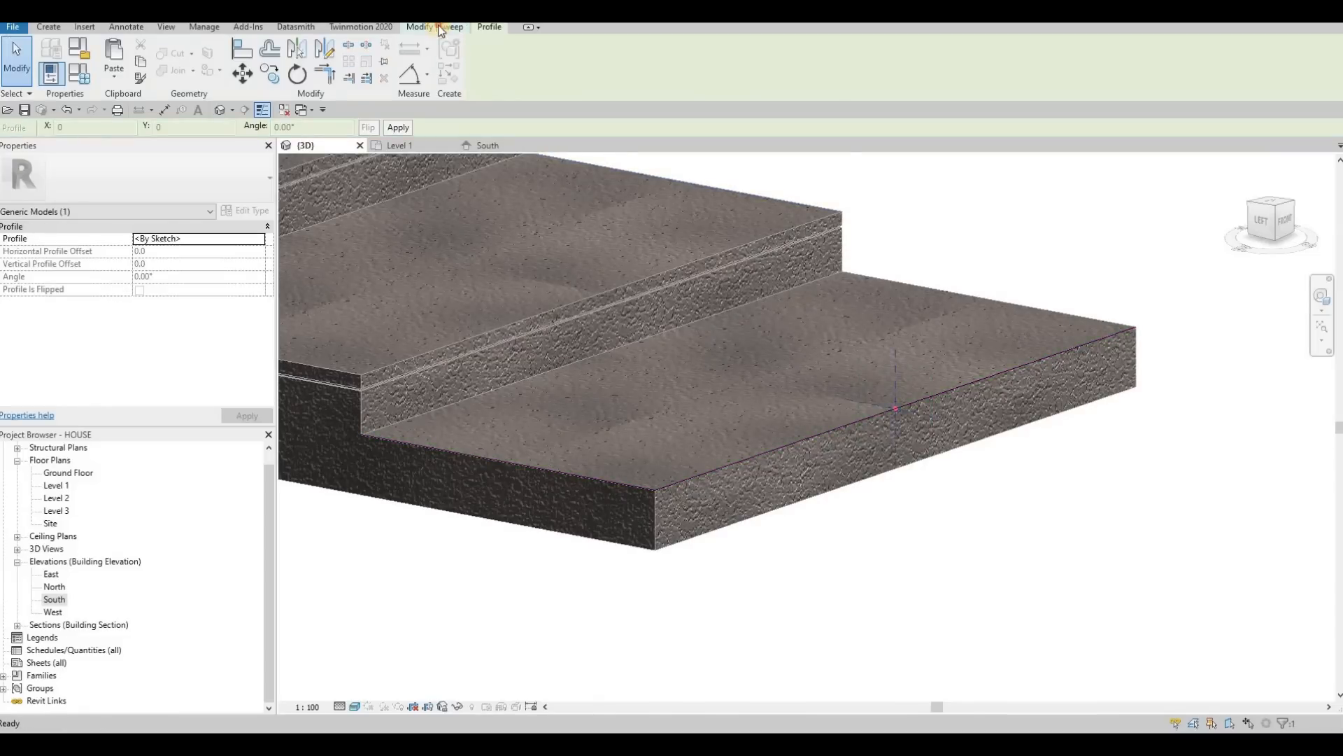
Step: Open the sweep's profile sketch and draw a vertical guide line with a length of 30 down from the lowest step's front edge
click(728, 75)
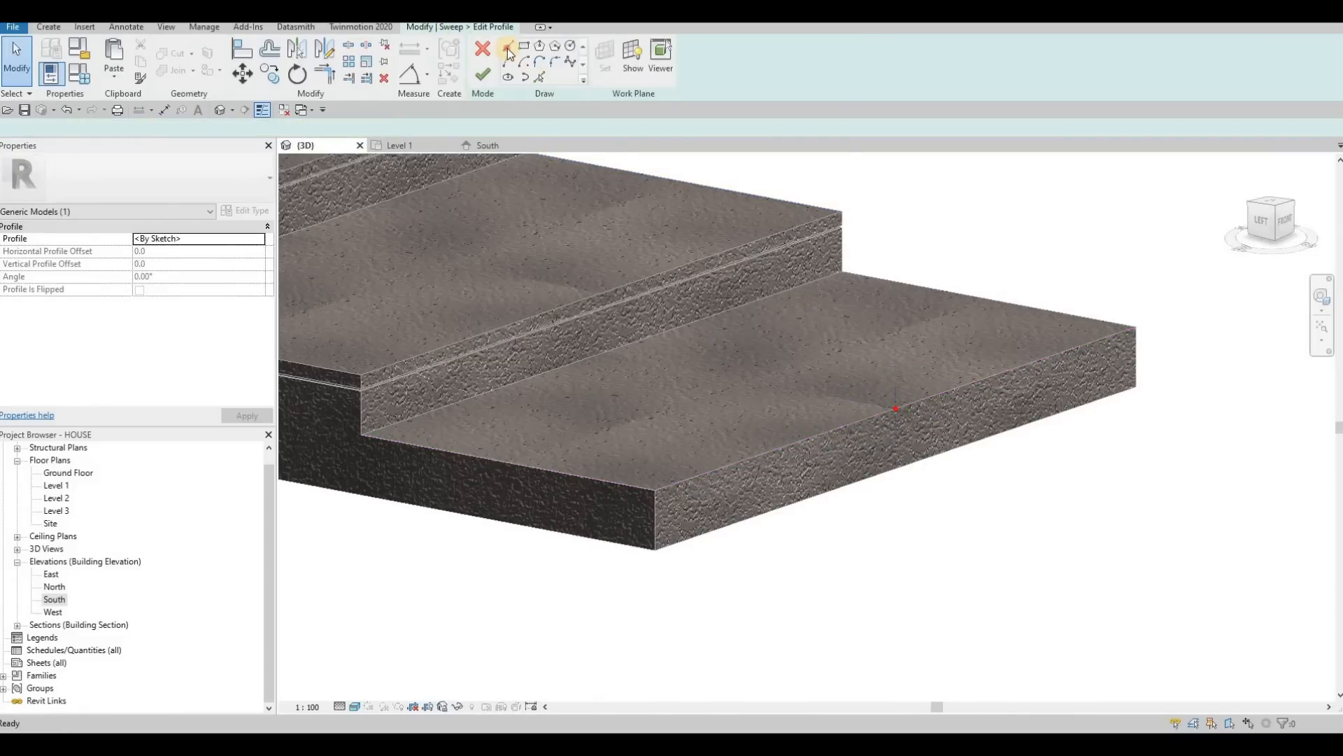
scroll(895, 358, up, 4)
scroll(895, 358, up, 2)
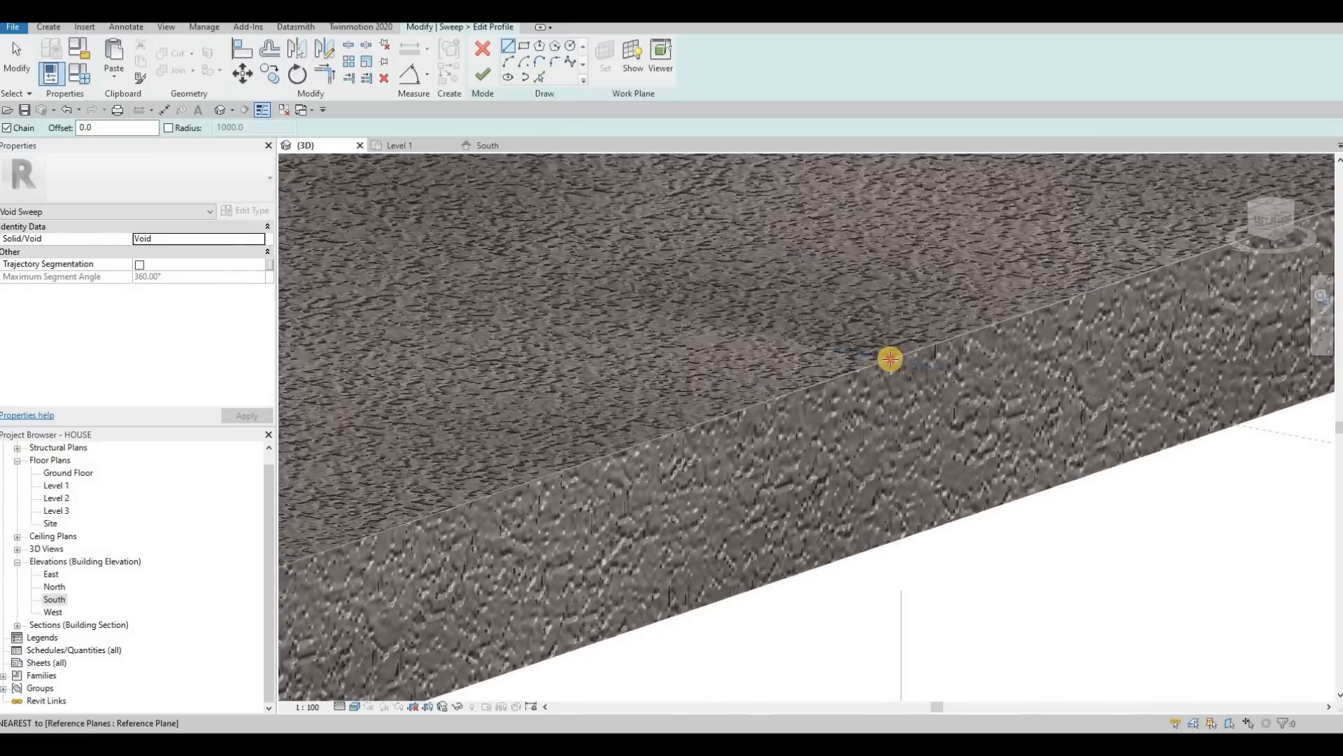
text(30)
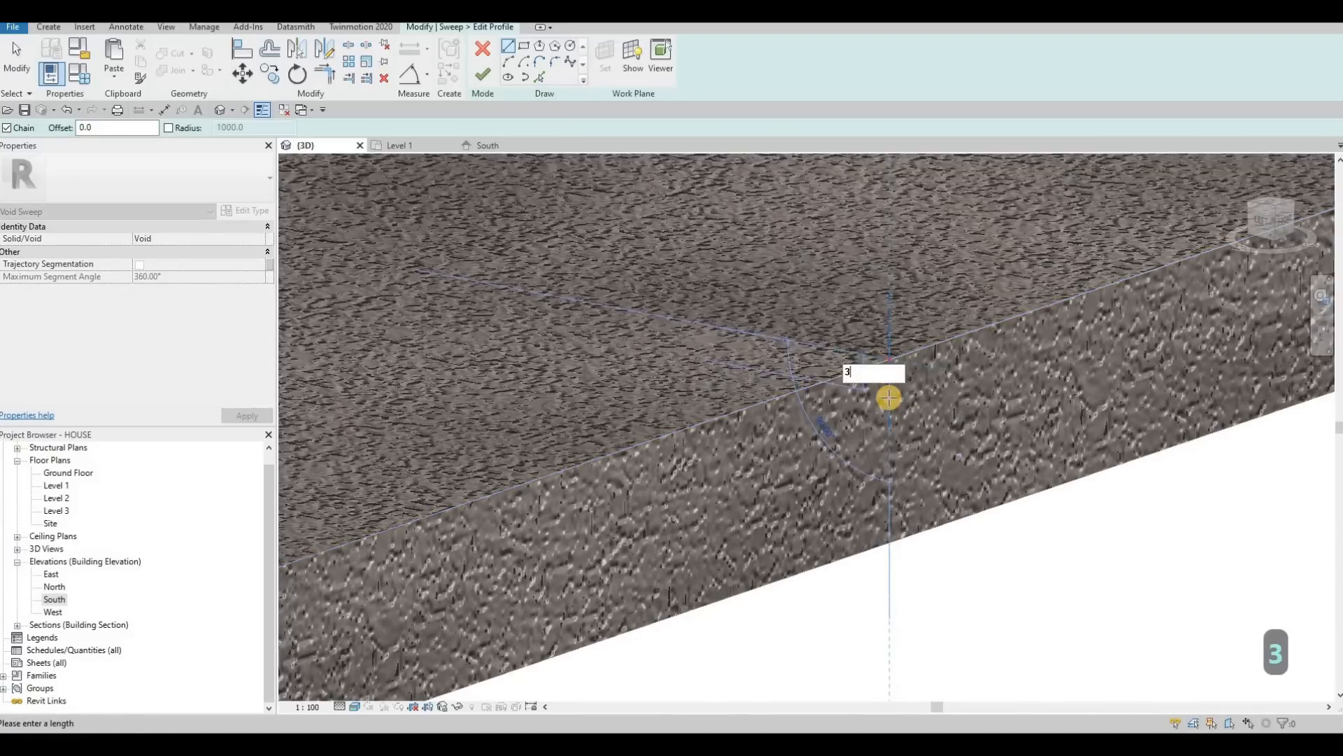
key(Return)
key(Escape)
Step: Paste the copied square profile beside the guide line's lower end on the lowest step
key(ctrl+v)
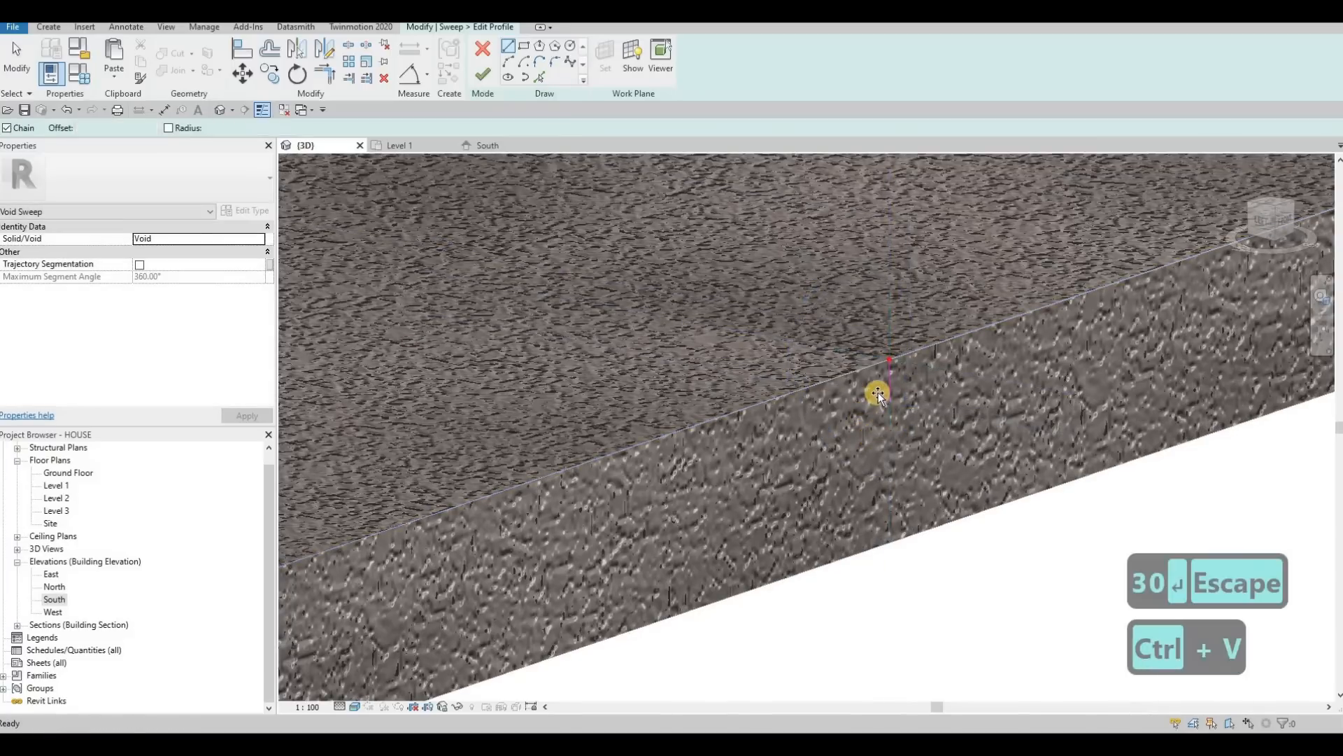
scroll(885, 378, up, 2)
key(Escape)
key(Escape)
scroll(874, 393, up, 2)
scroll(874, 396, up, 1)
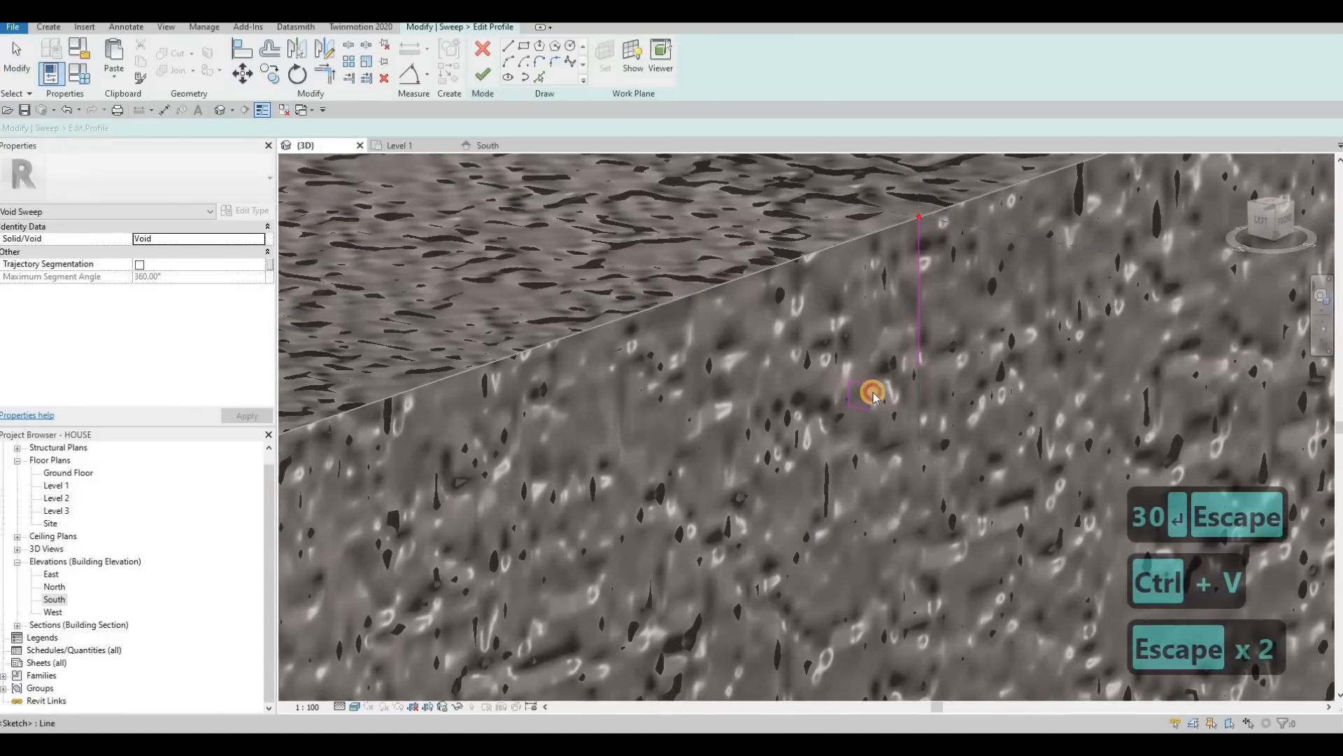
Step: Move the pasted square so its upper corner meets the lower end of the lowest step's guide line
key(Tab)
click(871, 388)
key(m)
key(v)
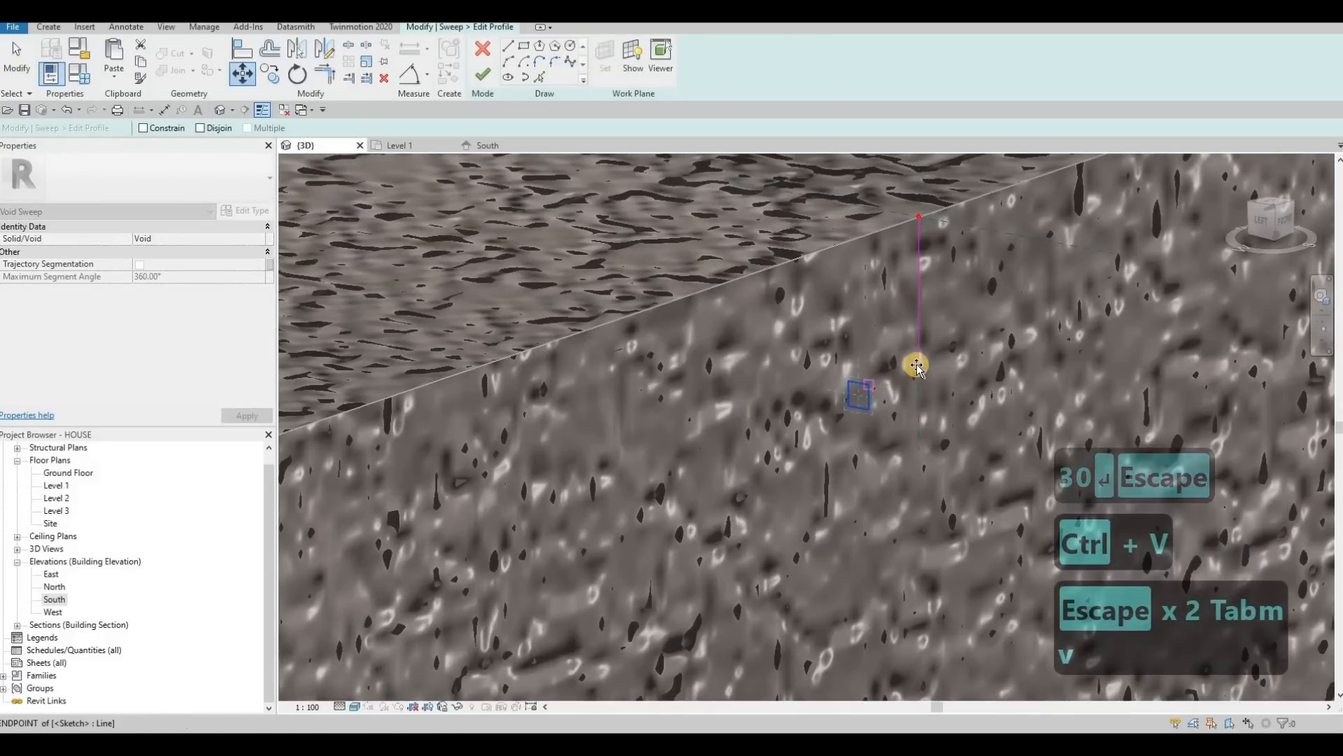
click(900, 364)
click(920, 313)
key(Escape)
key(Escape)
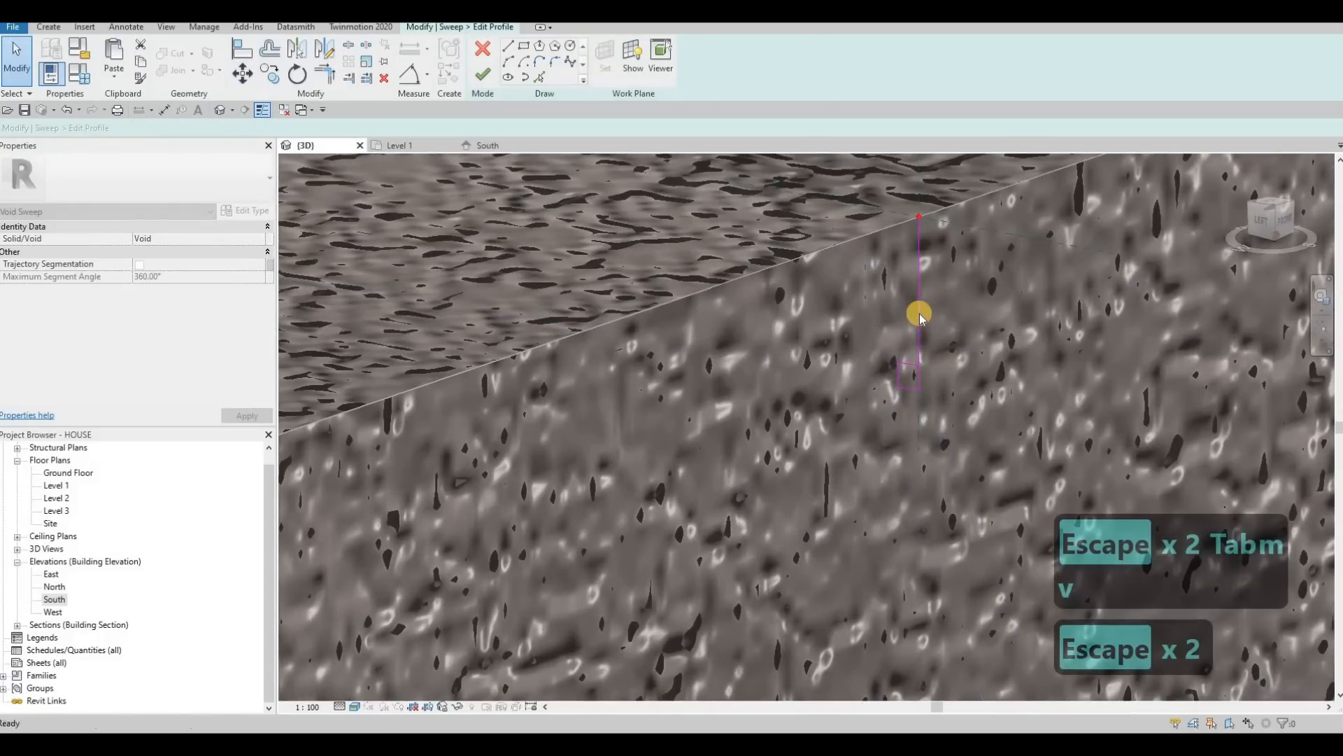
Step: Delete the guide line and finish the lowest step's void sweep, cutting the groove out of the steps
click(920, 313)
key(Delete)
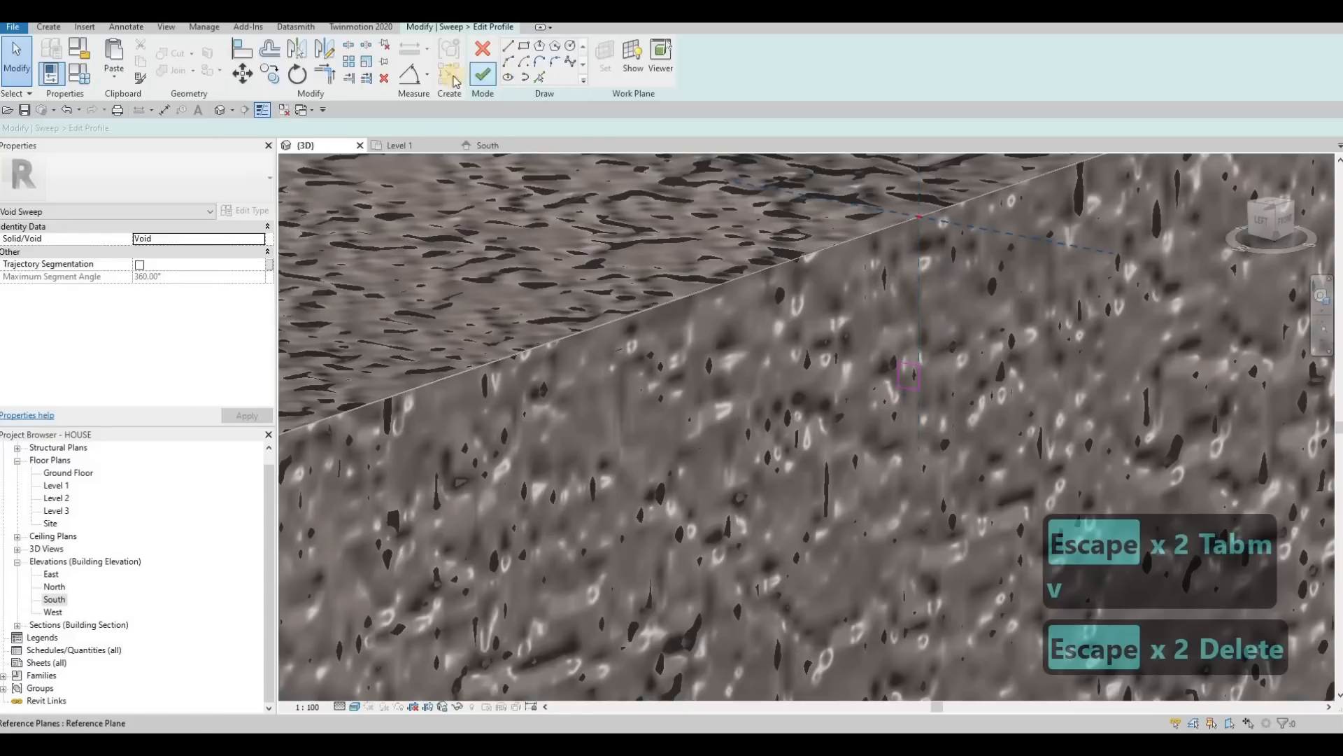
click(482, 73)
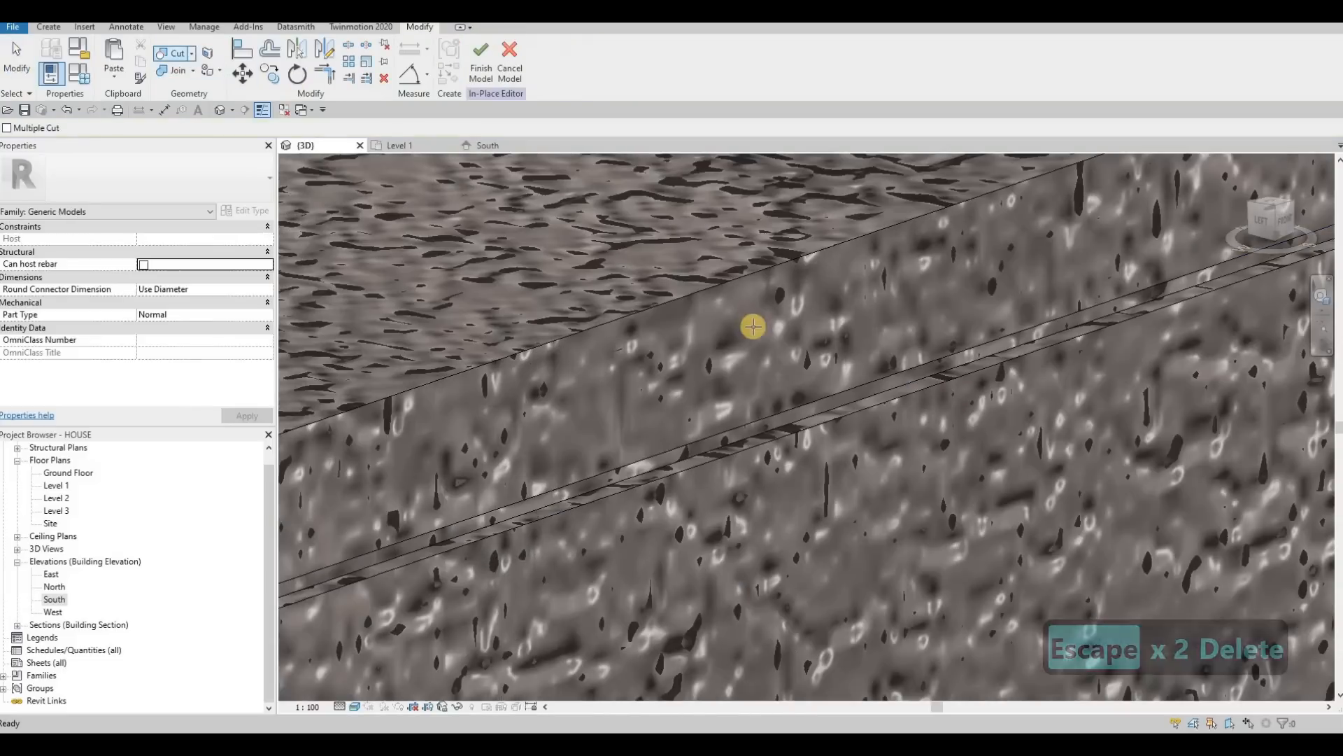
scroll(616, 385, down, 3)
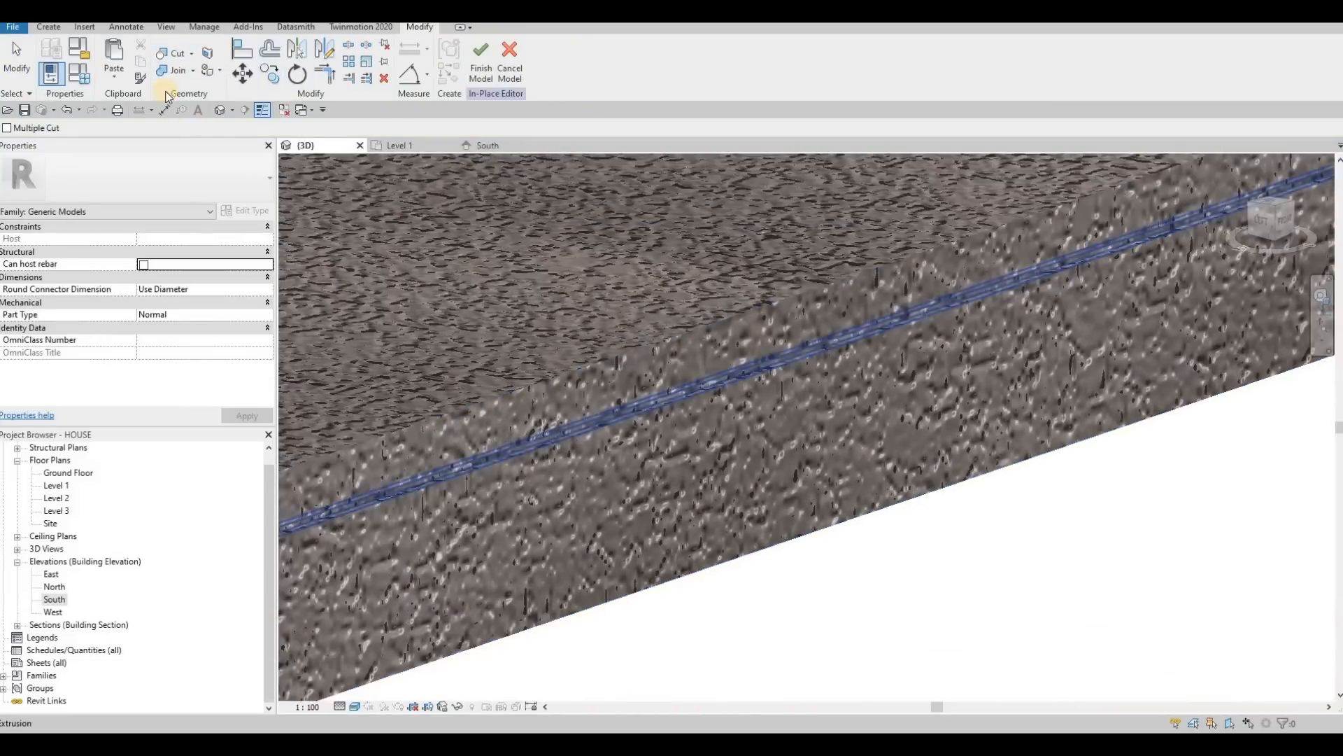
Step: Start the Paint tool, search the materials for "luminance" and choose Glass, White, High Luminance
click(220, 70)
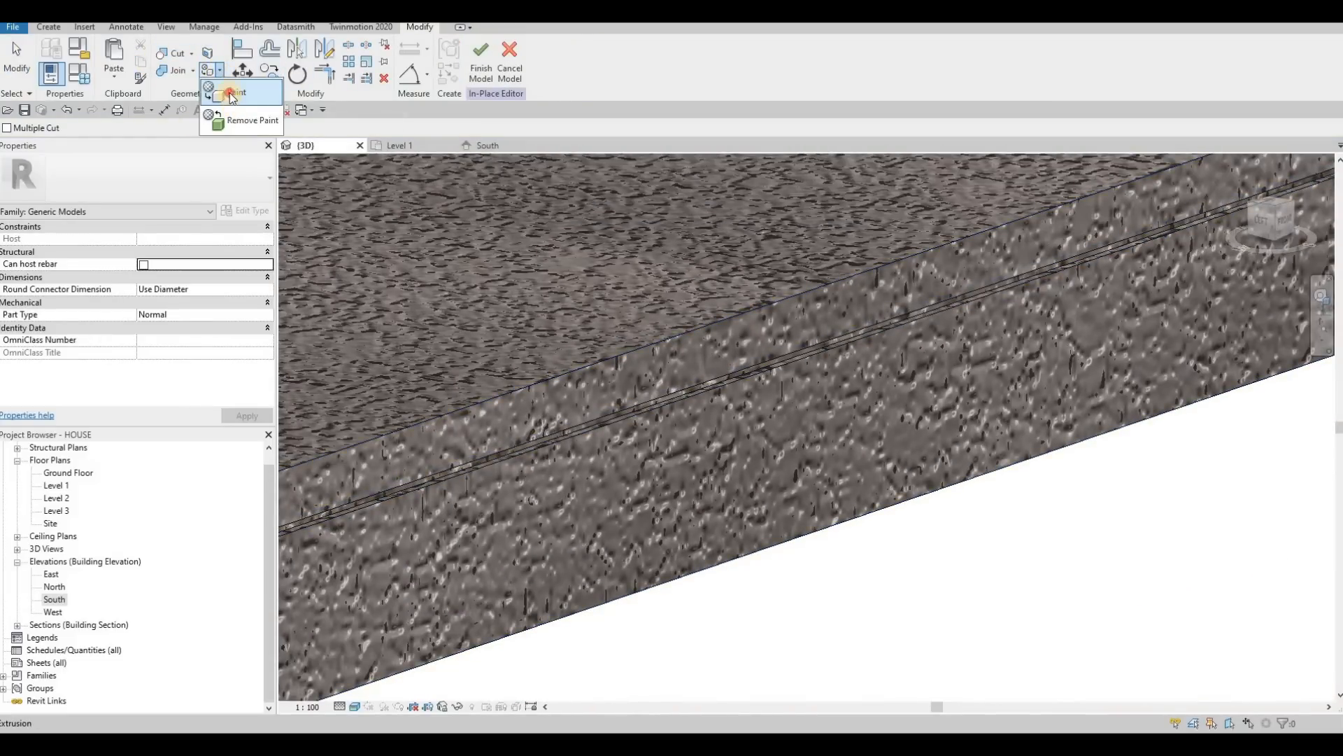
click(232, 94)
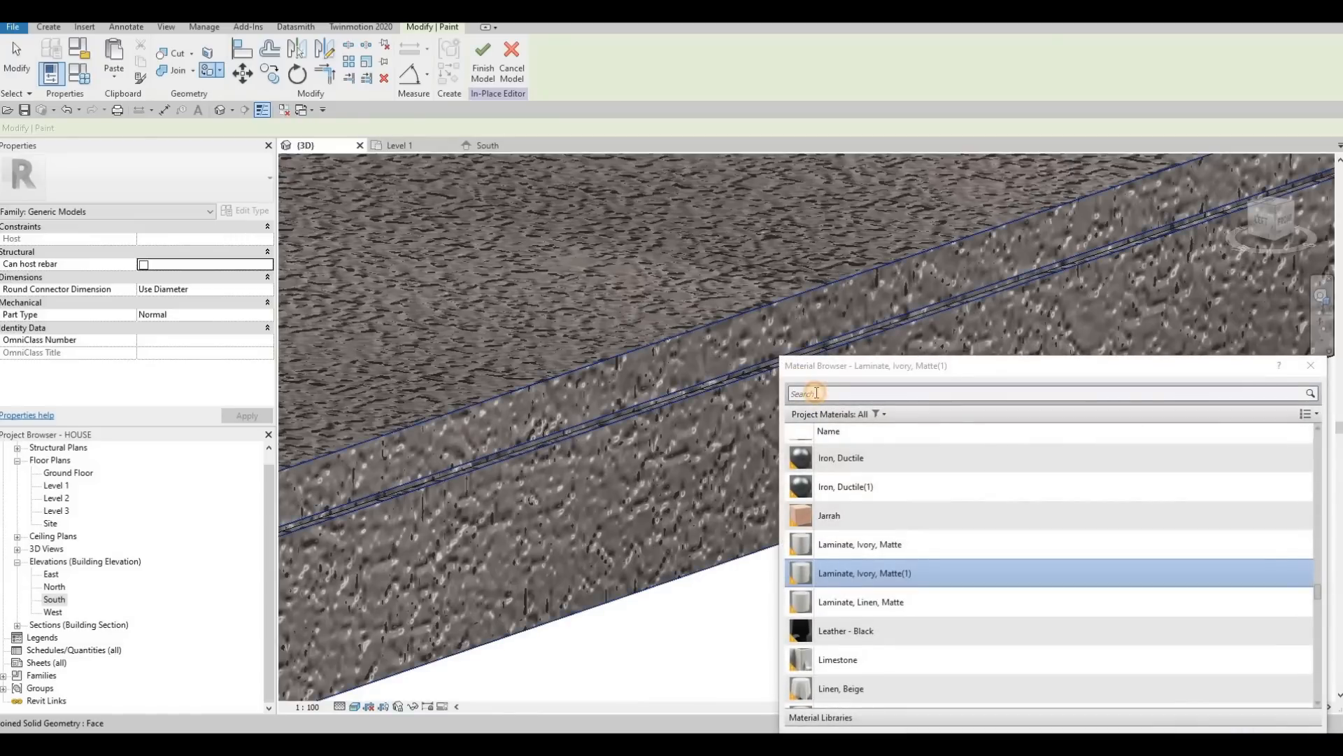
click(817, 392)
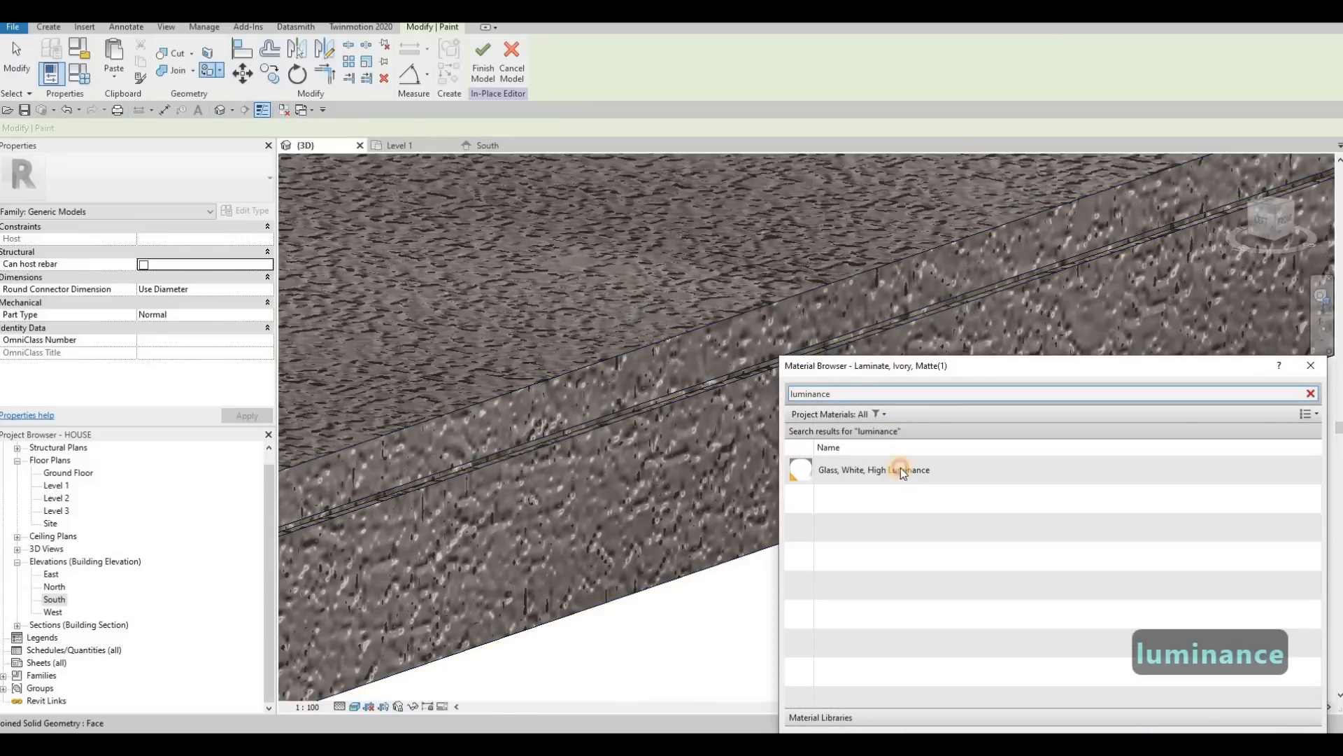
click(901, 469)
Step: Paint the inner faces of the lowest step's groove with Glass, White, High Luminance
scroll(634, 409, up, 3)
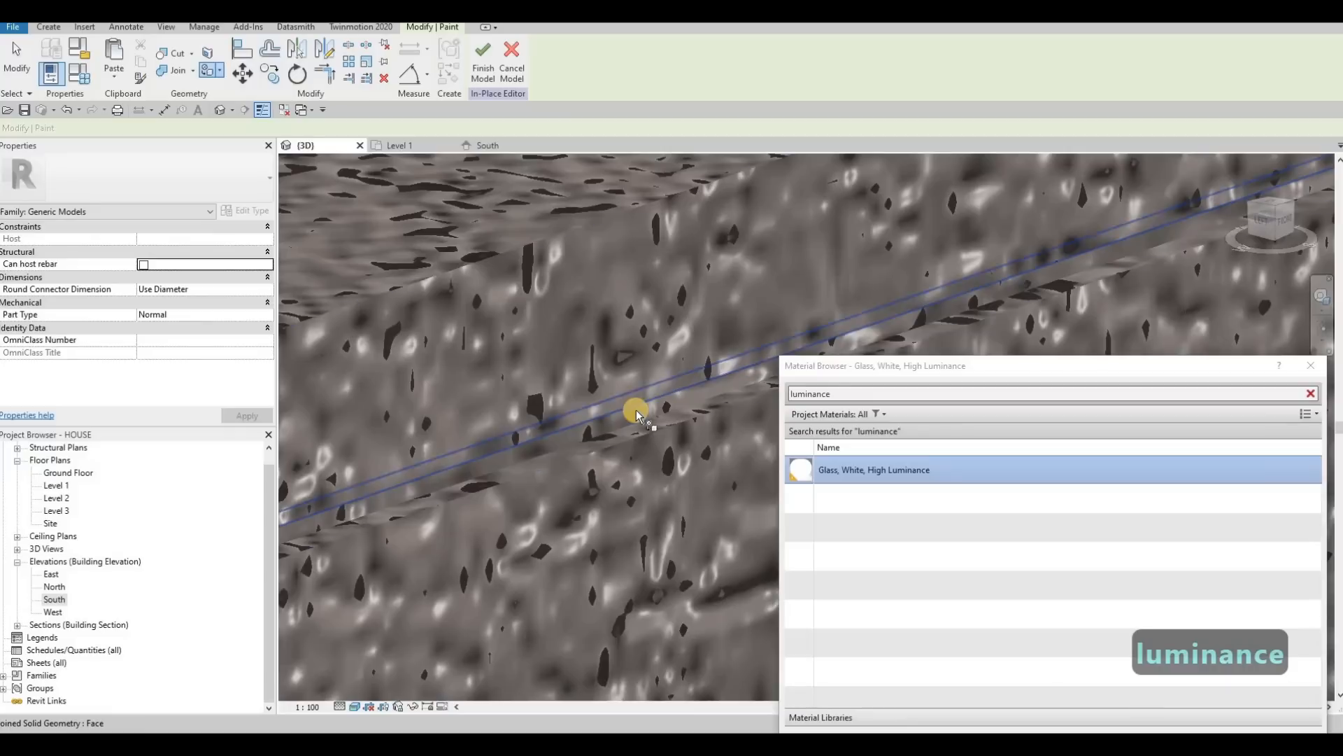
key(Tab)
key(Tab)
key(Tab)
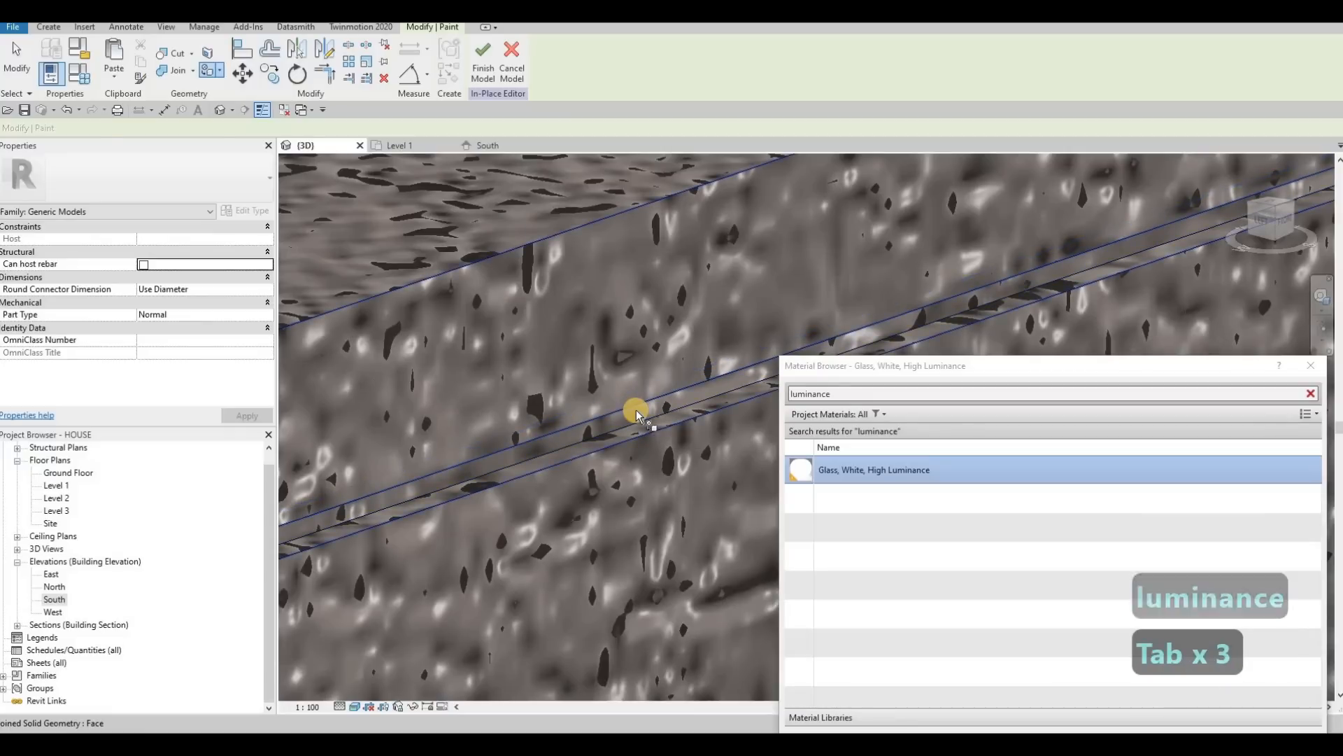
click(660, 409)
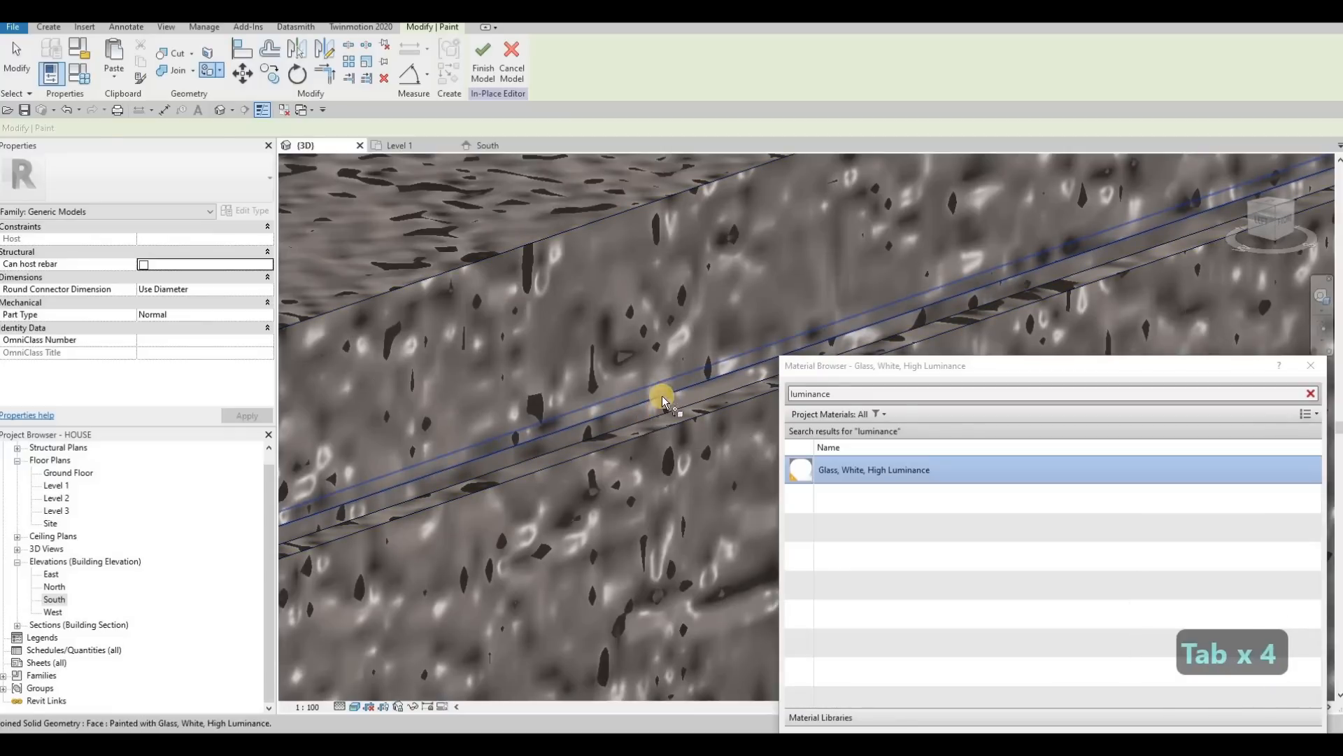
key(Tab)
key(Tab)
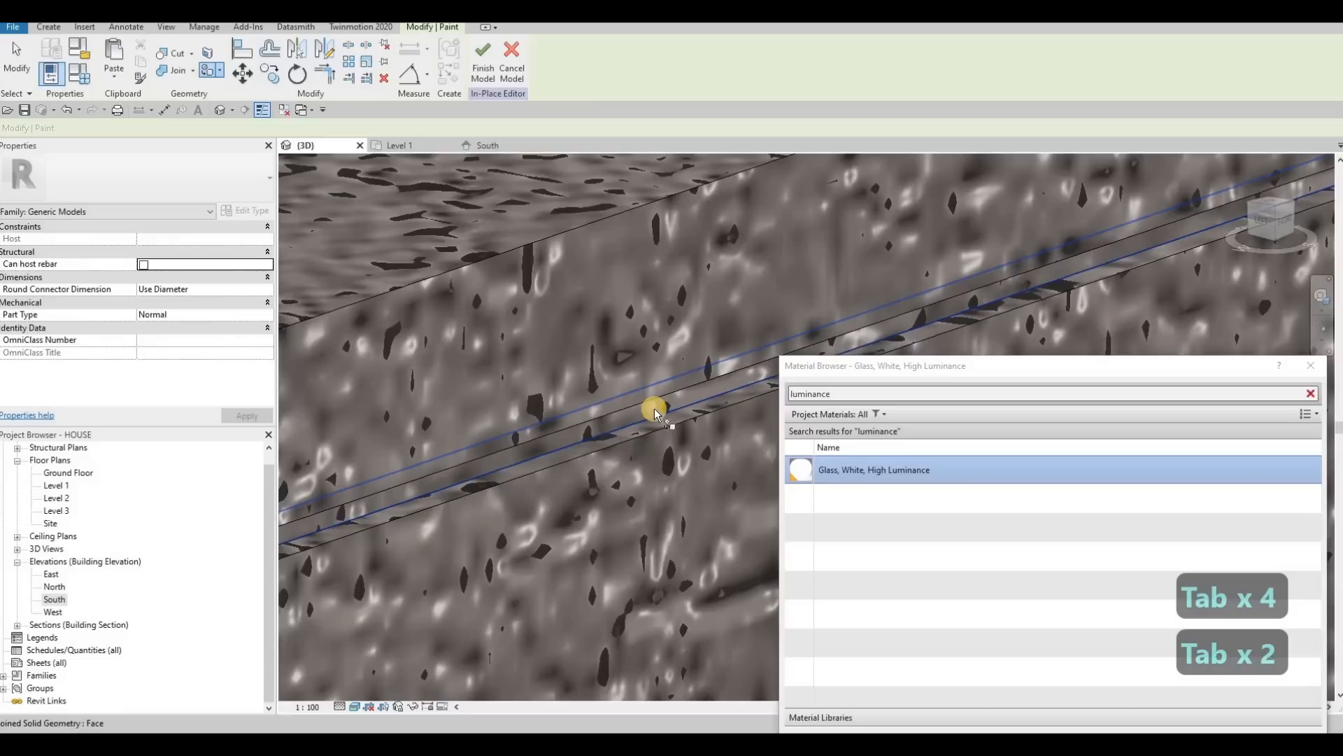
click(651, 416)
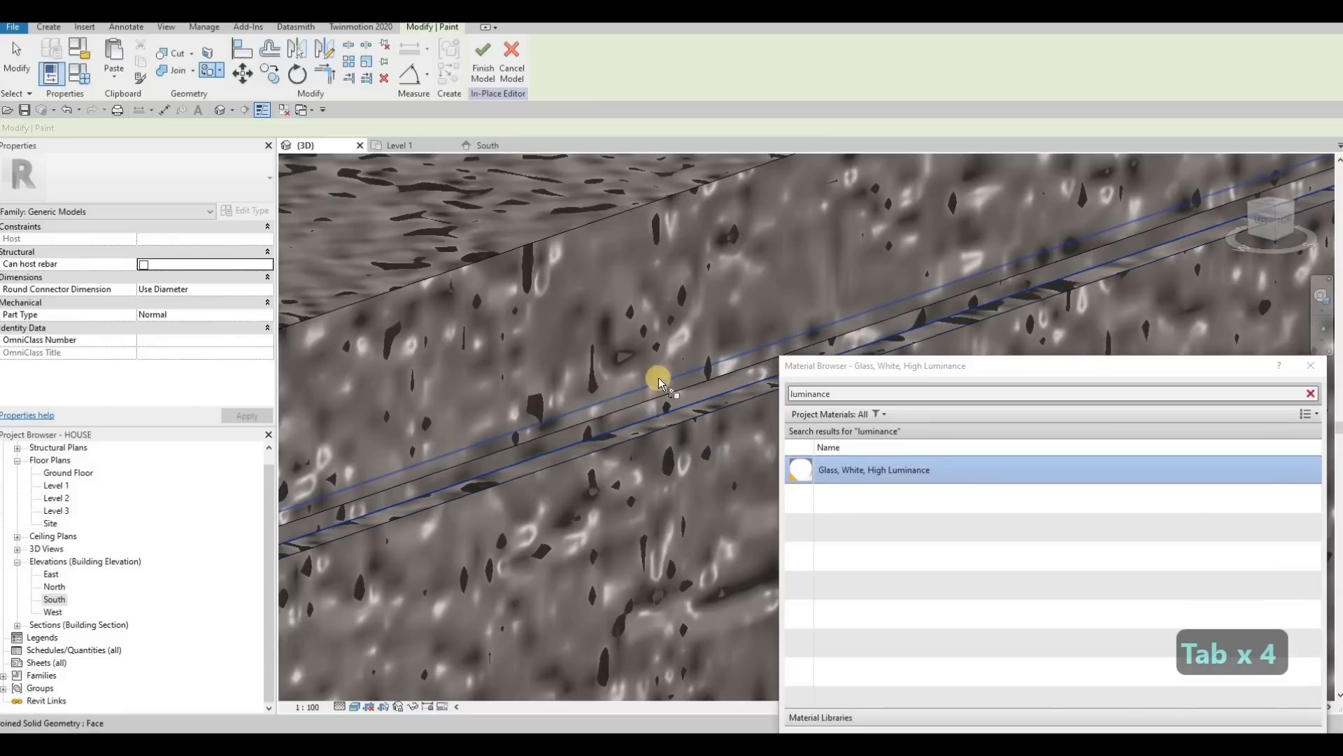
click(658, 383)
Step: Paint the inner faces of the middle step's groove with Glass, White, High Luminance
scroll(685, 371, down, 3)
mouse_move(630, 168)
middle_down()
mouse_move(706, 369)
mouse_move(621, 336)
mouse_move(490, 183)
middle_up()
middle_drag(735, 435, 561, 402)
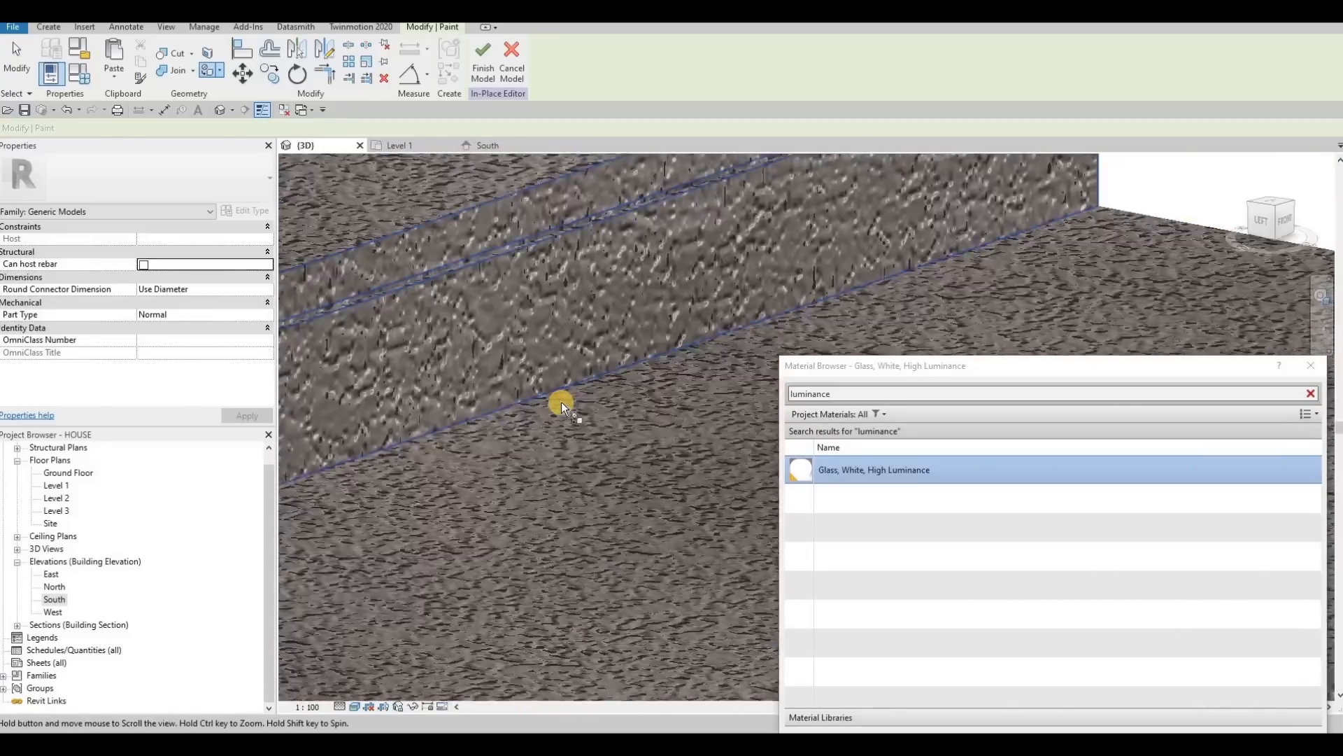
scroll(561, 433, up, 5)
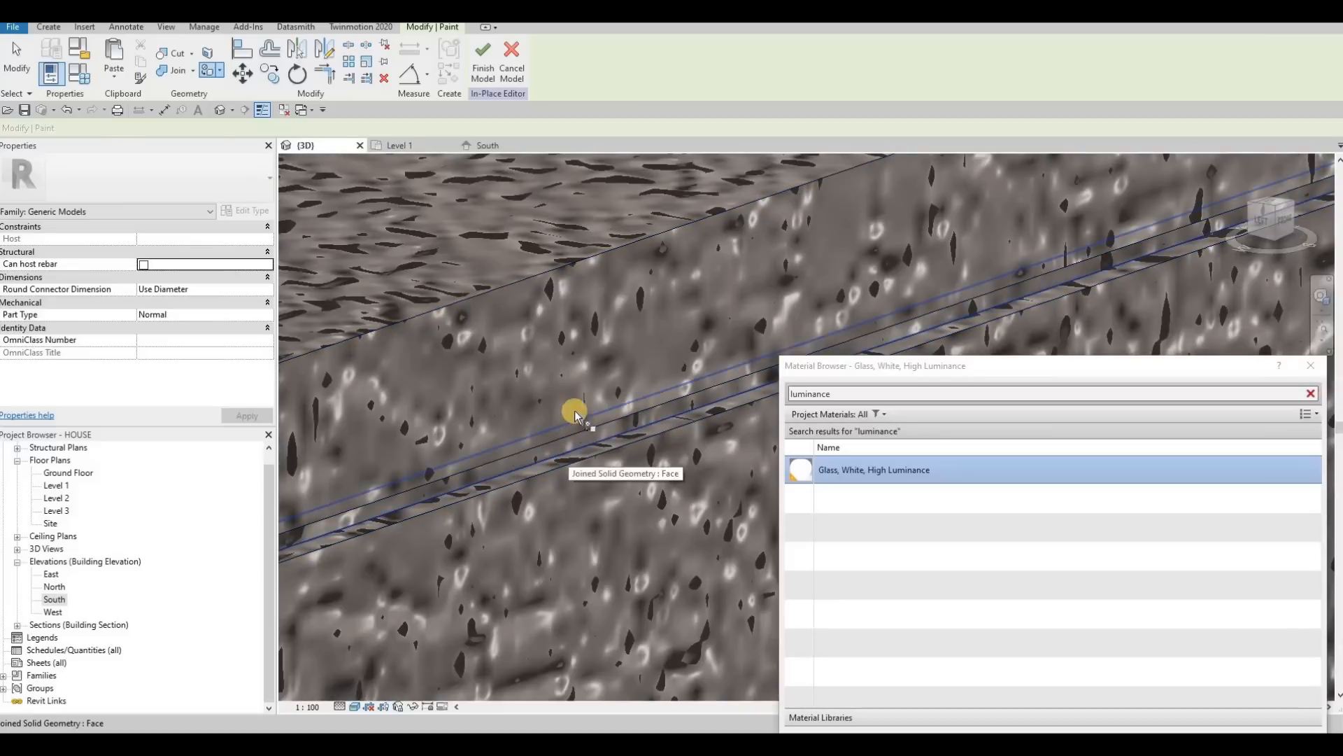
Step: Paint the inner faces of the top step's groove with Glass, White, High Luminance, and leave the Paint tool
scroll(575, 414, down, 6)
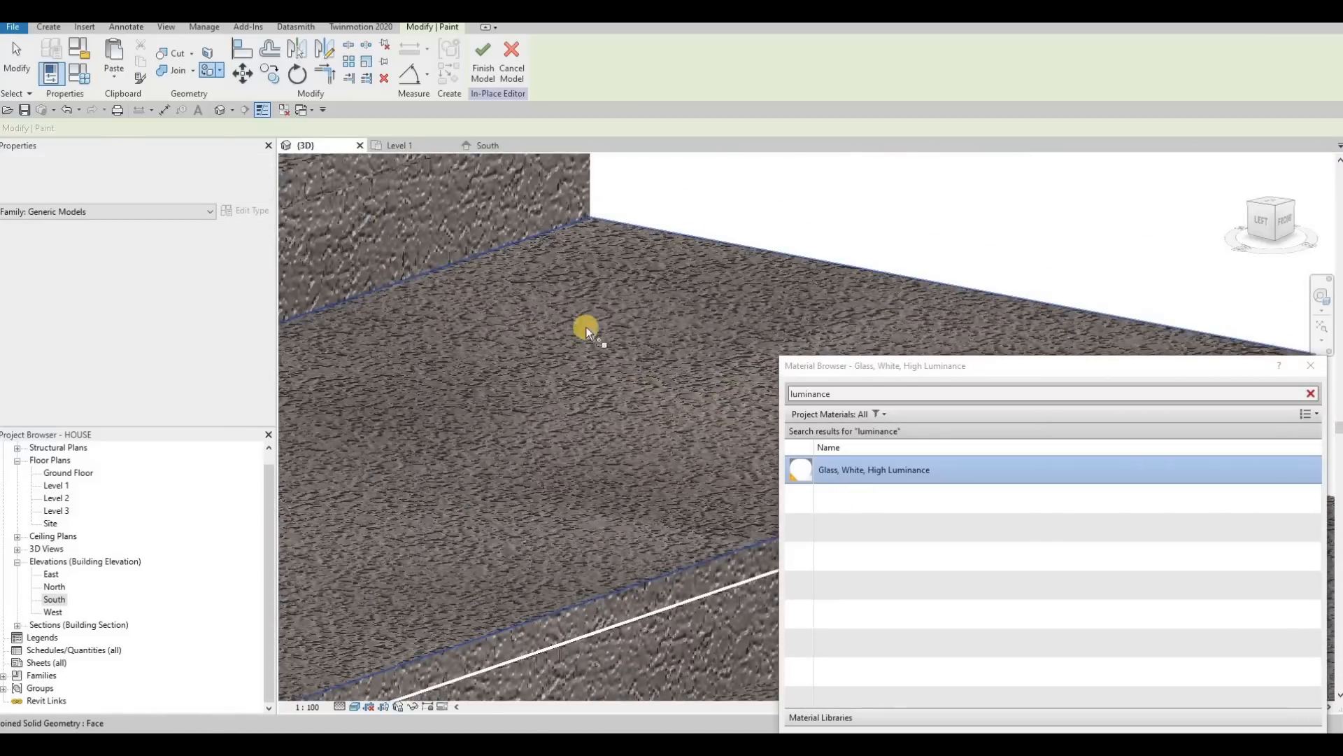
scroll(534, 387, up, 3)
scroll(537, 399, up, 5)
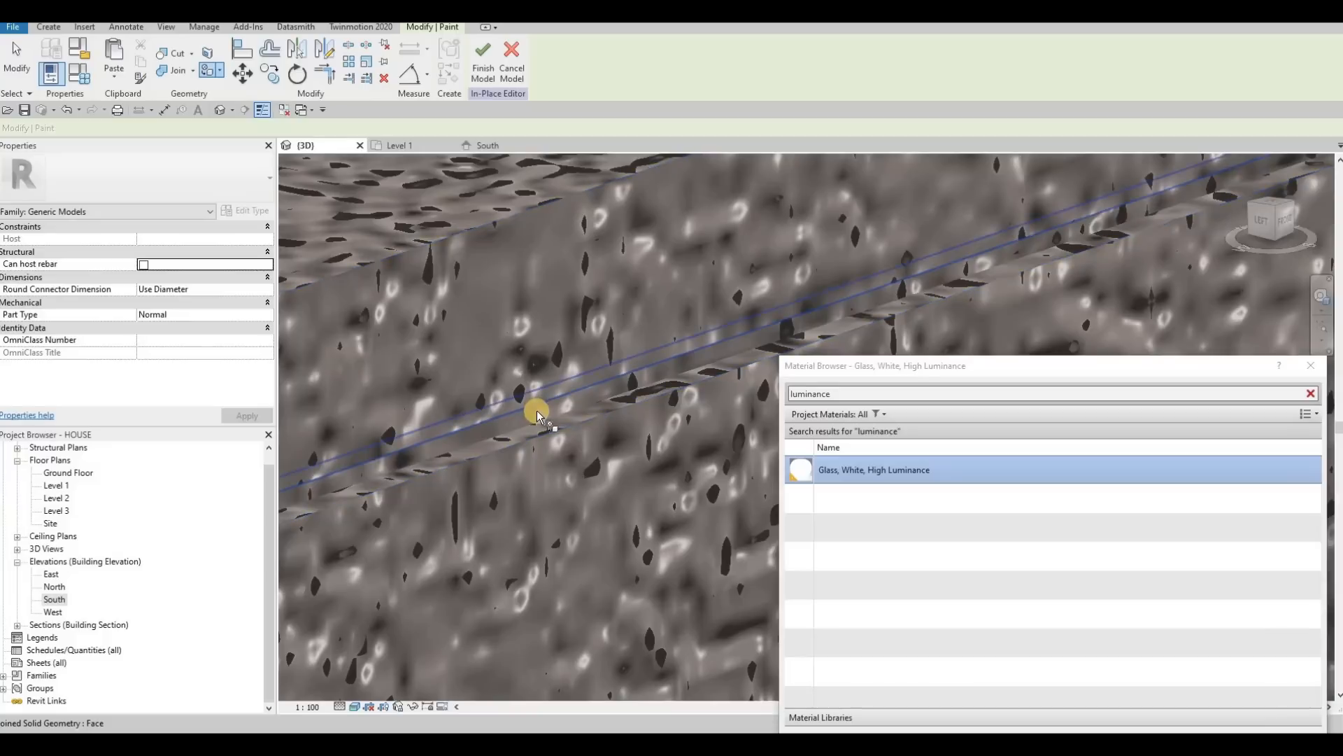
scroll(585, 413, down, 10)
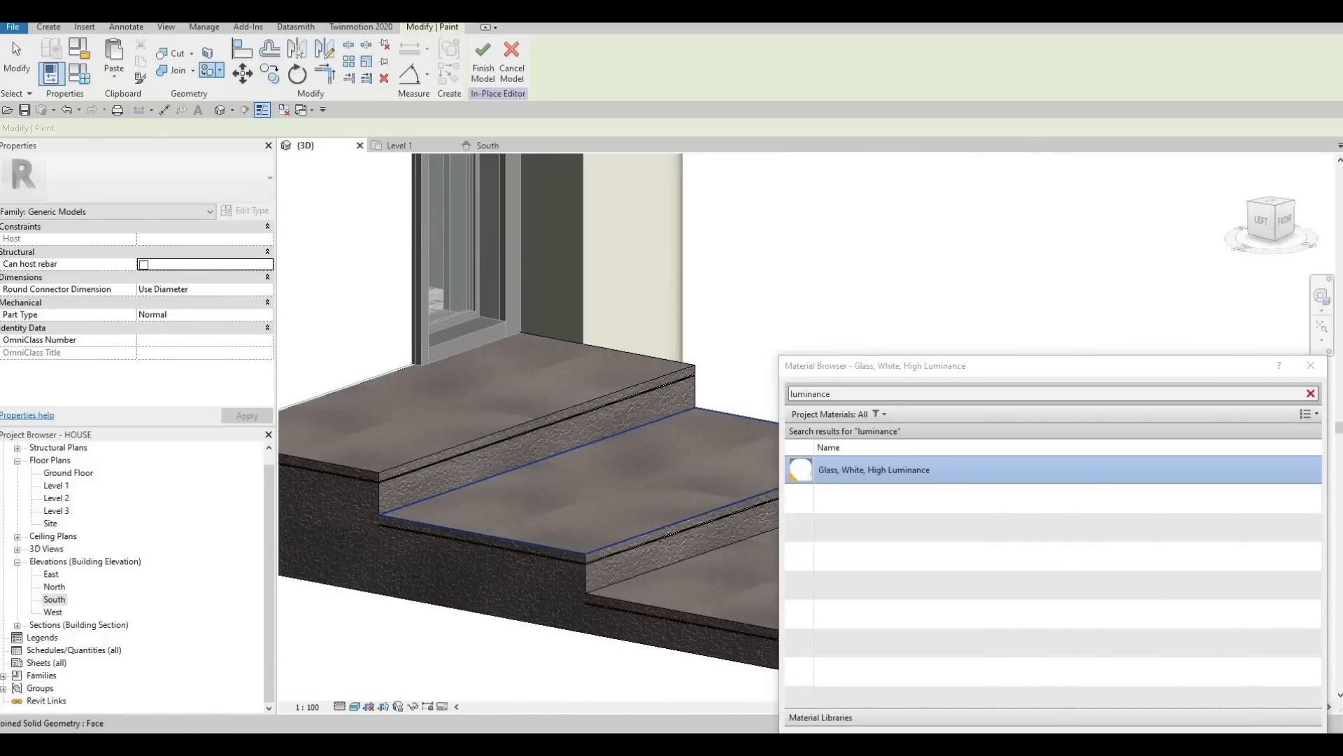
key(Escape)
Step: Finish the in-place model of the entrance steps
scroll(817, 476, down, 2)
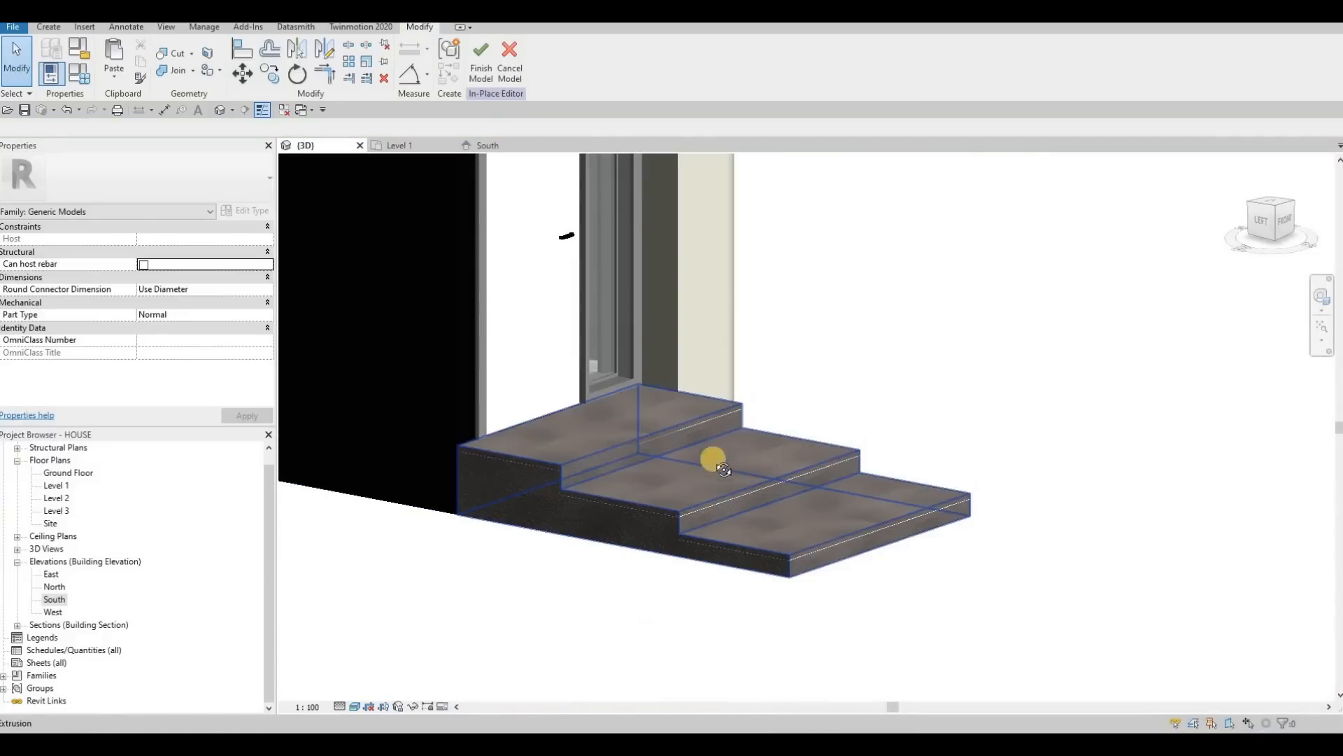
mouse_move(709, 458)
shift+middle_down()
mouse_move(497, 202)
mouse_move(476, 87)
shift+middle_up()
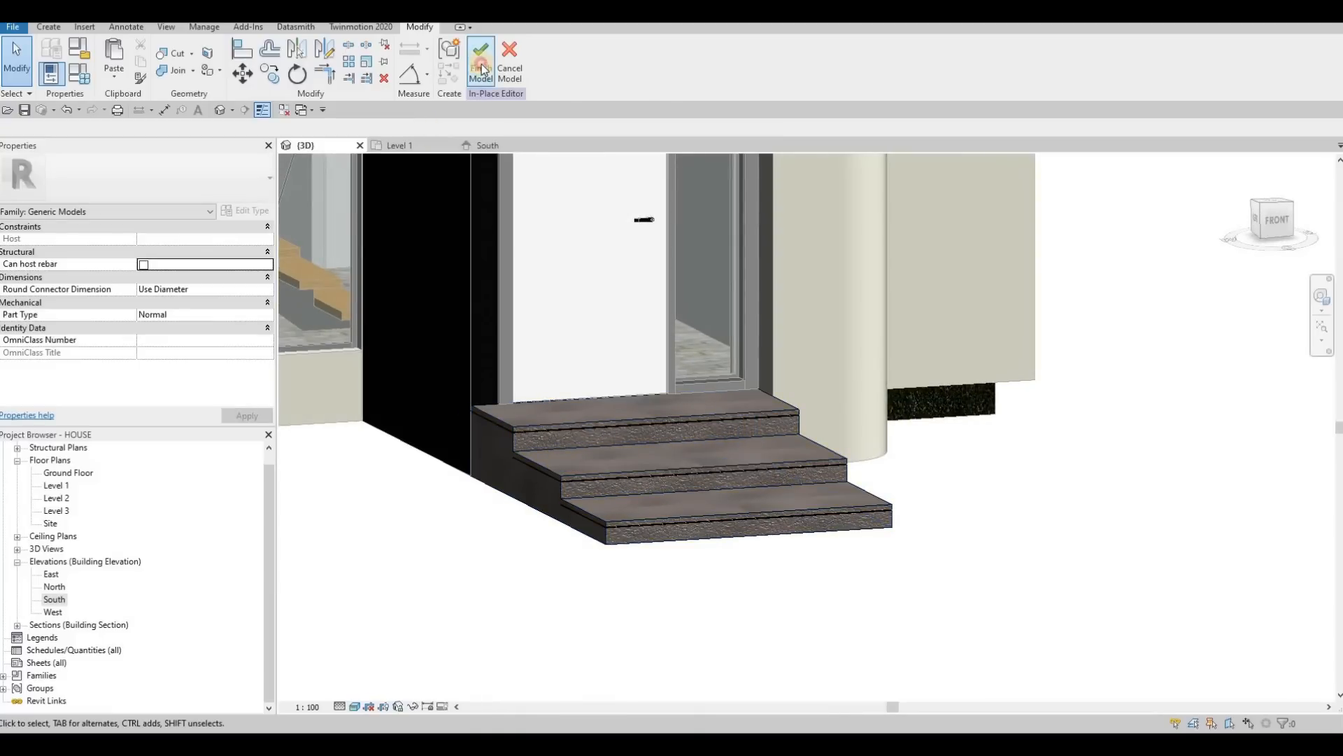
click(482, 68)
scroll(656, 316, down, 2)
middle_drag(734, 430, 782, 381)
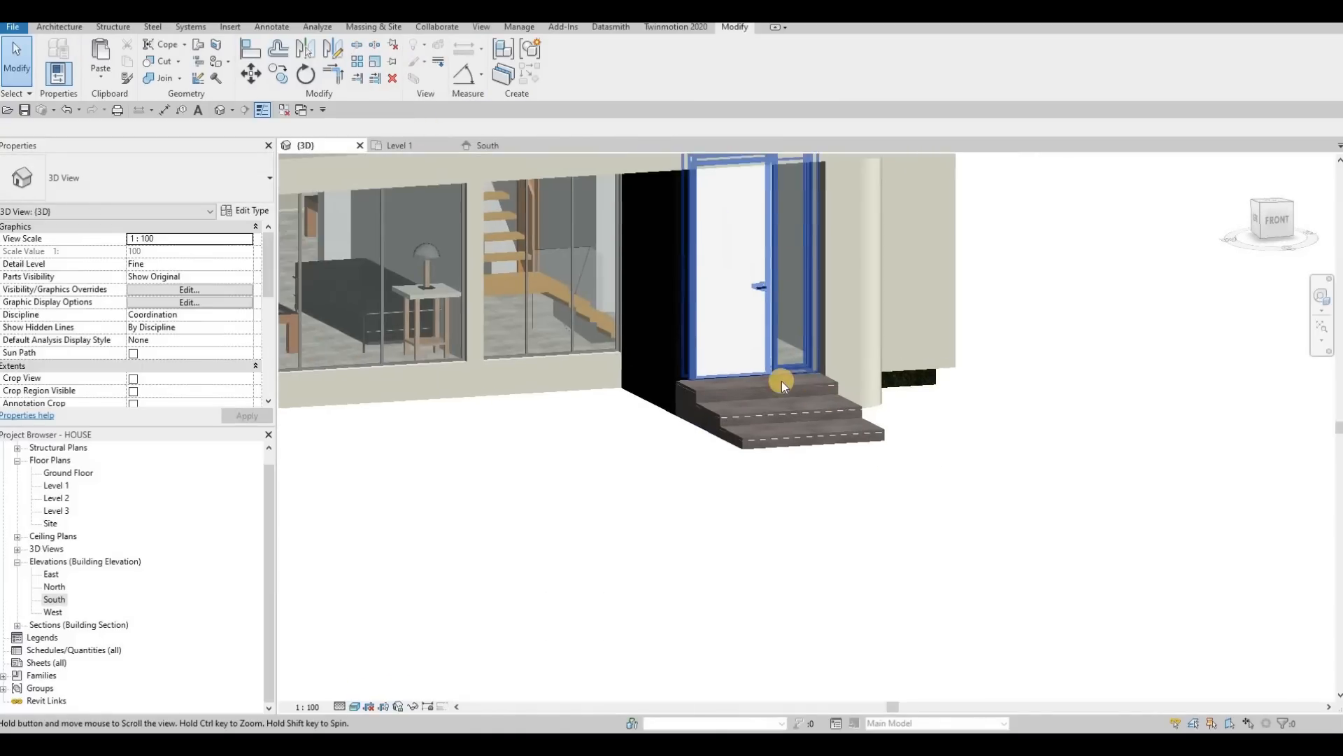
scroll(783, 380, down, 2)
middle_drag(993, 381, 982, 412)
scroll(982, 411, down, 1)
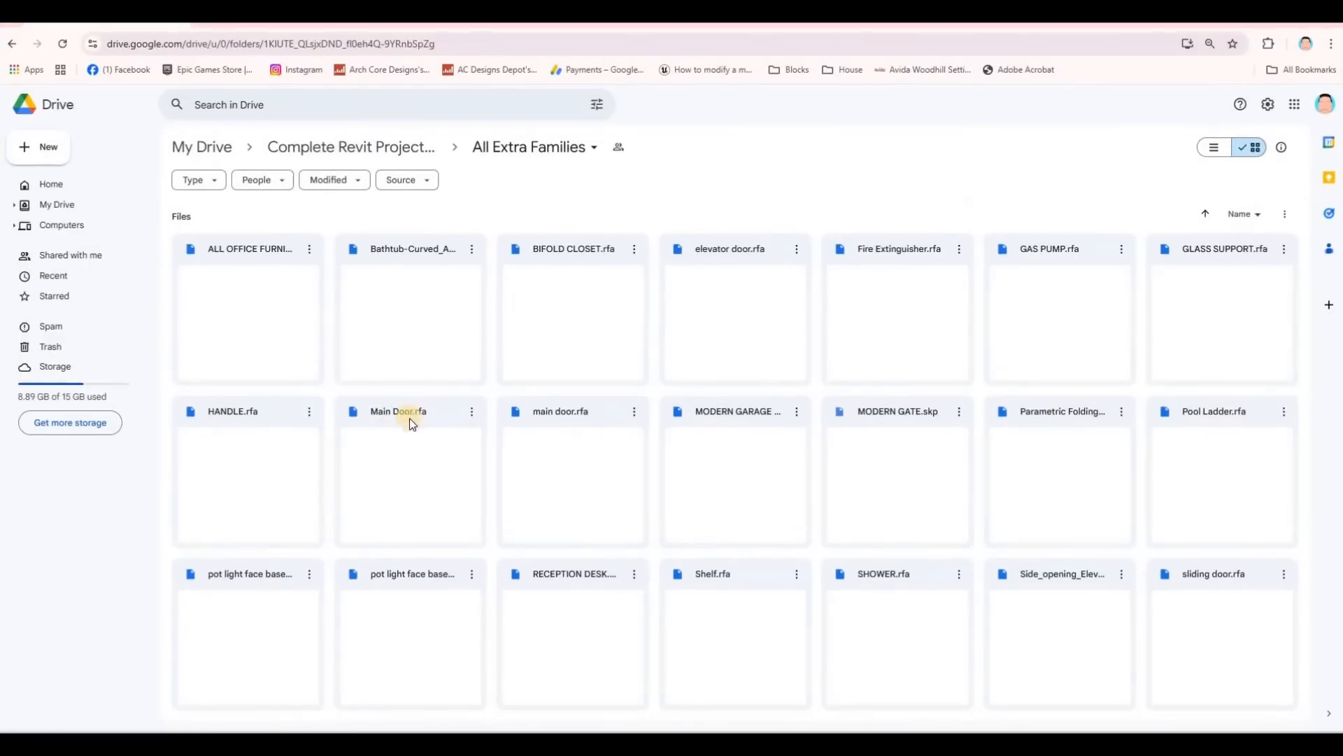
Step: Download the two pot light face base families, square and circle, from the All Extra Families folder
click(472, 574)
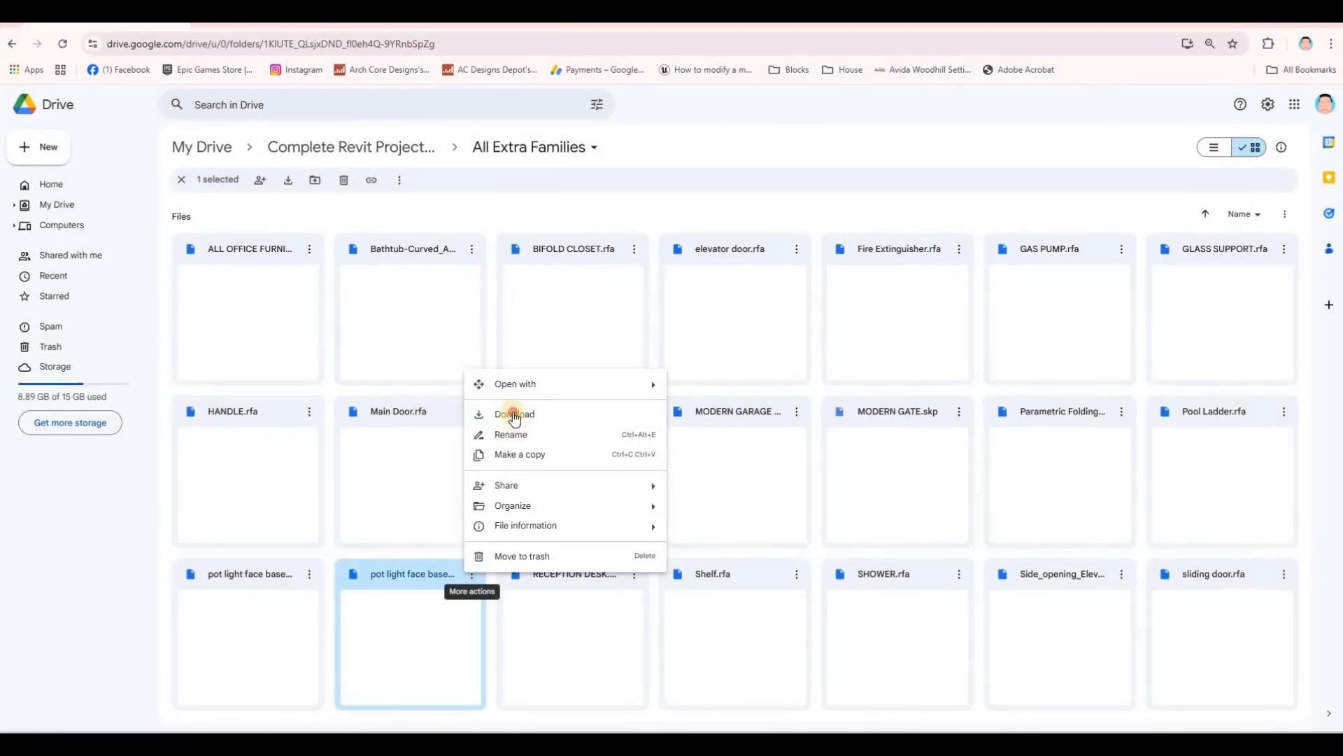
click(516, 413)
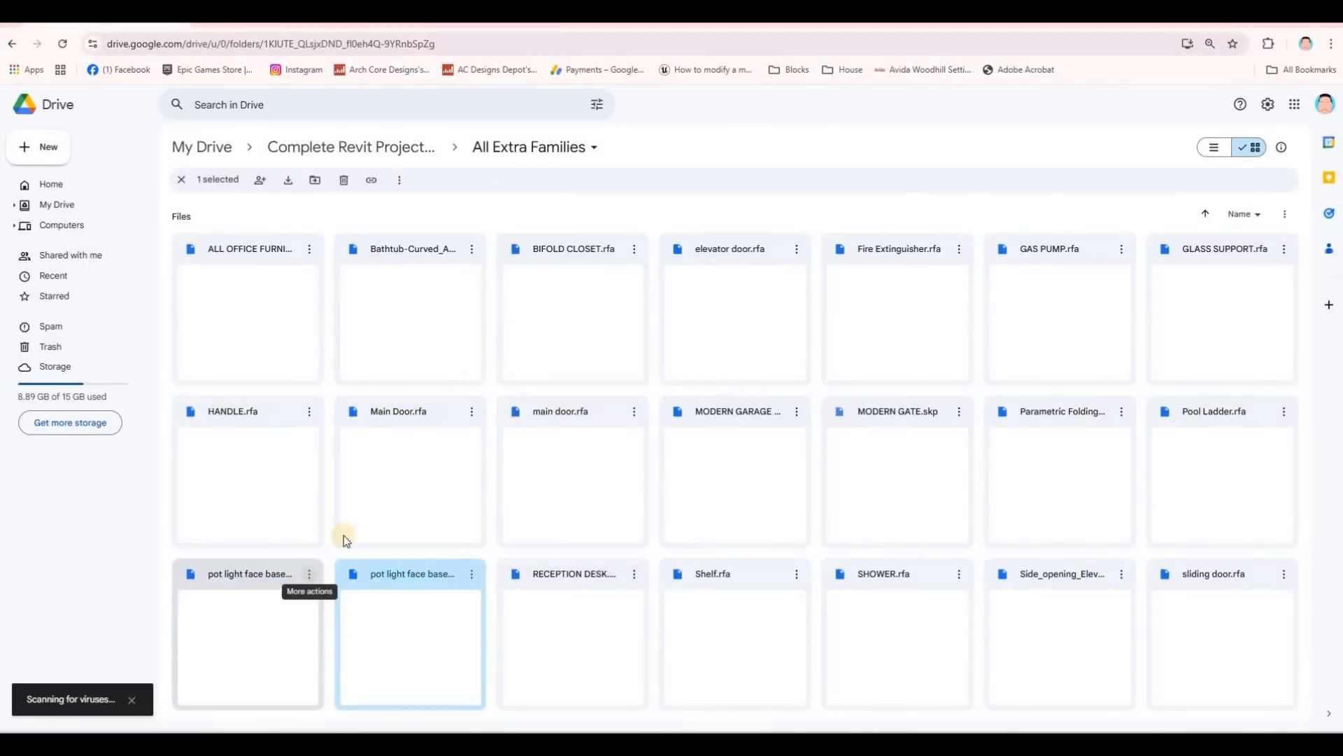
click(310, 574)
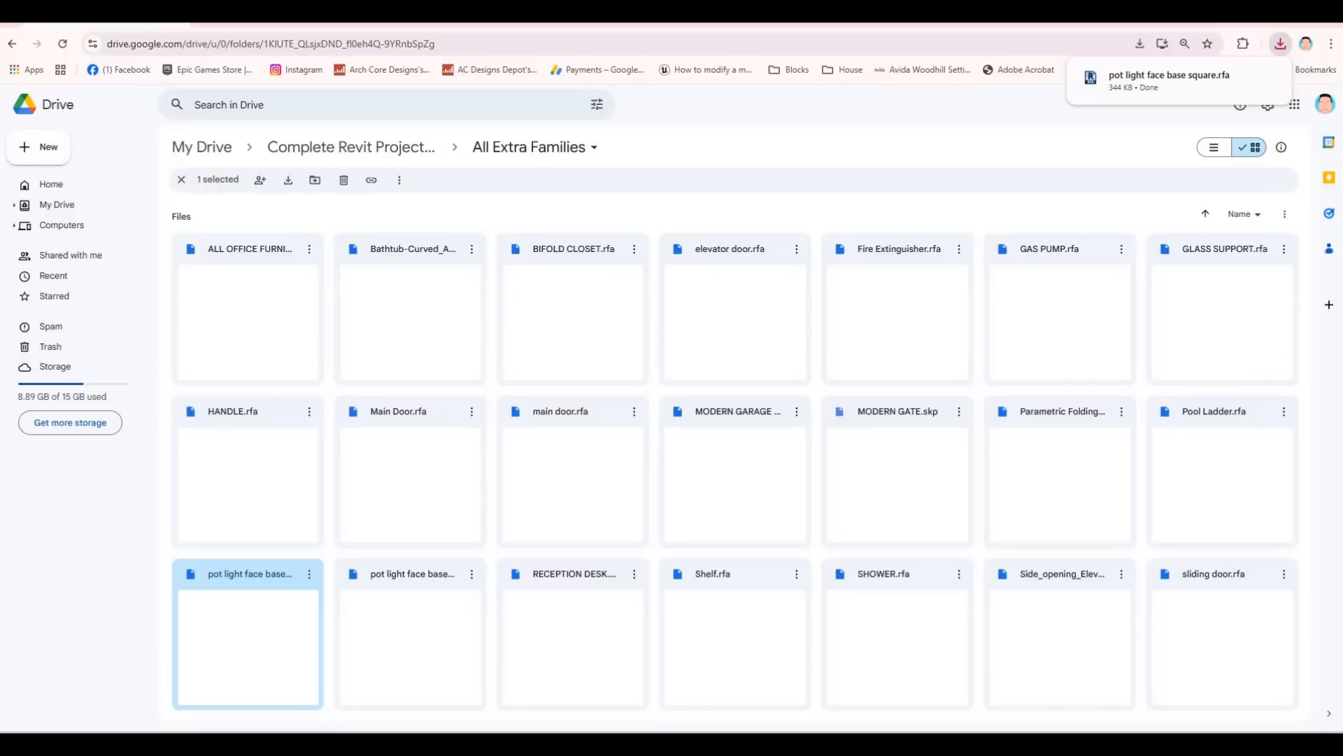
Step: Load the pot light face base circle family from the Downloads folder into the open Revit house project
key(alt+Tab)
click(310, 294)
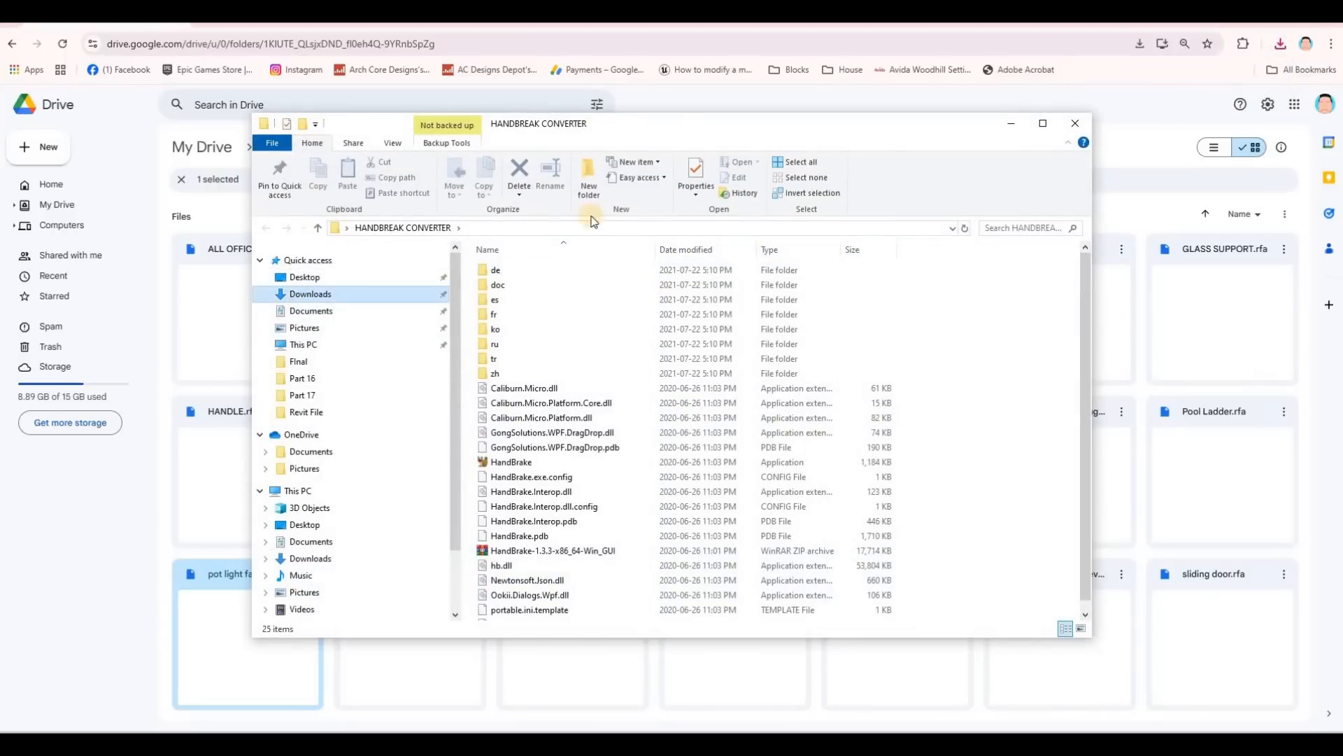
drag(1057, 26, 1342, 150)
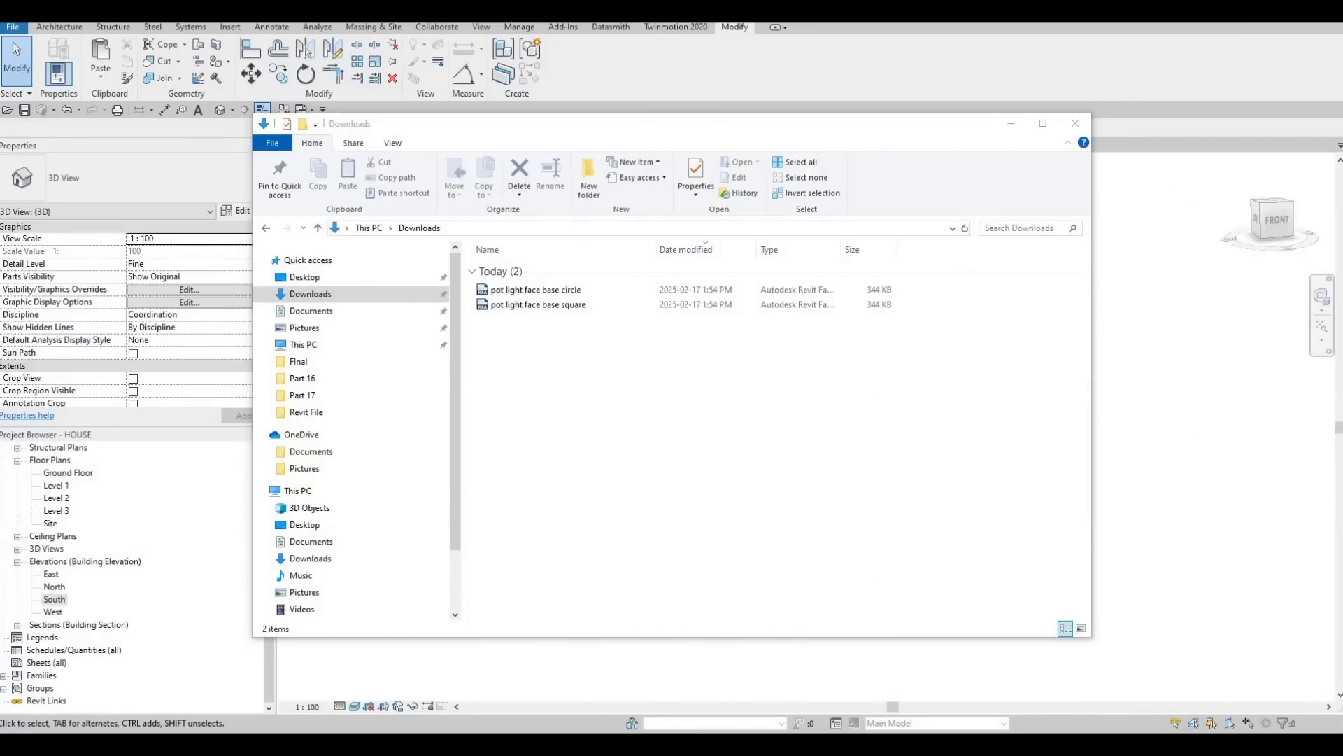
click(838, 134)
drag(691, 125, 1031, 150)
drag(896, 309, 485, 292)
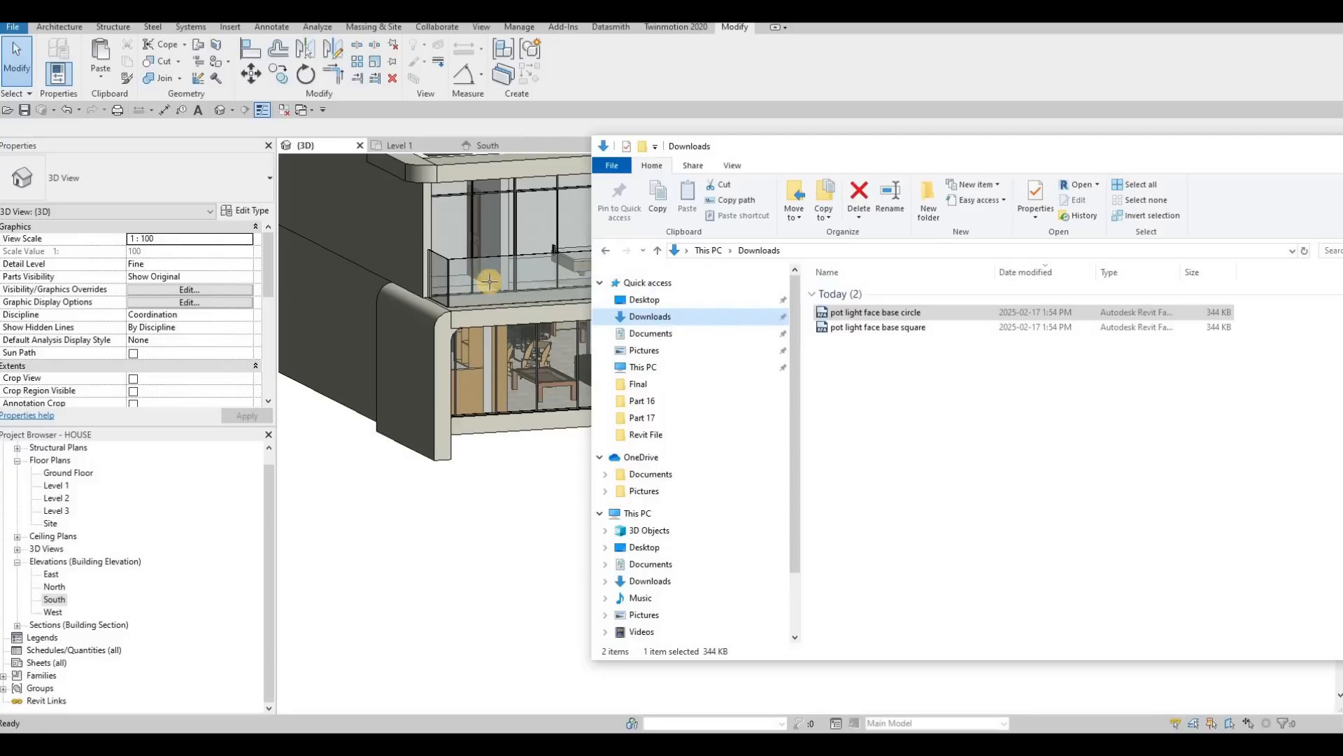
Step: Place two circular pot lights on the soffit above the main door
scroll(413, 362, up, 4)
scroll(448, 322, down, 2)
middle_drag(493, 278, 455, 240)
scroll(482, 252, up, 3)
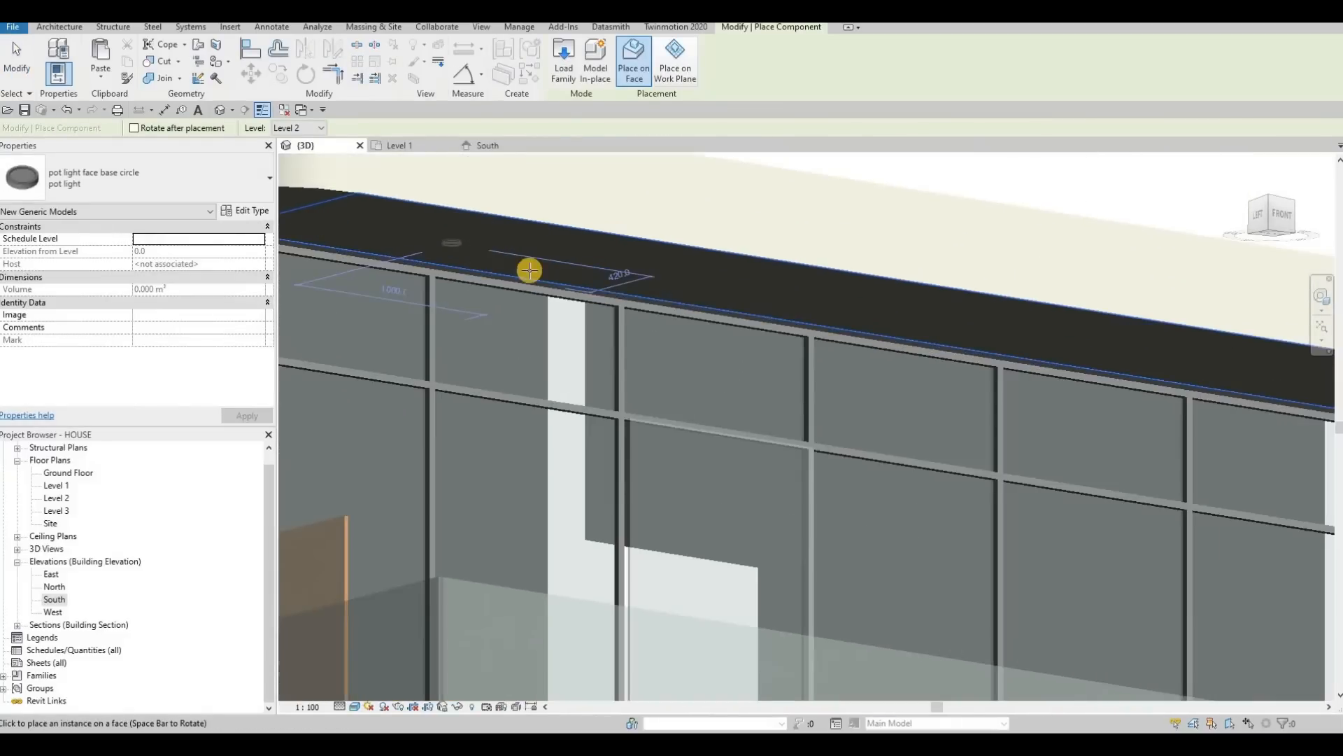
scroll(728, 315, down, 4)
scroll(745, 440, up, 6)
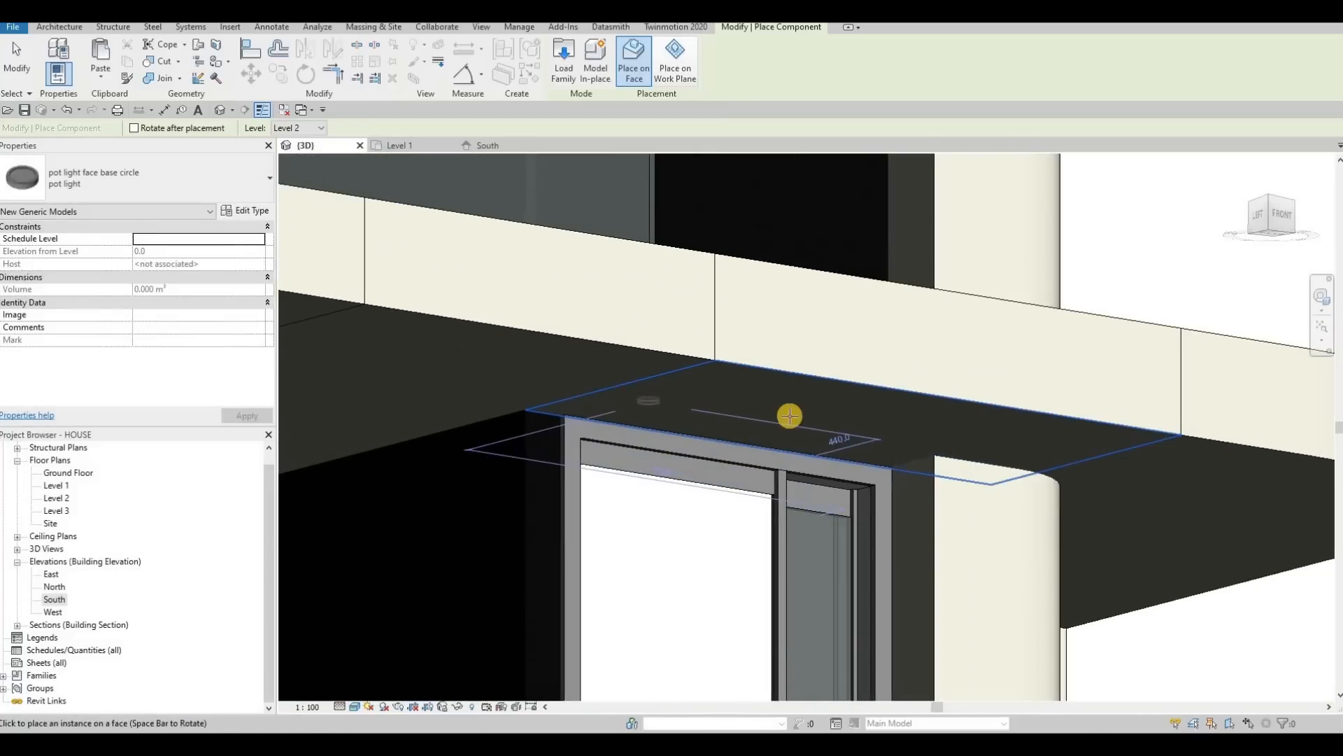
click(848, 433)
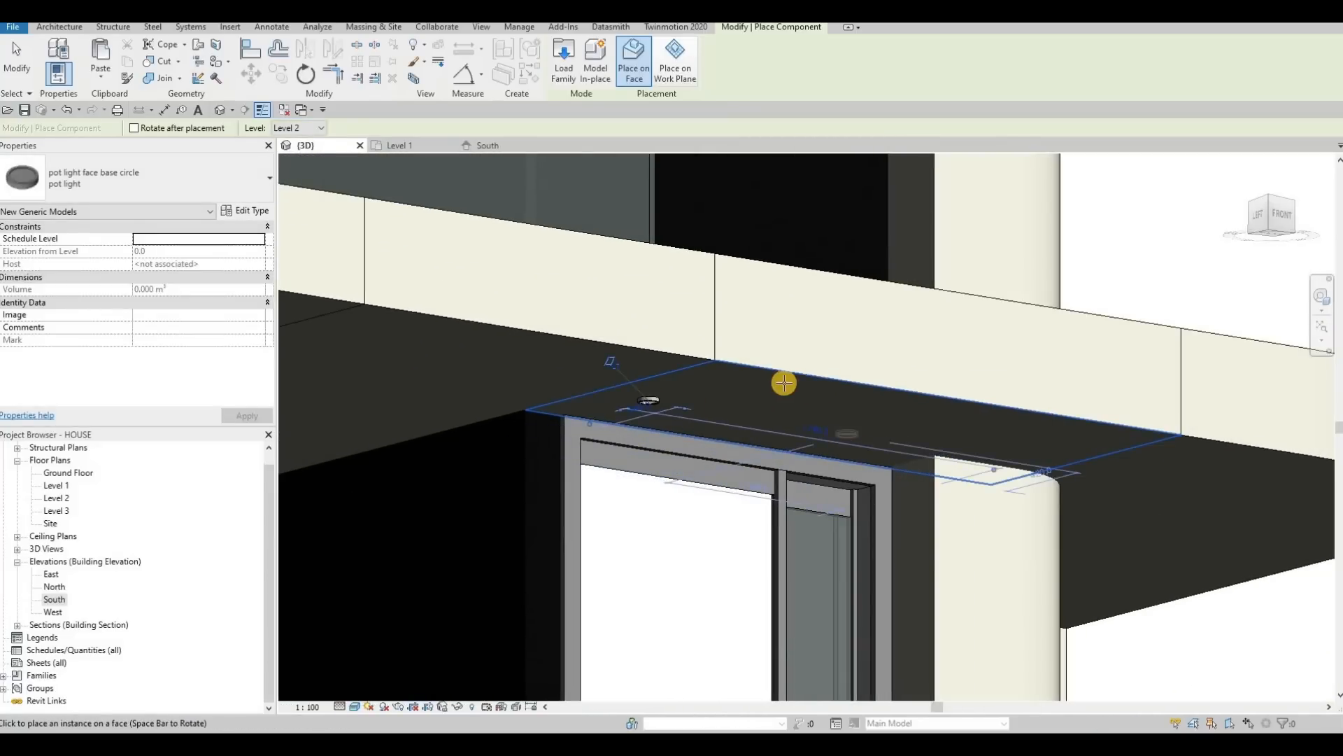
Step: Place two circular pot lights on the overhang's soffit in front of the ground-floor curtain walls beside the entrance
scroll(784, 382, down, 5)
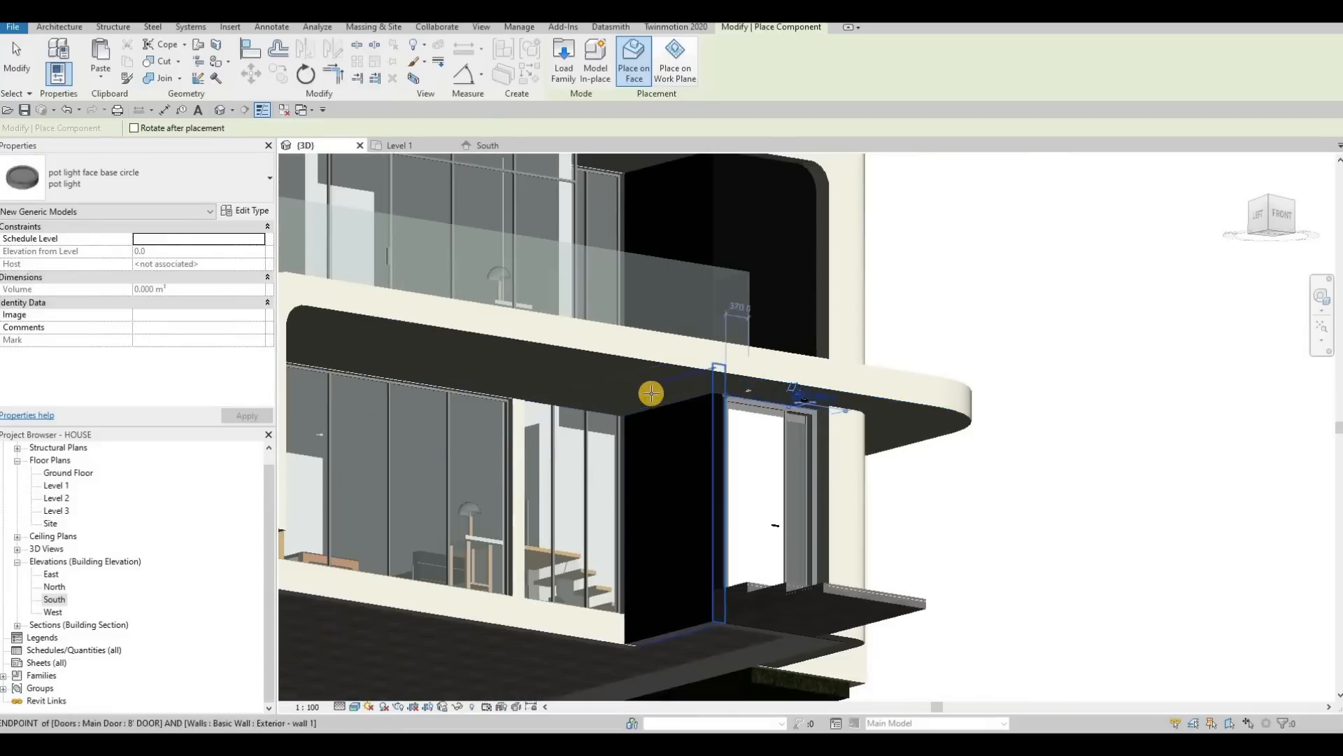
scroll(629, 395, up, 5)
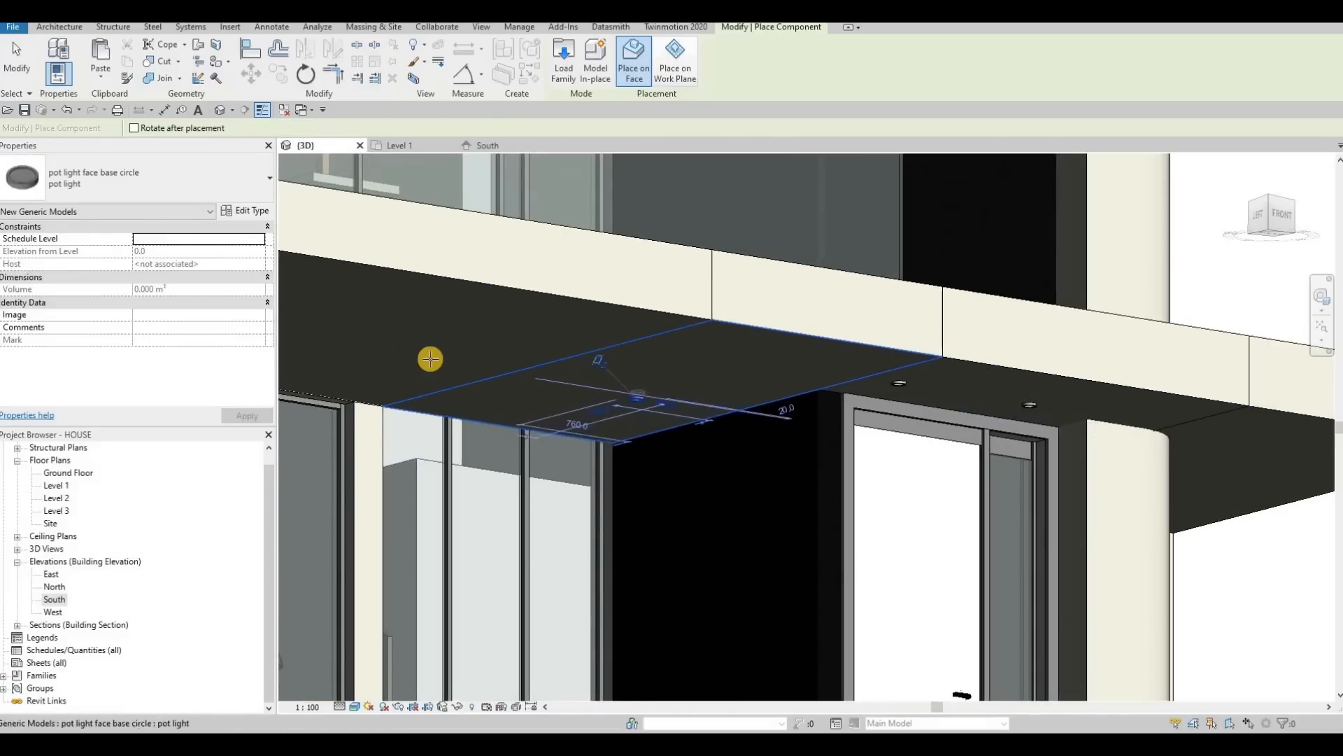
scroll(497, 309, down, 2)
middle_drag(630, 323, 746, 450)
middle_drag(653, 298, 702, 430)
Step: Place three circular pot lights on the roof soffit above the upper front balcony, including the recess beside the dark wall
scroll(657, 309, up, 5)
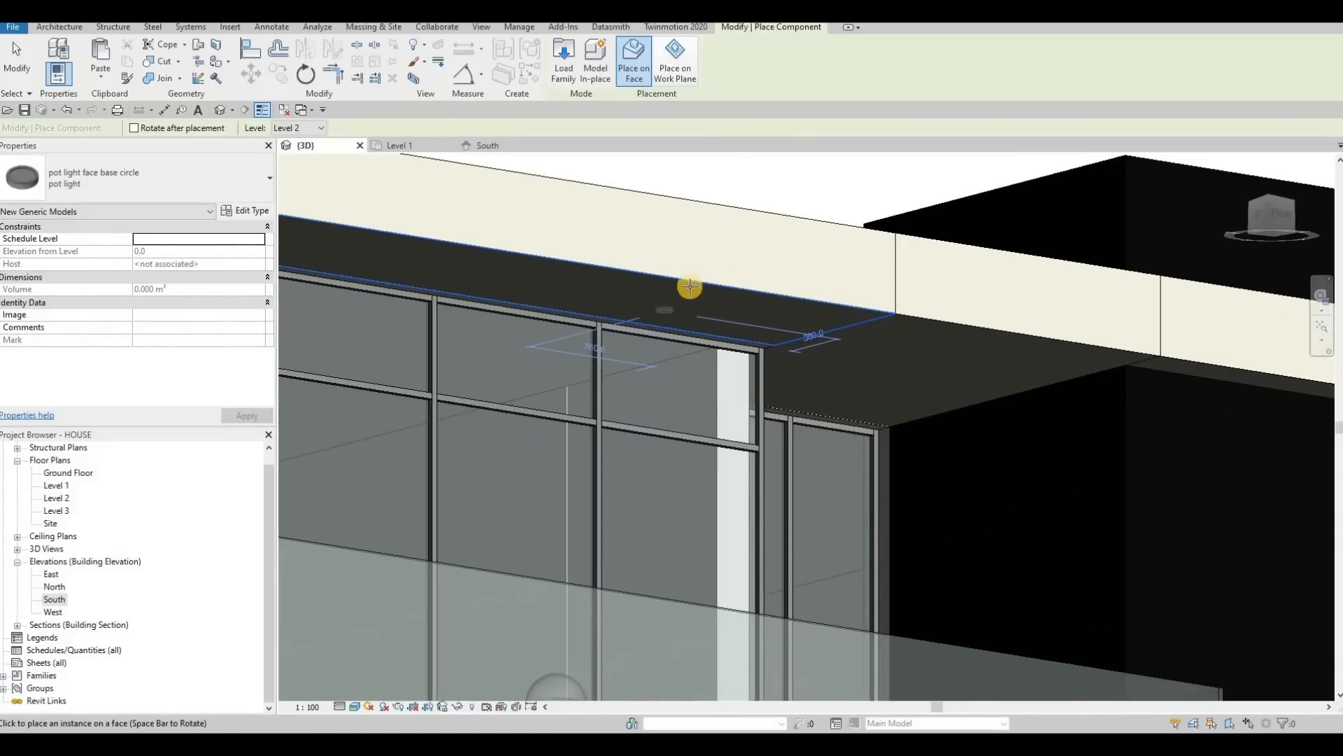
scroll(746, 321, down, 2)
scroll(729, 309, up, 2)
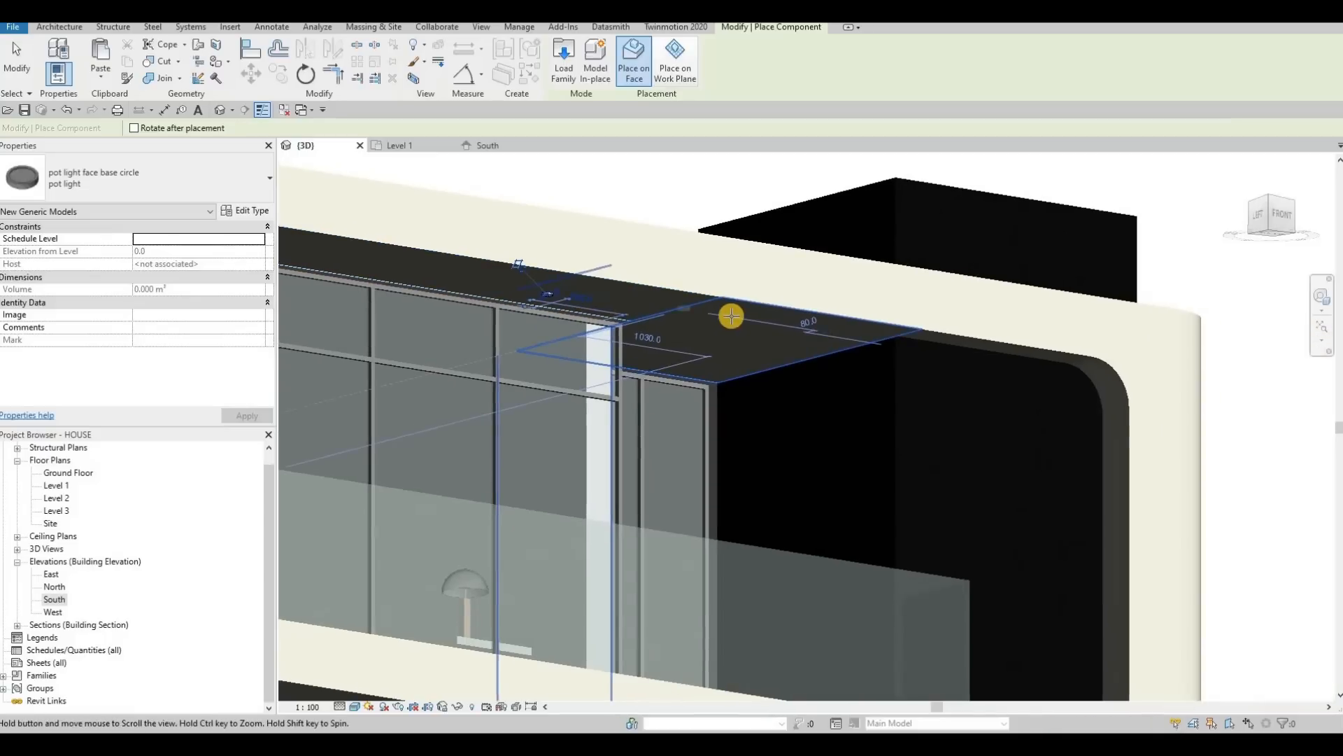
scroll(671, 348, down, 3)
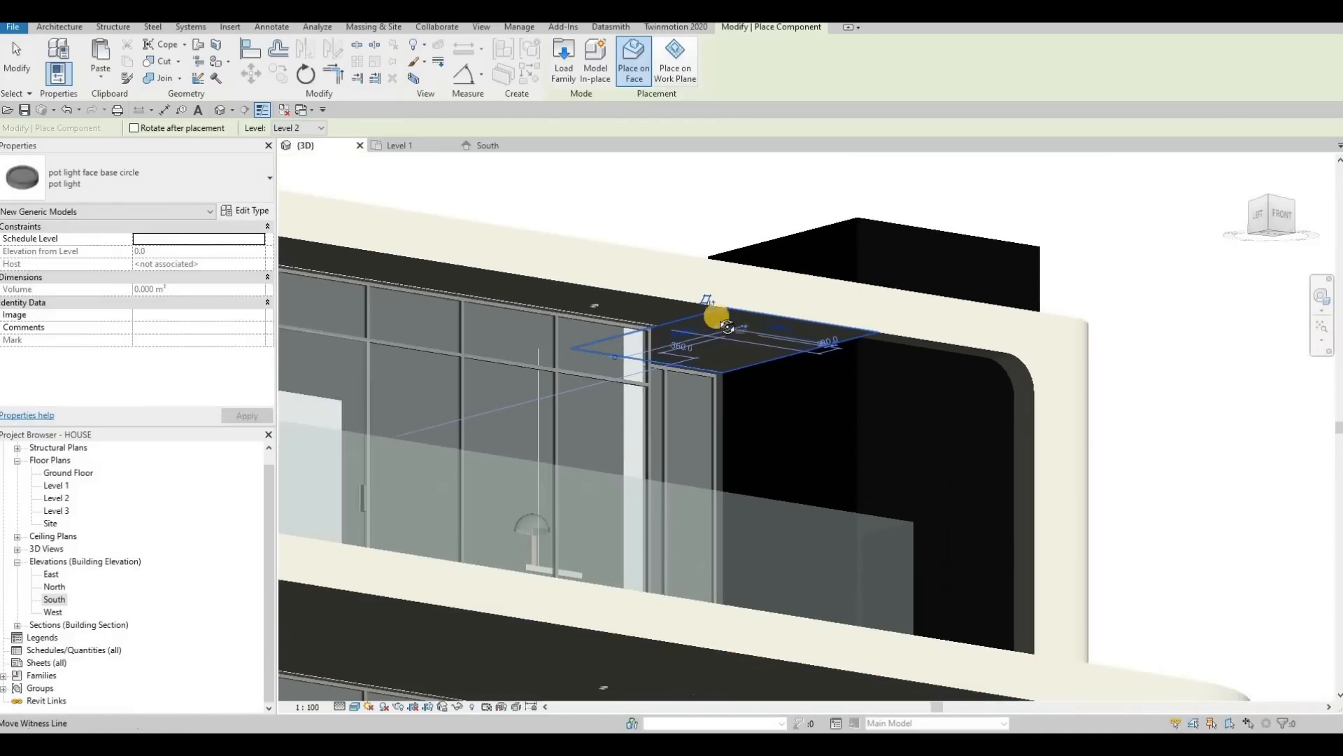
scroll(702, 324, up, 2)
shift+middle_drag(538, 310, 570, 319)
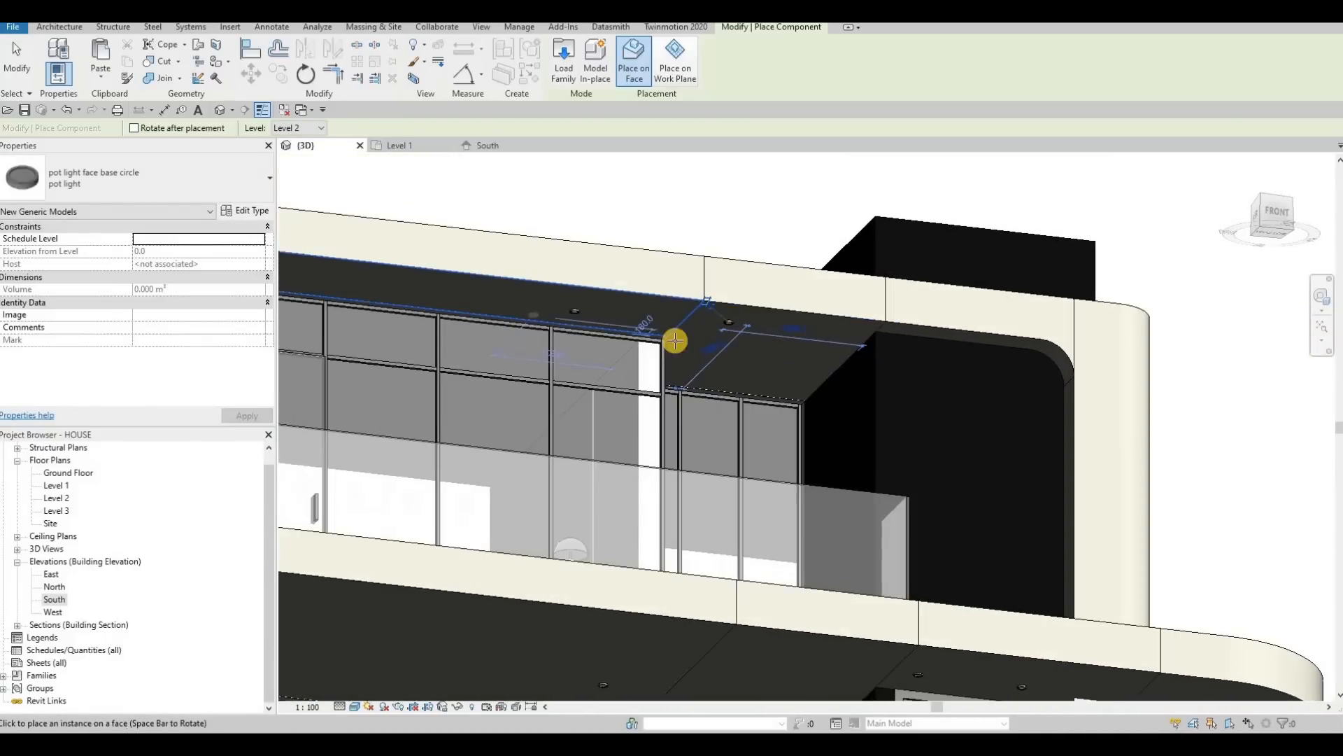
middle_drag(668, 337, 770, 366)
scroll(773, 367, down, 1)
scroll(849, 368, up, 2)
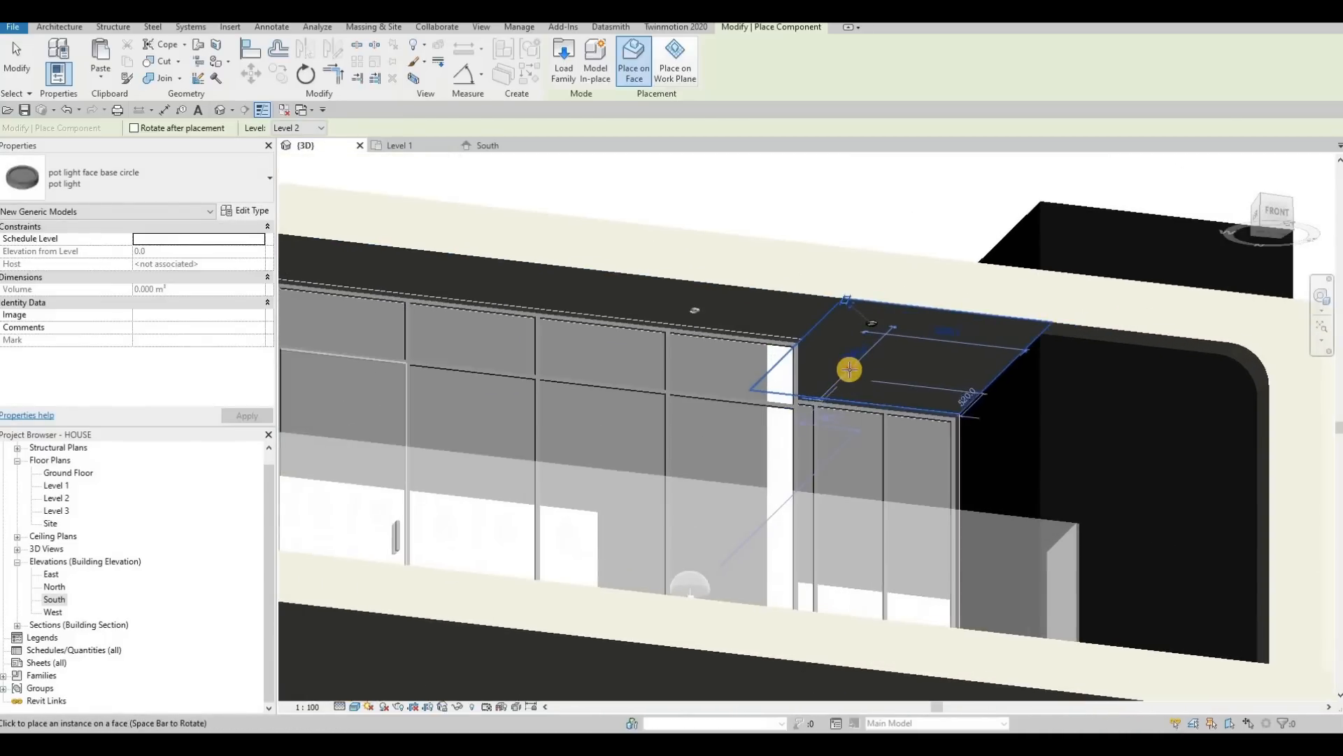
scroll(867, 380, down, 3)
scroll(482, 325, up, 2)
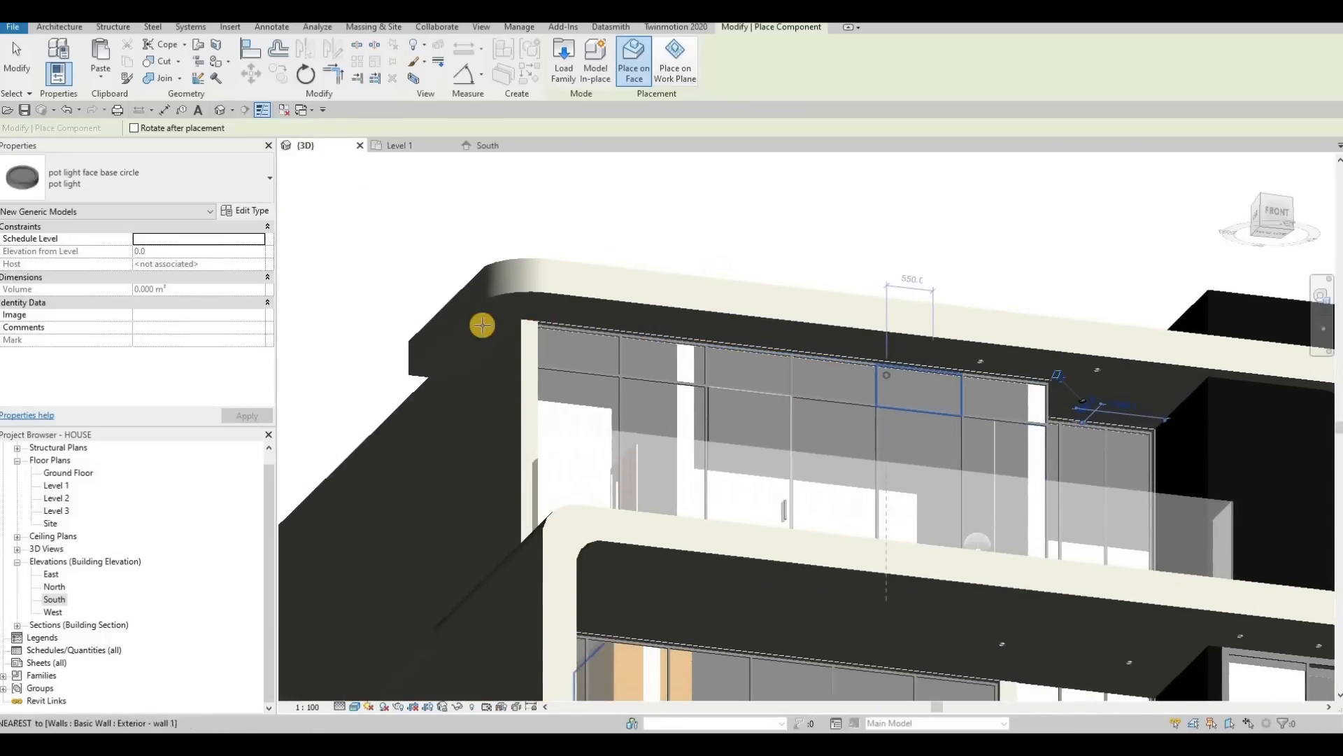
Step: Place a circular pot light on the roof soffit's curved corner piece beyond the upper balcony's end wall
scroll(439, 346, up, 3)
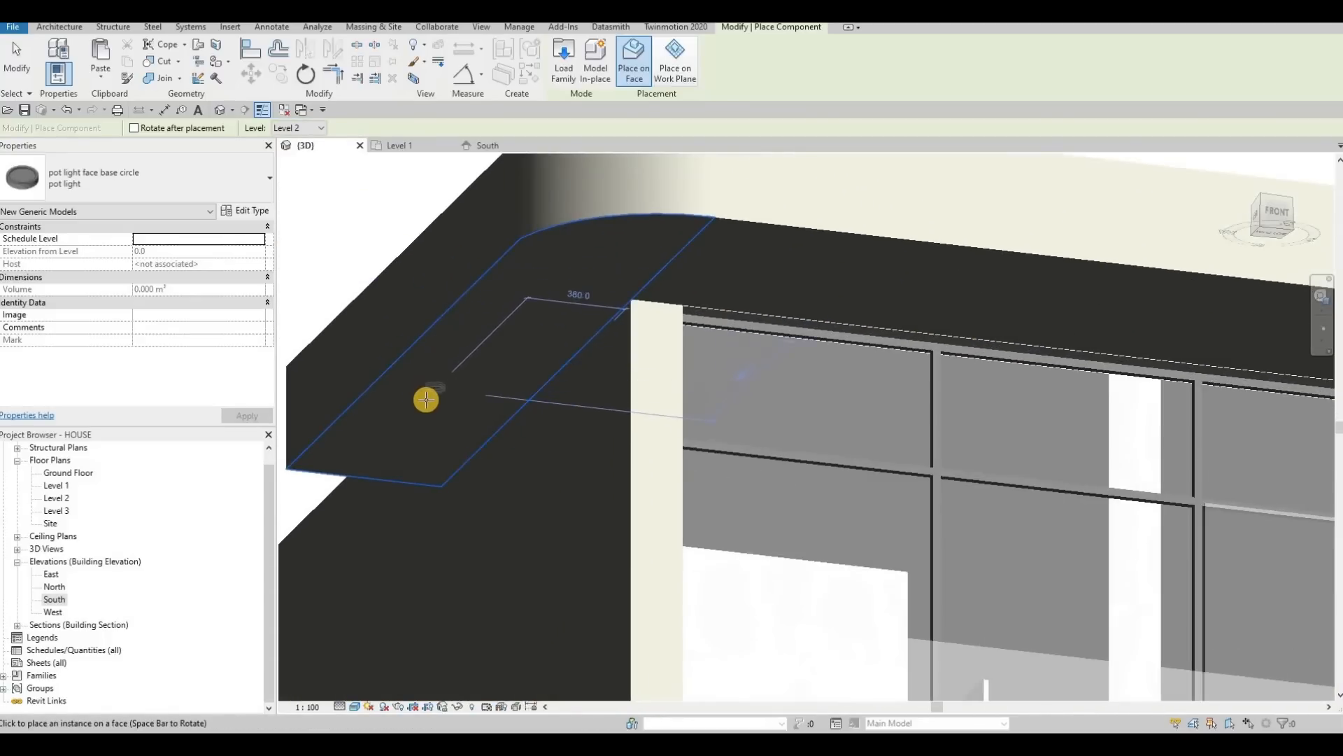
click(427, 398)
scroll(600, 354, down, 5)
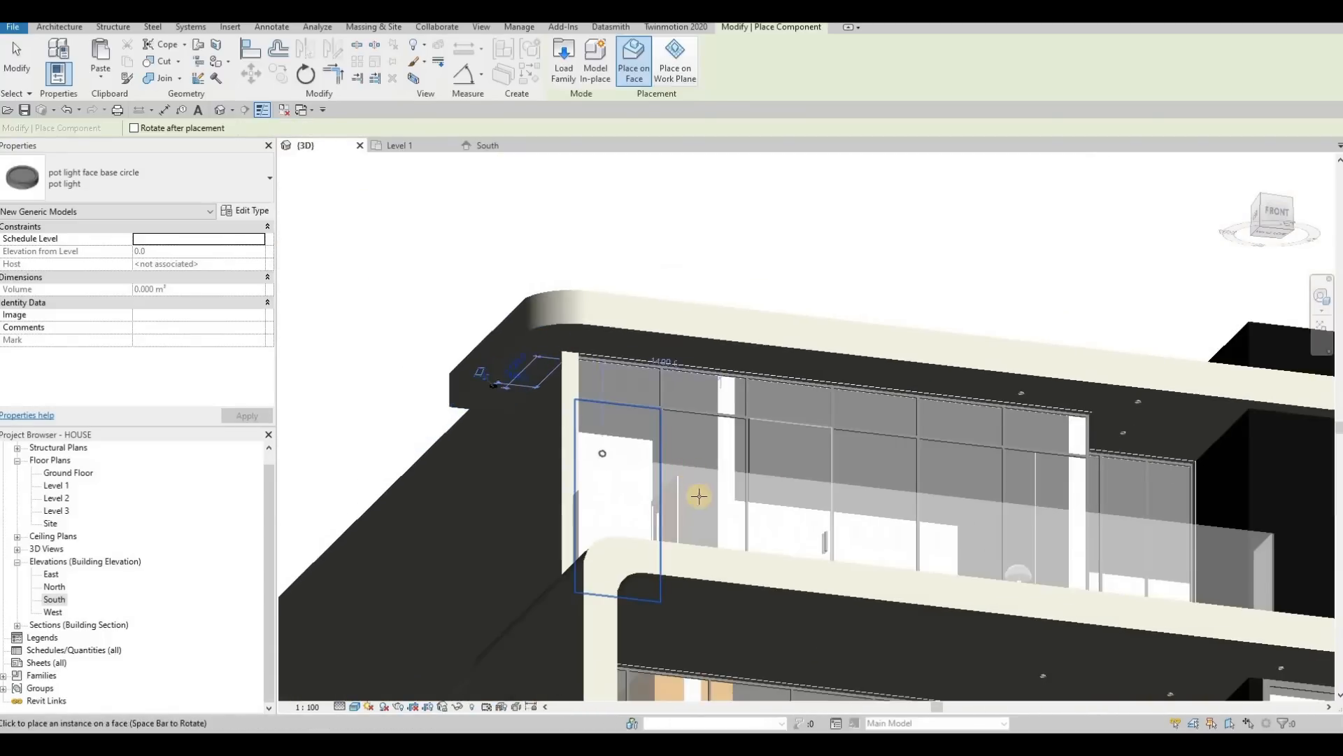
Step: Place a circular pot light under the curved end of the overhang beside the entrance pillar
scroll(647, 501, up, 4)
mouse_move(540, 510)
shift+middle_down()
mouse_move(696, 531)
mouse_move(564, 504)
shift+middle_up()
shift+middle_drag(785, 445, 815, 340)
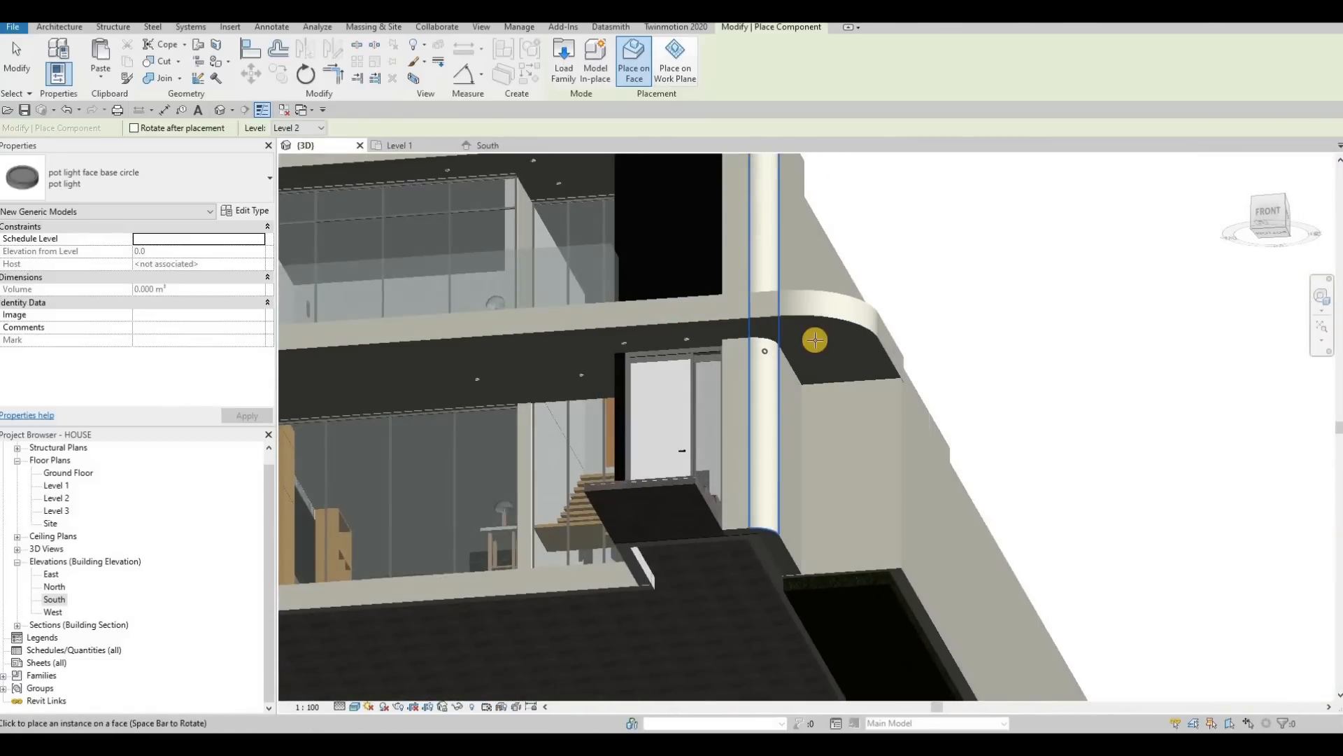
shift+middle_drag(746, 441, 870, 225)
scroll(938, 210, up, 6)
Step: Place circular pot lights on the ceilings of the two rounded balcony frames at the back of the house
scroll(917, 282, down, 5)
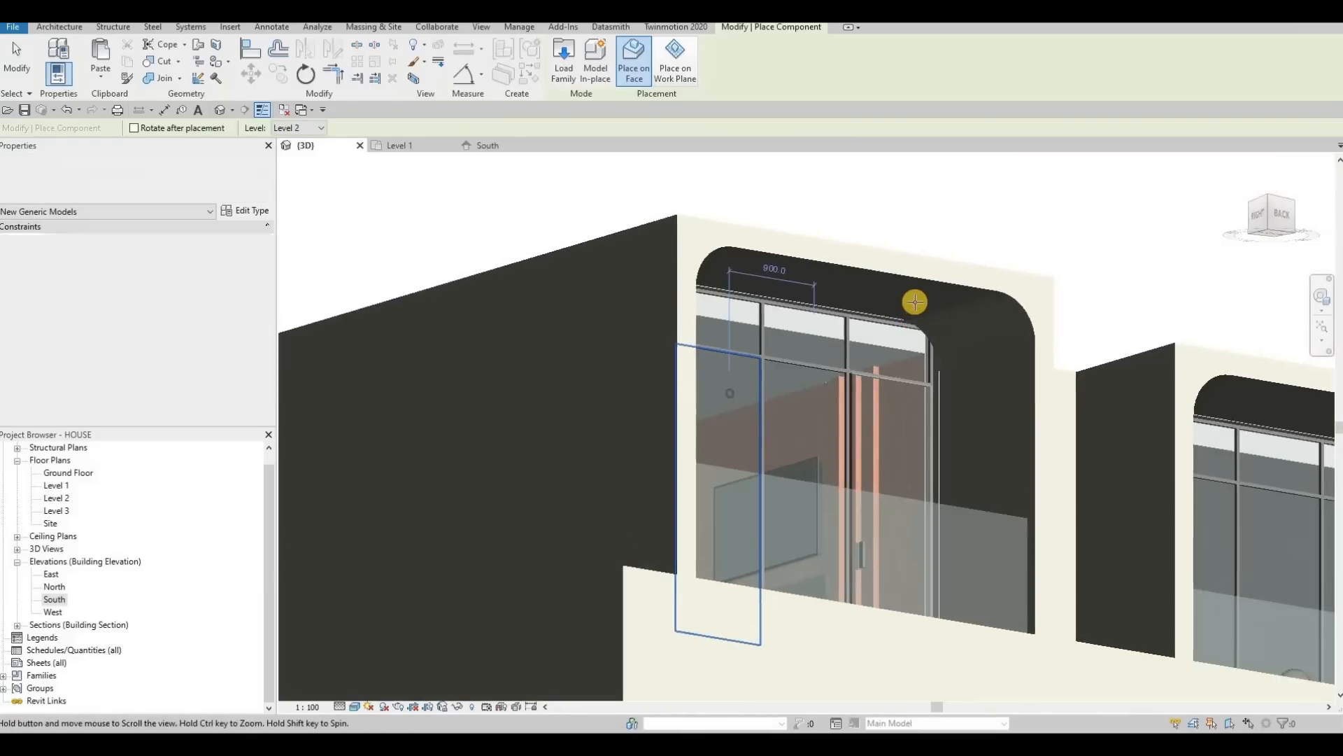
scroll(904, 304, up, 3)
click(930, 340)
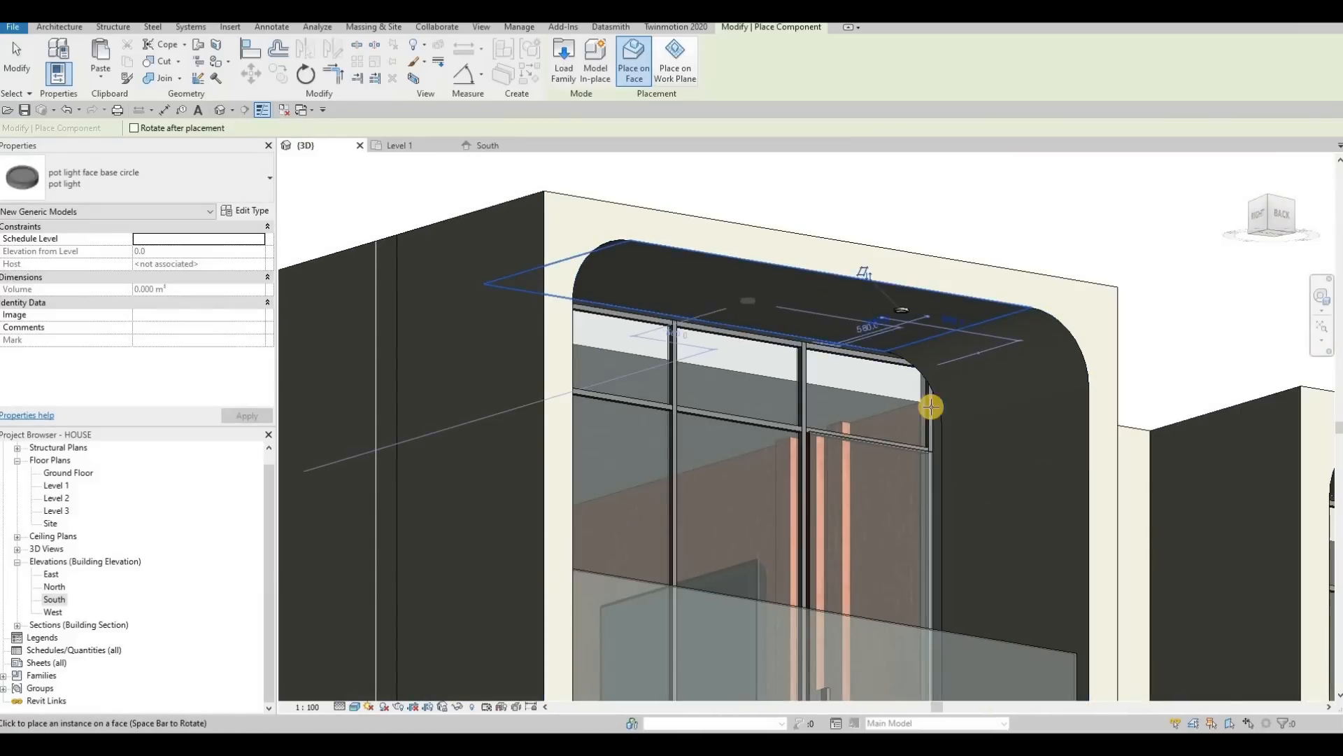
middle_drag(1265, 386, 675, 271)
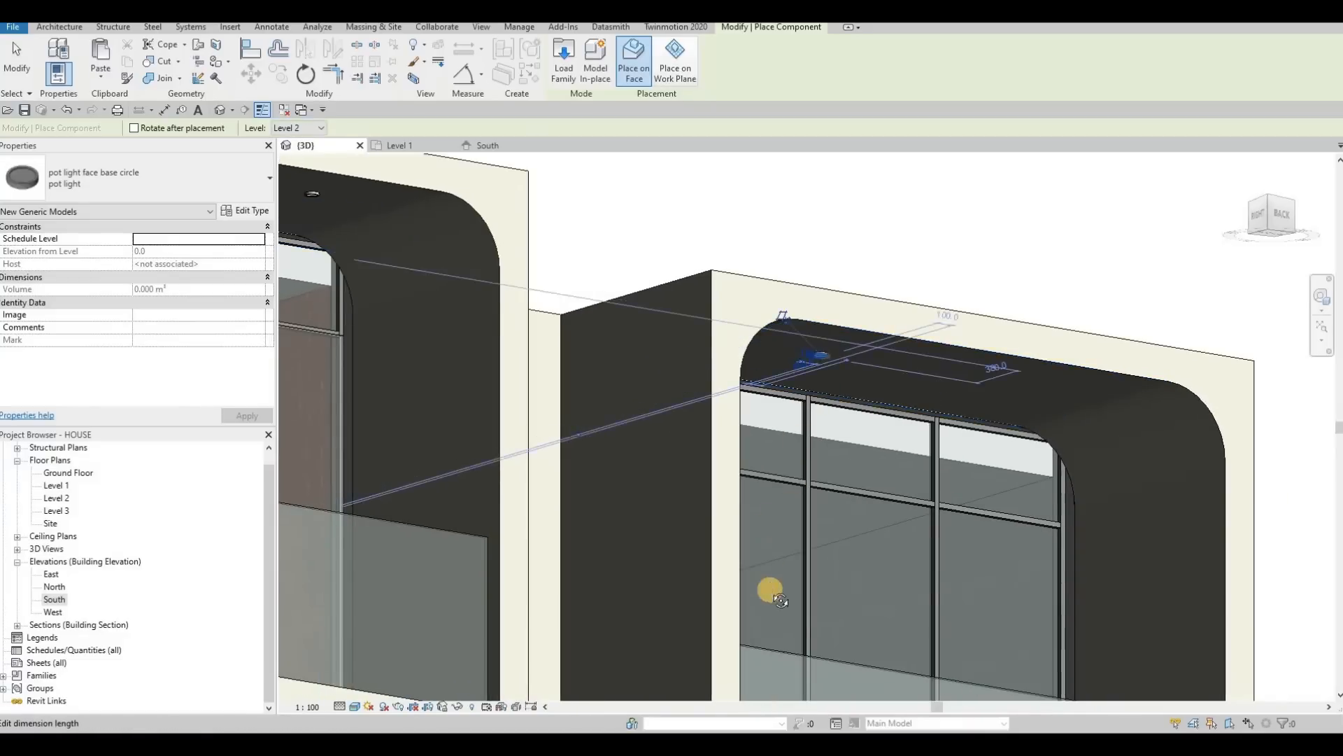
shift+middle_drag(781, 600, 723, 555)
Step: Place a circular pot light on the underside of the upper floor's overhang at the rear corner, and end component placement
scroll(639, 541, up, 6)
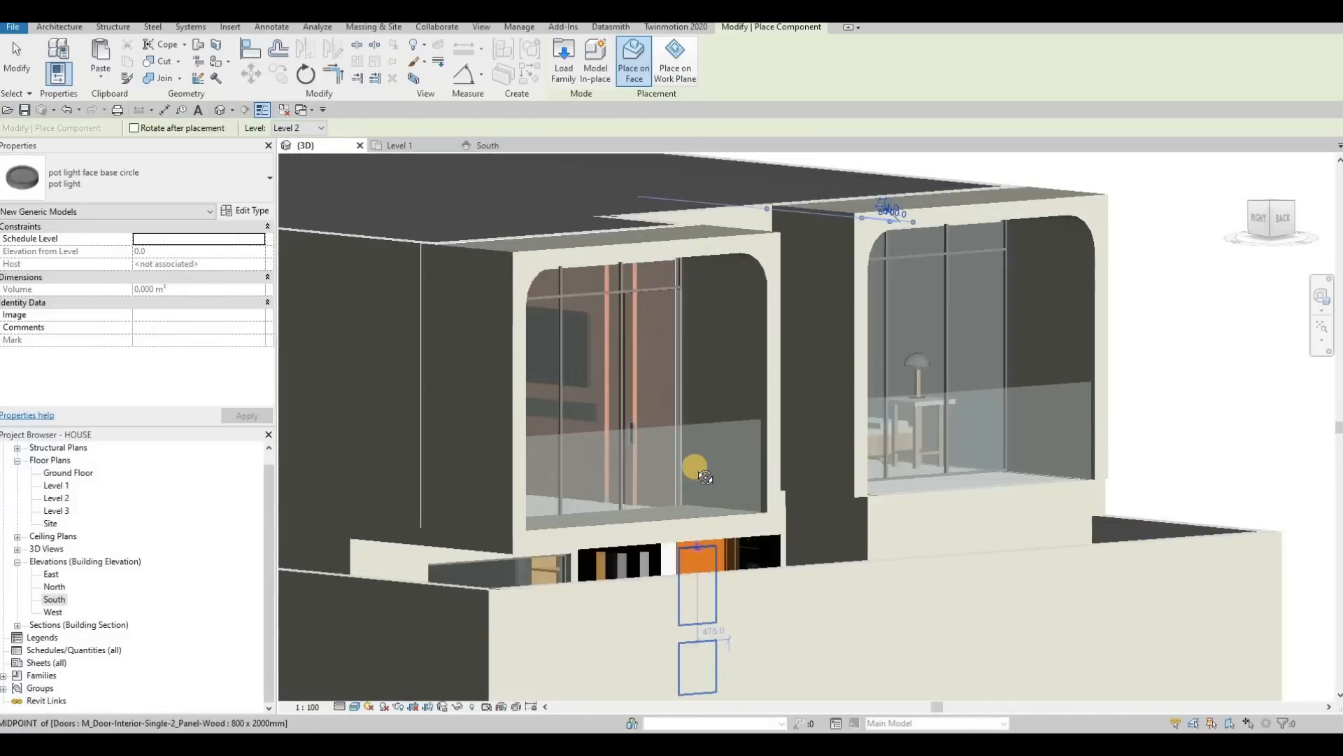
shift+middle_drag(686, 468, 597, 416)
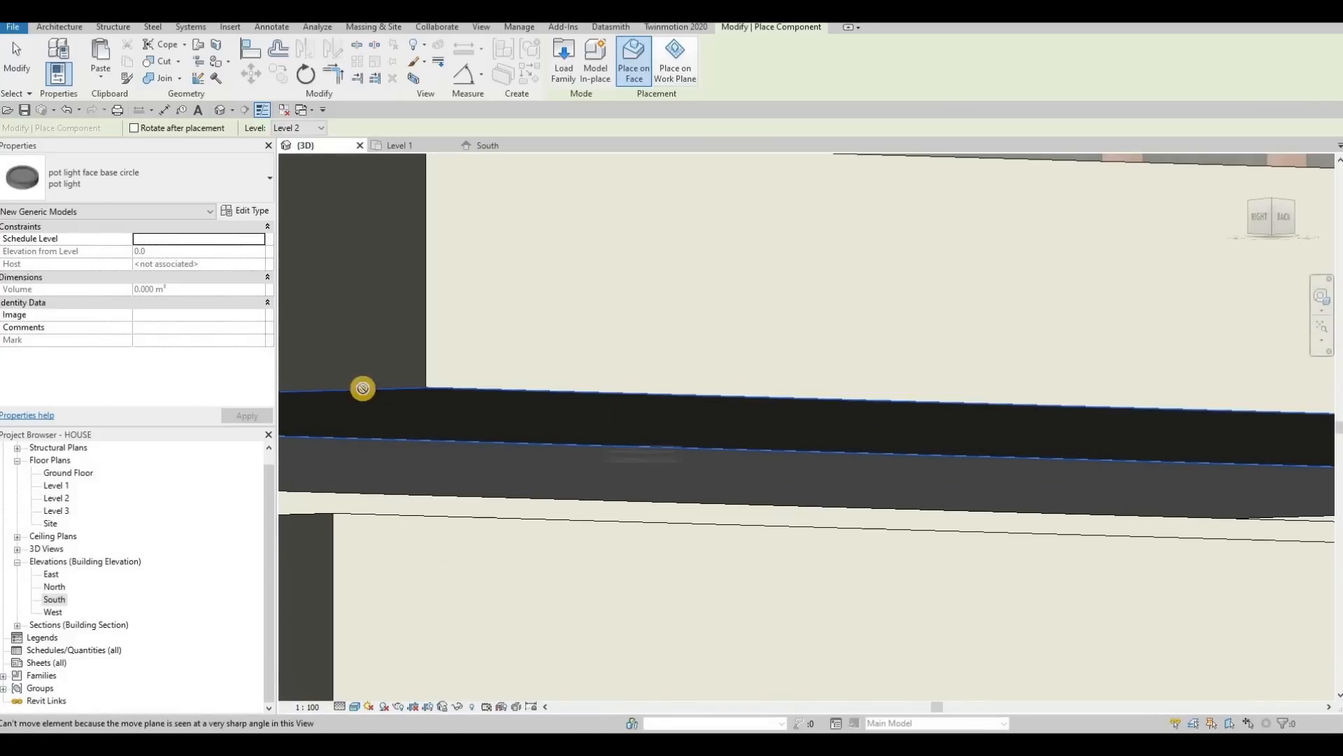
shift+middle_drag(675, 373, 483, 183)
key(Escape)
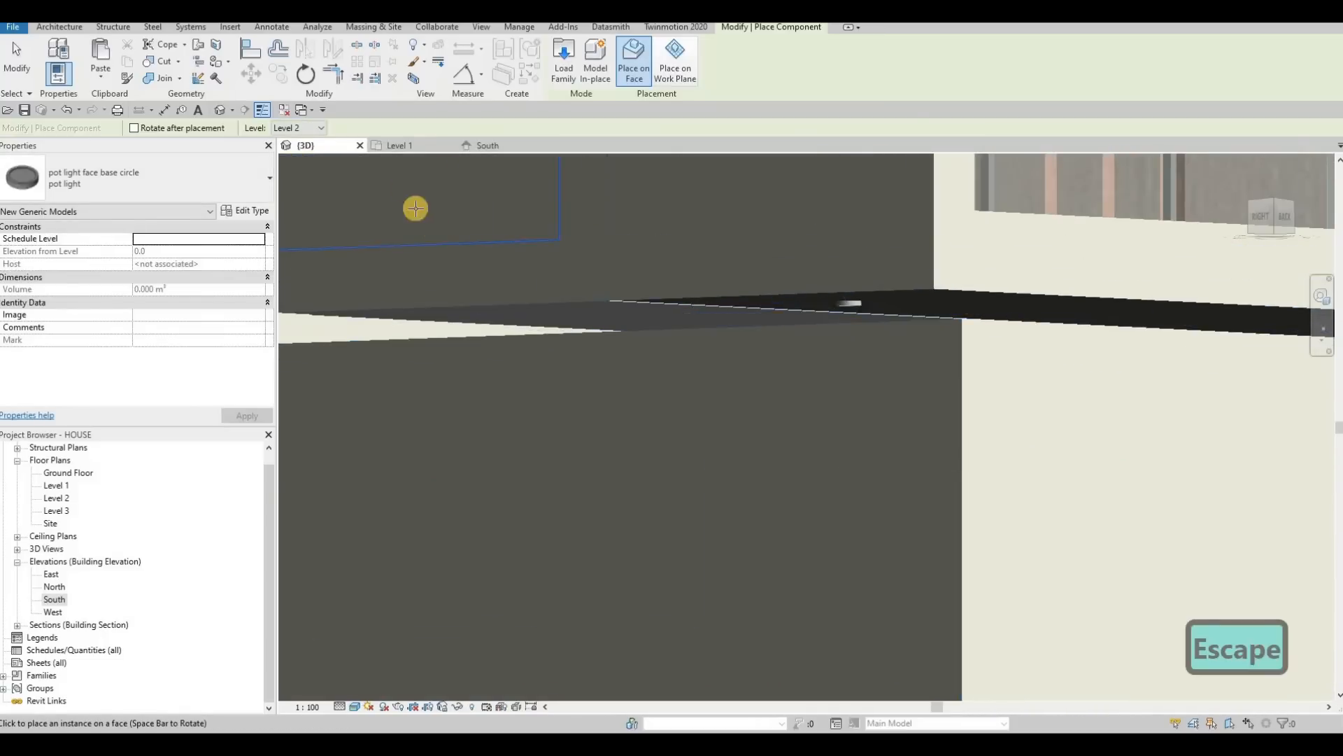
key(Escape)
key(Escape)
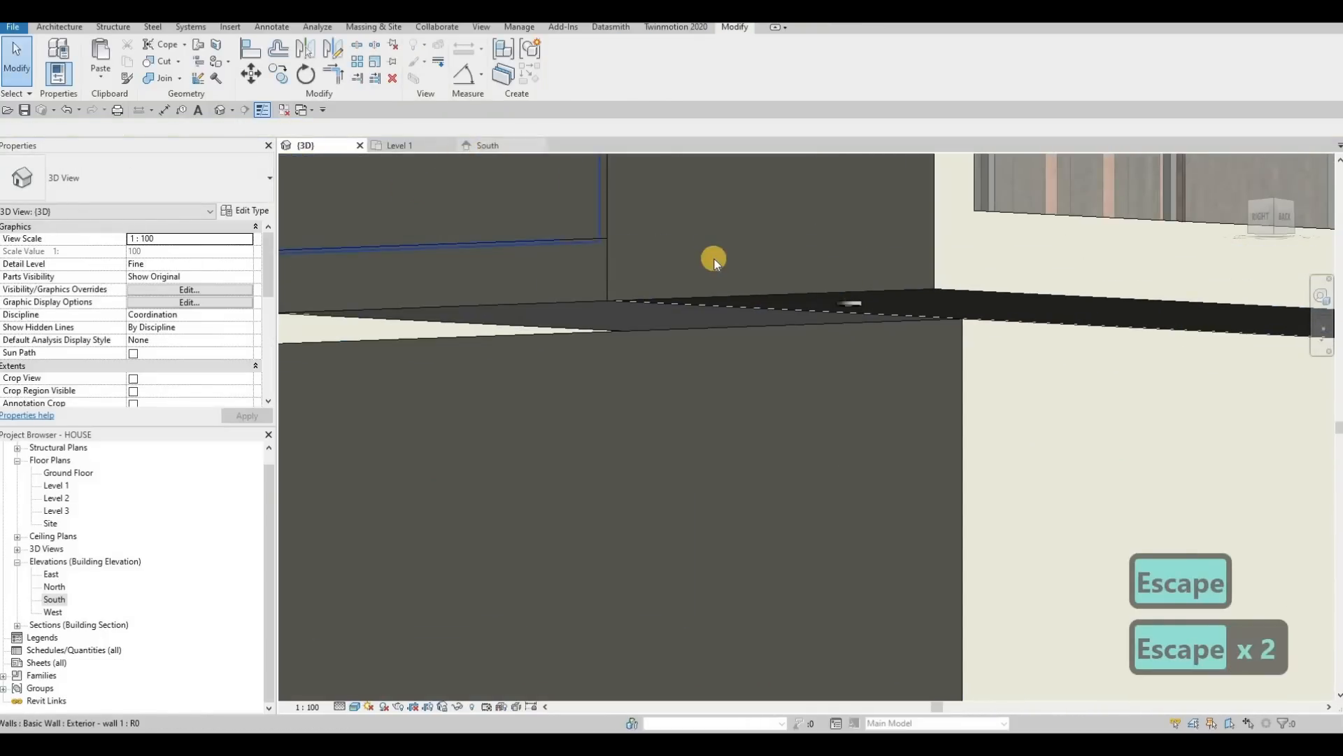
Step: Examine the front facade in the South elevation and the 3D view
click(488, 145)
scroll(711, 266, down, 2)
middle_drag(368, 220, 486, 318)
scroll(485, 318, down, 1)
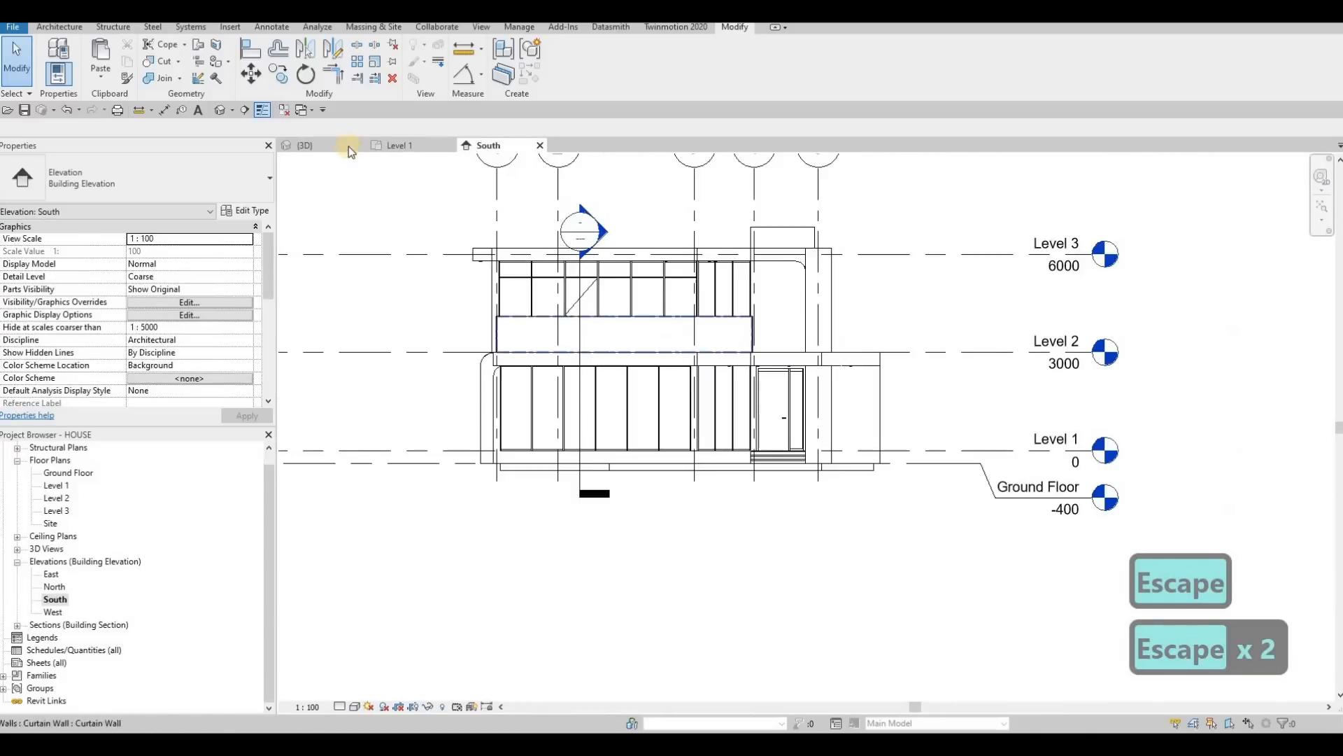
click(336, 148)
shift+middle_drag(698, 294, 619, 270)
scroll(867, 417, up, 2)
scroll(875, 422, up, 2)
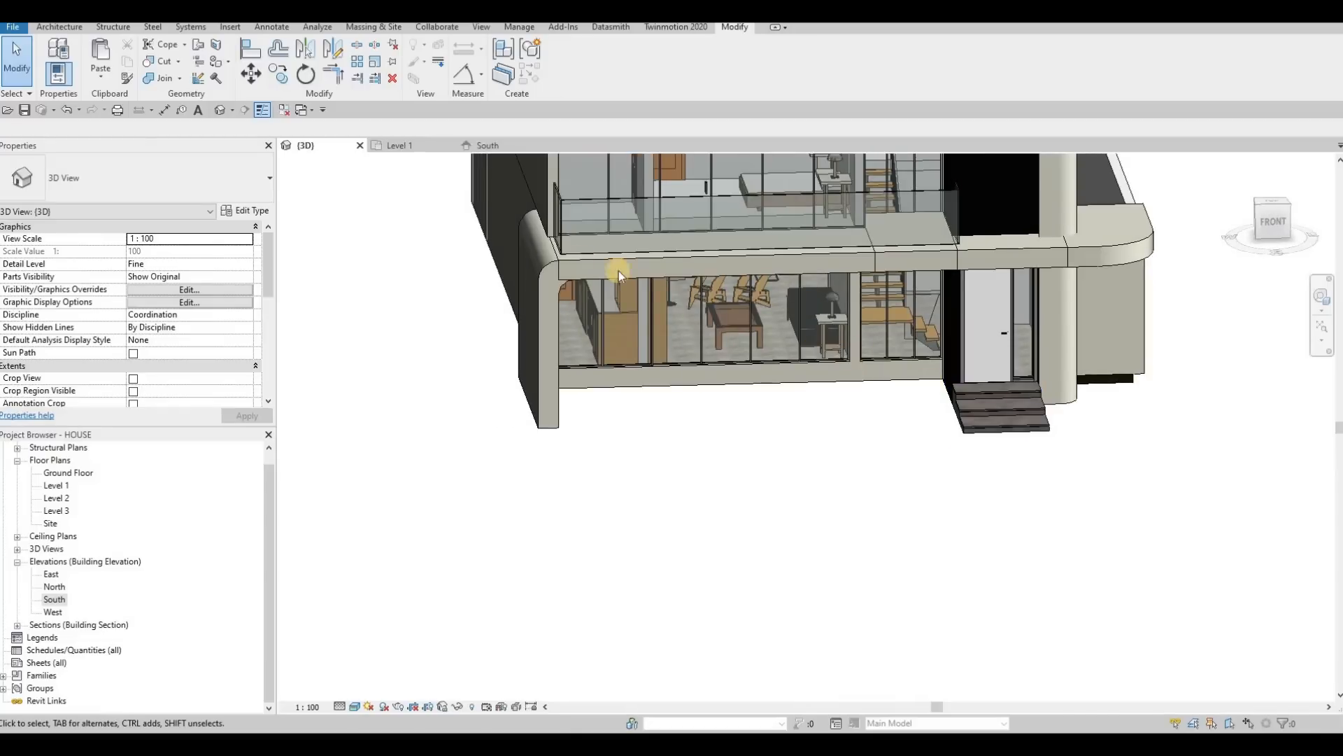
Step: In the Level 1 ceiling plan, move the pot light beside the entrance to about 600 mm from the curtain wall and 300 mm from the side wall
click(406, 144)
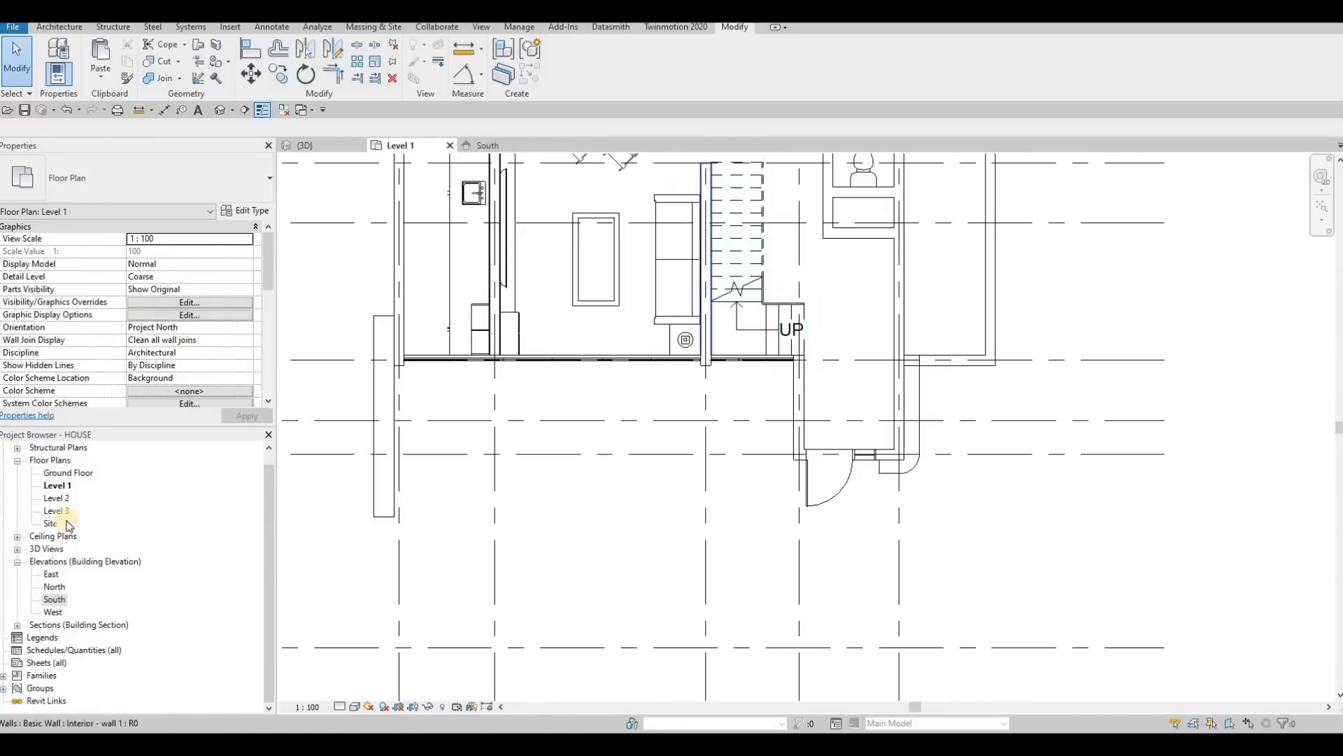
click(17, 537)
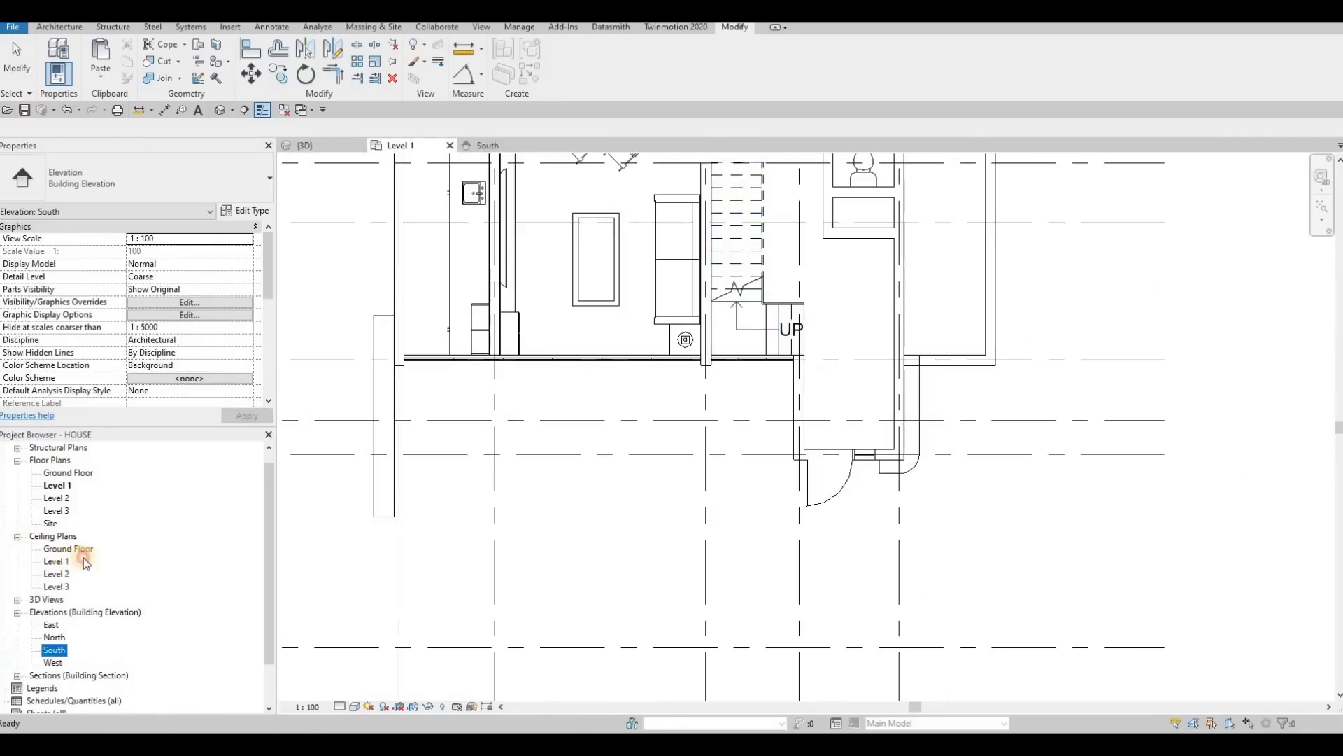
double_click(66, 561)
scroll(770, 455, up, 3)
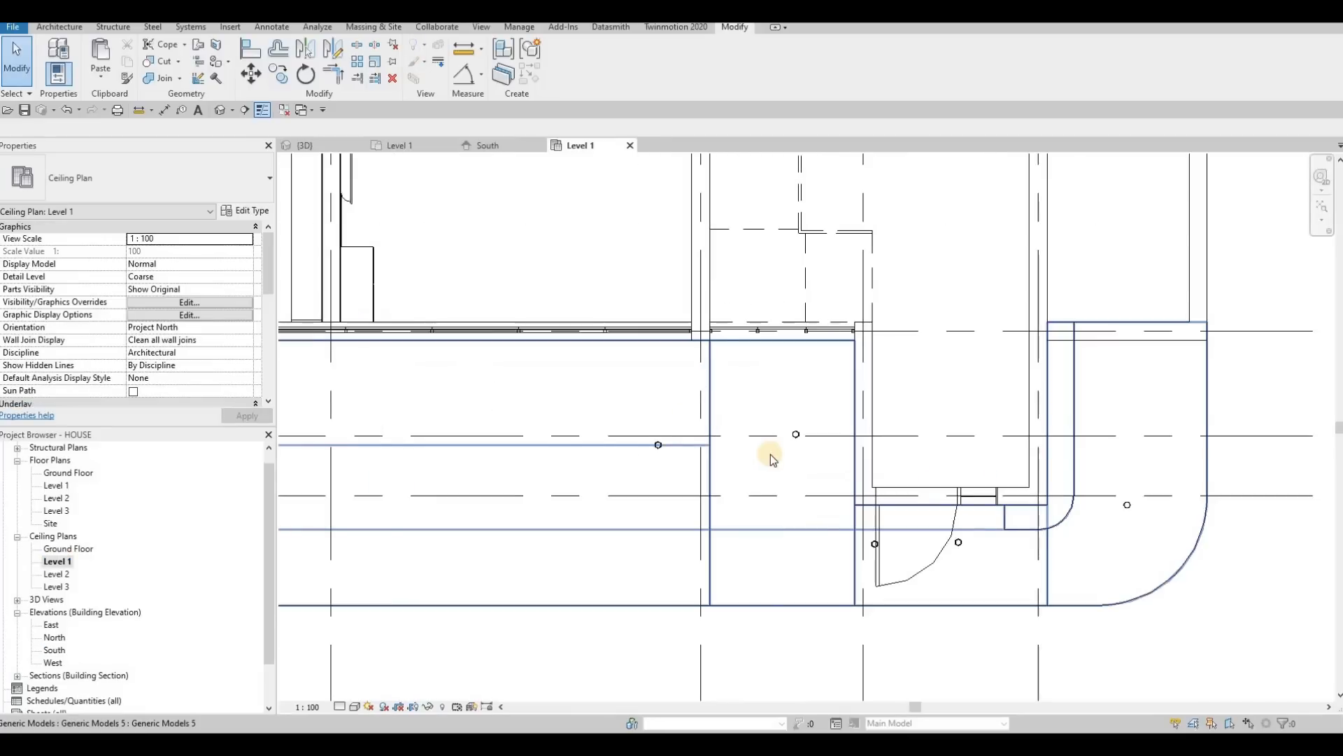
key(Escape)
click(770, 453)
key(Escape)
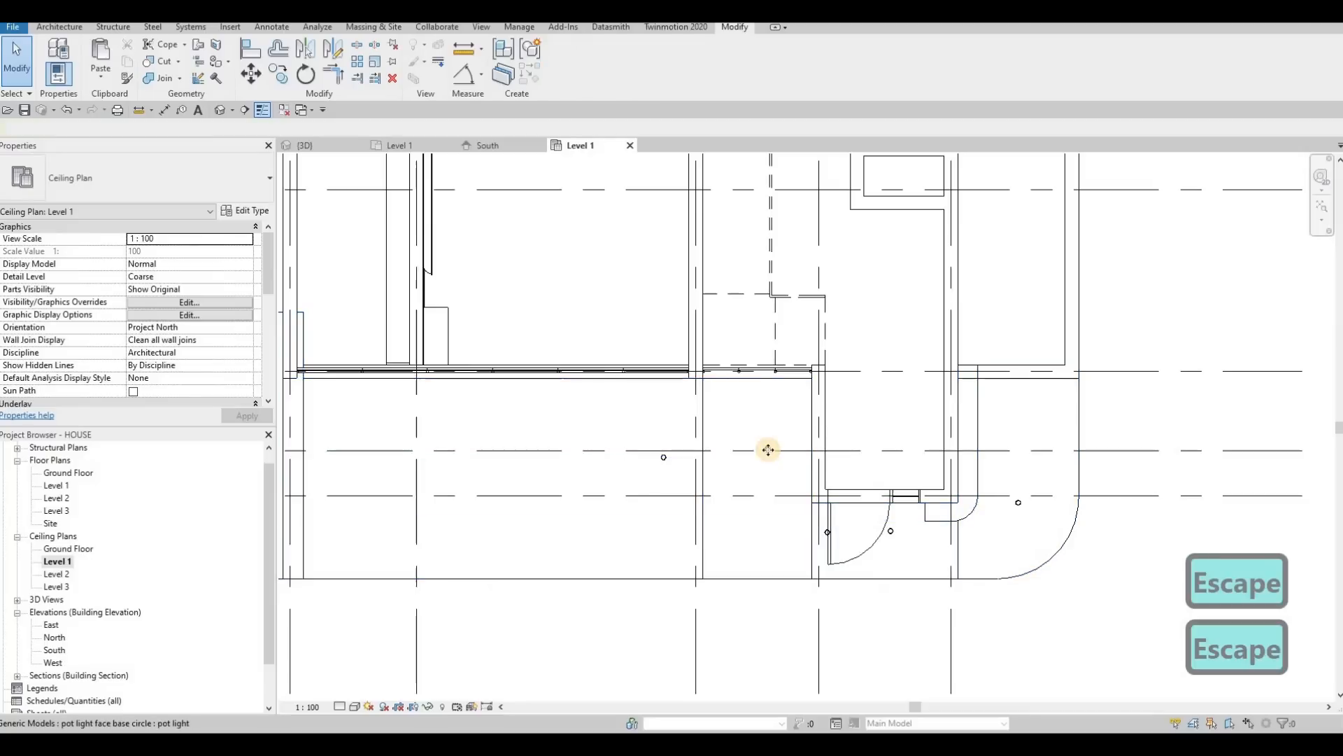
click(731, 409)
drag(789, 410, 789, 410)
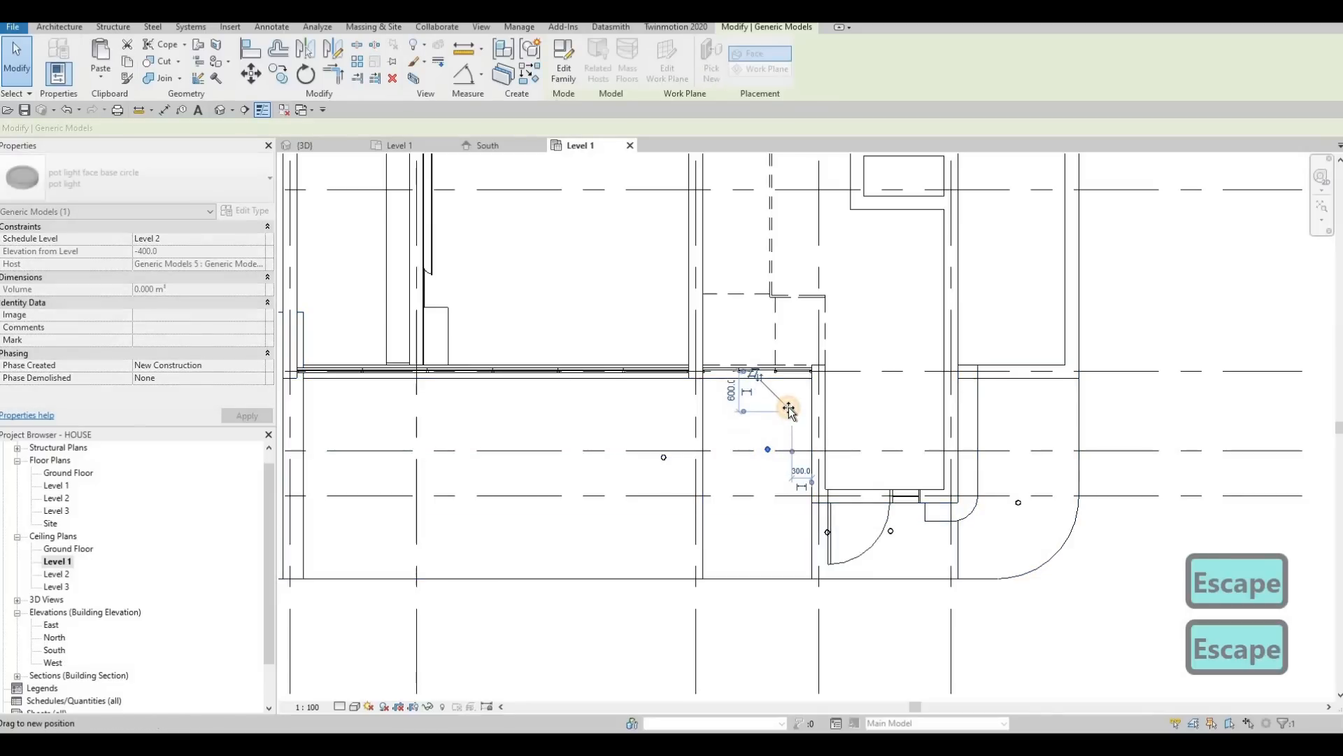
key(Escape)
click(329, 143)
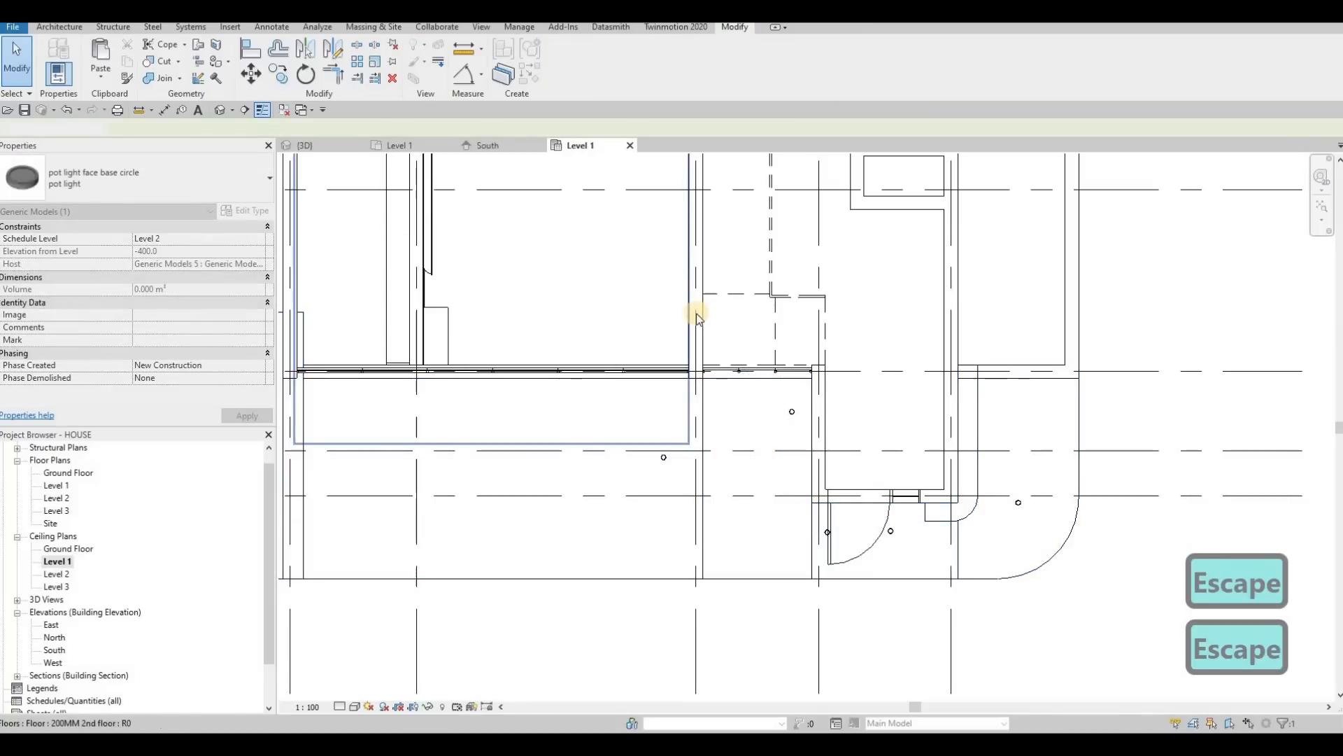
Step: In the Level 1 ceiling plan, copy the pot light beside the entrance 1000 mm west, parallel to the curtain wall
shift+middle_drag(790, 316, 923, 275)
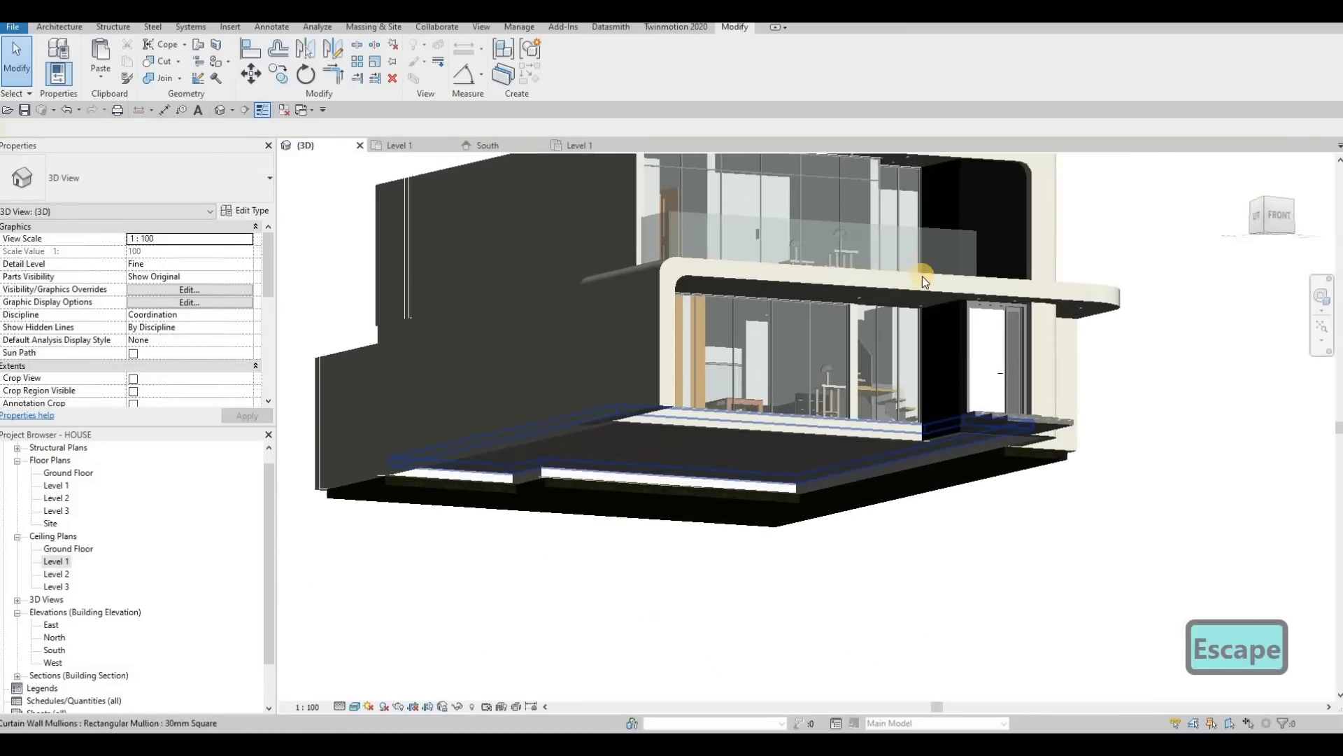
scroll(924, 276, up, 6)
scroll(737, 271, up, 2)
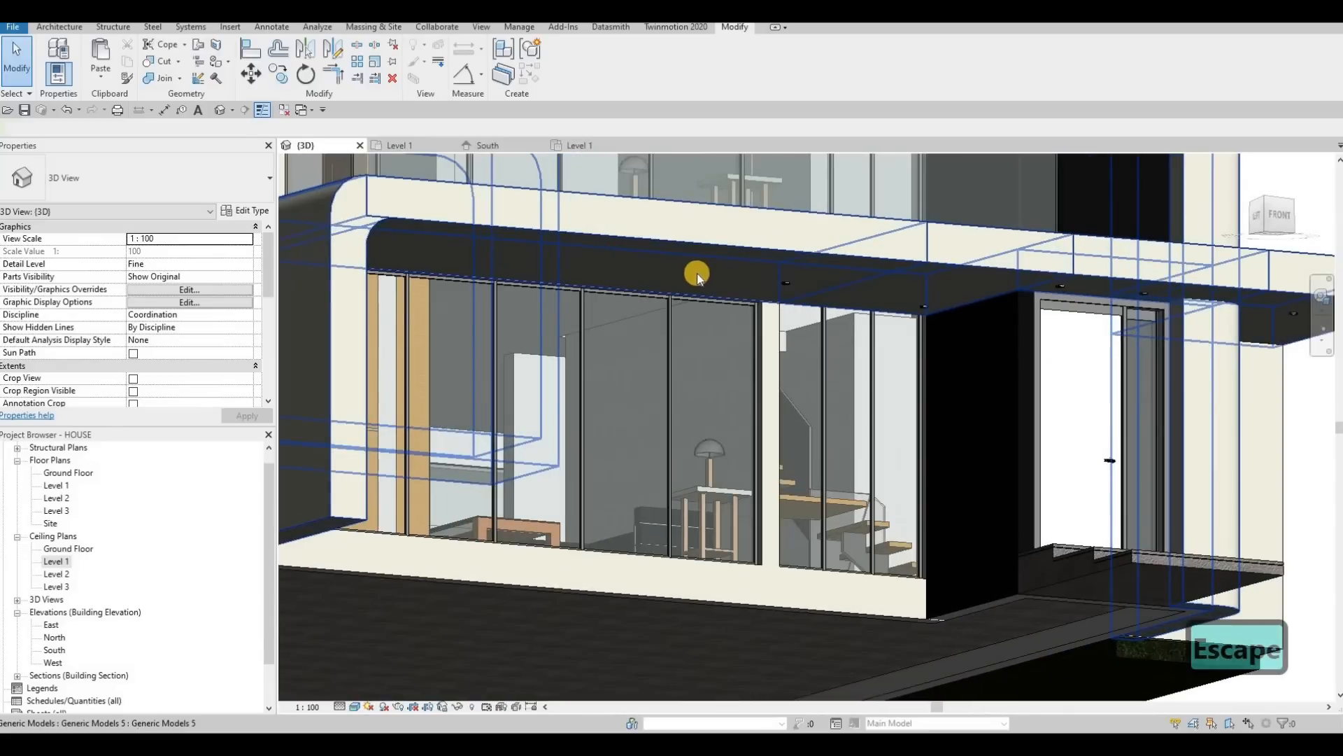
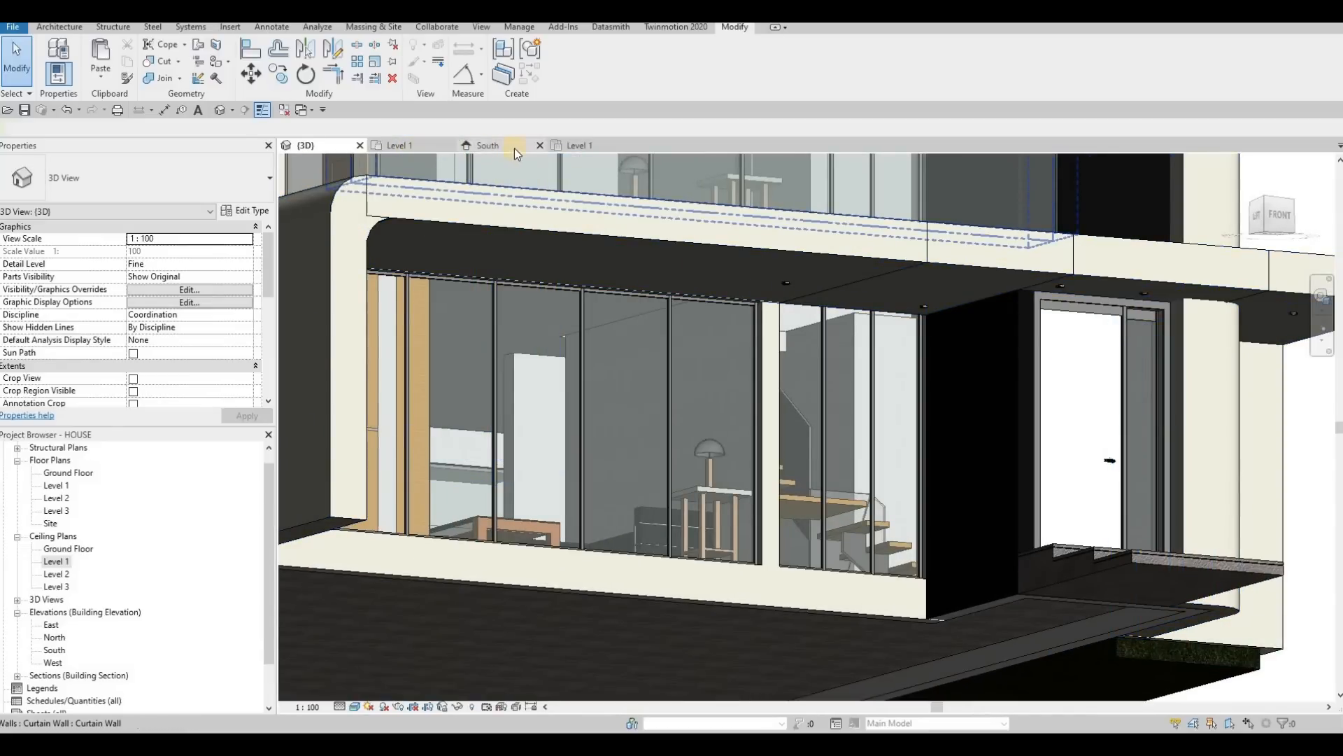
click(411, 149)
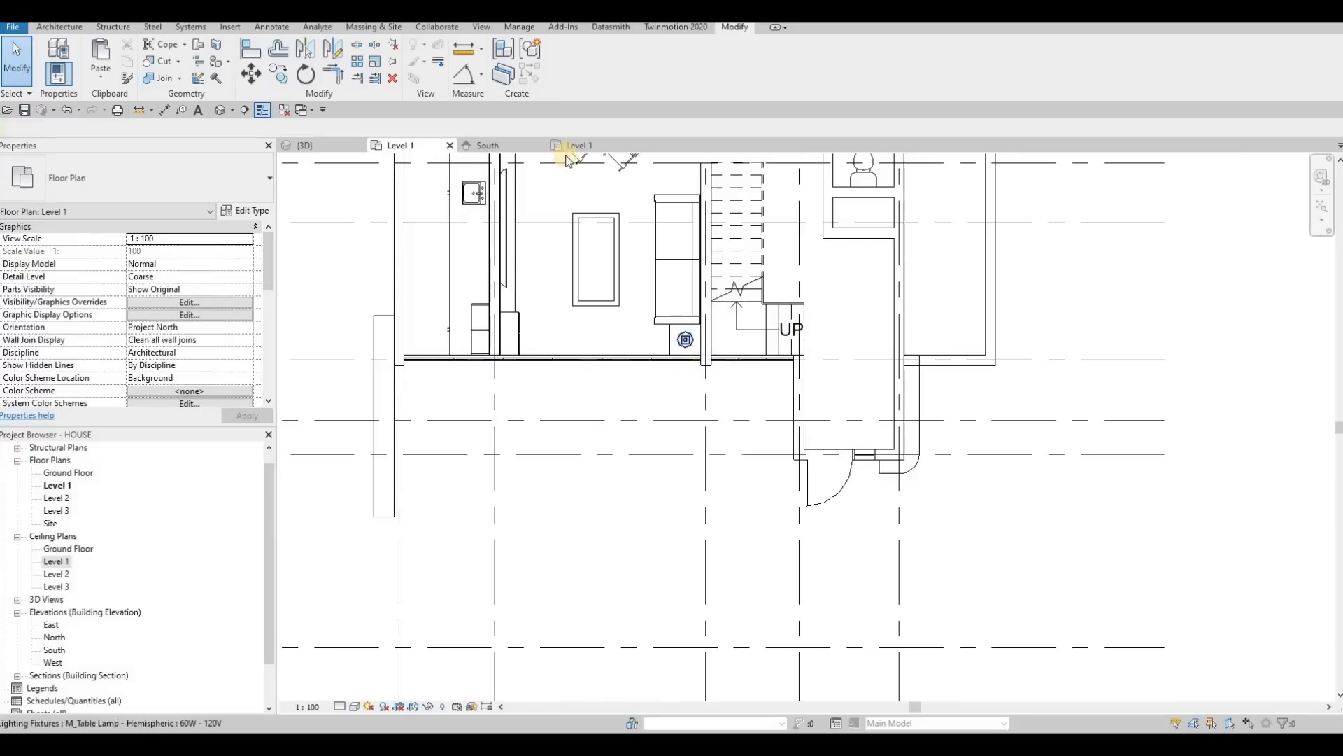
click(586, 147)
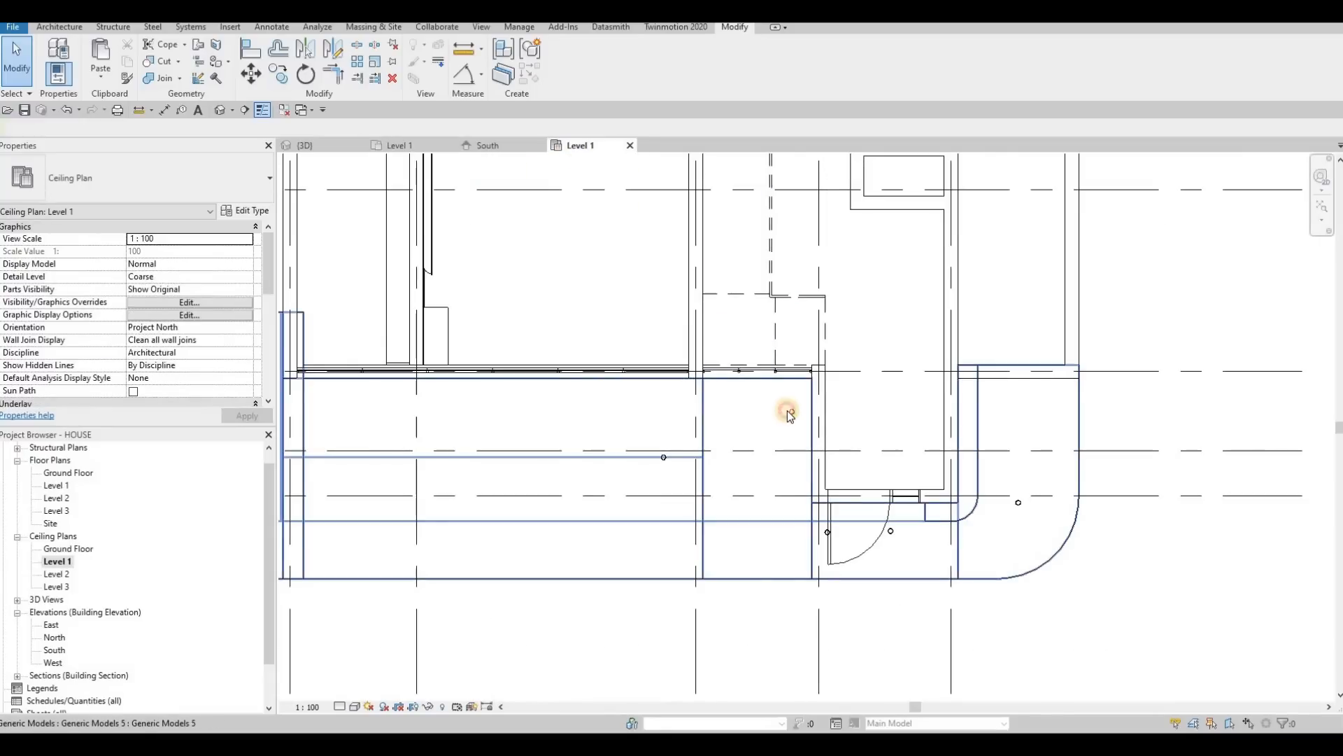
click(789, 415)
key(c)
key(o)
click(791, 412)
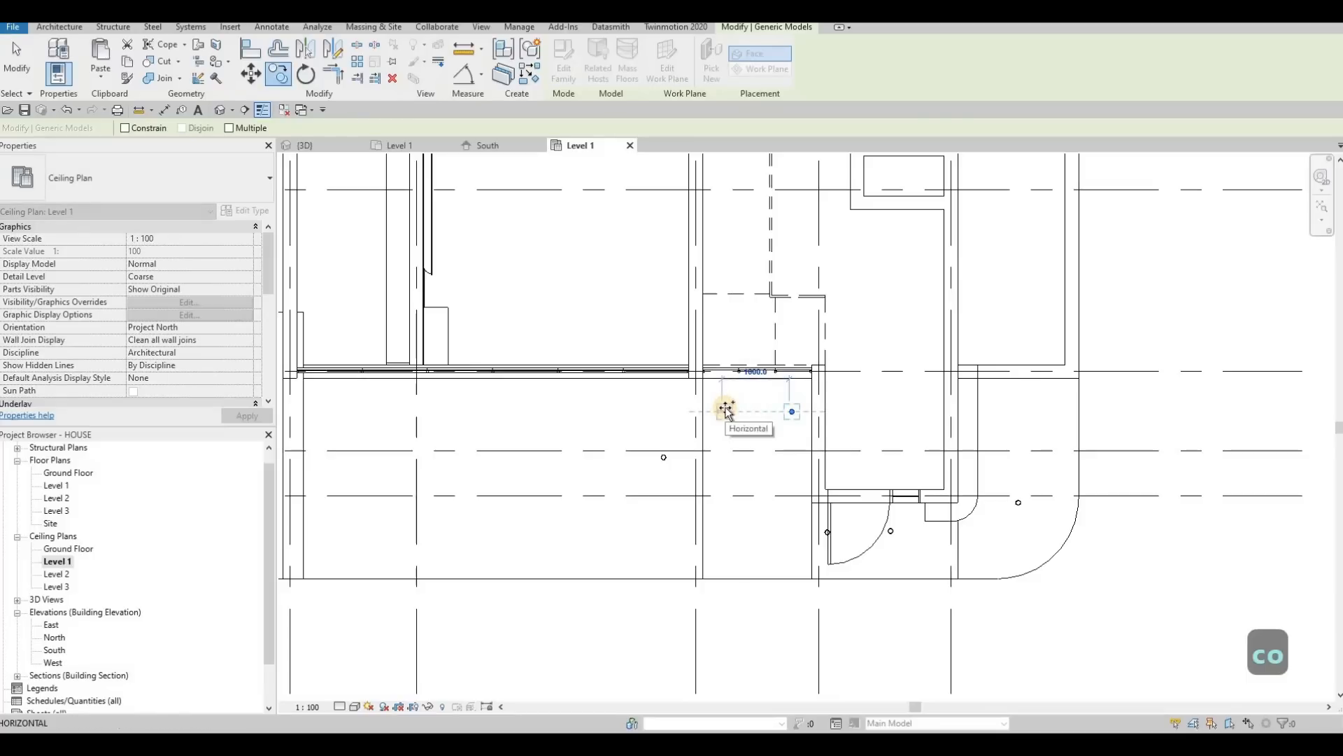
click(723, 446)
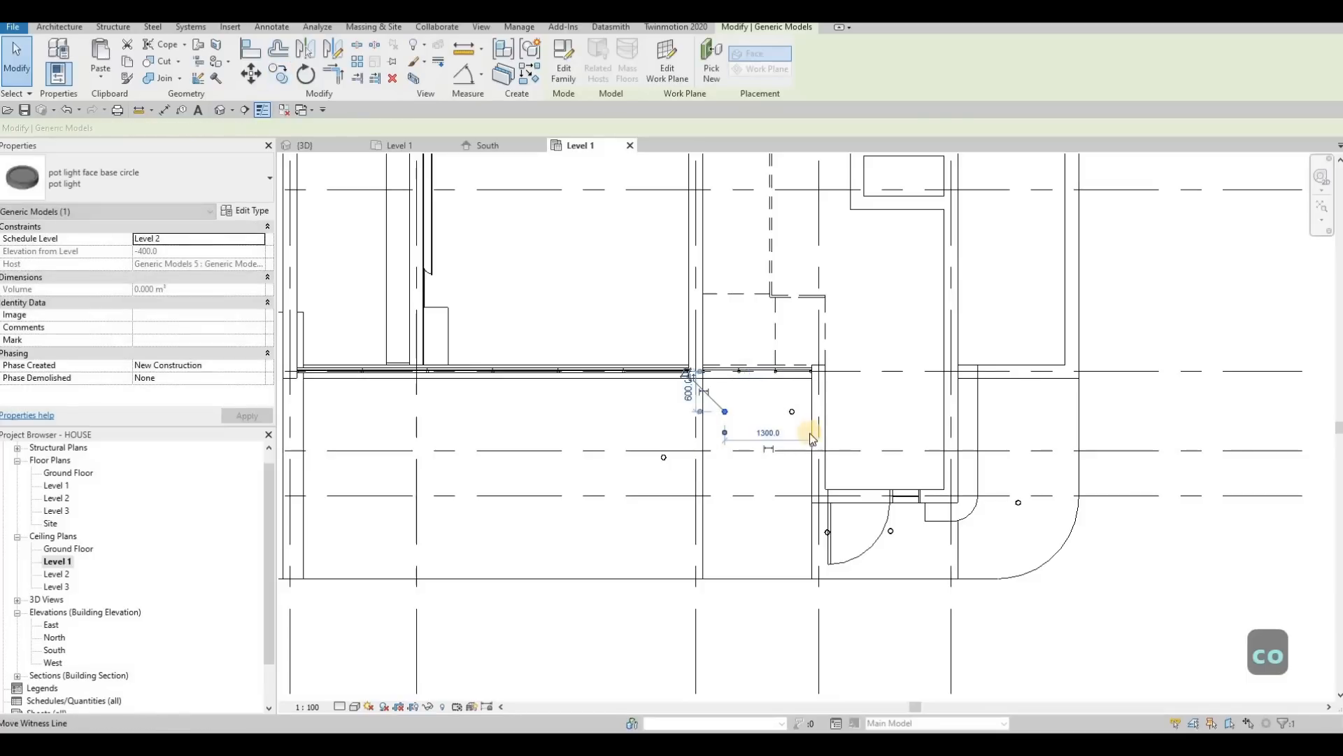
key(Escape)
middle_drag(665, 461, 771, 440)
key(Escape)
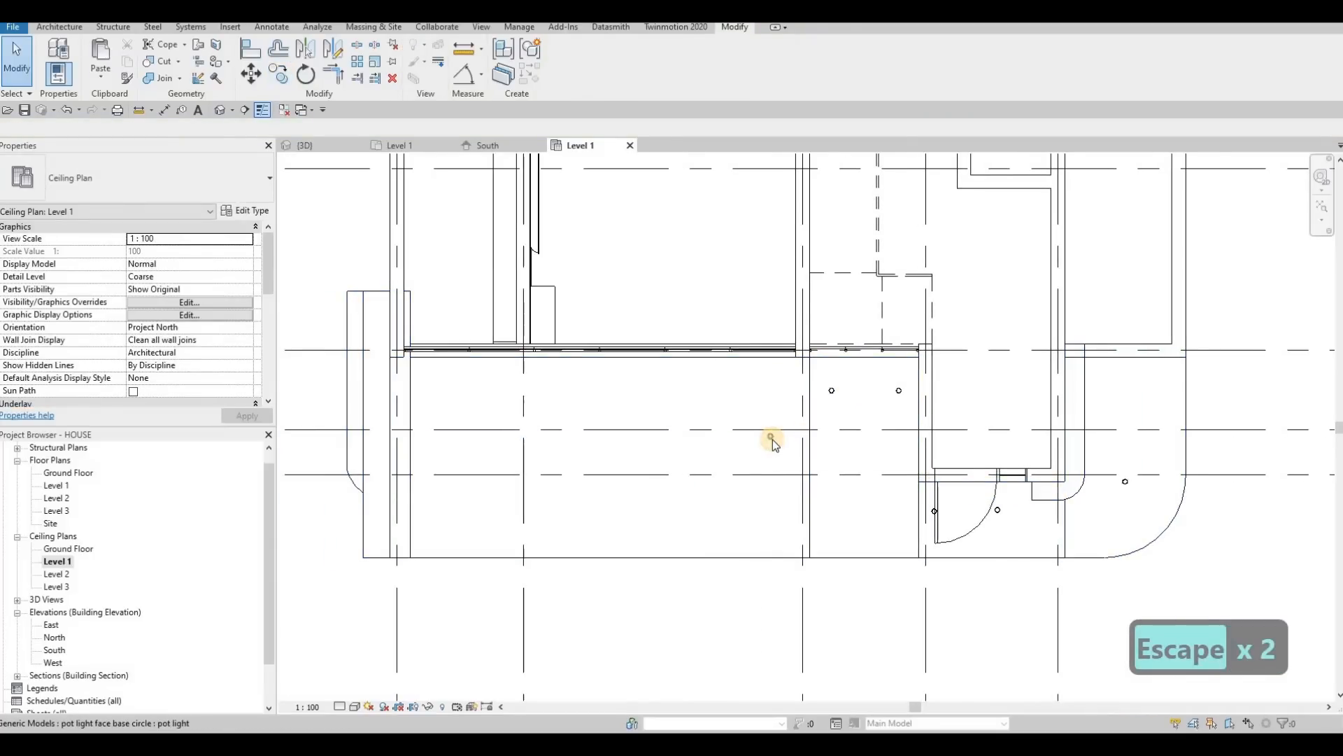
Step: Copy the single pot light under the long front overhang 1000 mm to the west
click(771, 438)
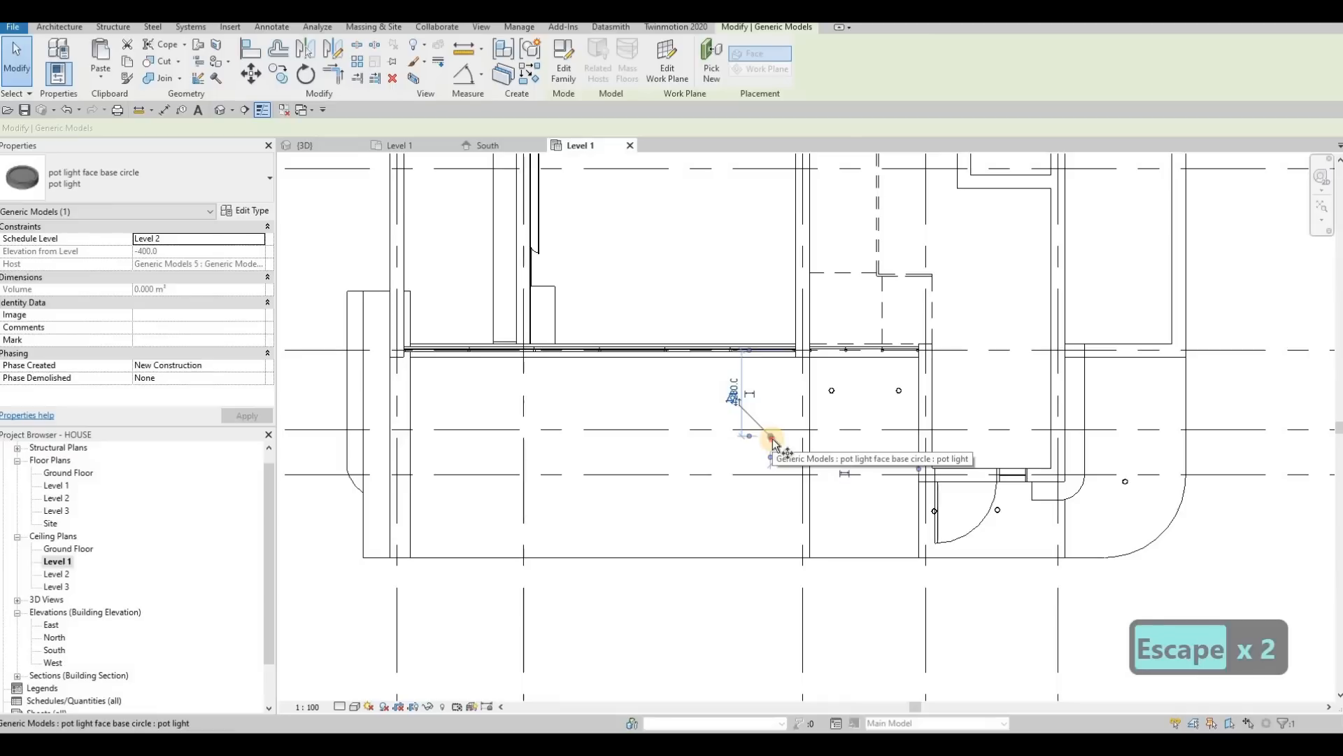
key(c)
key(o)
click(773, 438)
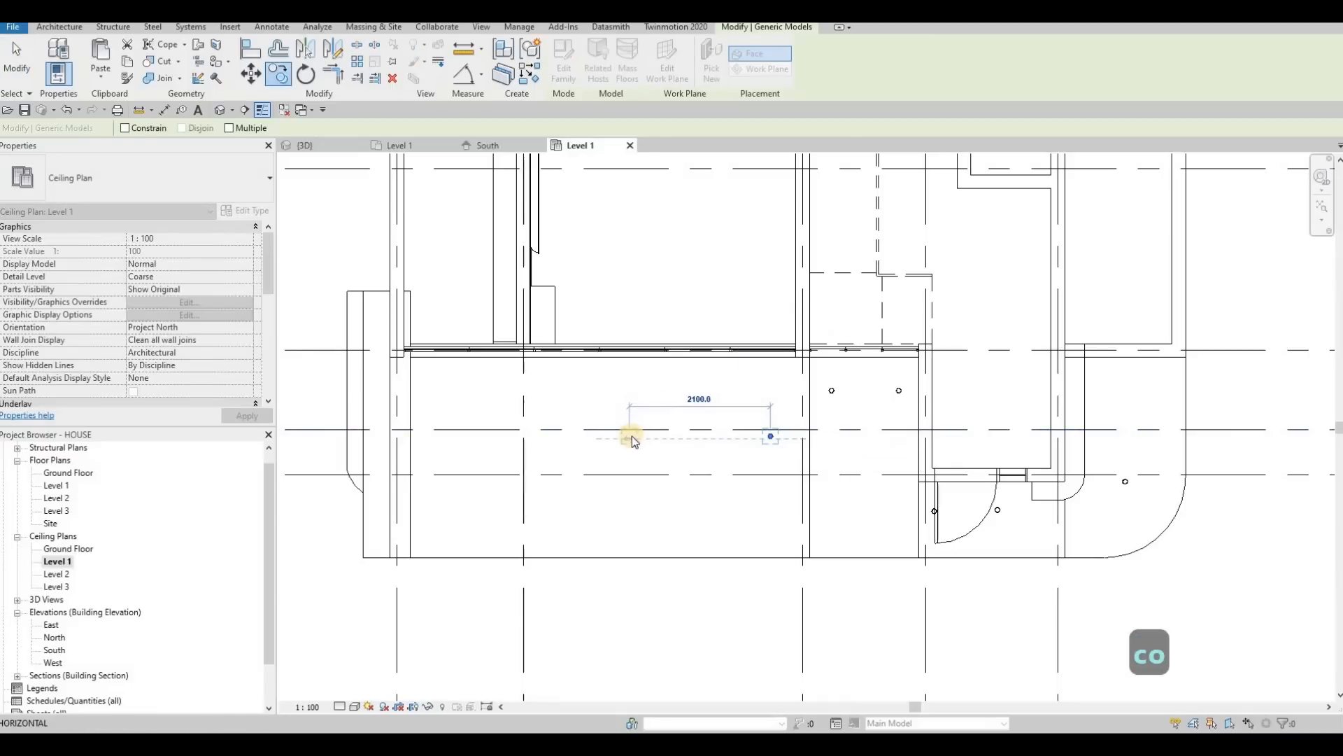
text(1000)
key(Return)
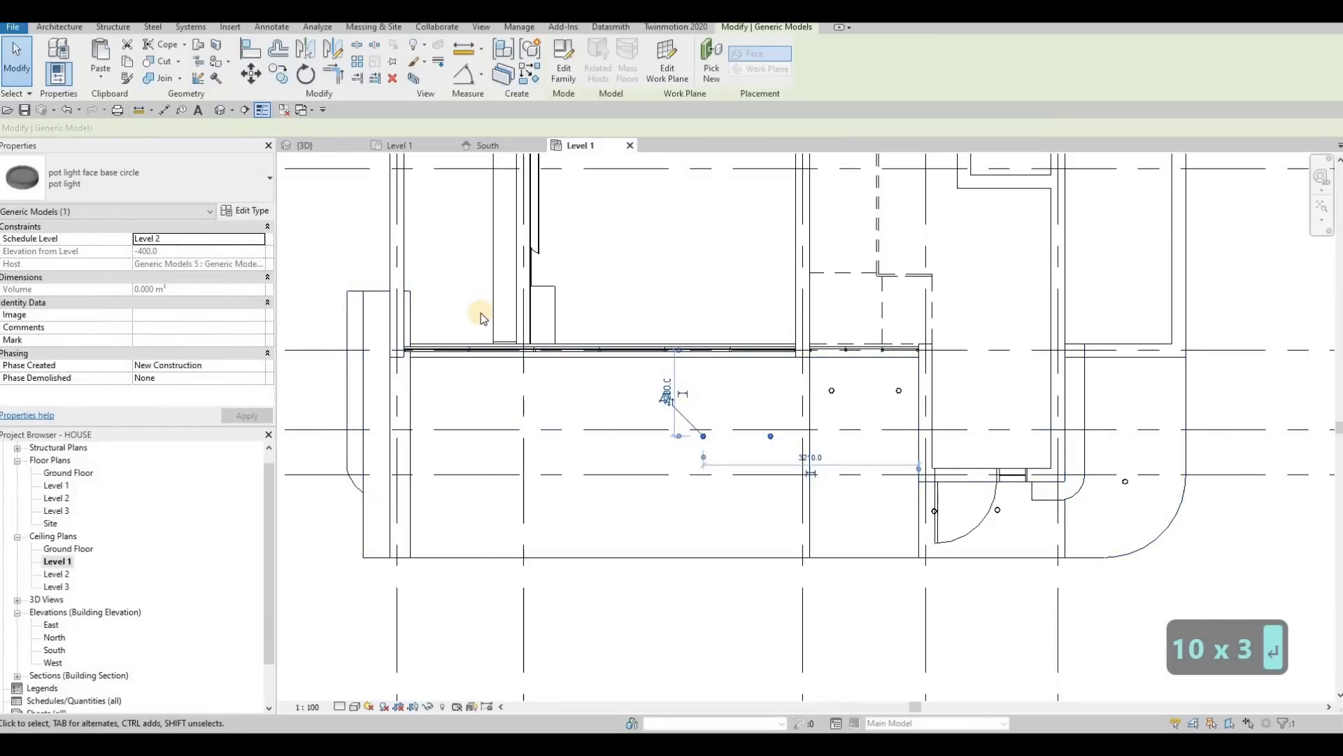
Step: Extend the front overhang's pot light row westward with four more copies of the new light, spaced 1000 mm apart
key(c)
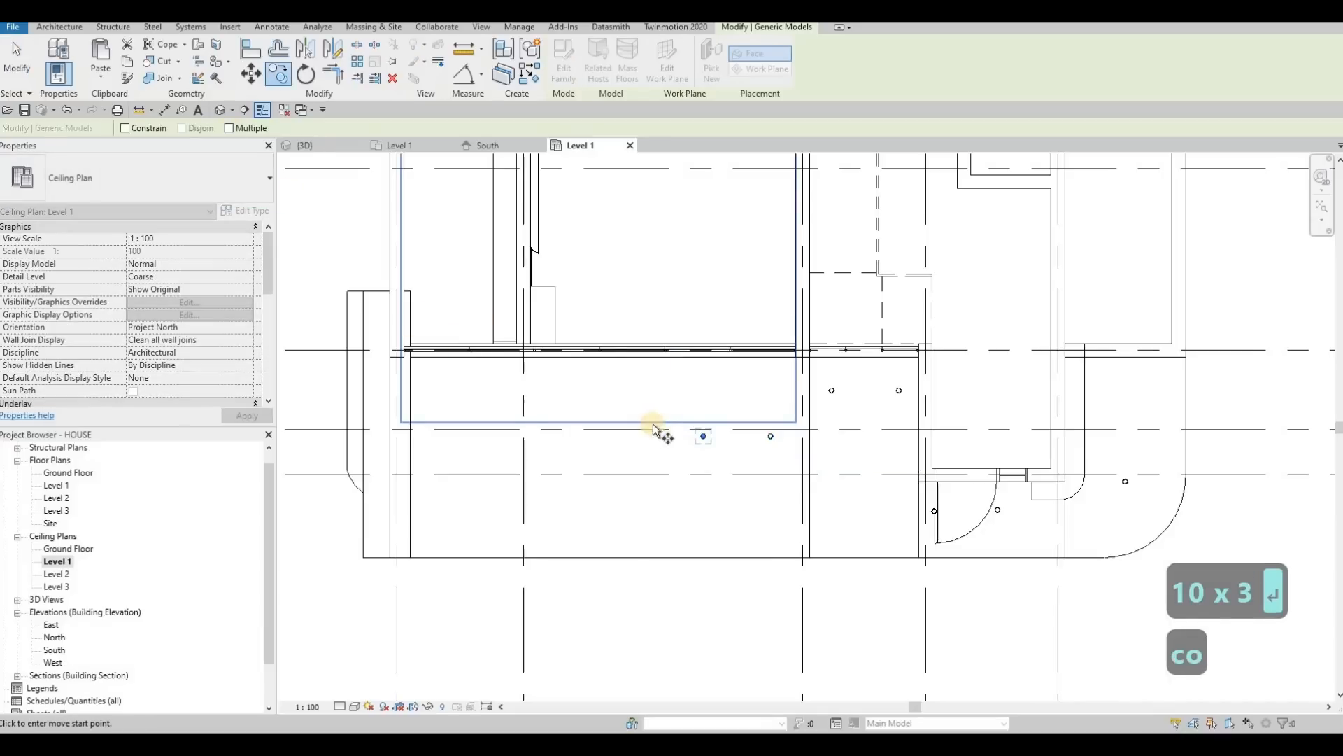
click(703, 436)
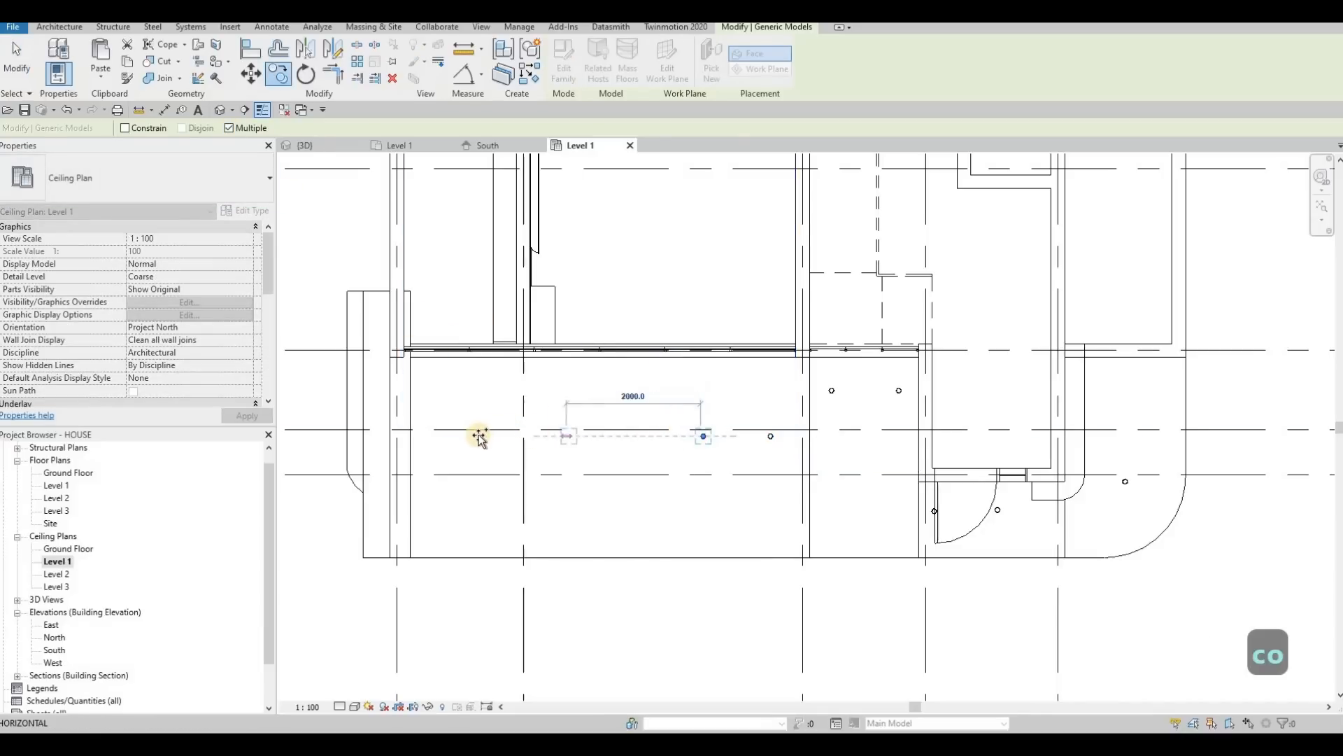
text(10)
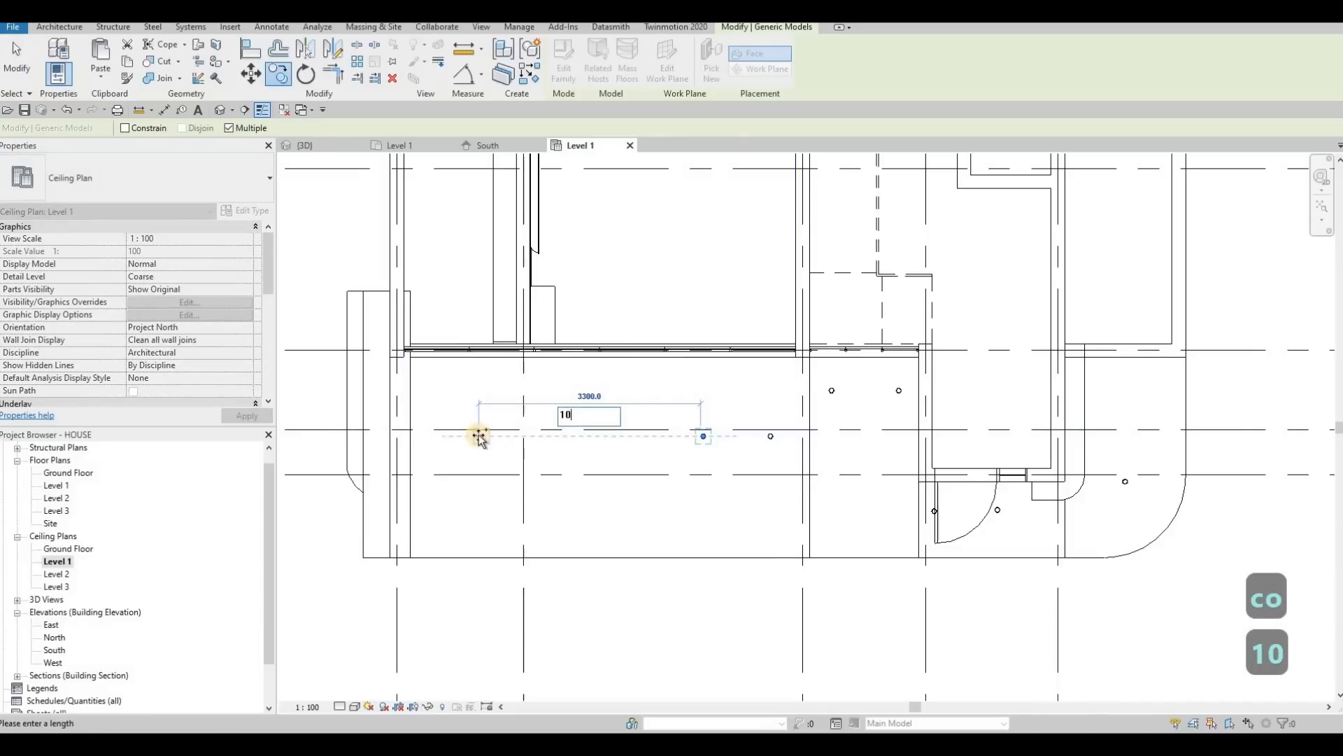
text(00)
key(Return)
text(1000)
key(Return)
text(1)
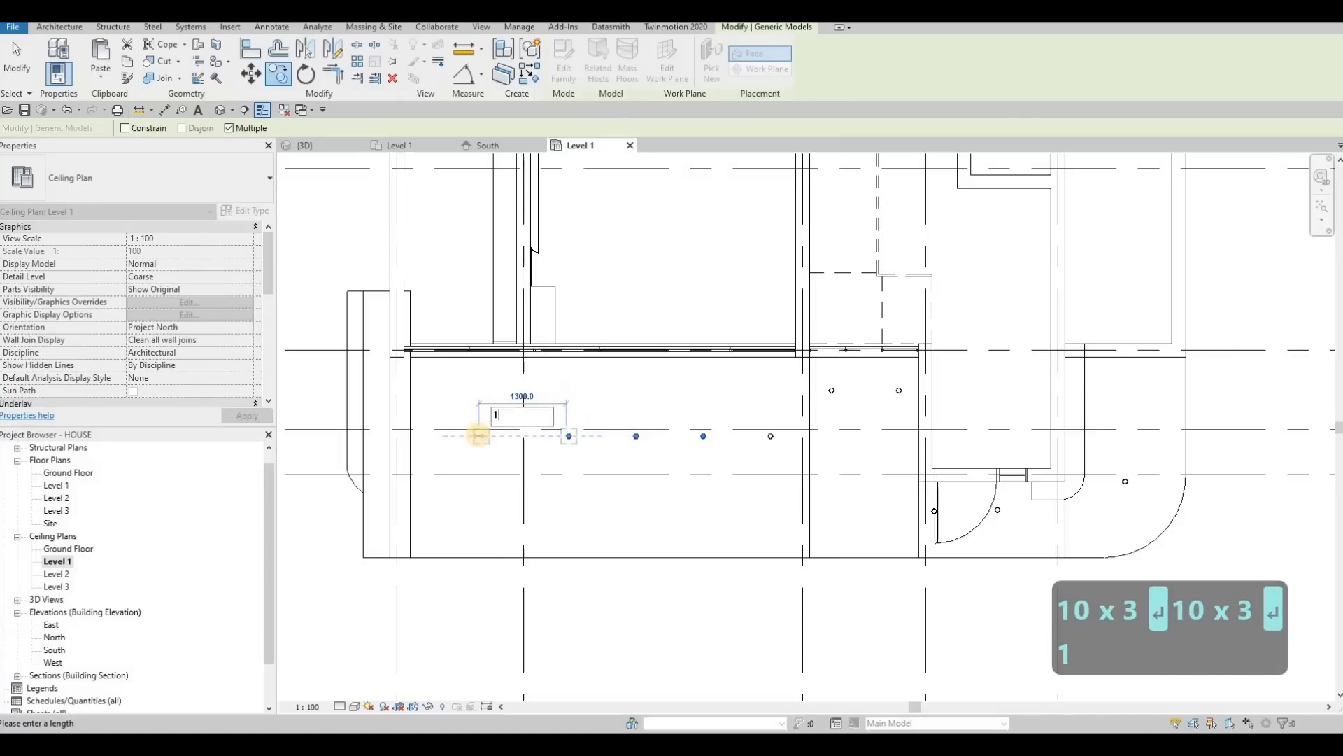
text(000)
key(Return)
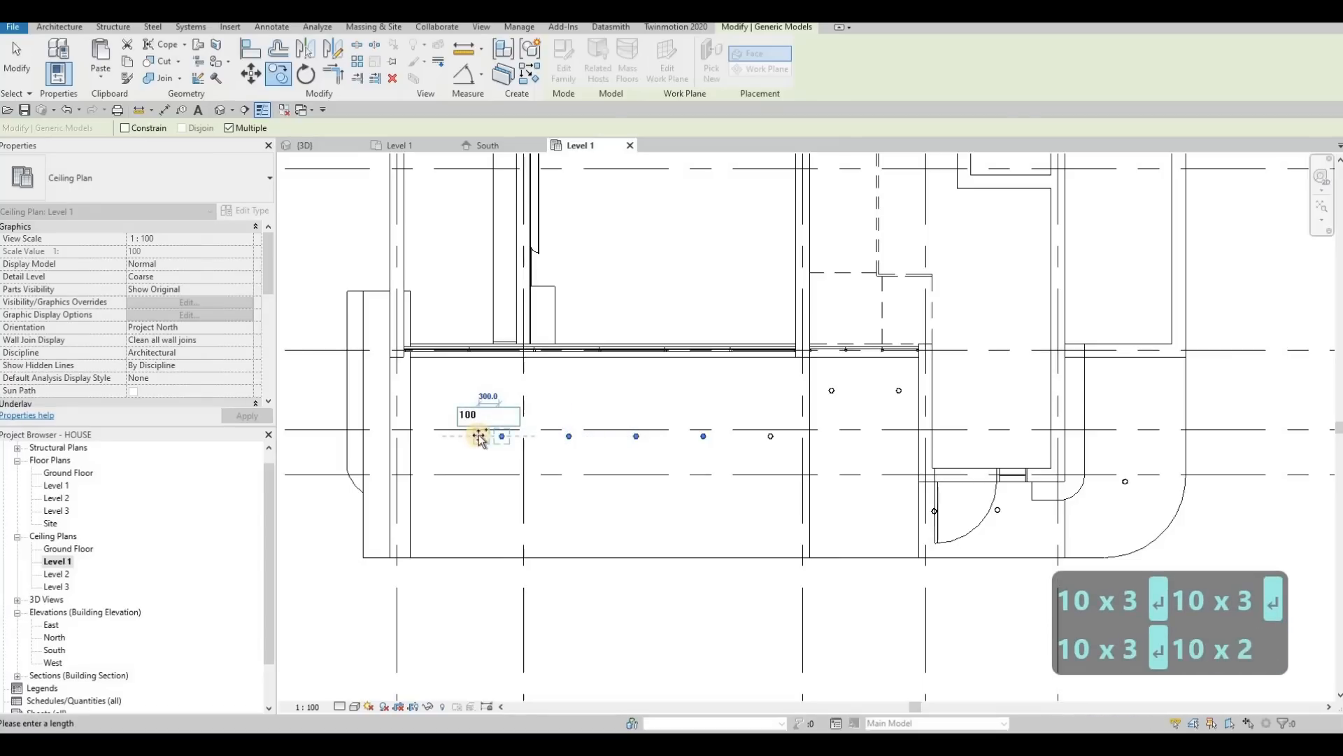
key(Escape)
key(Escape)
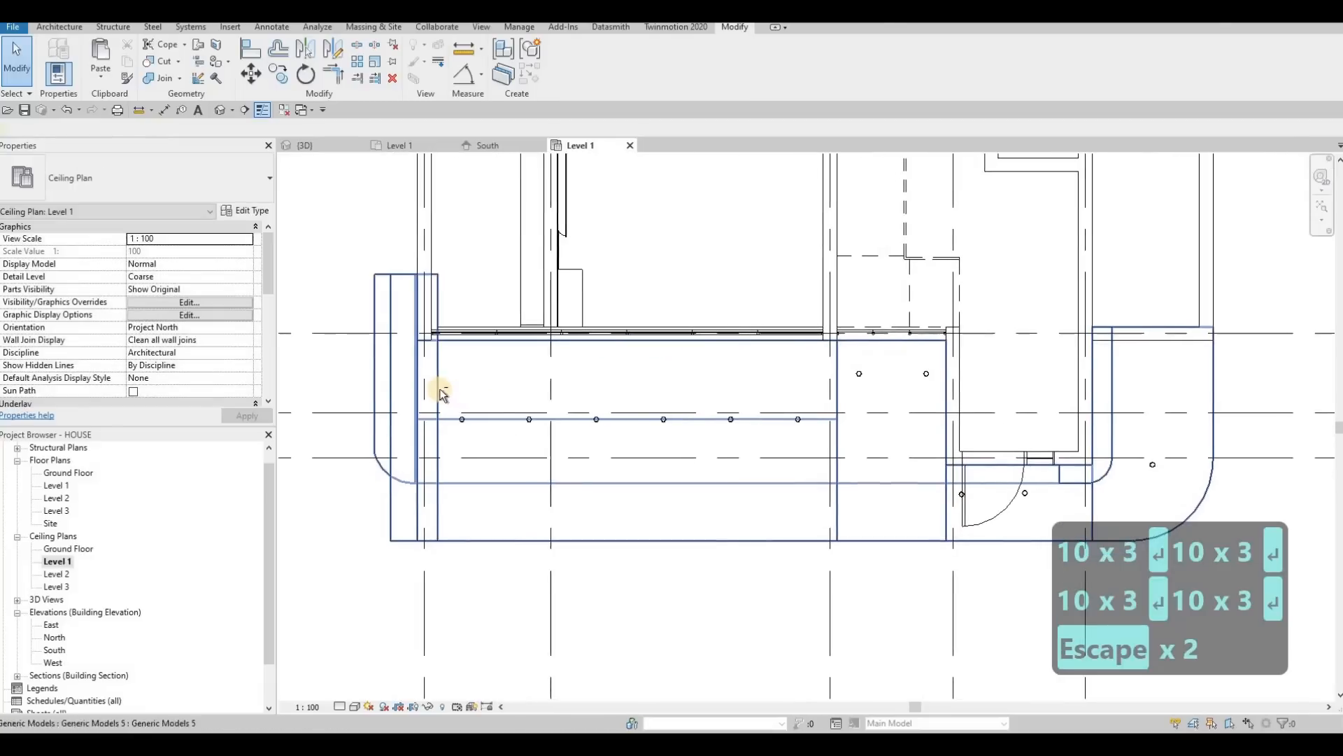
Step: Nudge the row of six pot lights three increments toward the curtain wall and check it in the 3D view
click(835, 451)
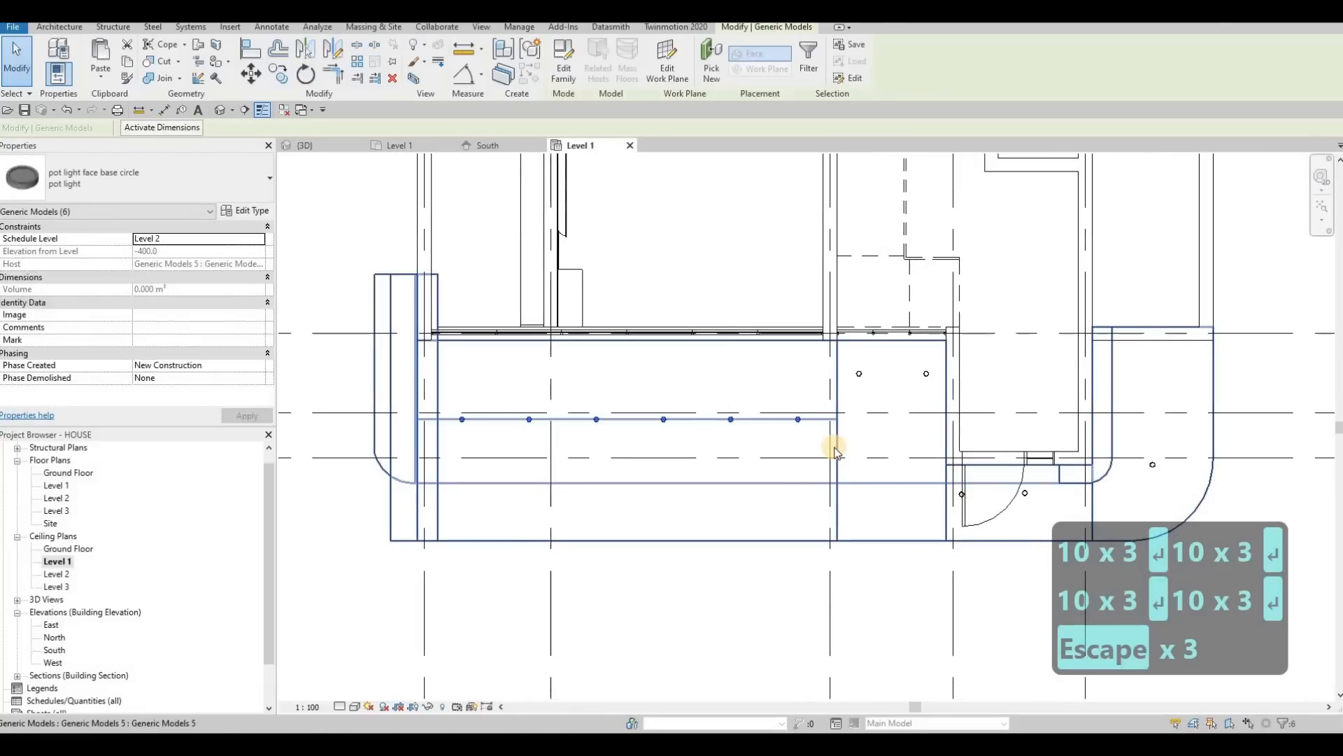
key(Up)
key(Up)
key(Up)
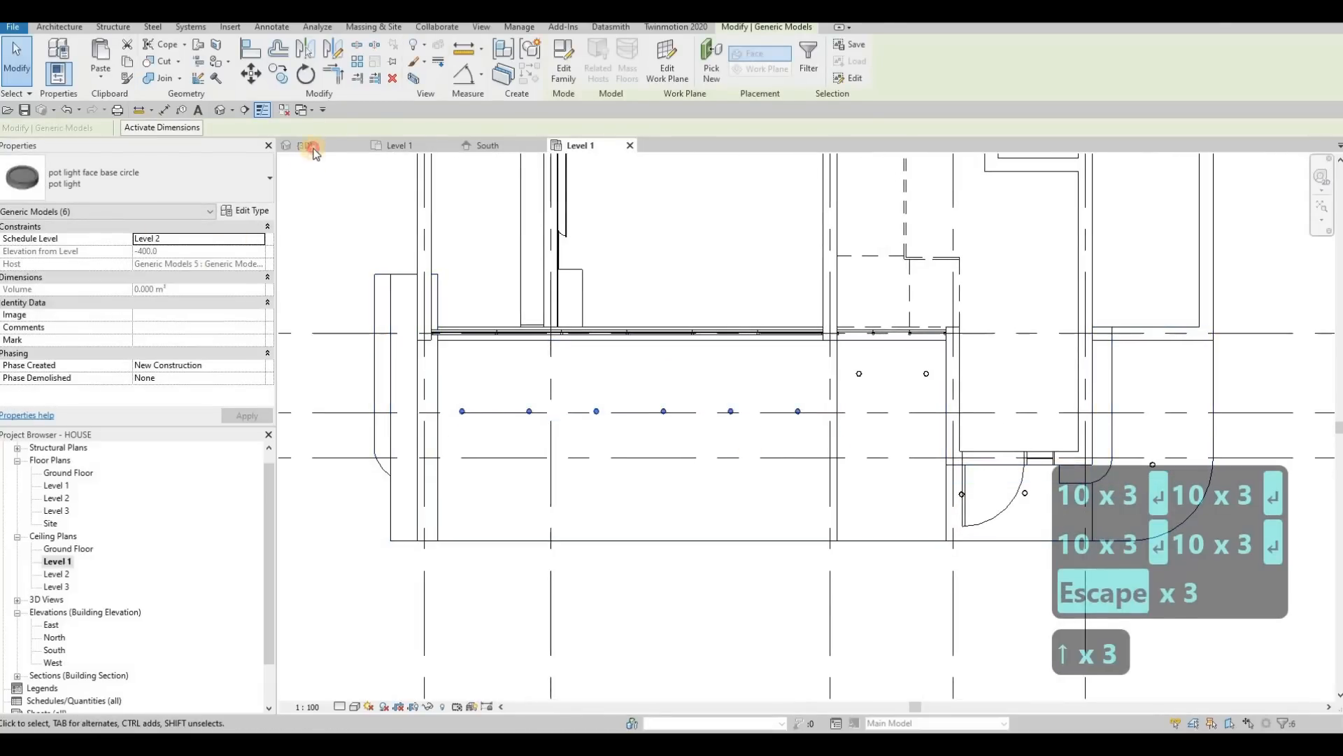
key(ctrl+Tab)
shift+middle_drag(711, 287, 586, 154)
click(583, 146)
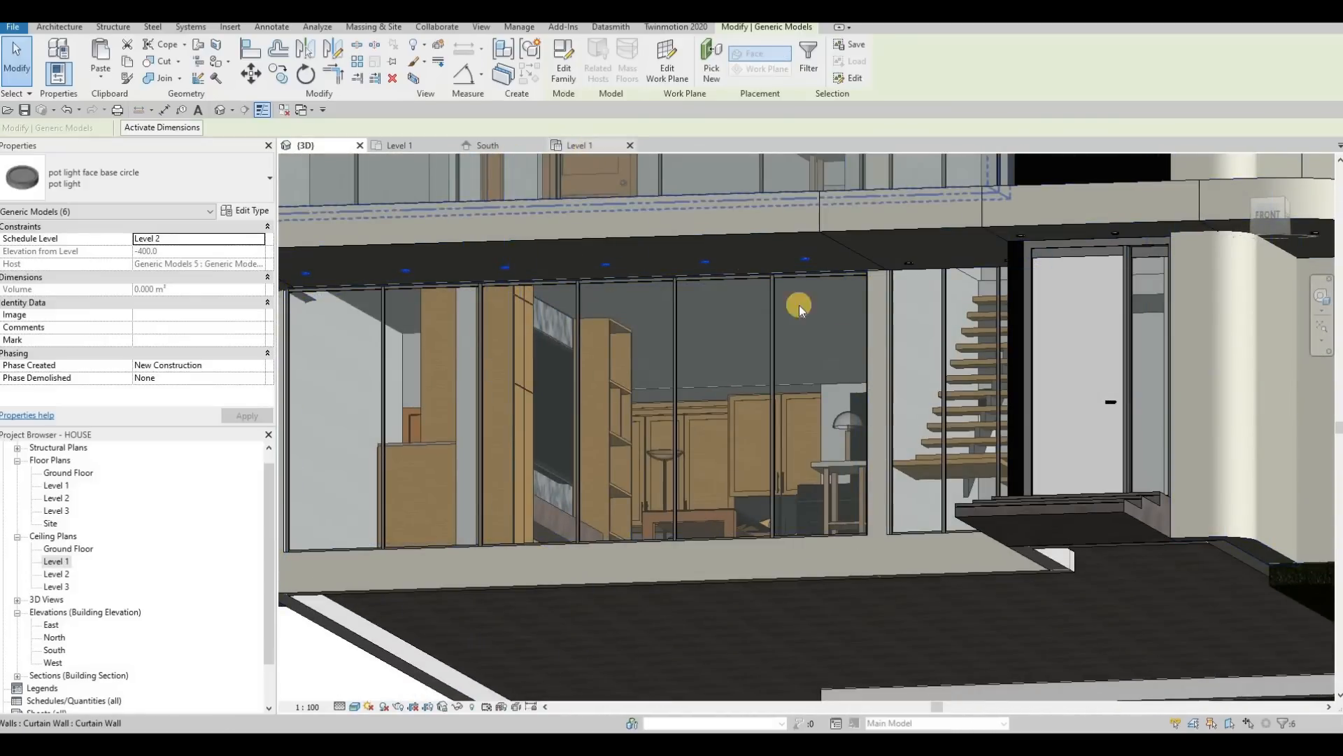
Step: Delete the pot light that overlaps the open entrance door leaf in the Level 1 ceiling plan
mouse_move(712, 438)
middle_down()
mouse_move(527, 398)
mouse_move(596, 398)
middle_up()
scroll(717, 423, up, 2)
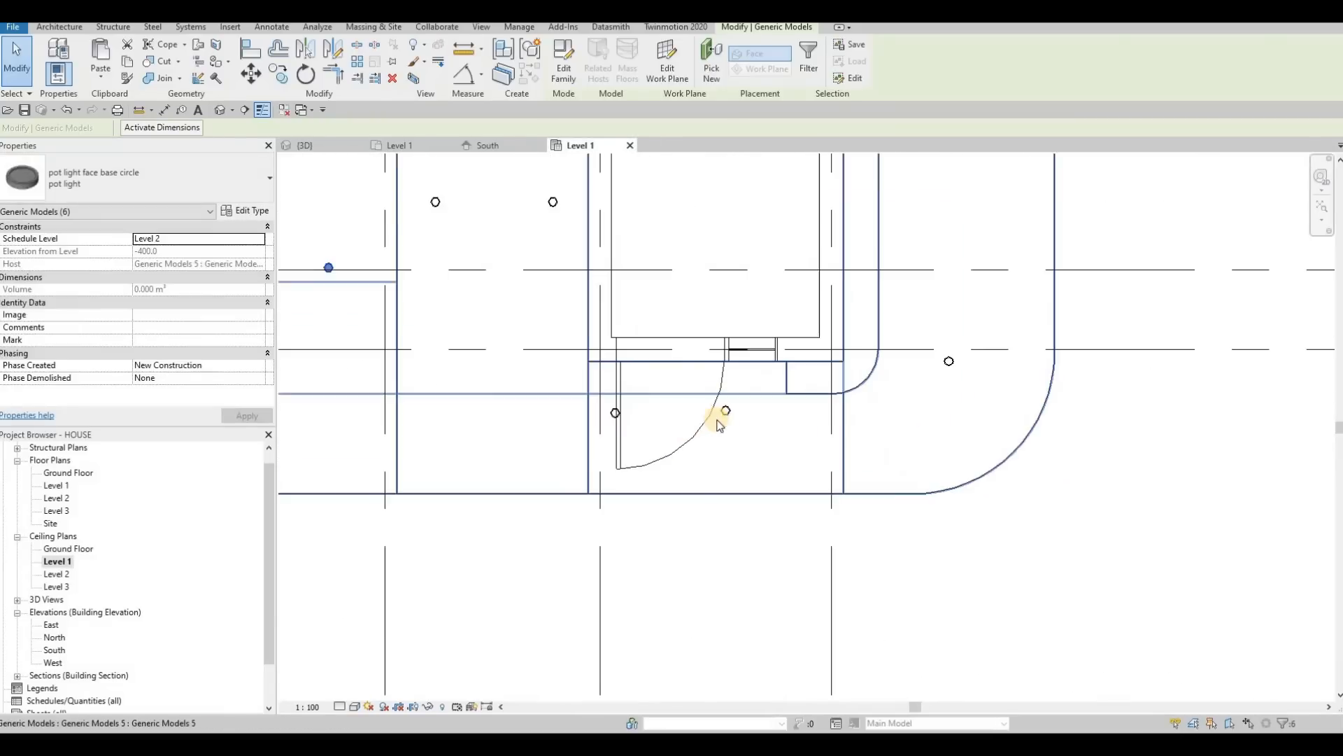
key(Escape)
click(726, 412)
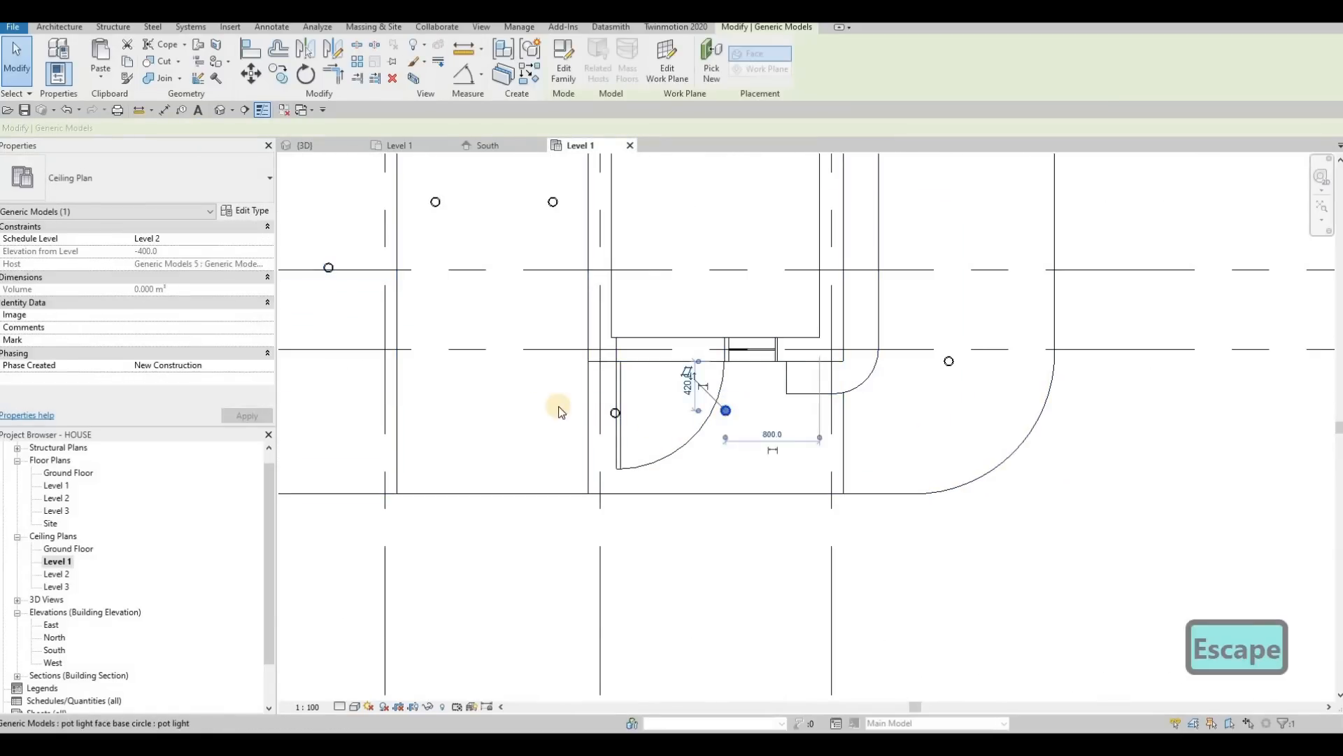
key(Escape)
click(615, 417)
key(Escape)
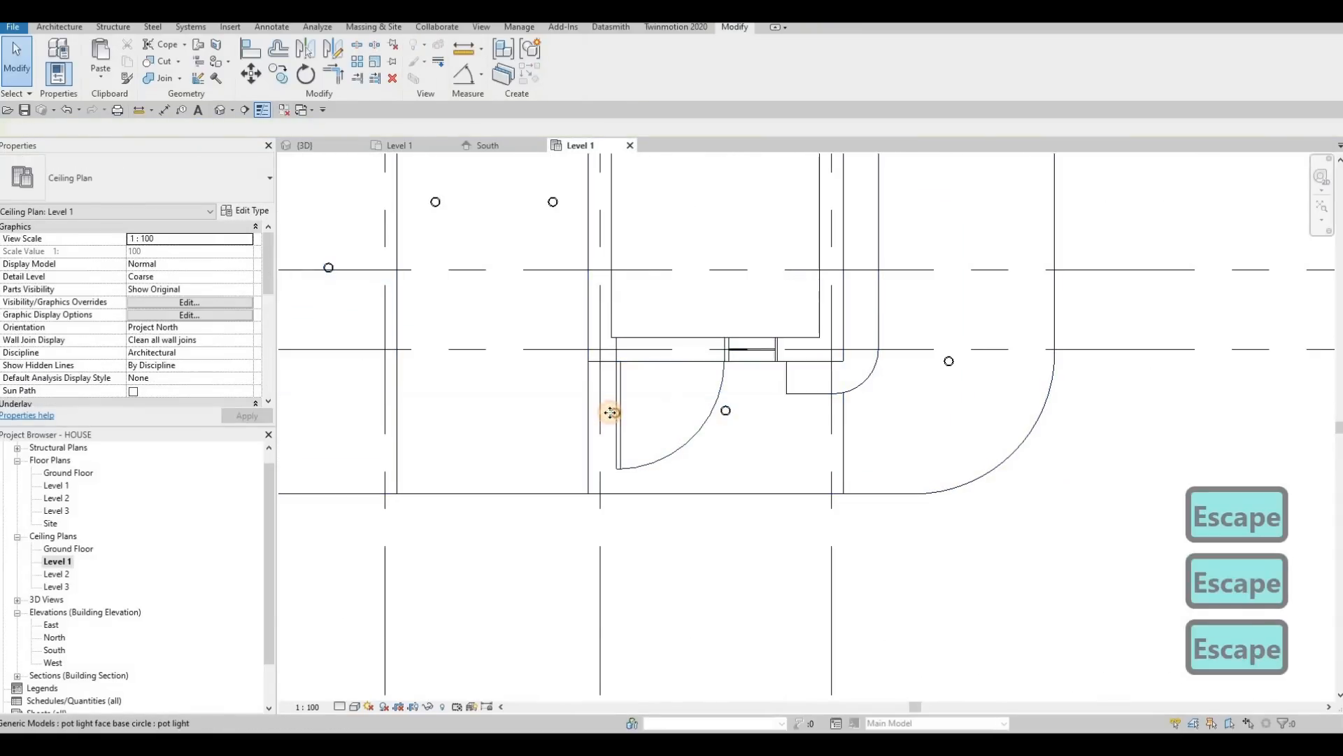
click(615, 413)
key(Delete)
Step: Move the remaining entrance door pot light to about 240 mm from the east wall face and copy it 1000 mm west
click(726, 412)
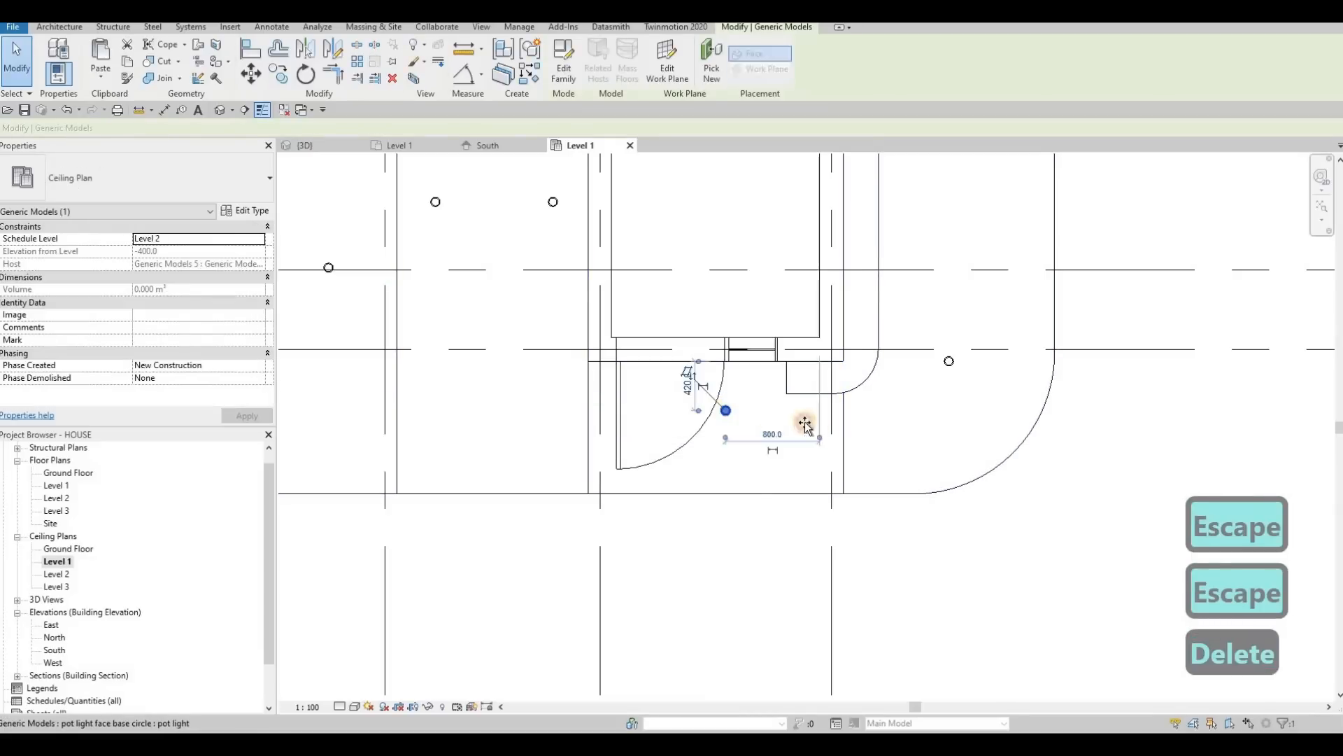
scroll(729, 410, up, 2)
drag(828, 426, 822, 425)
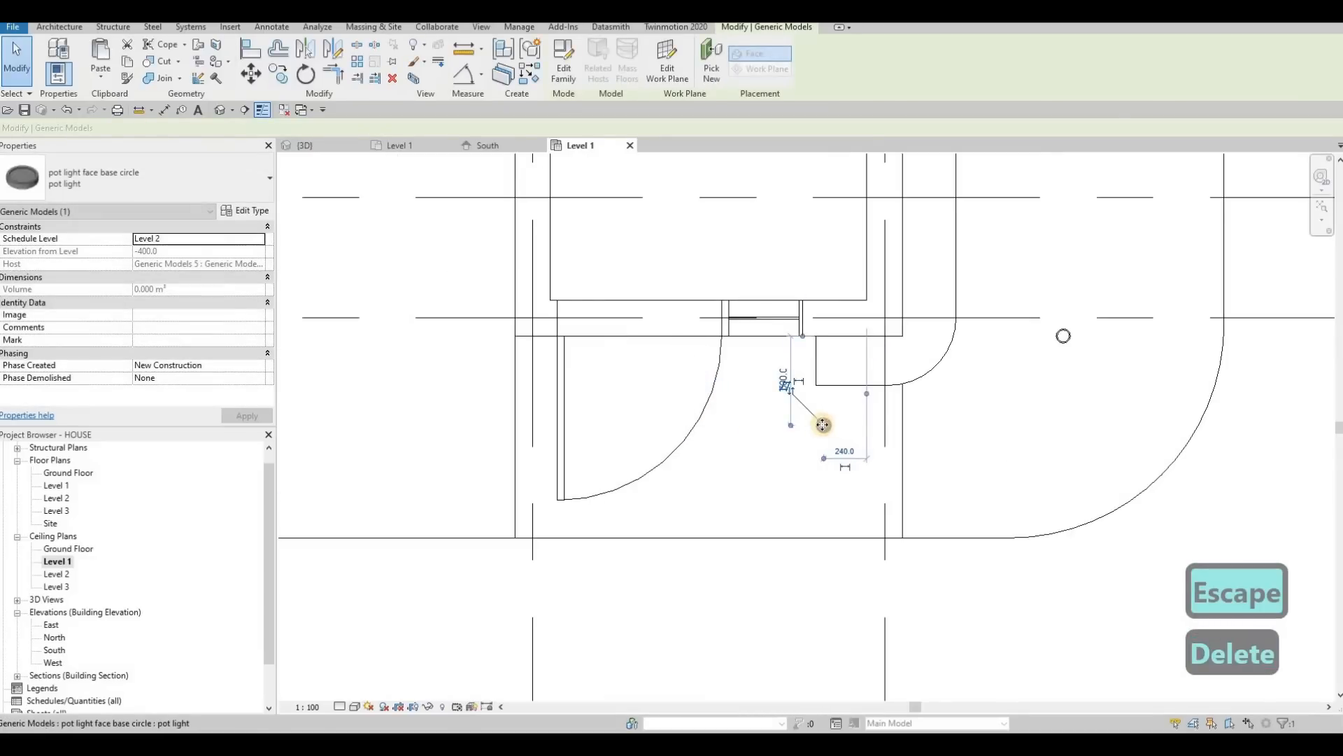
key(c)
key(o)
click(822, 425)
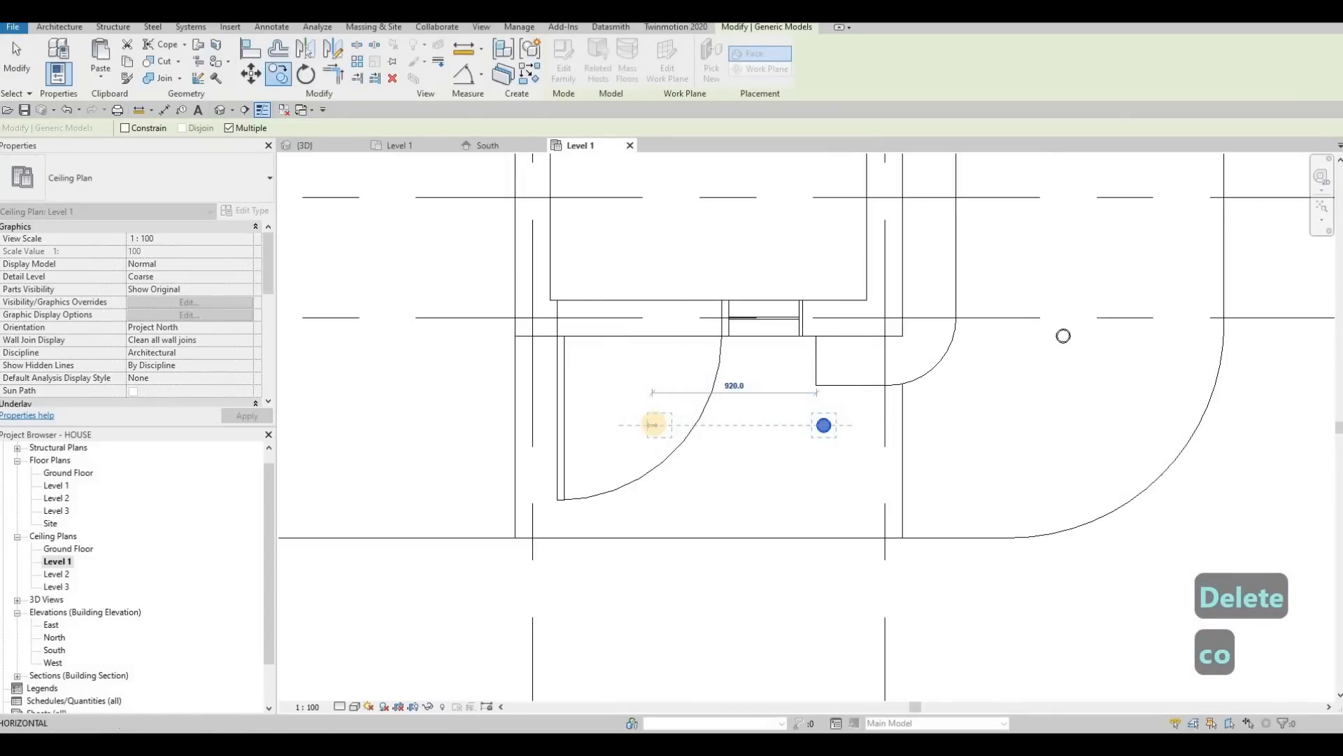
text(1000)
key(Return)
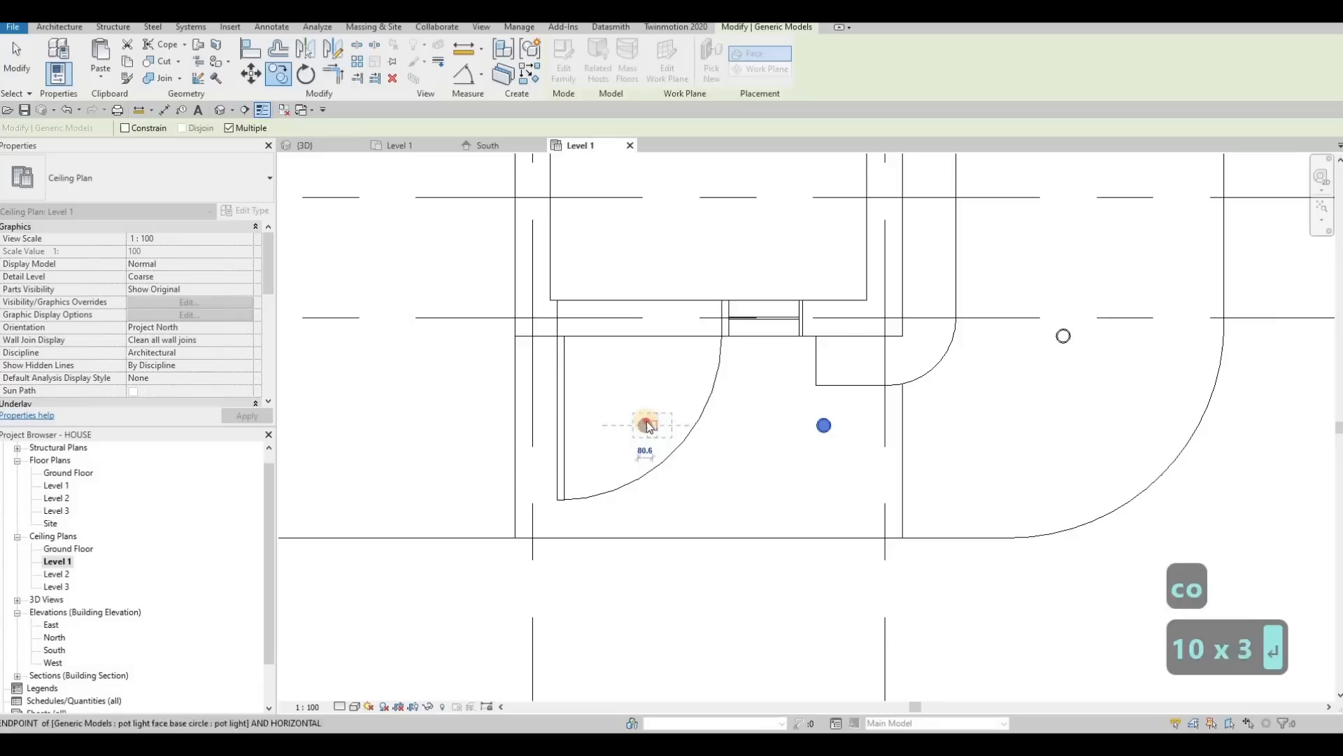
key(Escape)
key(Escape)
Step: Nudge both entrance door pot lights west until the eastern one is about 375 mm from the east wall face
ctrl+click(820, 428)
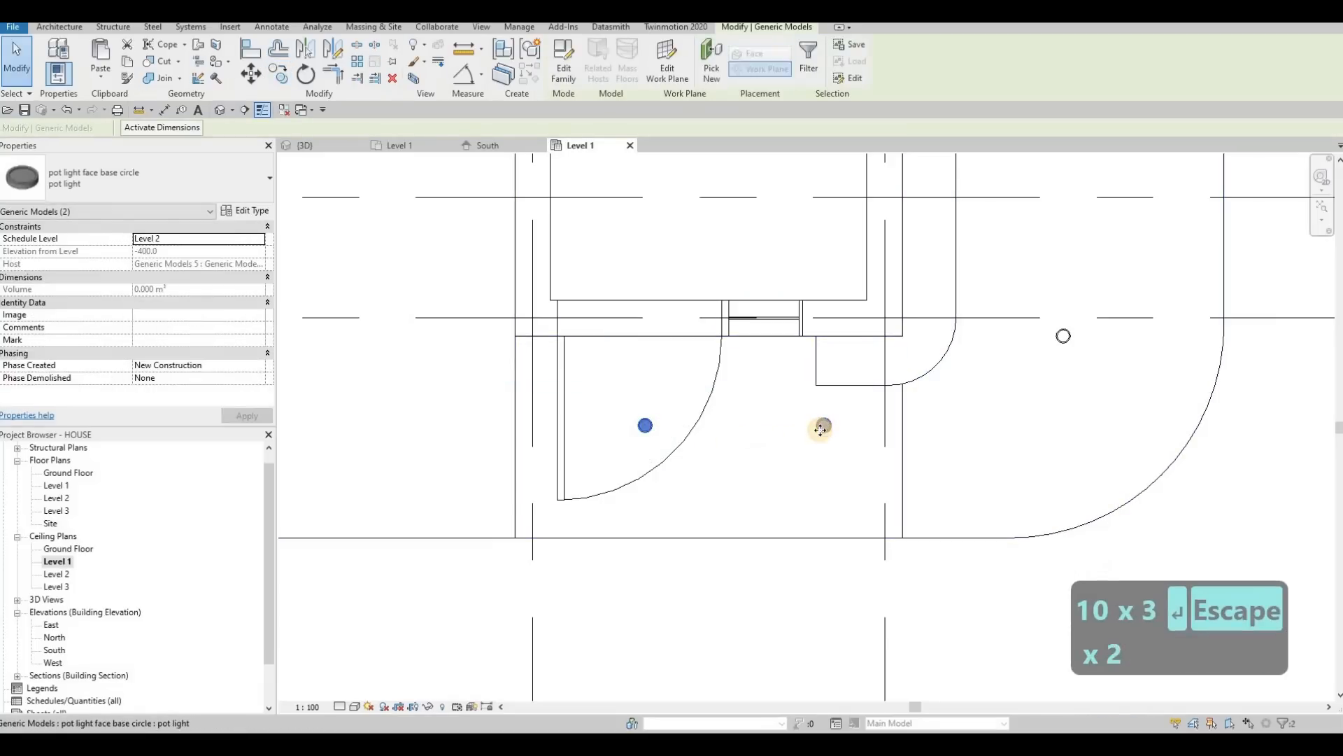
key(Left)
key(Left)
key(Left)
key(Left)
key(Left)
key(Left)
key(Left)
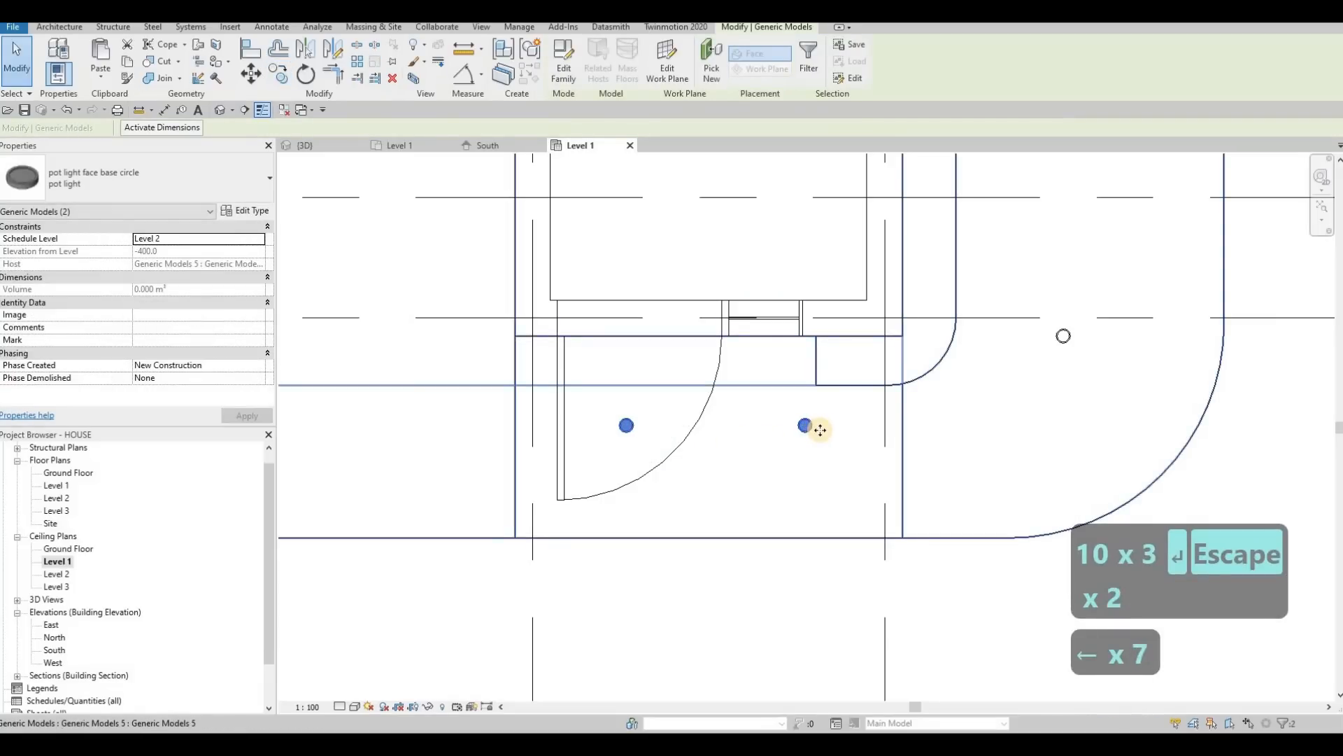
key(Right)
key(Right)
key(Left)
key(Left)
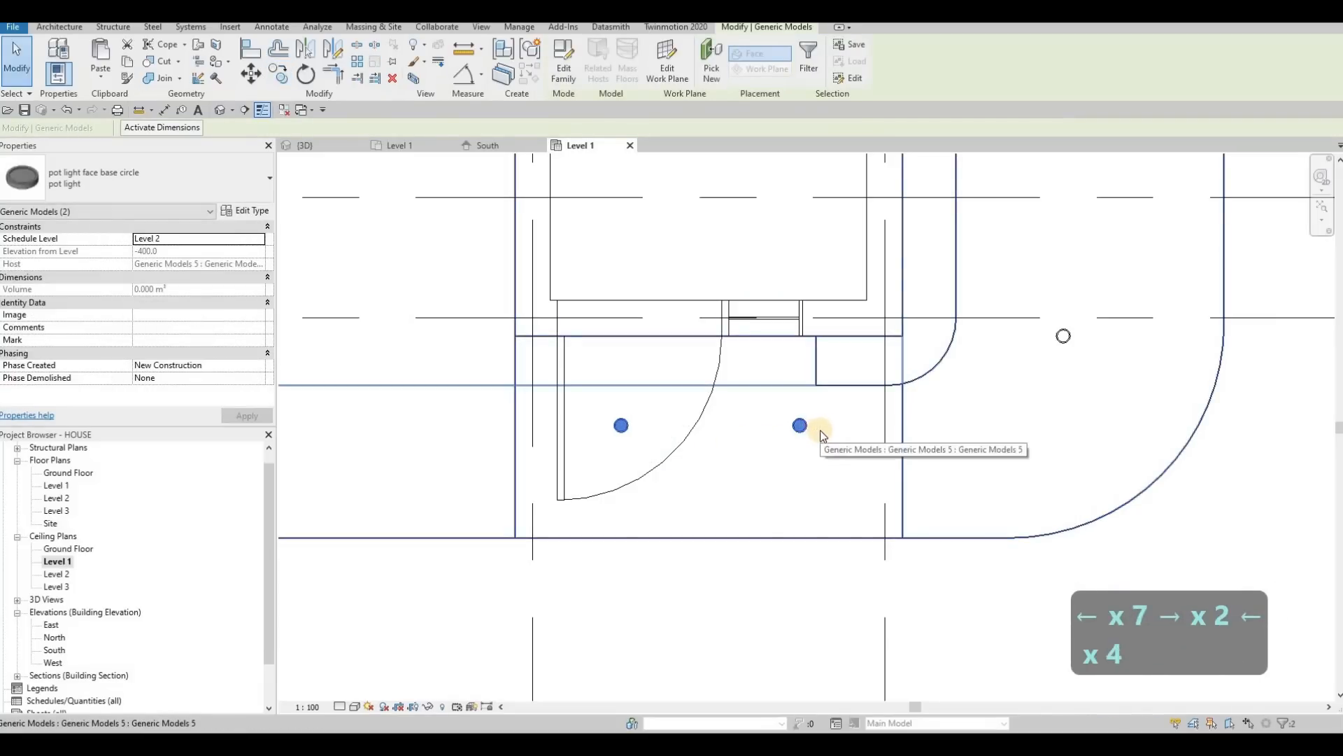
key(Left)
key(Escape)
right_click(801, 424)
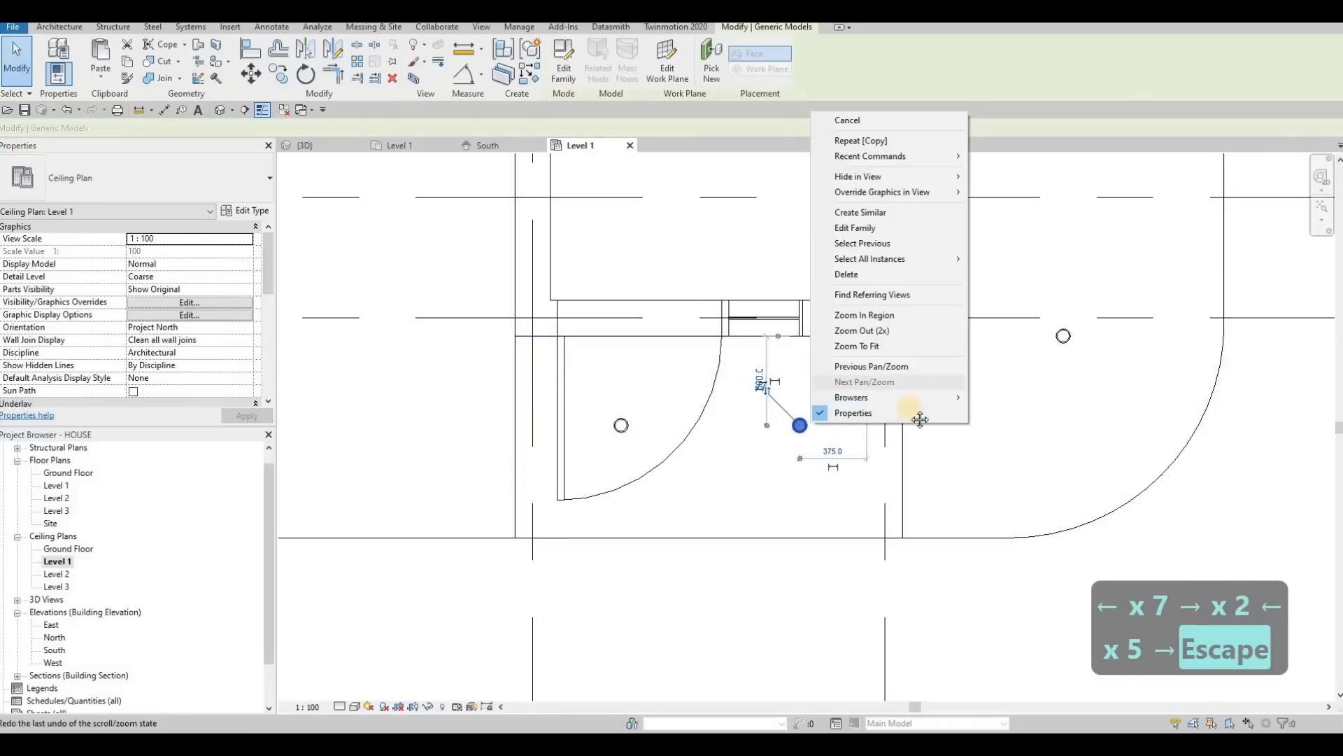
key(Escape)
scroll(865, 498, down, 2)
key(Escape)
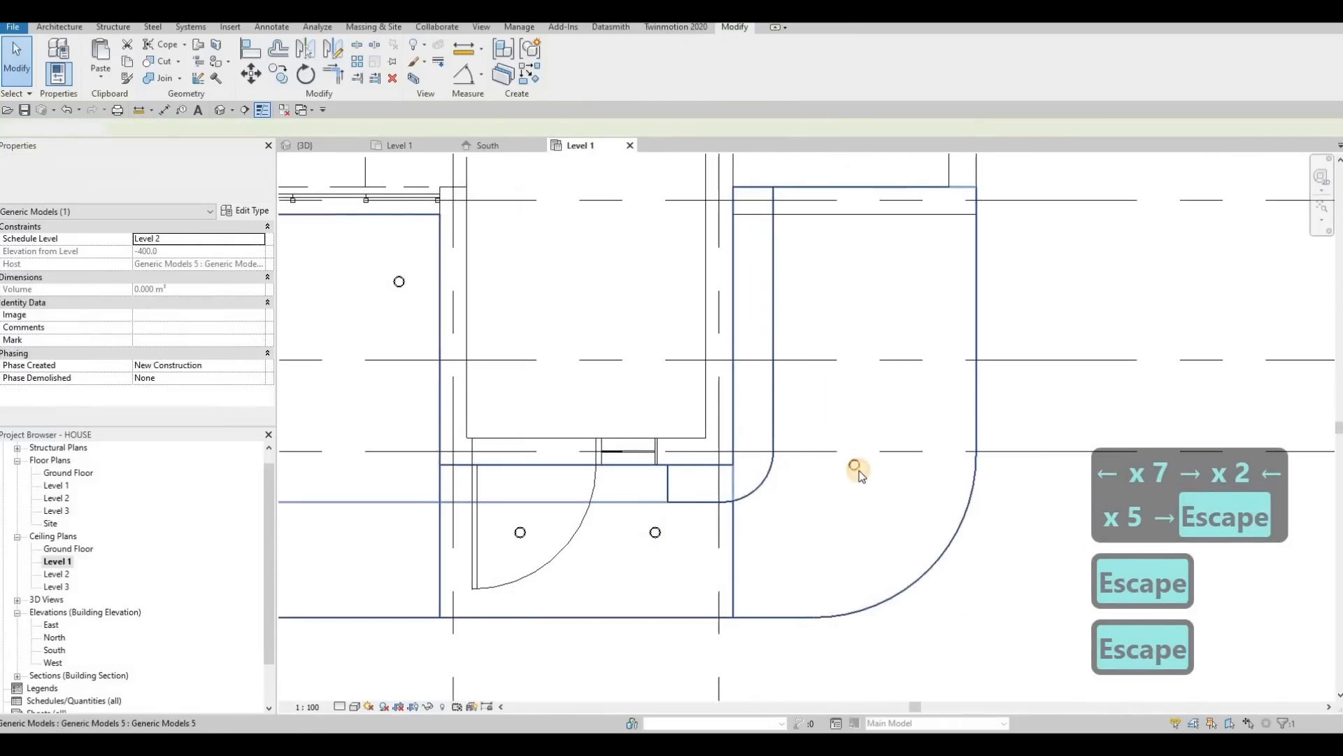
Step: Copy the pot light in the rounded corner overhang 1000 mm north
click(855, 466)
key(c)
key(o)
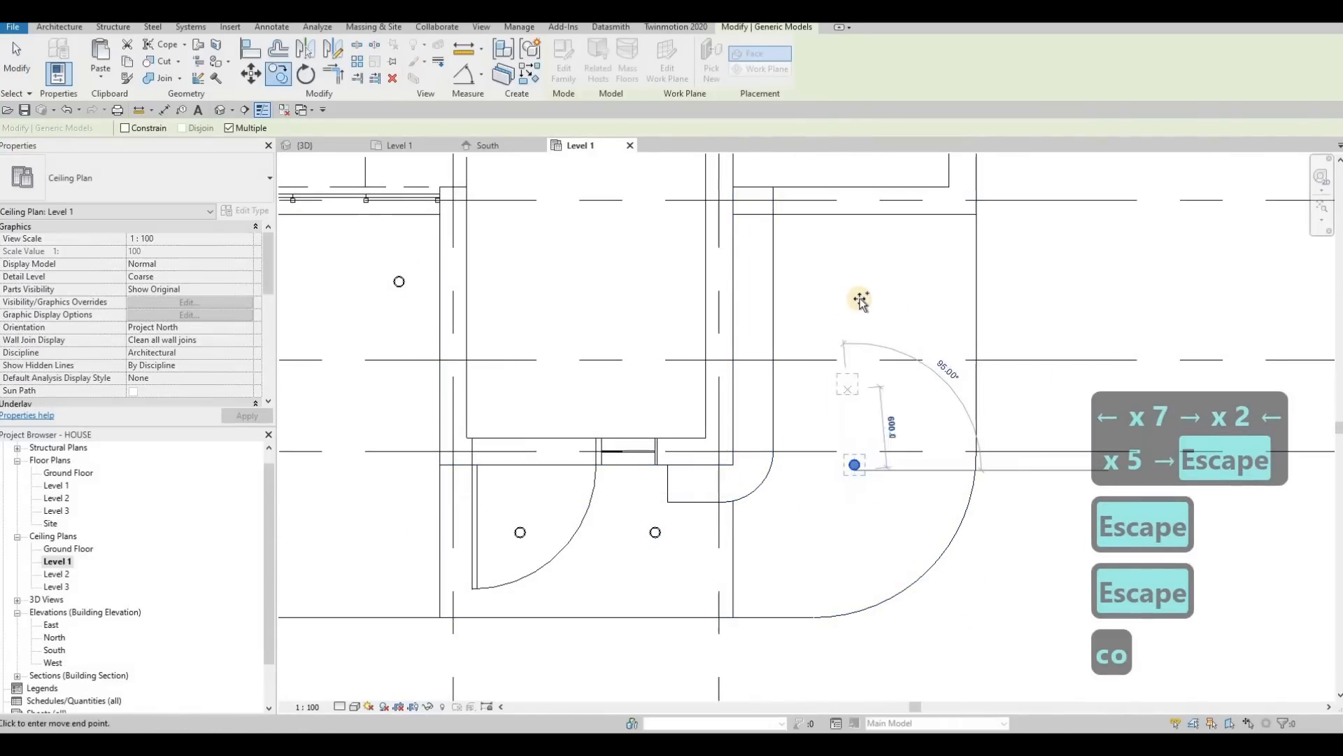
click(855, 464)
text(1000)
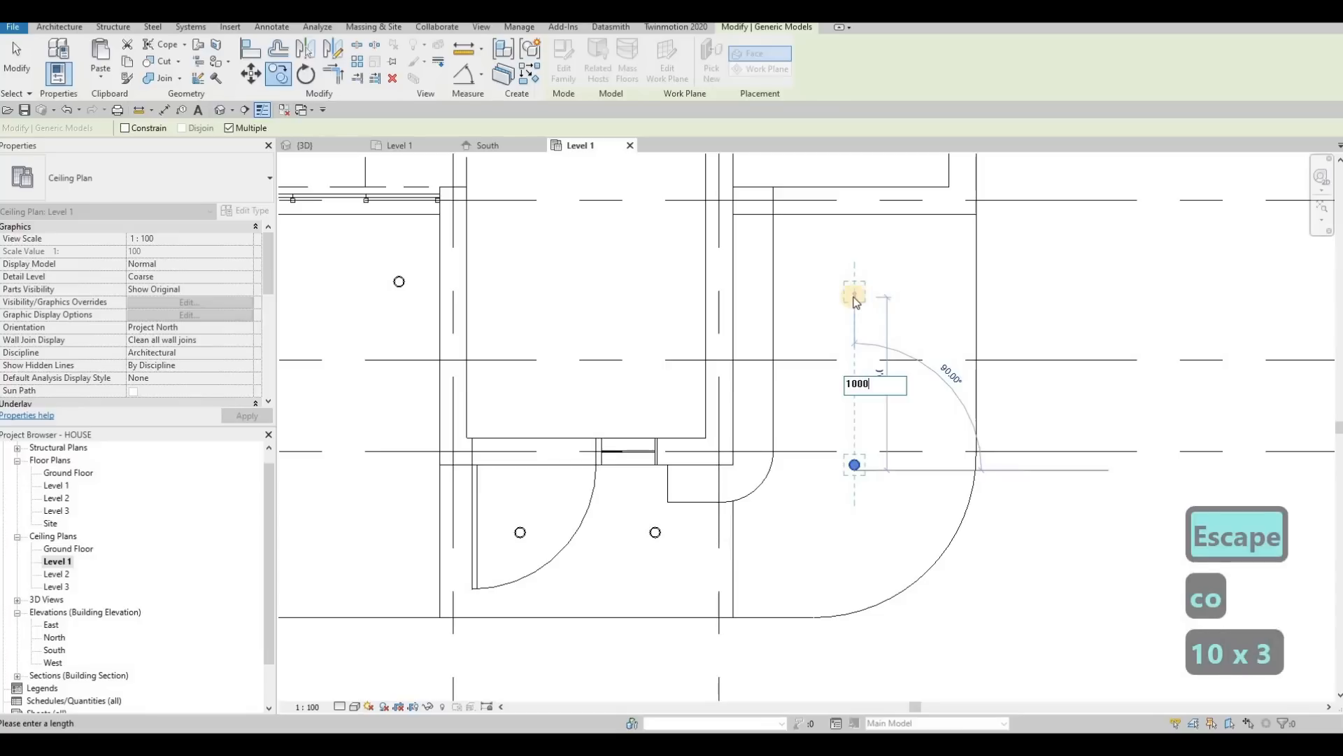
key(Return)
scroll(856, 302, down, 2)
key(Escape)
key(Escape)
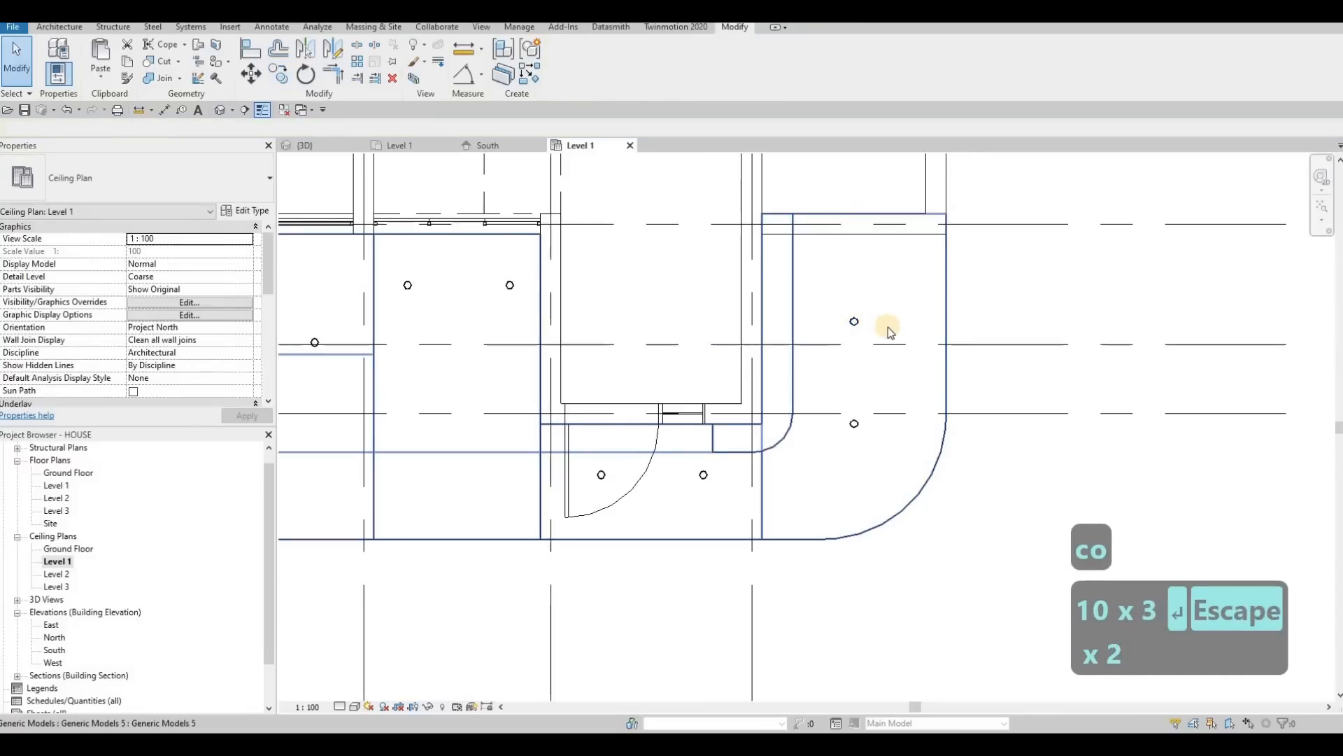
Step: Nudge both pot lights in the rounded corner overhang slightly east and then north toward the overhang's inner edge
scroll(866, 304, down, 2)
key(Escape)
drag(865, 303, 896, 437)
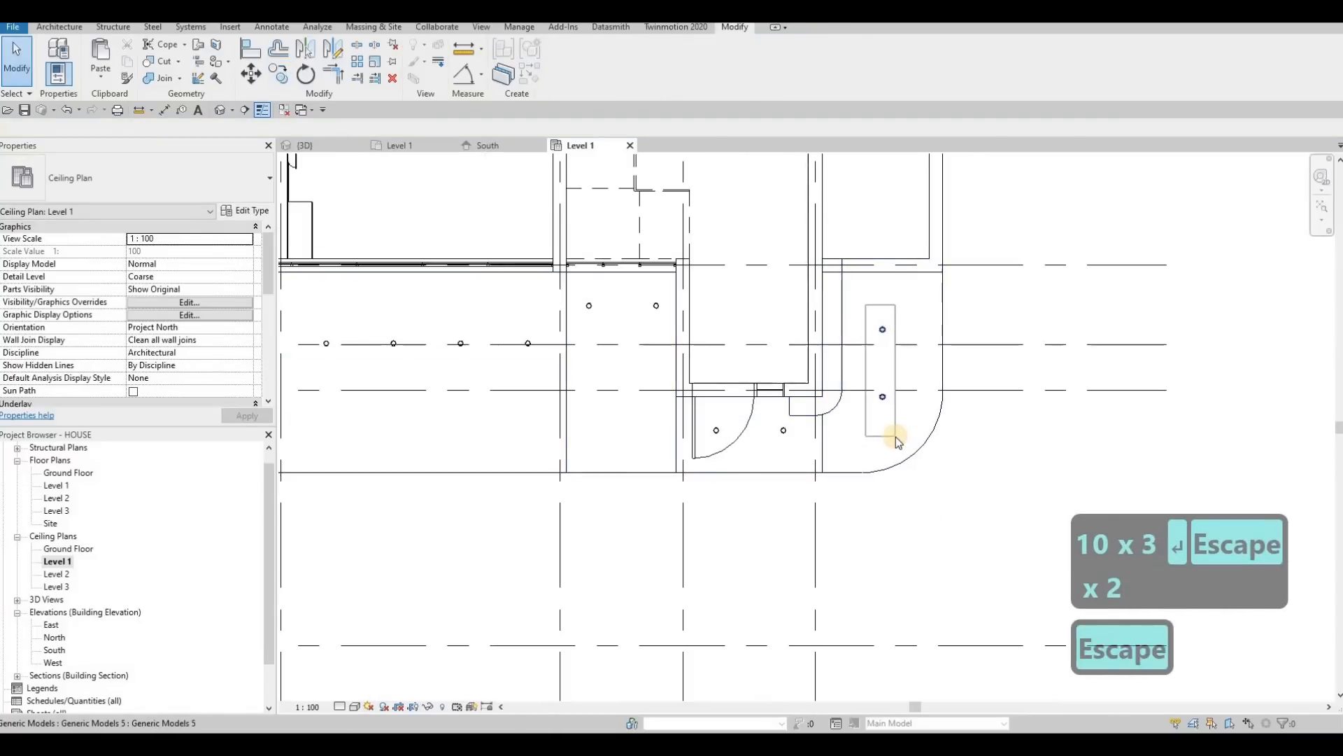
key(Right)
key(Right)
key(Up)
key(Up)
key(Up)
key(Up)
key(Up)
key(Up)
key(Up)
key(Up)
key(Up)
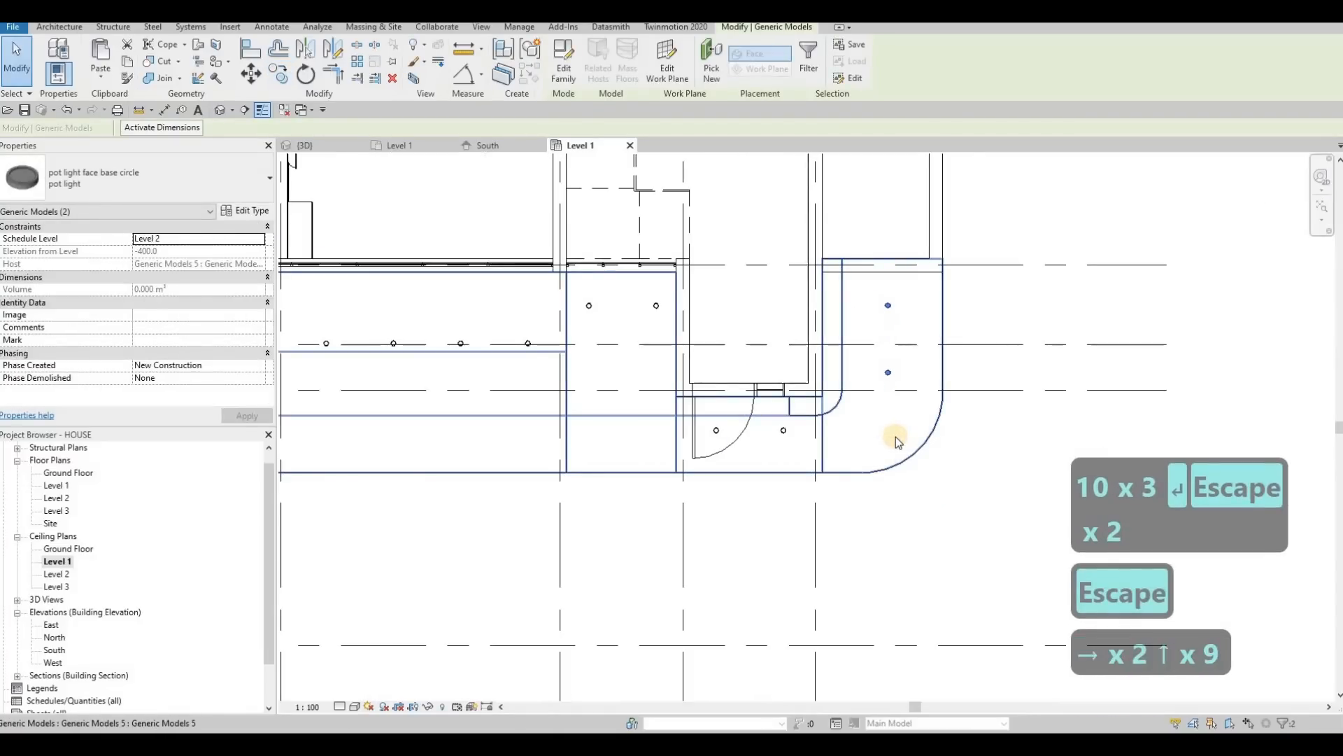
key(Escape)
Step: Move the northeast overhang's pot light to about 3440 mm from its west grid line and 2240 mm from the window wall's grid line
scroll(872, 417, down, 4)
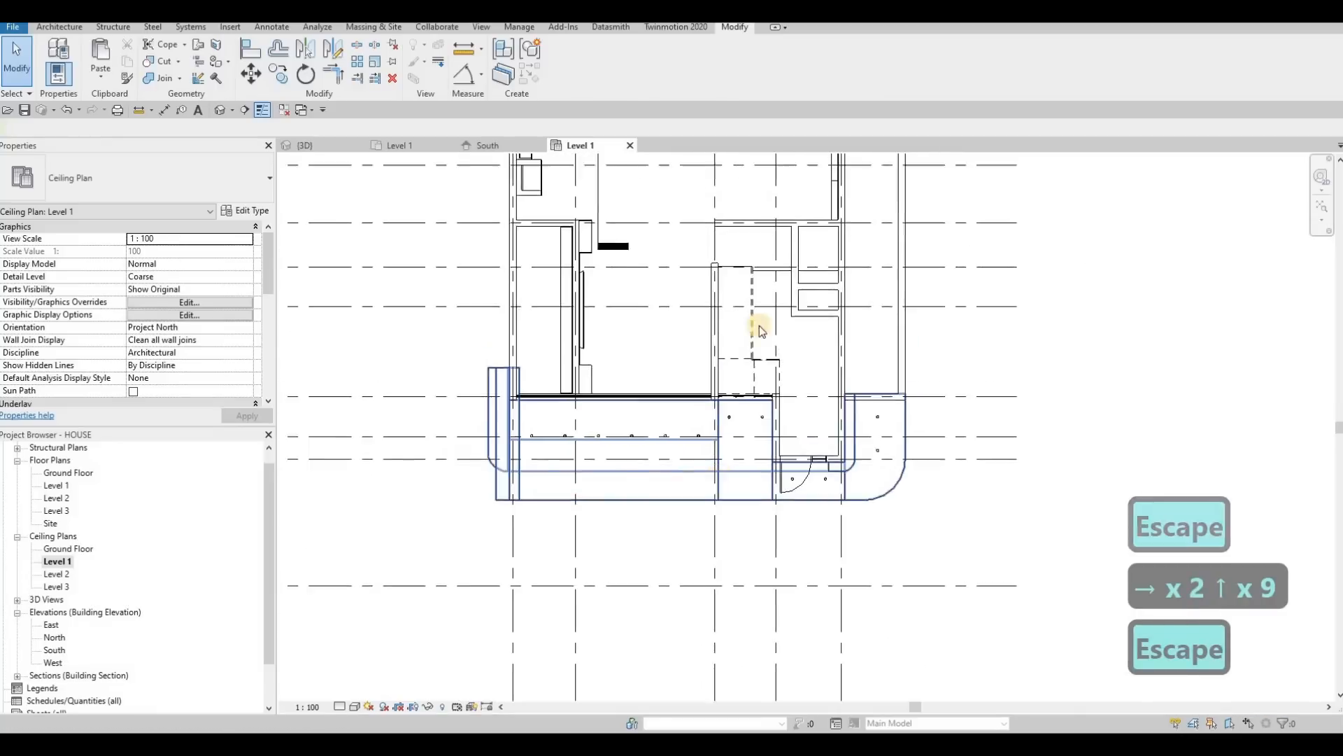
scroll(774, 279, up, 4)
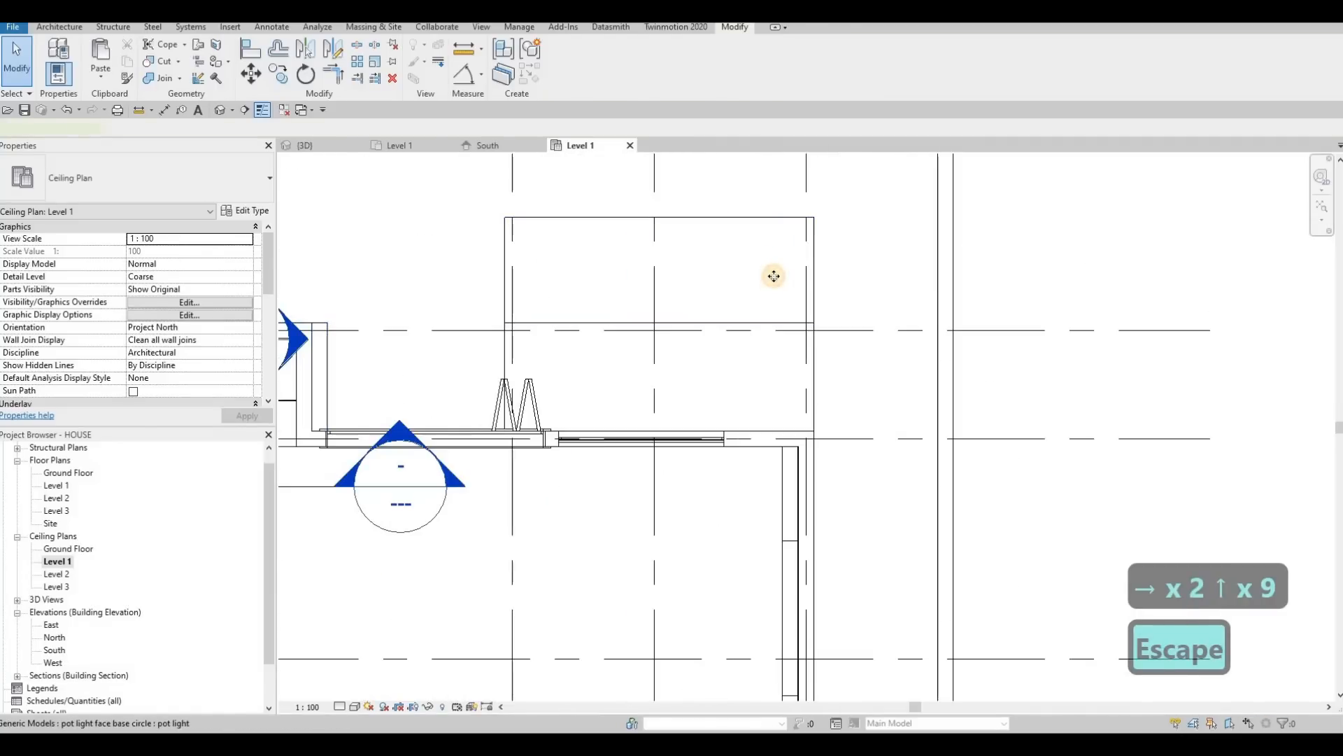
click(774, 278)
drag(785, 251, 780, 256)
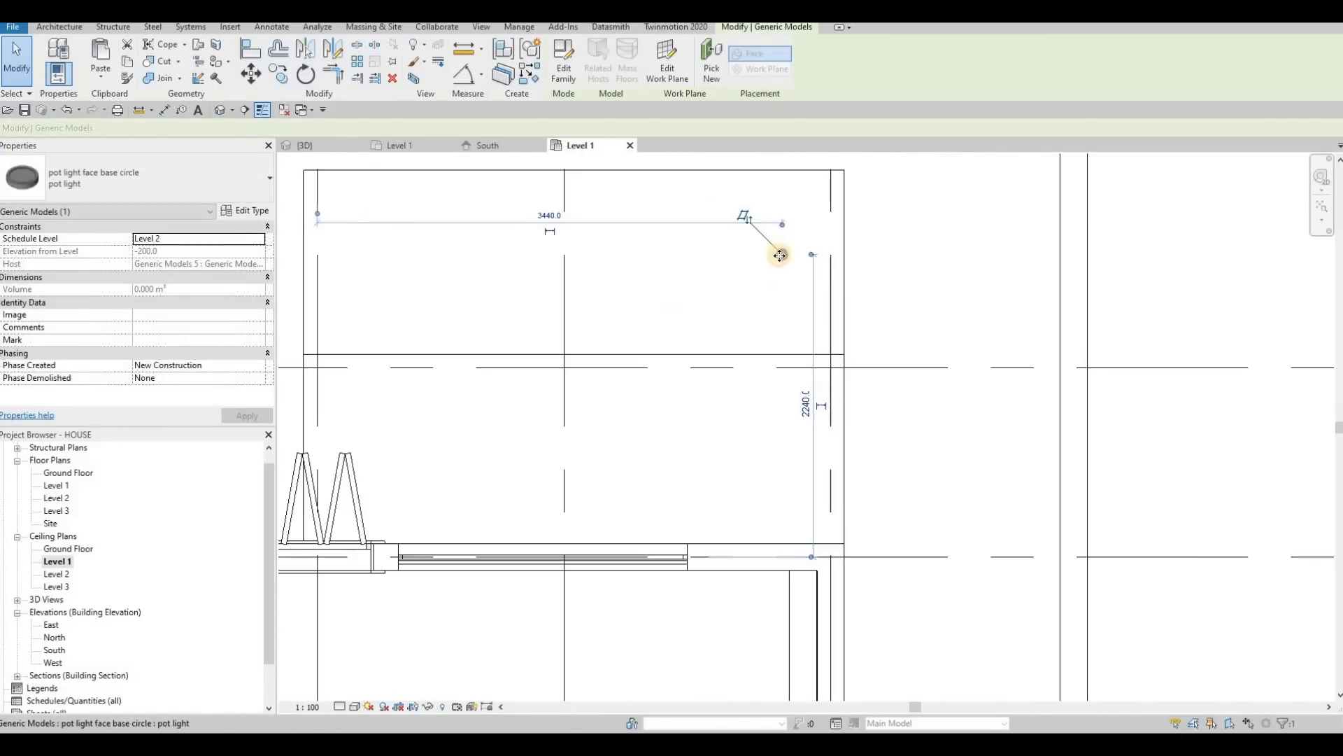
Step: Copy the northeast overhang's pot light three times toward the west at 1000 mm spacing
key(o)
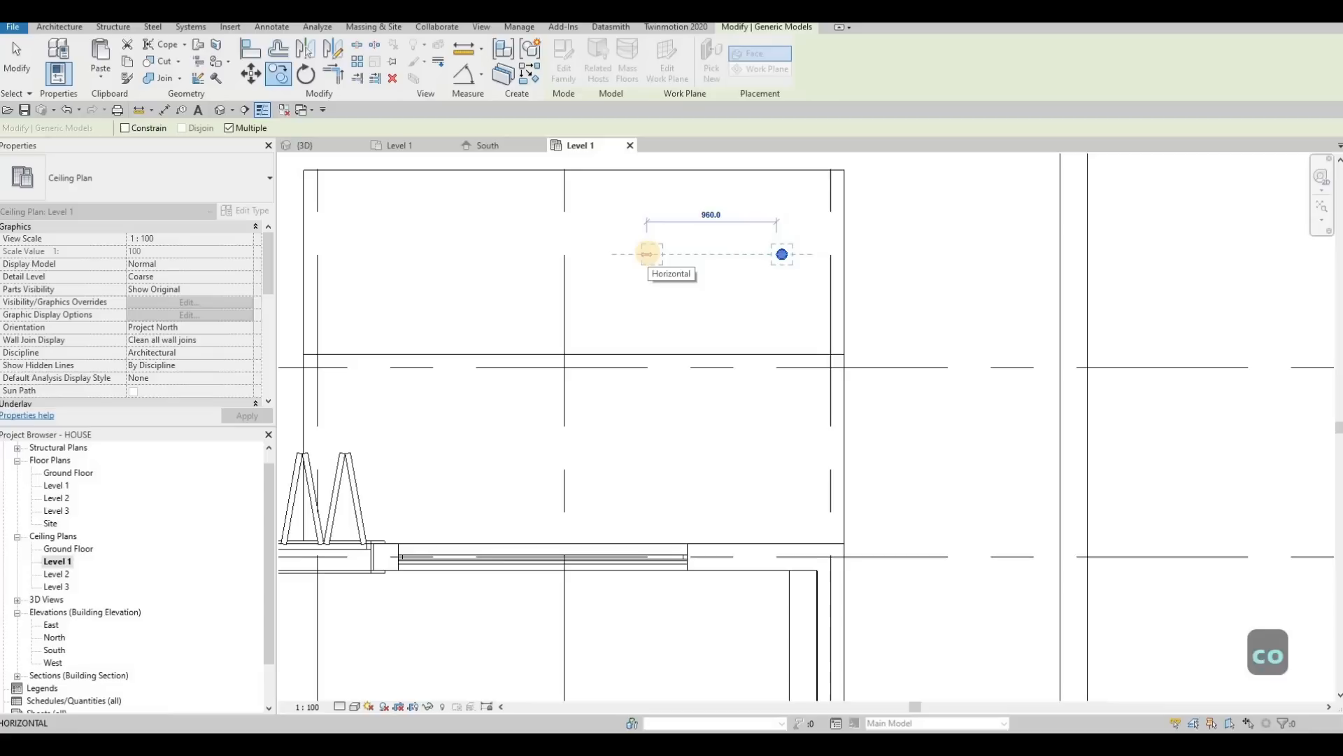
key(Return)
middle_drag(383, 262, 504, 268)
text(1000)
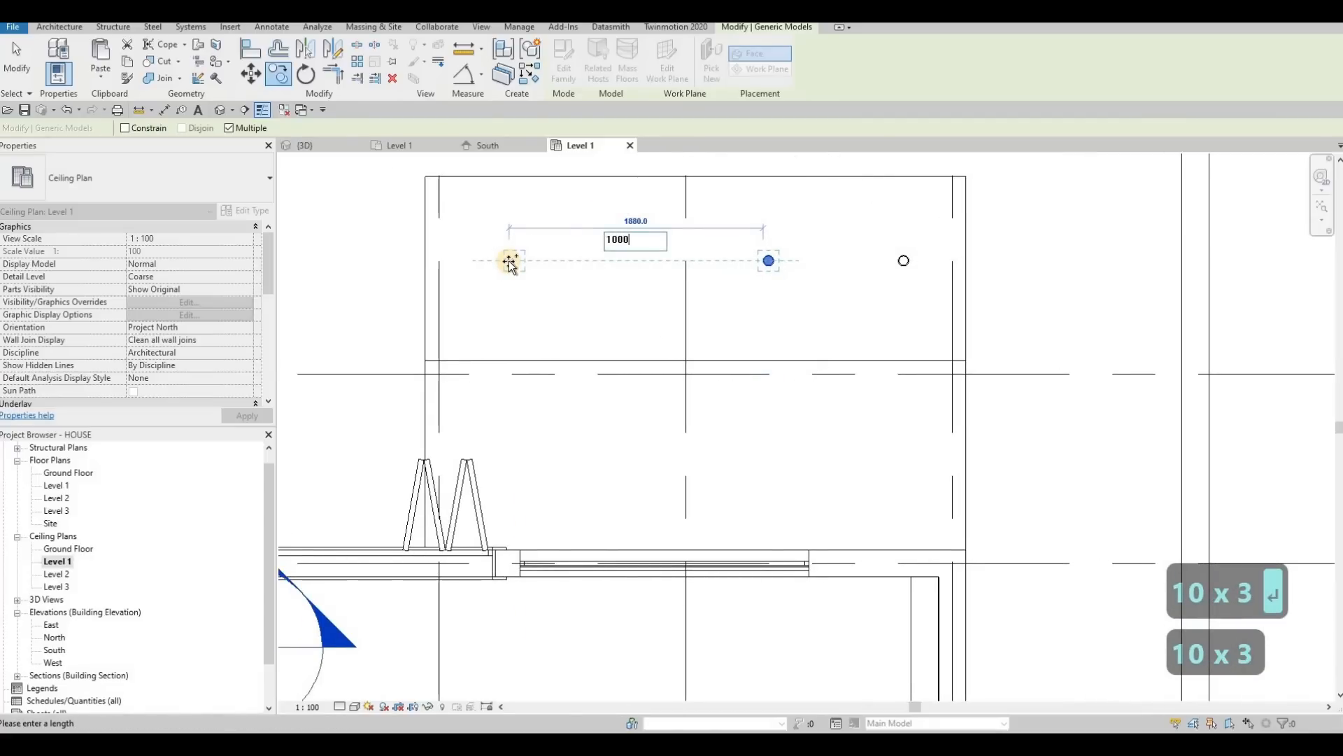
key(Return)
text(1000)
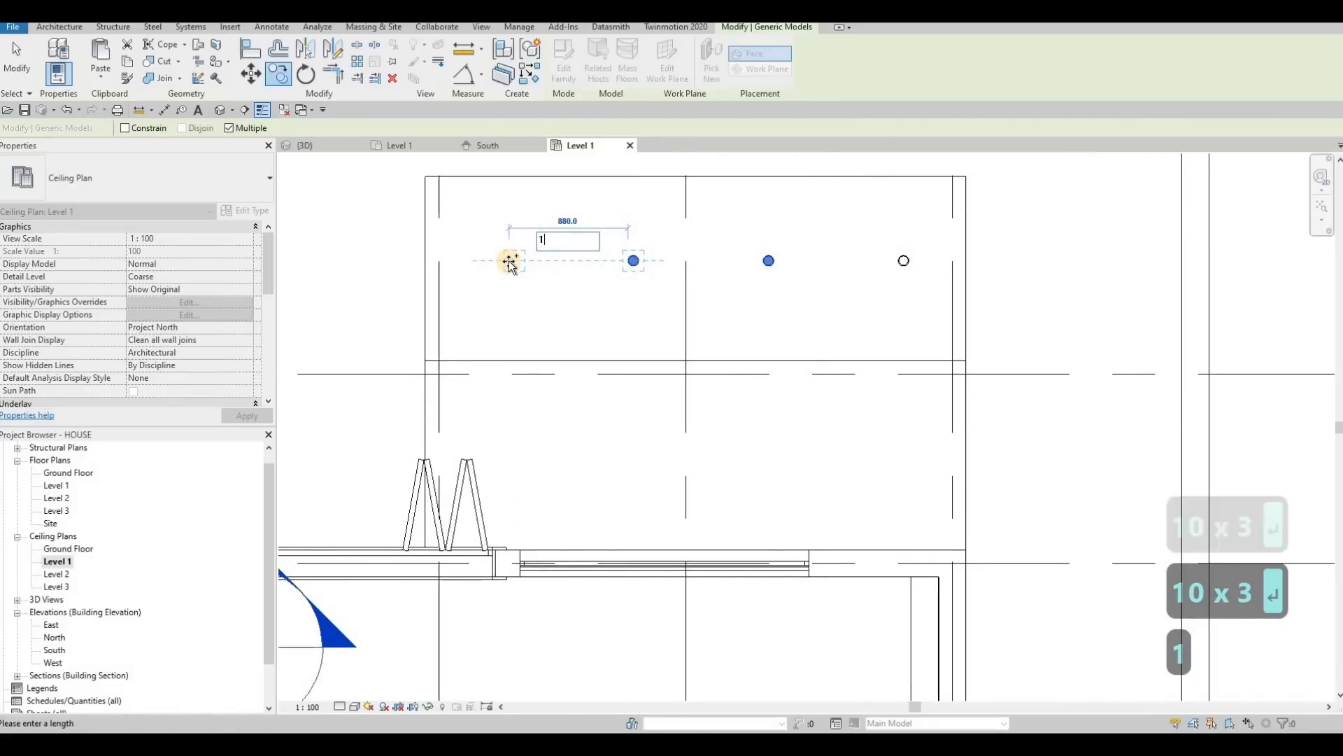
key(Return)
key(Escape)
key(Escape)
Step: Nudge the row of four pot lights slightly west to center it in the northeast overhang
drag(472, 230, 922, 312)
key(Left)
key(Left)
key(Left)
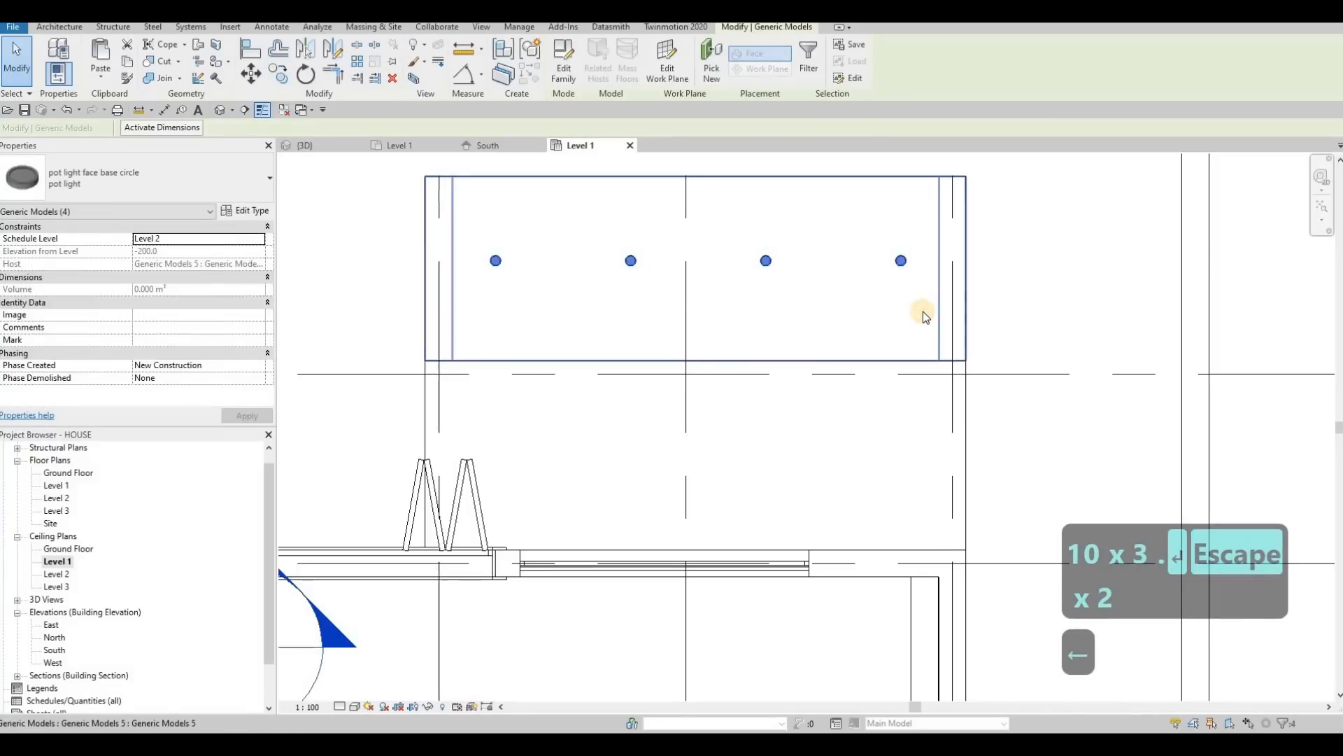
key(Escape)
key(Escape)
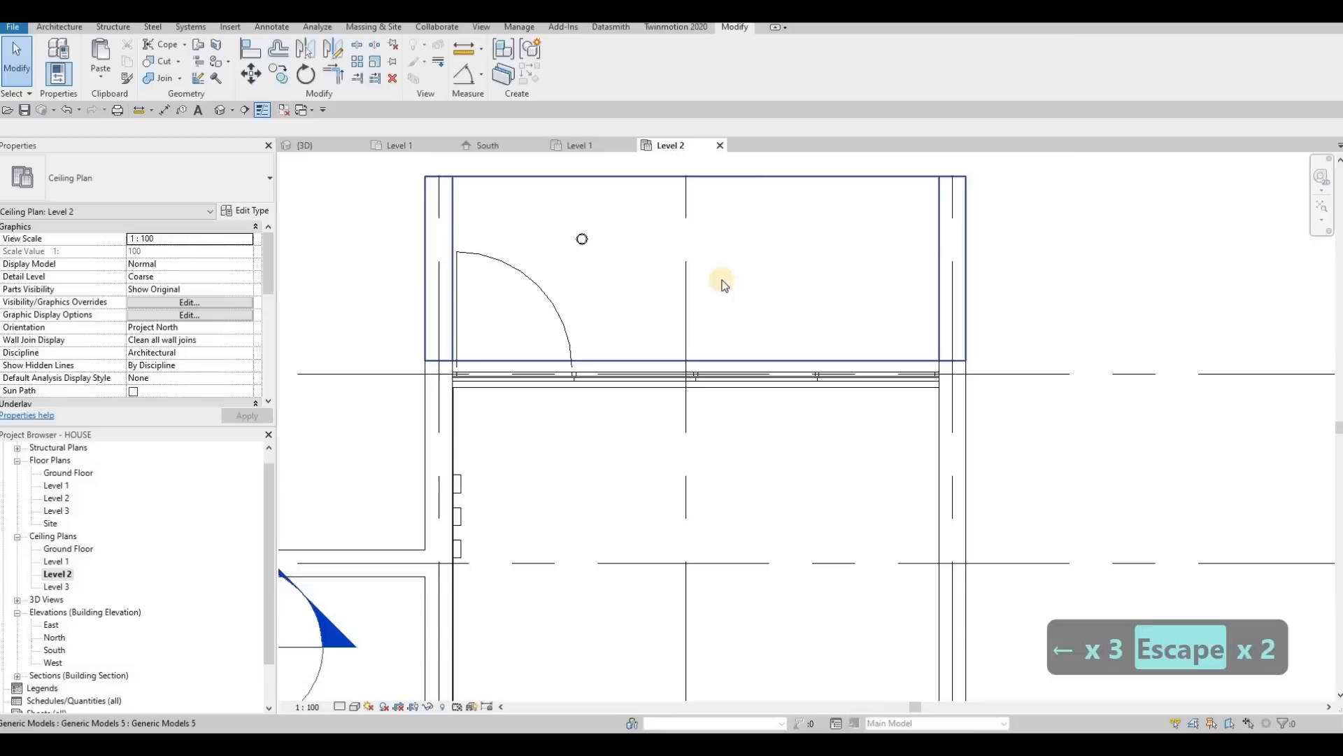
Step: In the Level 2 ceiling plan, move the northeast balcony's pot light close to the west wall, about 760 mm from the balcony's south edge
scroll(762, 281, down, 2)
scroll(742, 287, up, 2)
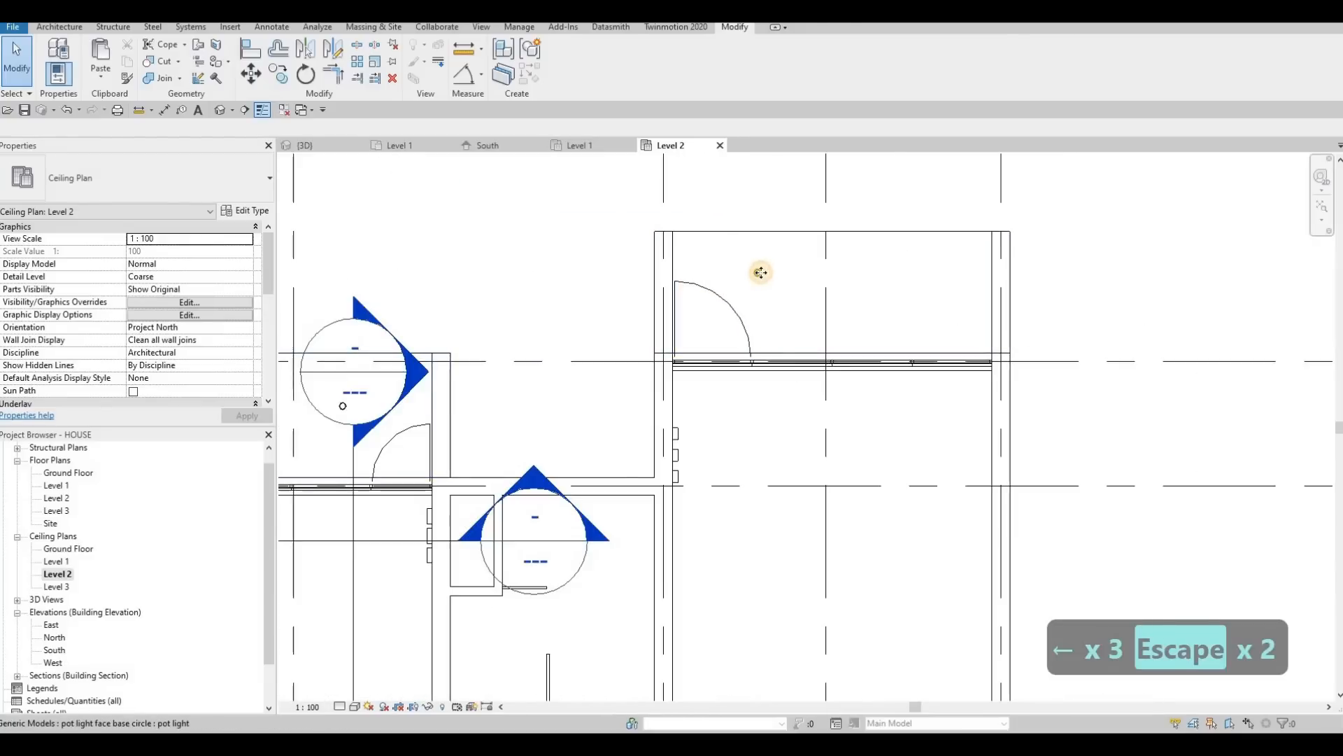
click(758, 273)
scroll(715, 286, up, 2)
drag(703, 291, 701, 291)
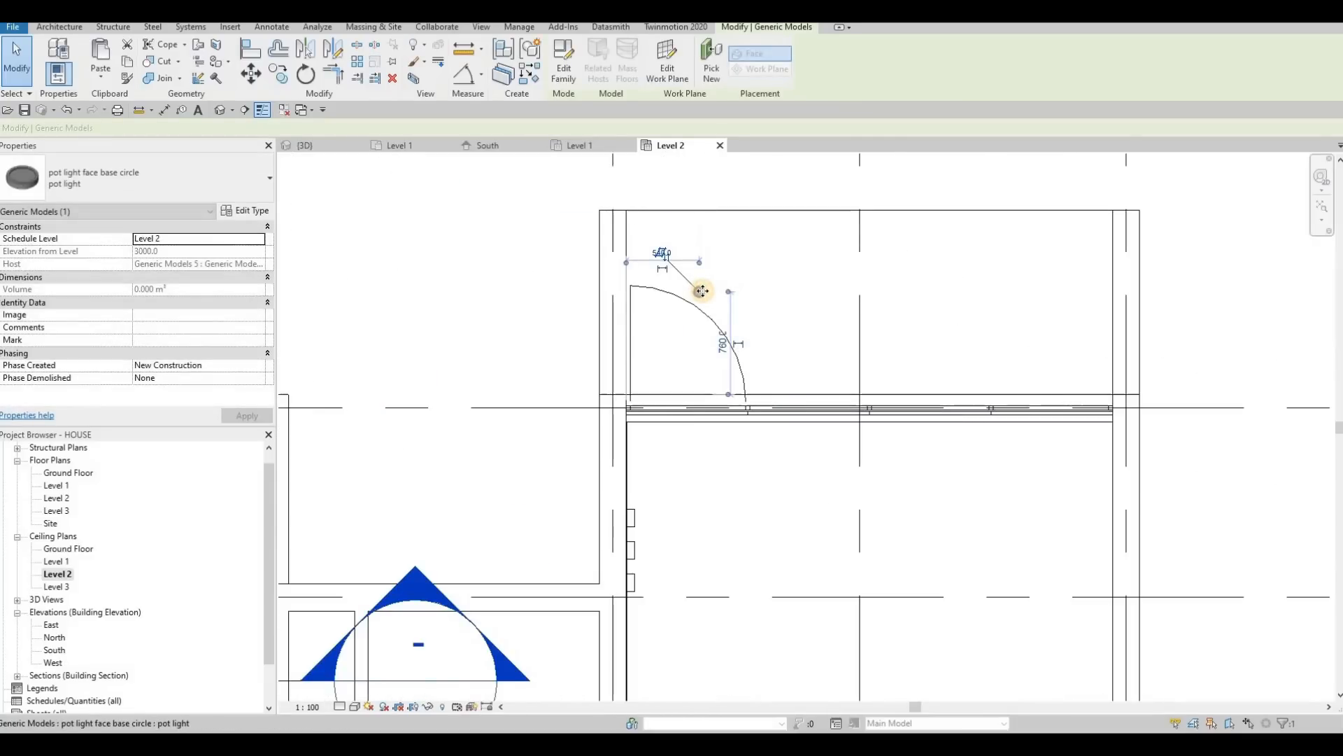
Step: Copy the northeast balcony's pot light three times toward the east at 1000 mm spacing
key(c)
key(o)
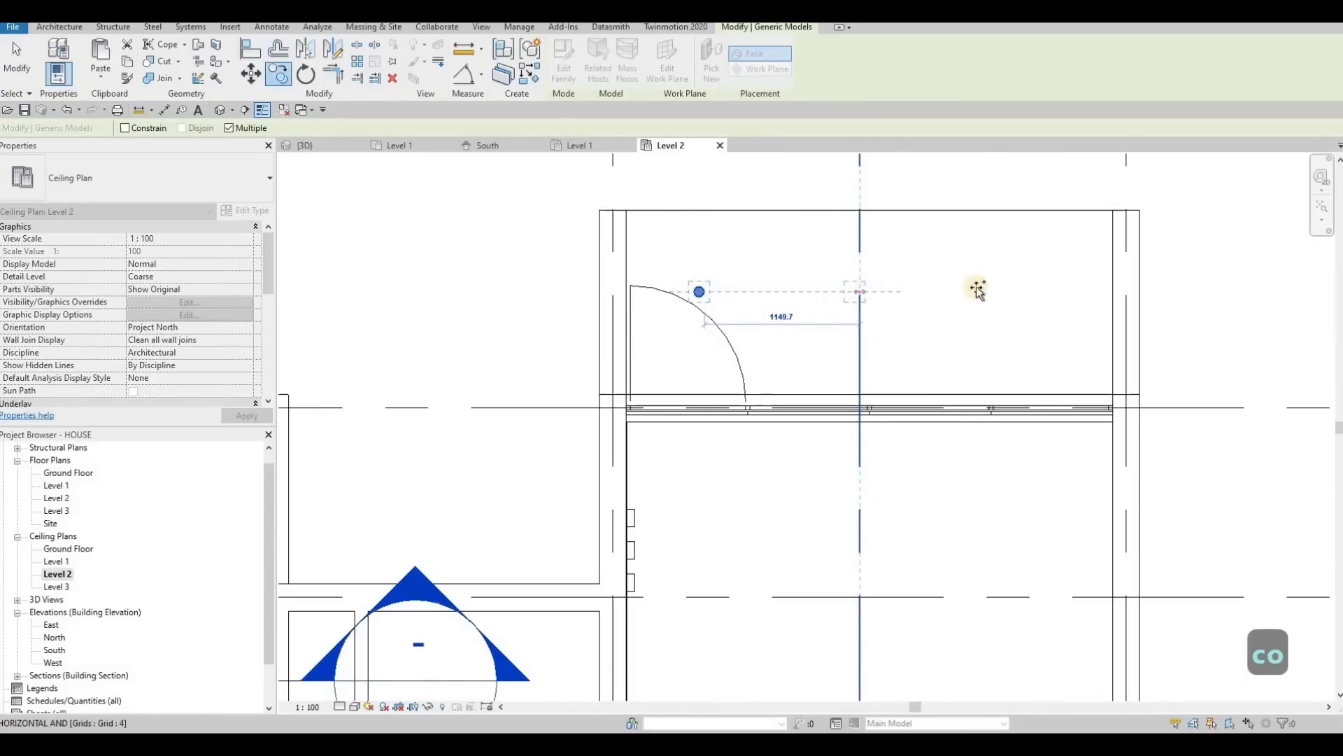
text(1000)
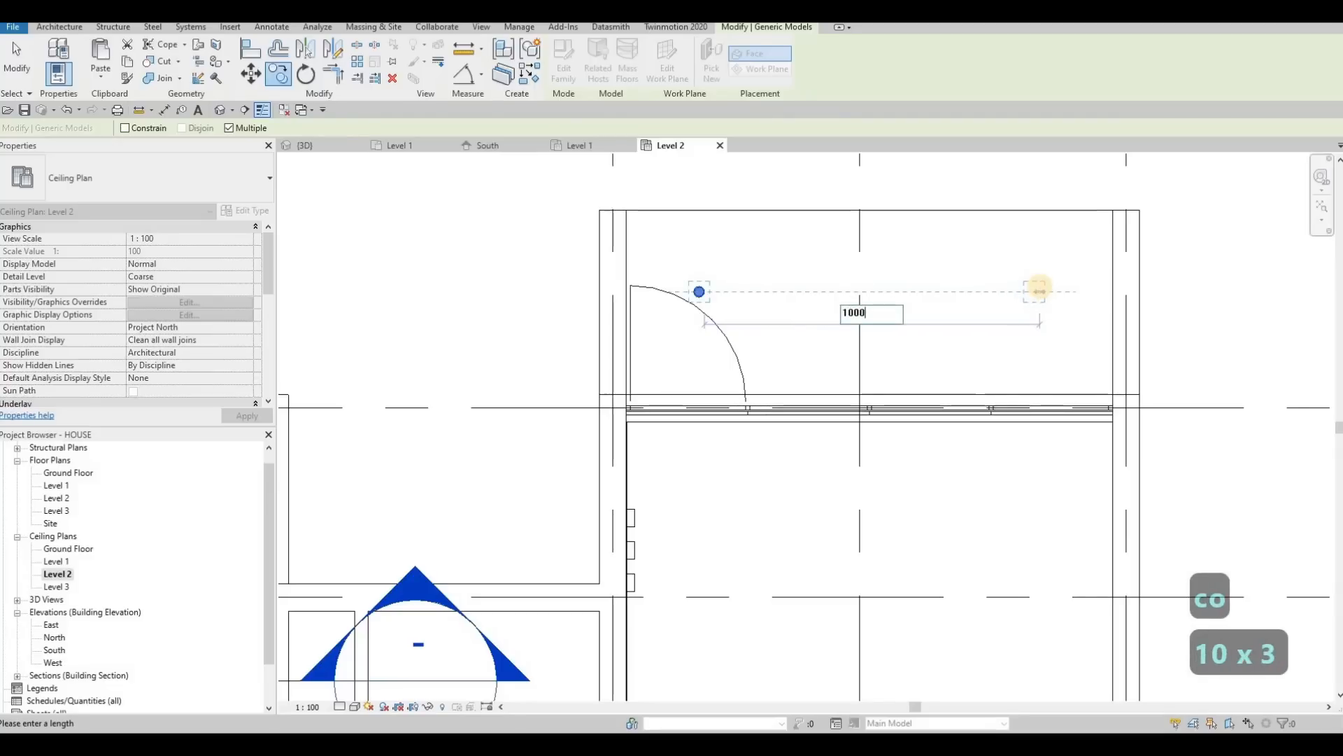
key(Return)
text(1000)
key(Return)
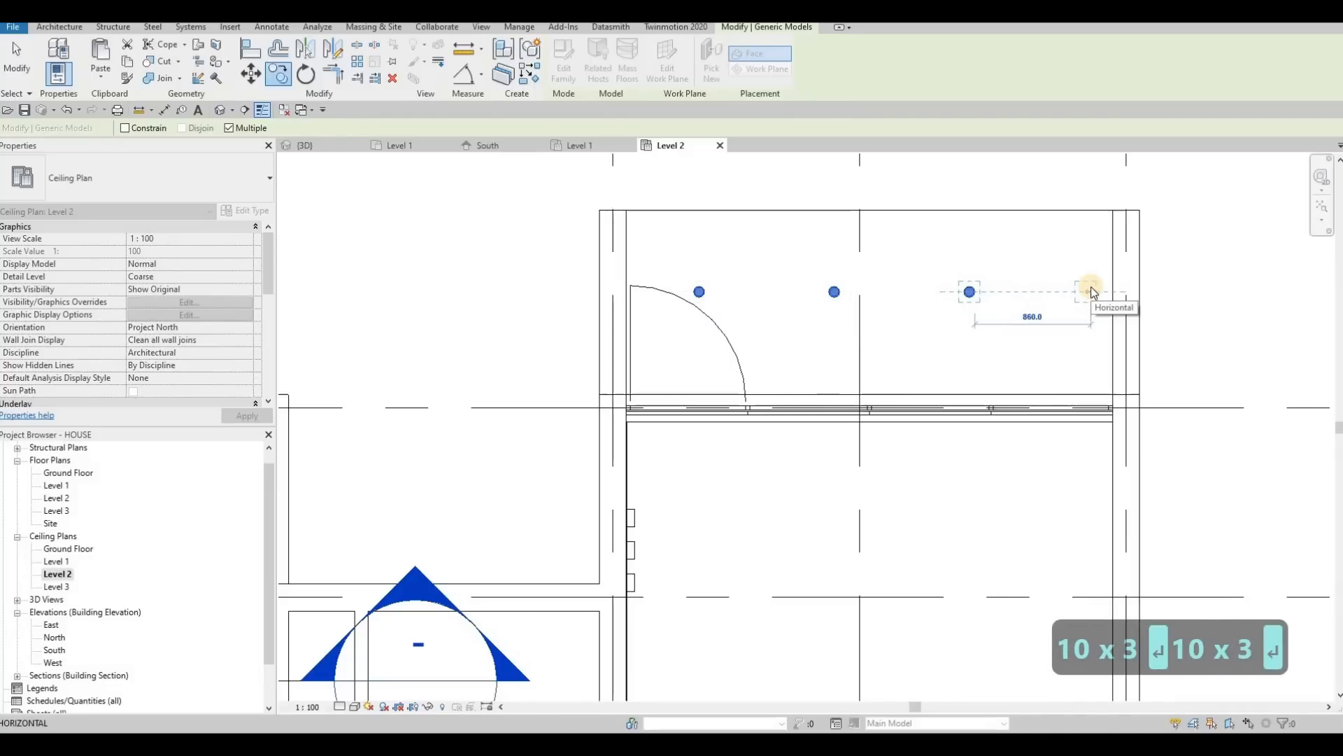
text(1000)
key(Return)
key(Escape)
key(Escape)
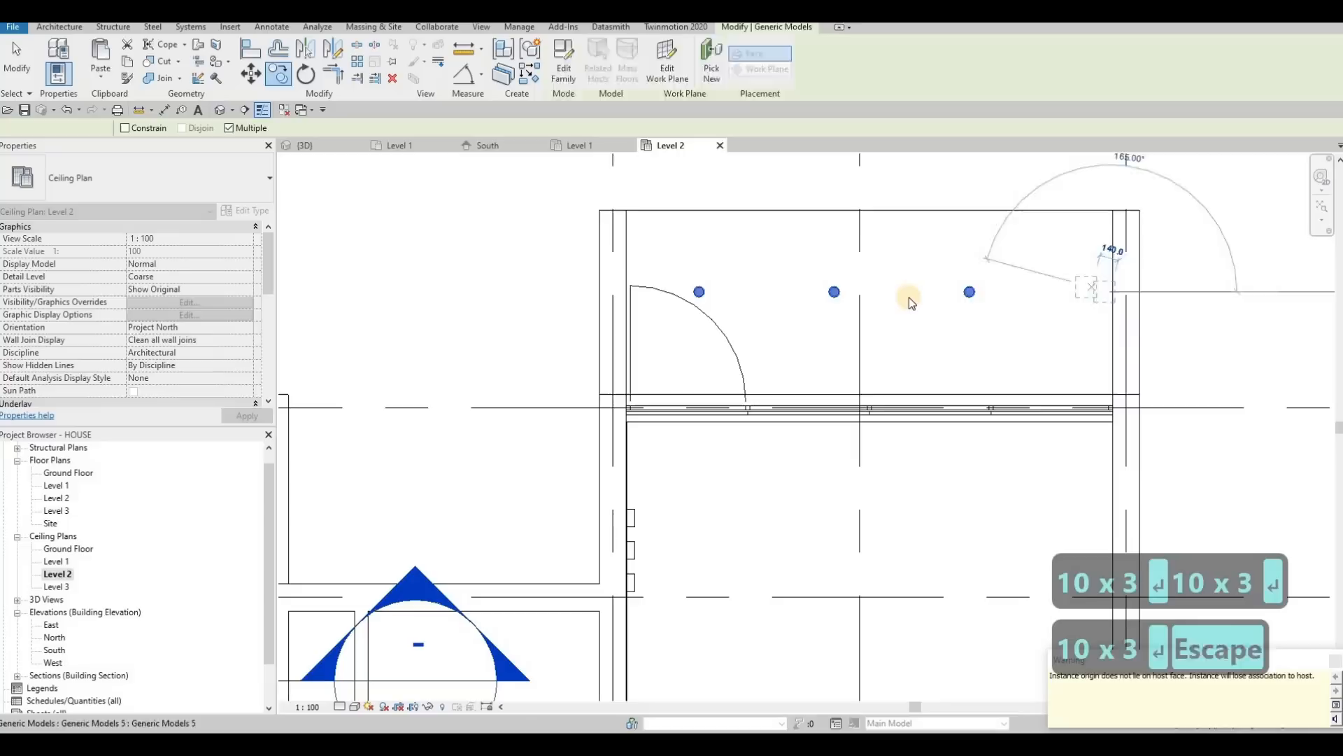
Step: Try to center the row of four pot lights between the northeast balcony's side walls by nudging it west
drag(665, 243, 1215, 346)
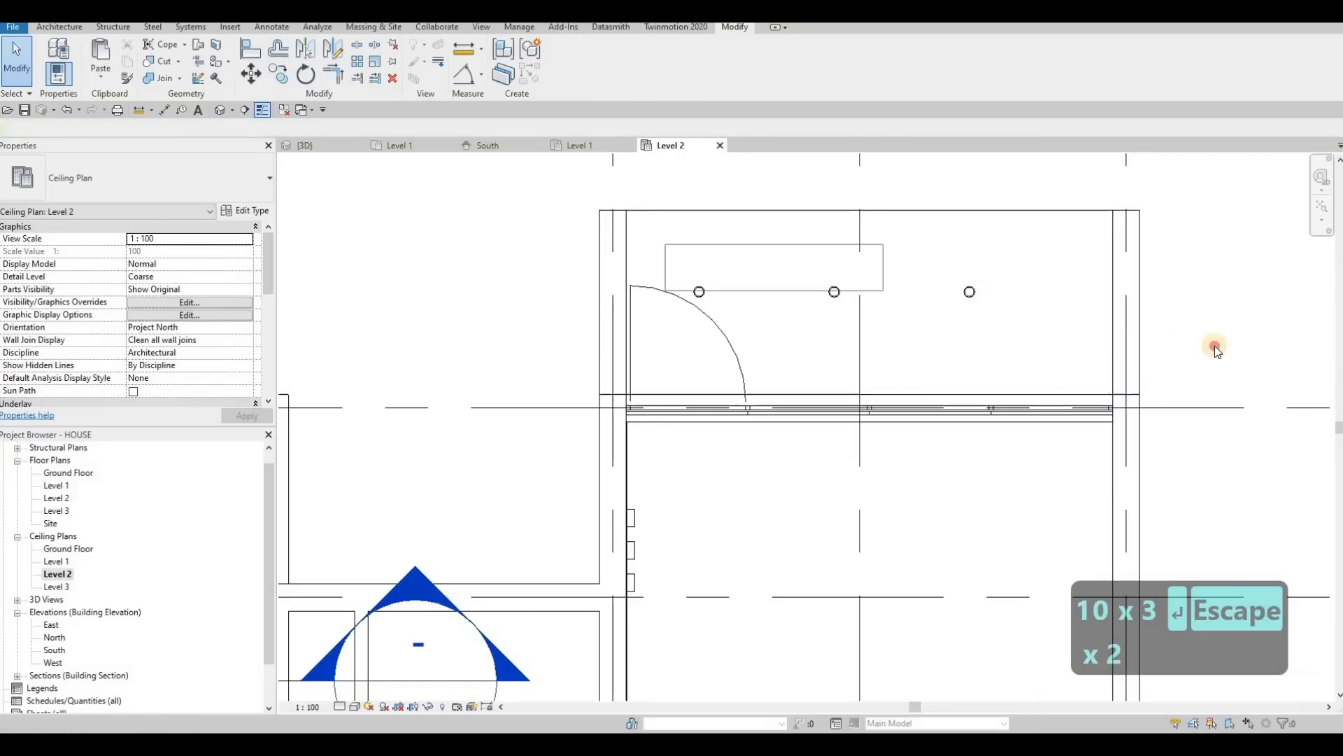
key(Left)
key(Left)
key(Left)
key(Left)
key(Left)
key(Left)
key(Left)
key(Left)
key(Left)
key(Left)
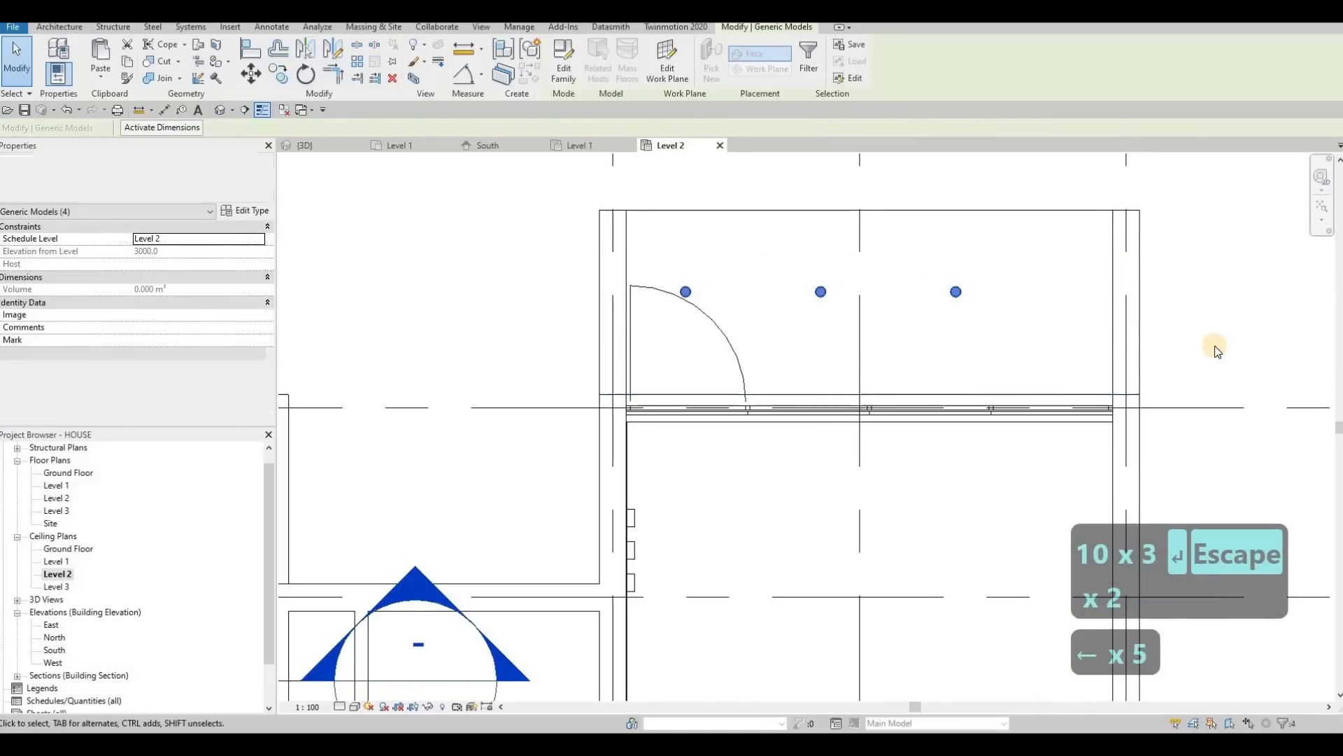
key(Left)
key(Left)
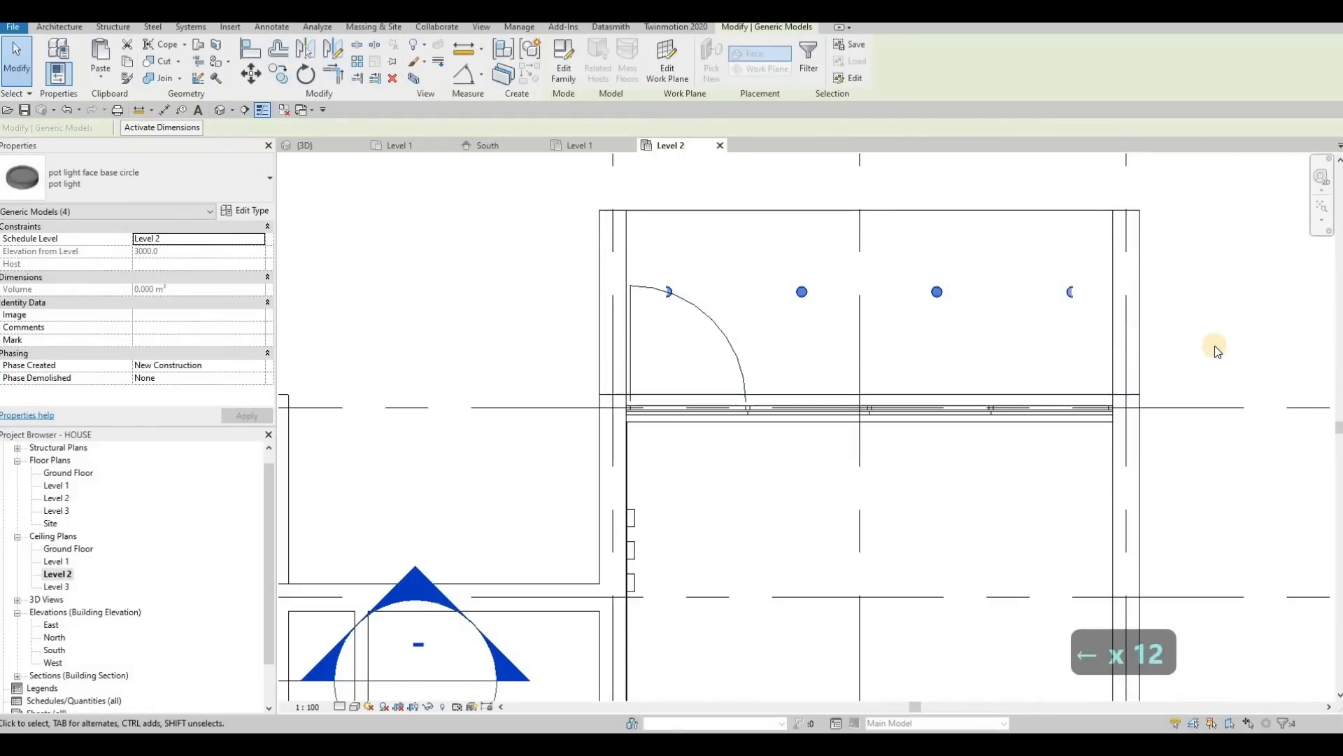
key(Right)
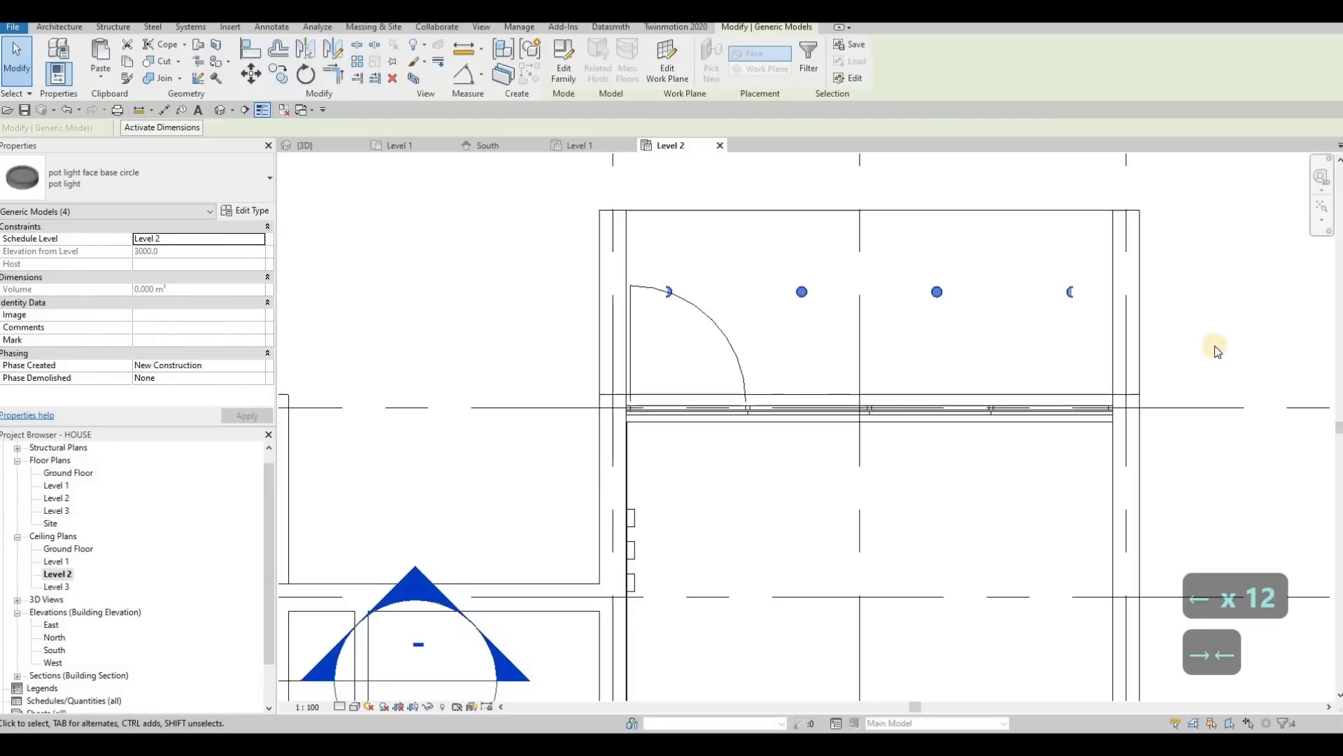
key(Right)
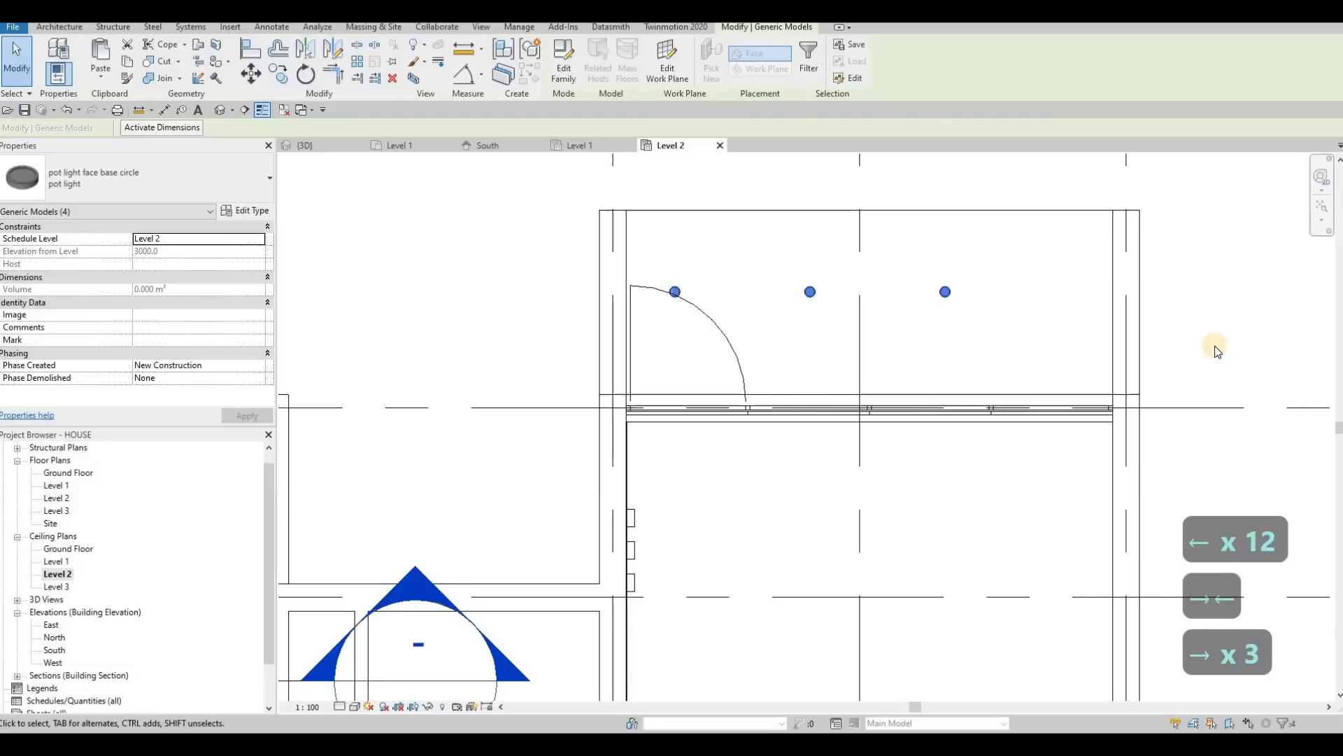
key(Left)
key(Left)
key(Left)
key(Escape)
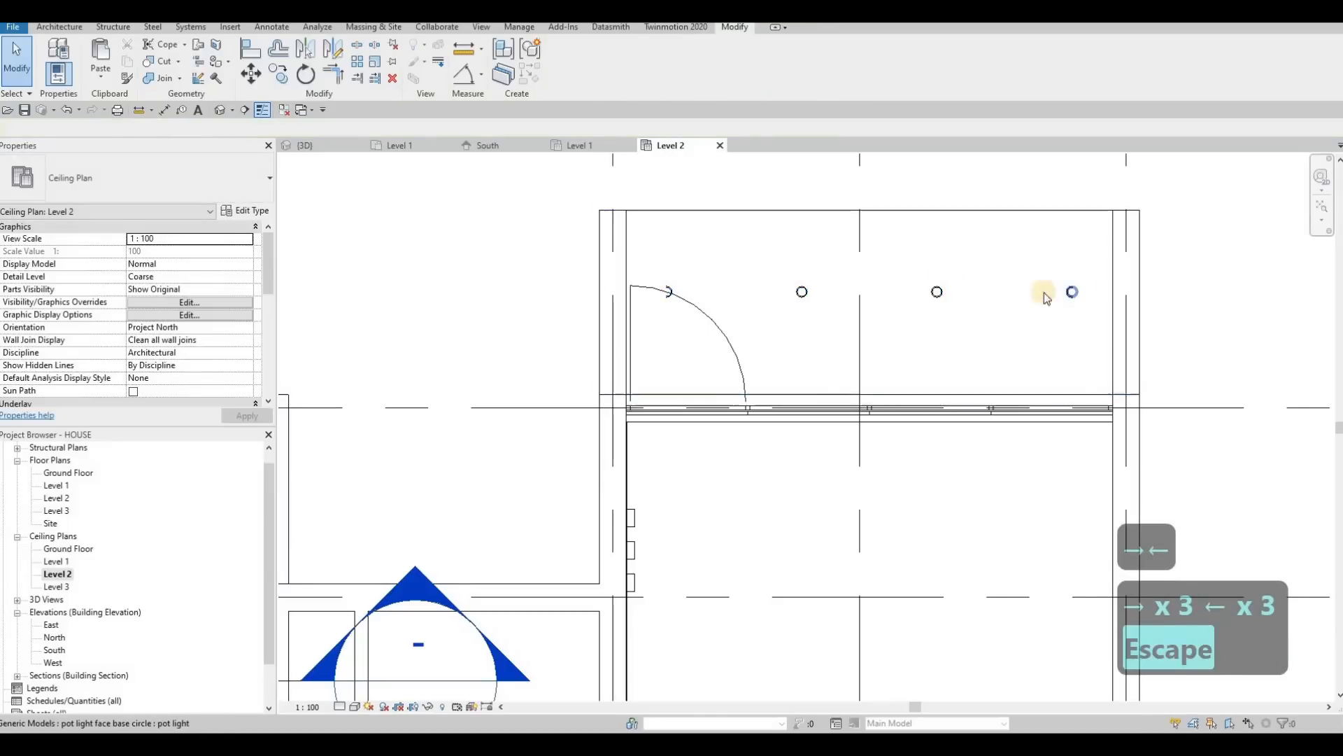
Step: Delete the easternmost pot light and nudge the remaining three east until the middle one sits on the northeast balcony's central grid line
click(1071, 292)
key(Delete)
drag(645, 259, 961, 322)
key(Right)
key(Right)
key(Right)
key(Right)
key(Right)
key(Right)
key(Right)
key(Right)
key(Right)
key(Right)
key(Right)
key(Right)
key(Right)
key(Right)
key(Right)
key(Right)
key(Right)
key(Right)
key(Right)
key(Right)
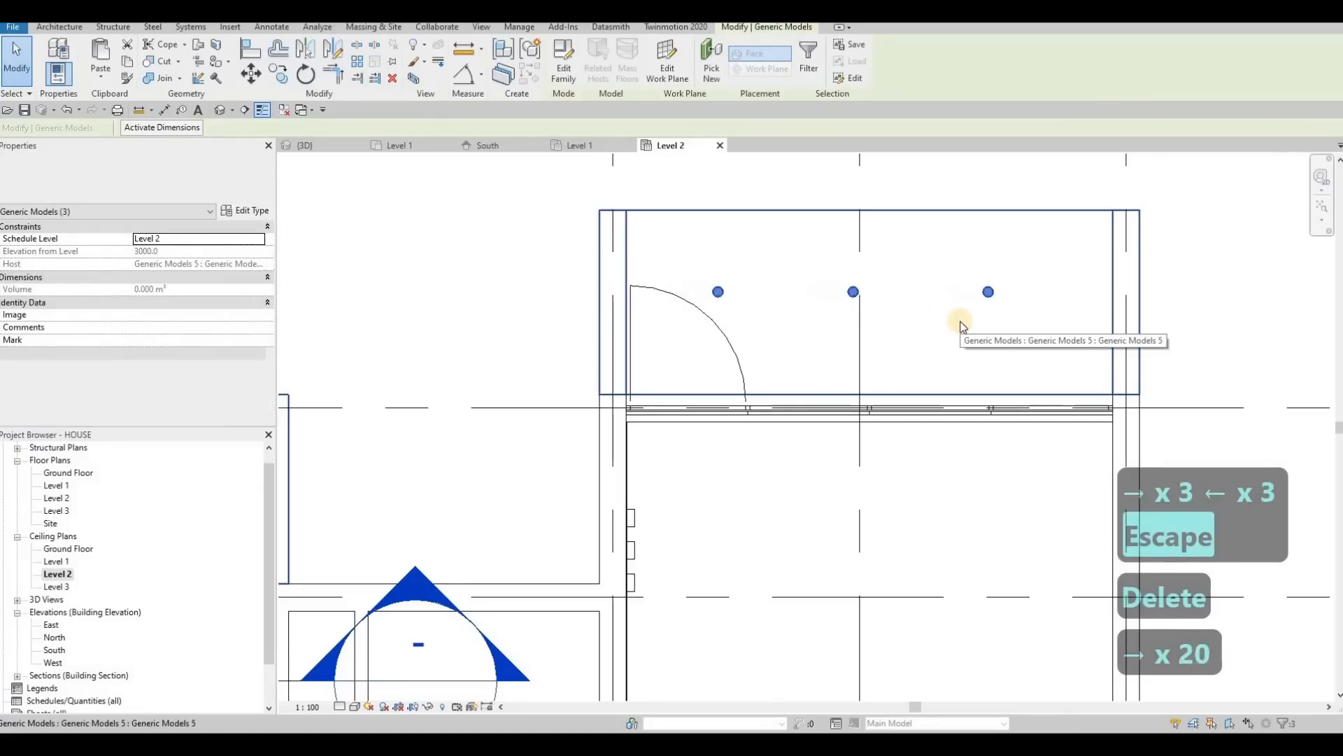
key(Left)
key(Left)
key(Escape)
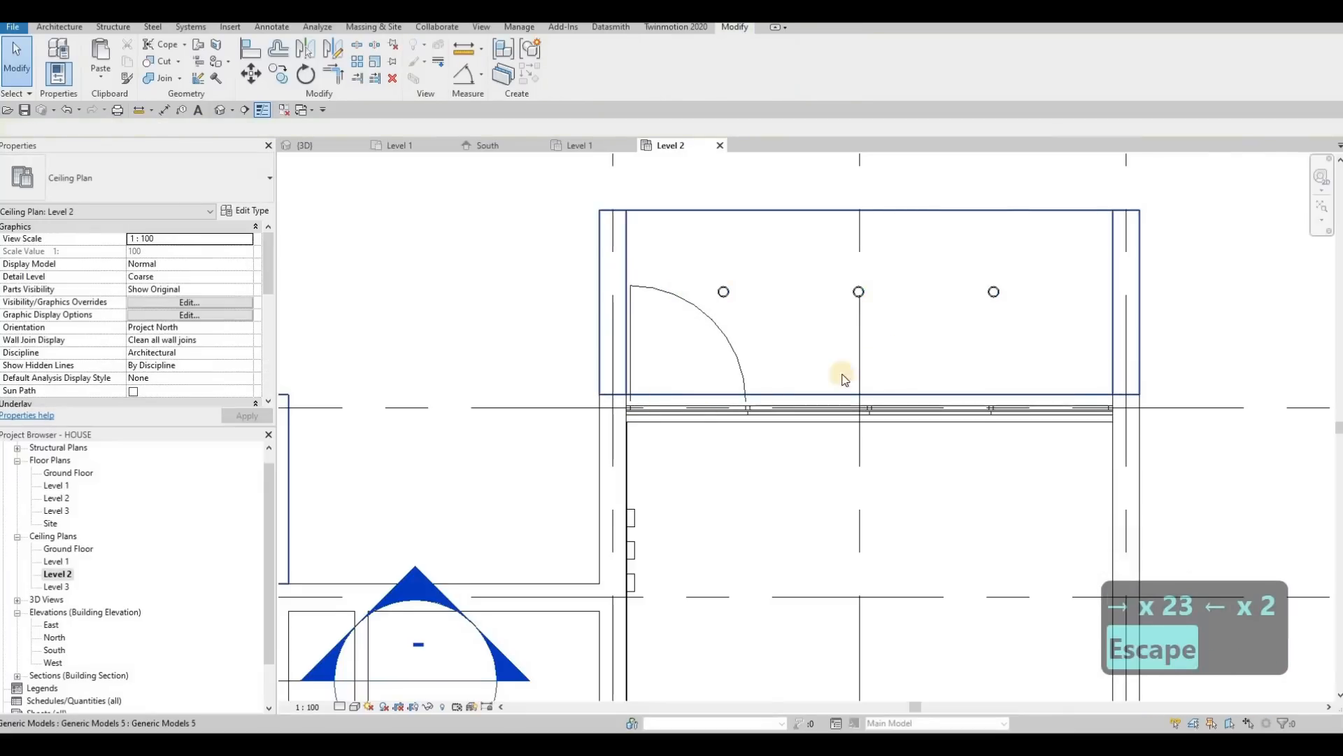
Step: Move the northwest balcony's pot light east, toward the door, to about 3000 mm from the west wall
scroll(684, 396, down, 5)
scroll(689, 399, up, 3)
key(Escape)
drag(647, 367, 713, 413)
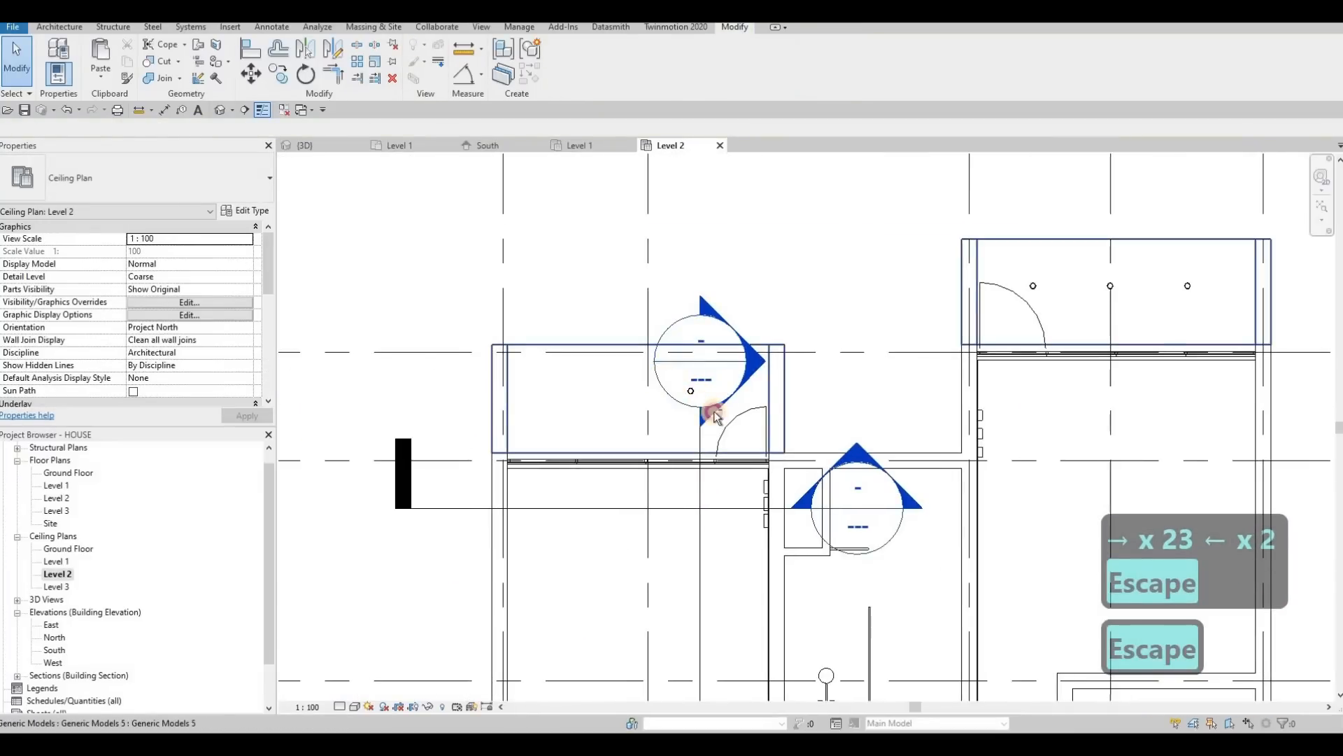
click(728, 398)
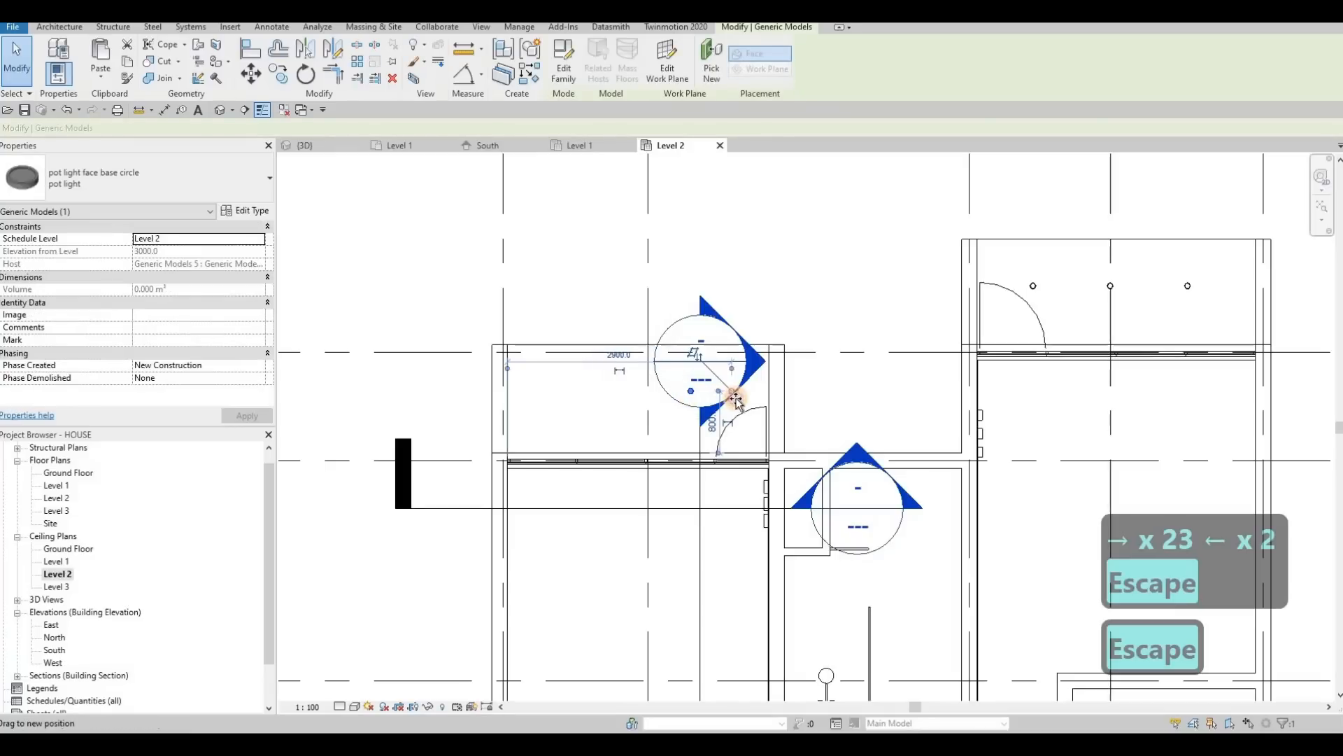
key(c)
key(o)
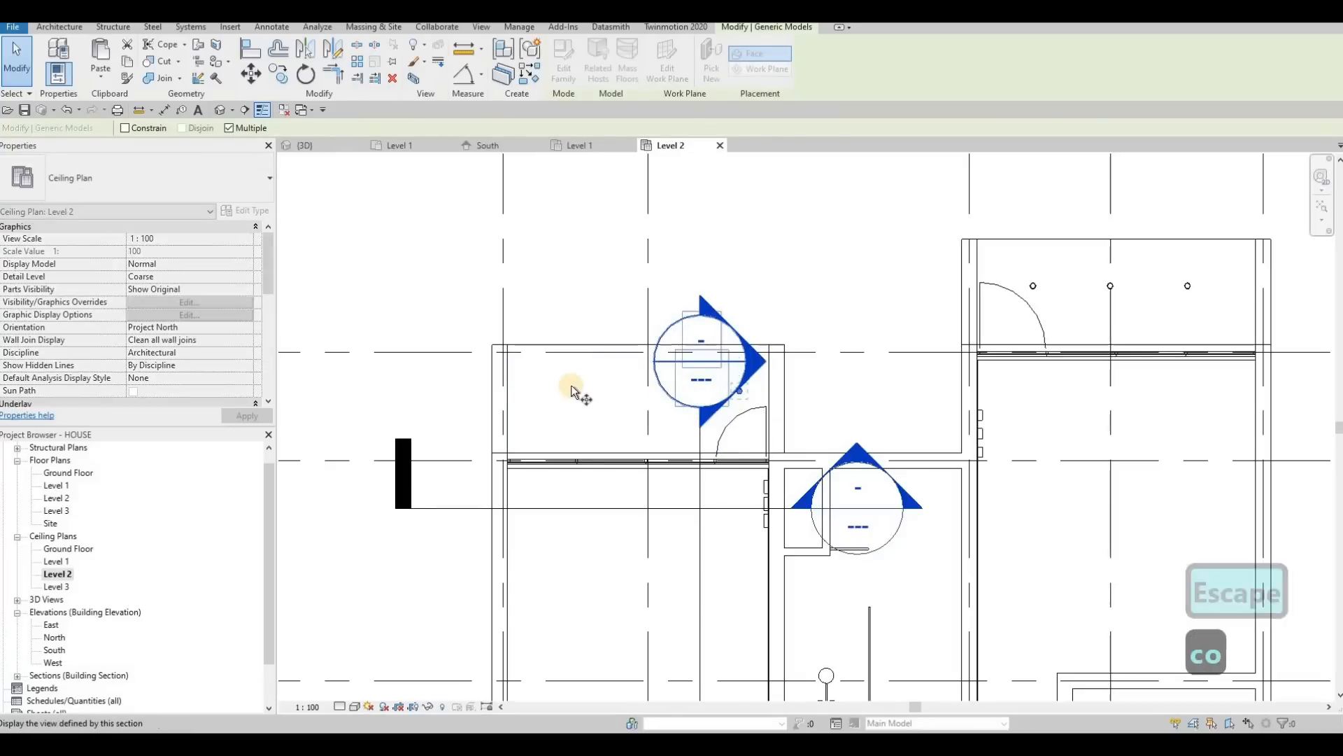
key(Escape)
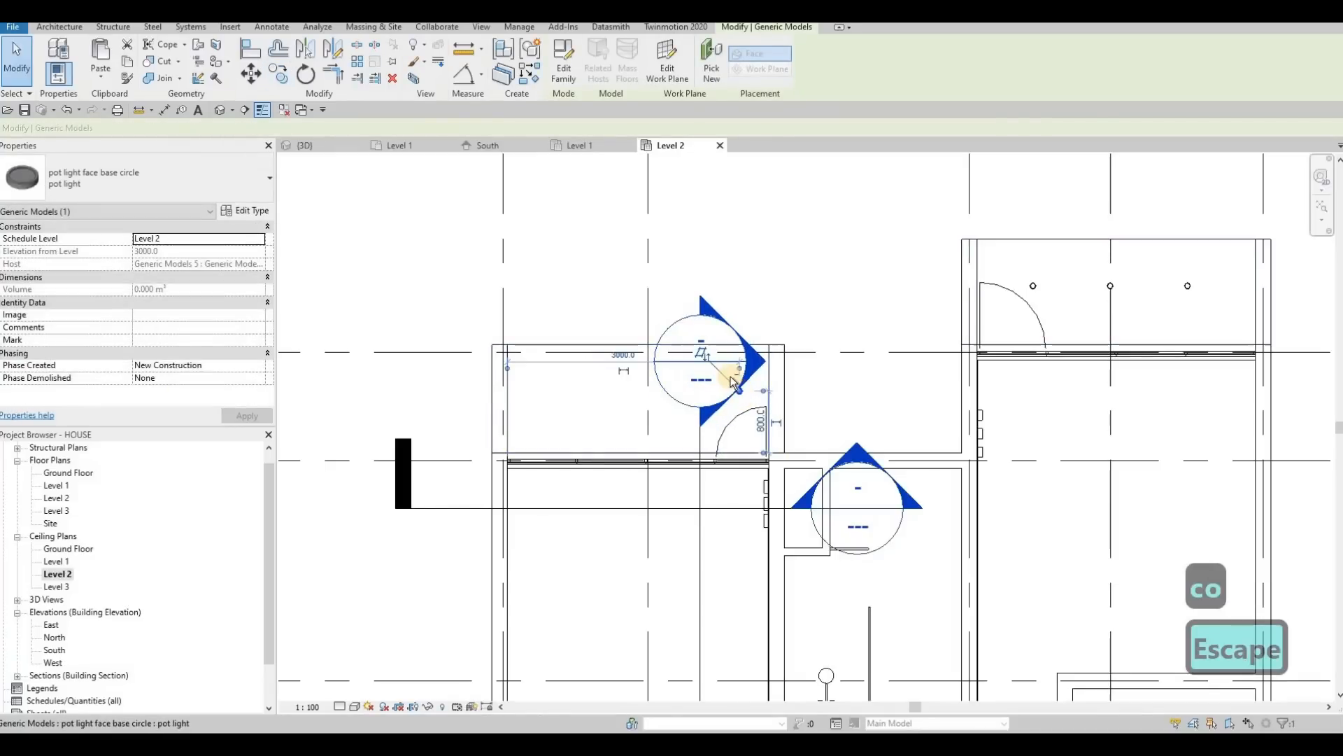
key(Escape)
click(730, 385)
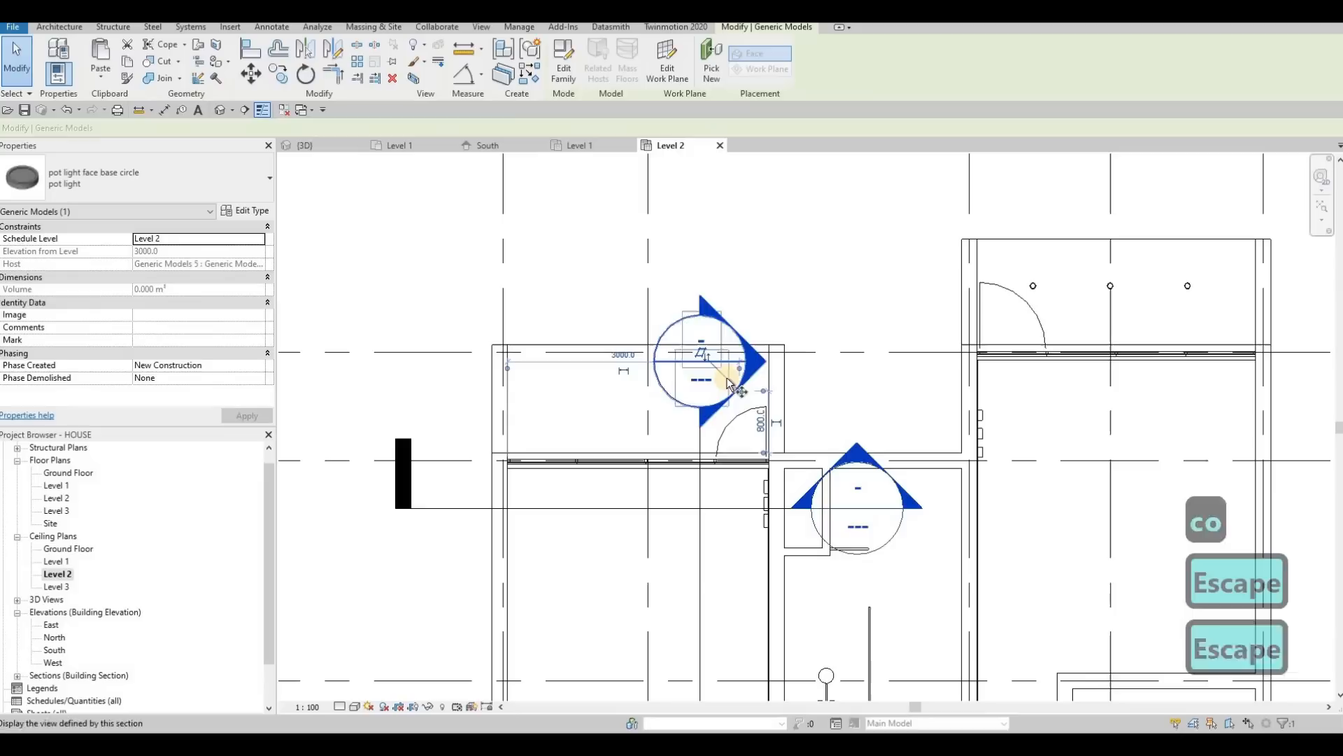
key(c)
key(o)
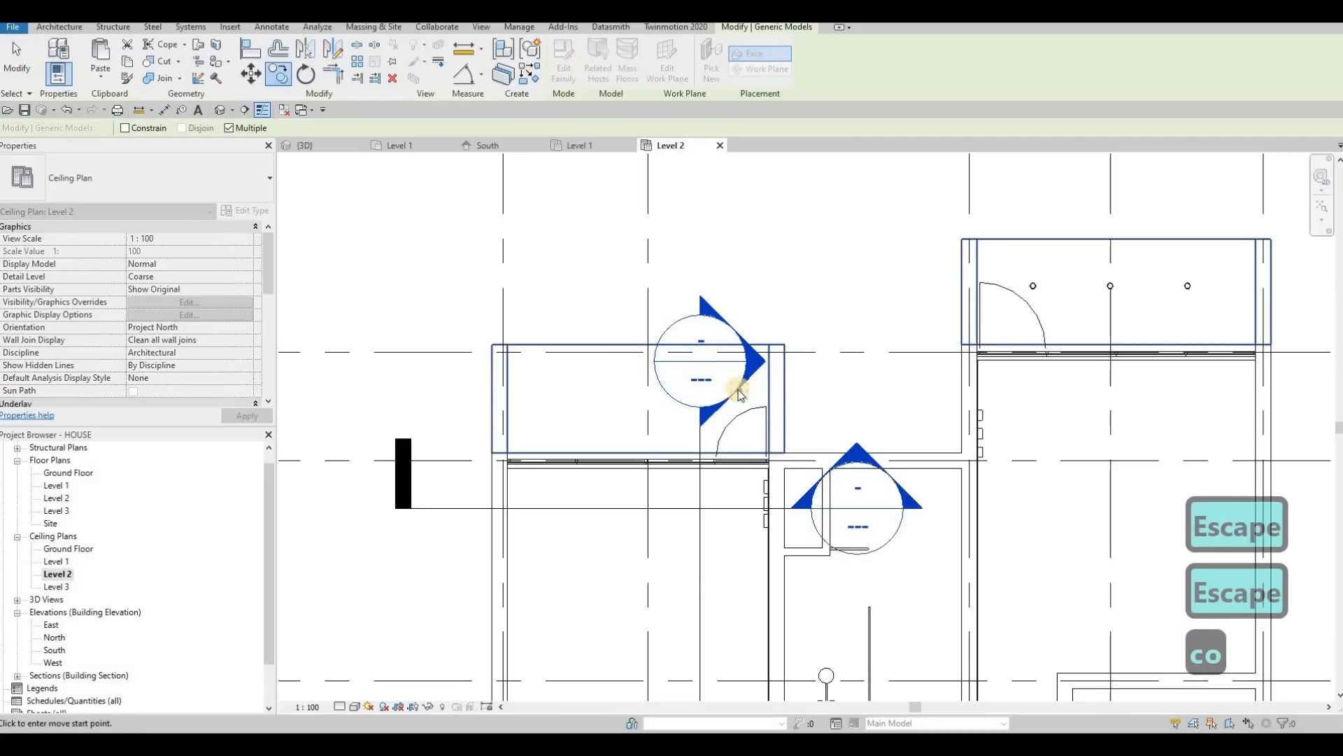
key(Escape)
scroll(742, 395, up, 3)
key(Escape)
Step: Copy the northwest balcony's pot light twice toward the west at 1000 mm spacing
click(757, 413)
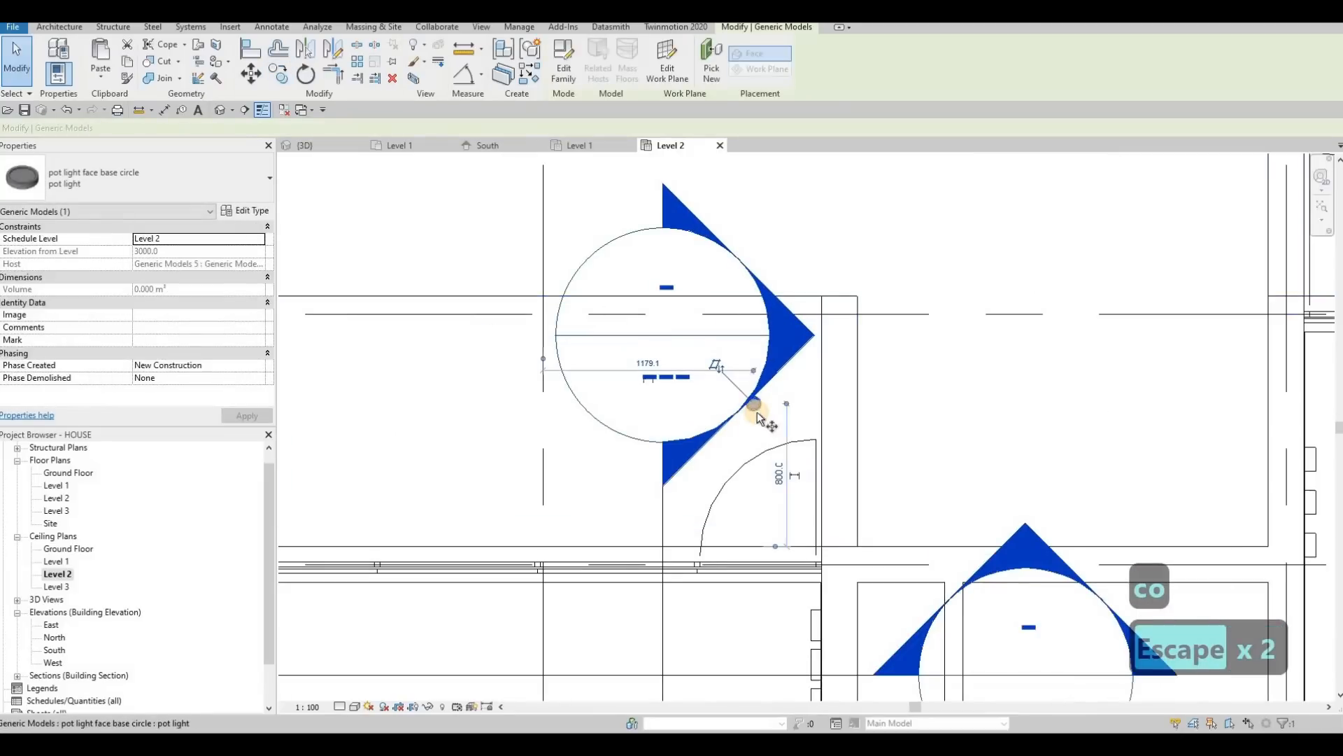
key(c)
key(o)
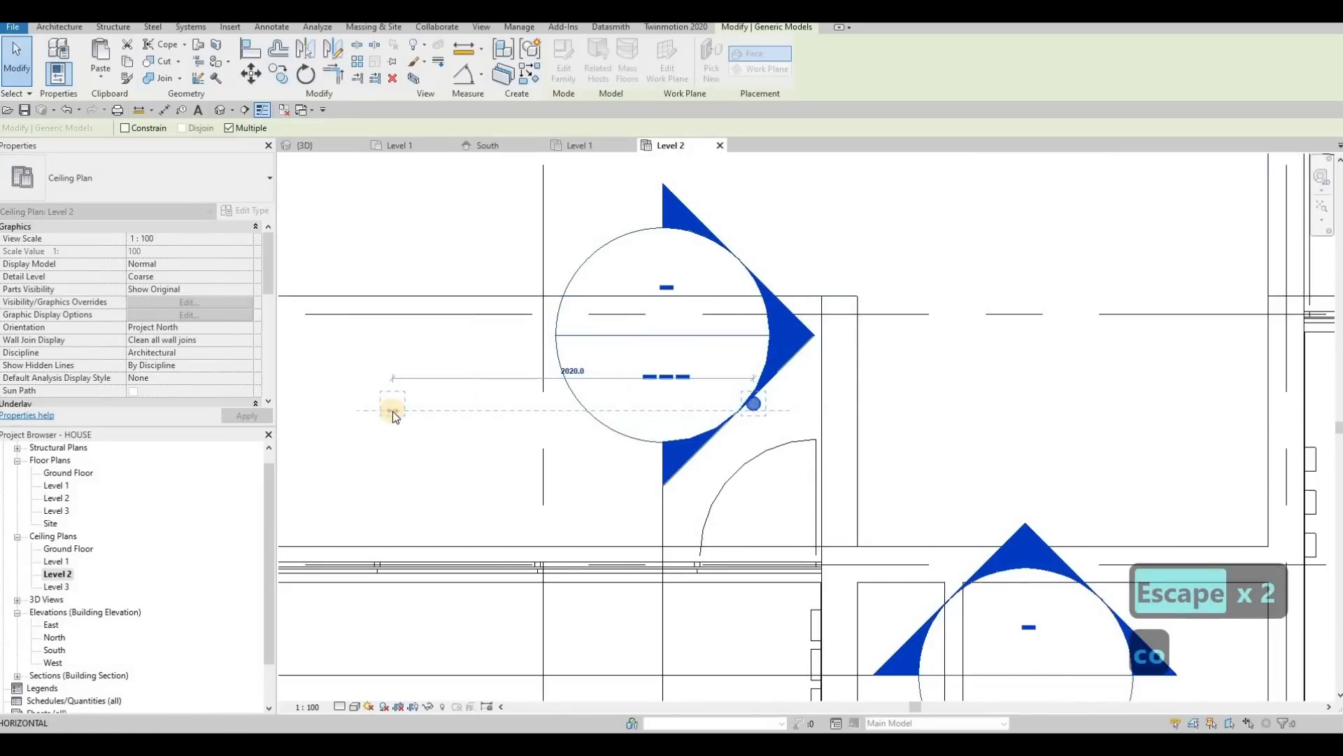
text(1000)
key(Return)
text(1000)
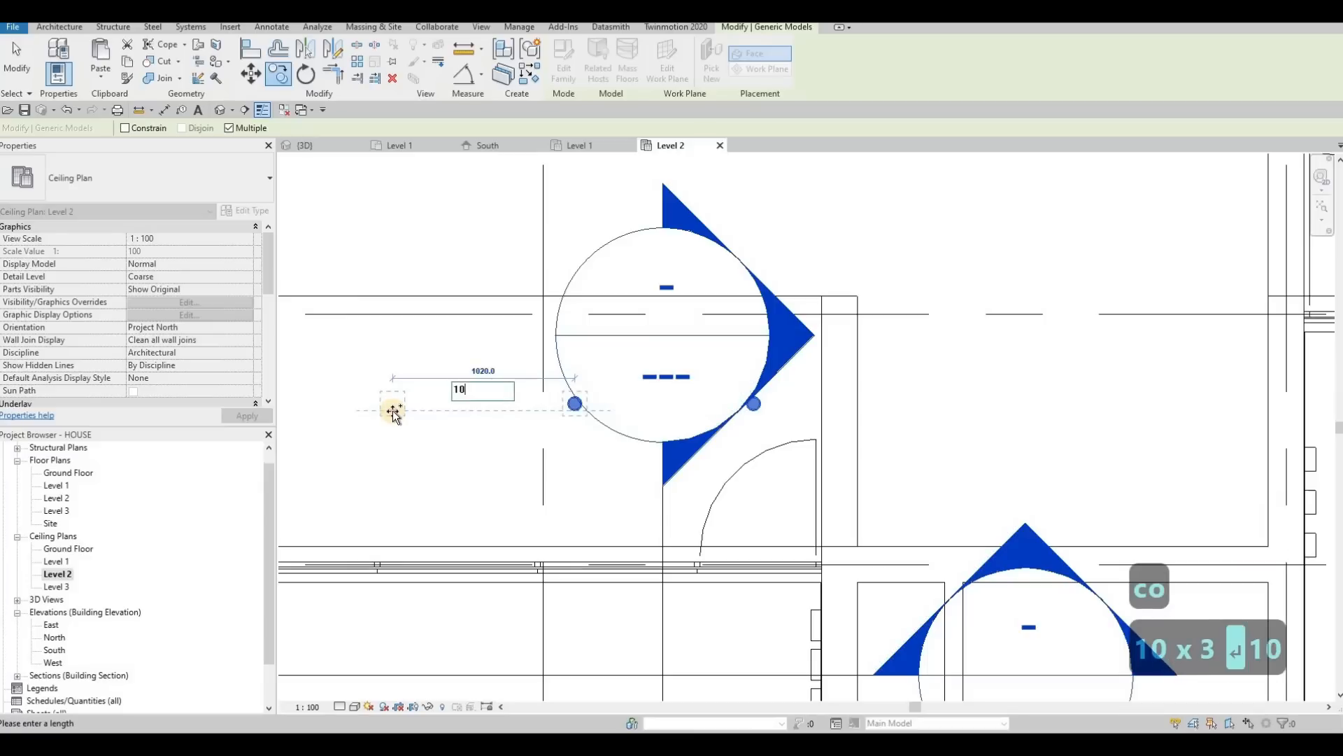
key(Return)
scroll(389, 418, down, 3)
key(Escape)
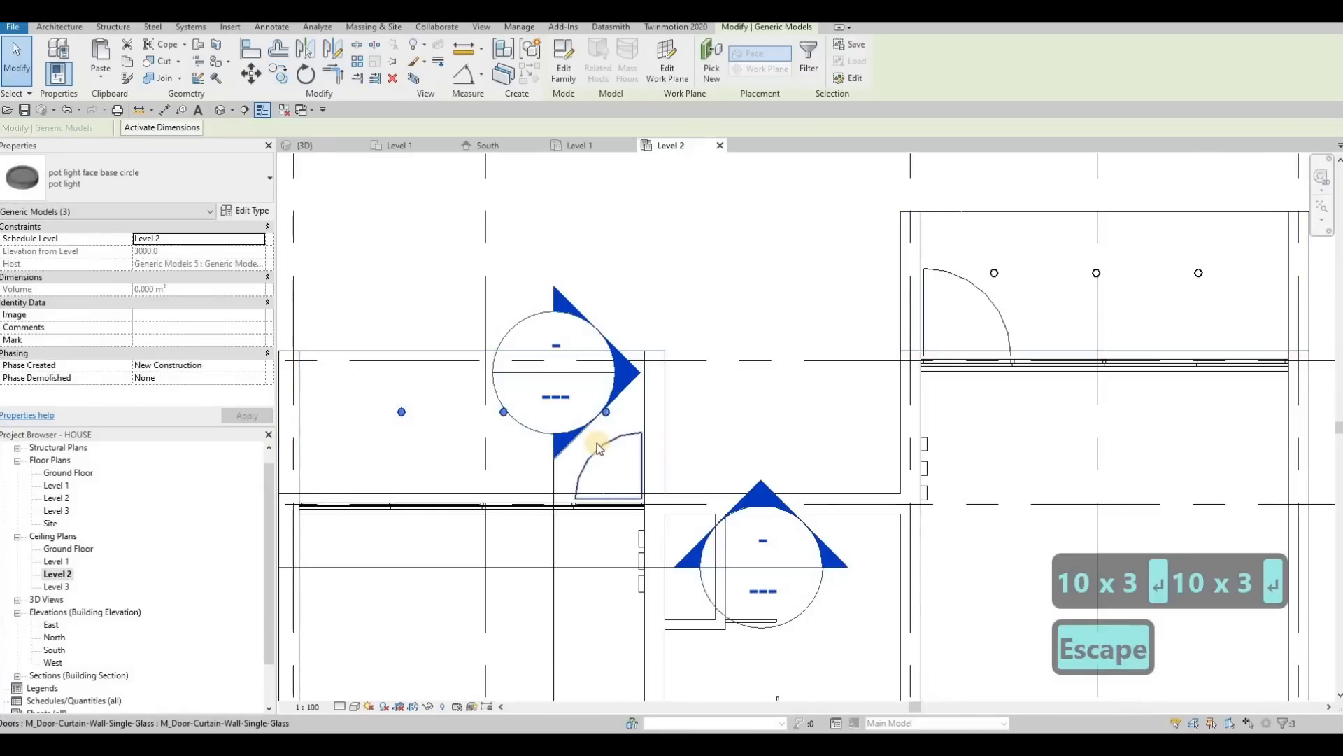
Step: Move the northwest balcony's row of three pot lights about 380 mm west
key(m)
key(v)
click(567, 424)
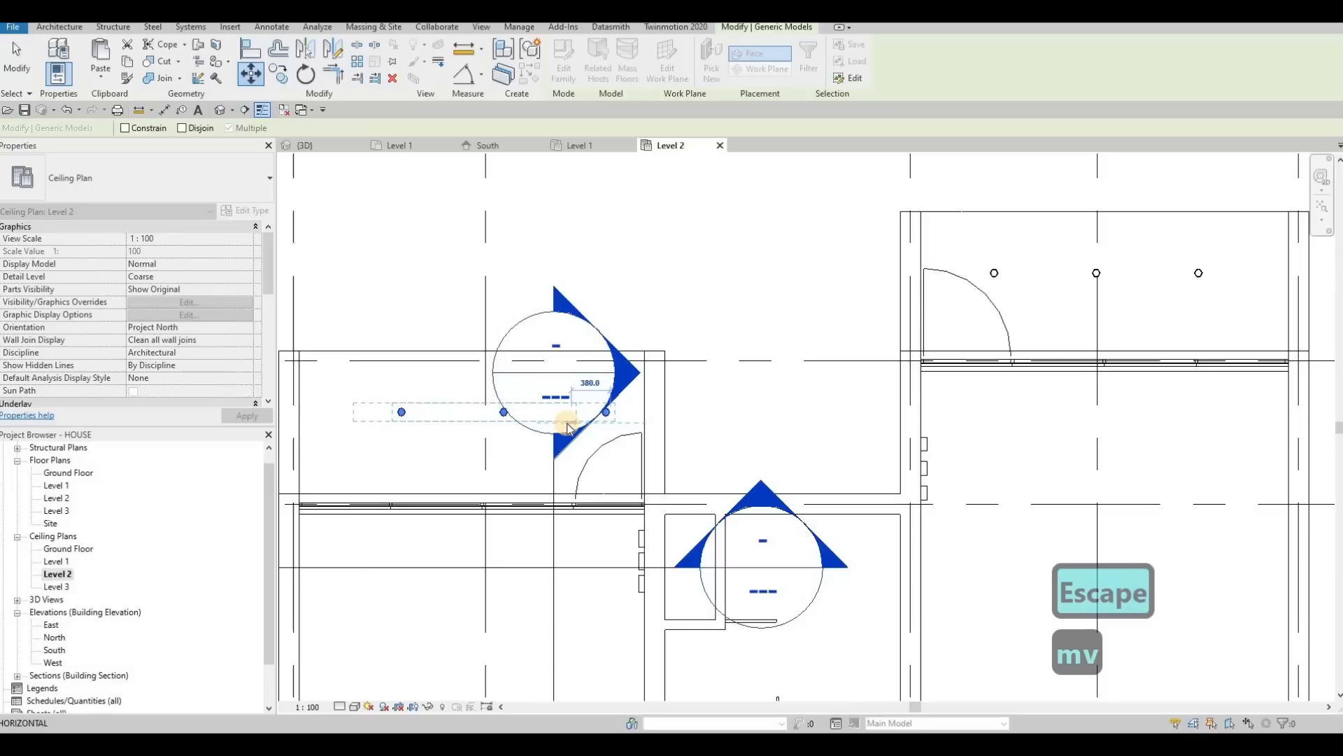
click(568, 422)
scroll(568, 422, down, 1)
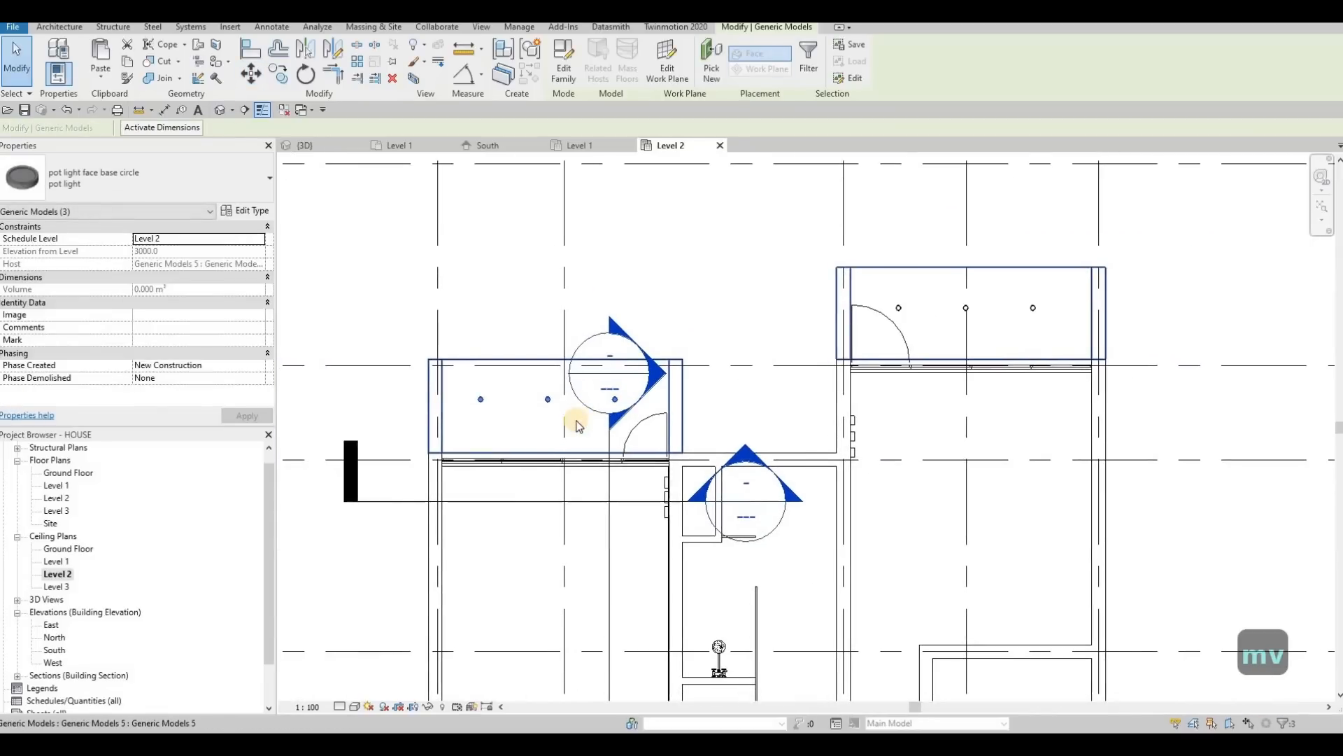
Step: Nudge the northwest balcony's three pot lights two increments south and two increments east to center them
key(Down)
key(Down)
key(Right)
key(Right)
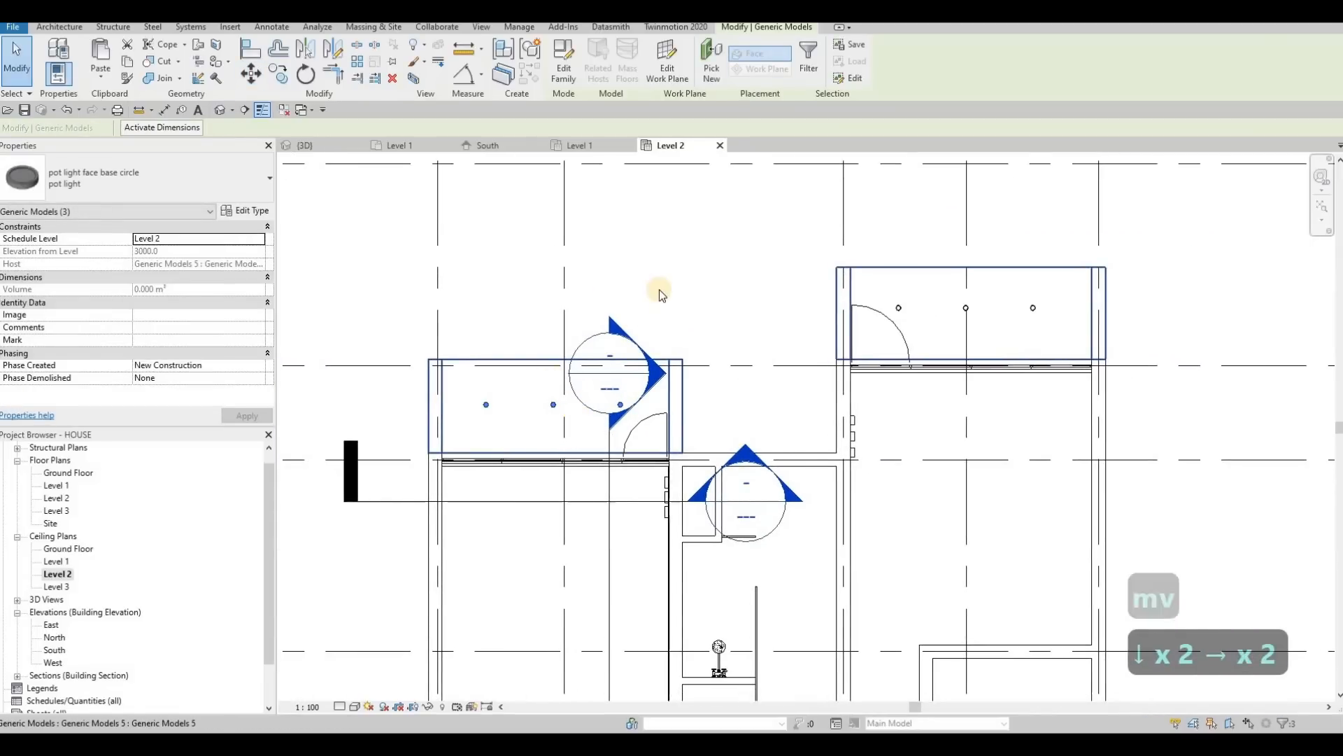
key(Escape)
key(Escape)
Step: Move the pot light on the narrow southwest side overhang north, close to the strip's north end
scroll(698, 375, down, 5)
middle_drag(497, 586, 510, 475)
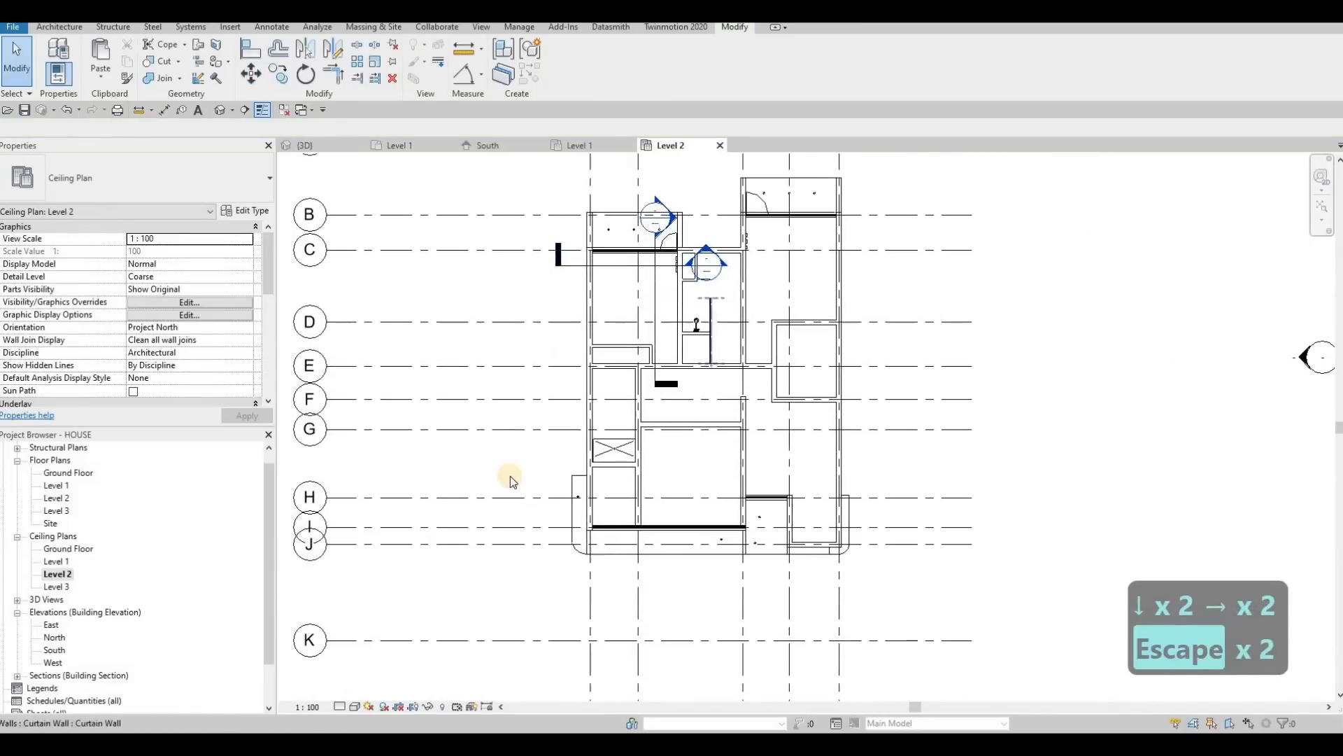
scroll(634, 475, up, 2)
middle_drag(634, 476, 582, 402)
scroll(581, 401, up, 2)
middle_drag(447, 405, 549, 364)
key(Escape)
click(550, 366)
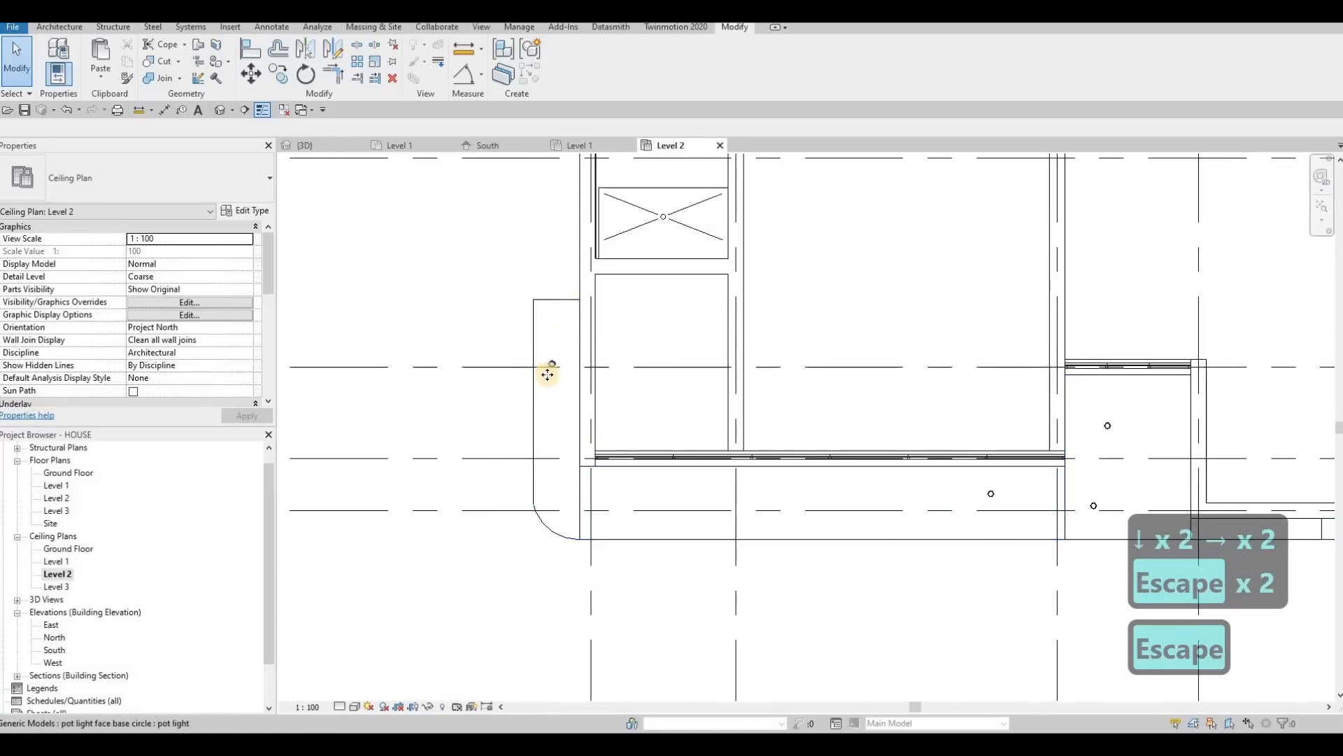
click(550, 367)
scroll(550, 368, up, 2)
drag(554, 318, 556, 317)
Step: Copy the southwest side overhang's pot light twice toward the south at 1000 mm spacing
key(c)
key(o)
click(555, 321)
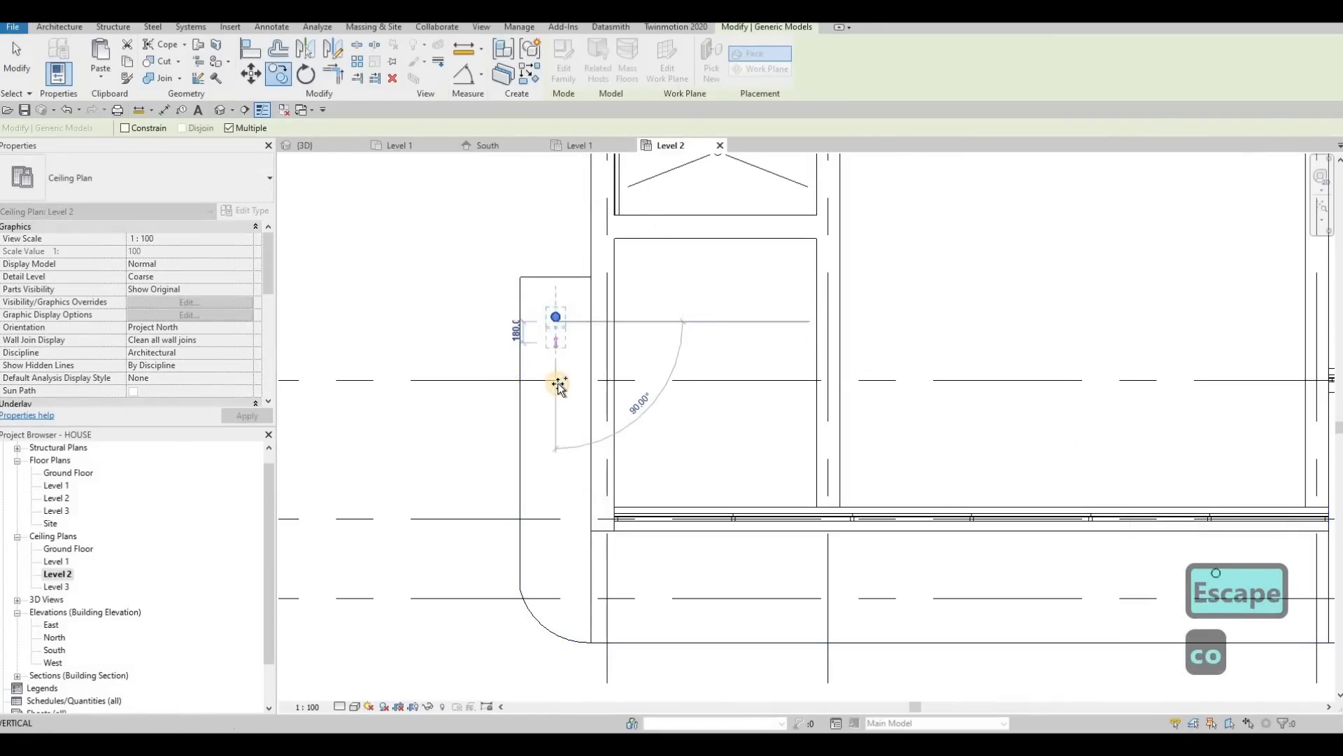
text(1000)
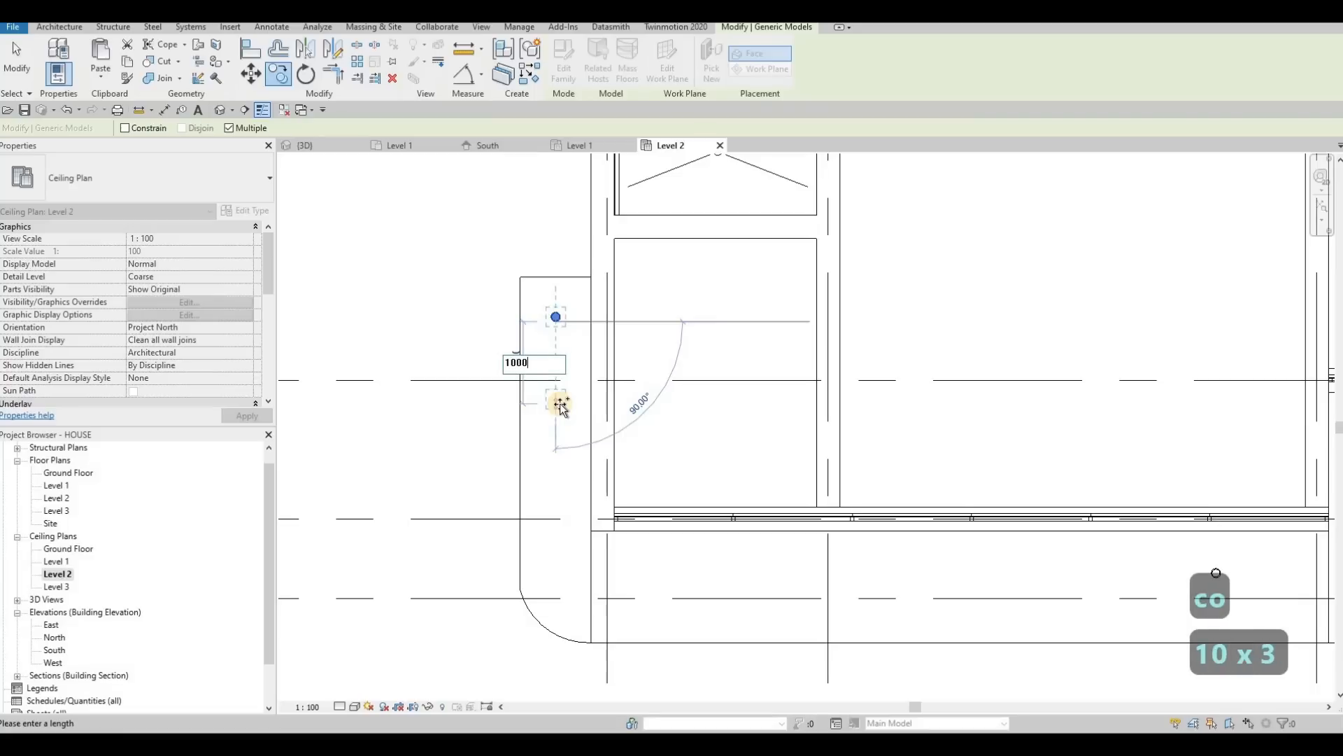
key(Return)
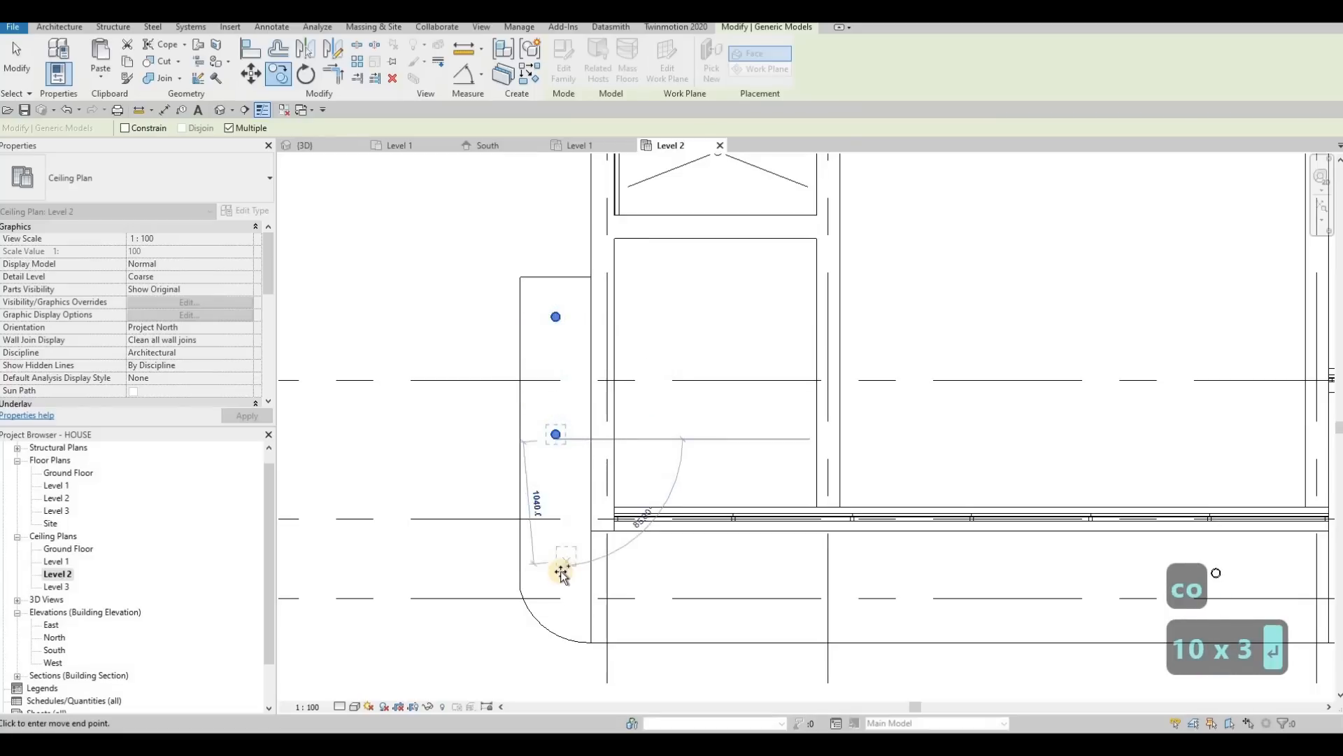
text(1000)
key(Return)
text(.)
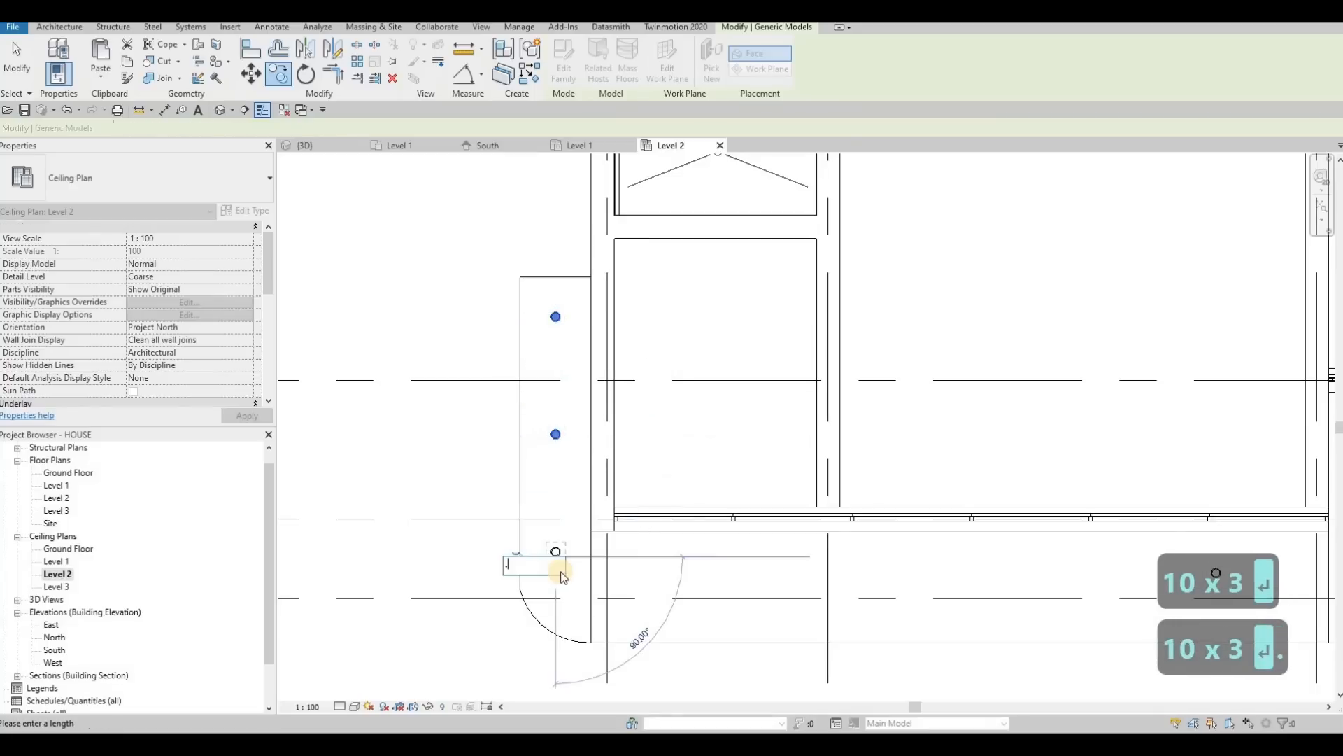
key(Escape)
key(Escape)
scroll(711, 497, down, 3)
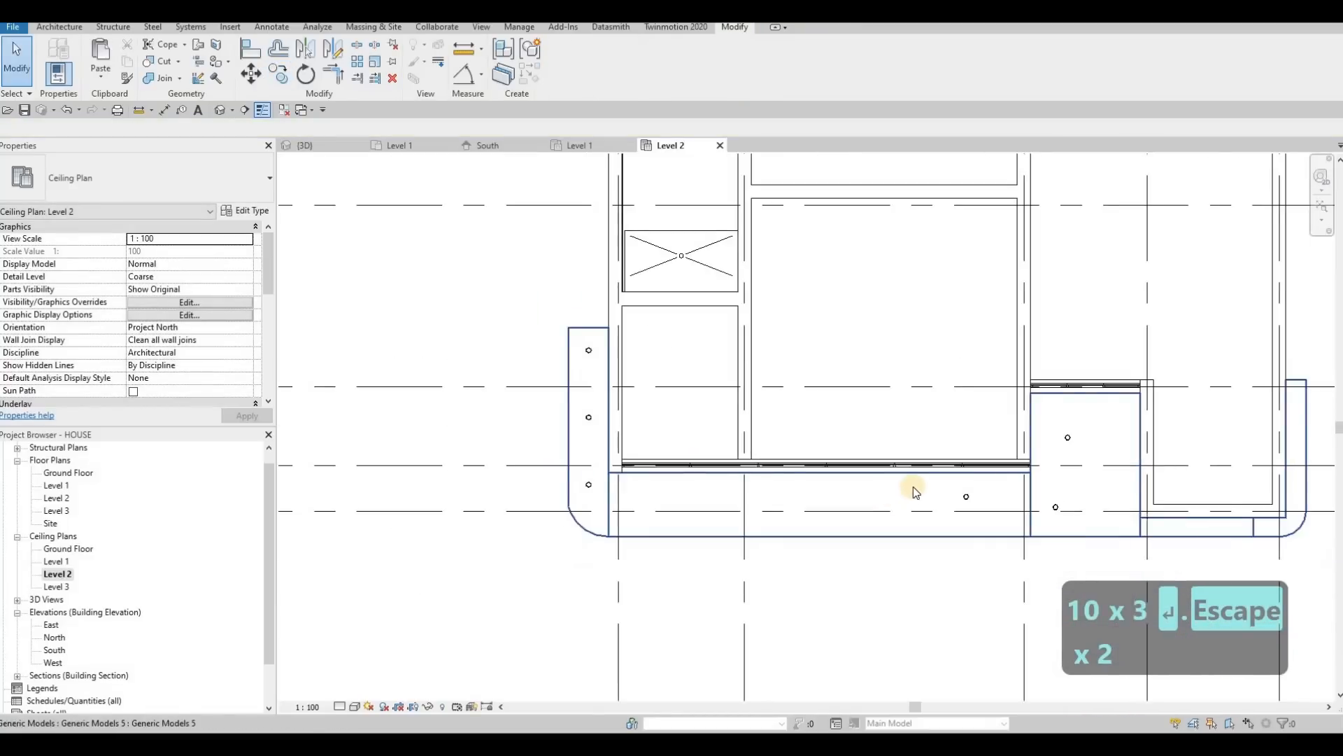
Step: Move the long south overhang's pot light to the strip's west end, about 1440 mm west of the interior wall
click(919, 485)
key(Escape)
scroll(915, 486, up, 1)
click(914, 484)
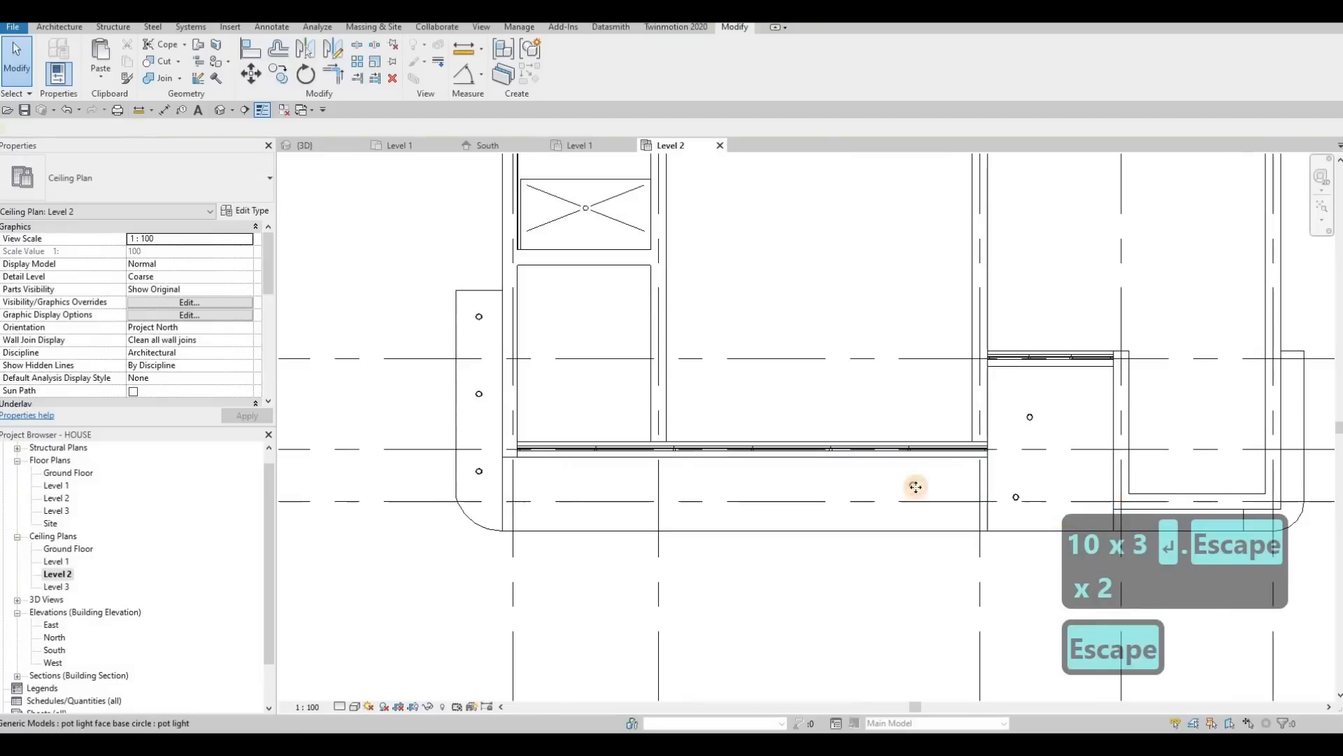
drag(823, 487, 544, 492)
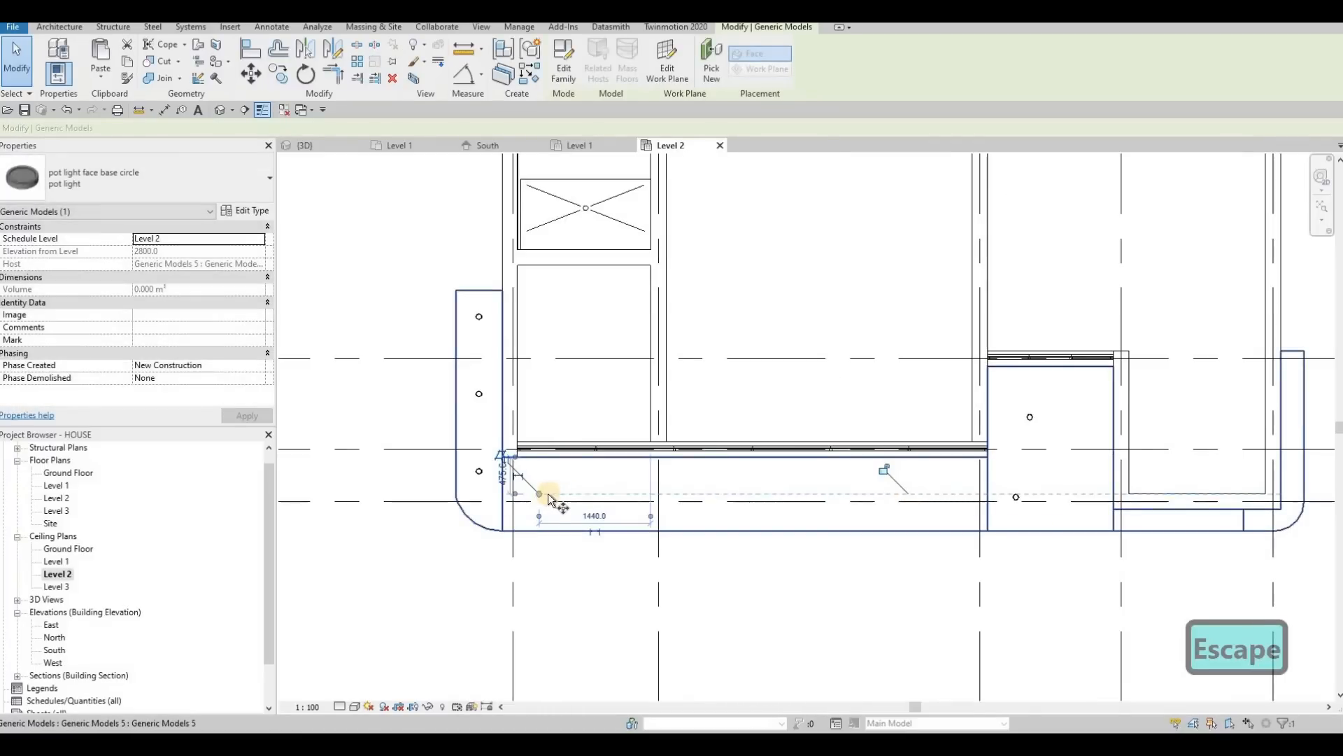
Step: Copy the south overhang's pot light twice toward the east at 1000 mm spacing
key(c)
key(o)
click(728, 494)
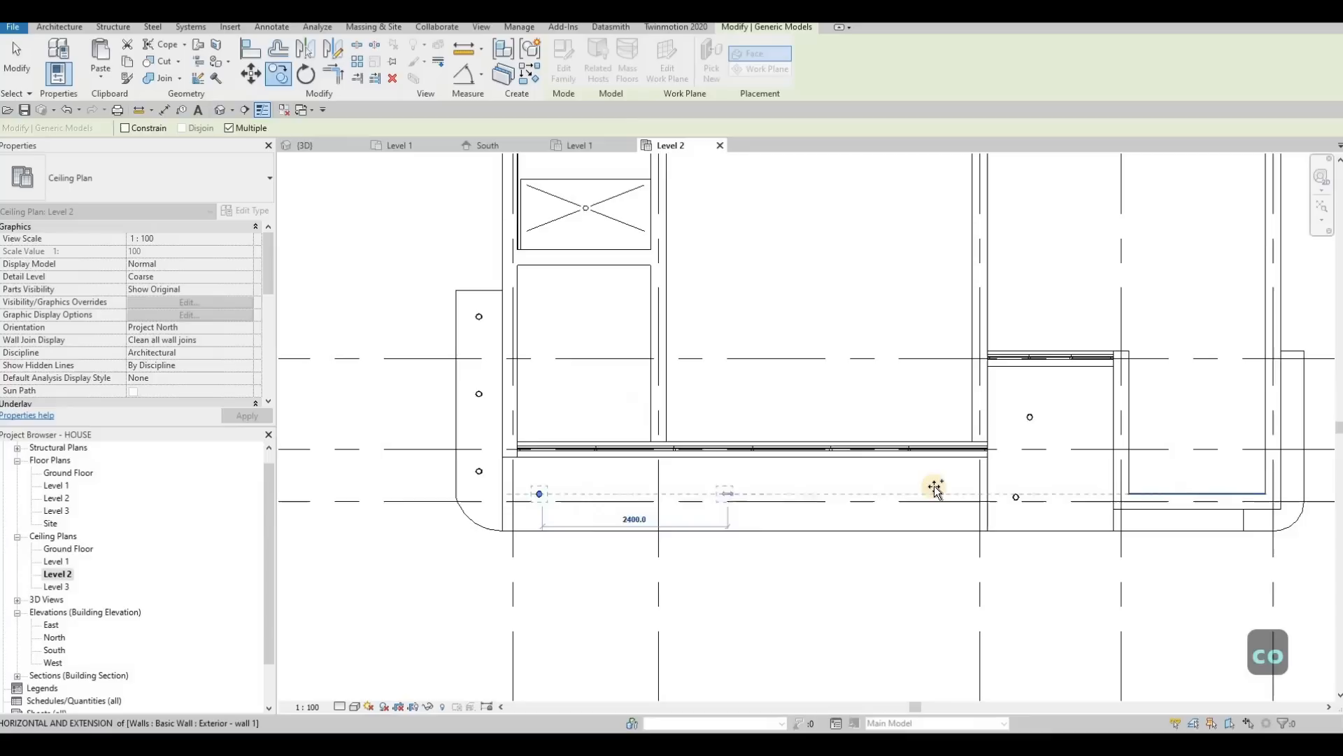
text(1000)
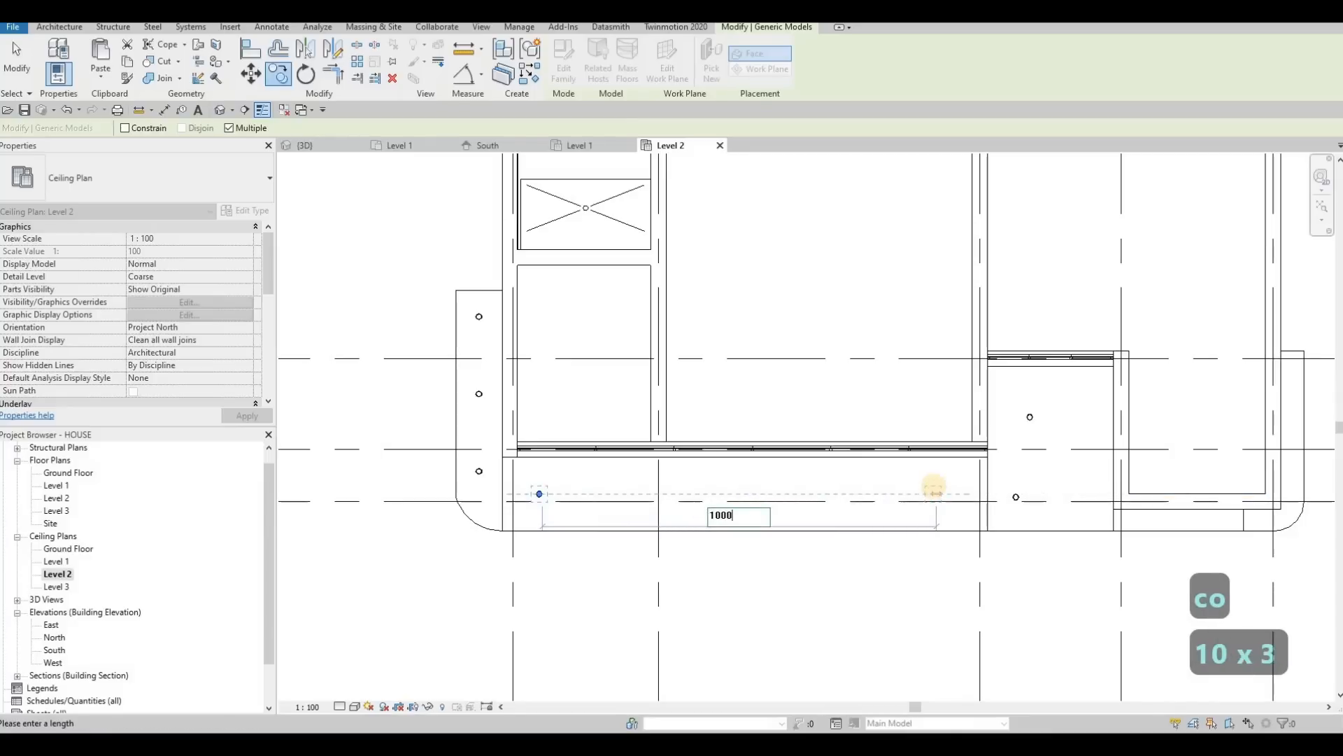
key(Return)
text(1000)
key(Return)
text(10)
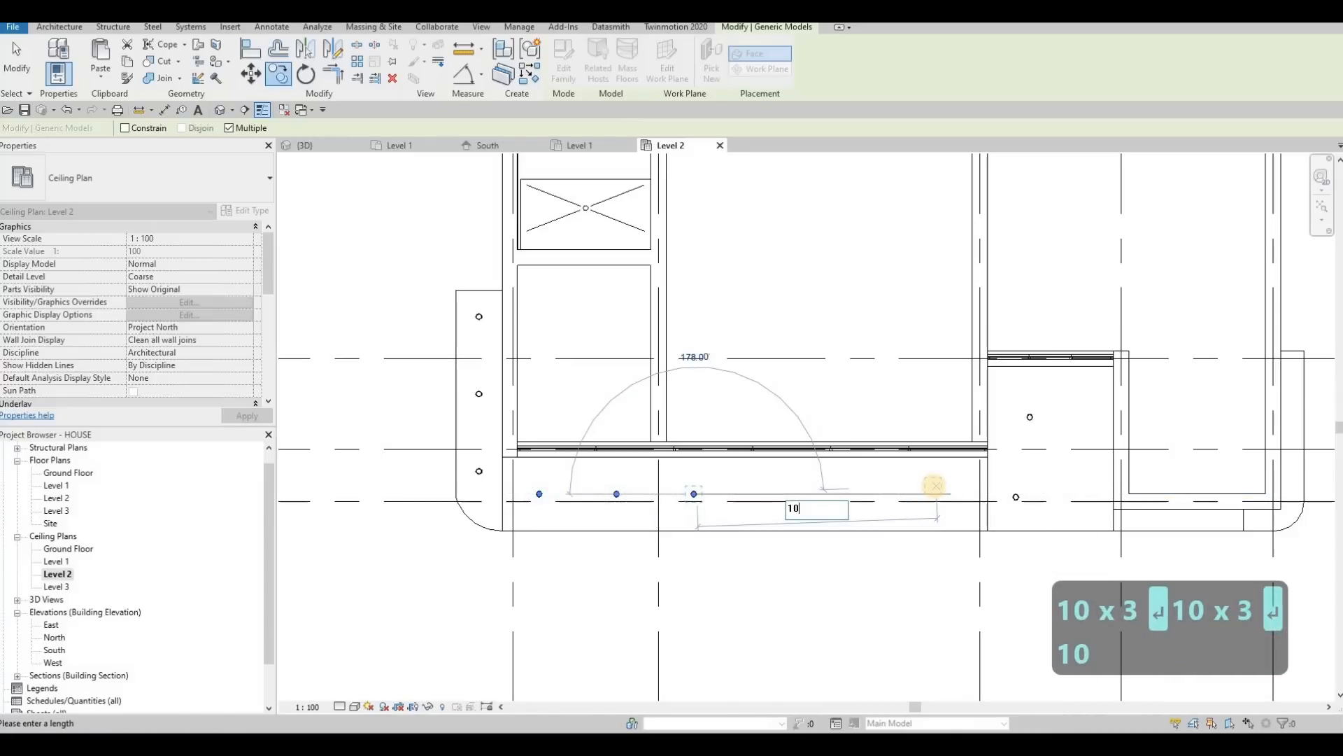
key(Escape)
key(Escape)
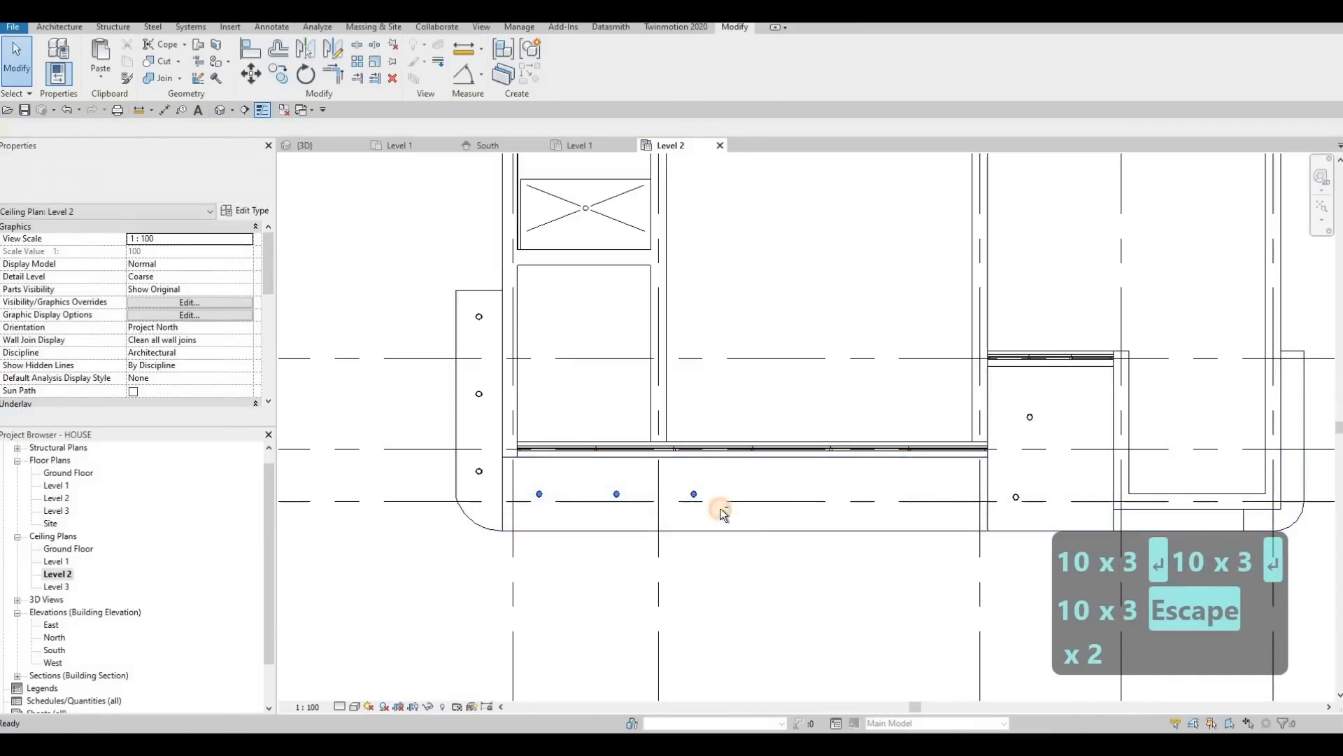
click(699, 498)
key(Escape)
key(Escape)
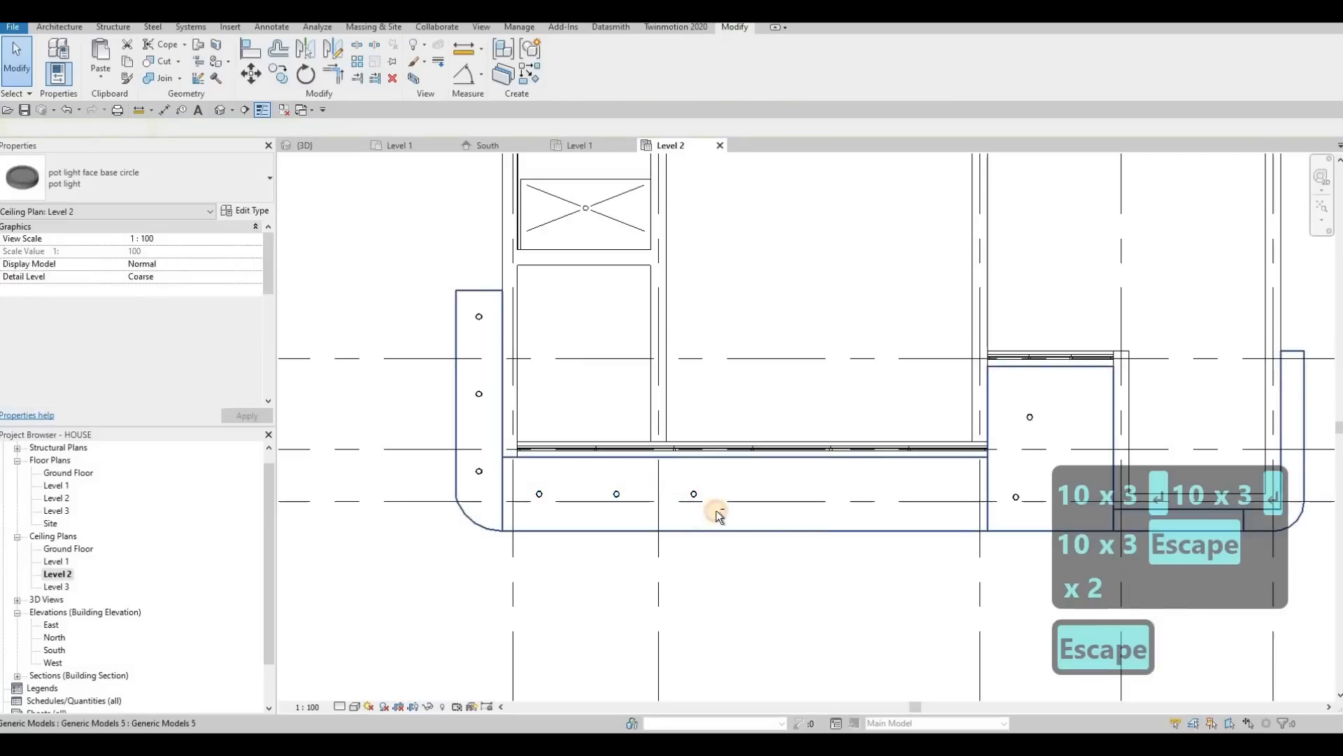
Step: Copy the easternmost pot light of the south overhang's row three more times eastward at 1000 mm spacing
click(699, 499)
key(c)
key(o)
click(693, 493)
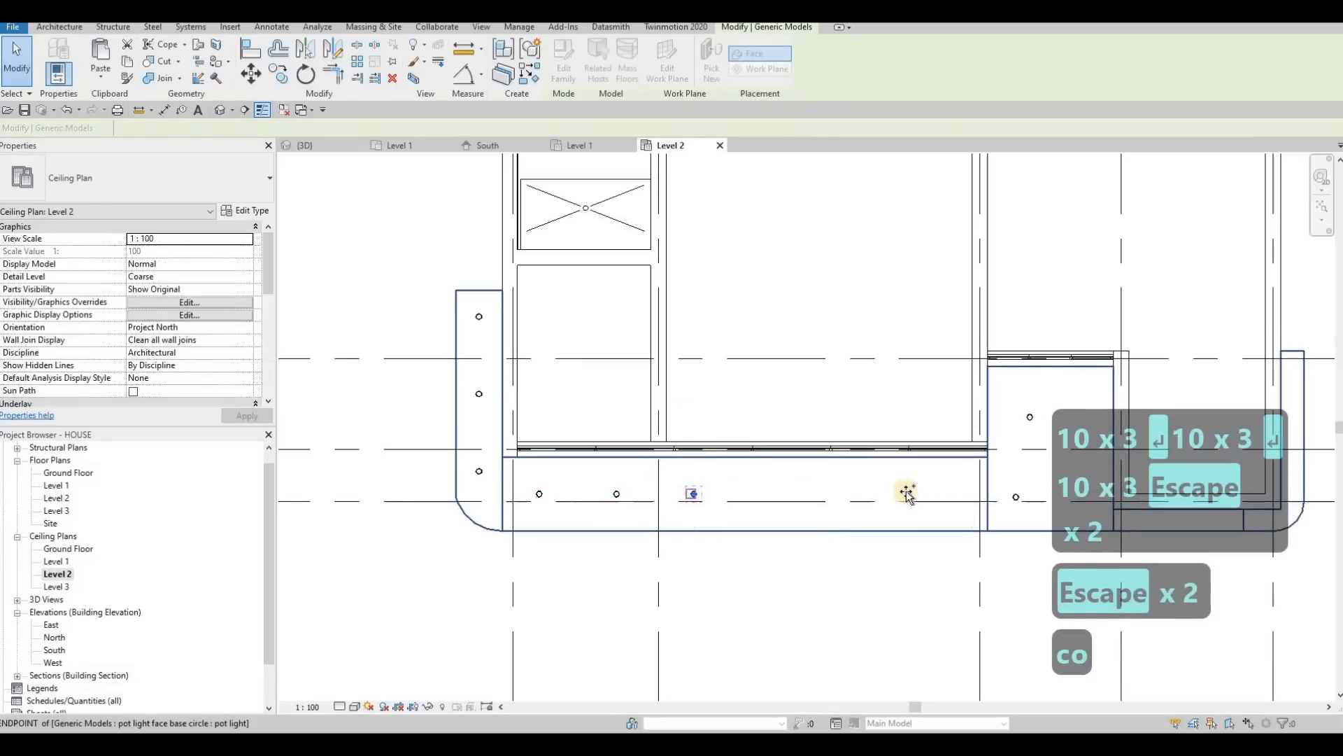
text(1000)
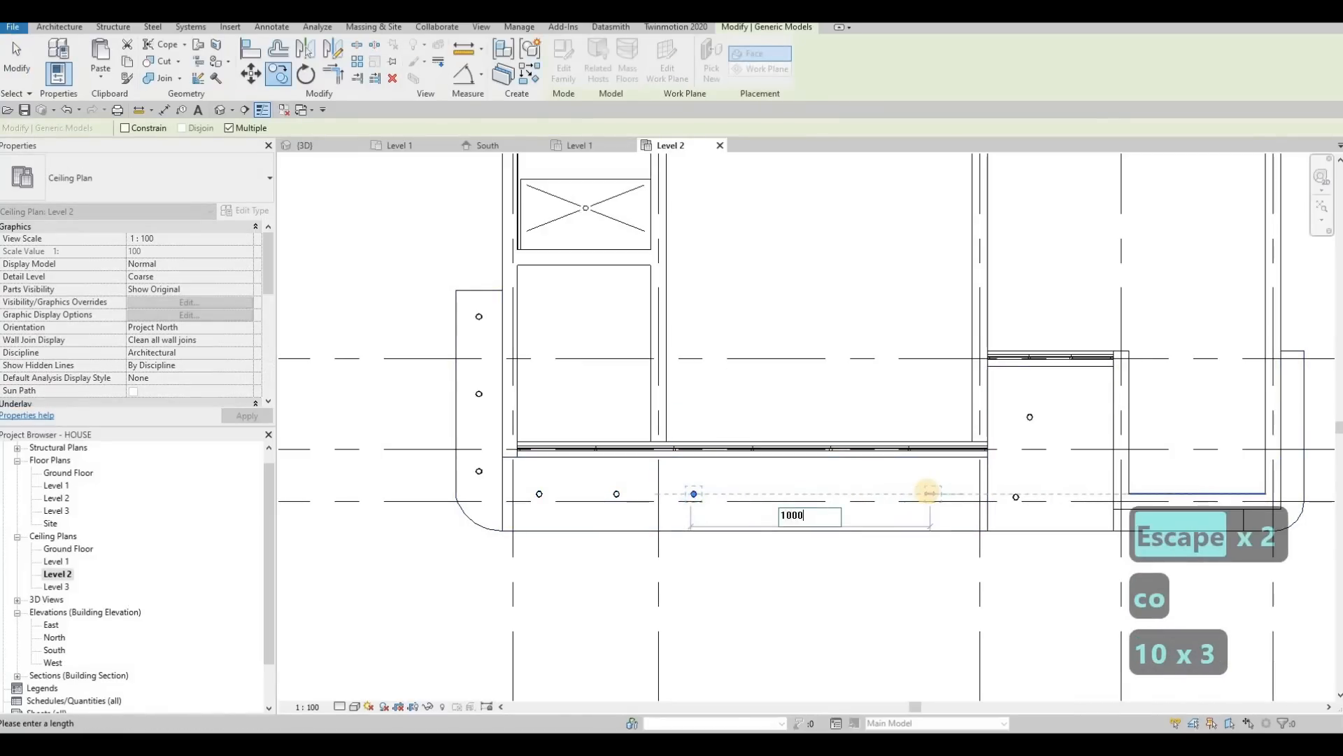
key(Return)
text(1000)
key(Return)
text(1)
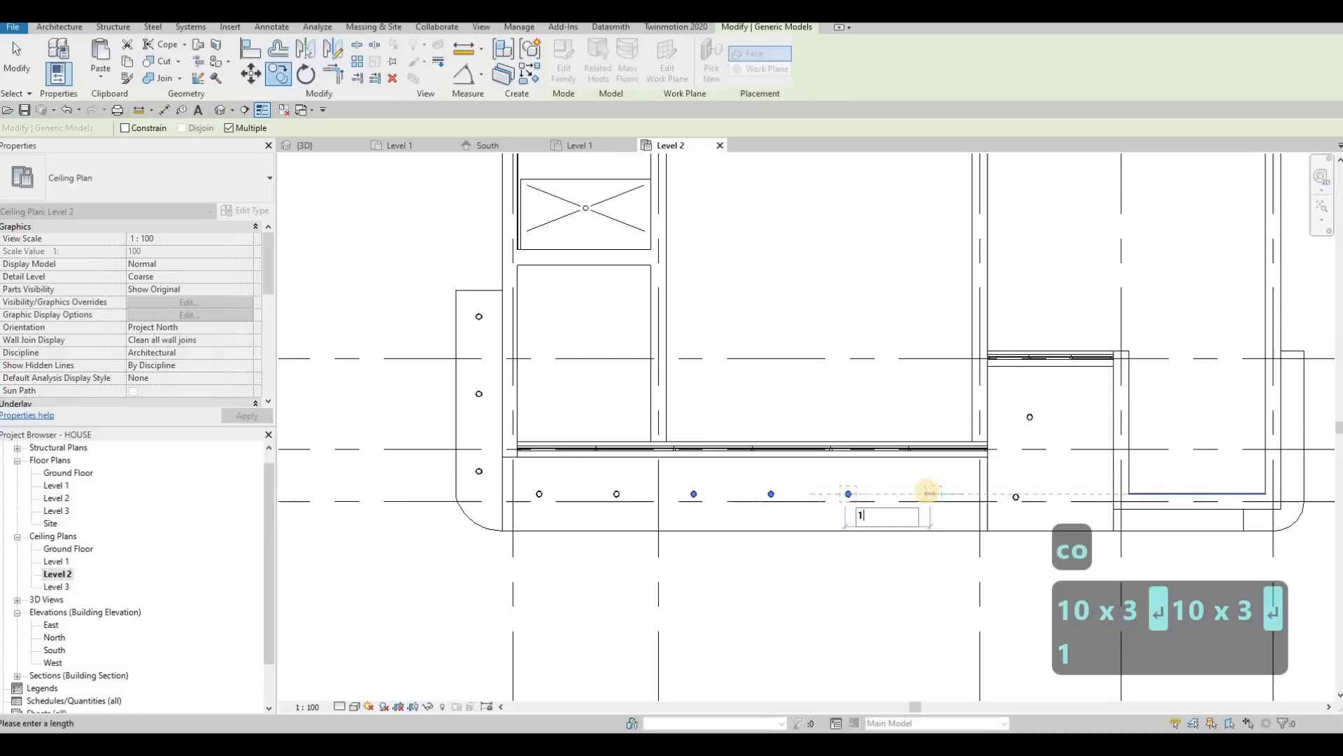
text(000)
key(Return)
key(Escape)
key(Escape)
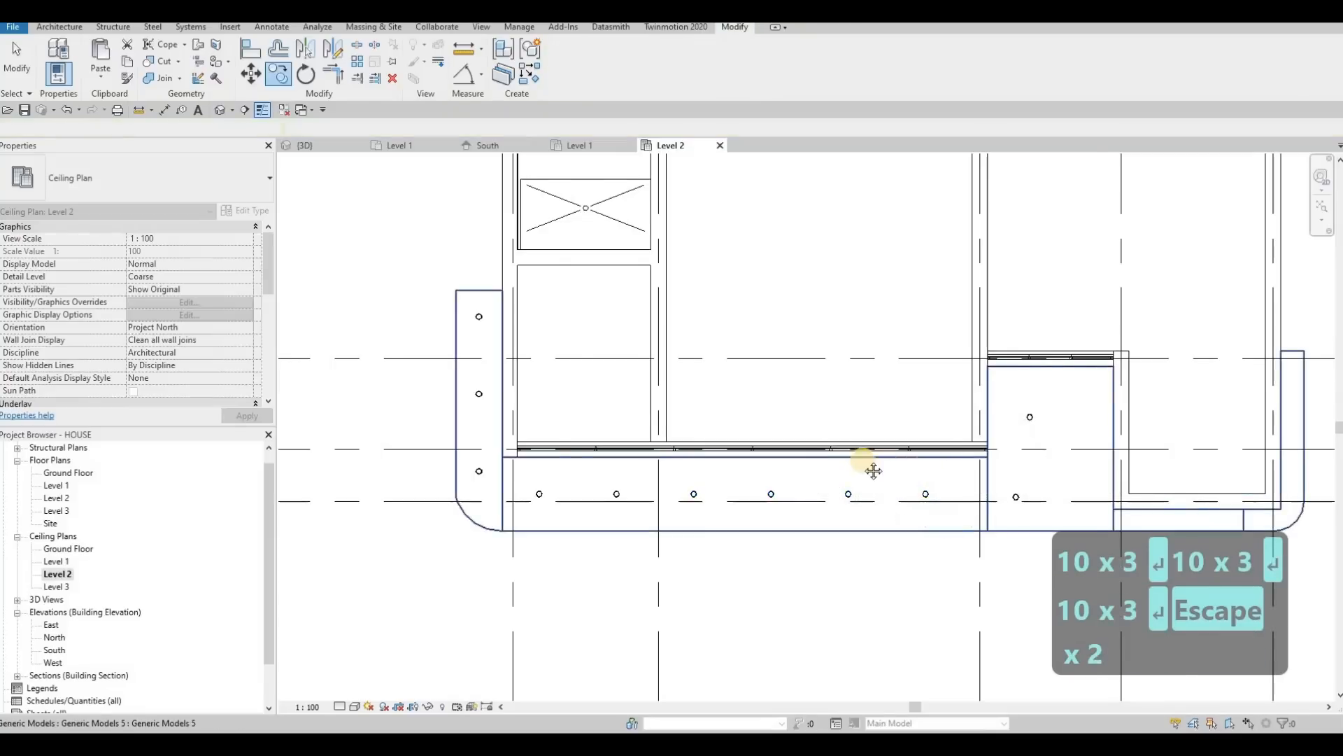
key(Escape)
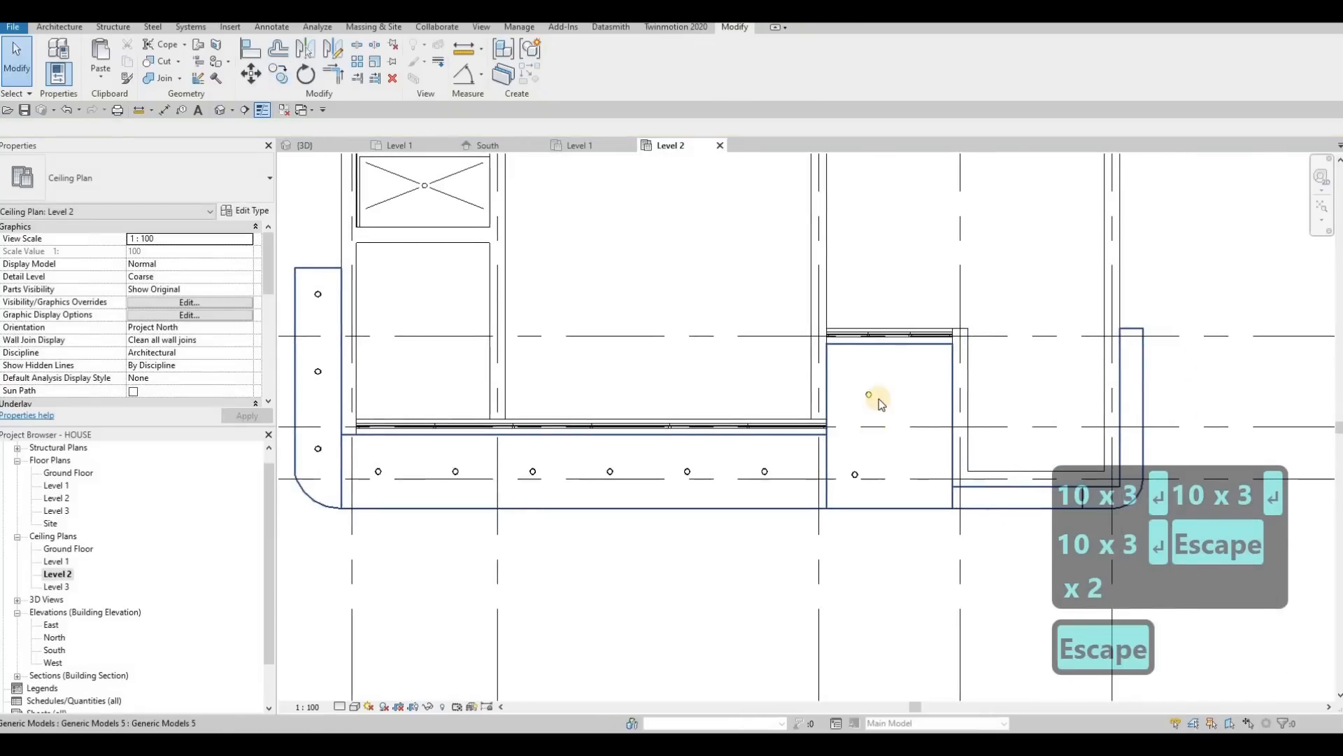
Step: Delete the southern pot light in the recessed south balcony and move the remaining one northwest, about 340 mm from the window wall
click(858, 477)
key(Escape)
key(Delete)
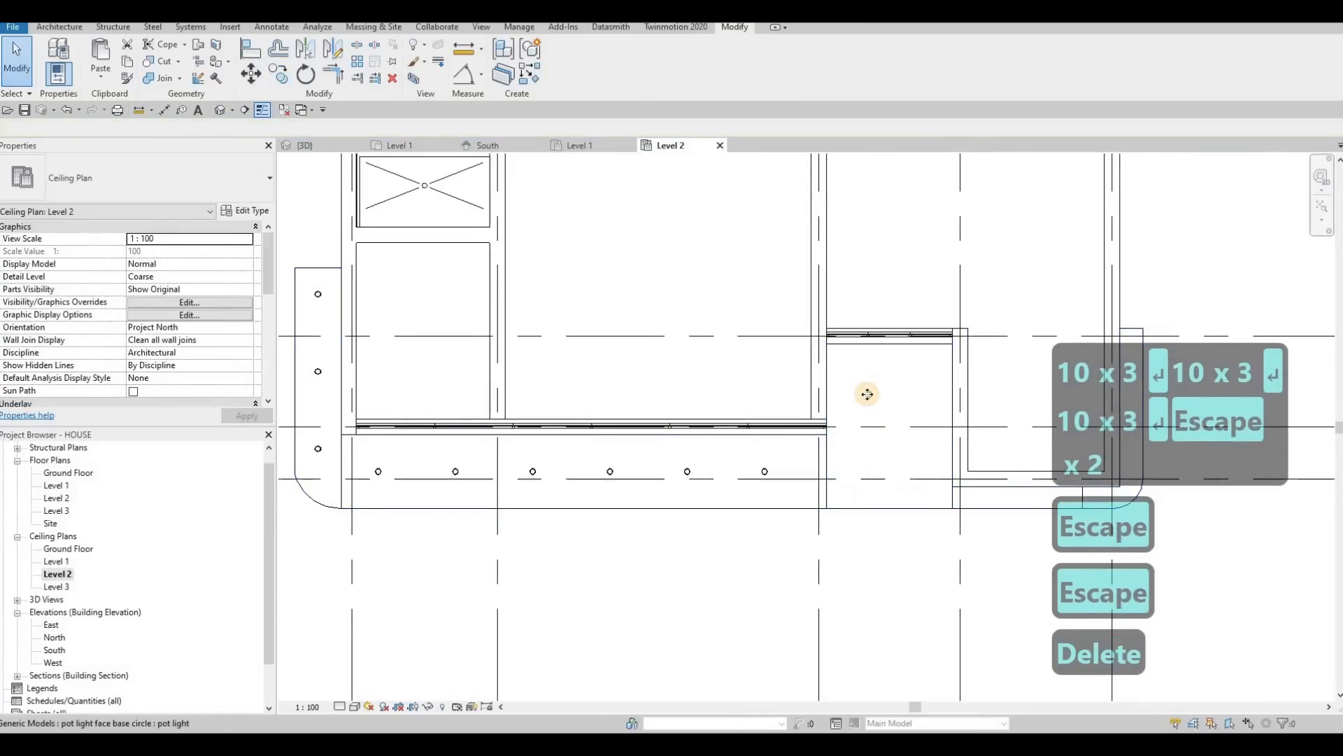
click(868, 395)
scroll(868, 394, up, 2)
drag(839, 365, 833, 357)
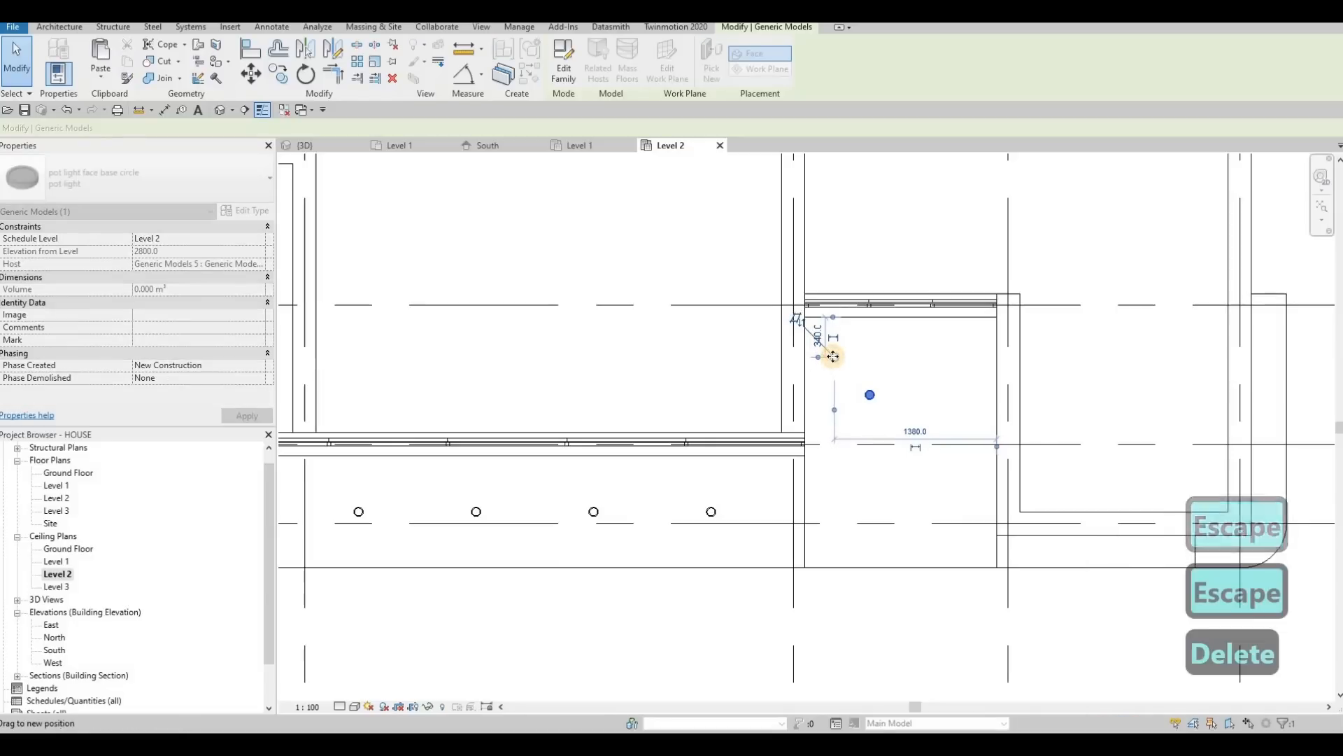
Step: Copy the recessed south balcony's pot light 1000 mm to the east
key(c)
key(o)
click(831, 357)
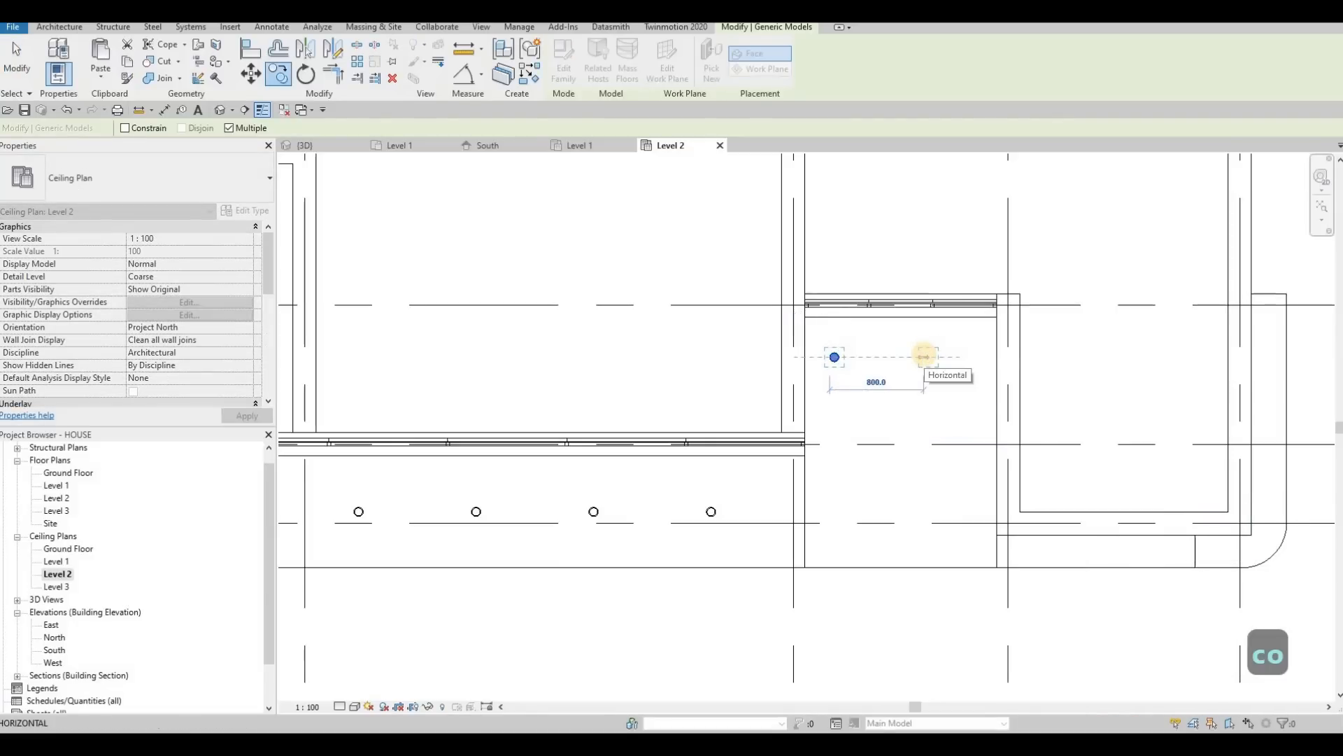
text(1000)
key(Return)
key(Escape)
key(Escape)
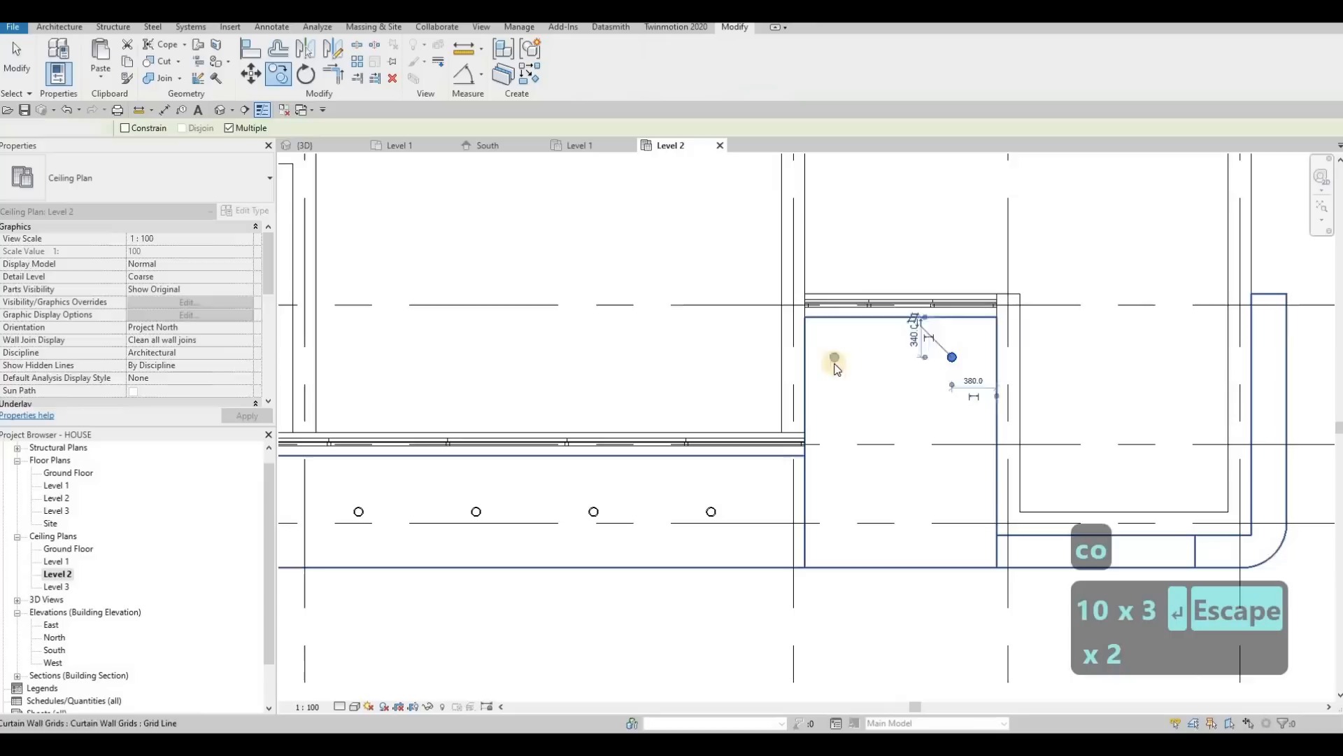
Step: Check the pot light layout of the southern overhangs in the ceiling plan and on the front facade in the 3D view
middle_drag(859, 373, 853, 369)
scroll(875, 420, down, 1)
middle_drag(898, 456, 828, 445)
scroll(867, 448, down, 2)
scroll(845, 432, down, 4)
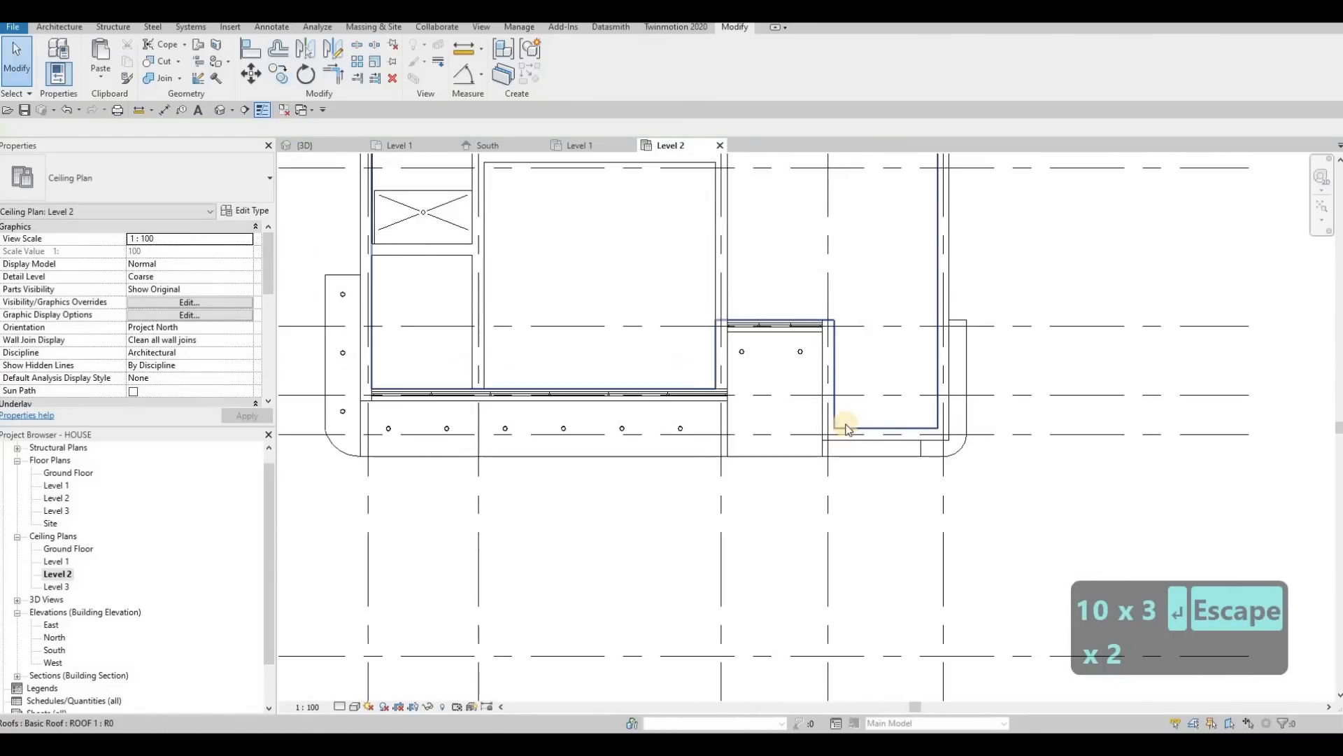
scroll(855, 430, up, 3)
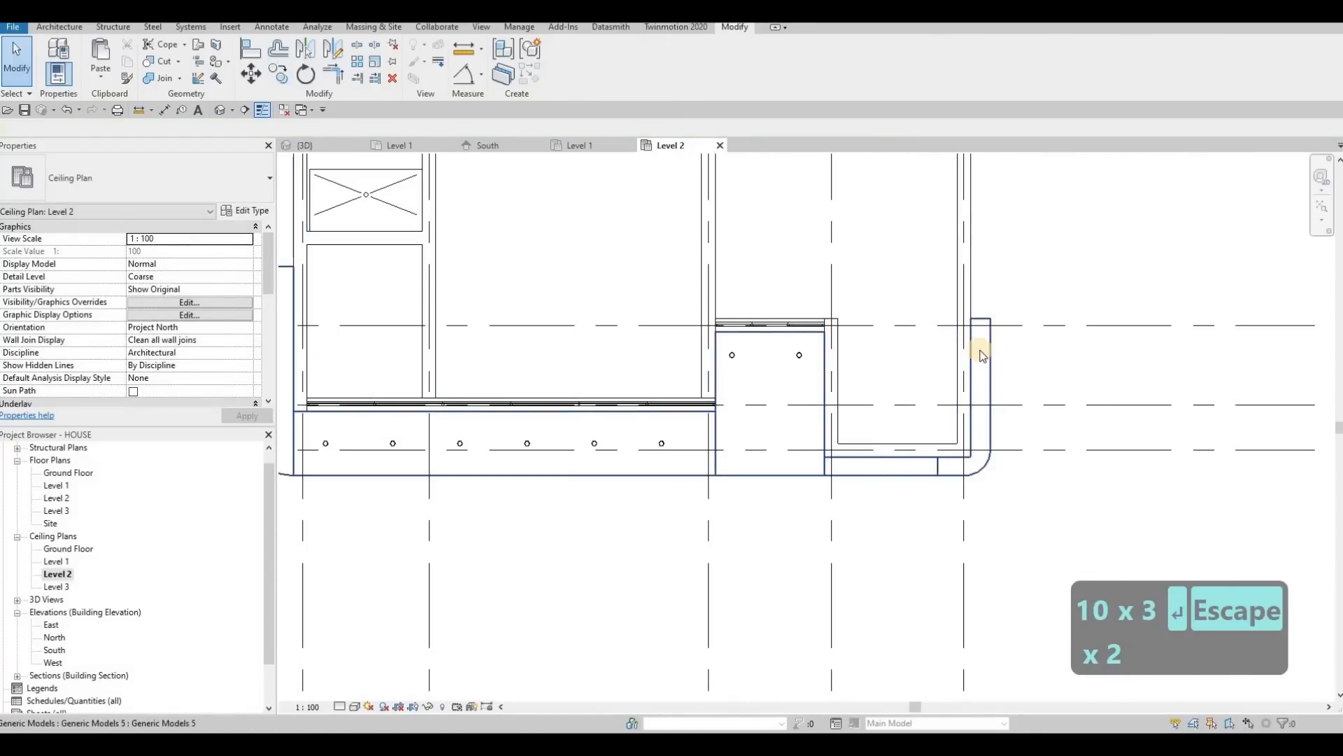
scroll(914, 423, down, 1)
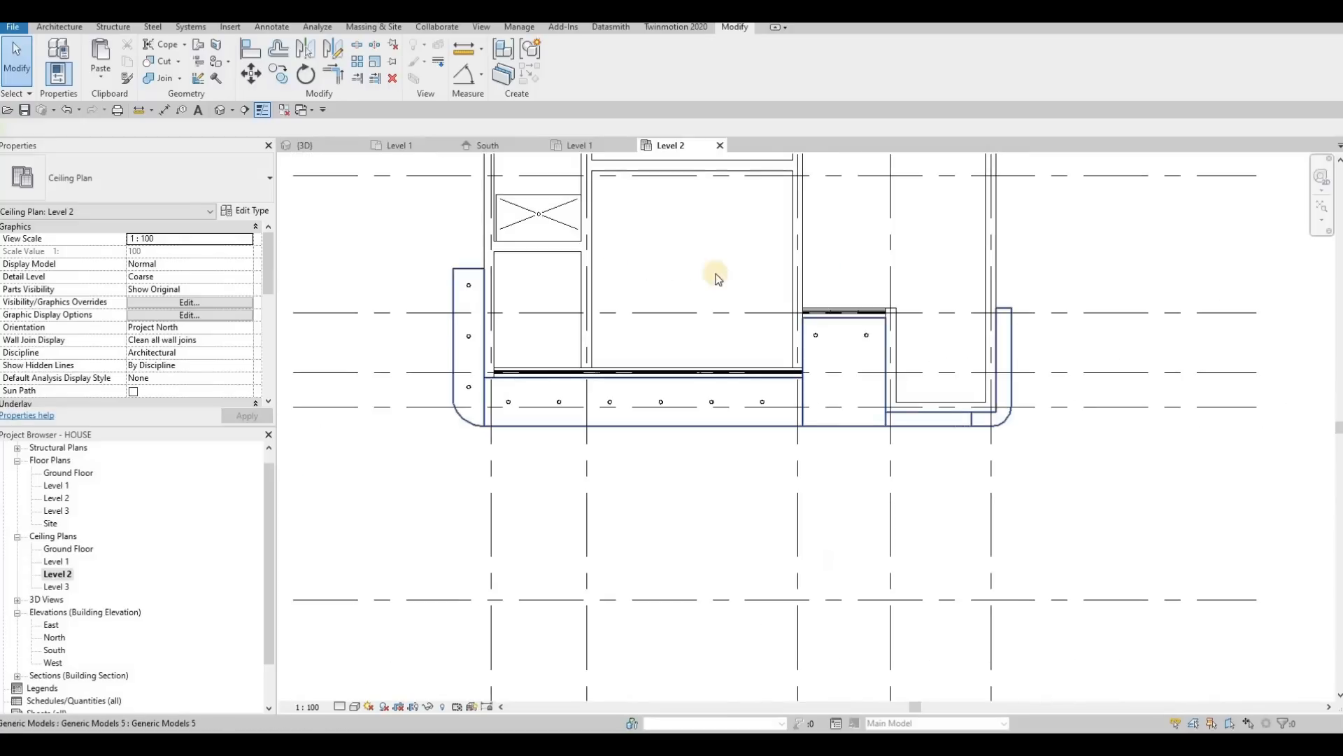
click(318, 146)
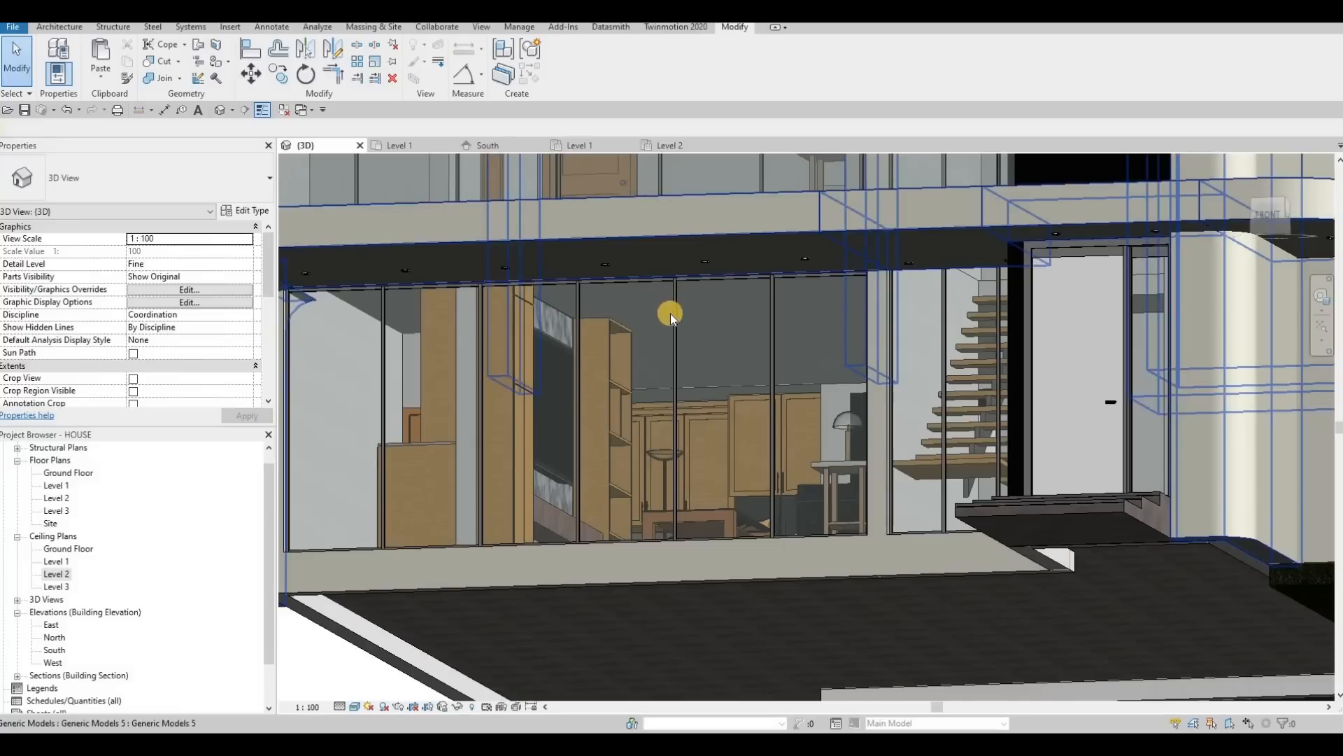
scroll(670, 313, down, 2)
shift+middle_drag(671, 315, 486, 233)
scroll(469, 233, up, 5)
scroll(501, 261, up, 2)
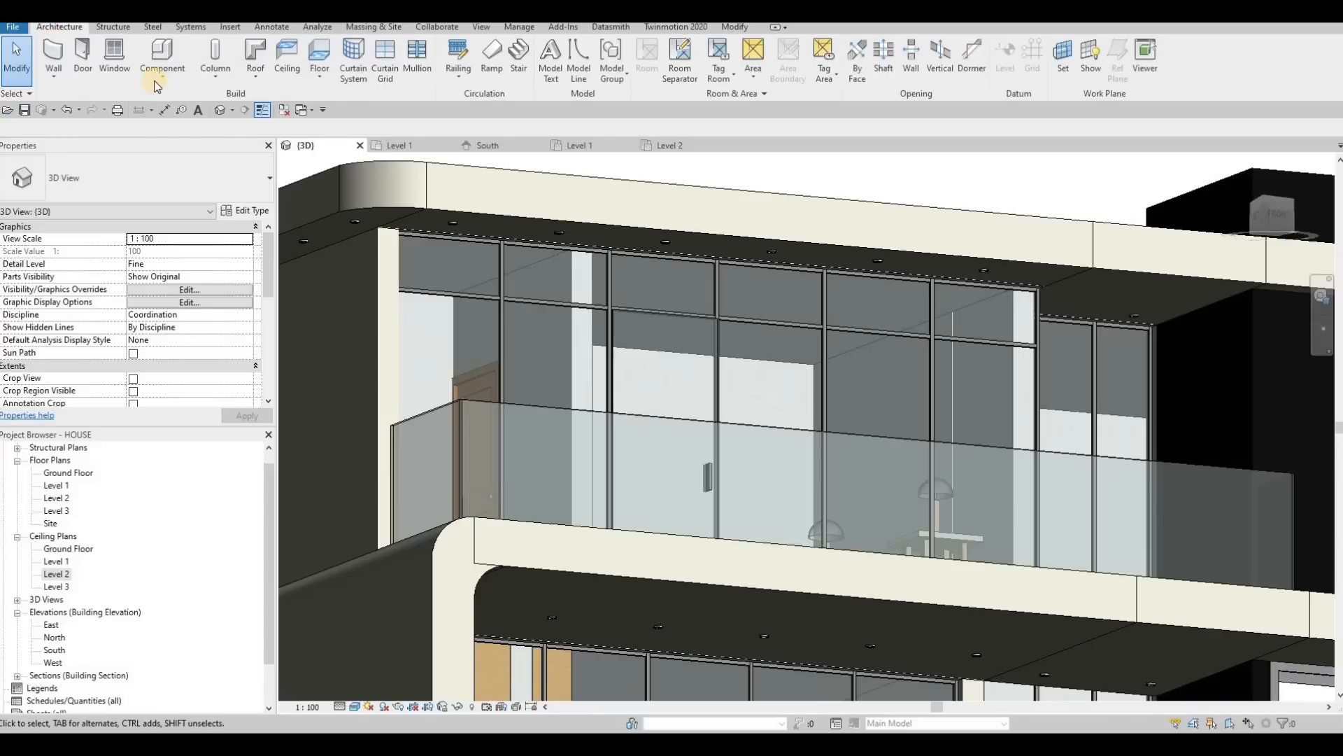
click(180, 129)
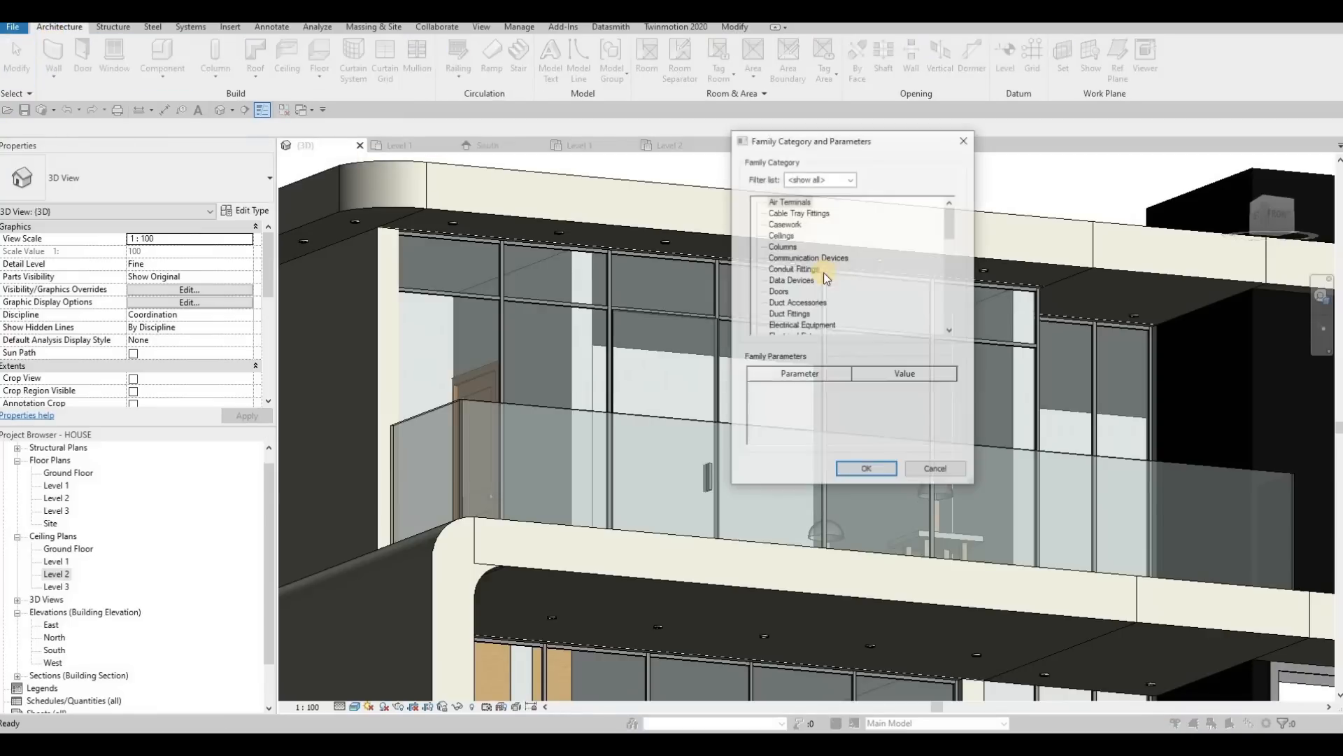
scroll(800, 301, down, 2)
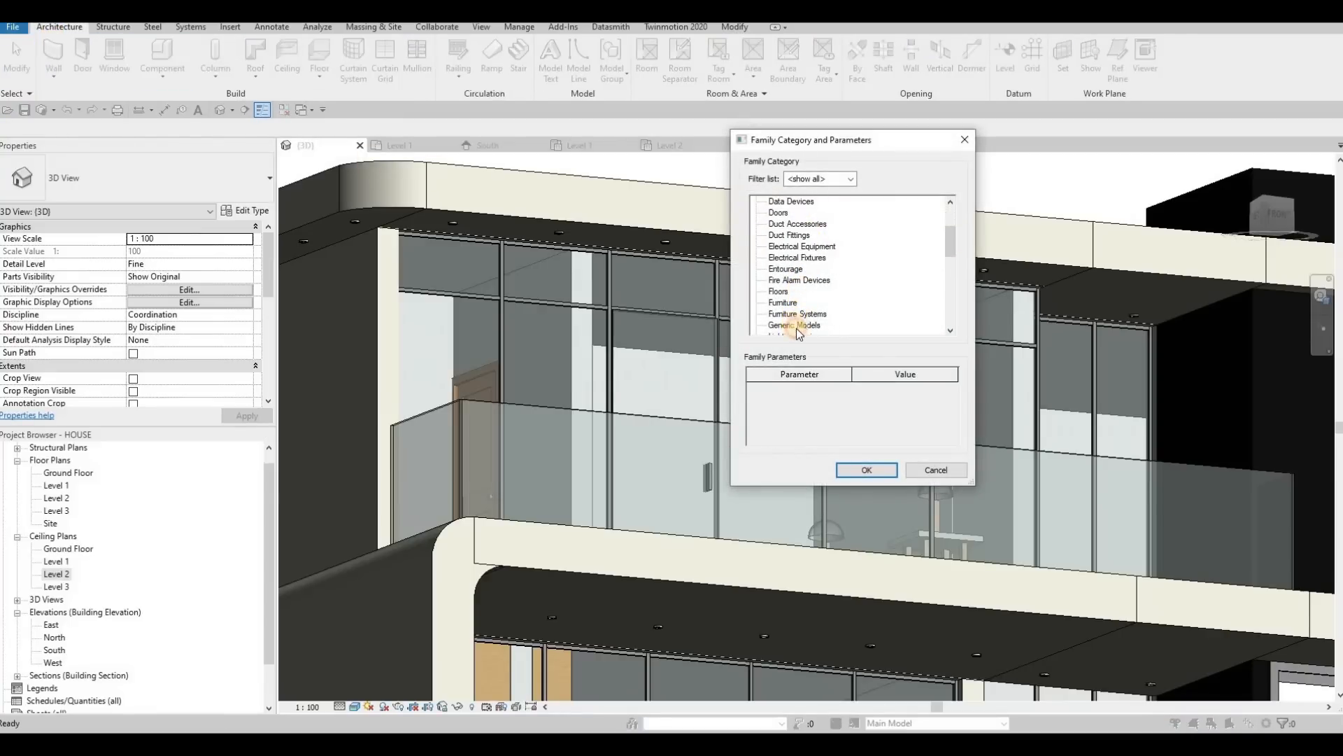
click(795, 313)
click(866, 469)
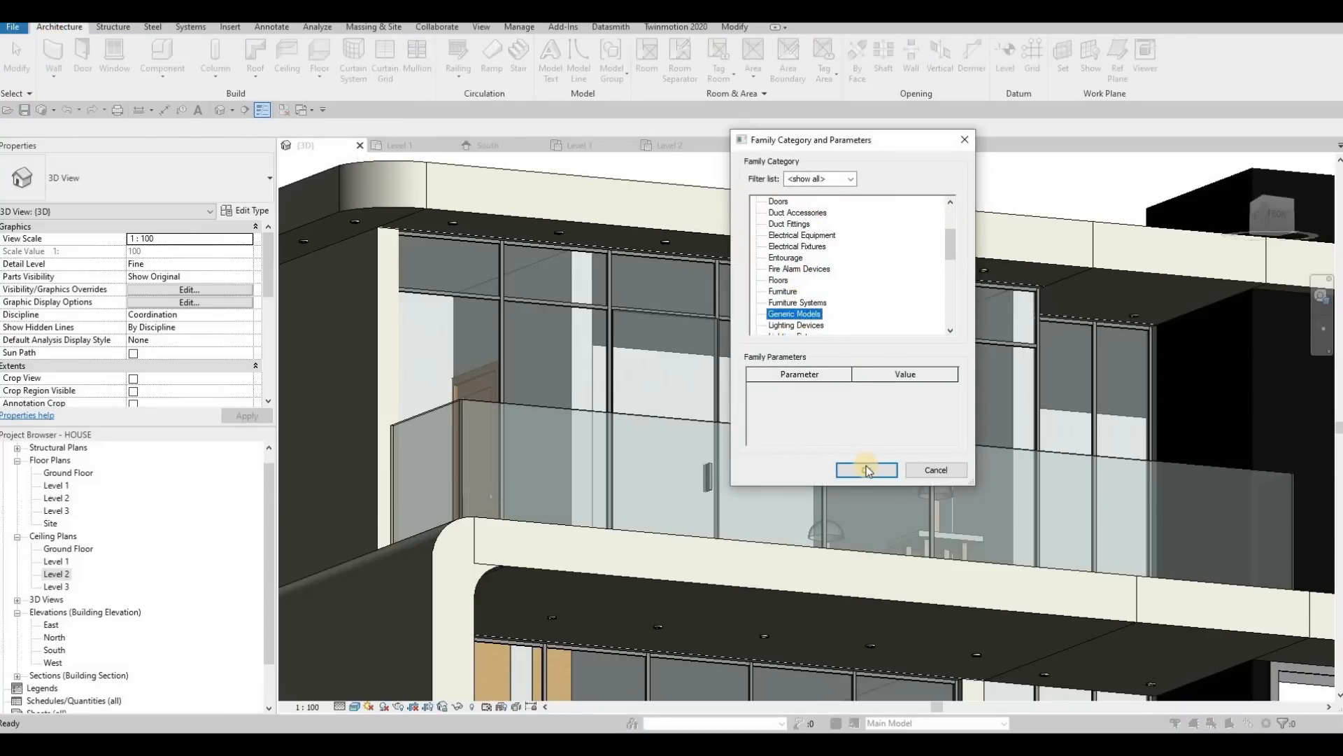
key(Escape)
key(Escape)
Step: Open the overhang generic model for in-place editing and start a sweep with a picked path
click(683, 225)
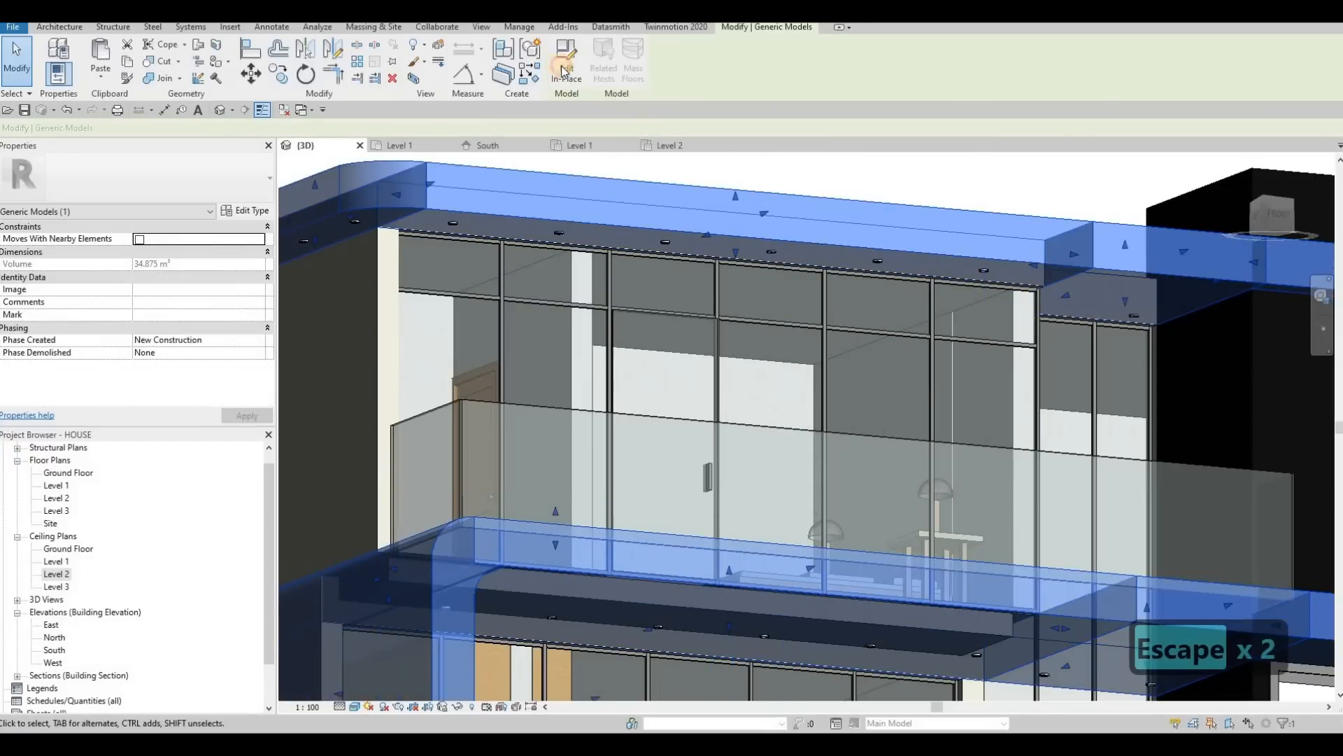
click(566, 73)
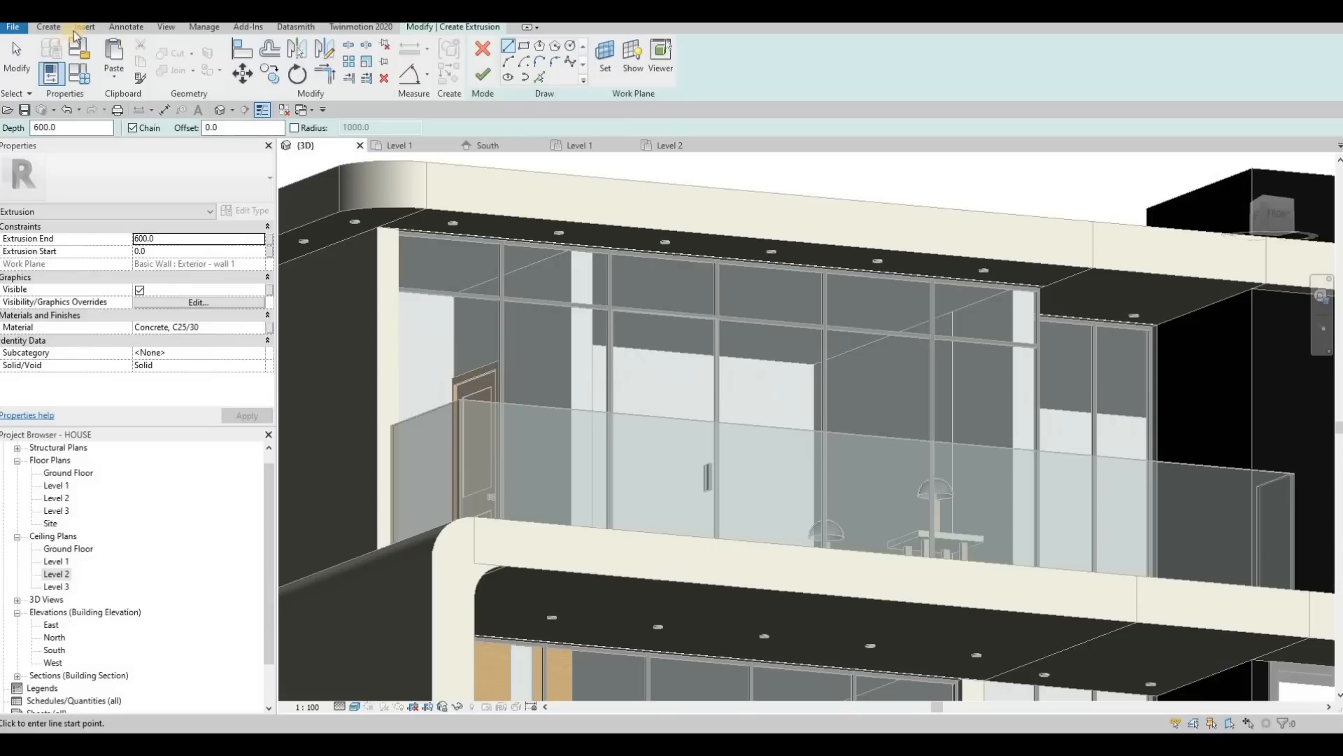
click(52, 30)
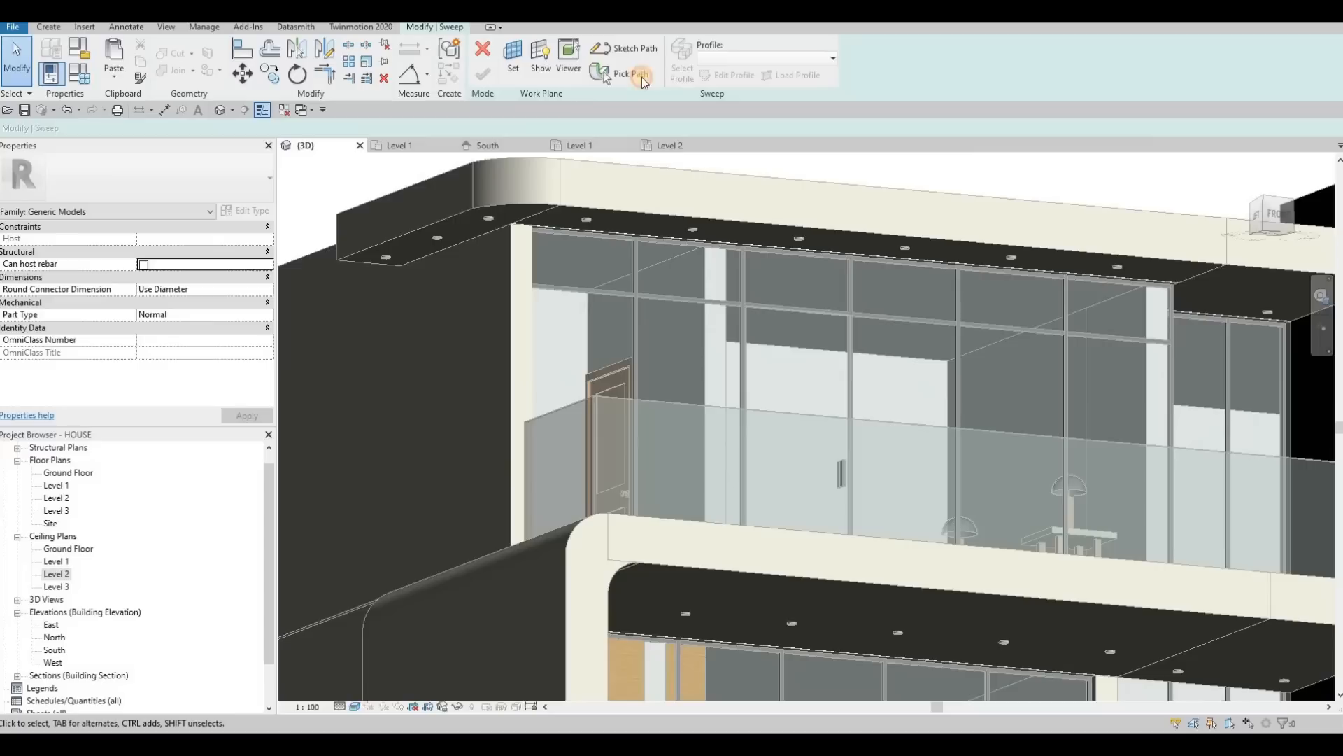
click(641, 77)
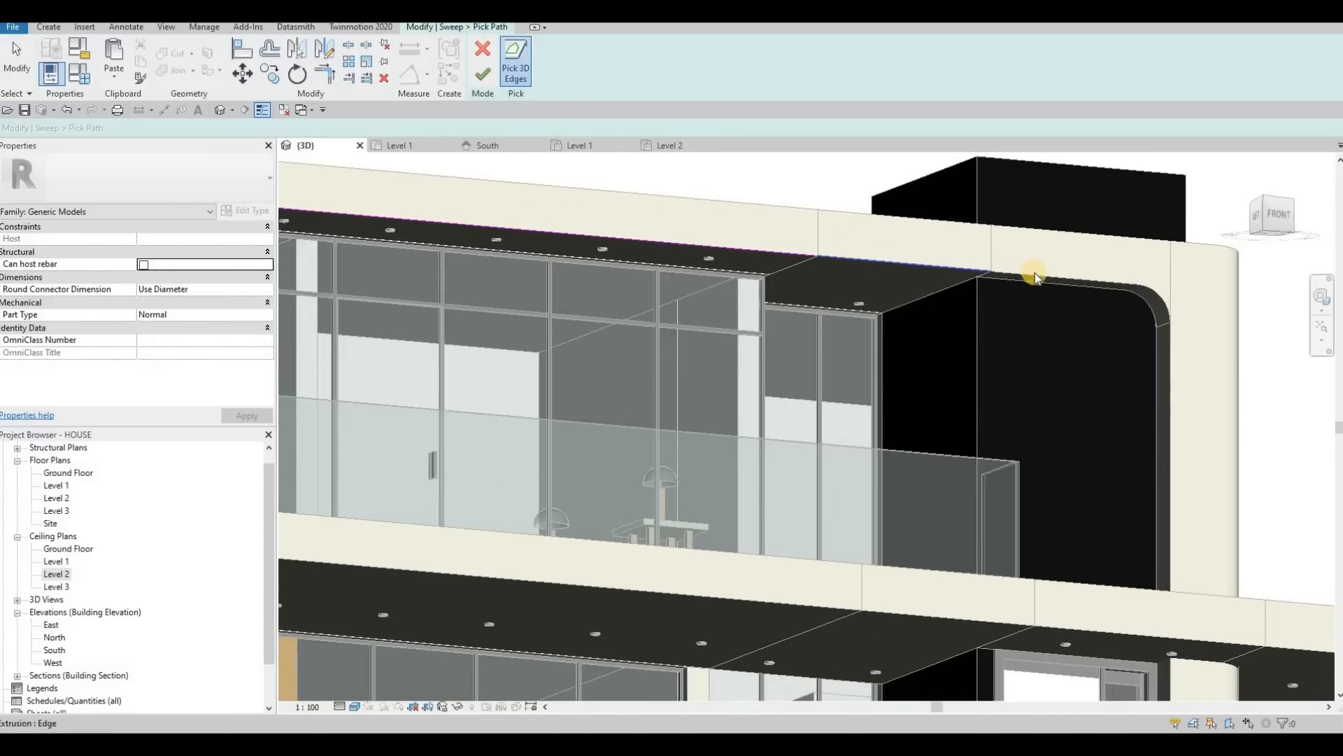
Step: Pick the upper overhang's lower outer edges through the rounded corner as the sweep path and trim the vertical line to the corner arc
click(1035, 273)
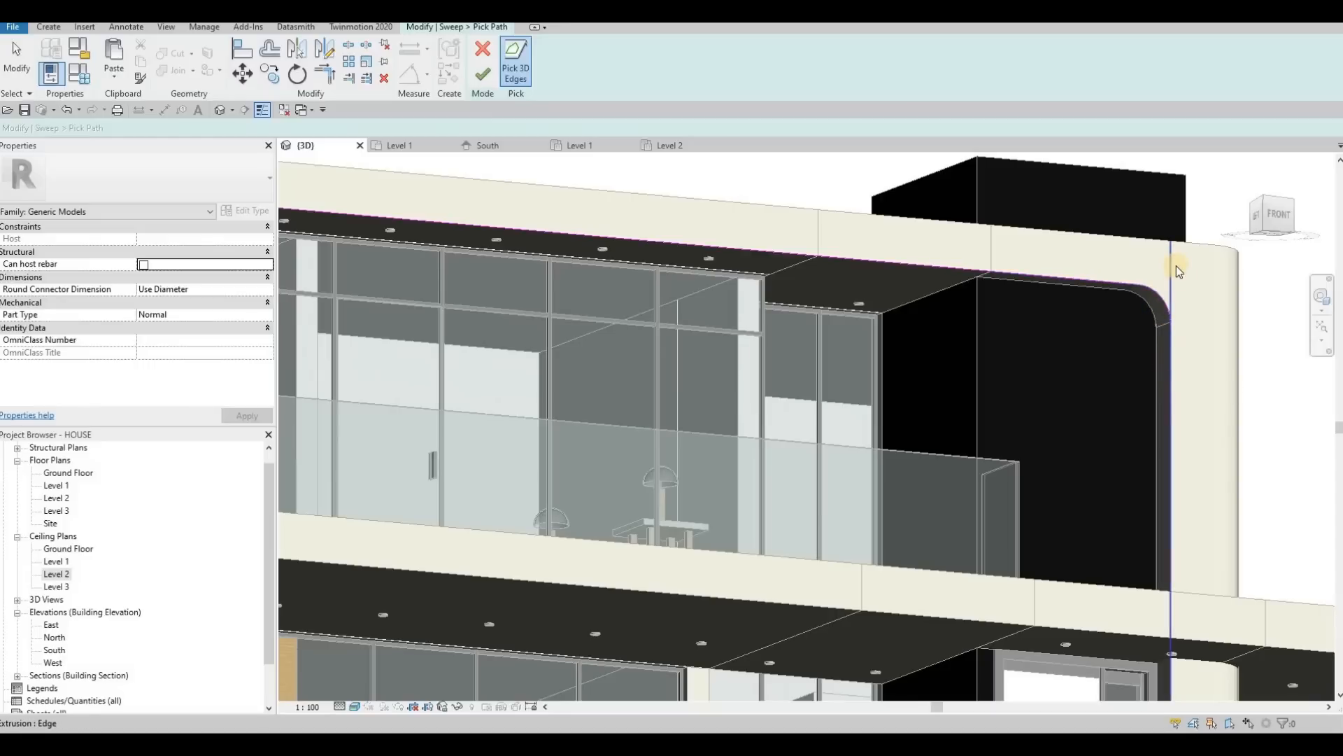
shift+middle_drag(1163, 312, 1095, 312)
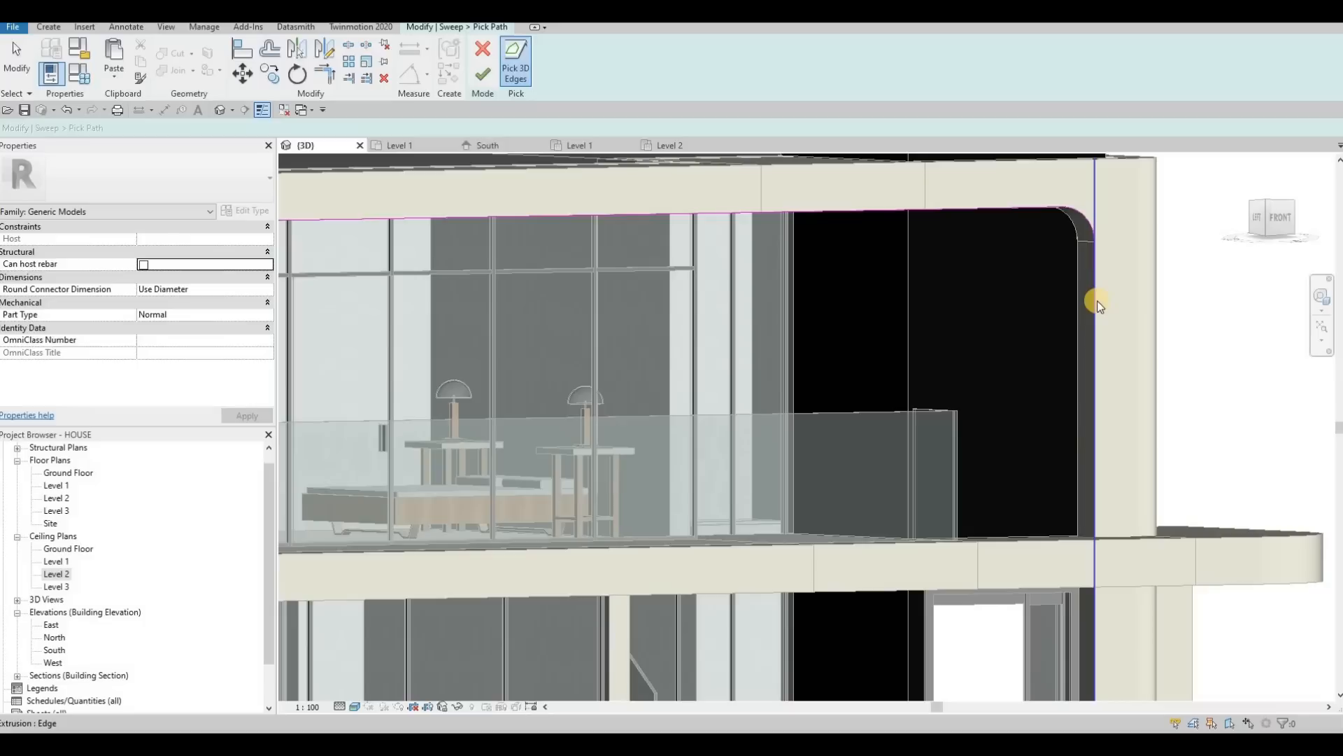
click(1092, 242)
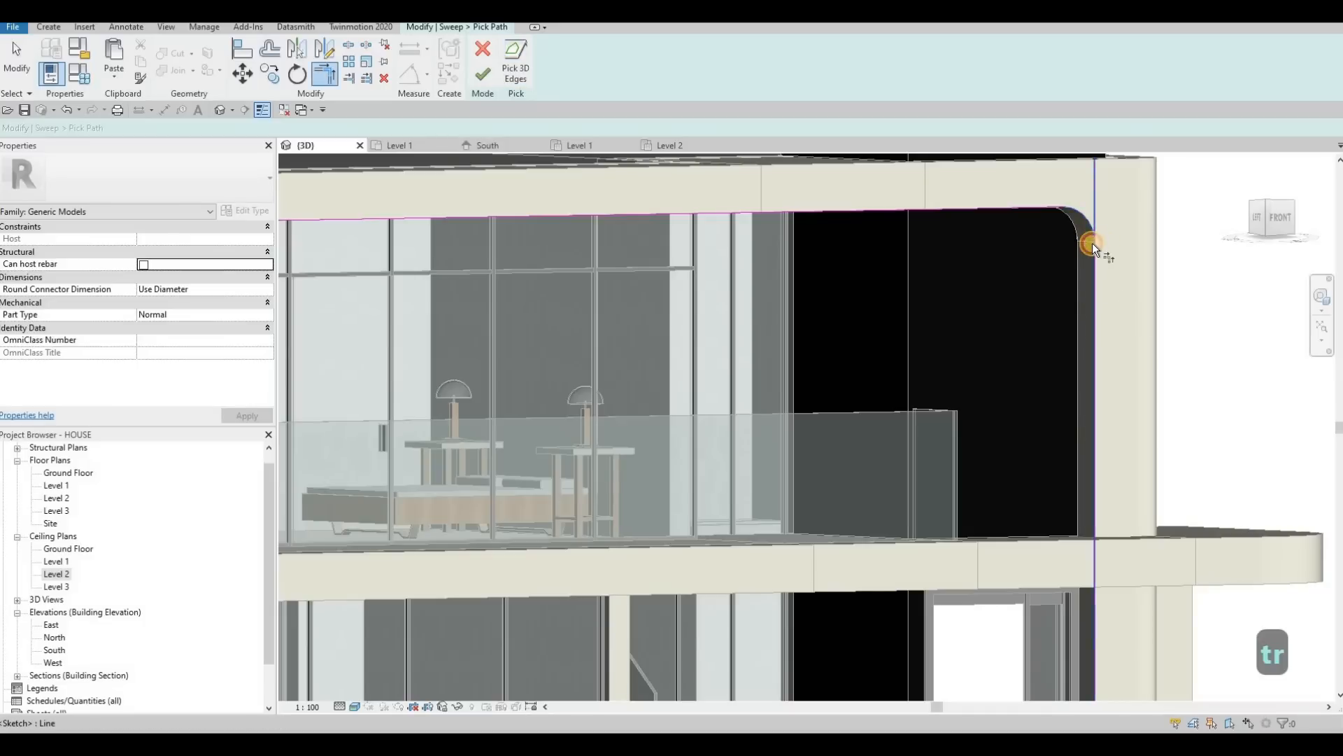
click(1094, 287)
Step: Try to finish the picked sweep path
scroll(1081, 334, down, 5)
middle_drag(1053, 433, 1052, 374)
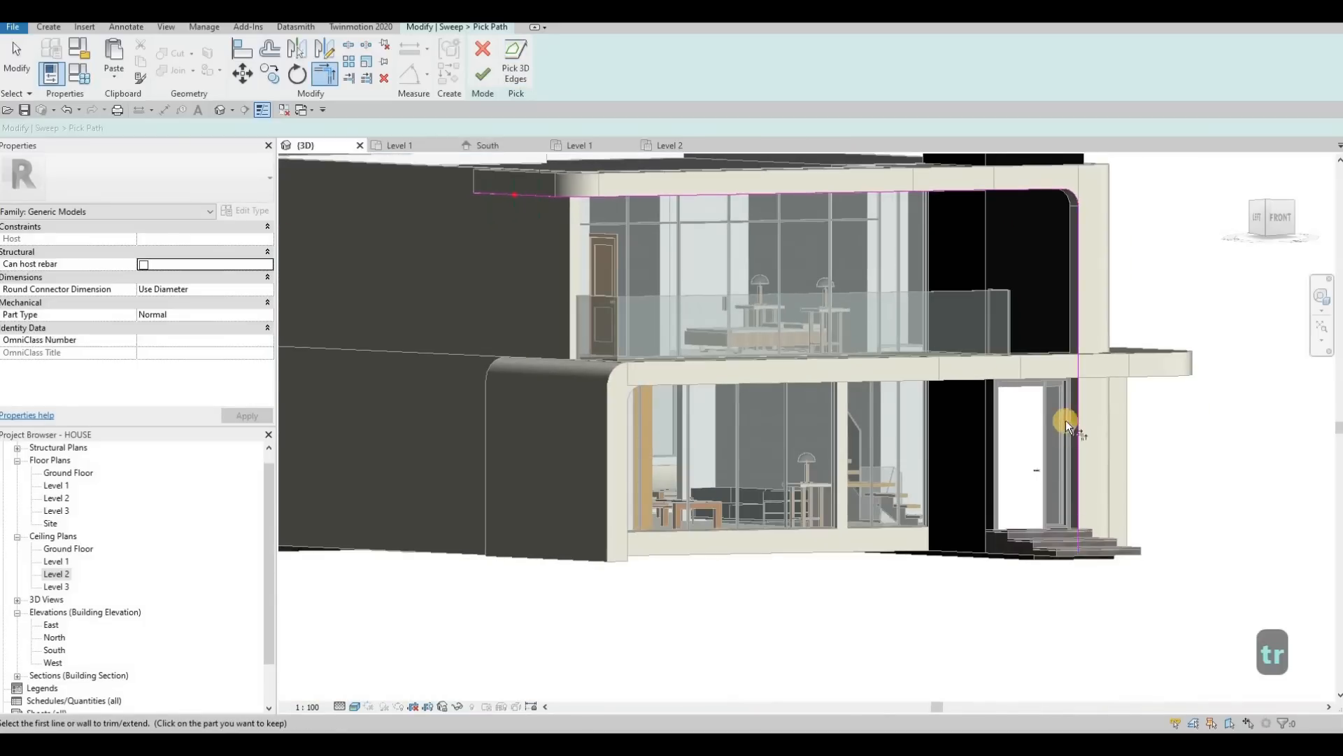
shift+middle_drag(1114, 410, 556, 190)
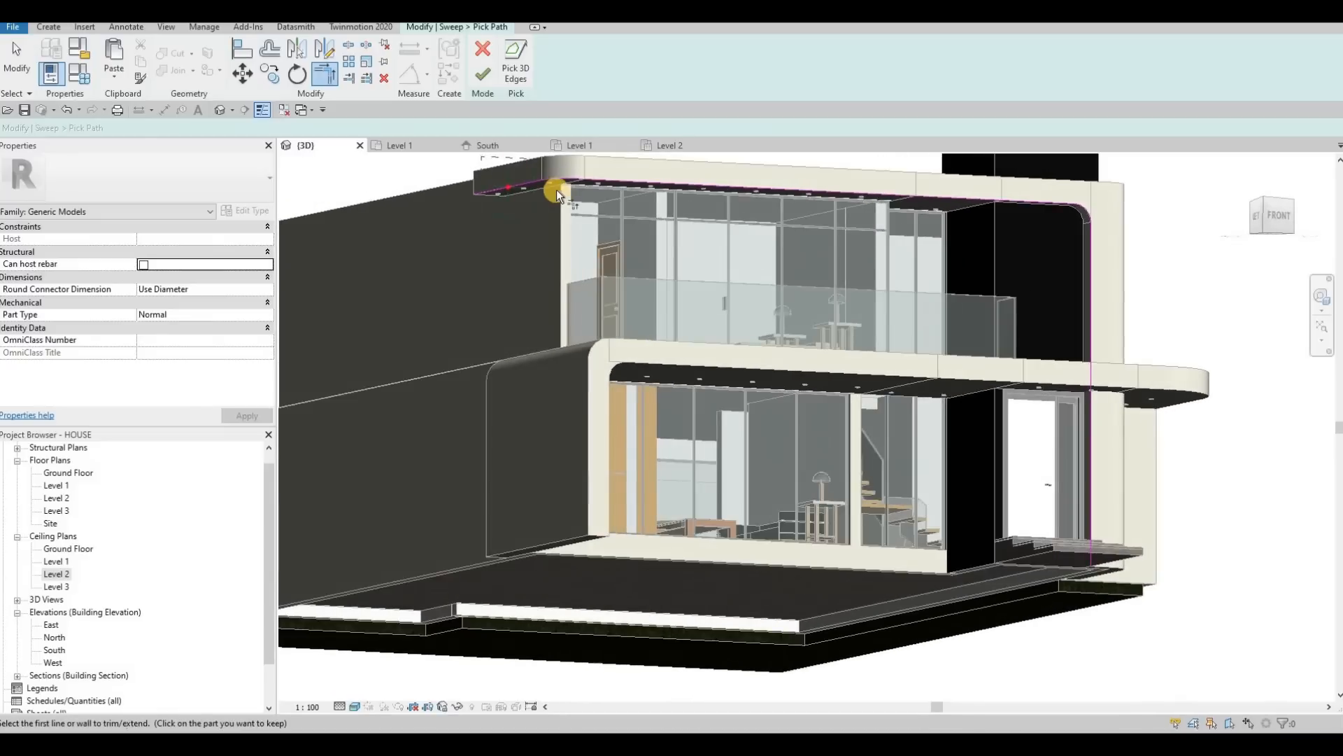
click(480, 74)
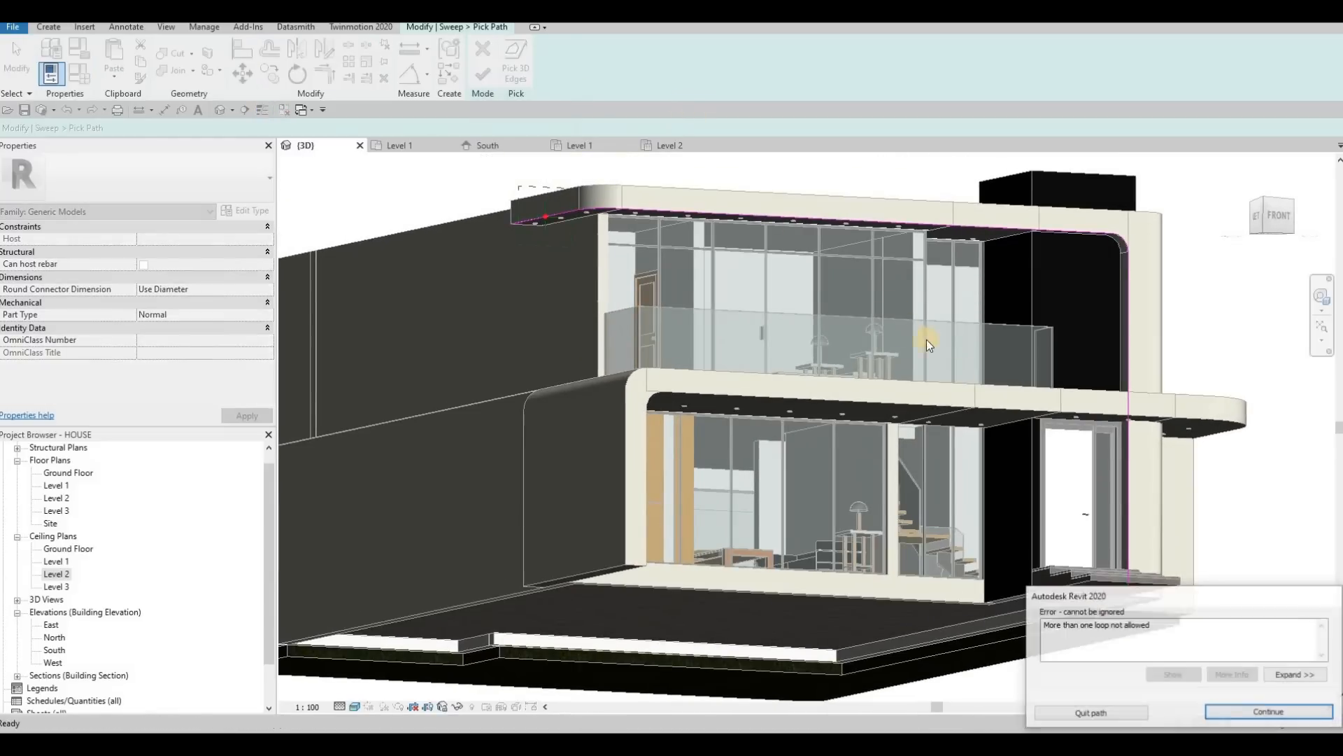
key(Escape)
Step: Shorten the path's vertical line to 2500 mm so its lower end sits at the lower overhang
shift+middle_drag(976, 284, 1048, 481)
shift+middle_drag(947, 376, 997, 494)
scroll(1094, 595, up, 3)
key(Escape)
scroll(996, 585, down, 1)
mouse_move(955, 453)
middle_down()
mouse_move(977, 515)
mouse_move(979, 491)
middle_up()
key(Escape)
click(984, 665)
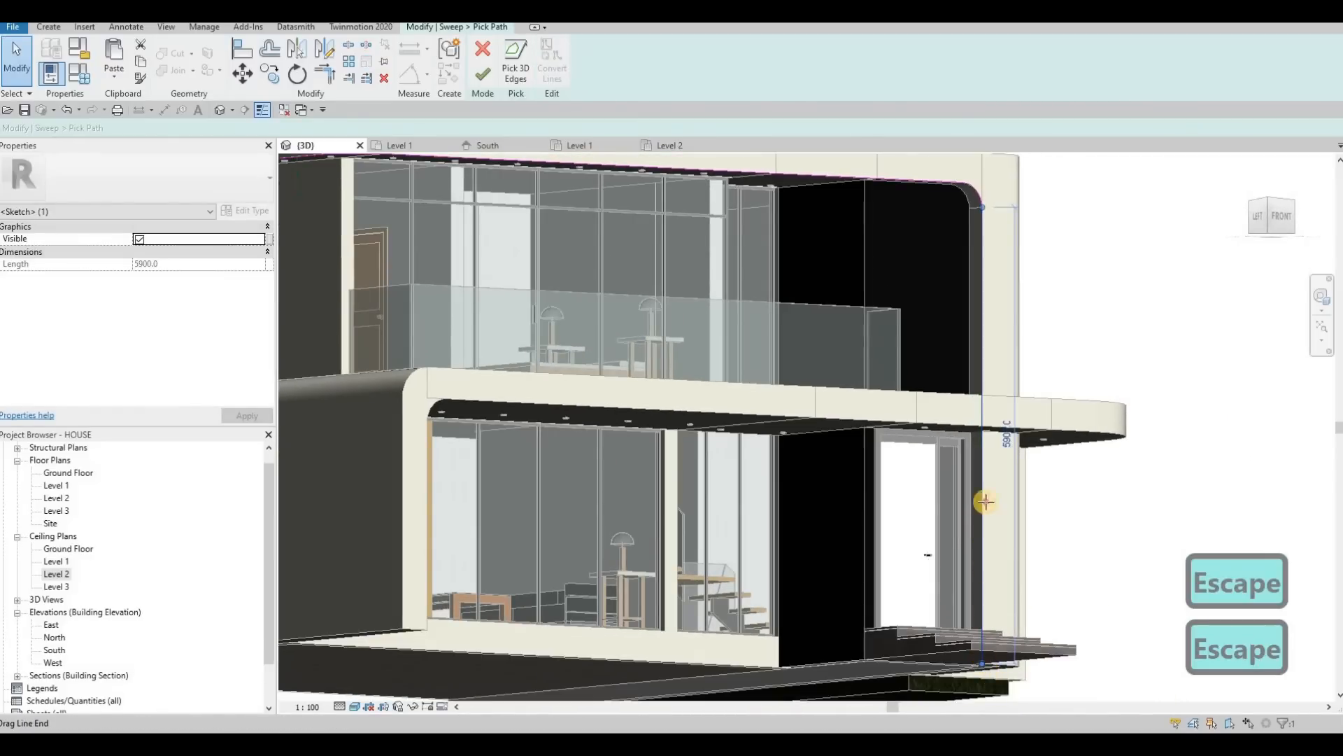
drag(986, 501, 982, 398)
key(Escape)
shift+middle_drag(934, 555, 934, 258)
scroll(934, 258, up, 5)
click(943, 255)
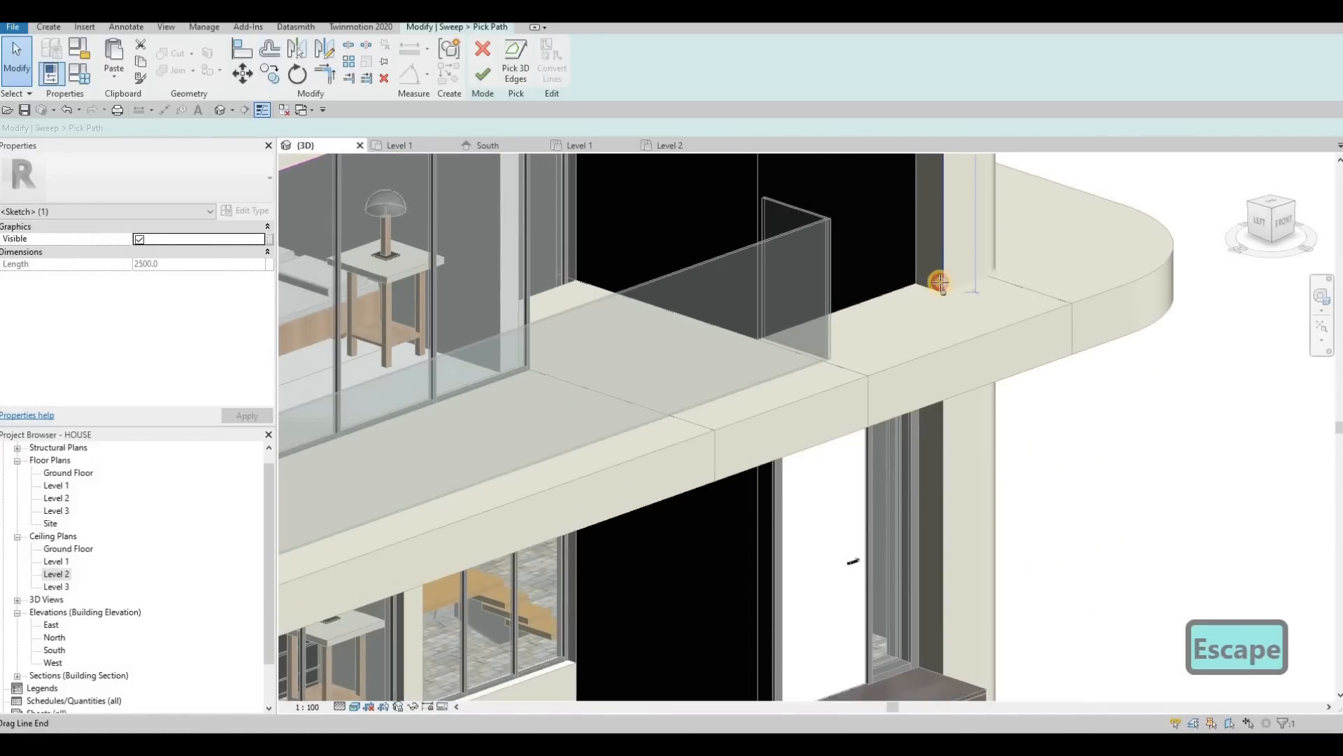
key(Escape)
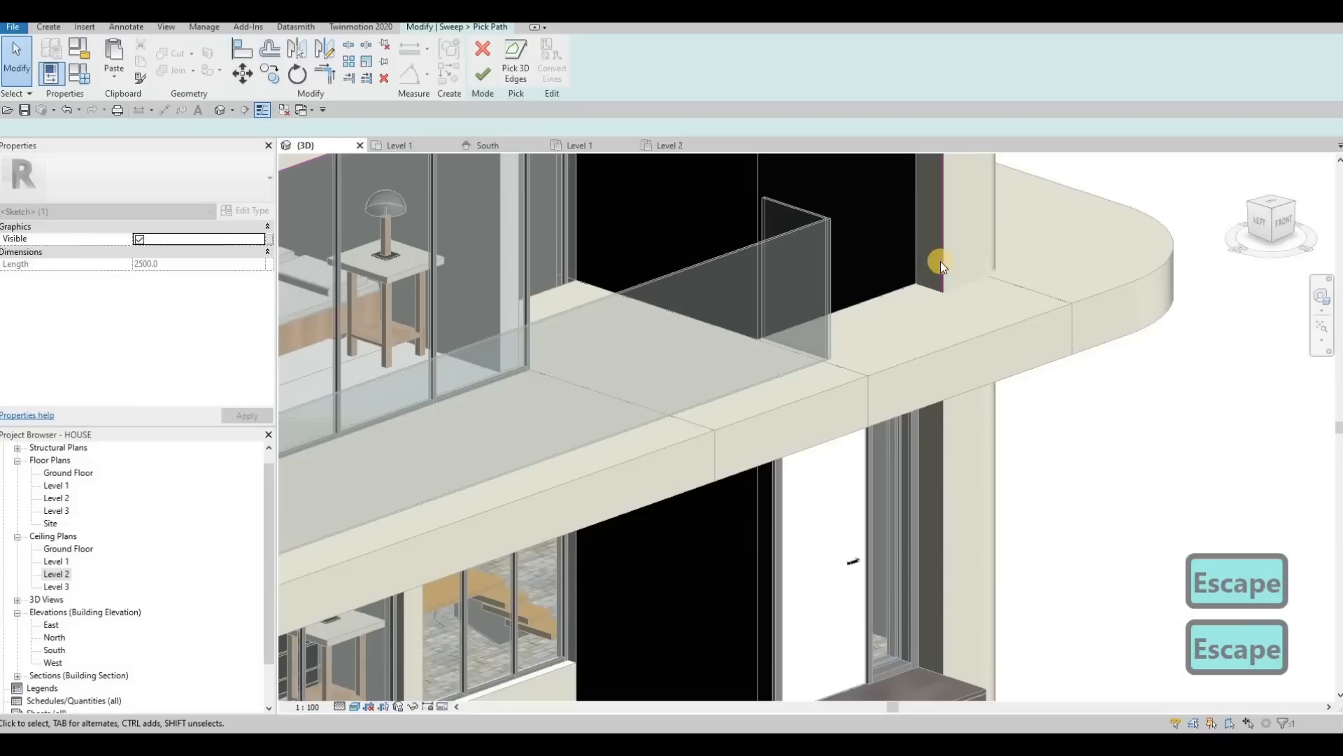
Step: Try to finish the sweep path again with the shortened vertical line
mouse_move(941, 262)
shift+middle_down()
mouse_move(935, 309)
mouse_move(883, 326)
mouse_move(912, 273)
mouse_move(902, 259)
shift+middle_up()
scroll(881, 327, down, 3)
middle_drag(607, 179, 615, 159)
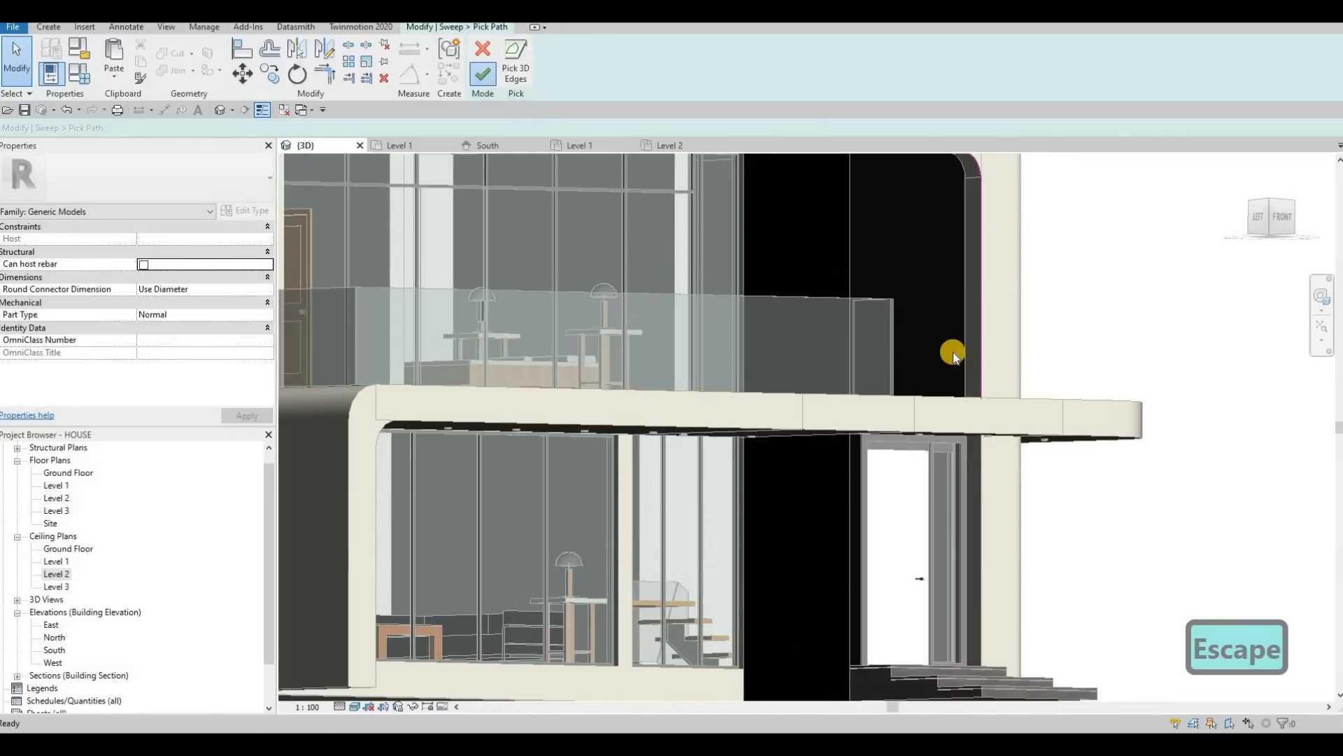
key(Escape)
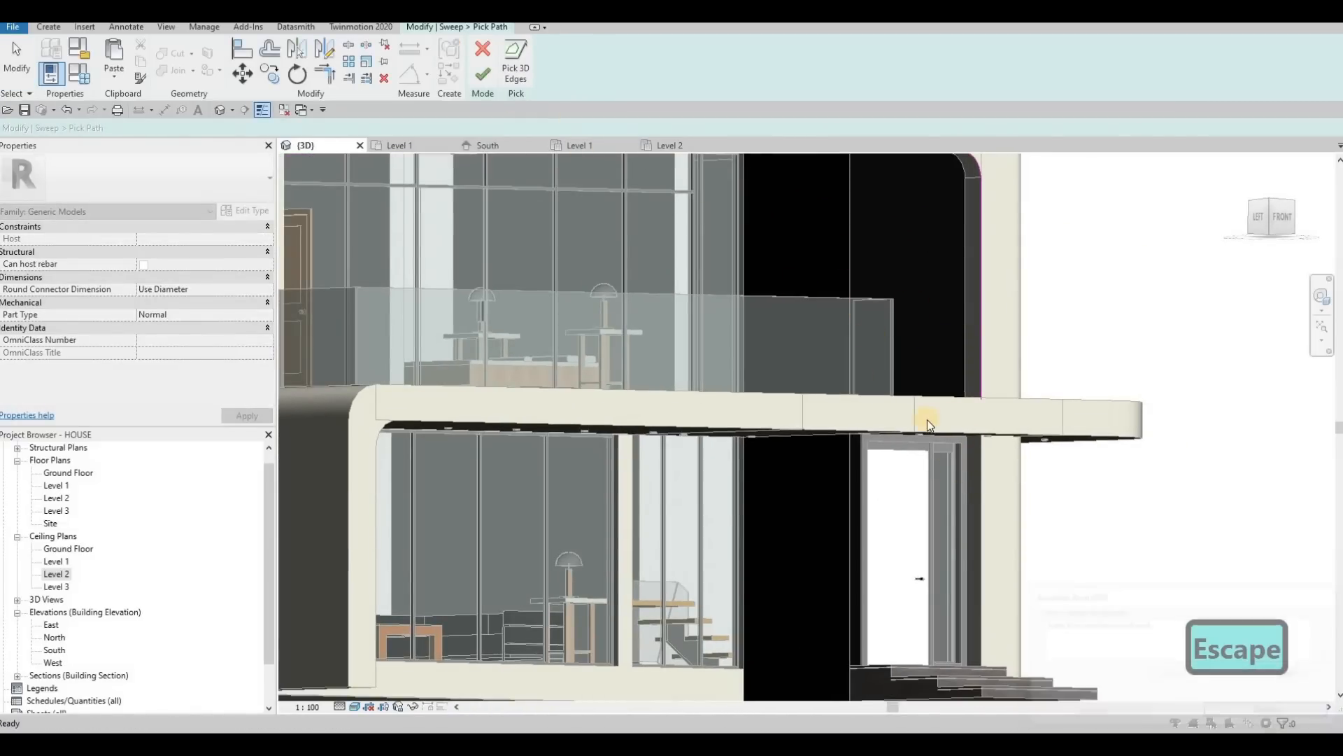
Step: Trim the straight front path line and the arc at the upper overhang's rounded outer corner so they meet
middle_drag(923, 383, 981, 469)
shift+middle_drag(570, 195, 545, 162)
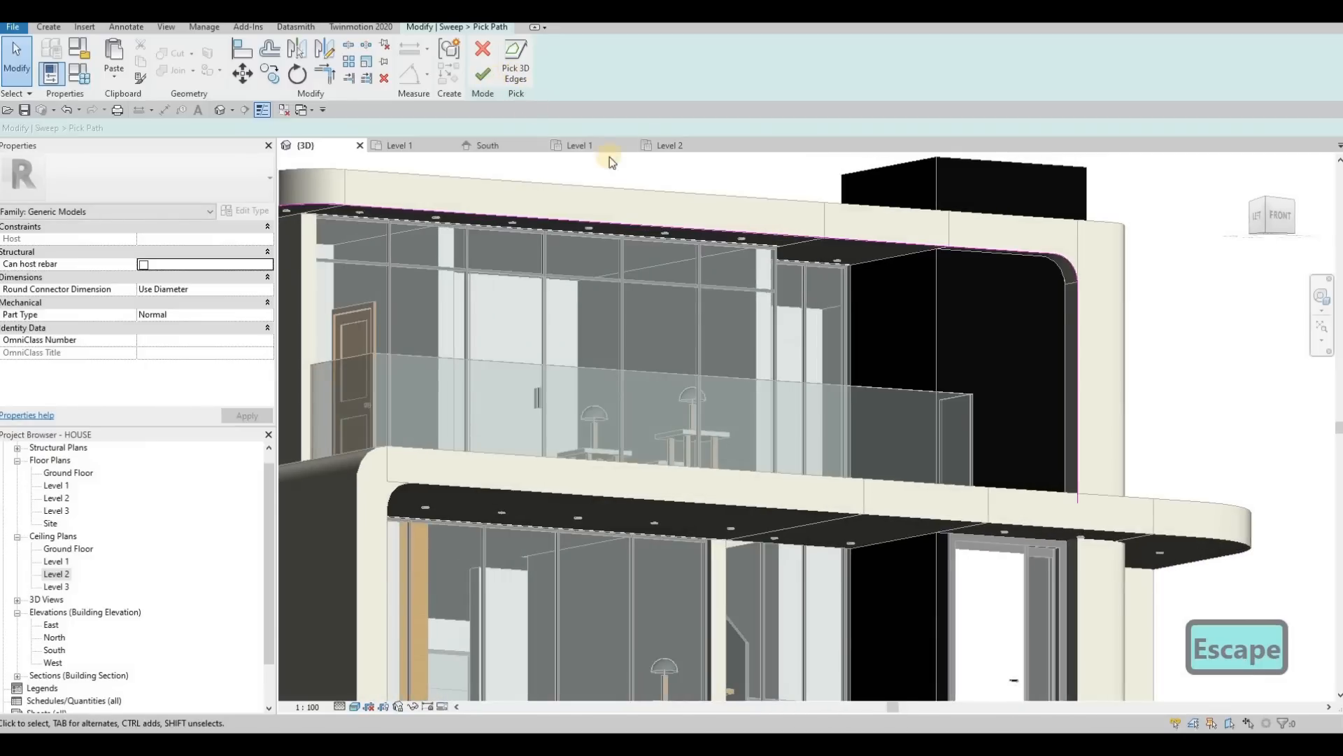
scroll(953, 210, up, 5)
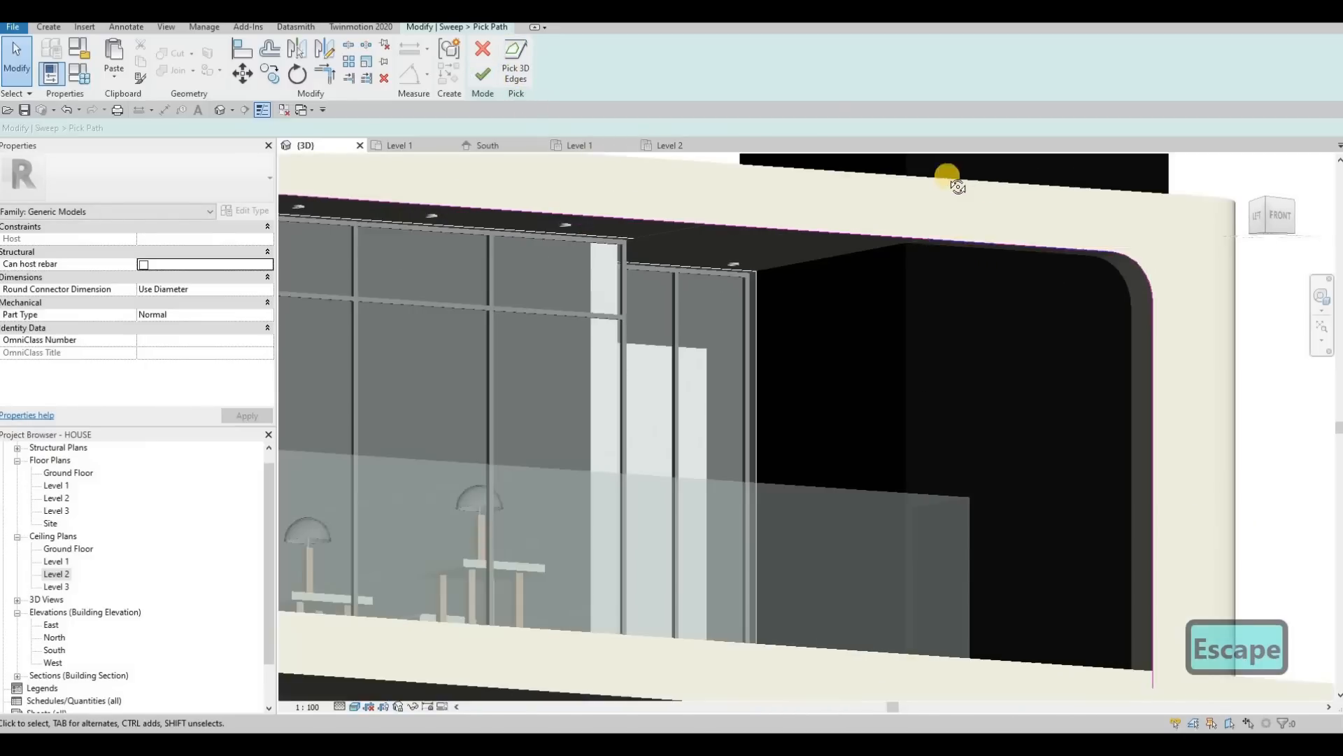
shift+middle_drag(734, 302, 914, 304)
scroll(915, 305, down, 1)
middle_drag(918, 378, 1057, 378)
scroll(1057, 378, down, 1)
scroll(1011, 354, down, 1)
middle_drag(785, 297, 879, 306)
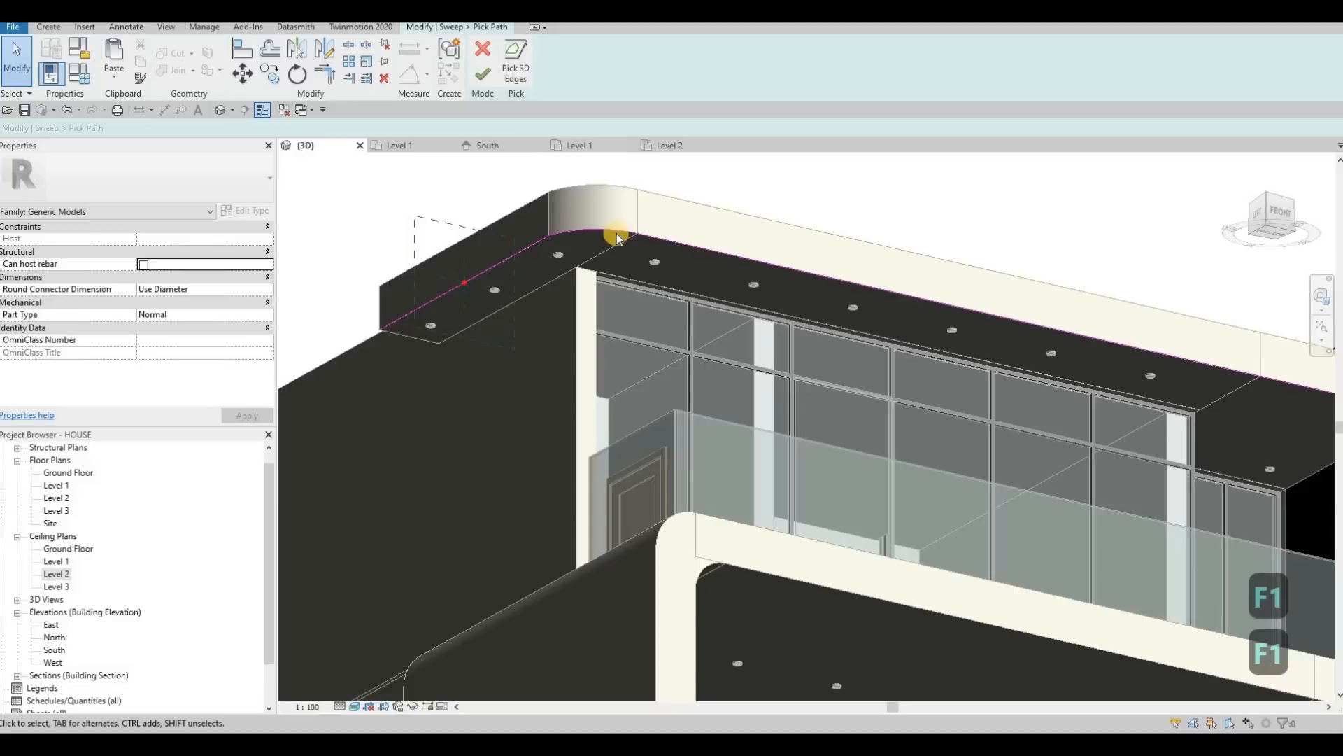
scroll(616, 233, up, 5)
scroll(678, 261, up, 2)
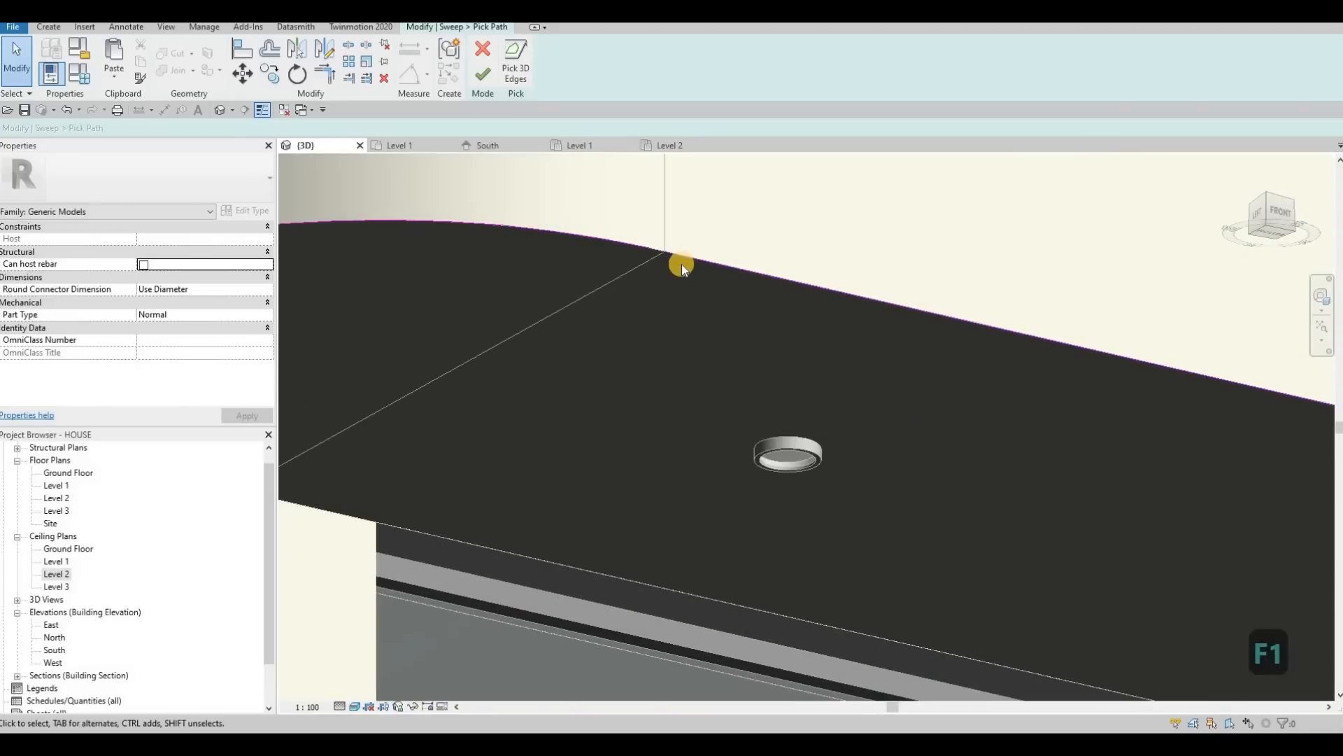
scroll(661, 245, up, 1)
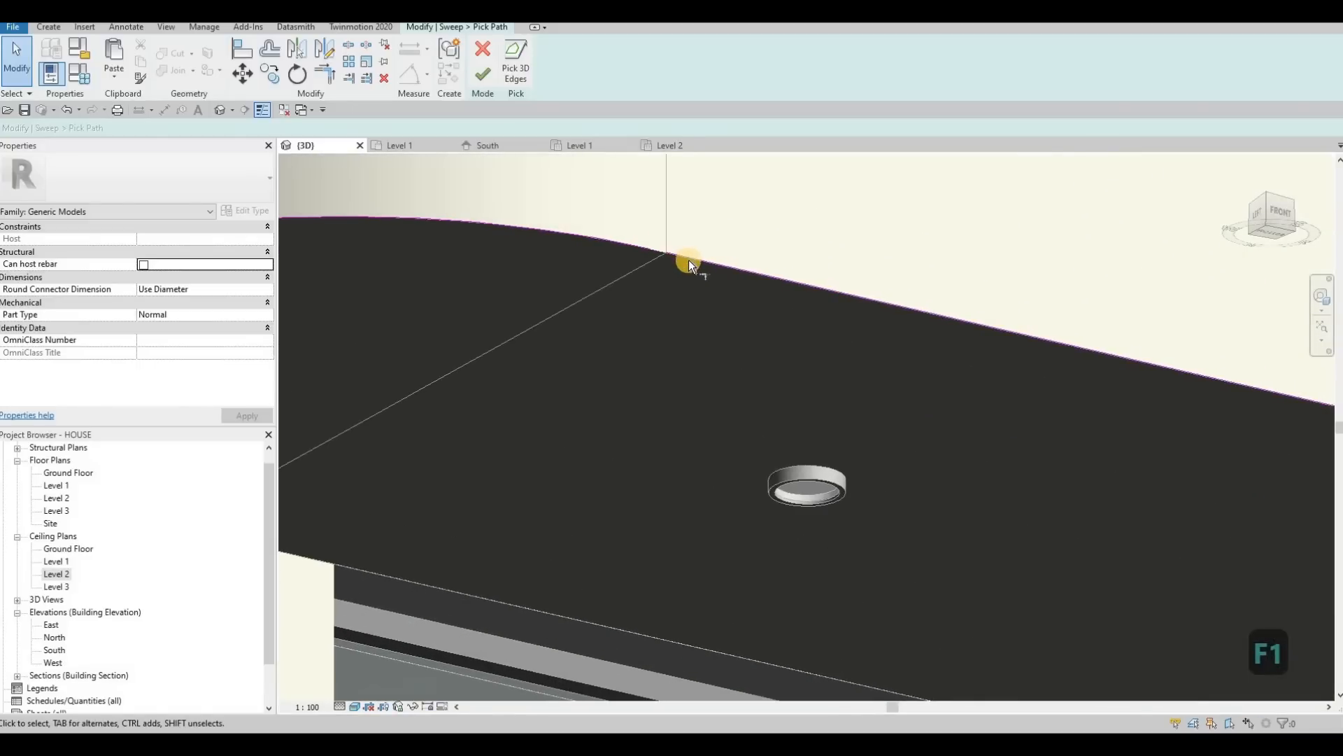
key(t)
key(r)
click(641, 244)
click(623, 234)
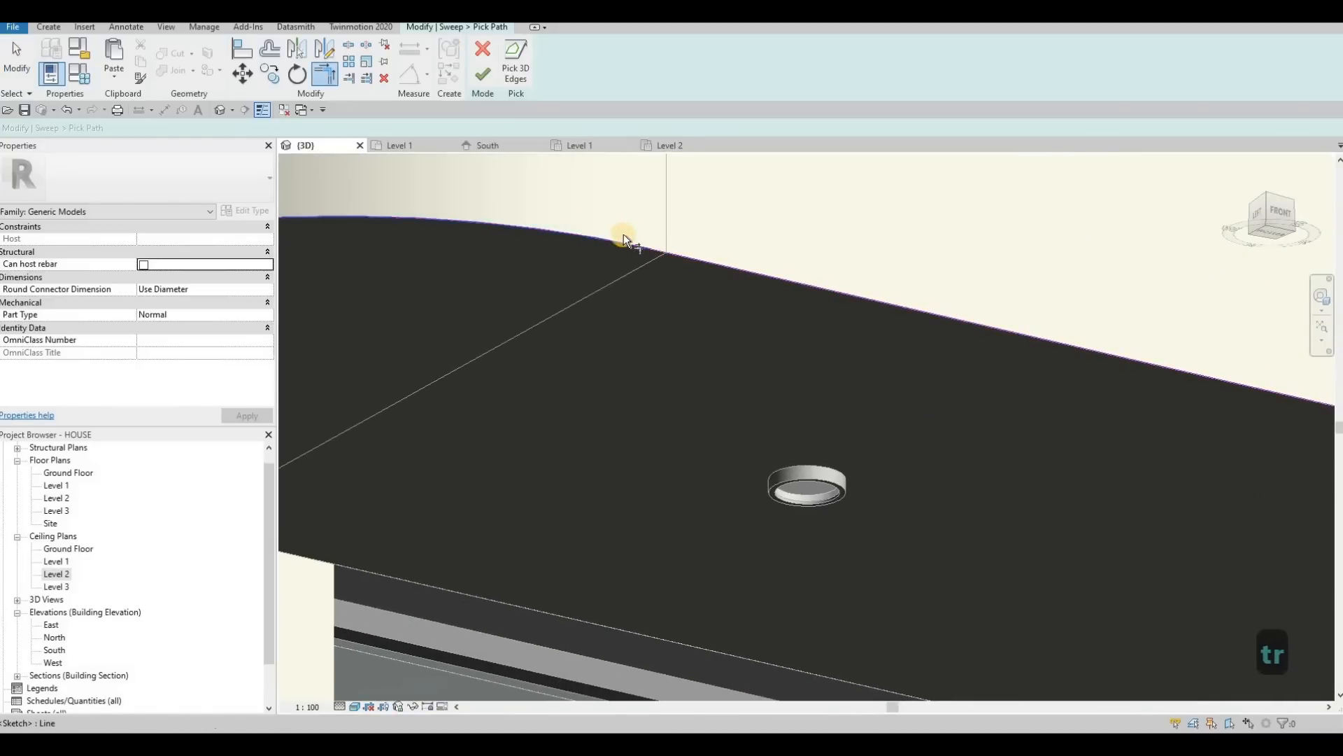
scroll(641, 241, down, 3)
click(485, 82)
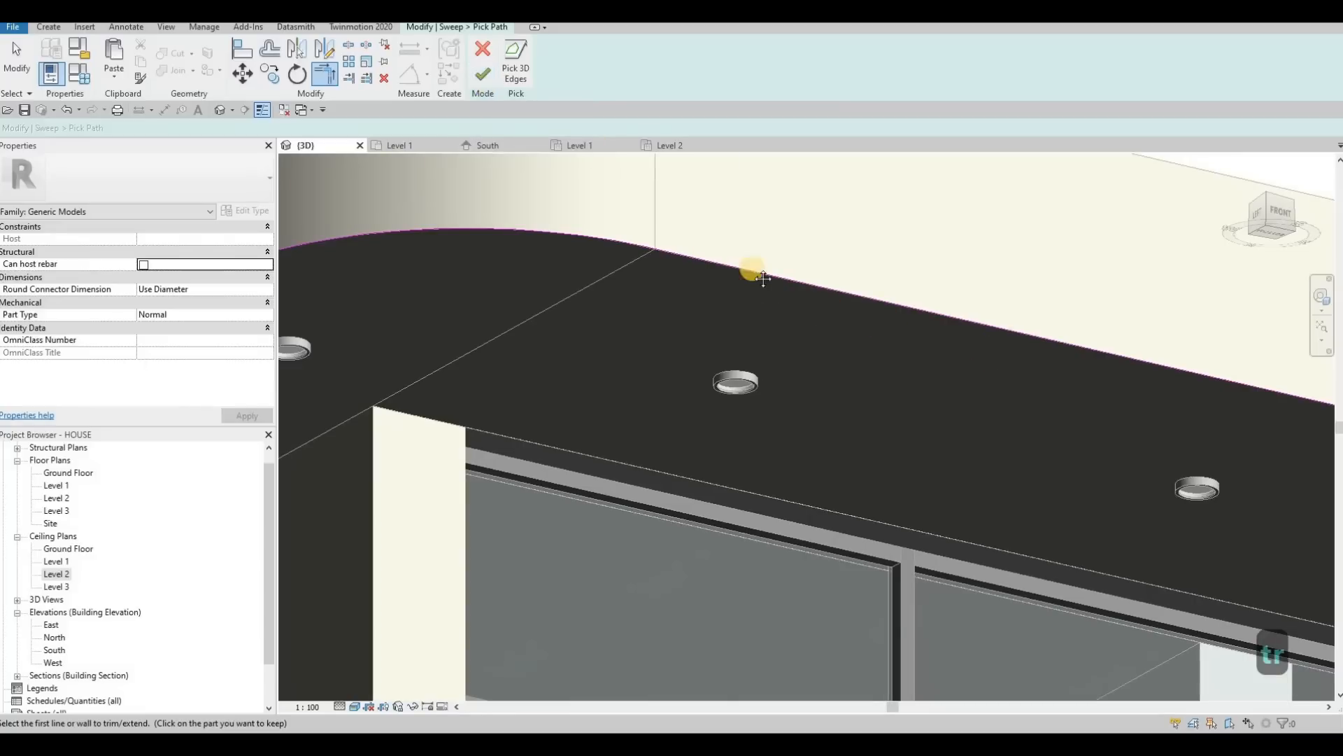
Step: Lengthen the path's vertical line down past the lower overhang to the entrance steps and finish the sweep path
scroll(754, 271, down, 2)
middle_drag(1148, 399, 840, 287)
scroll(839, 287, down, 4)
middle_drag(1095, 410, 803, 282)
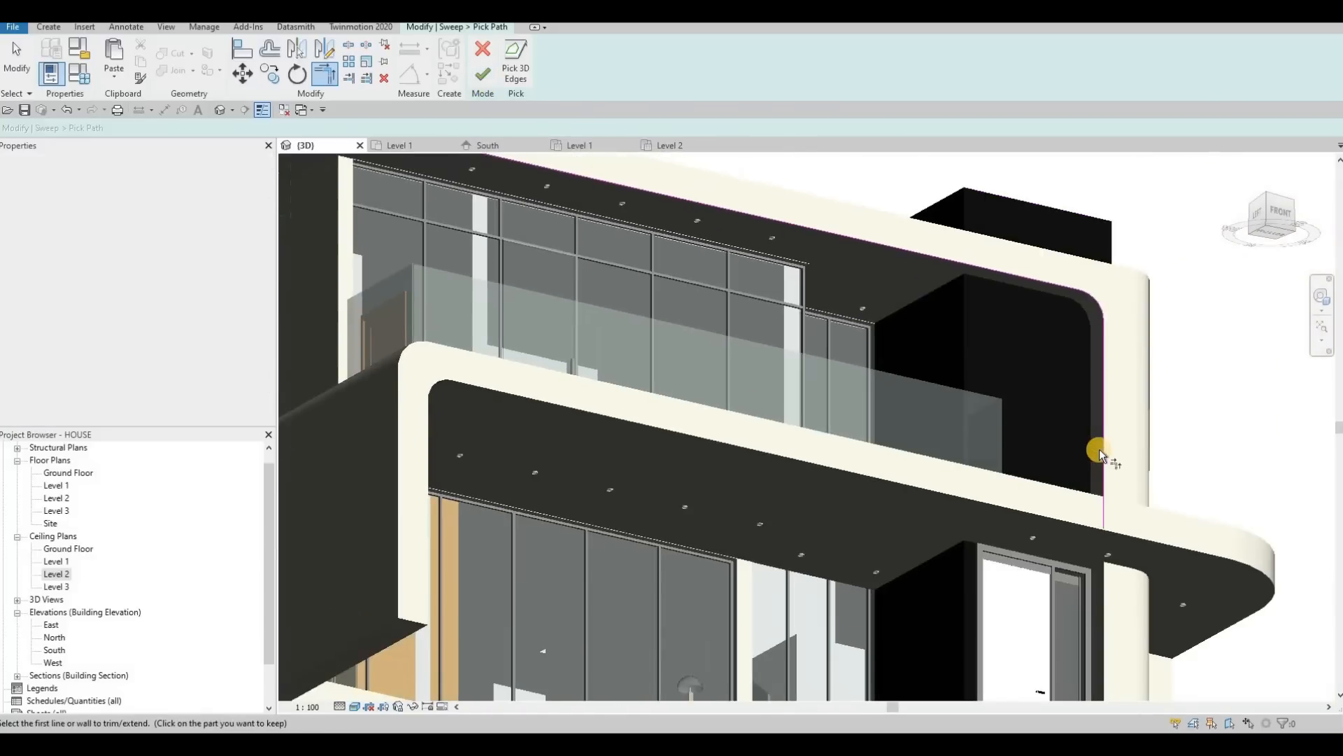
click(1099, 449)
key(Escape)
key(Escape)
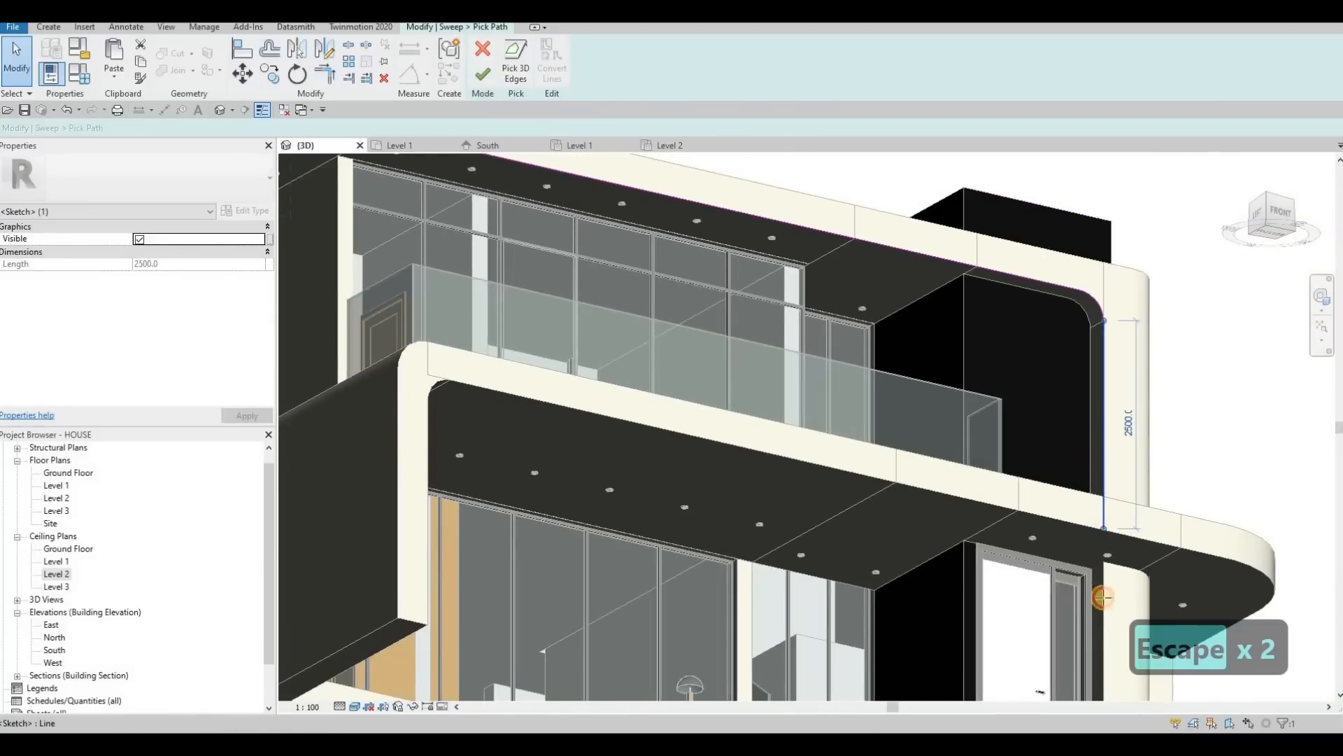
drag(1103, 597, 1104, 642)
click(1081, 481)
middle_drag(1065, 612, 1063, 493)
scroll(1064, 492, down, 3)
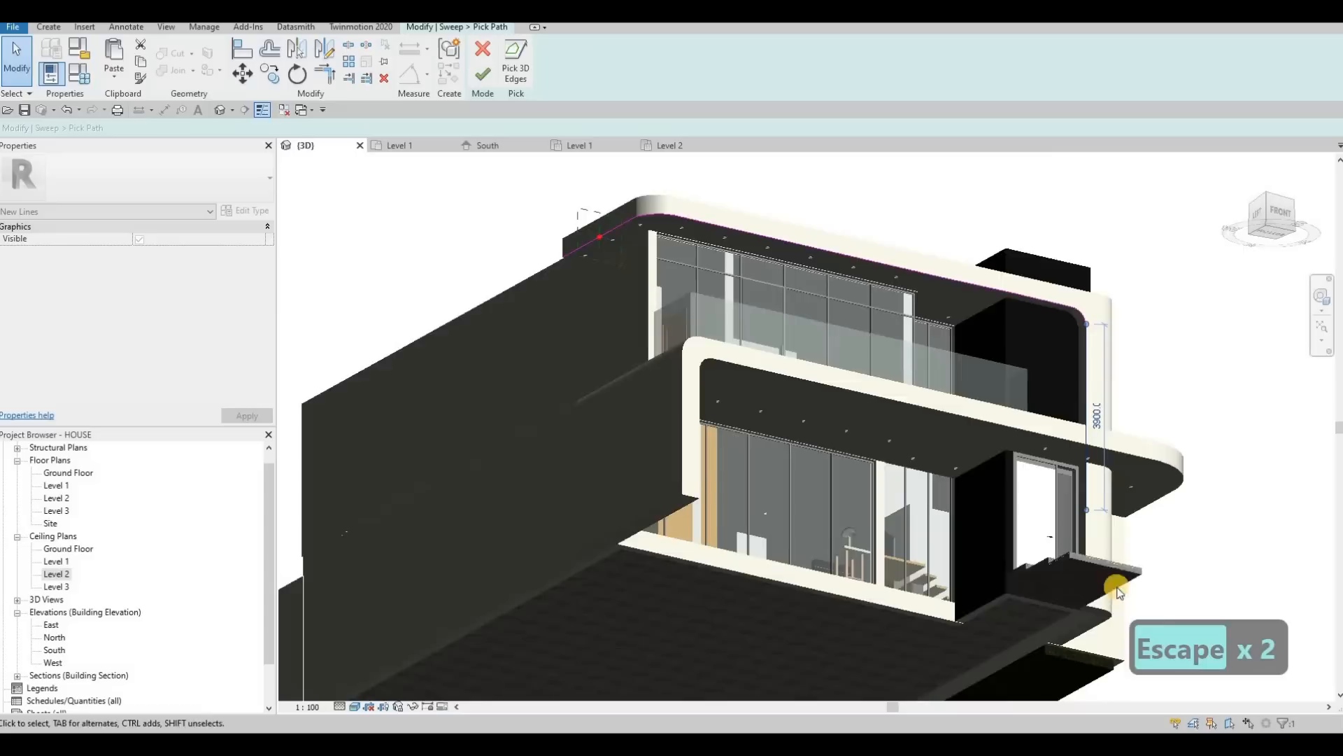
shift+middle_drag(1117, 591, 1072, 493)
scroll(1104, 586, up, 3)
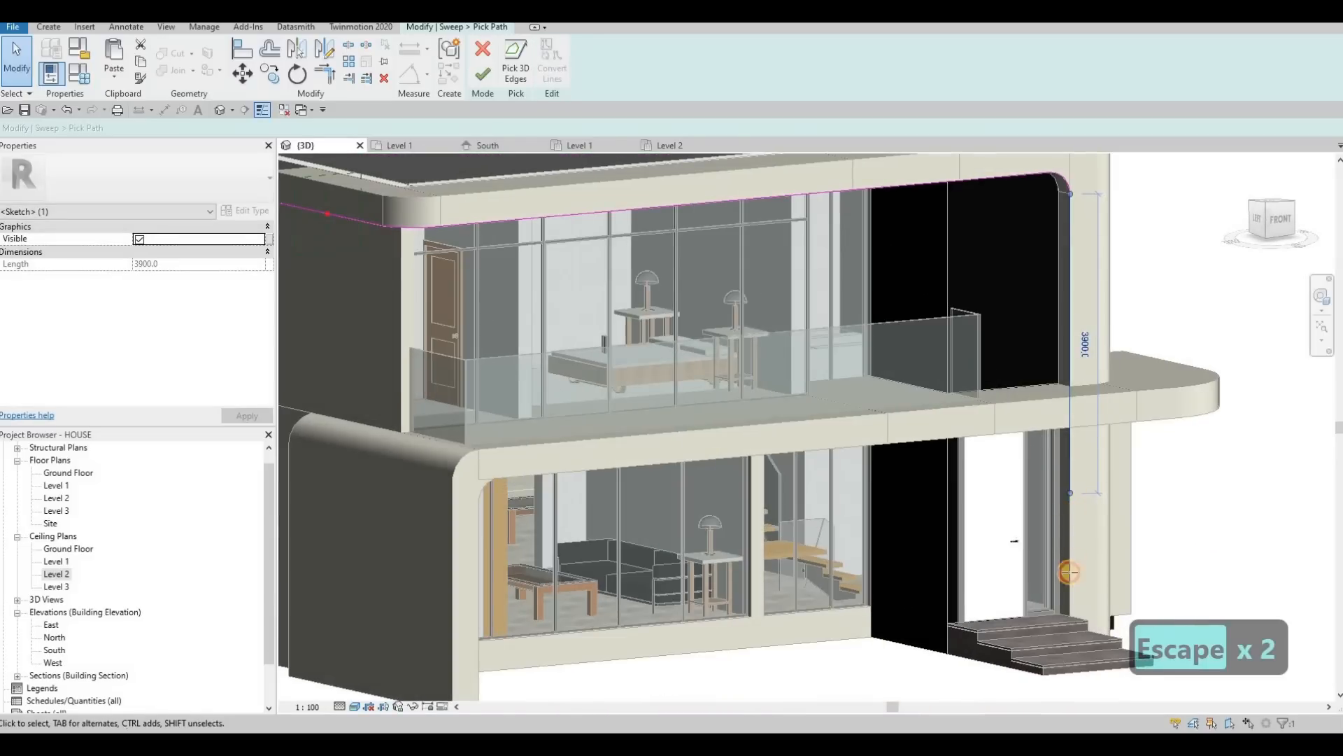
drag(1069, 572, 1070, 616)
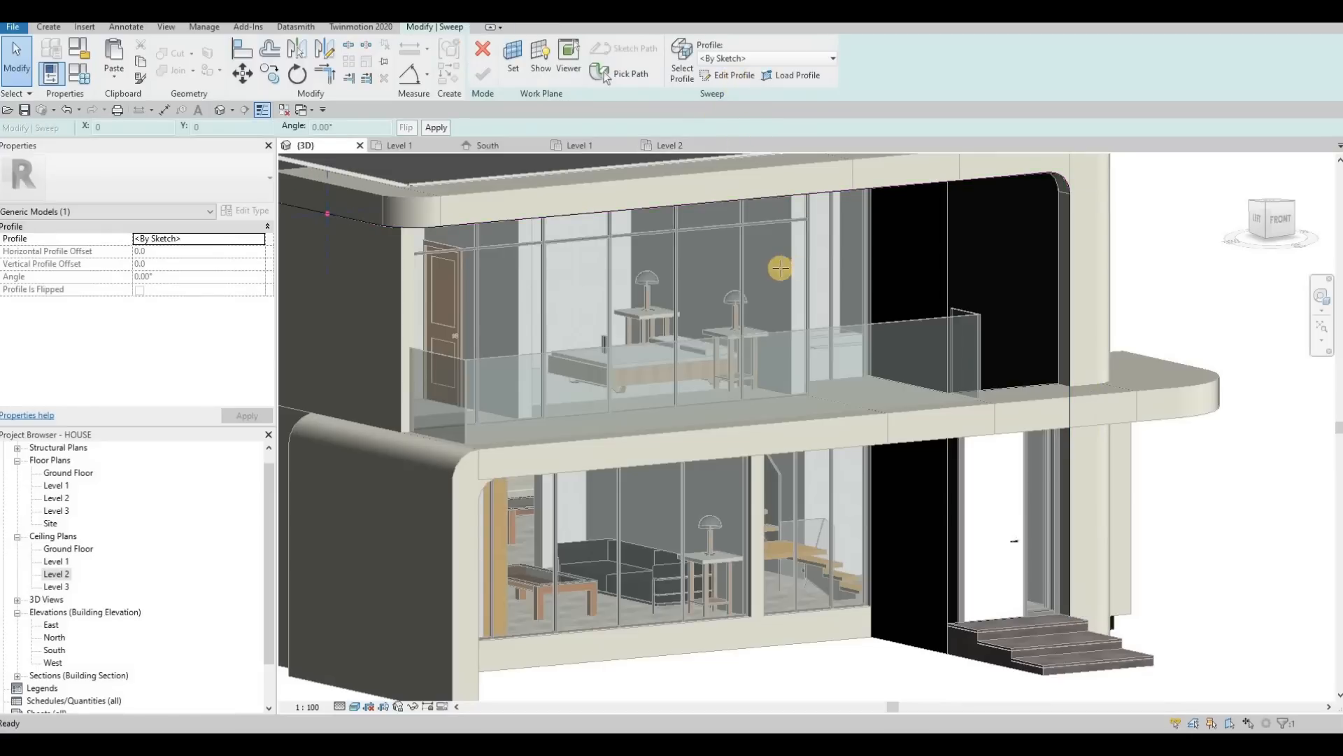
Step: Open the sweep's profile for sketching at the path's work plane on the upper overhang's side edge
mouse_move(900, 442)
shift+middle_down()
mouse_move(923, 273)
mouse_move(959, 282)
mouse_move(590, 213)
shift+middle_up()
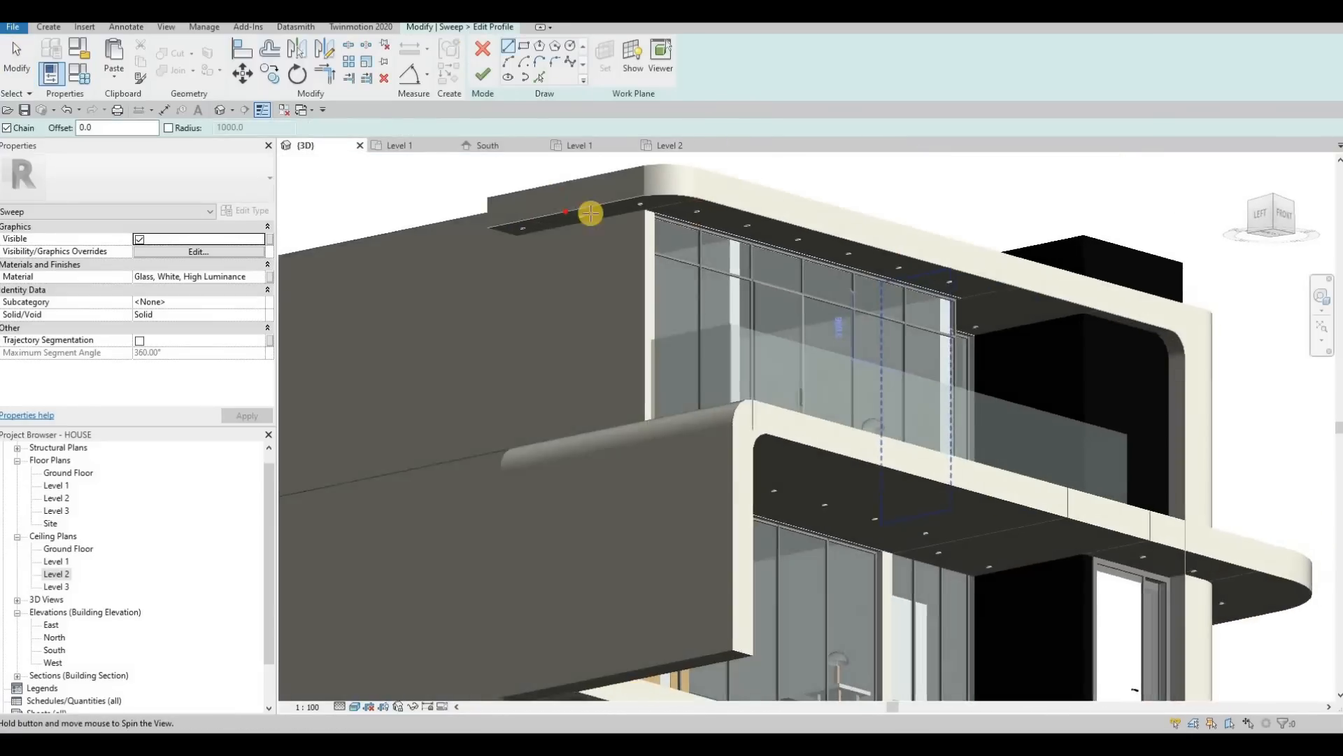
Step: Draw a horizontal guide line about 60 mm long from the sweep path's origin beneath the upper roof slab
scroll(608, 215, up, 3)
shift+middle_drag(679, 203, 454, 301)
middle_drag(455, 301, 609, 257)
scroll(480, 287, up, 5)
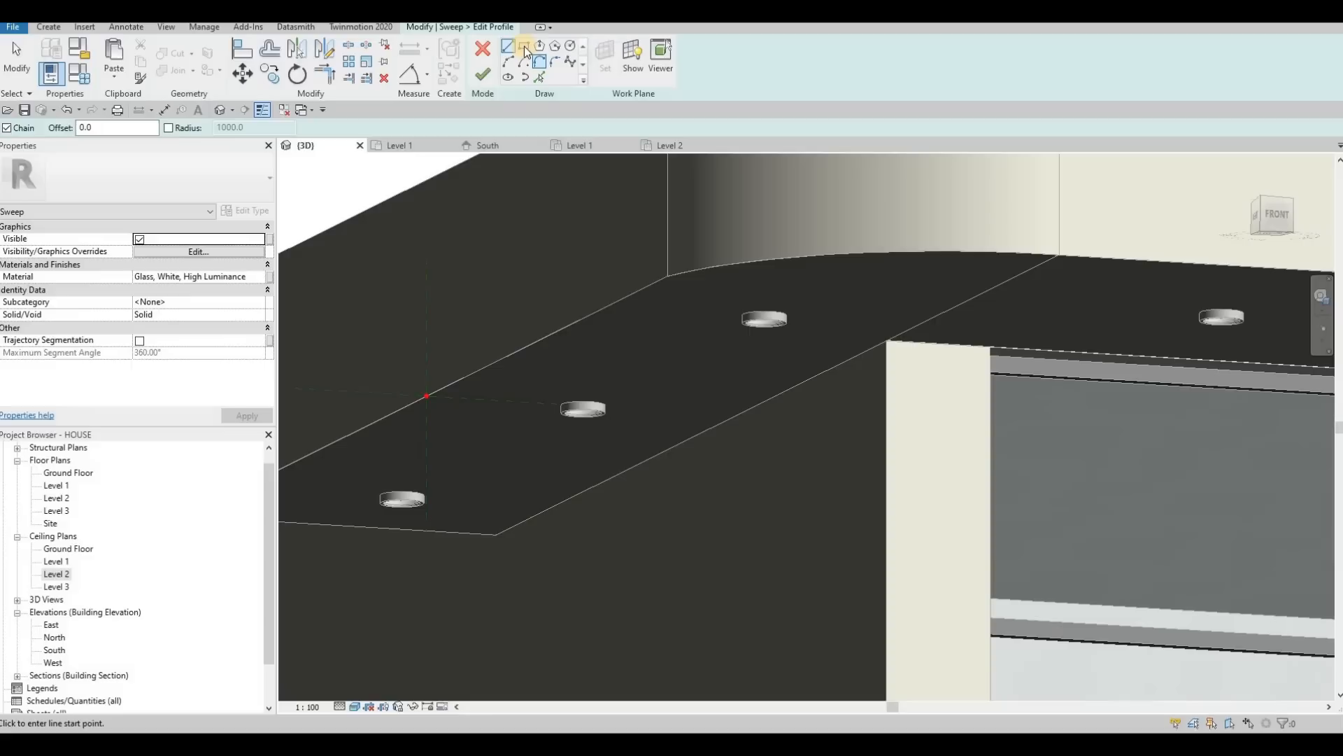
scroll(433, 397, up, 2)
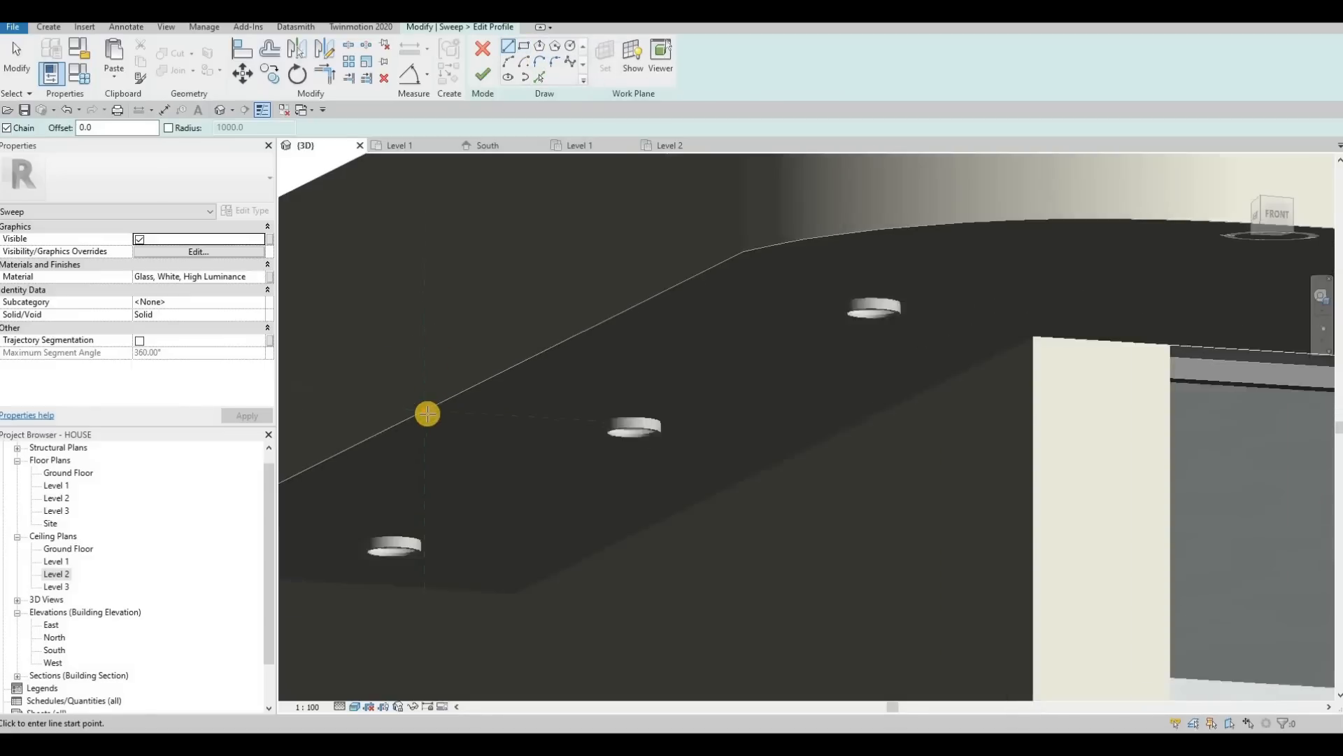
click(423, 416)
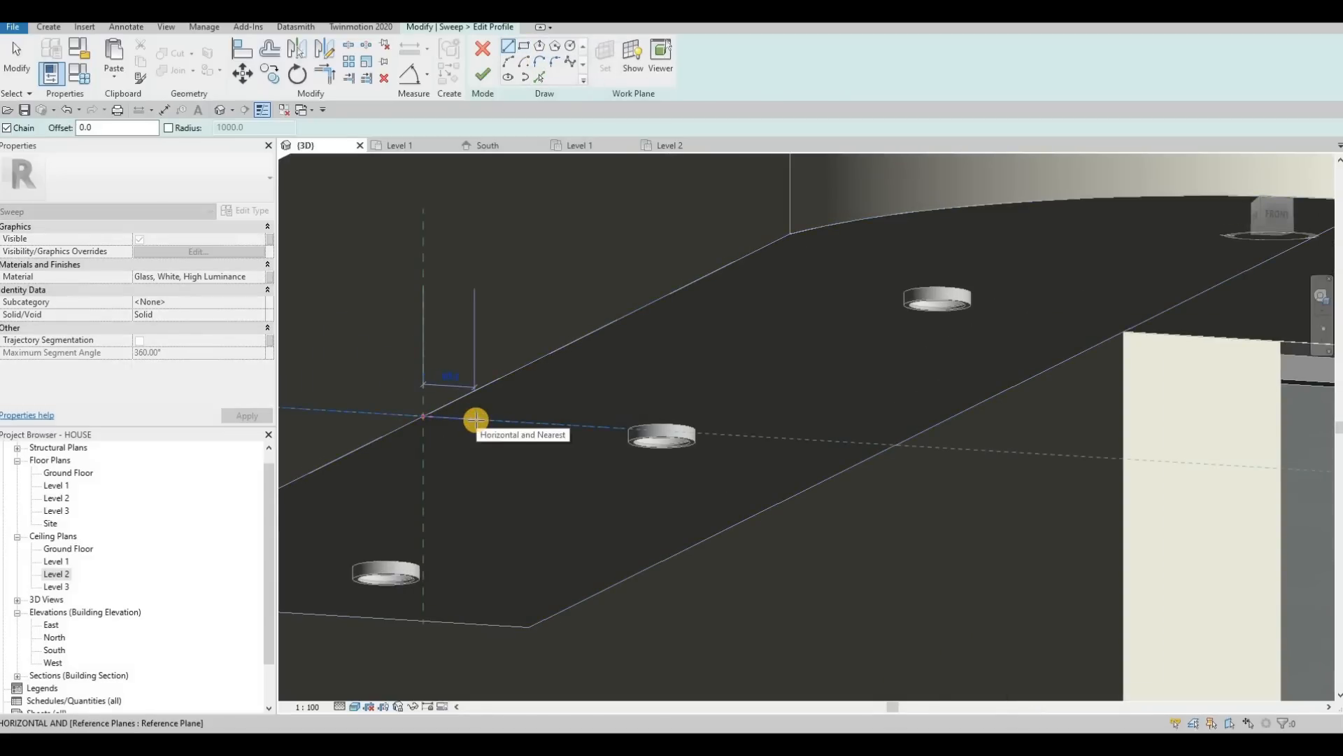
scroll(472, 425, up, 2)
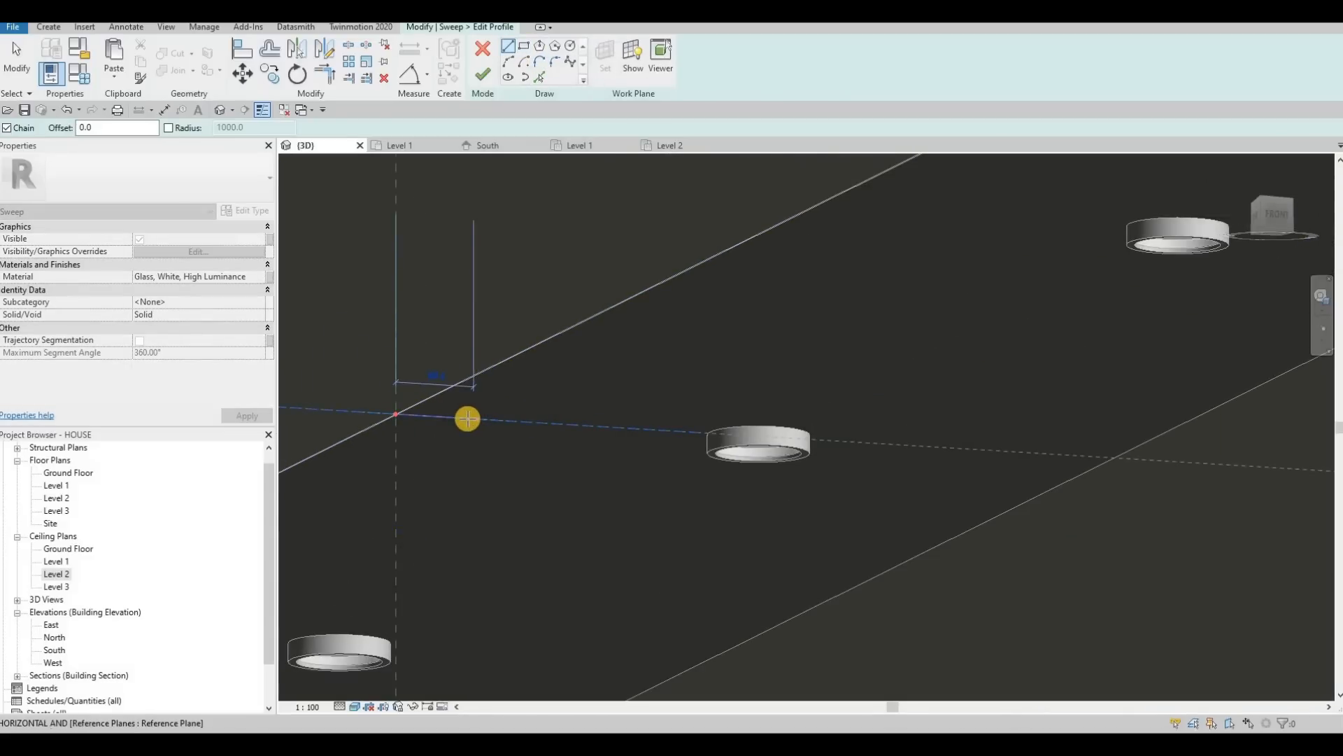
click(482, 411)
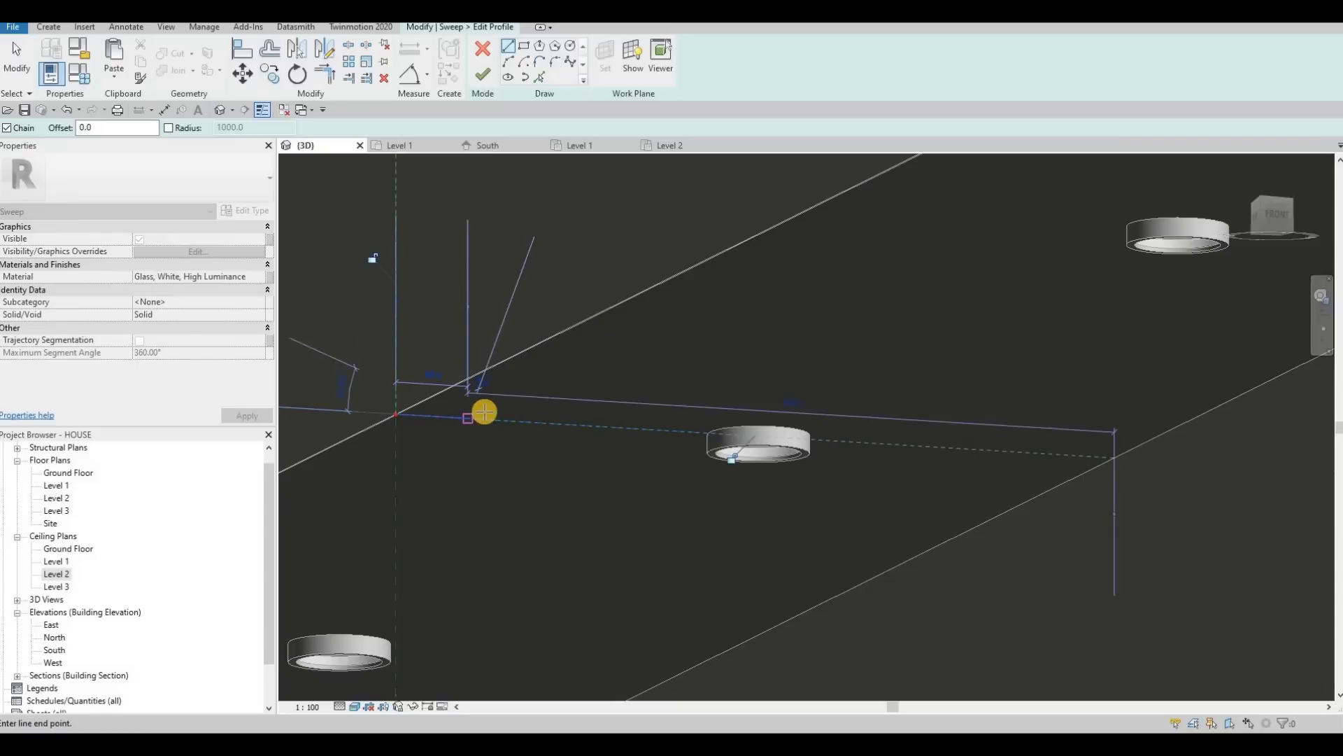
key(Escape)
Step: Draw a rectangle of about 5 by 5 mm at the free end of the guide line in the sweep profile
click(524, 46)
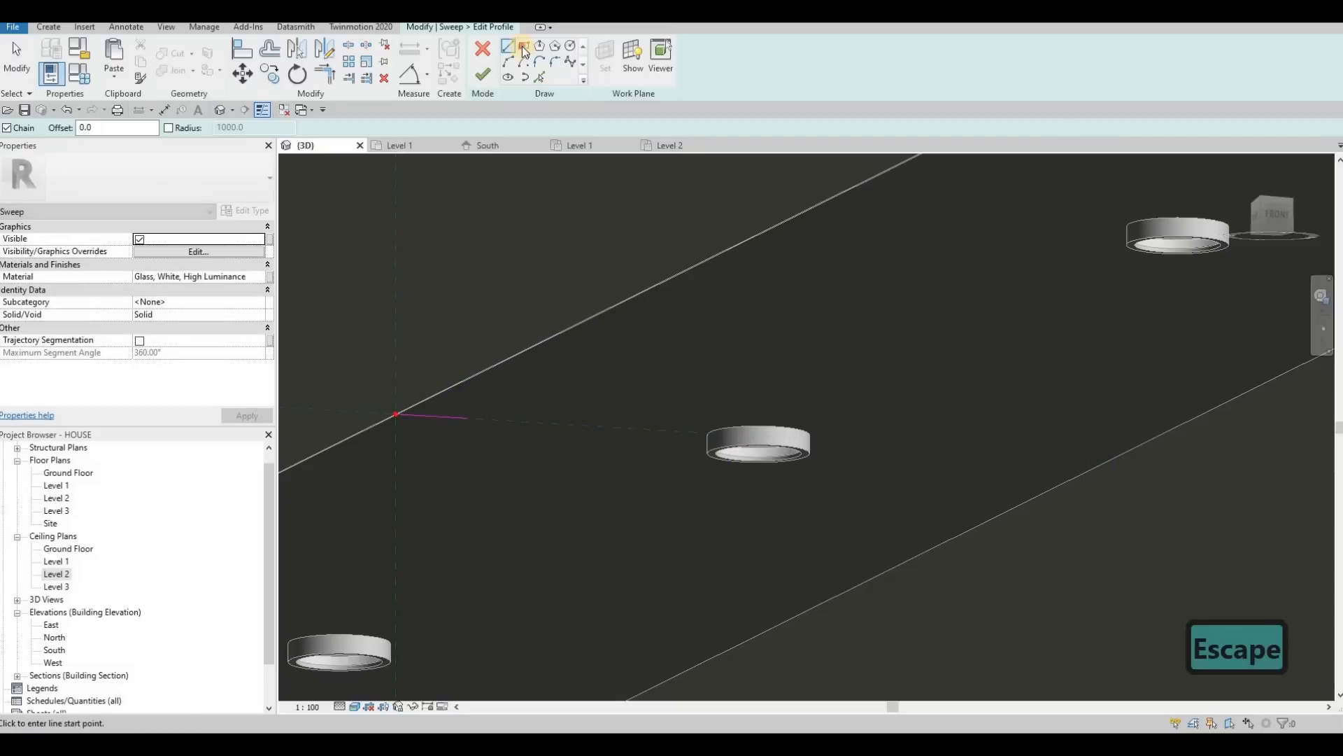
scroll(477, 435, up, 2)
scroll(478, 435, up, 2)
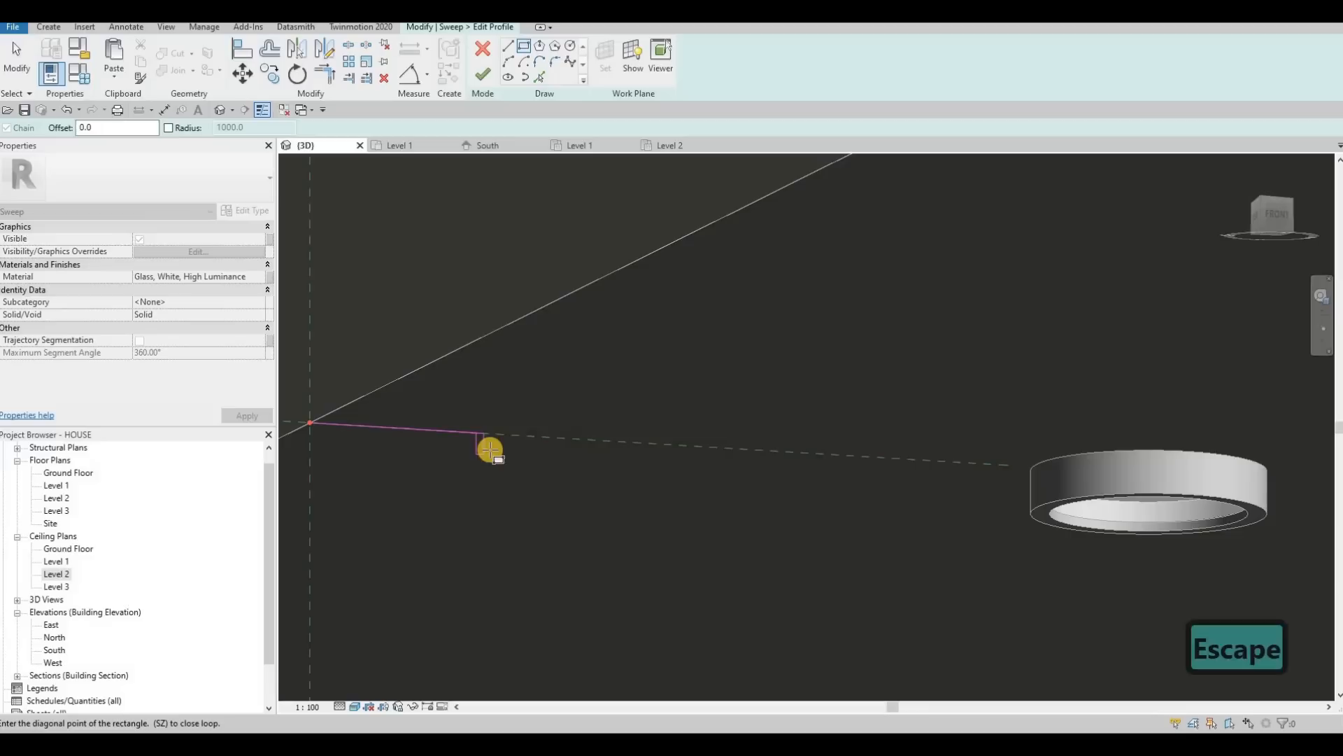
click(476, 443)
key(Escape)
key(Escape)
key(Escape)
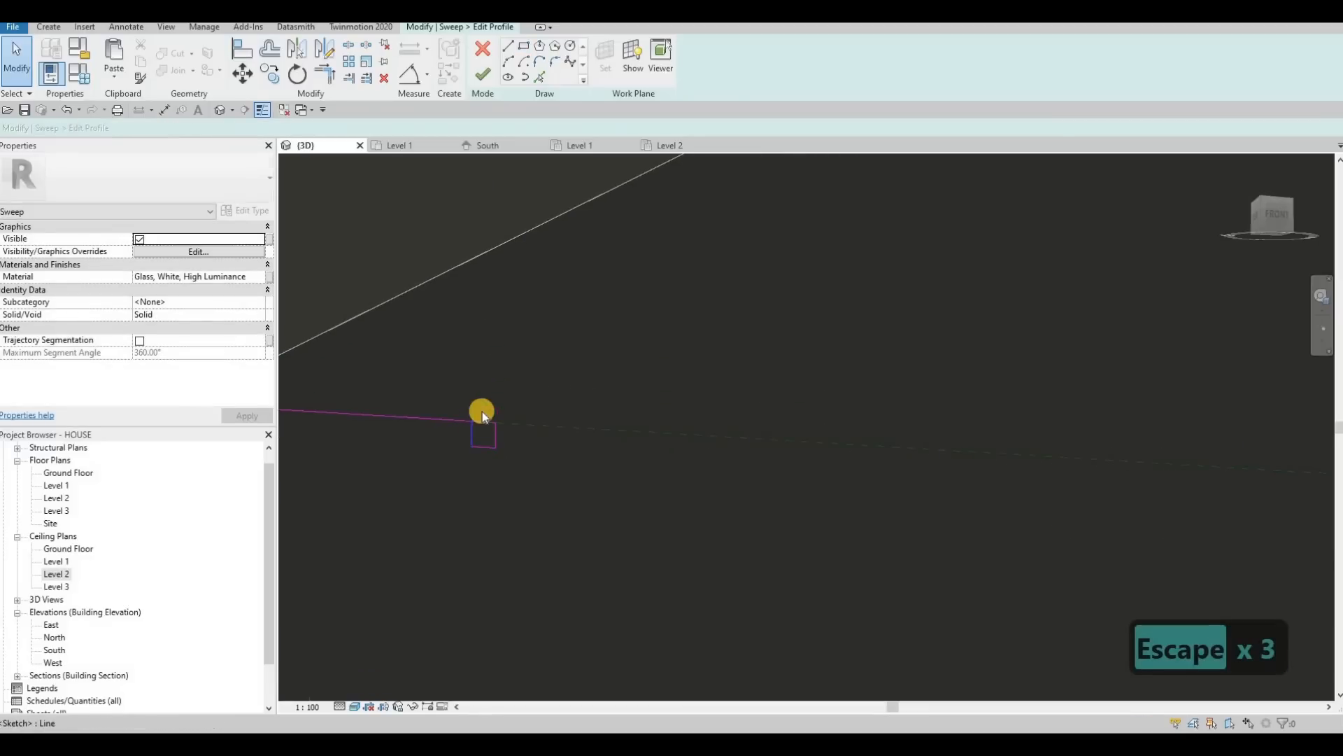
click(486, 394)
key(Escape)
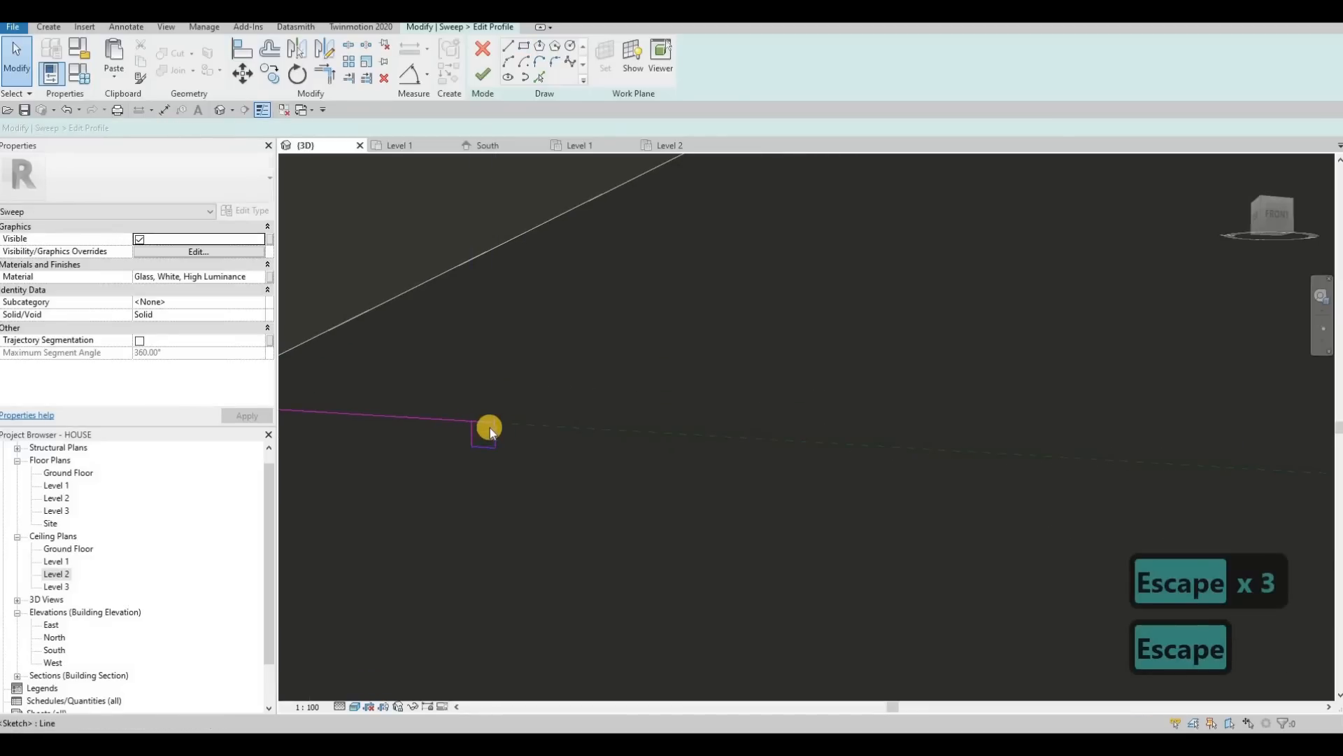
click(494, 439)
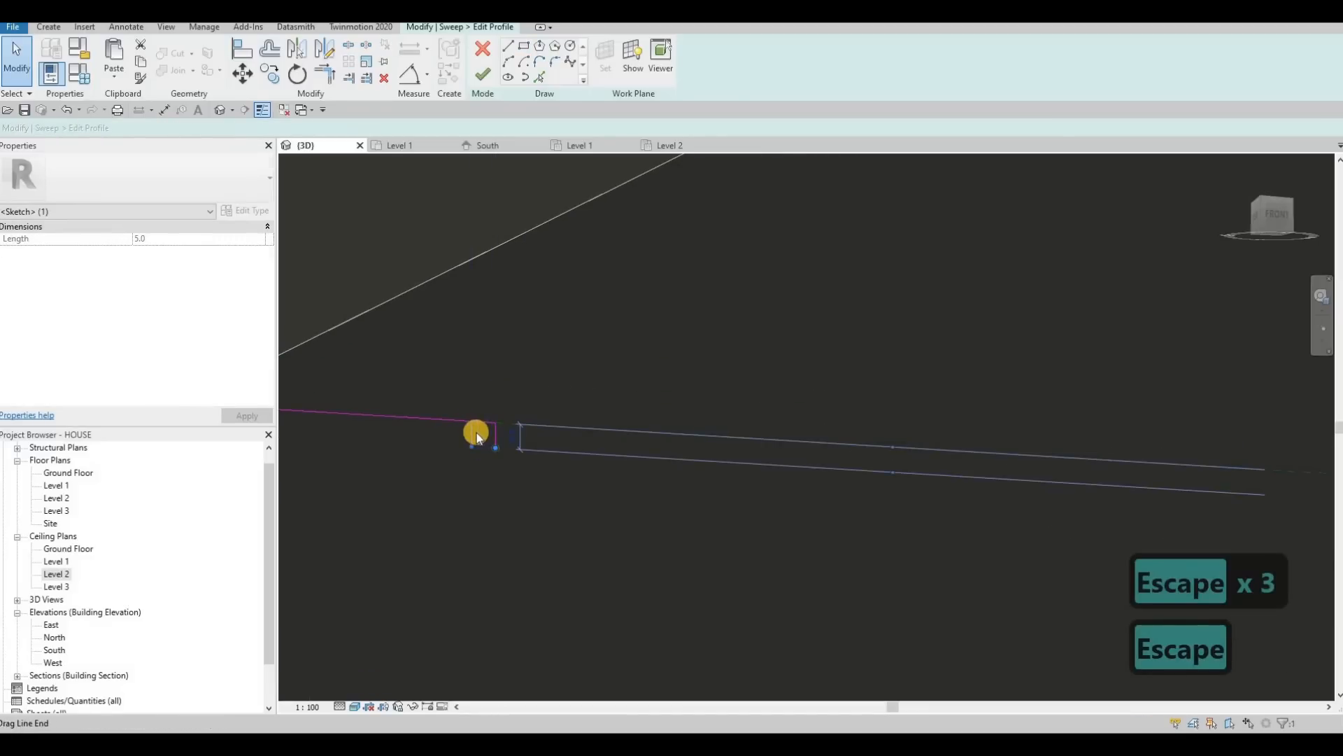
key(Escape)
key(Escape)
Step: Delete the guide line from the profile sketch and finish the profile and its sweep
click(460, 423)
key(Escape)
click(465, 397)
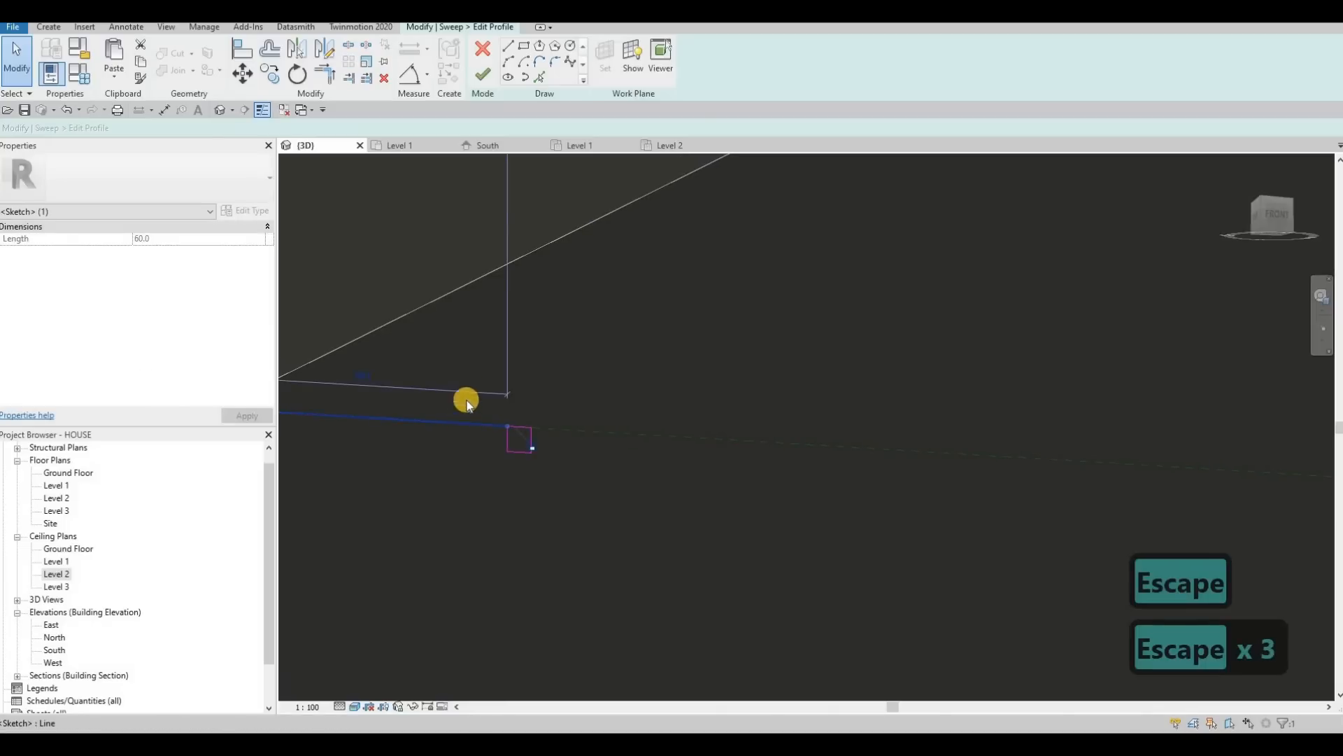
key(Delete)
click(484, 76)
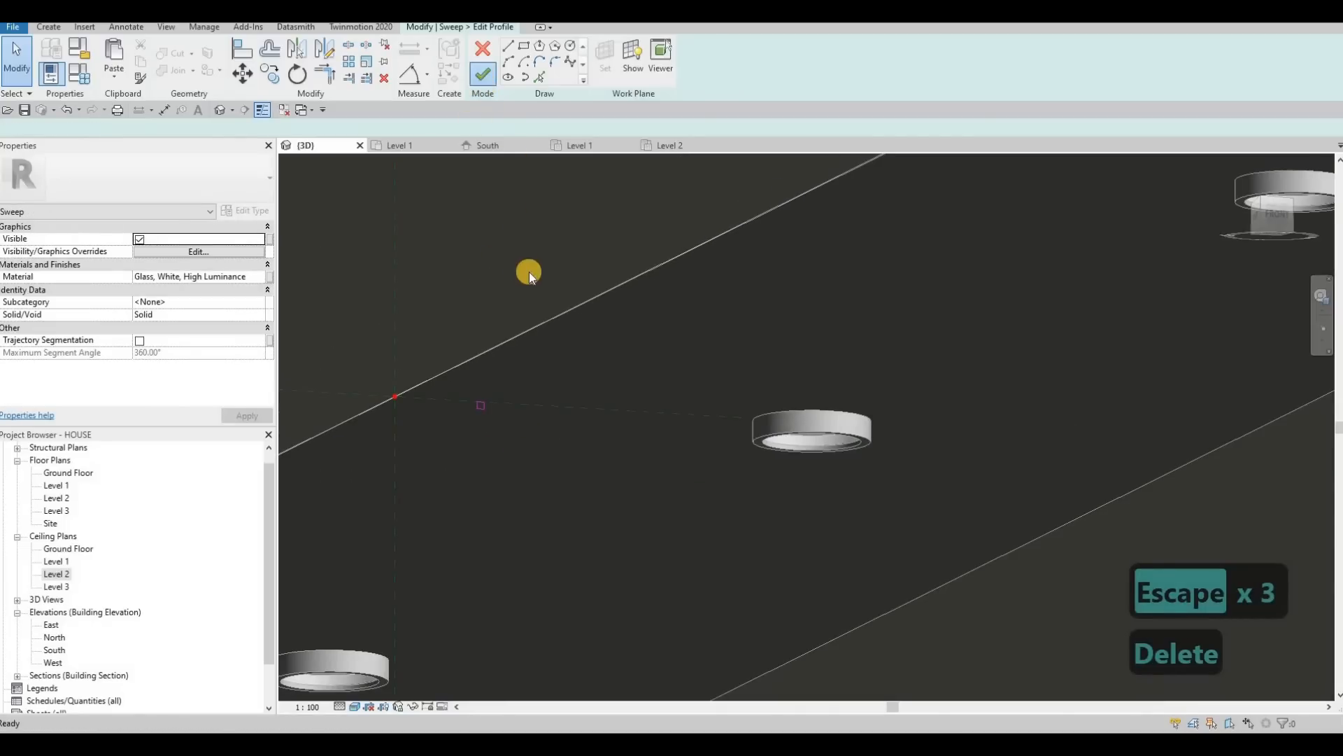
click(481, 77)
Step: Finish the in-place model containing the new sweep beneath the upper roof slab
click(397, 240)
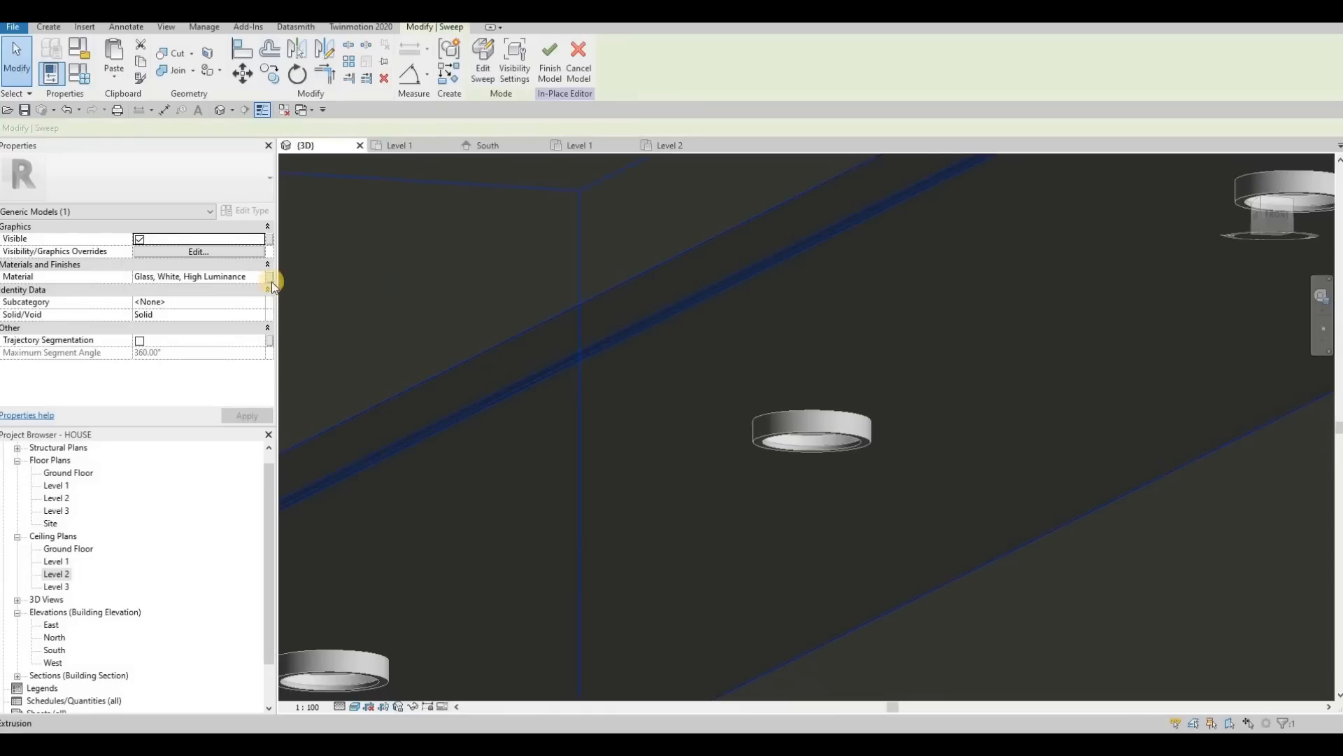
scroll(684, 292, down, 8)
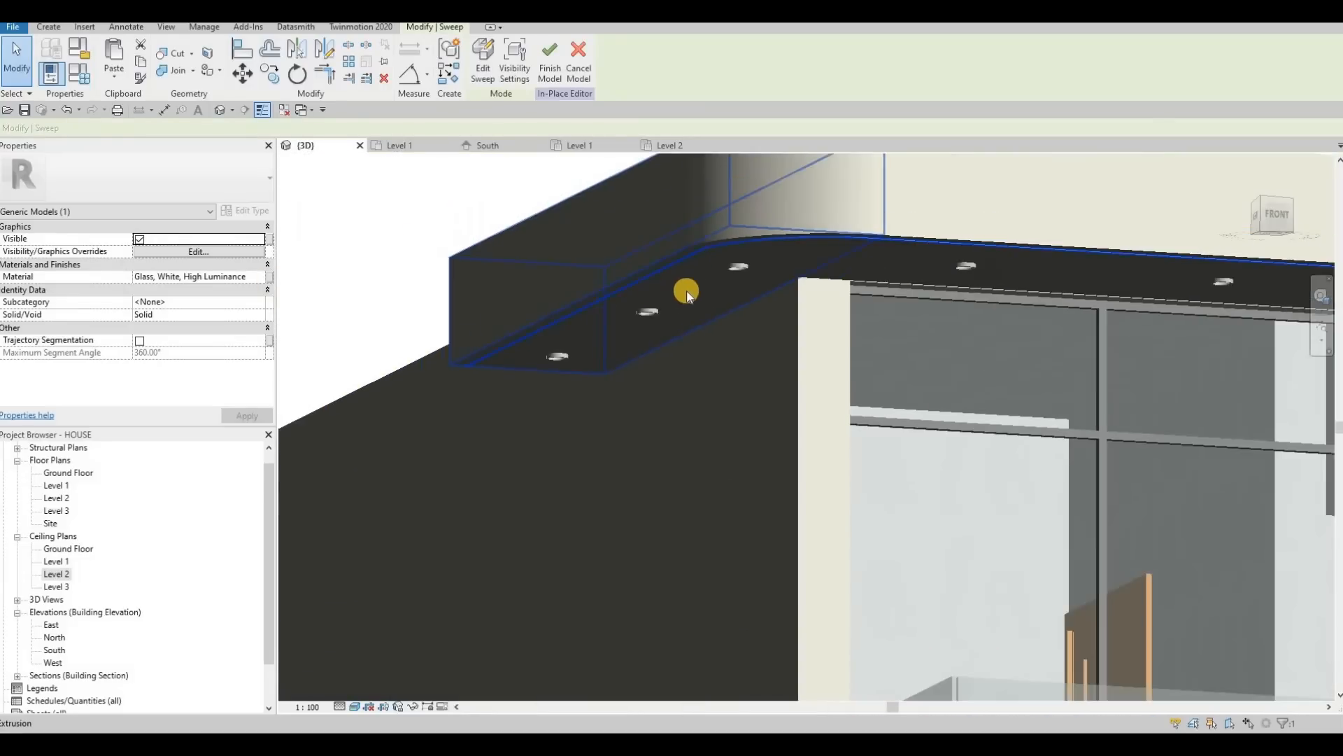
click(553, 72)
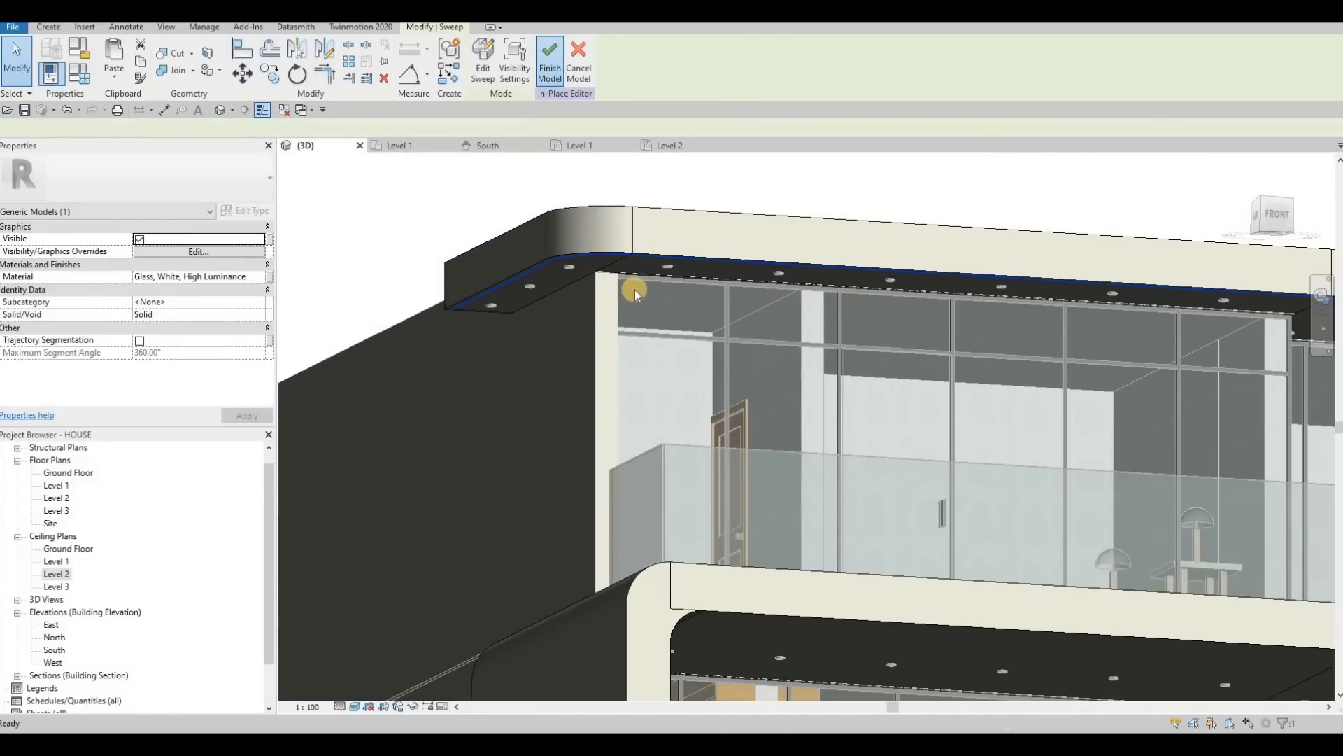
Step: Open the white frame around the lower floor and entrance canopy for in-place editing
shift+middle_drag(635, 292, 1051, 351)
click(795, 368)
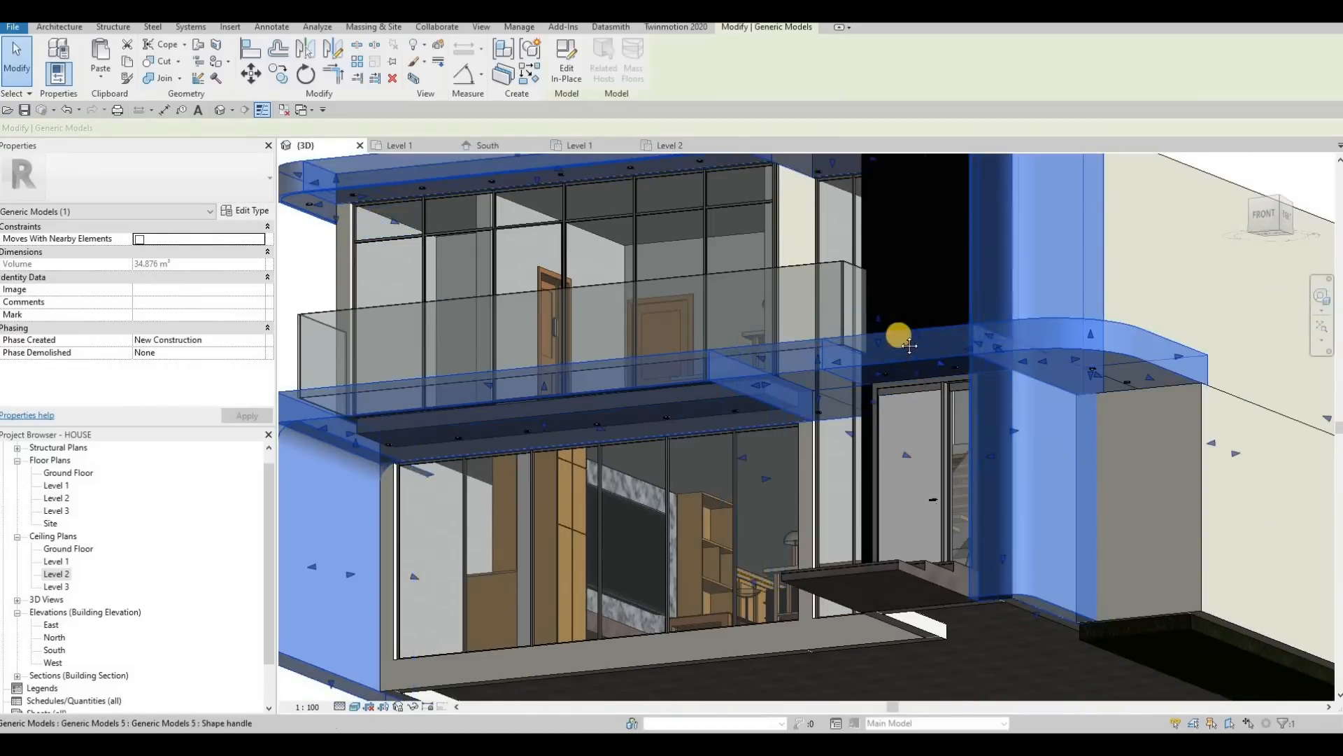
scroll(687, 304, down, 1)
middle_drag(687, 304, 721, 299)
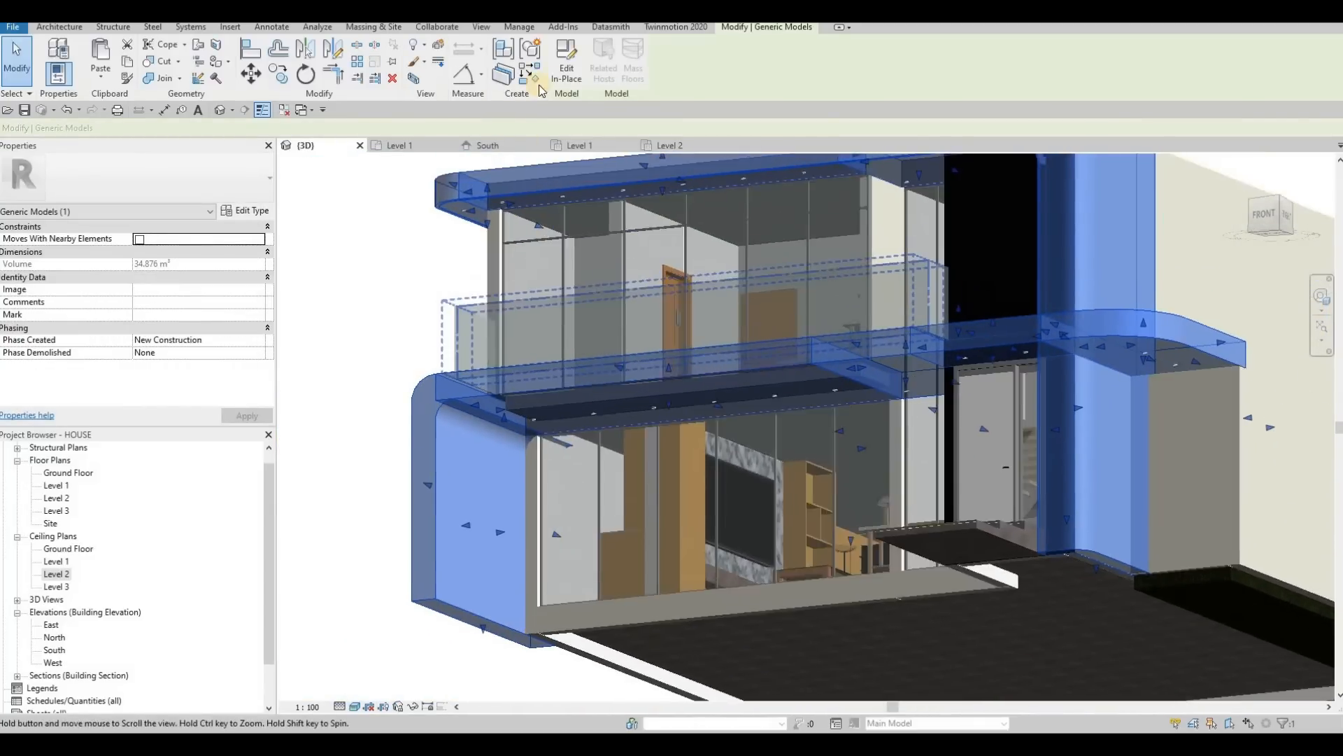
click(559, 73)
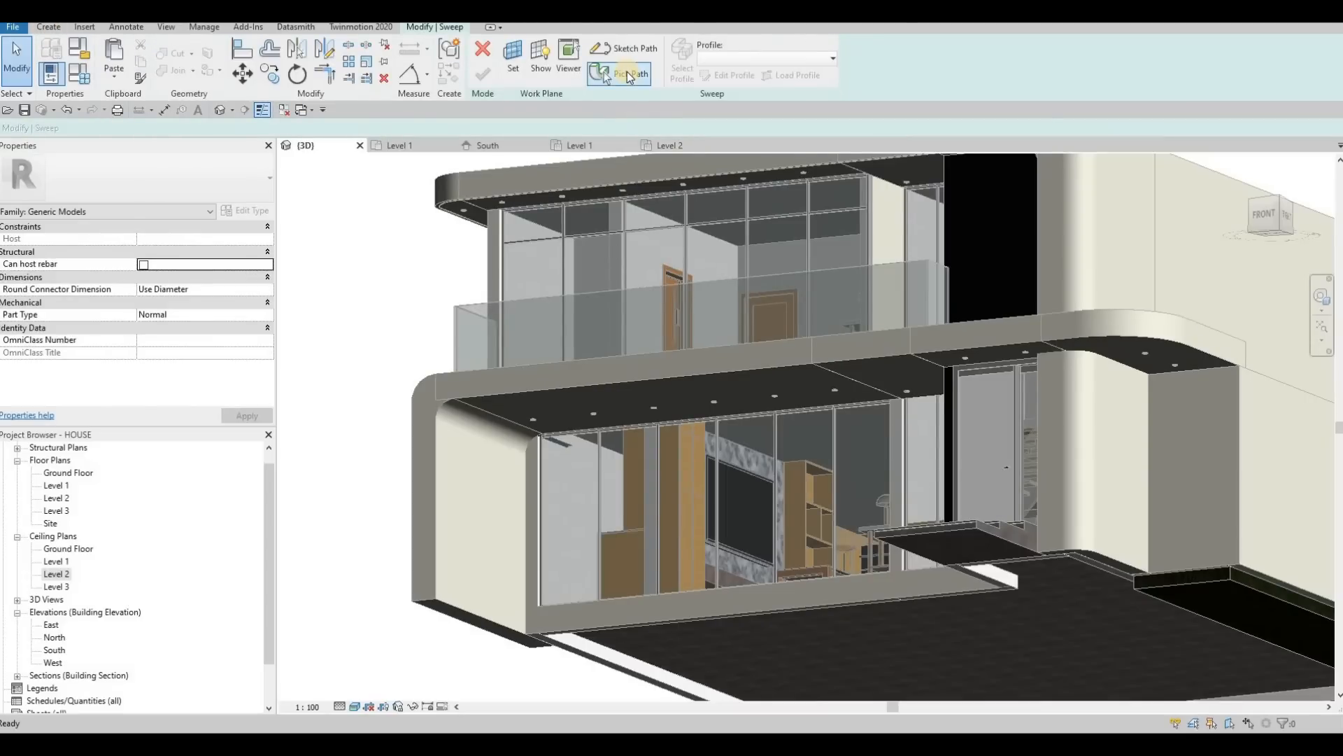
Step: Pick the lower frame's inner front edges as the sweep path, from the side wall around to the curved canopy end
click(629, 74)
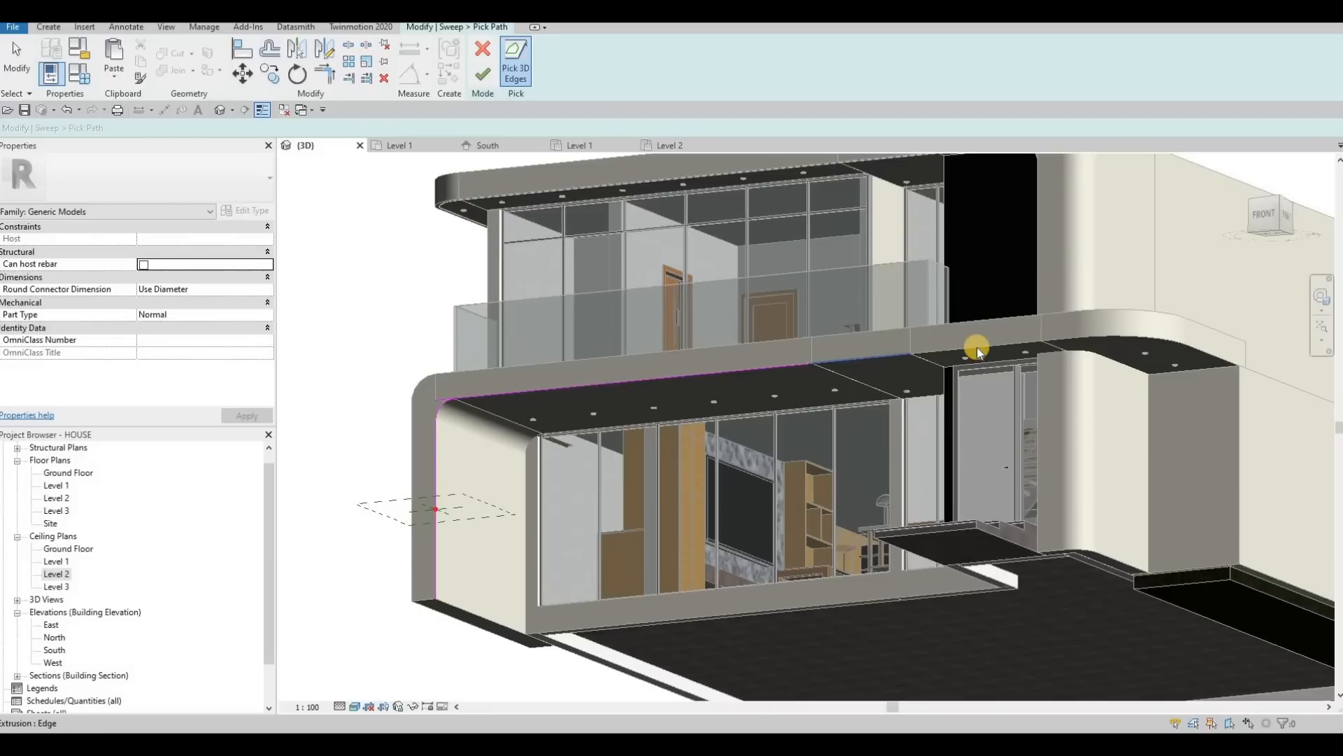
click(1081, 336)
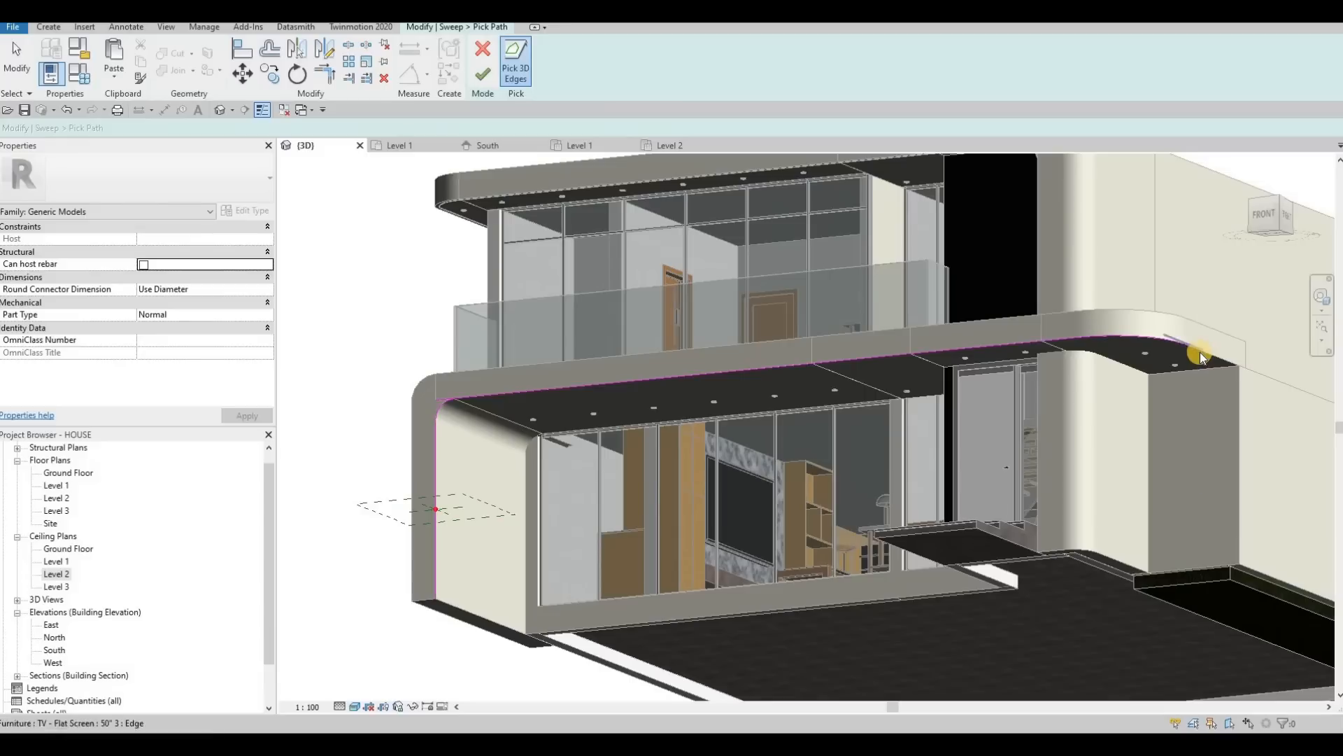
scroll(1219, 354, up, 2)
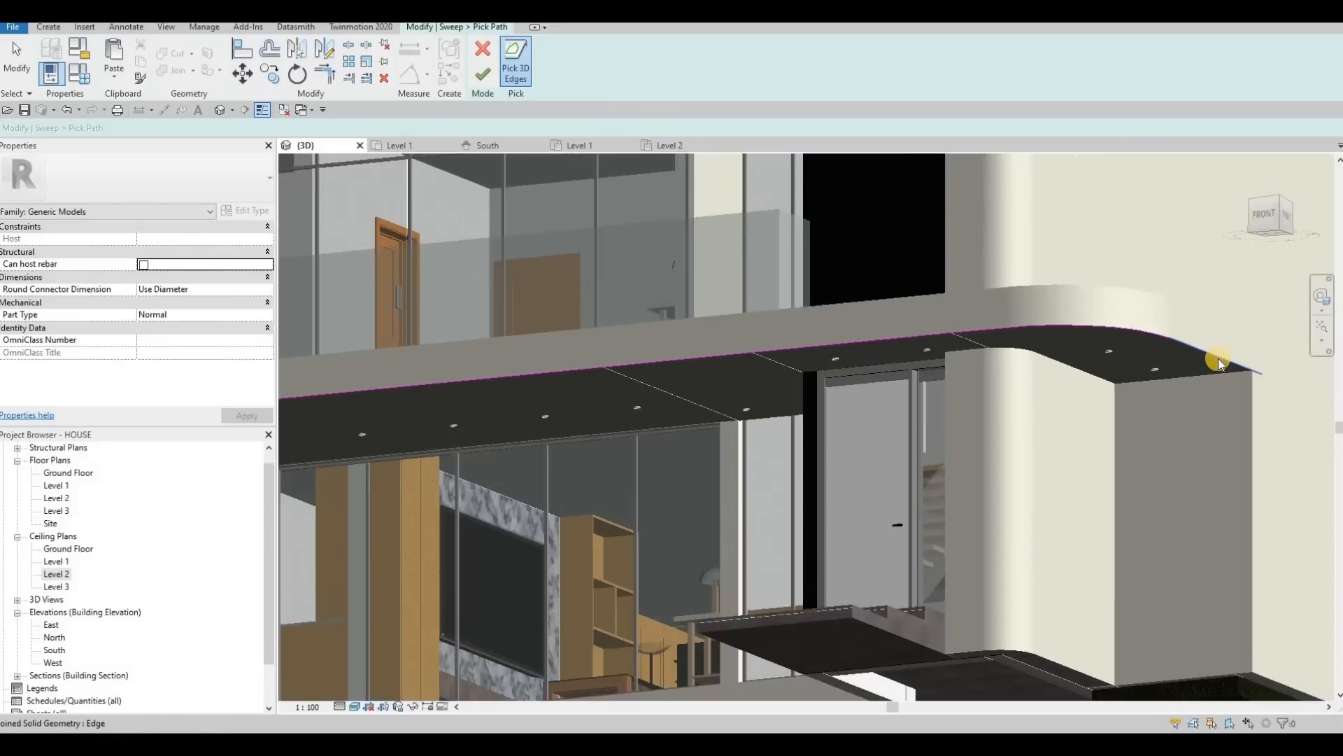
scroll(665, 375, down, 5)
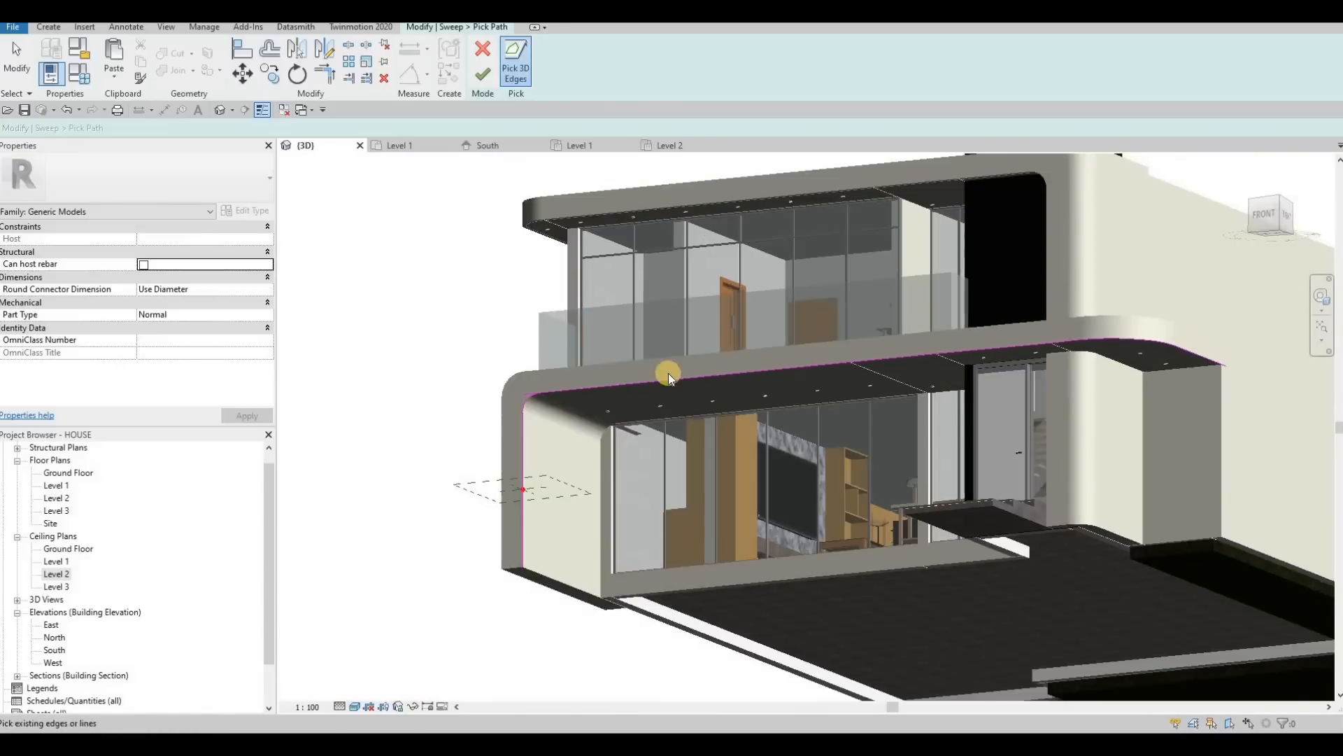
scroll(628, 359, up, 8)
key(Escape)
key(Escape)
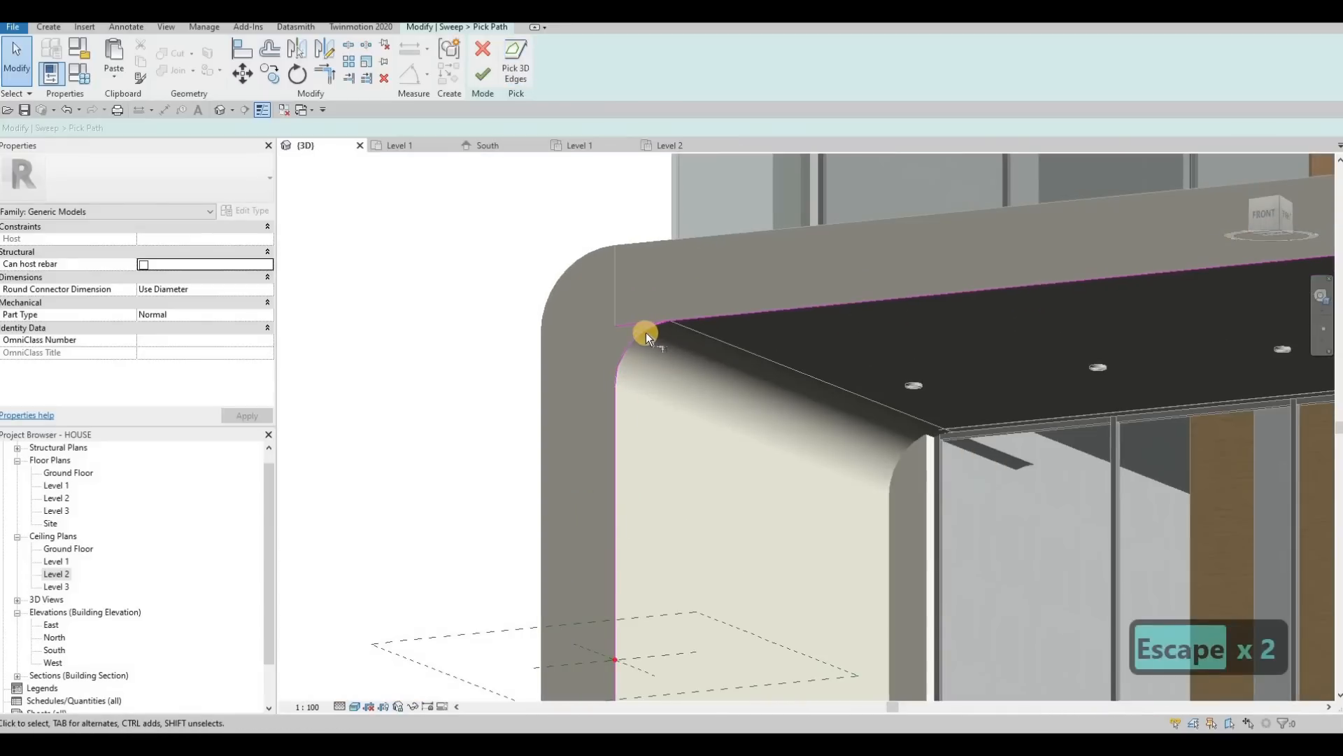
Step: Trim the path's straight line to the rounded corner arc of the frame and finish the path
key(t)
key(r)
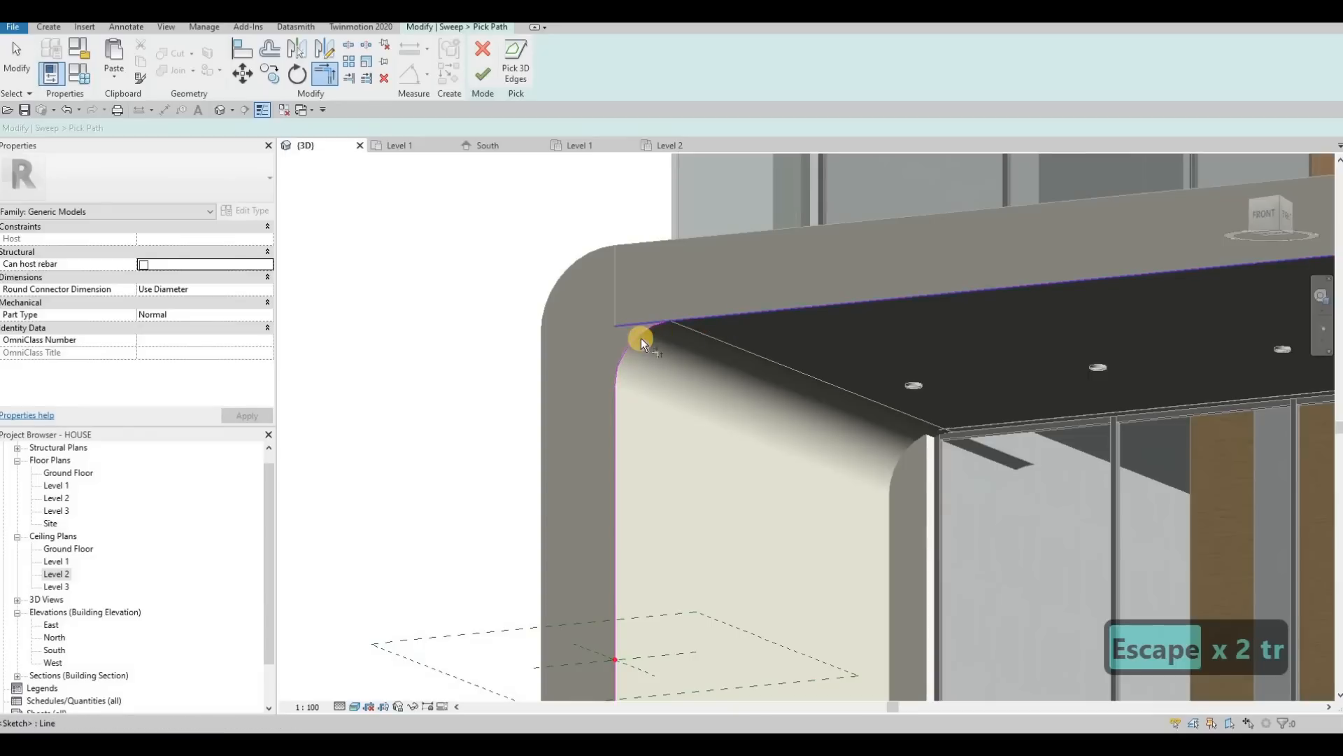
scroll(606, 325, down, 2)
scroll(606, 324, down, 2)
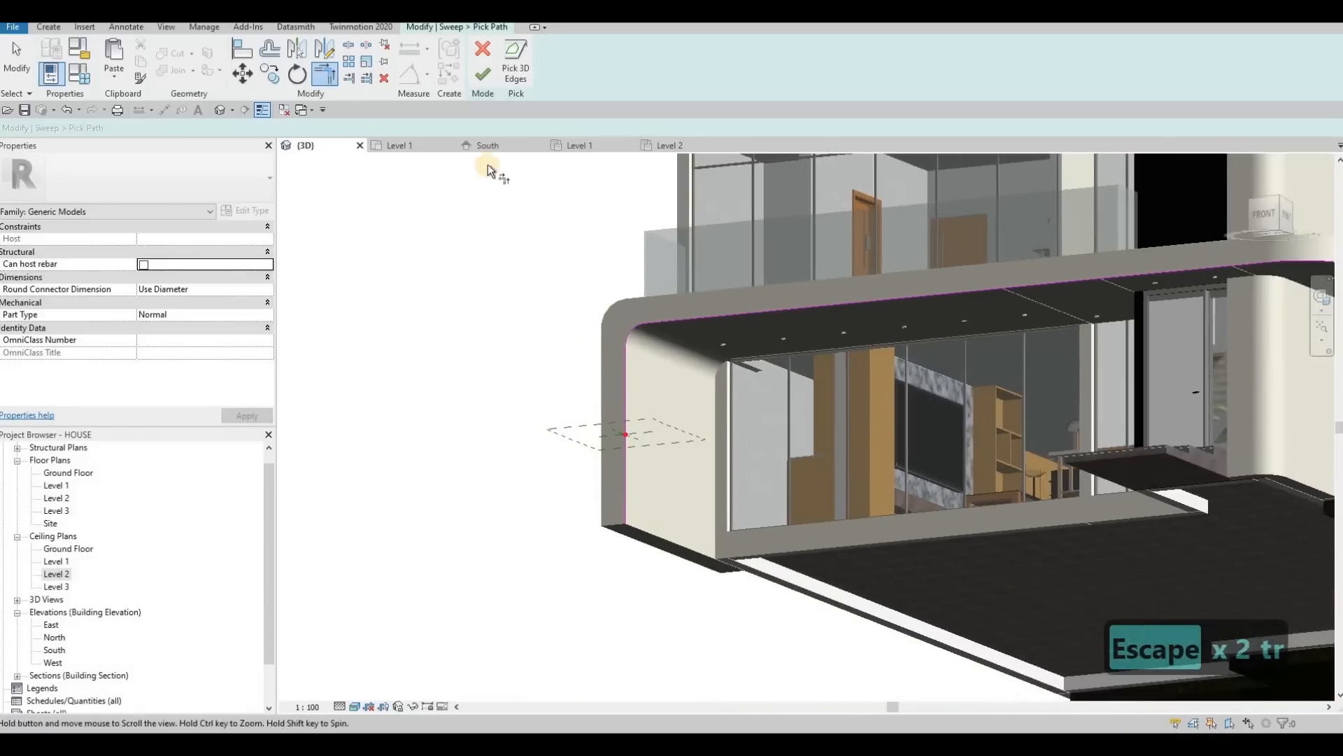
click(481, 78)
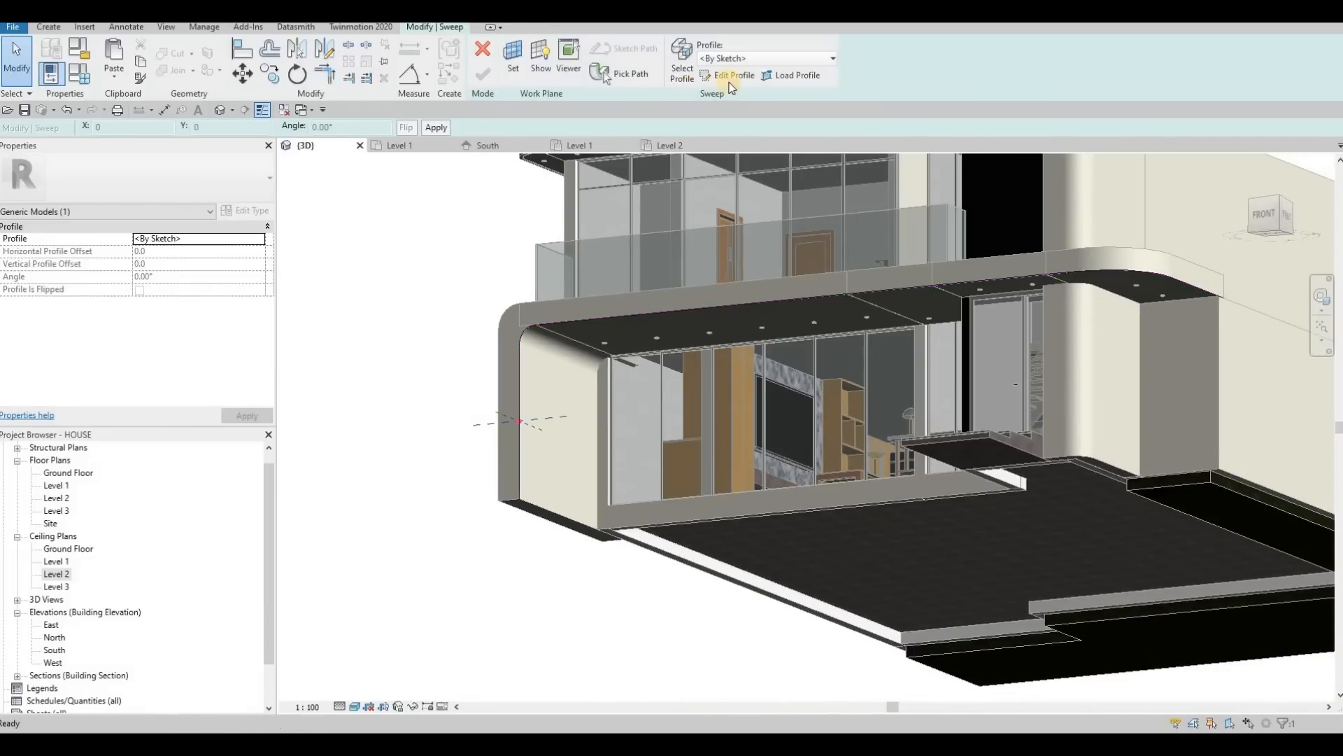
Step: Open the sweep profile sketch and draw a 60 mm guide line from the path's origin along the reference plane
scroll(522, 422, up, 5)
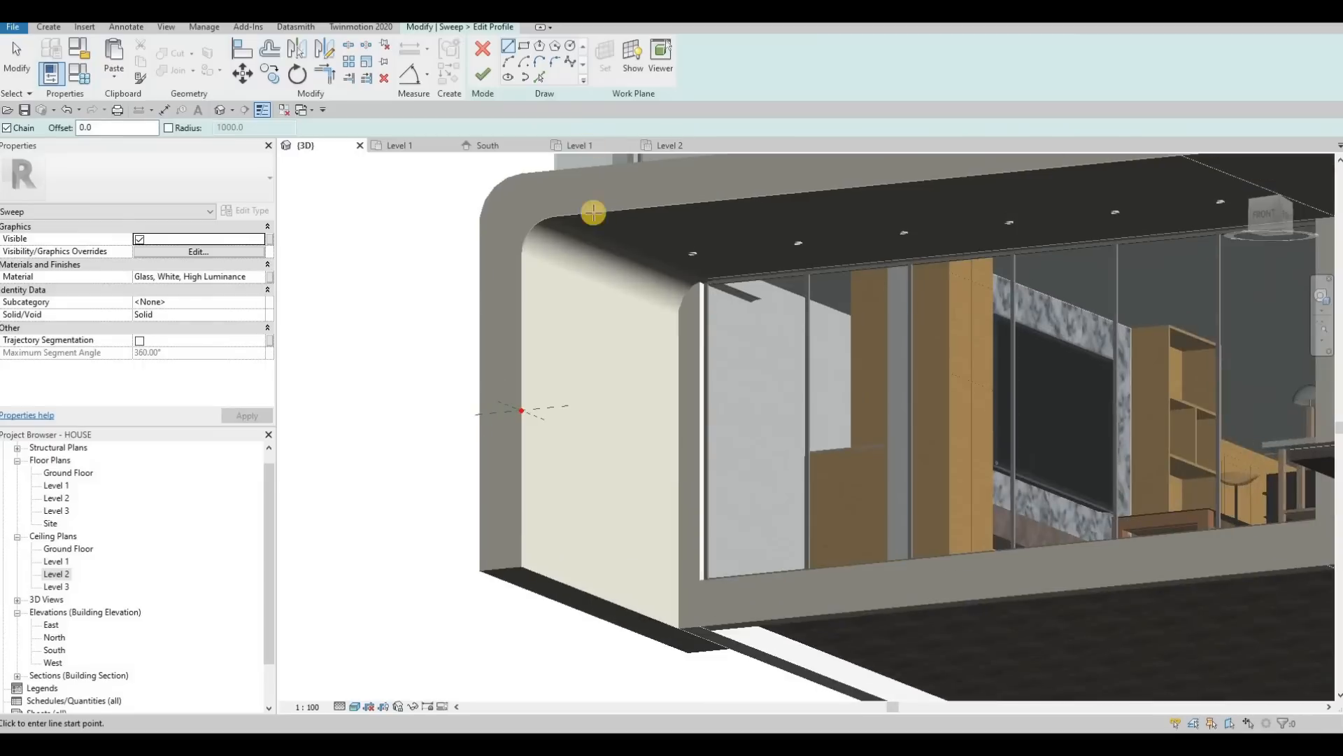
click(508, 49)
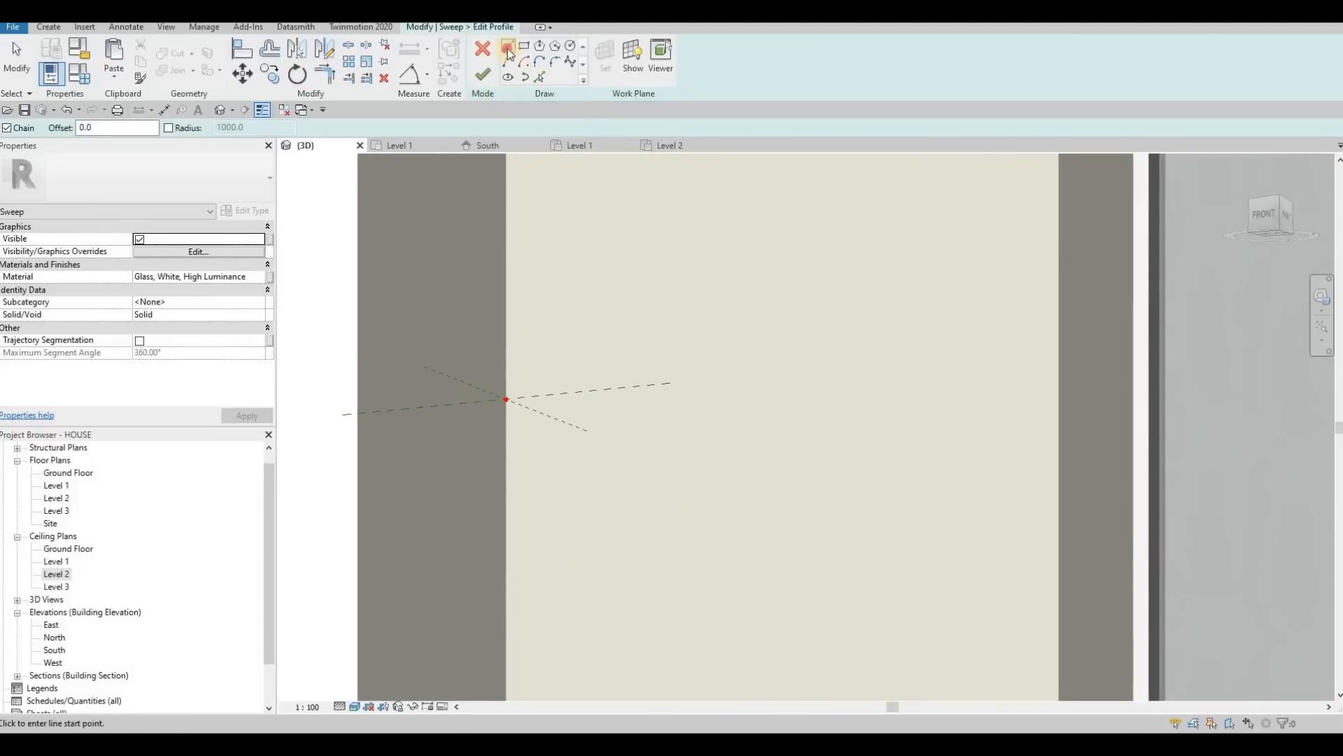
click(500, 390)
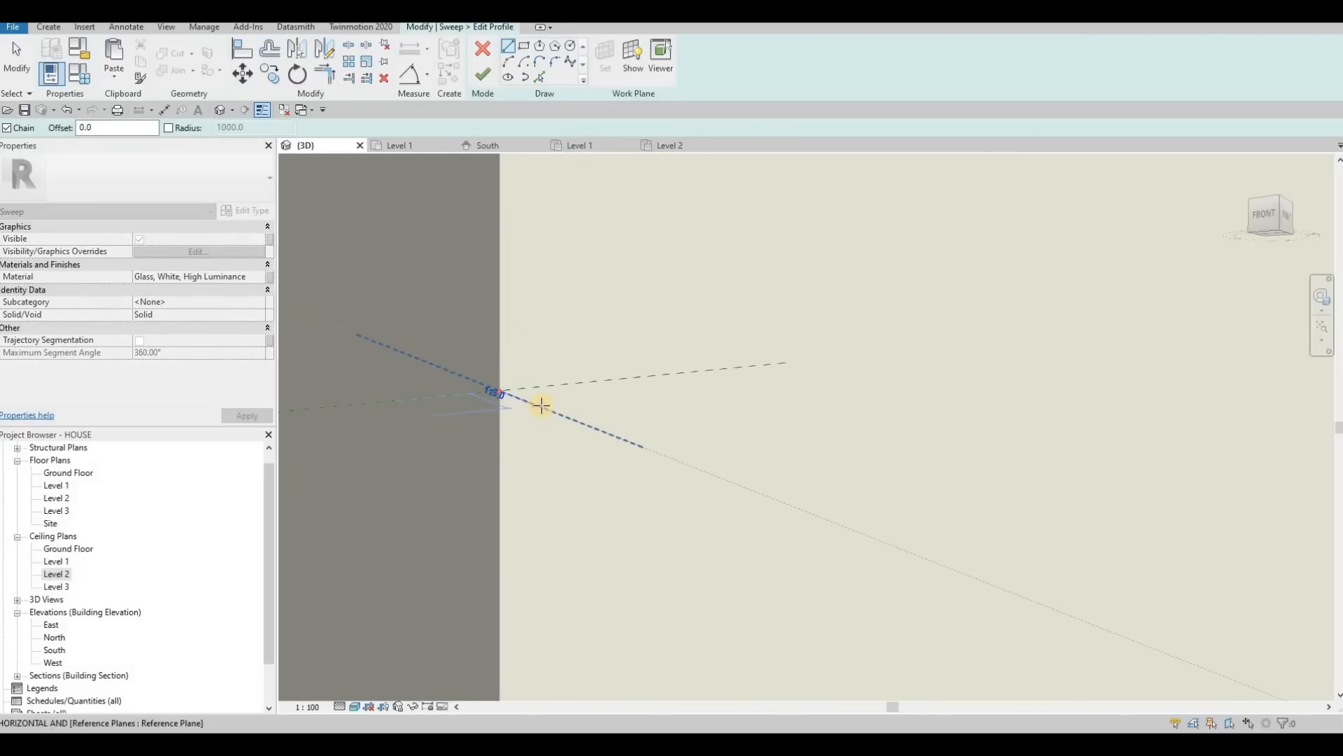
text(60)
key(Return)
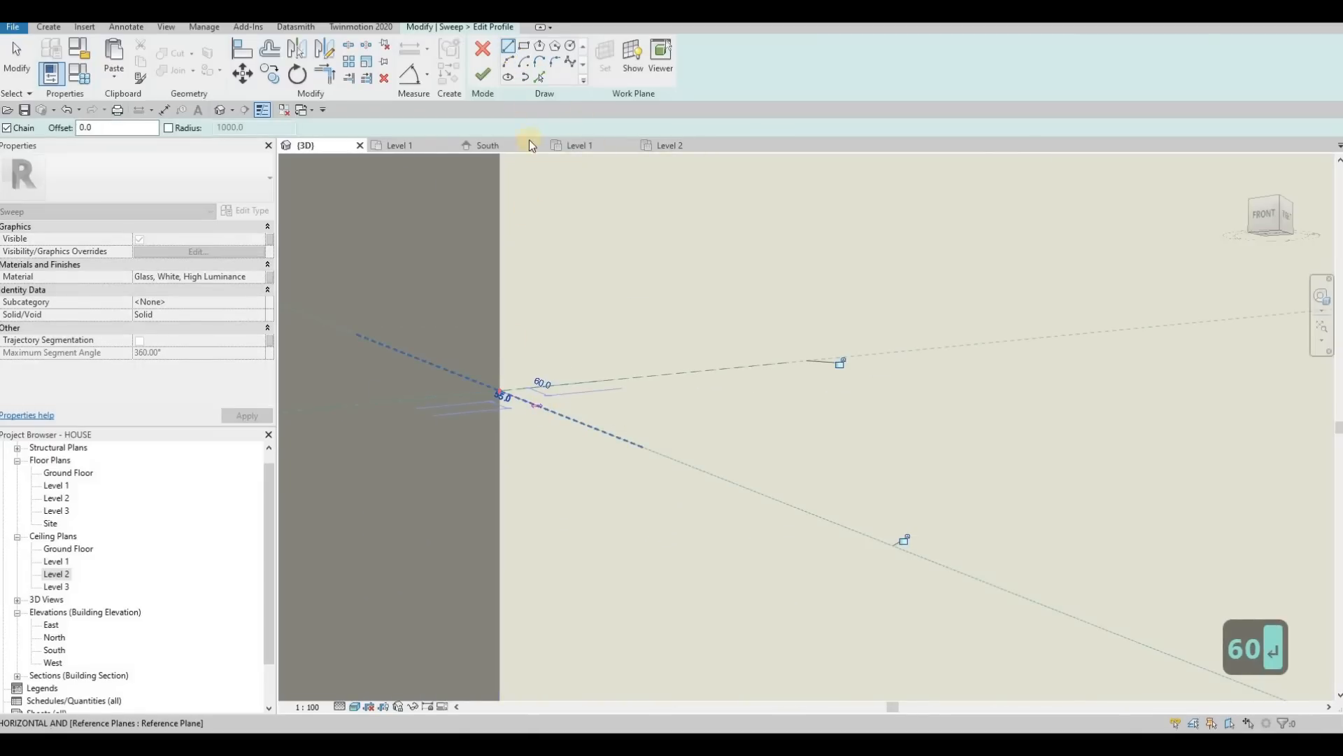
key(Escape)
Step: Draw a rectangle of about 20 by 5 mm at the free end of the 60 mm guide line
click(524, 46)
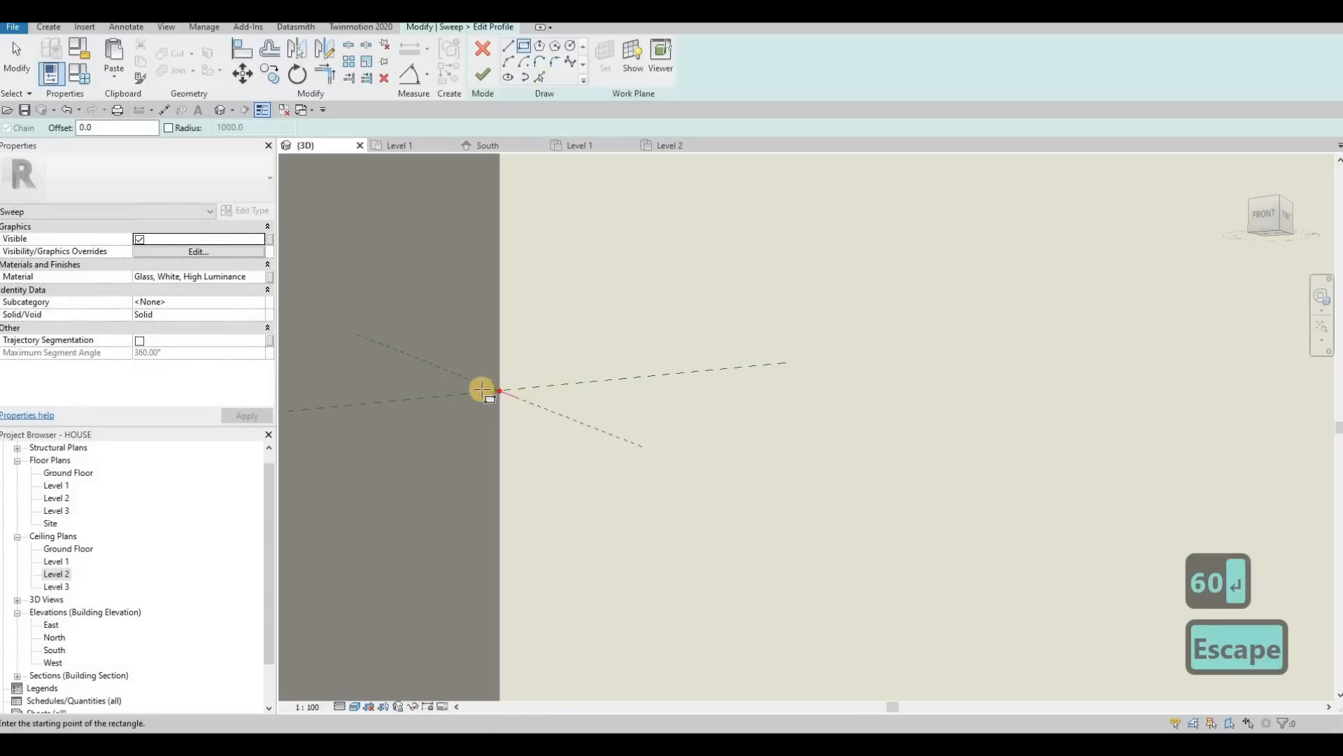
scroll(489, 389, up, 5)
click(505, 393)
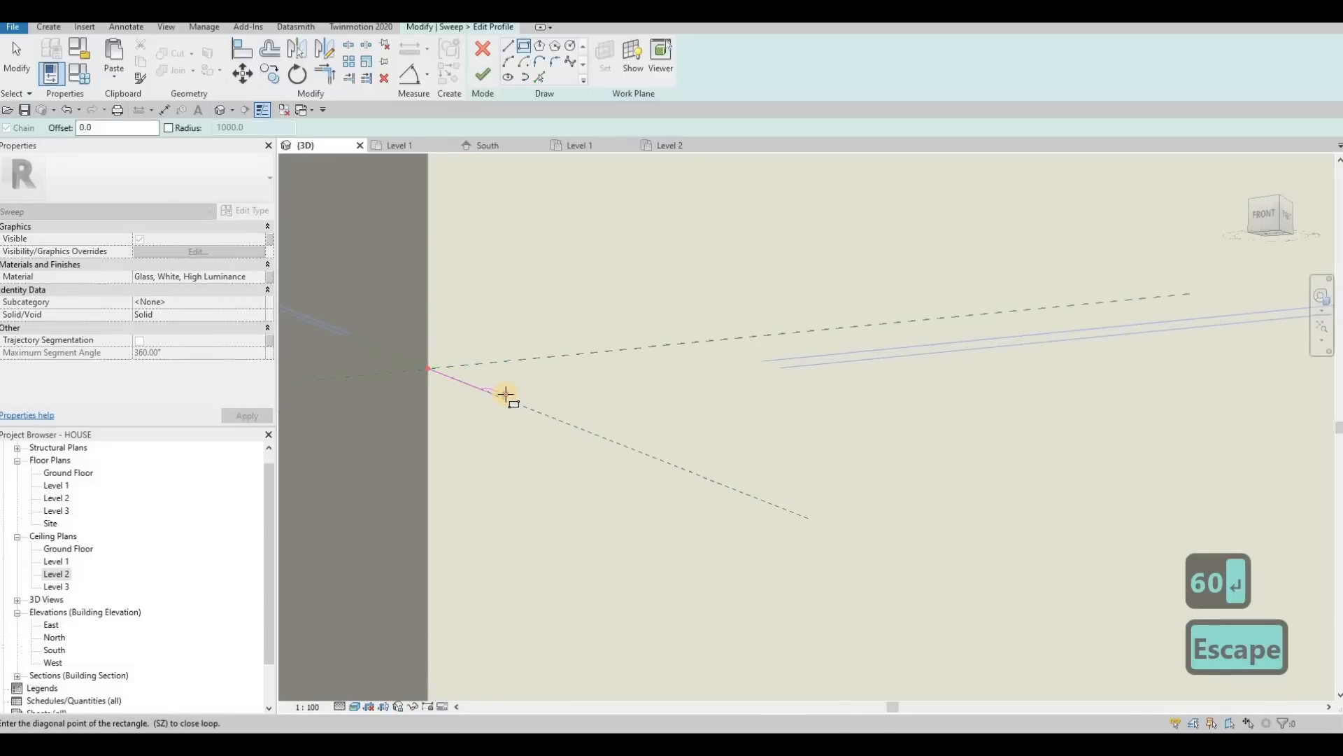
click(520, 399)
scroll(502, 399, up, 7)
key(Escape)
key(Escape)
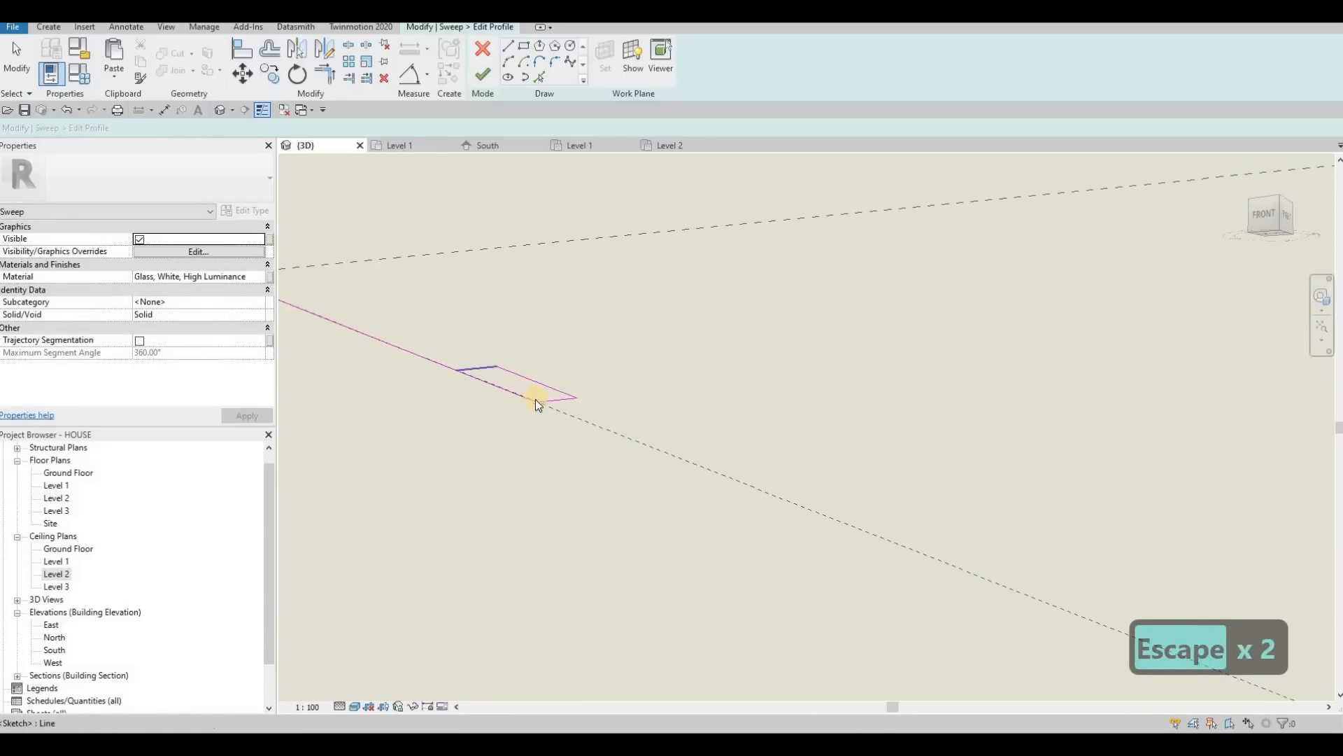
Step: Try to set the profile rectangle's longer side to 5 mm and undo the change
click(478, 383)
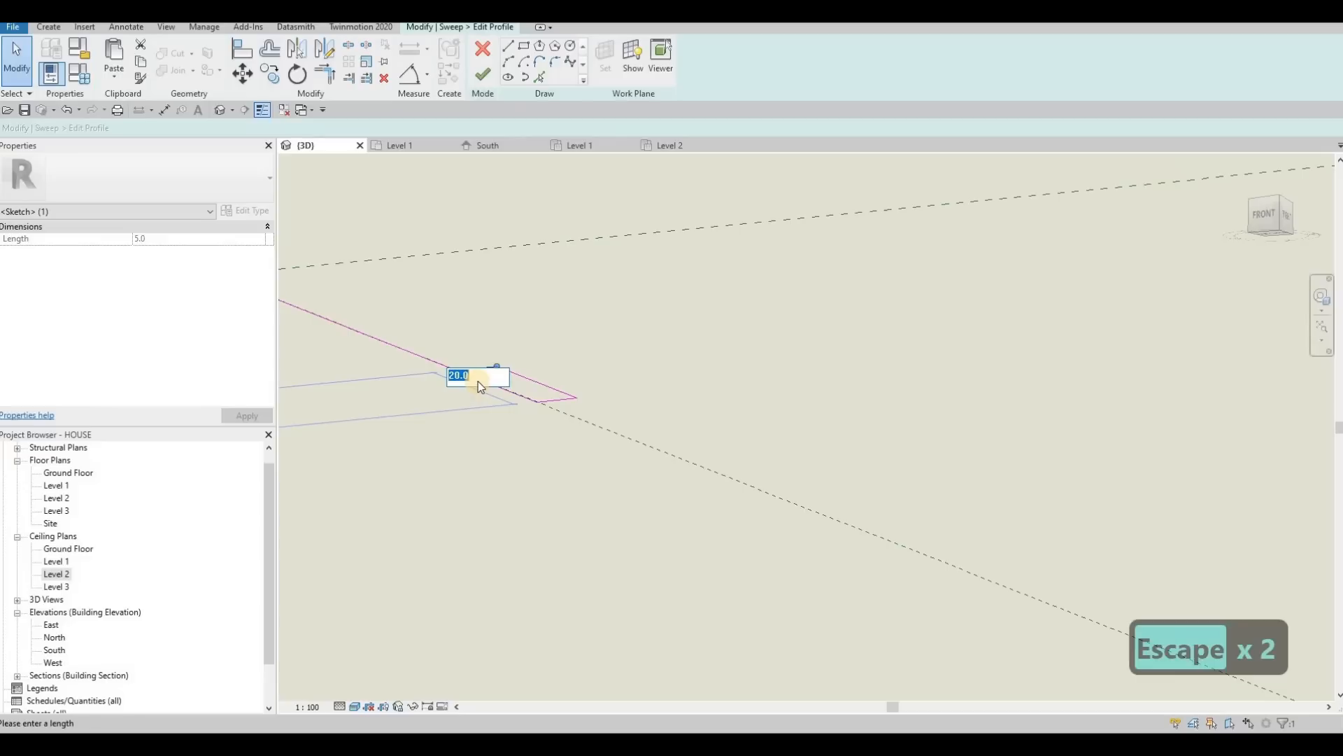
text(5)
key(Return)
key(ctrl+z)
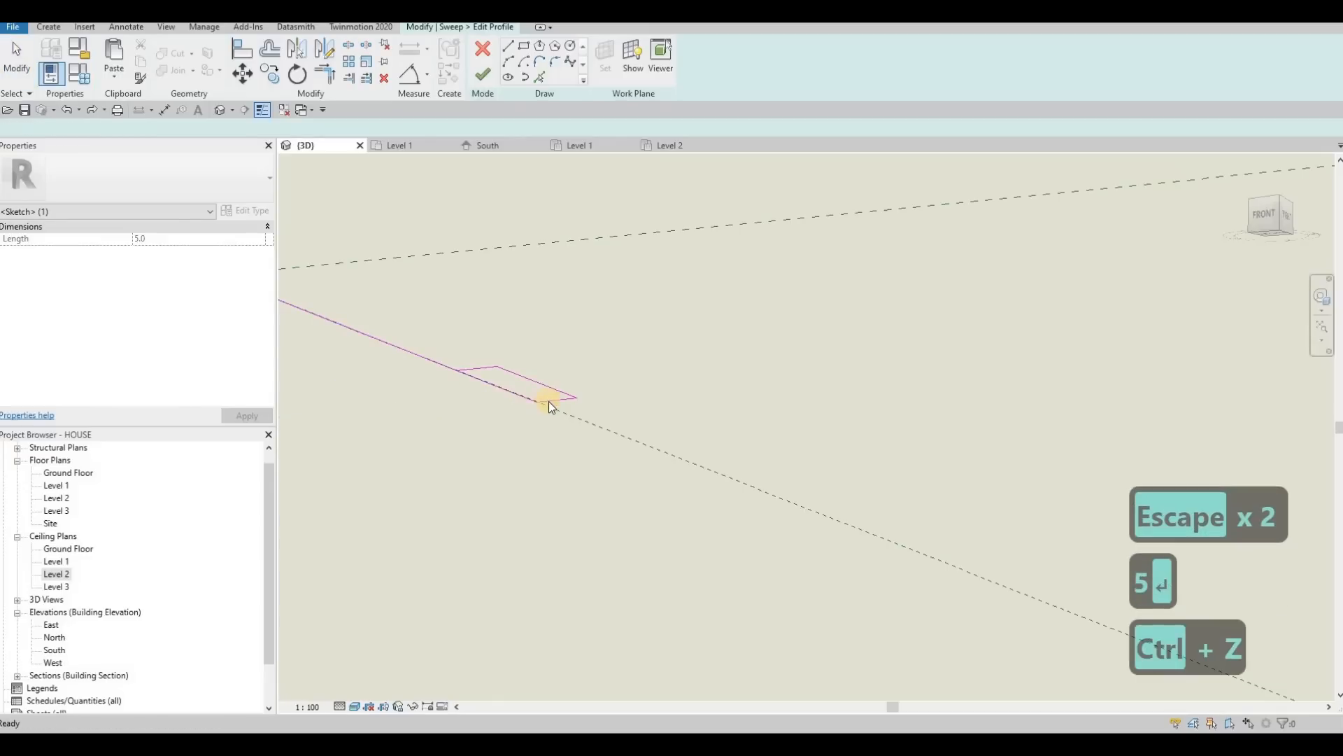
Step: Set the longer side of the sweep's profile rectangle to 5 mm
key(Escape)
click(560, 381)
click(563, 371)
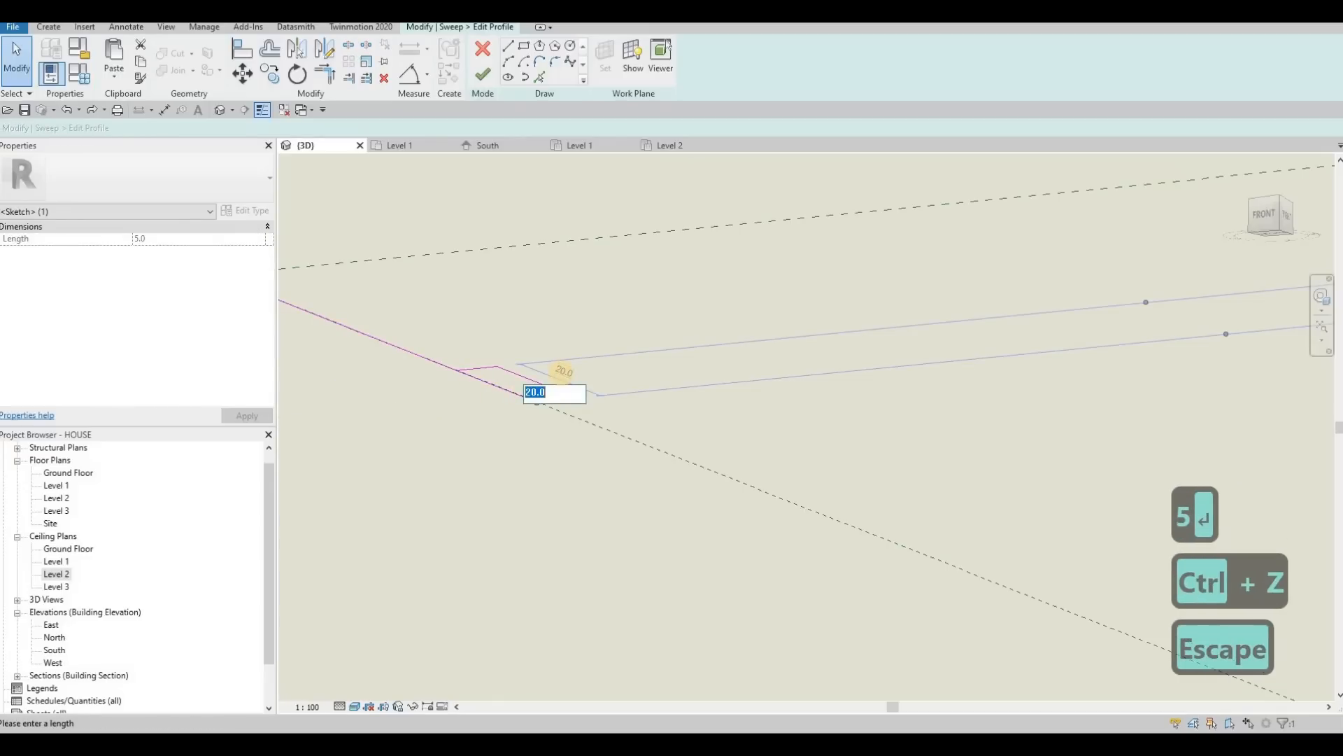
text(5)
key(Return)
key(Escape)
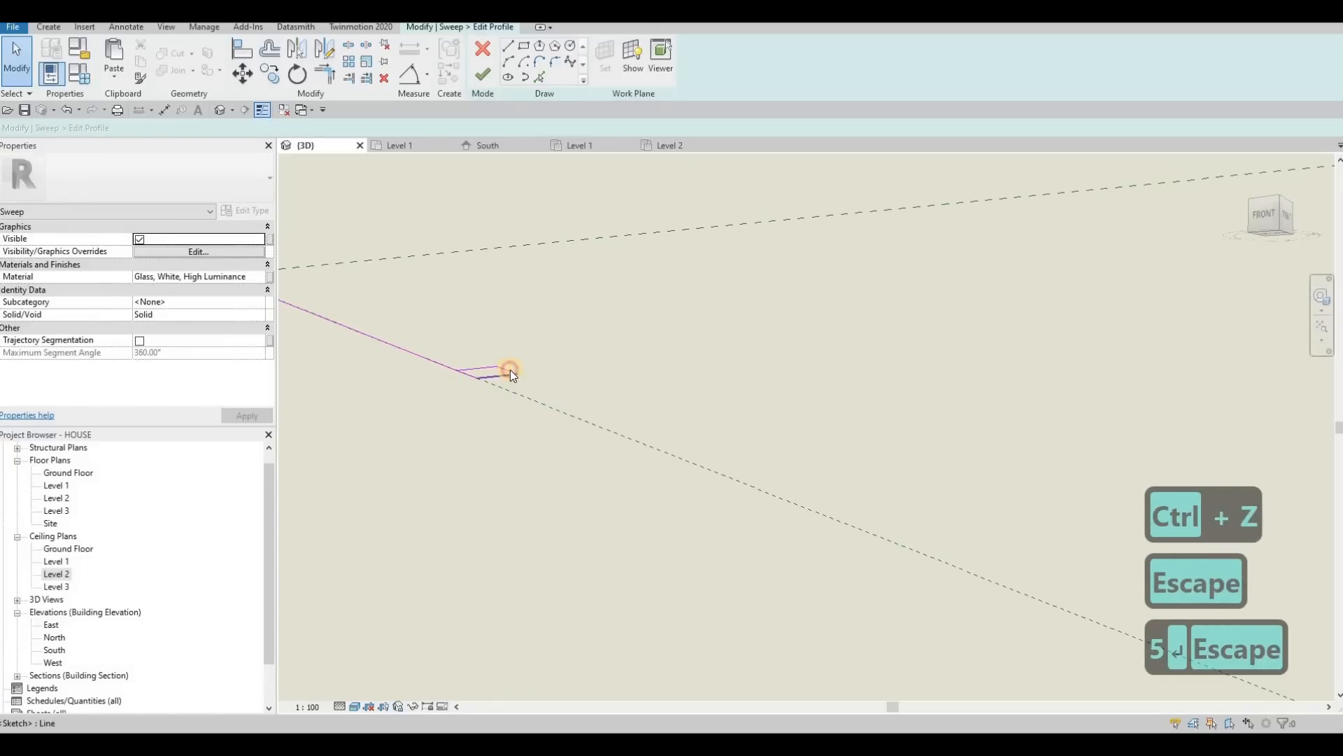
click(491, 378)
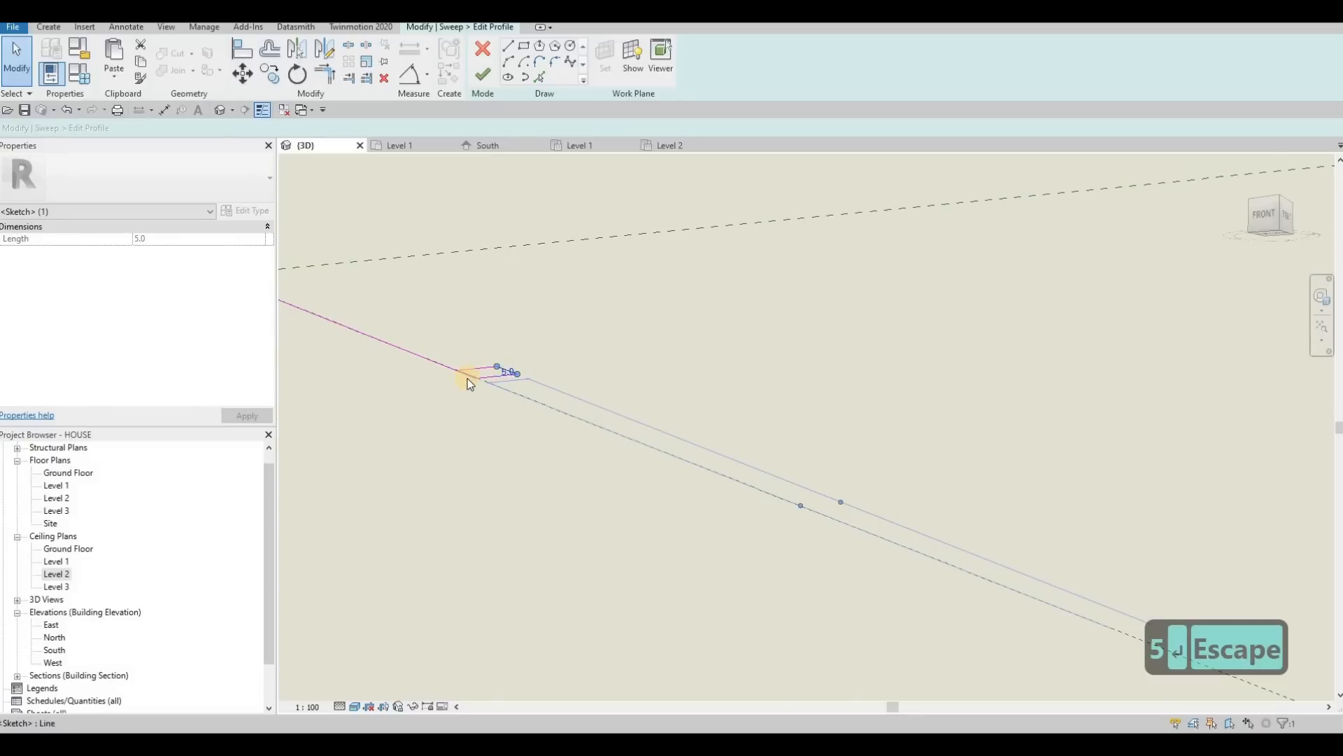
scroll(468, 377, up, 2)
key(Escape)
click(466, 375)
key(Escape)
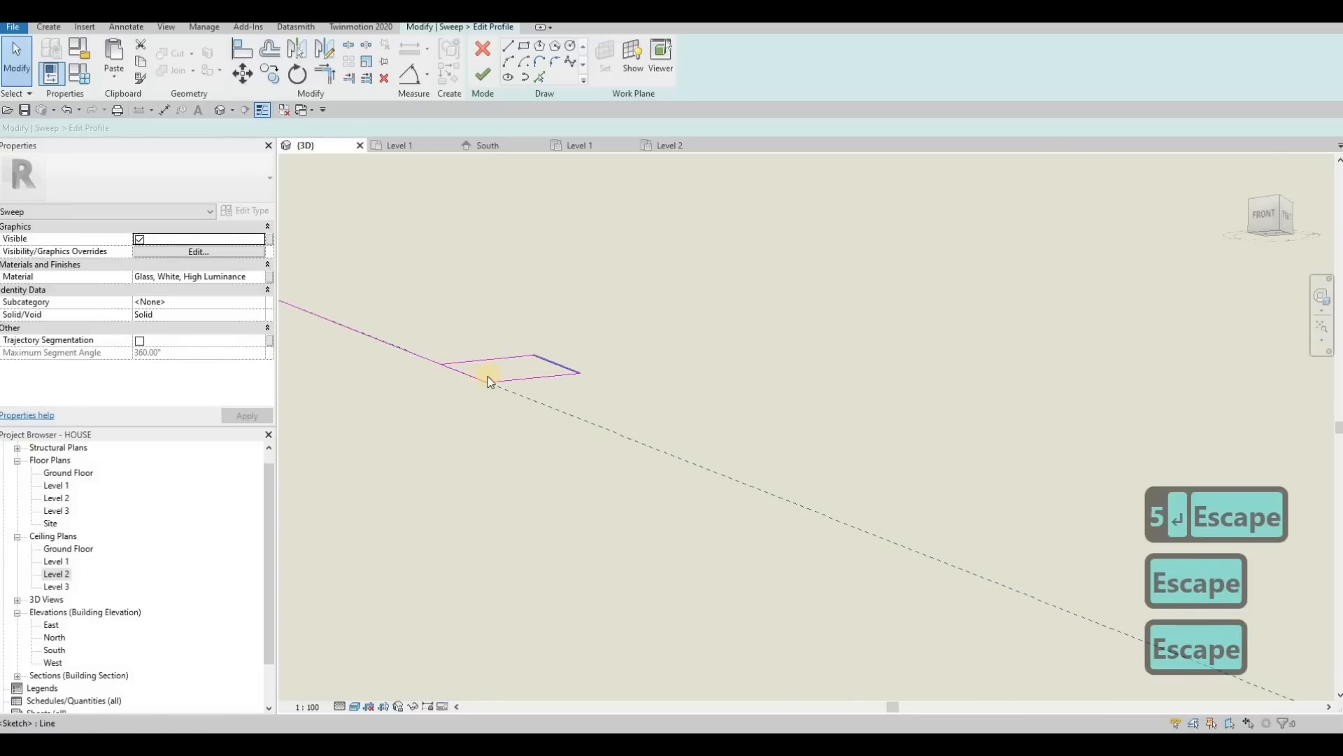
Step: Delete the 60 mm guide line from the profile sketch and finish the profile and the sweep
click(405, 353)
key(Escape)
click(405, 353)
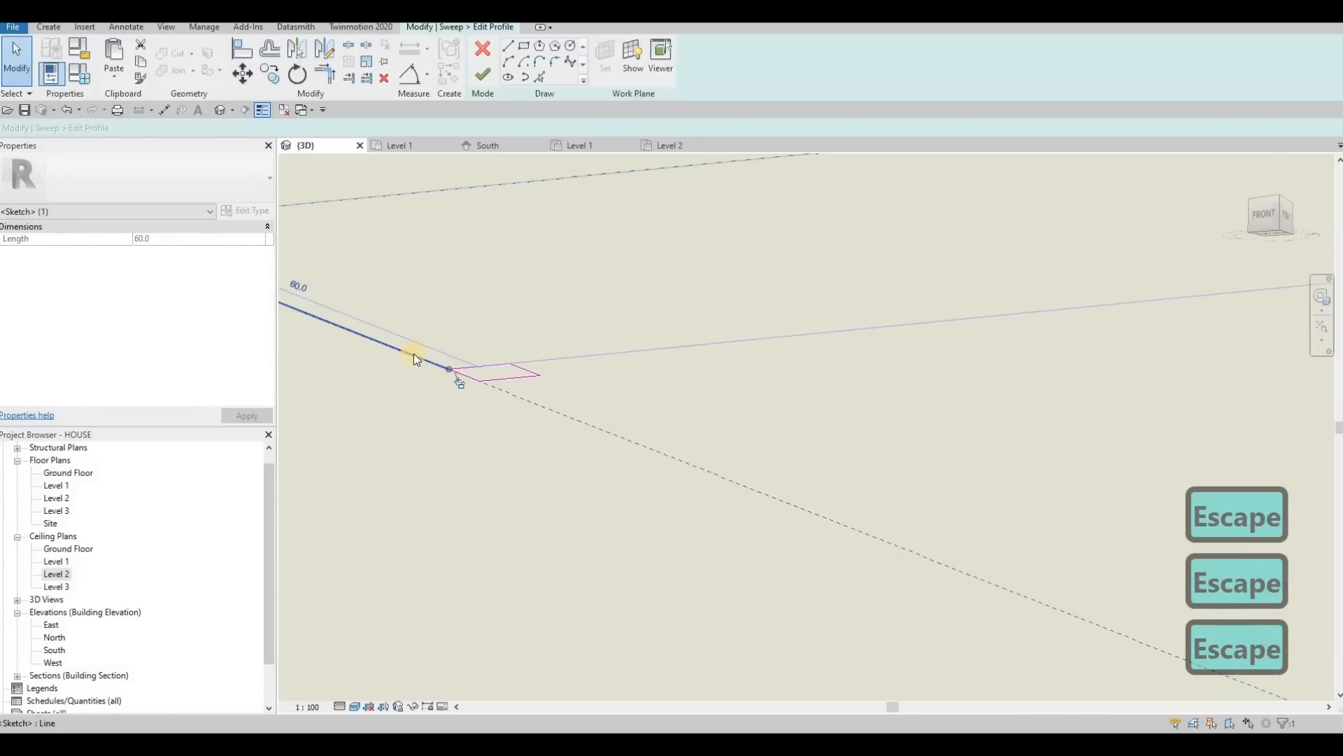
scroll(413, 353, down, 3)
key(Delete)
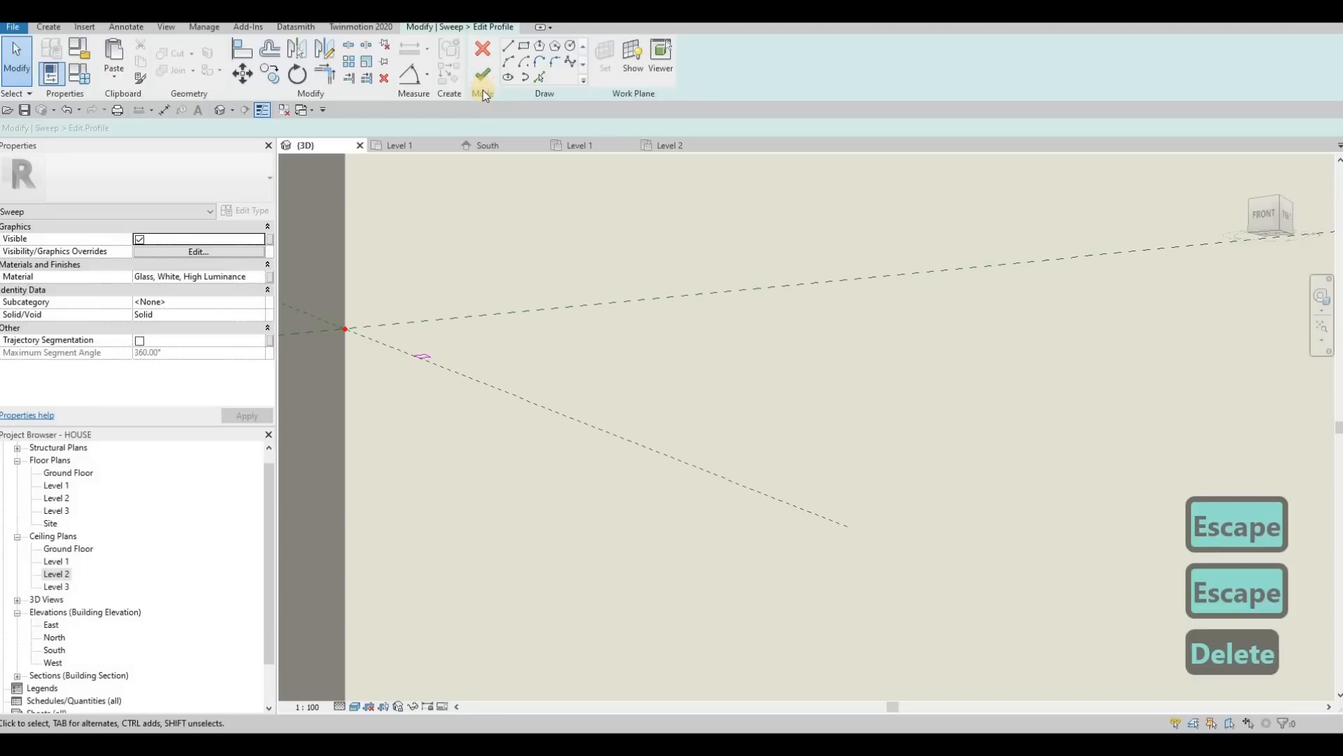
click(484, 72)
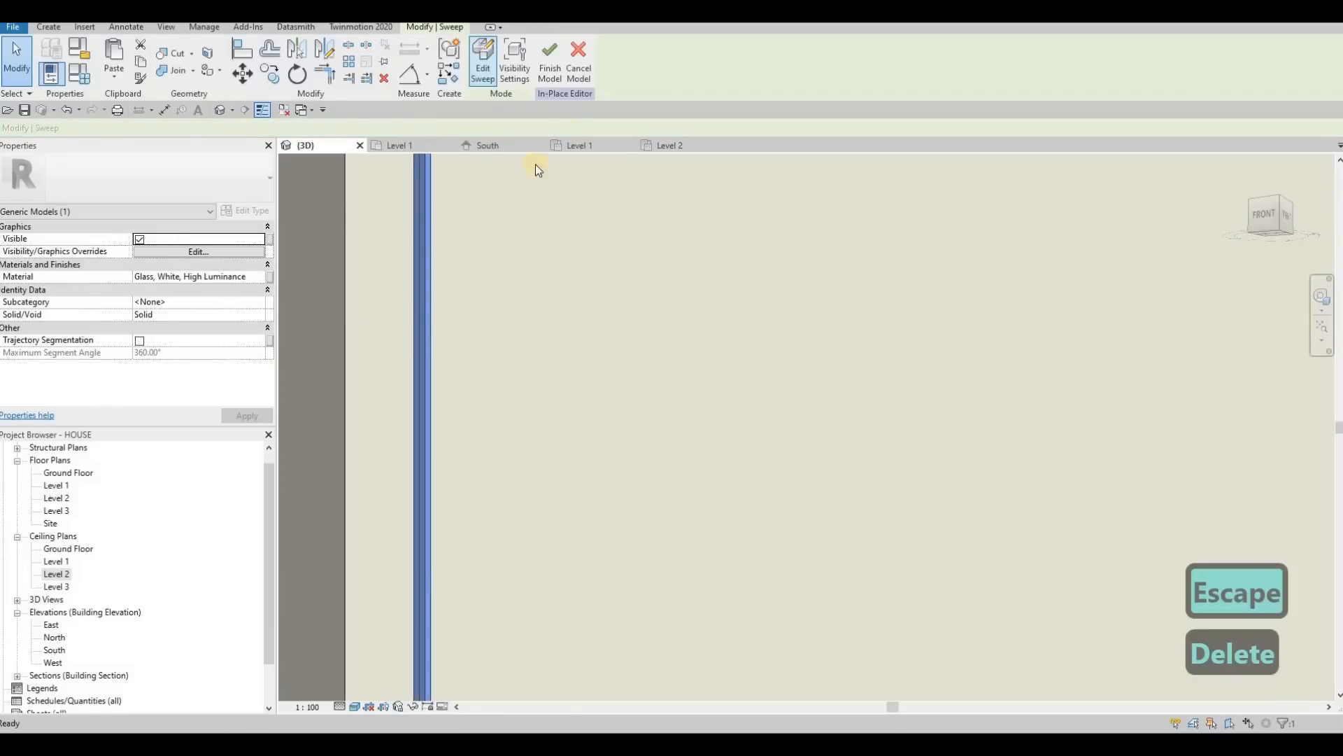
Step: Examine the glass strips along the frame and under the slab edges, close up and across the whole house
scroll(601, 204, down, 10)
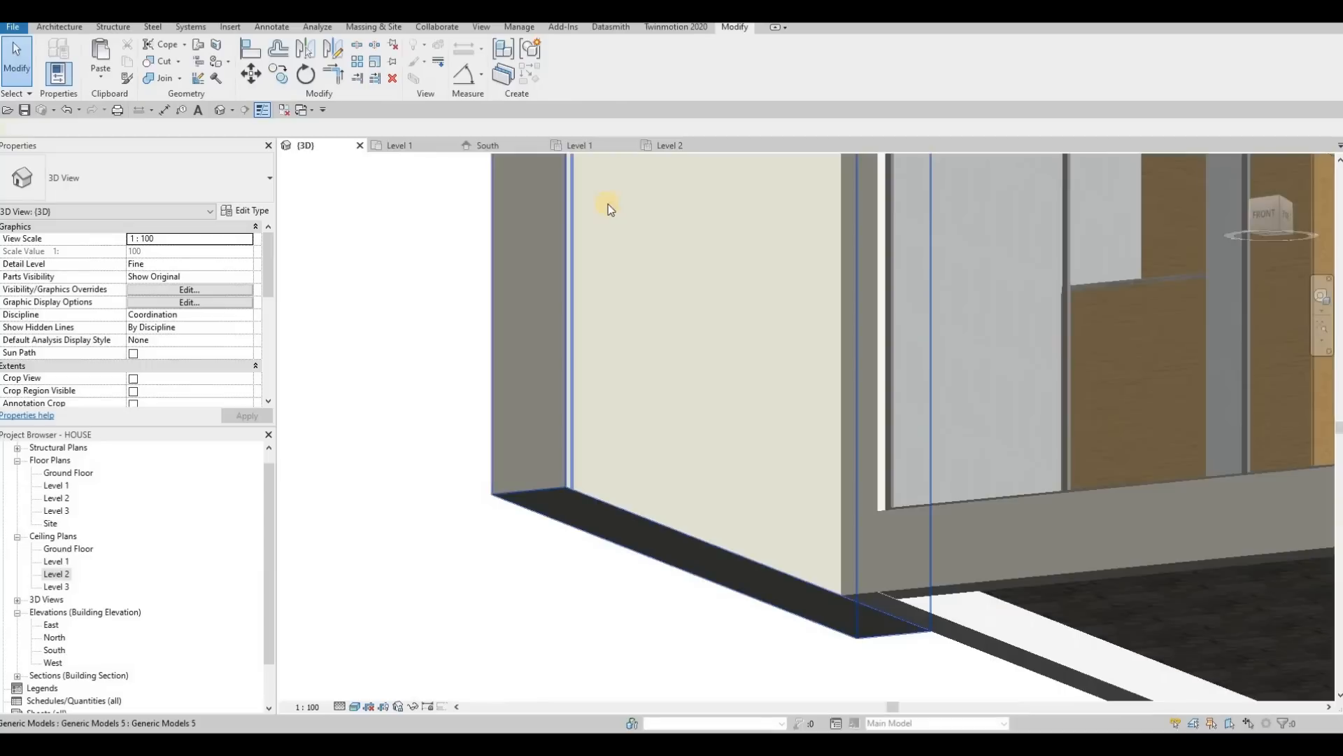
shift+middle_drag(753, 307, 691, 371)
scroll(741, 369, up, 5)
scroll(741, 369, up, 3)
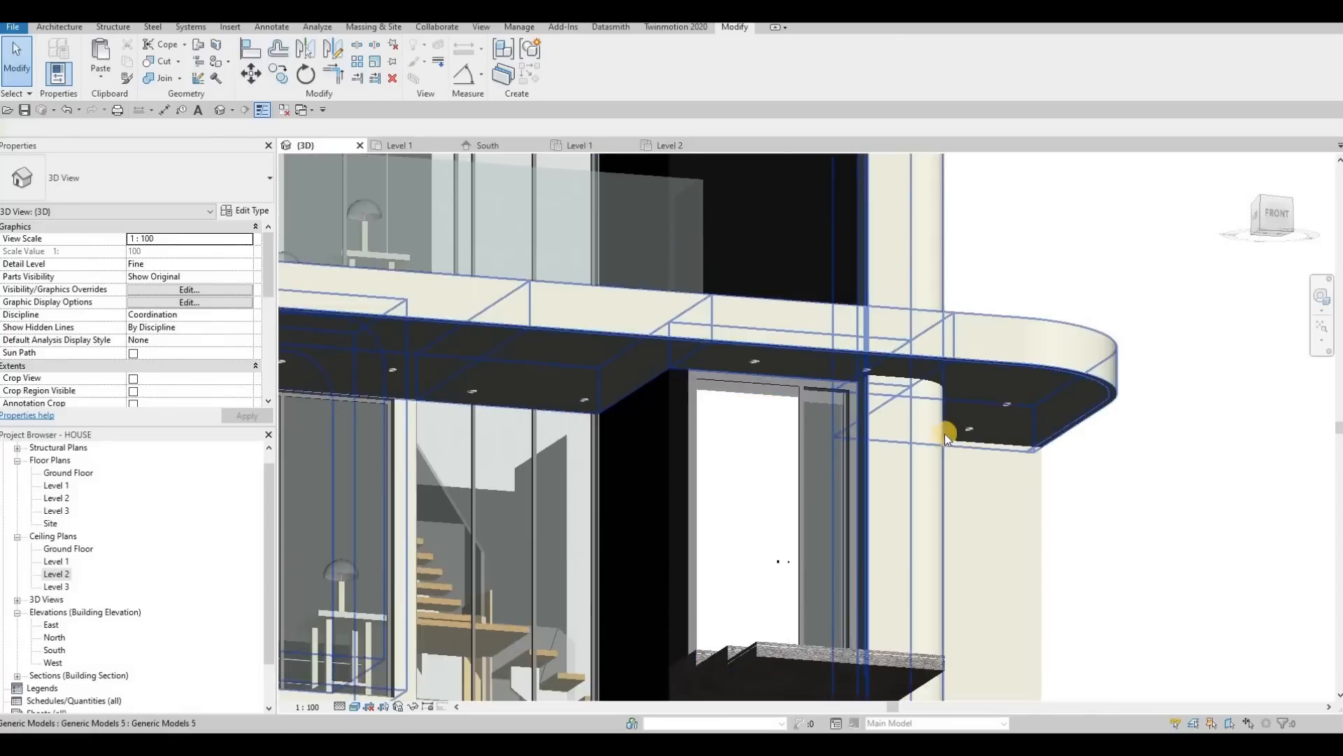
key(Escape)
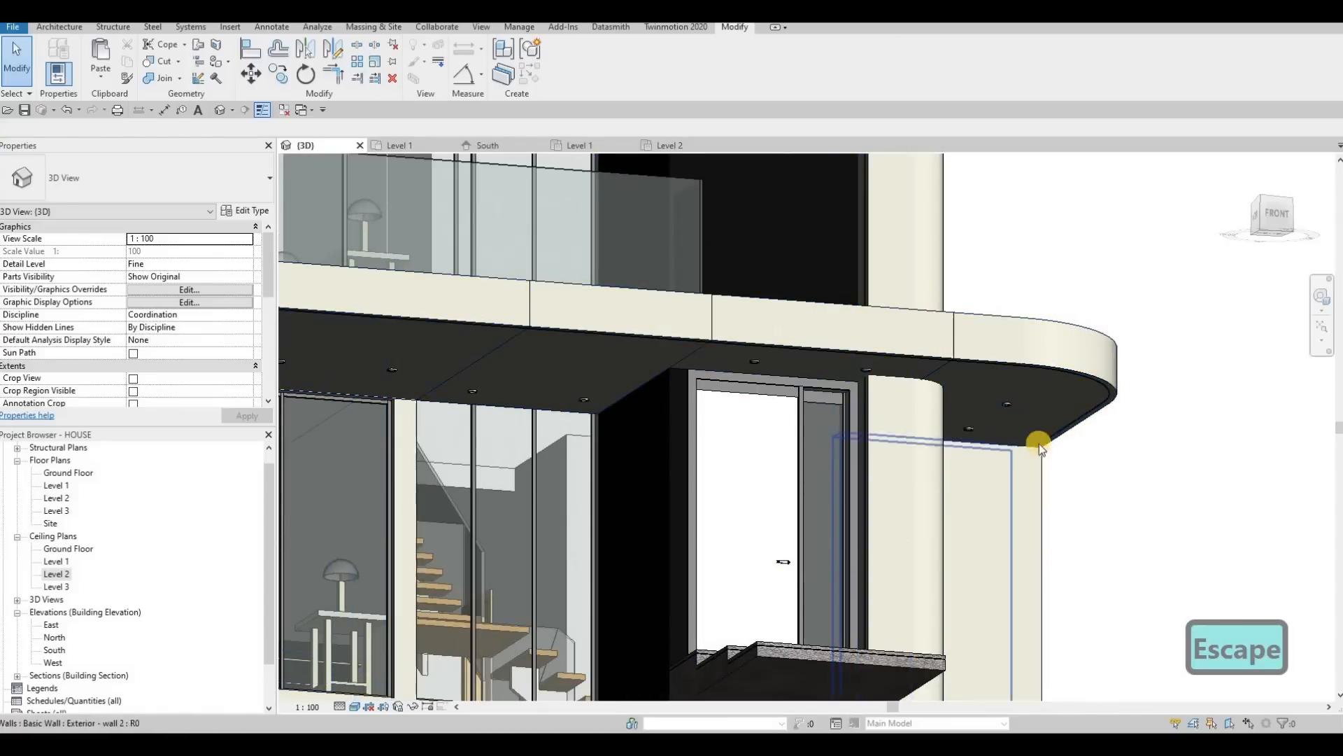
scroll(1065, 445, up, 5)
scroll(1044, 440, down, 6)
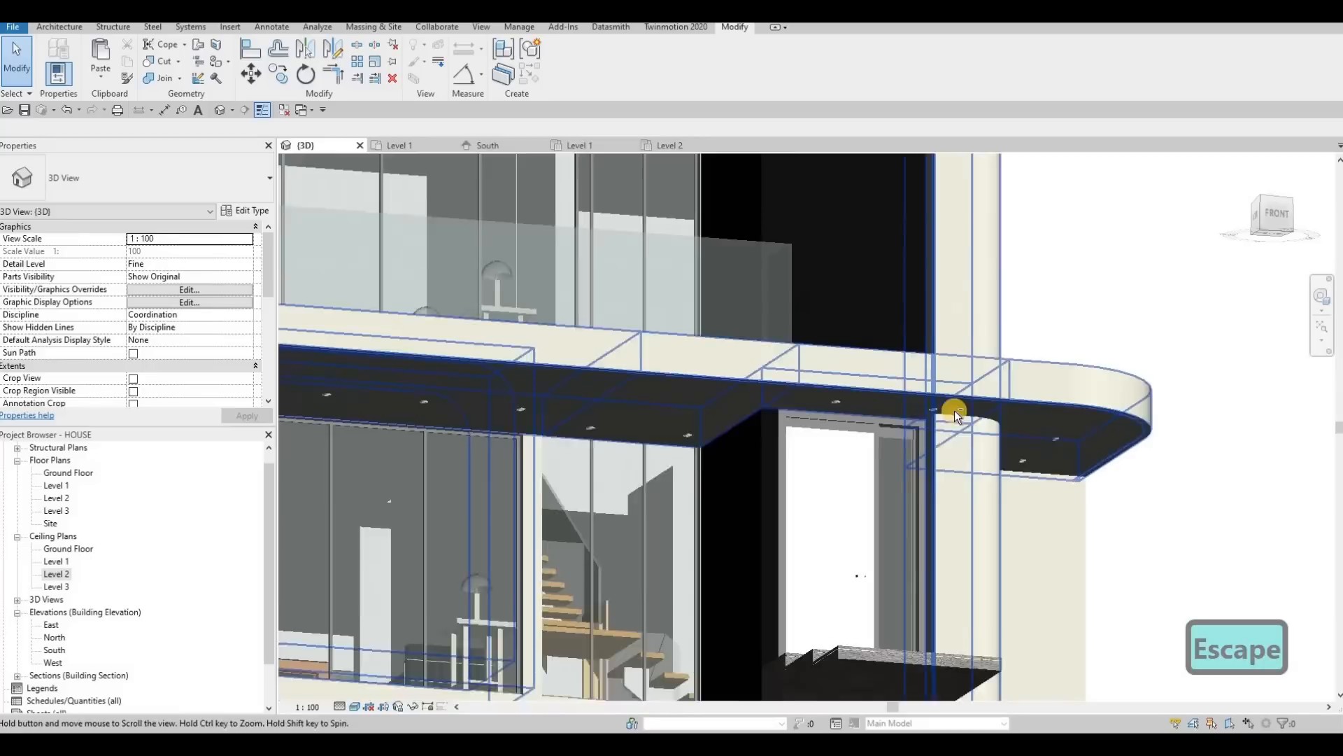
shift+middle_drag(954, 410, 762, 326)
scroll(633, 381, up, 5)
shift+middle_drag(606, 479, 635, 516)
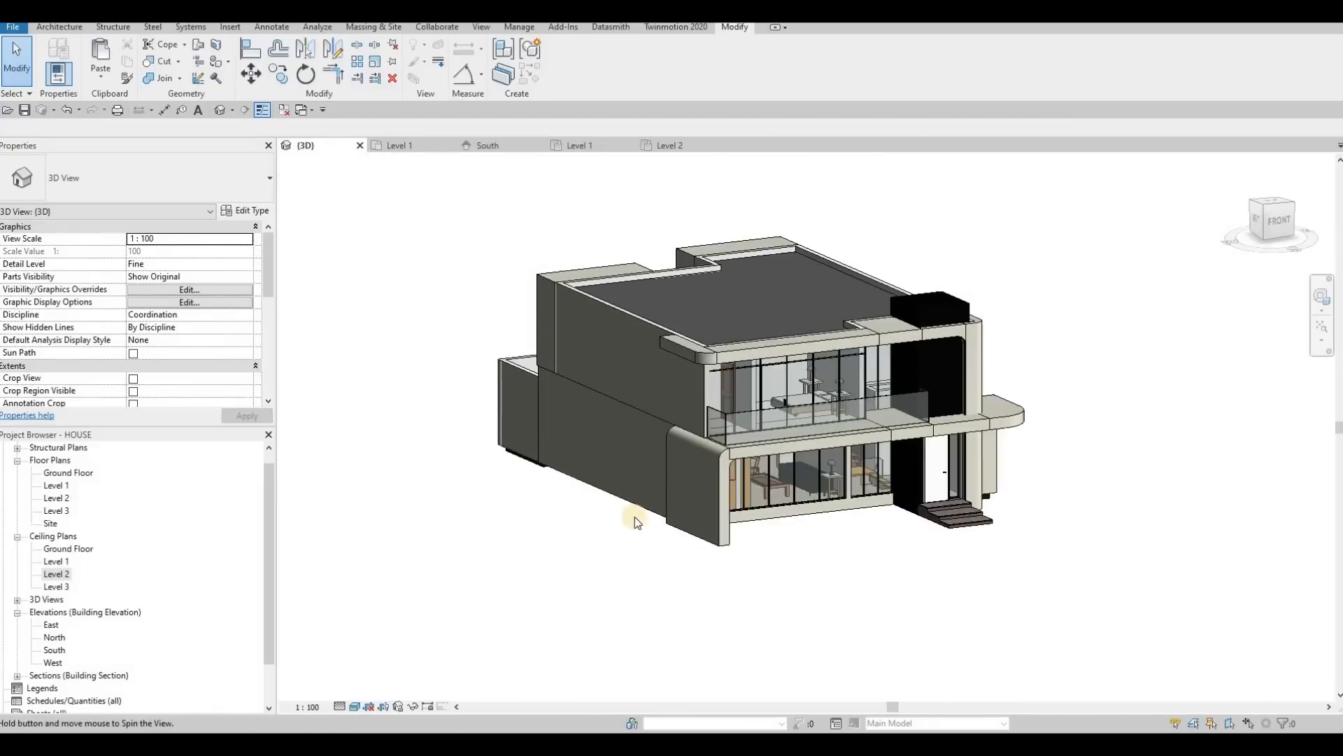
Step: Start a floor in the Ground Floor plan and duplicate the GRASS floor type as "floor 3"
double_click(74, 473)
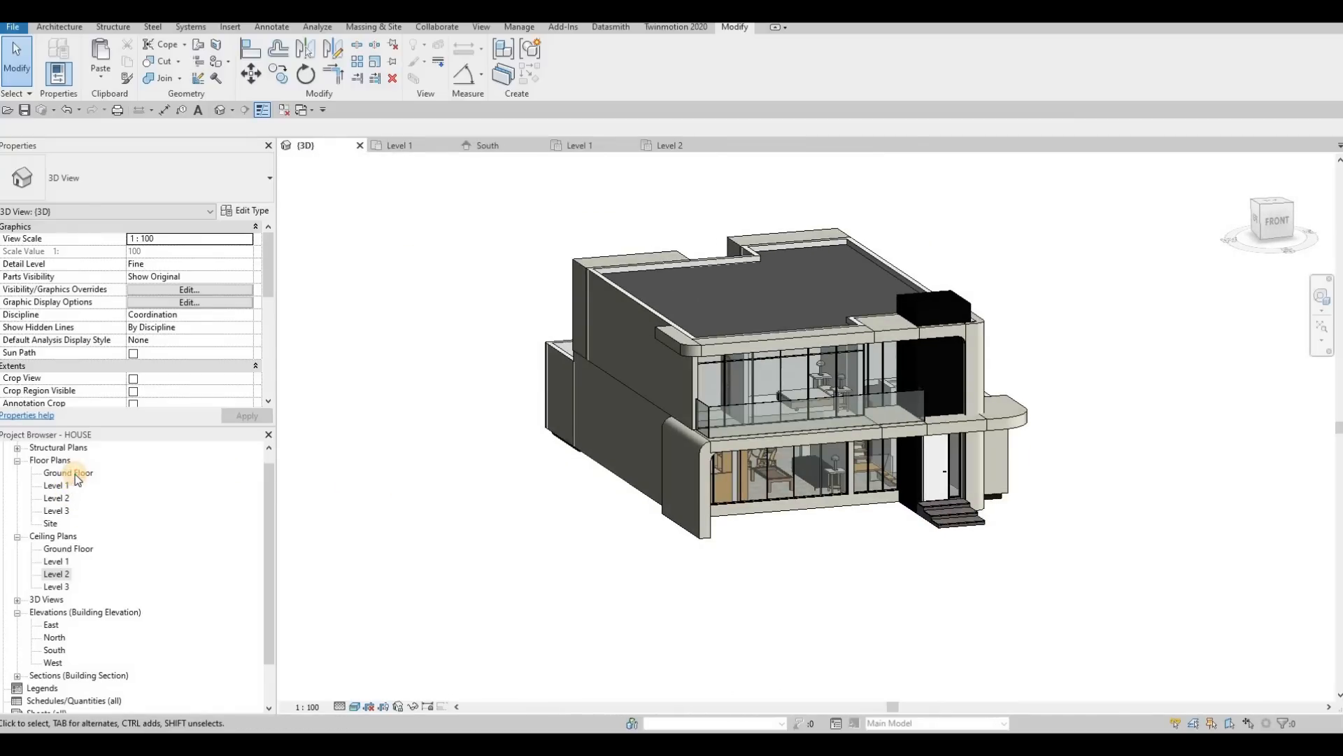
scroll(875, 490, up, 4)
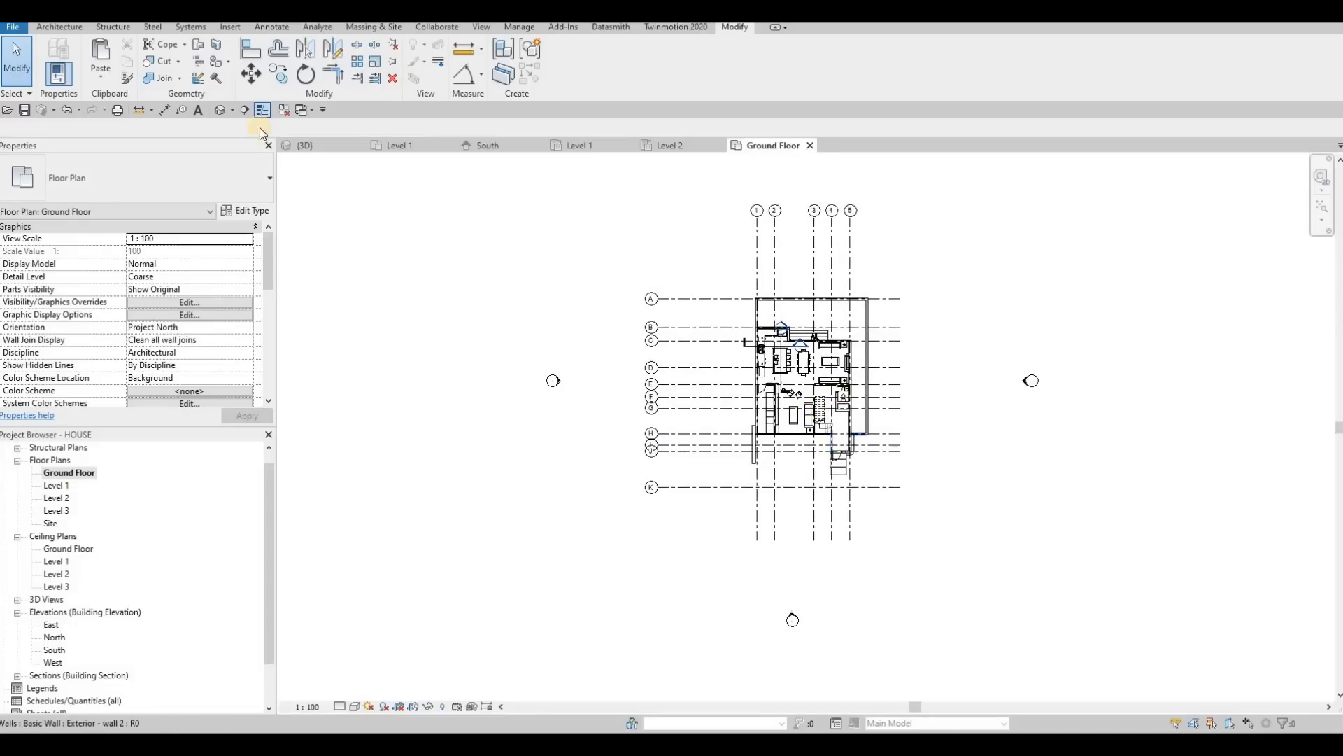
click(49, 28)
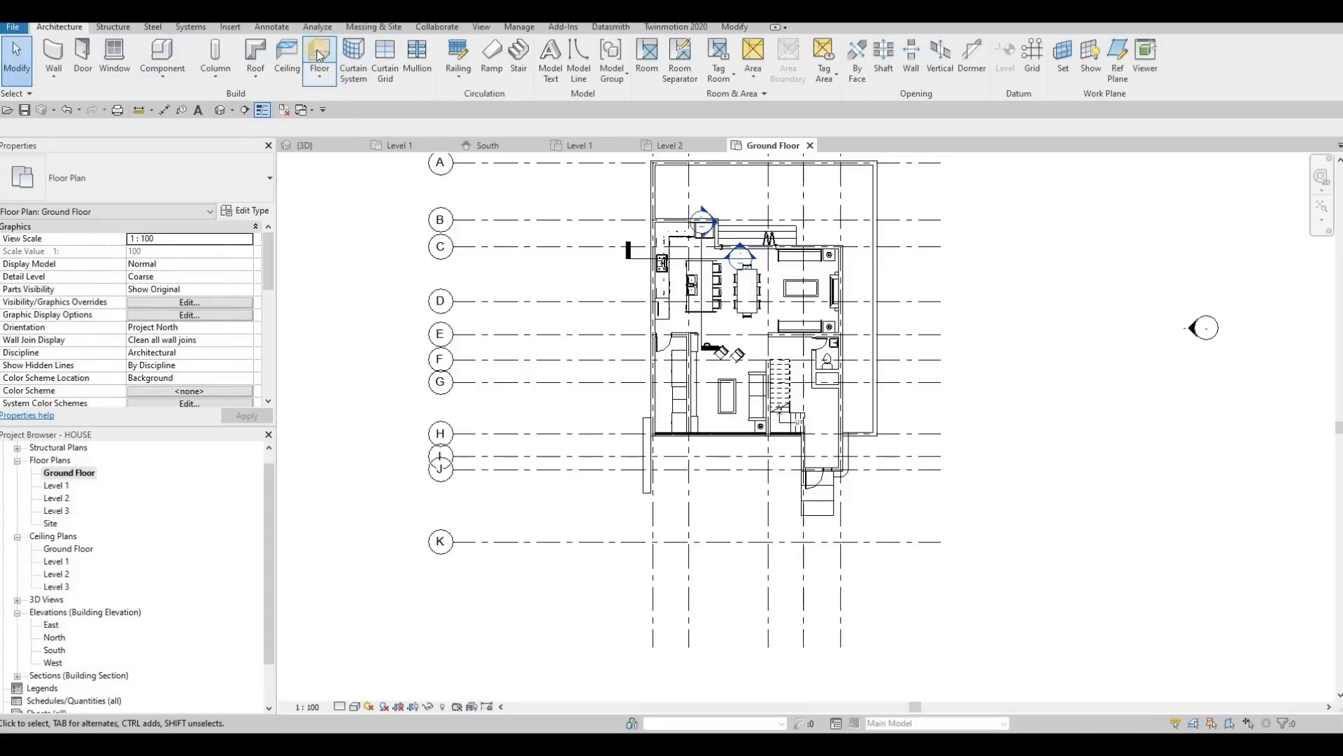
click(248, 210)
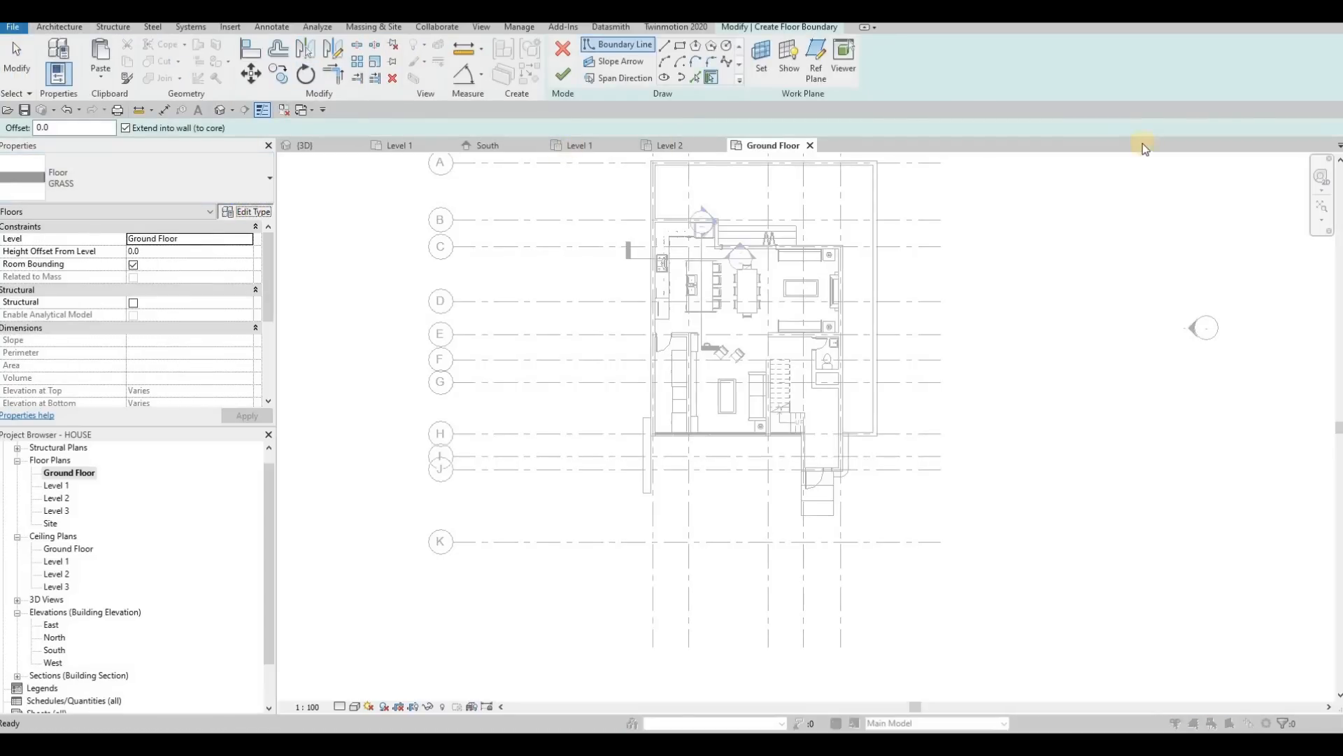
click(1206, 85)
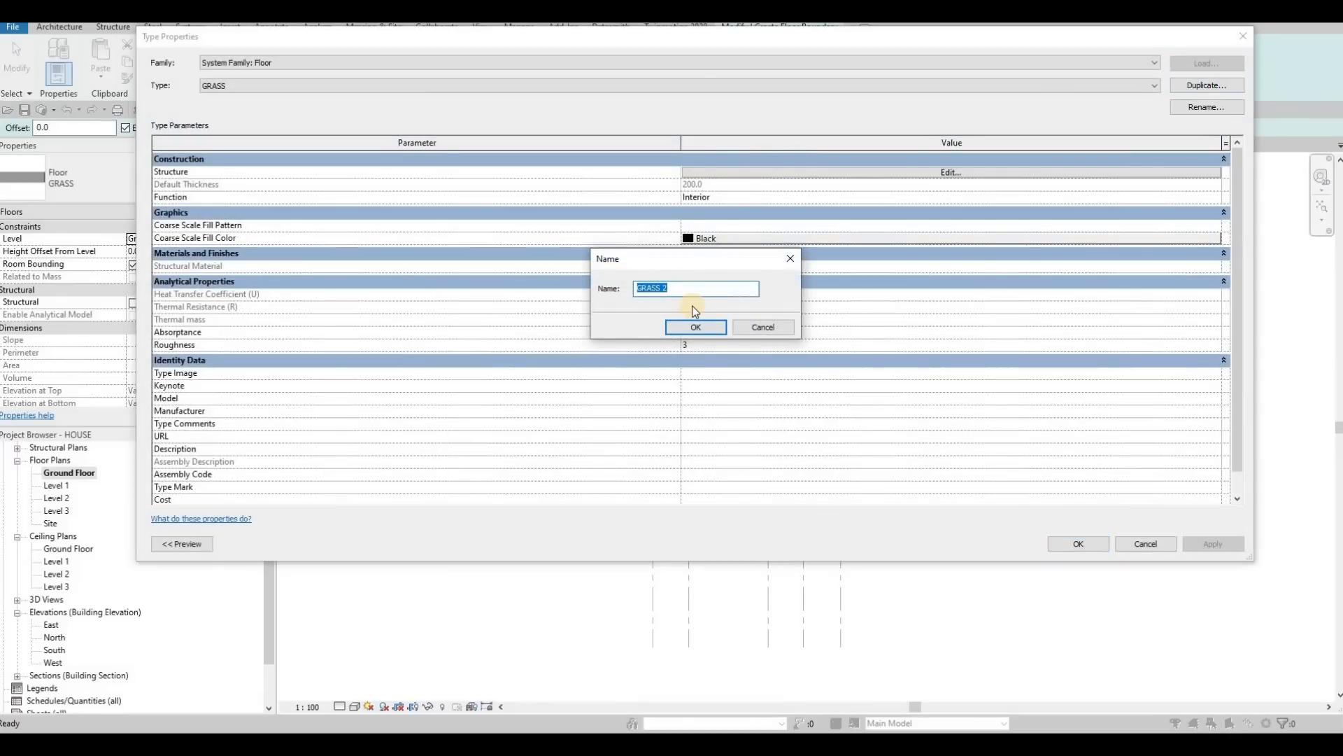
text(floor 3)
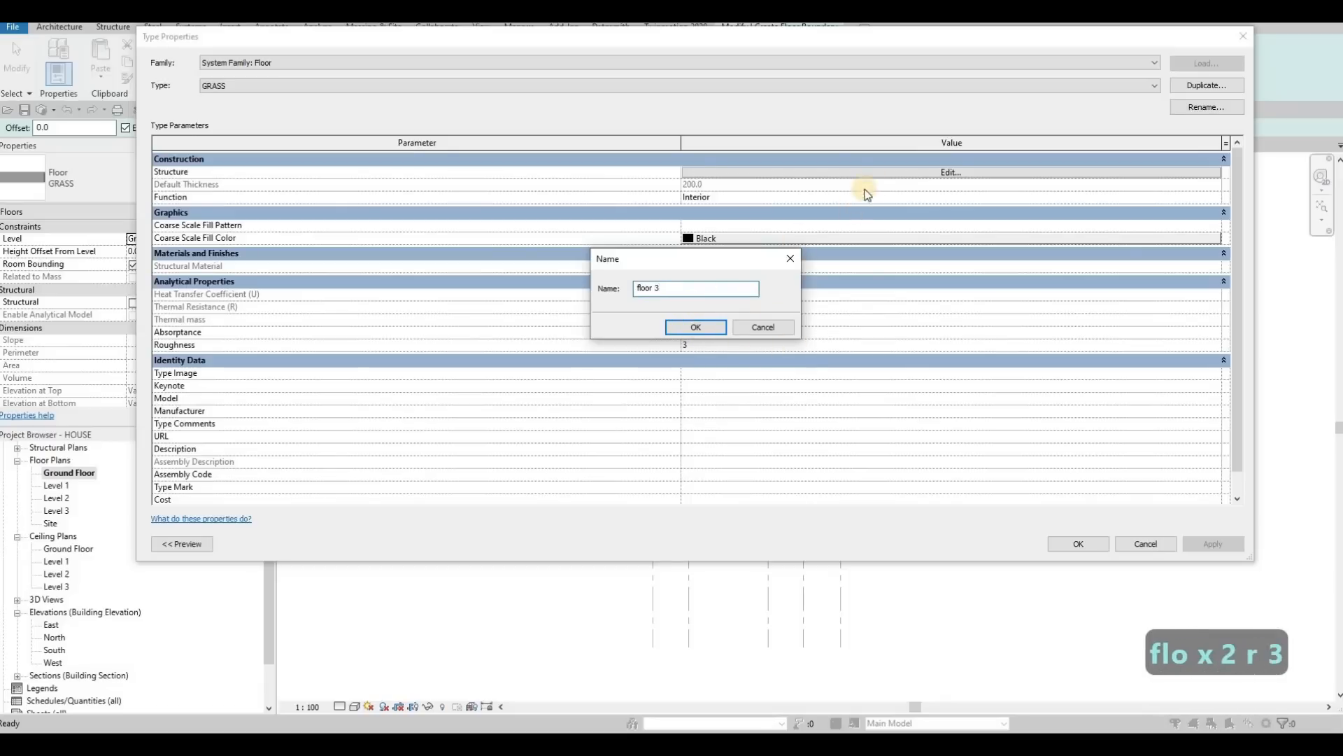
key(Return)
Step: Assign the material Concrete, C20/25 to the structure layer of floor 3 and accept the type
click(880, 173)
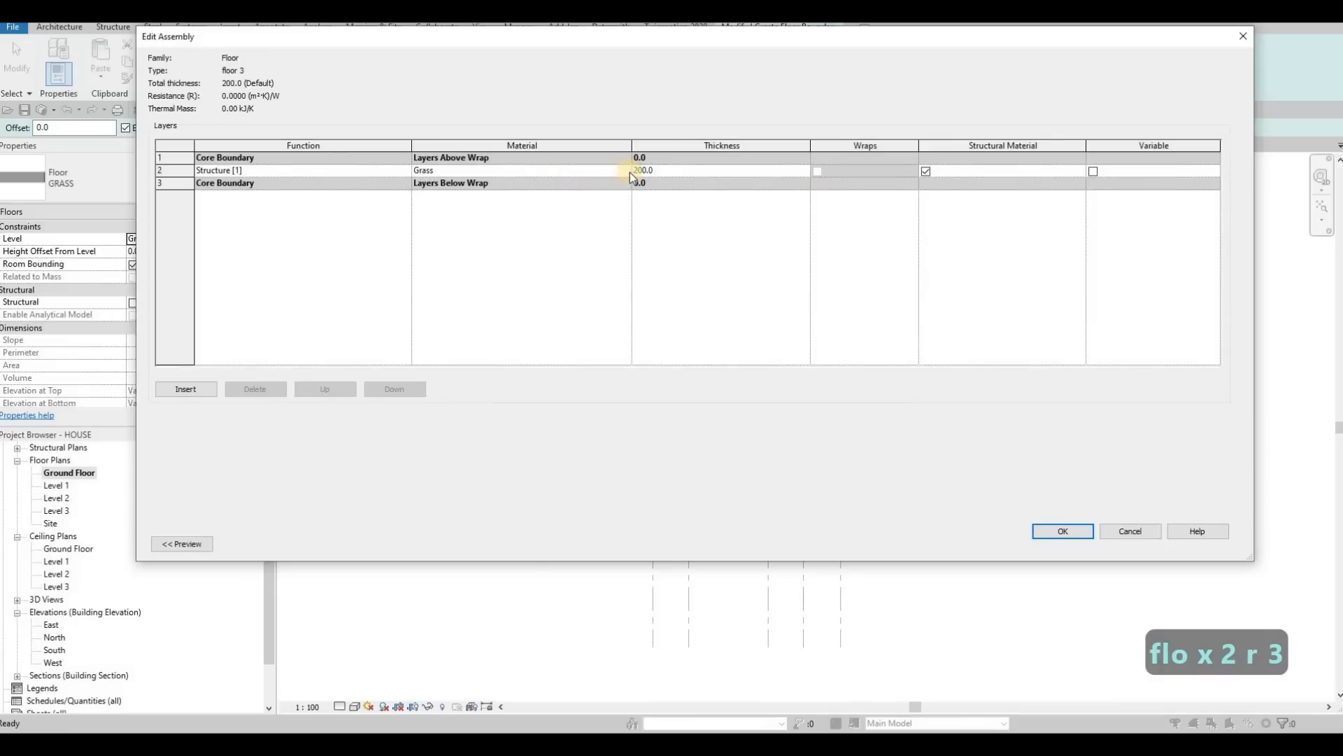
click(627, 171)
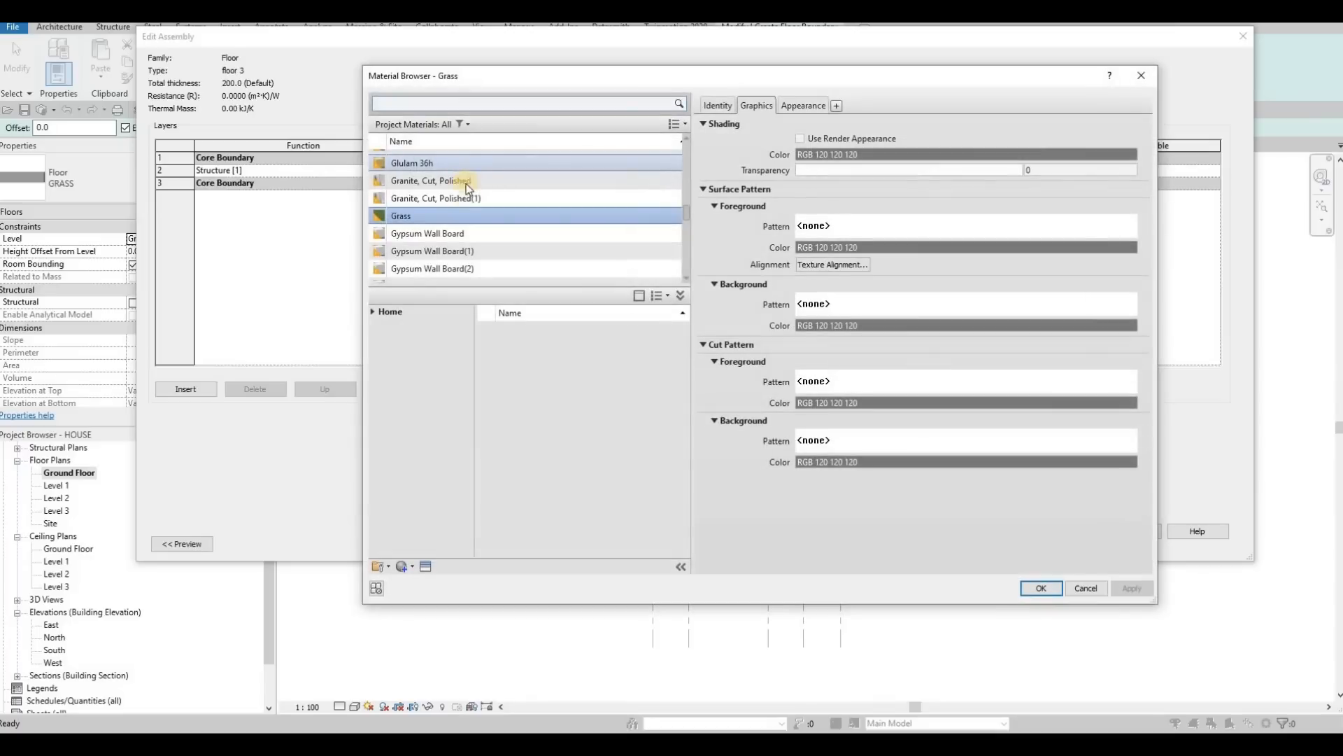
scroll(464, 201, down, 8)
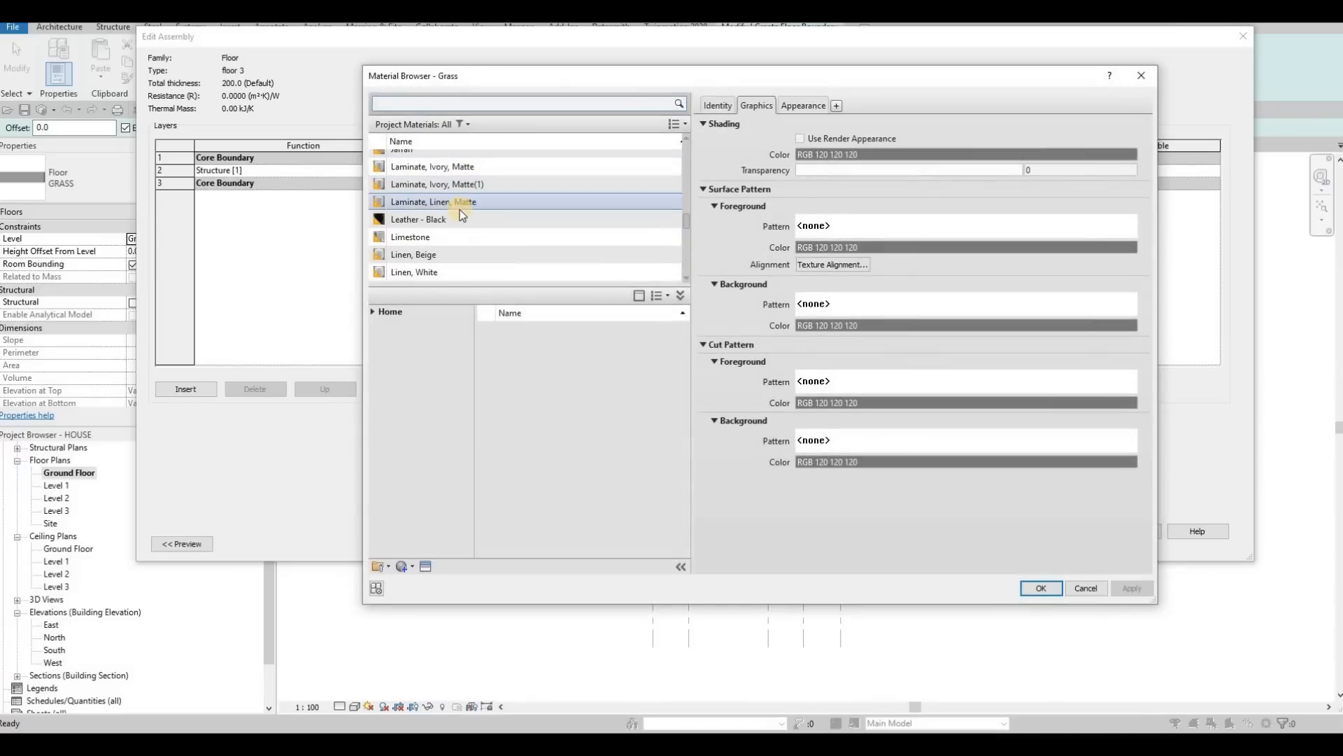
click(371, 311)
click(378, 339)
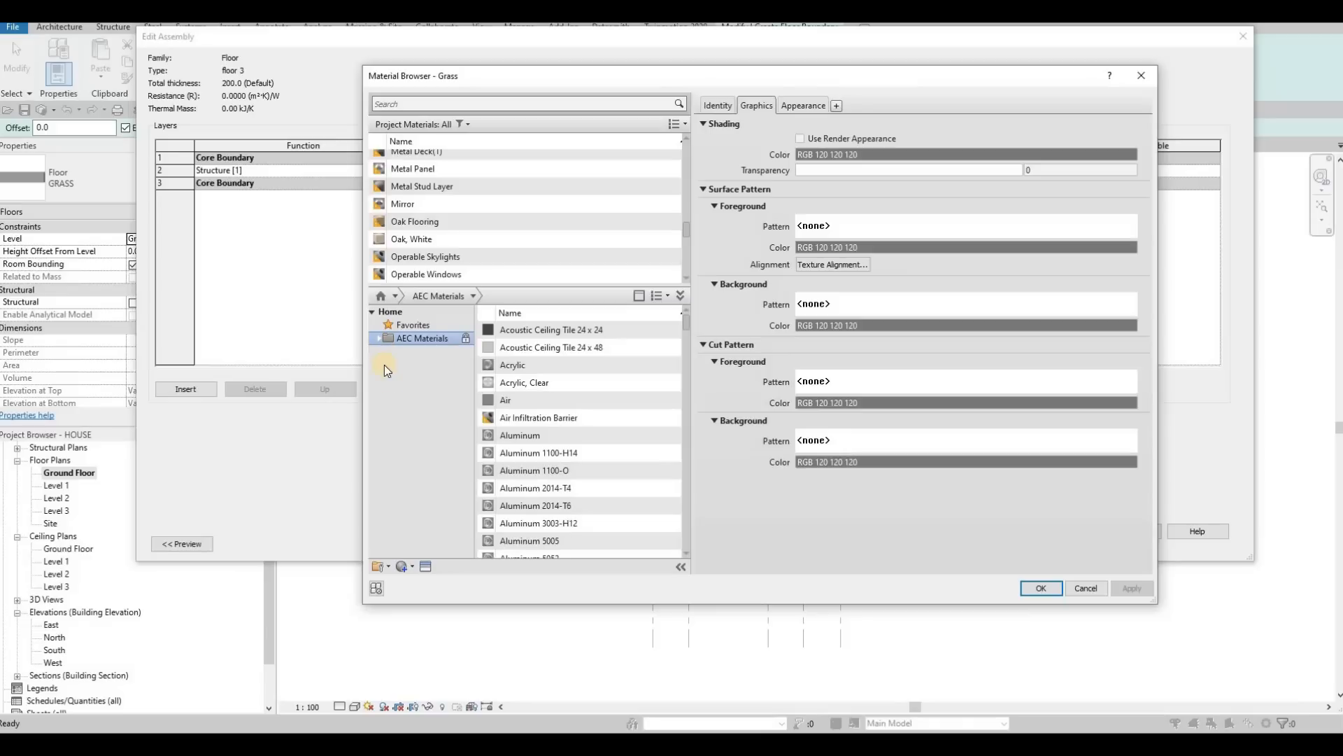
click(399, 380)
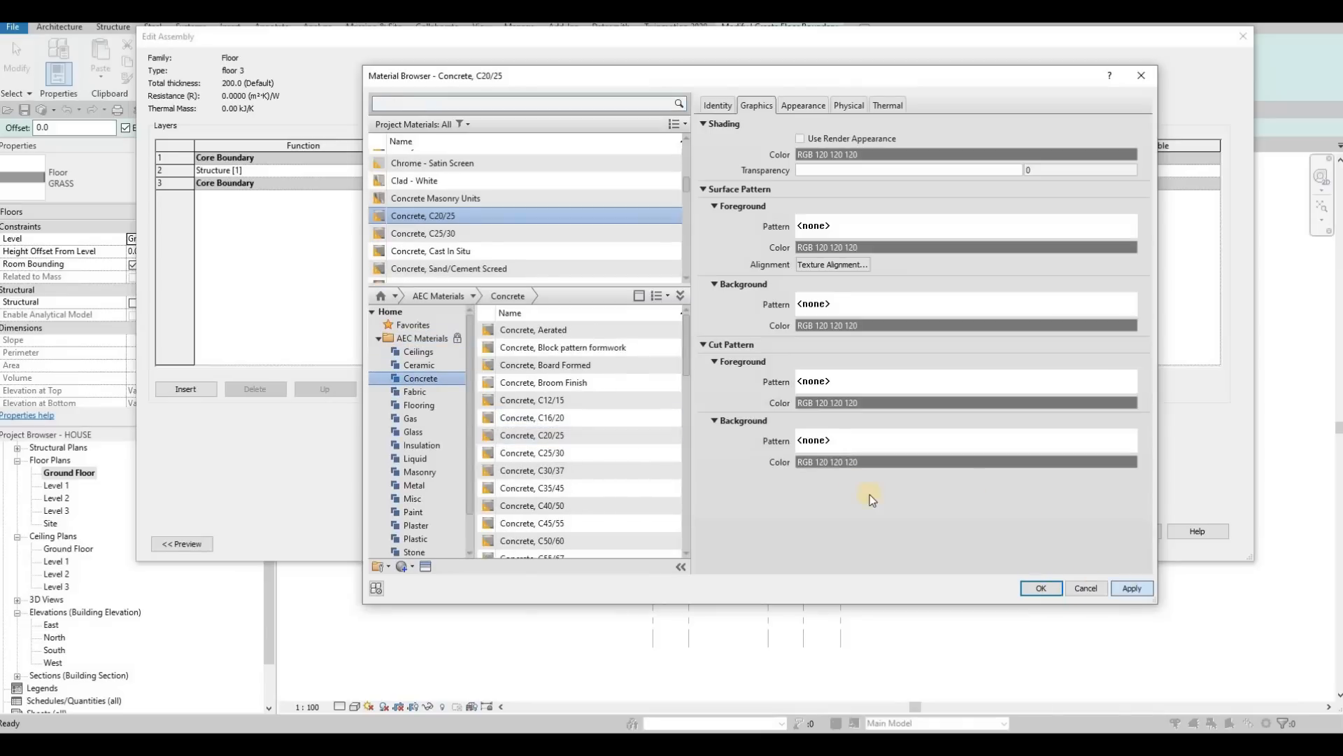
click(1043, 588)
click(1063, 530)
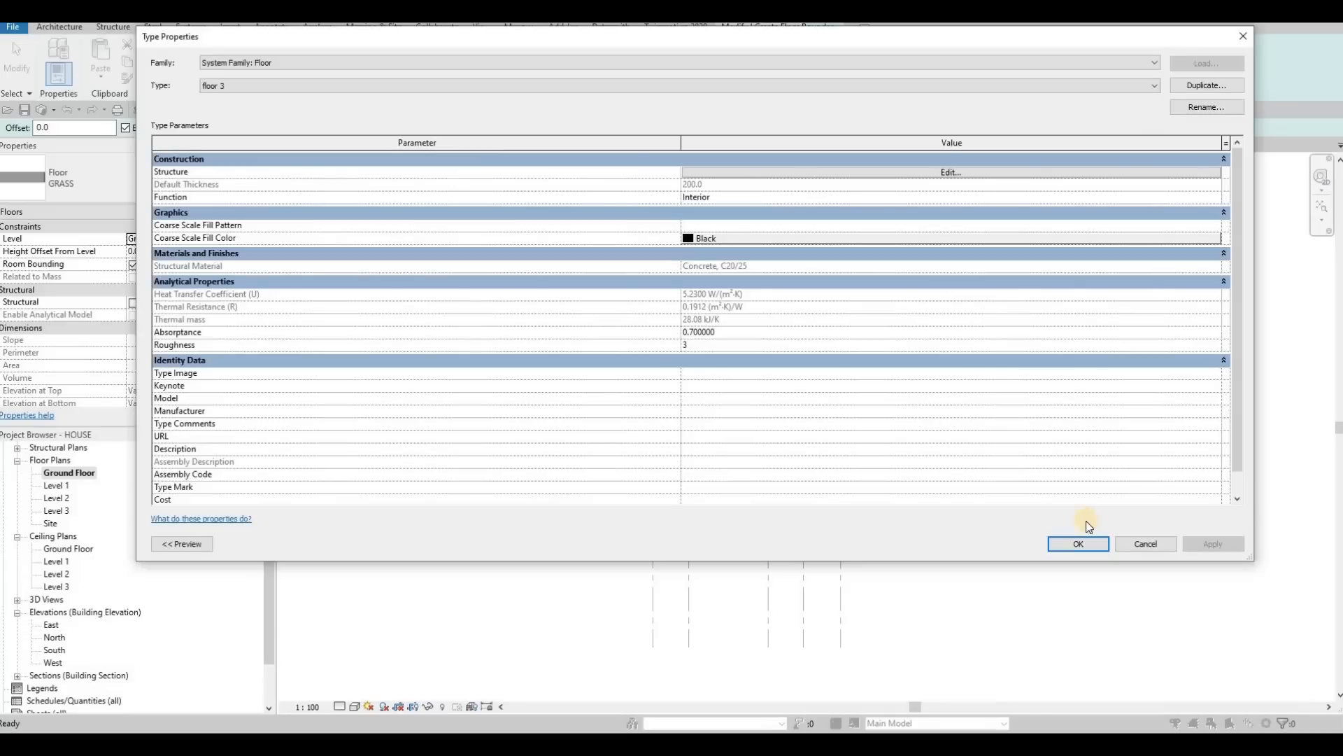
click(1077, 542)
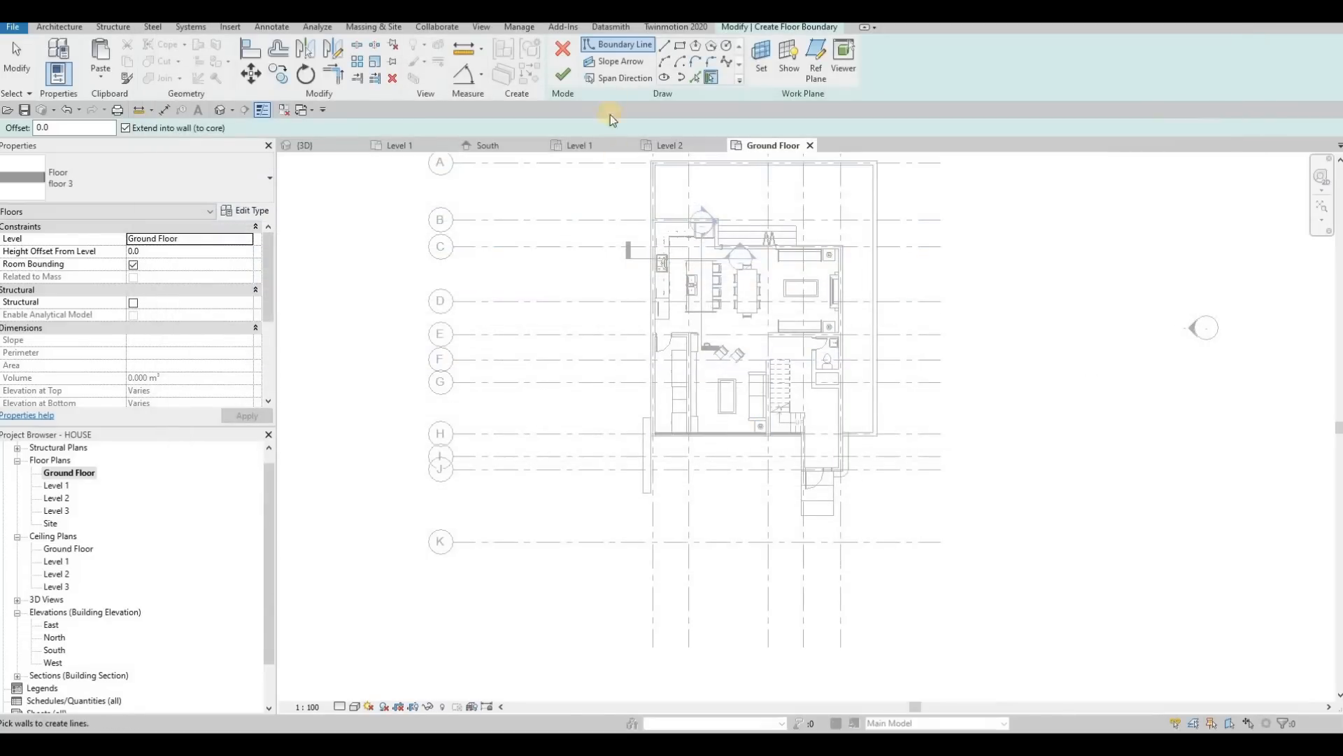
Step: Draw a rectangular floor boundary in front of the house, from the outer wall corner on grid H to past grid K
middle_drag(677, 433, 639, 359)
click(685, 63)
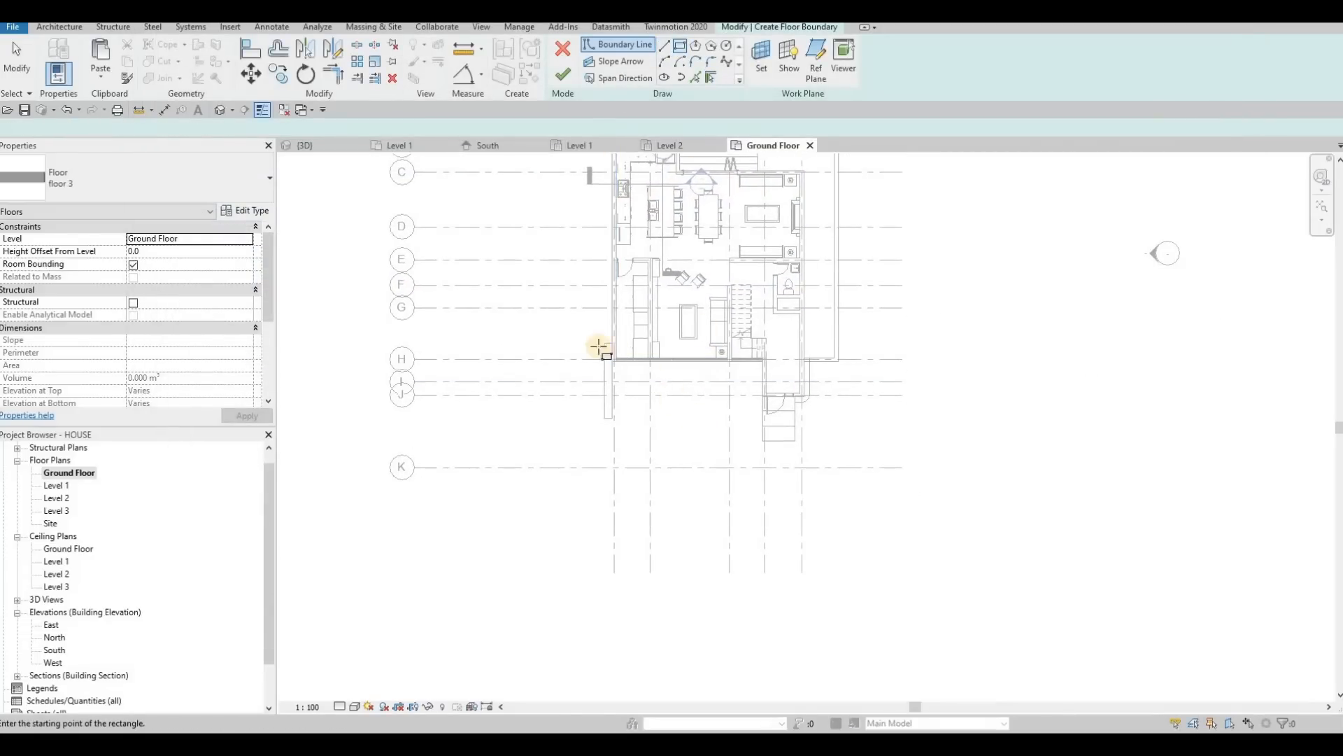
scroll(546, 321, up, 3)
scroll(539, 310, up, 3)
click(539, 308)
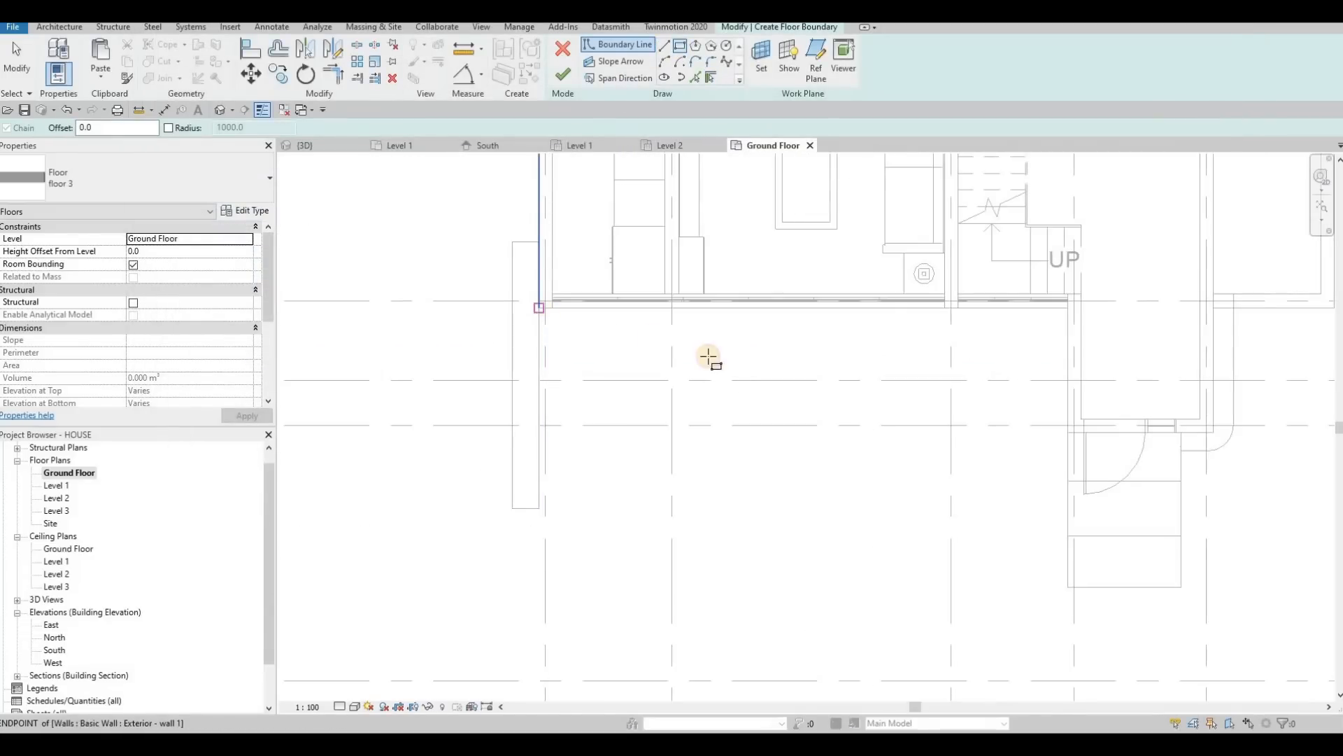
middle_drag(1003, 594, 896, 408)
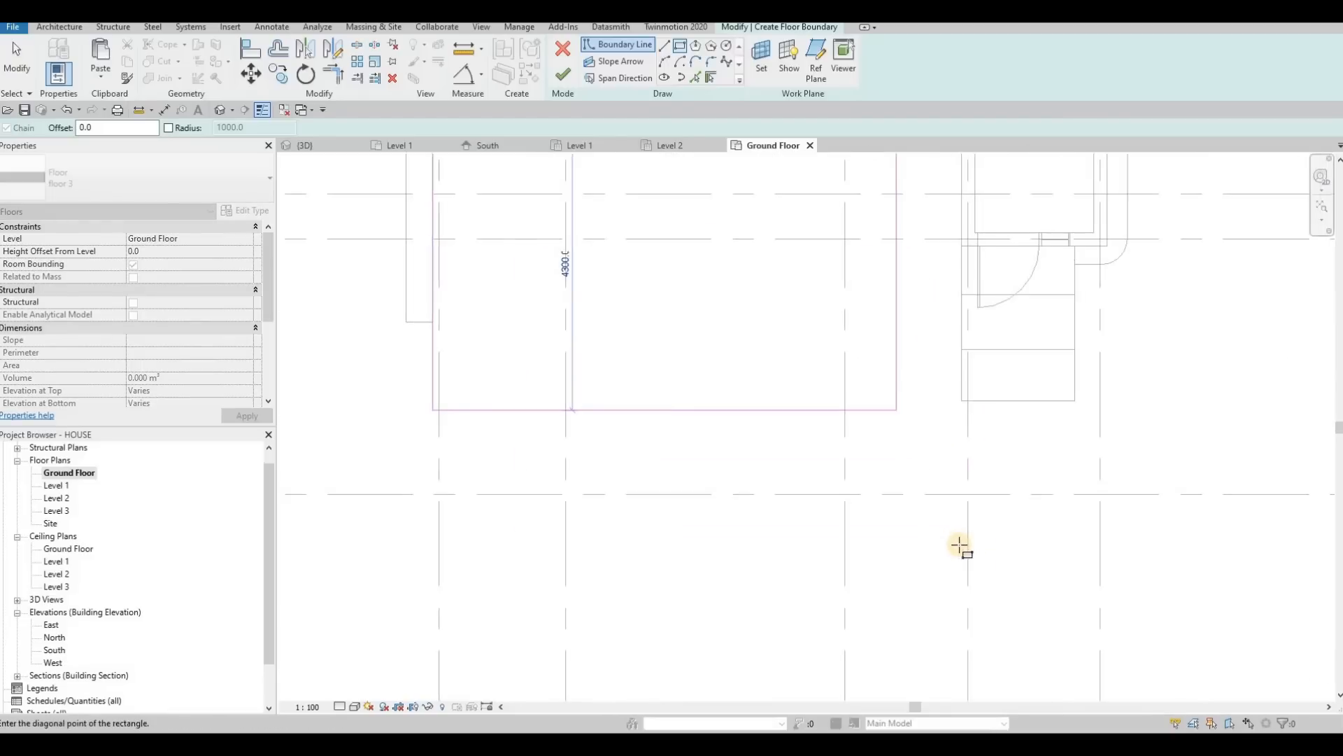
click(968, 586)
middle_drag(953, 524, 879, 521)
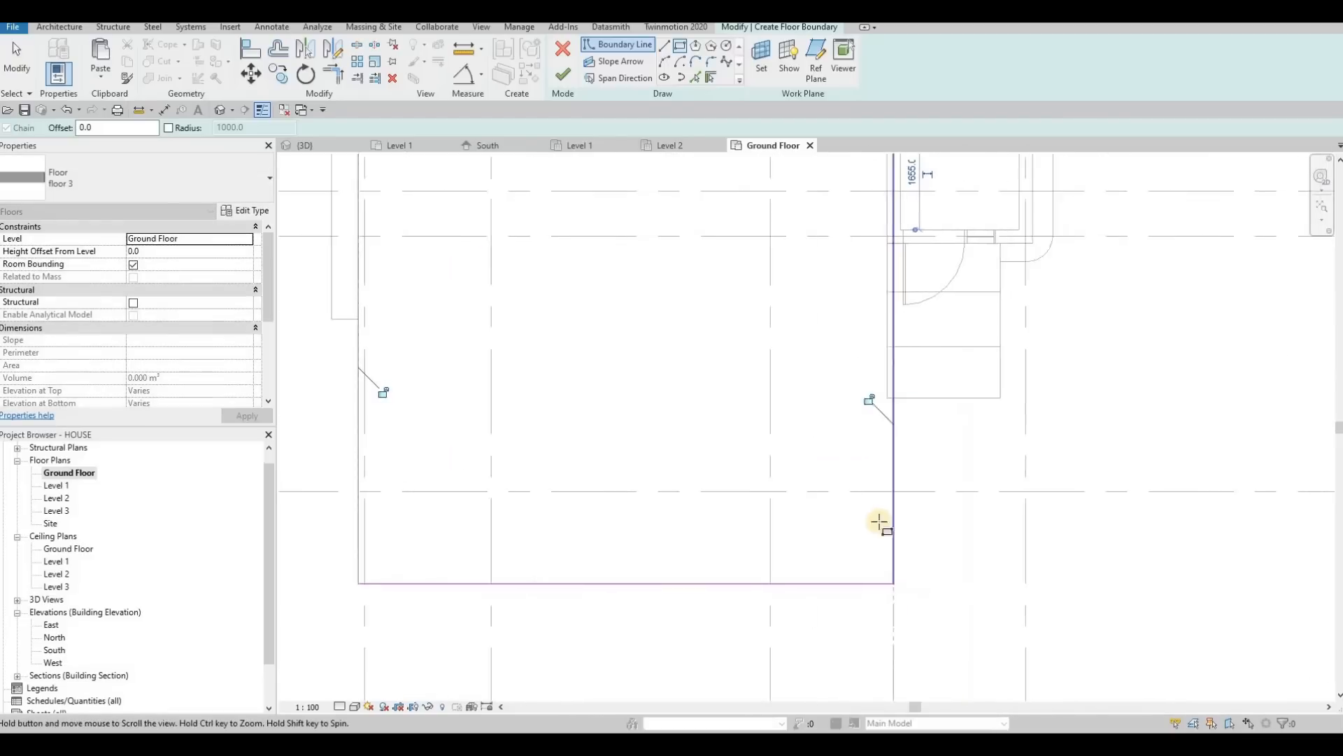
Step: Draw a second boundary rectangle of about 1800 by 4330 mm beside the entrance, starting at the side terrace's outer corner
scroll(1056, 252, down, 2)
middle_drag(1056, 252, 879, 401)
click(940, 314)
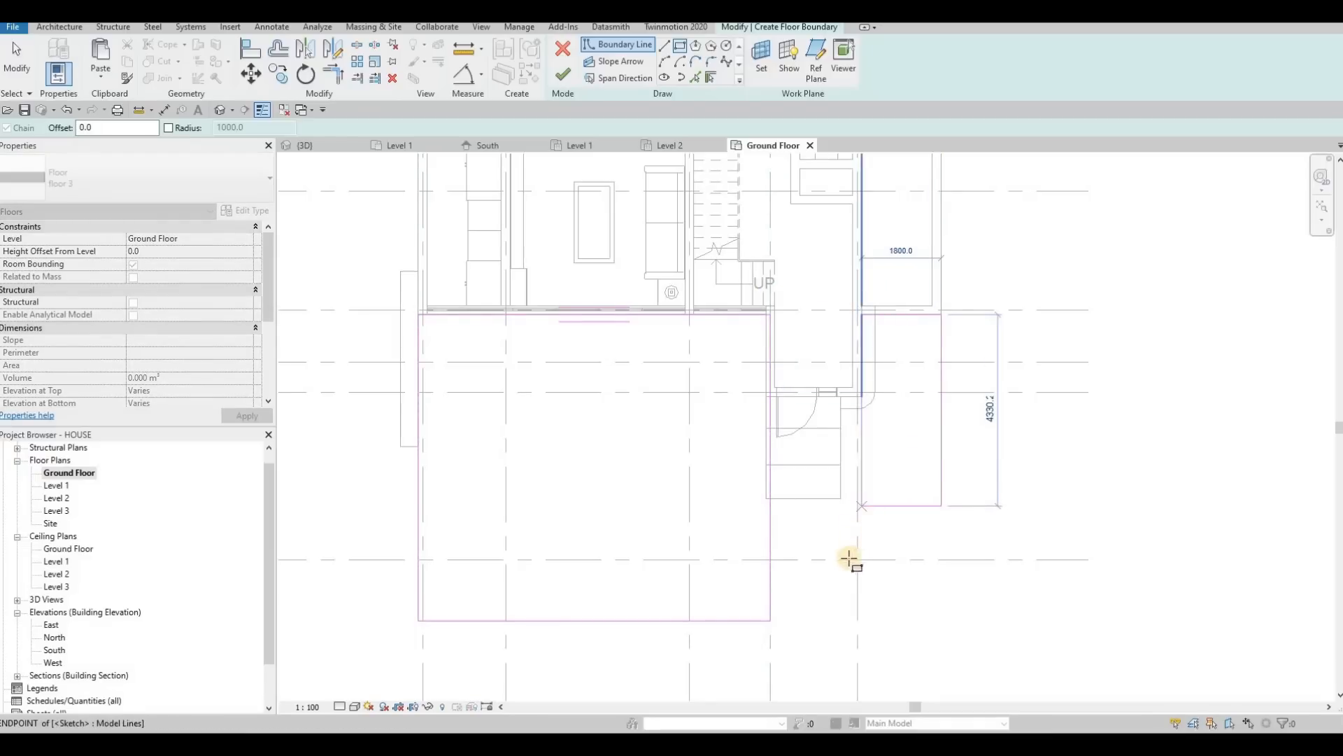
key(Escape)
middle_drag(851, 545, 854, 496)
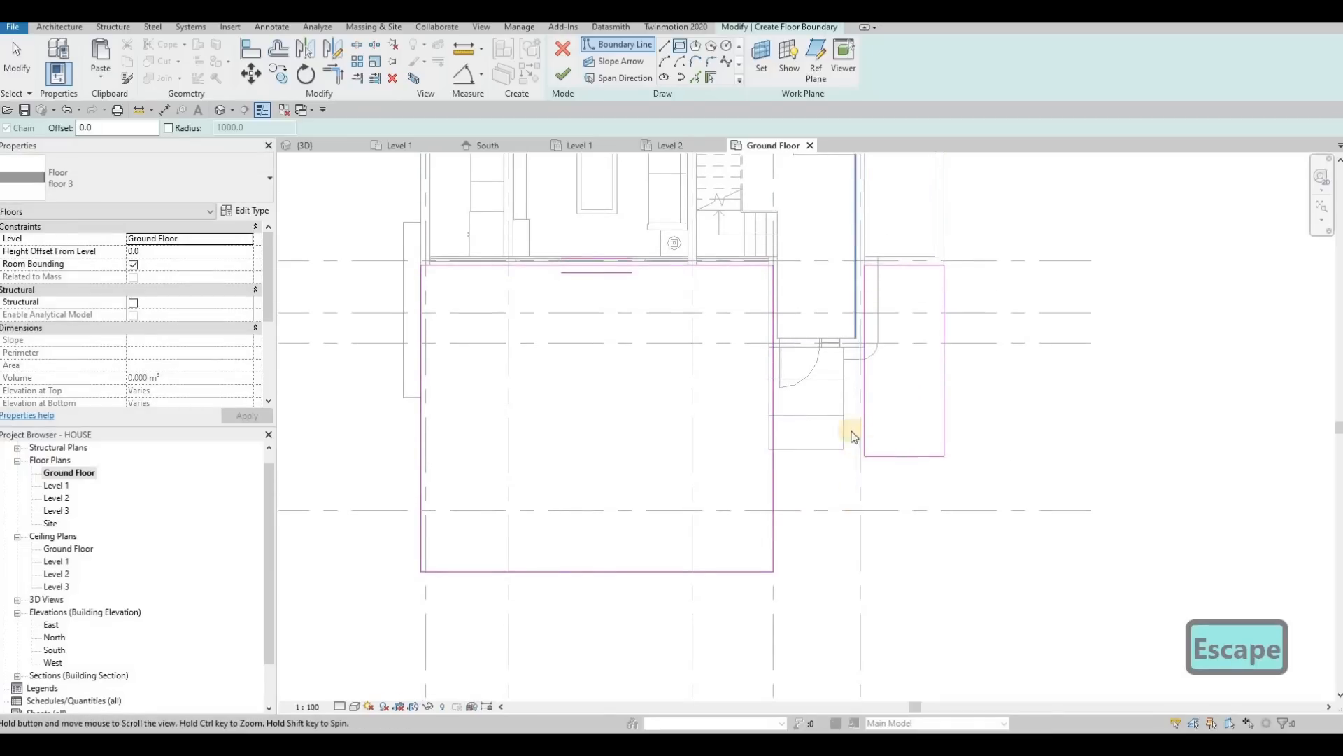
middle_drag(852, 435, 861, 395)
key(Escape)
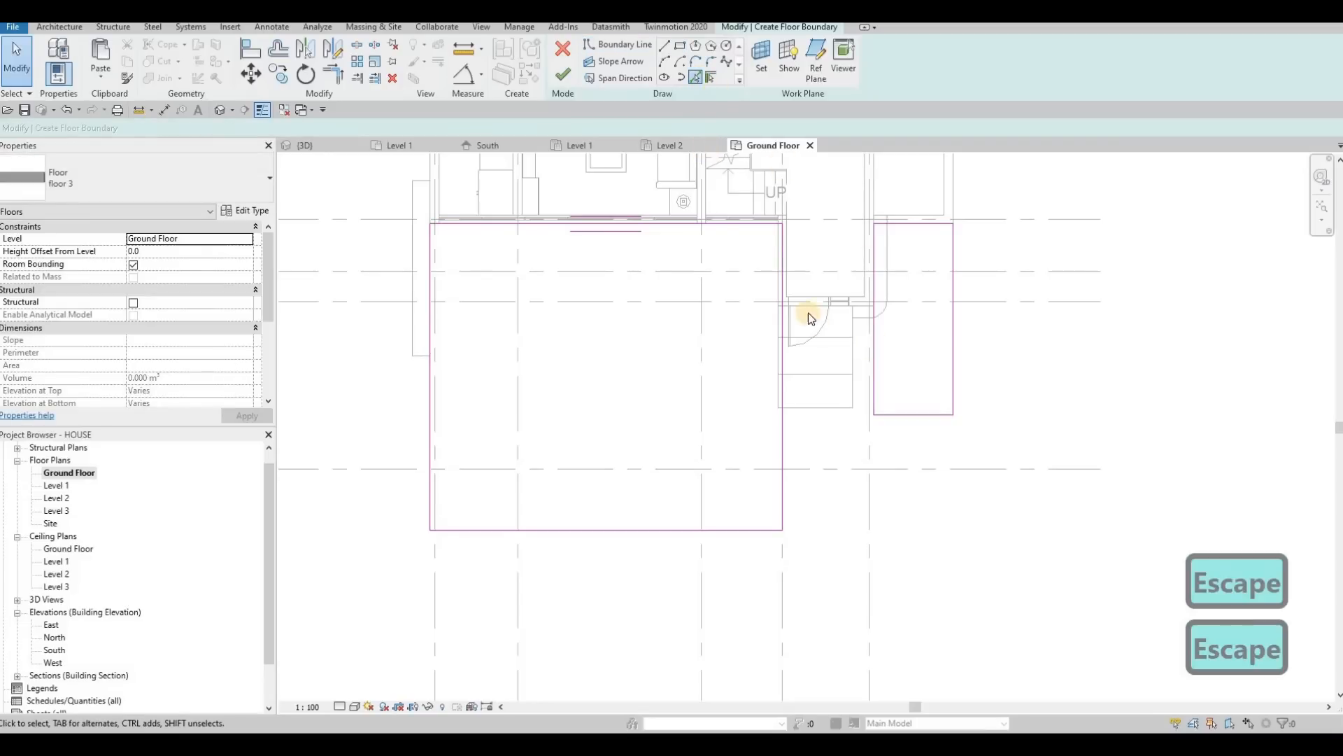
Step: Add a boundary line along the entrance wall face by the door and trim it to the inner sides of both rectangles
scroll(809, 313, up, 2)
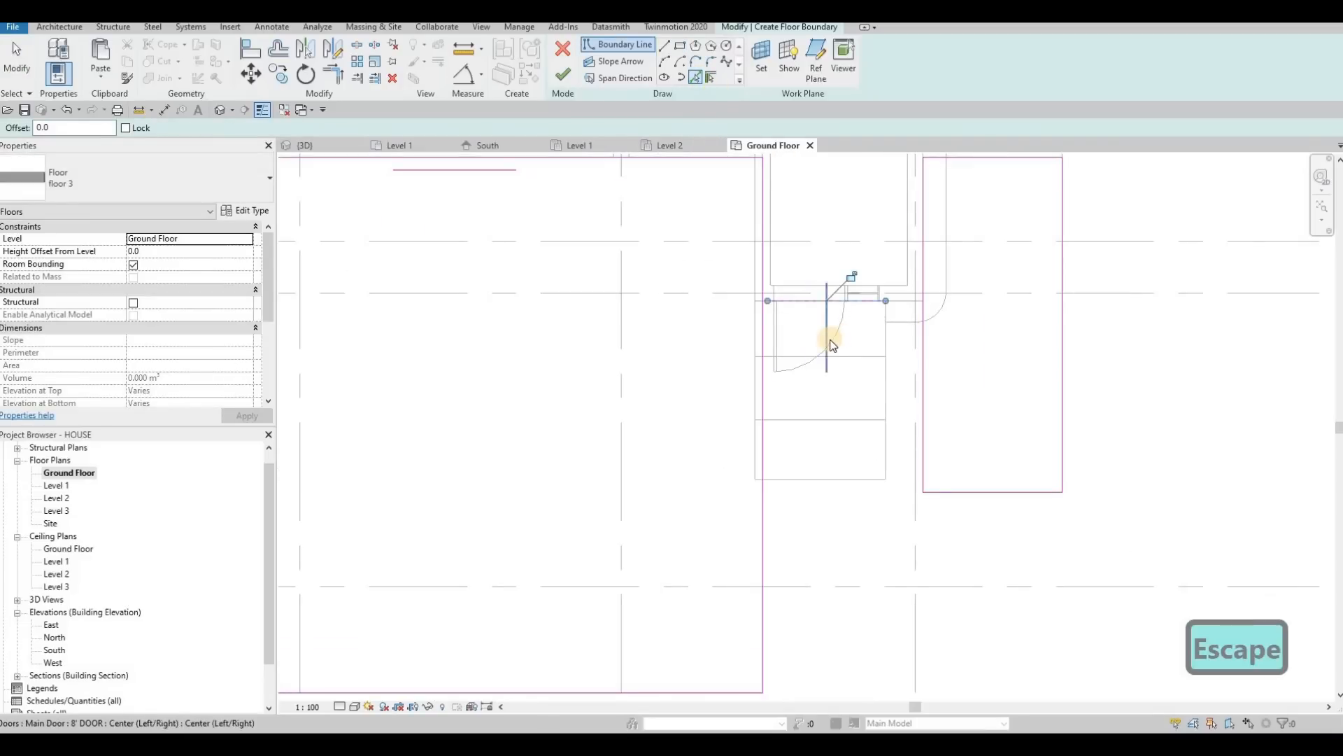
key(Escape)
key(Escape)
key(Escape)
key(t)
key(r)
click(800, 298)
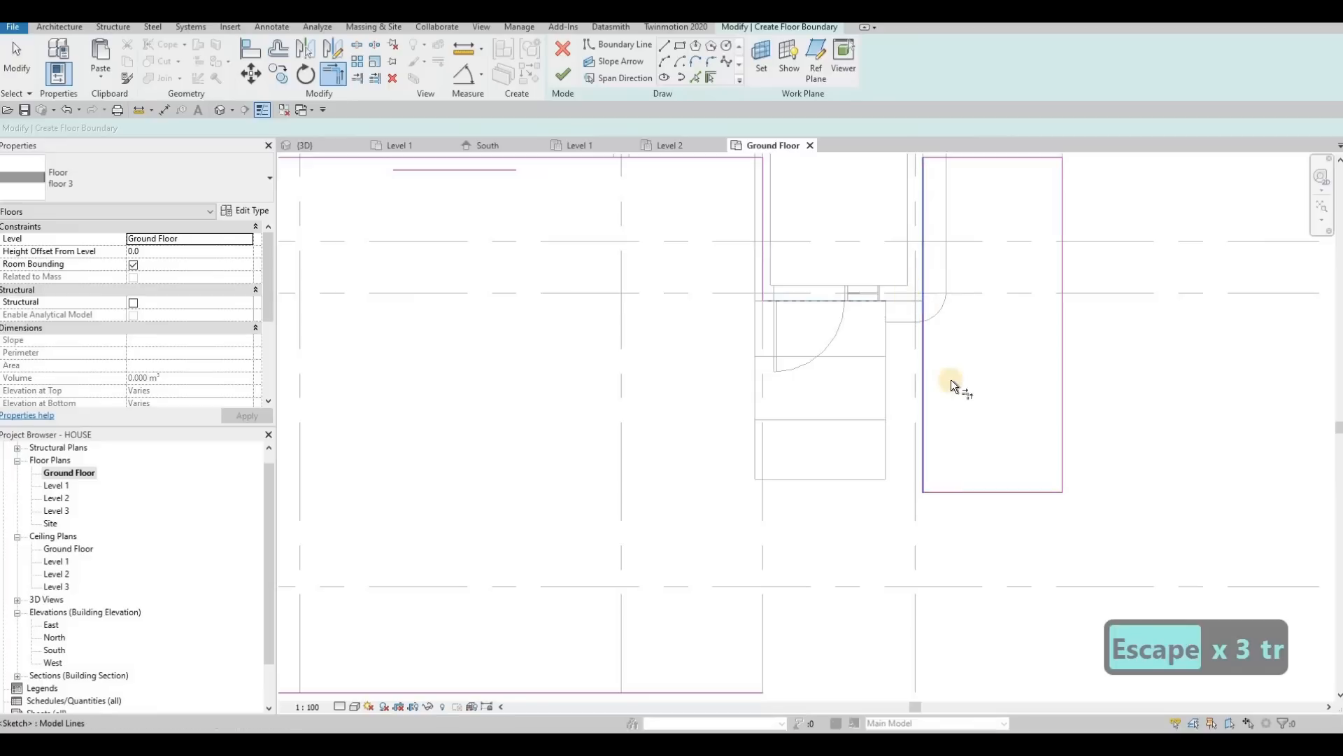
scroll(895, 382, down, 2)
key(Escape)
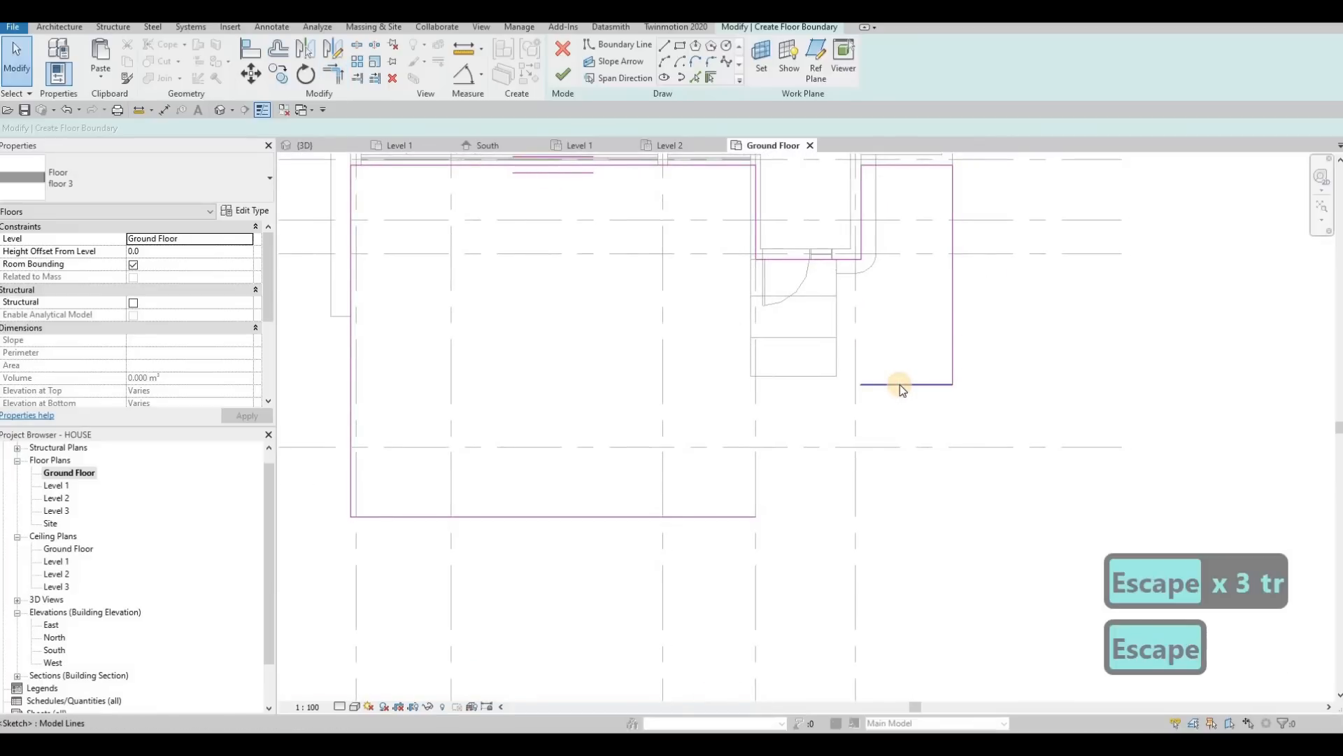
Step: Delete the second rectangle's front line and trim the main front boundary to its outer side line to form one corner
click(899, 384)
key(Delete)
key(t)
key(r)
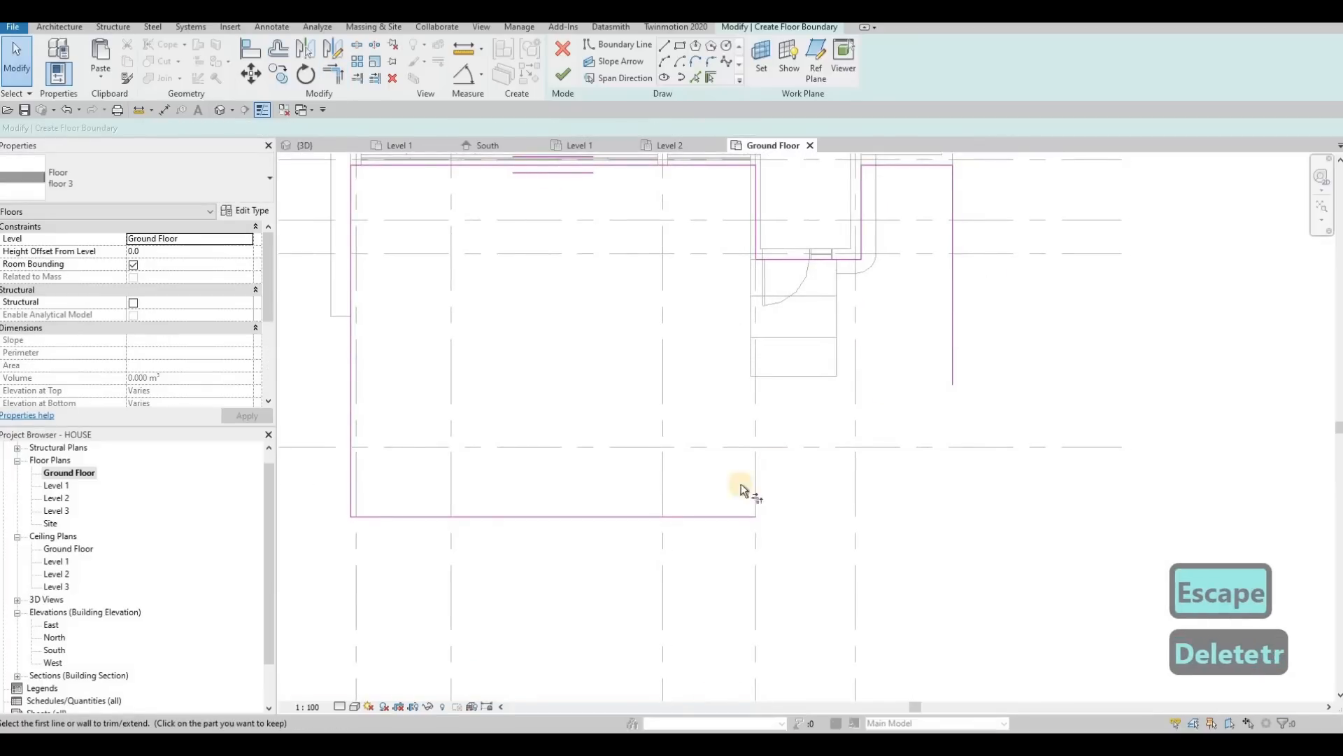
click(712, 517)
key(Escape)
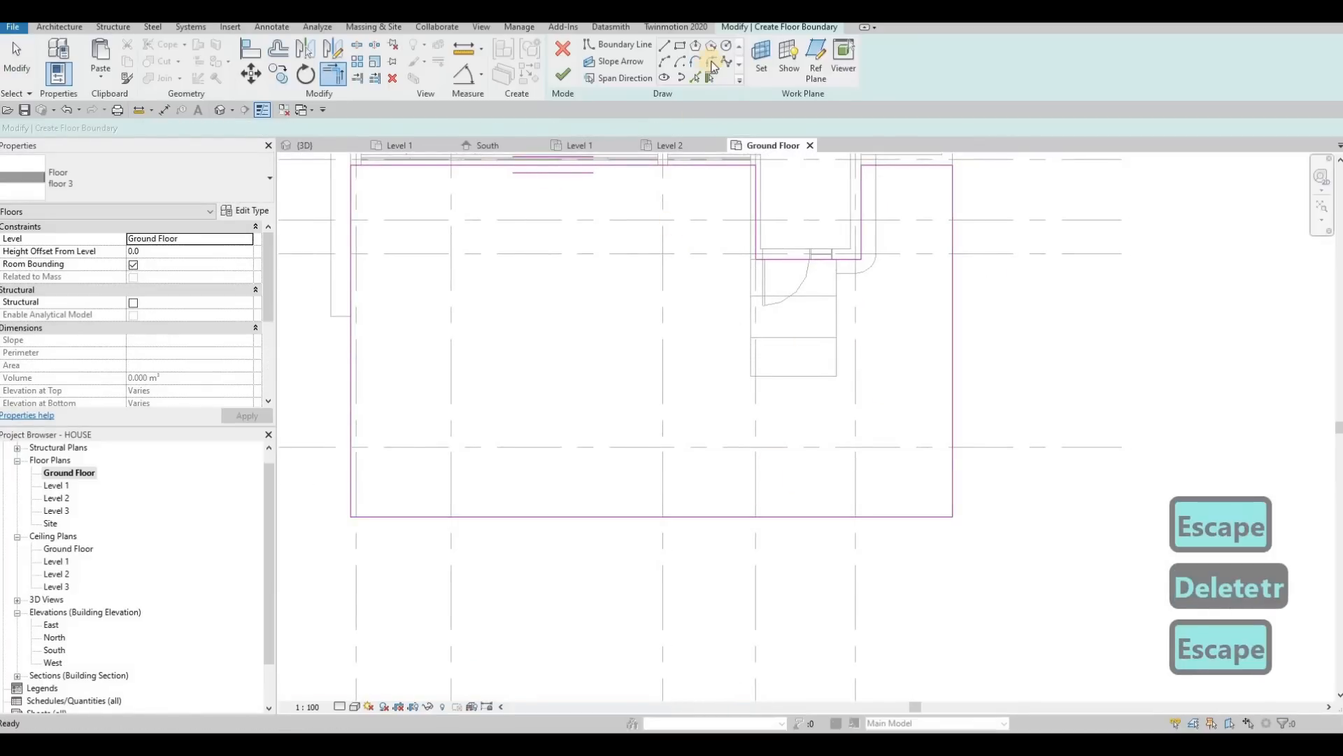
Step: Round the floor boundary's outer front corner near the entrance with a fillet arc of about 4500 mm radius
click(712, 62)
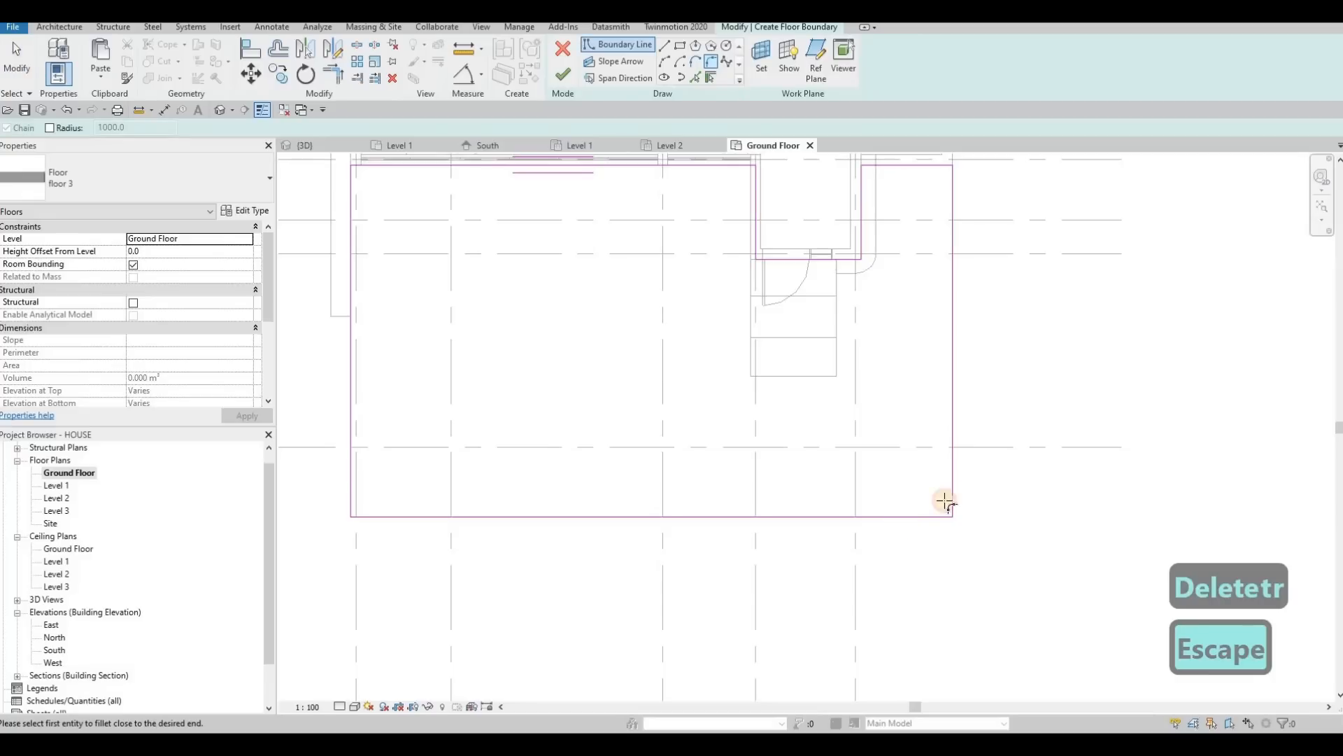
click(888, 441)
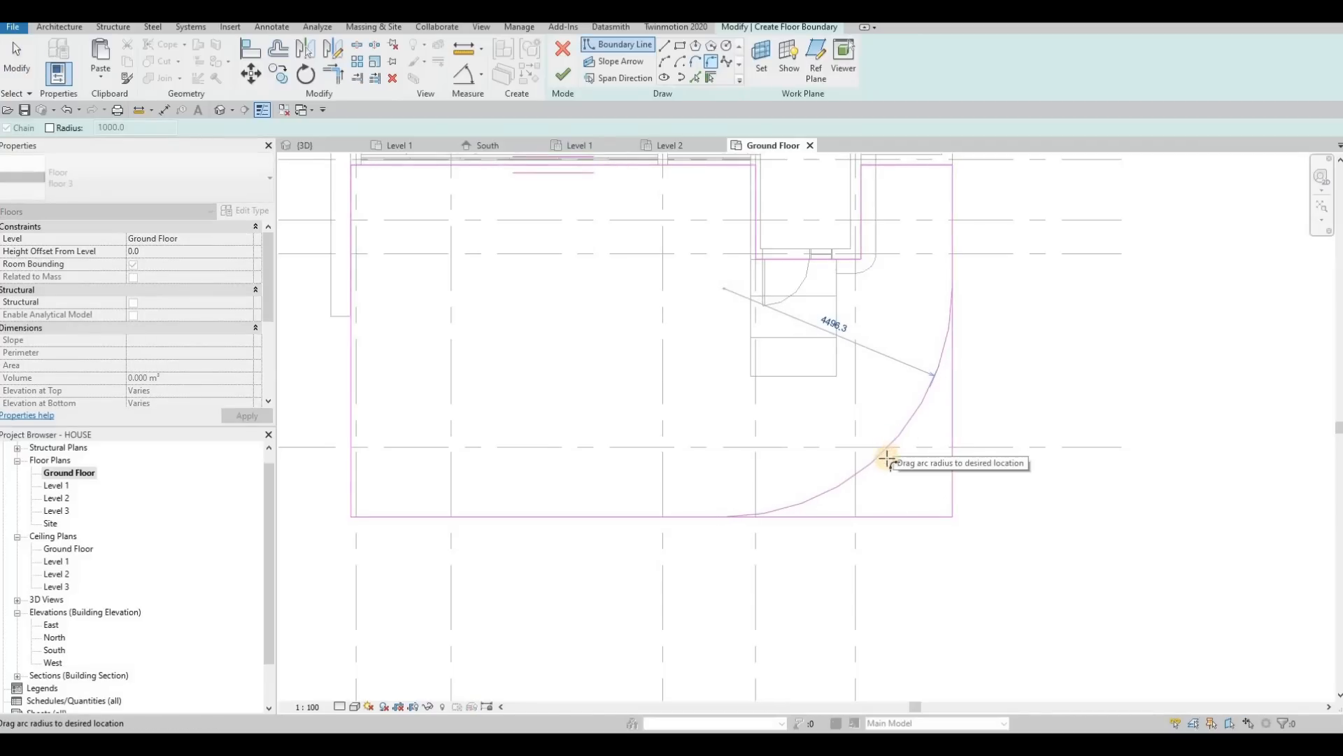
click(860, 475)
key(Escape)
scroll(876, 426, down, 3)
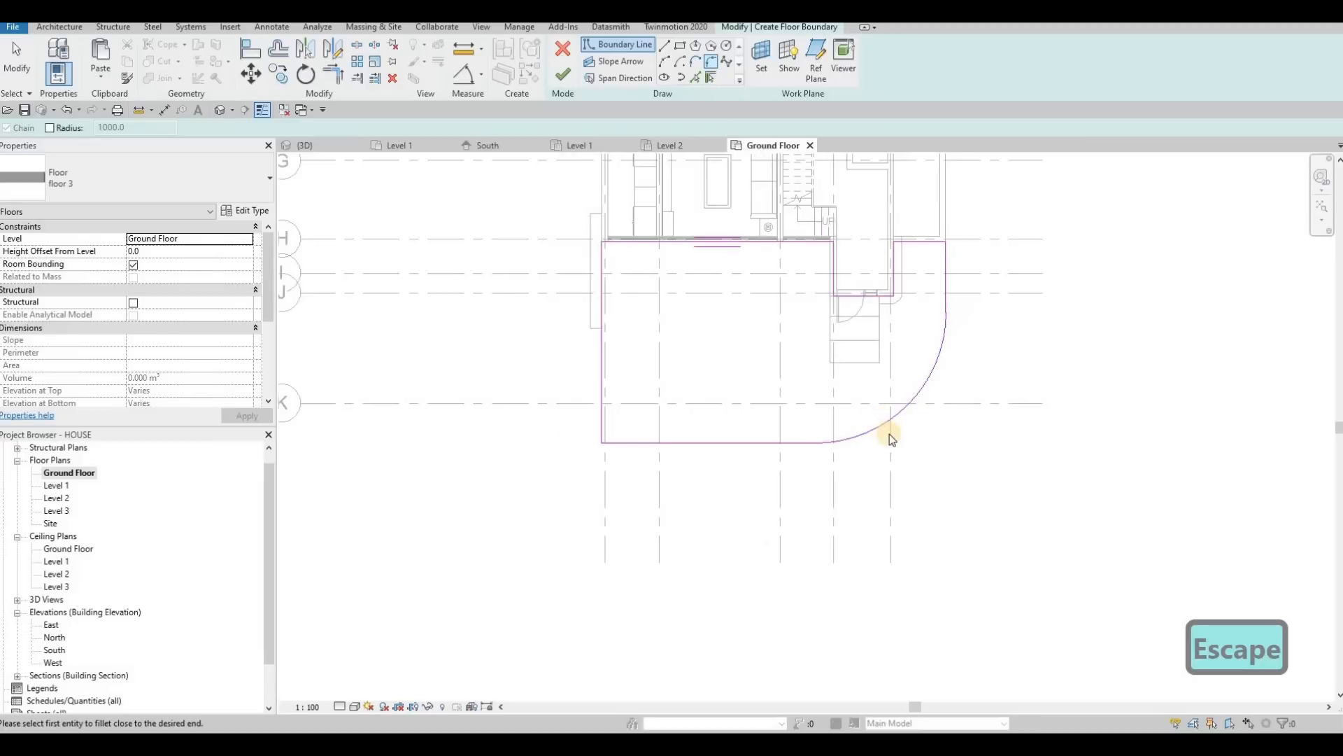
key(Escape)
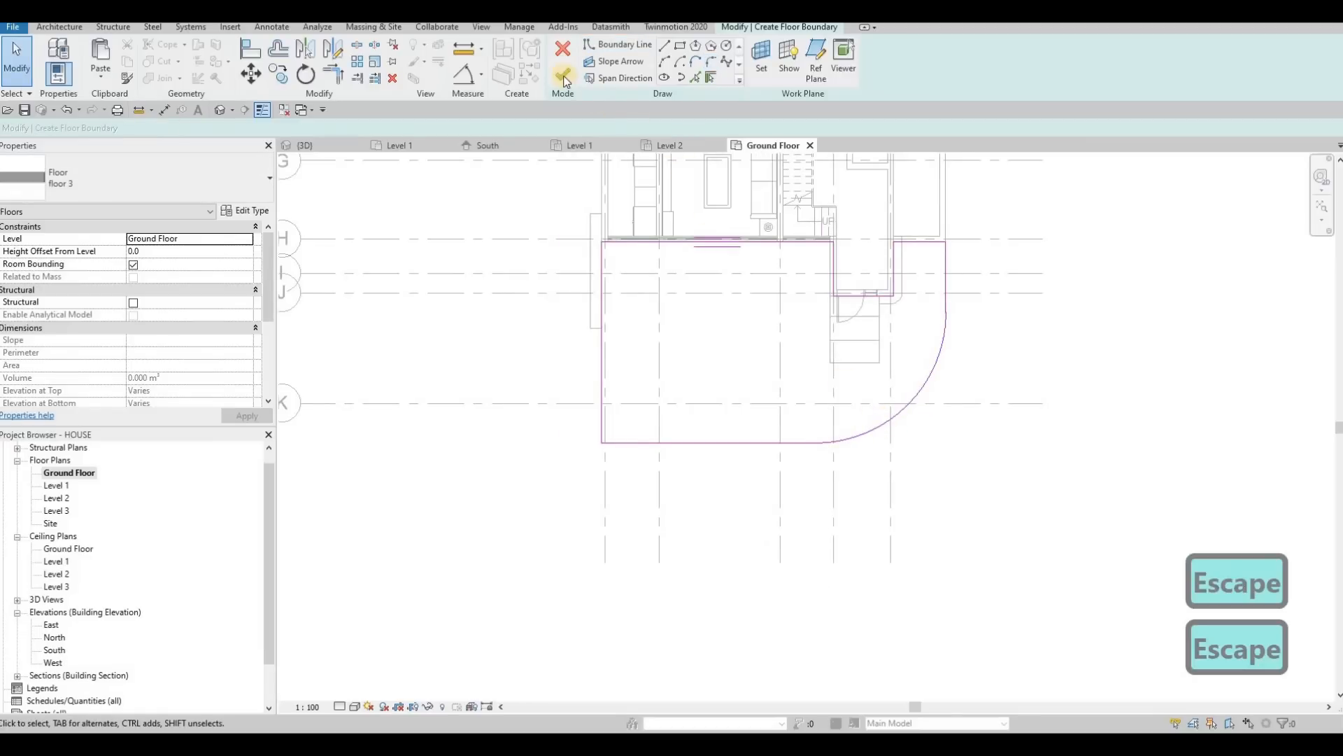
Step: Finish the floor boundary and view the new floor around the entrance in the 3D view
click(304, 144)
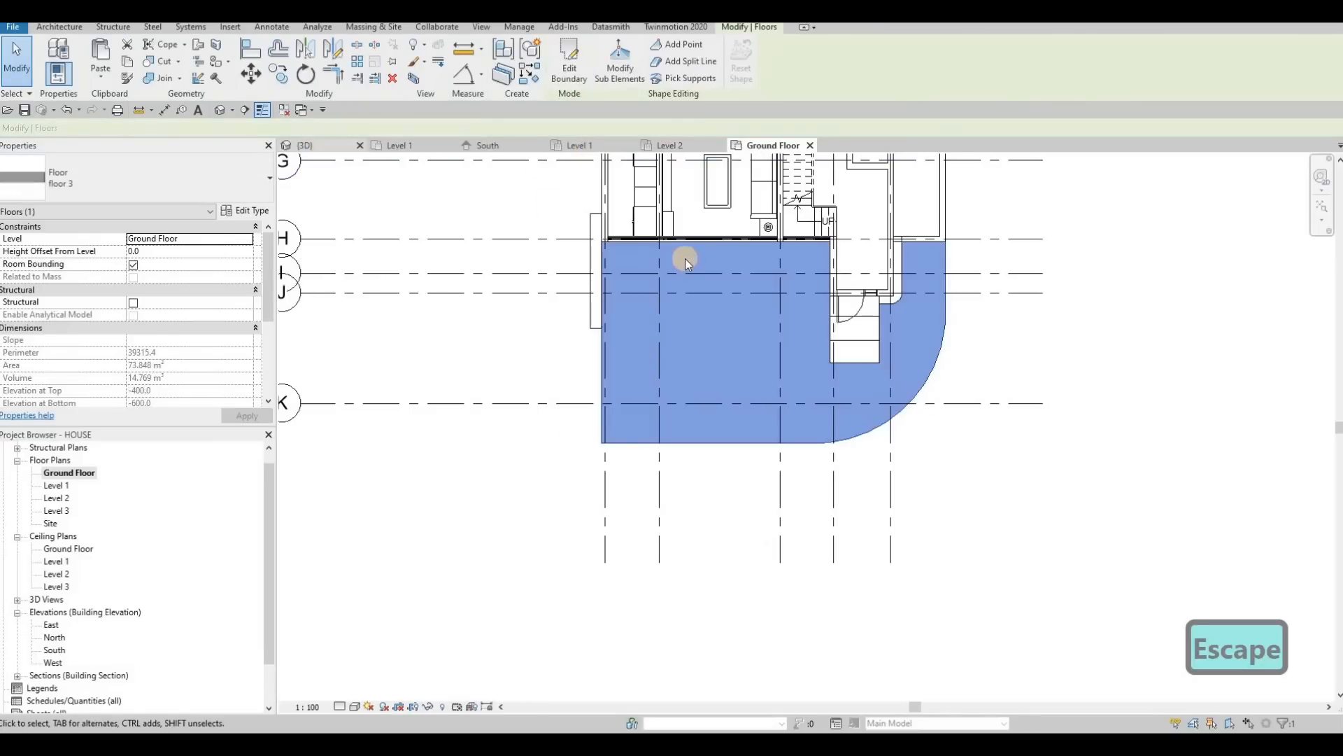
key(Escape)
shift+middle_drag(653, 465, 833, 372)
scroll(832, 373, up, 4)
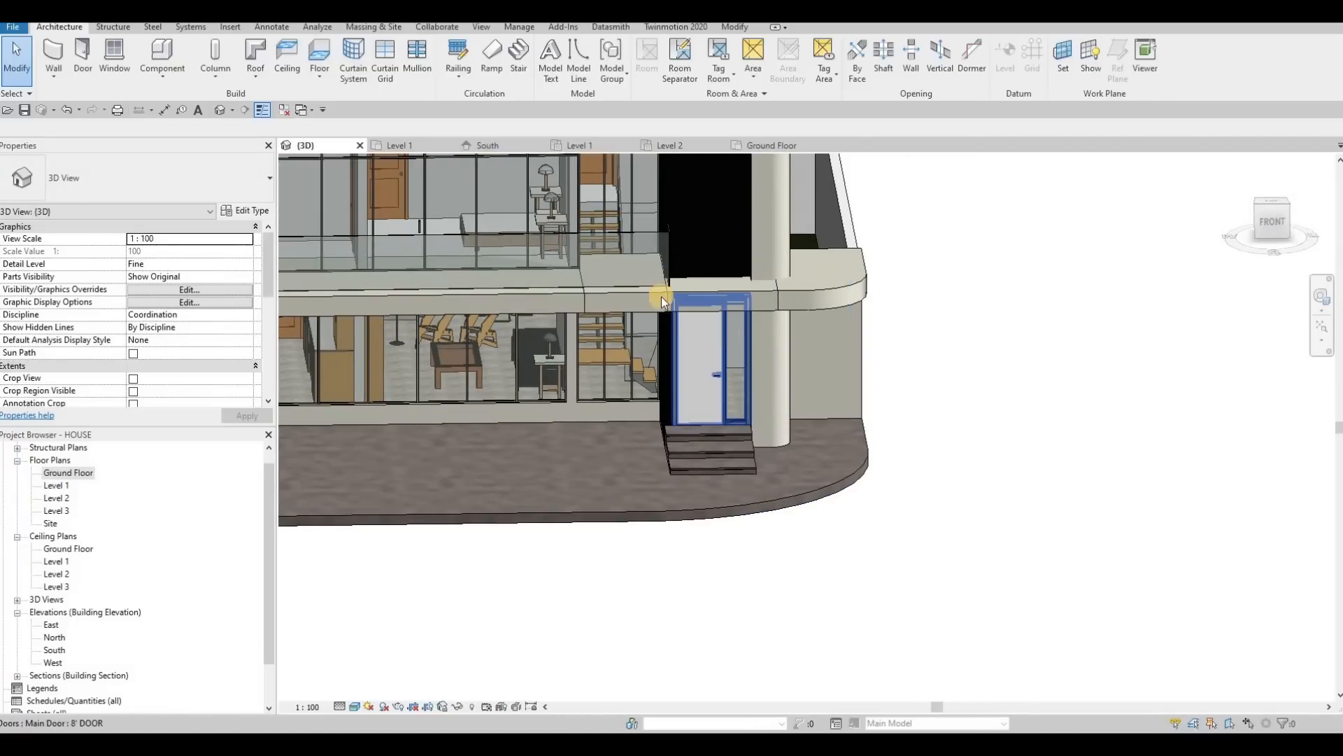
Step: In the South elevation, edit the profile of the wall beside the entrance and sketch an opening rectangle about 2300 mm high from its base
click(482, 147)
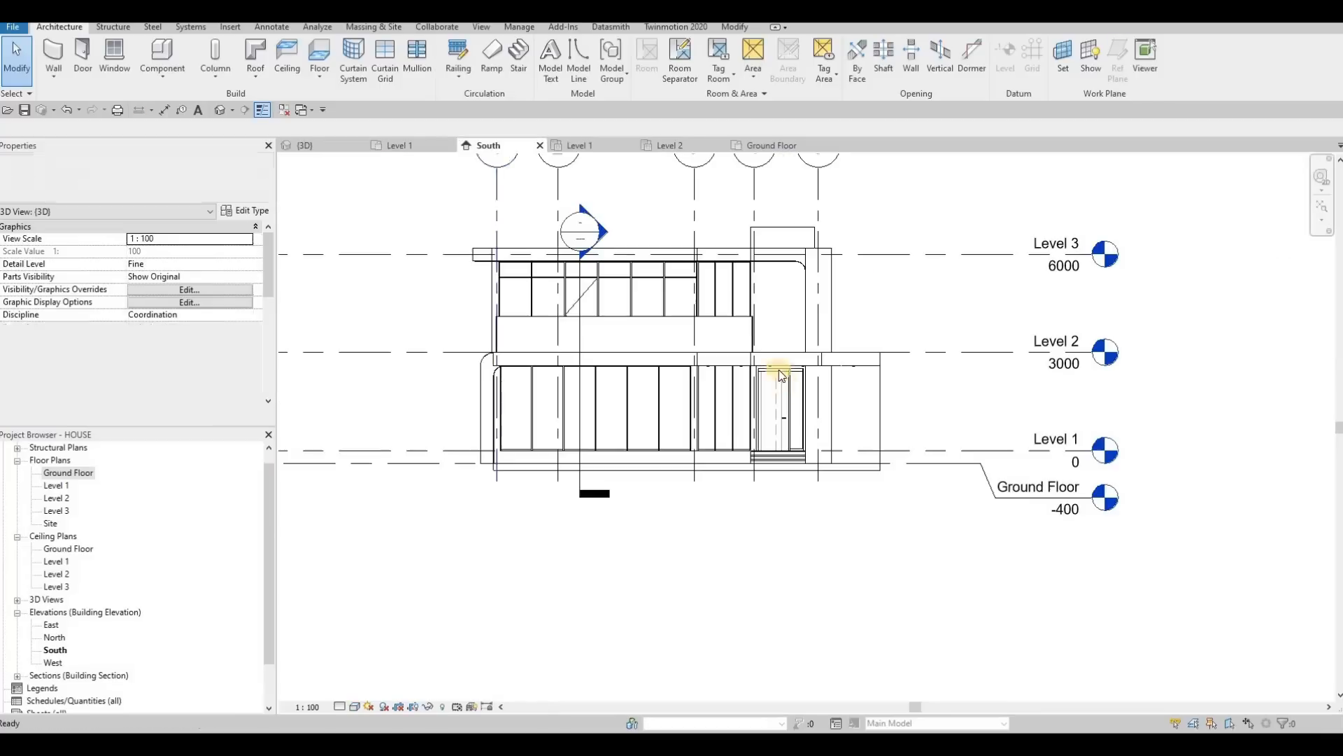
scroll(803, 389, up, 3)
click(803, 386)
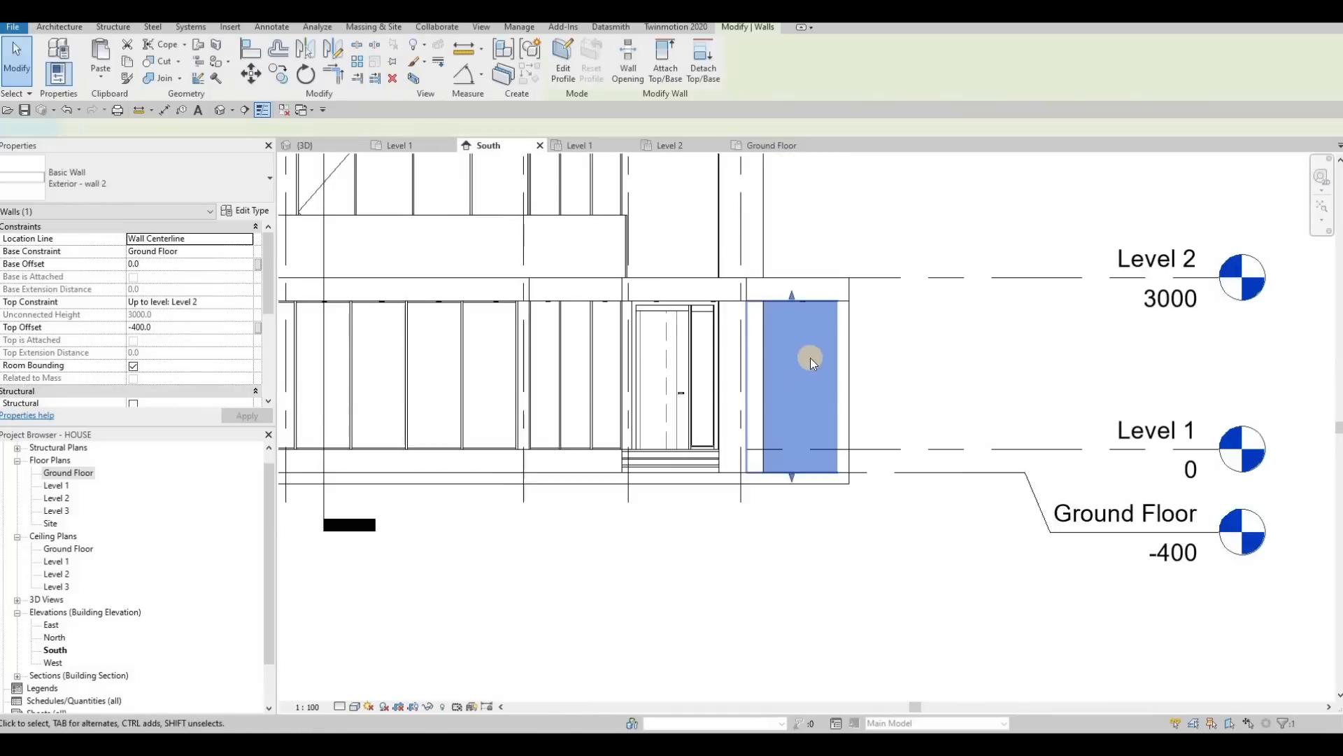
click(620, 67)
key(l)
key(i)
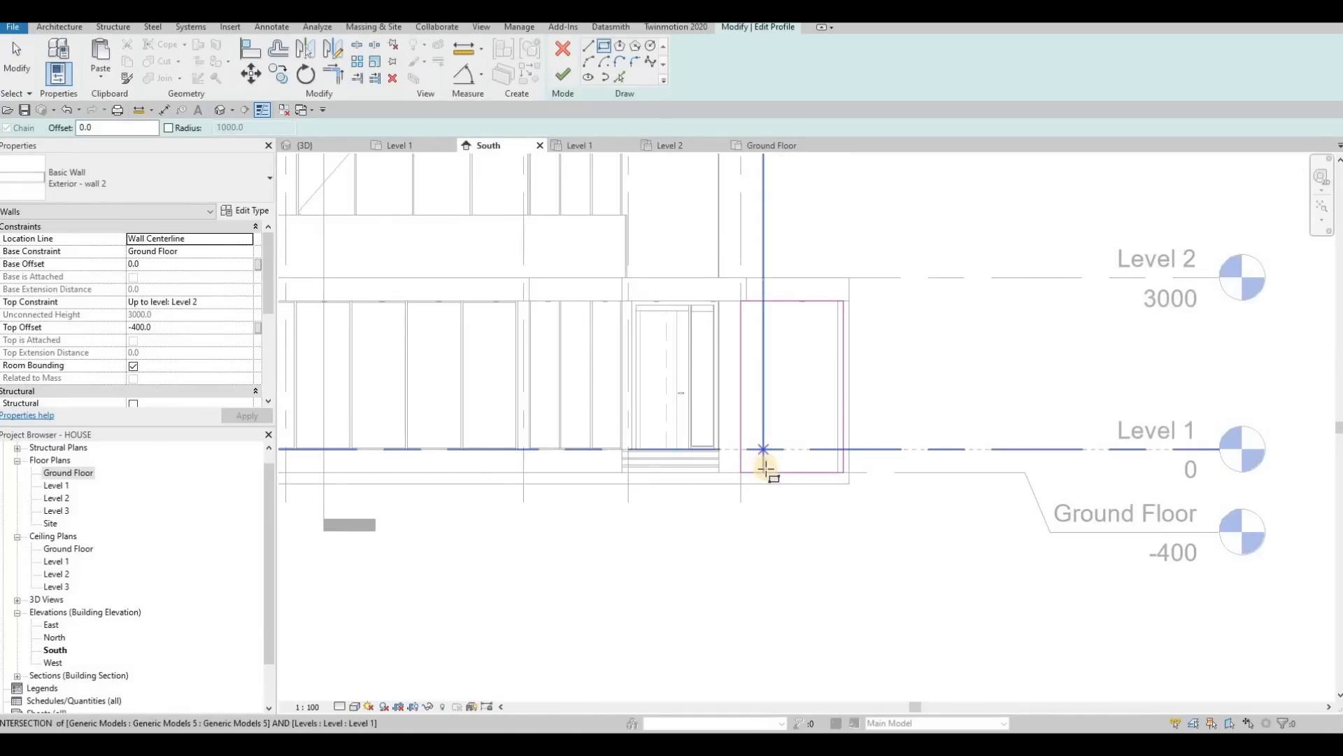
click(763, 471)
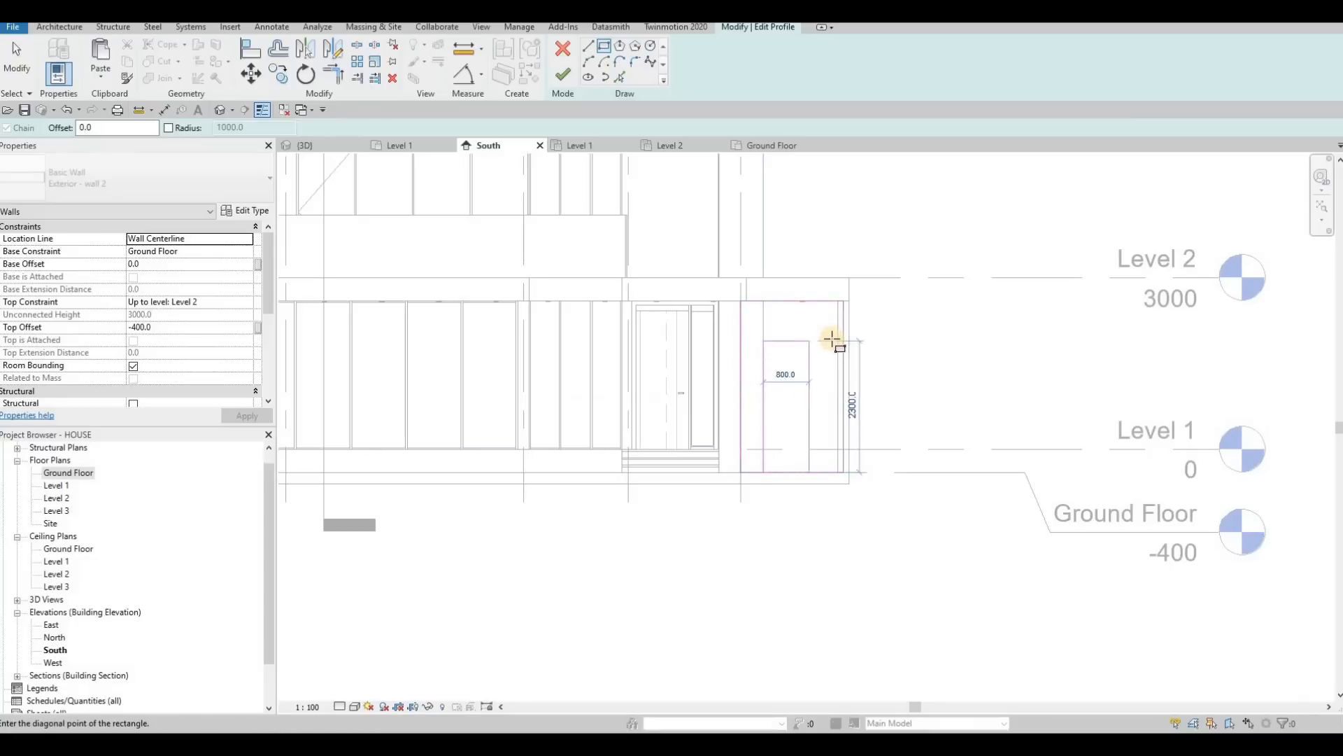
click(810, 395)
key(Escape)
key(Escape)
key(Escape)
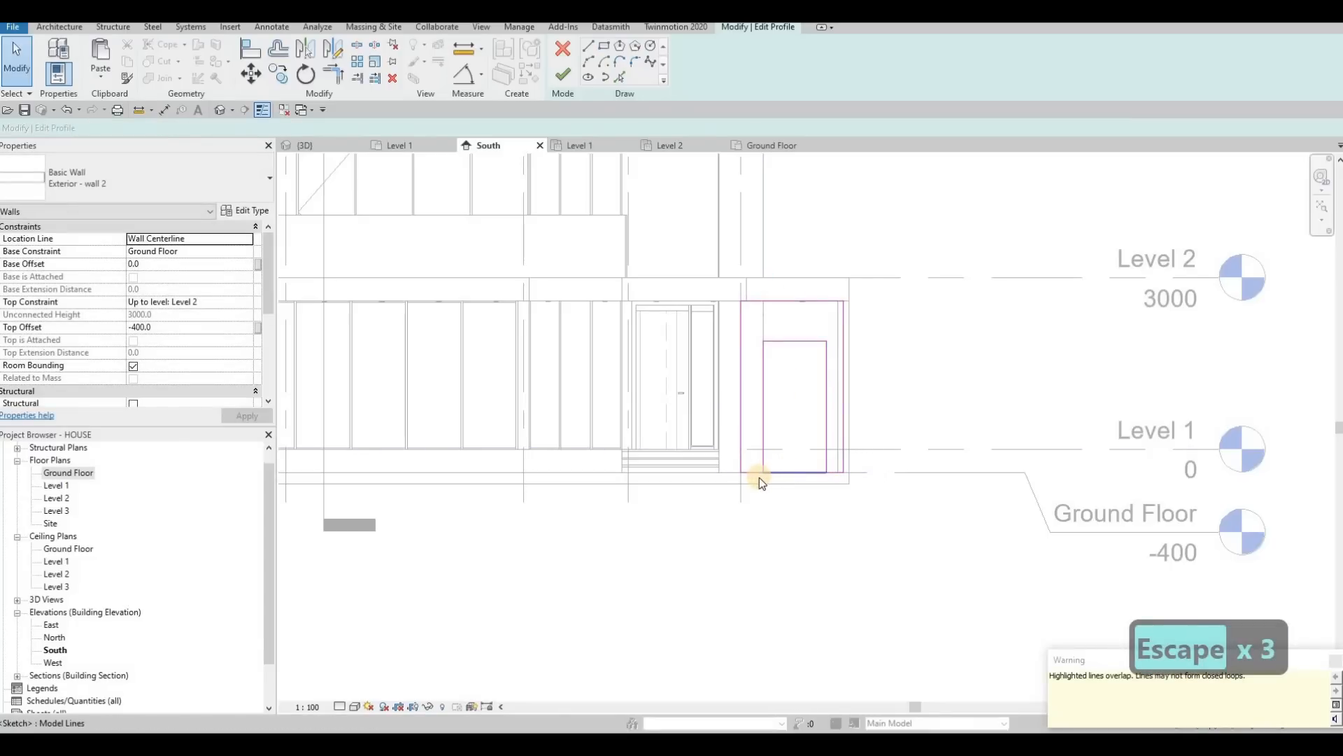
Step: Split the base line inside the opening, 500 mm from the opening side nearest the entrance
click(786, 479)
key(Escape)
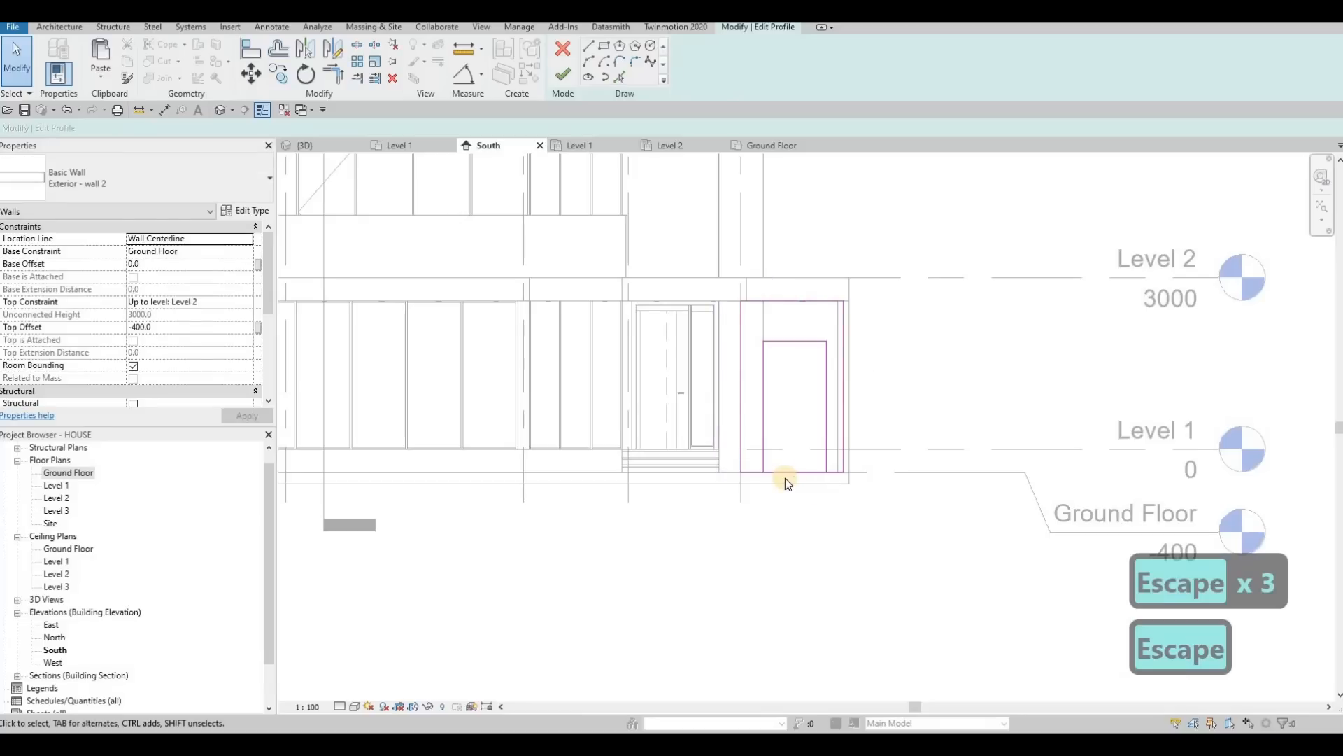
key(s)
key(l)
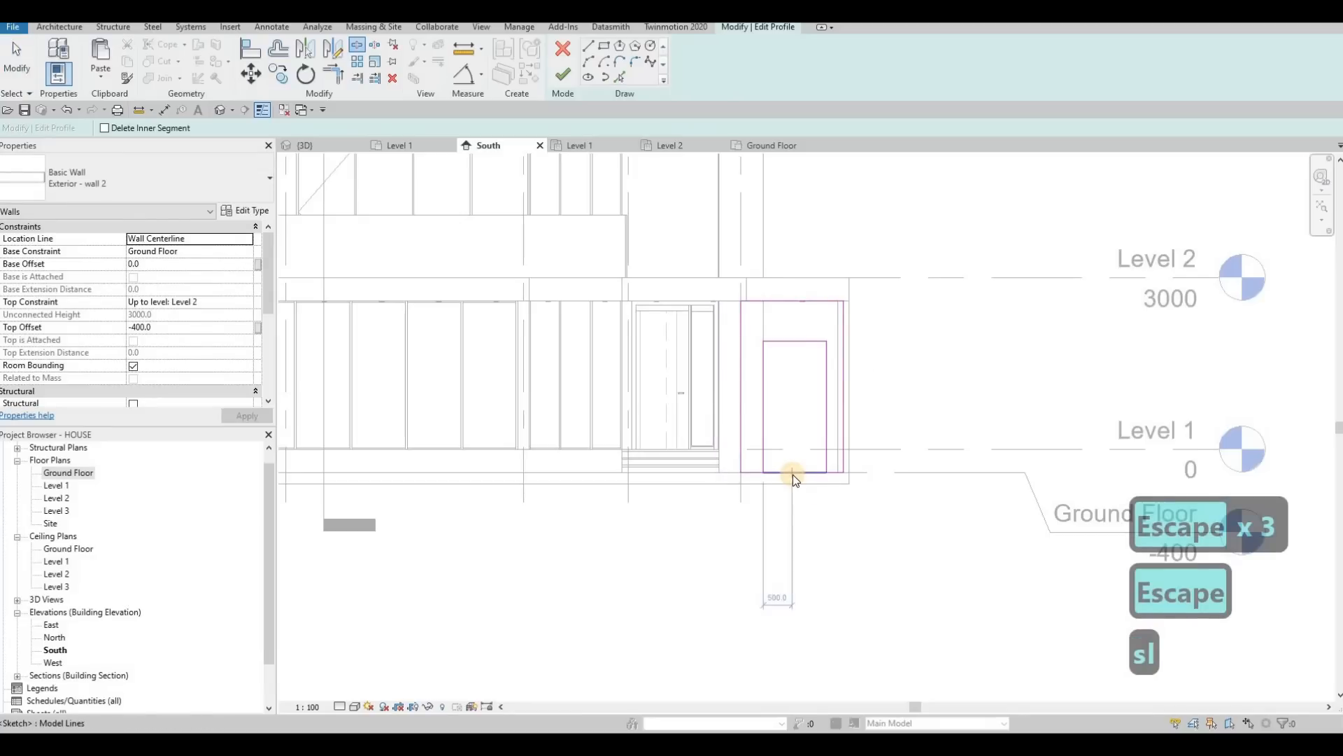
key(Escape)
key(Escape)
Step: Trim the opening's vertical sides to the base line of the wall profile
key(t)
key(r)
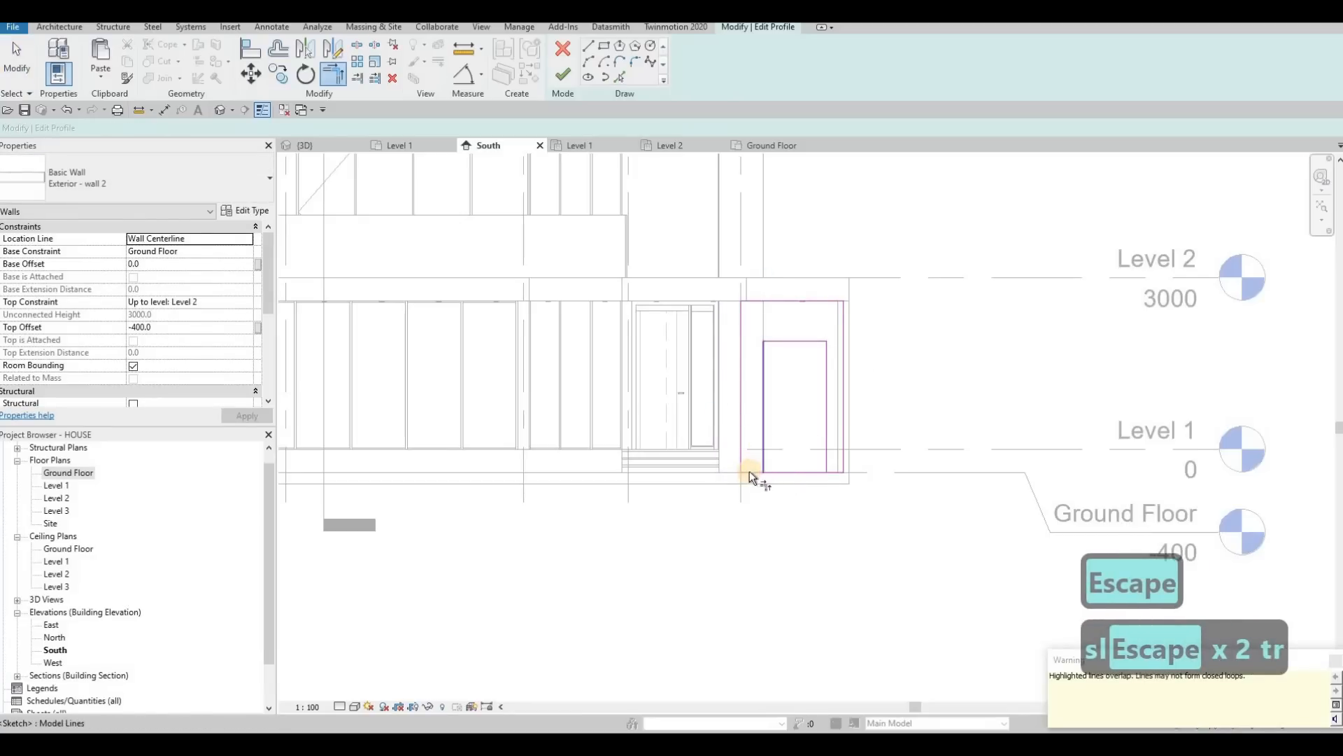
click(825, 448)
click(837, 473)
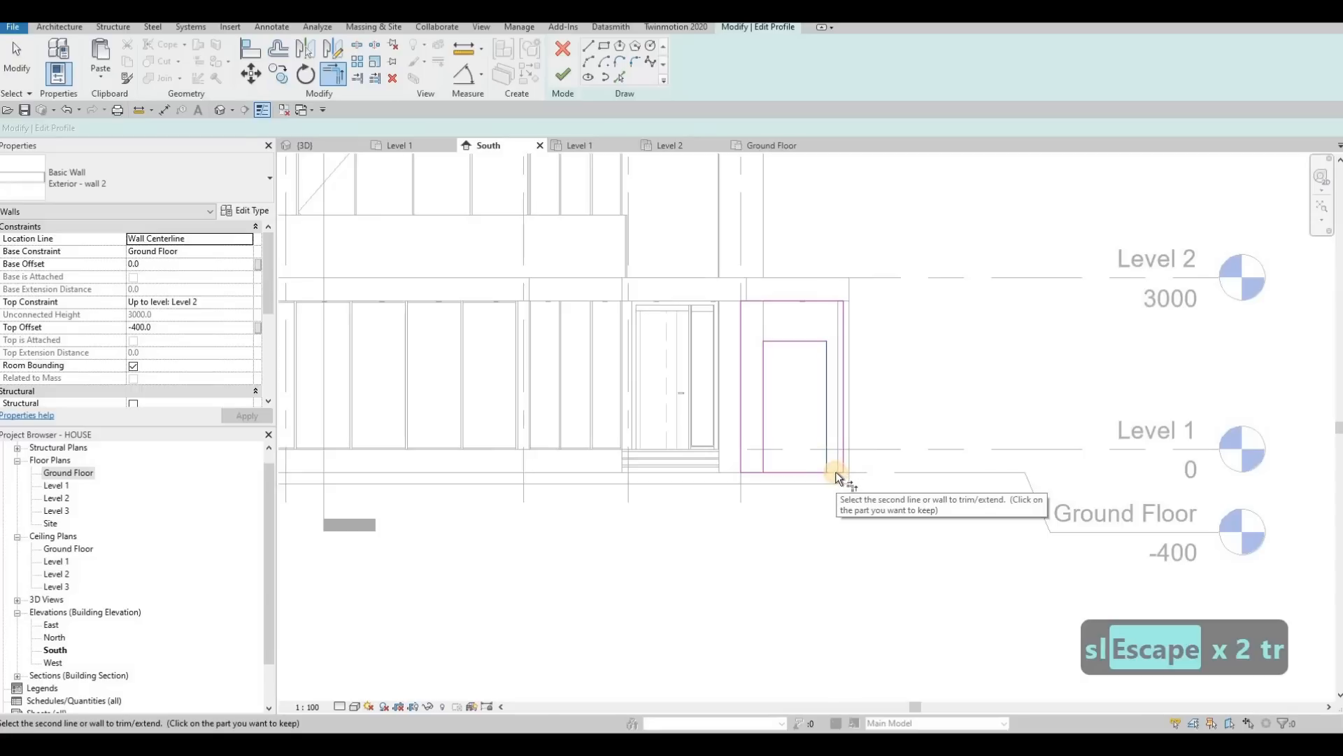
scroll(821, 465, up, 3)
key(Escape)
key(Escape)
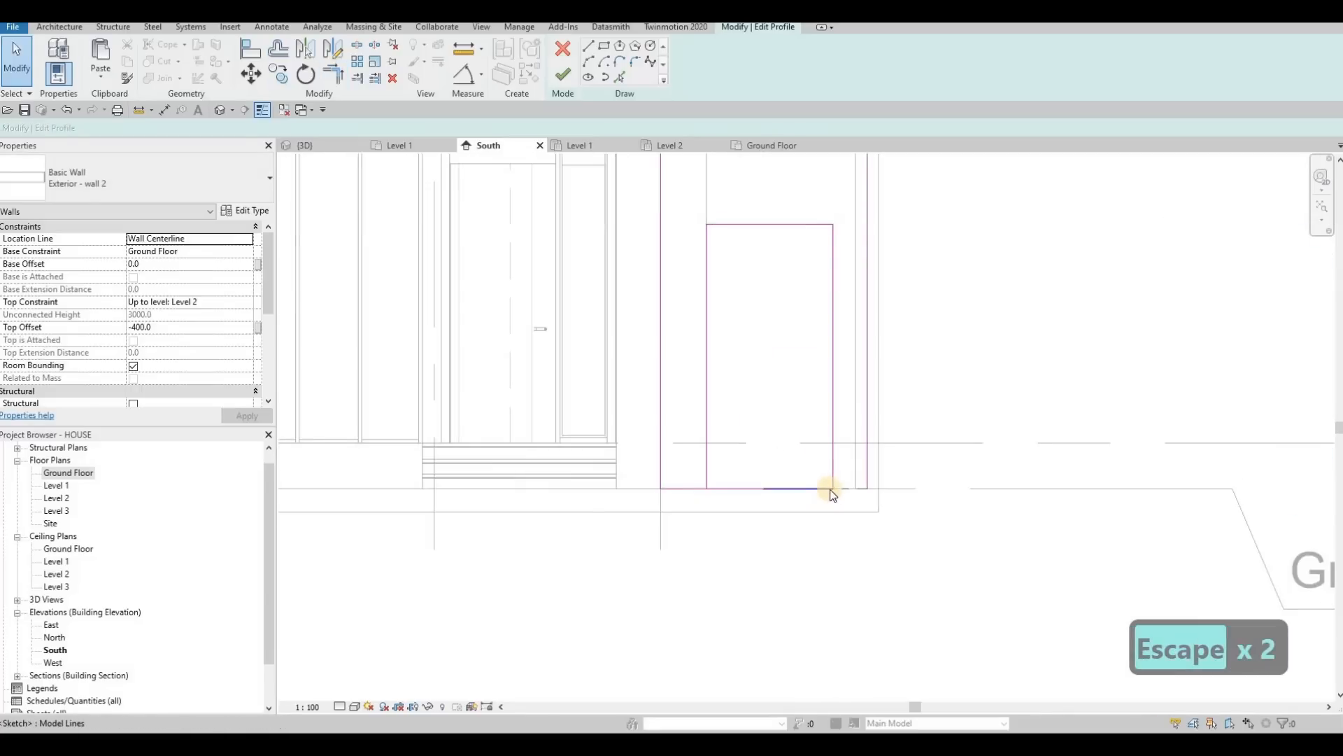
Step: Trim the wall profile's outer vertical edge and the base segment beside the opening into a corner
key(t)
key(r)
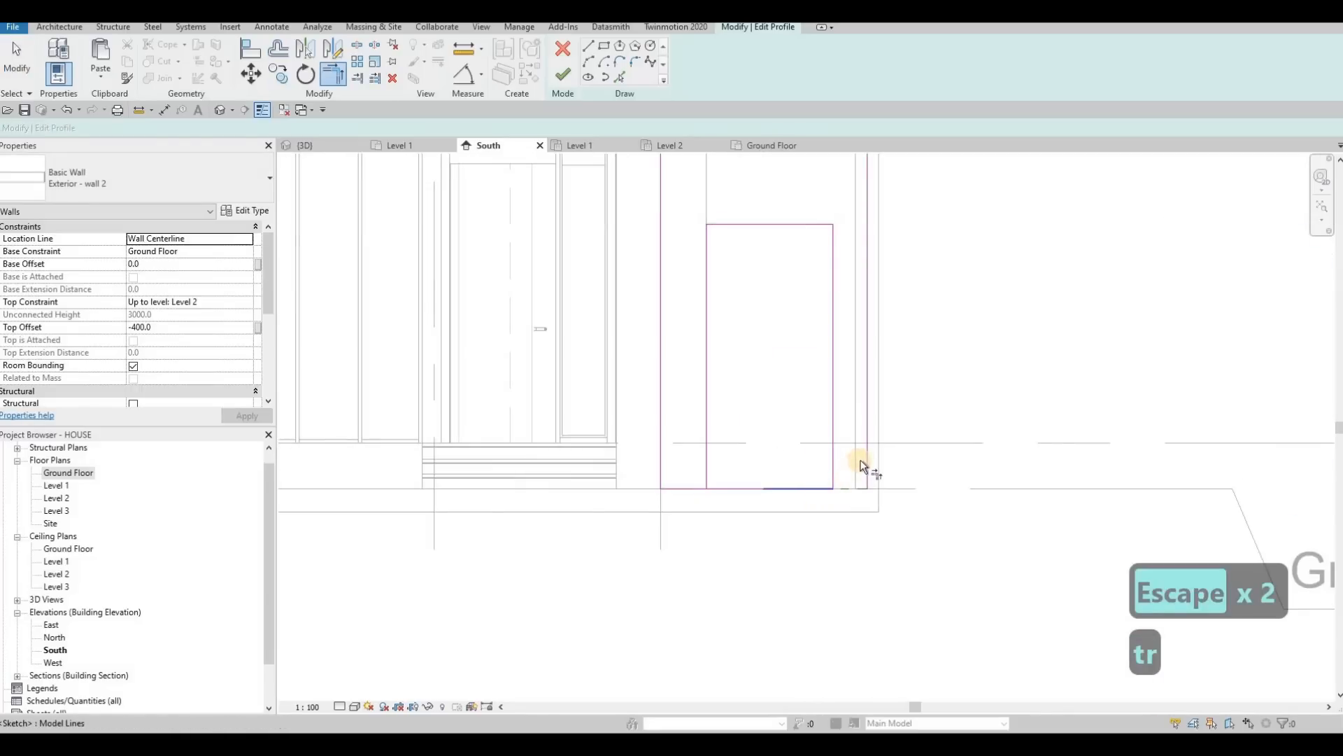
click(866, 456)
click(849, 488)
key(Escape)
key(Escape)
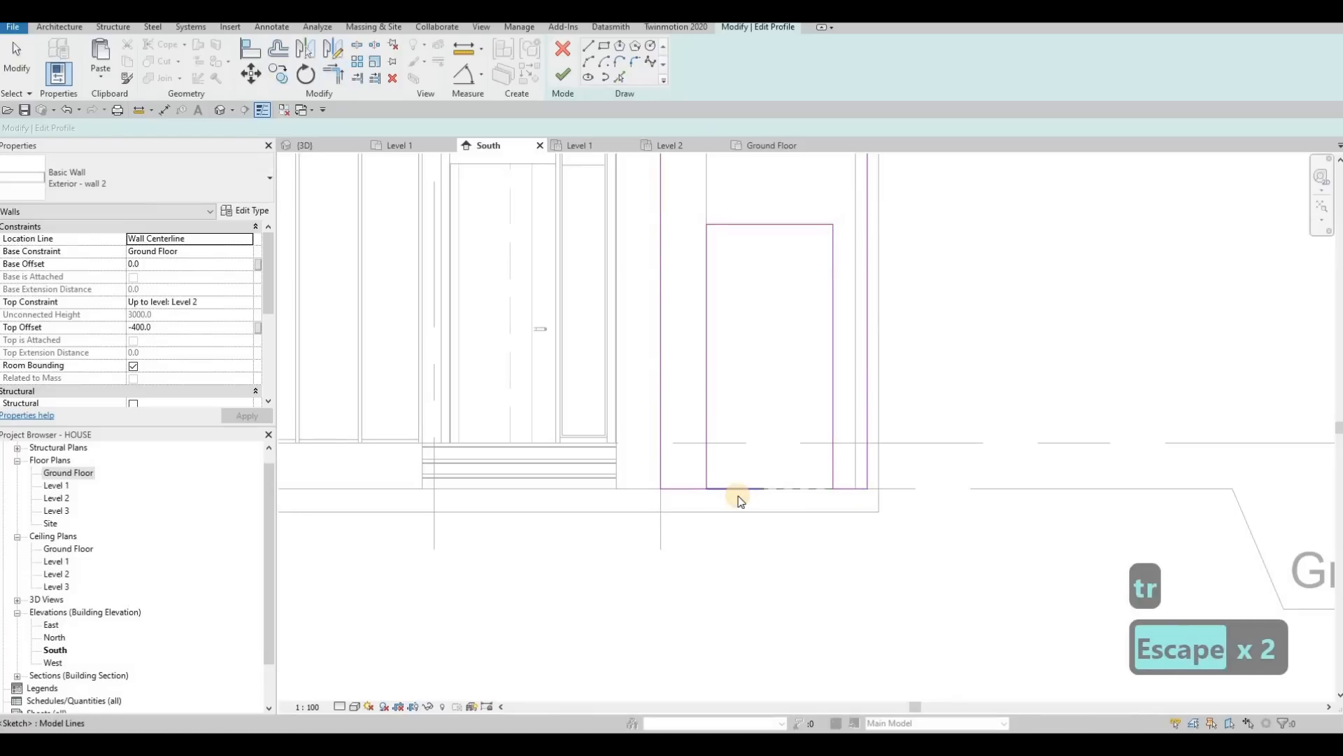
Step: Delete the leftover base segment inside the opening and finish the wall's profile edit
click(733, 489)
key(Delete)
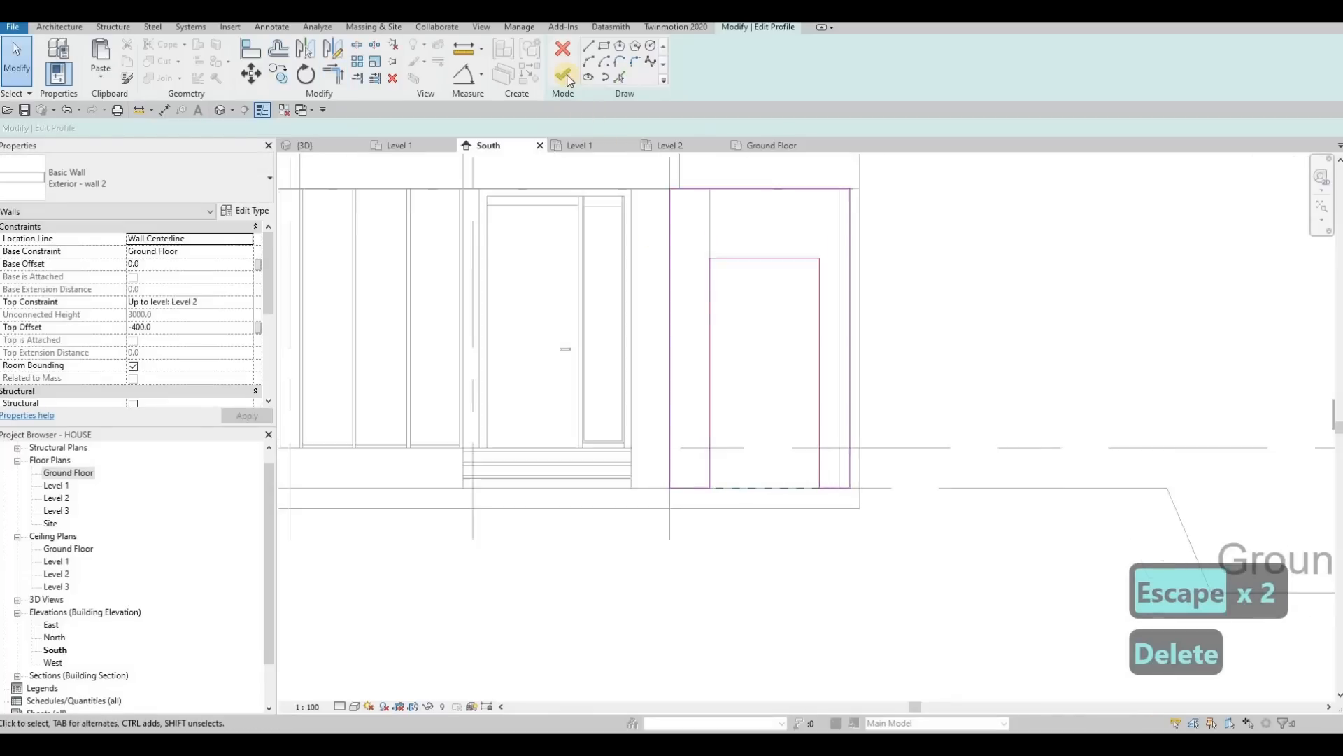
scroll(729, 263, up, 3)
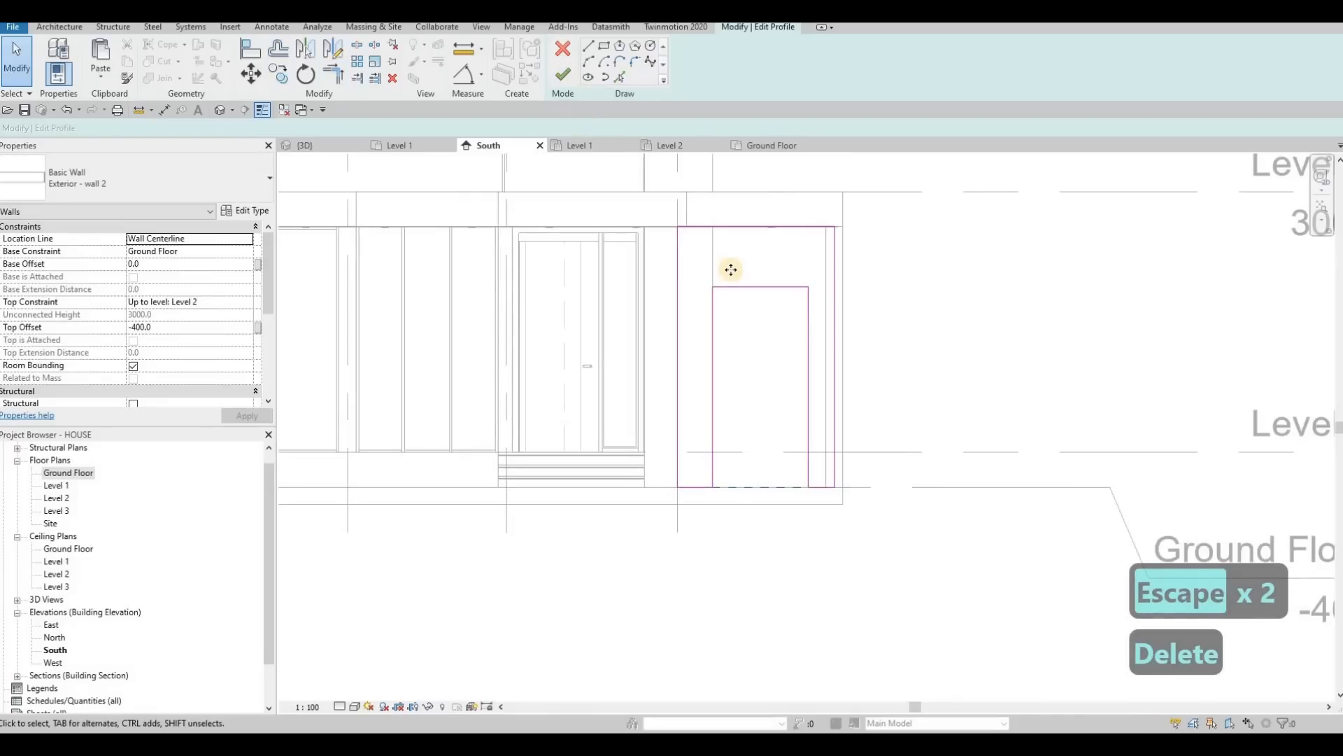
click(759, 354)
key(Escape)
scroll(783, 308, down, 2)
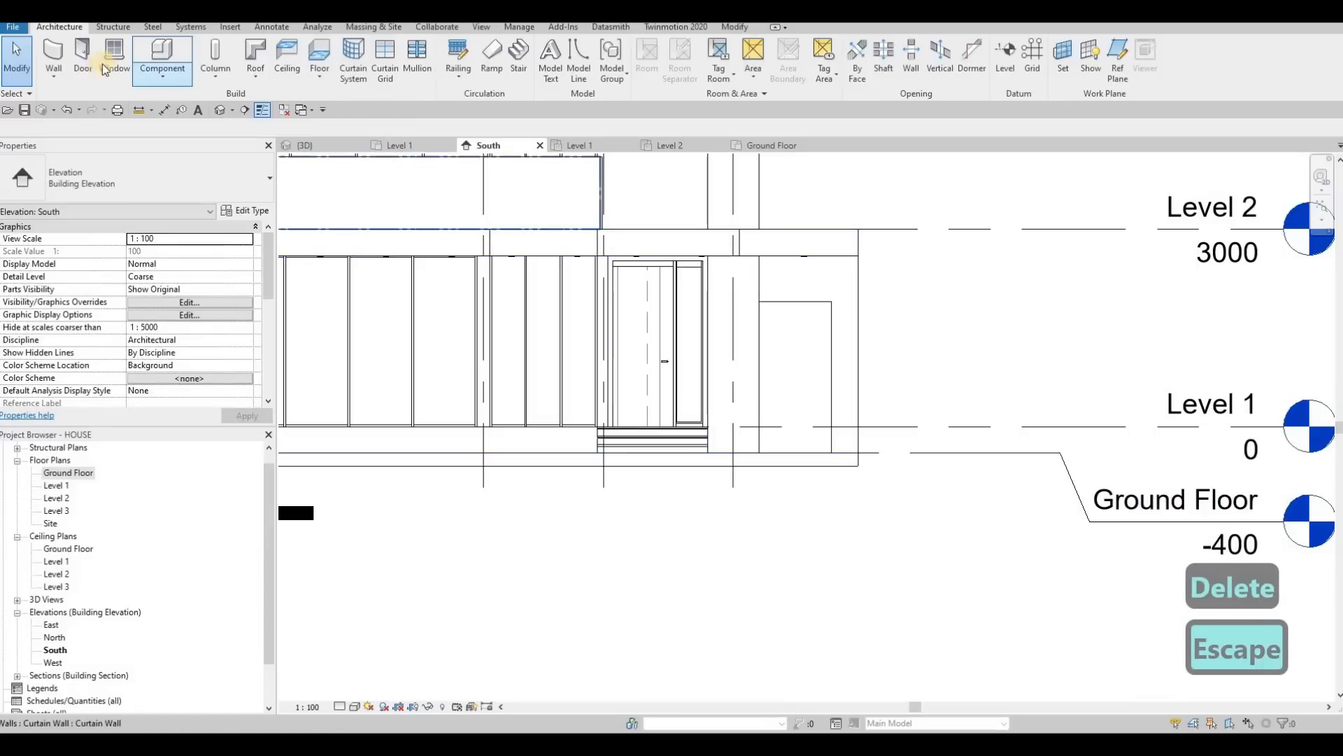
Step: Start an in-place model component in the Generic Models category, accepting the proposed name
click(155, 78)
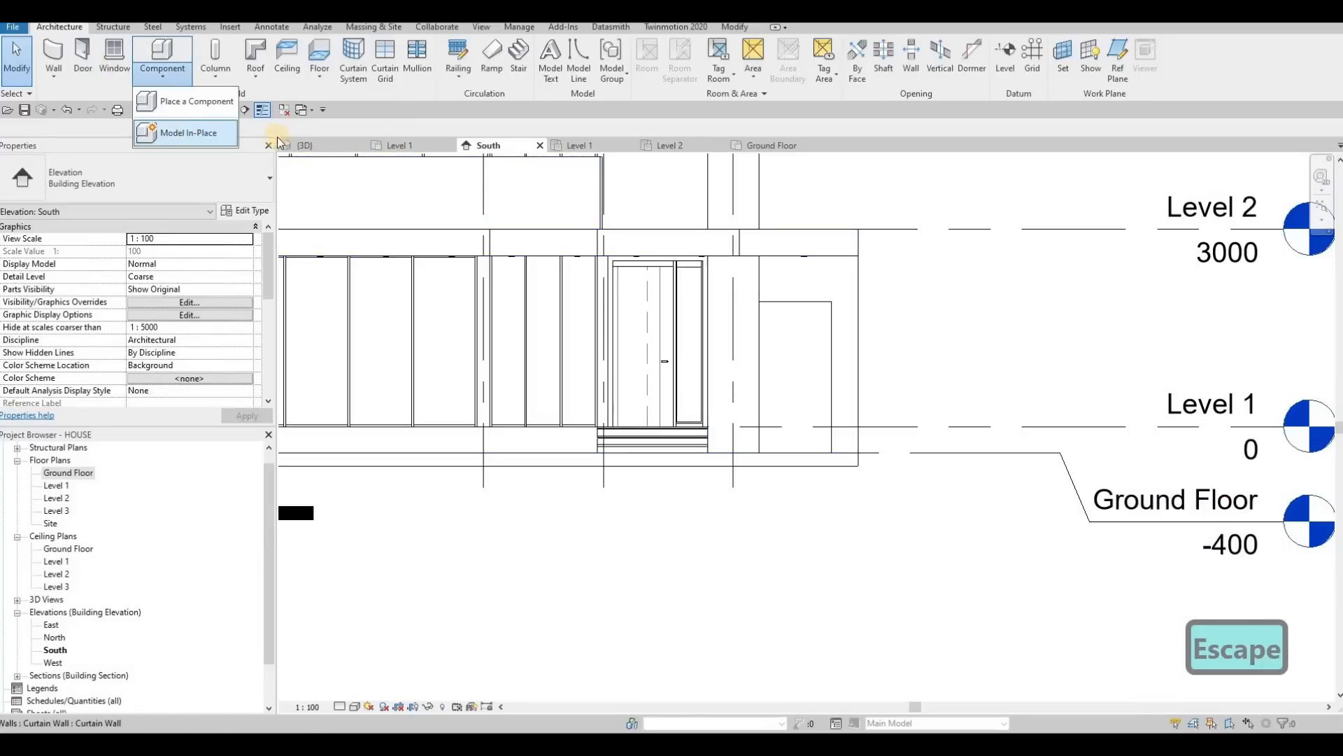
click(198, 127)
scroll(801, 283, down, 2)
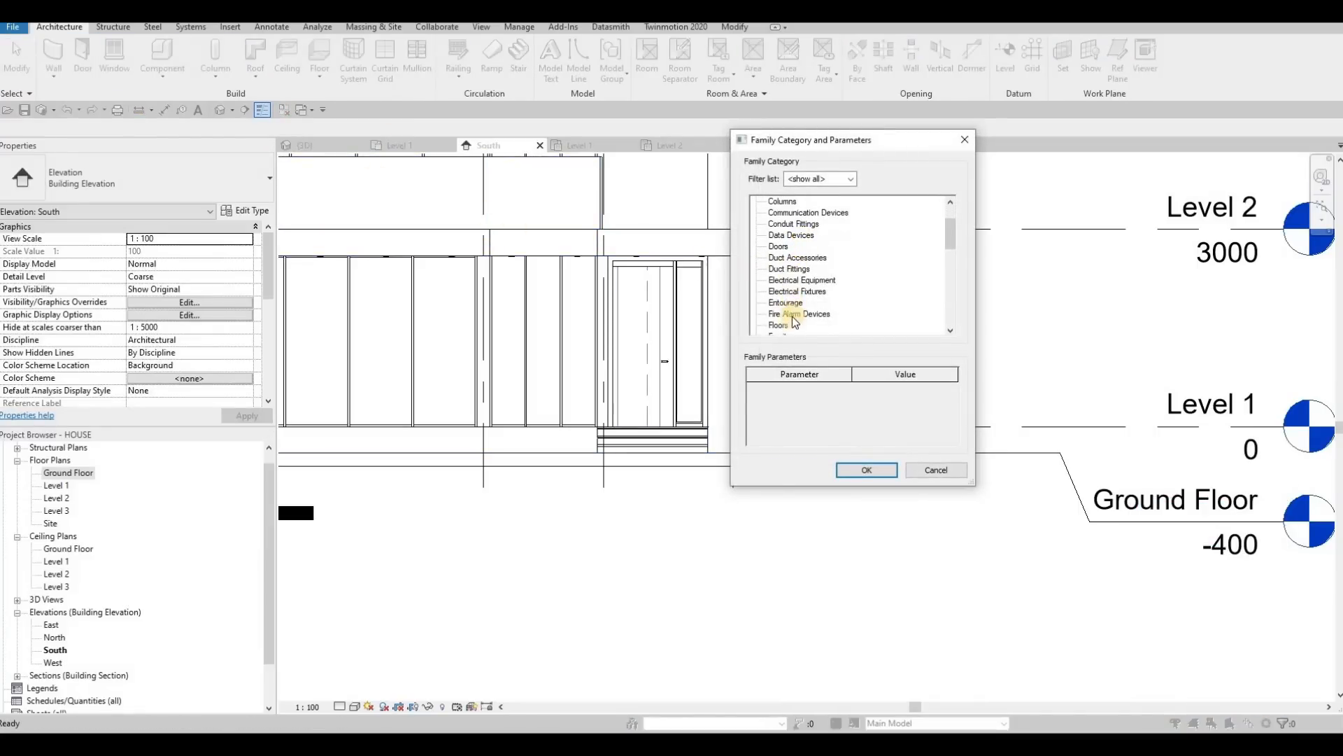
scroll(796, 325, down, 1)
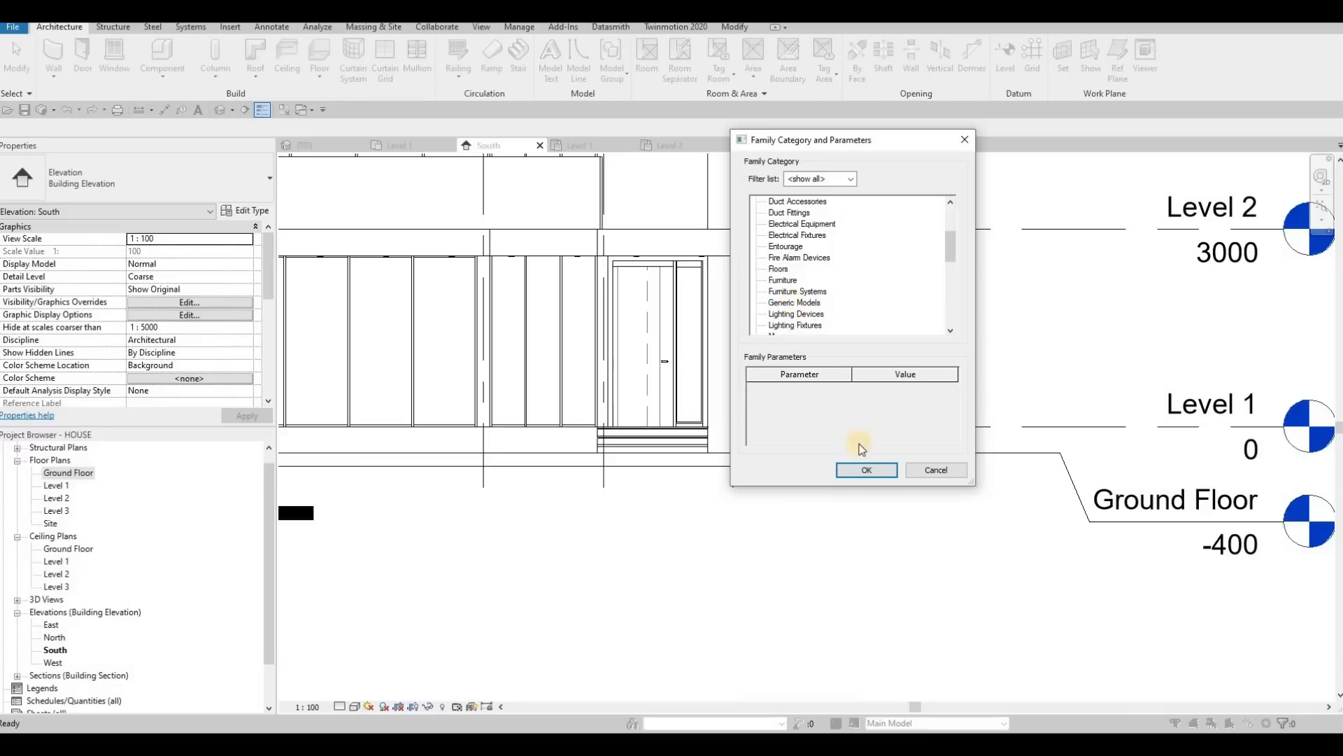
key(Return)
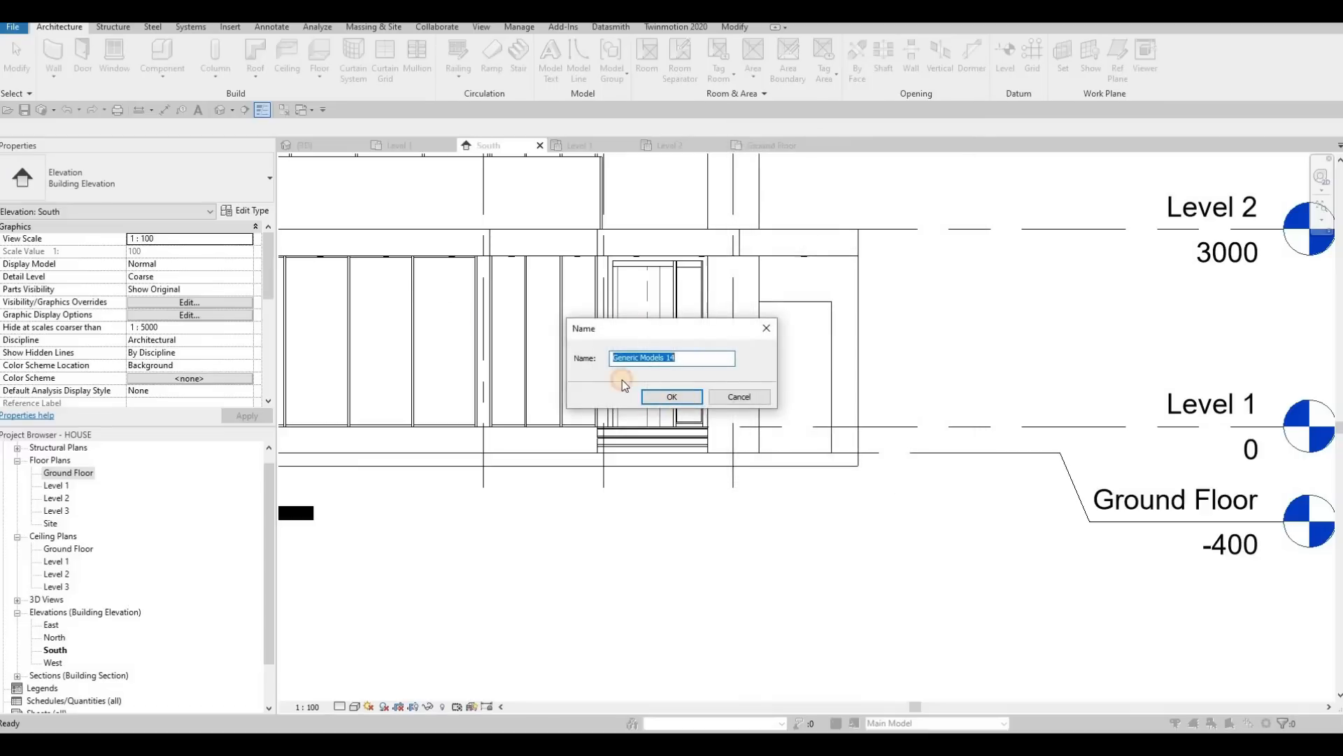
key(Return)
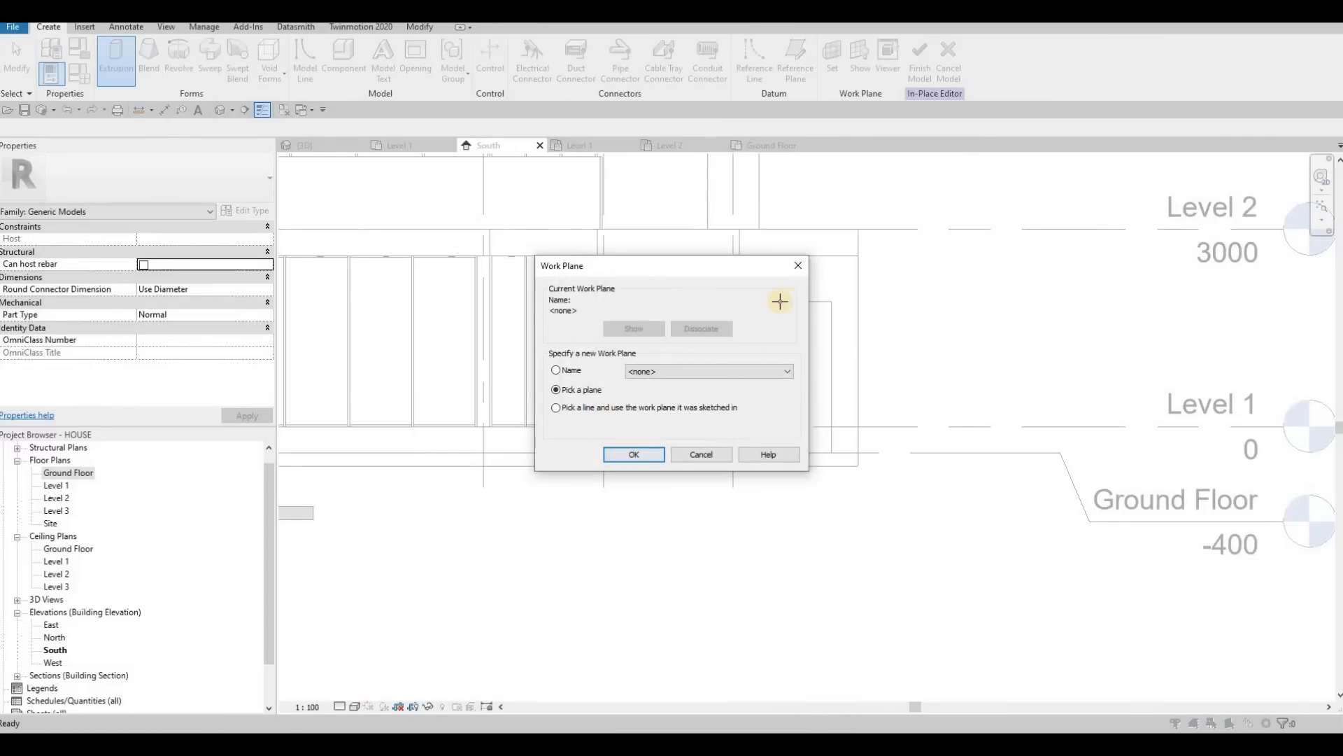
key(Return)
click(779, 297)
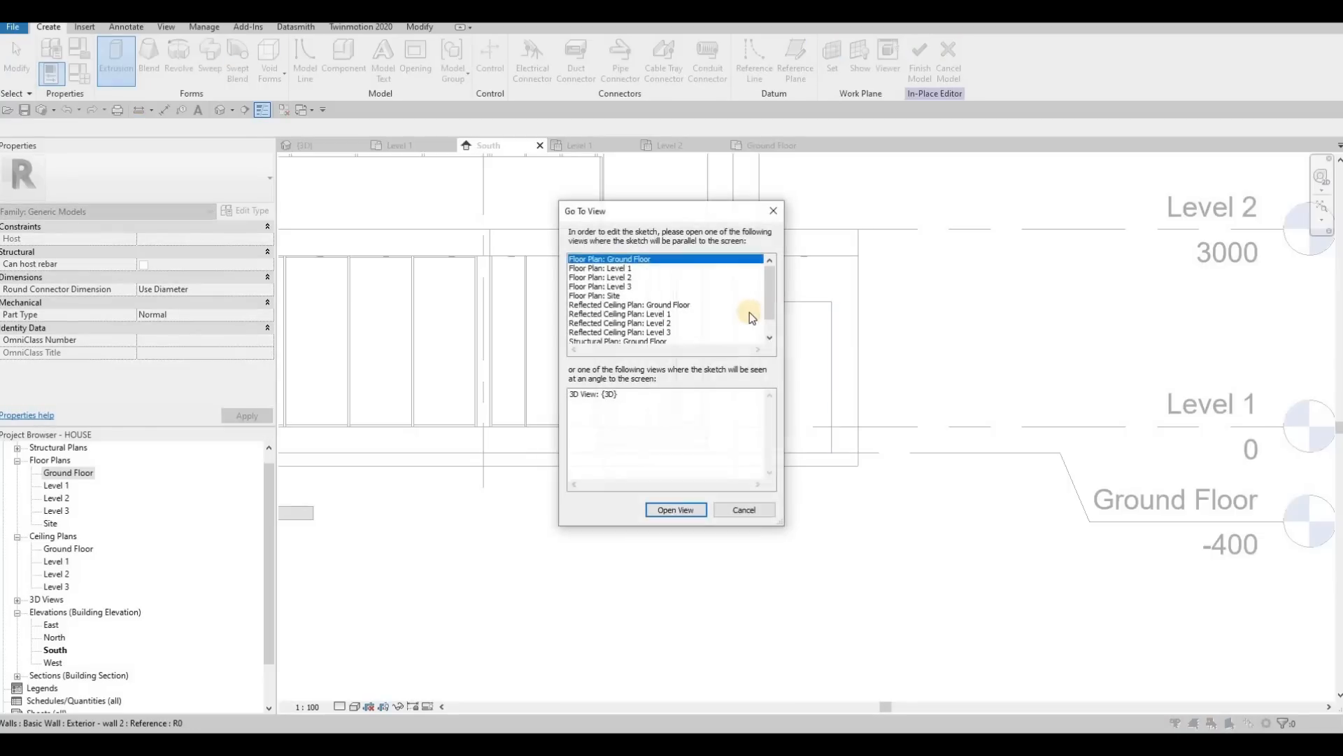
key(Escape)
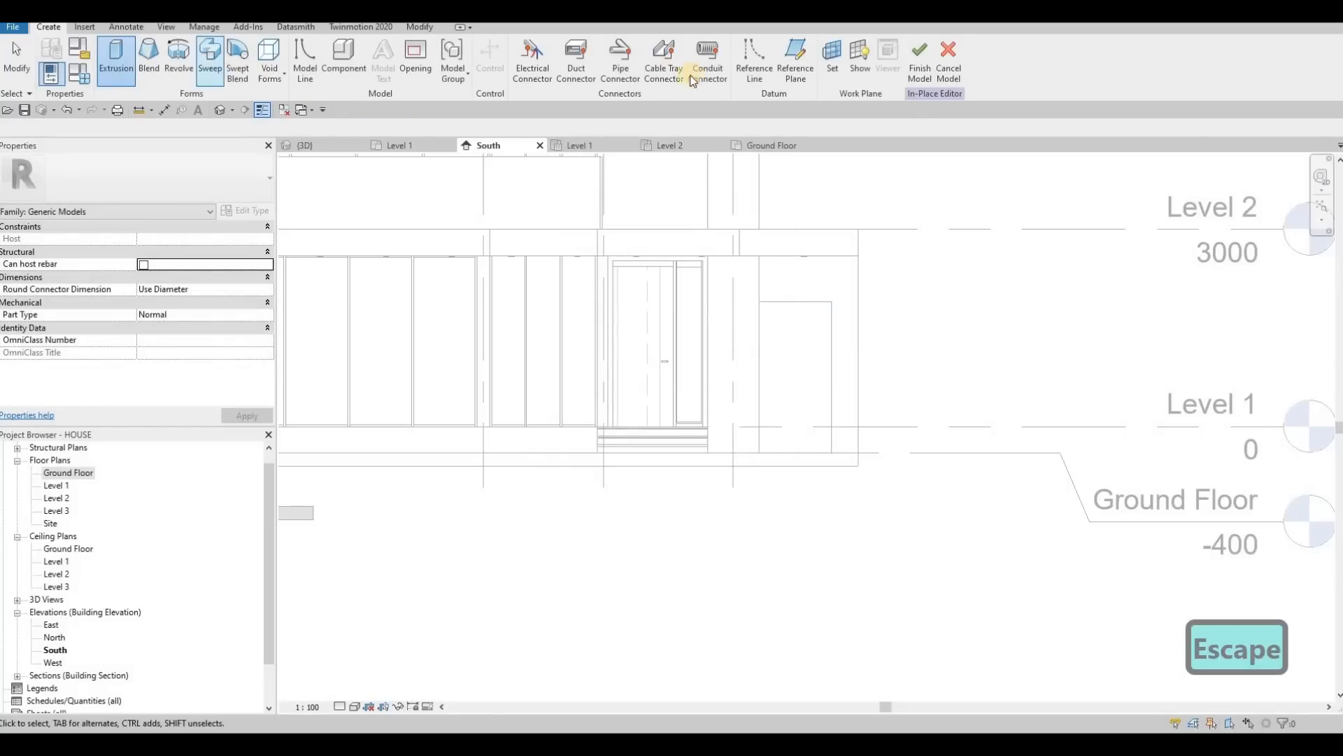
key(Escape)
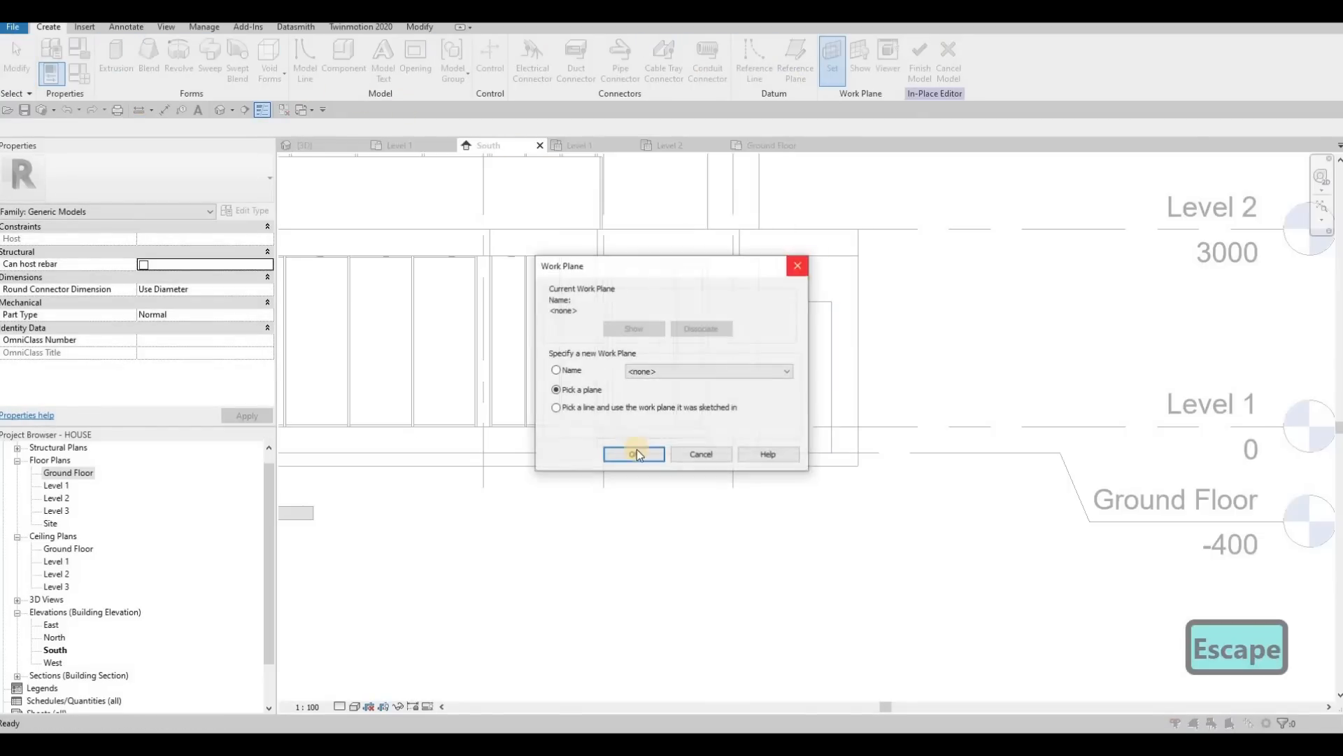
Step: Start an extrusion and set its work plane to the face of the exterior wall containing the opening
key(Escape)
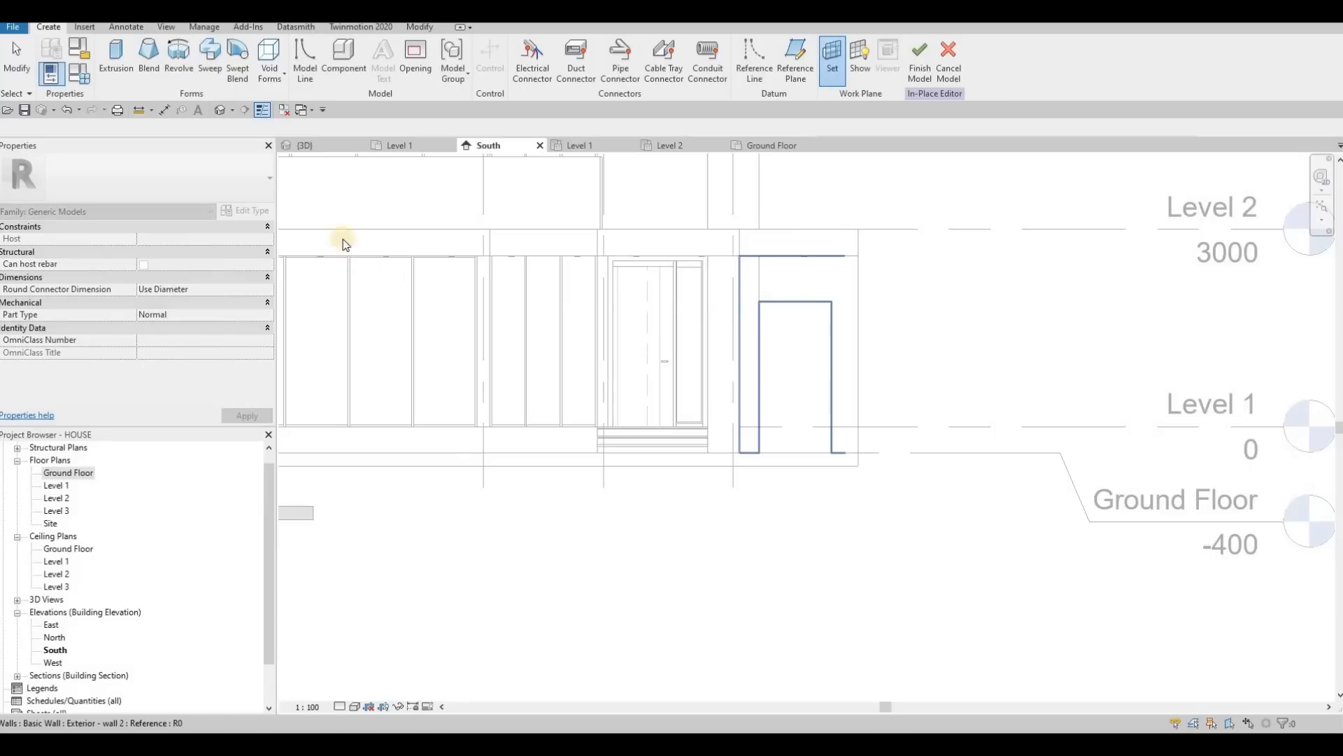
click(108, 70)
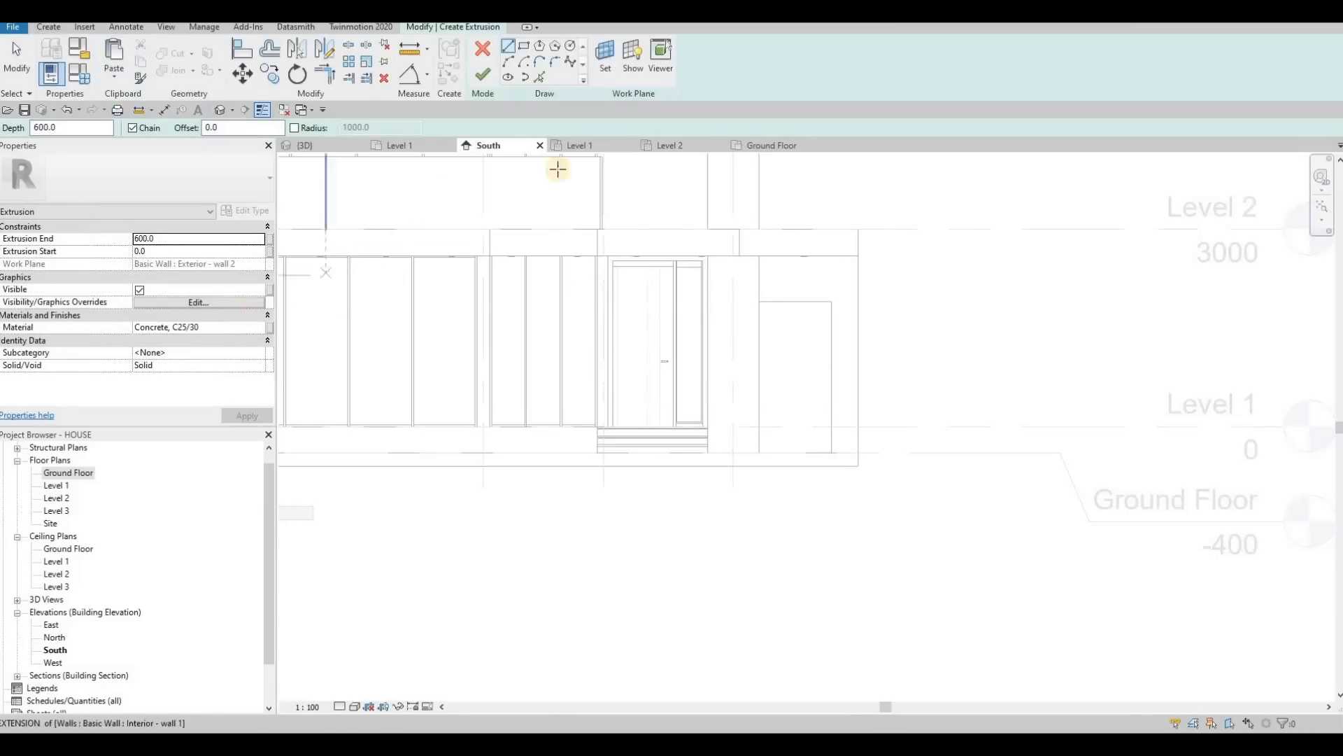
click(791, 276)
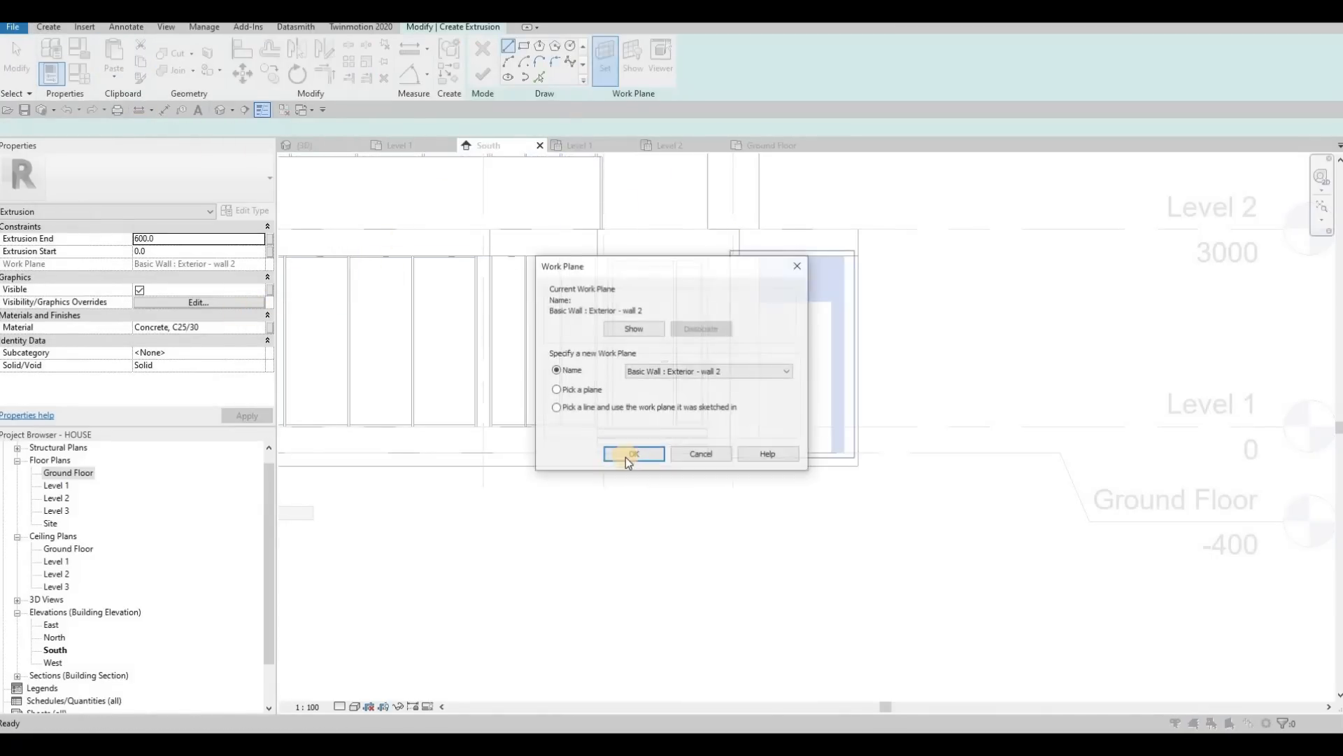
click(625, 456)
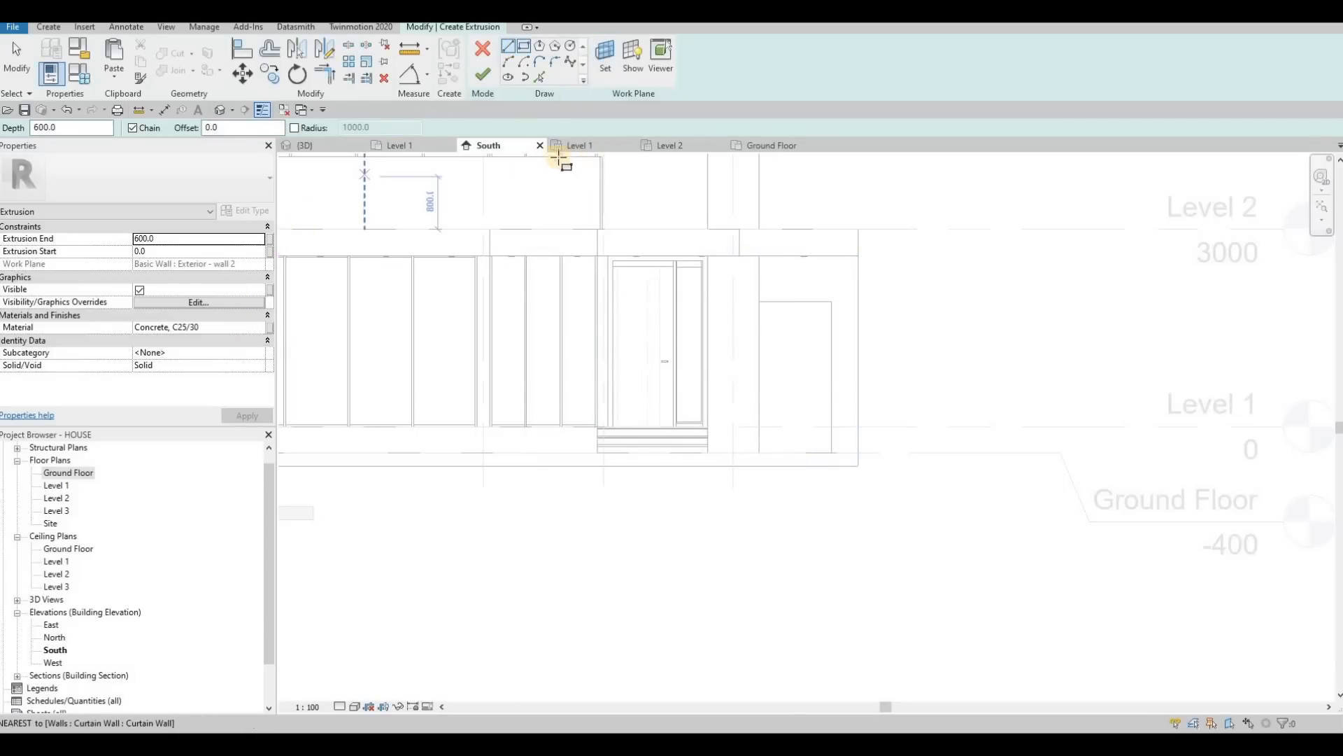
Step: Sketch a rectangle inside the wall opening, offset 5 mm inward from the opening's edges
scroll(760, 335, up, 1)
click(202, 127)
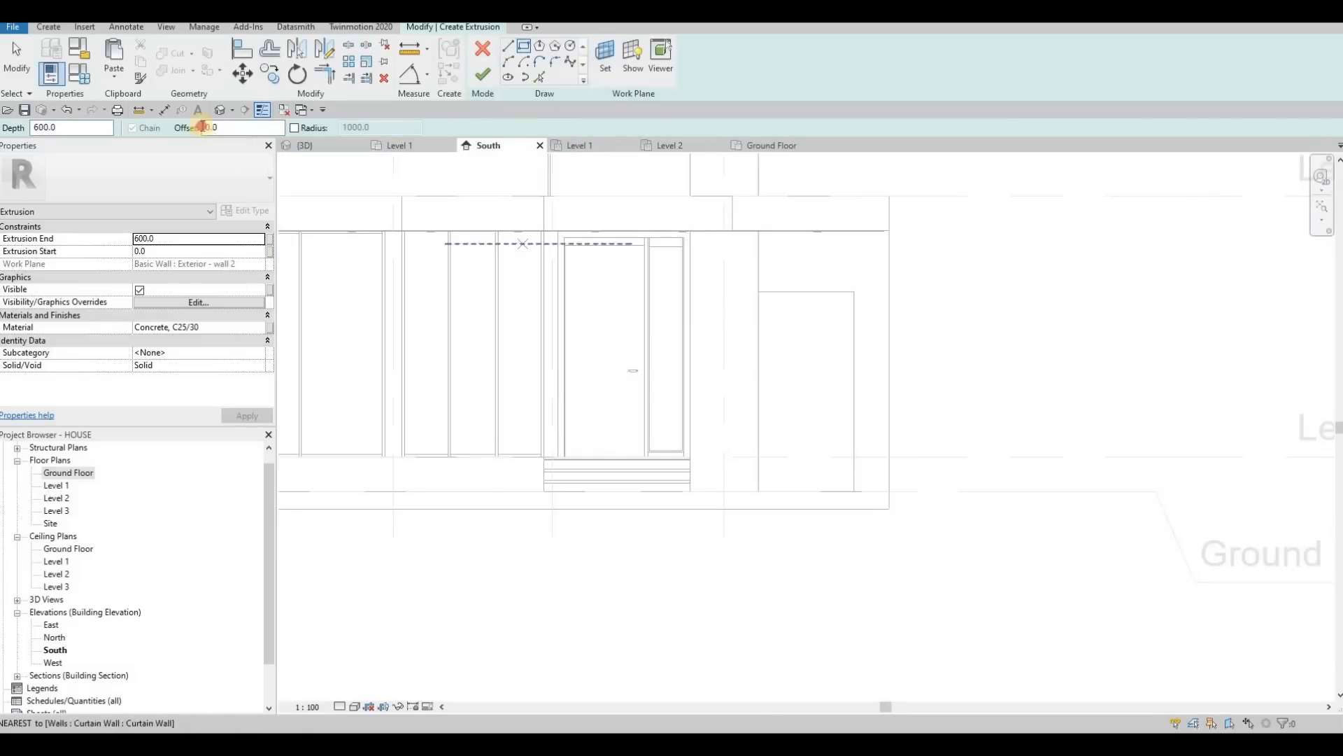
drag(202, 128, 132, 127)
text(5)
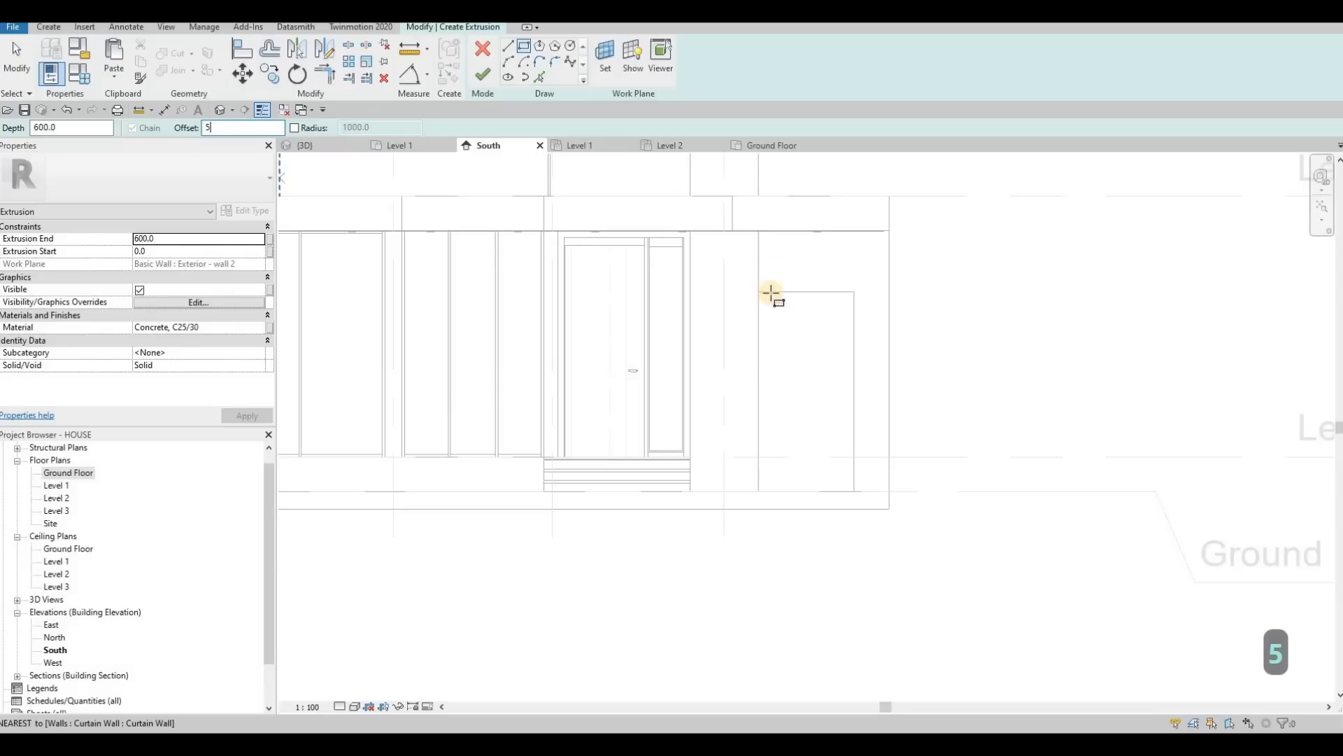
scroll(771, 292, up, 2)
click(746, 291)
key(space)
middle_drag(869, 443, 812, 261)
click(878, 504)
key(Escape)
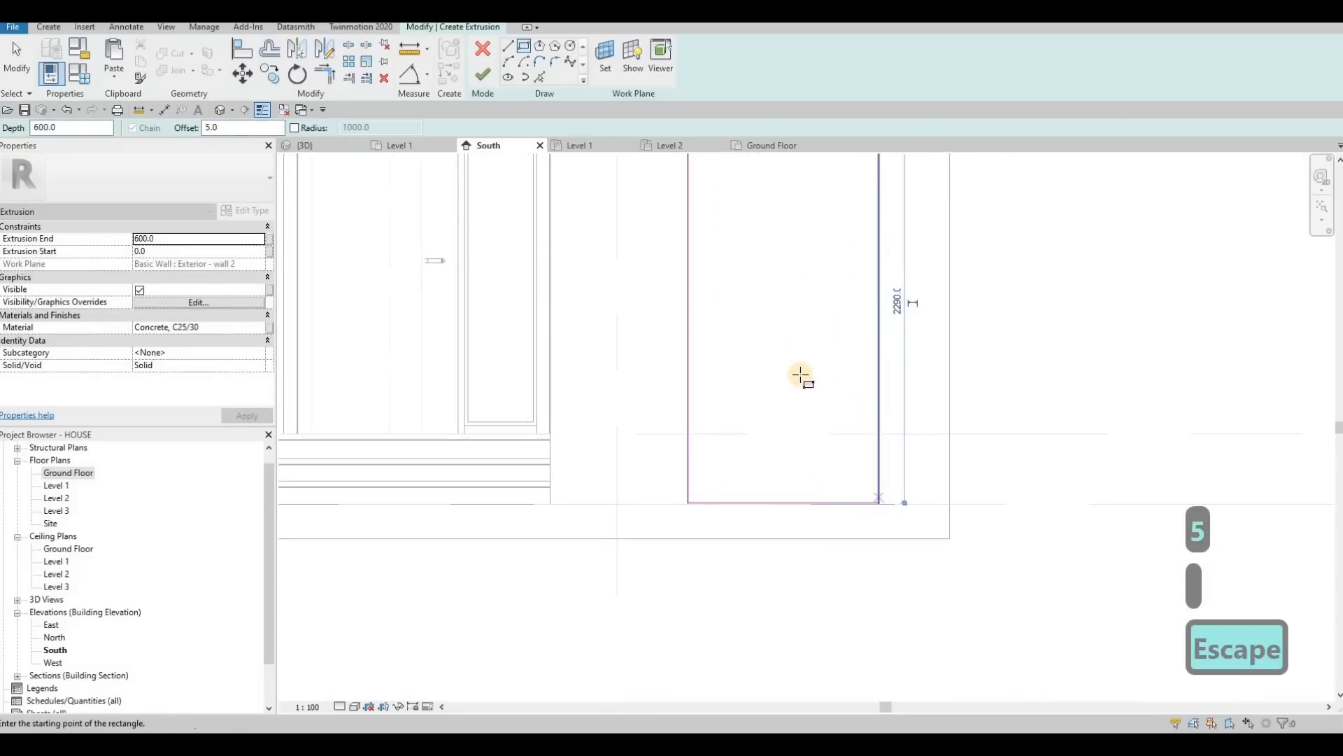
Step: Assign Aluminum 5052 from the AEC Materials Metal library as the extrusion's material
scroll(804, 378, down, 2)
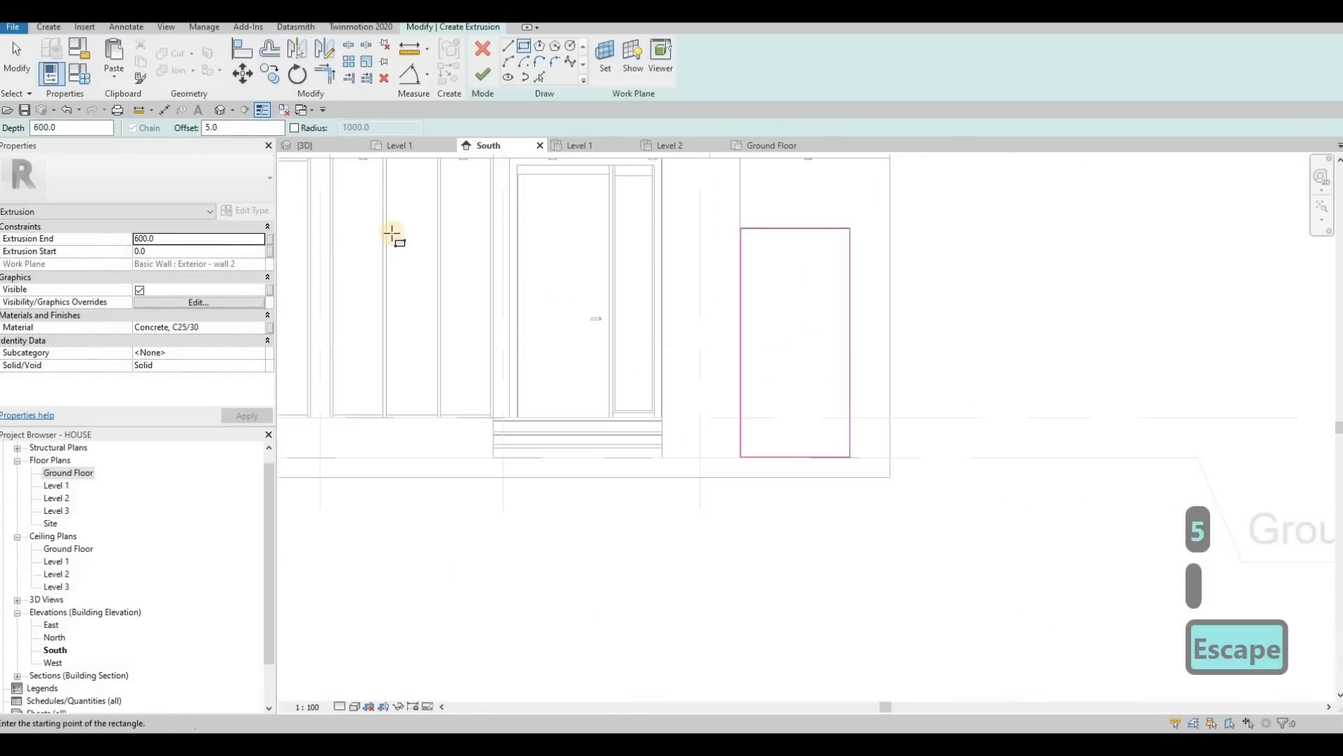
click(258, 329)
click(259, 328)
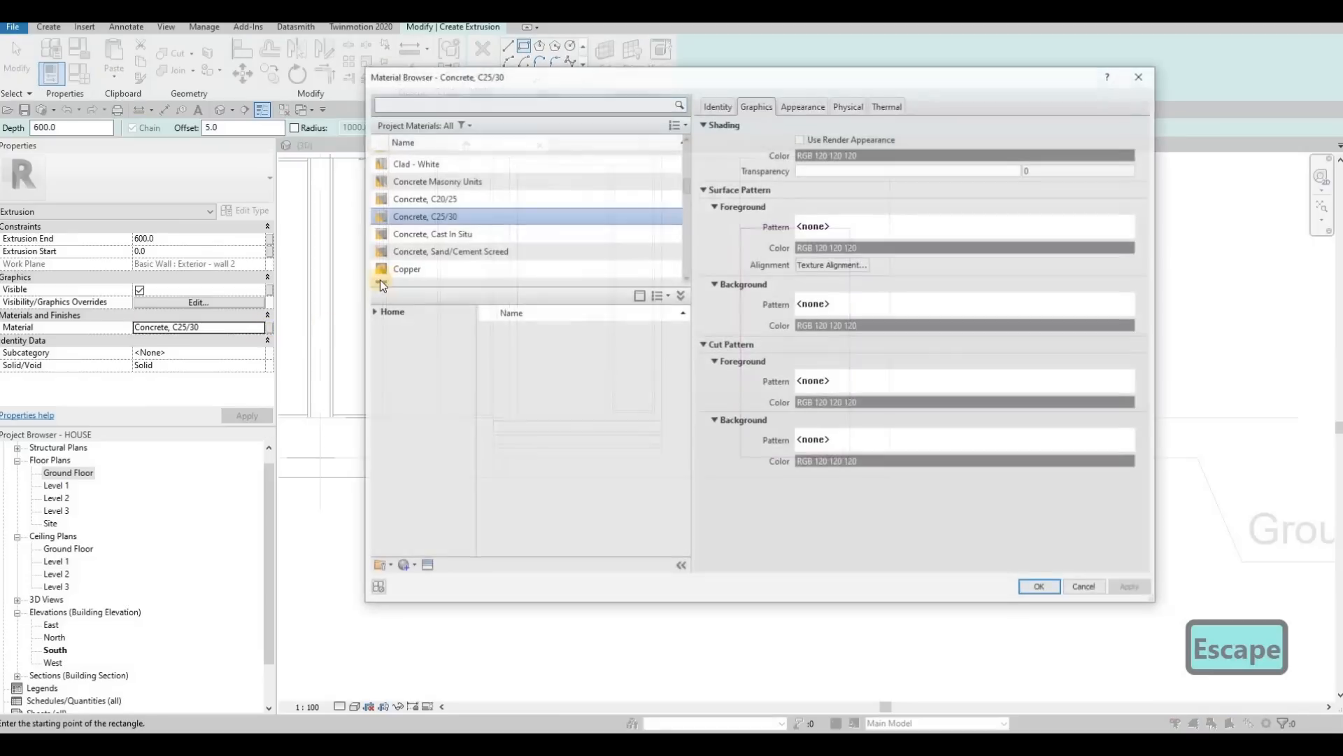
scroll(380, 267, down, 6)
scroll(371, 312, up, 3)
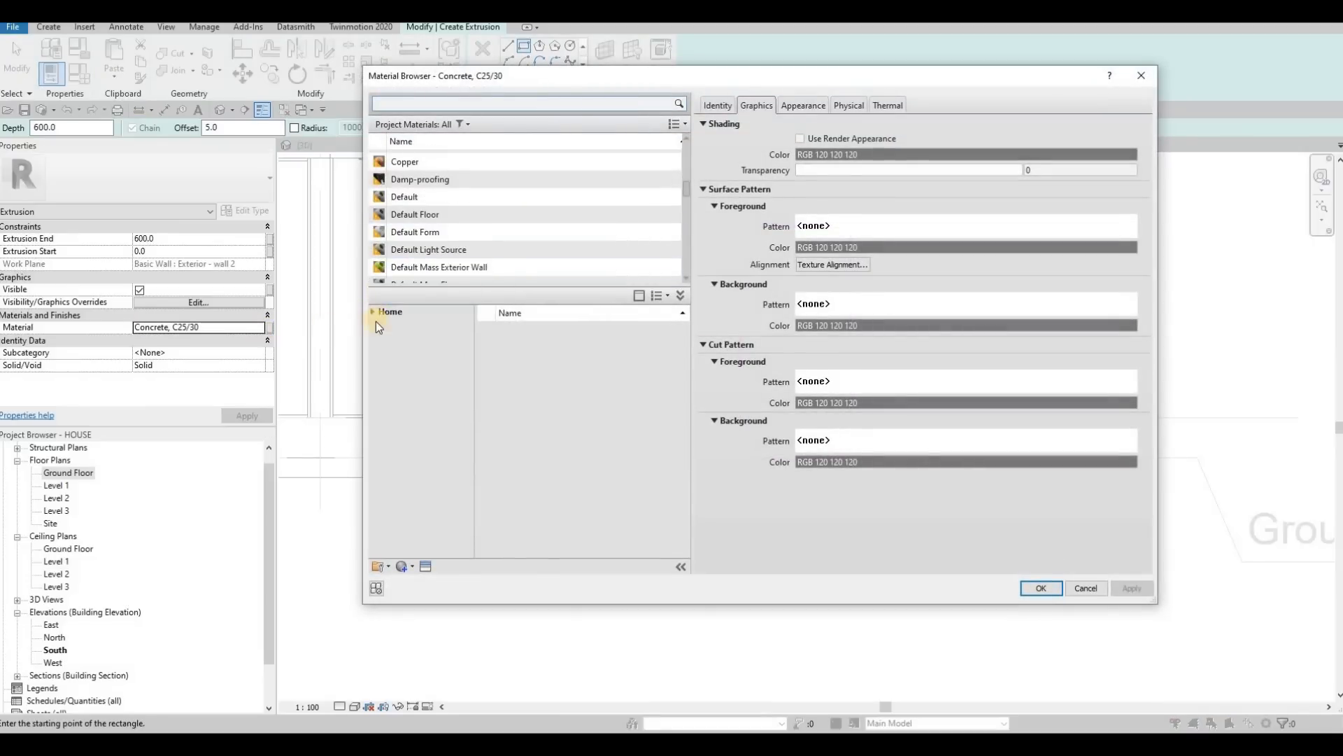
click(372, 312)
click(375, 338)
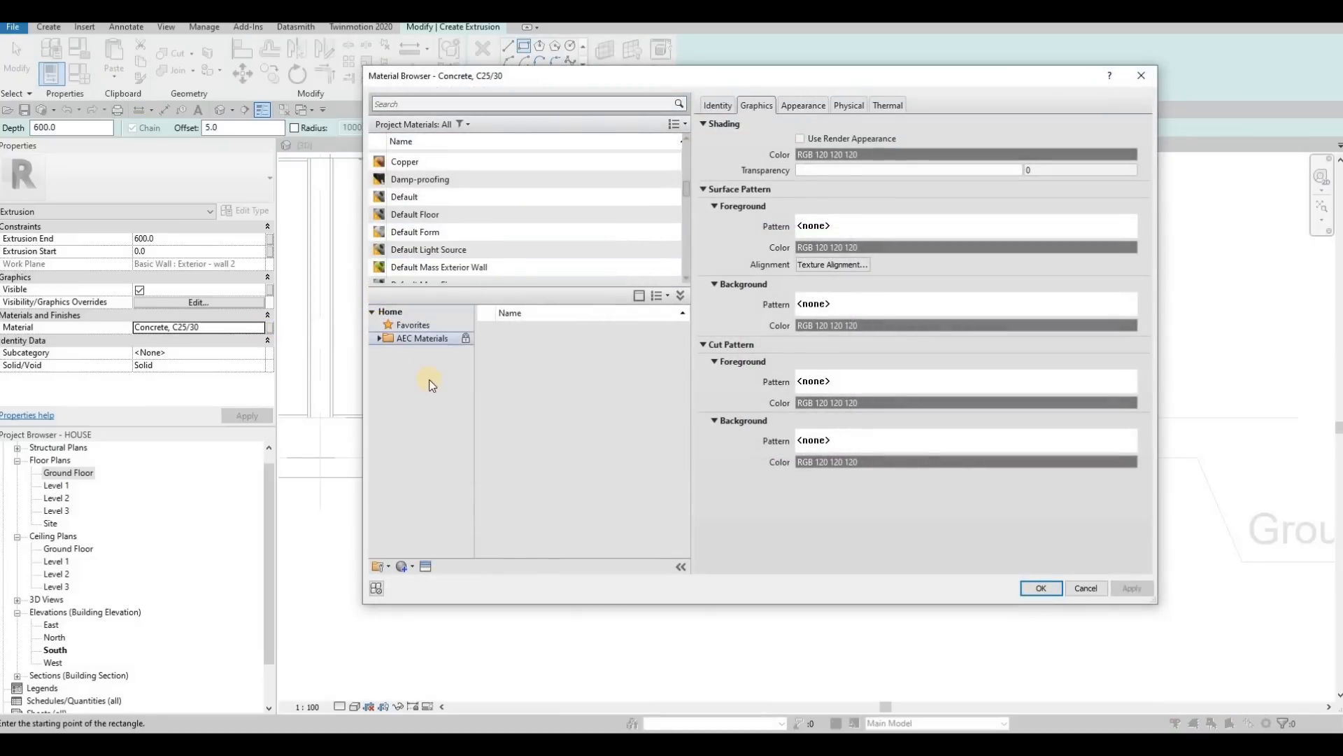
click(376, 337)
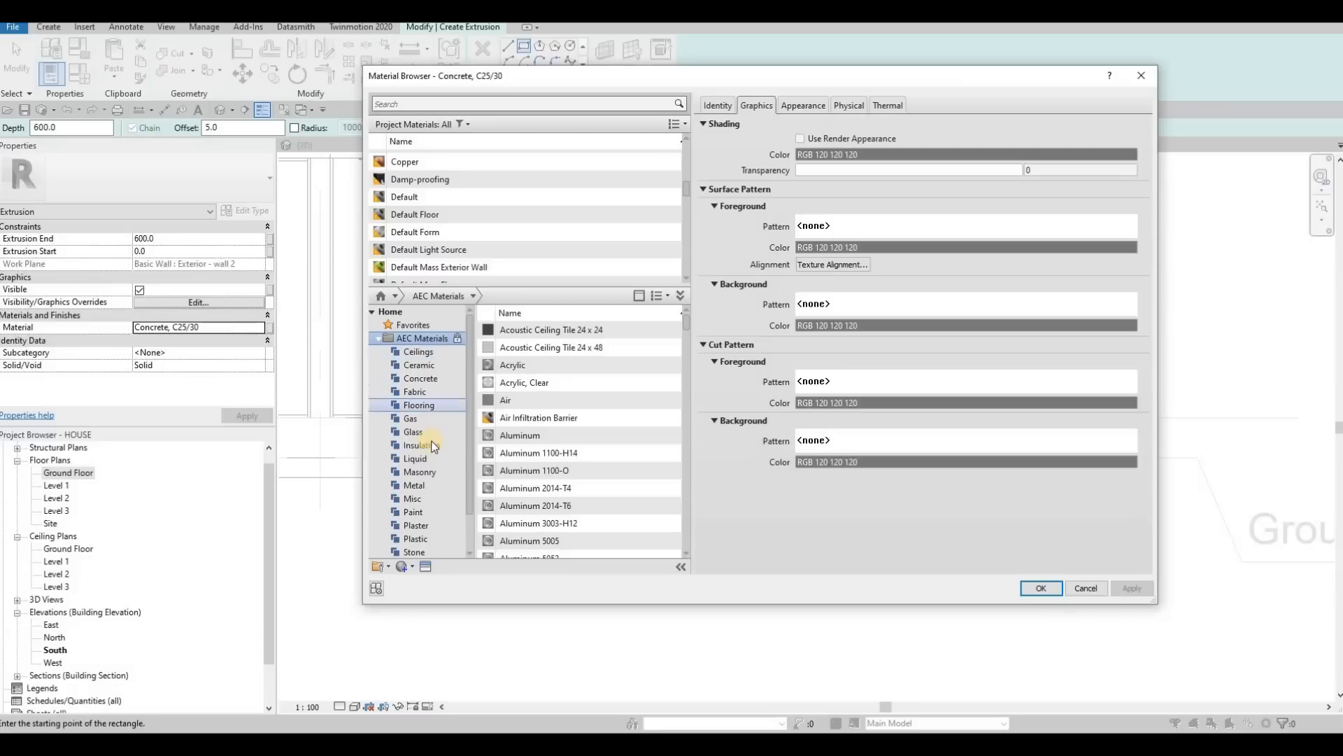
scroll(427, 441, down, 1)
click(424, 443)
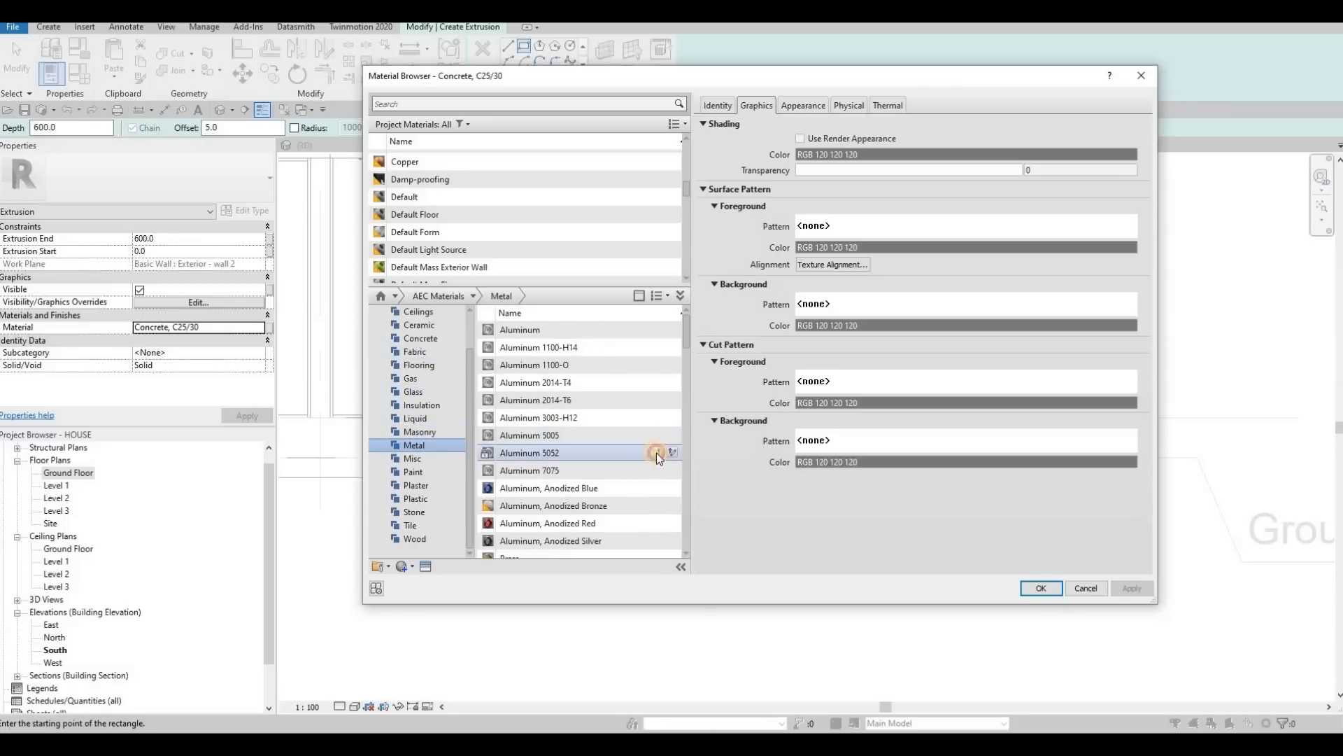
click(656, 452)
click(1050, 589)
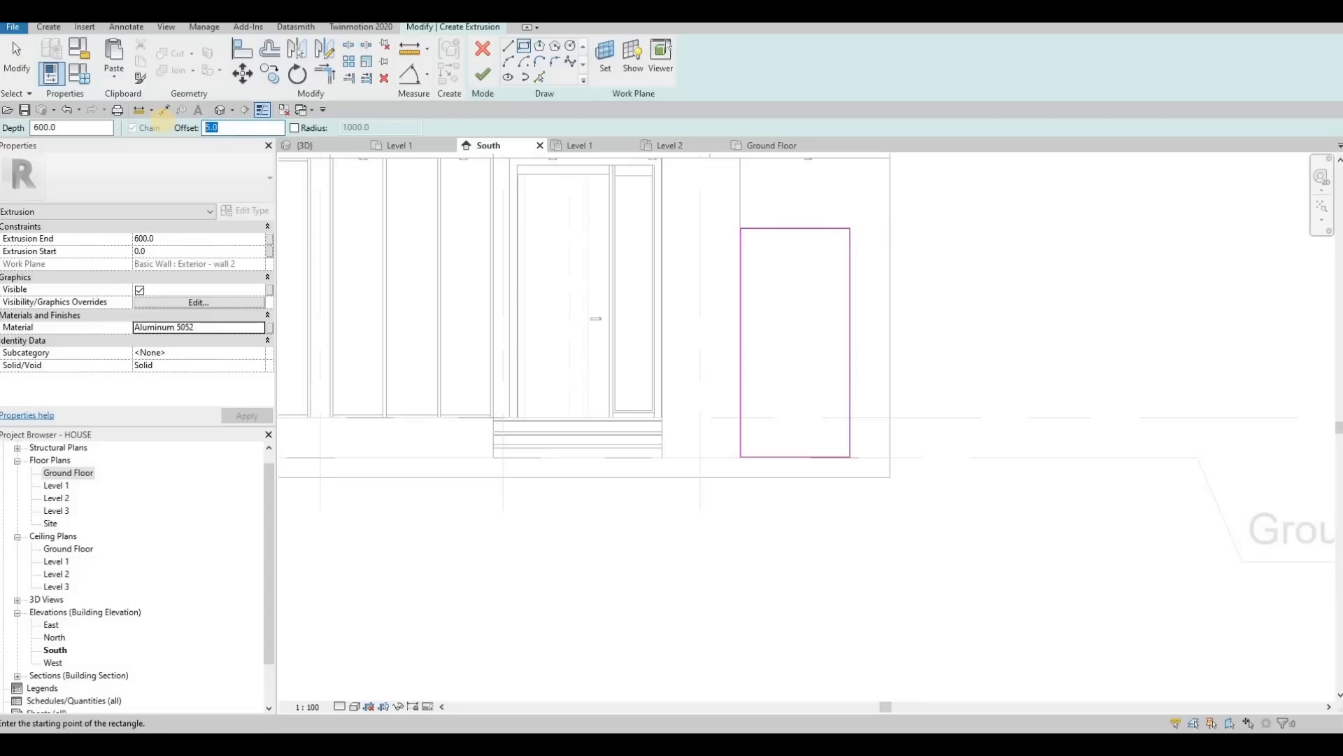
Step: Sketch an inner rectangle offset 25 mm inward from the opening's corners and finish the frame extrusion
scroll(665, 216, up, 5)
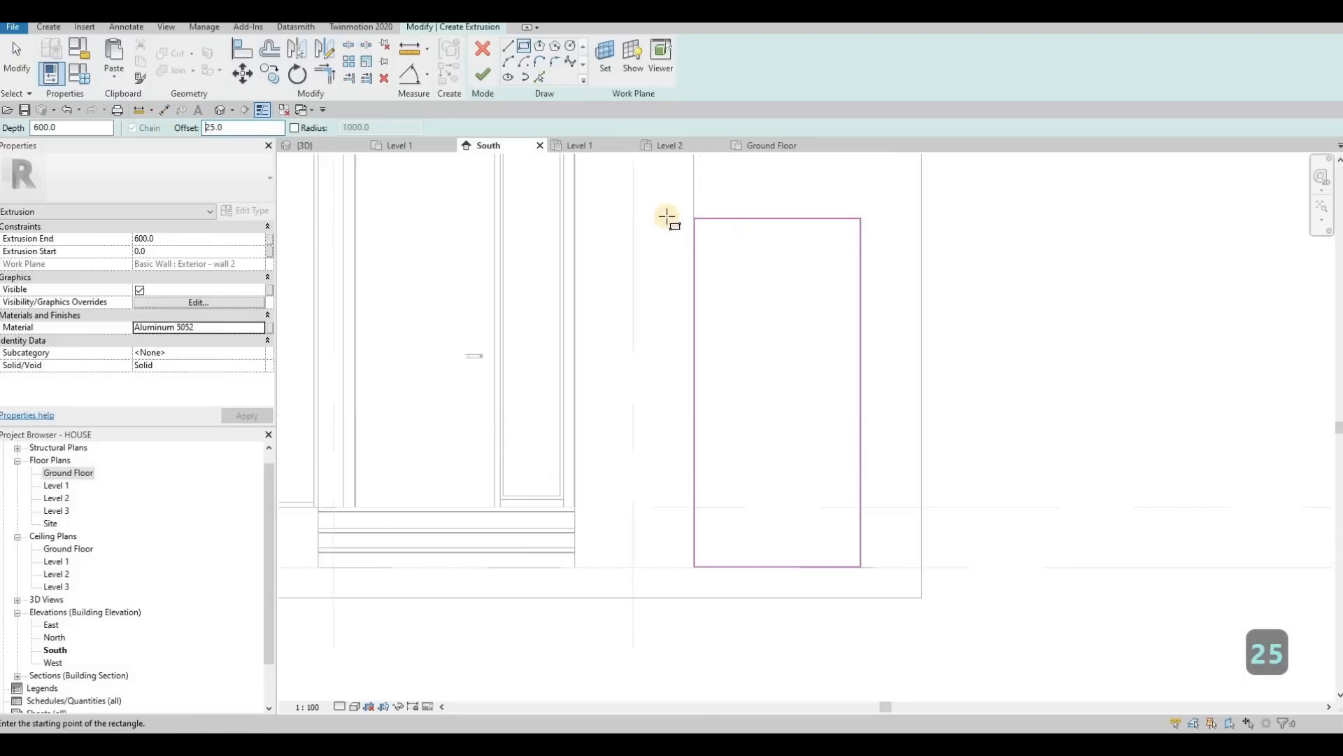
click(666, 215)
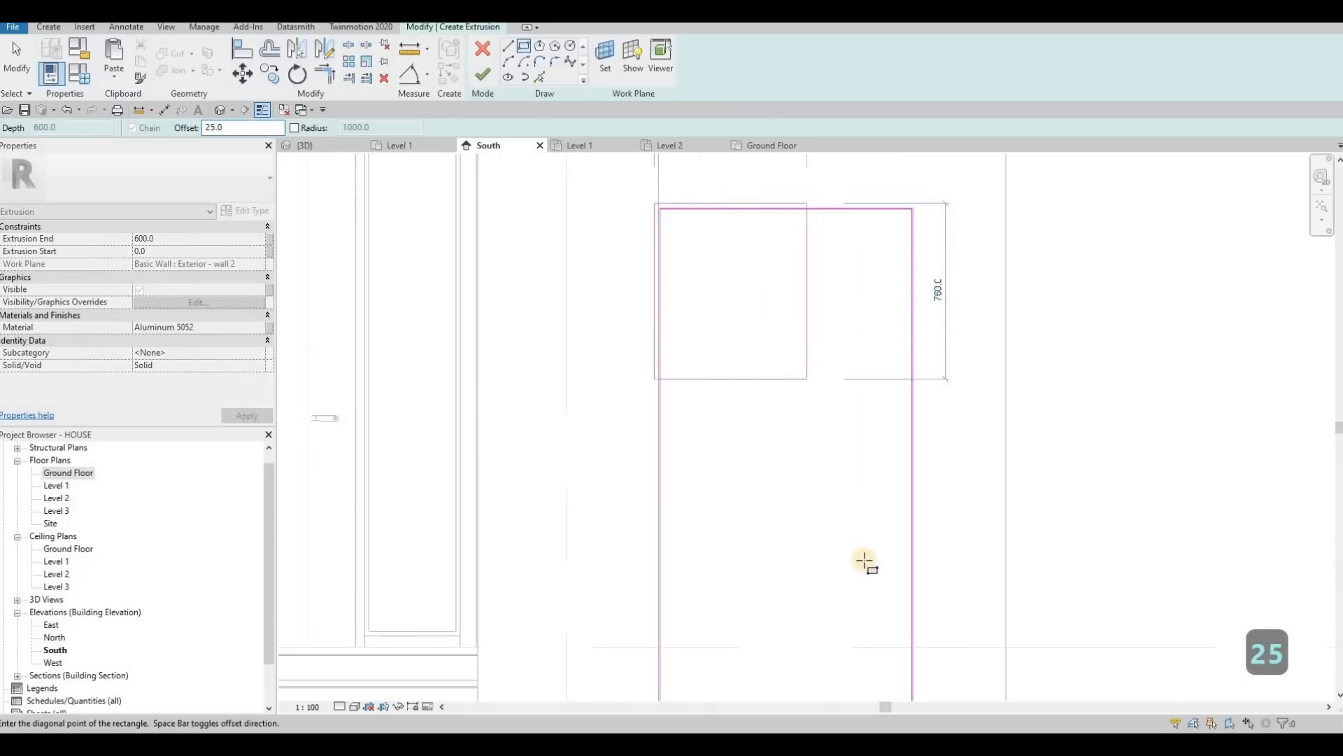
scroll(873, 609, down, 2)
scroll(876, 619, up, 2)
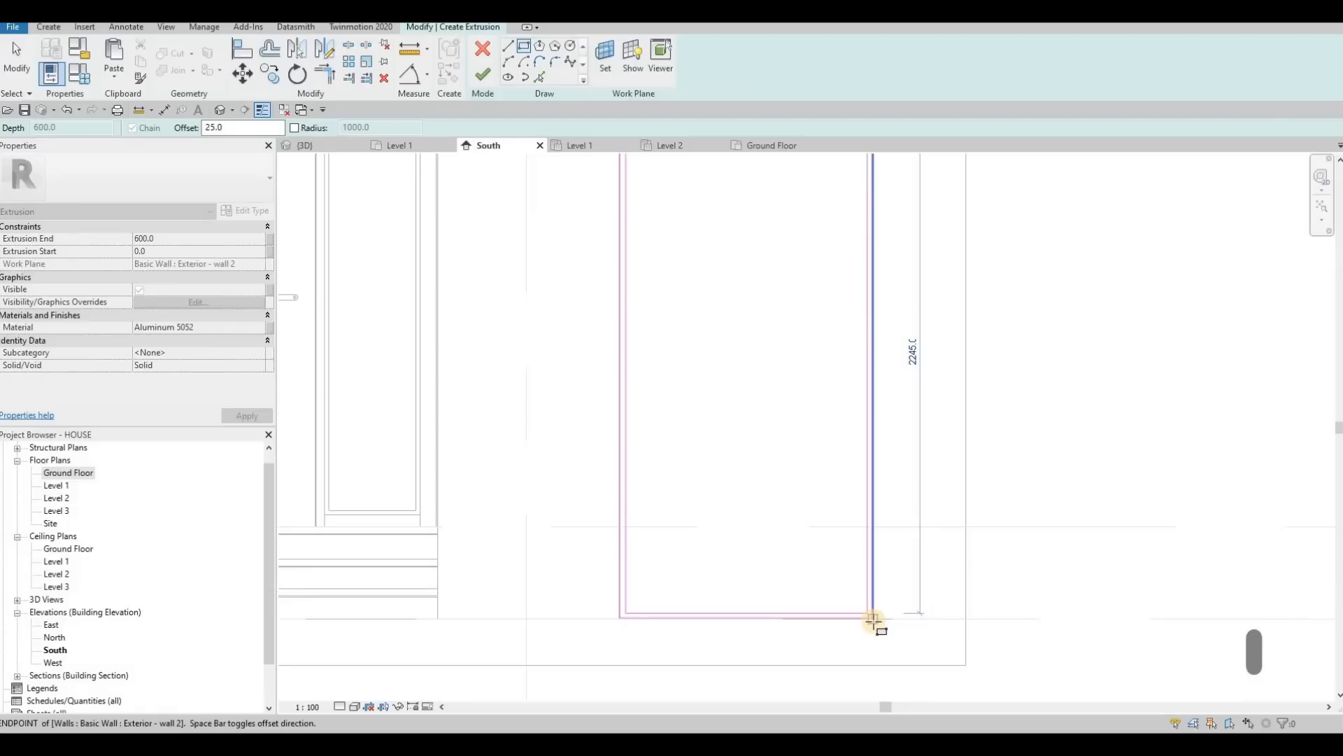
scroll(872, 619, up, 2)
click(871, 613)
key(Escape)
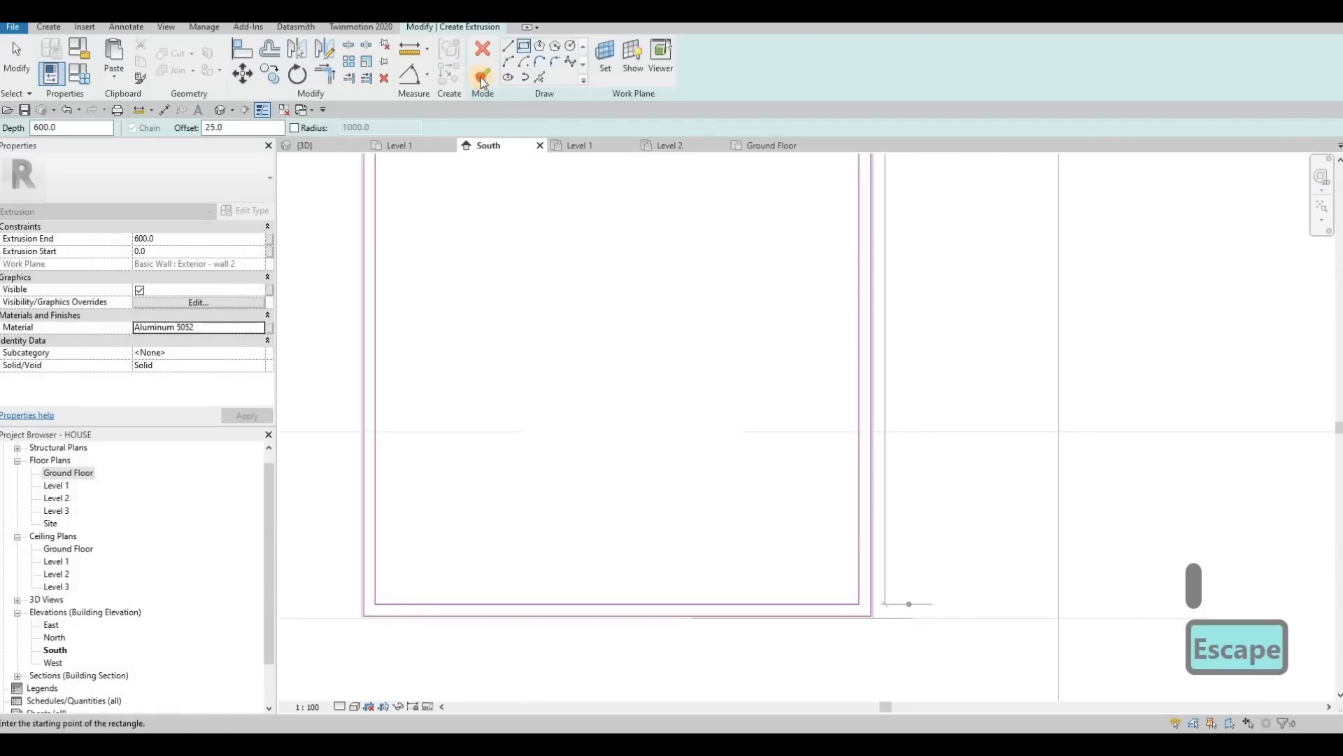
click(481, 77)
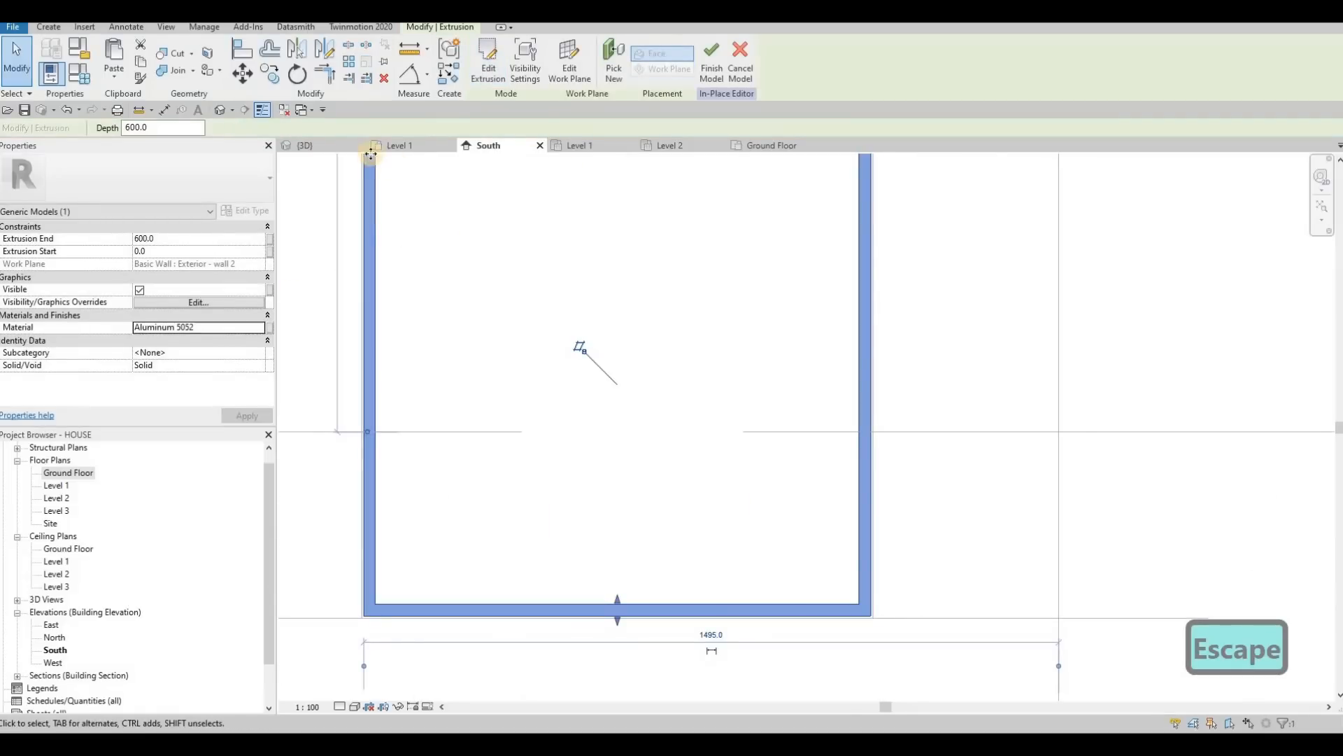
Step: Adjust the frame's depth in the Level 1 plan to about 106 mm so it sits within the wall thickness
click(308, 145)
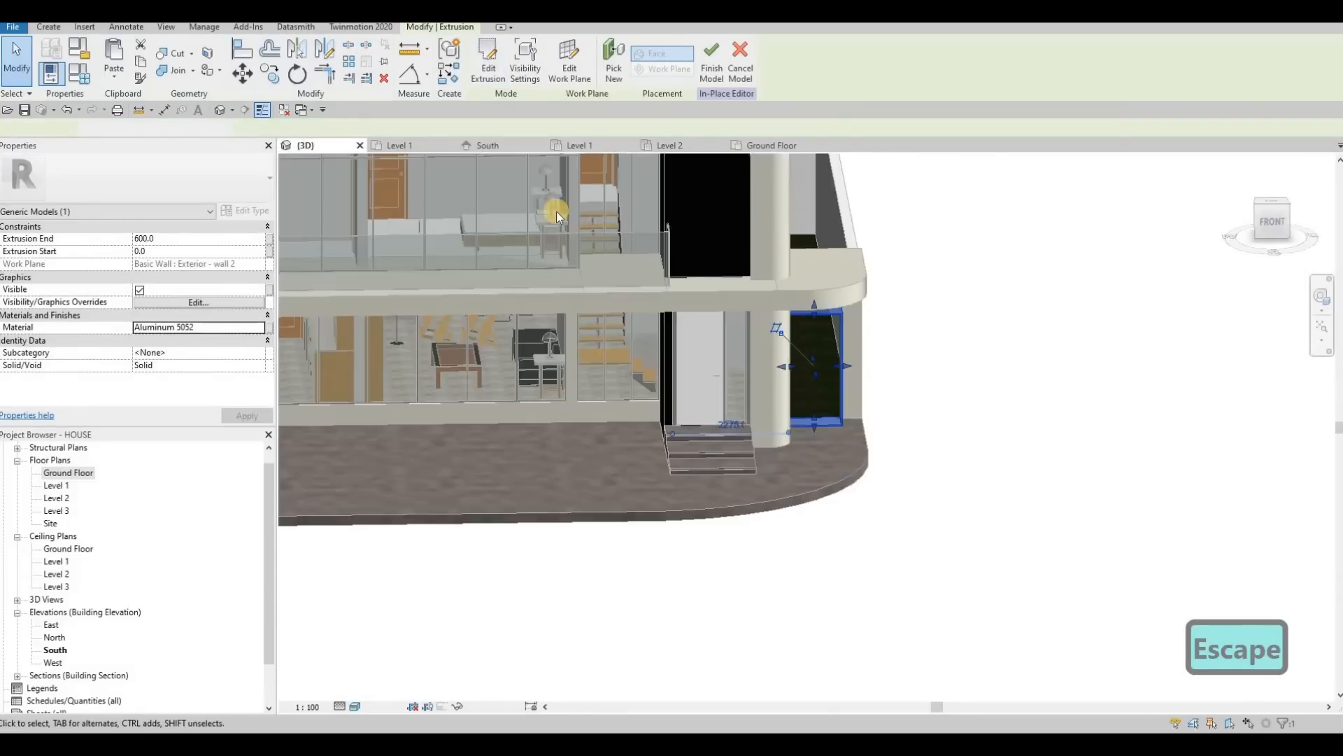
click(418, 140)
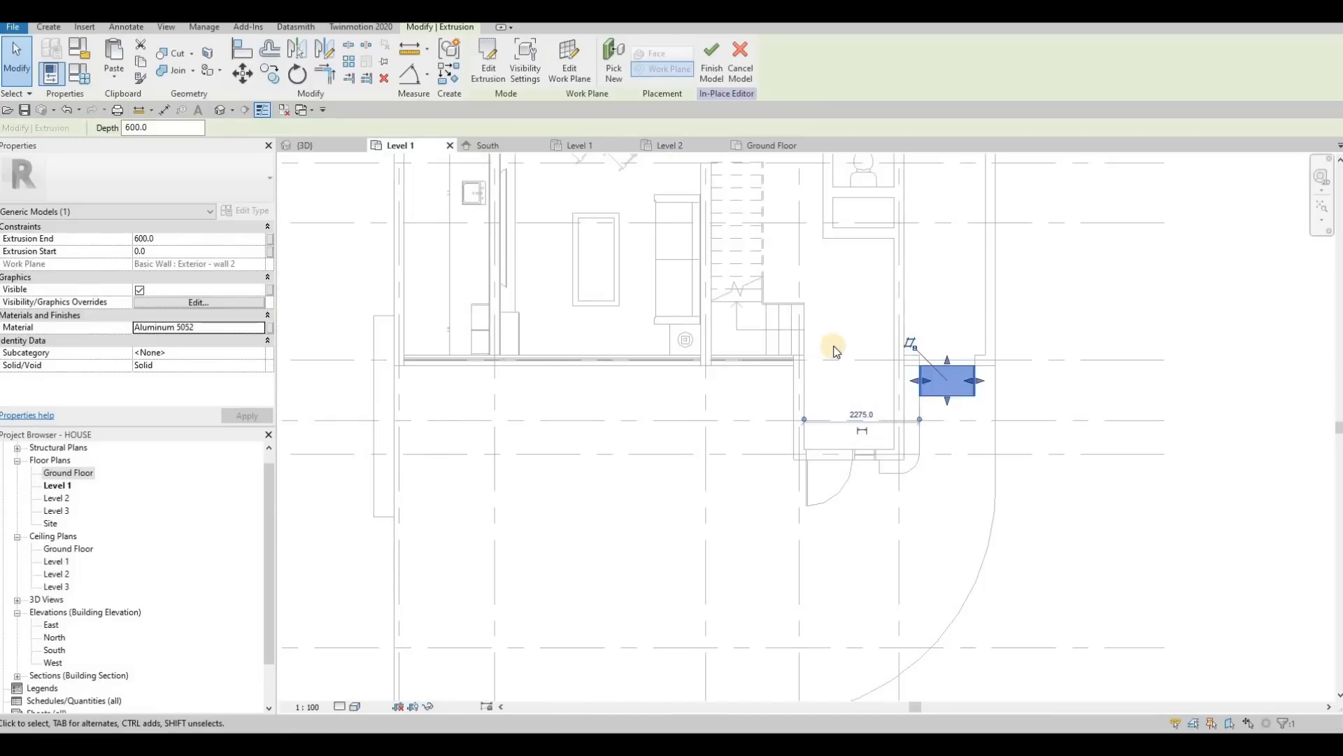
scroll(777, 377, up, 4)
mouse_move(773, 366)
mouse_down()
mouse_move(773, 343)
mouse_move(772, 358)
mouse_up()
key(Escape)
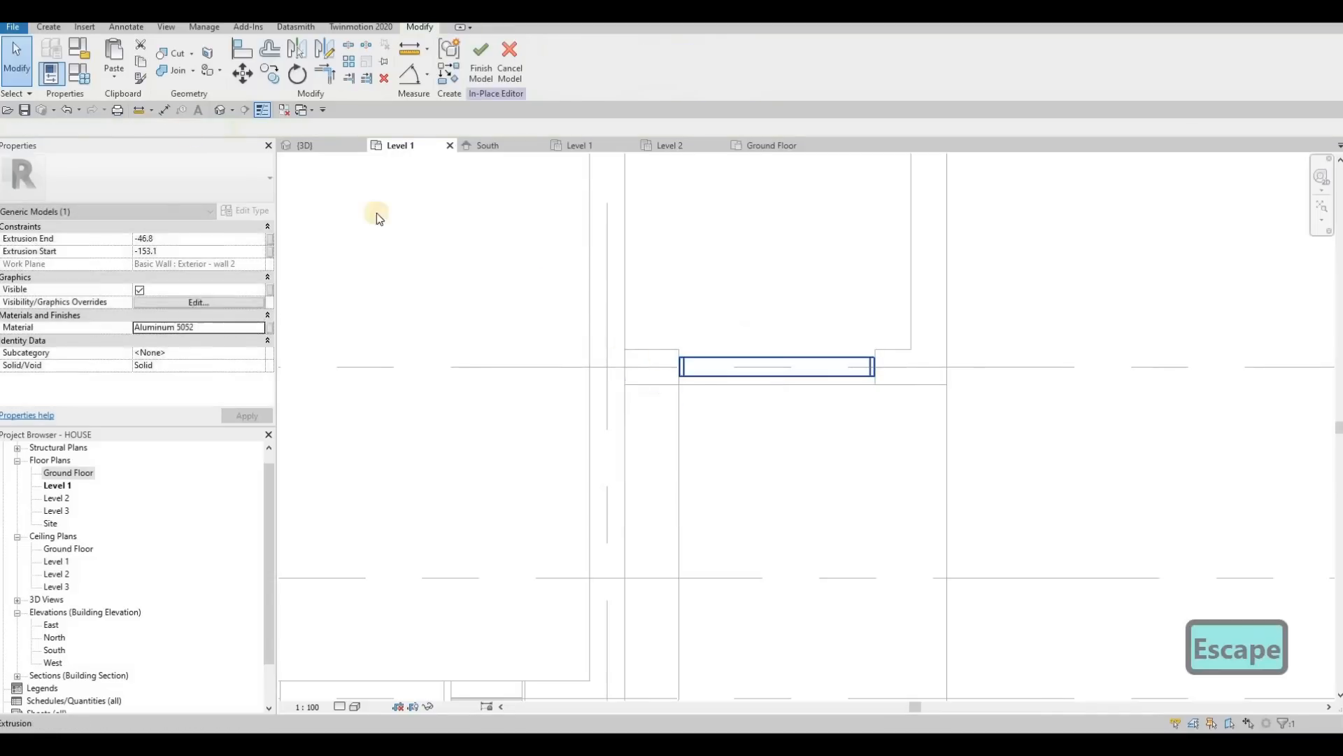
Step: Extrude a slat from a rectangle about 21 by 106 mm, spanning the frame's depth near its left end in plan
click(48, 26)
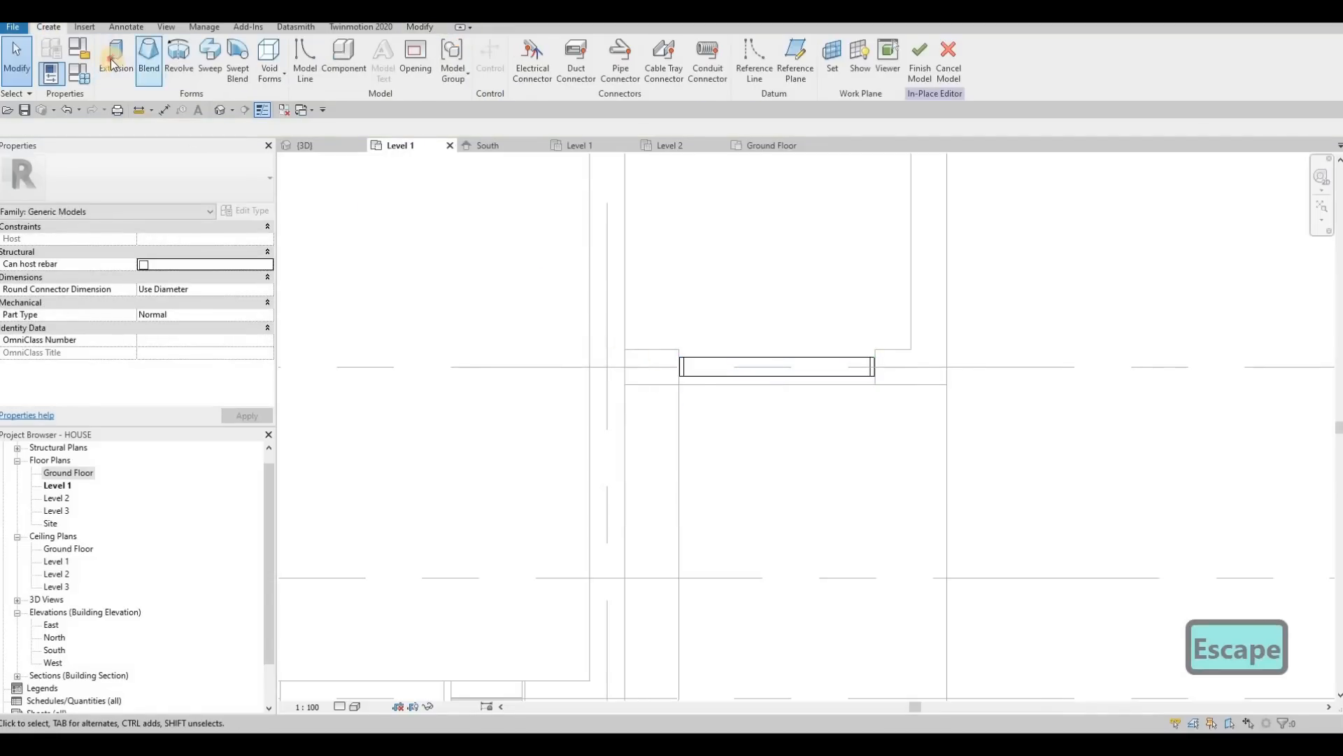
click(114, 58)
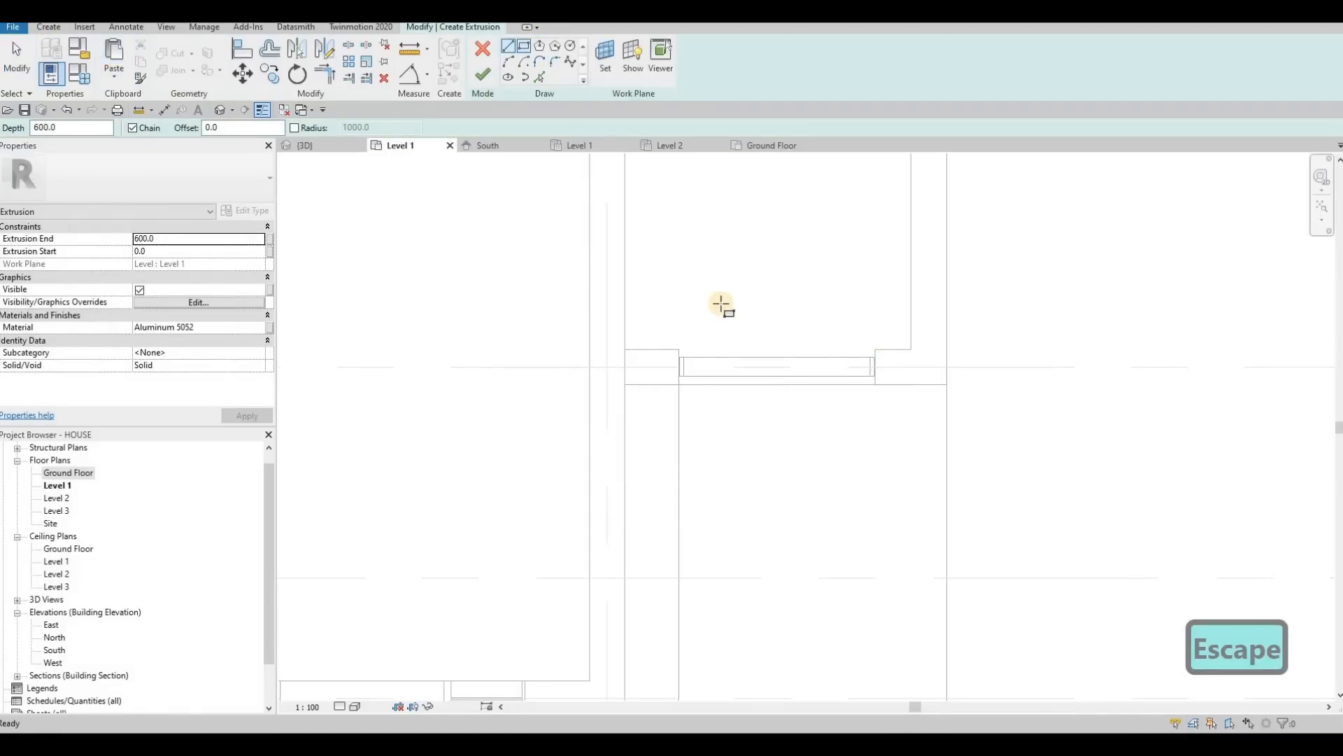
scroll(728, 350, up, 5)
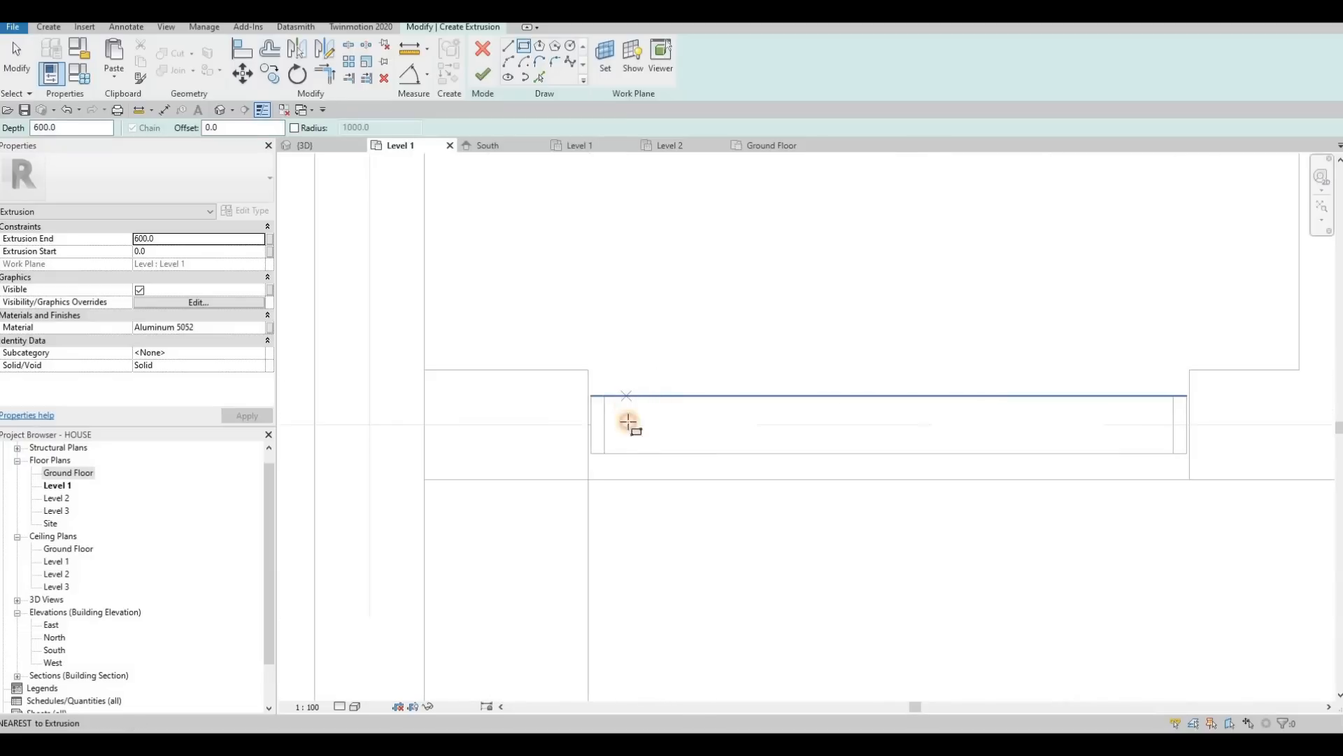
click(638, 453)
click(628, 396)
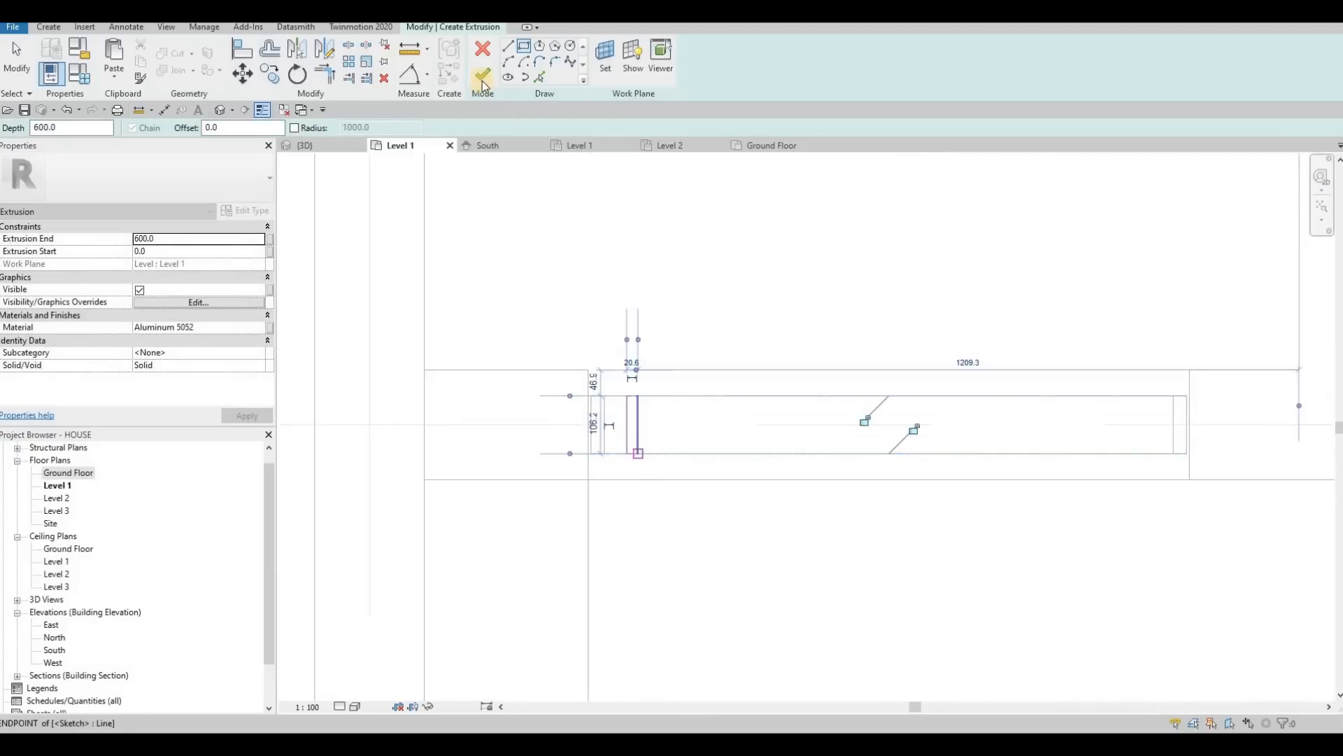
key(Escape)
click(483, 74)
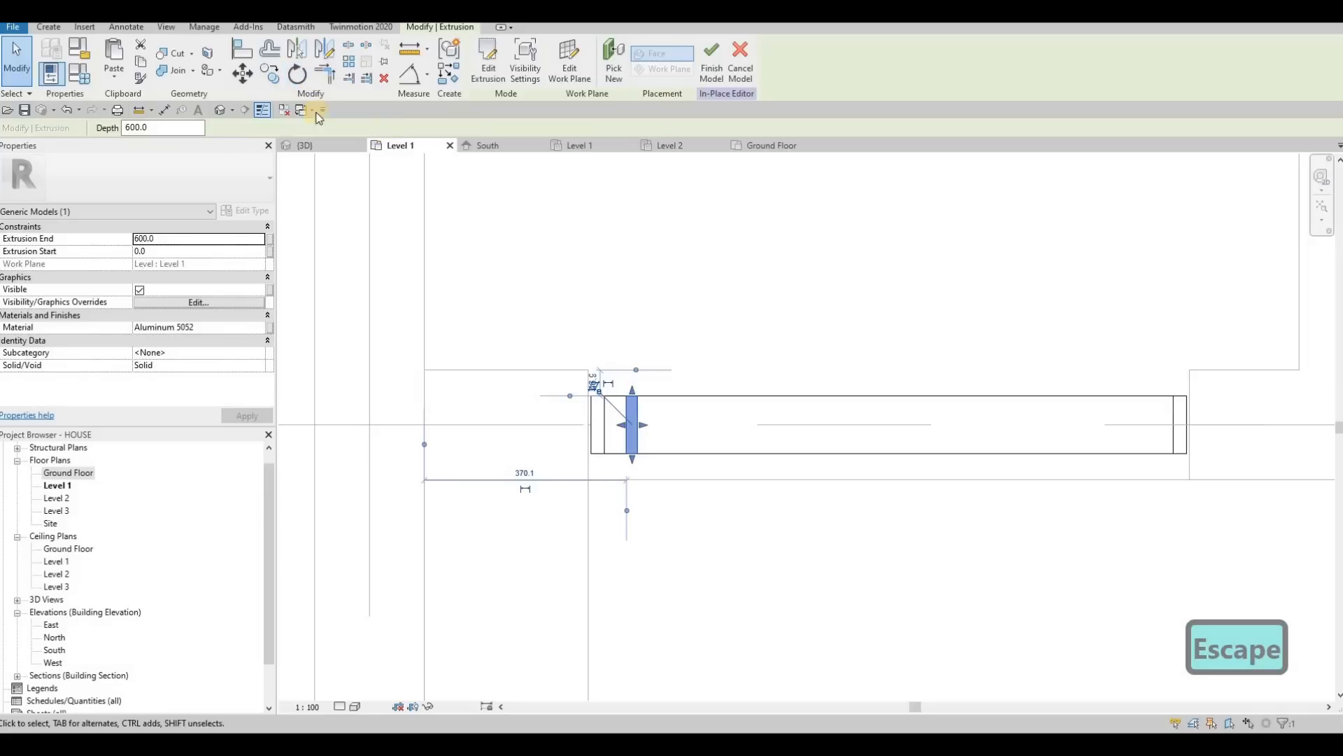
Step: Stretch the slat's top end to the frame's upper inner edge in the South elevation
click(486, 145)
scroll(641, 321, down, 3)
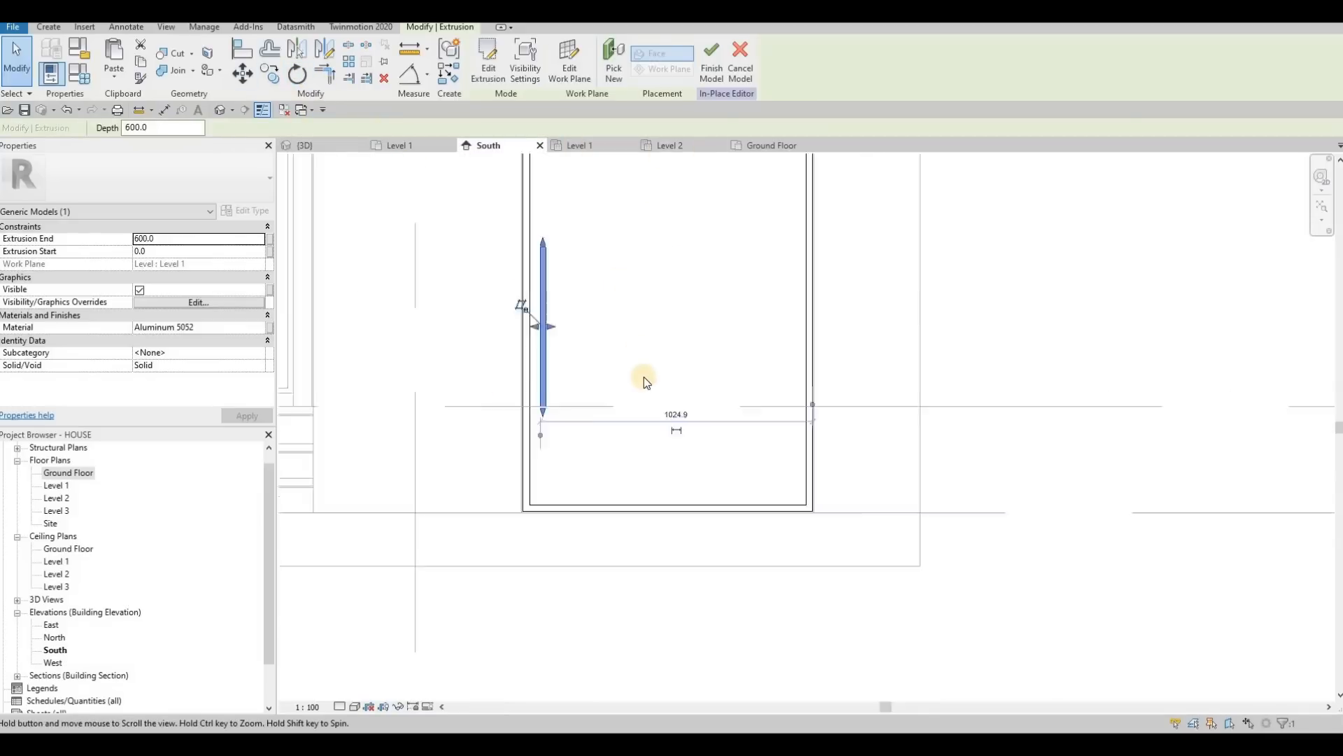
scroll(650, 356, down, 2)
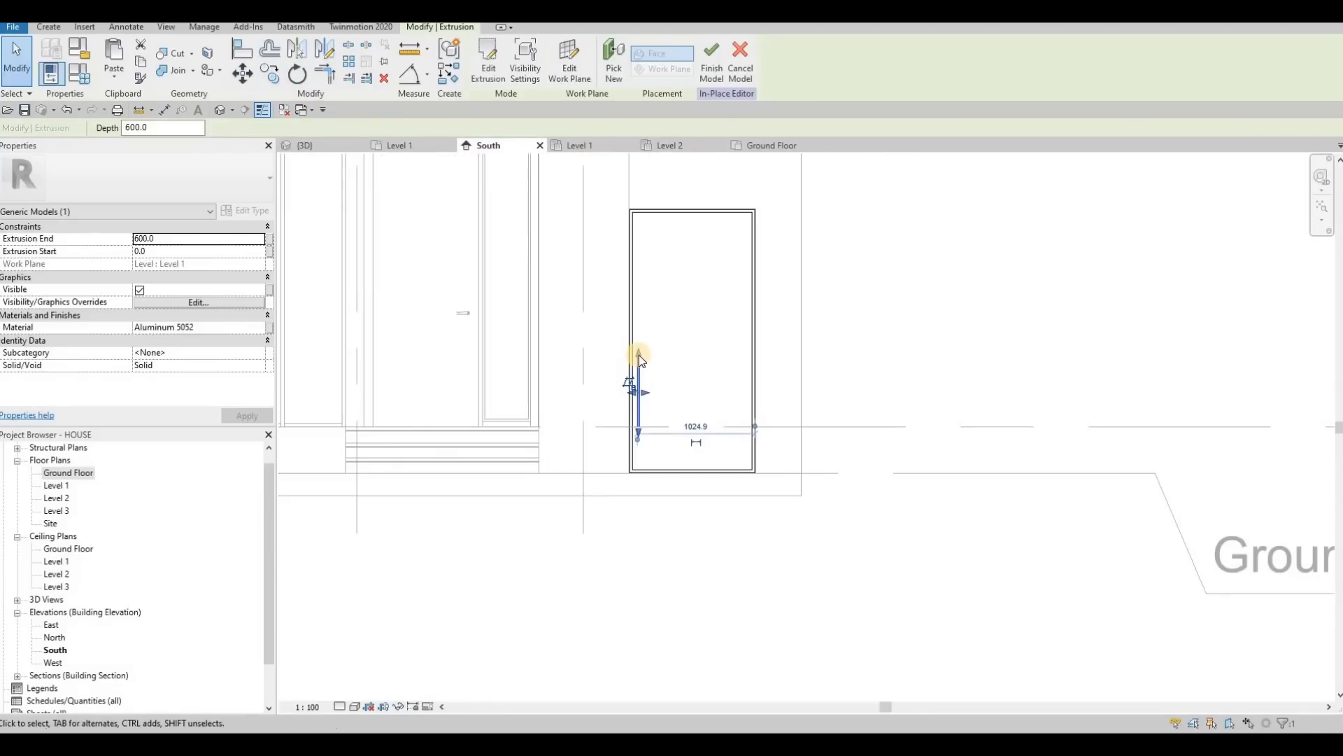
drag(640, 219, 639, 197)
scroll(640, 219, up, 3)
scroll(640, 212, up, 2)
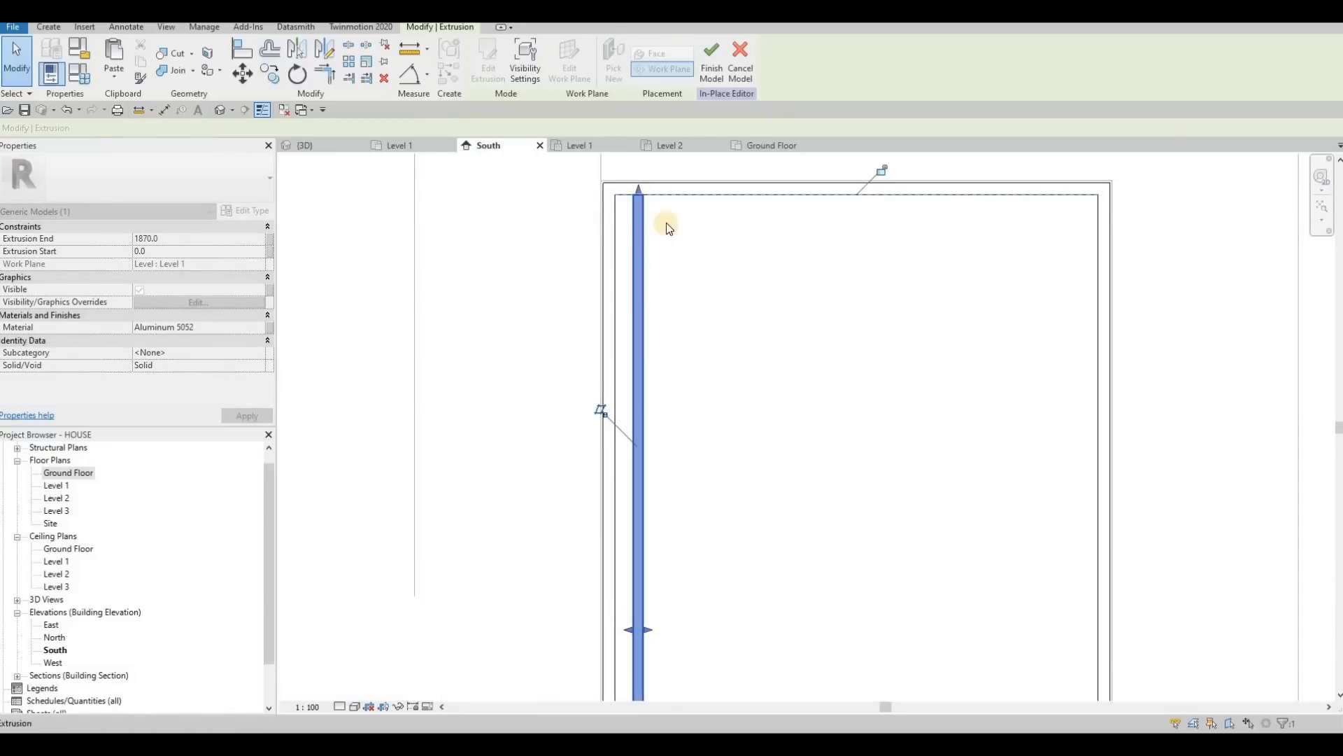
Step: Extend the slat's bottom end down to the frame's lower inner edge
scroll(653, 282, down, 3)
middle_drag(660, 536, 682, 336)
scroll(670, 528, up, 3)
drag(666, 534, 707, 593)
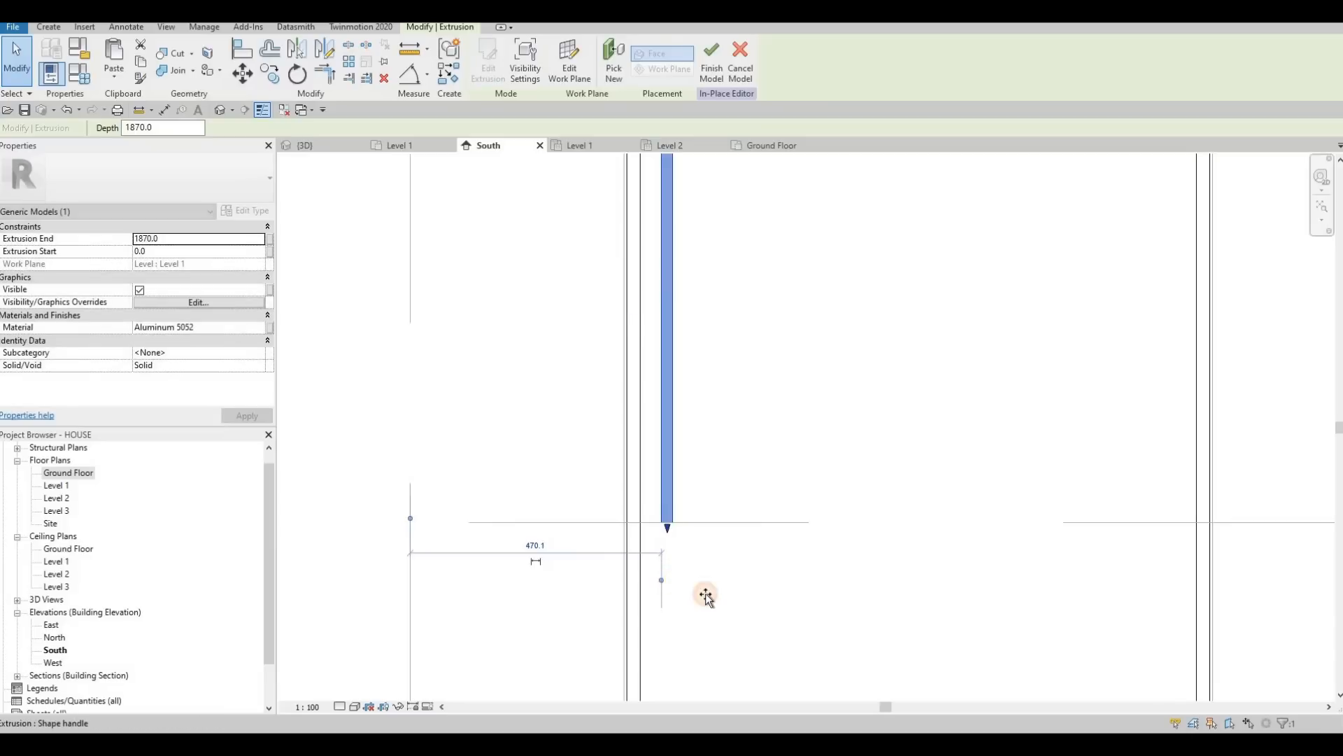
scroll(731, 470, down, 3)
middle_drag(732, 484, 721, 405)
drag(684, 468, 705, 531)
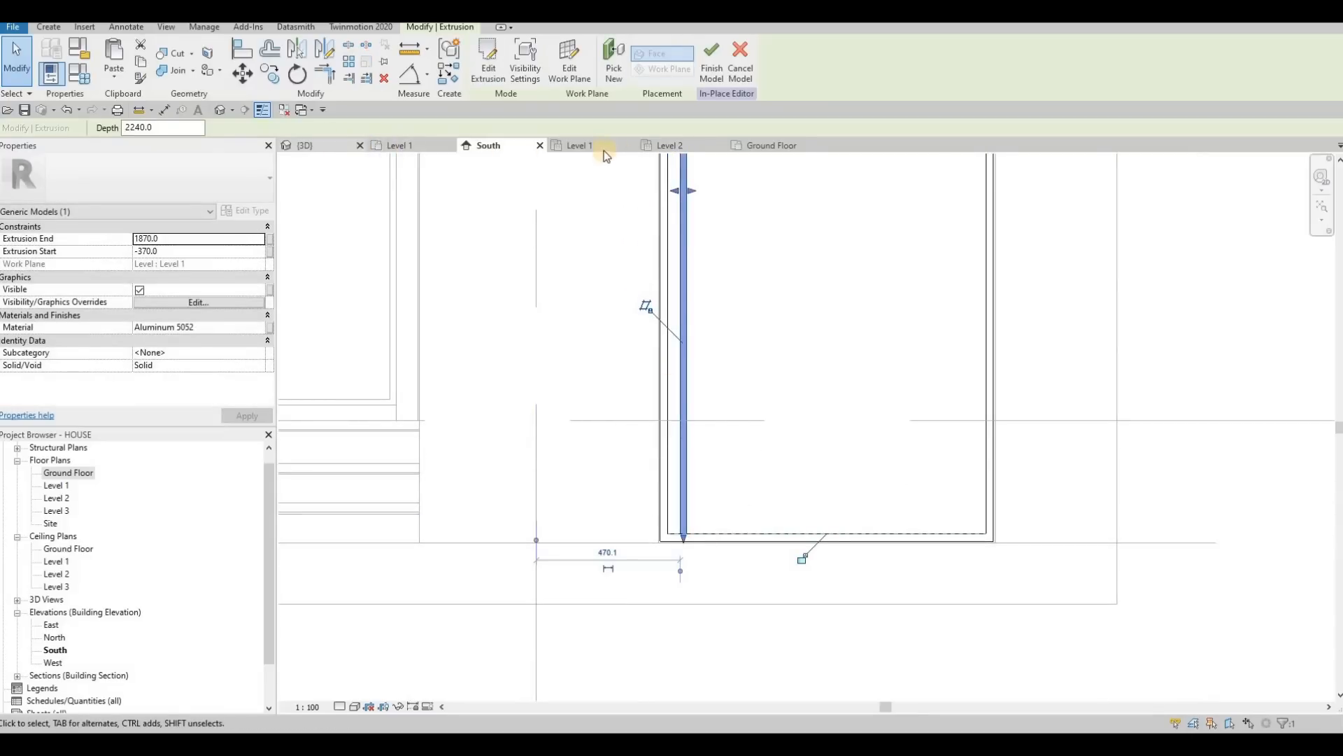
Step: Nudge the slat about 15 mm toward the frame's nearer side in the Level 1 plan
click(398, 145)
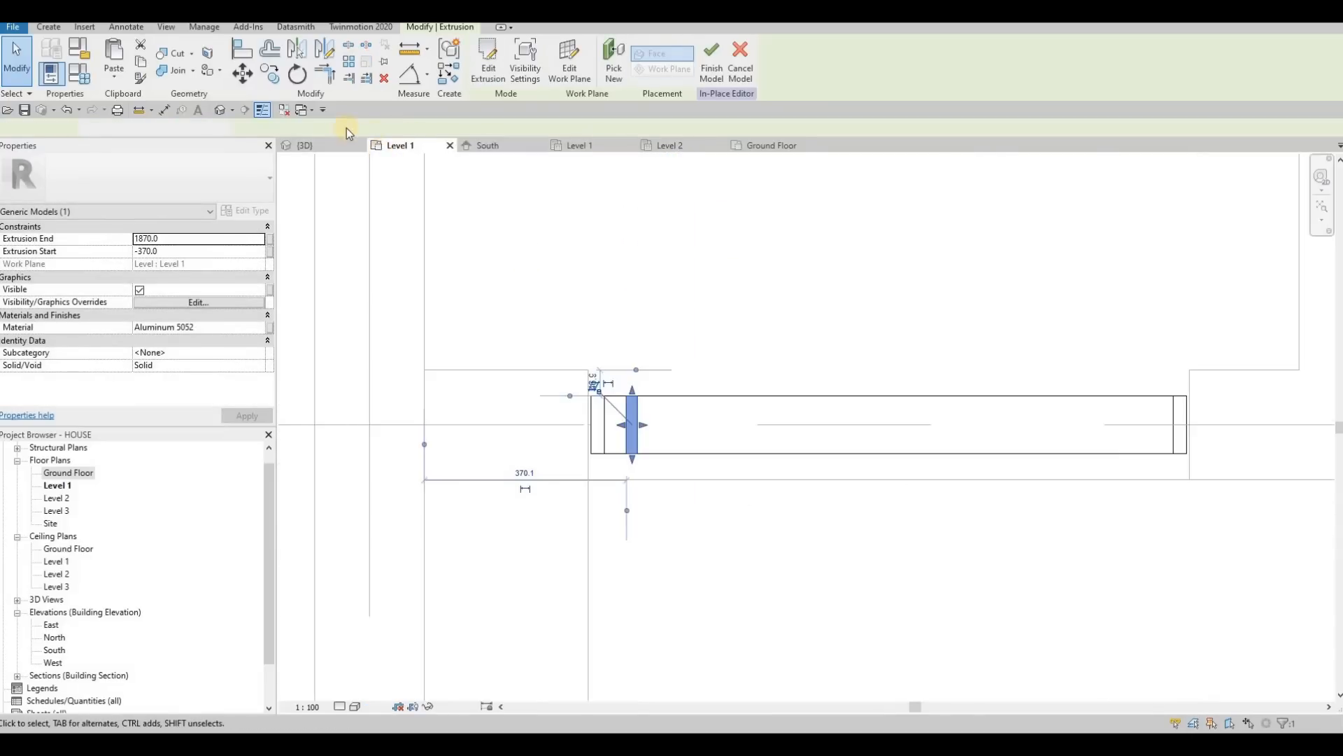
key(Left)
key(Left)
key(Left)
key(Left)
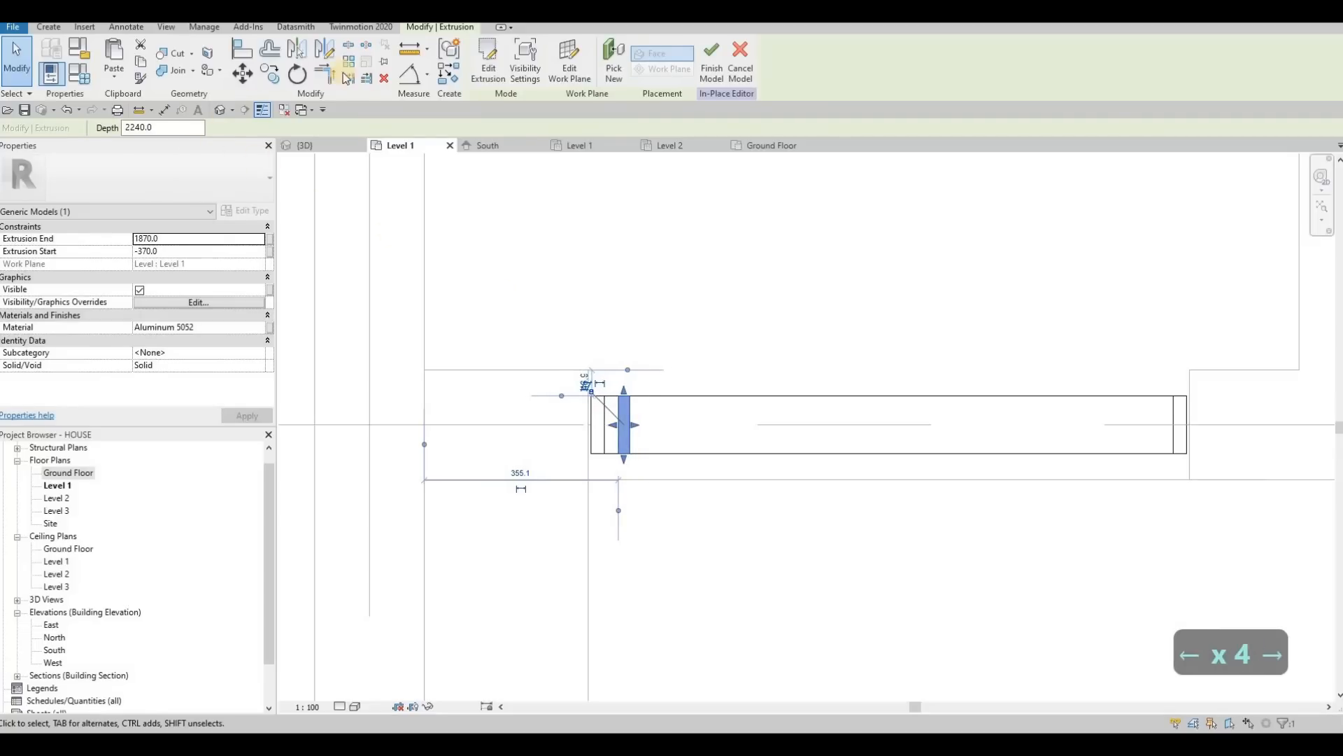
Step: Array the slat into 16 grouped members across the frame, placing the last near the opposite end, and finish the in-place model
key(a)
key(r)
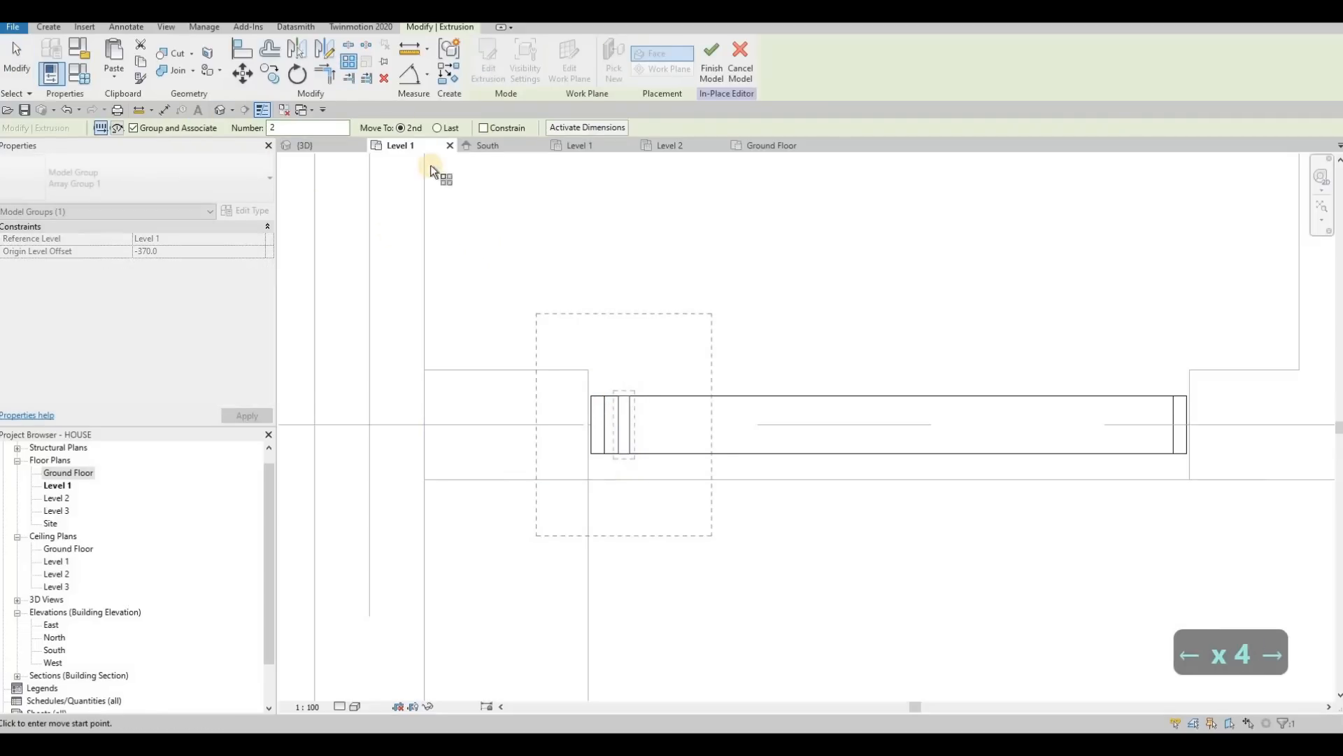
click(310, 125)
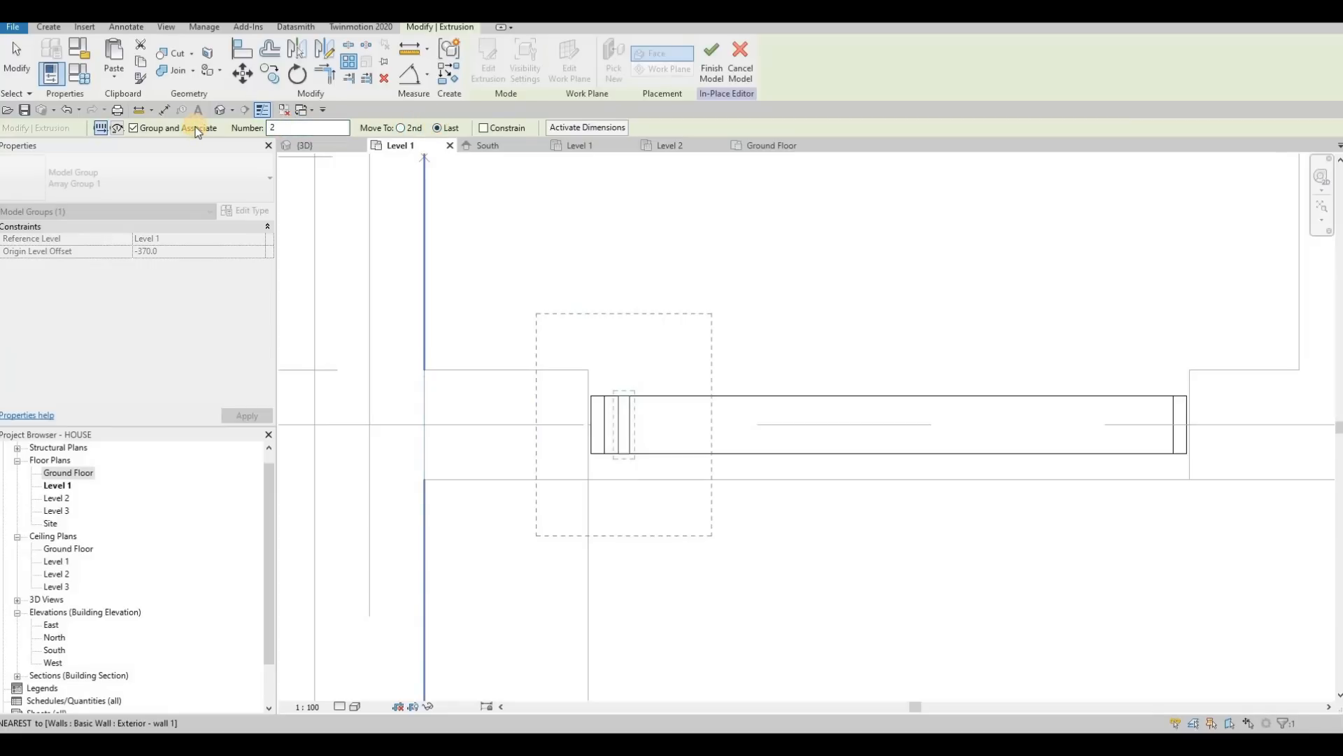
text(1)
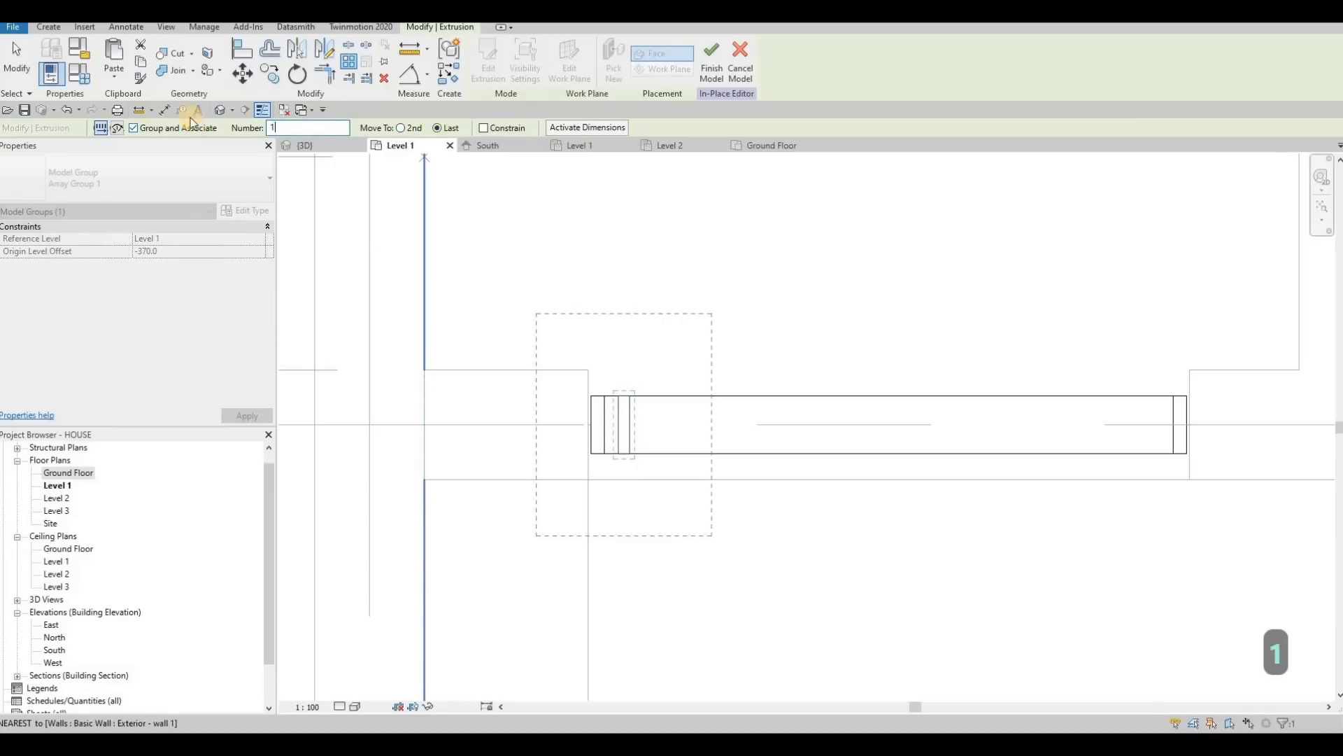
text(6)
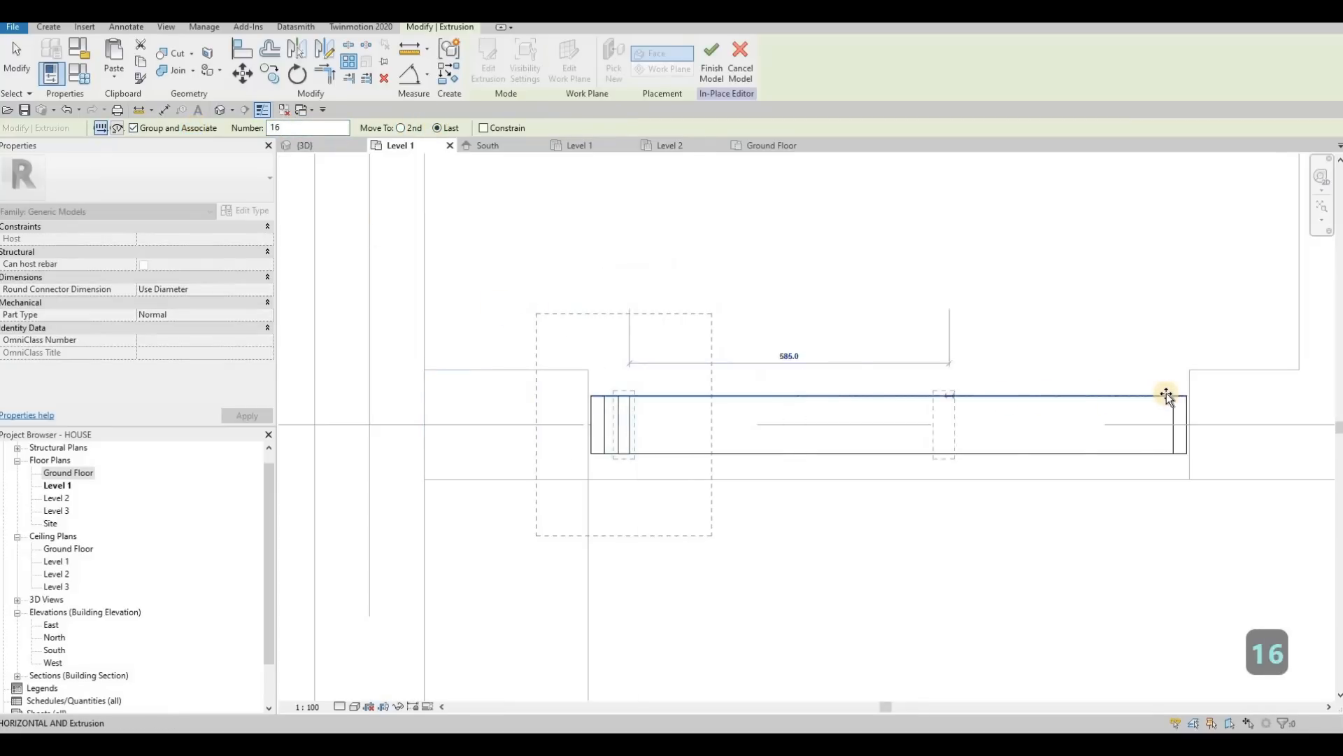
click(1118, 426)
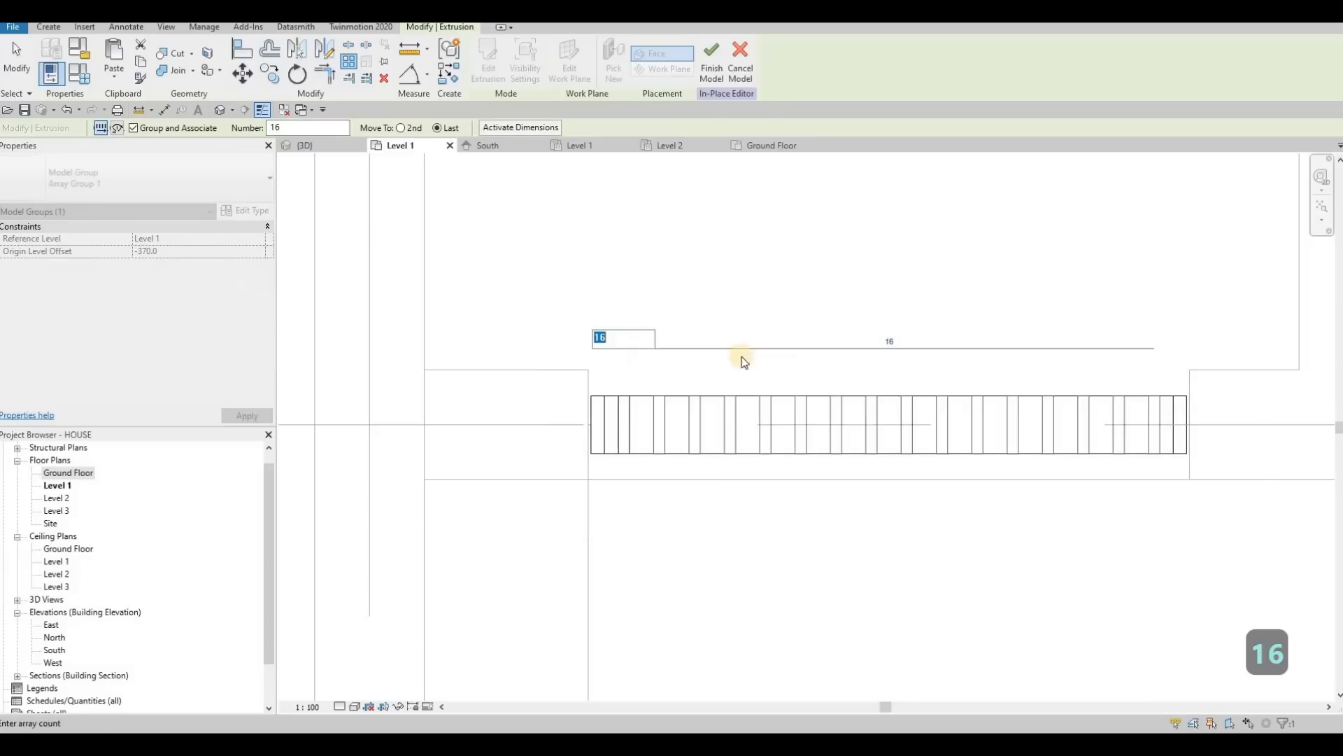
click(710, 62)
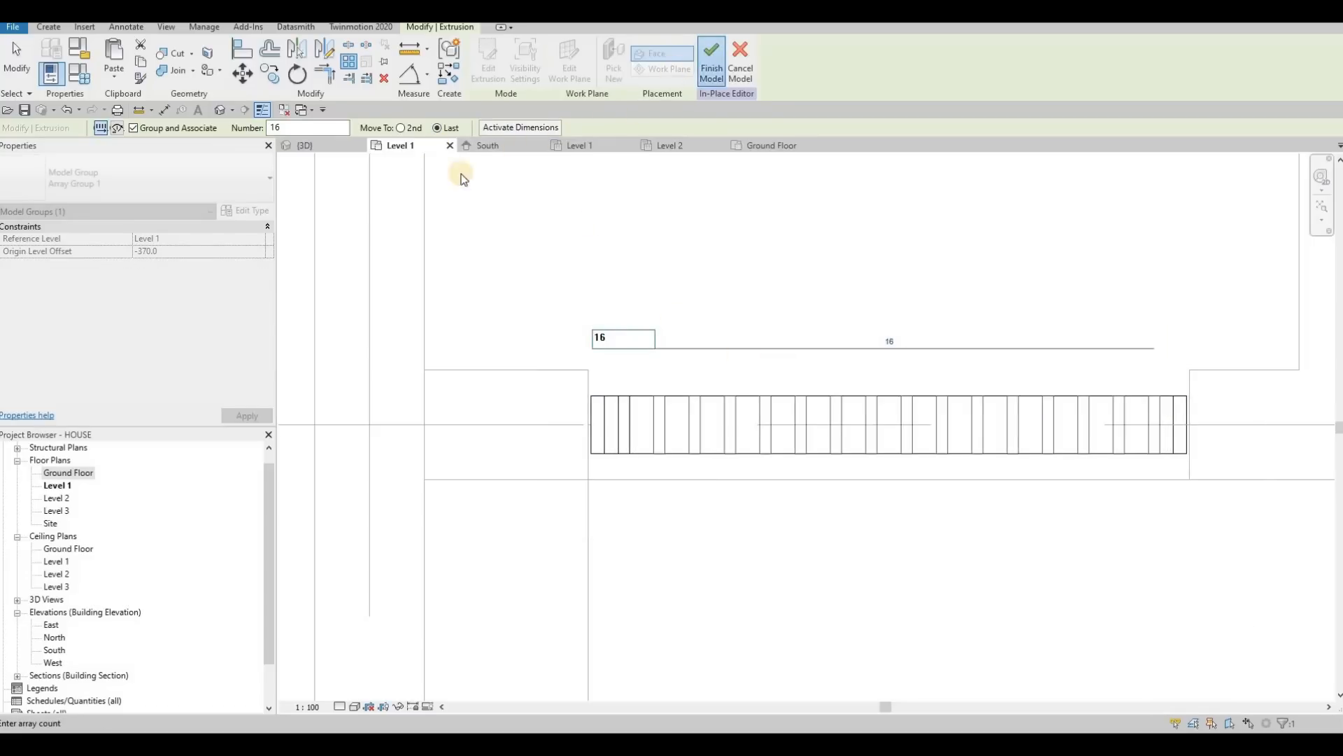
click(721, 419)
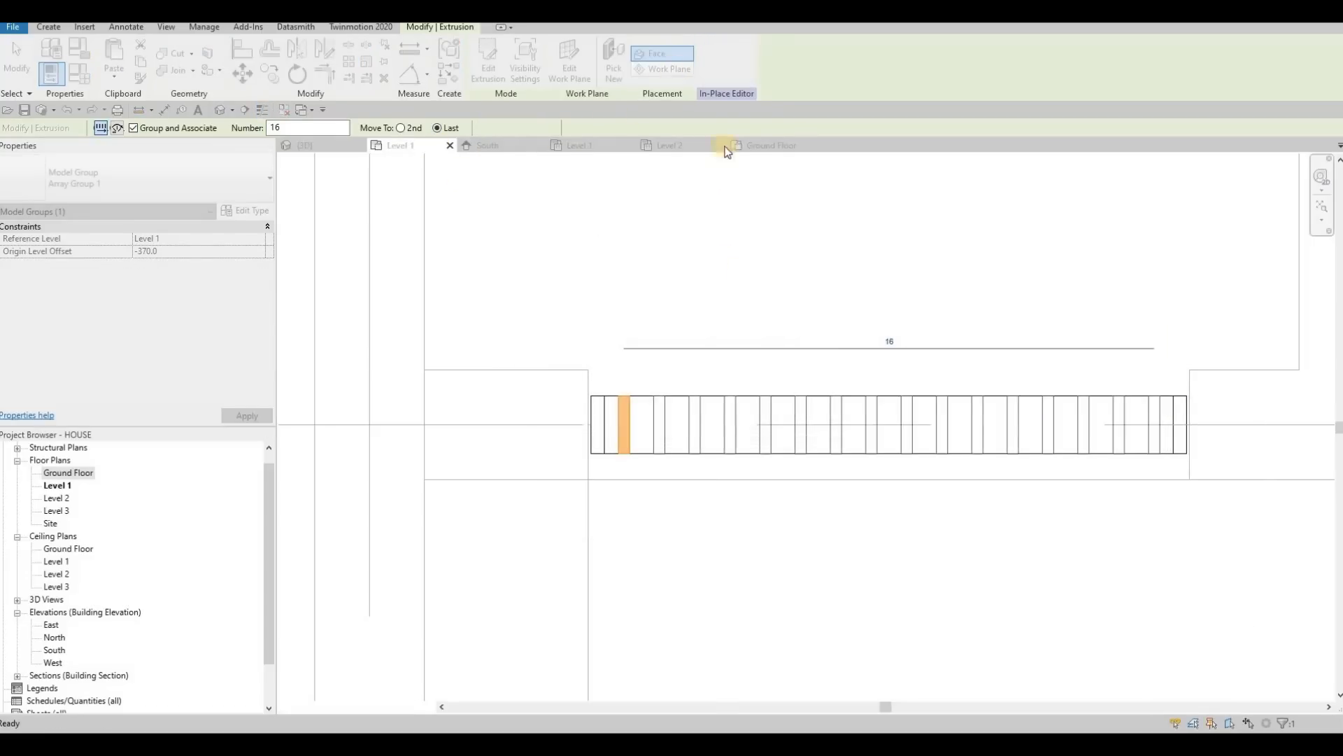
Step: Inspect the finished slatted frame and the entrance façade in 3D, up close and from the front
click(321, 147)
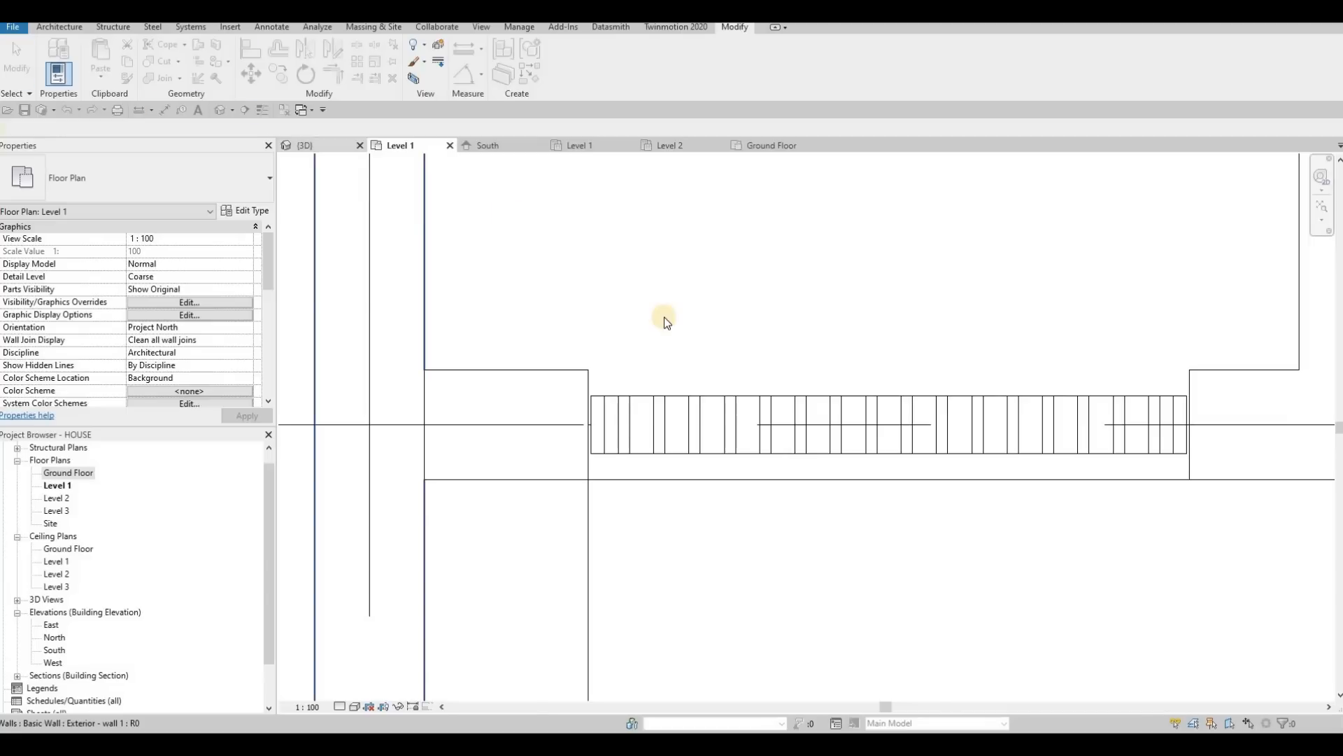
key(Escape)
shift+middle_drag(728, 337, 629, 351)
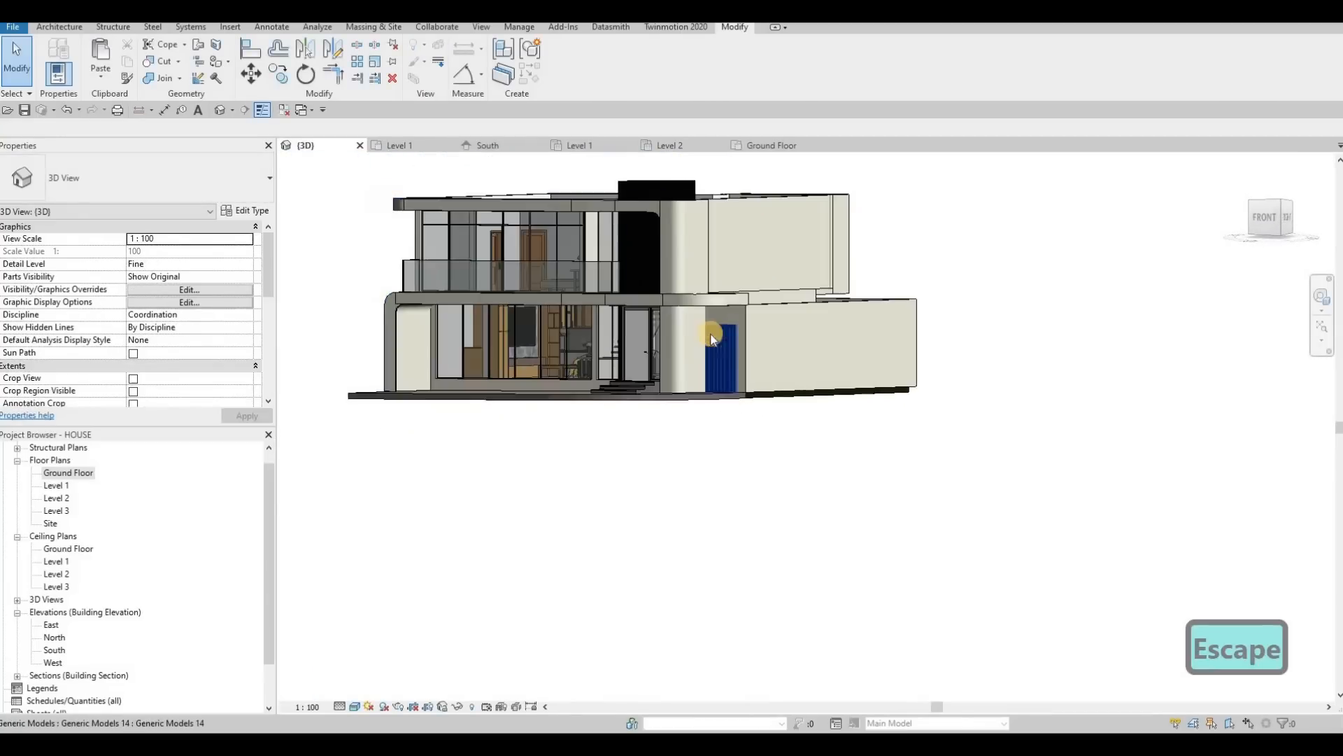
scroll(749, 495, up, 8)
key(Escape)
scroll(595, 494, down, 8)
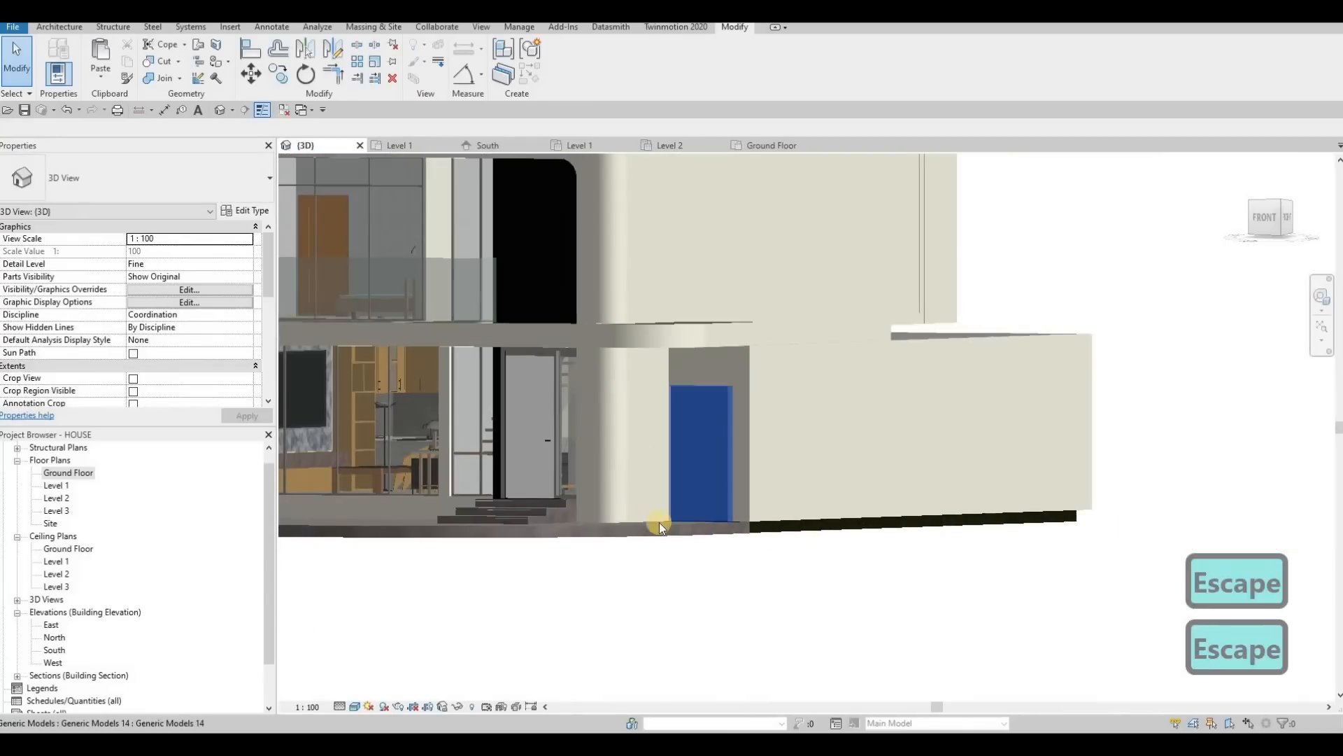
shift+middle_drag(653, 524, 618, 478)
key(F1)
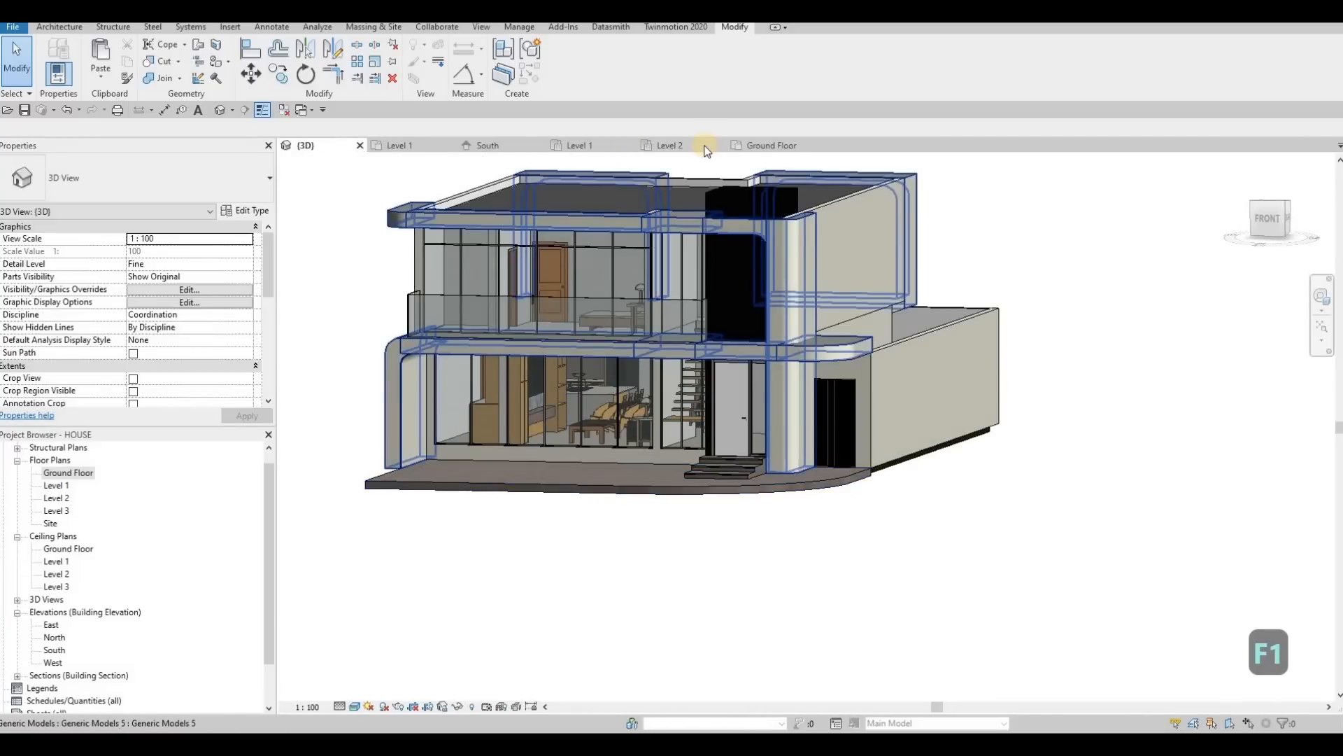
Step: Edit the front floor's boundary in the Ground Floor plan, moving its straight front edge outward to 6600 mm from the entrance edge
click(771, 145)
scroll(834, 376, down, 3)
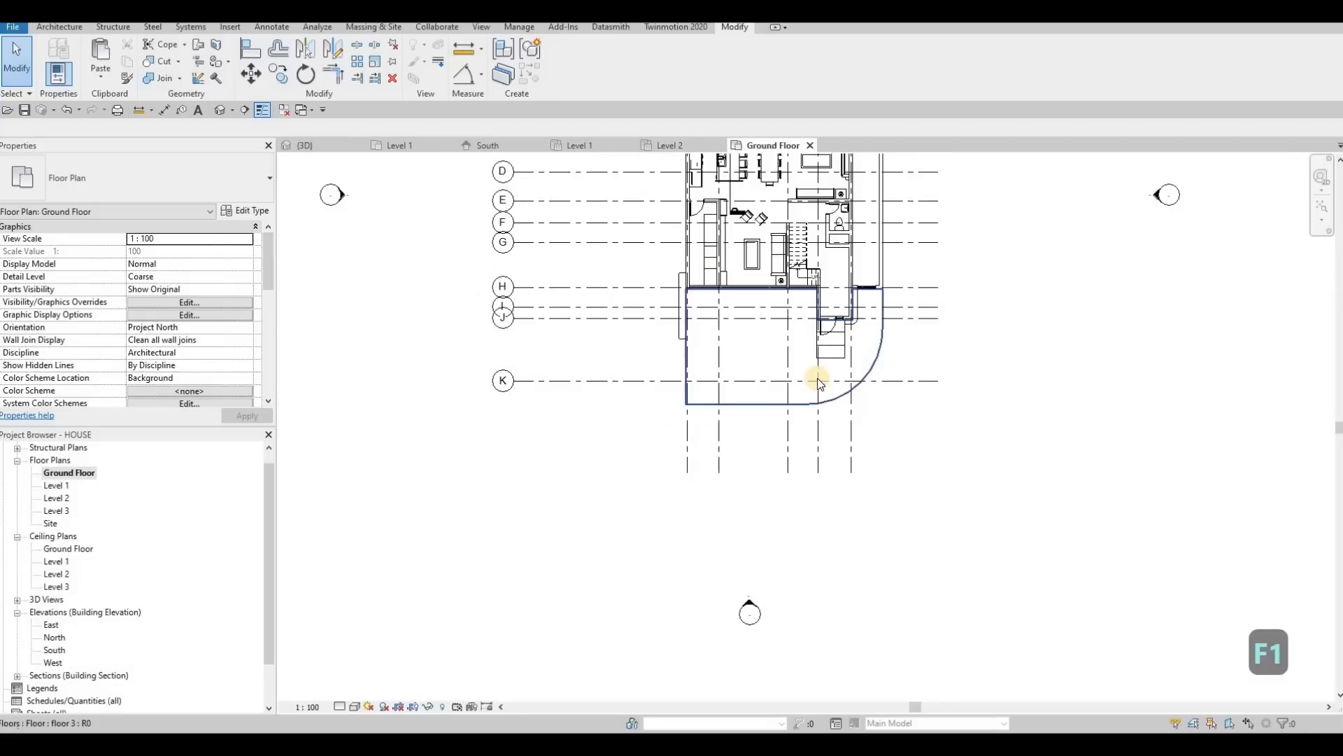
scroll(804, 378, up, 3)
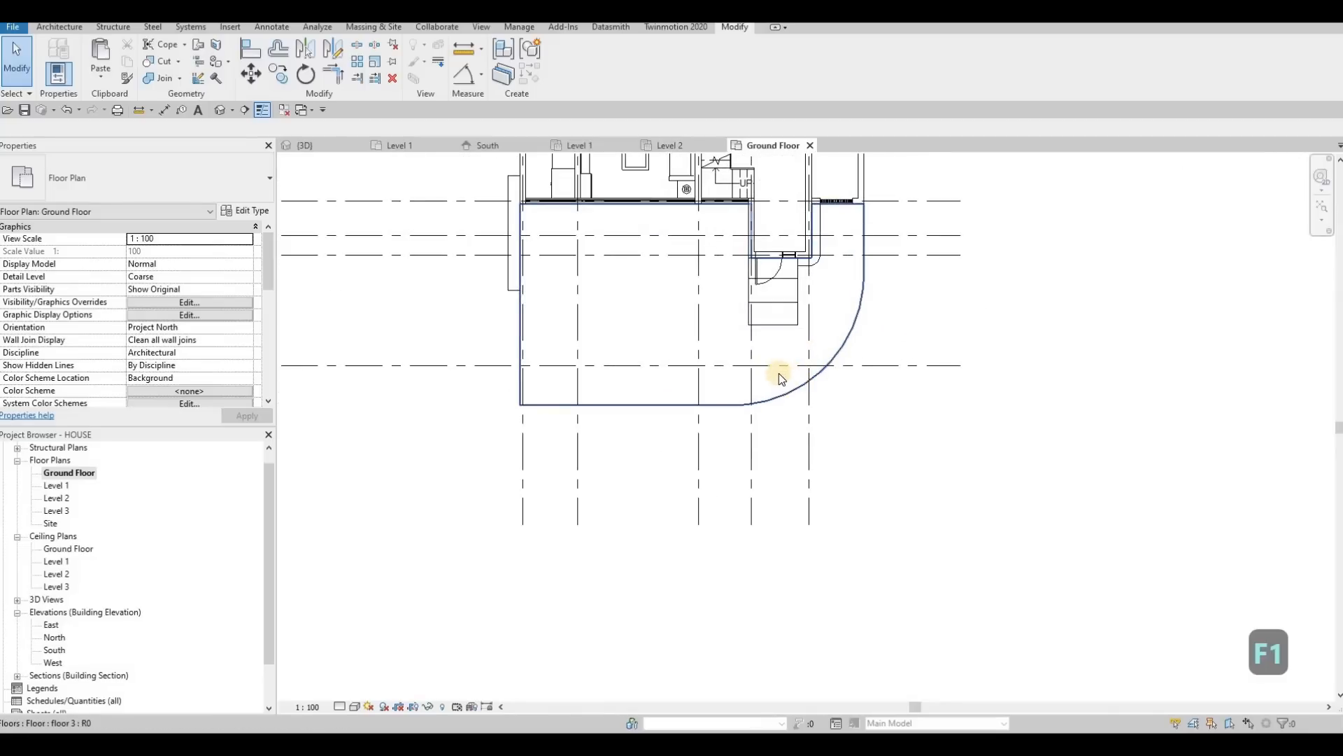
click(778, 375)
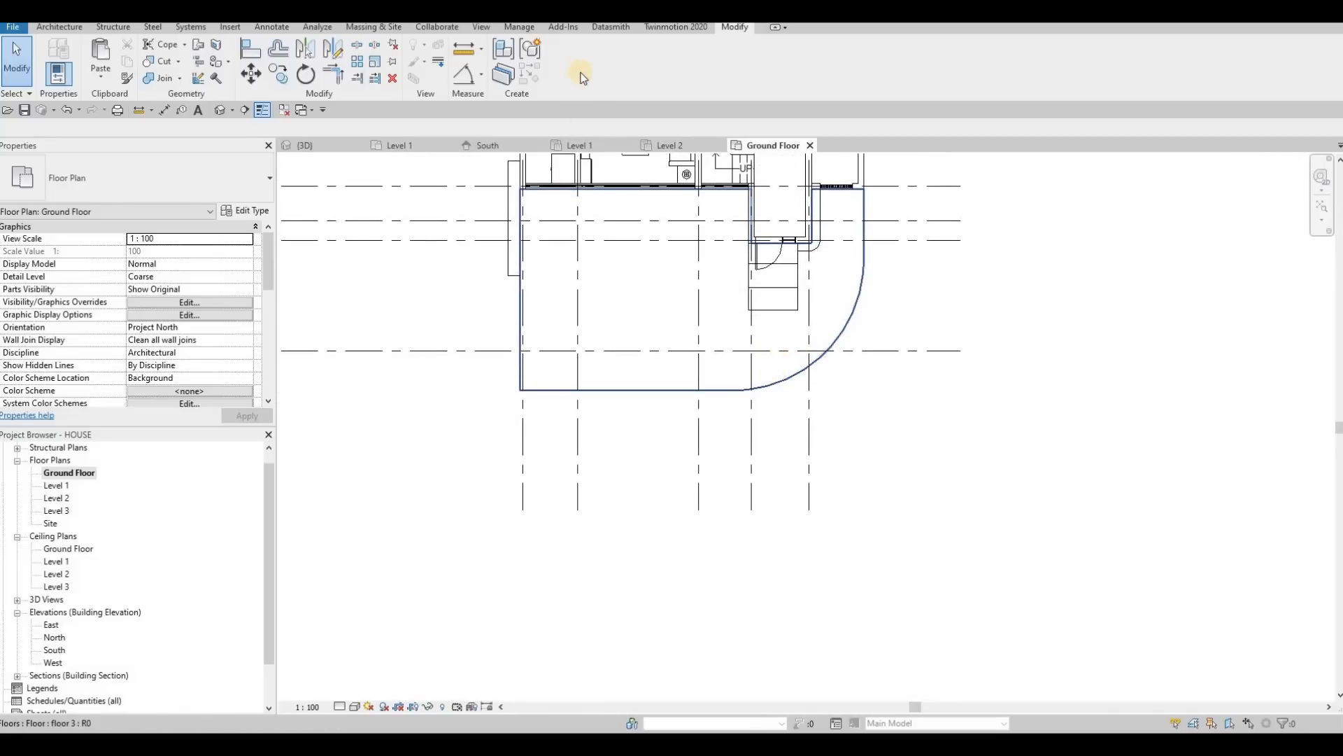
double_click(710, 390)
click(711, 434)
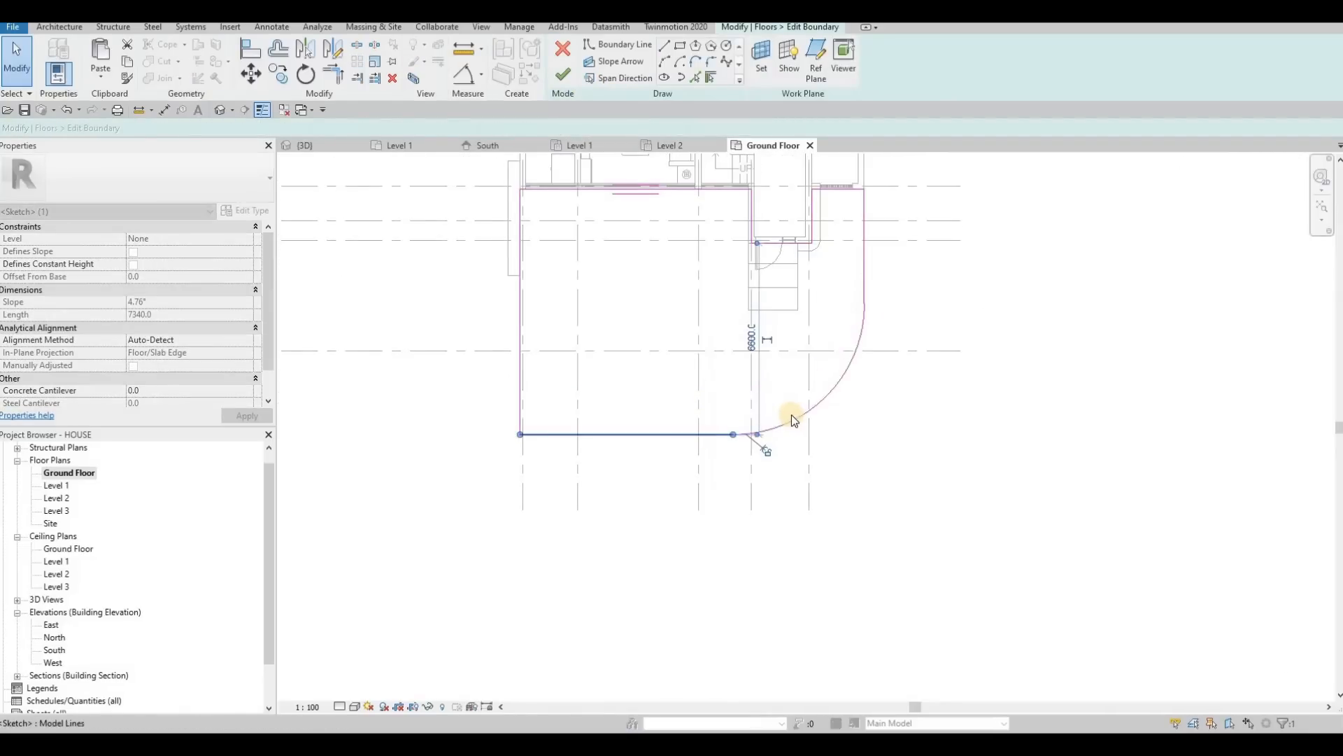
Step: Sketch a 3200 mm boundary line inward along grid 4 from the front edge, continued sideways to the curved corner
click(752, 427)
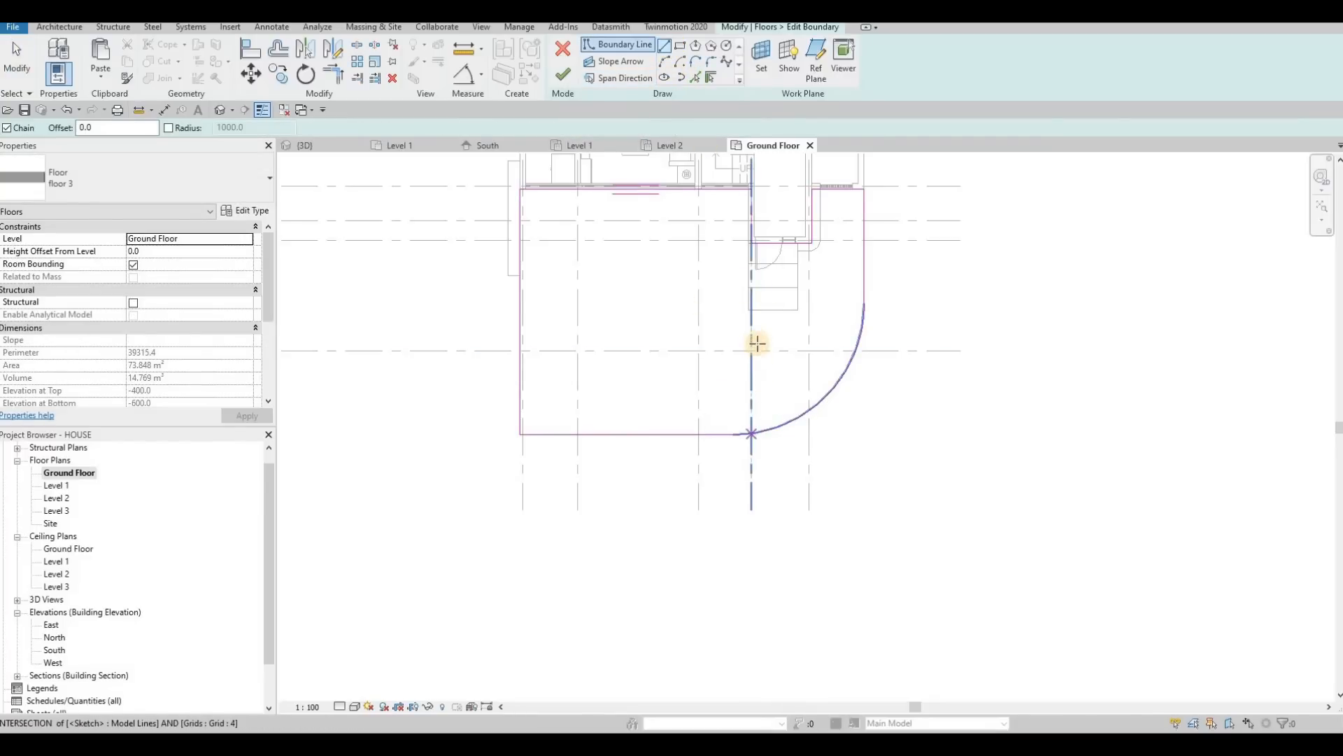
click(752, 341)
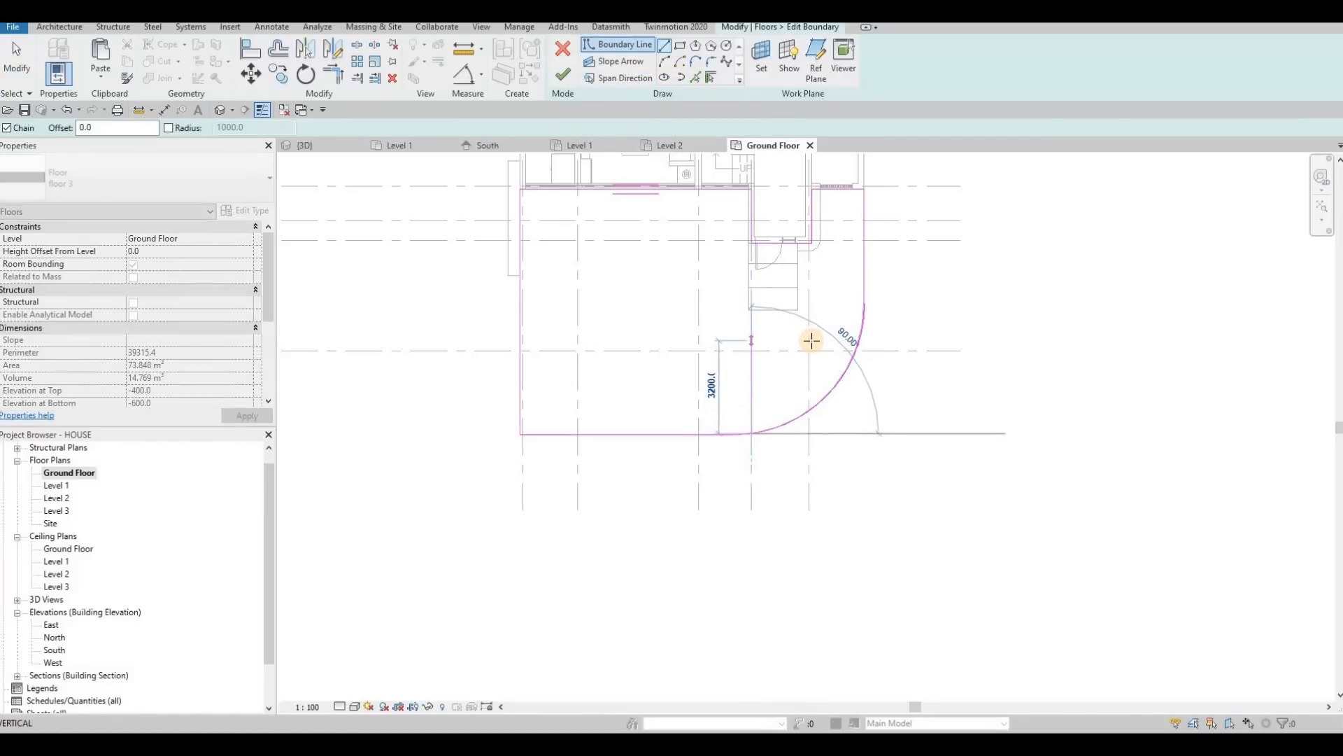
click(868, 354)
key(Escape)
key(Escape)
key(Escape)
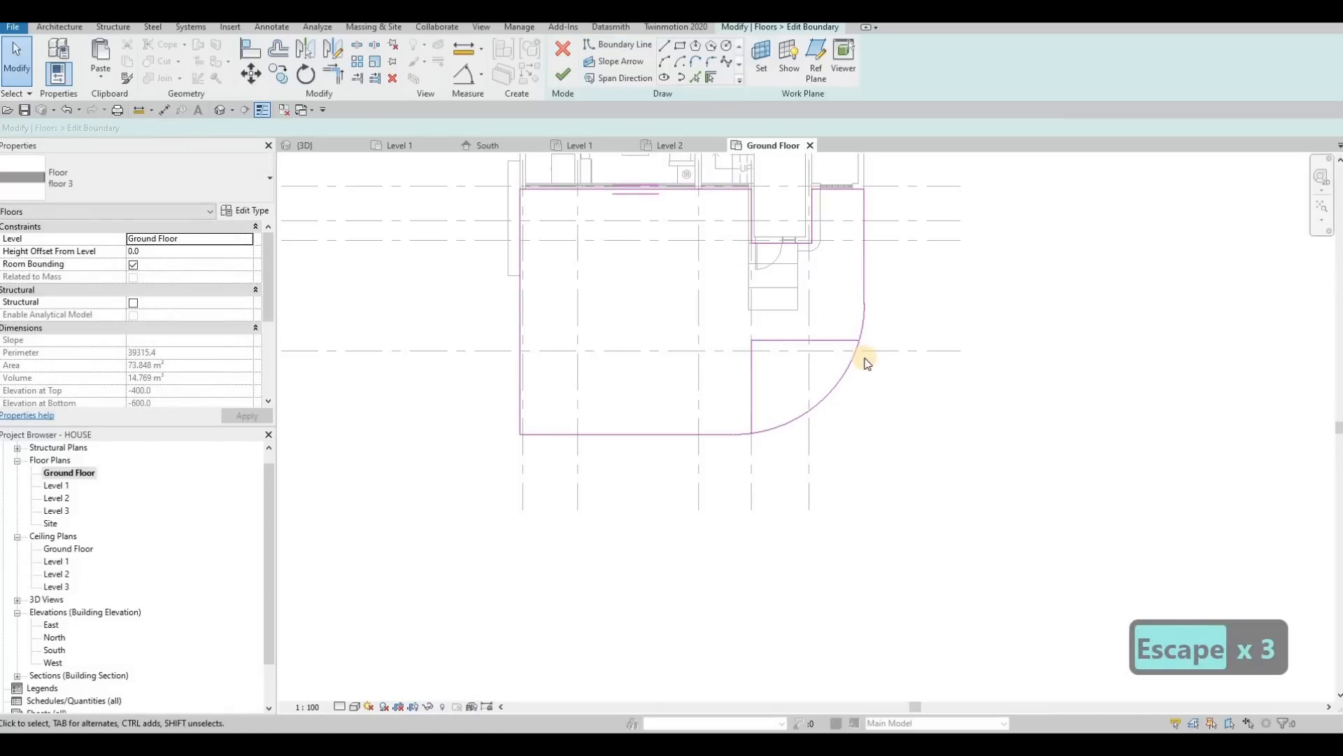
Step: Trim the new boundary lines to corners with the outer side and front edges, and delete the old large corner arc
key(t)
key(r)
click(848, 338)
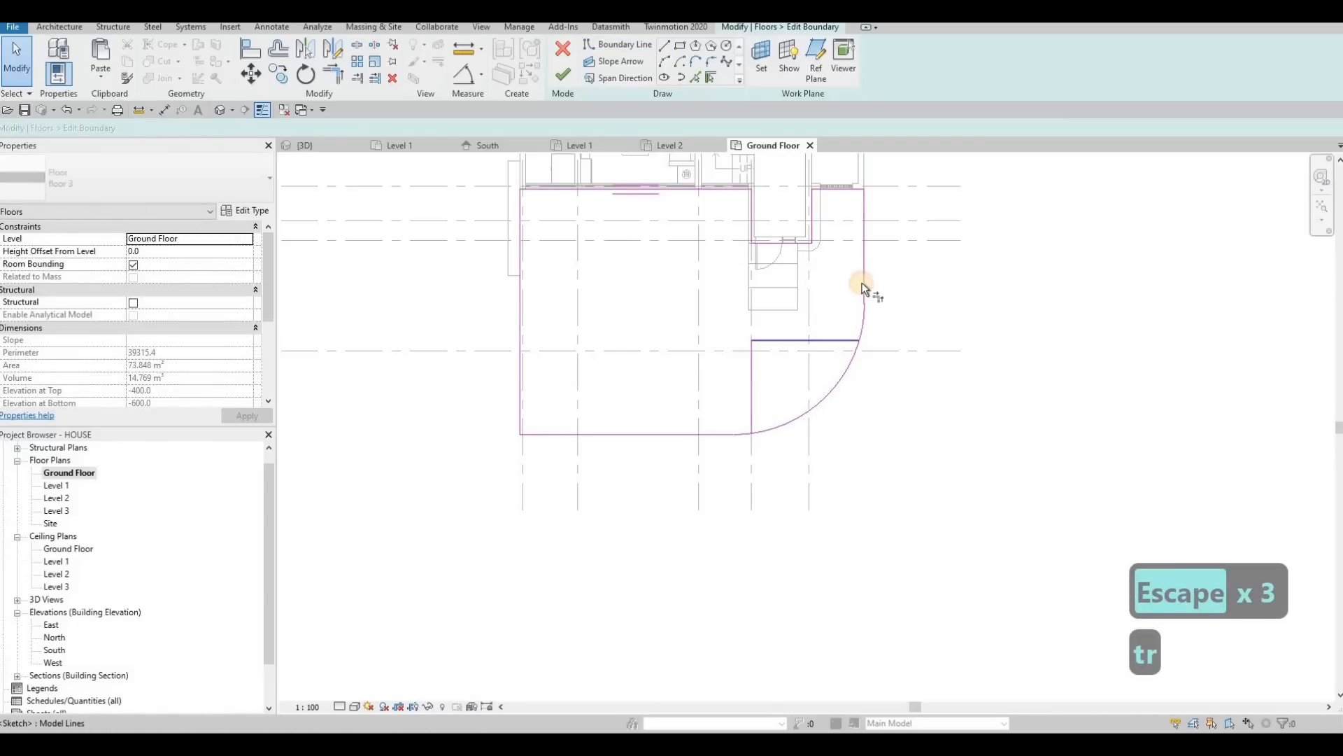
click(864, 285)
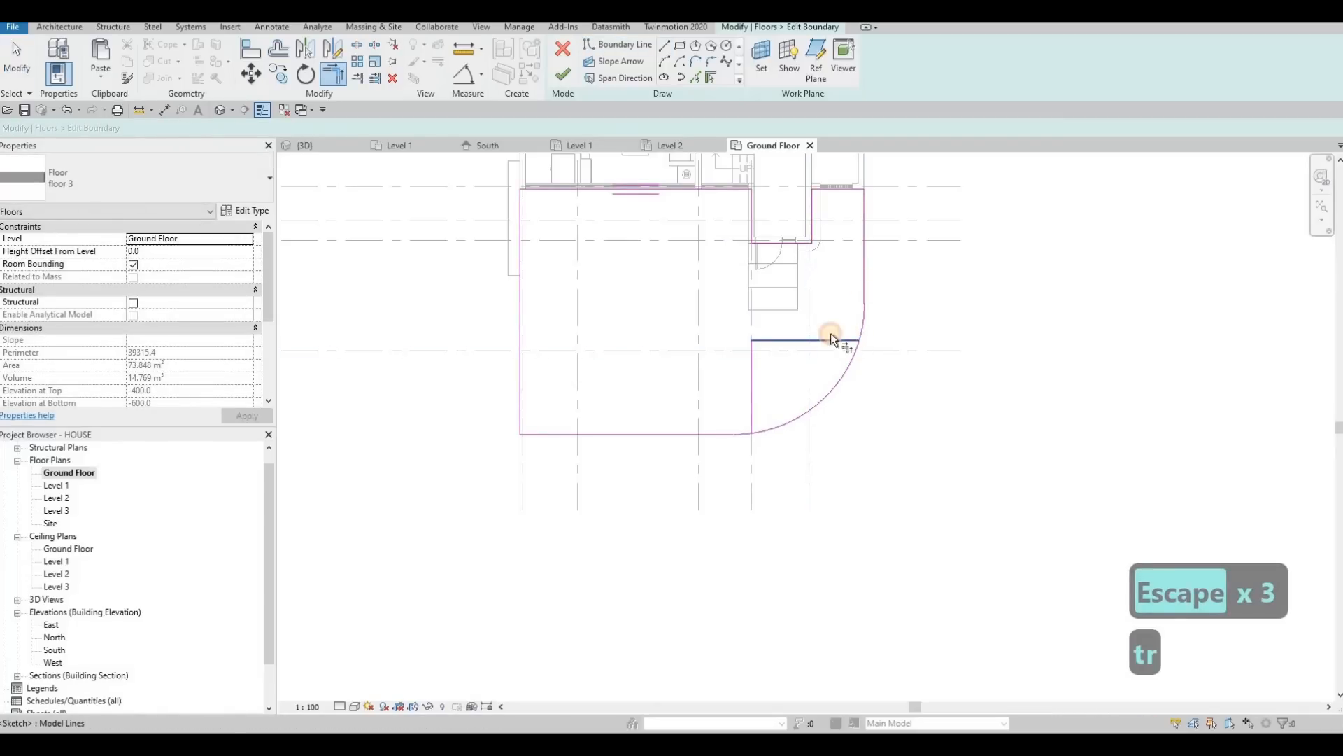
click(747, 435)
key(Escape)
key(Escape)
click(830, 391)
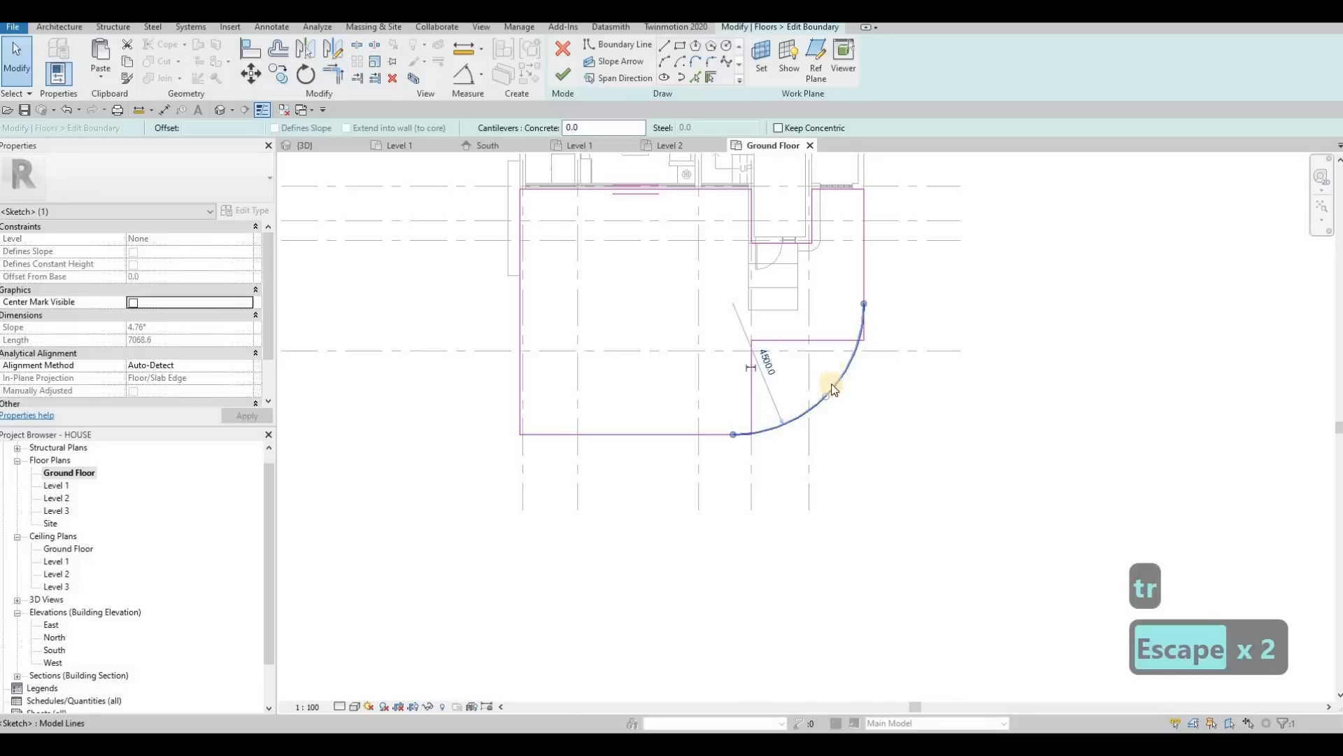
key(Delete)
key(Escape)
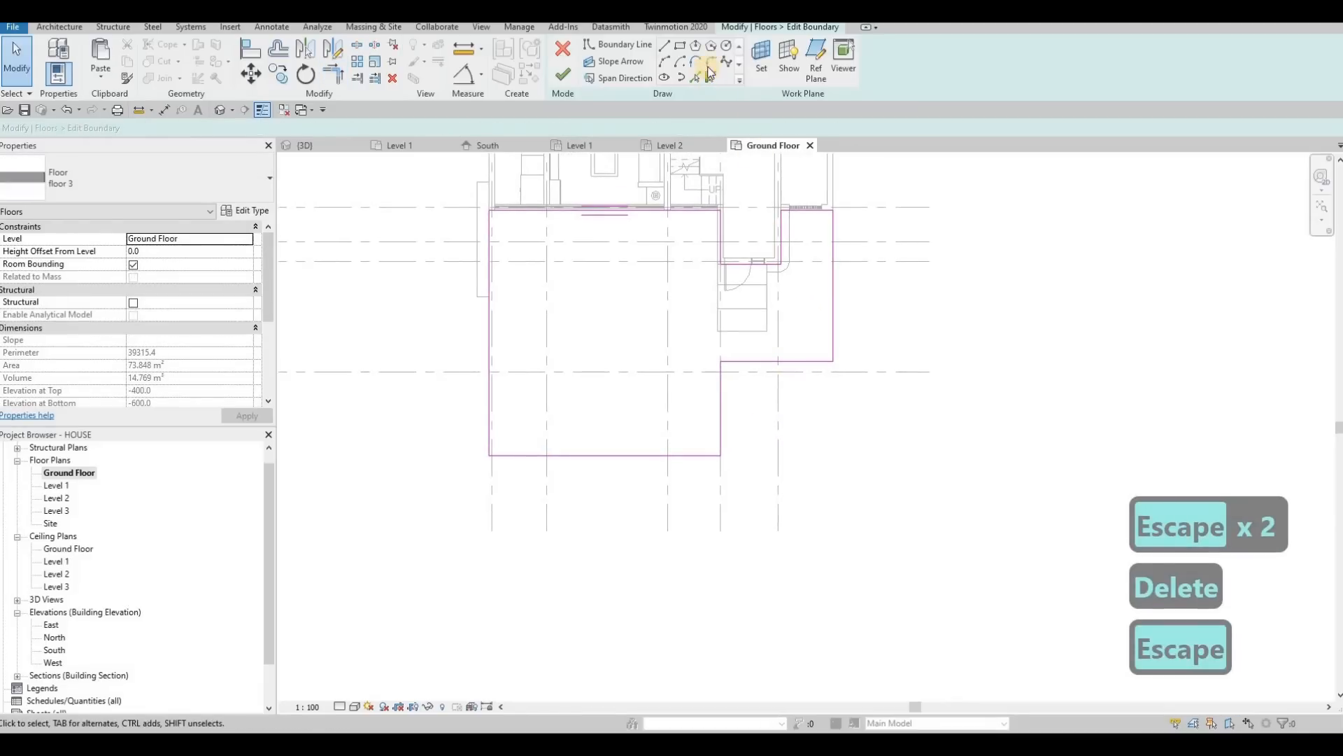
Step: Round the boundary's outer corner beside the entrance steps with a fillet arc
click(814, 362)
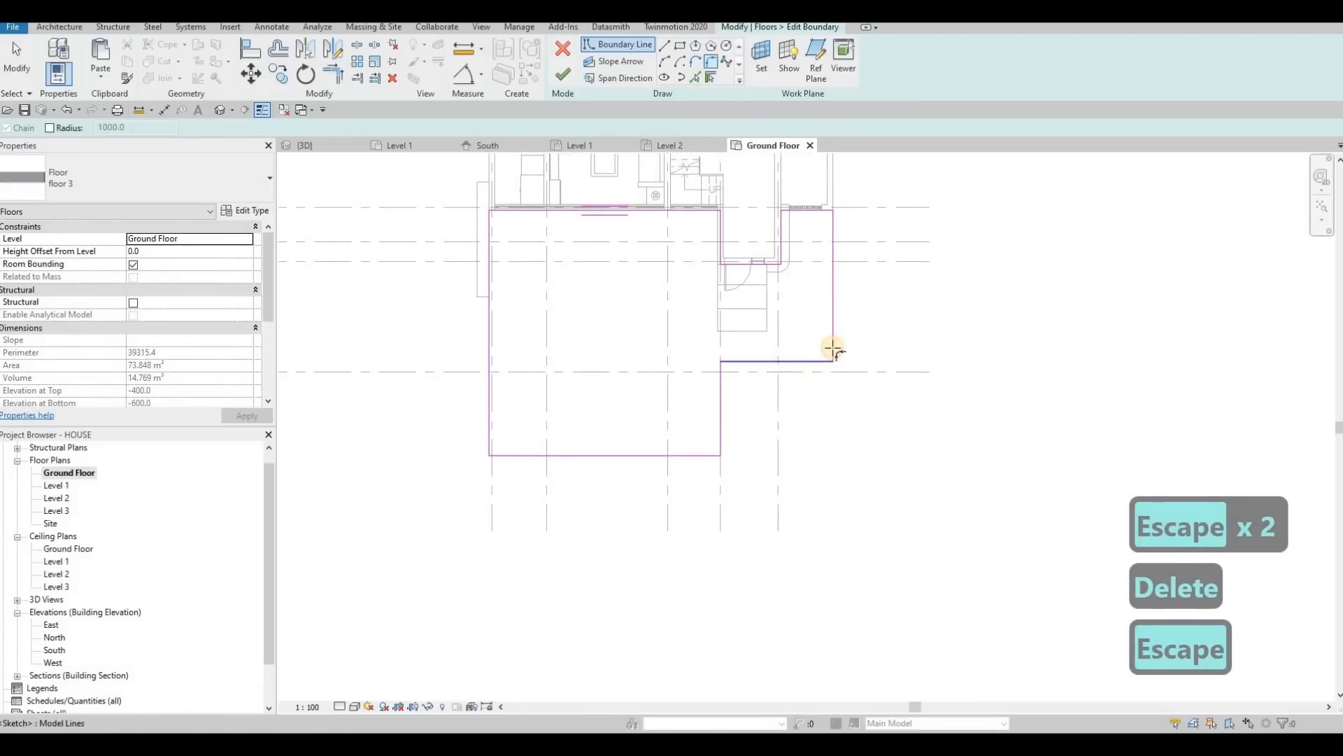
click(833, 348)
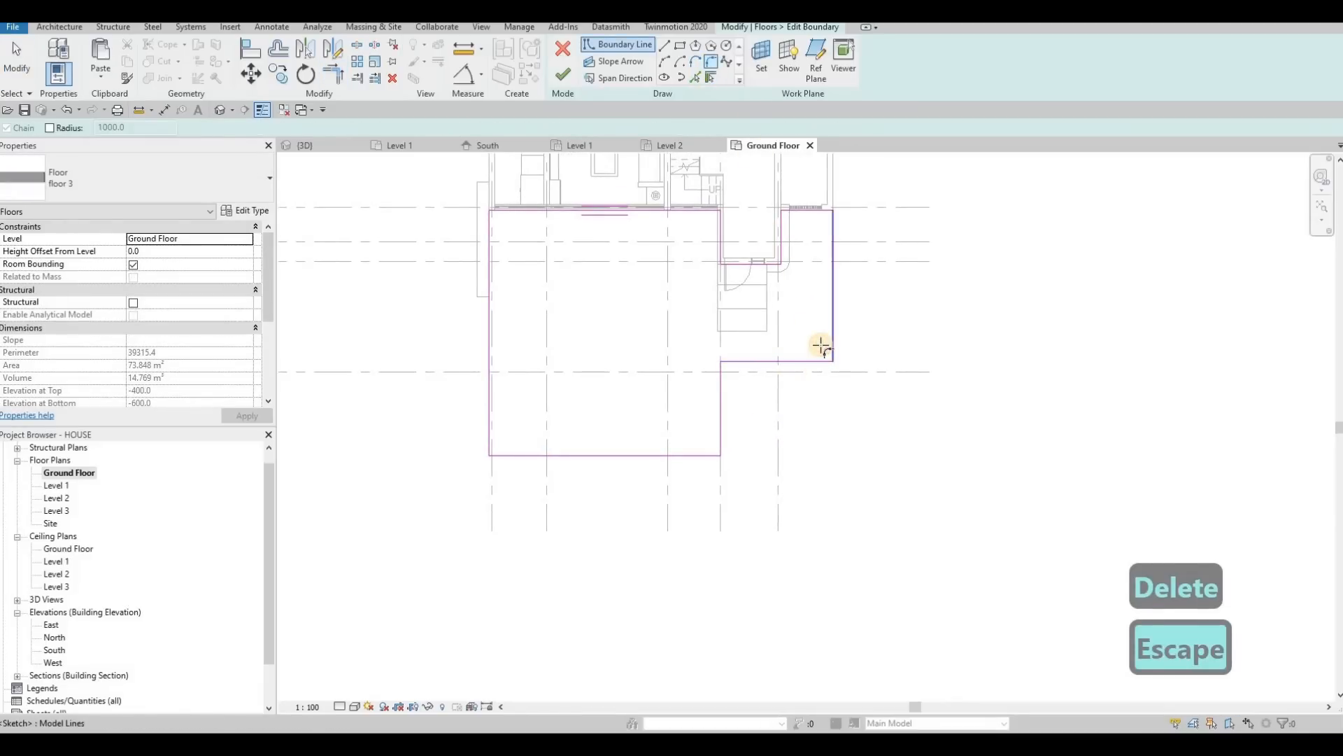
click(783, 359)
key(Escape)
middle_drag(747, 377, 757, 340)
key(Escape)
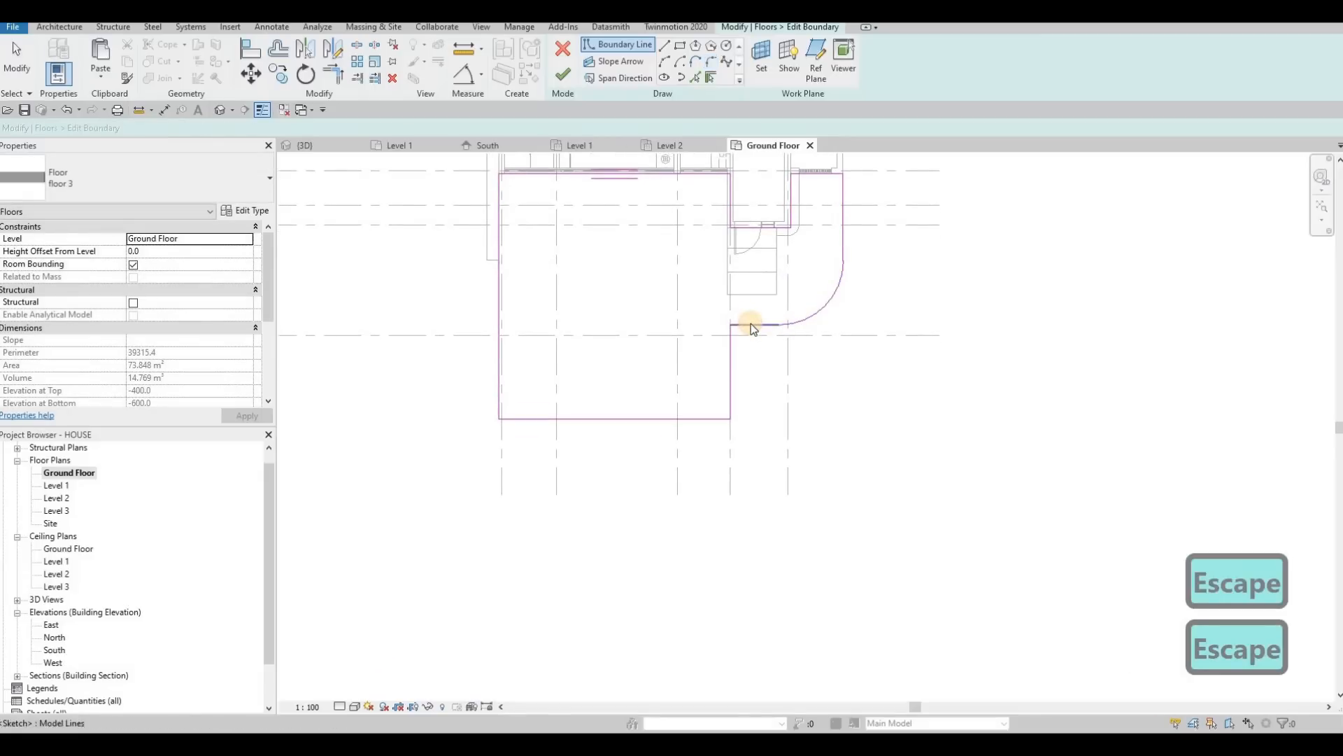
key(Escape)
Step: Nudge the short straight edge beside the rounded corner outward to about grid K, and finish the floor boundary edit
click(750, 324)
key(Down)
key(Down)
key(Down)
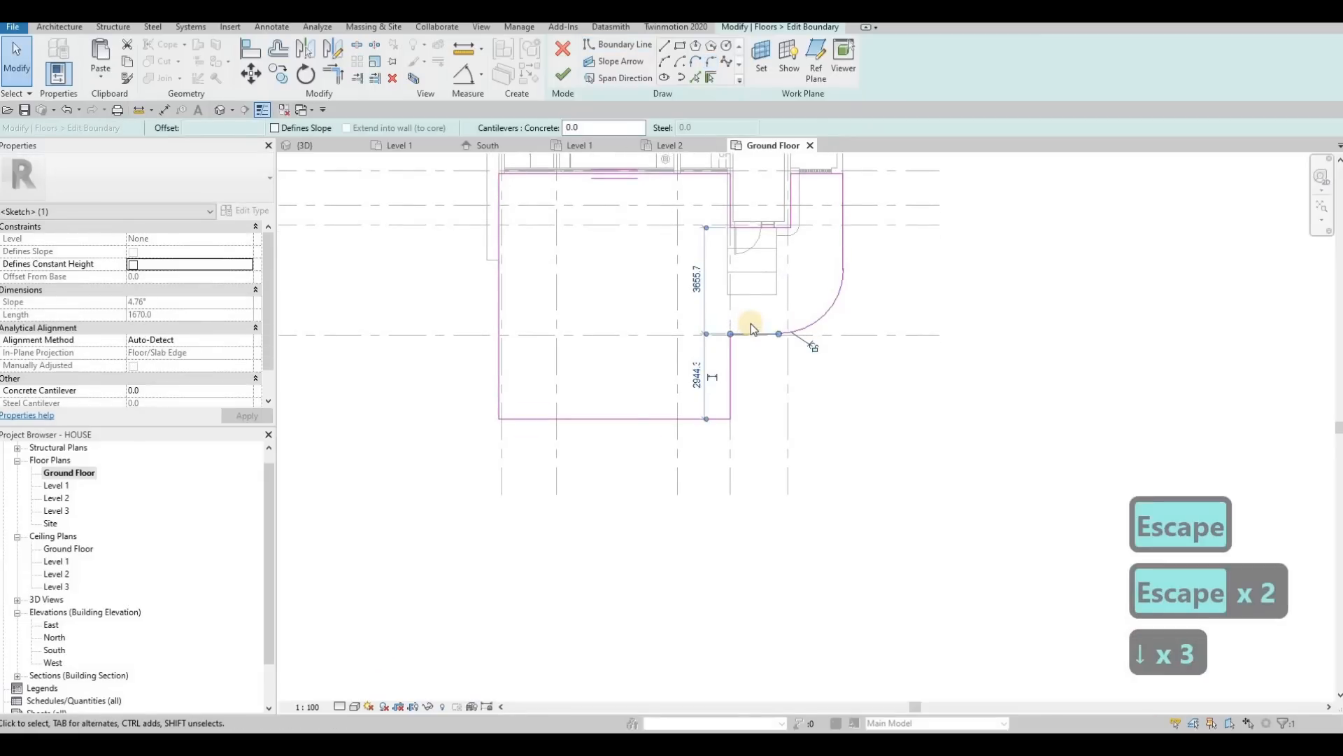
key(Down)
key(Escape)
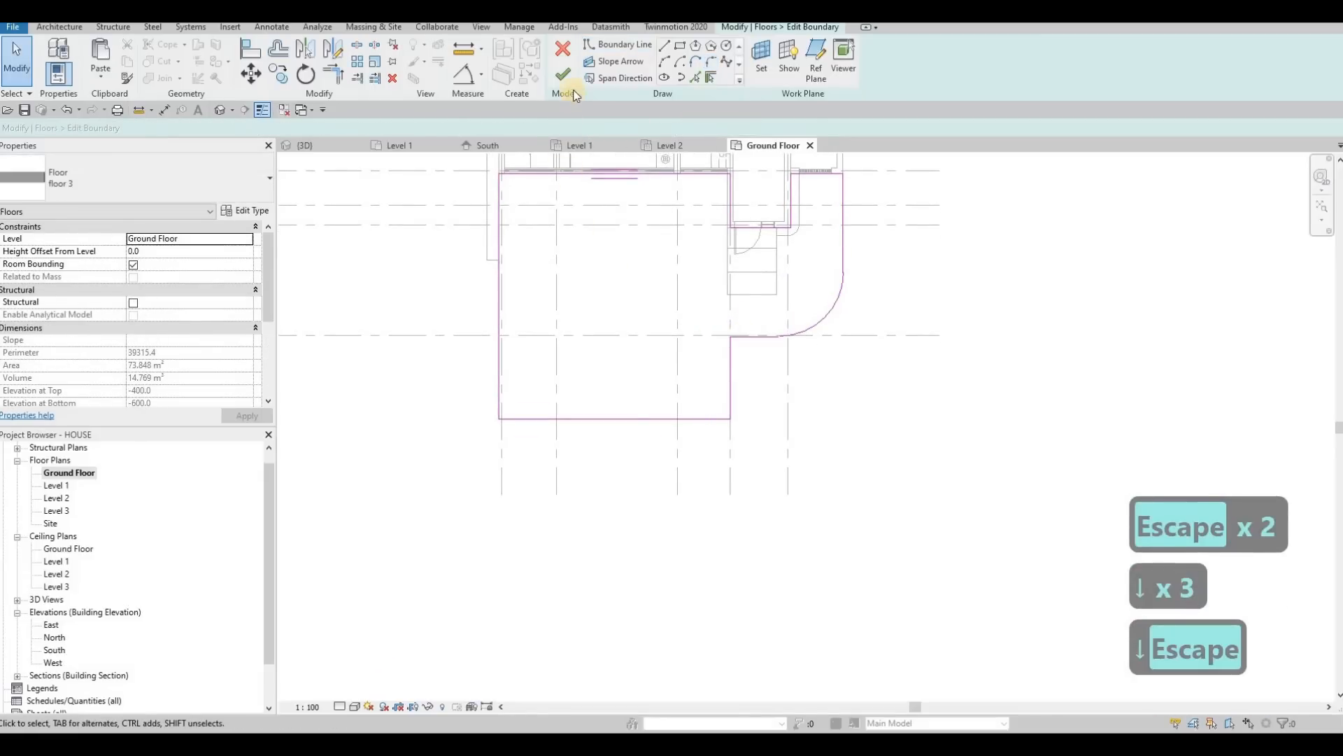
scroll(805, 254, down, 2)
middle_drag(808, 165, 800, 226)
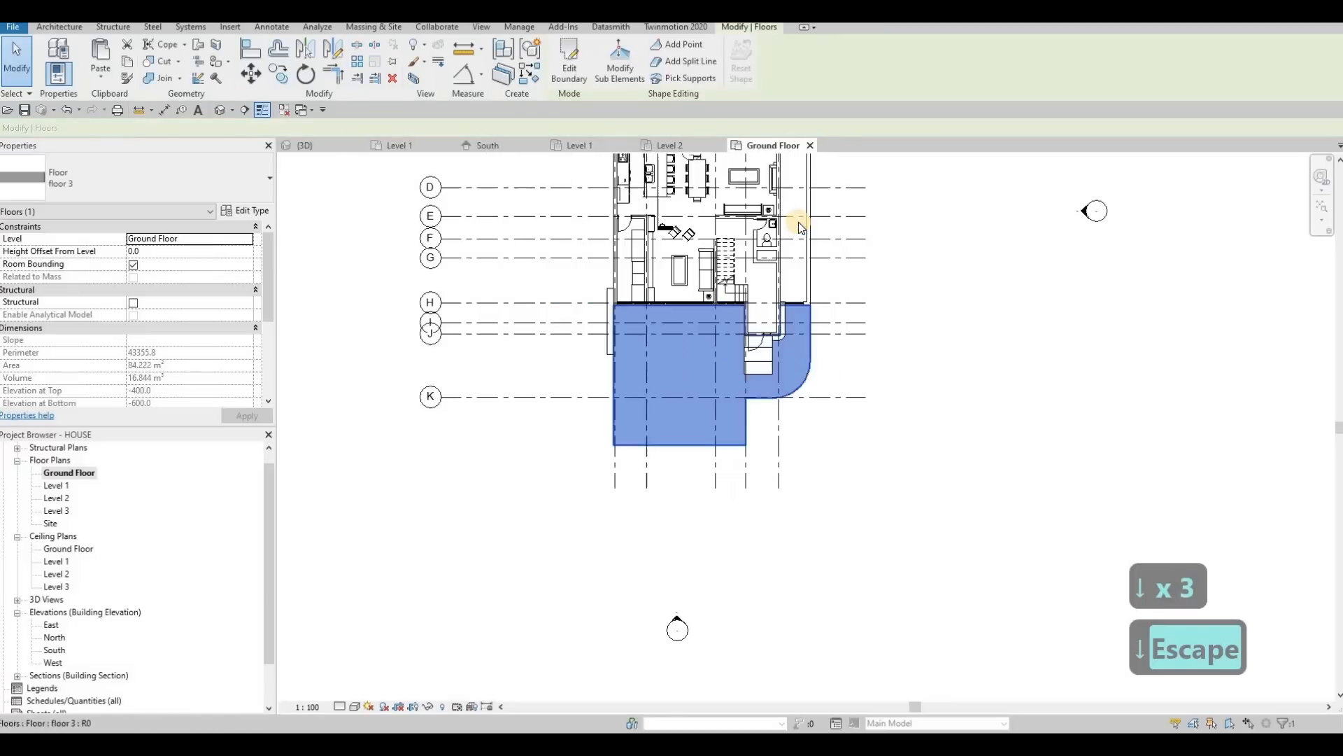
key(Escape)
Step: Start a new GRASS floor matching the side strip and trace the entrance paving's short front edge and rounded corner as boundary
click(803, 226)
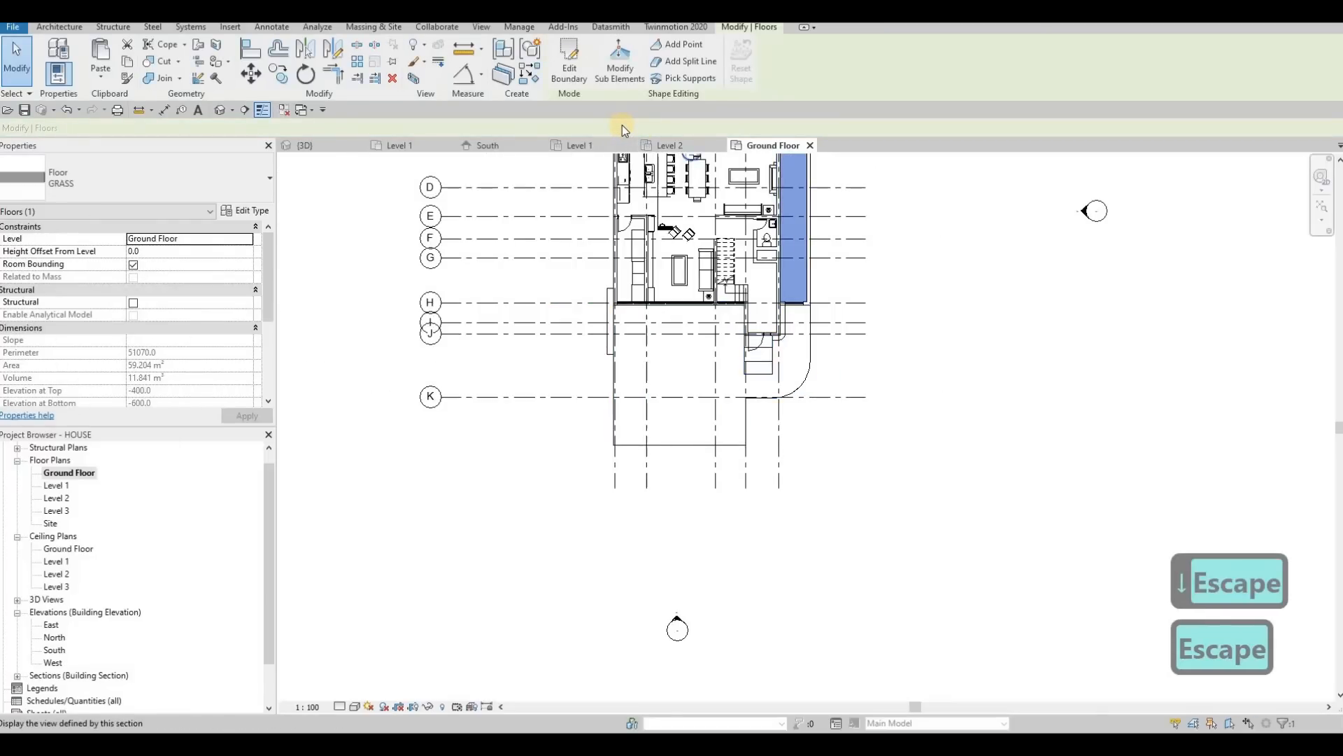
key(c)
key(s)
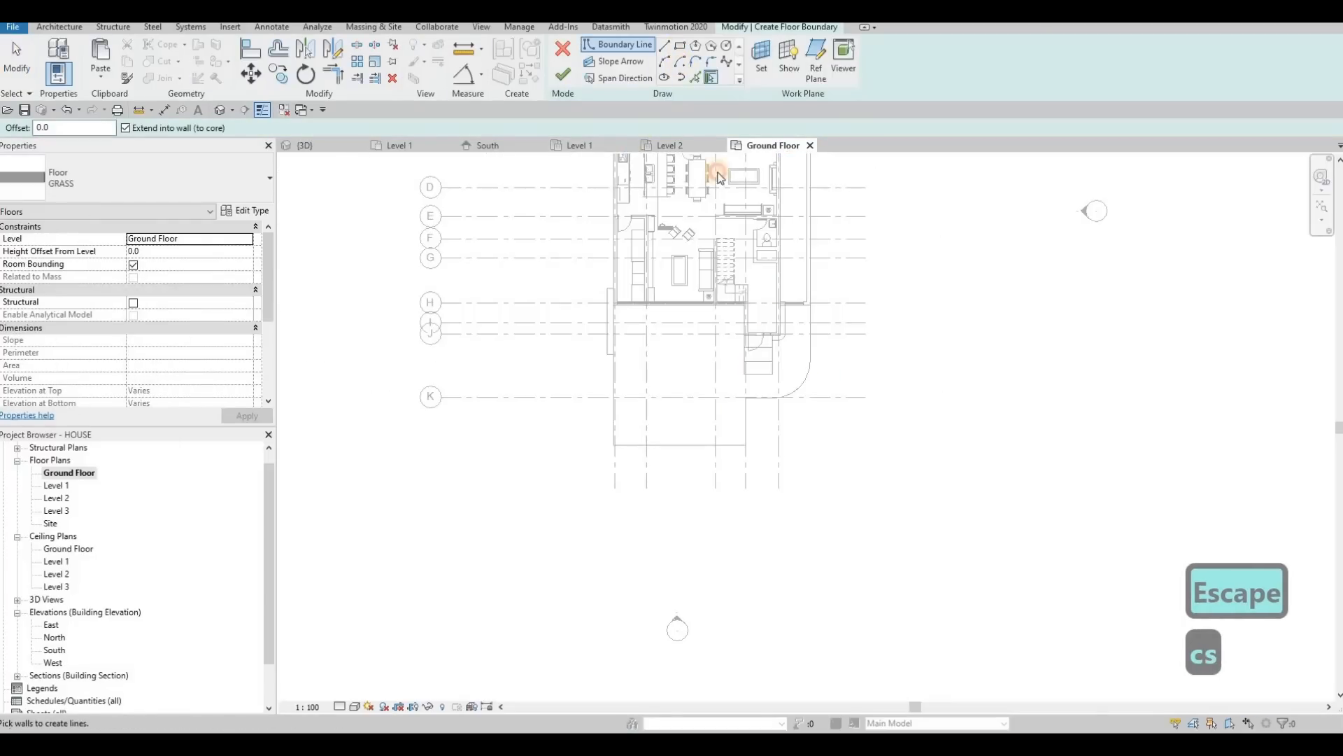
scroll(775, 383, up, 2)
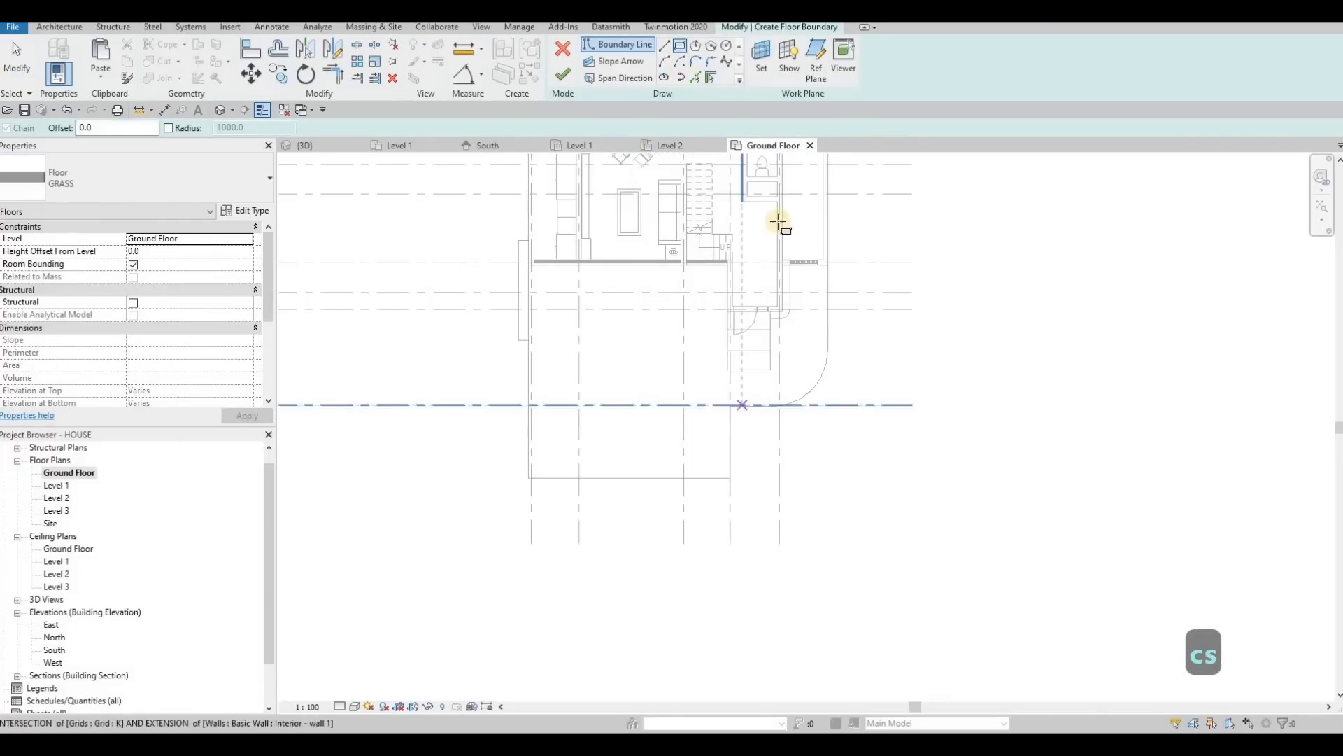
click(698, 83)
click(760, 407)
click(797, 400)
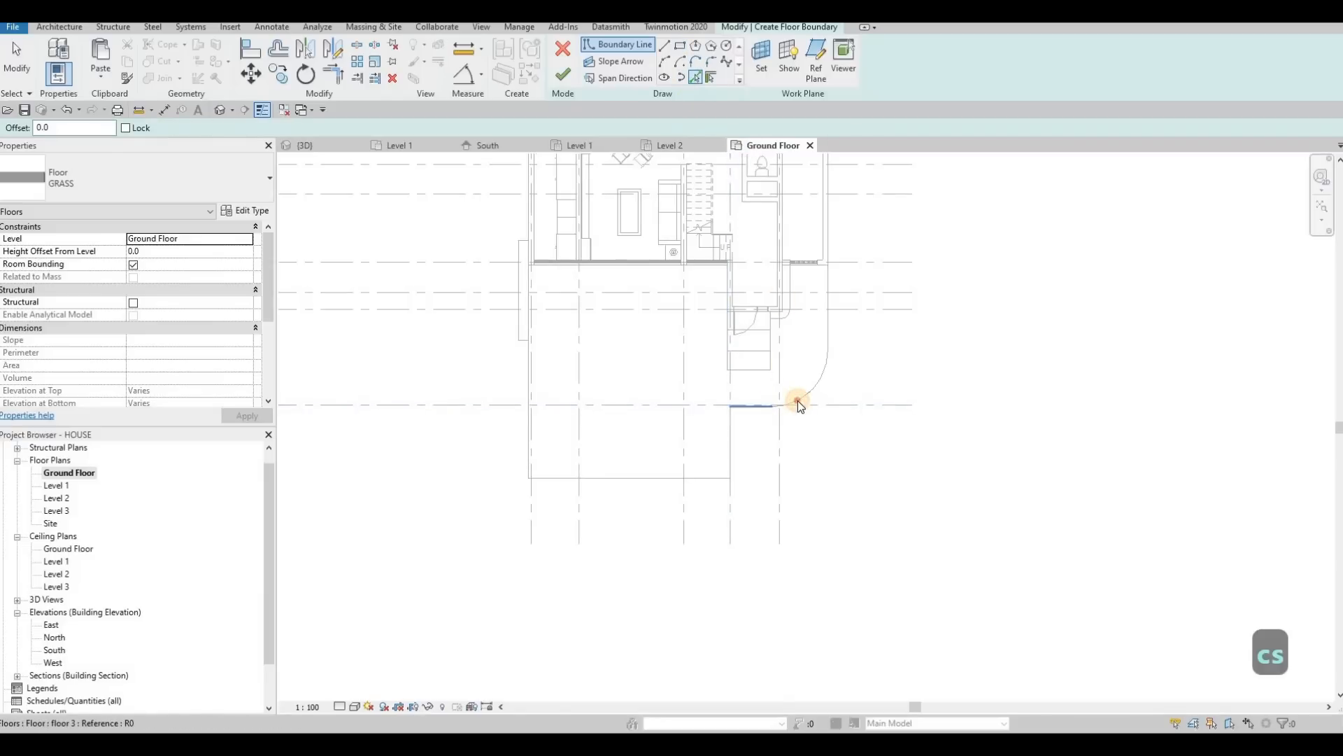
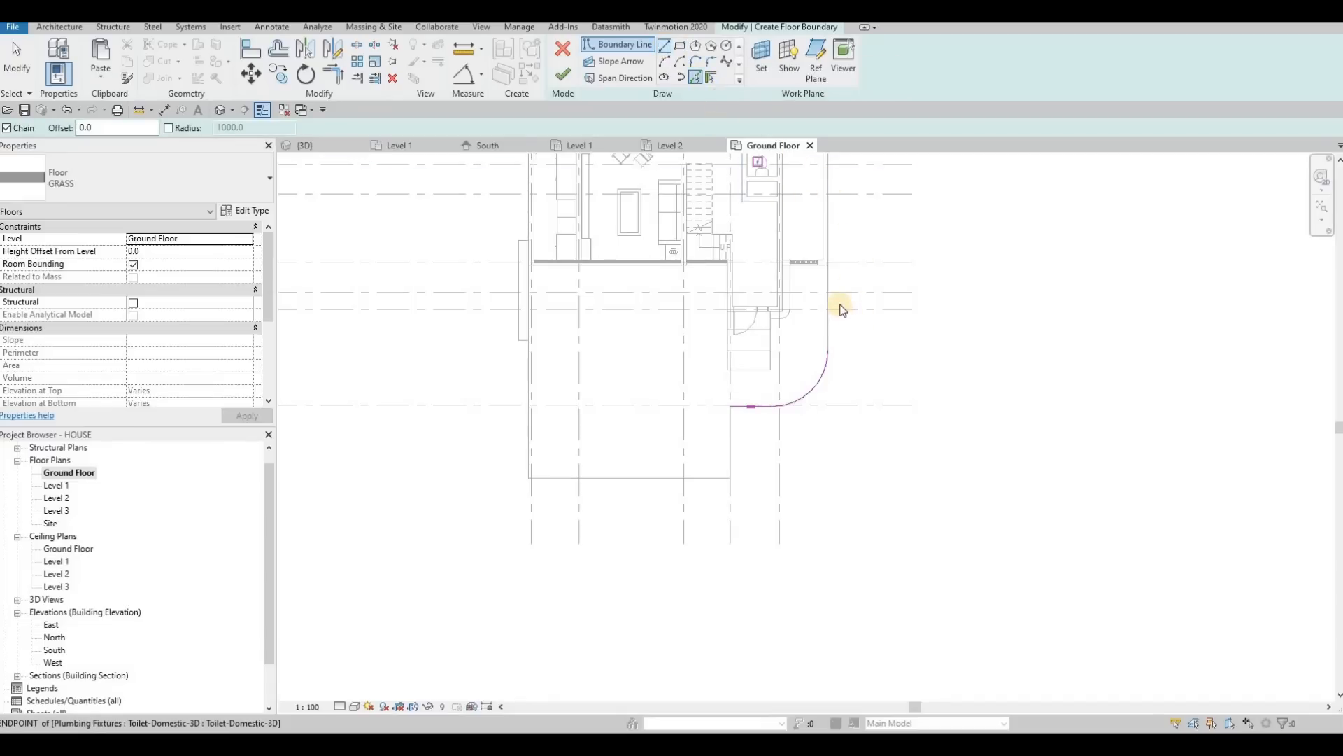
Step: Trace the plot's outer side wall, the rear wall along grid A, the opposite side wall and the front paving's side edge as grass boundary lines
middle_drag(802, 226, 758, 408)
click(781, 389)
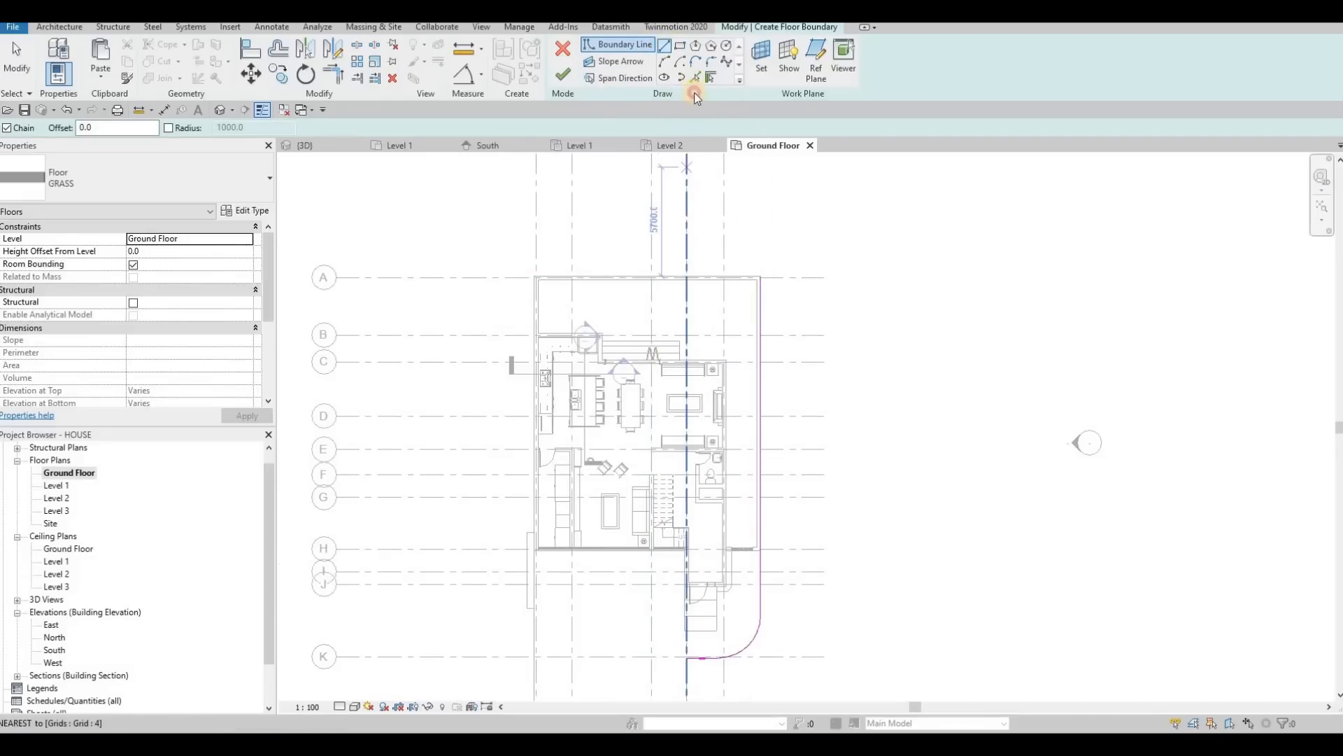
click(690, 276)
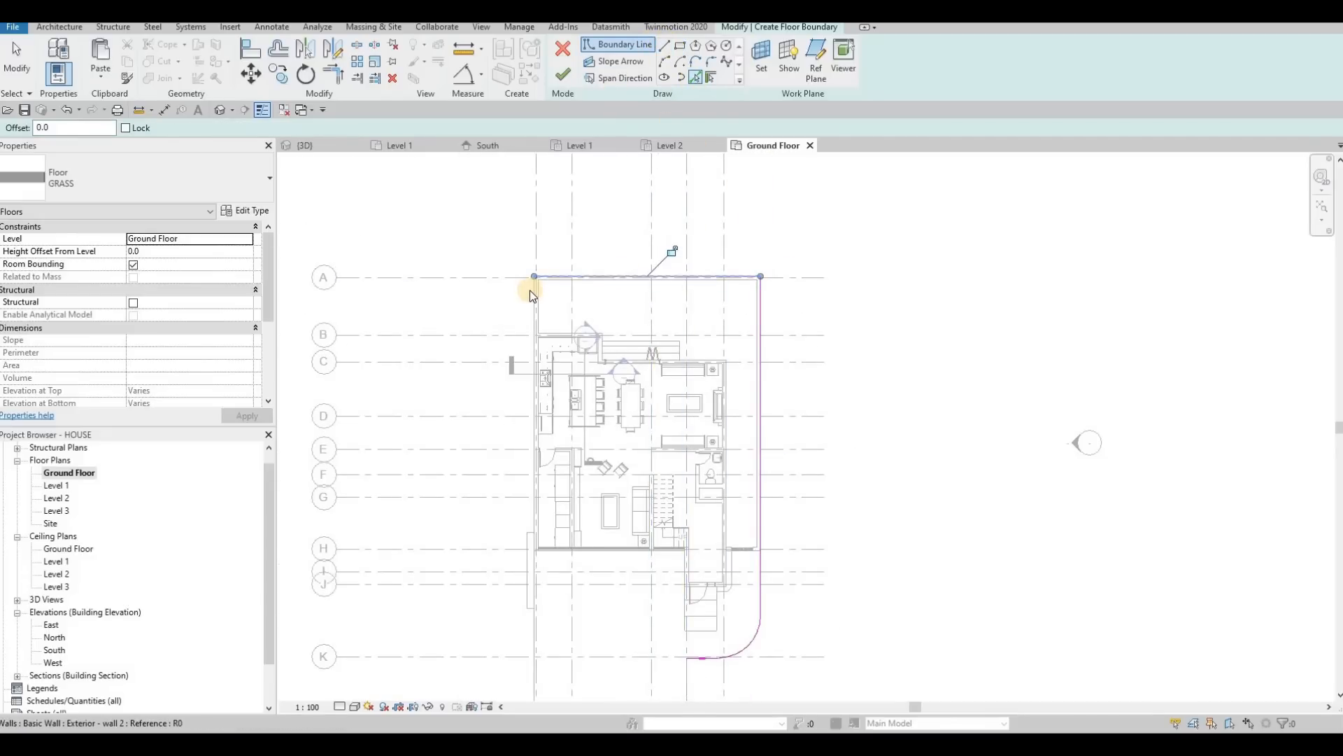
click(512, 370)
middle_drag(589, 399, 651, 310)
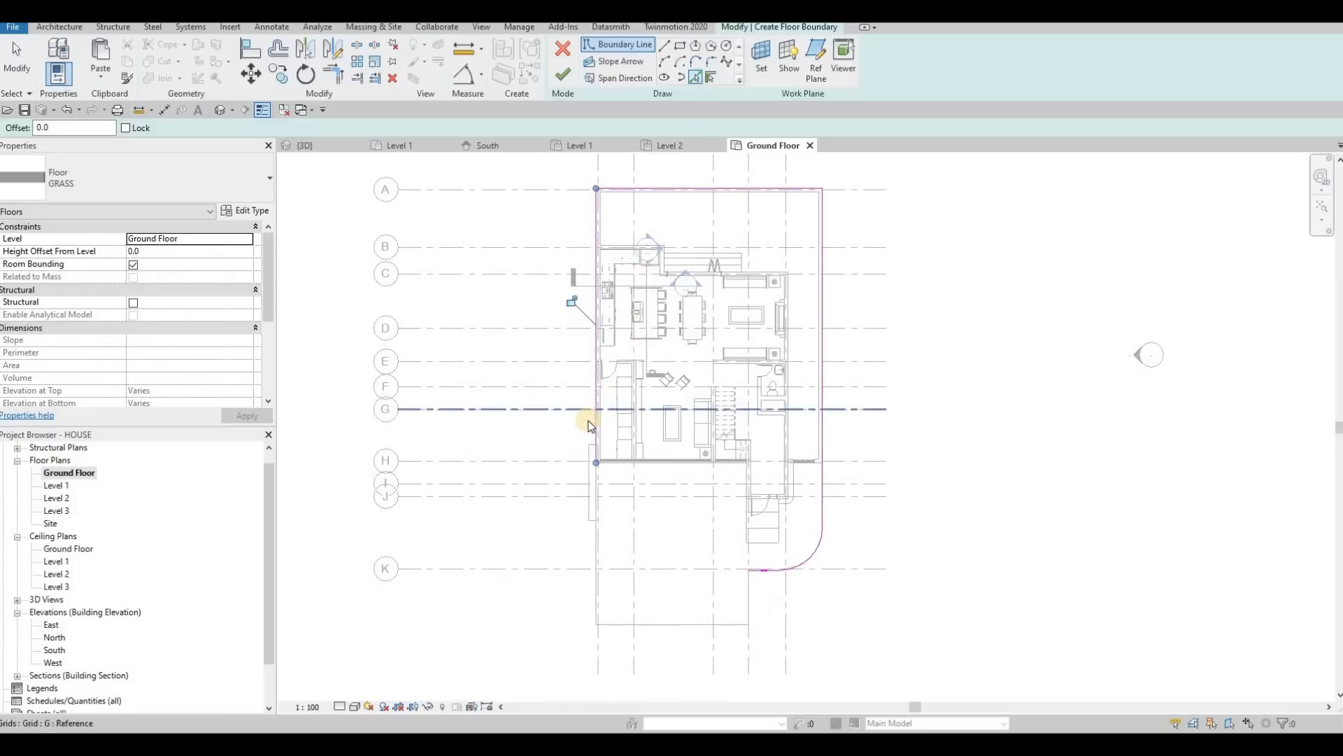
click(595, 551)
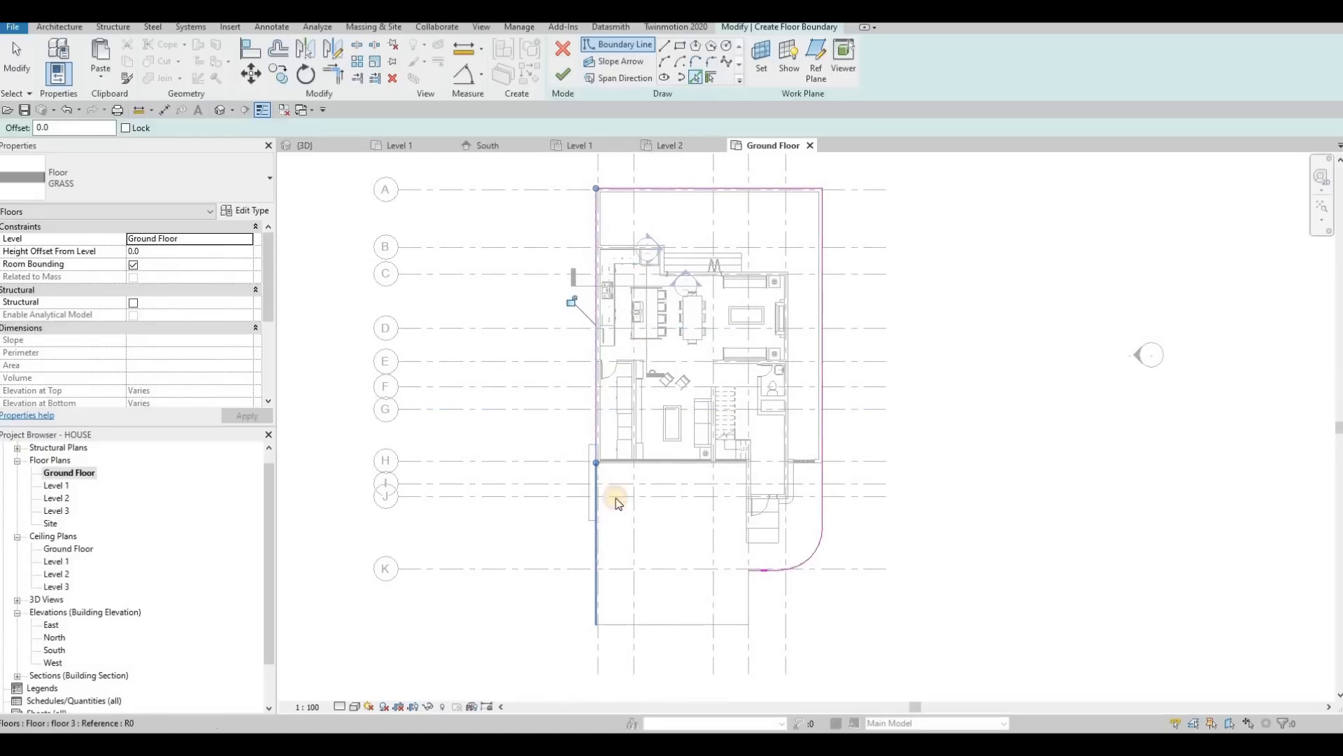
scroll(589, 399, down, 3)
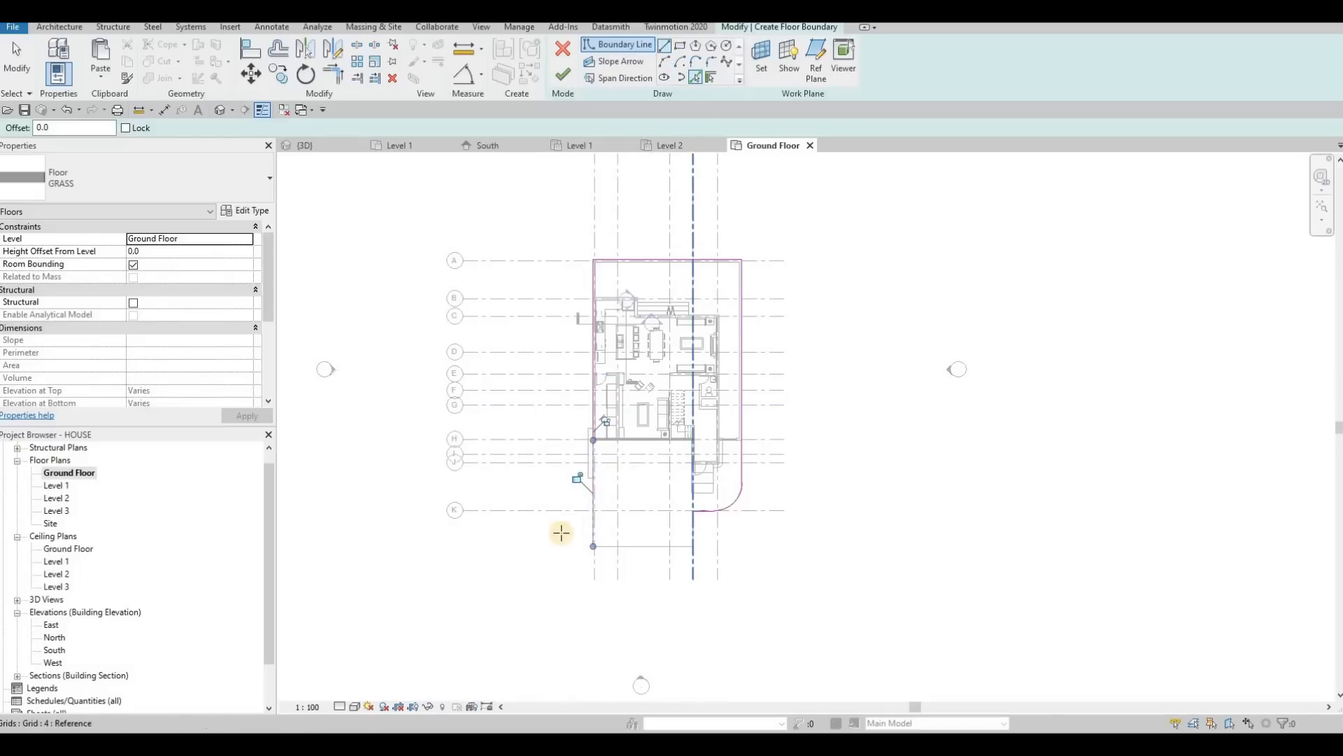
Step: Draw the grass floor's outer outline as straight lines around the plot, about 30900 mm long, closing it at the front paving's corners
key(l)
key(i)
click(593, 546)
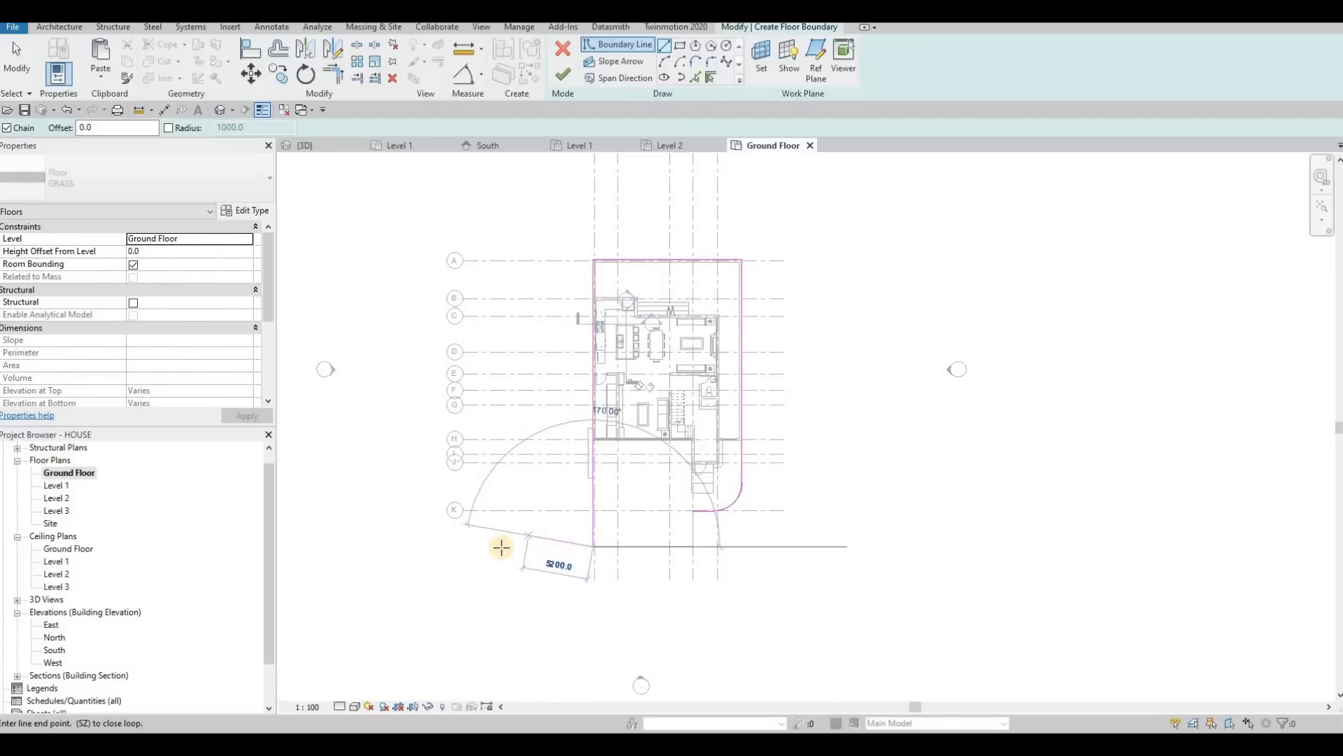
click(491, 546)
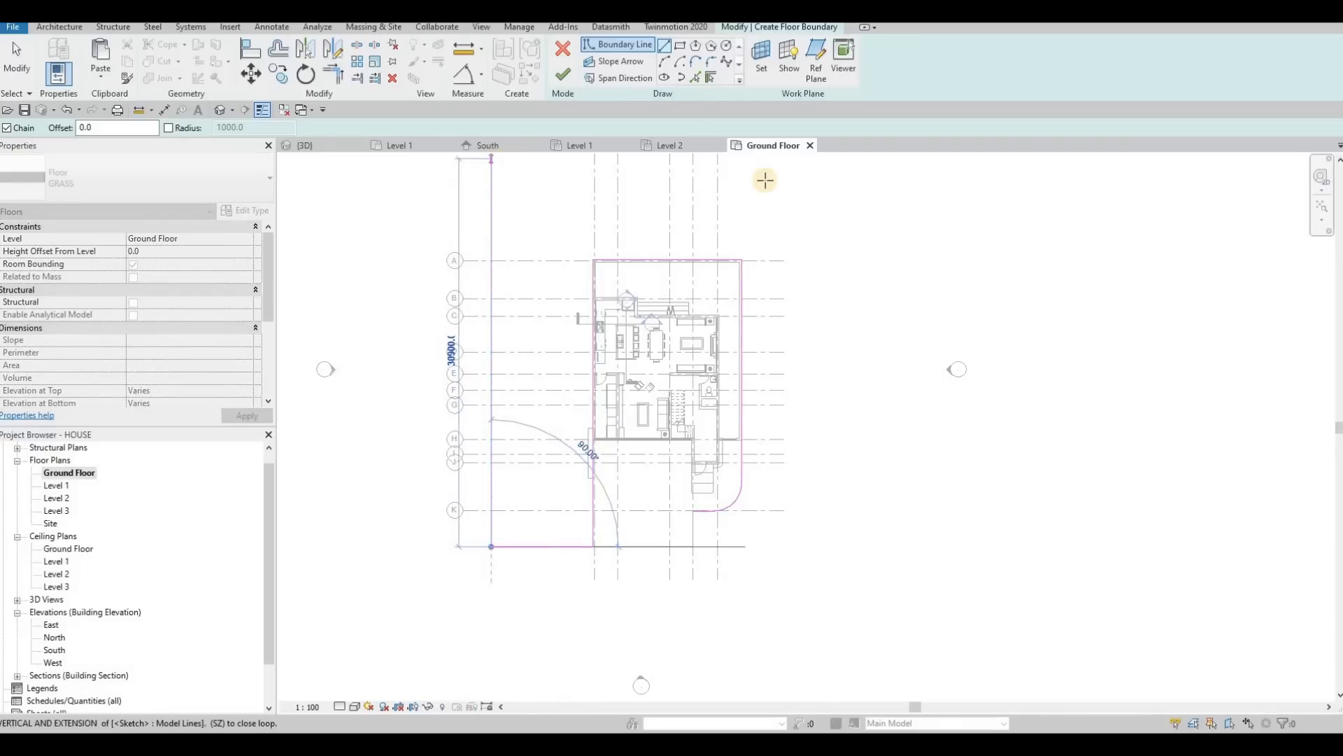
click(780, 158)
click(780, 159)
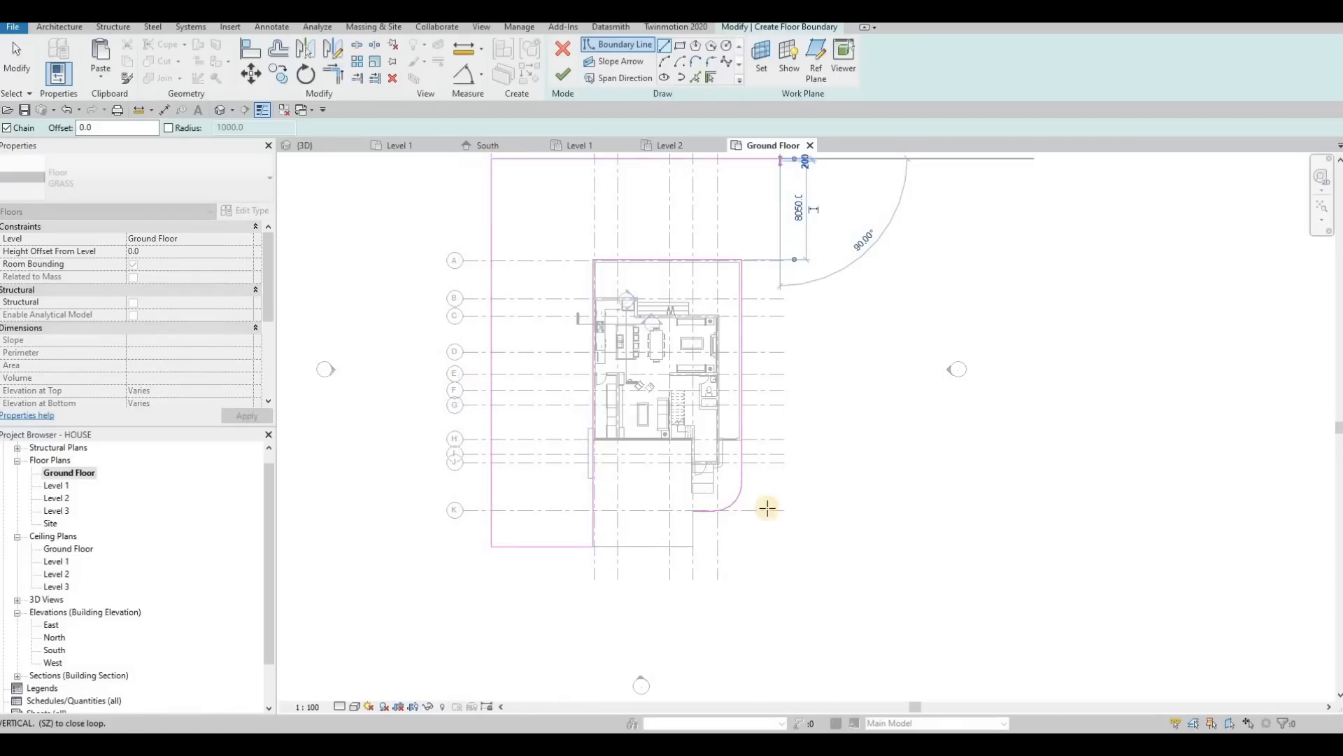
click(749, 545)
click(691, 548)
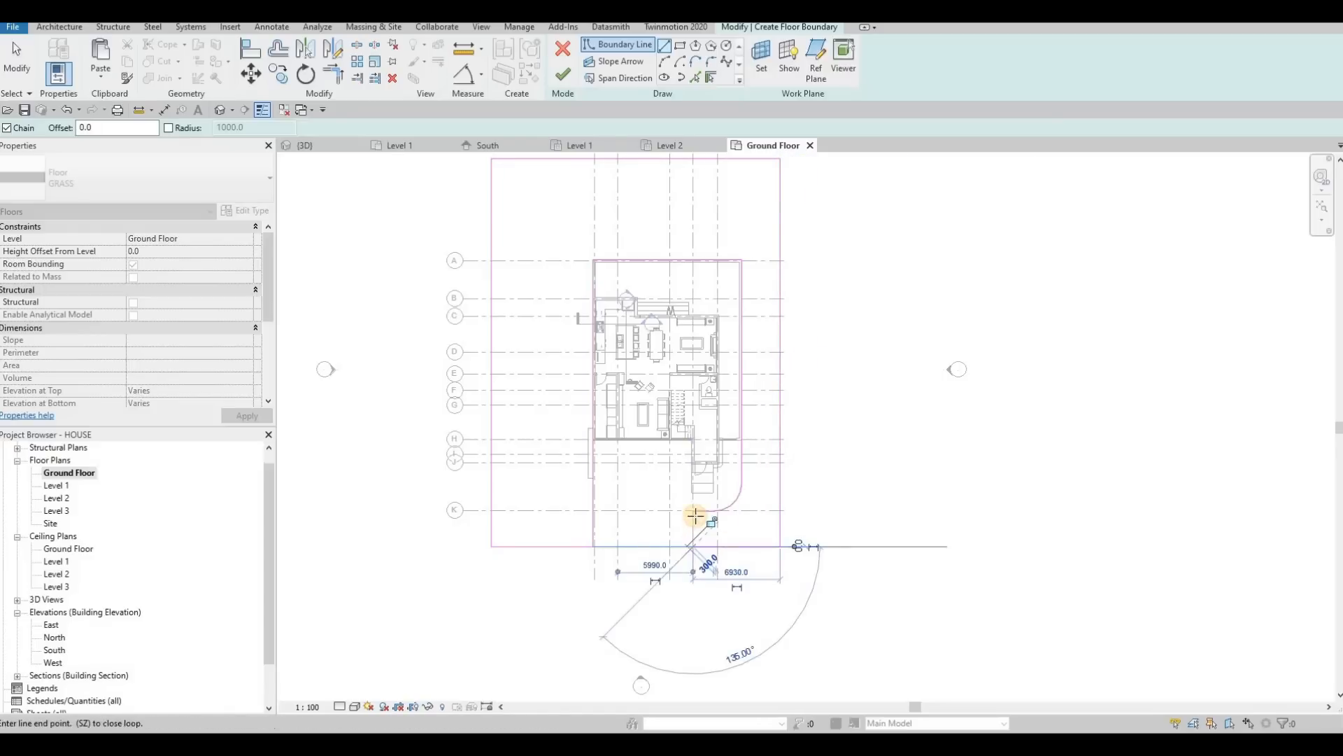
key(Escape)
key(Escape)
key(Escape)
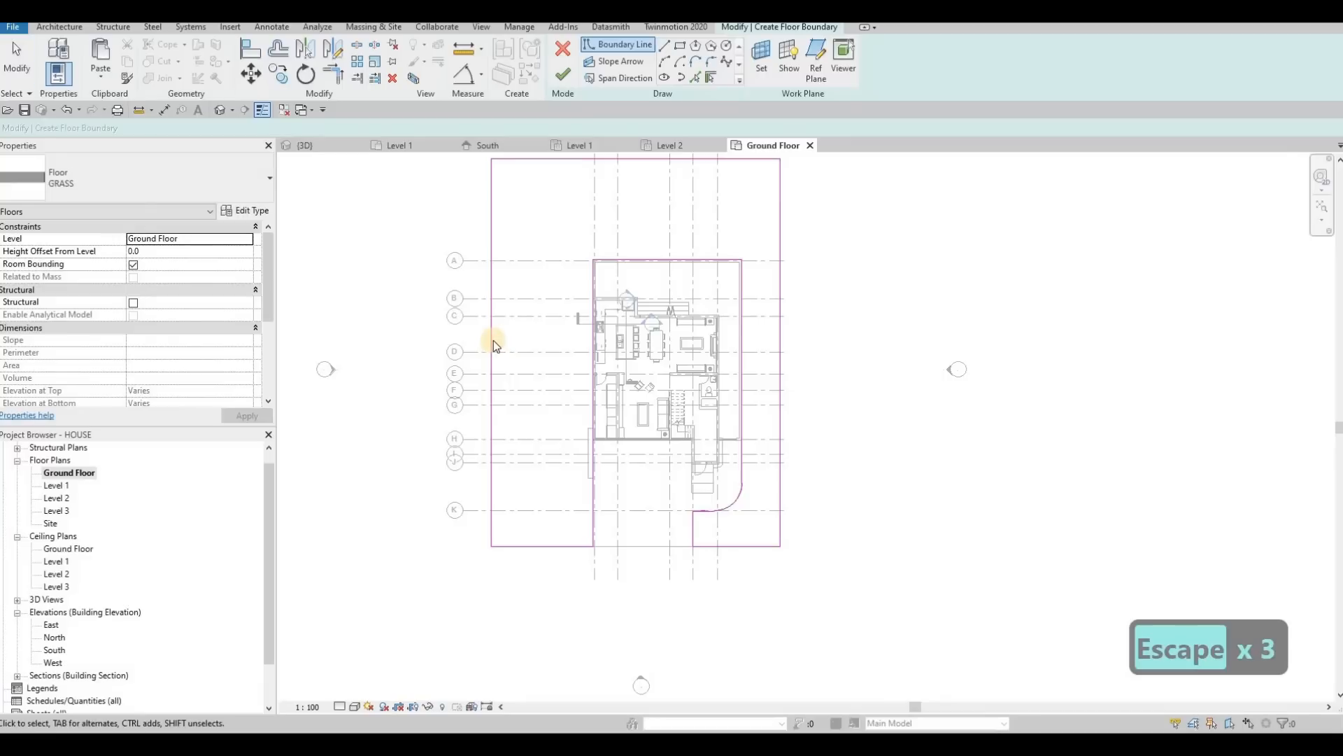
Step: Move the outline's far side edge, beside the grid bubbles, inward closer to the house wall, and finish the grass floor
drag(492, 325, 554, 329)
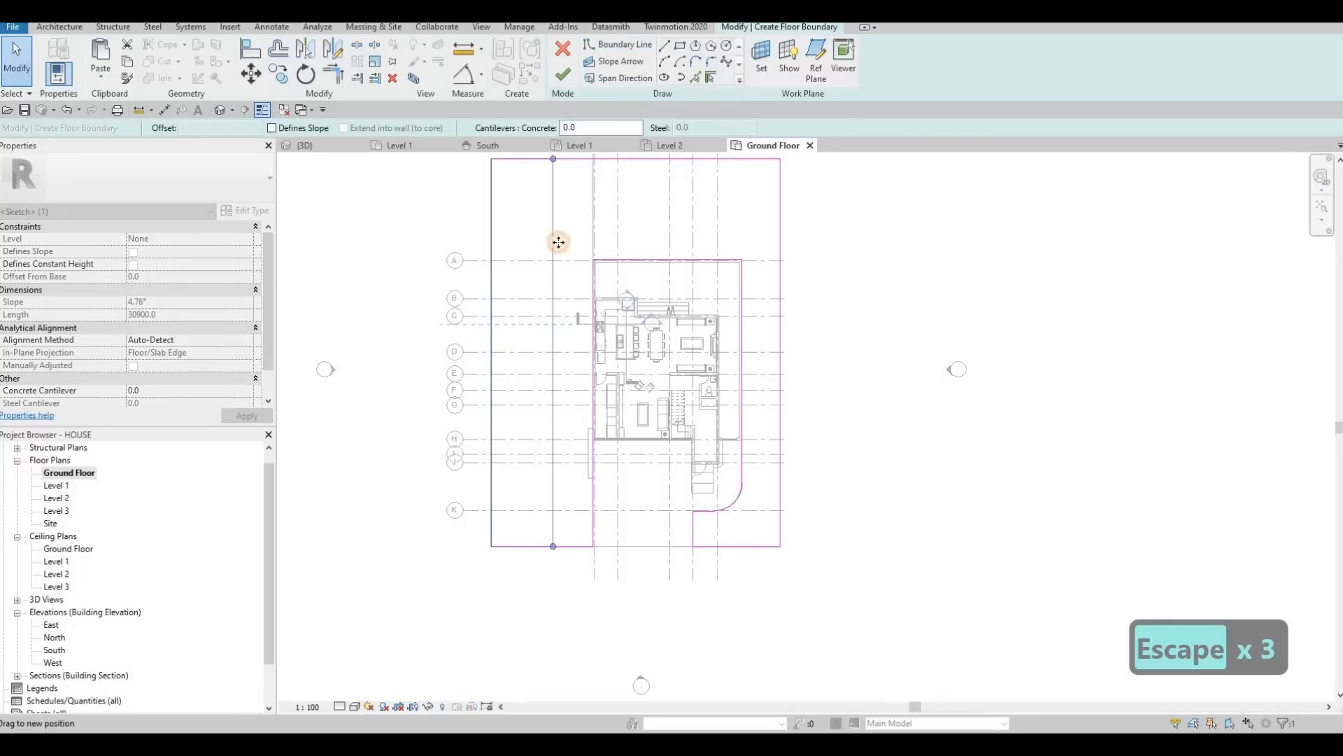
key(Escape)
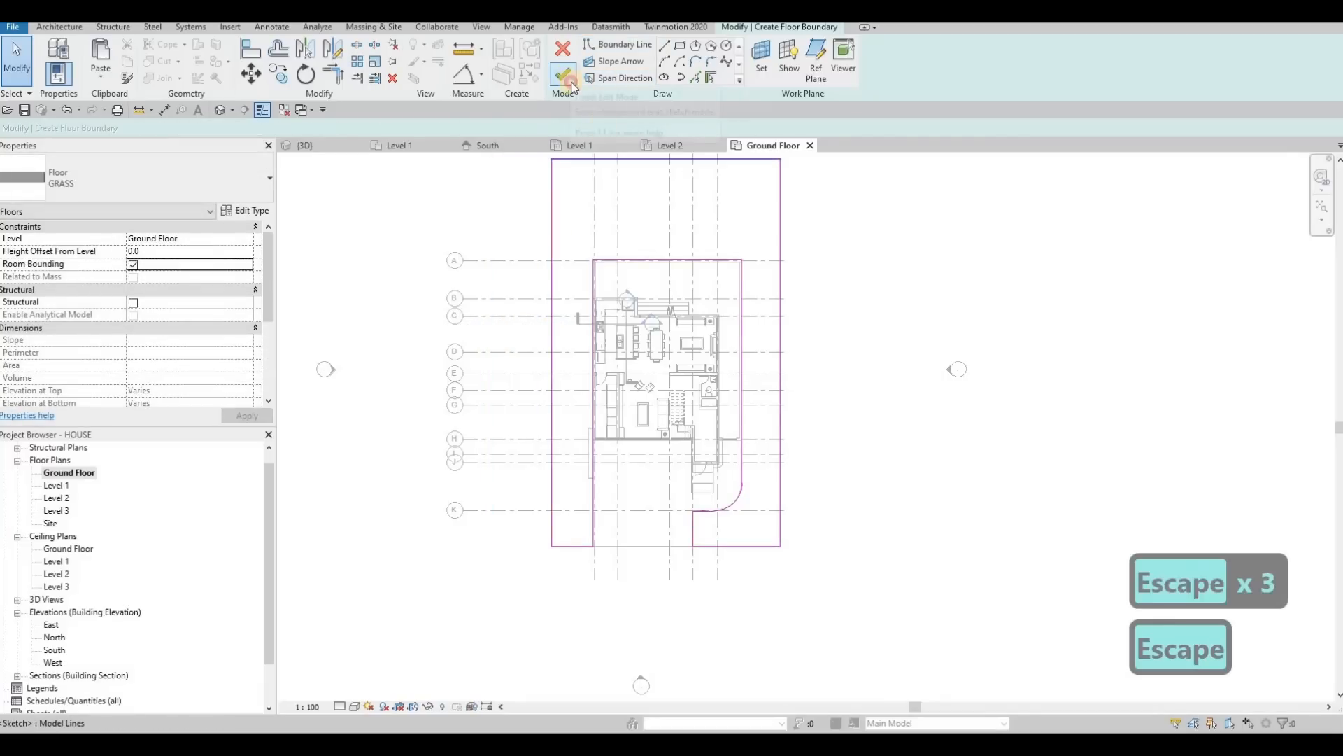
click(564, 75)
key(Escape)
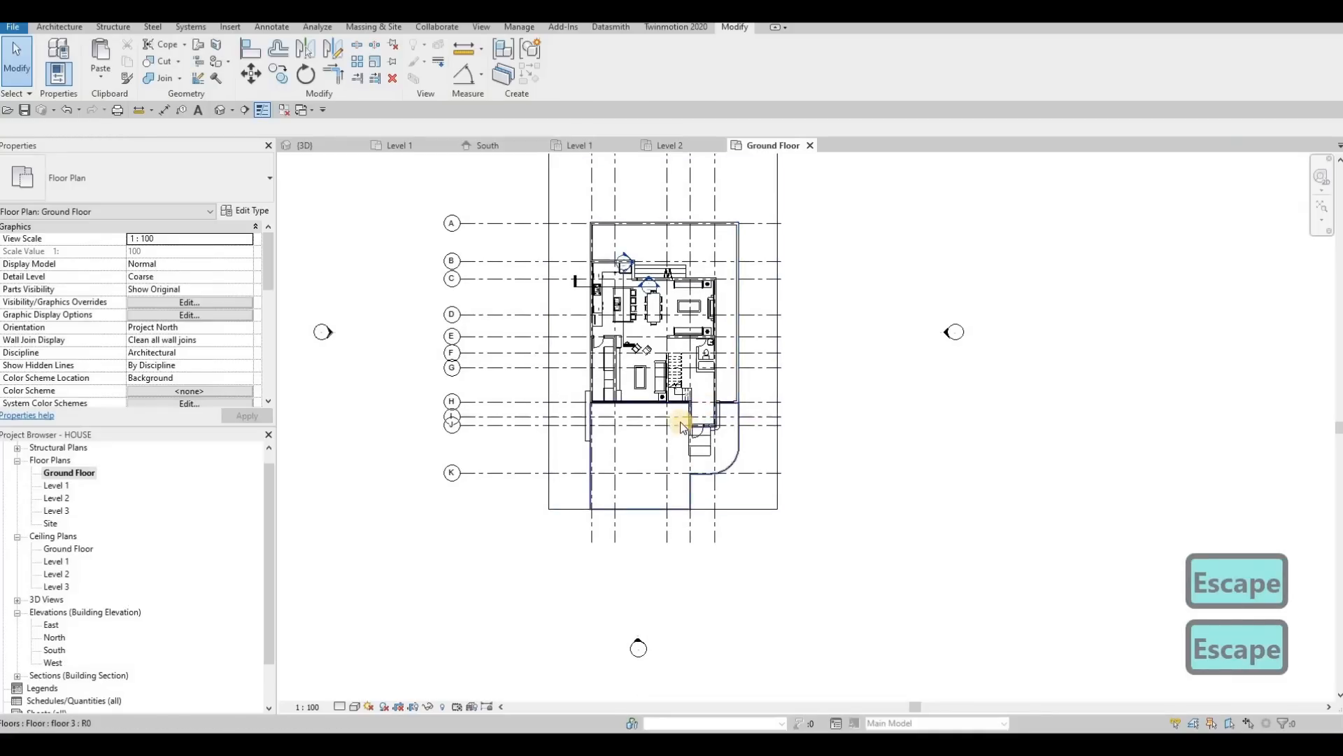
Step: Start a new floor matching the front paving and duplicate its type as floor 4
scroll(683, 427, up, 3)
click(673, 404)
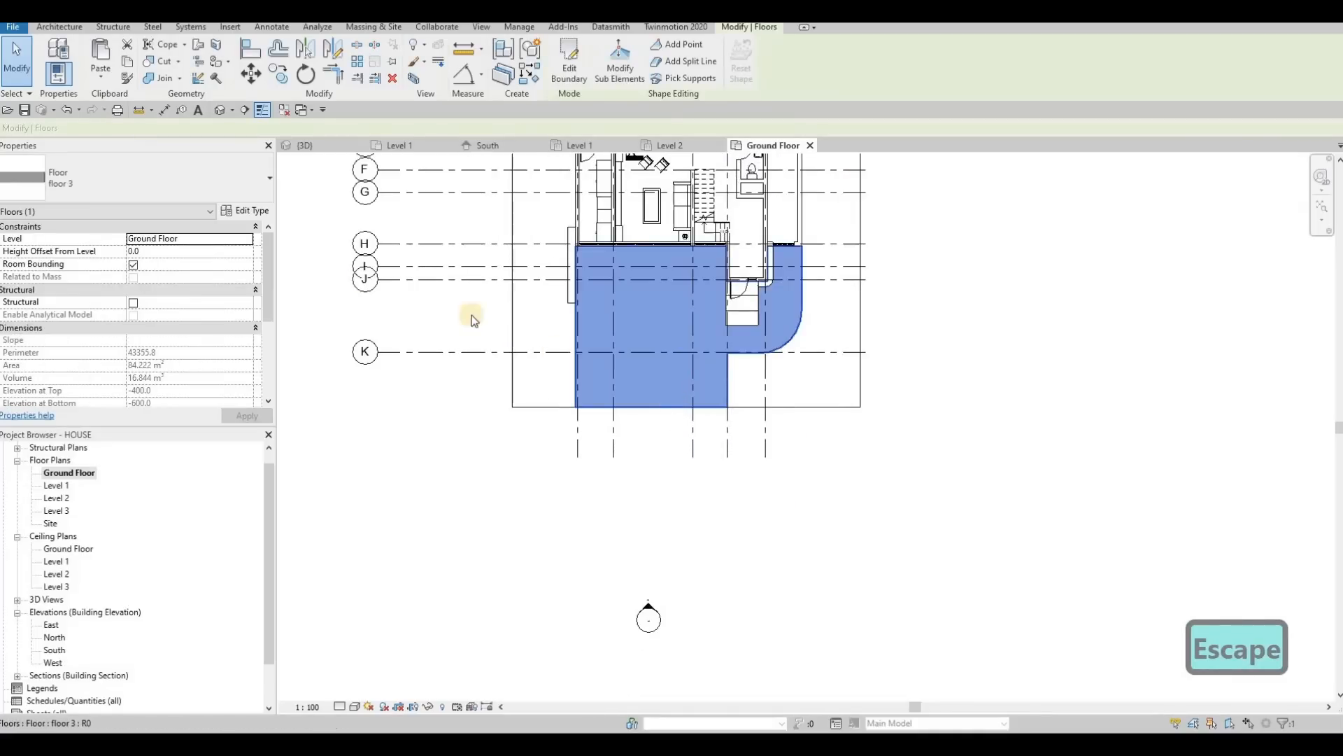
key(c)
key(s)
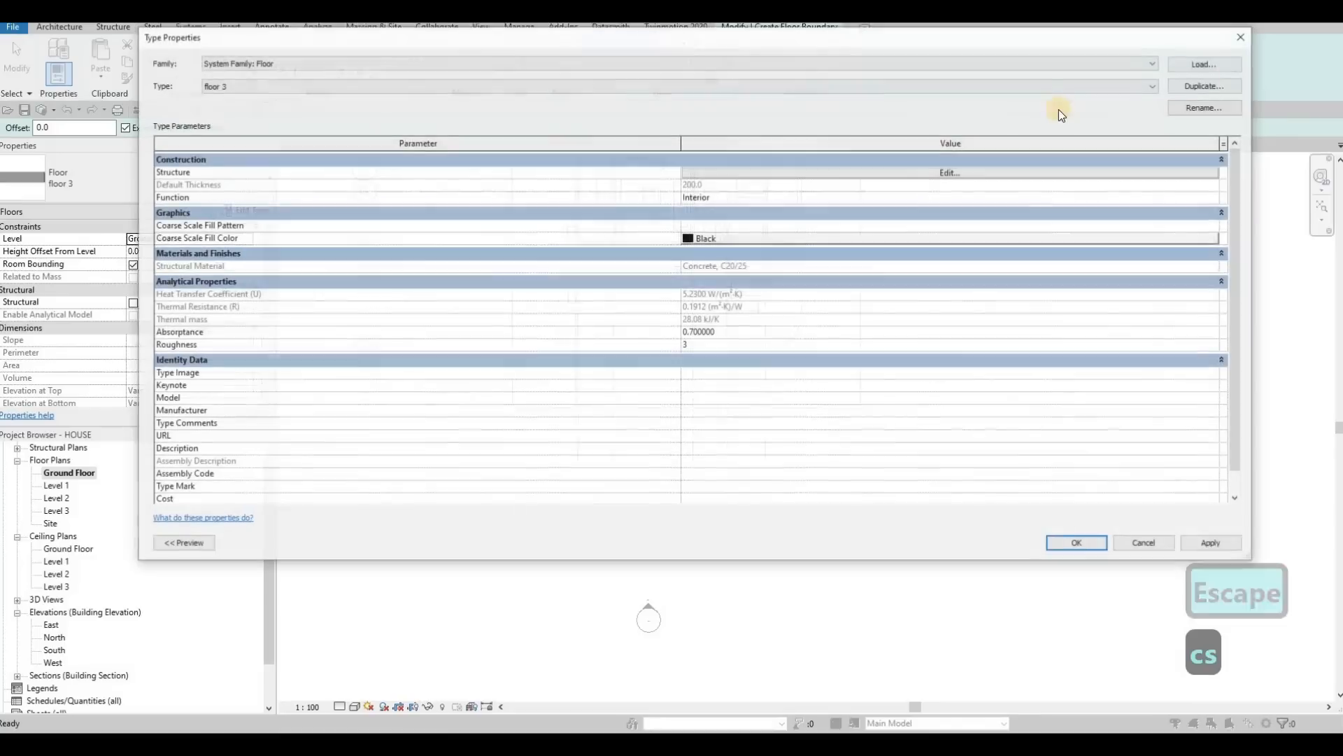
click(1195, 86)
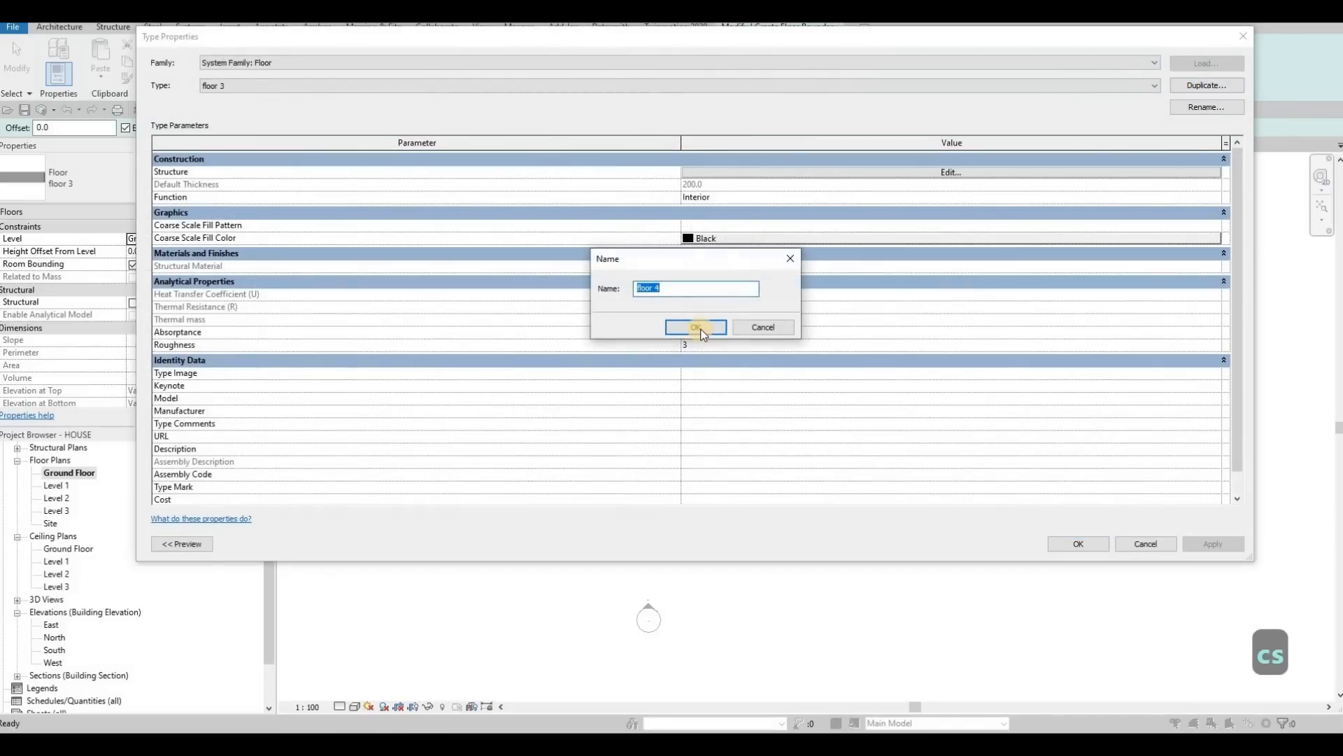
key(Return)
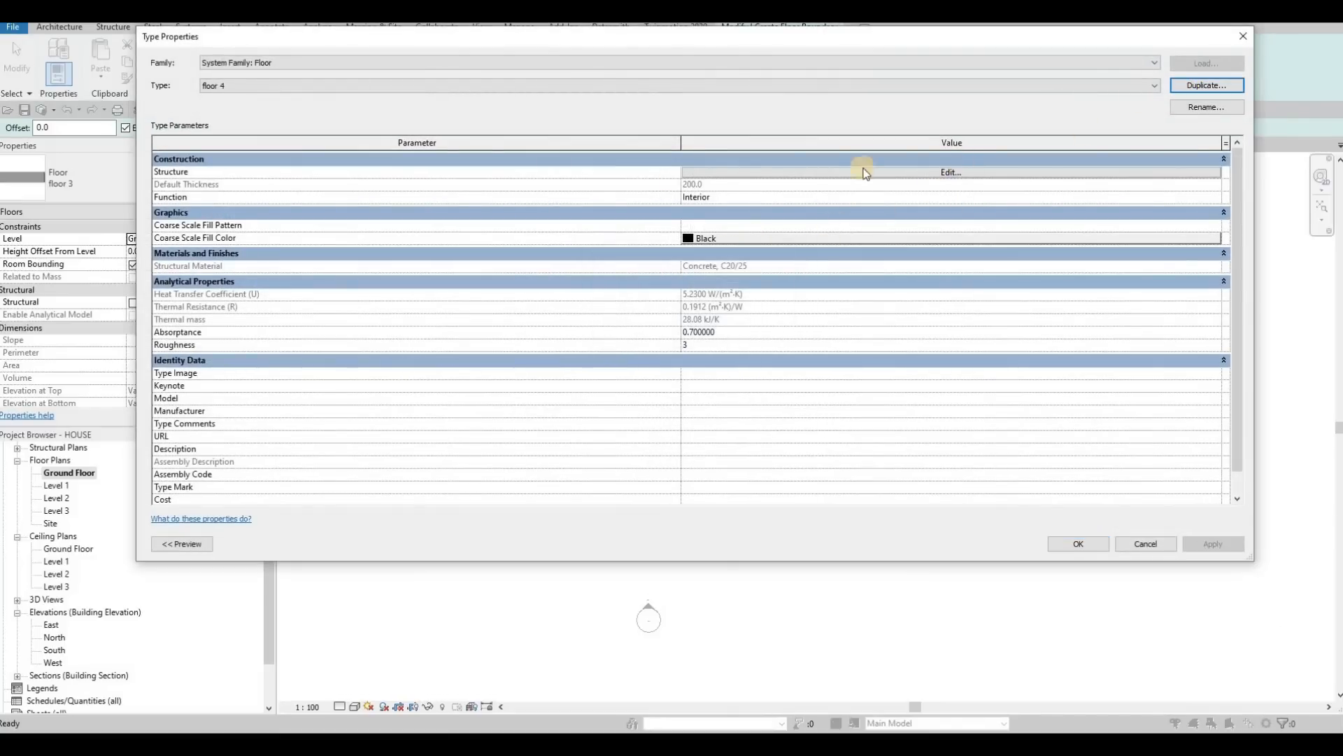
Step: Set floor 4's structure layer material to Concrete, C40/50 and accept the type
click(864, 173)
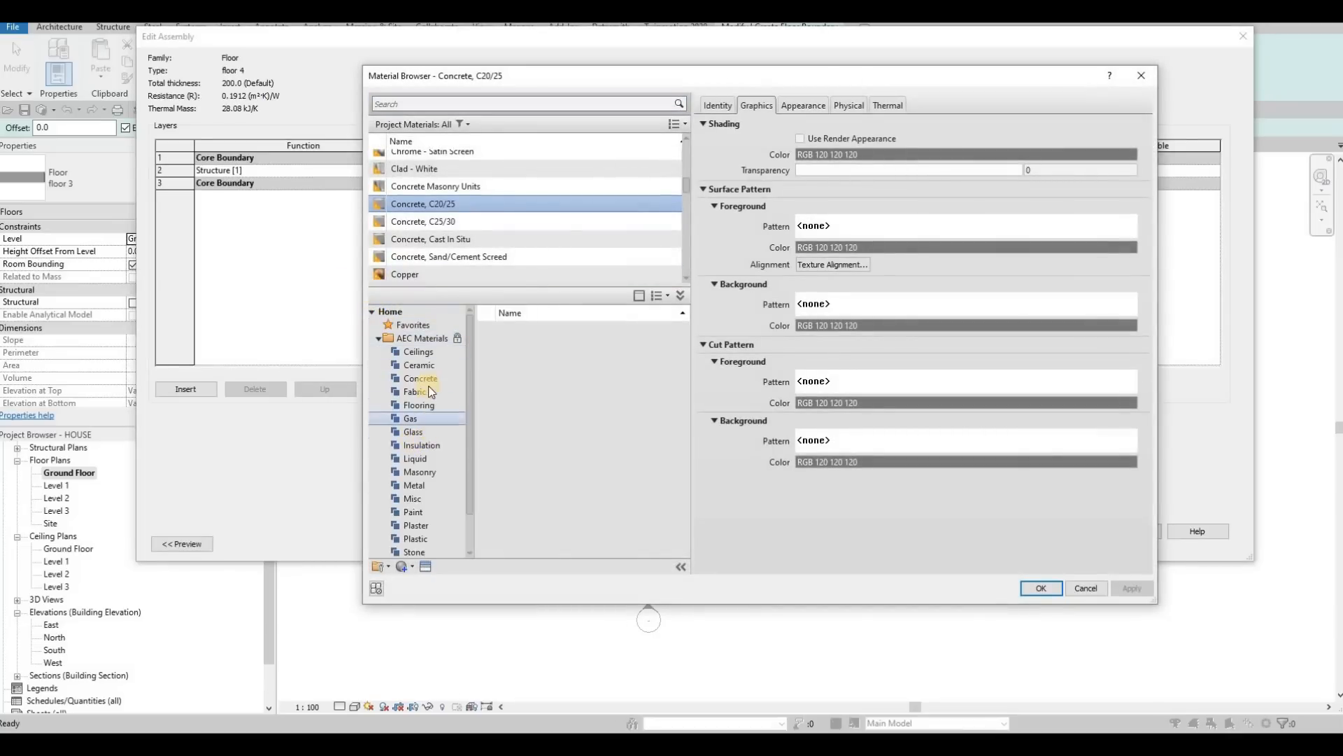
click(429, 377)
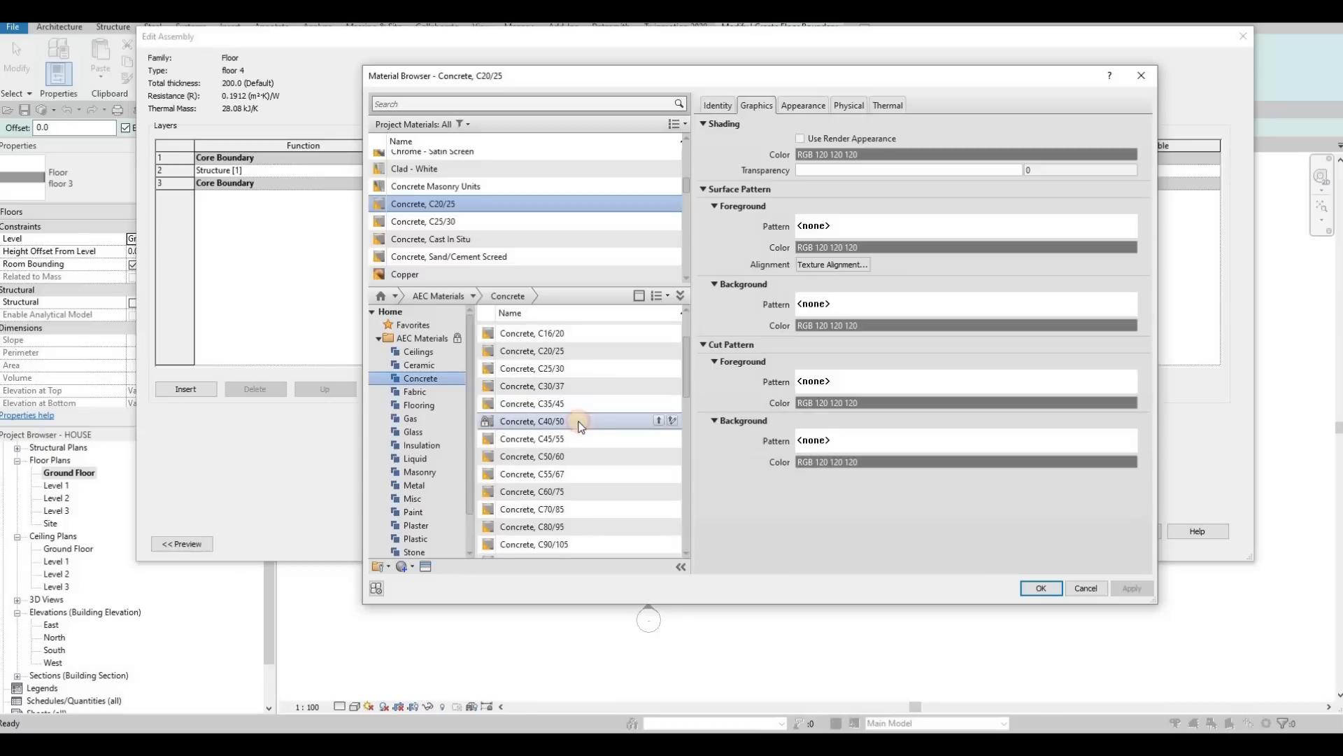
click(660, 421)
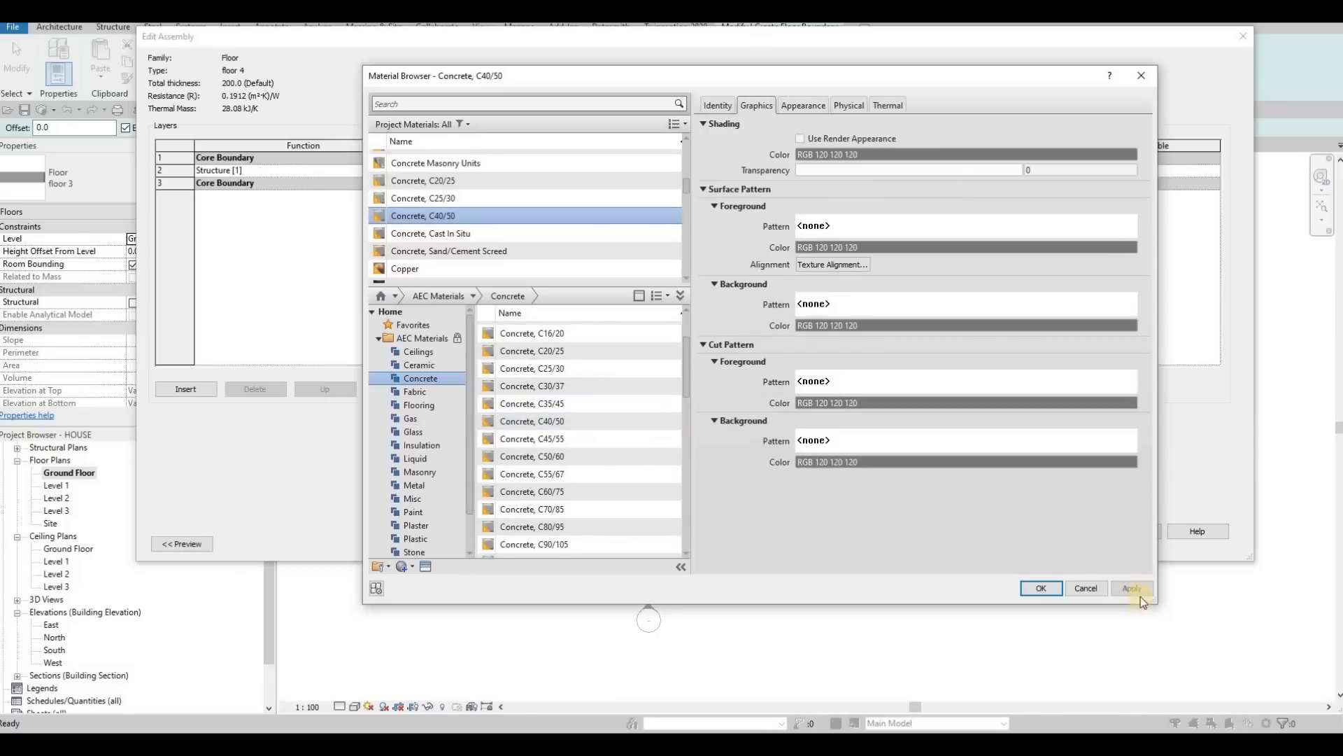
click(1041, 588)
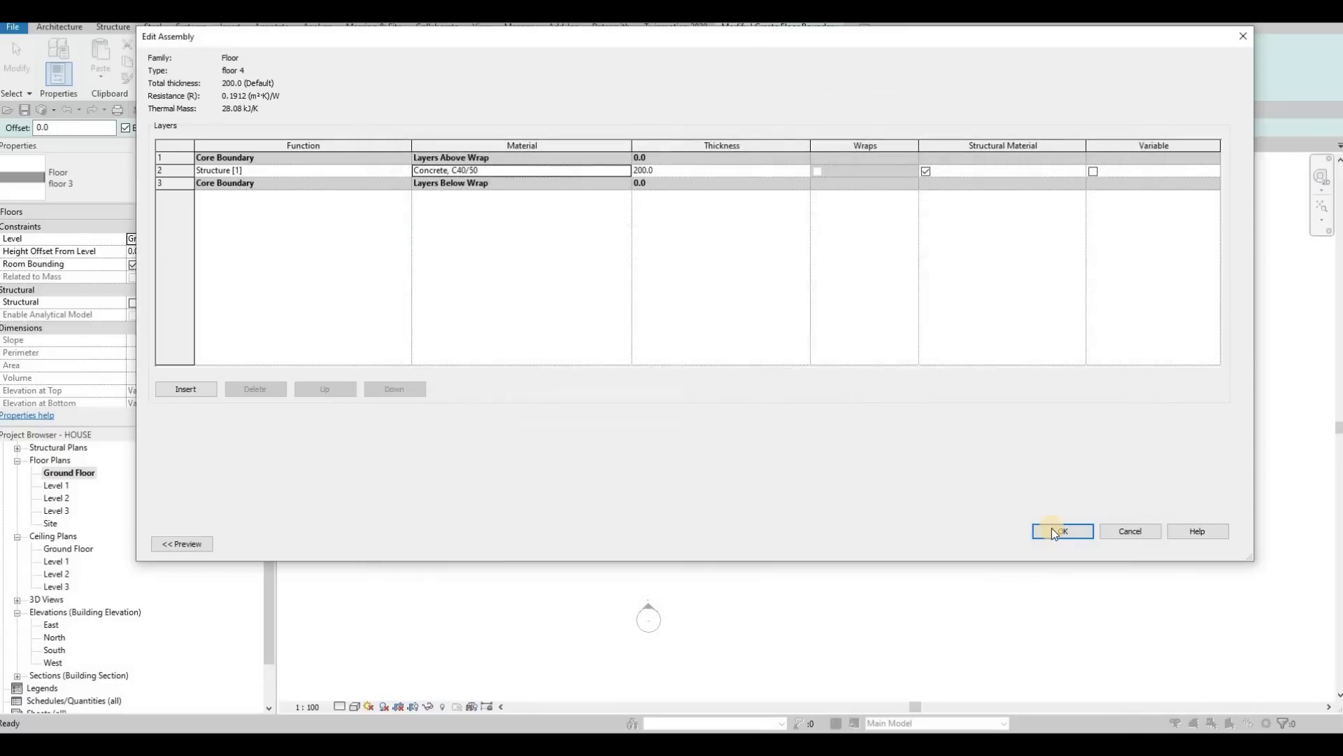
click(1077, 536)
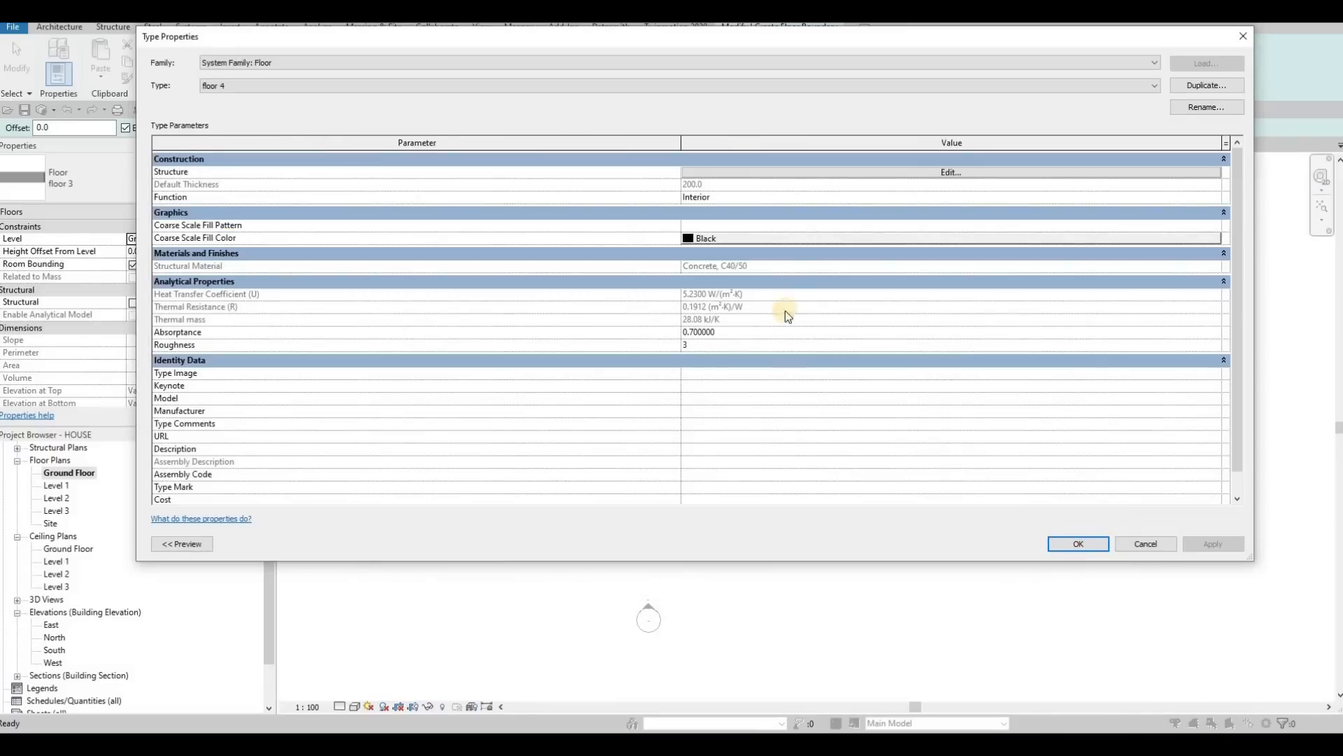
click(1078, 543)
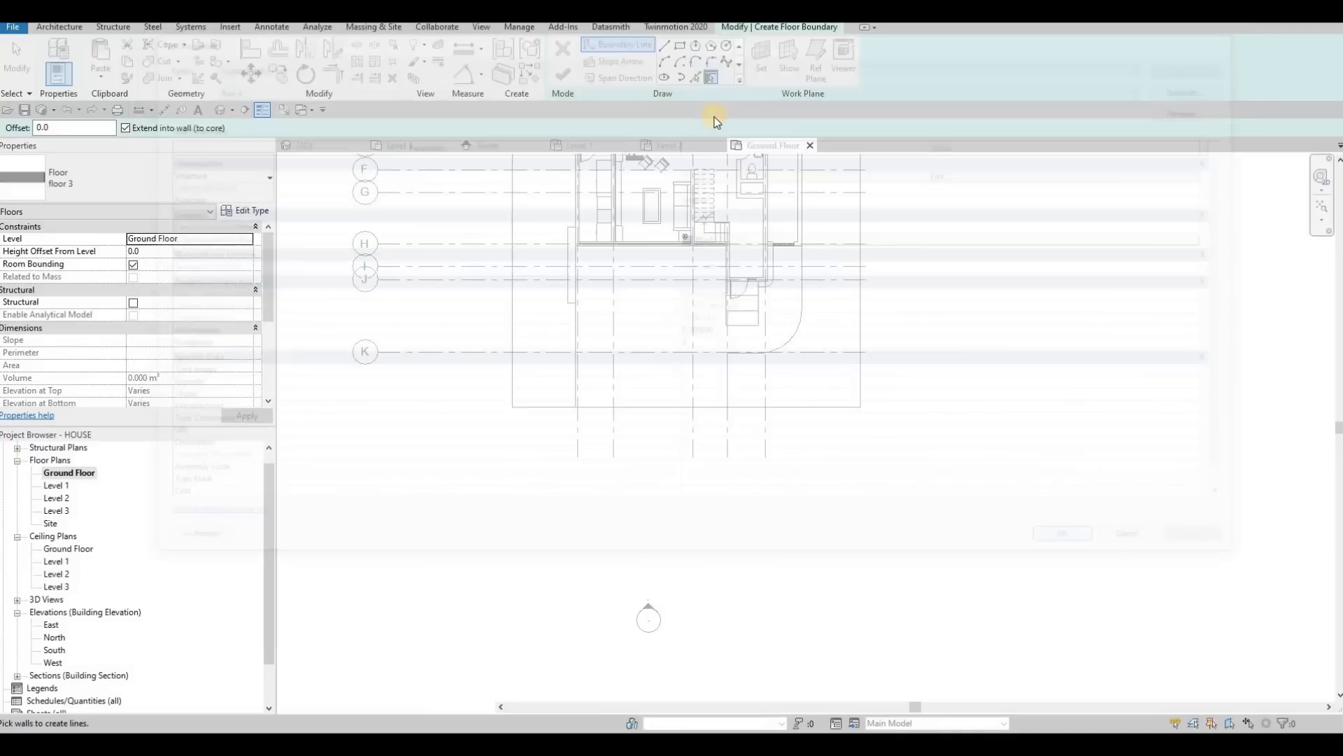
Step: Sketch a rectangular boundary about 5400 mm deep along the plot's front edge, spanning the full width of the grass floor
click(861, 406)
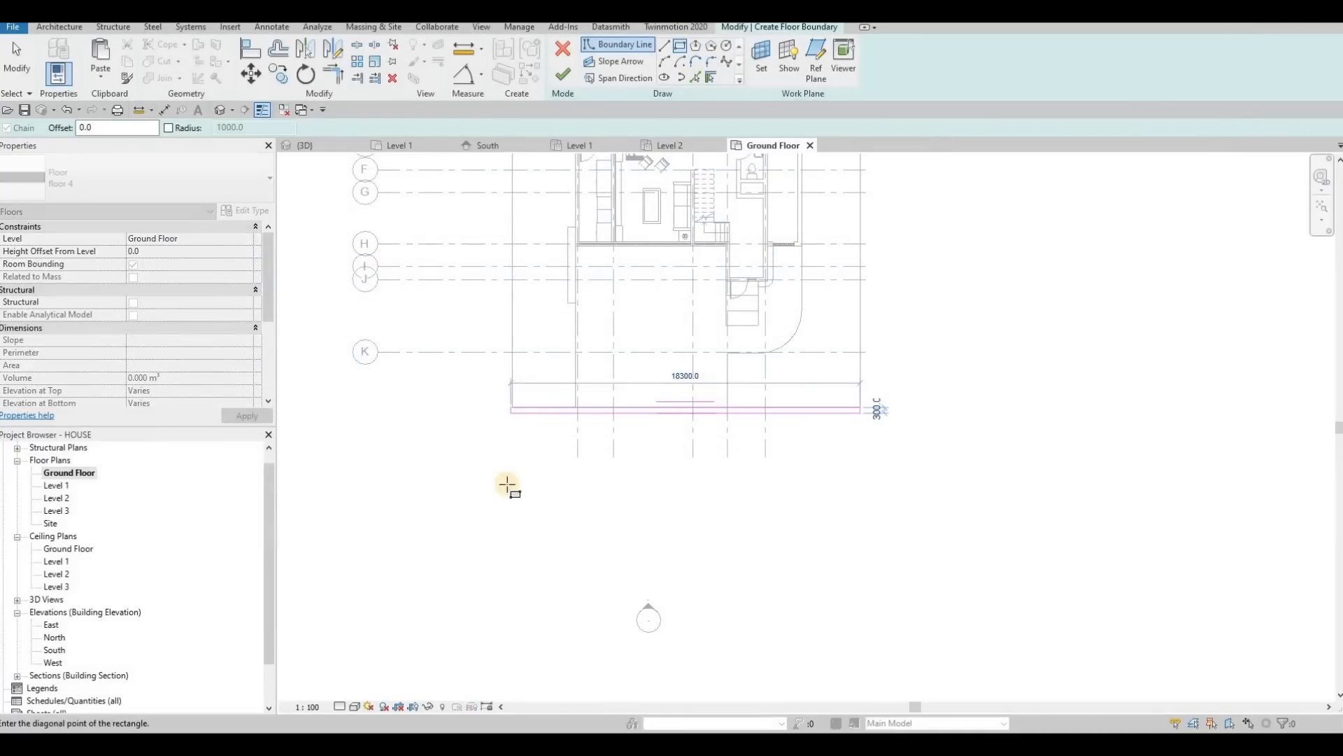
scroll(516, 396, down, 3)
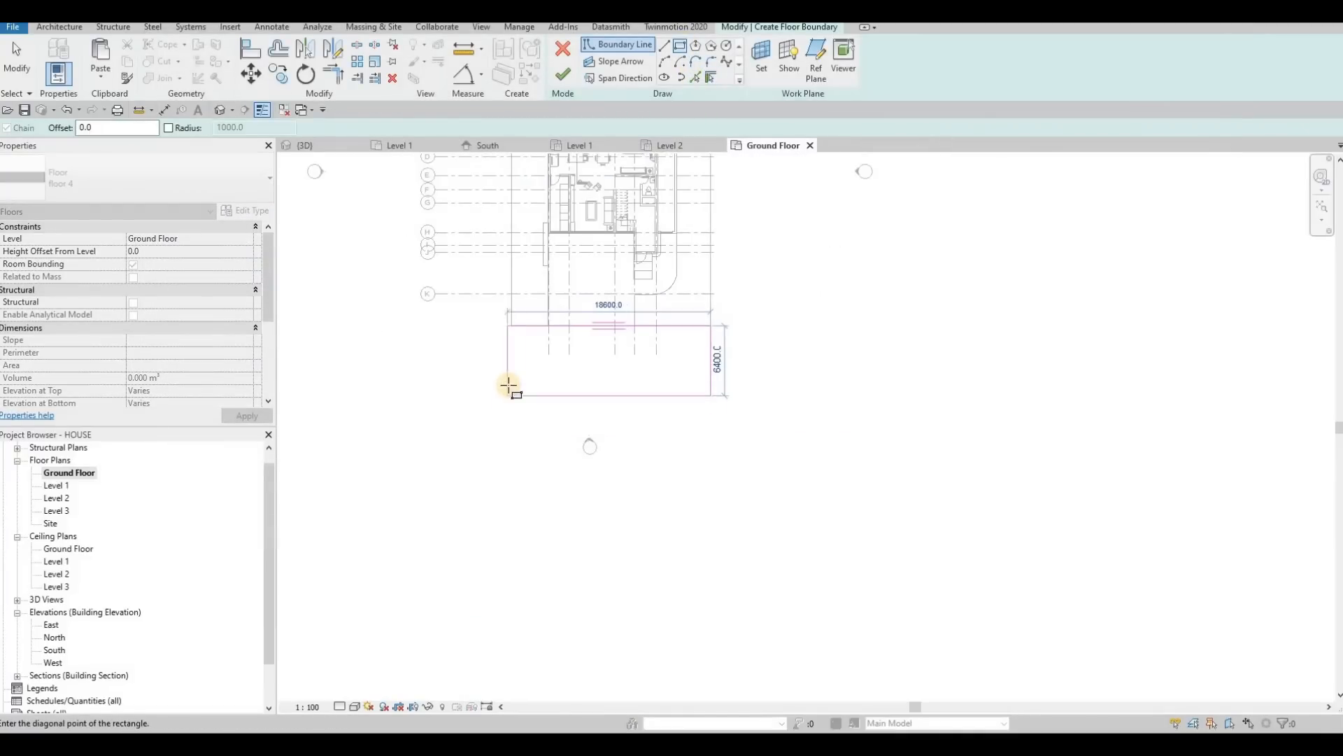
click(509, 385)
key(Escape)
key(Escape)
Step: Stretch both short ends of the front rectangle outward well beyond the plot's sides, and finish the floor
click(711, 336)
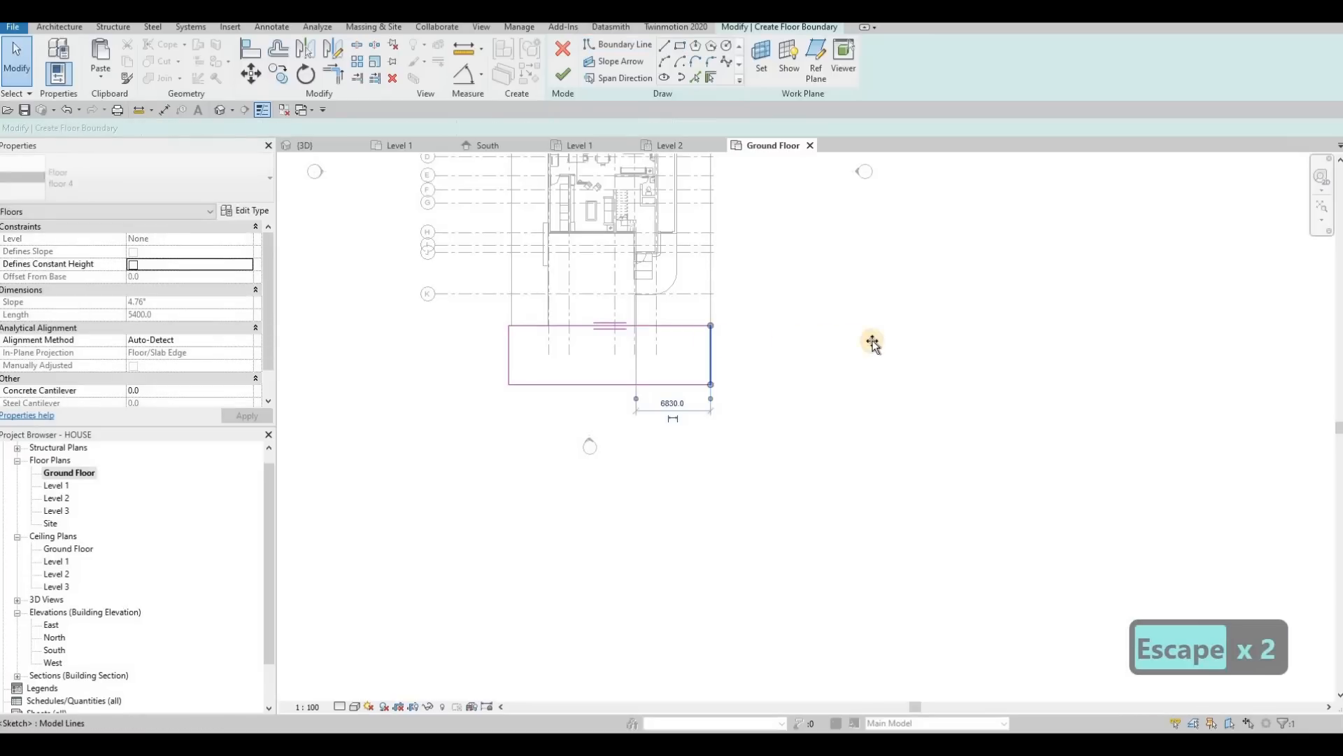
drag(872, 341, 895, 343)
drag(510, 346, 309, 340)
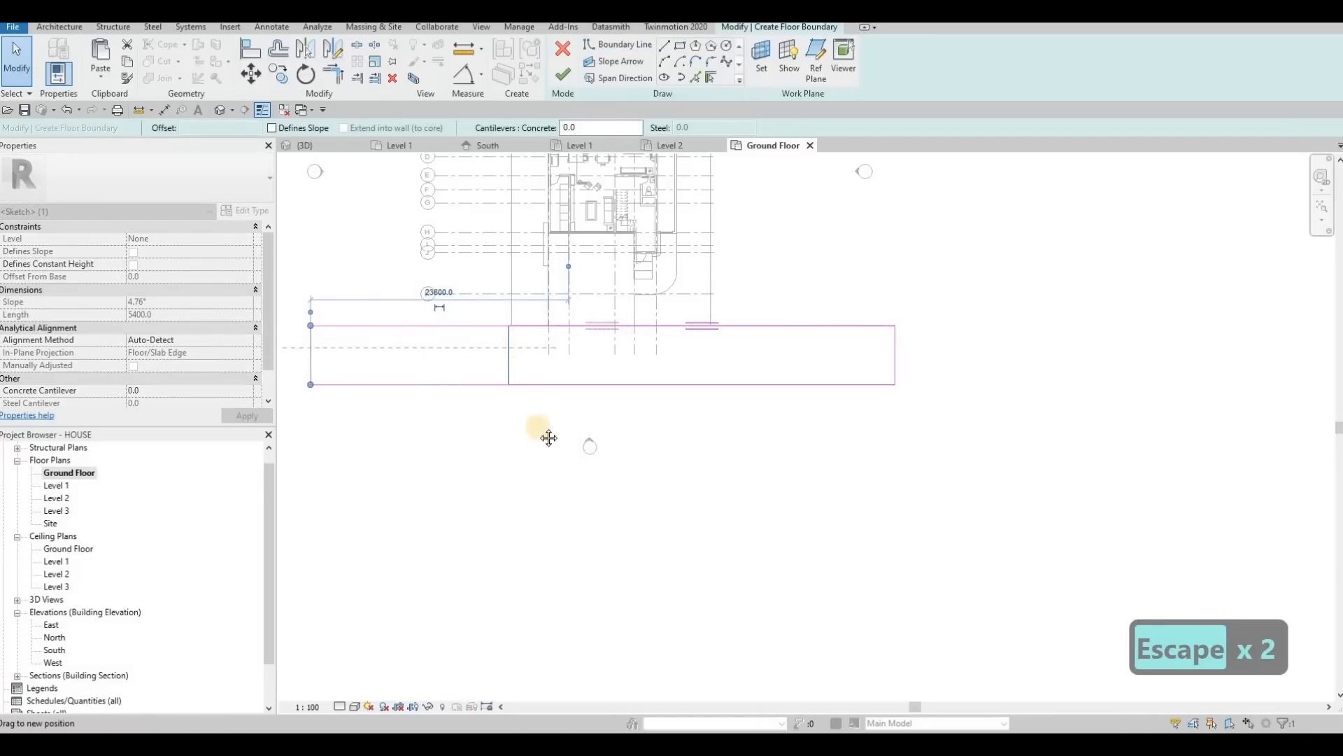
middle_drag(606, 204, 631, 288)
key(Escape)
click(563, 75)
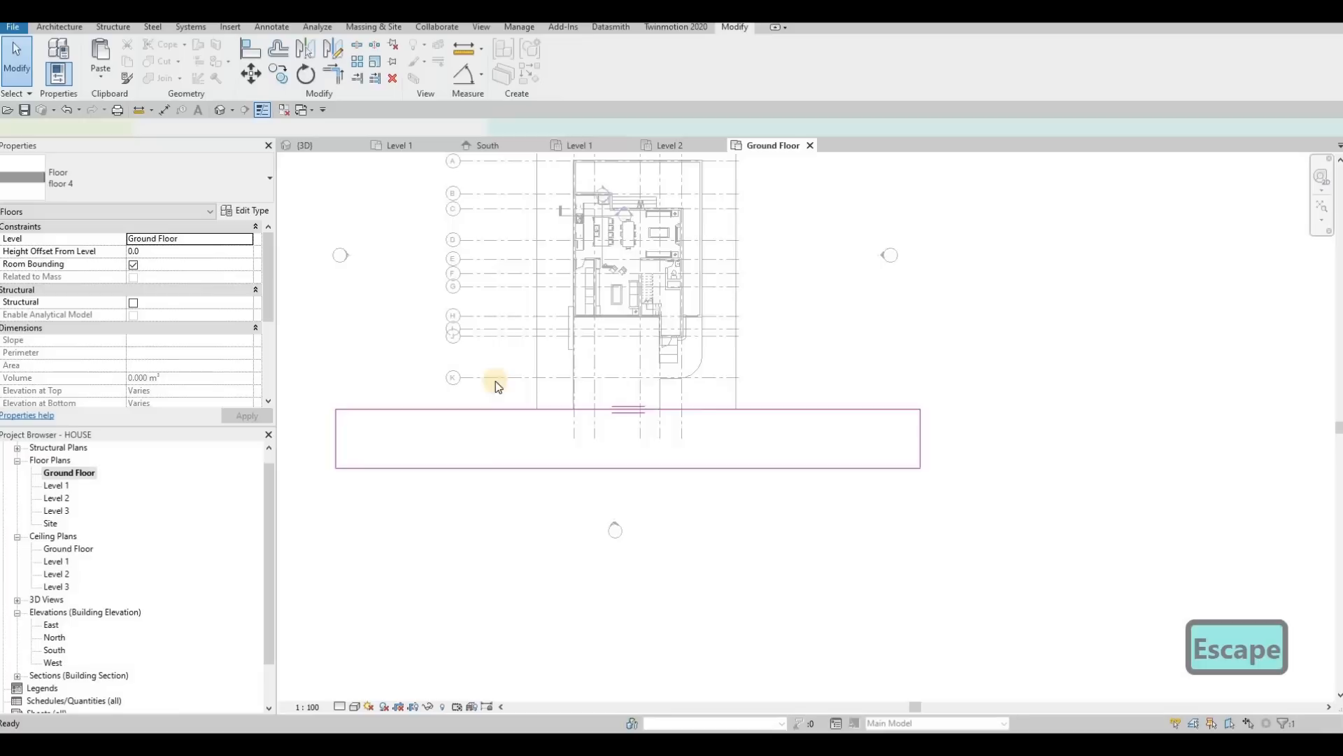
key(Escape)
key(Escape)
Step: Start another floor matching the long front strip and duplicate its type as floor 5
click(468, 409)
key(c)
key(s)
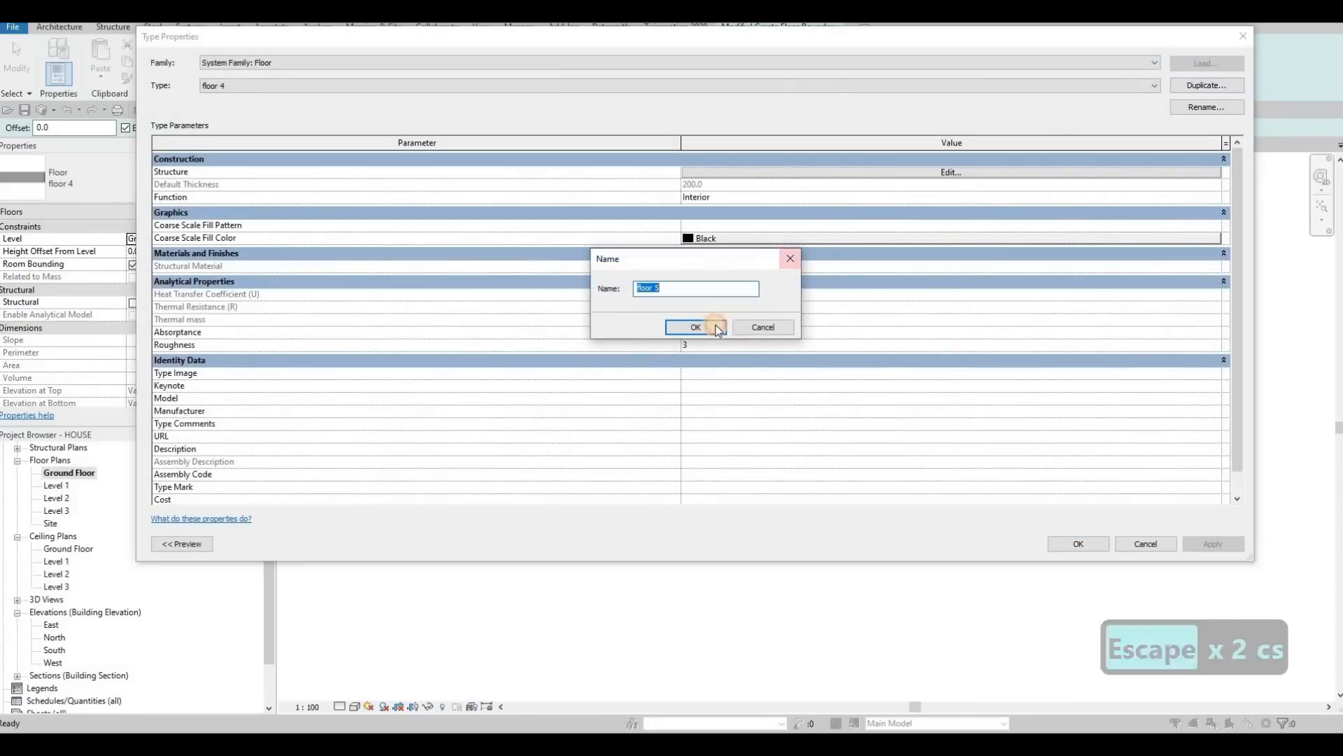
click(687, 327)
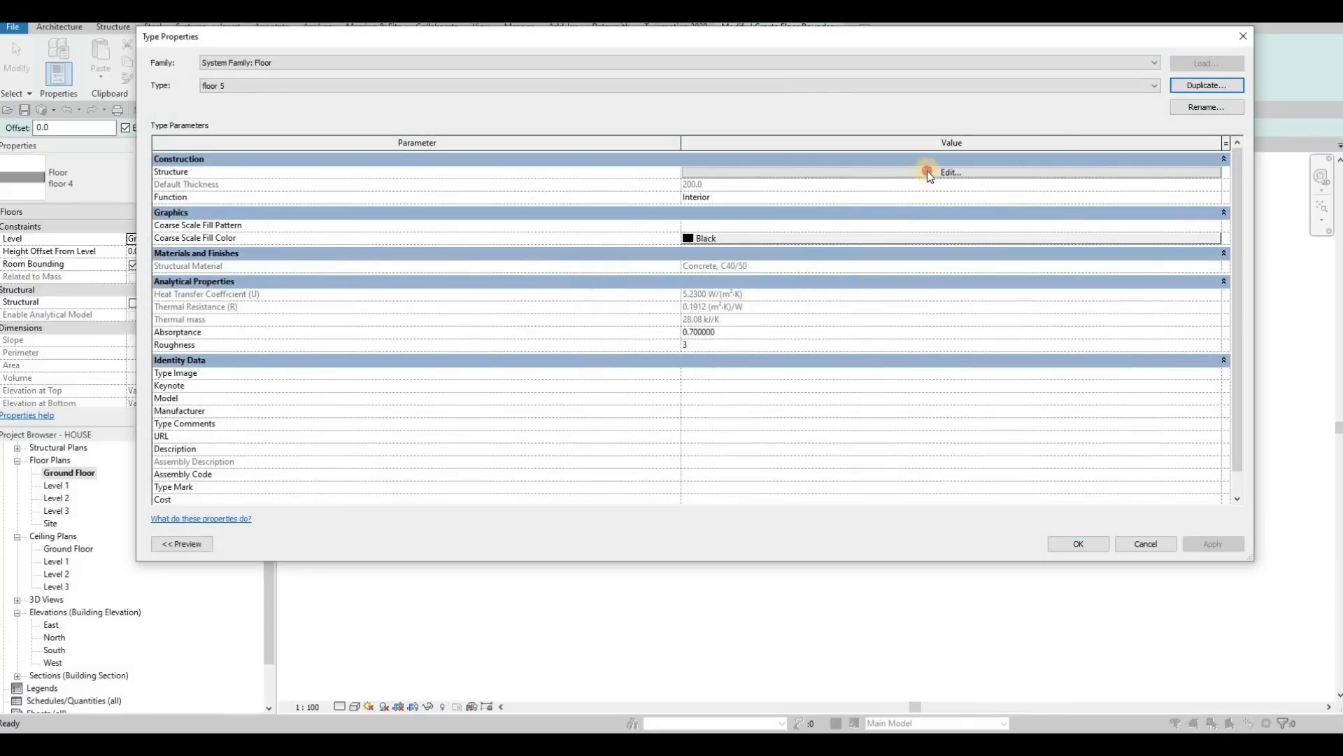
Step: Set floor 5's structure layer material to Concrete, Cast-in-Place - C40
click(692, 175)
click(624, 169)
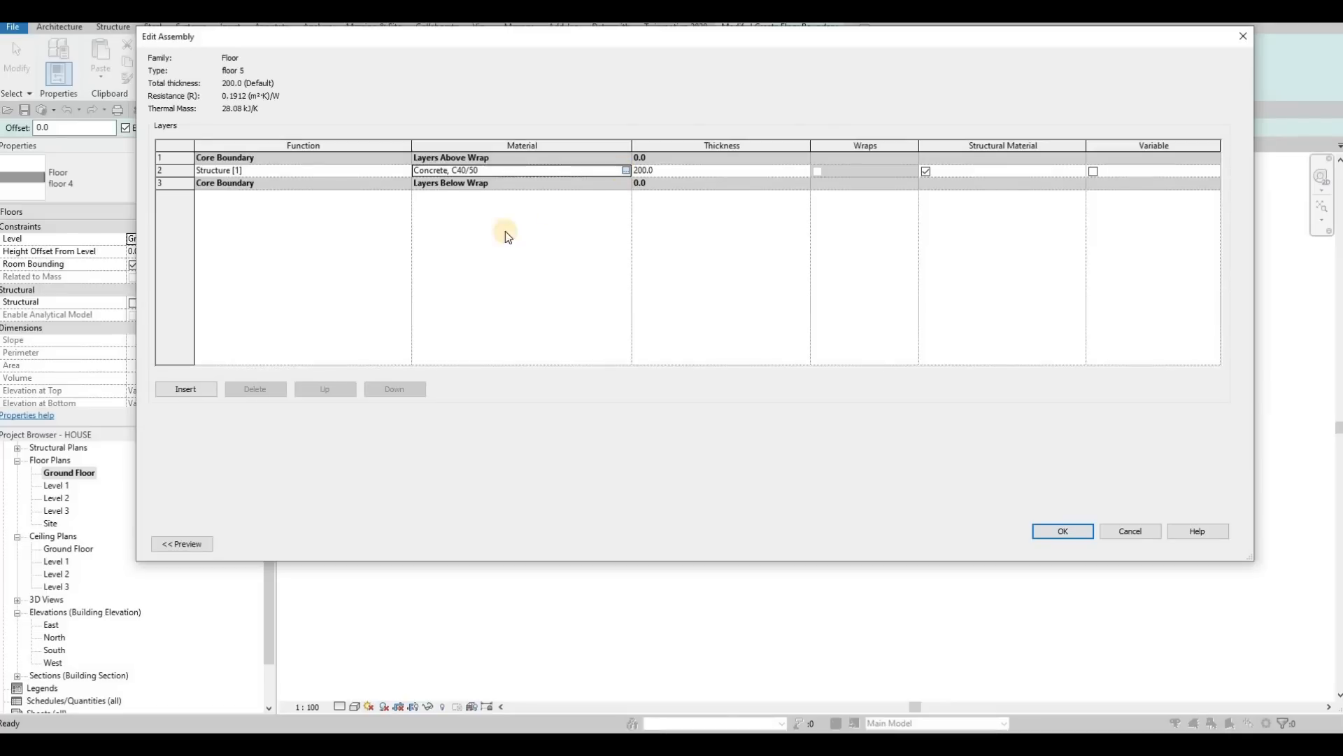
click(371, 313)
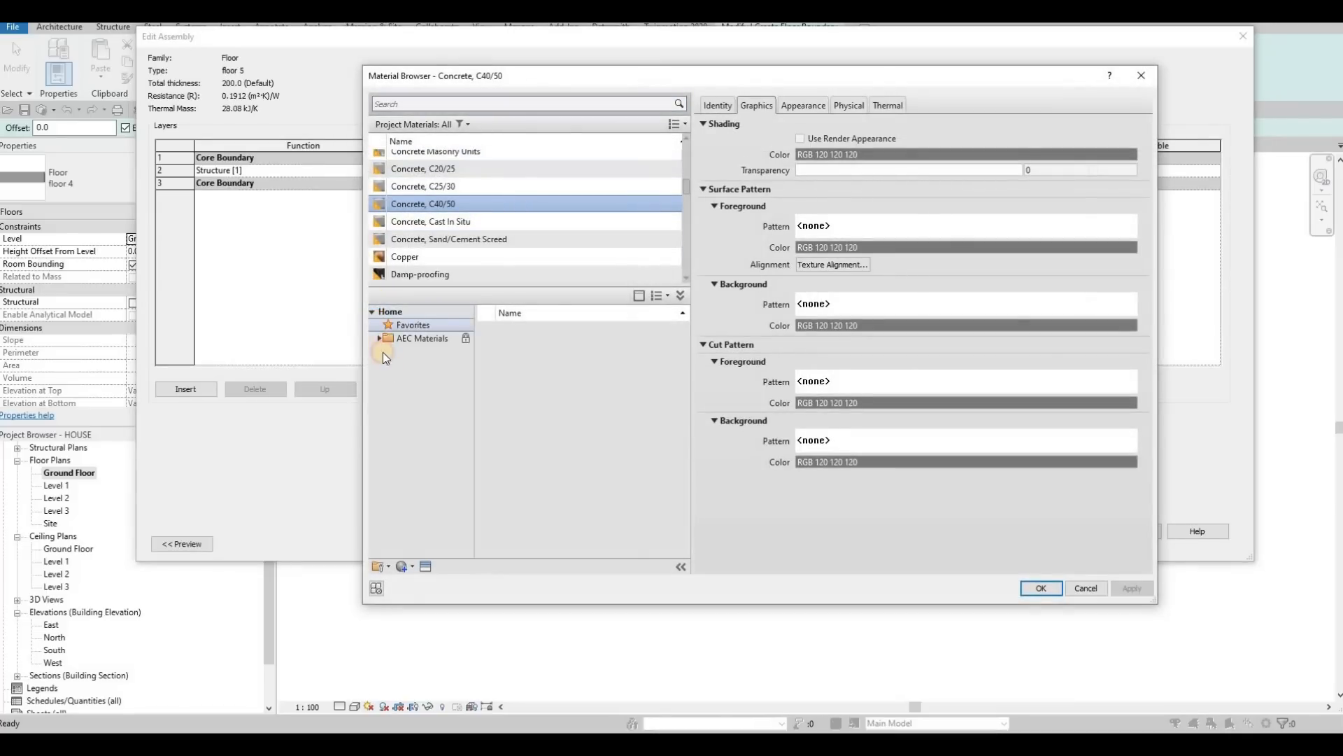
click(446, 381)
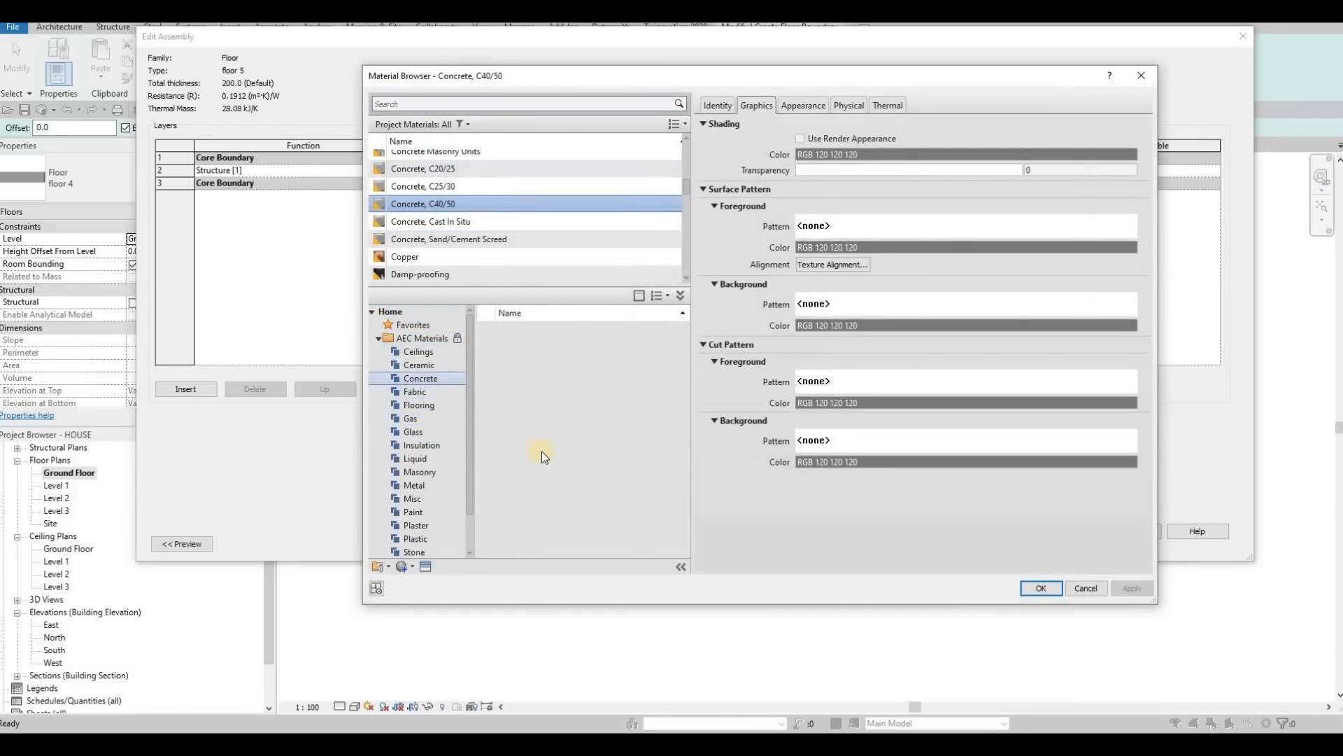
scroll(663, 445, down, 3)
click(659, 447)
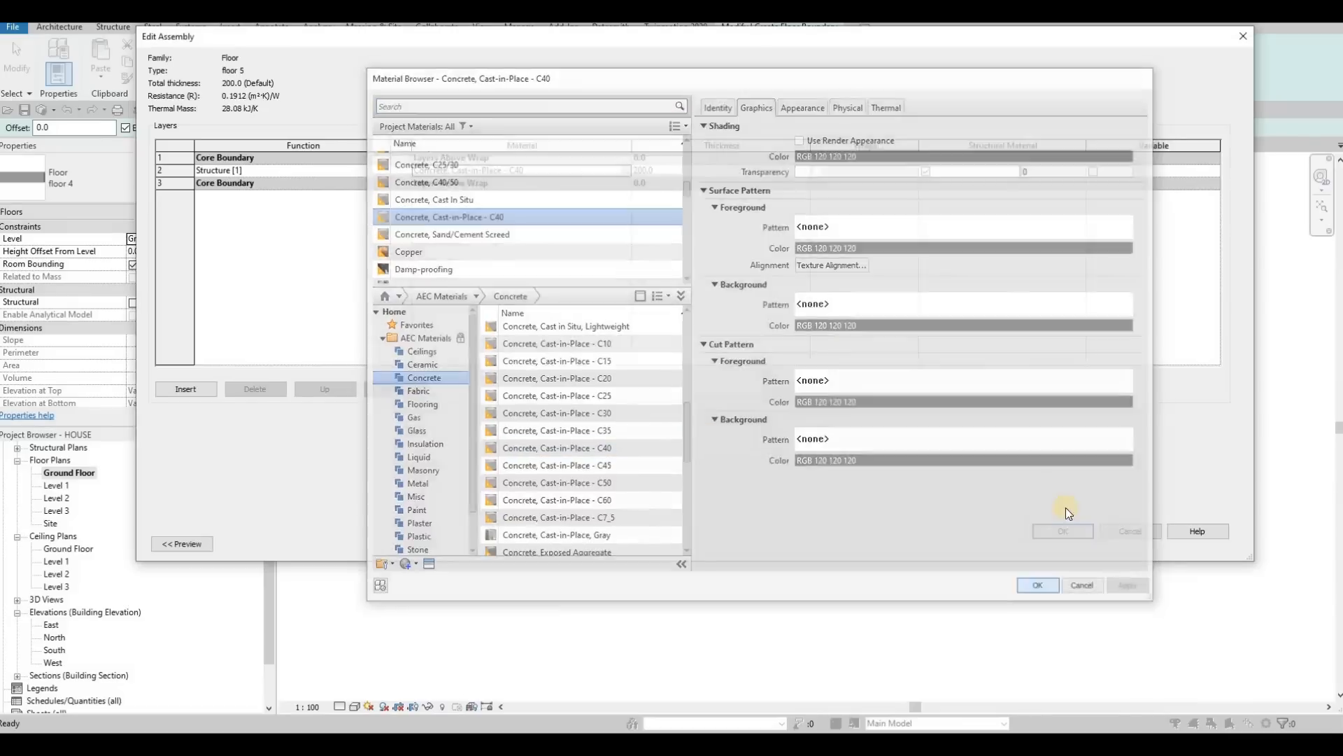
click(1049, 589)
click(1054, 531)
click(1056, 531)
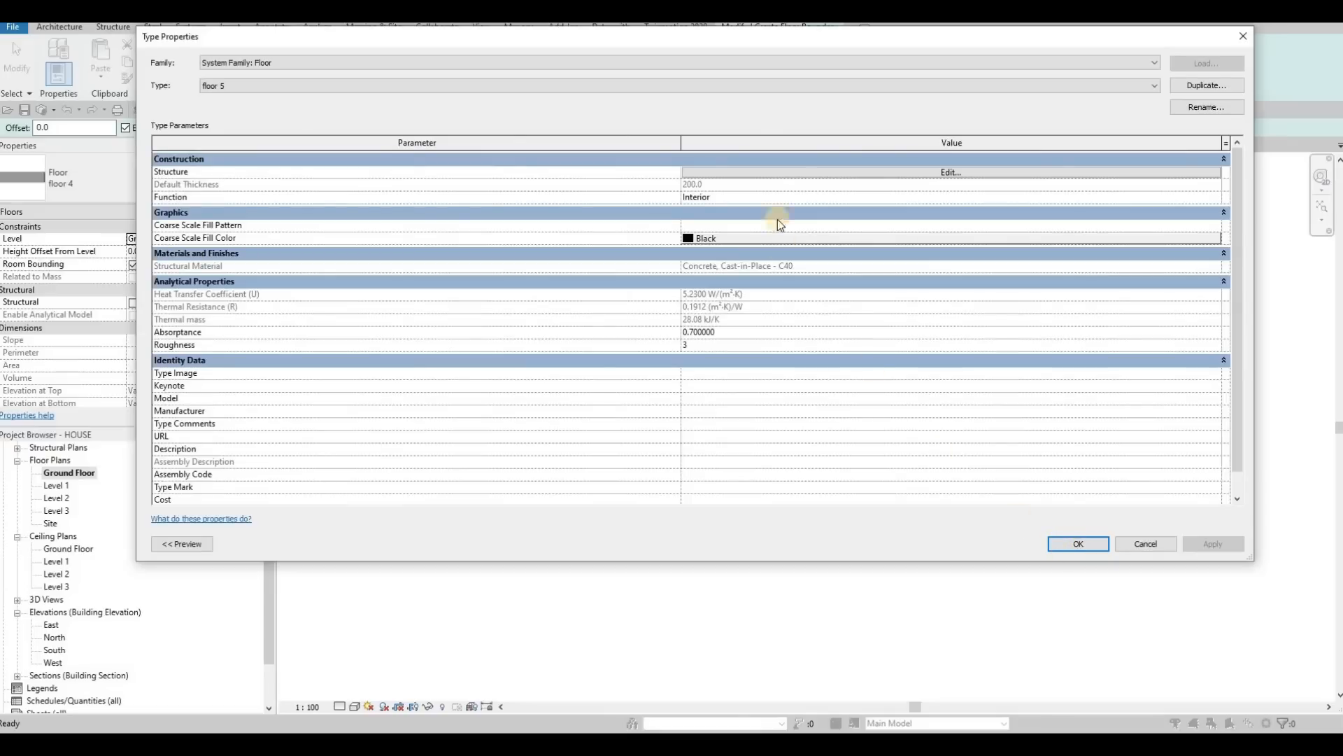
Step: Apply the floor 5 type and sketch a rectangle about 22900 mm wide along the full east side of the grass floor
key(Return)
click(737, 408)
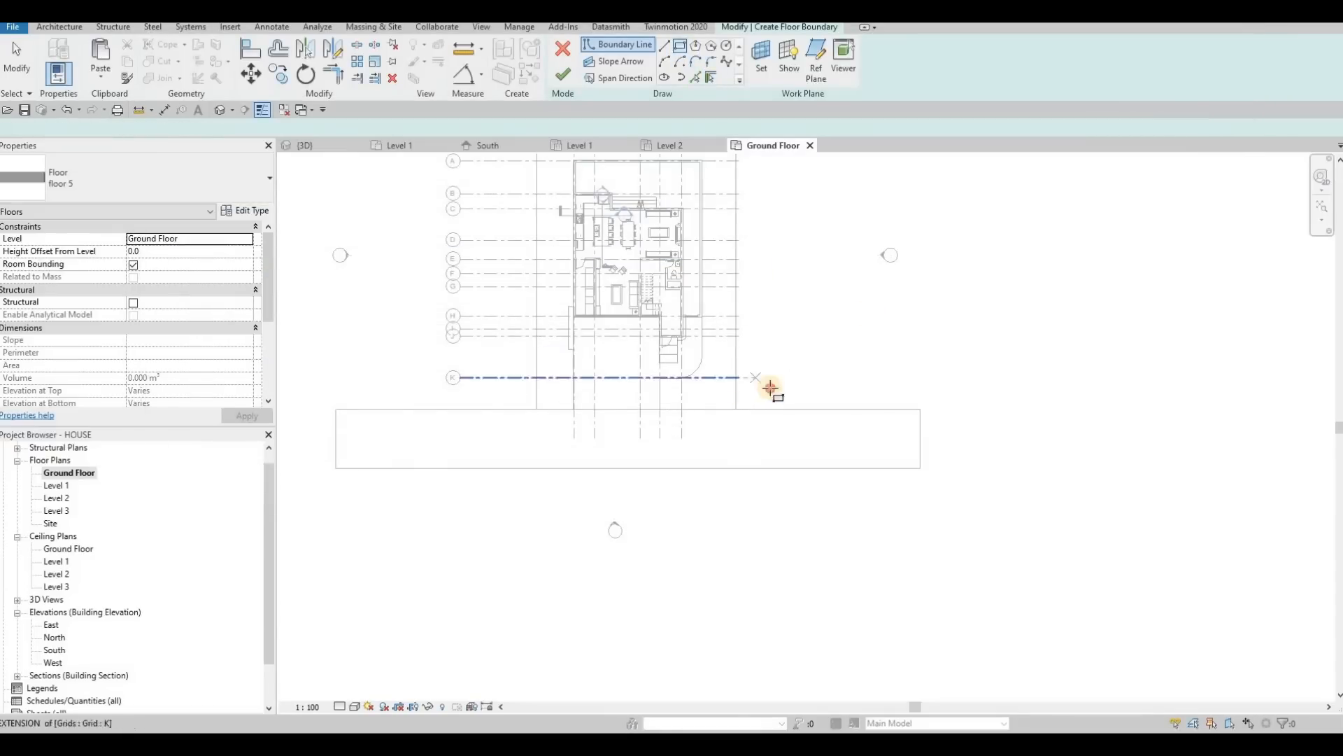
middle_drag(888, 268, 871, 420)
middle_drag(936, 212, 938, 217)
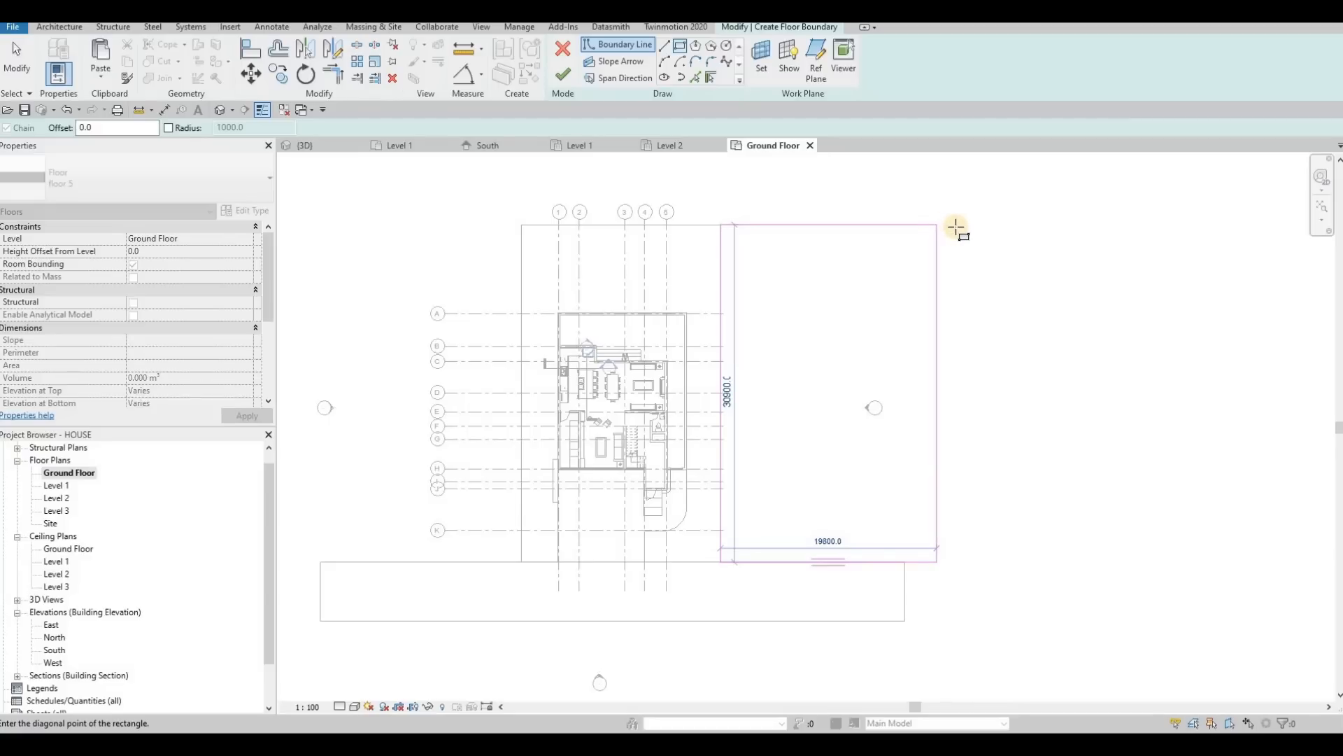
click(970, 225)
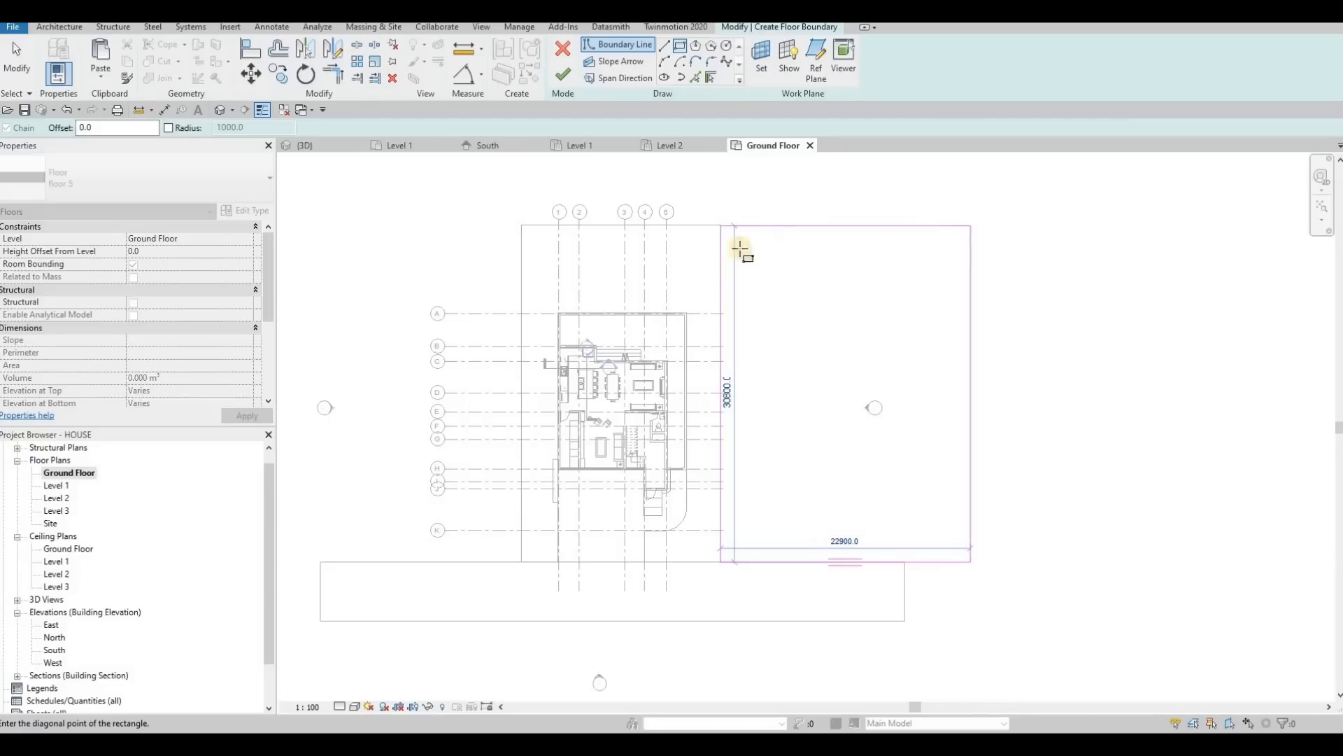
key(Escape)
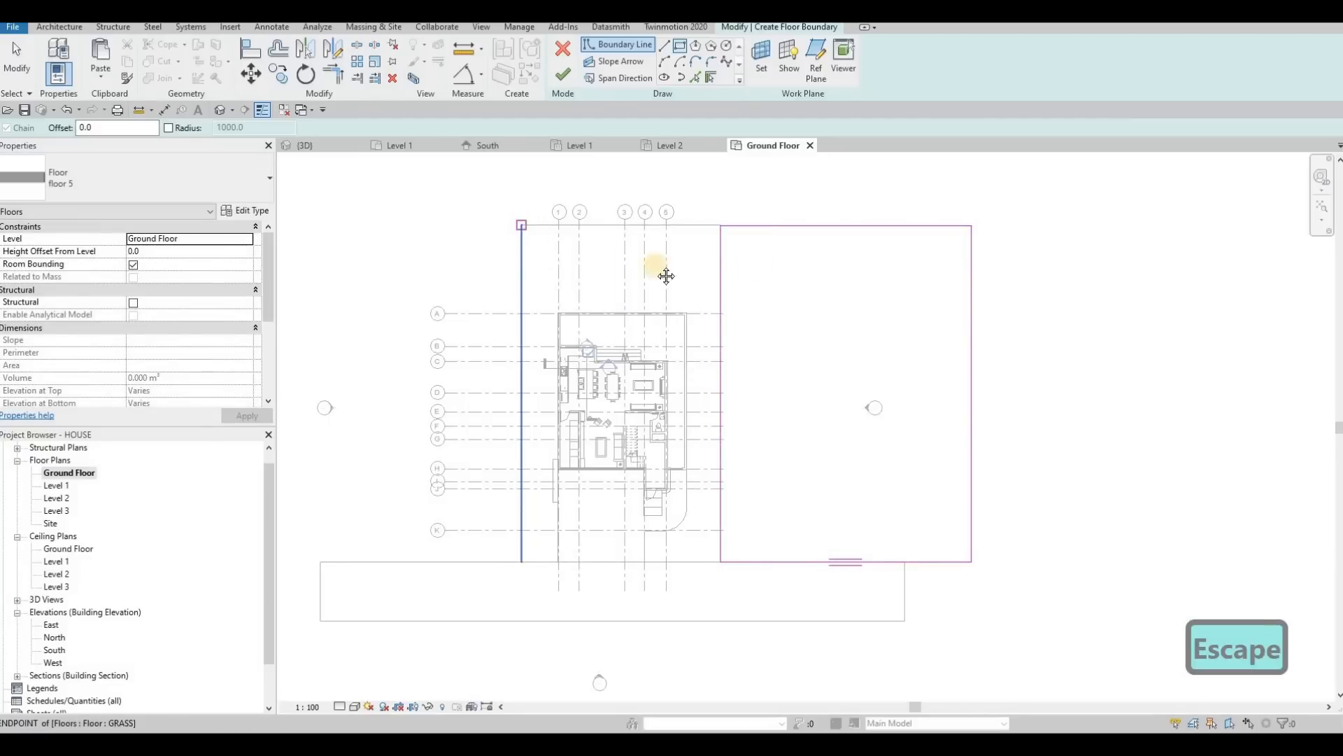
Step: Sketch a second rectangle along the grass floor's west side, down to the front strip's west corner, and finish the floor
click(521, 224)
middle_drag(422, 276, 666, 276)
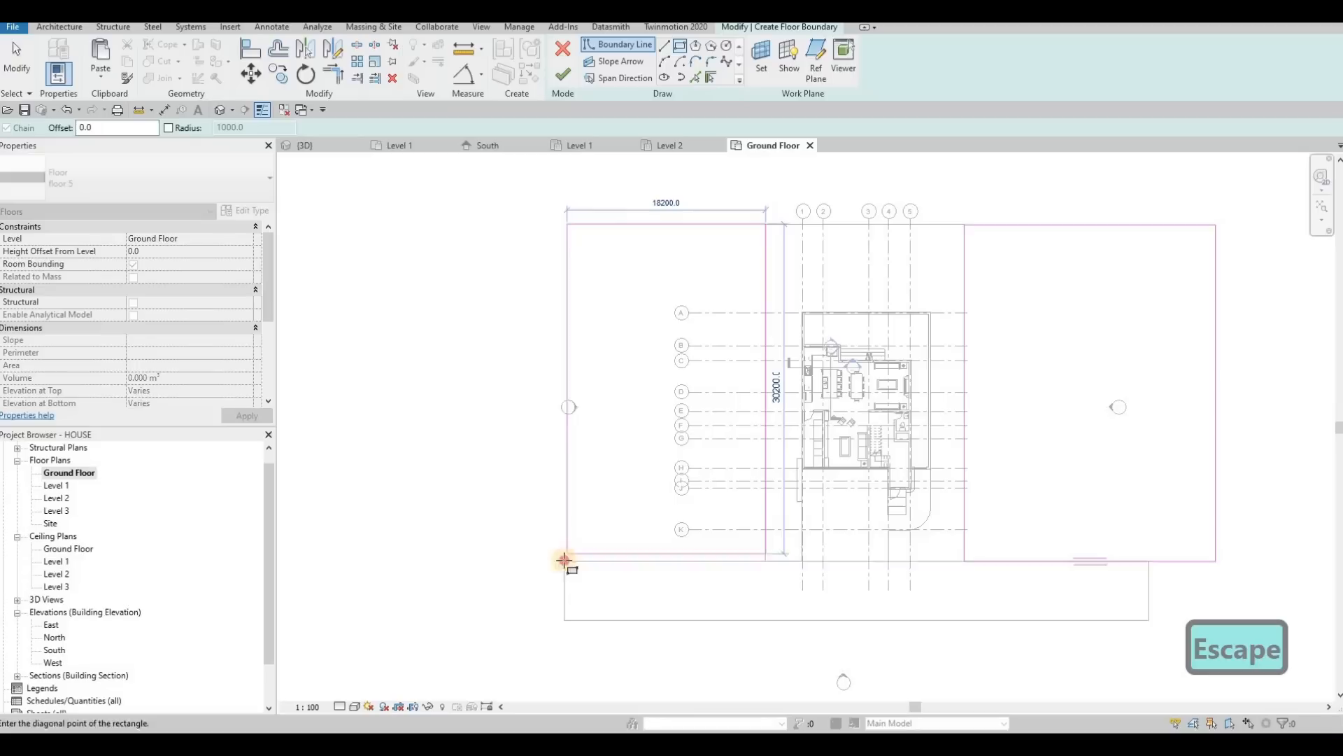
click(564, 559)
key(Escape)
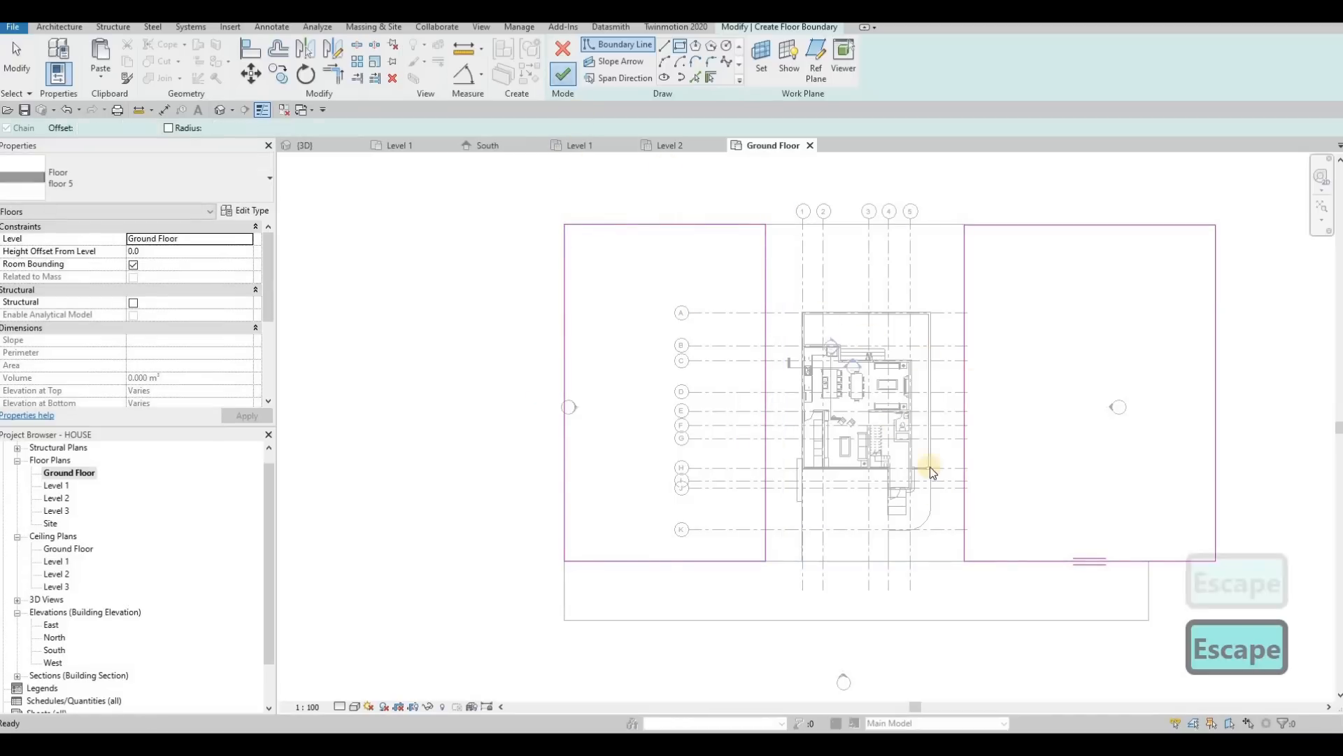
middle_drag(1136, 599, 995, 537)
key(Escape)
Step: Stretch the front strip's east end outward to align with the outer edge of the eastern side floor, and finish the boundary
click(997, 536)
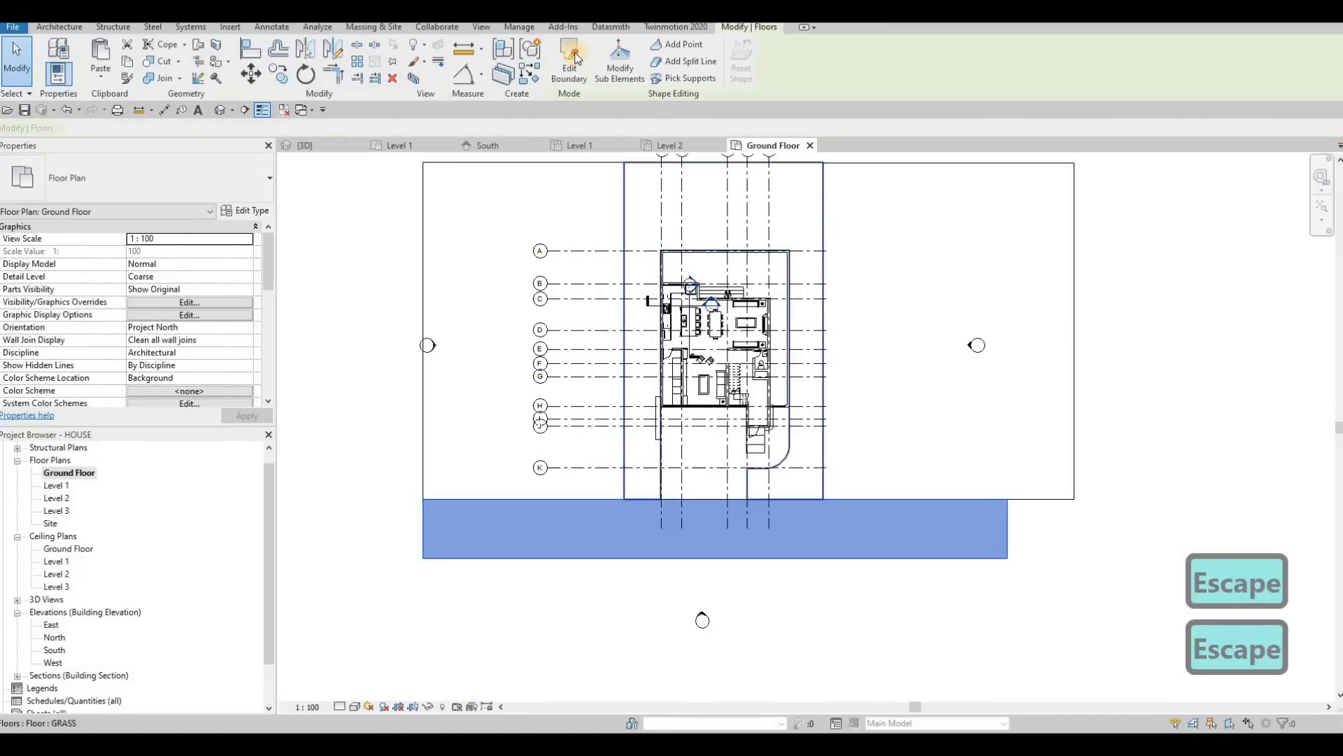
click(575, 56)
scroll(1027, 517, up, 3)
drag(990, 526, 1107, 517)
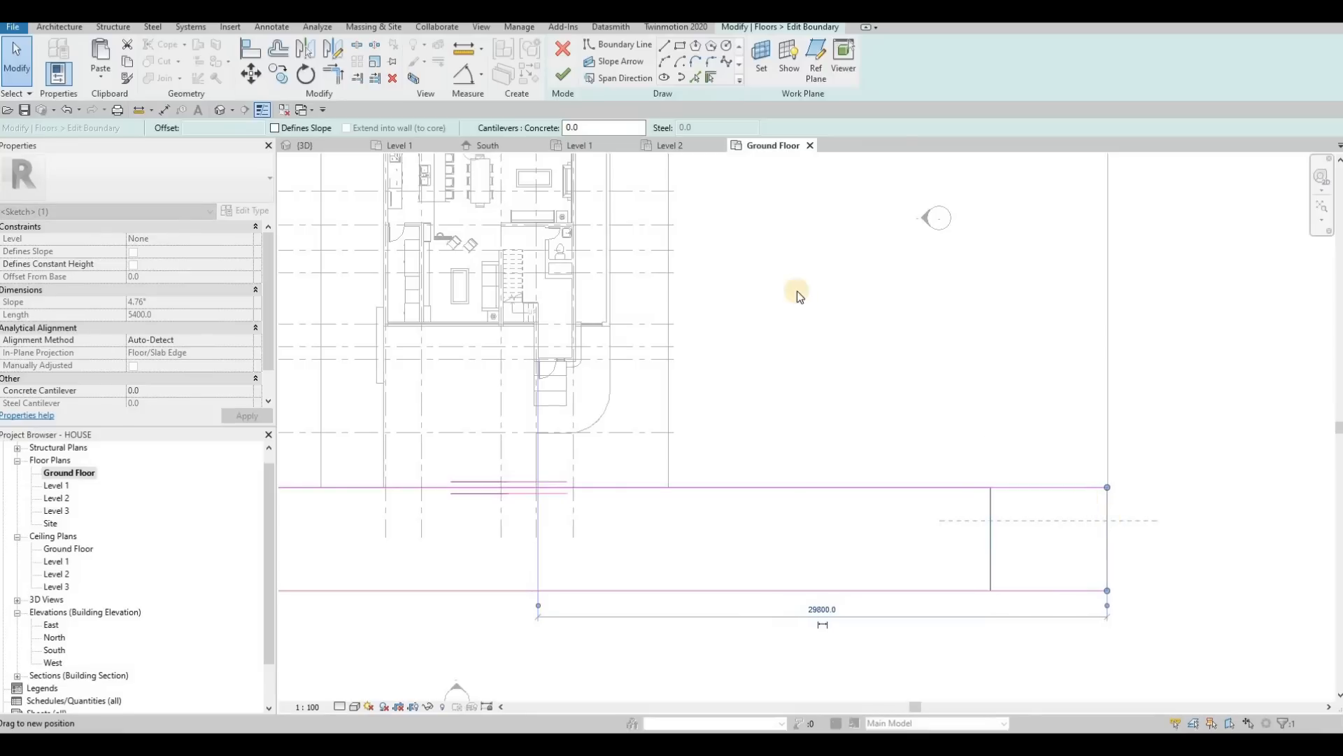
scroll(796, 291, down, 3)
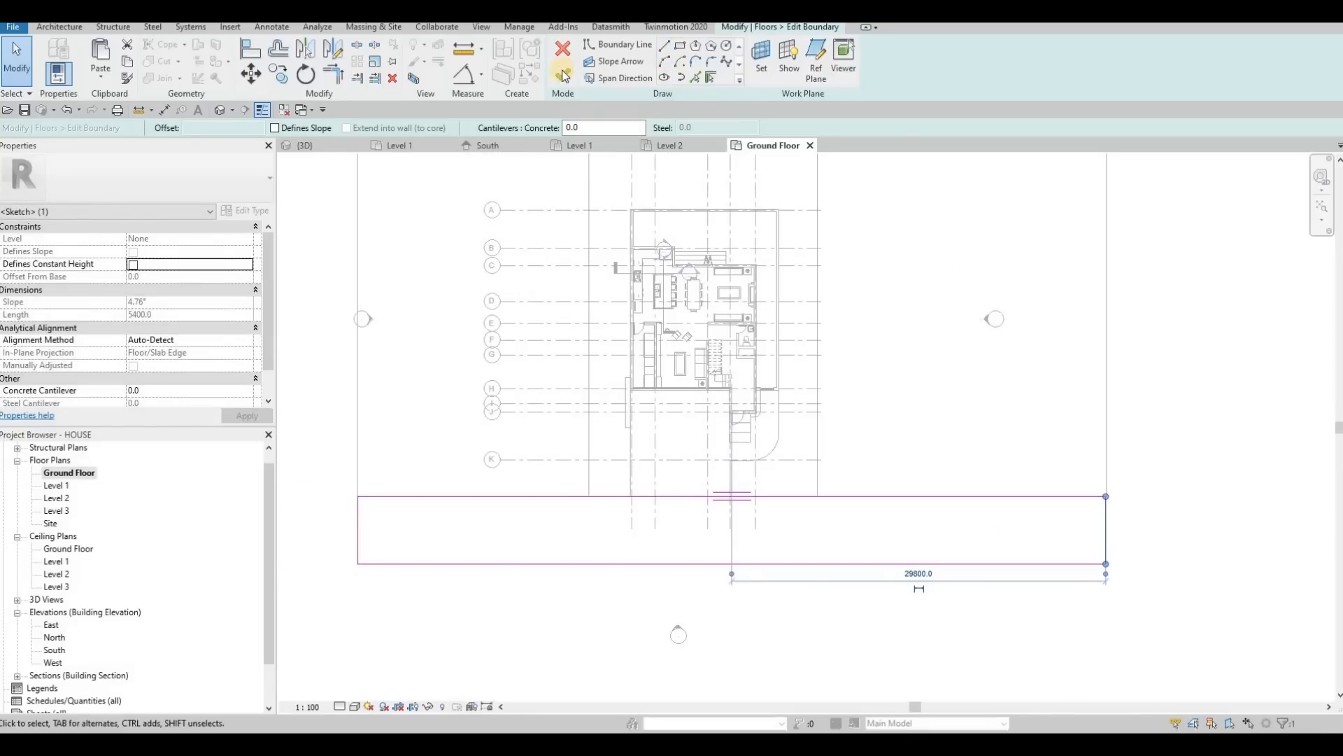
key(Escape)
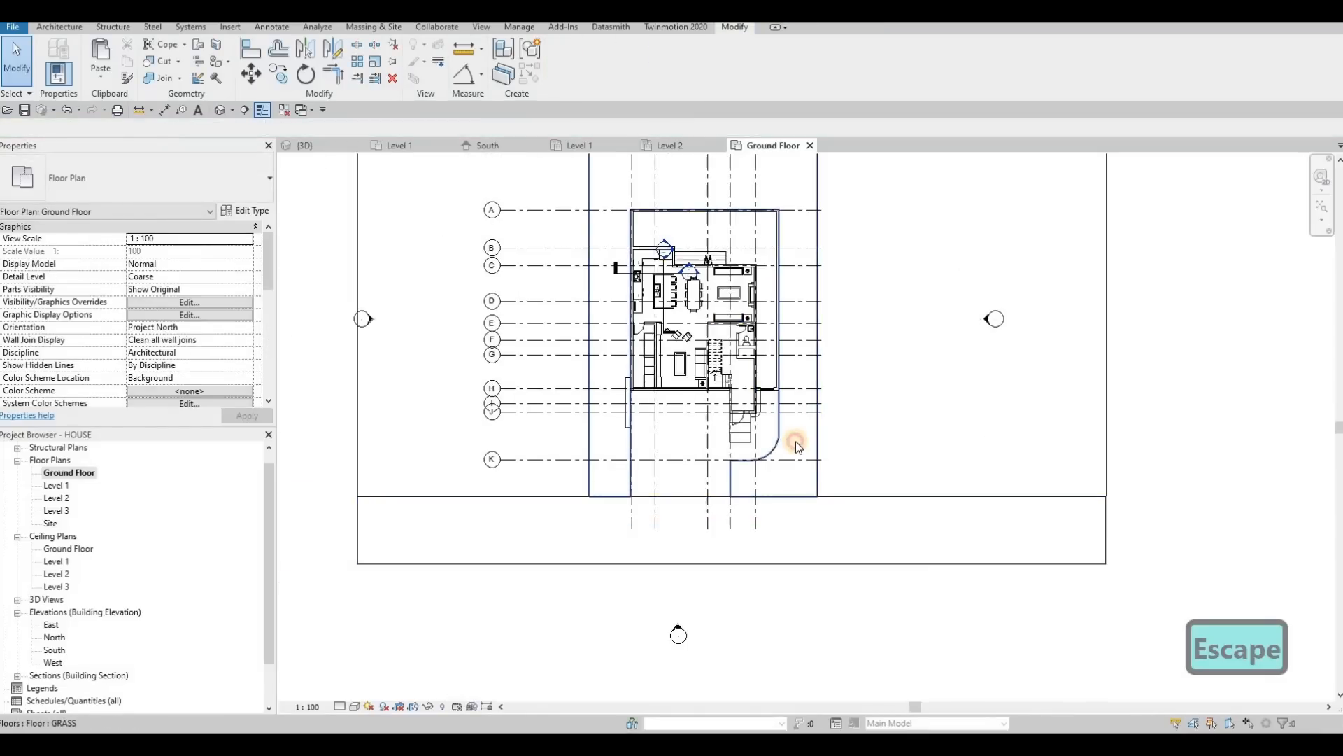
Step: Create a similar GRASS floor, a rectangle about 59600 by 11200 mm along the front strip's outer edge, and finish it
click(795, 442)
key(c)
key(s)
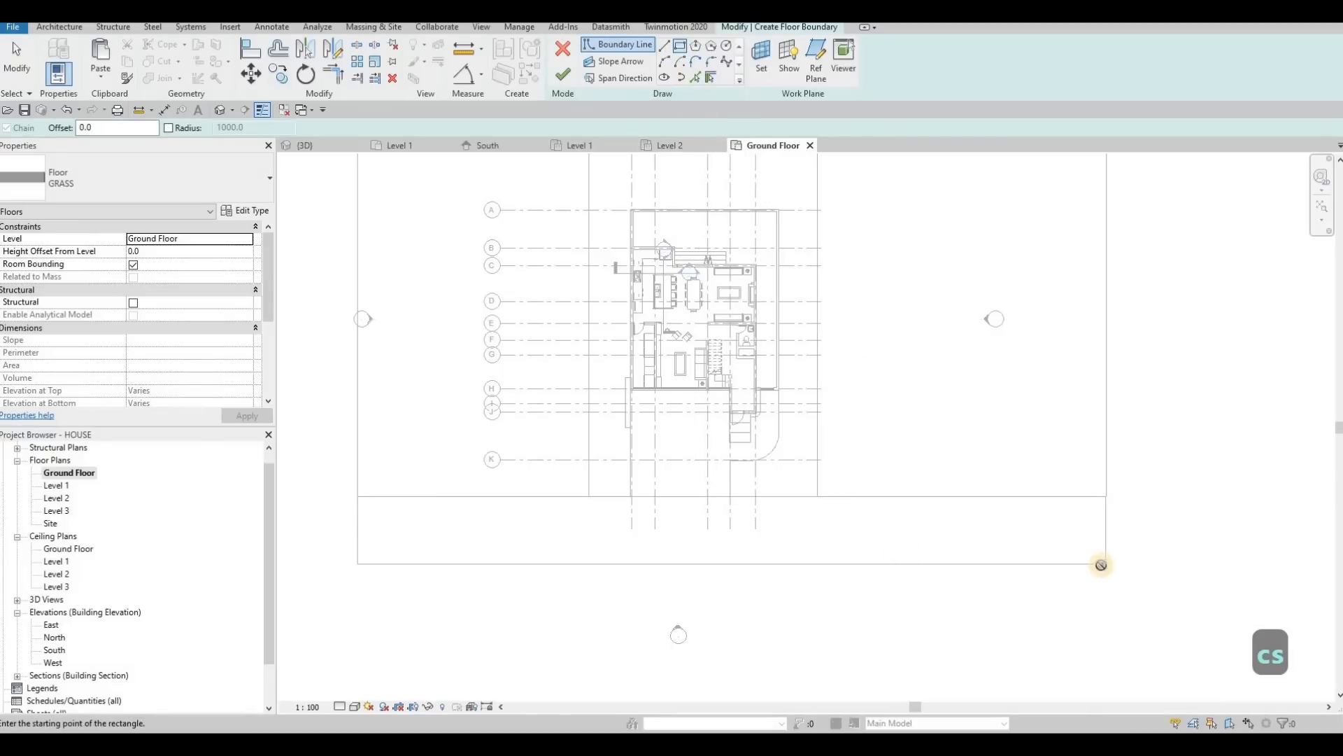
click(1103, 561)
middle_drag(433, 558, 467, 360)
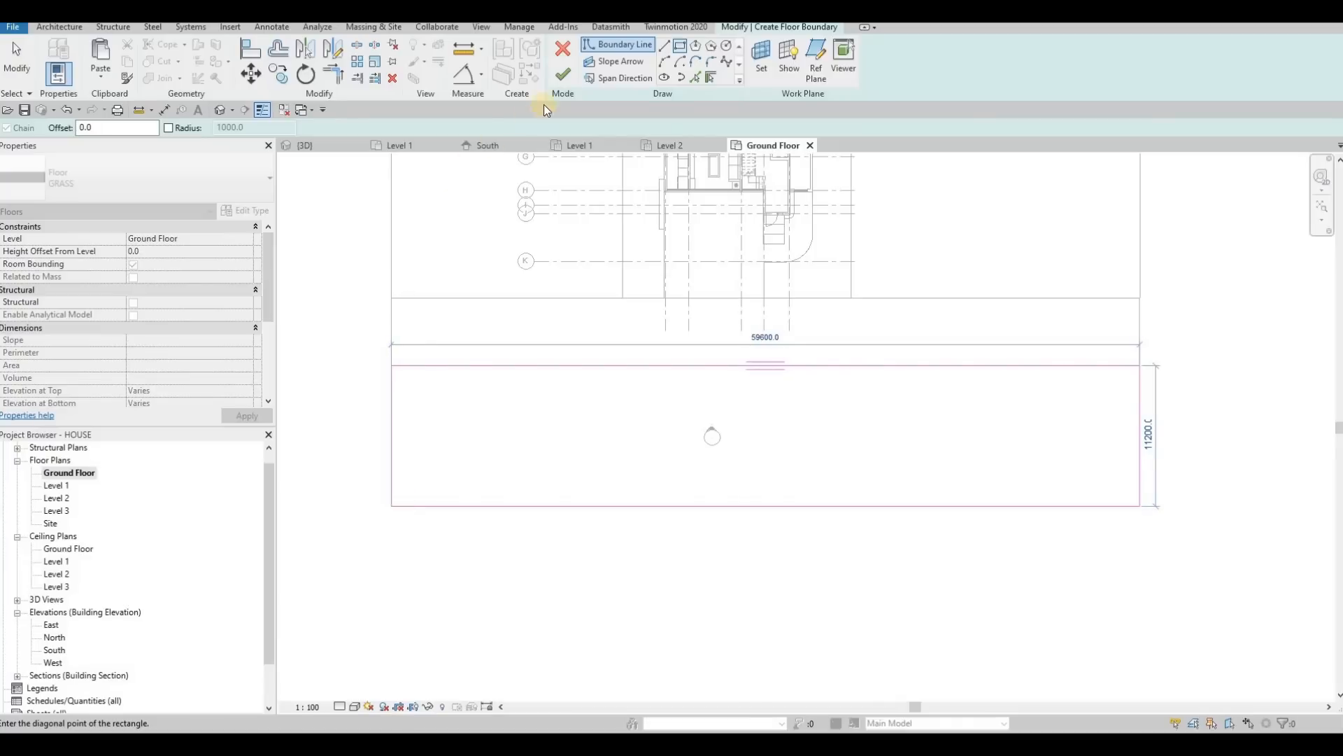
key(Escape)
click(564, 74)
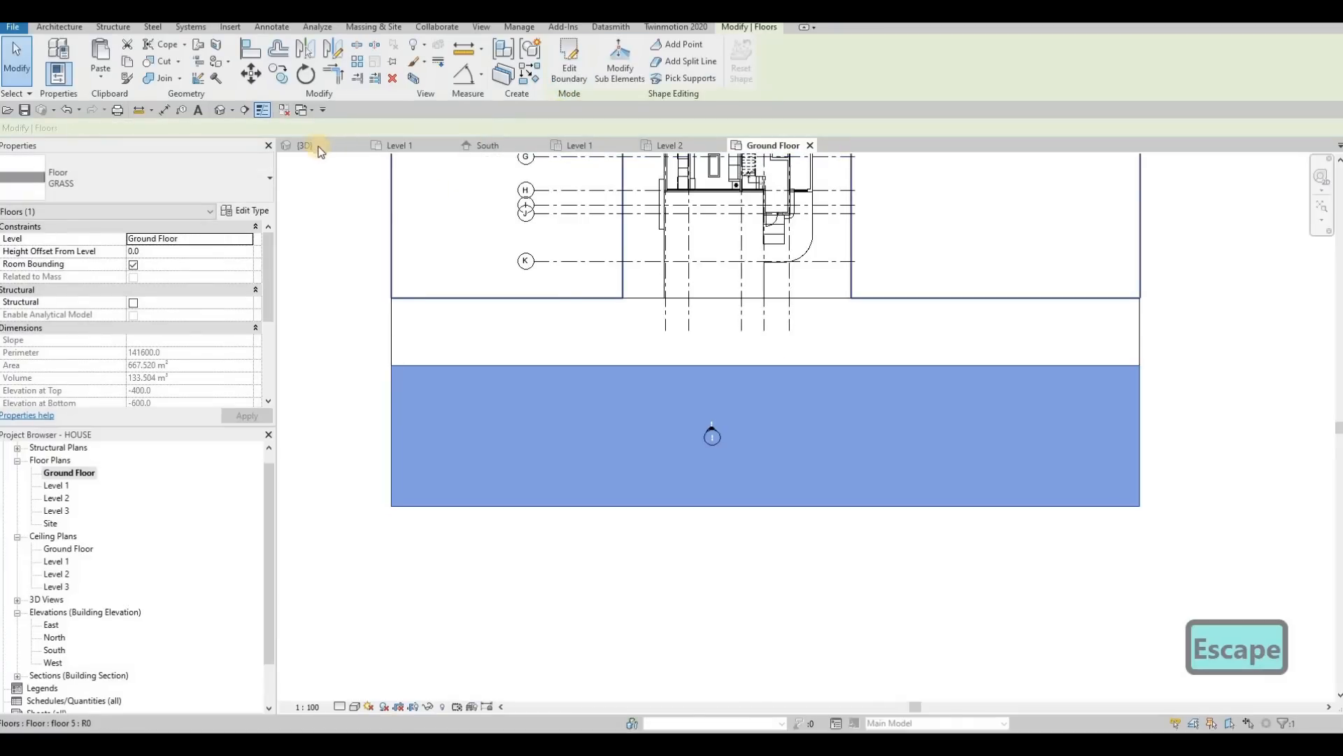
Step: Examine the new side floors and front strips from a higher angle in the 3D view
key(Escape)
key(Escape)
click(308, 146)
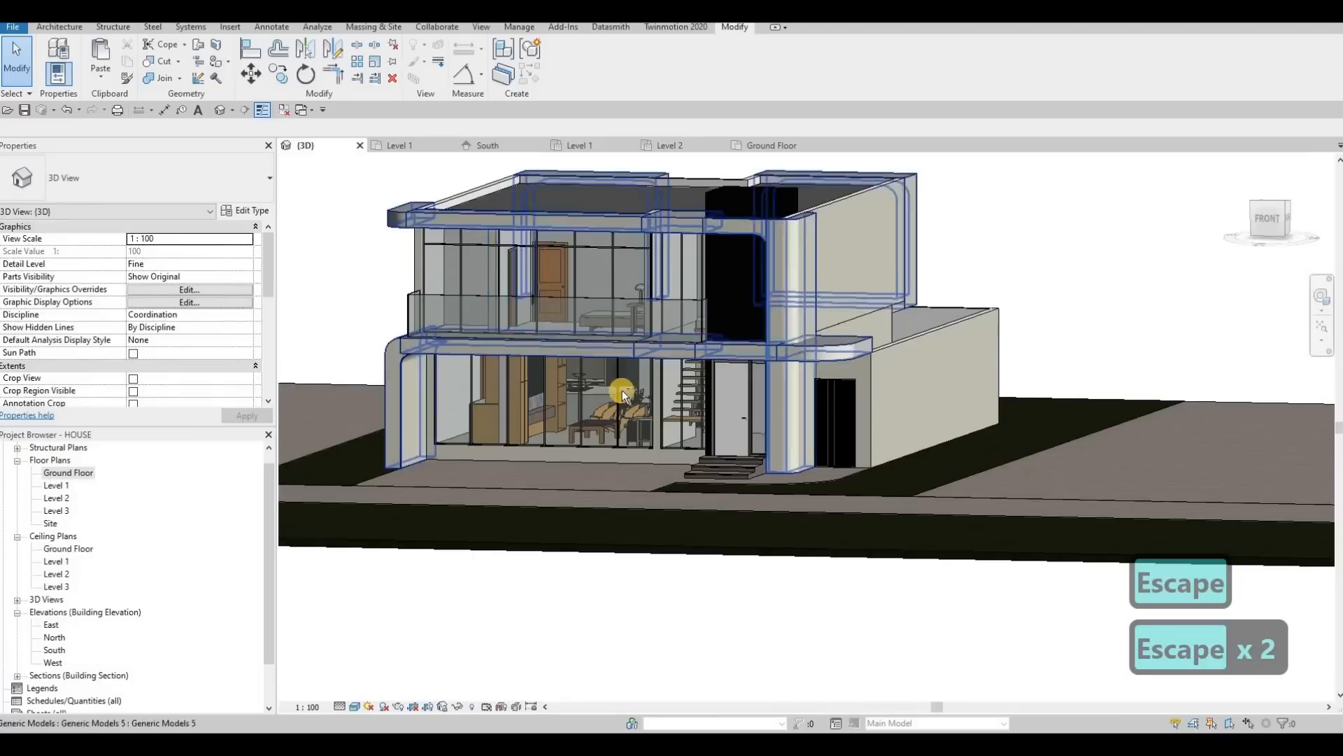
key(Escape)
shift+middle_drag(623, 395, 625, 429)
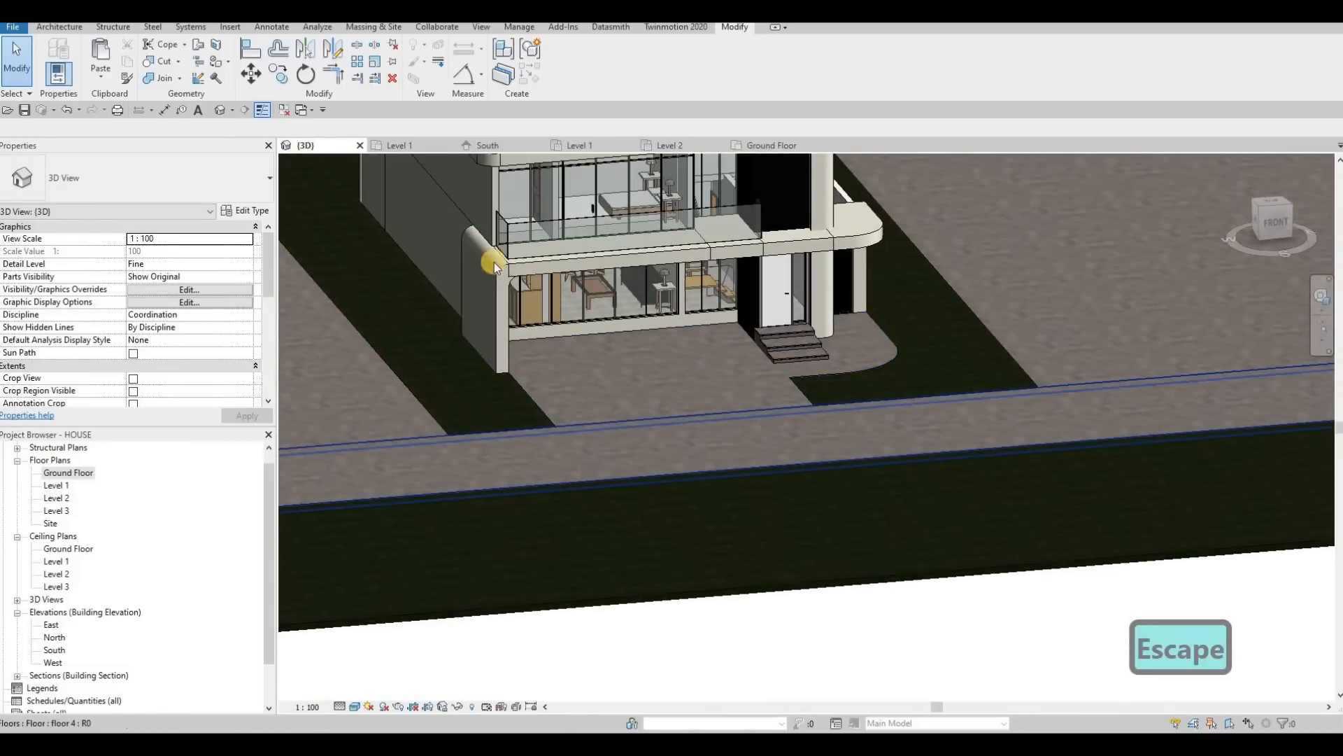
middle_drag(494, 263, 492, 262)
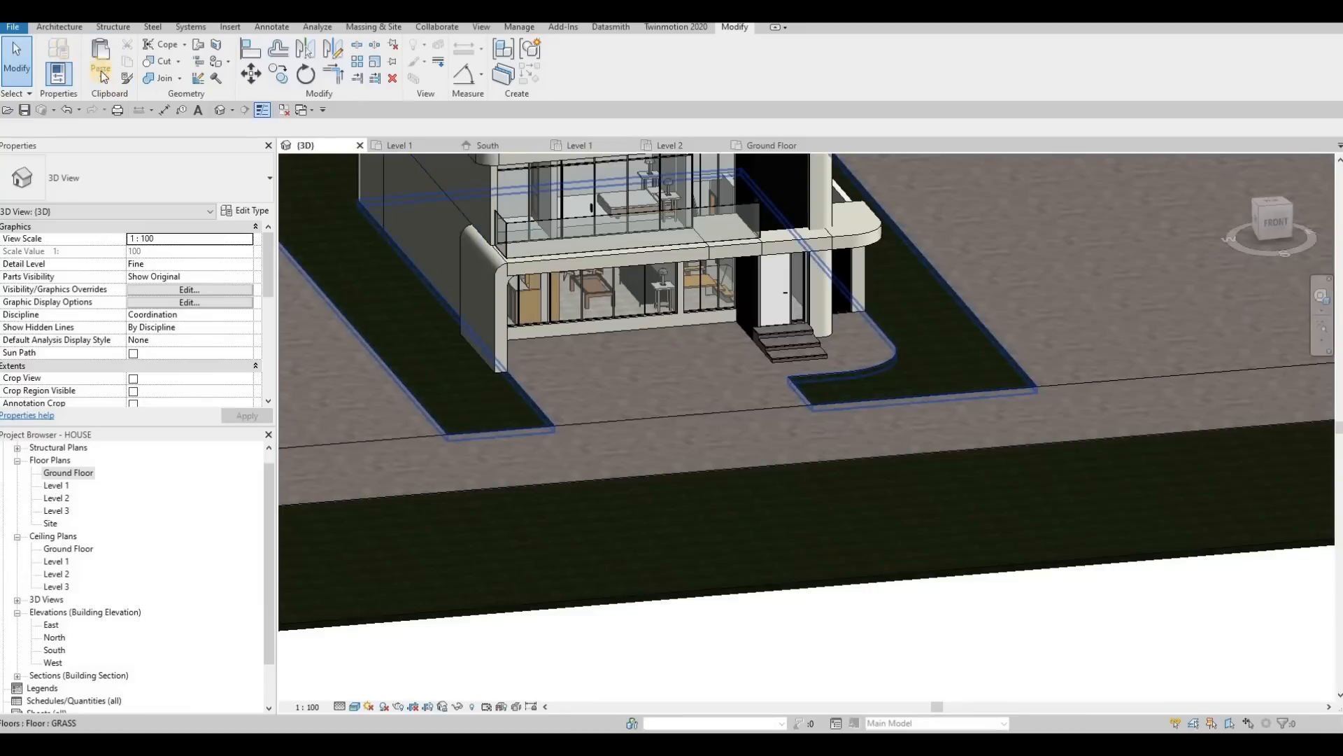
Step: Start a model-in-place component in the Ground Floor plan with the Generic Models category, accepting the default name
click(768, 146)
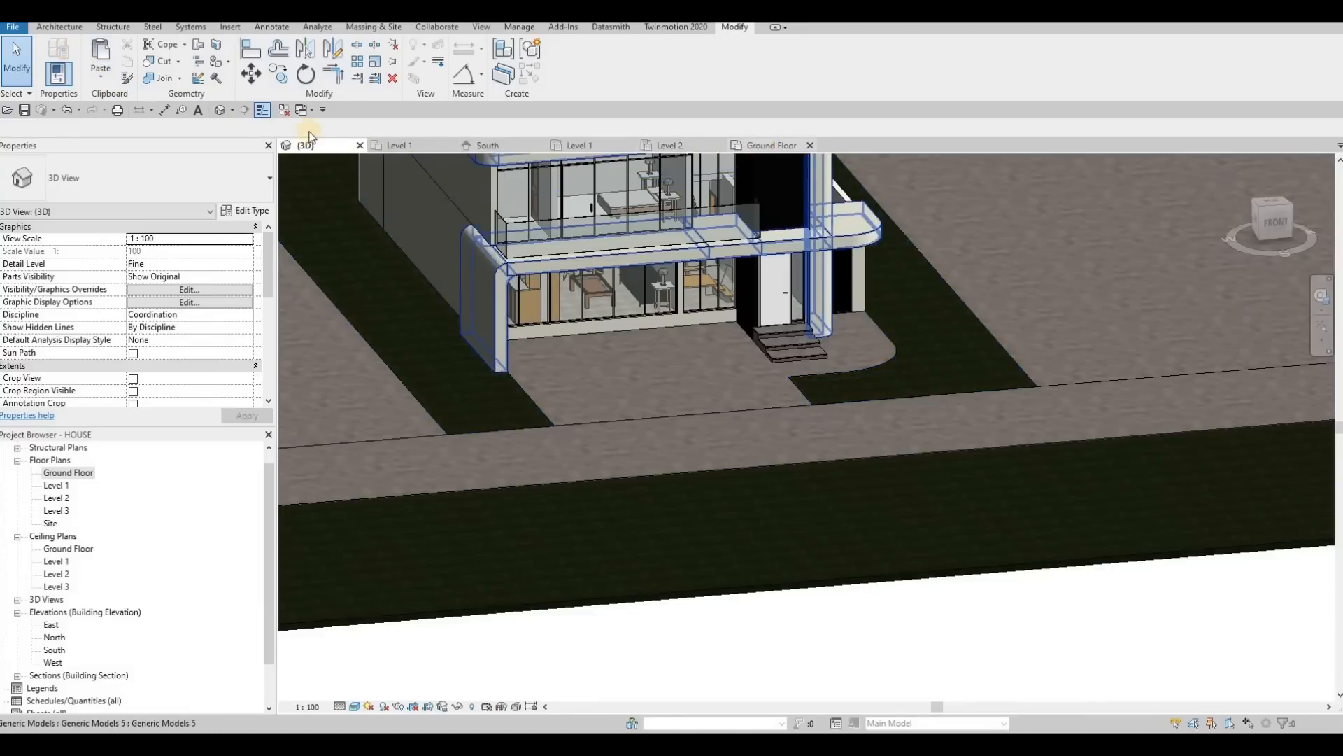
click(162, 76)
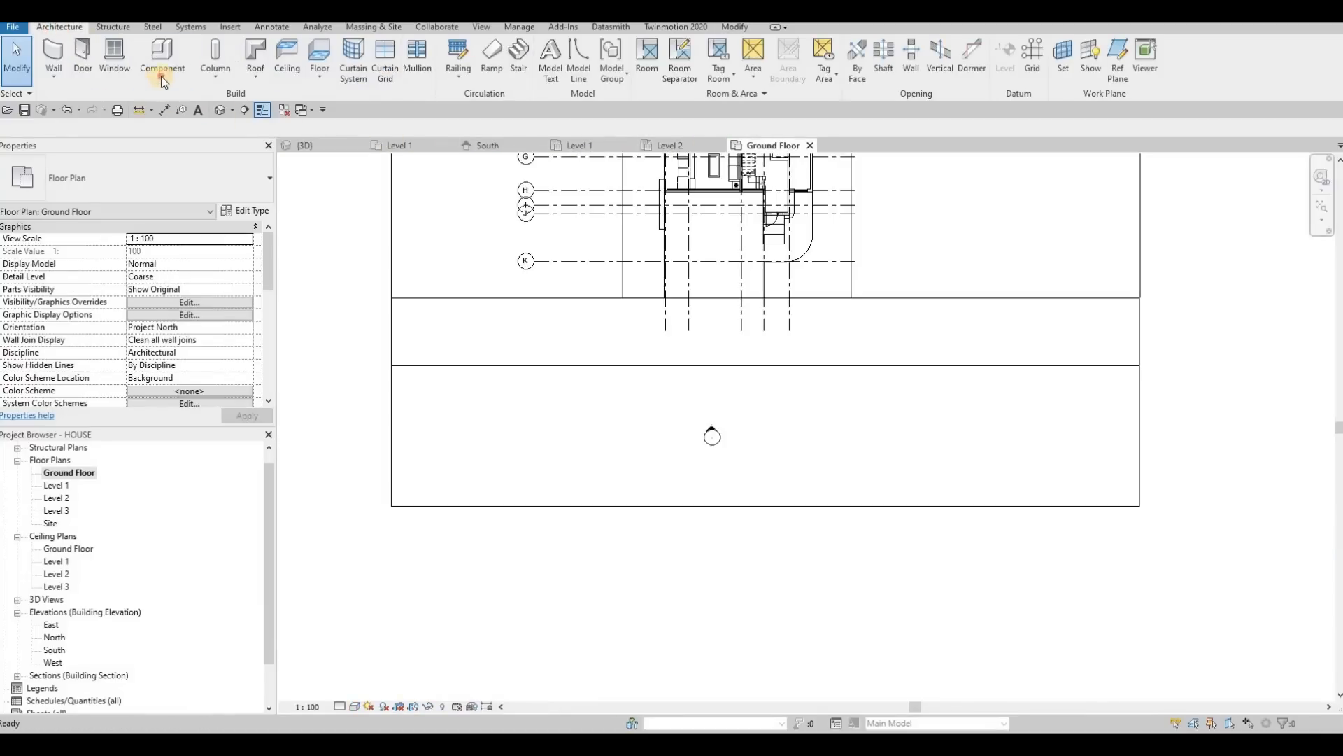
click(183, 129)
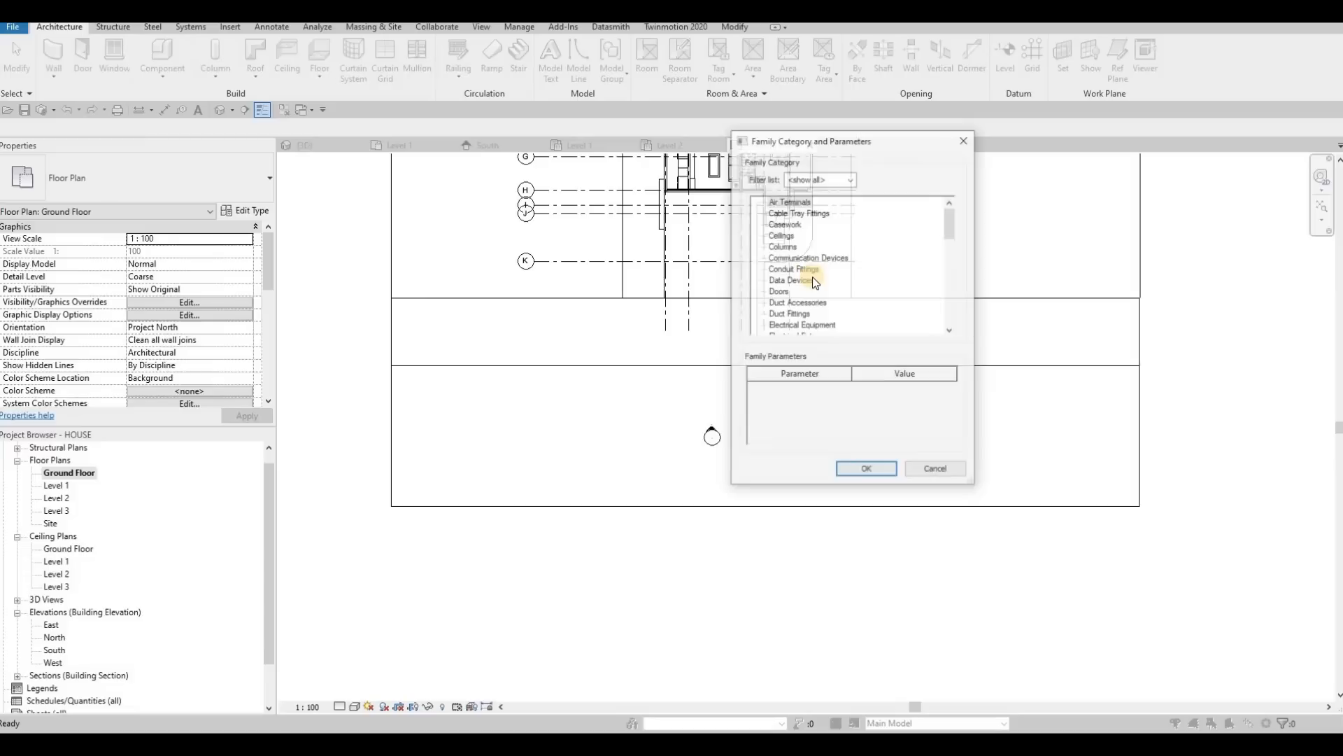
scroll(808, 275, down, 4)
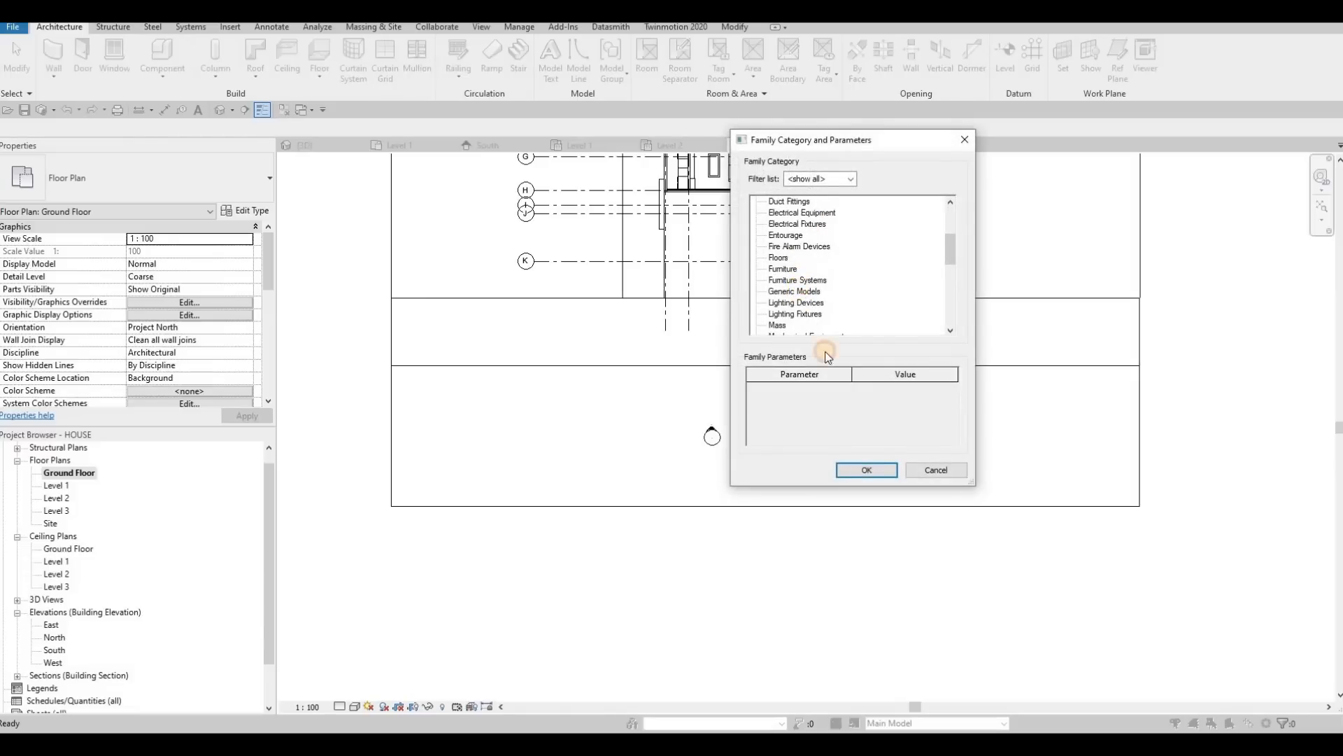
click(868, 470)
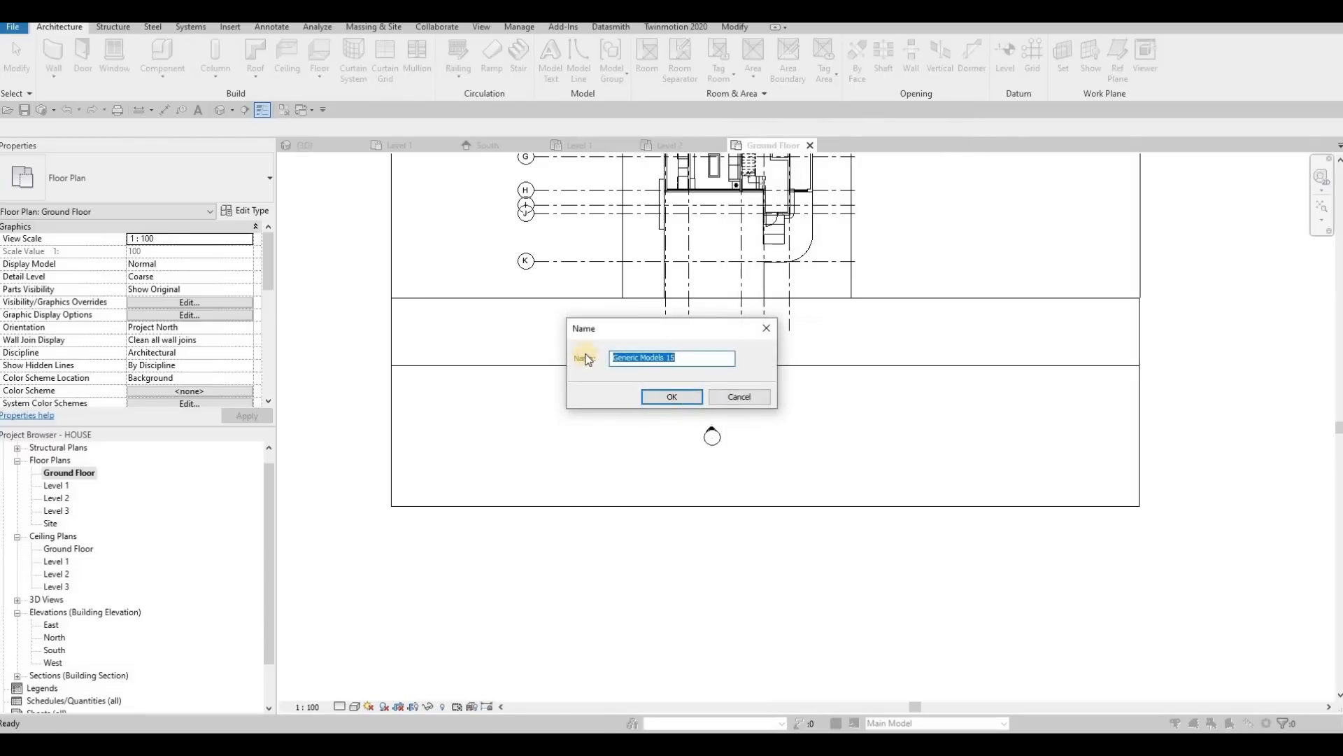
key(Return)
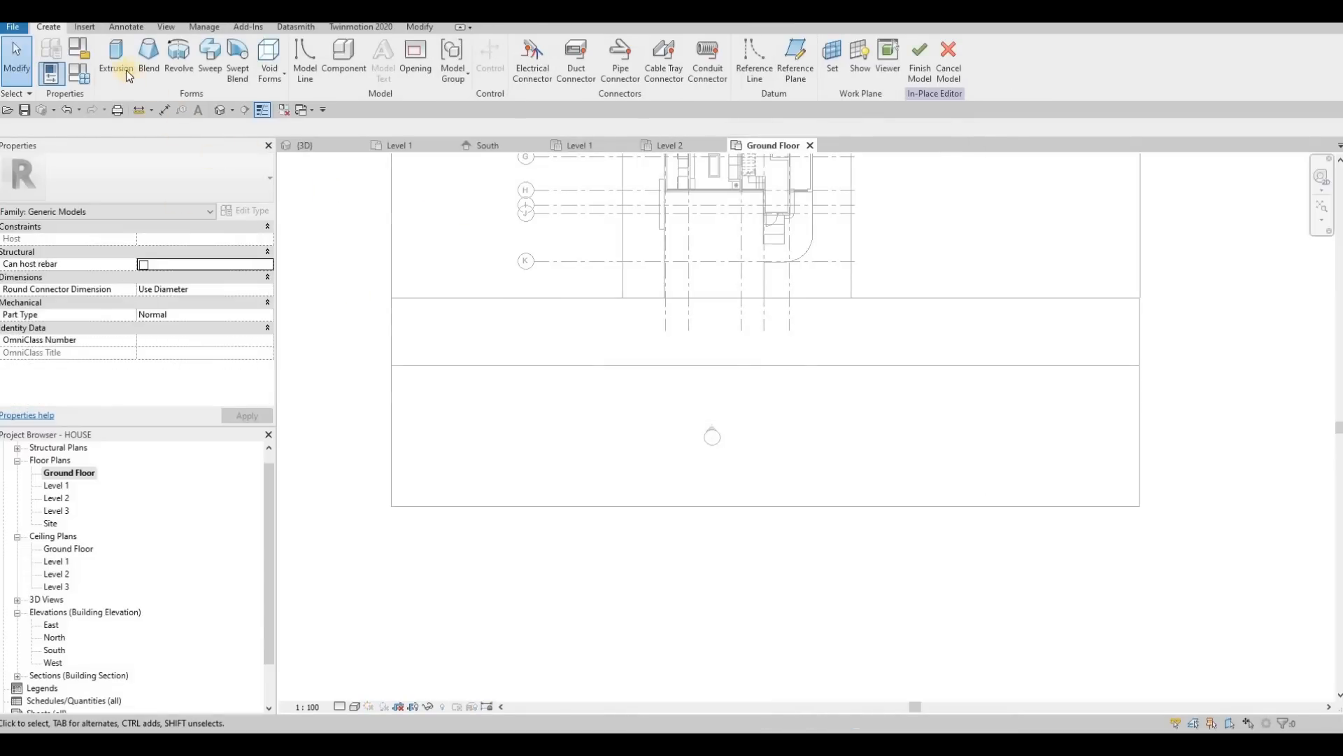
Step: Start an extrusion and set its material to Concrete, C90/105
click(103, 61)
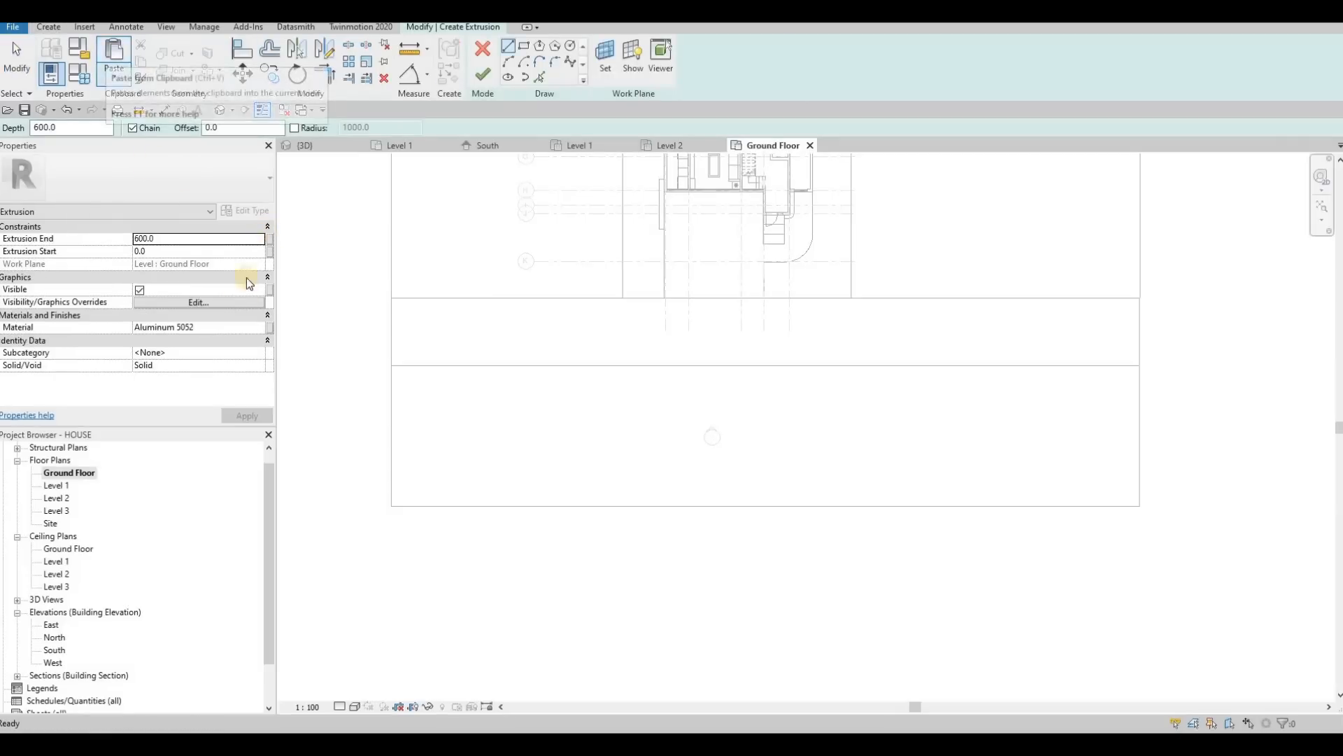
click(259, 324)
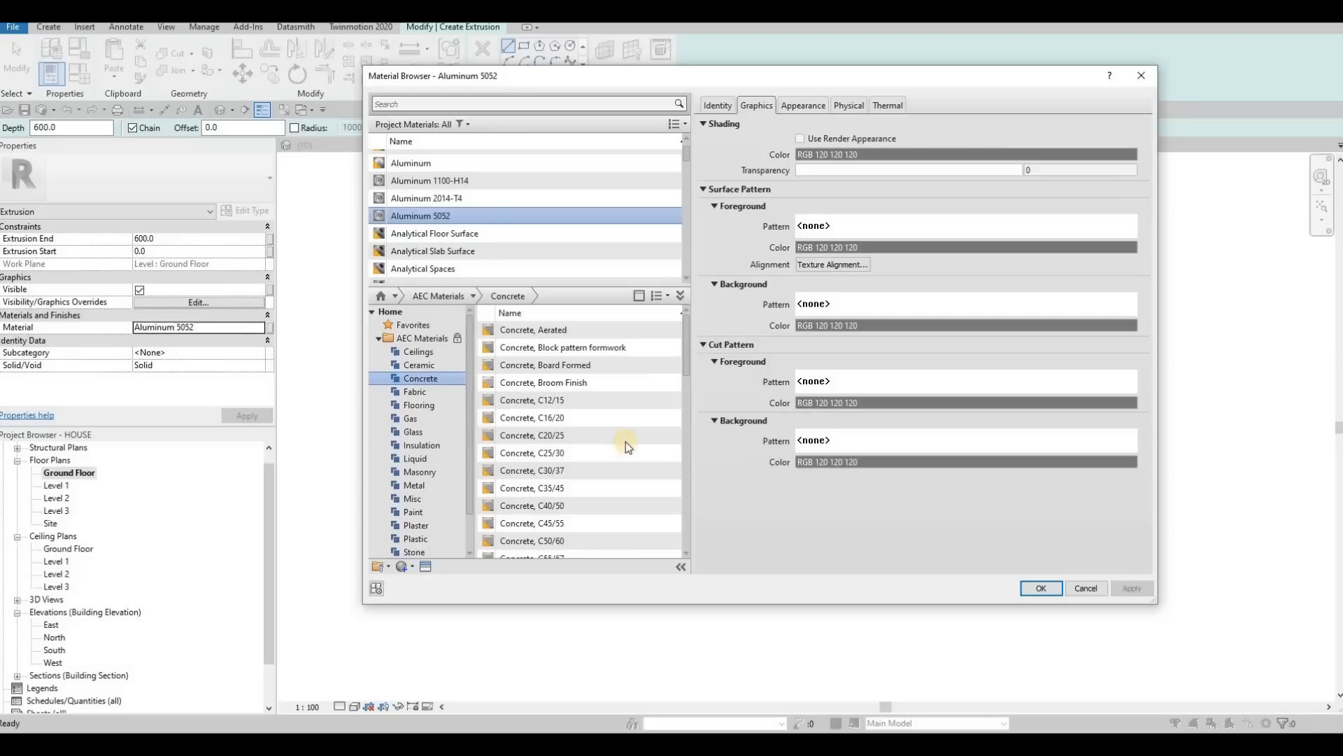
scroll(649, 465, down, 5)
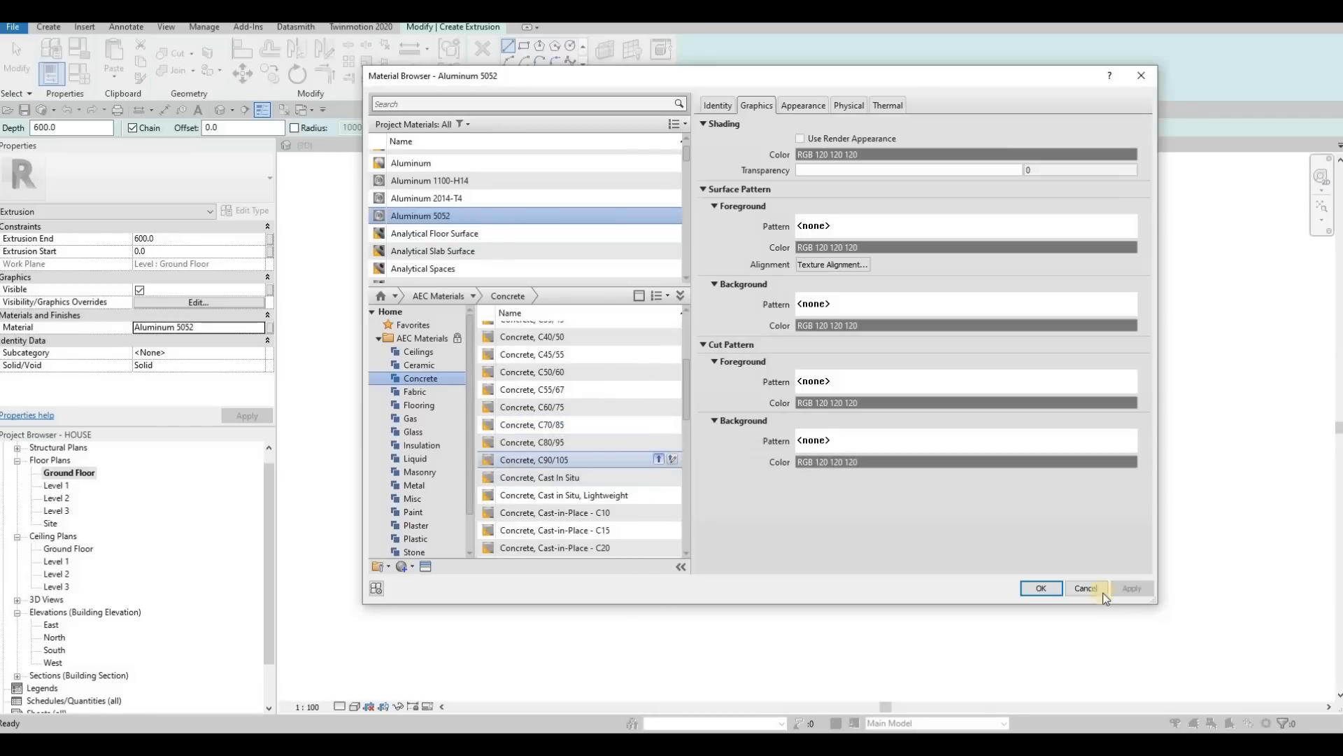
click(1132, 587)
click(1041, 587)
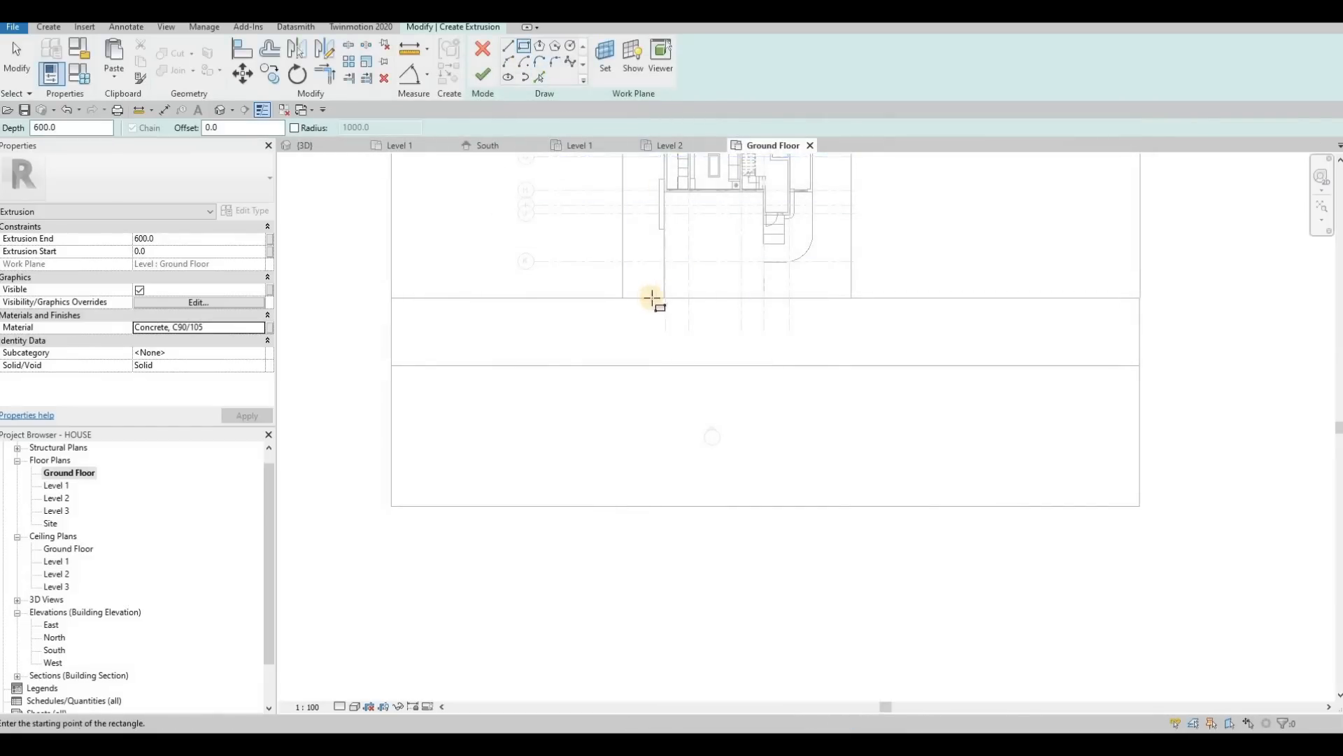
Step: Sketch a rectangle about 7100 by 2000 mm along the front strip's inner edge, starting at the driveway's west corner
scroll(624, 309, up, 4)
click(631, 315)
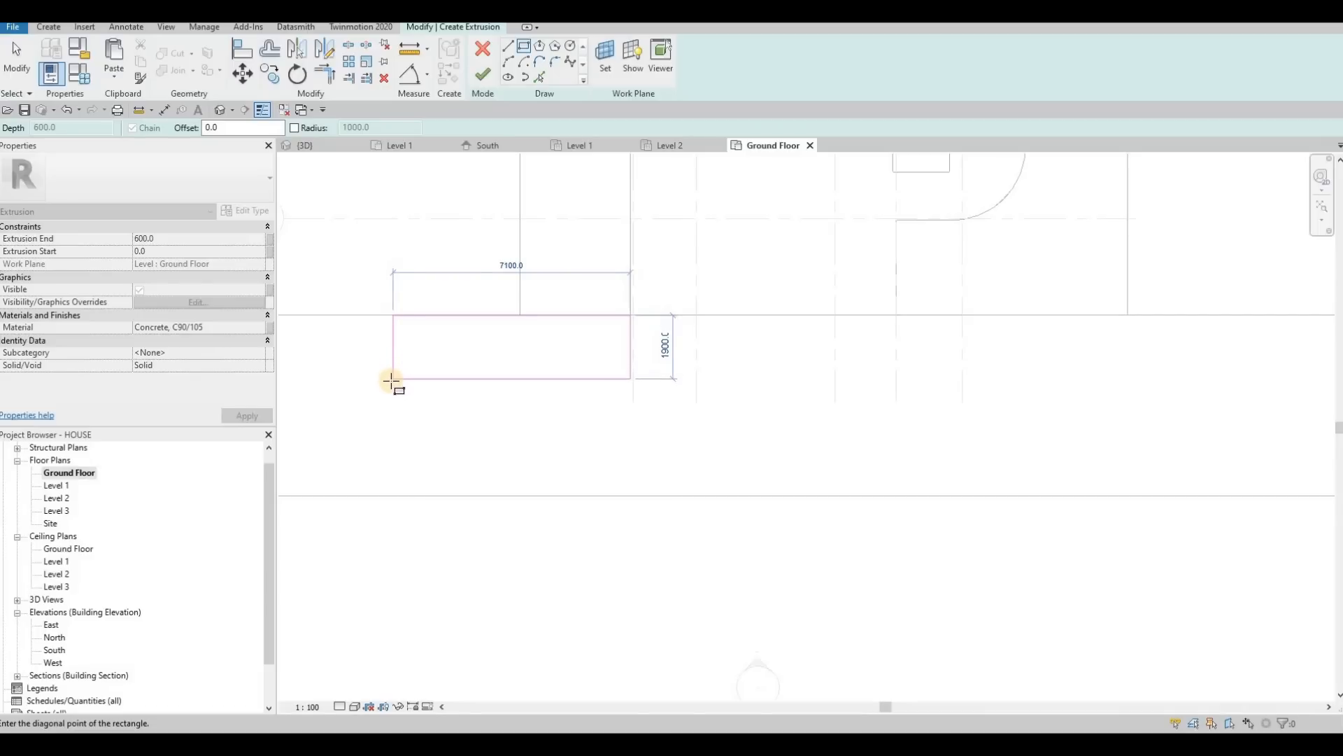
click(391, 379)
key(Escape)
Step: Stretch the western end of the sketched rectangle farther away from the driveway
scroll(863, 371, down, 3)
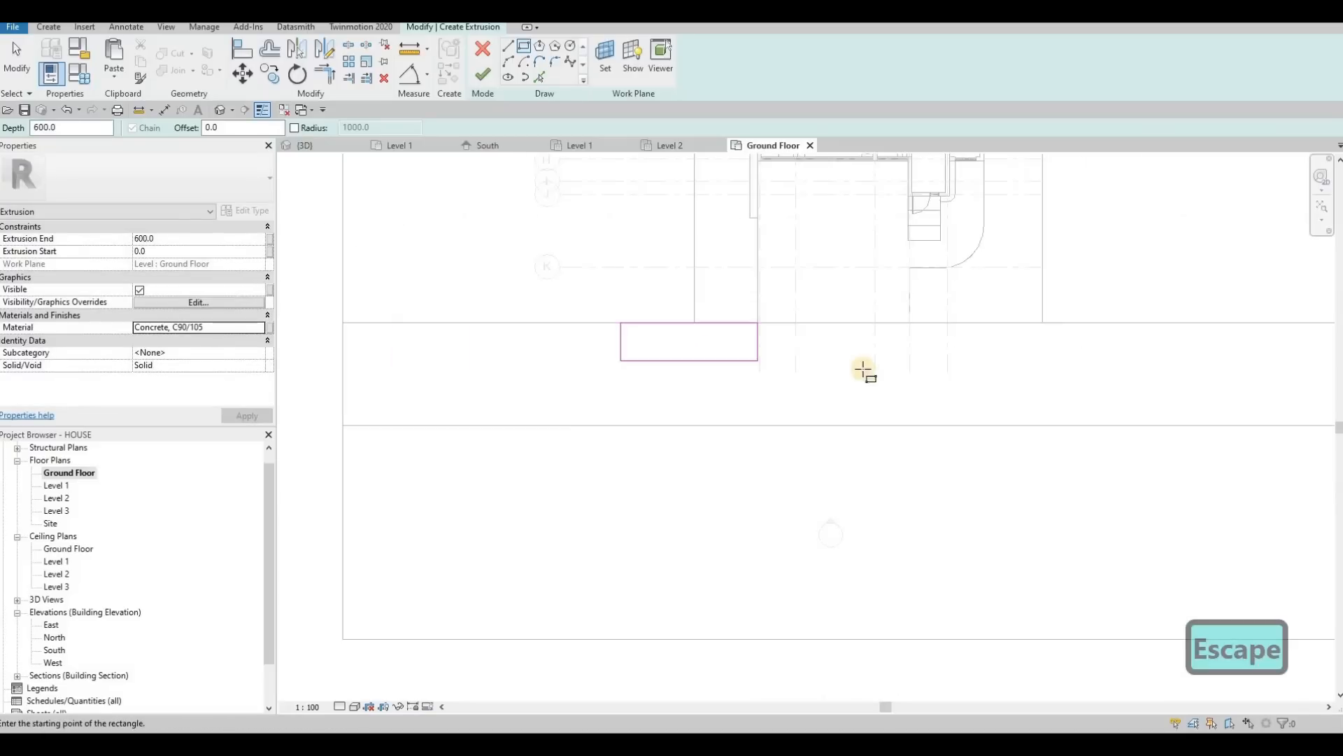
scroll(793, 341, down, 1)
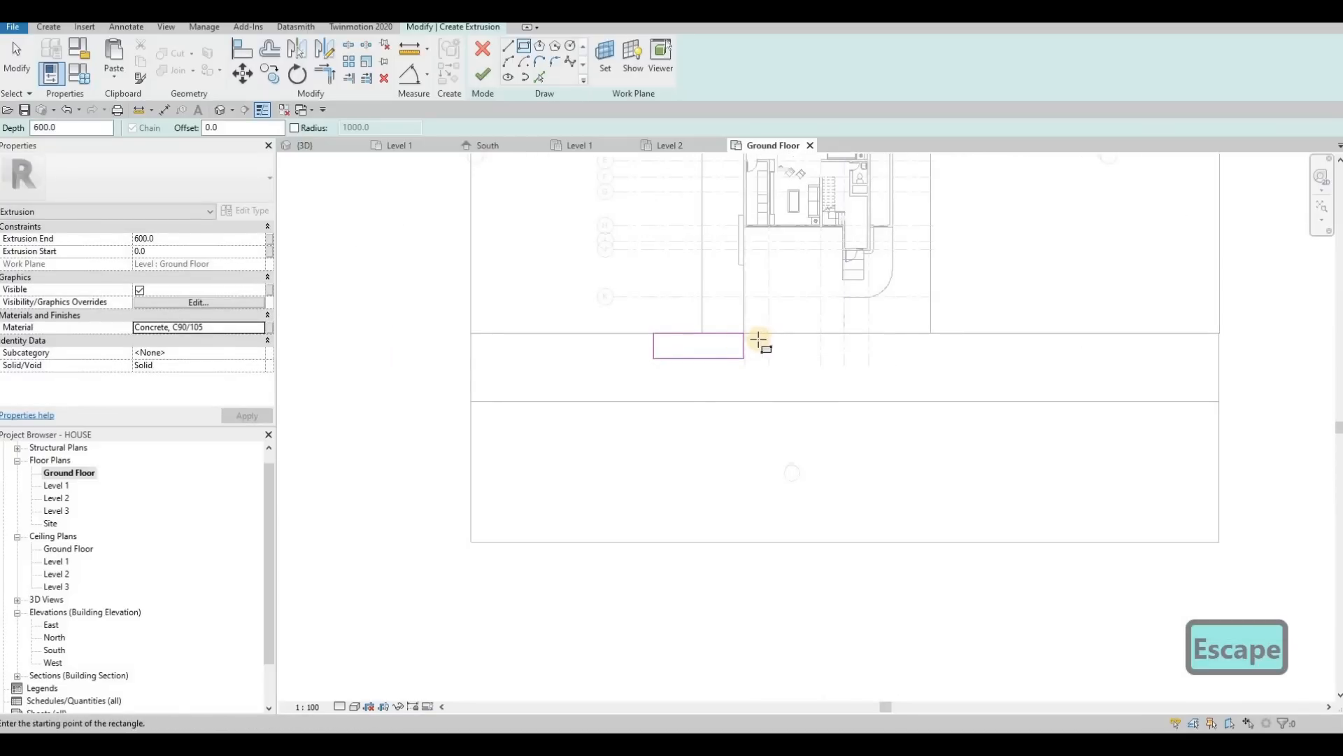
scroll(761, 340, up, 2)
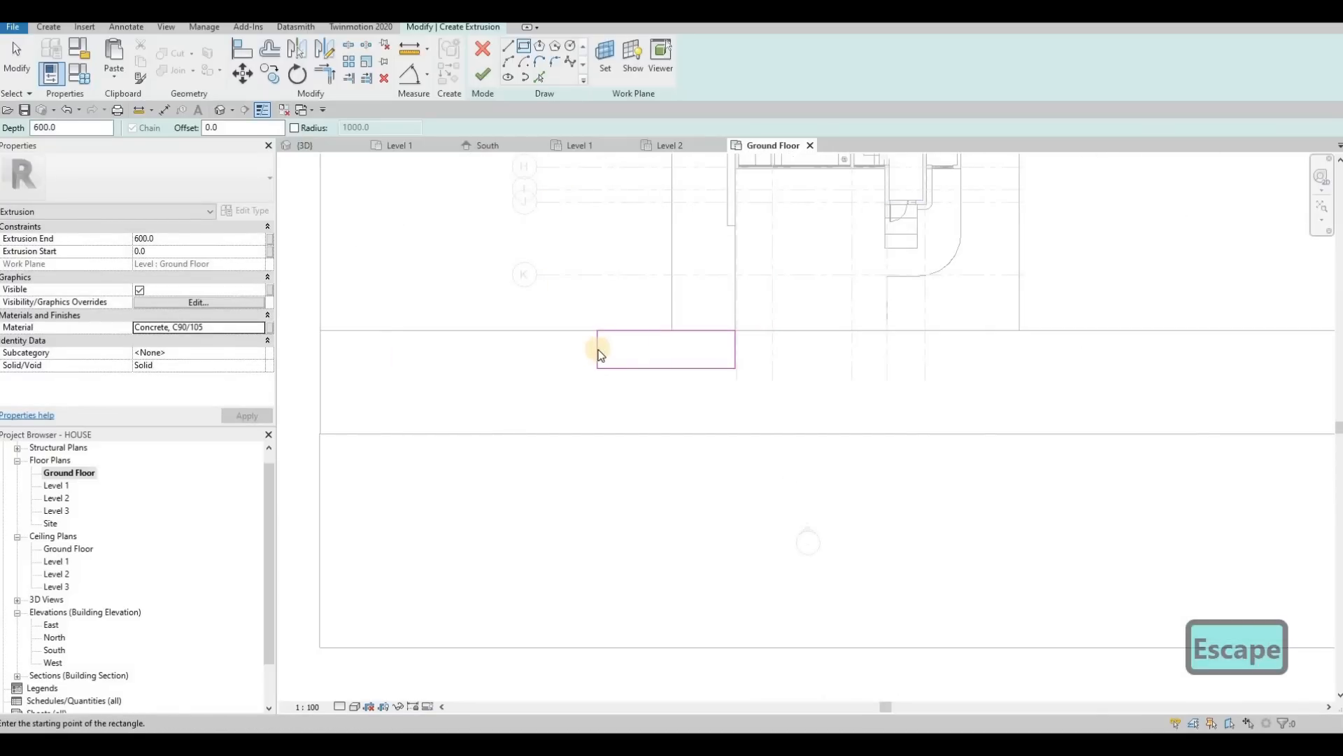
key(Escape)
key(Escape)
drag(597, 348, 523, 347)
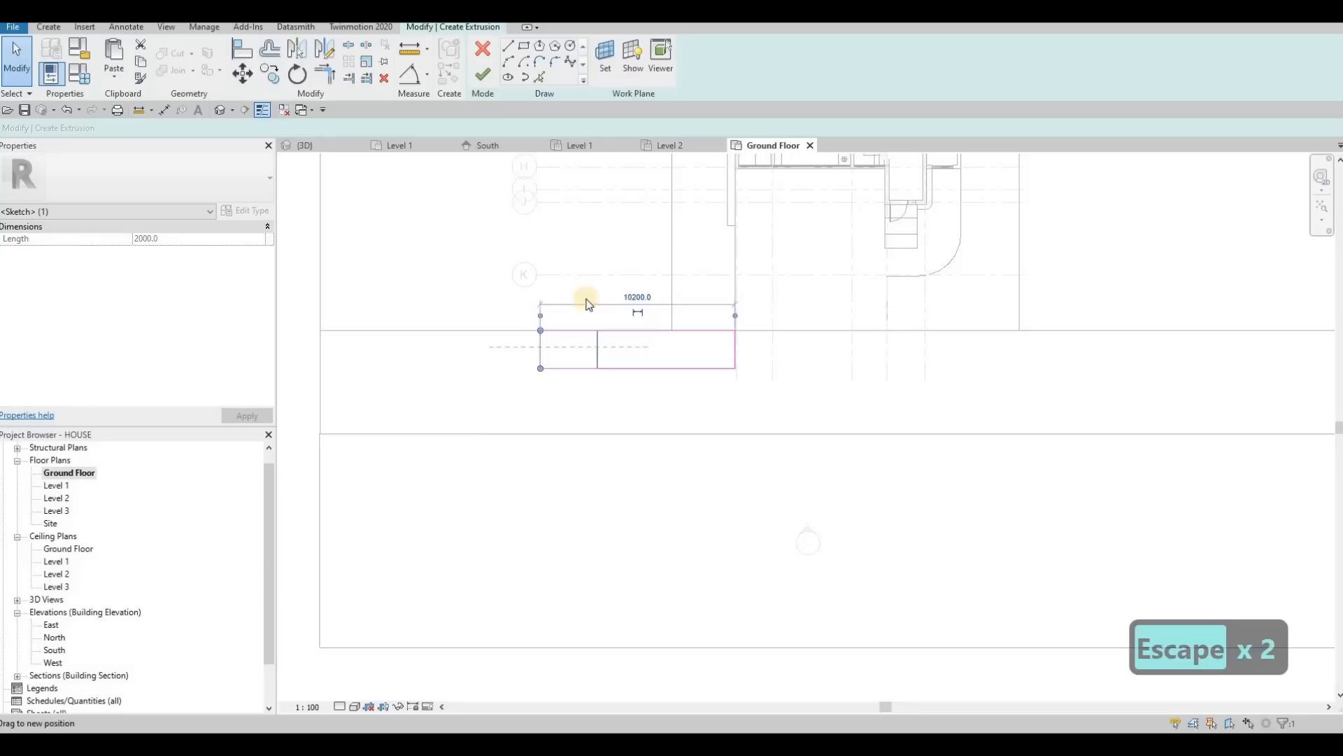
key(Escape)
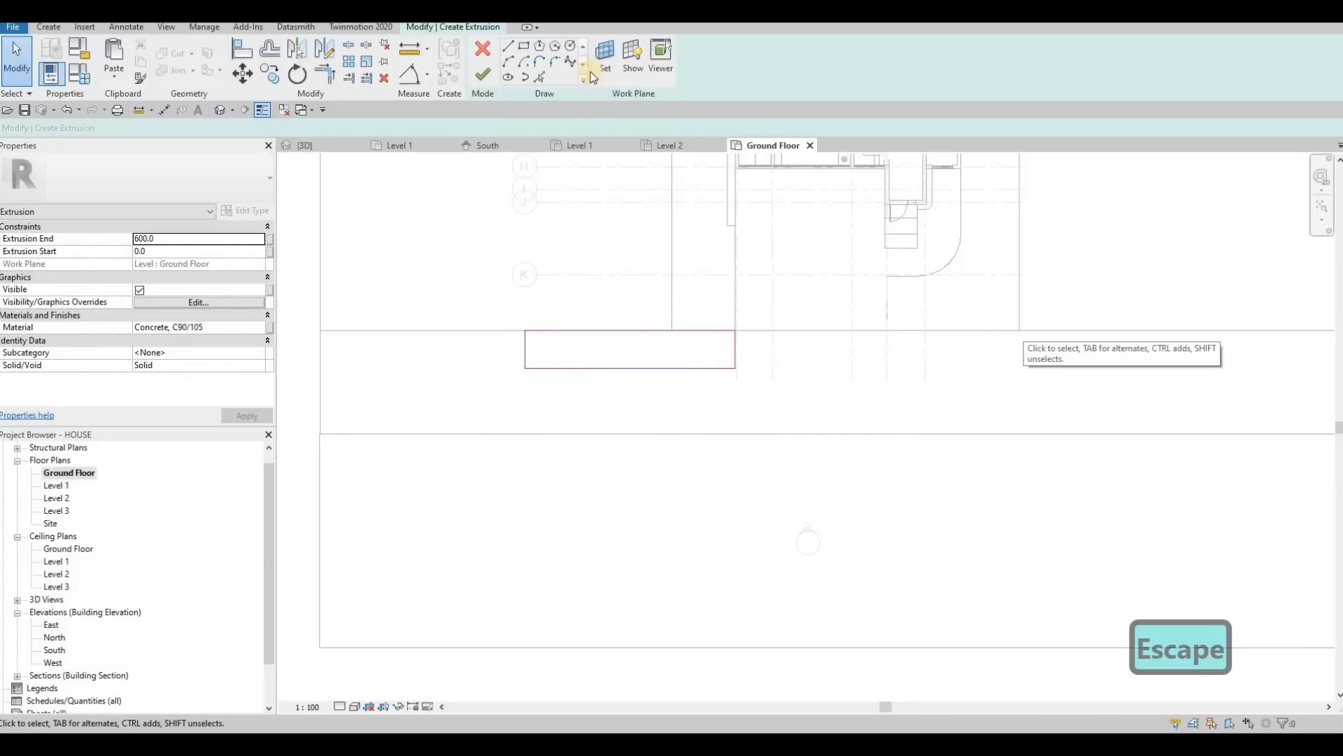
Step: Sketch a second rectangle from the driveway's east corner to the front strip's east end, matching the first rectangle's depth
click(887, 331)
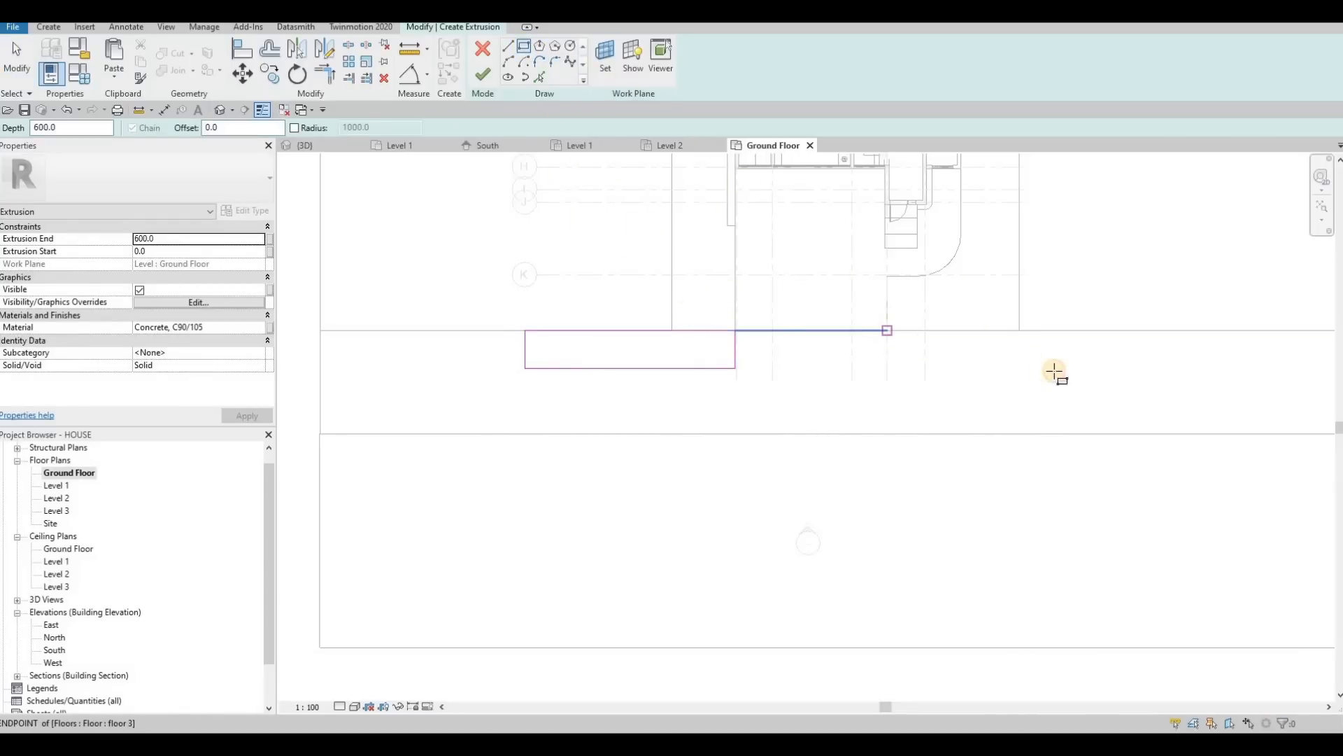
middle_drag(1053, 373, 838, 336)
scroll(1110, 336, down, 1)
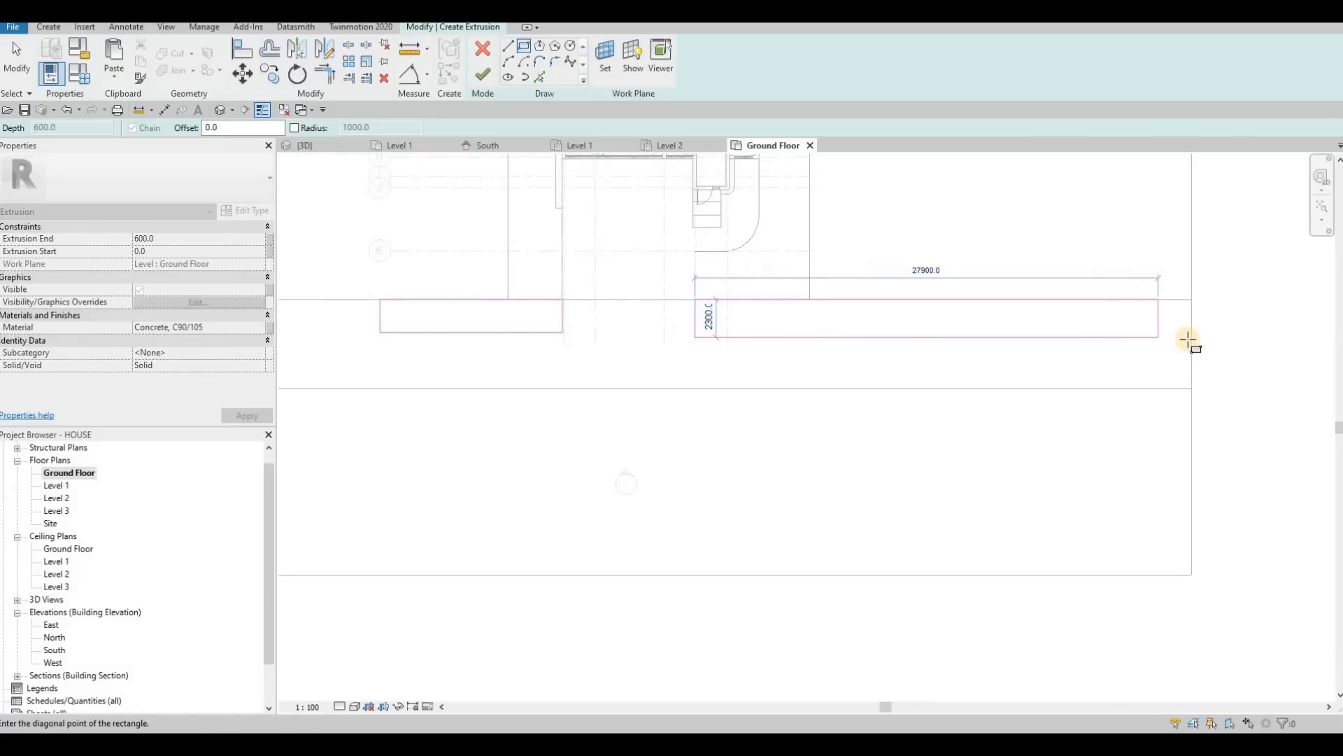
click(1194, 434)
key(Escape)
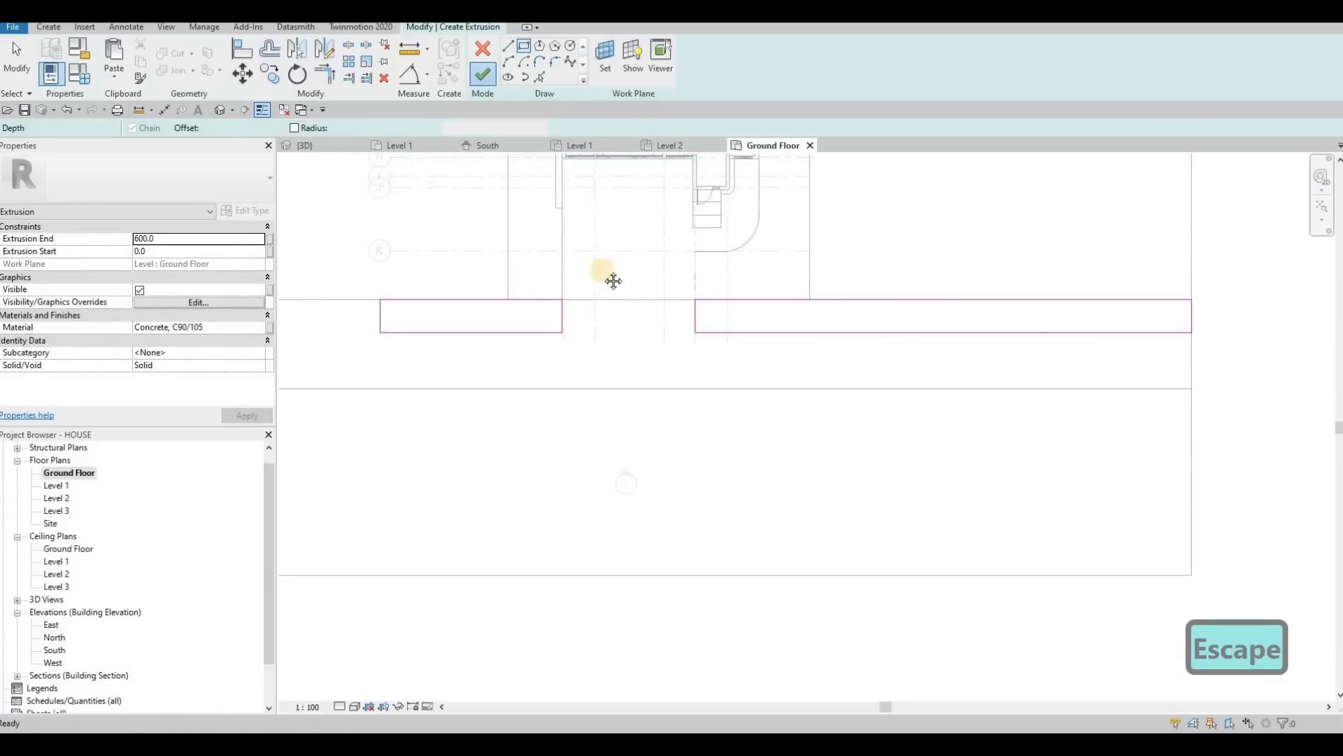
Step: Finish the extrusion sketch of the two driveway-side strips and complete the in-place model
scroll(630, 370, down, 1)
middle_drag(626, 368, 746, 321)
key(Escape)
scroll(746, 320, down, 2)
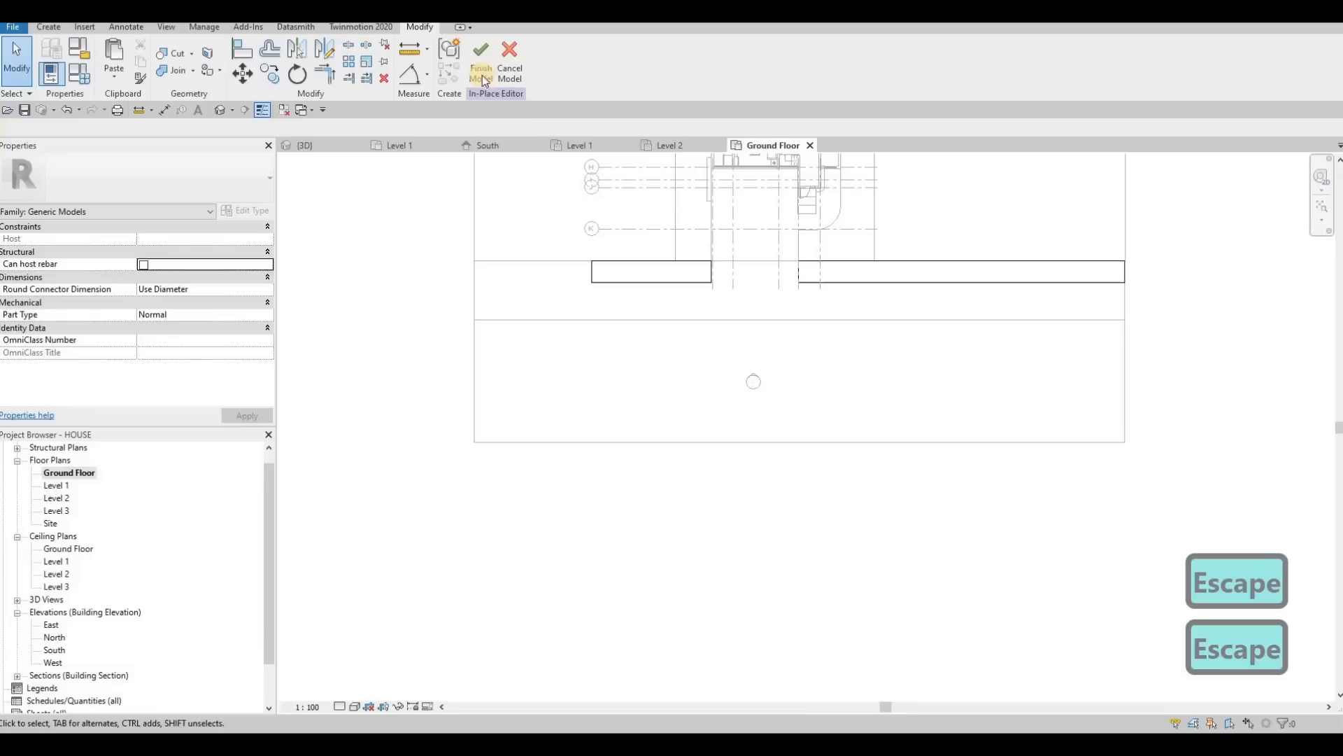
key(Escape)
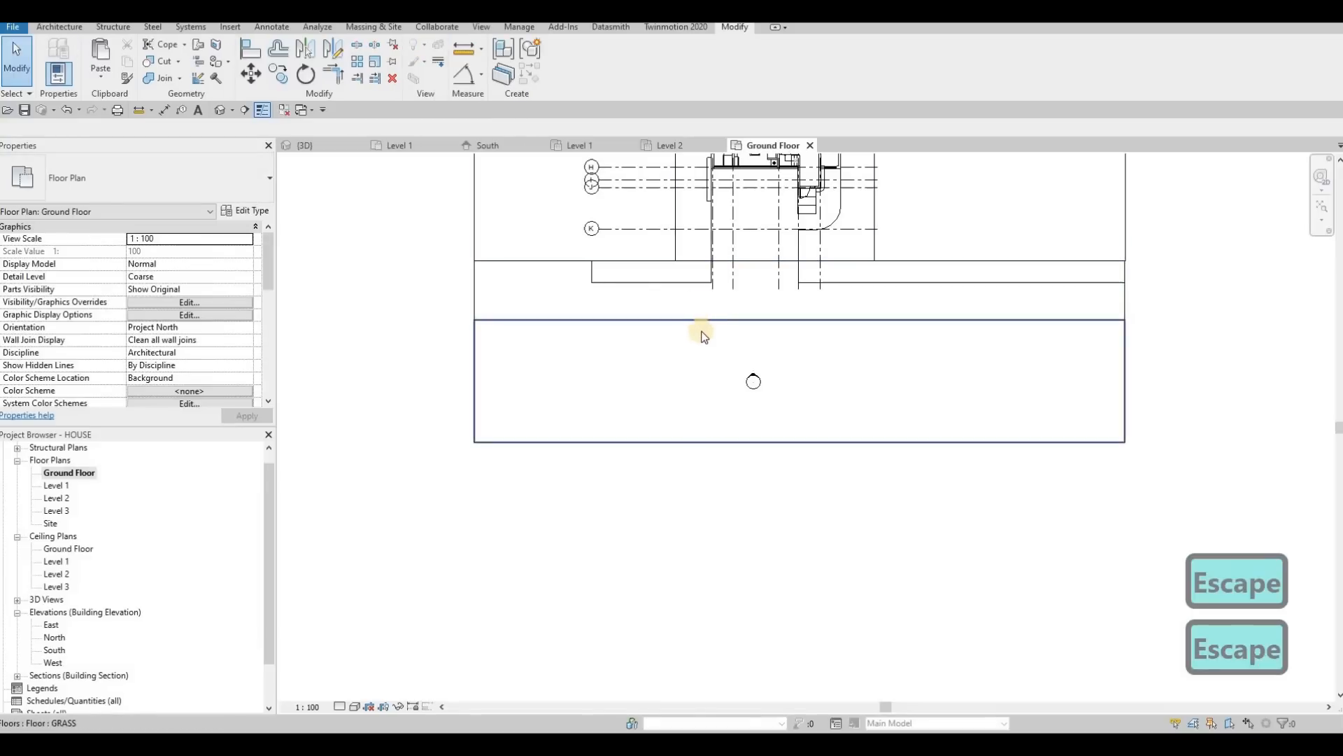
Step: Edit the street-side GRASS floor boundary, shifting its south and north edges southward to leave a floor about 14200 mm deep
click(563, 73)
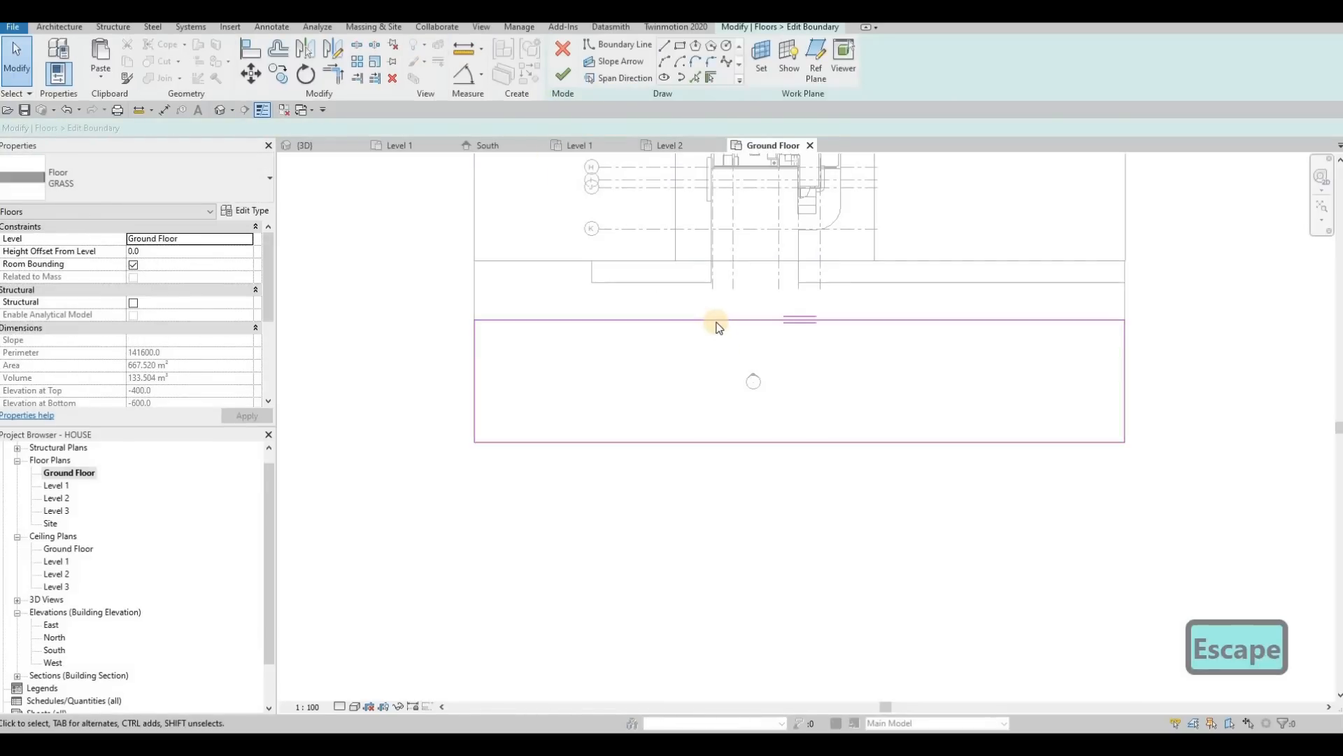
click(718, 446)
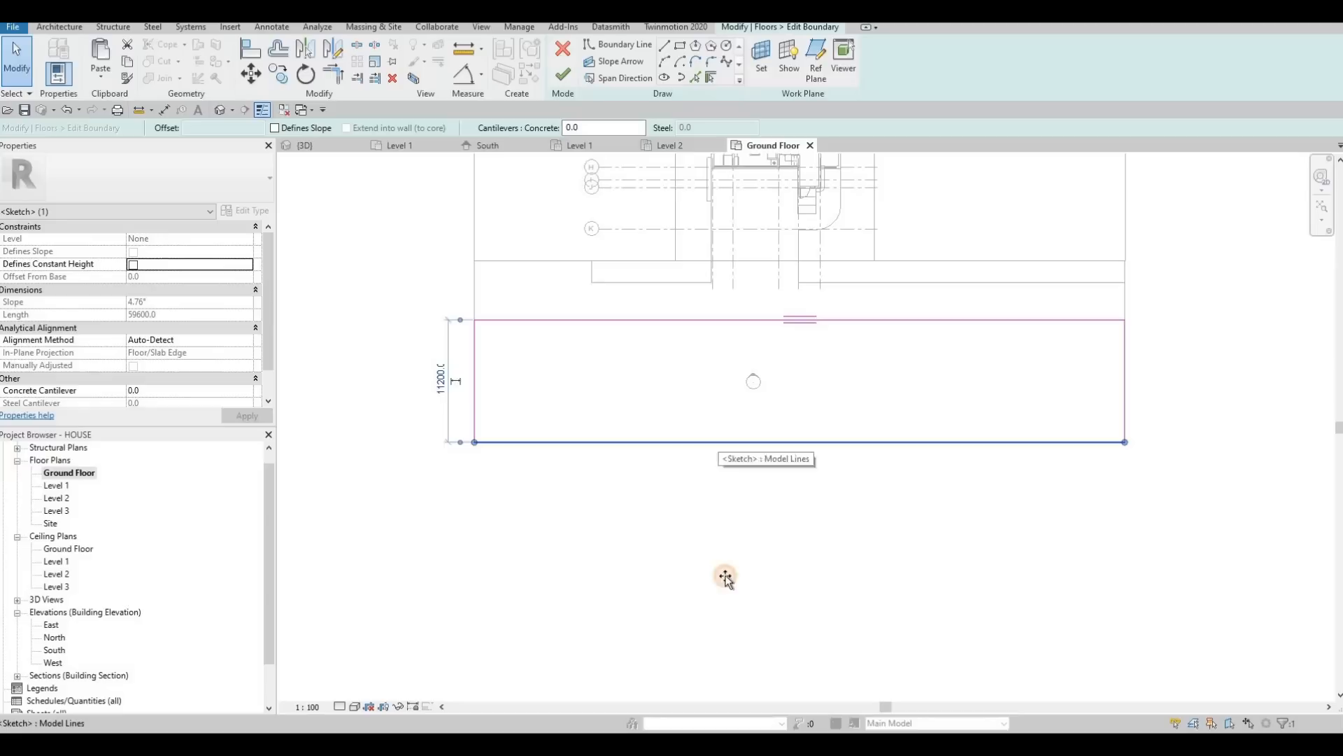
click(720, 320)
drag(719, 421, 720, 431)
click(564, 81)
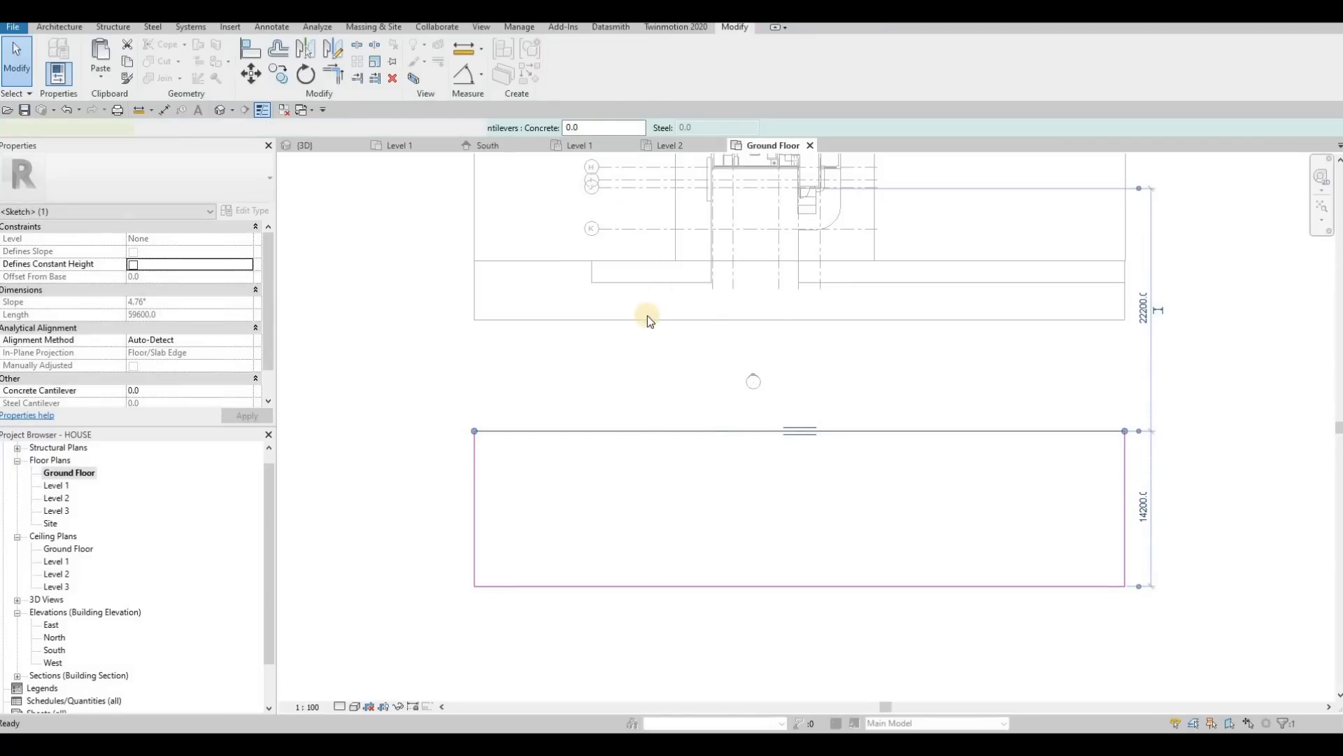
key(Escape)
Step: Stretch the front concrete floor's south boundary down to the grass floor's north edge, making it about 15600 mm deep
click(570, 64)
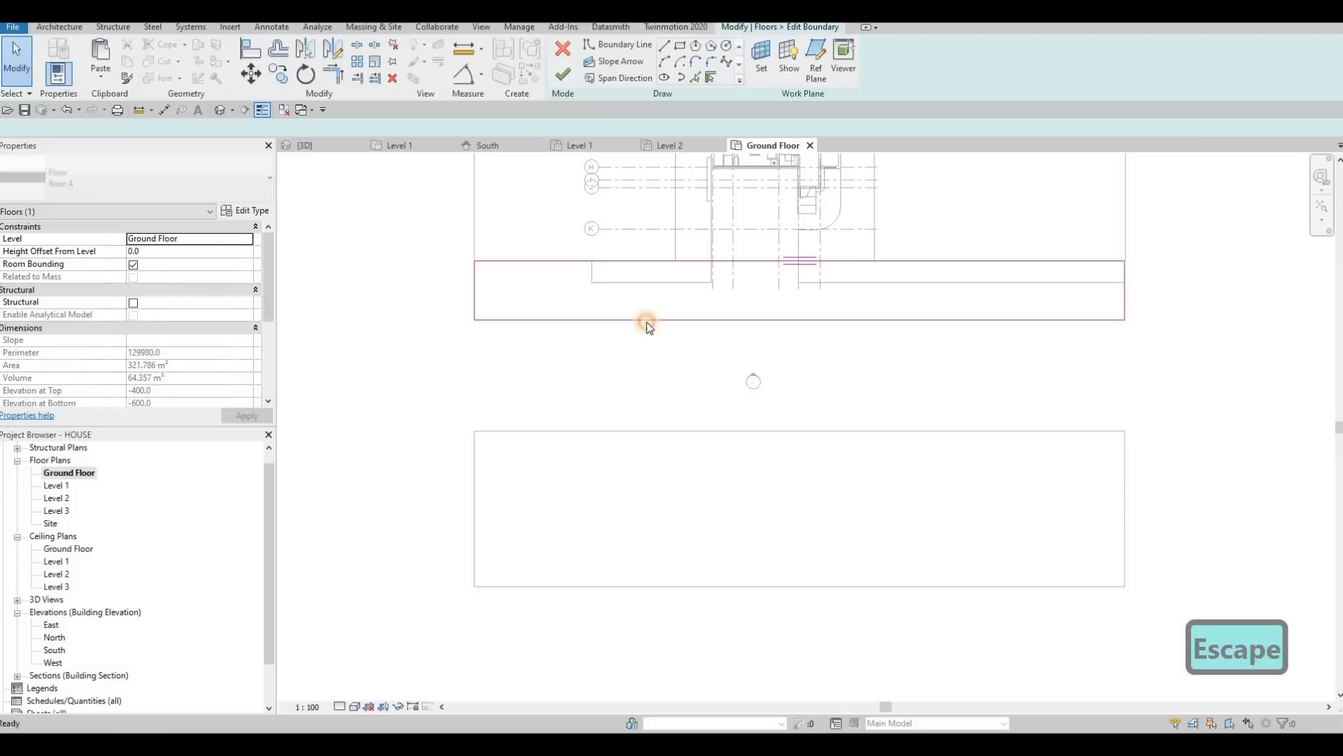
click(647, 320)
drag(650, 430, 653, 429)
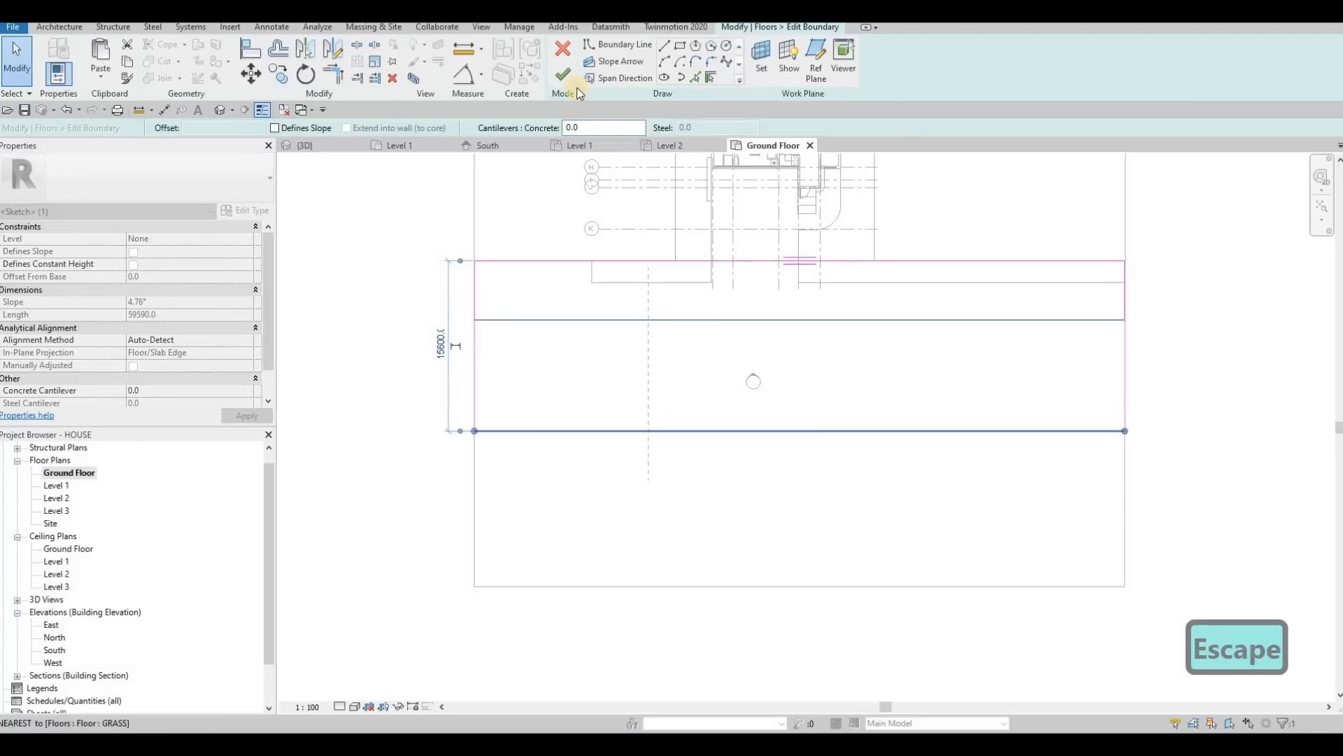
Step: Reopen the in-place strip model and set its Extrusion End to 50
click(654, 283)
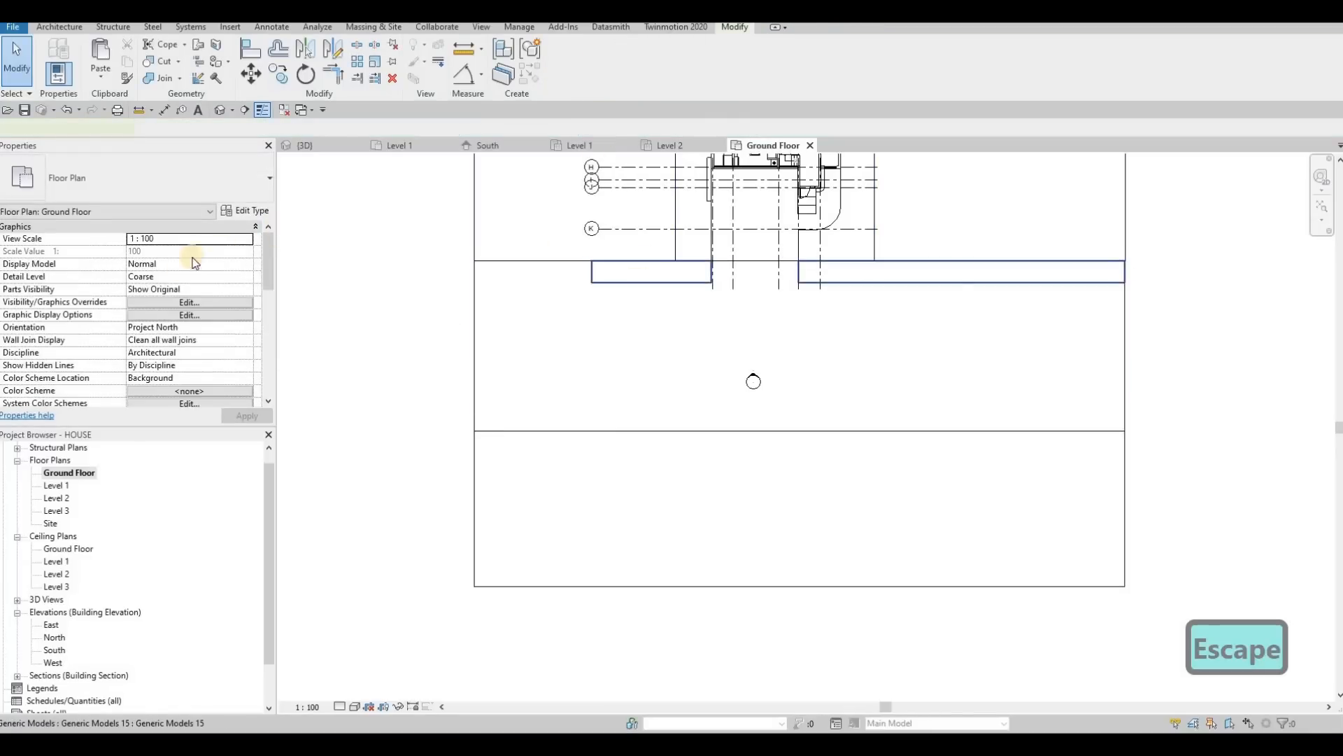
click(567, 68)
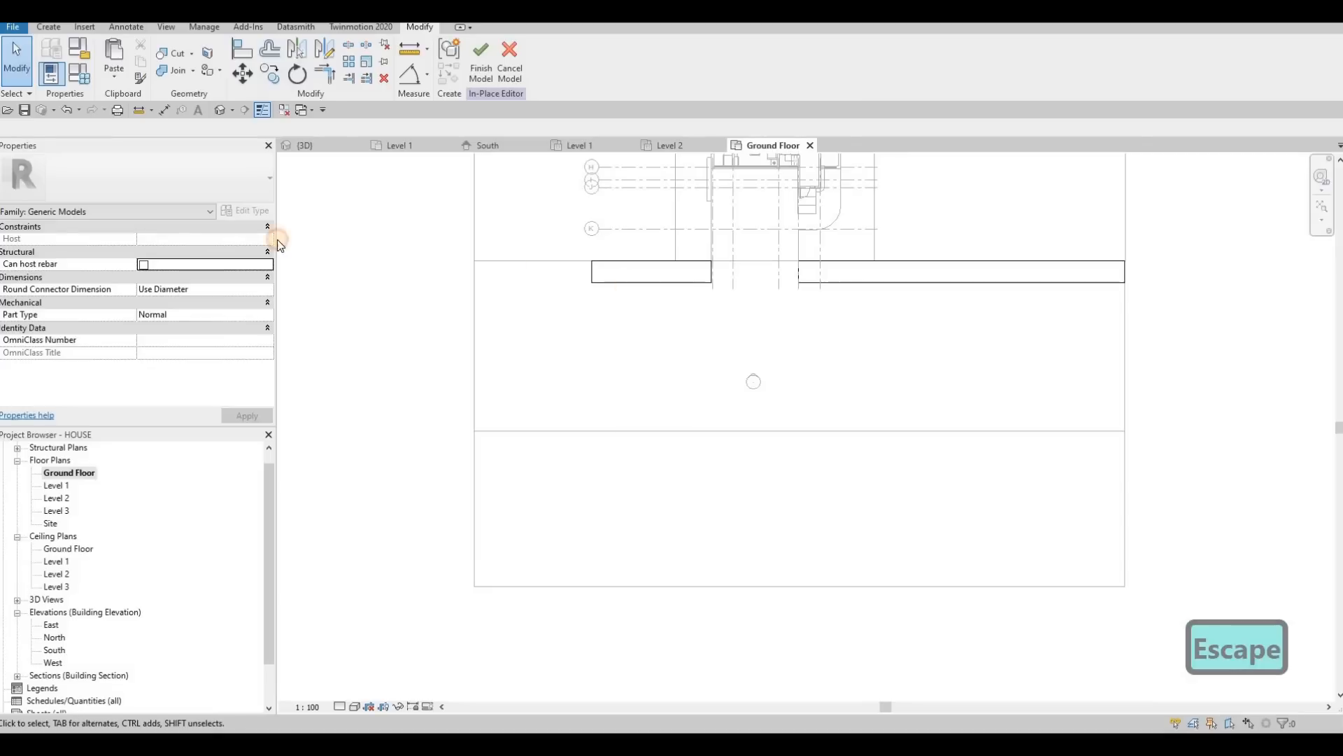
click(174, 239)
text(5)
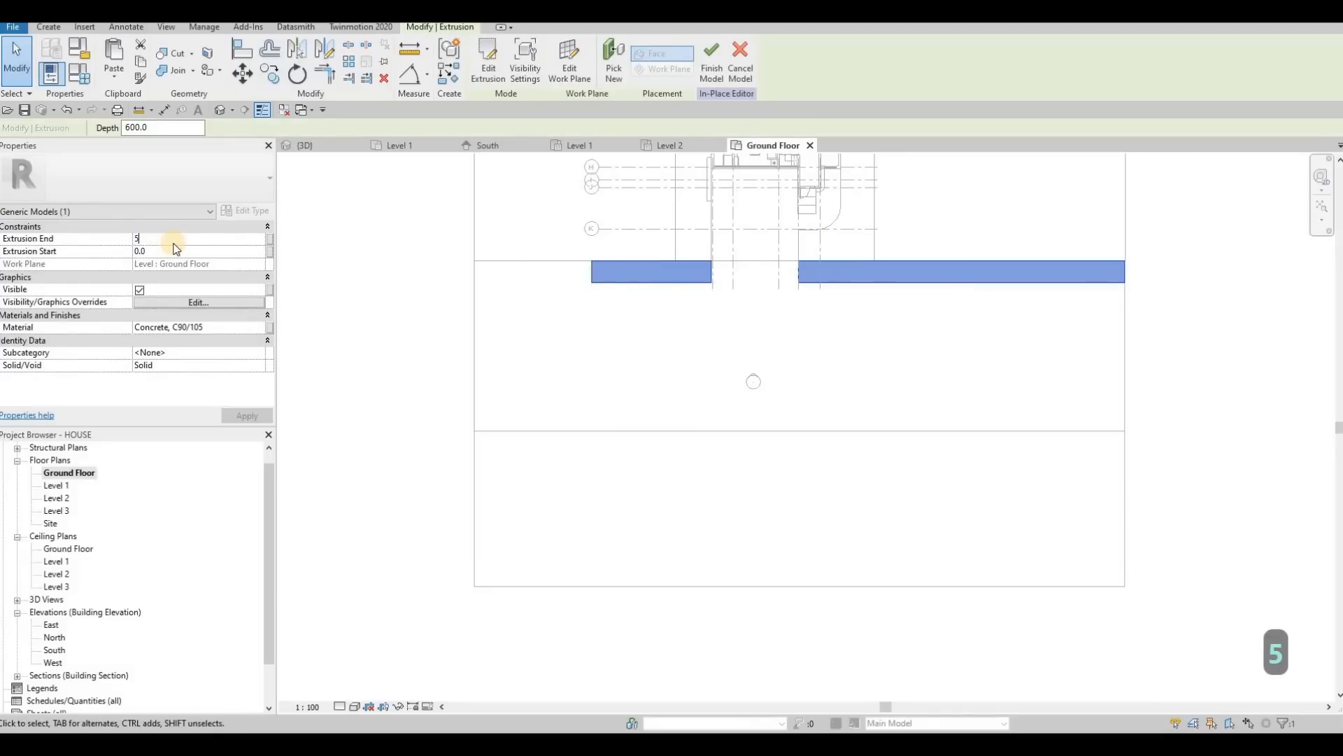
text(0)
key(Return)
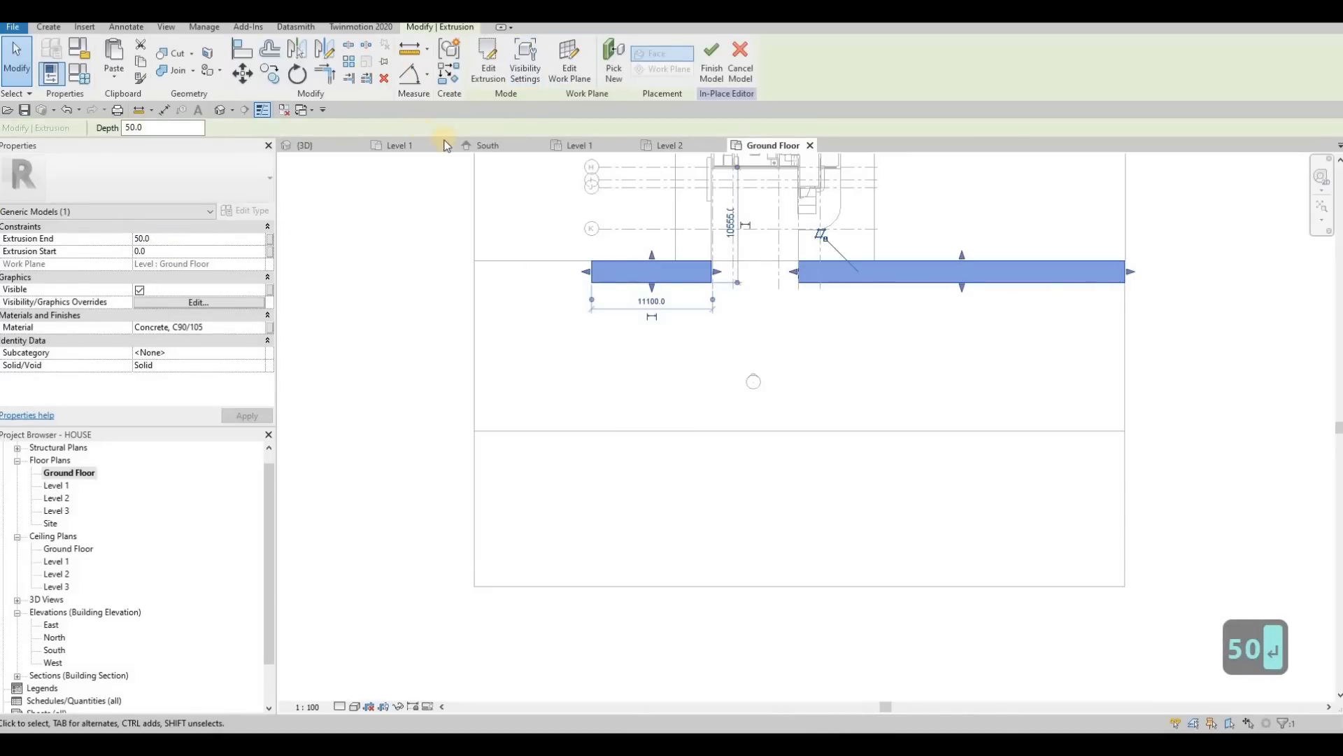
key(Escape)
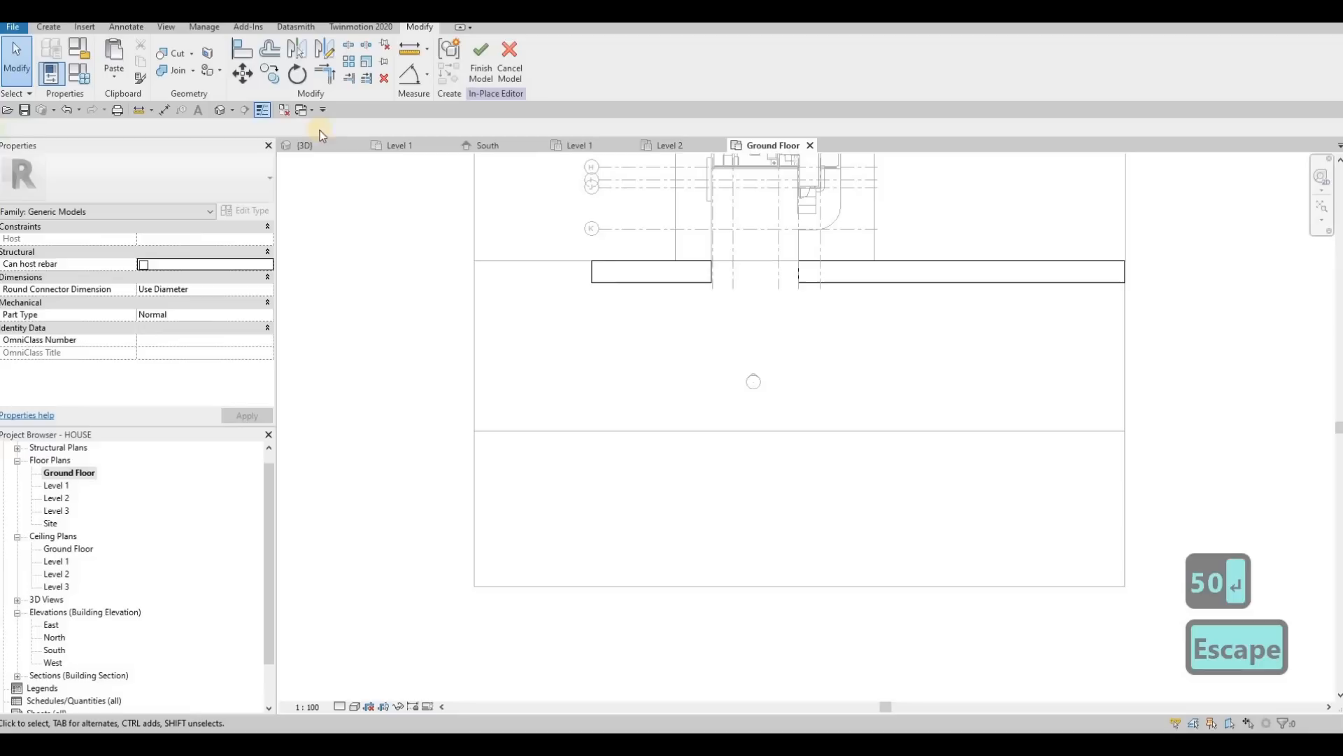
Step: Edit the extrusion sketch and add a rectangle about 59590 by 2030 mm along the concrete floor's entire south edge
click(606, 263)
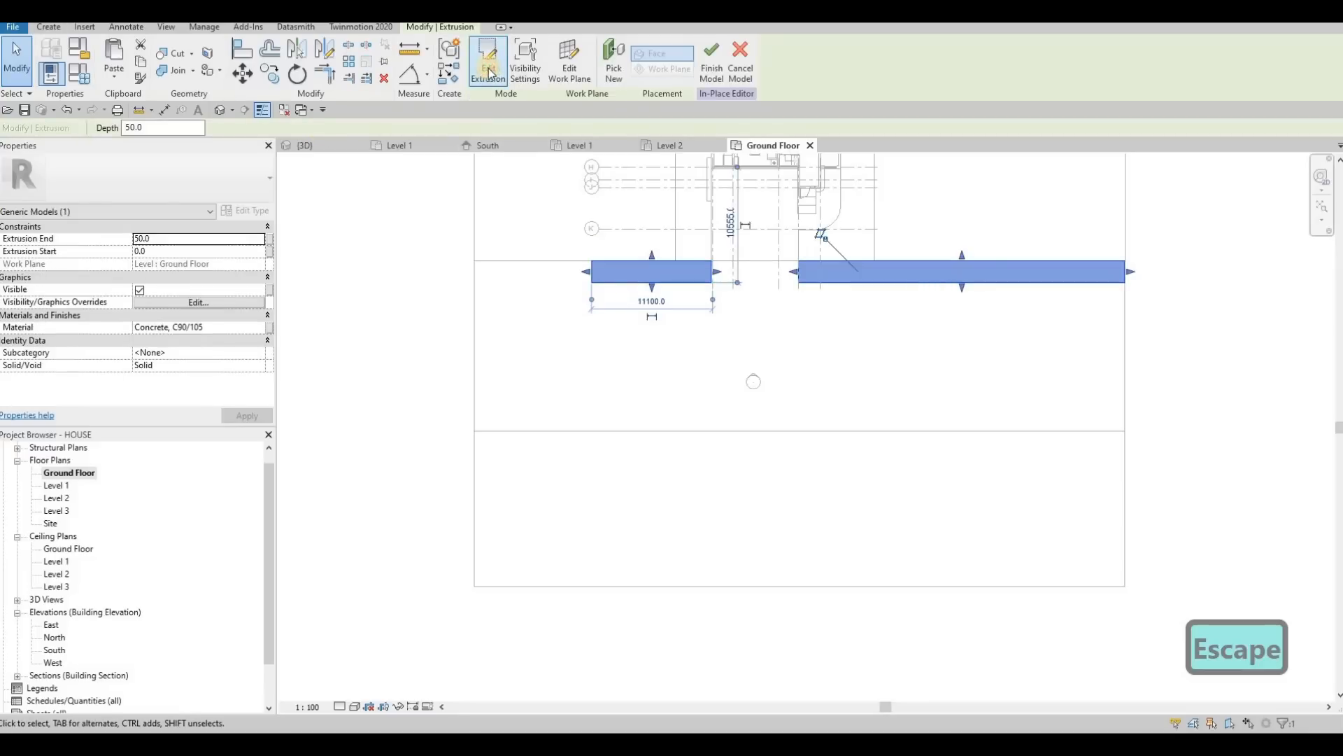
click(486, 64)
click(524, 46)
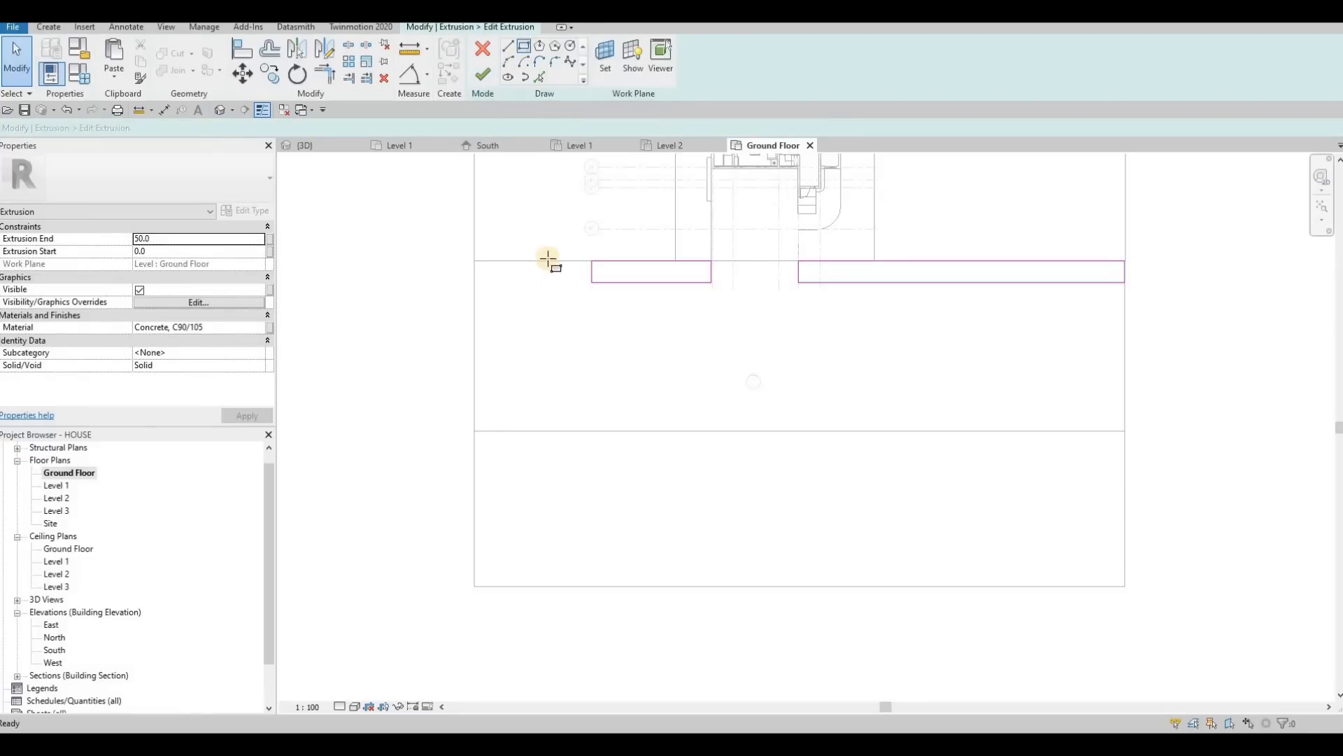
click(1122, 431)
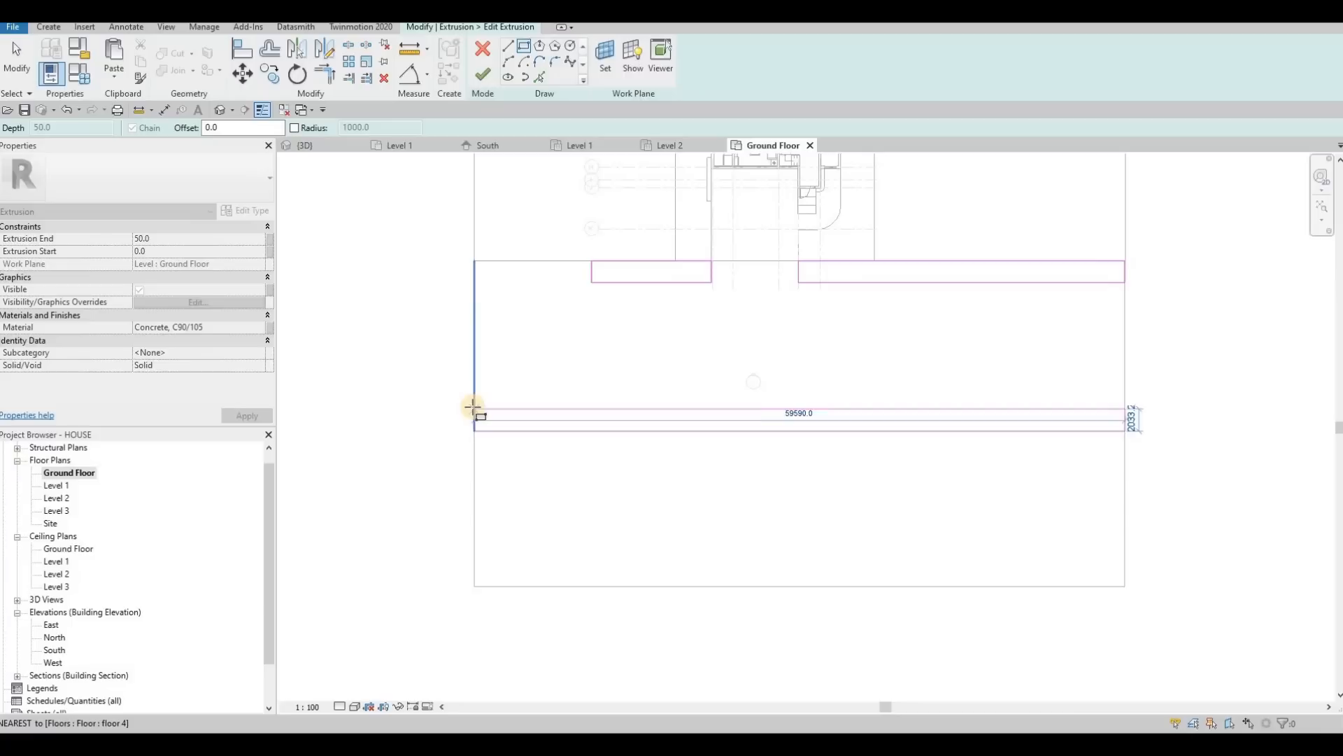
click(473, 406)
scroll(483, 406, up, 1)
scroll(871, 413, down, 2)
key(Escape)
key(Escape)
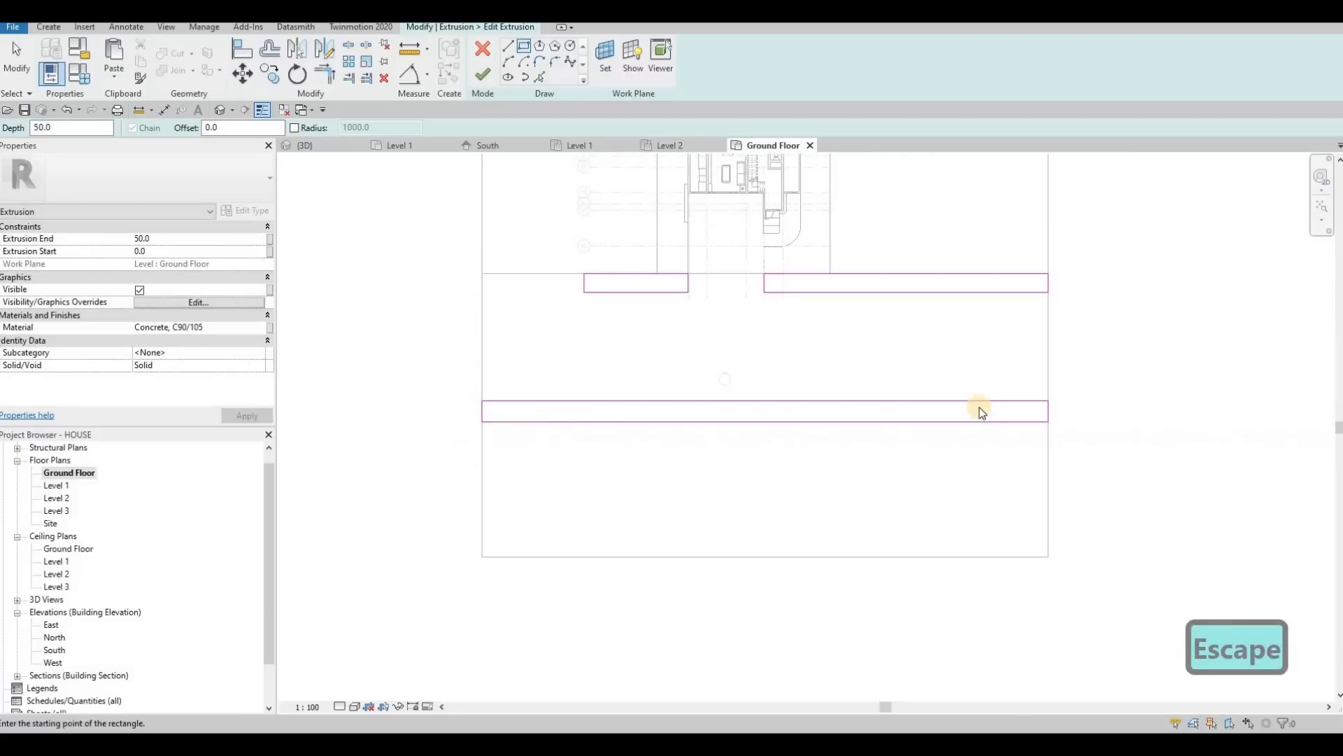
Step: Set the depth of the new southern strip to 2000 mm
click(463, 414)
click(450, 412)
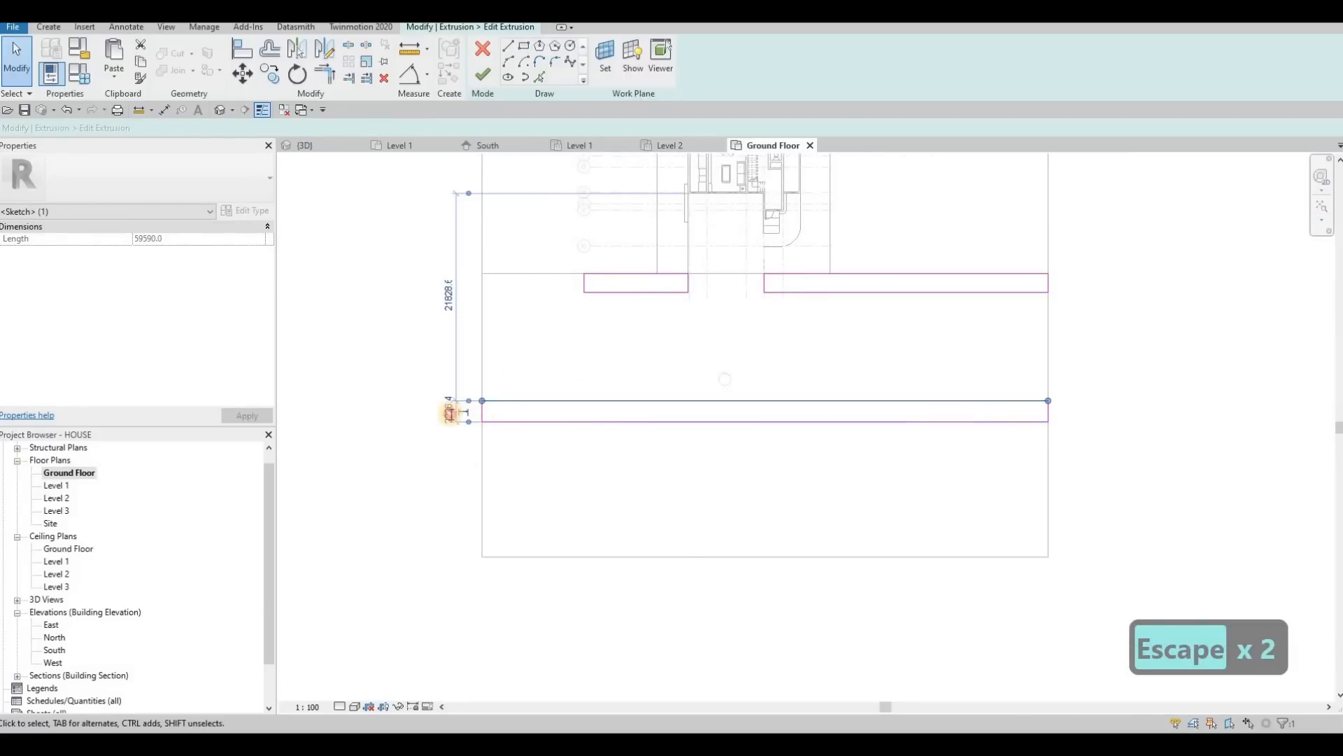
text(2000)
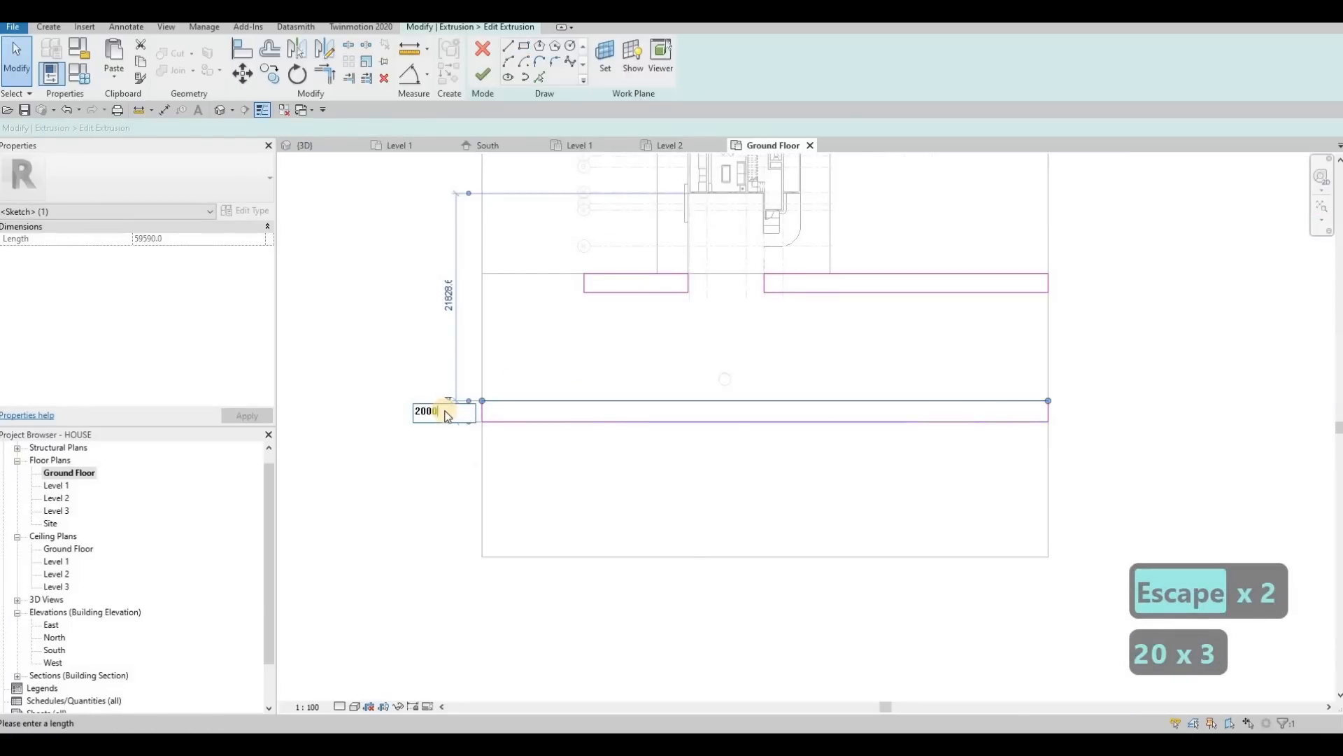
key(Return)
key(Escape)
key(Escape)
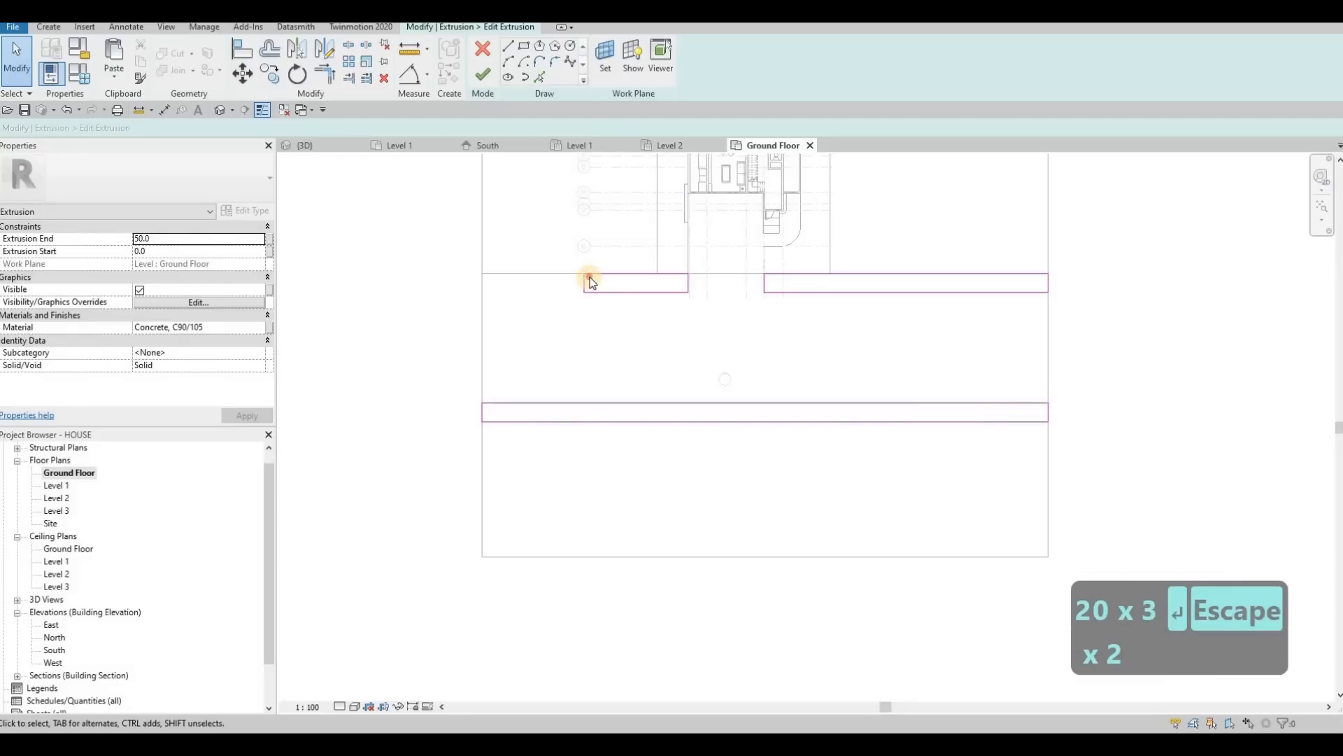
Step: Stretch the western driveway strip's west end to the concrete floor's west edge and finish the extrusion sketch
click(586, 280)
key(Escape)
click(585, 280)
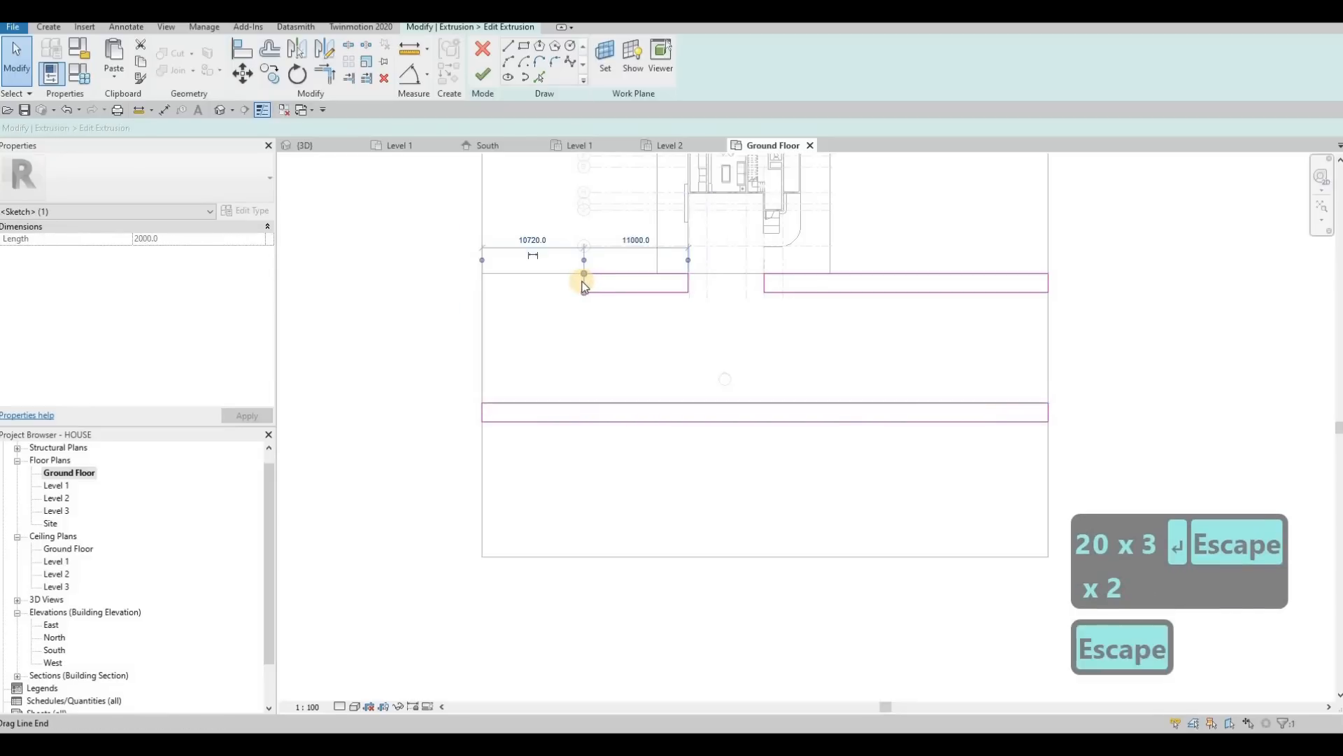
scroll(594, 283, up, 4)
drag(594, 283, 418, 289)
key(Escape)
click(485, 75)
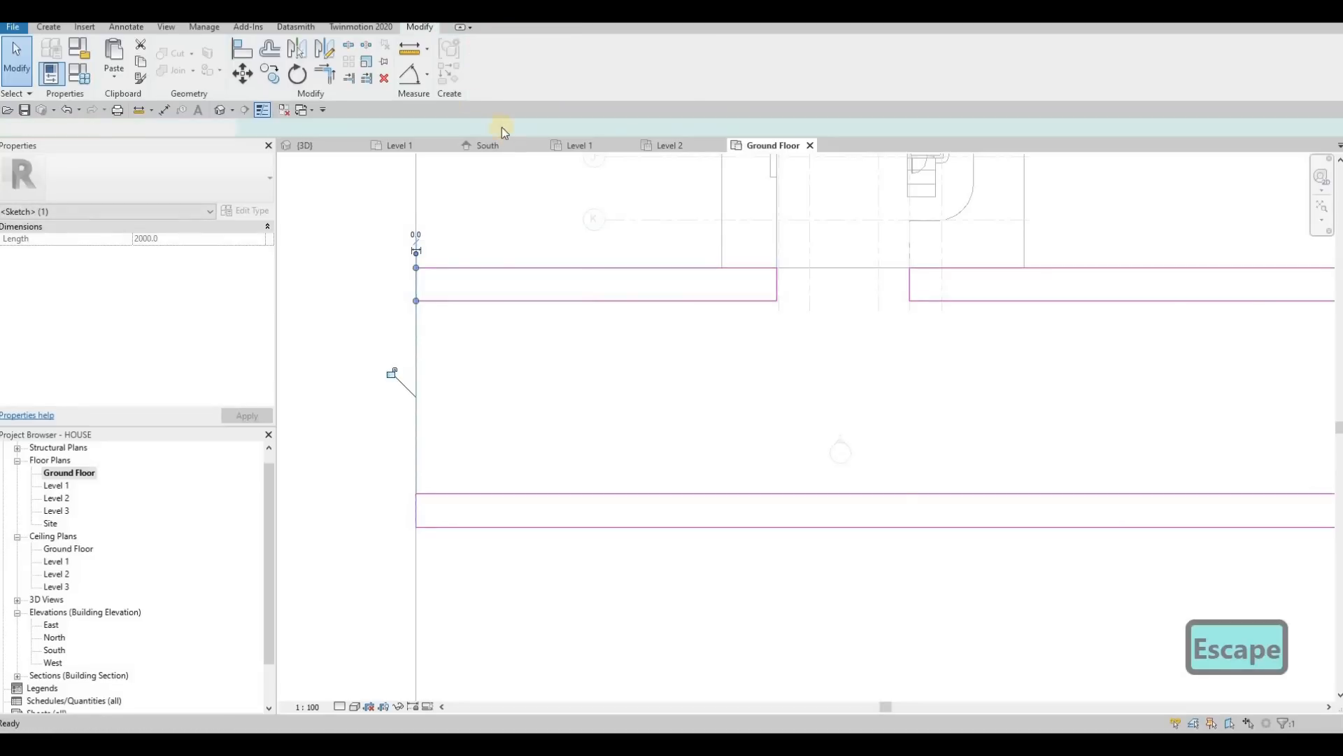
key(Escape)
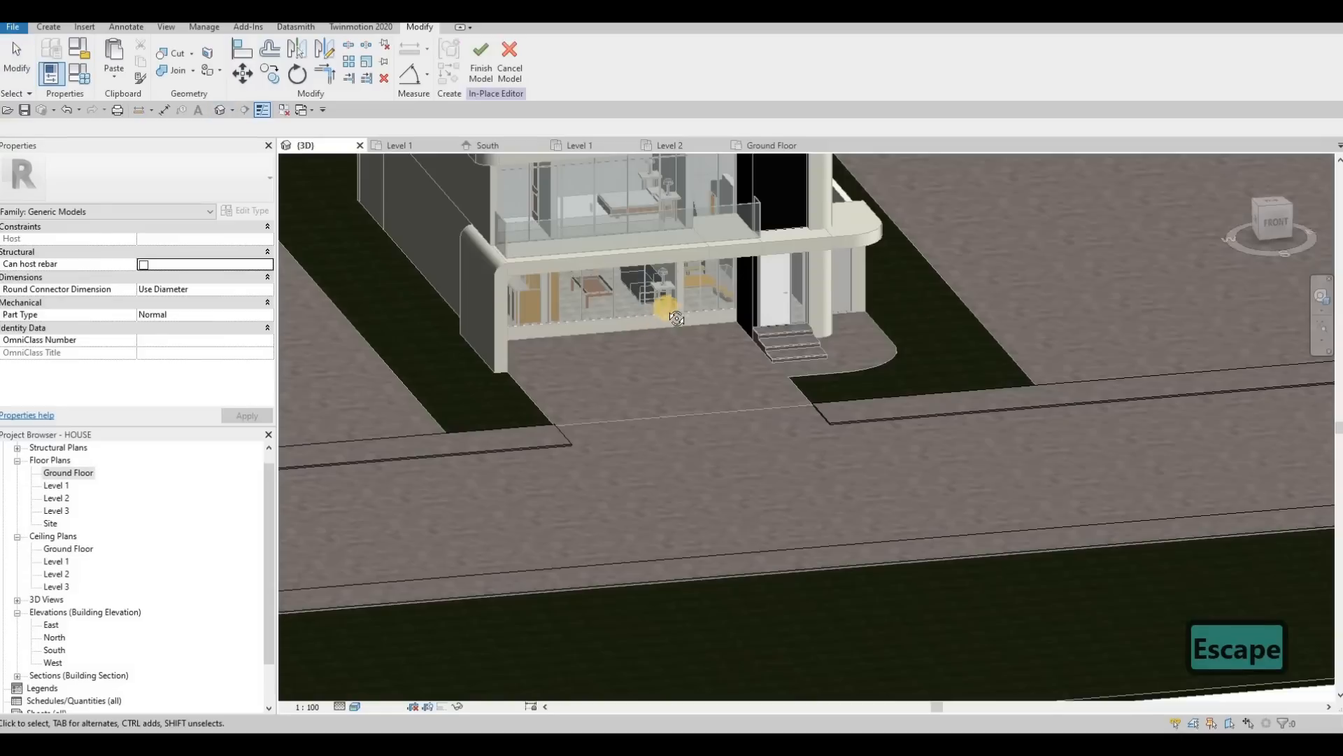
Step: Reopen the extrusion sketch in the Ground Floor plan and fillet the western strip's street-side driveway corner at about 1200 mm radius
shift+middle_drag(672, 313, 597, 440)
click(596, 440)
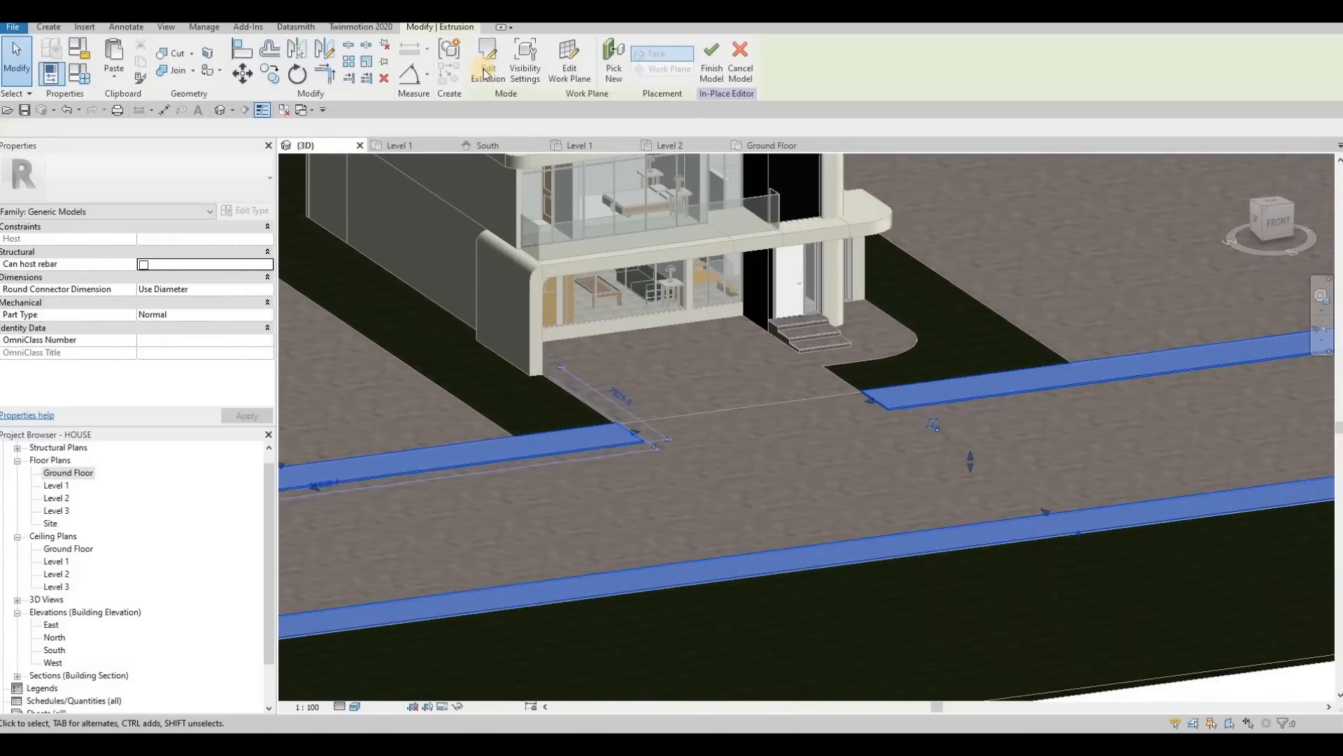
click(485, 73)
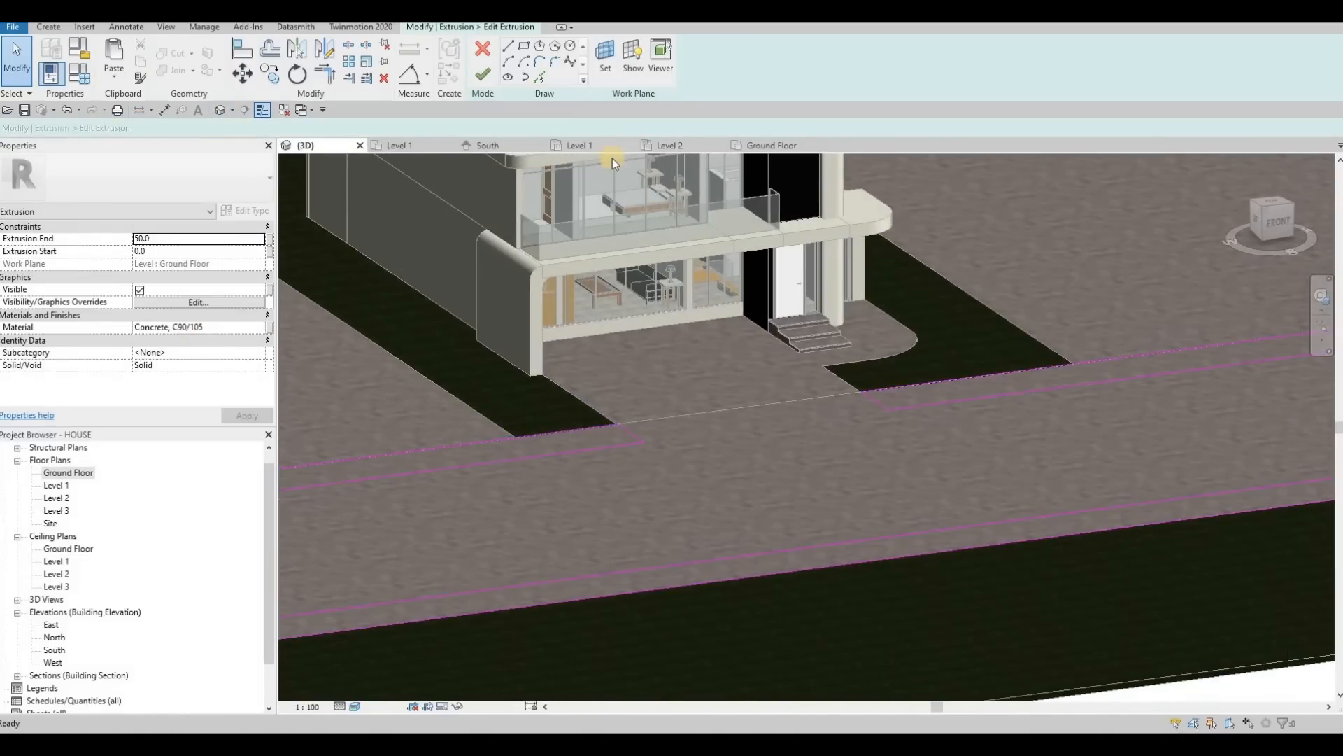
click(769, 145)
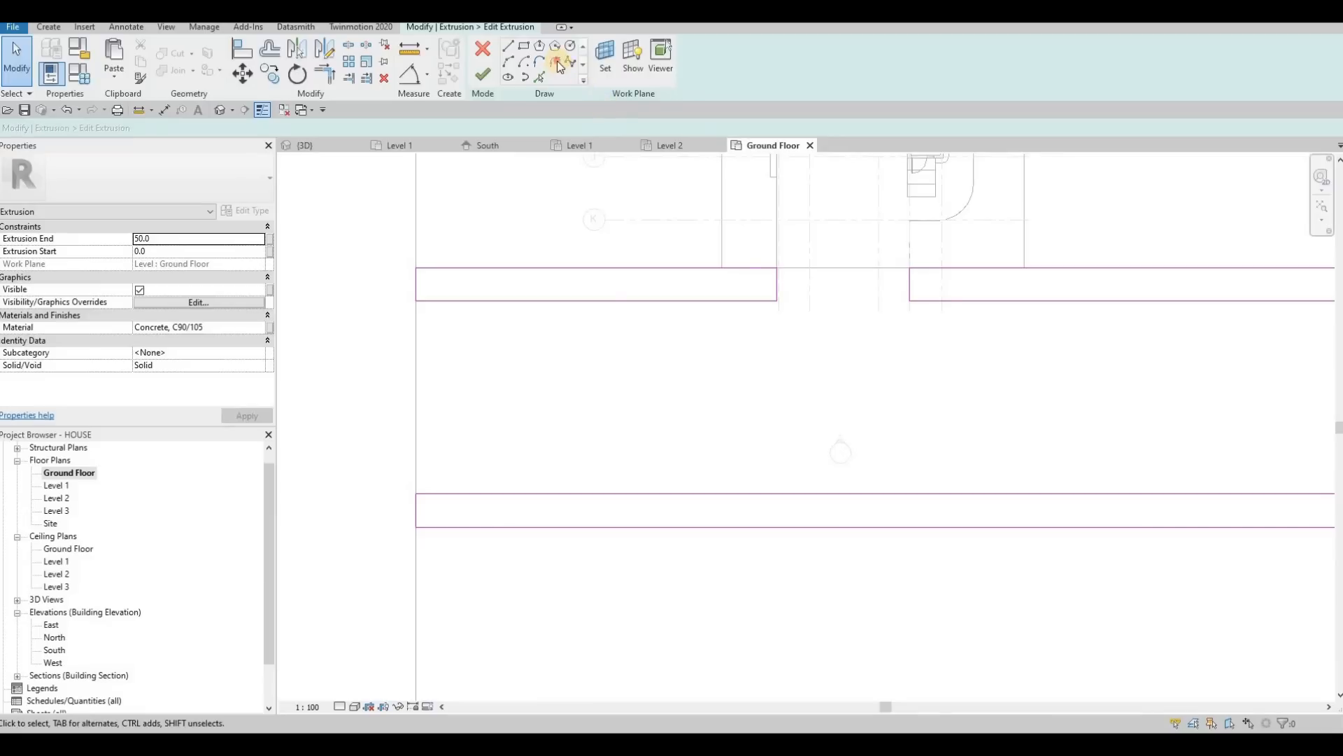
key(l)
key(i)
scroll(753, 293, up, 2)
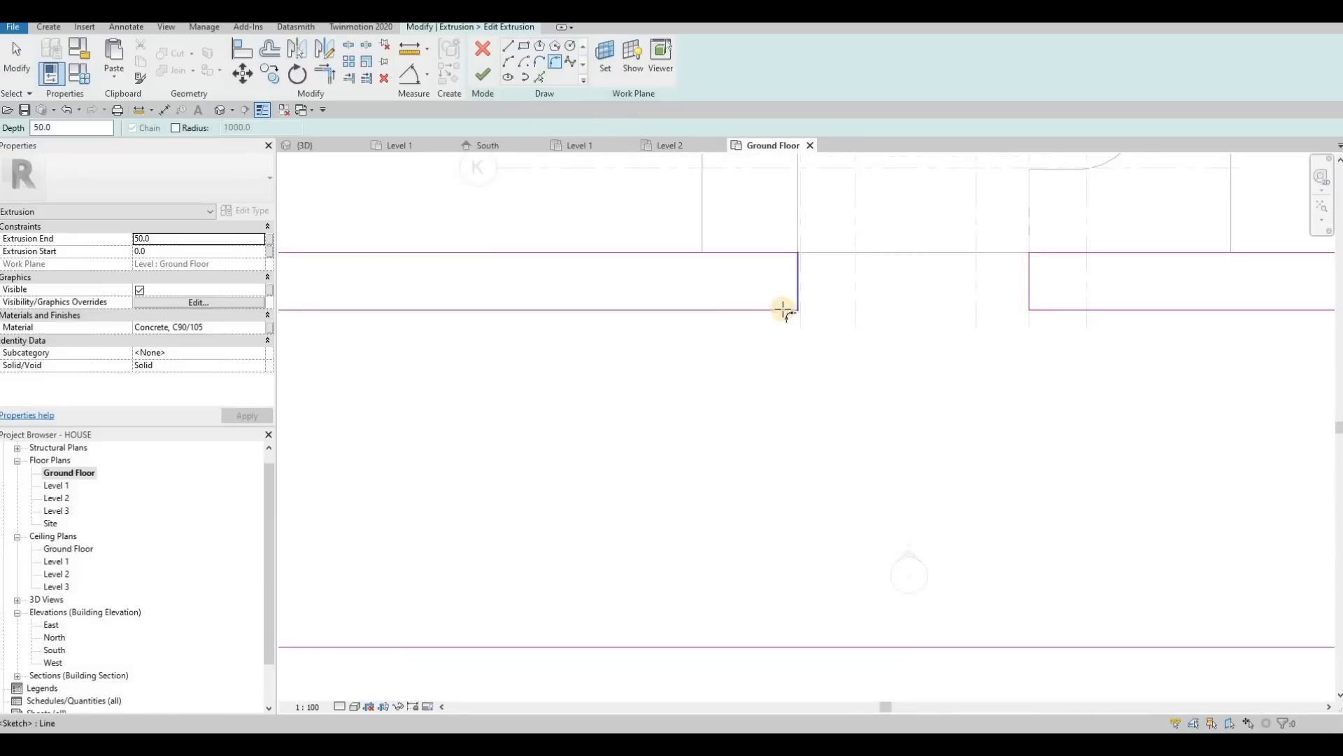
click(782, 310)
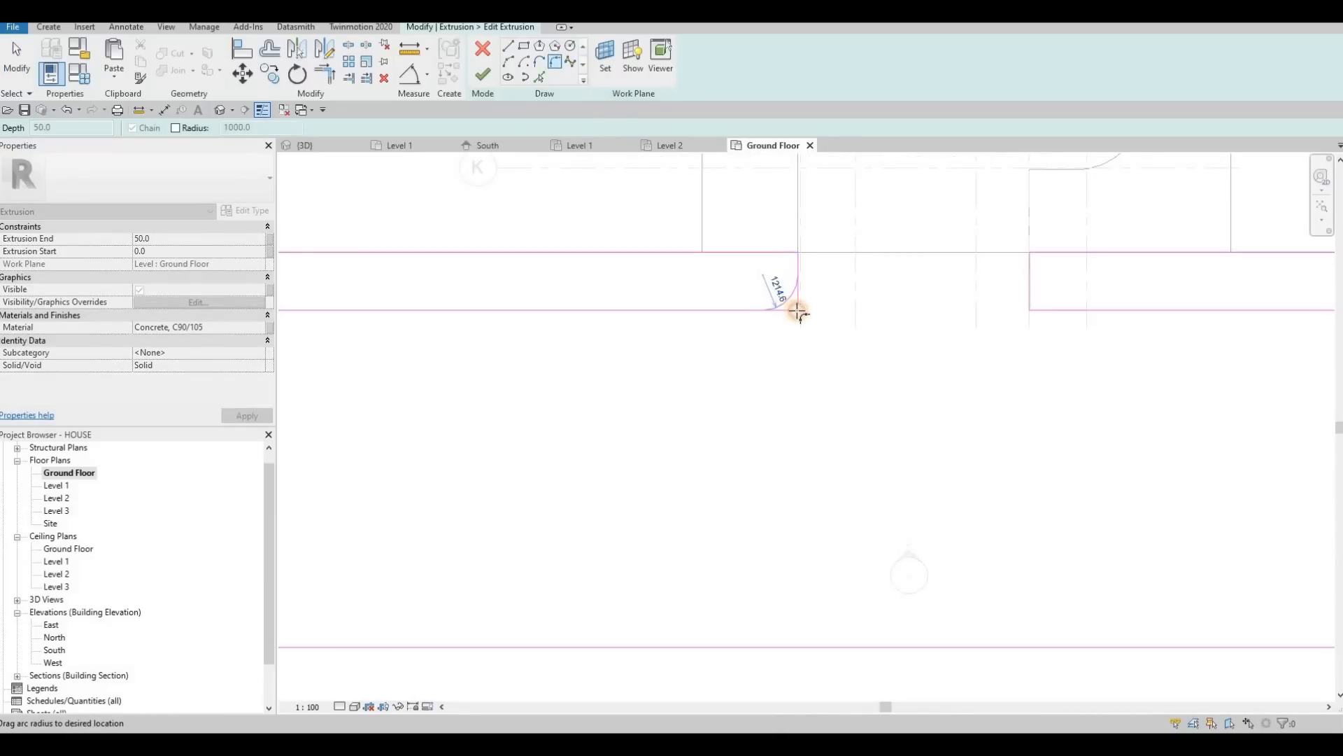
Step: Fillet the eastern strip's street-side driveway corner at about 1300 mm radius
click(1021, 304)
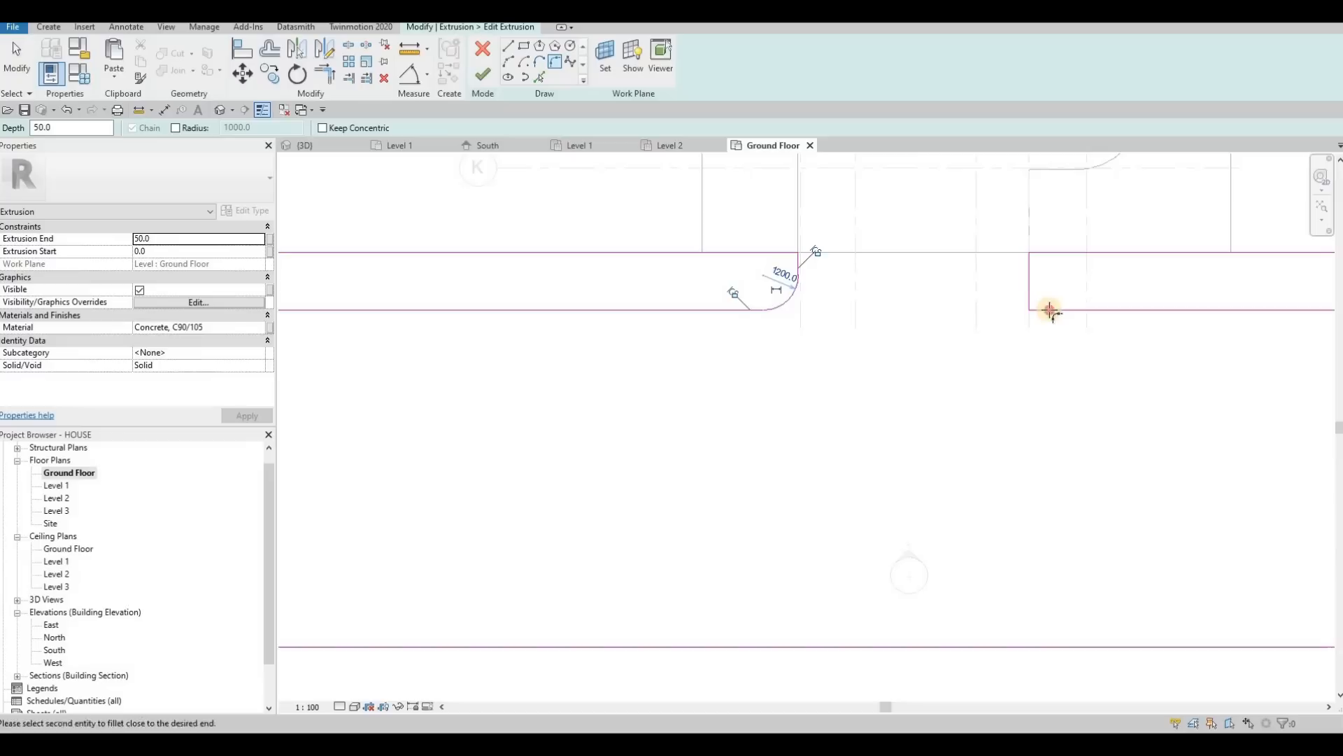
click(1048, 309)
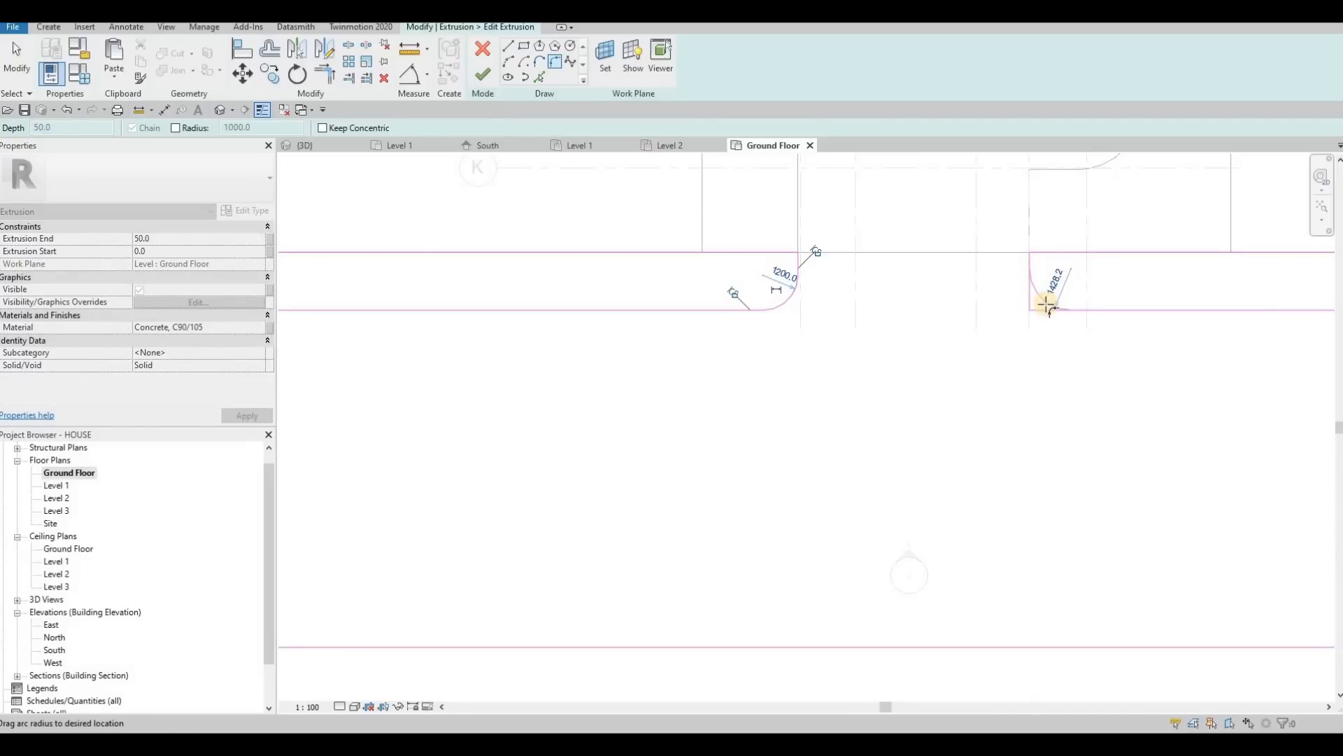
click(1043, 307)
key(Escape)
key(Escape)
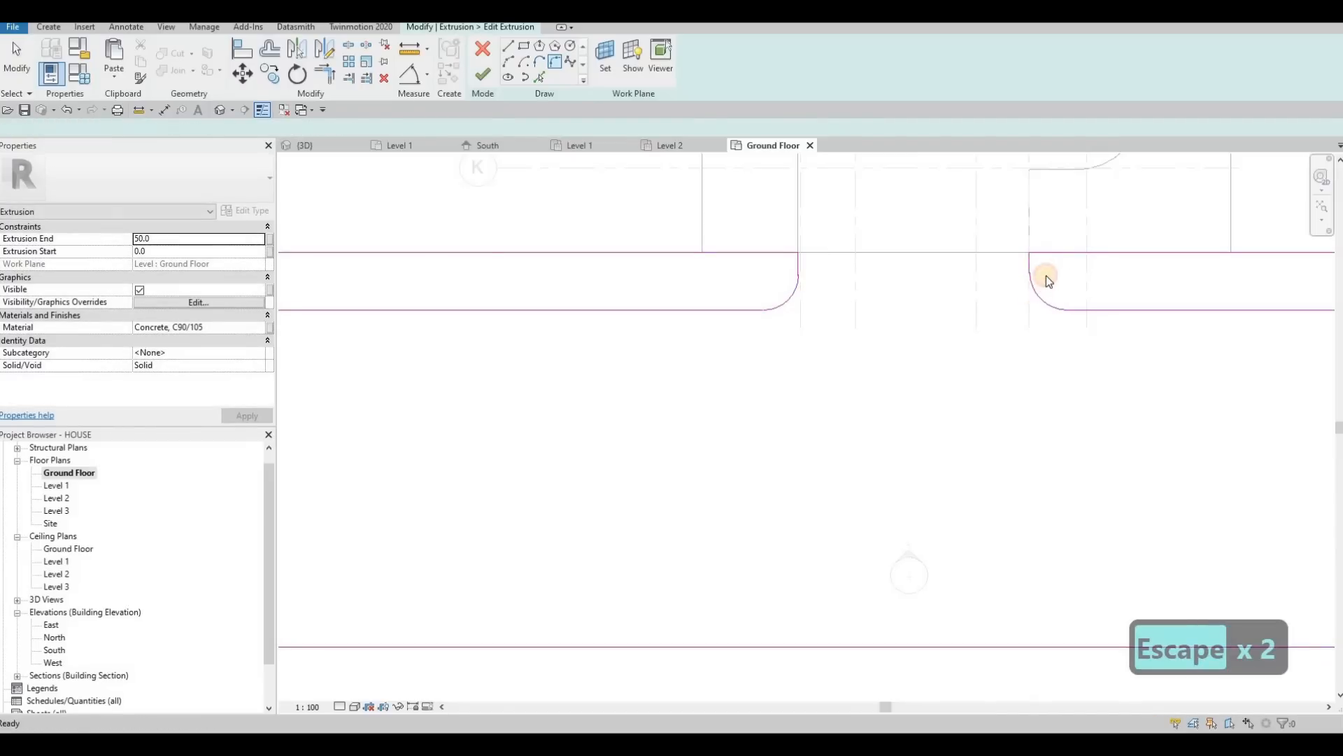
Step: Set the eastern strip's fillet radius to 1200 mm and finish the extrusion sketch
click(1047, 273)
click(1047, 271)
text(120)
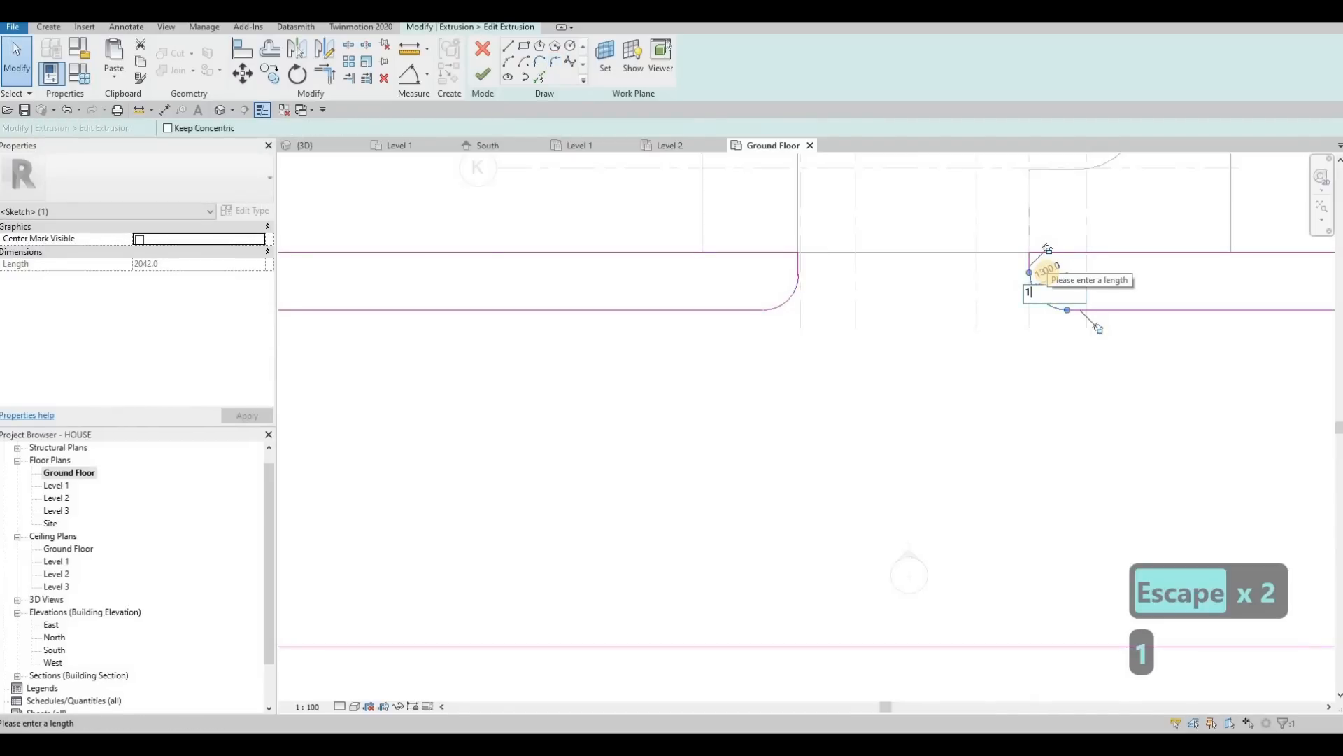
key(Return)
key(Escape)
key(Escape)
scroll(798, 276, down, 3)
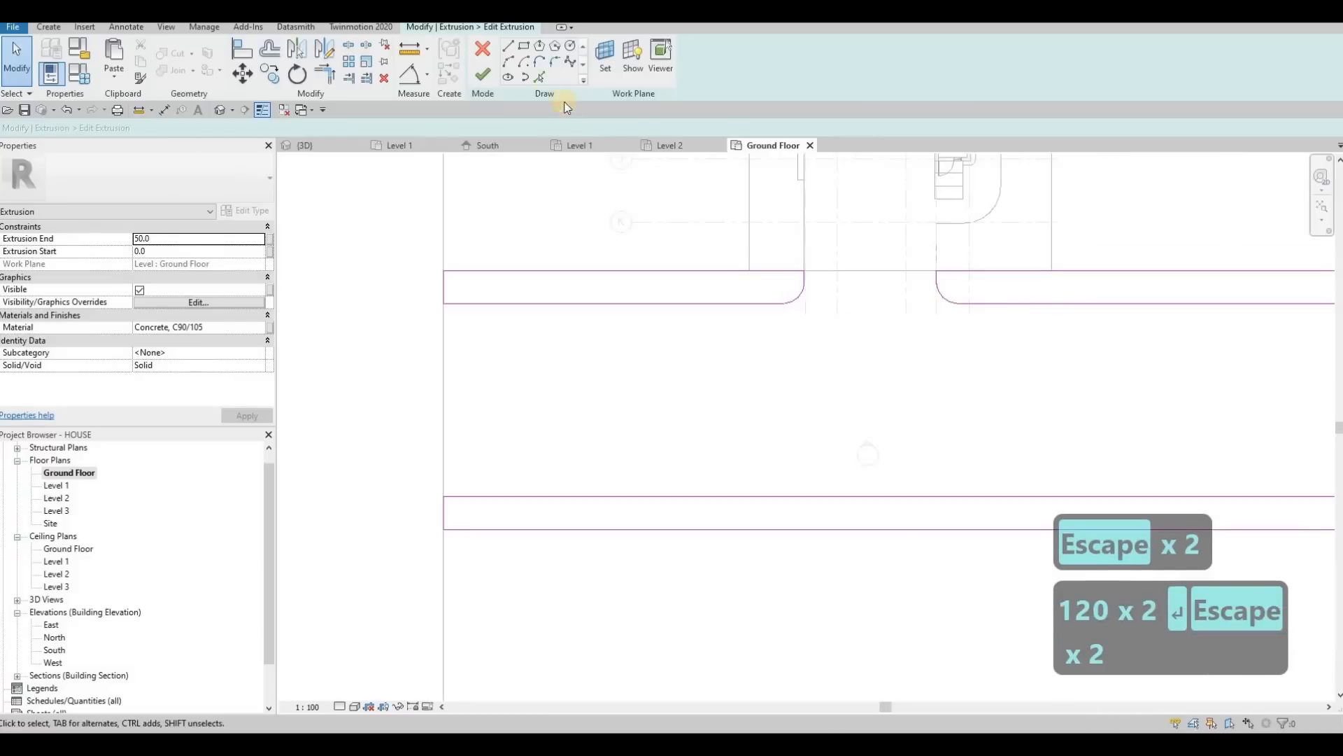
click(485, 74)
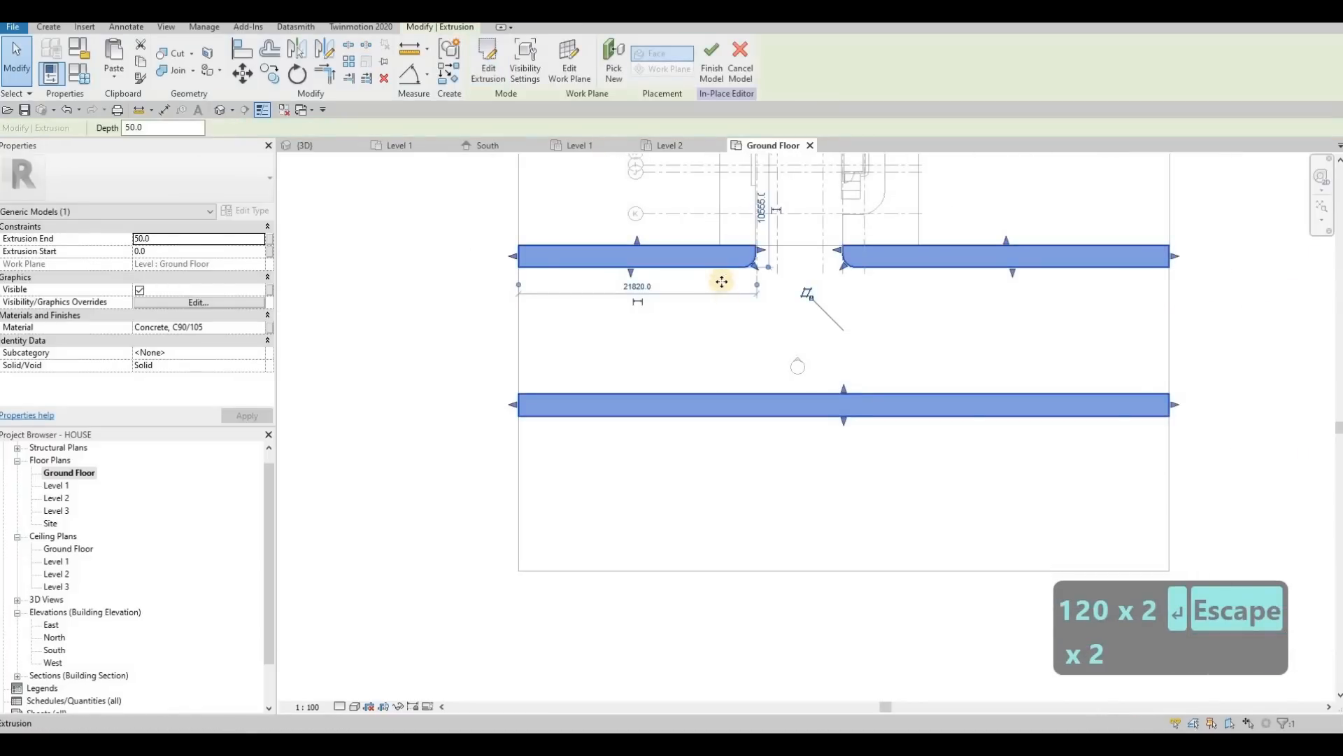
Step: Copy the strip extrusion's material name, Concrete, C90/105, and deselect the extrusion
middle_drag(539, 251, 534, 260)
click(219, 326)
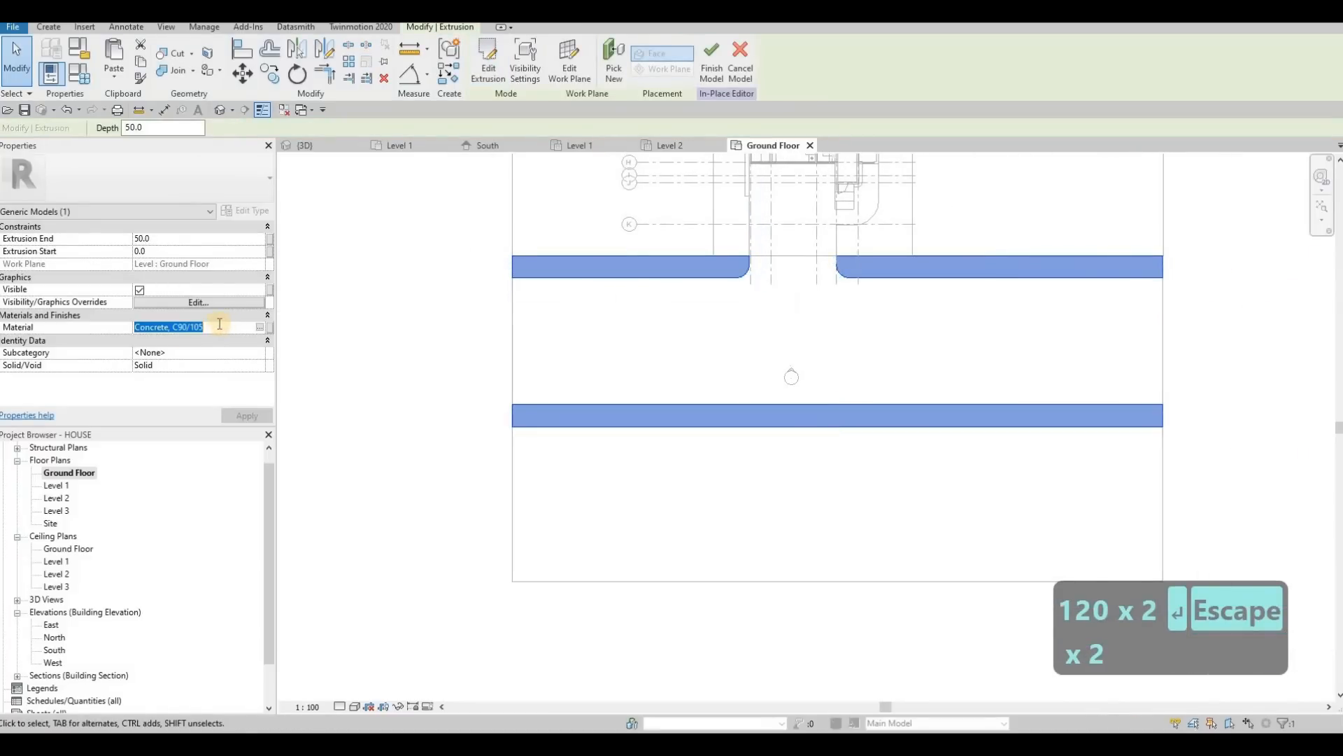
key(ctrl+c)
key(Escape)
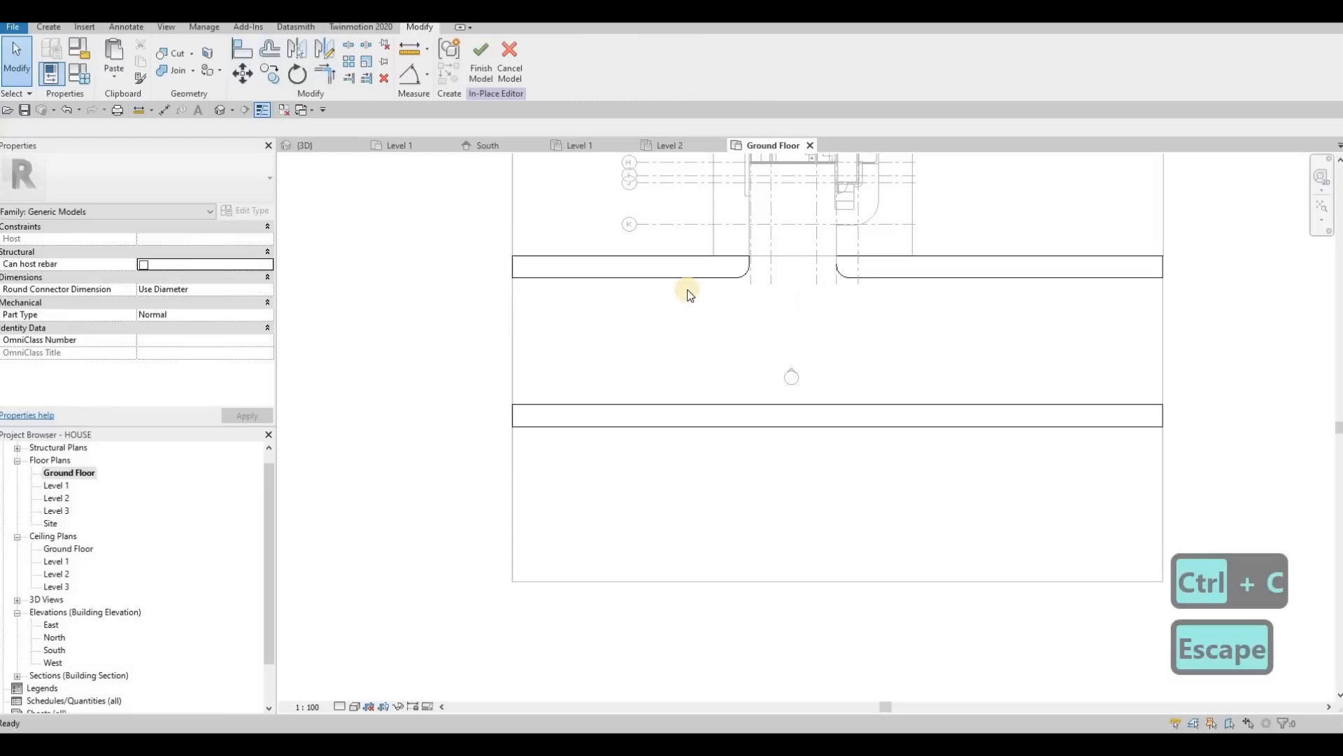
Step: Start a sweep in the 3D view and pick the western sidewalk strip's street-side top edge and rounded driveway corner as its path
click(617, 278)
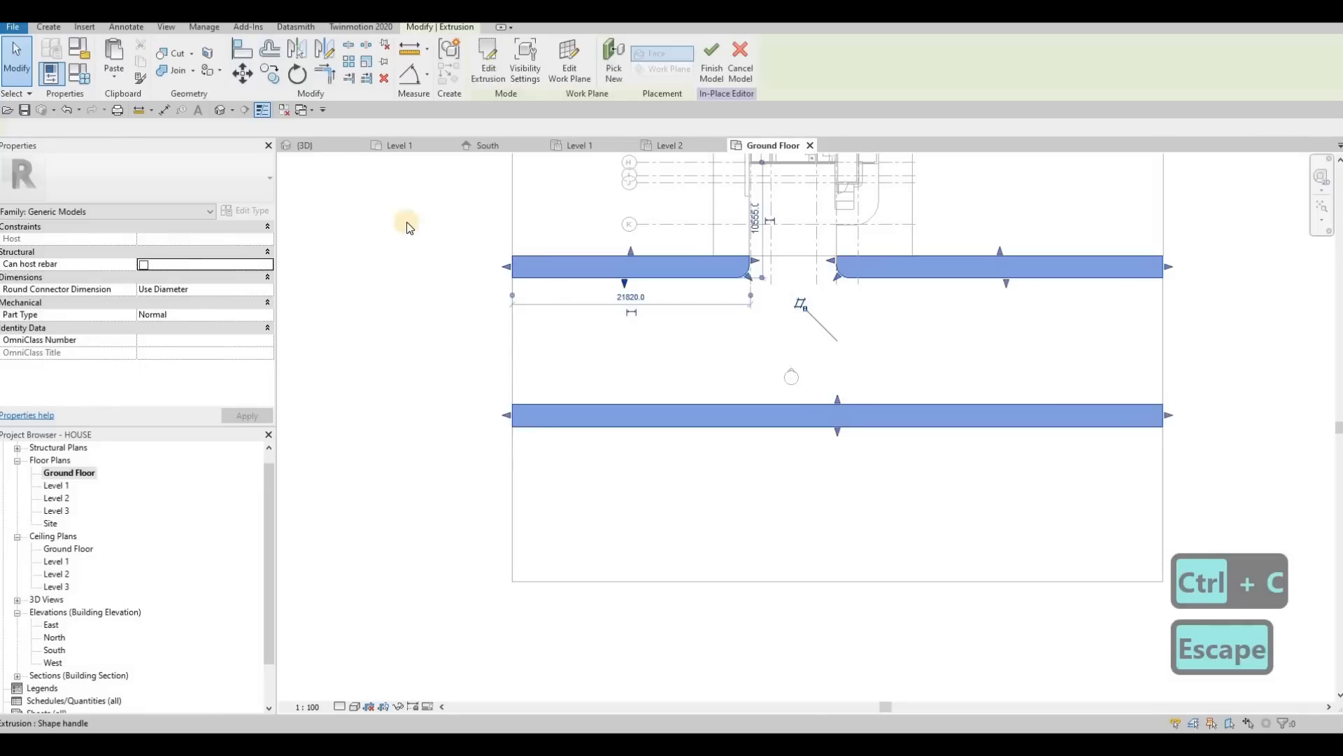
key(Escape)
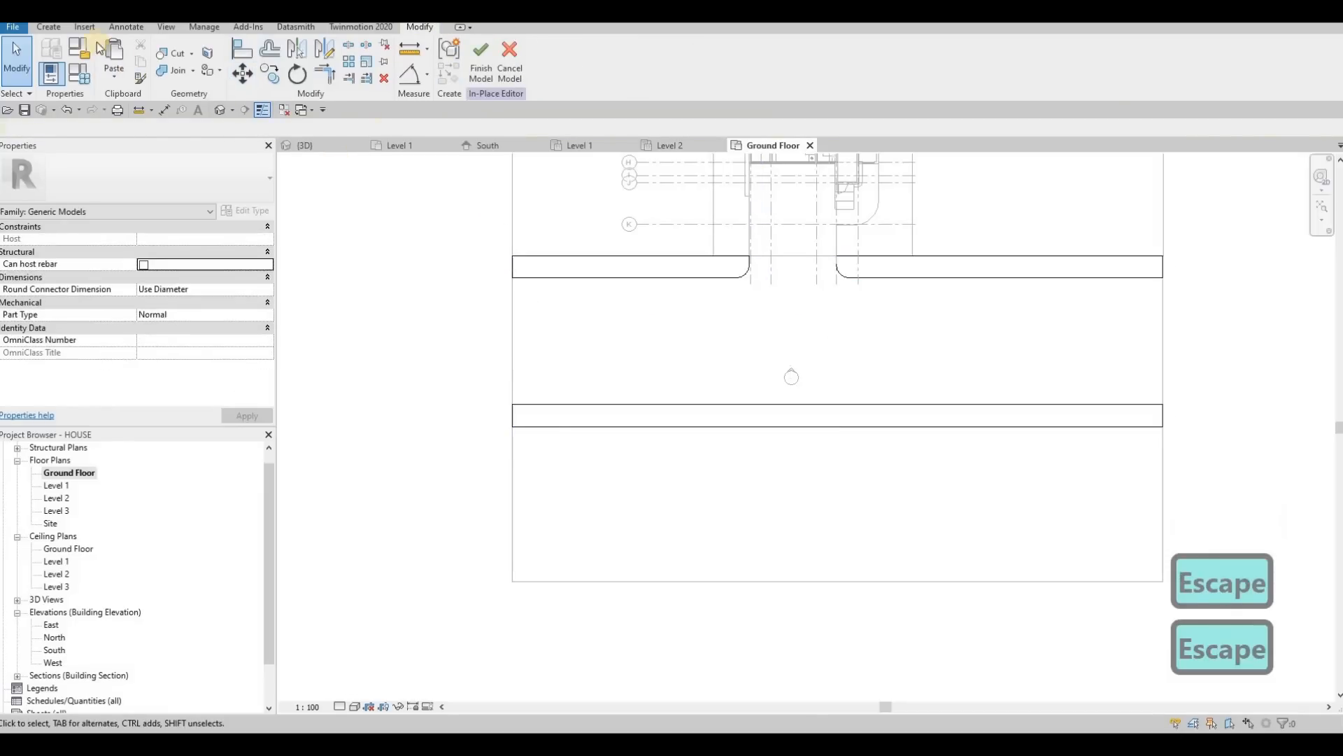
click(45, 27)
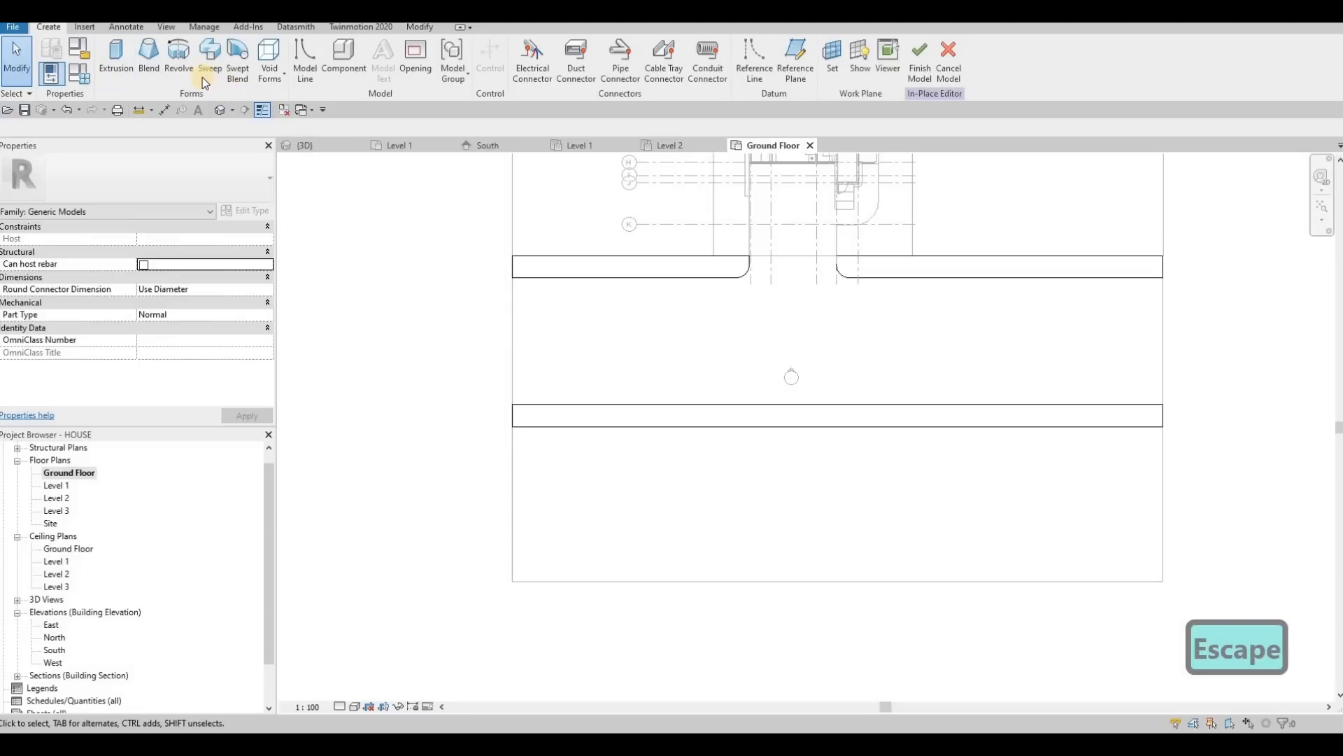
click(208, 74)
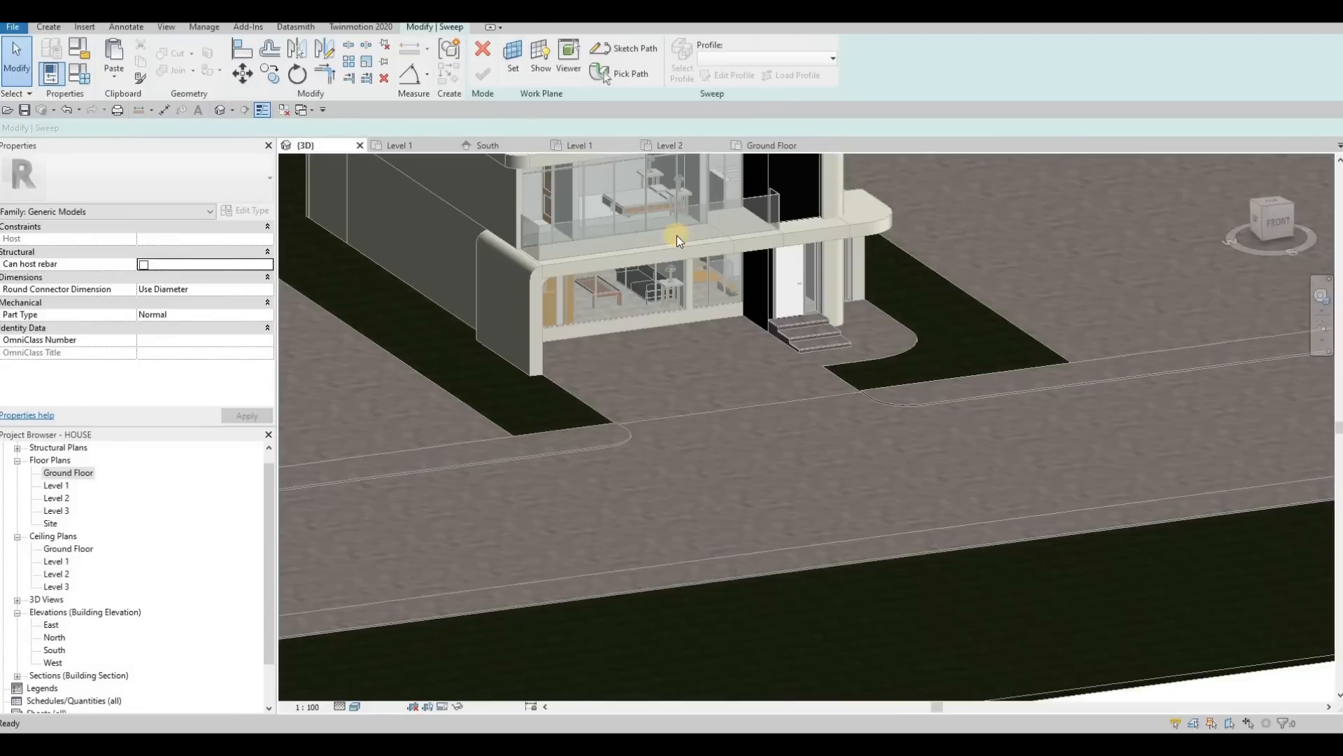
mouse_move(677, 235)
middle_down()
mouse_move(754, 220)
mouse_move(801, 143)
middle_up()
click(623, 52)
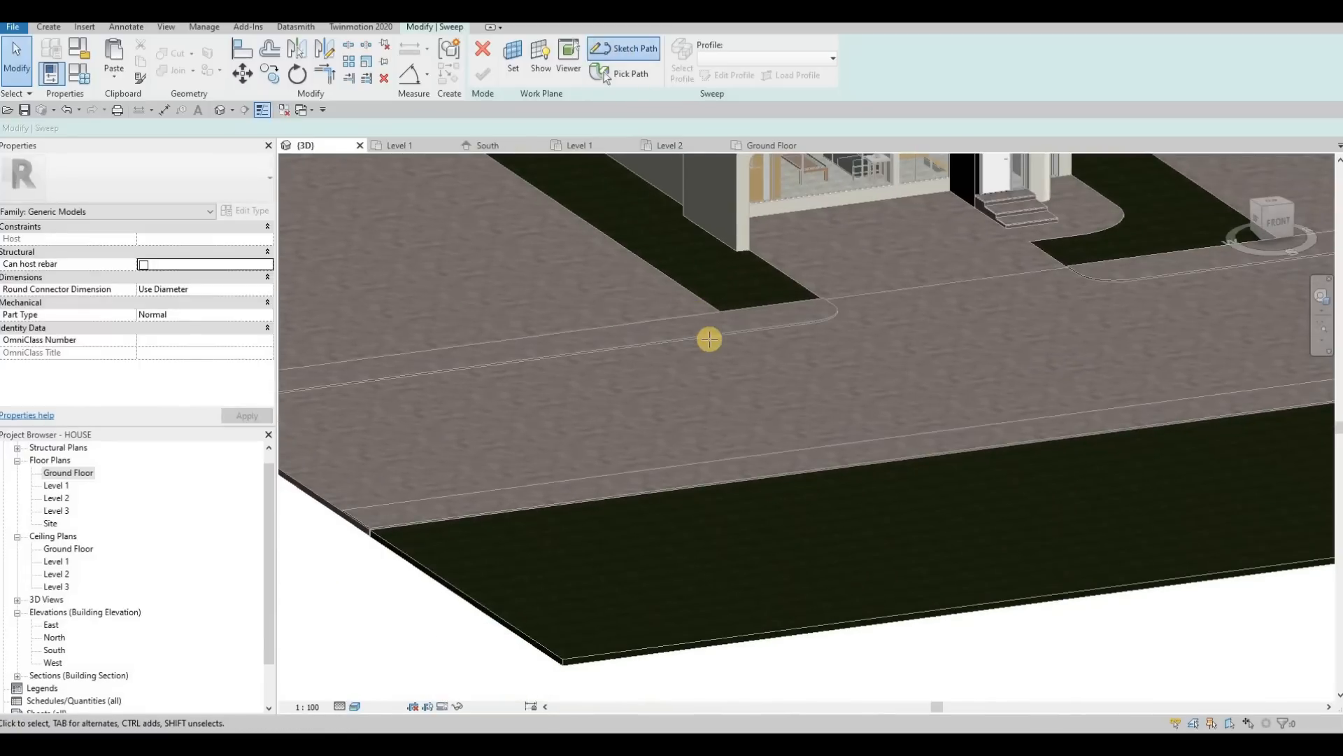
scroll(743, 312, up, 5)
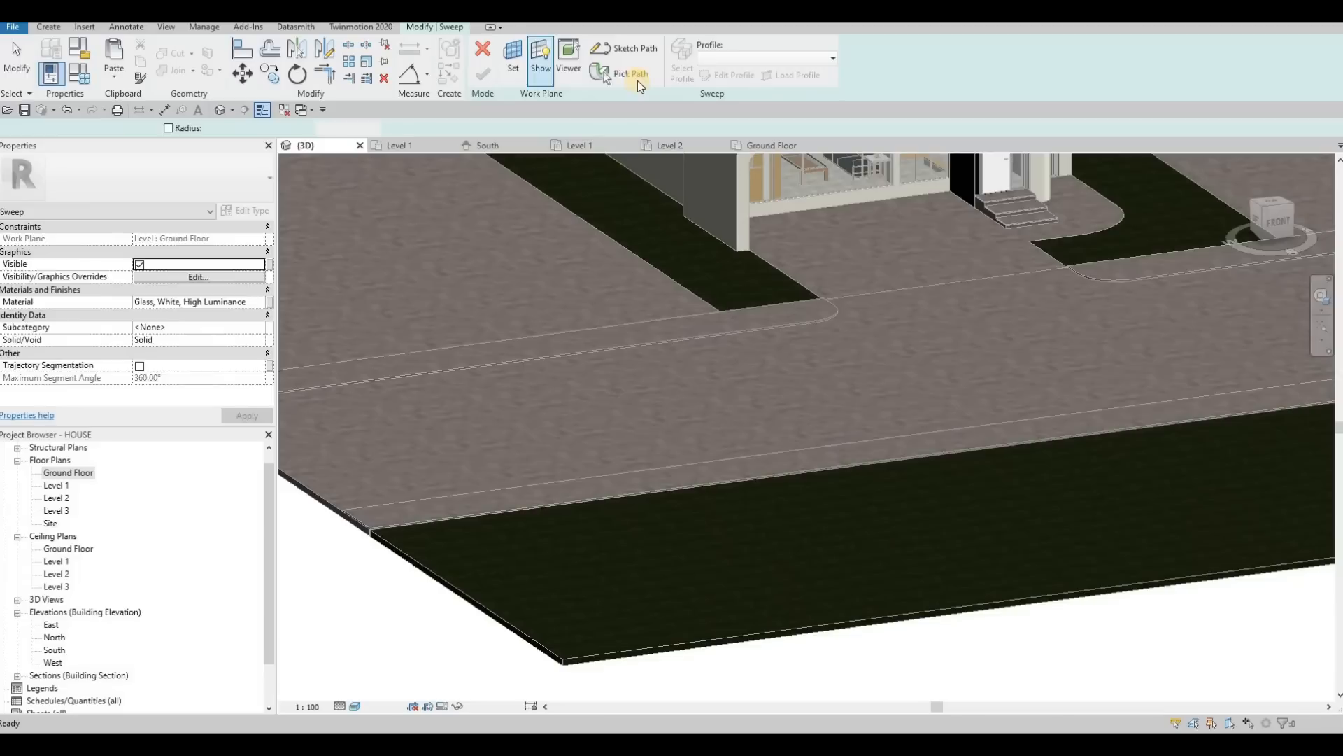
click(637, 81)
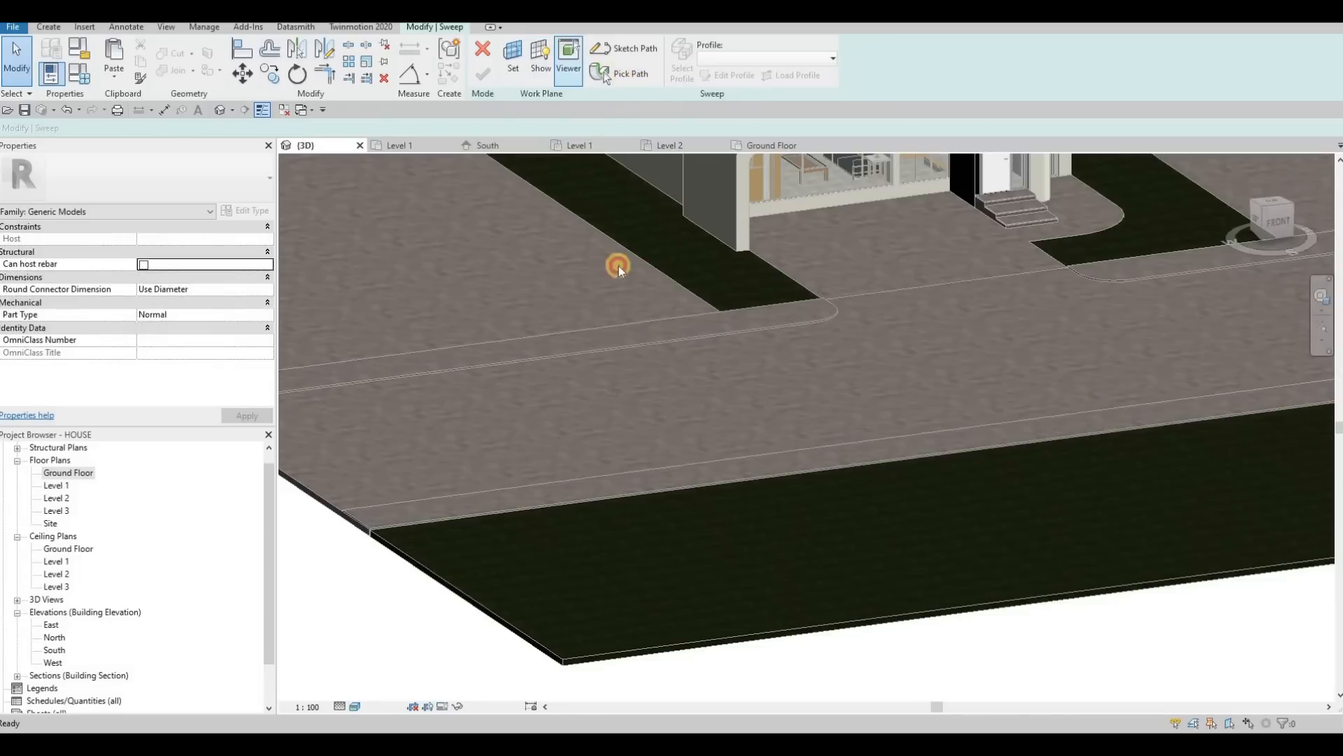
scroll(665, 314, up, 5)
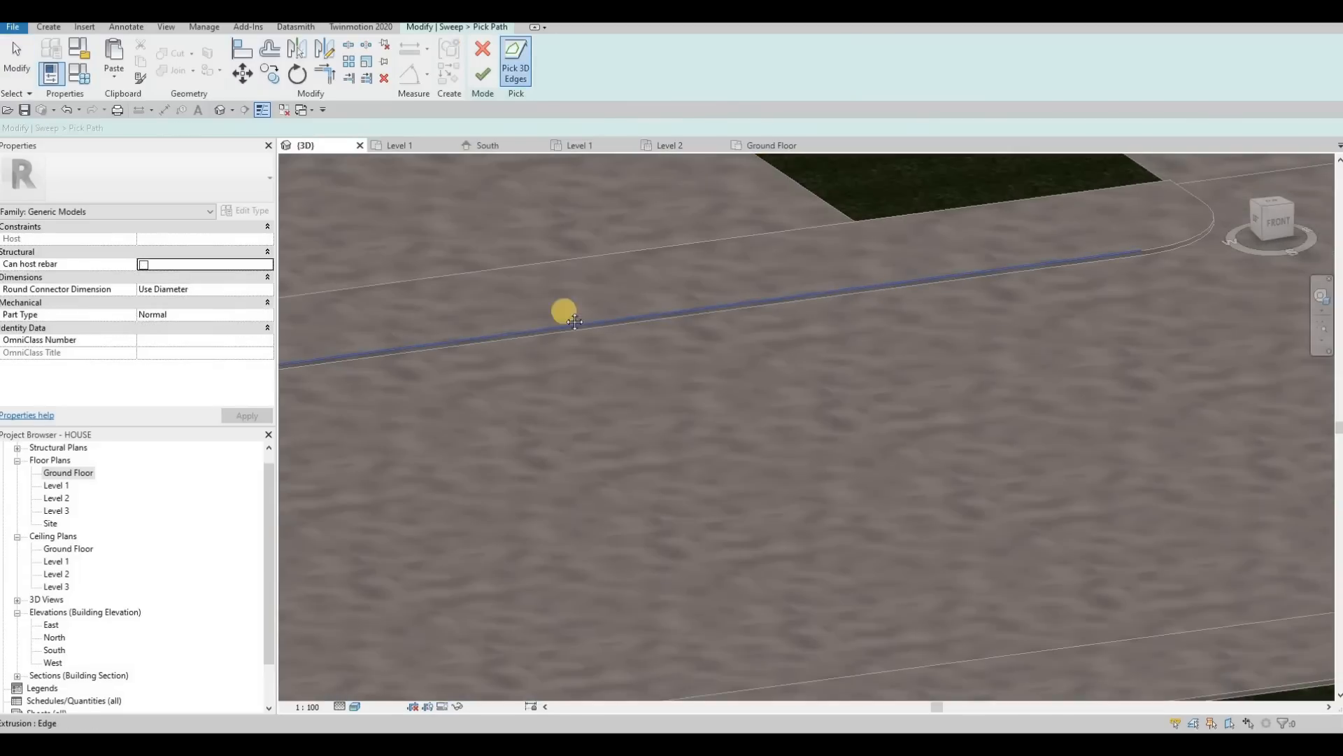
click(564, 314)
middle_drag(1161, 243, 761, 253)
click(787, 200)
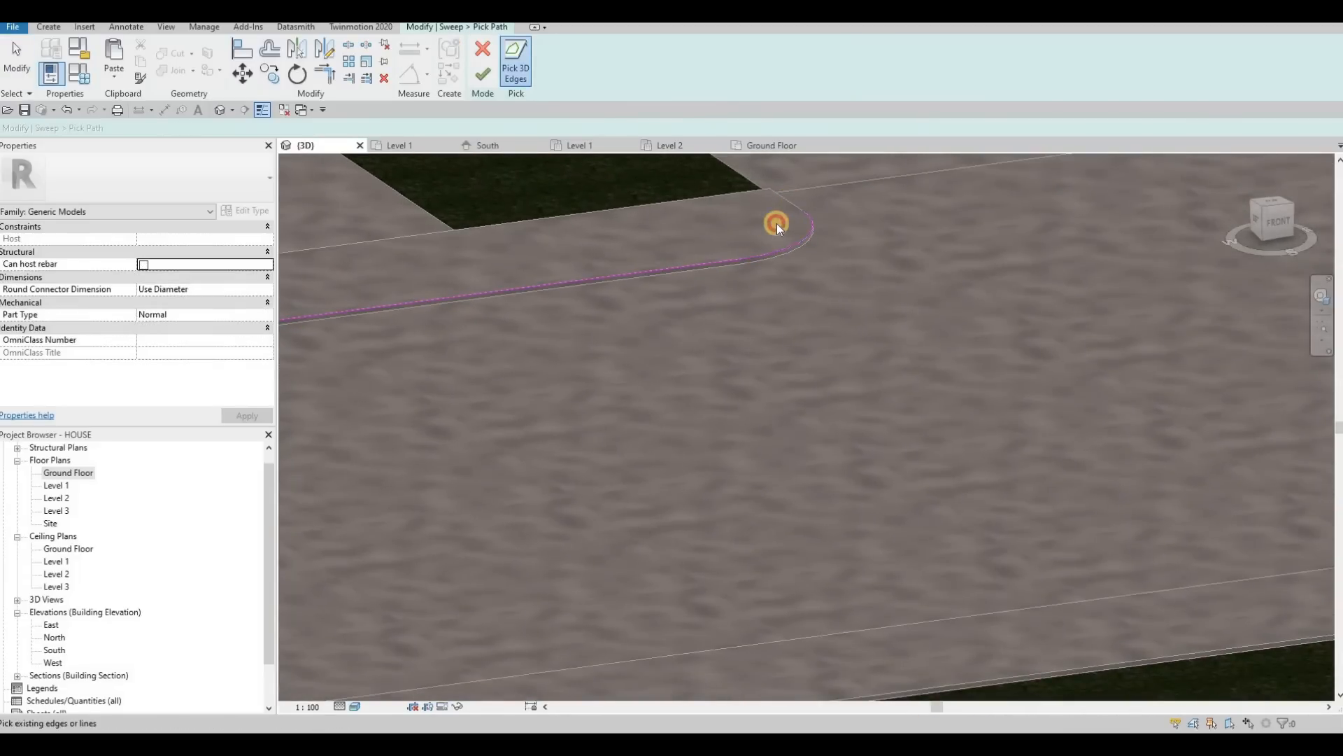
mouse_move(600, 258)
middle_down()
mouse_move(711, 291)
mouse_move(900, 287)
middle_up()
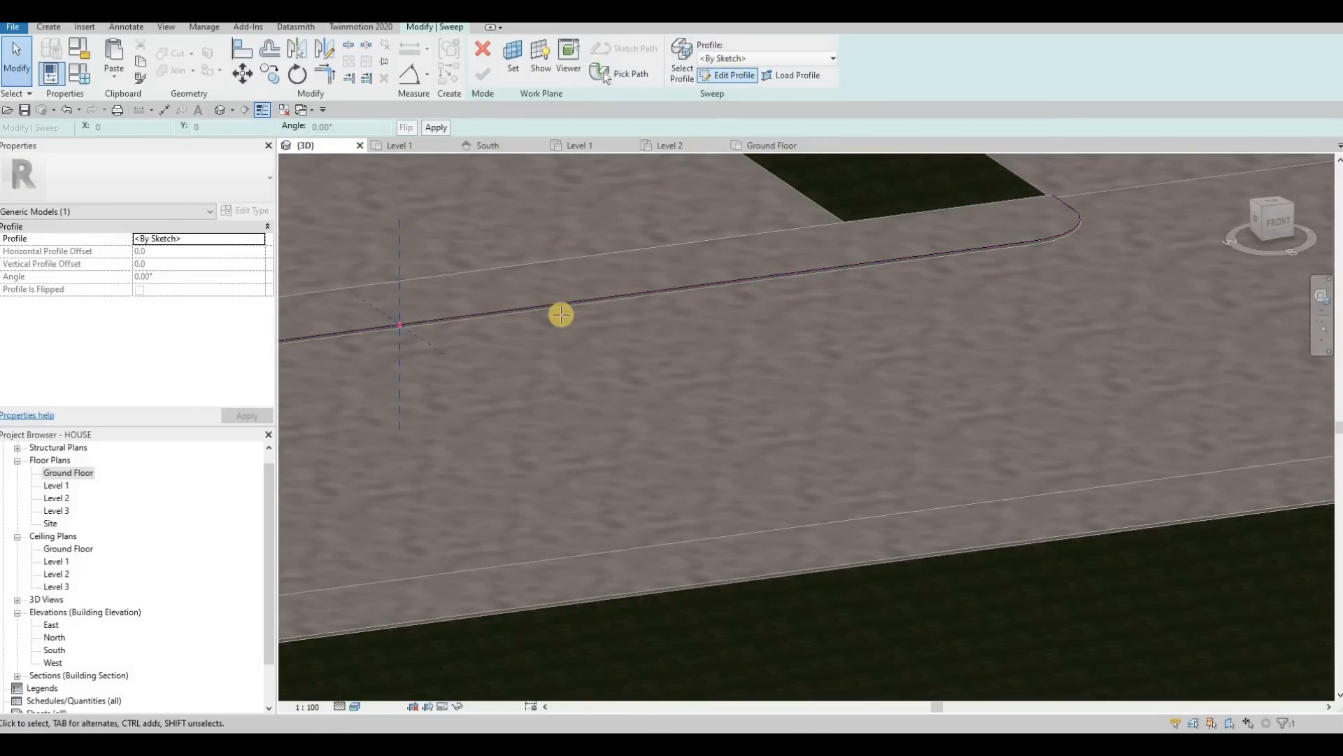
Step: Open the sweep's profile sketch and assign the sweep the library material Concrete, Cast-in-Place - C20
shift+middle_drag(660, 344, 975, 360)
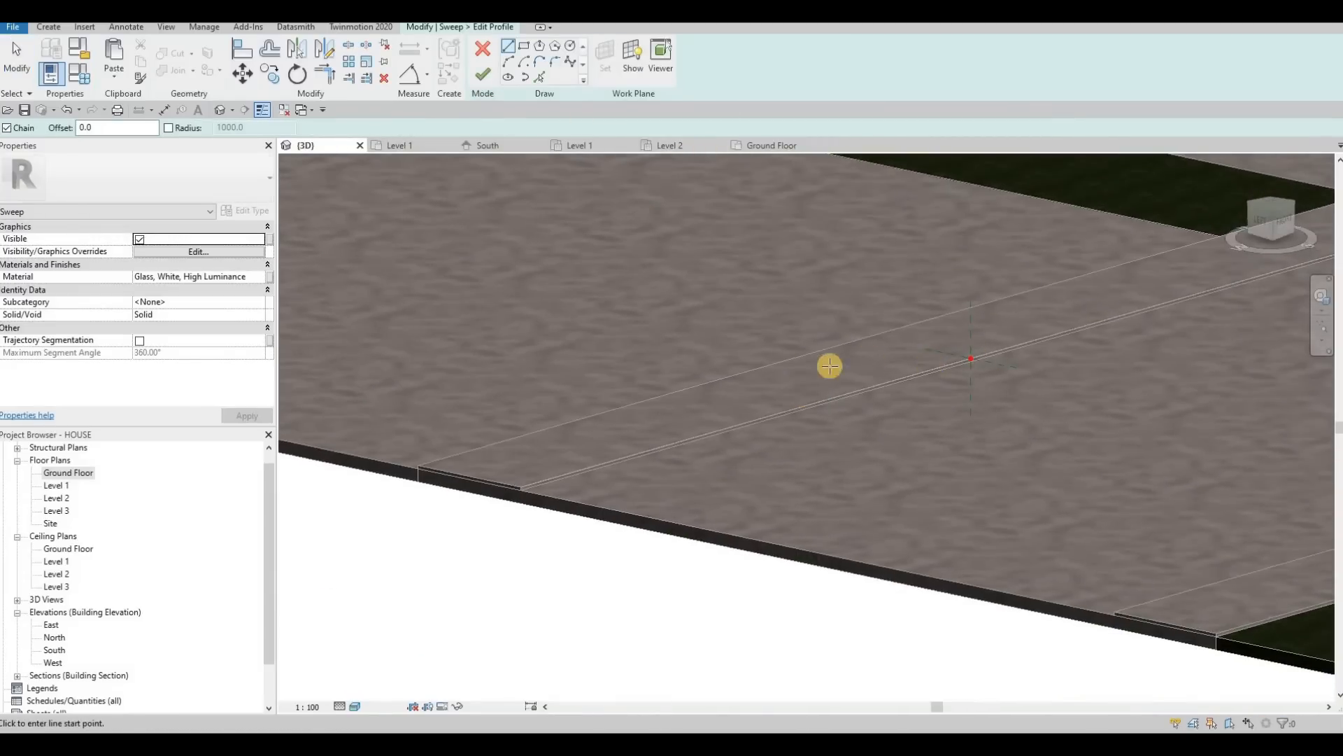
scroll(830, 365, up, 5)
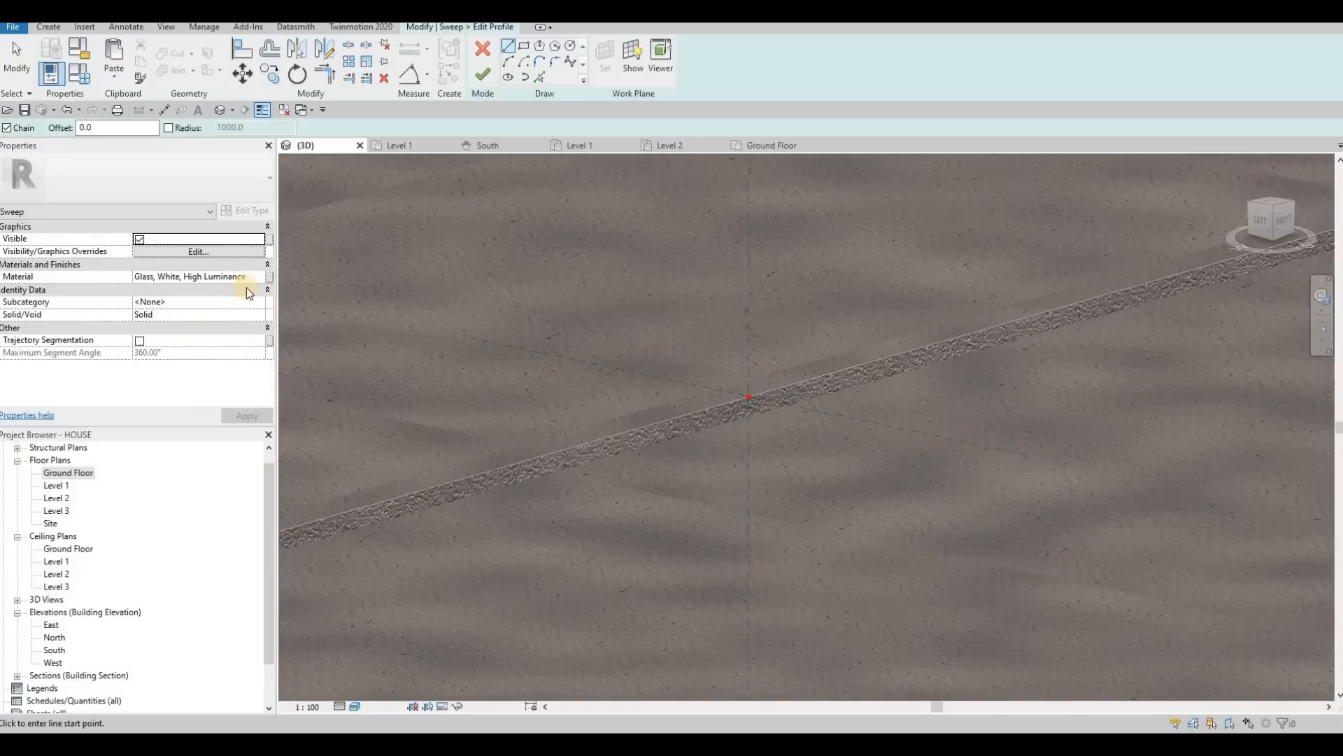
click(263, 277)
click(269, 276)
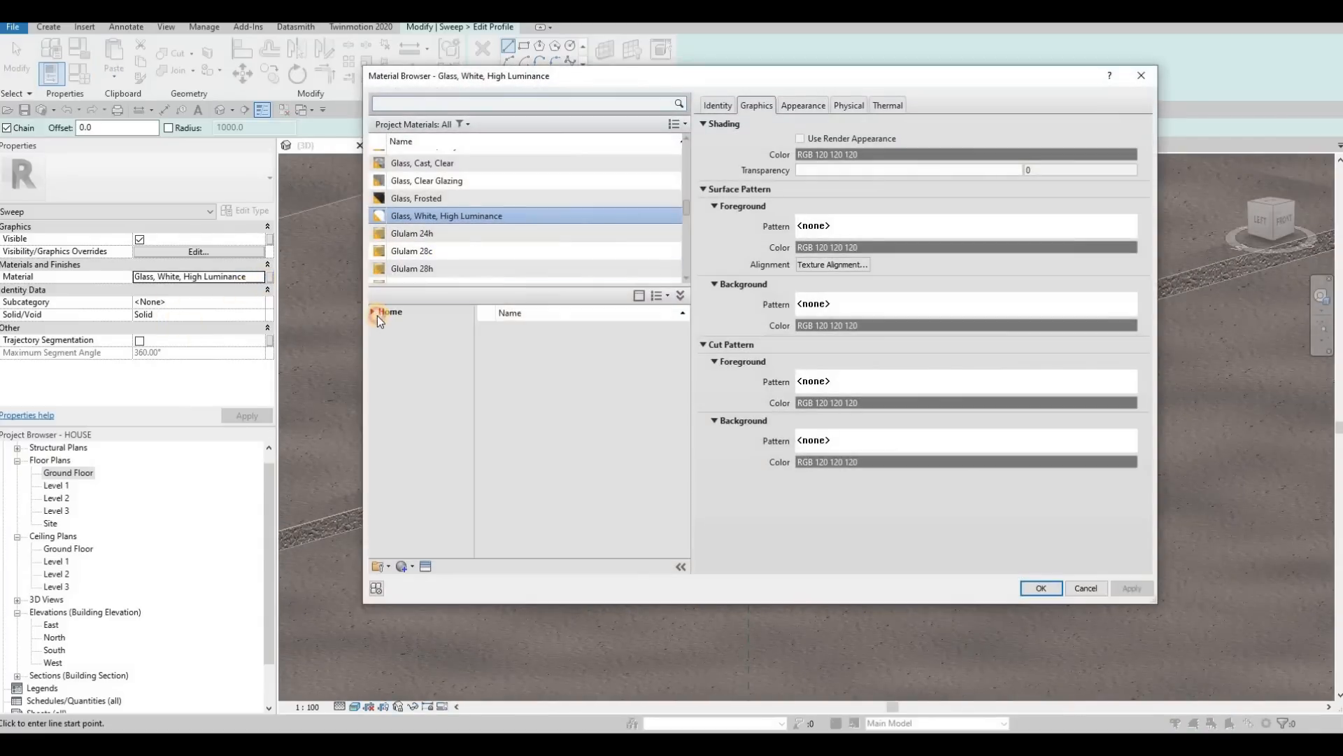
click(376, 316)
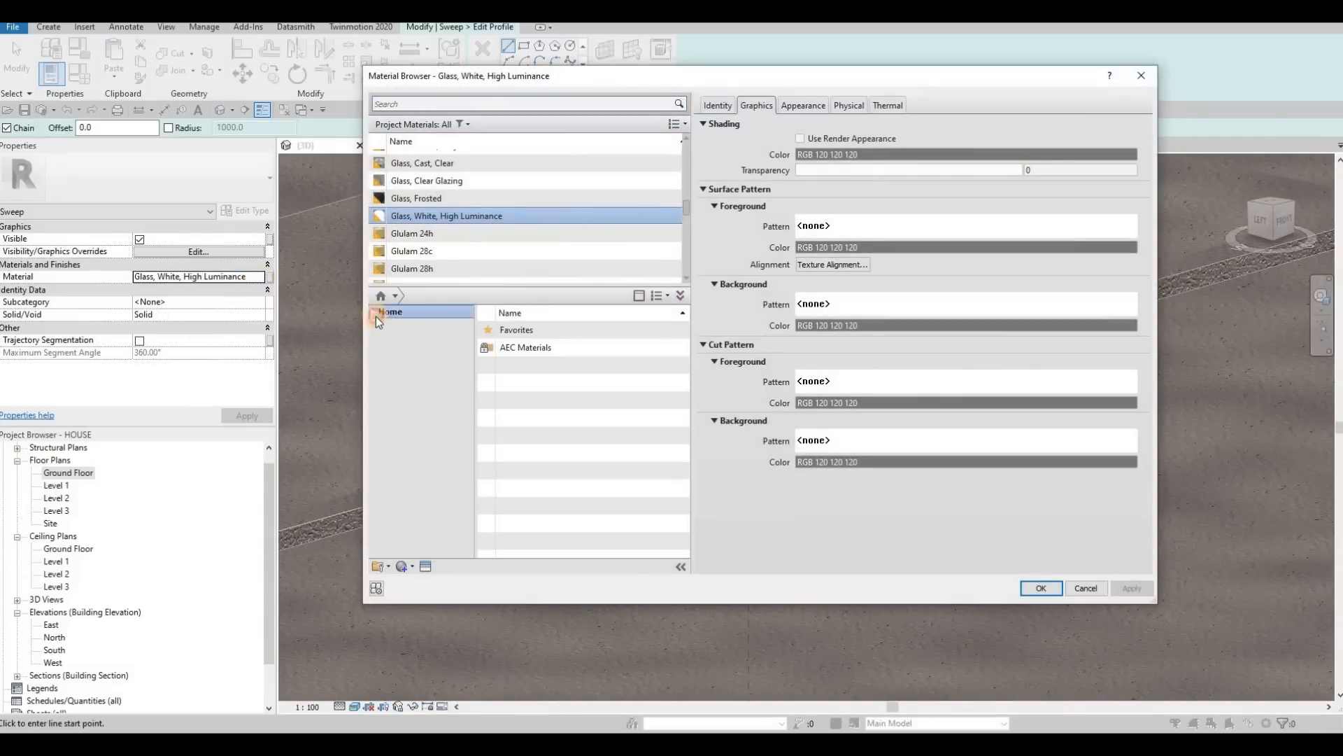
click(378, 338)
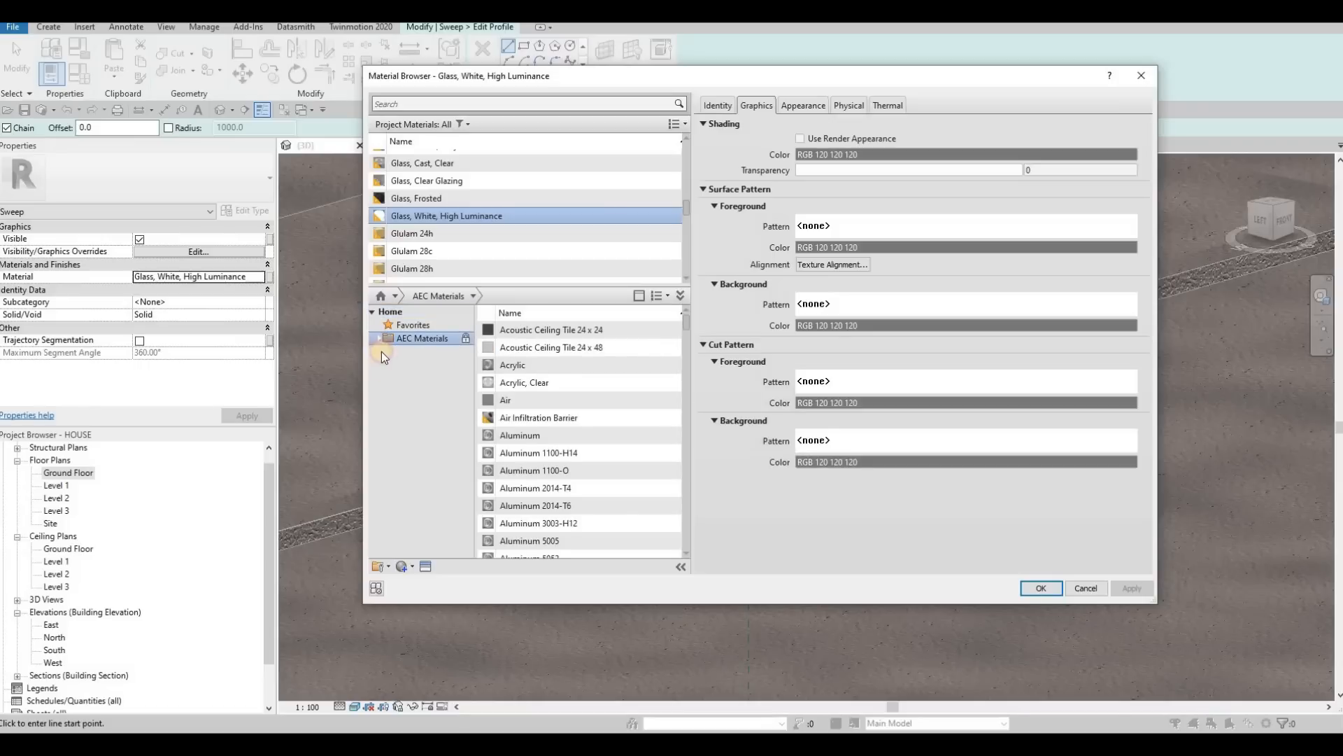
click(420, 377)
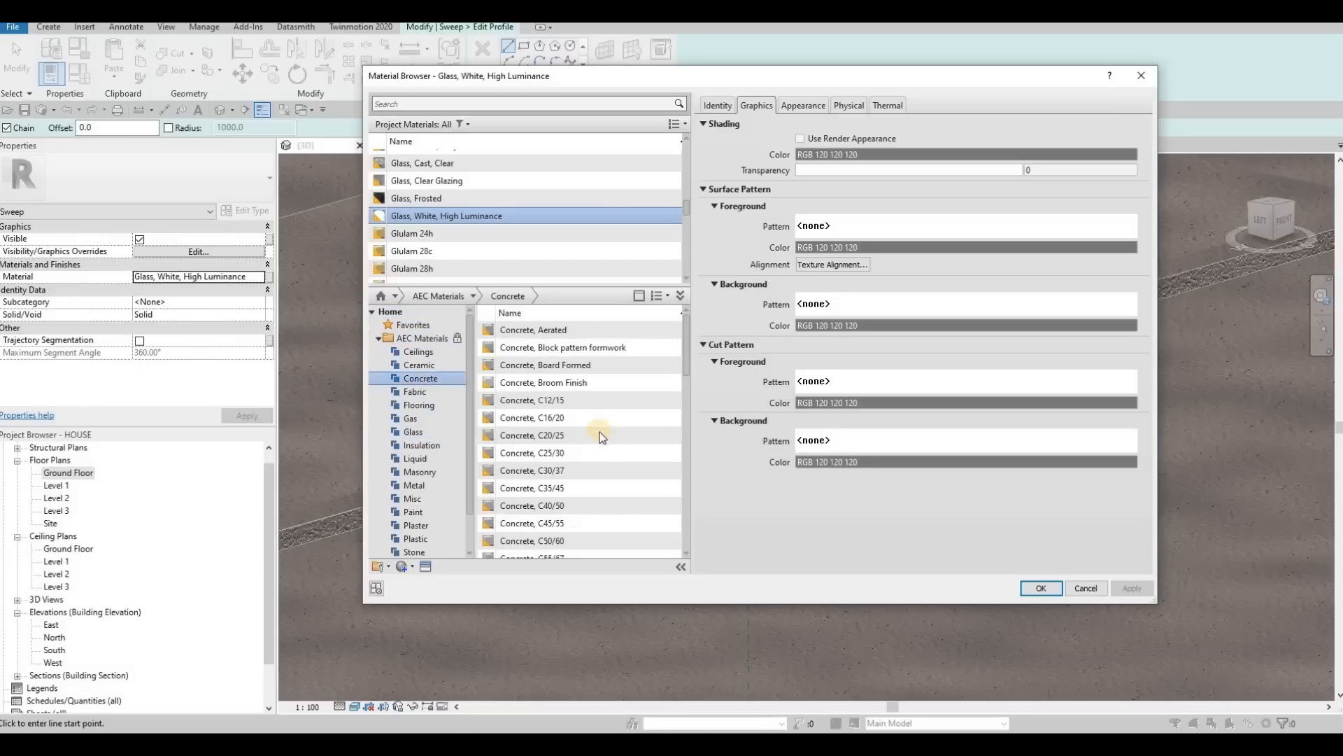
scroll(631, 444, down, 5)
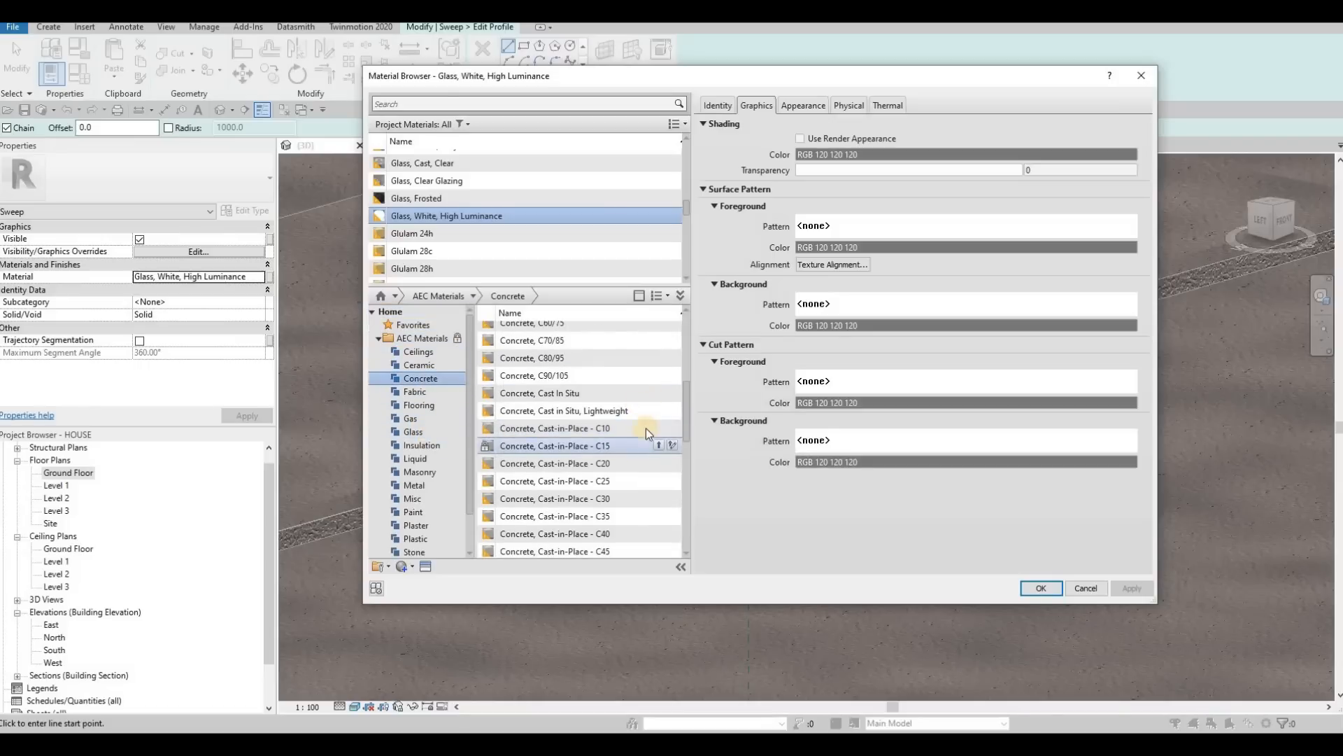
click(658, 463)
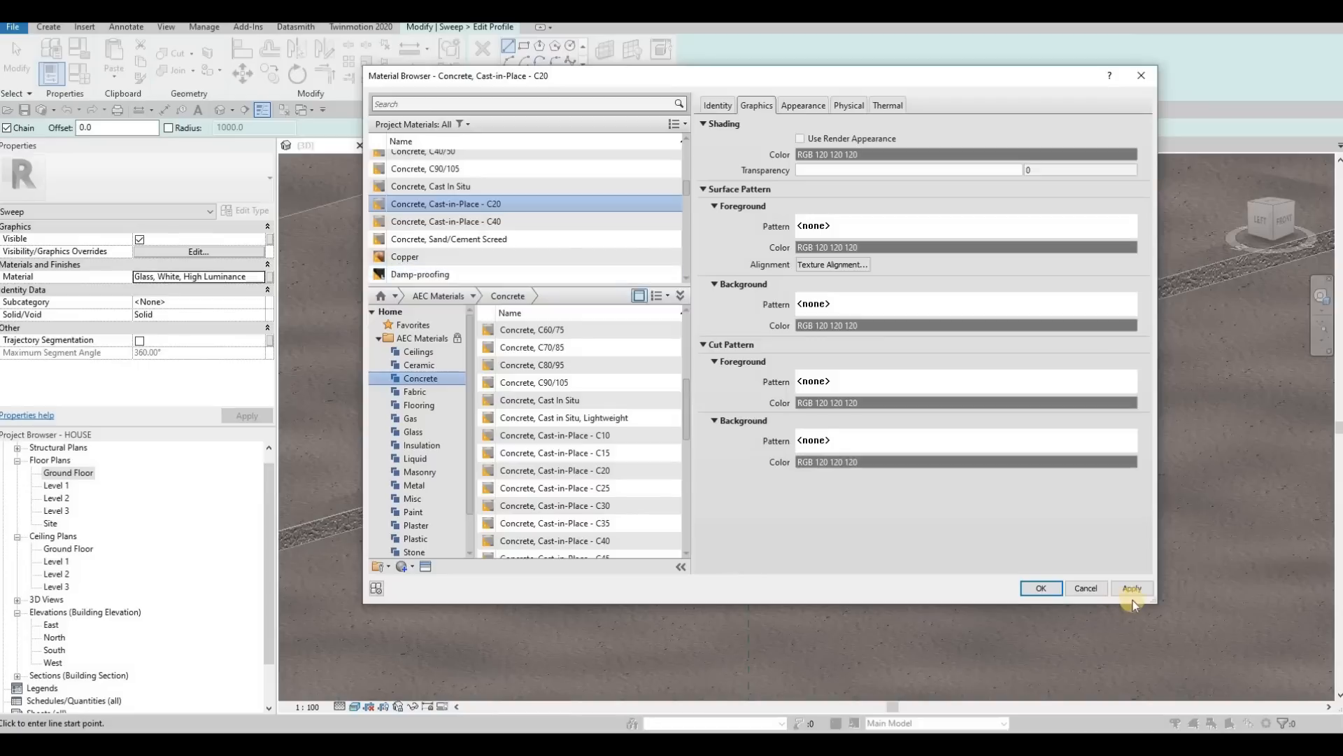
click(1026, 587)
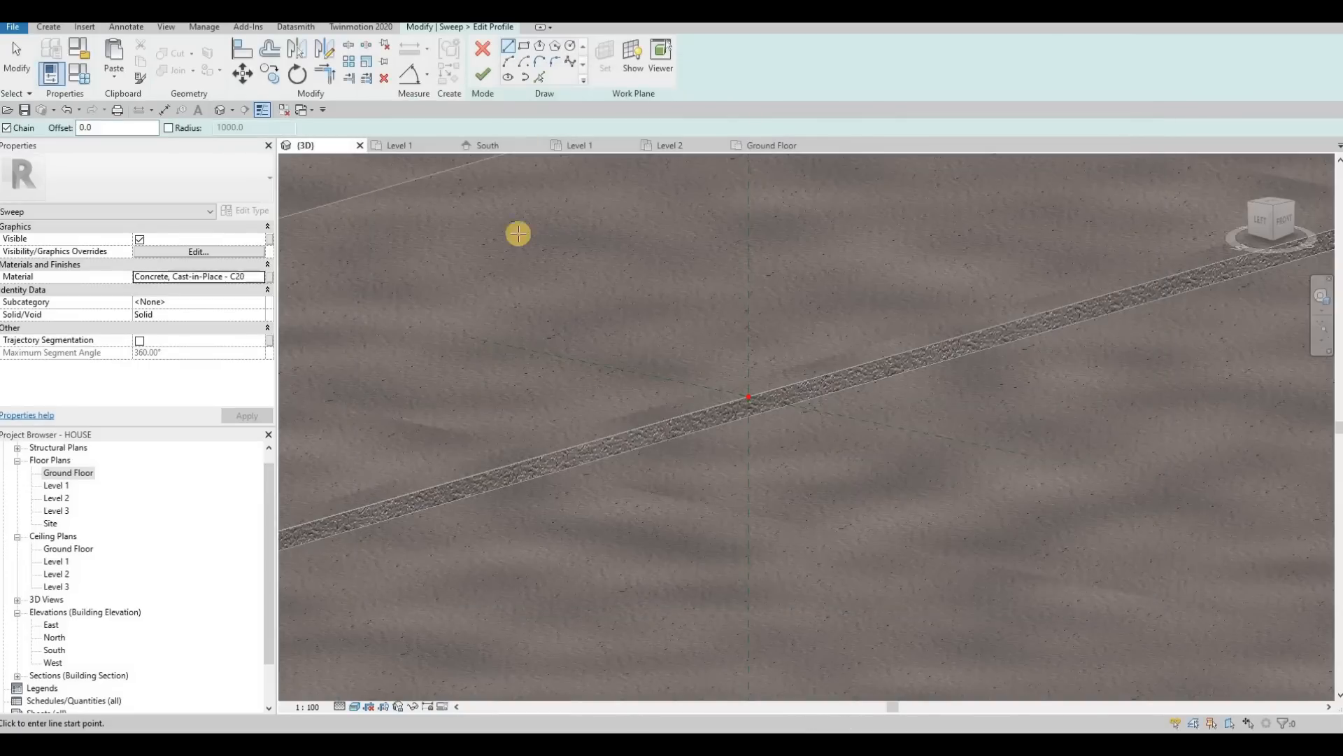
Step: Sketch a narrow upright rectangle from the path point down the full height of the strip's street-side face
click(525, 46)
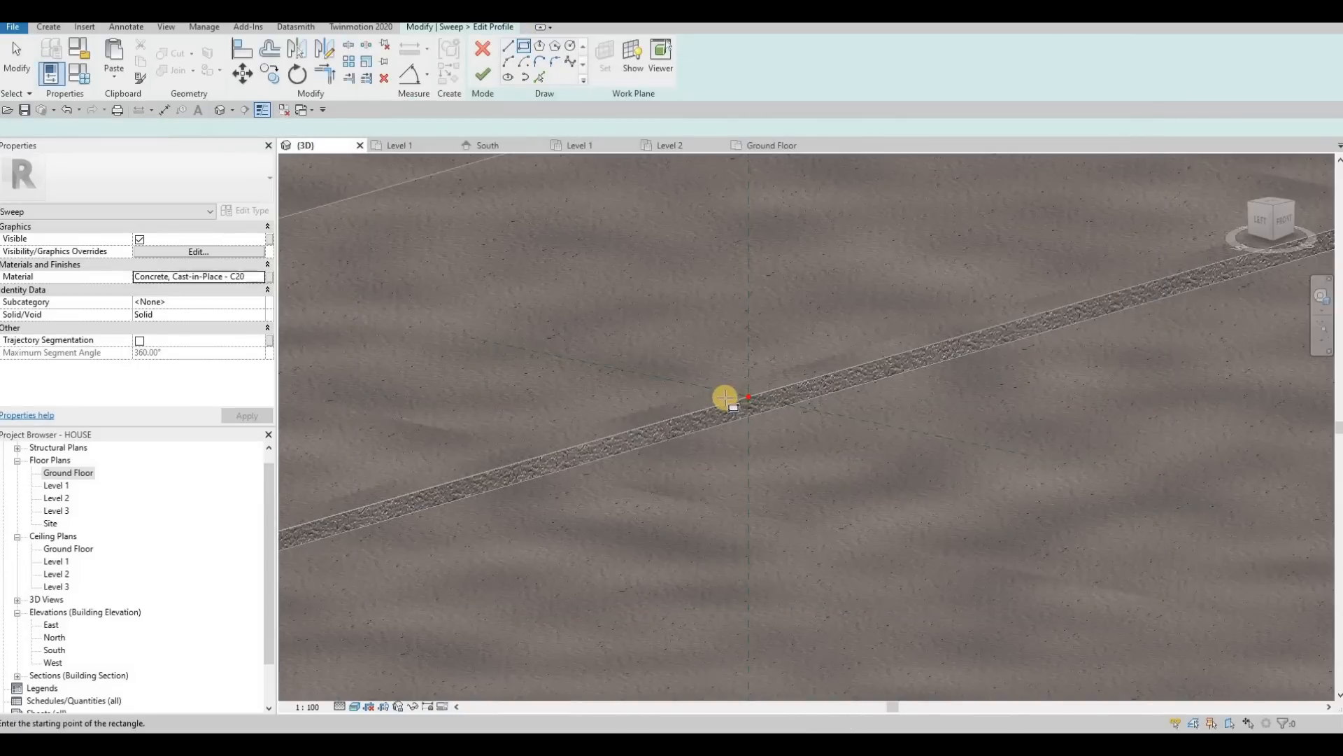
scroll(729, 400, up, 2)
click(734, 405)
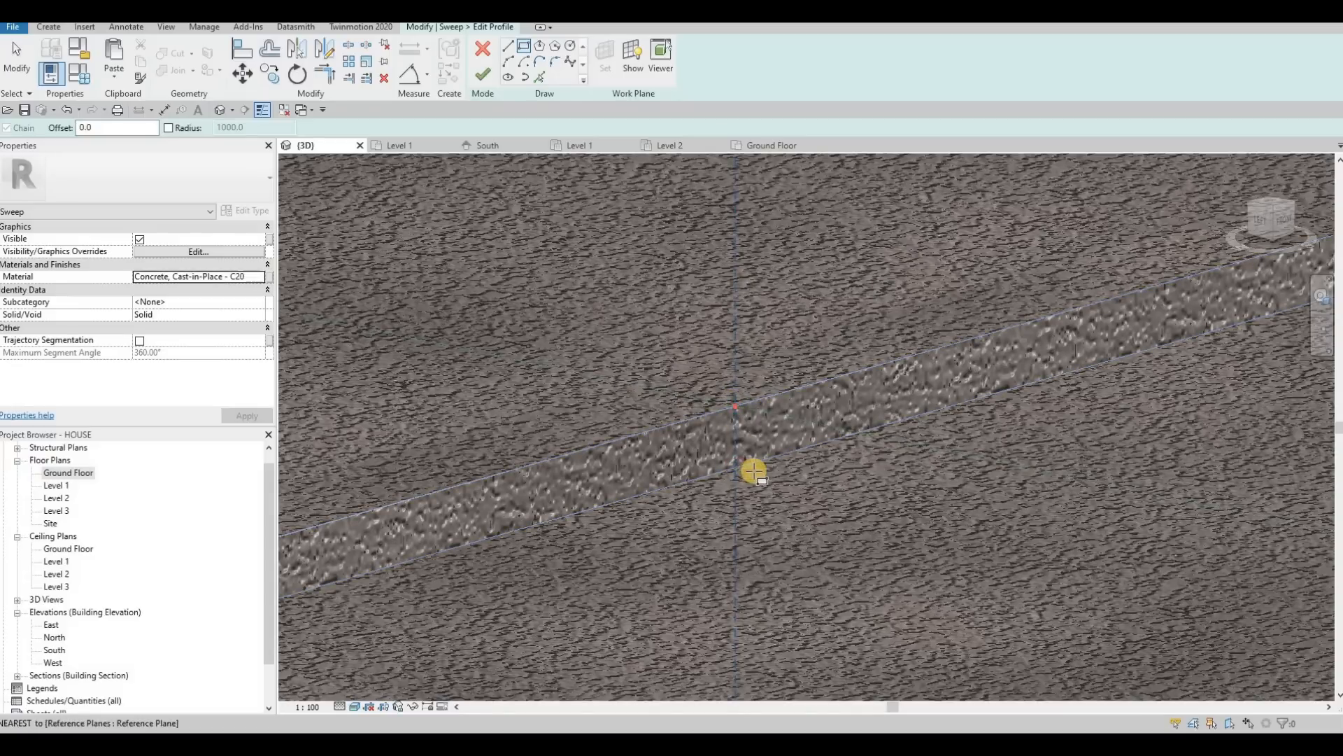
click(753, 471)
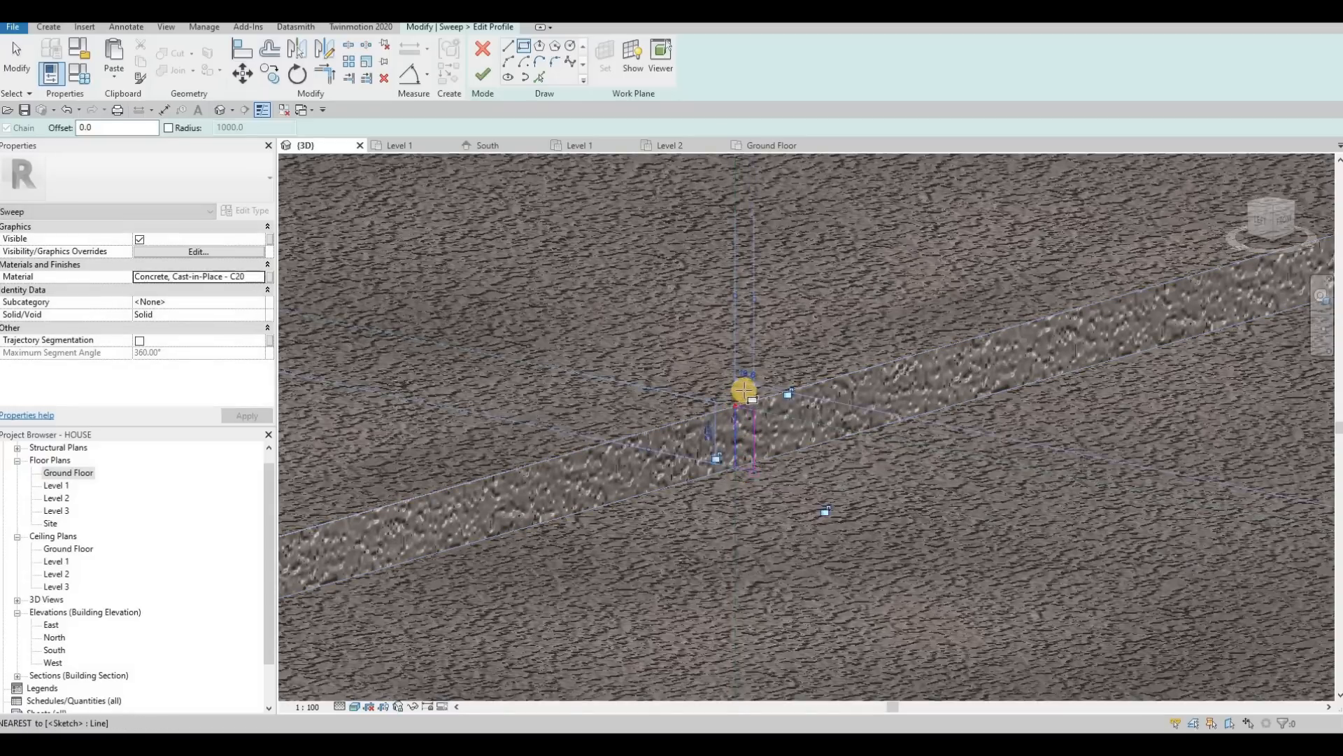
Step: Add a thin rectangle across the upright rectangle's top, extending inward over the sidewalk surface
scroll(743, 390, up, 5)
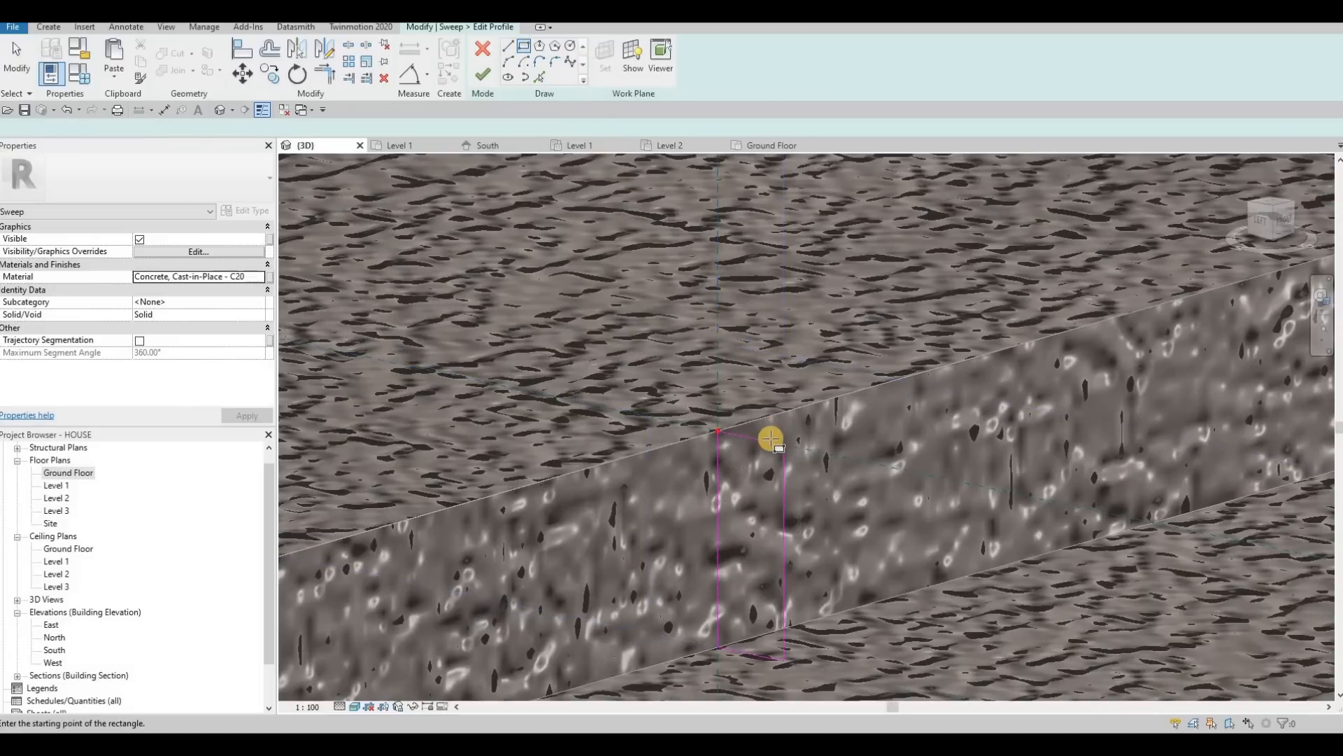
click(665, 409)
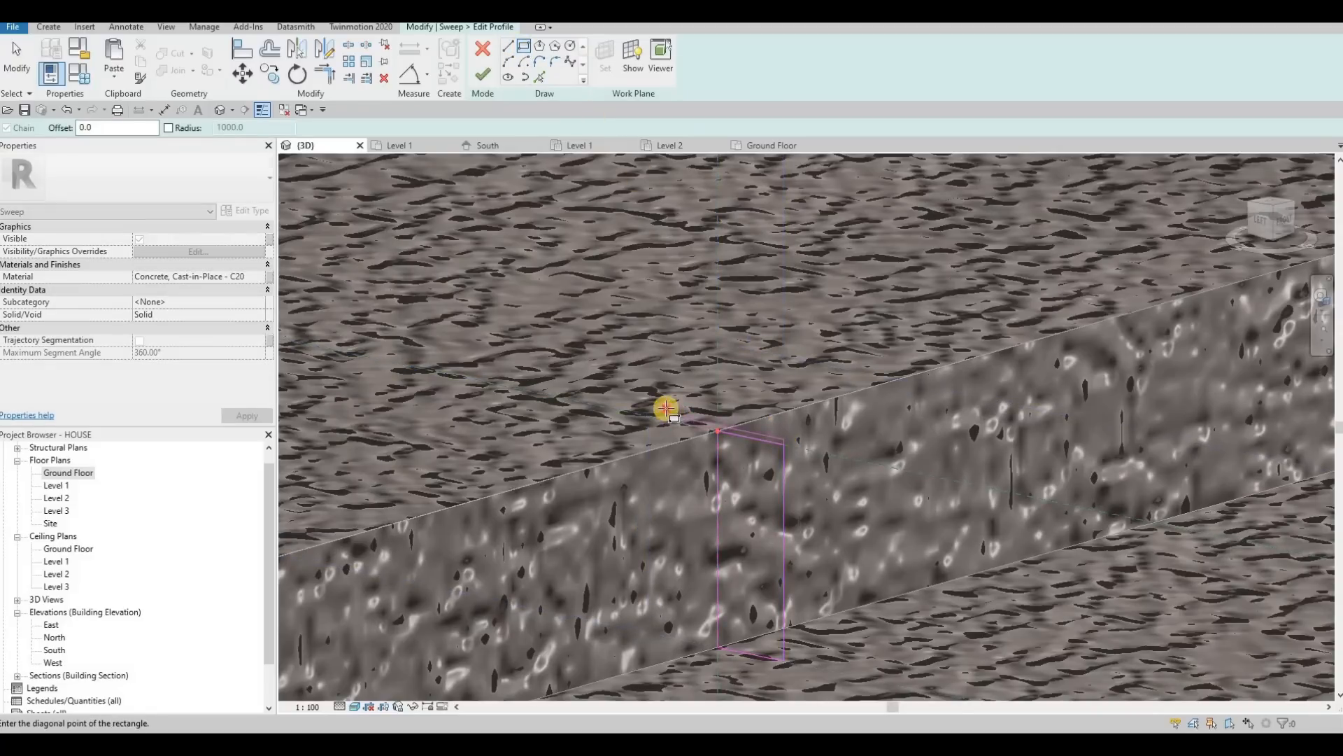
click(784, 444)
key(Escape)
Step: Add a thin rectangle at the upright rectangle's outer base, extending toward the street
middle_drag(783, 659, 785, 555)
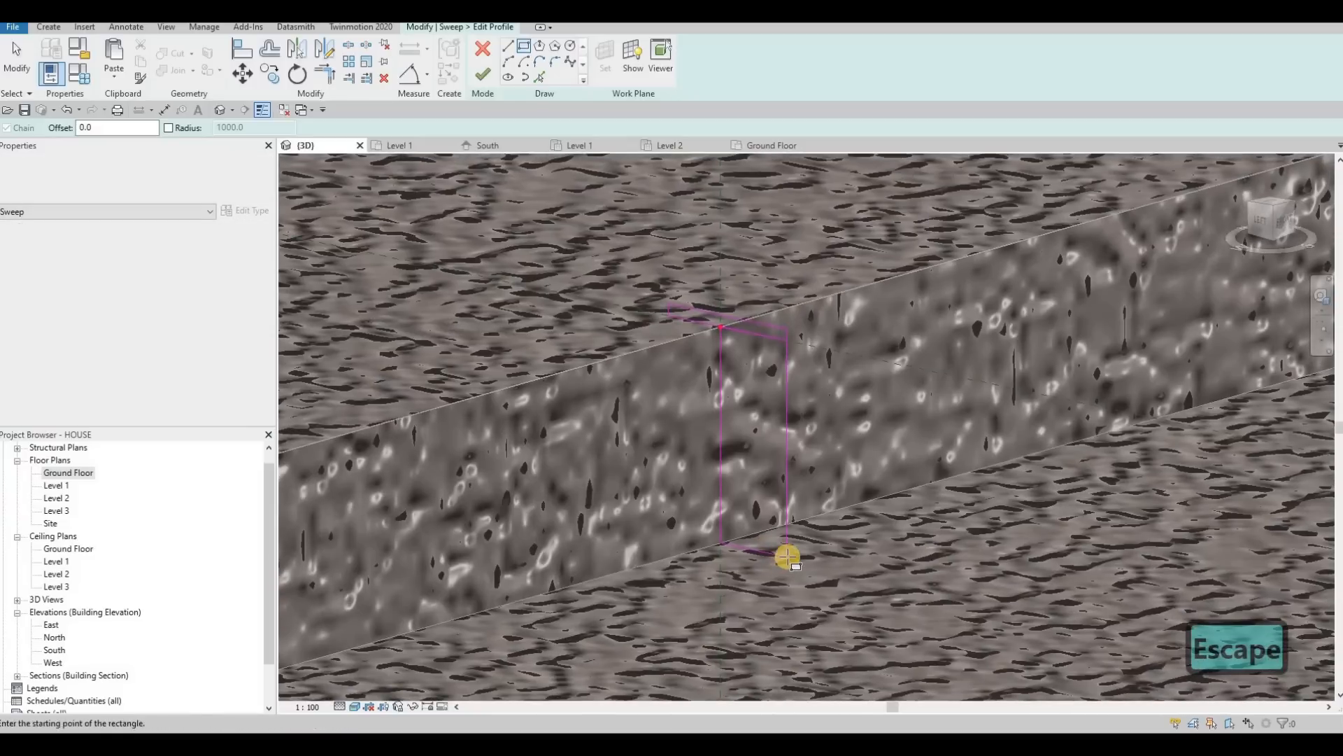
click(845, 563)
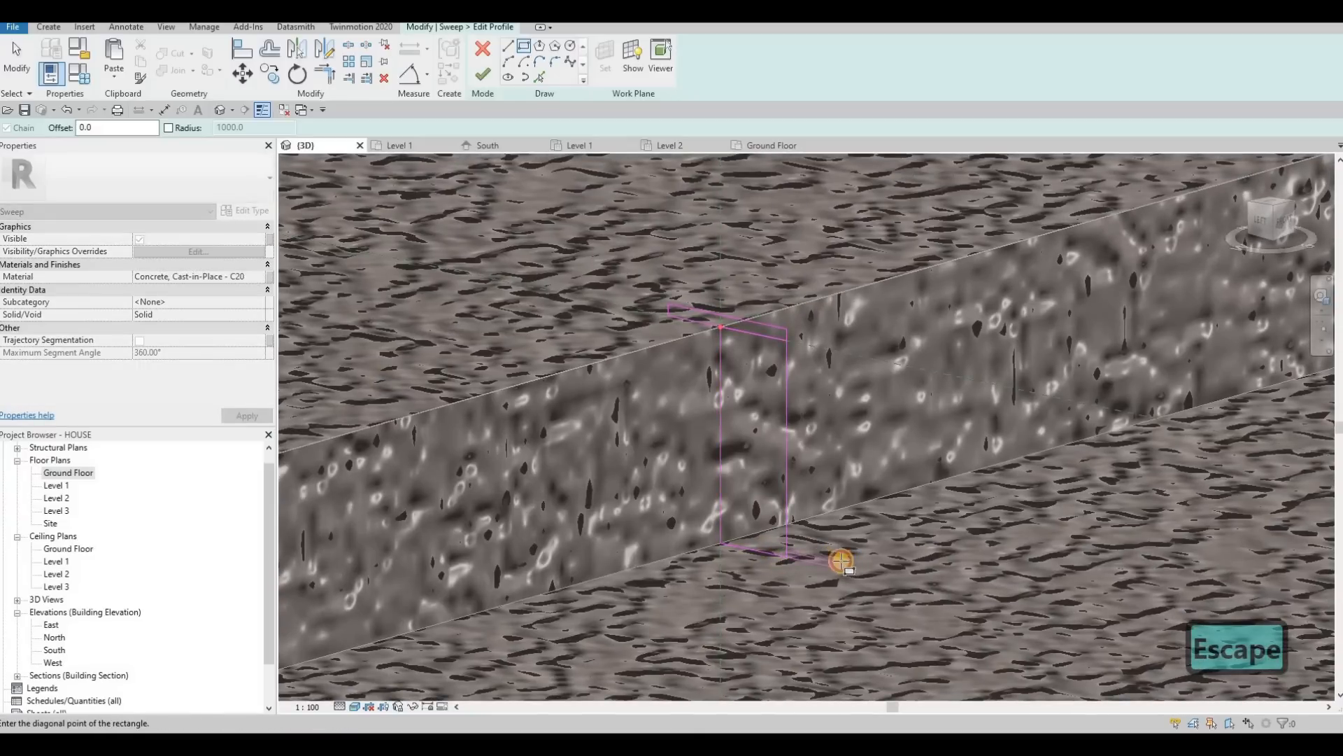
key(Escape)
scroll(770, 528, up, 3)
key(Escape)
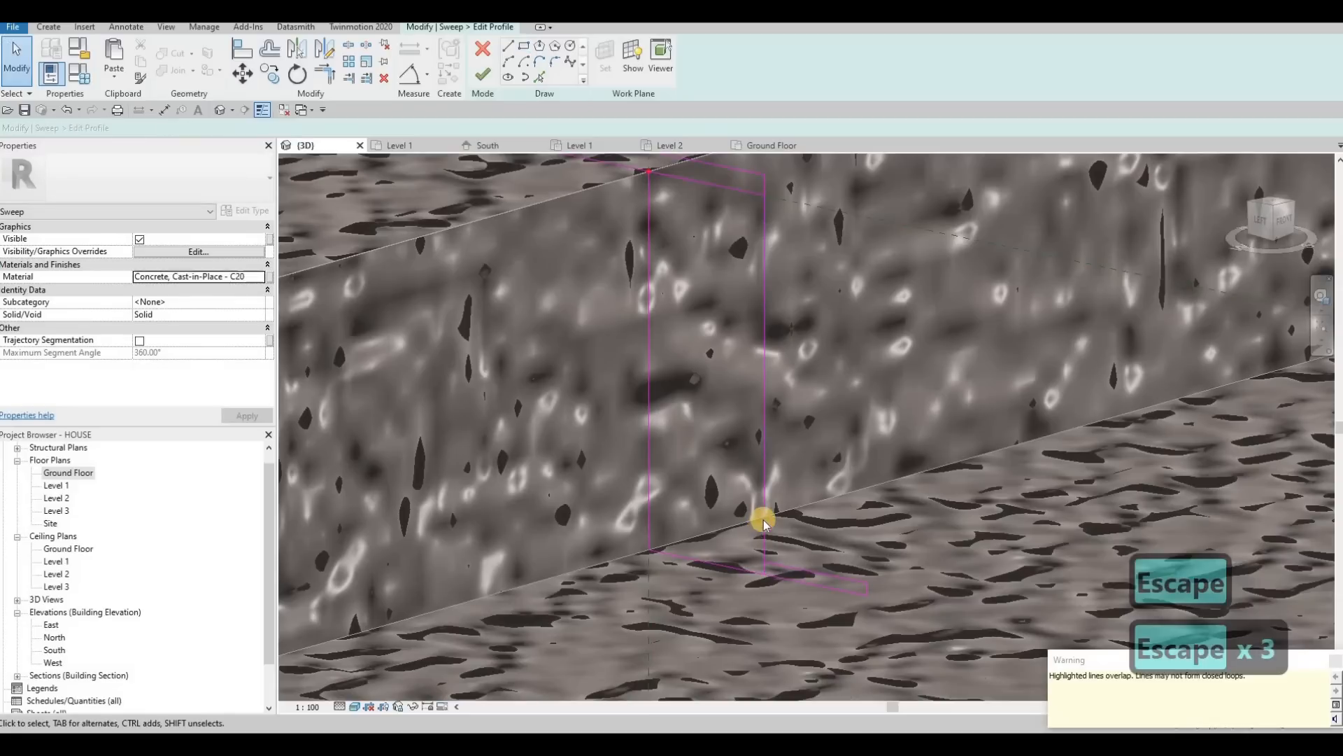
Step: Trim the lines where the upright and base rectangles meet and delete the overlapping segment
key(t)
key(r)
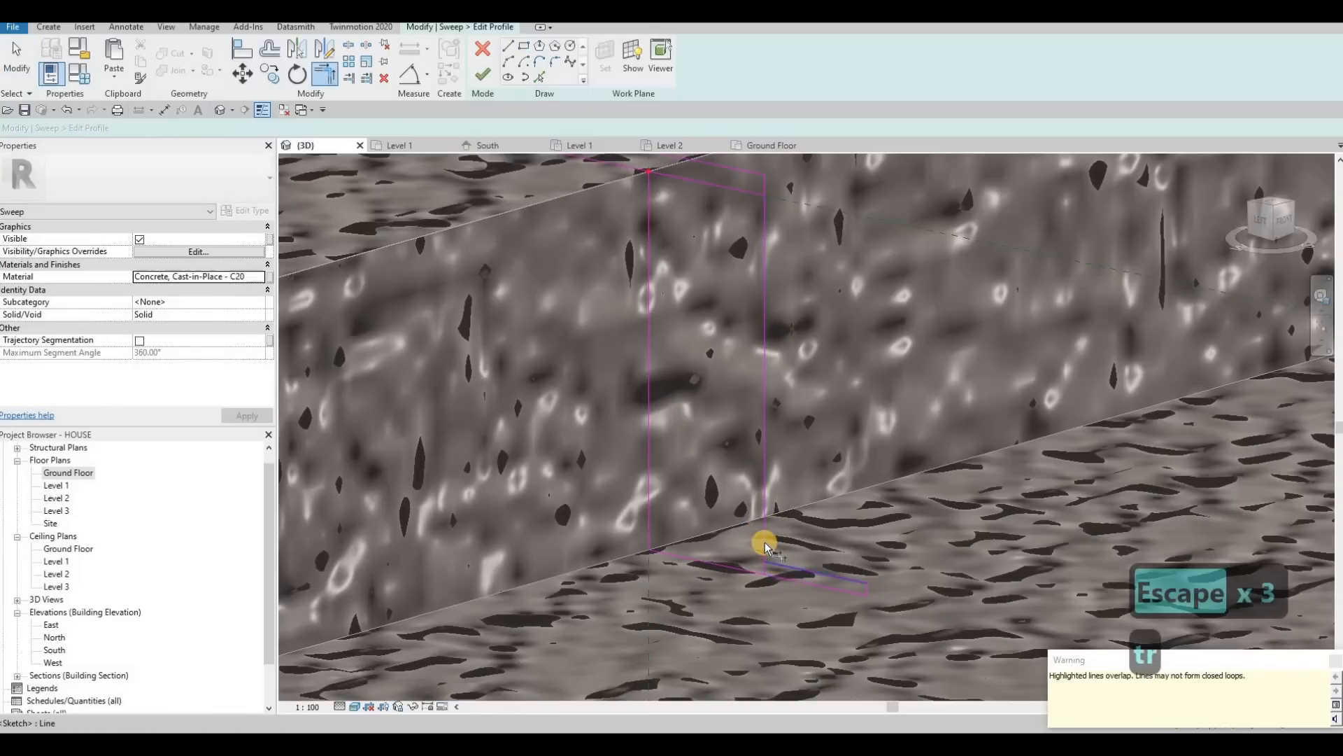
key(Escape)
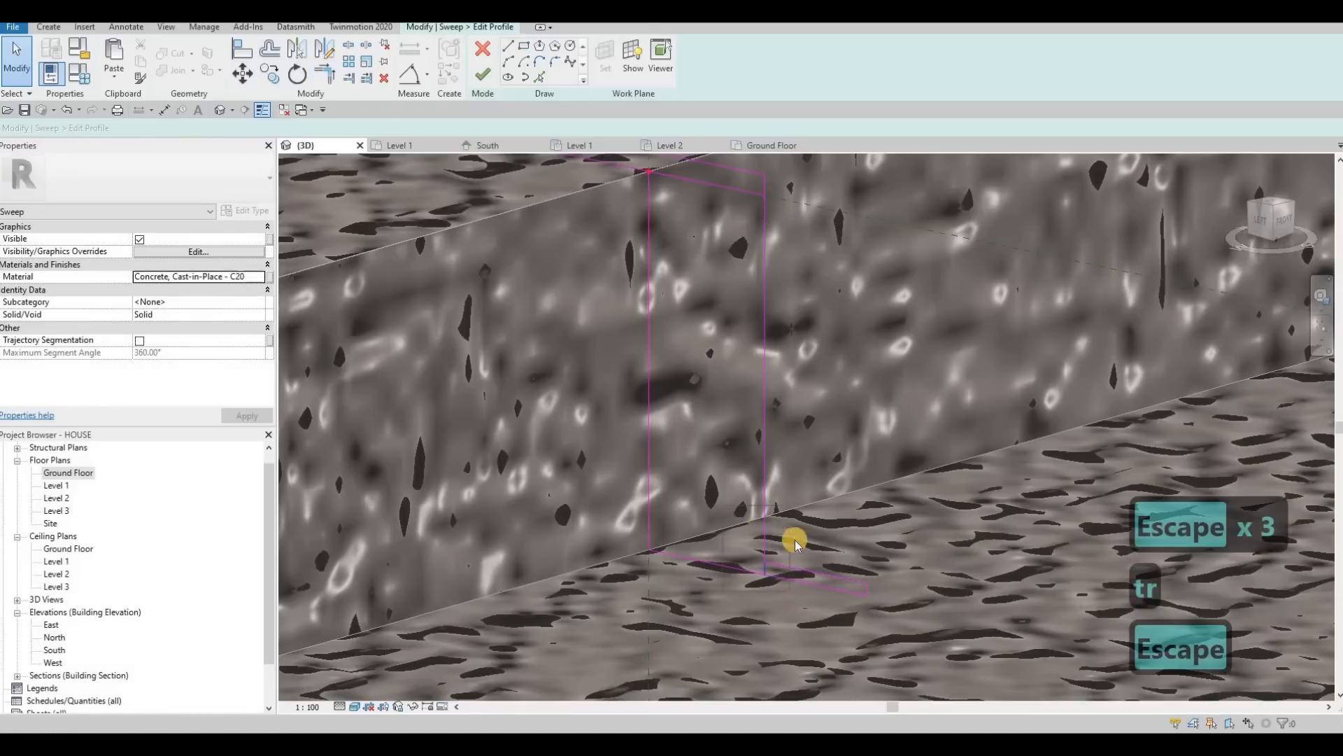
click(803, 419)
key(Delete)
Step: Delete the overlapping segments at the profile's upper outer corner and trim the top line to the outer vertical line
scroll(771, 347, down, 5)
scroll(766, 301, up, 5)
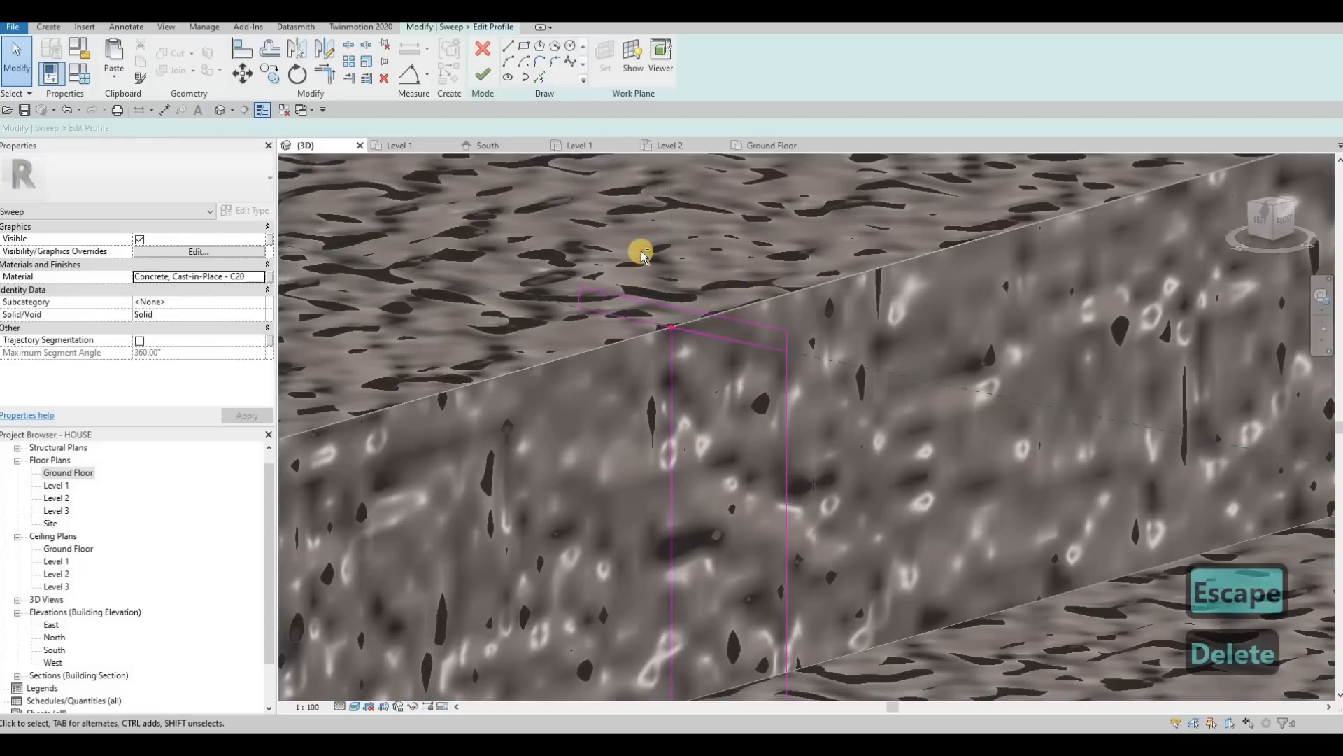
click(788, 342)
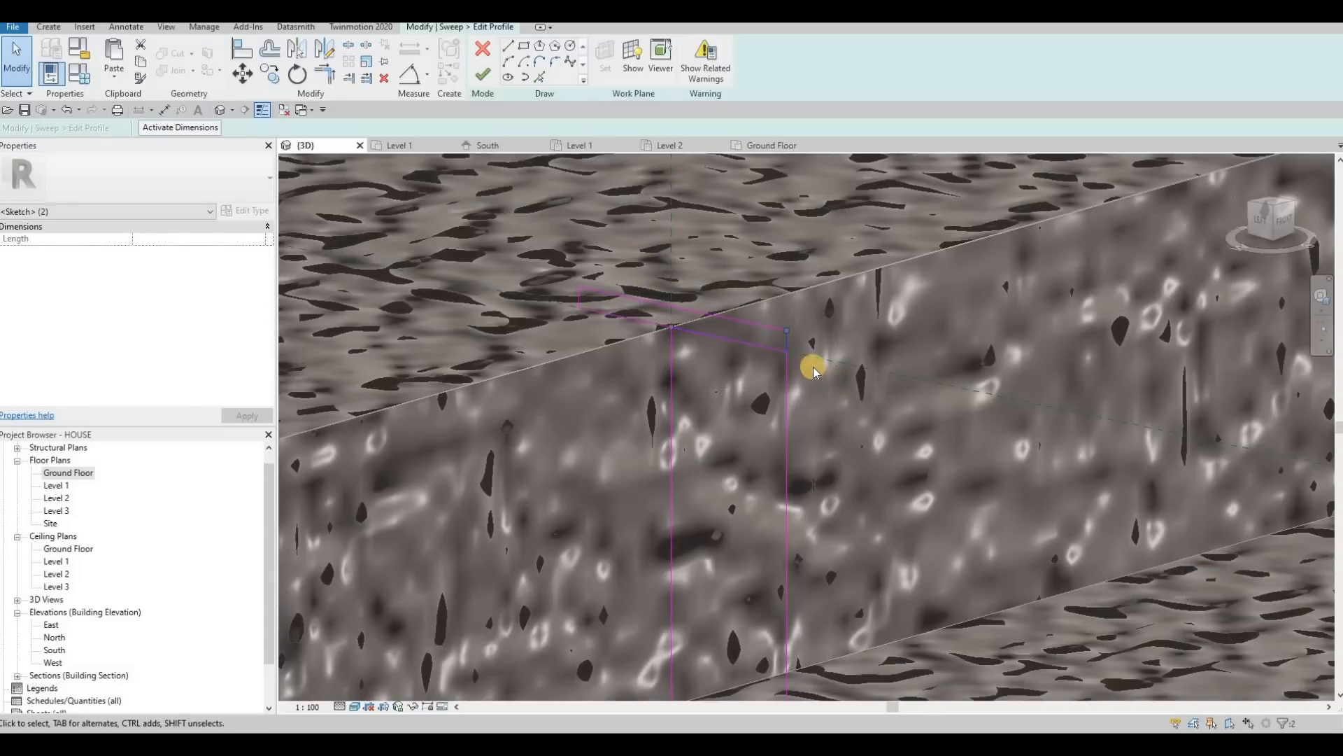
key(Delete)
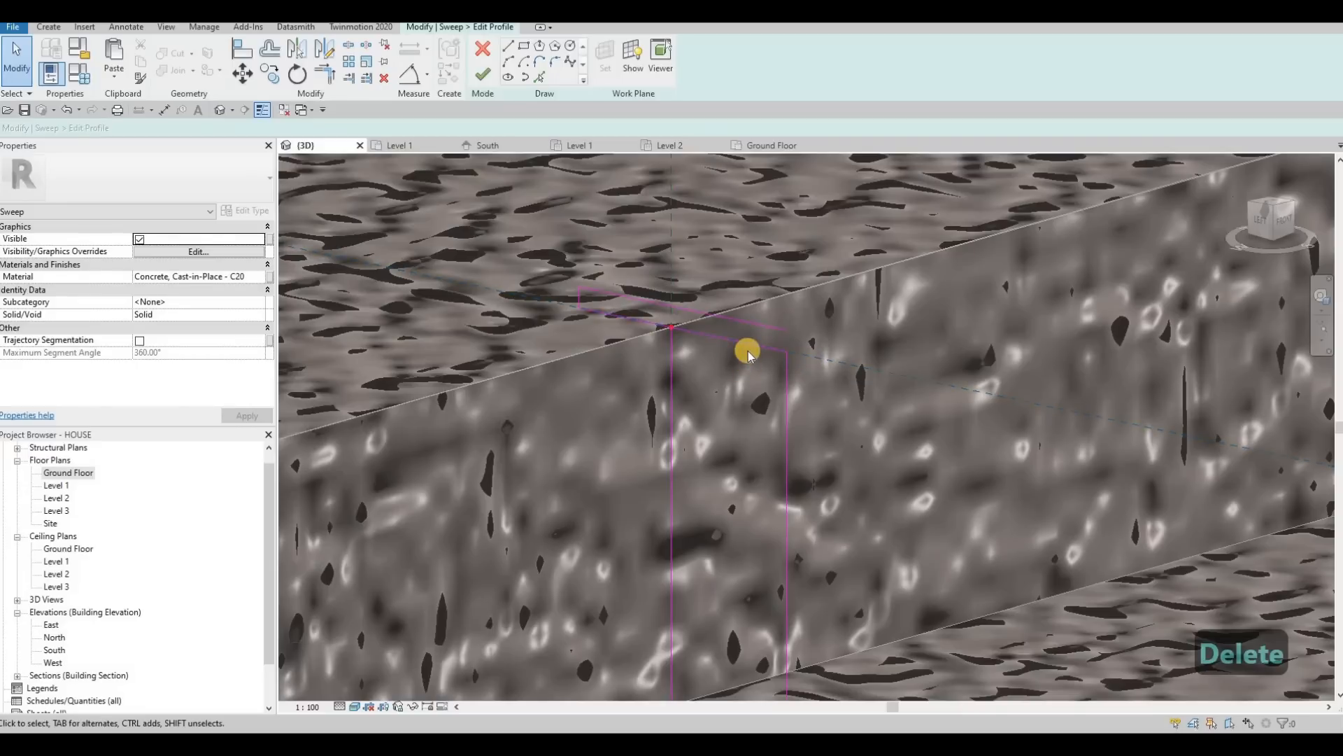
key(t)
key(r)
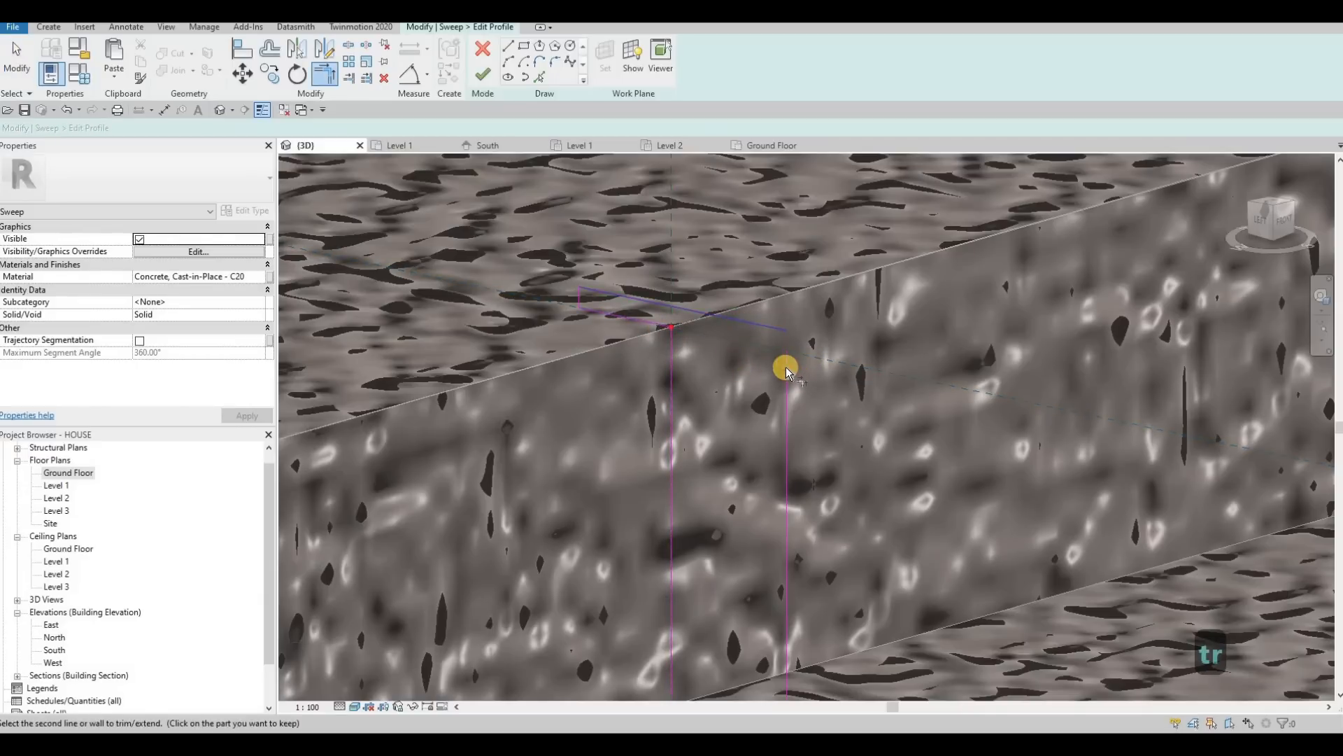
key(Escape)
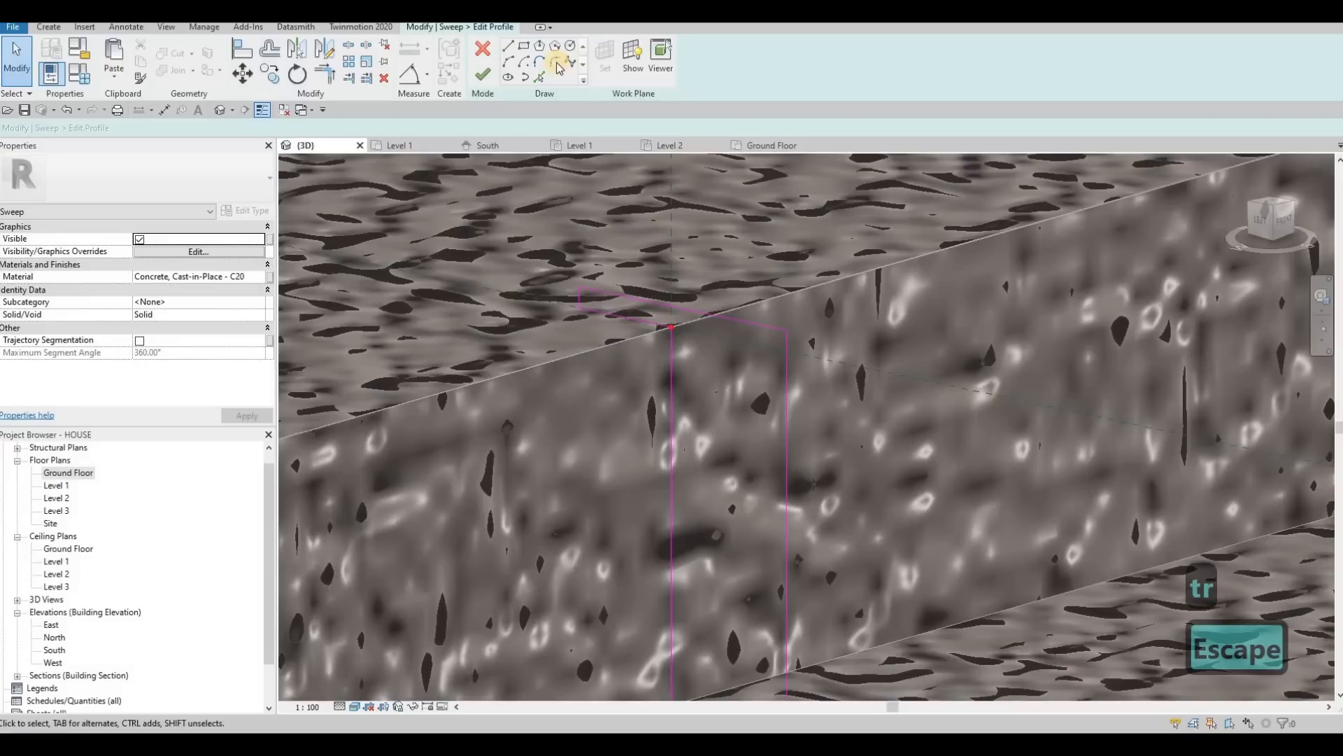
Step: Round the curb profile's upper outer corner and the inner tip of its top lip with fillet arcs
click(734, 317)
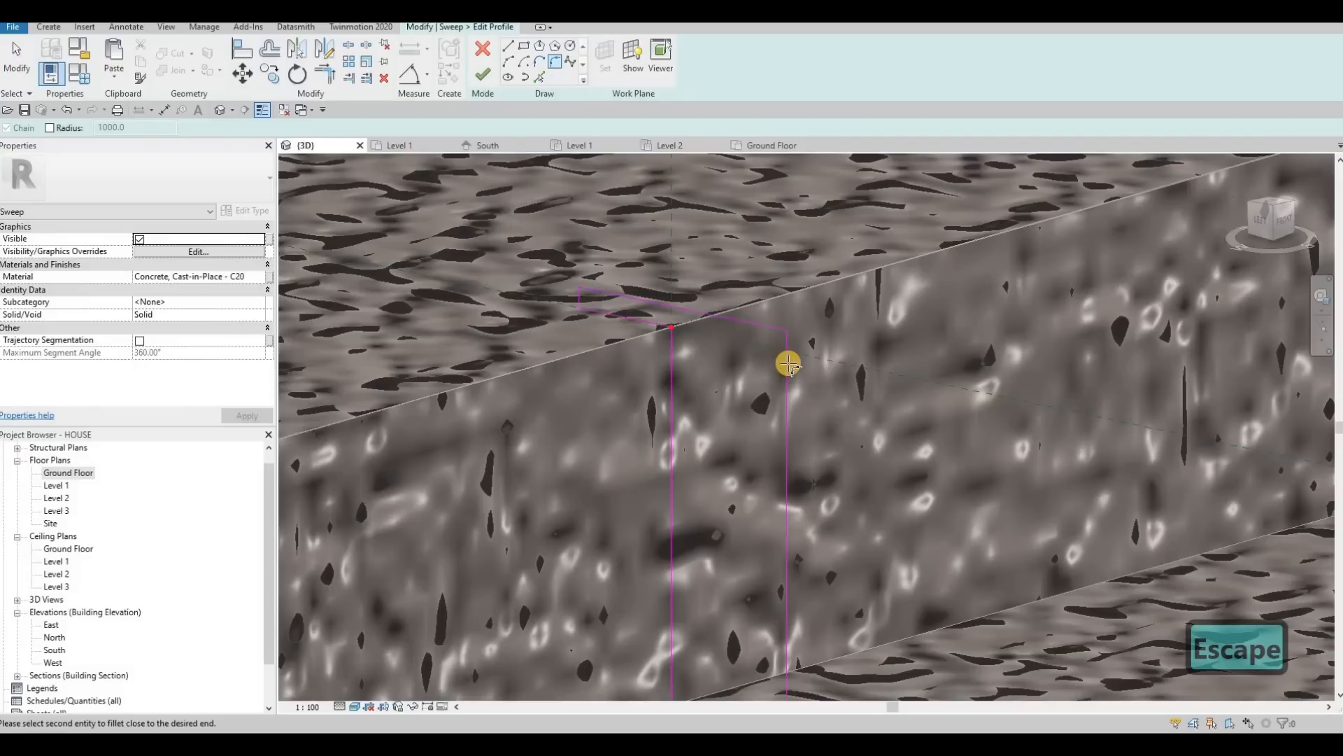
click(775, 357)
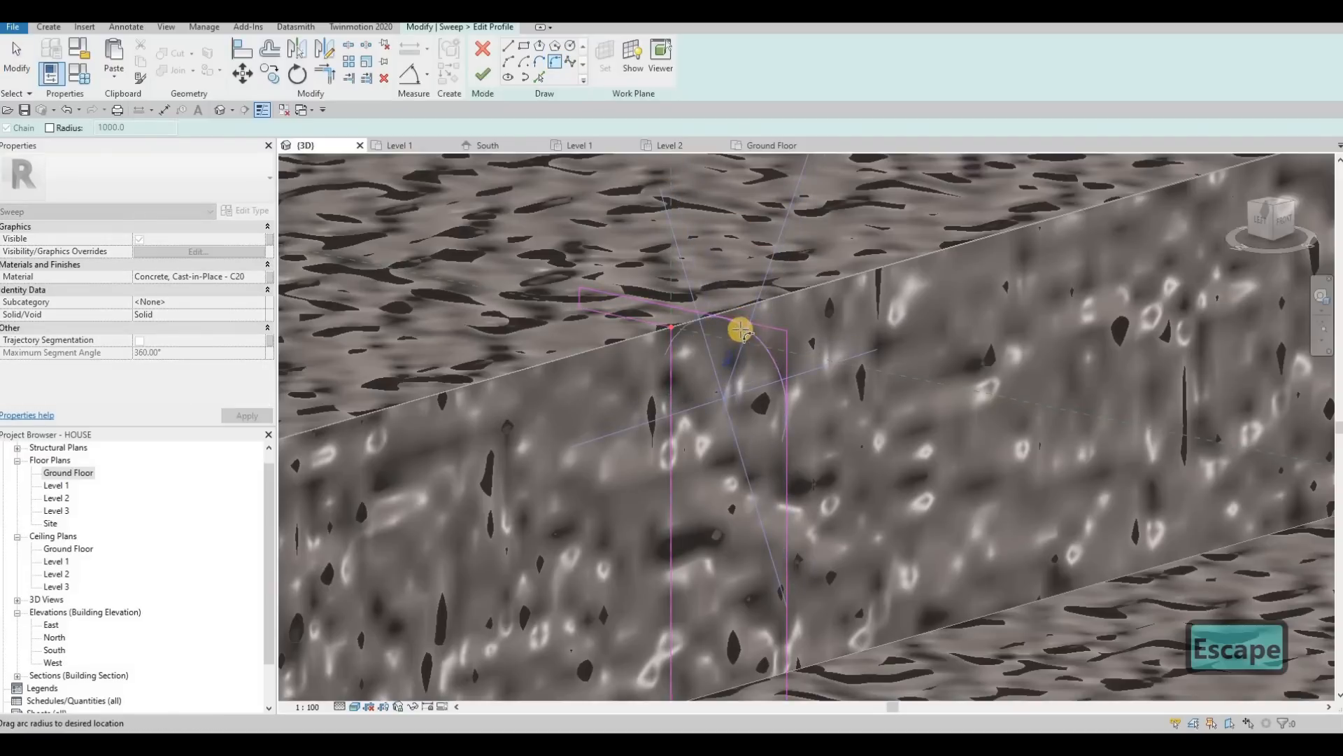
scroll(613, 272, up, 3)
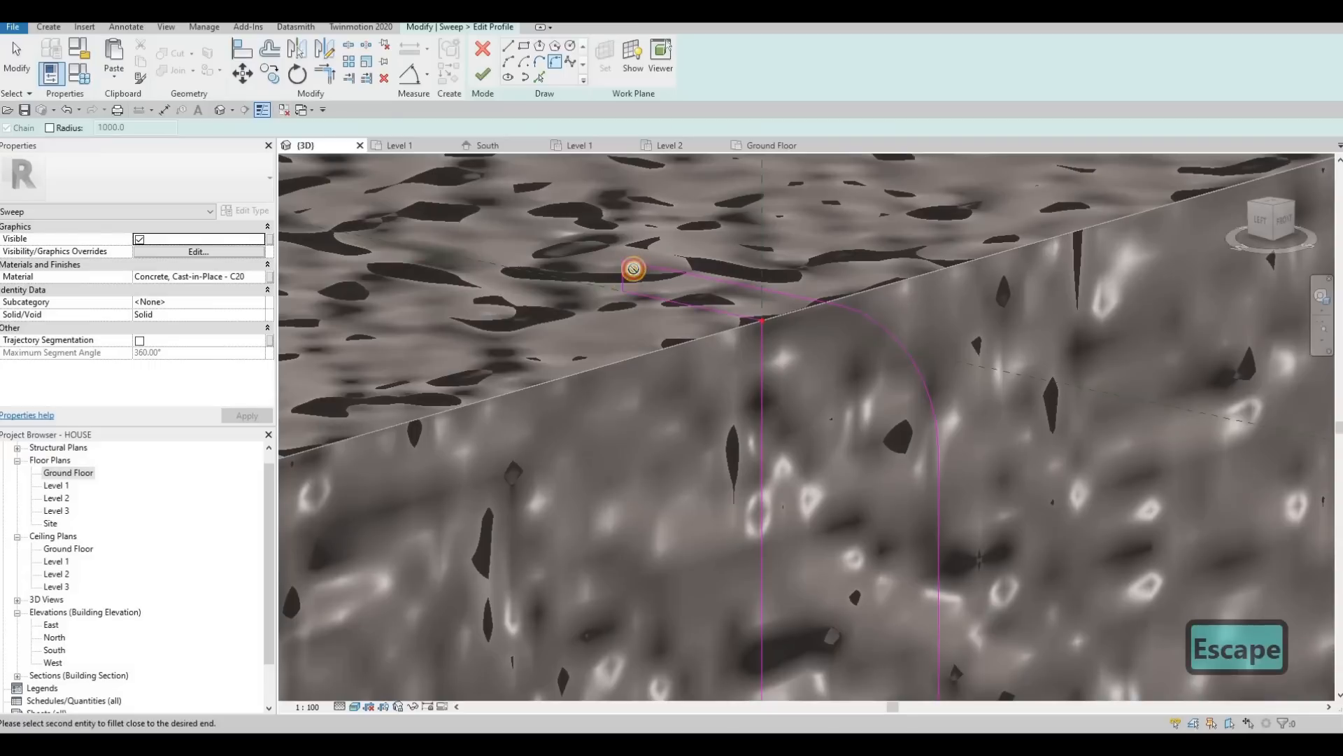
click(634, 280)
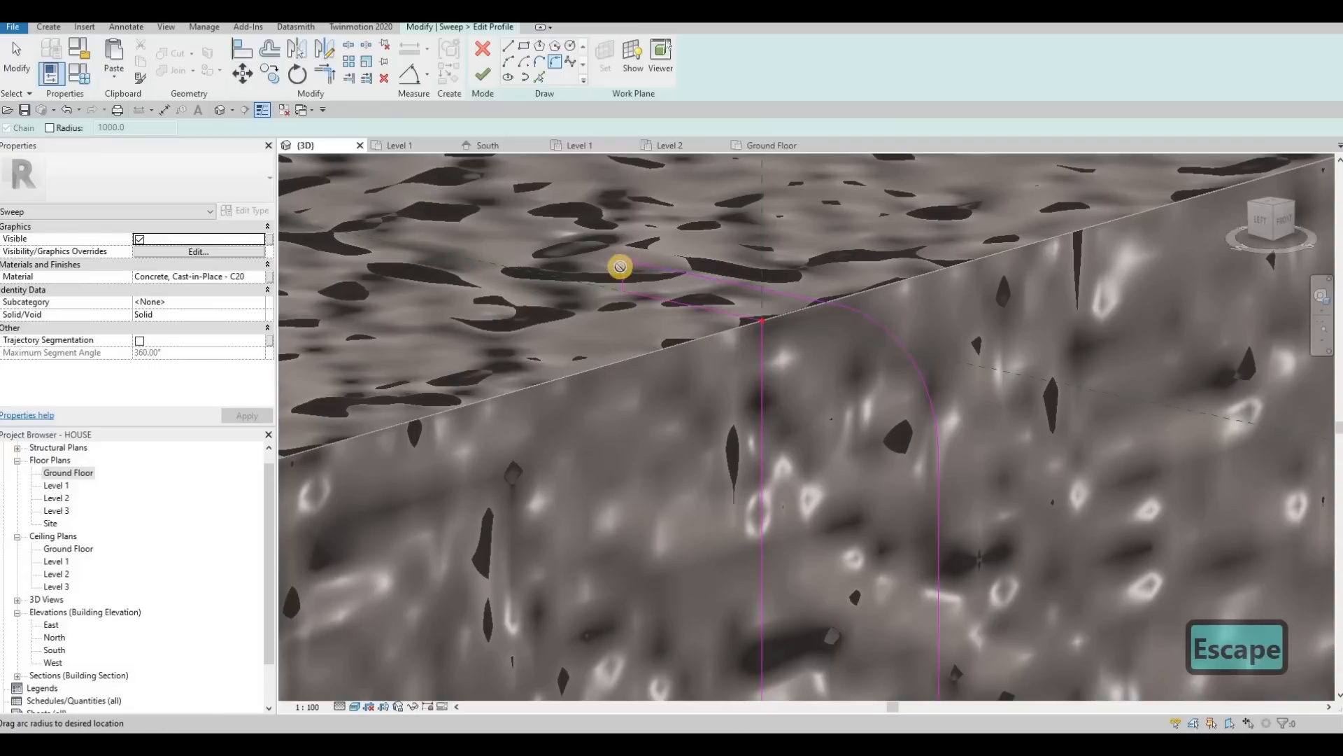
scroll(627, 270, up, 2)
click(629, 275)
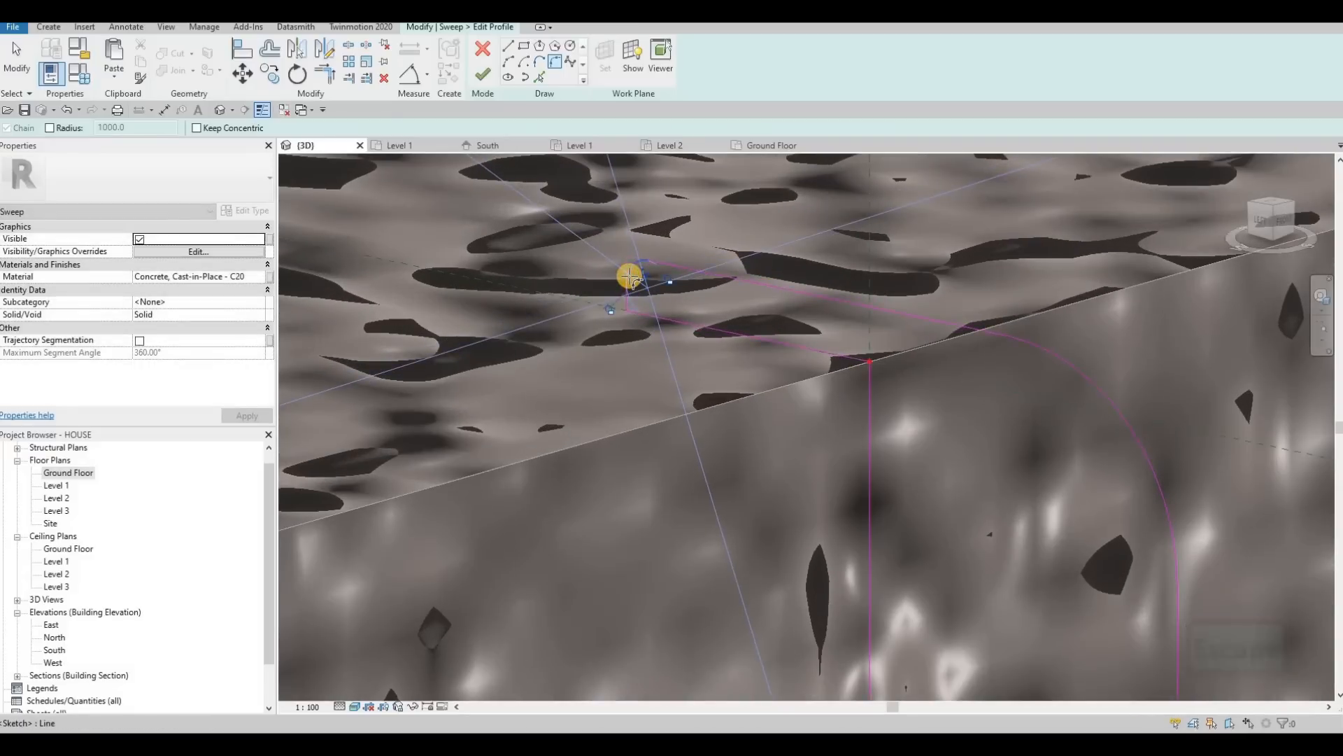
key(Escape)
scroll(629, 277, down, 6)
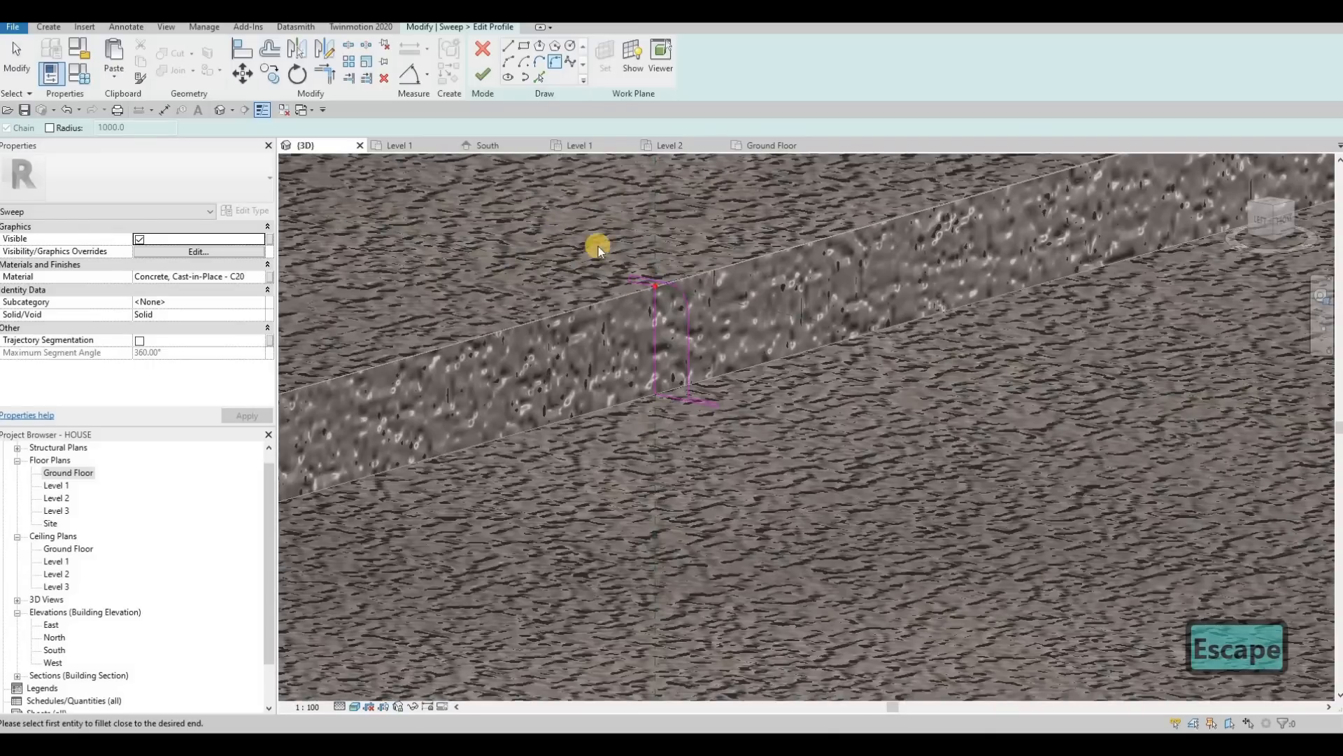
key(Escape)
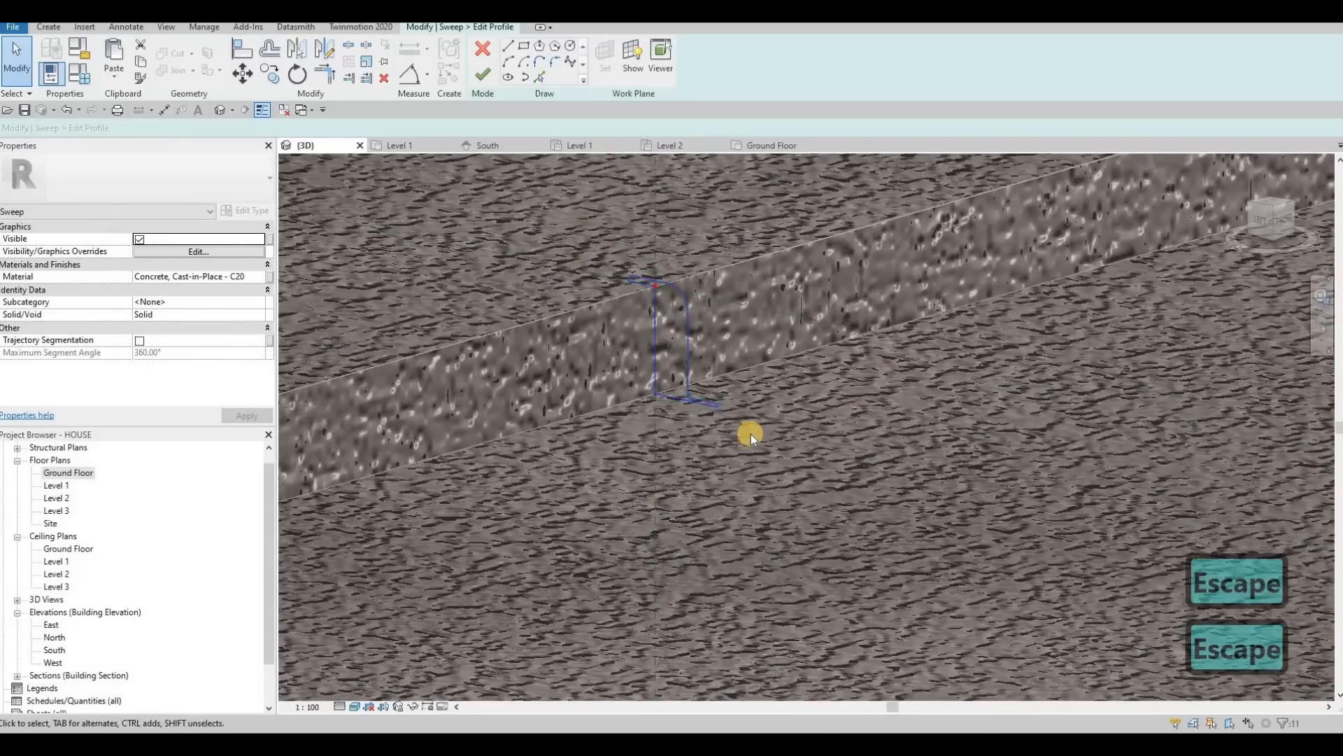
Step: Copy all the profile's sketch lines, finish the profile and the curb sweep, and deselect it
key(ctrl+c)
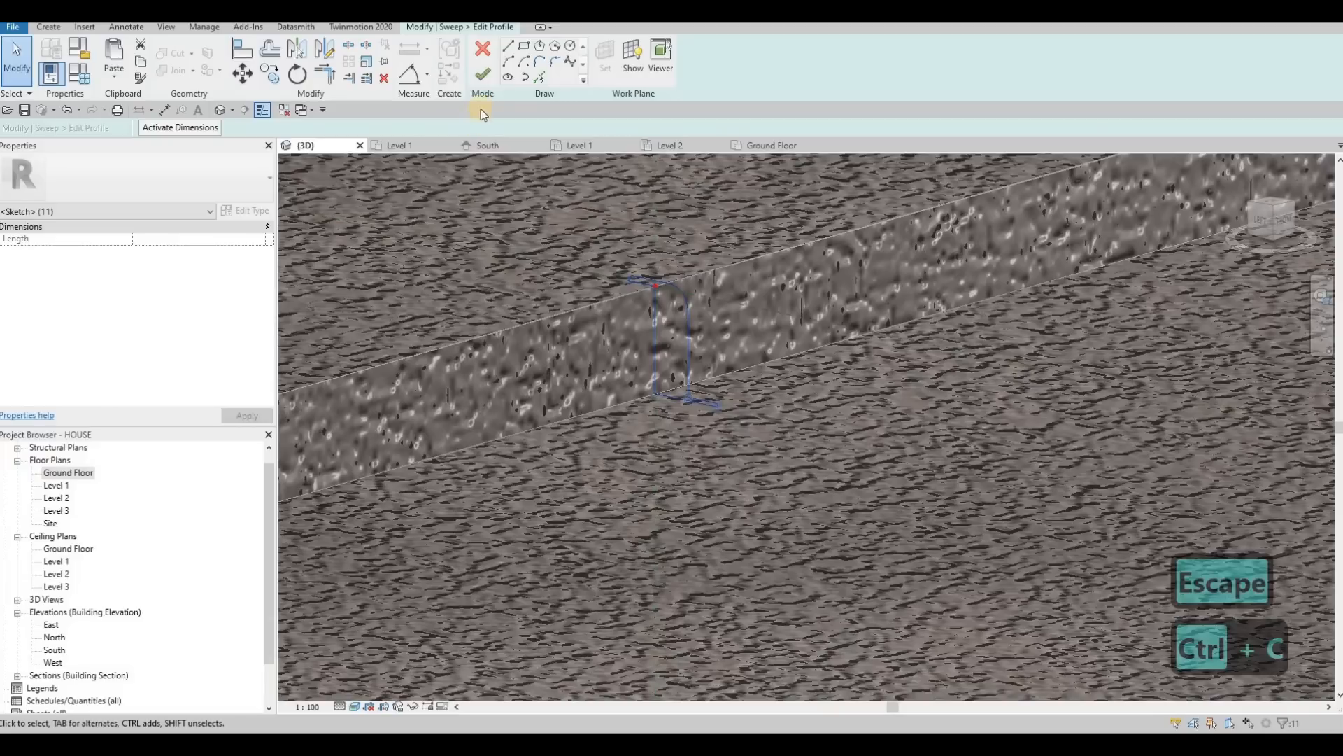
click(490, 82)
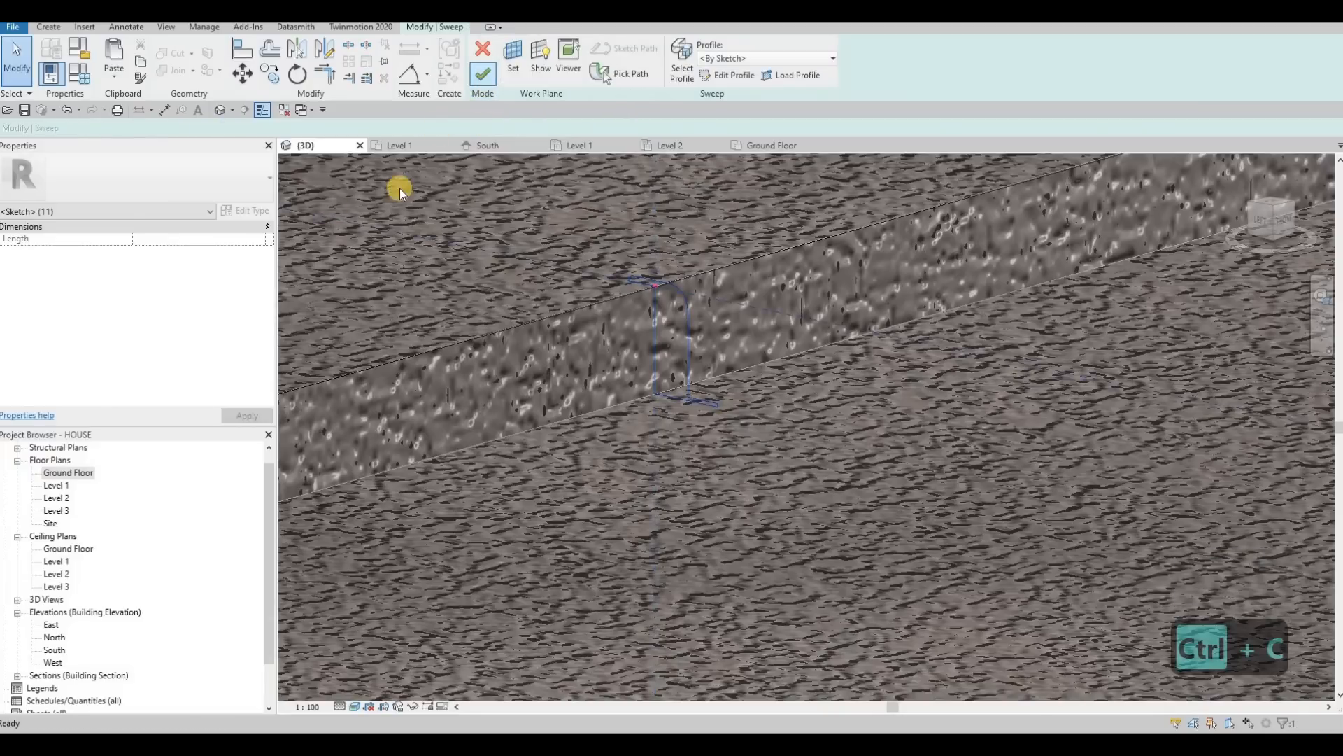
click(479, 81)
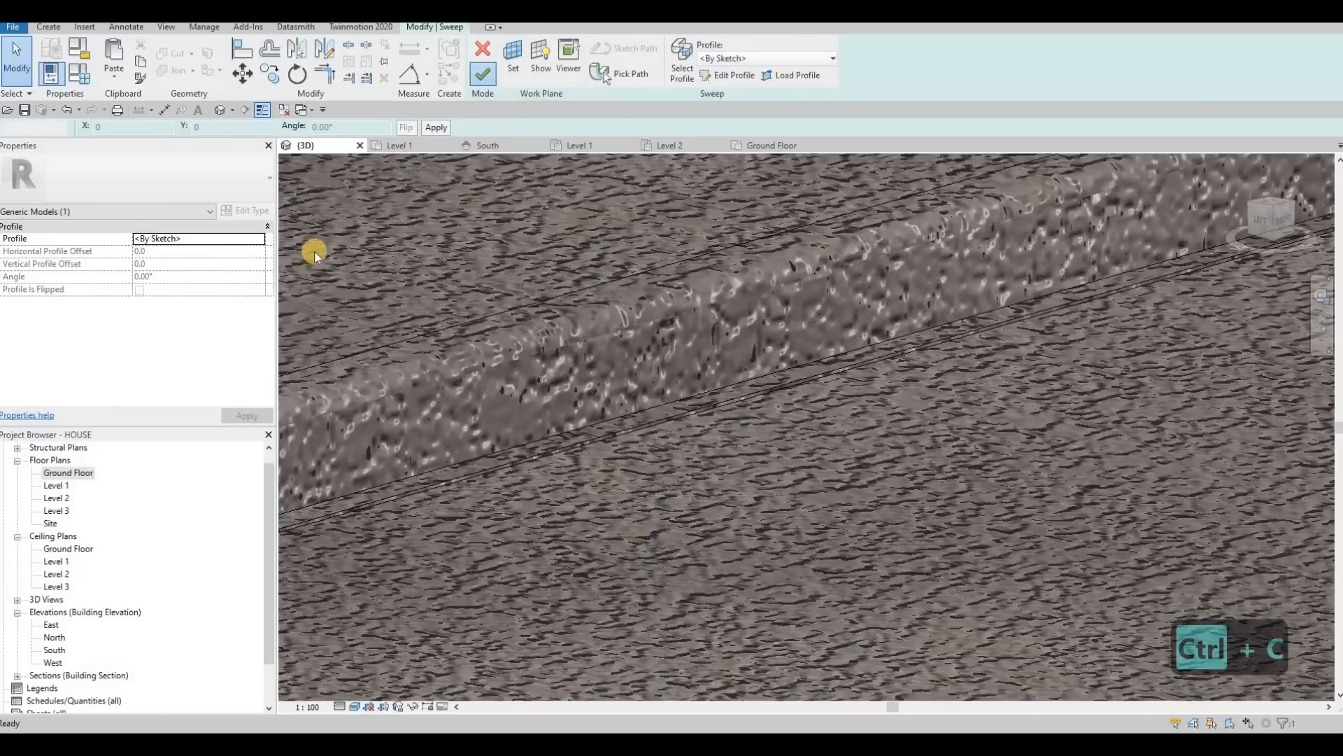
scroll(645, 298, down, 5)
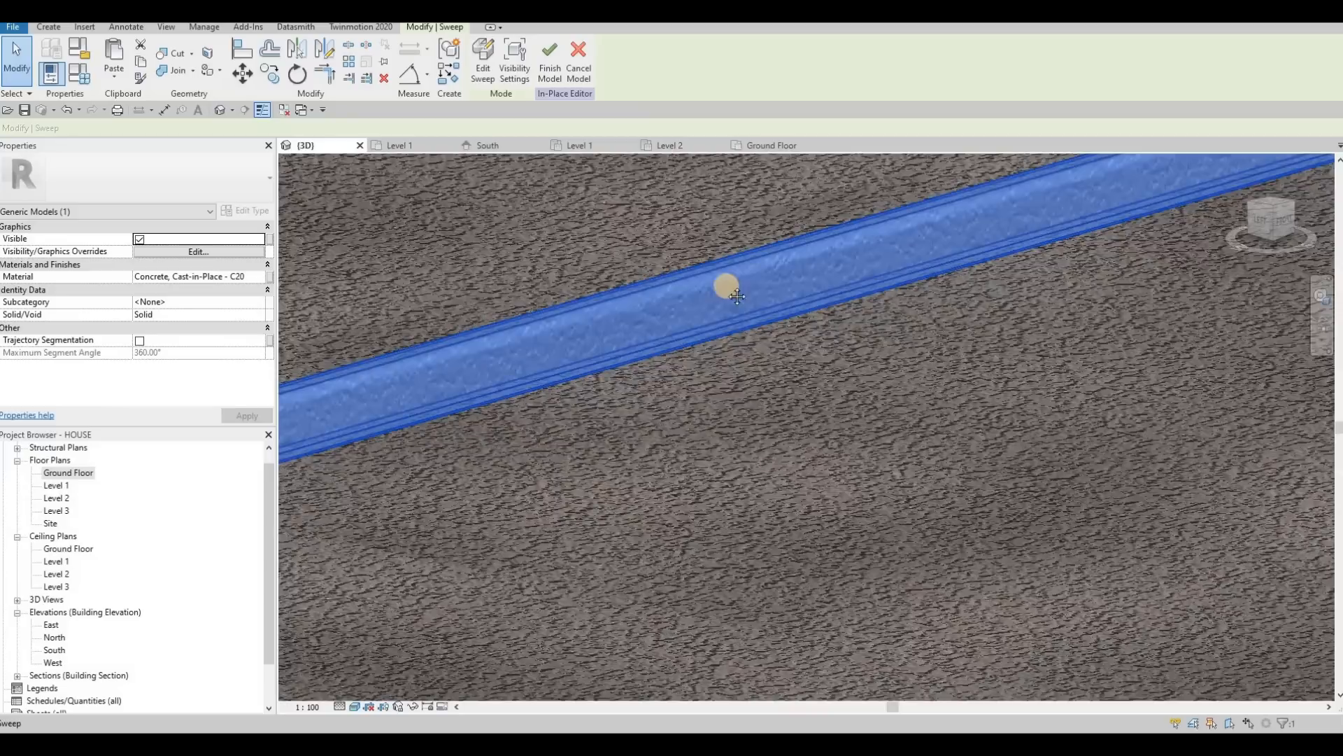
scroll(716, 273, down, 5)
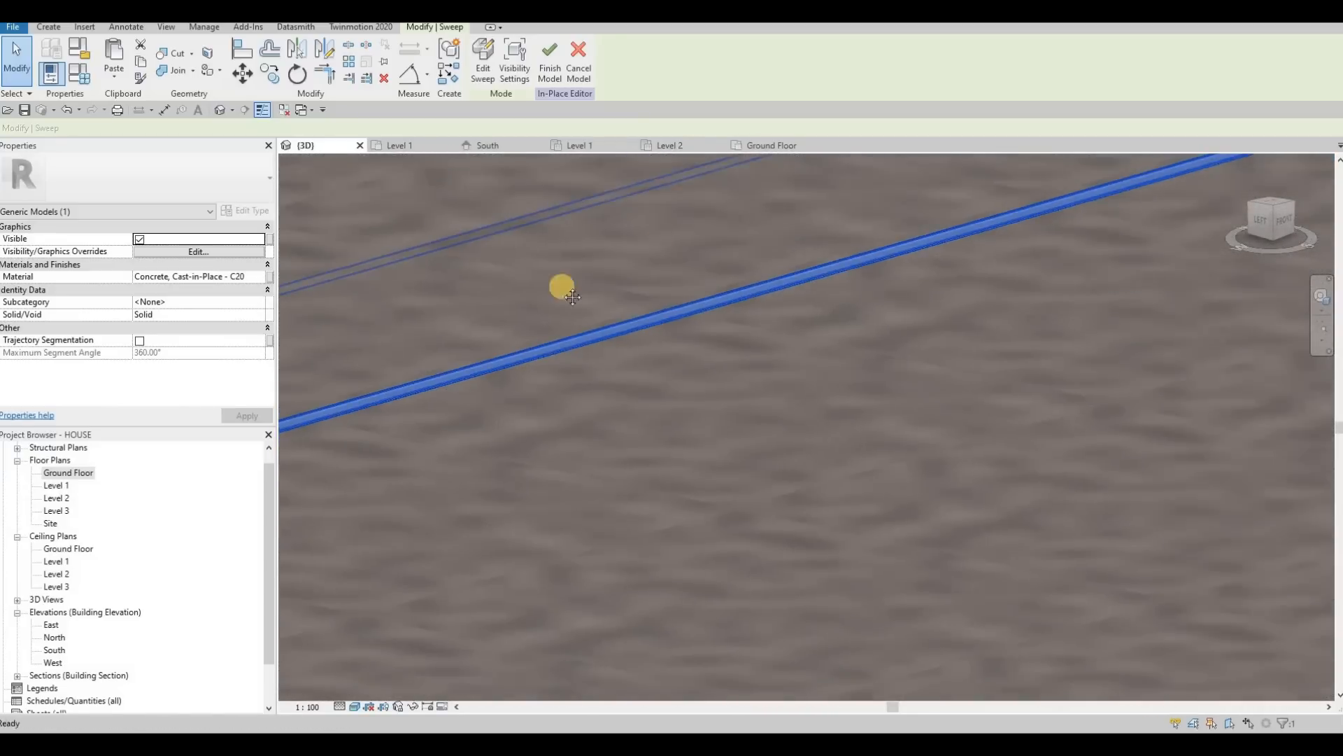
scroll(665, 300, down, 5)
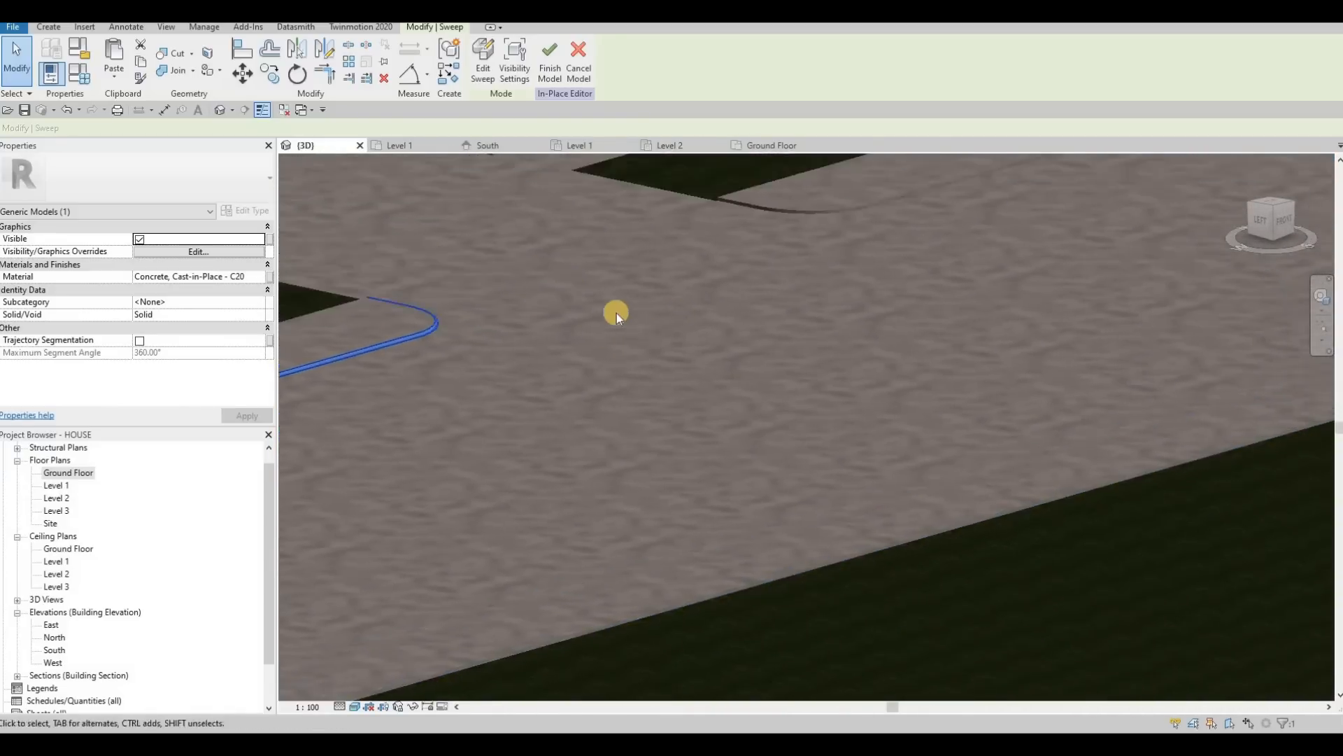
key(Escape)
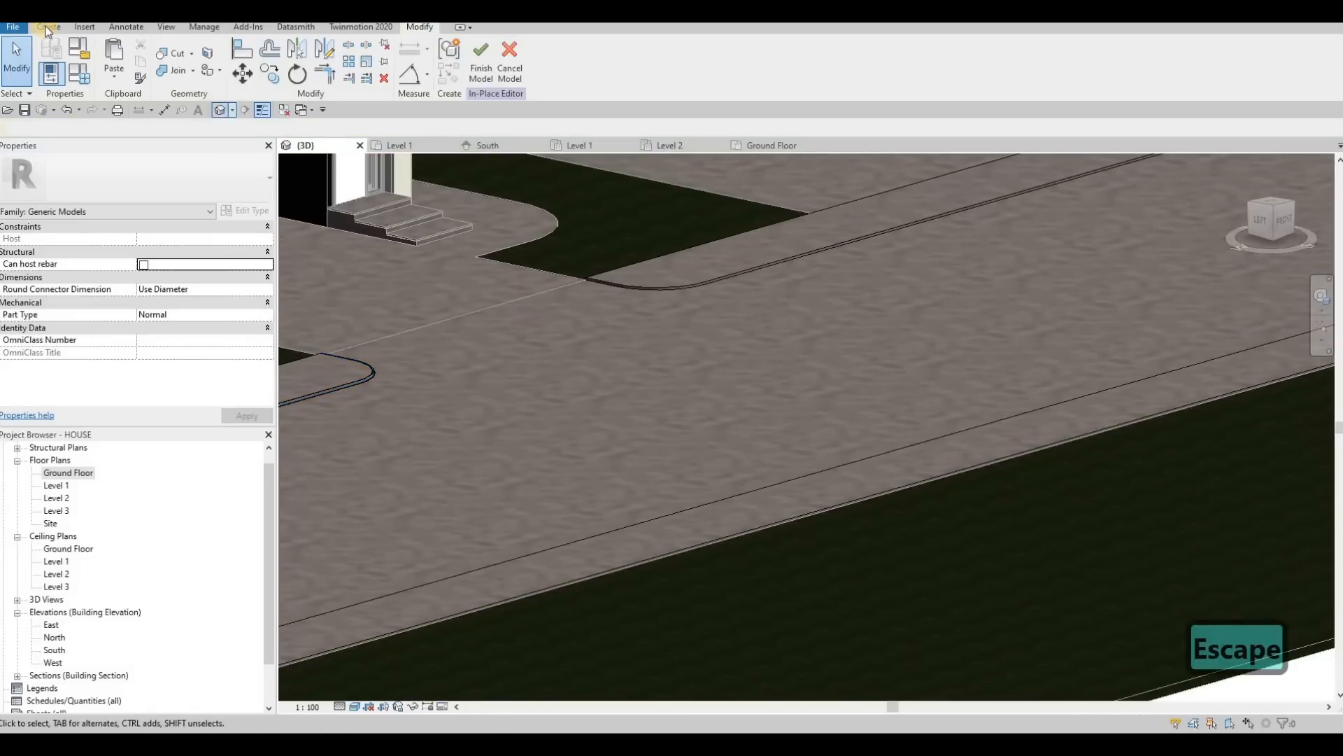
Step: Start another sweep with a path picked from existing edges at the other sidewalk's curved corner
scroll(245, 67, up, 8)
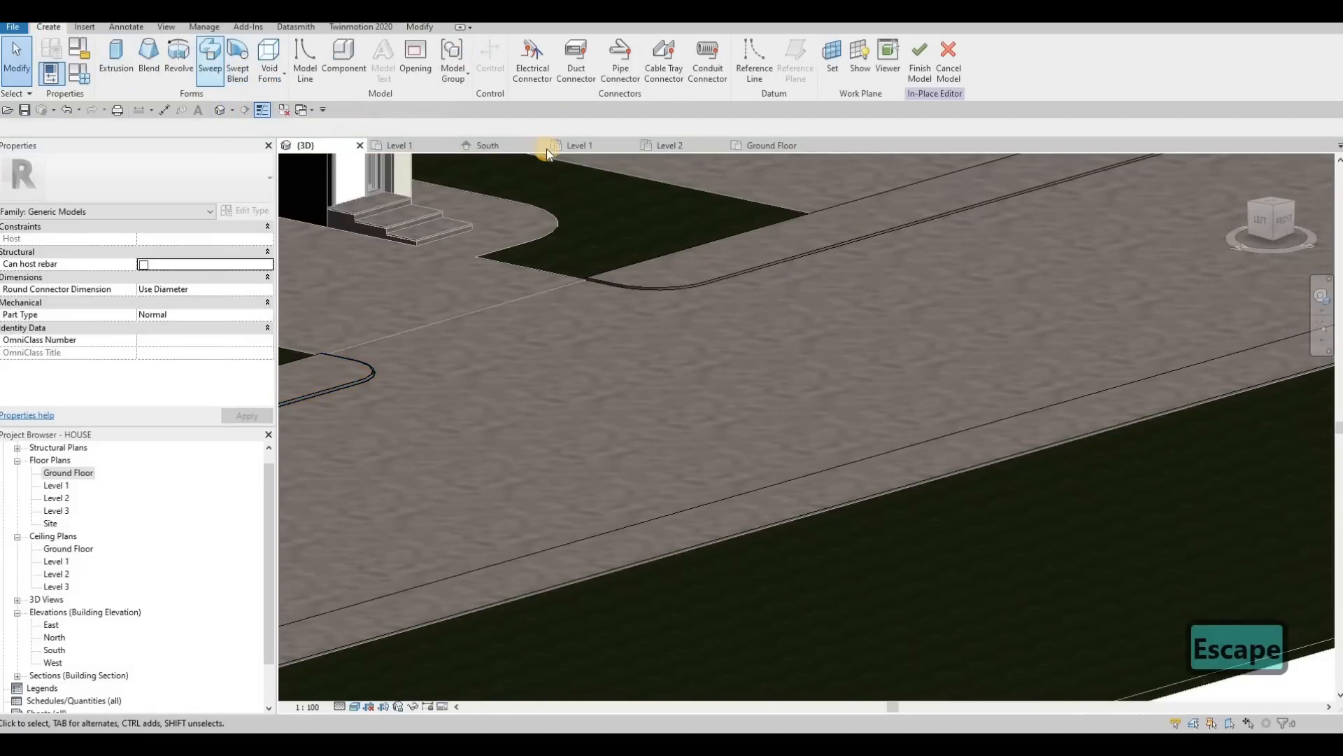
click(640, 79)
scroll(754, 242, up, 2)
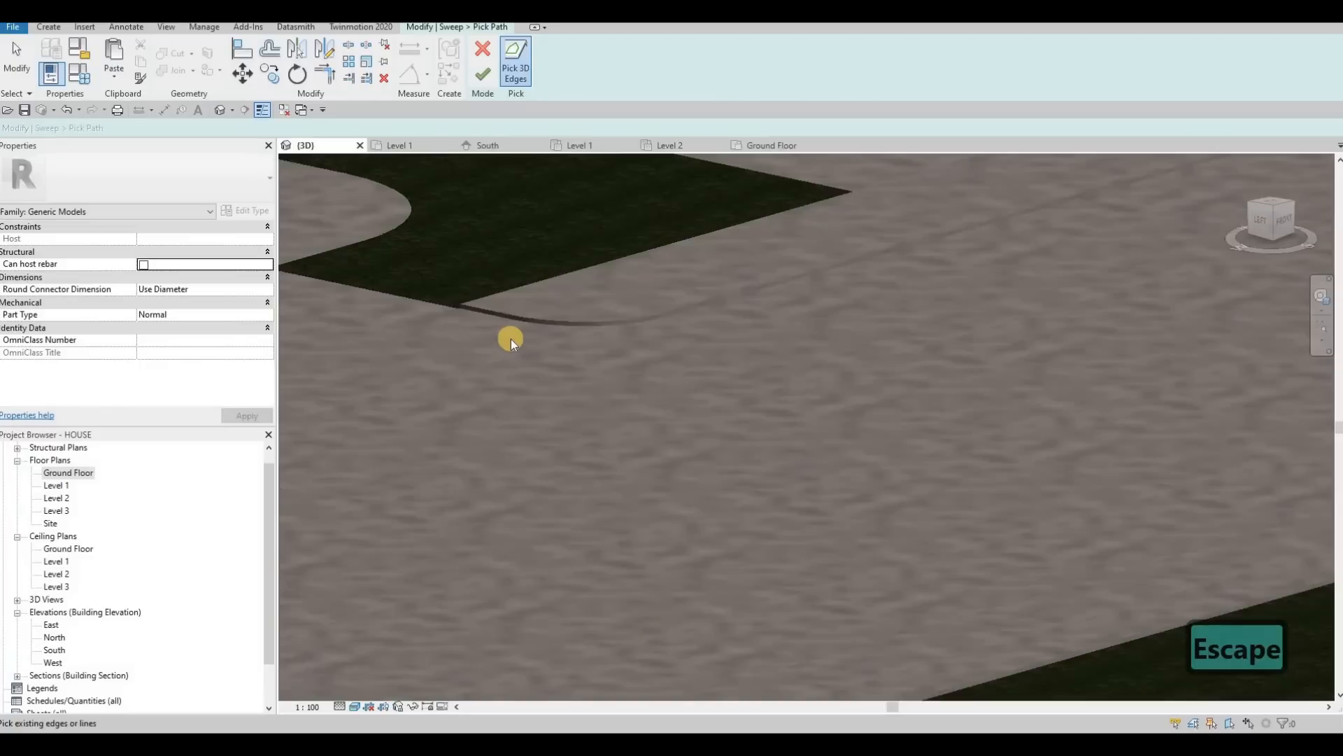
scroll(510, 339, up, 2)
click(471, 338)
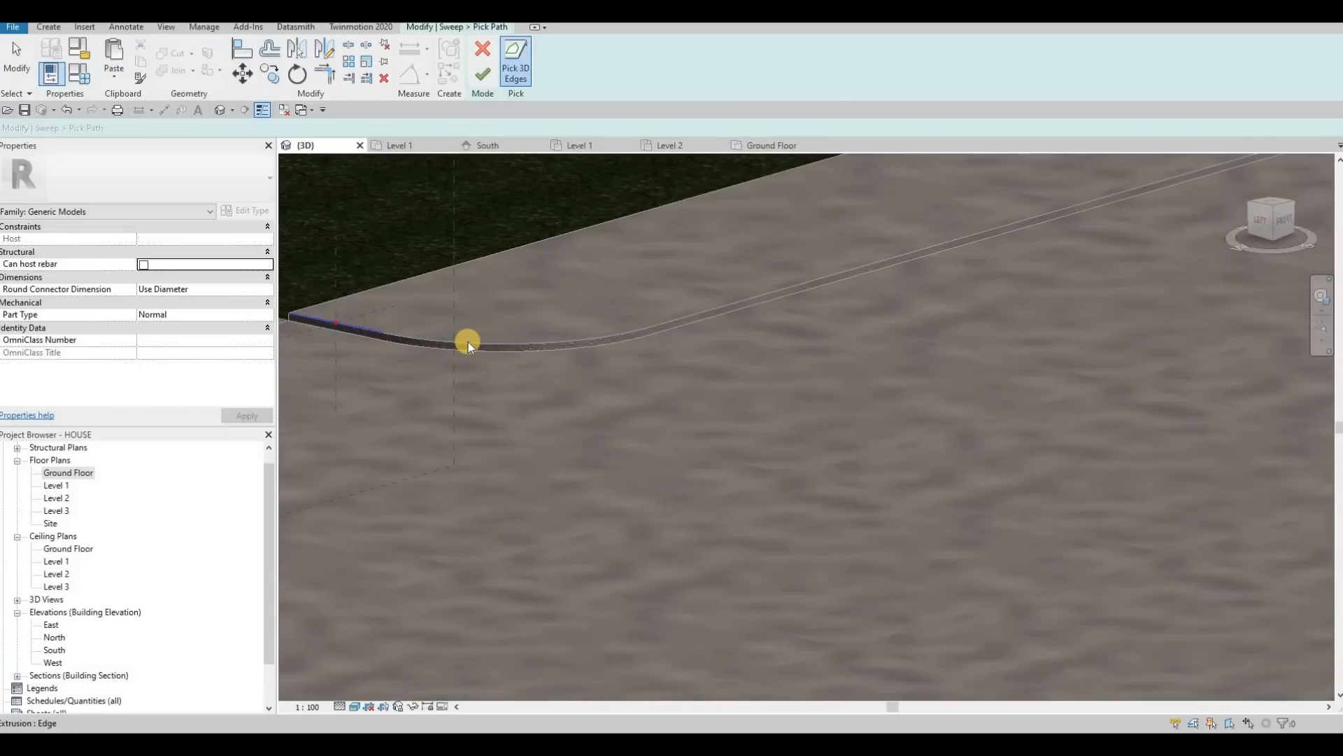
click(468, 342)
key(ctrl+z)
key(ctrl+z)
Step: Pick the other sidewalk's long straight top edge and its curved corner edges as the sweep path, and finish the path
click(700, 309)
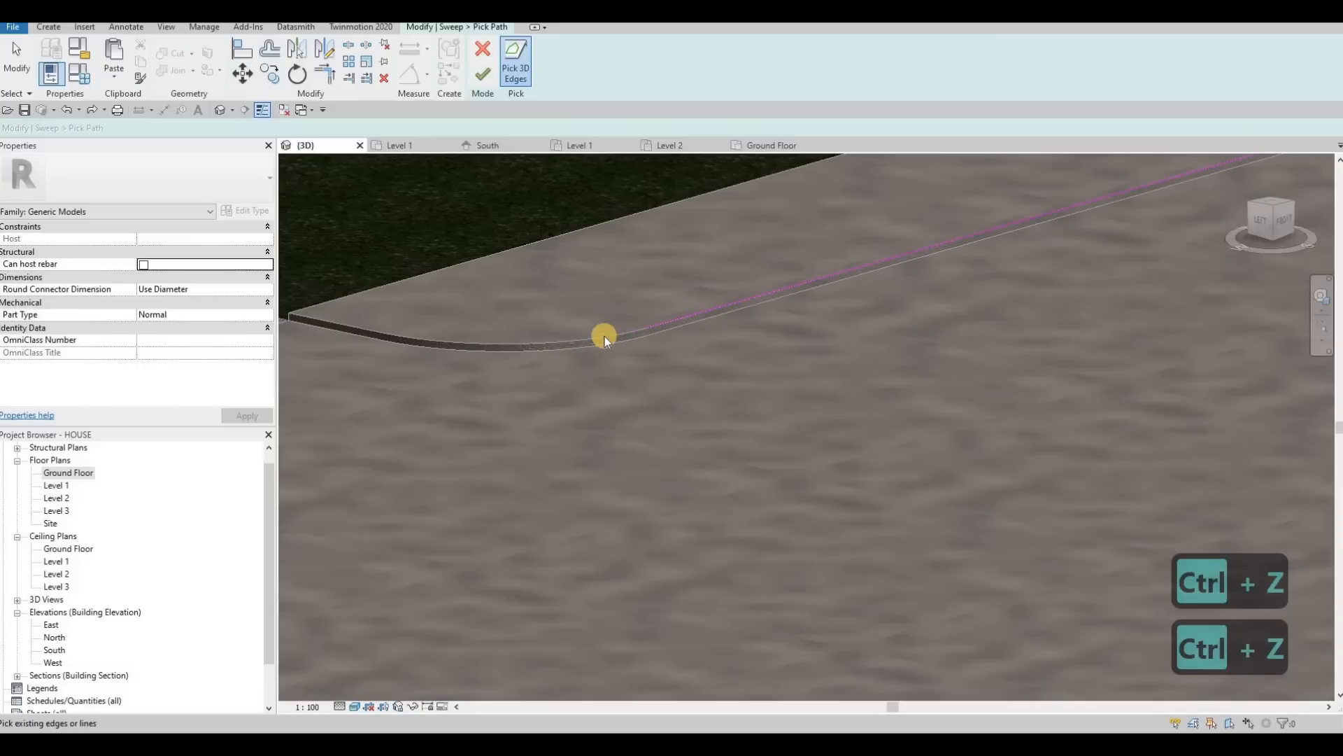
click(340, 325)
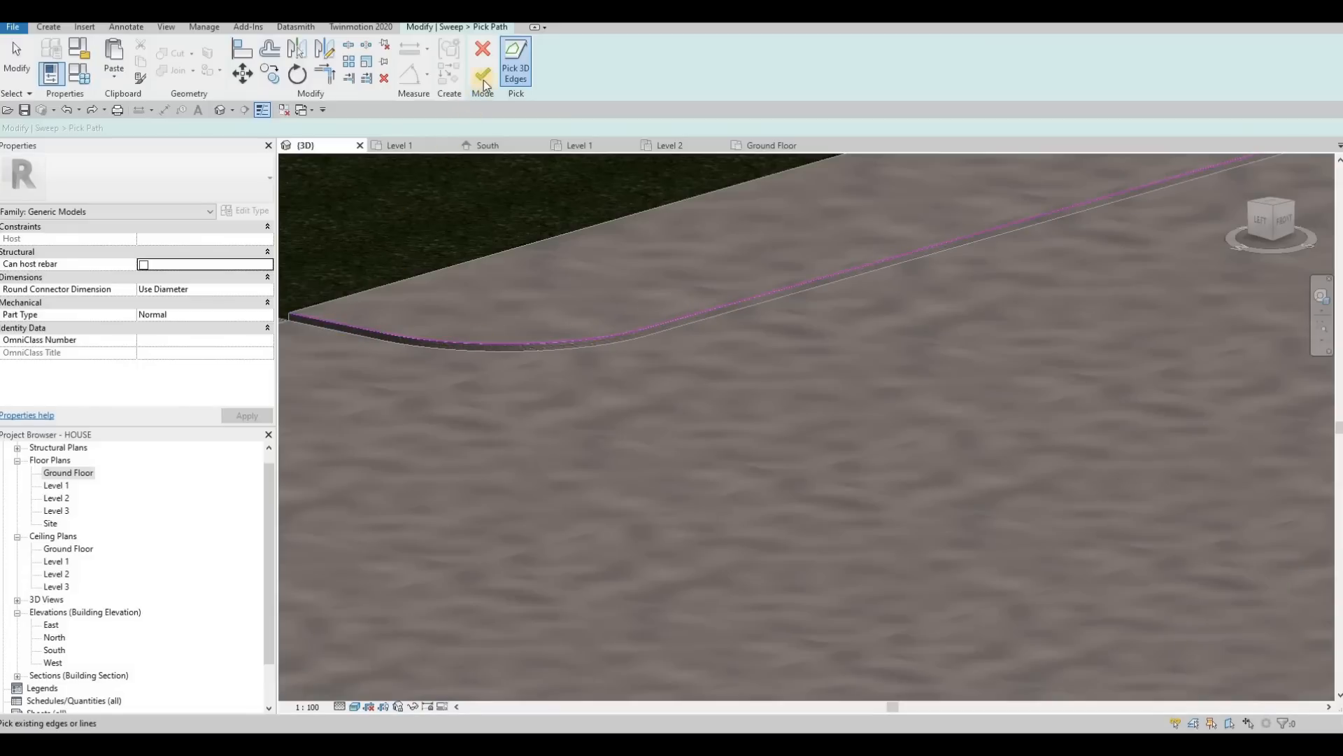
scroll(867, 377, down, 1)
middle_drag(868, 376, 852, 420)
scroll(779, 413, down, 1)
scroll(914, 307, up, 5)
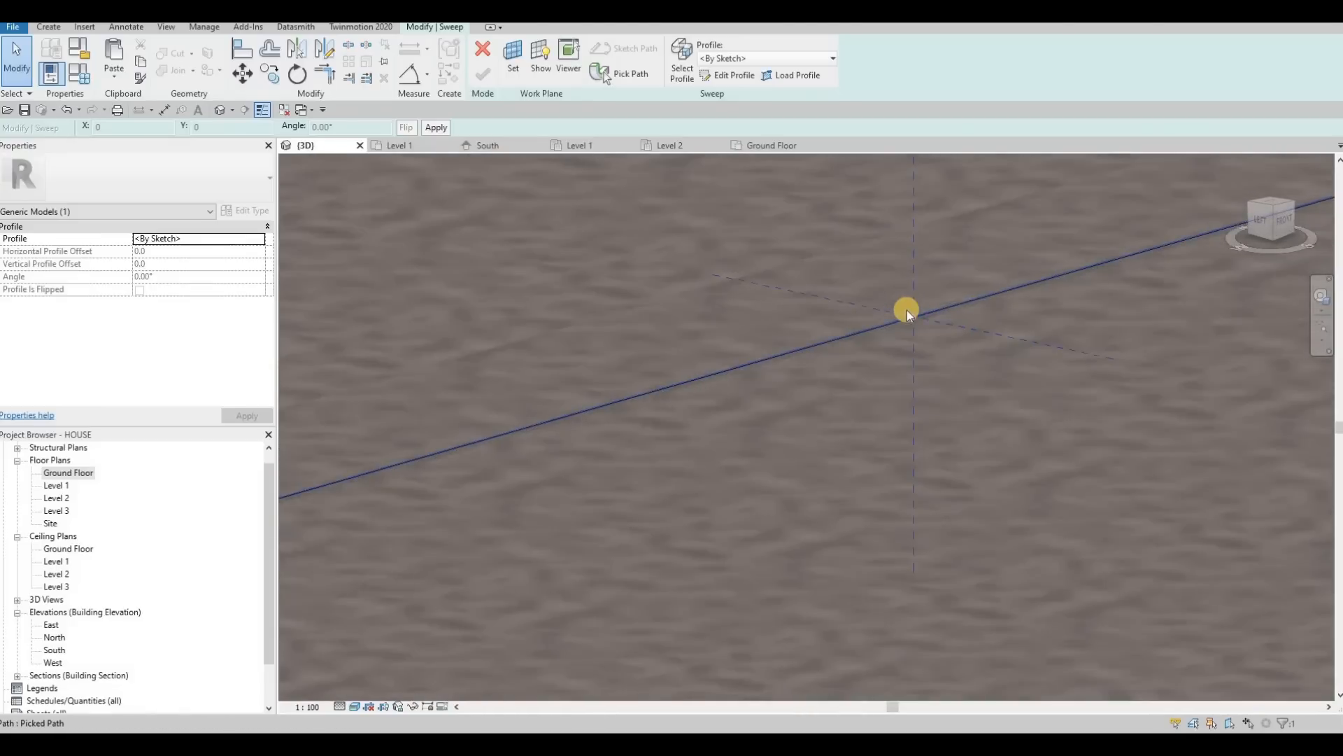
Step: Try to paste the copied curb profile beside the sweep path without opening the profile sketch
key(ctrl+v)
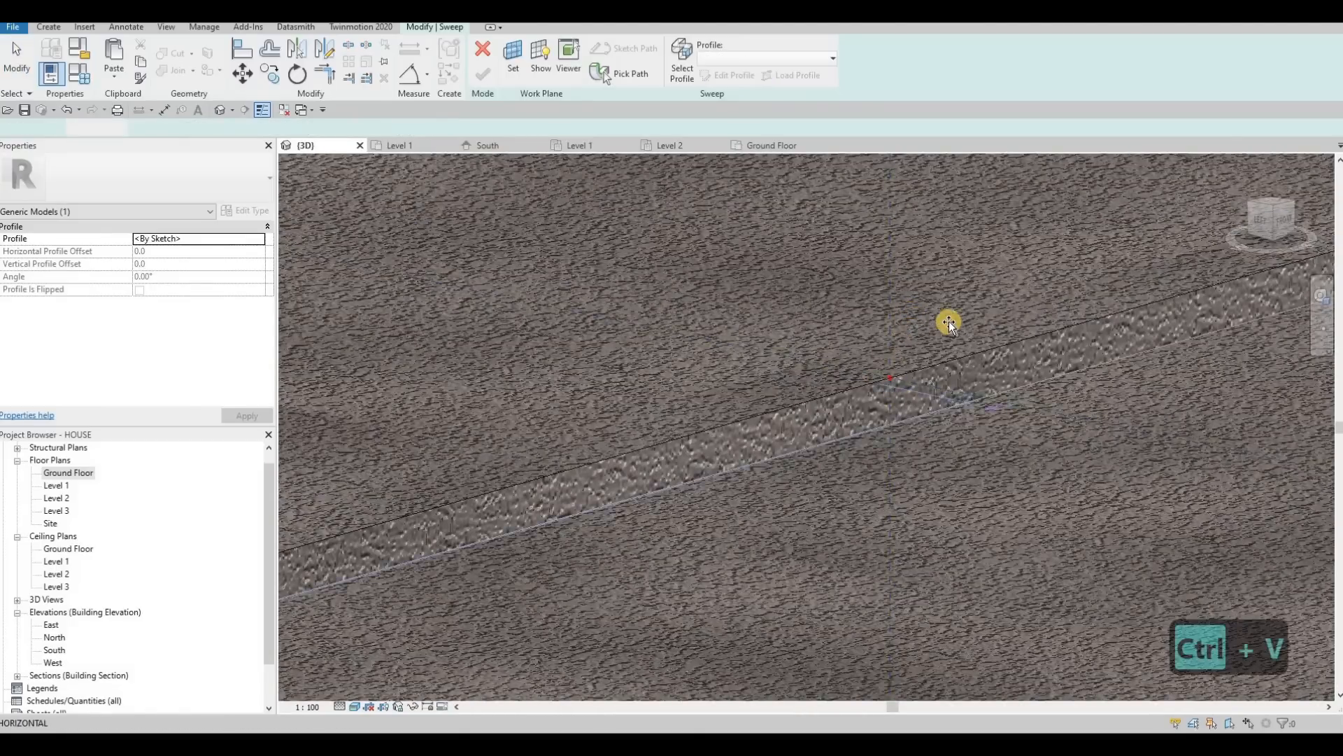
scroll(958, 323, up, 2)
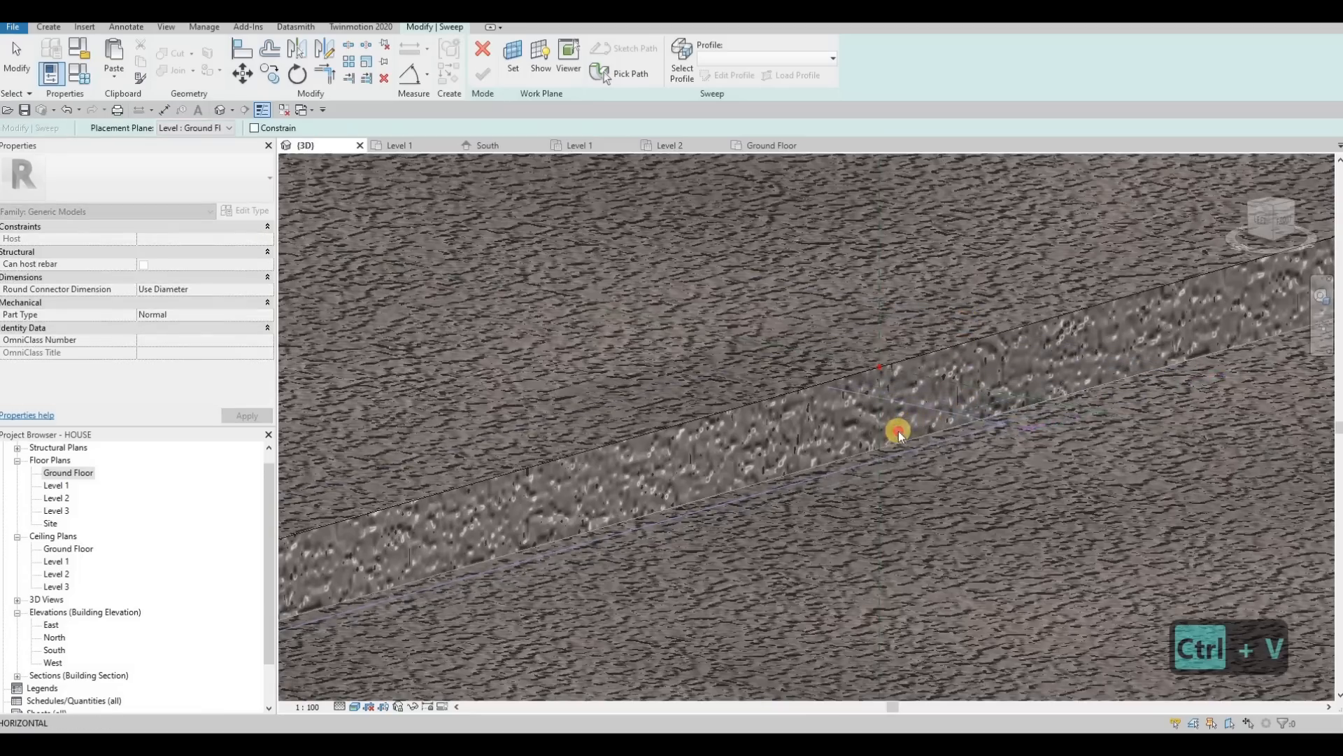
click(921, 434)
scroll(969, 446, up, 2)
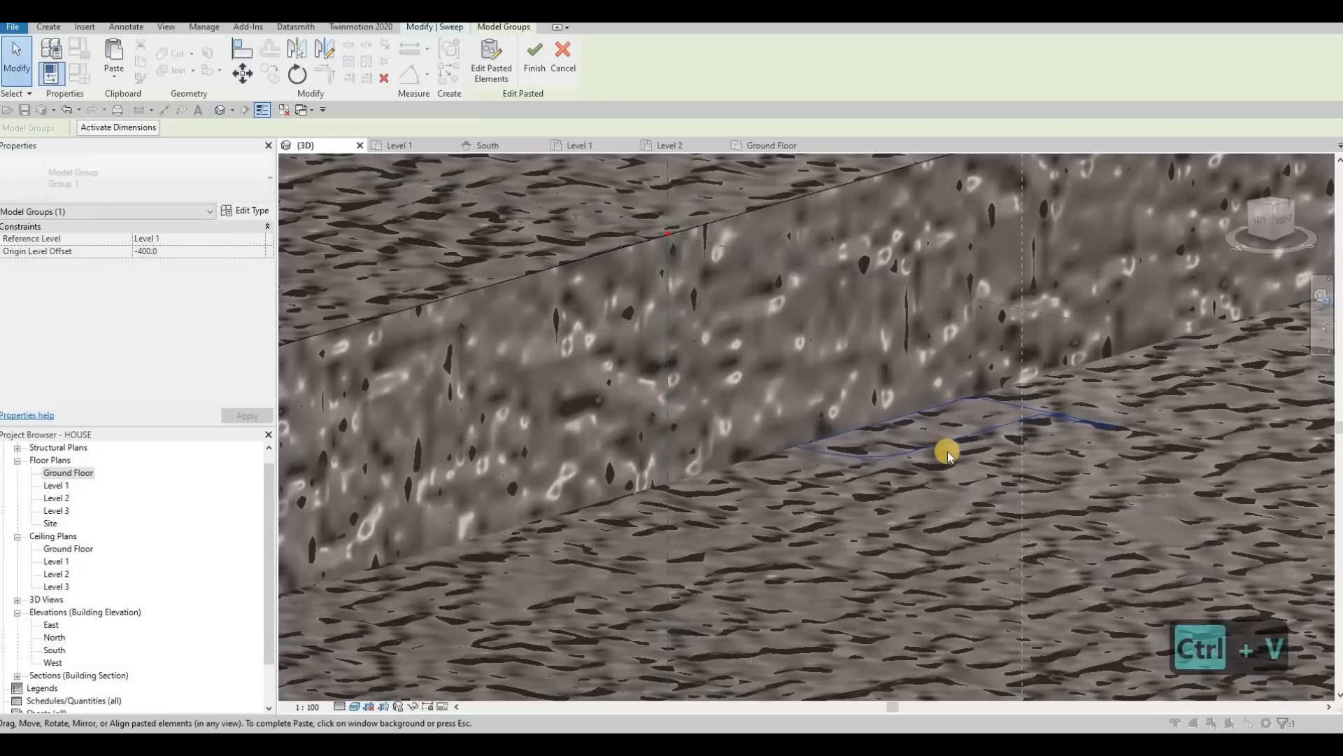
scroll(872, 396, down, 2)
click(1048, 493)
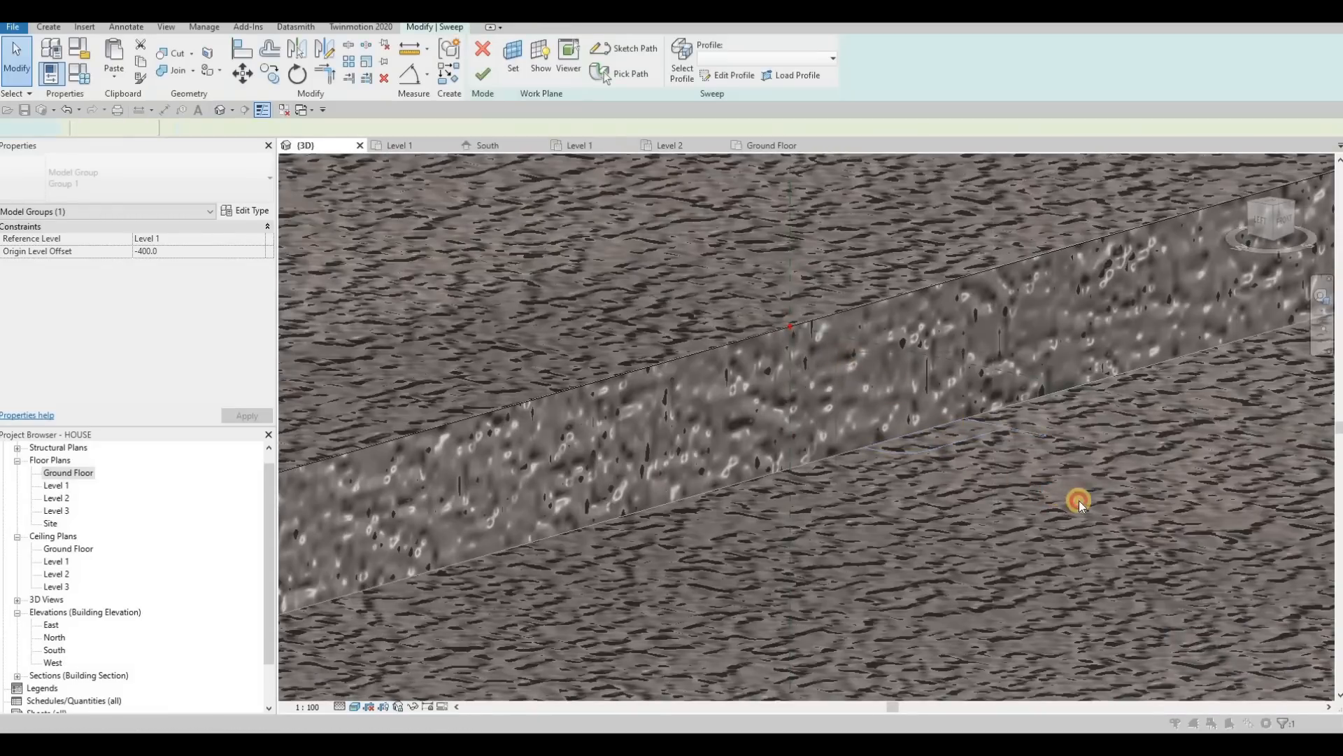
key(Escape)
key(ctrl+z)
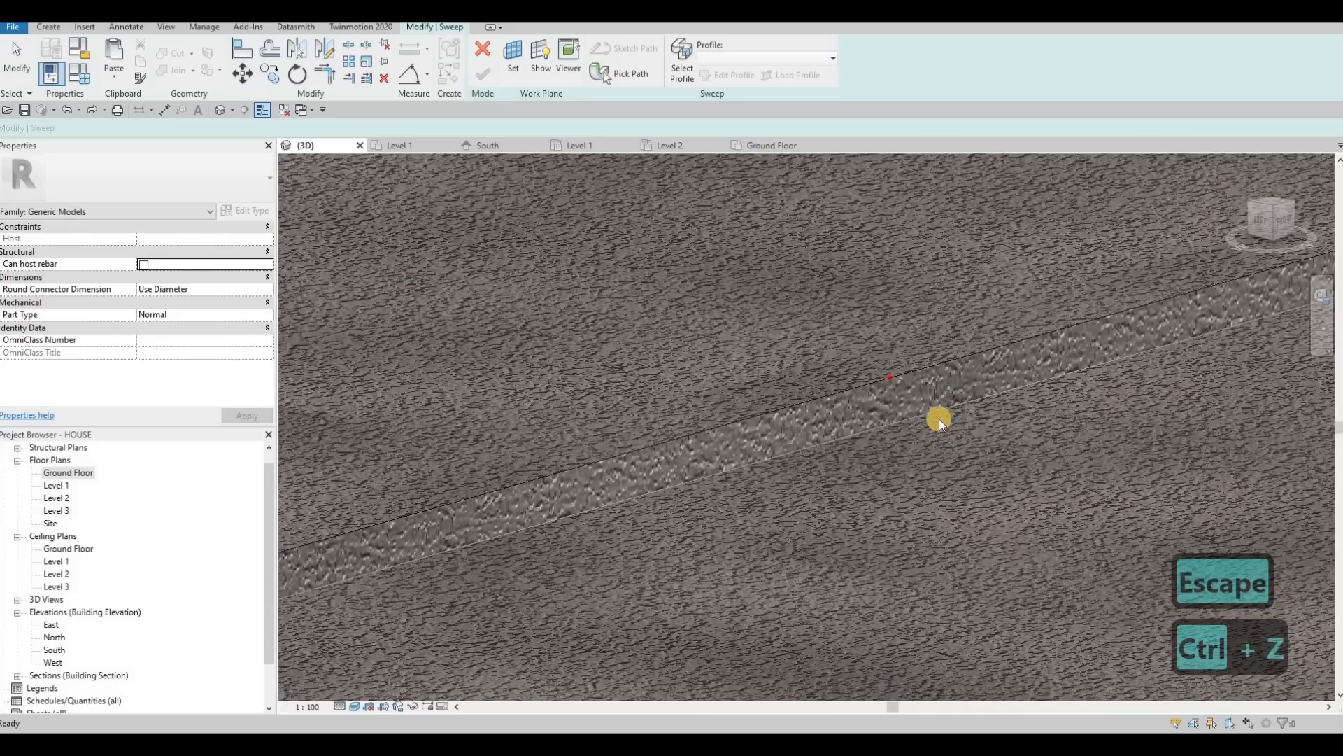
Step: Reopen and finish the picked sweep path, and open the sweep's profile for editing
middle_drag(831, 409, 657, 238)
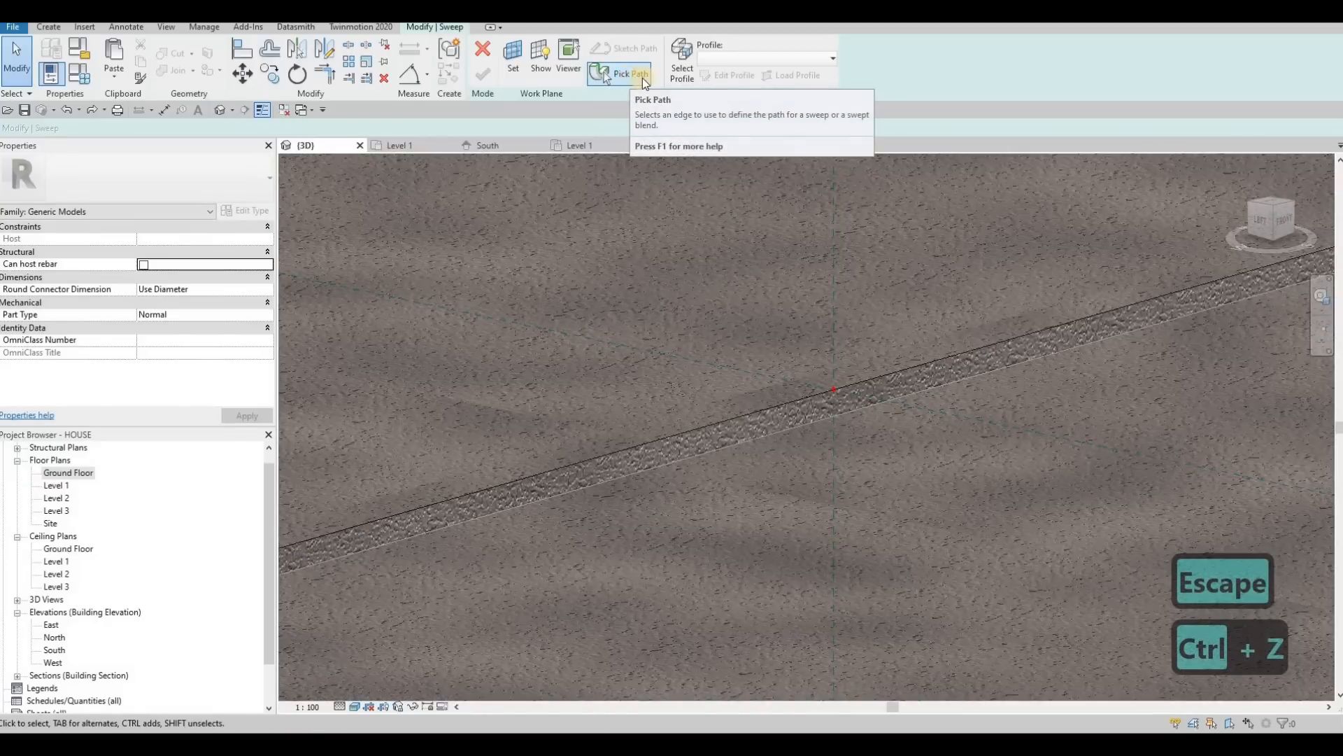
click(630, 75)
click(483, 74)
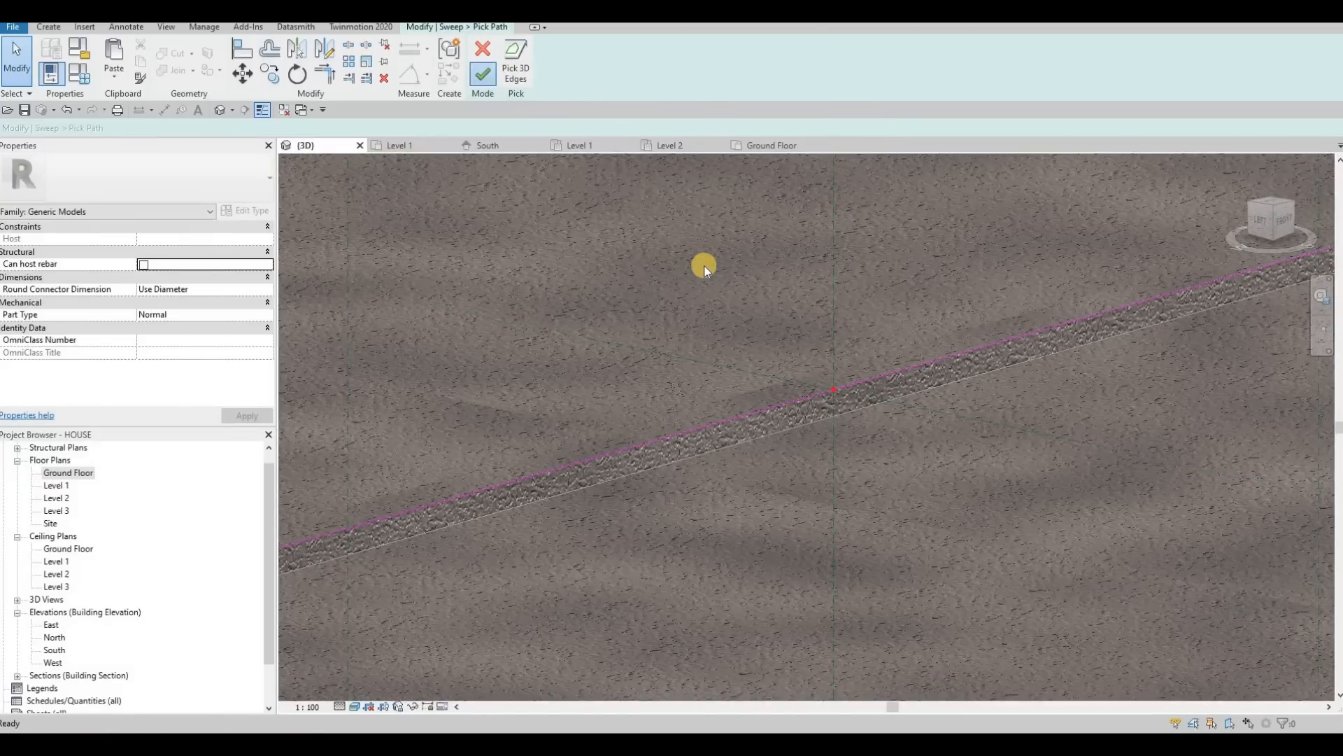
scroll(704, 266, down, 3)
scroll(702, 262, down, 3)
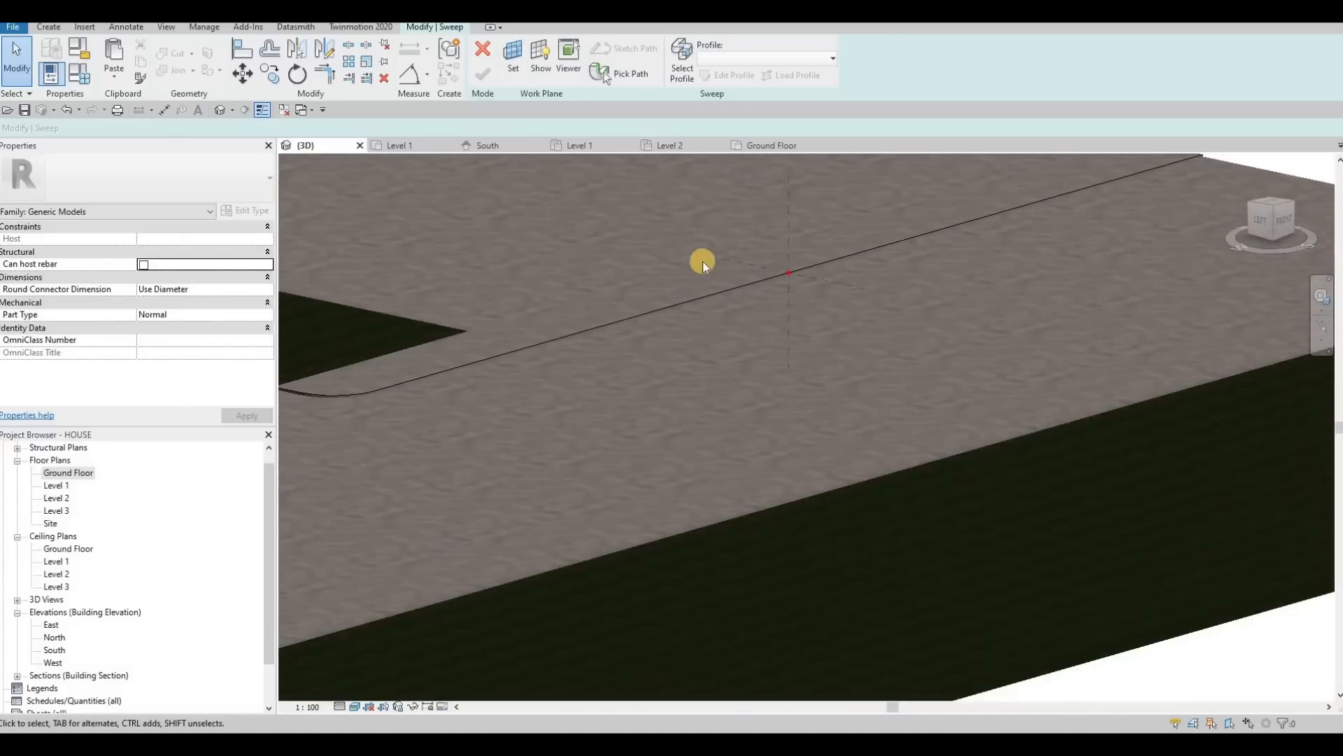
click(678, 73)
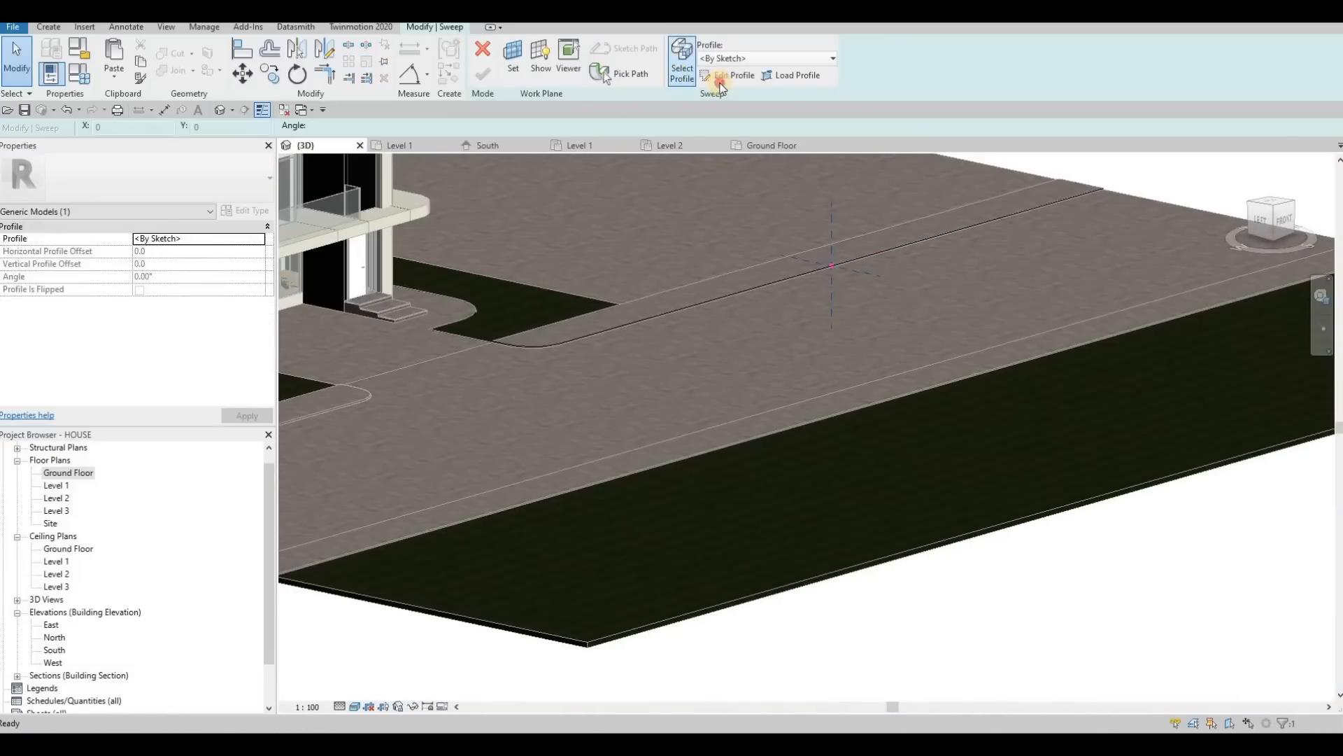
click(727, 75)
Step: Paste the copied curb profile into the sketch with its inner corner at the path's reference point, and finish the profile
key(l)
key(i)
scroll(833, 273, up, 5)
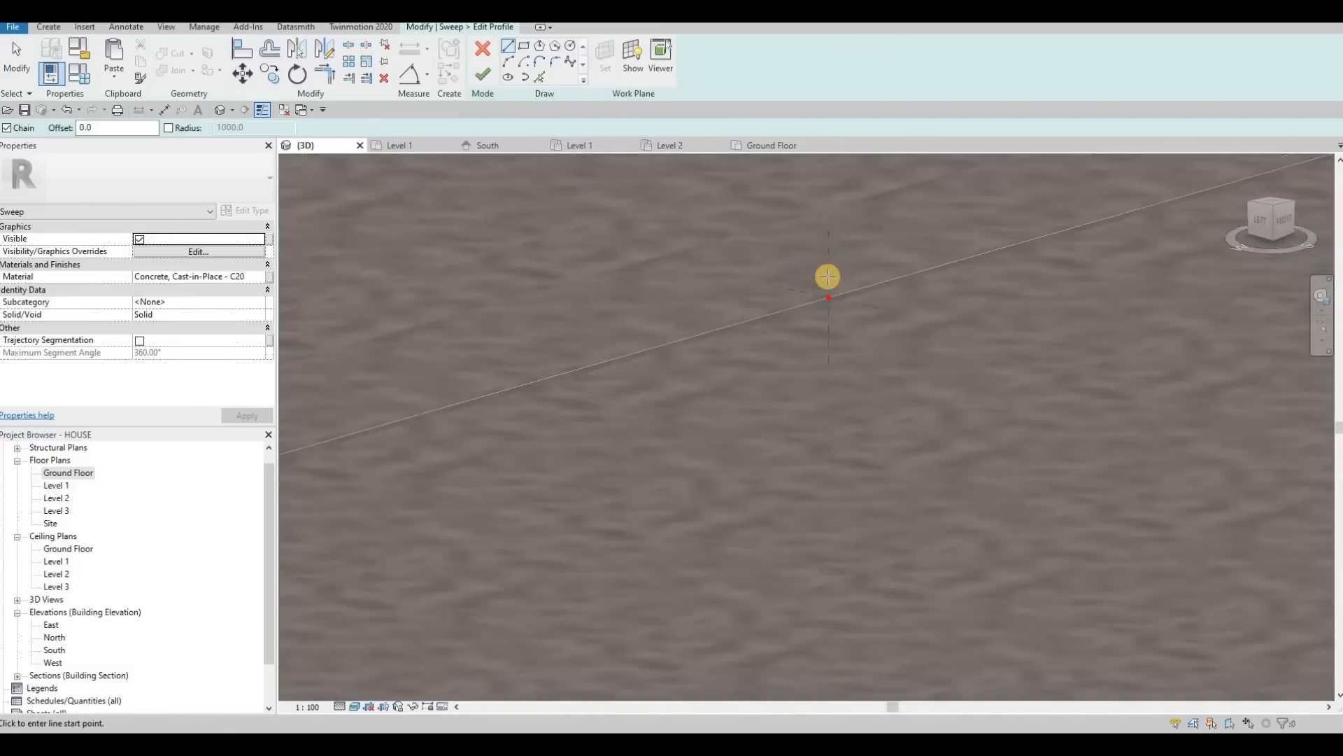
key(ctrl+v)
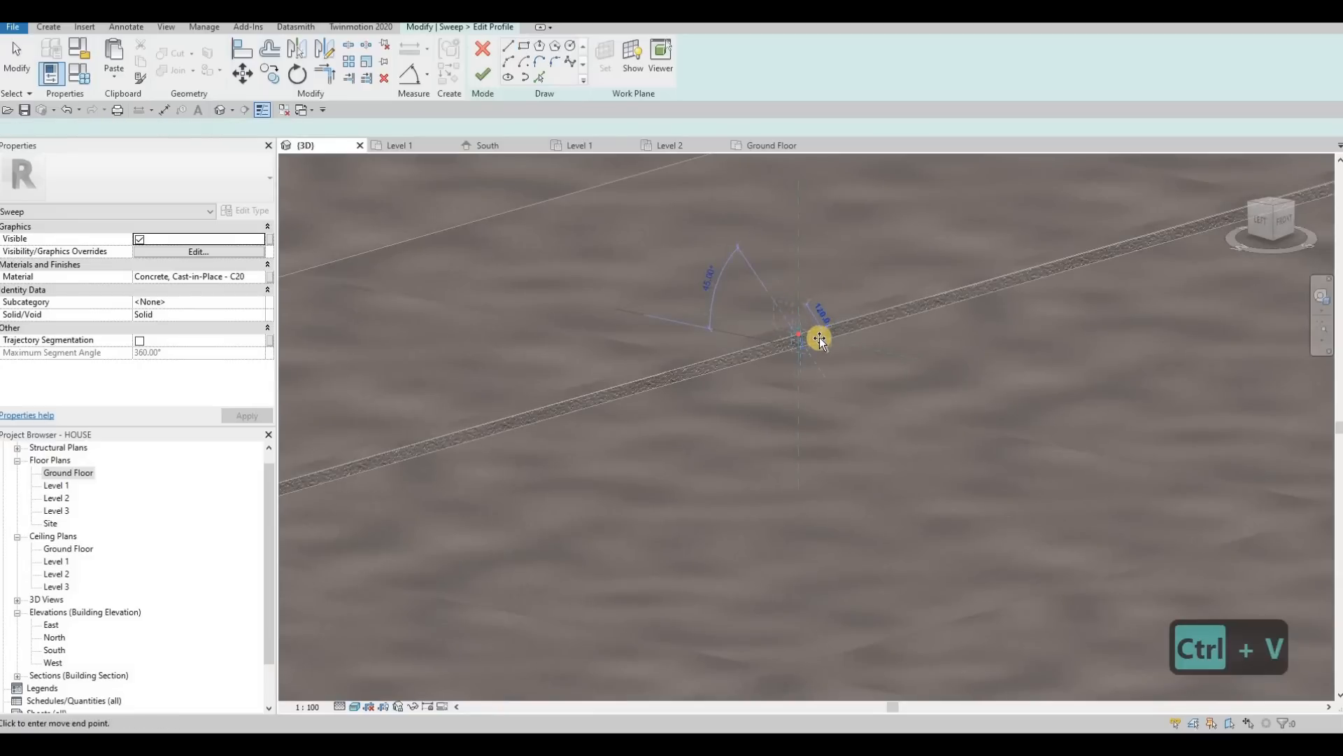
scroll(818, 343, up, 3)
scroll(816, 371, up, 2)
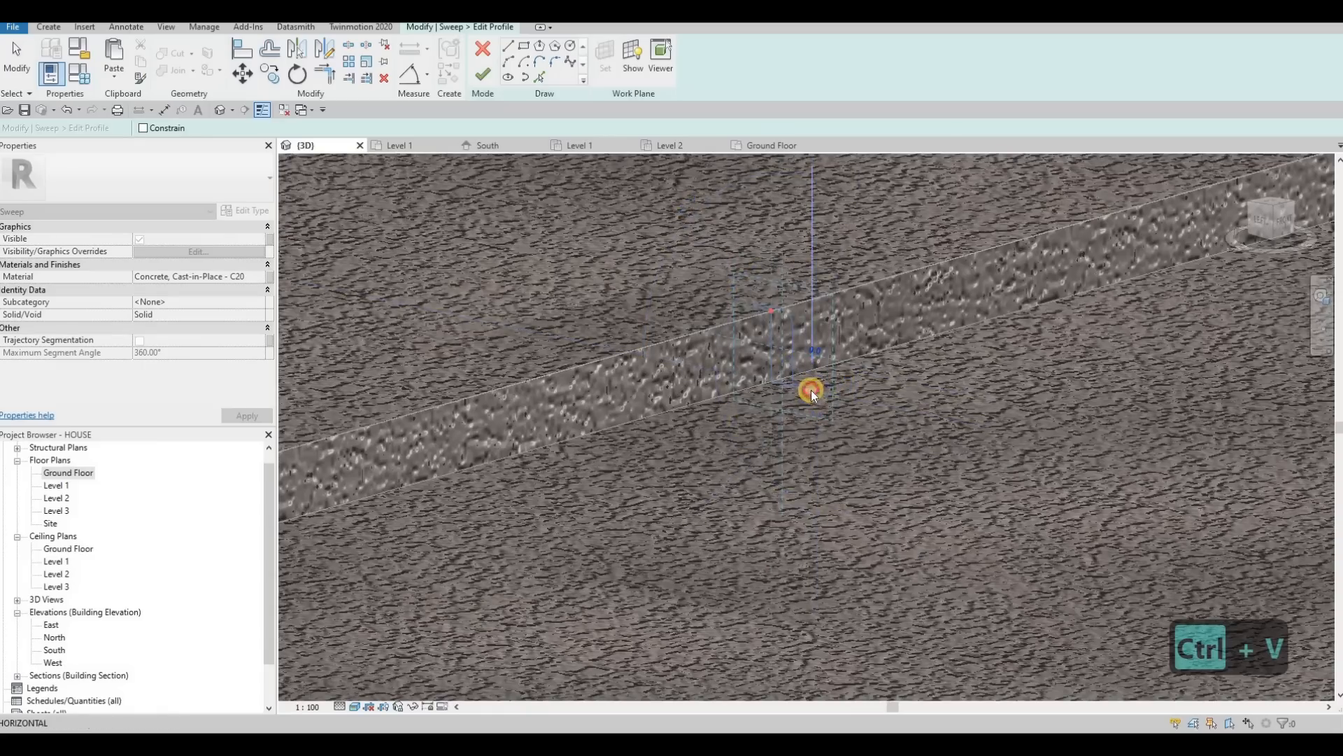
click(783, 300)
scroll(783, 300, up, 2)
scroll(783, 299, down, 3)
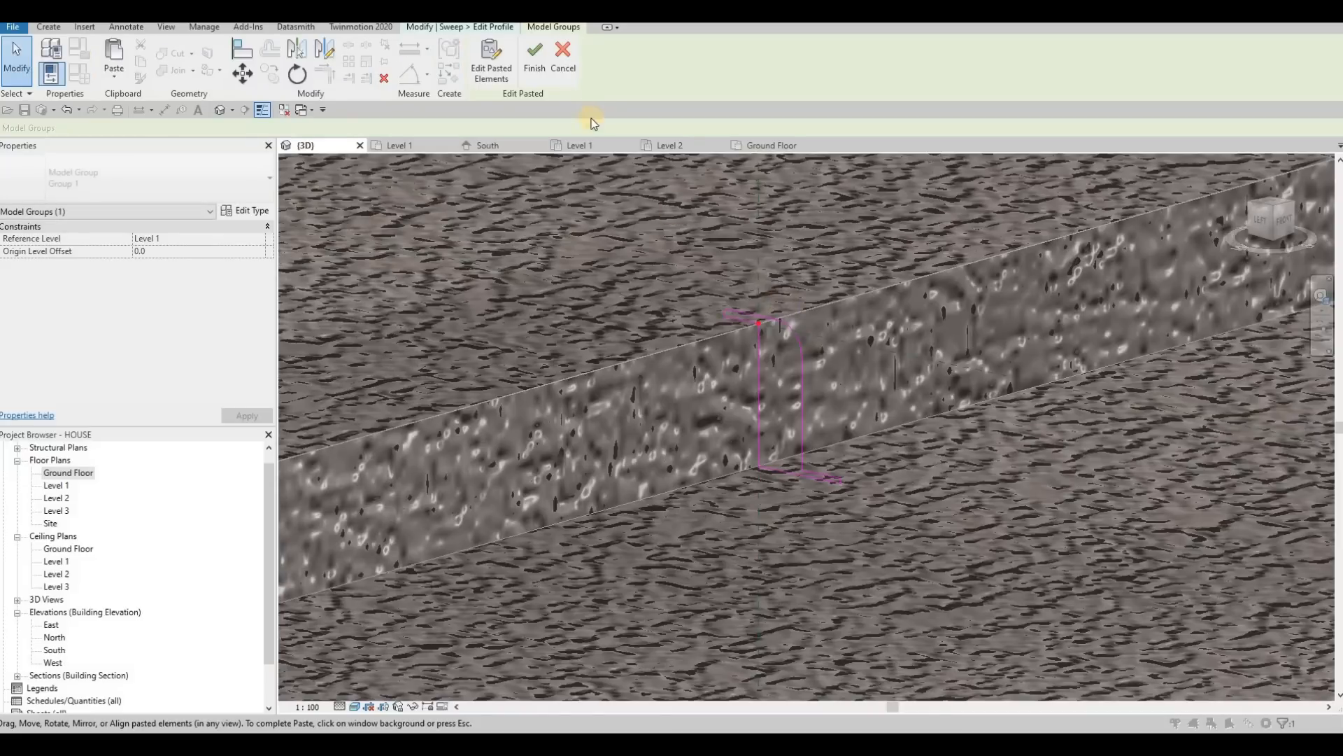
click(534, 69)
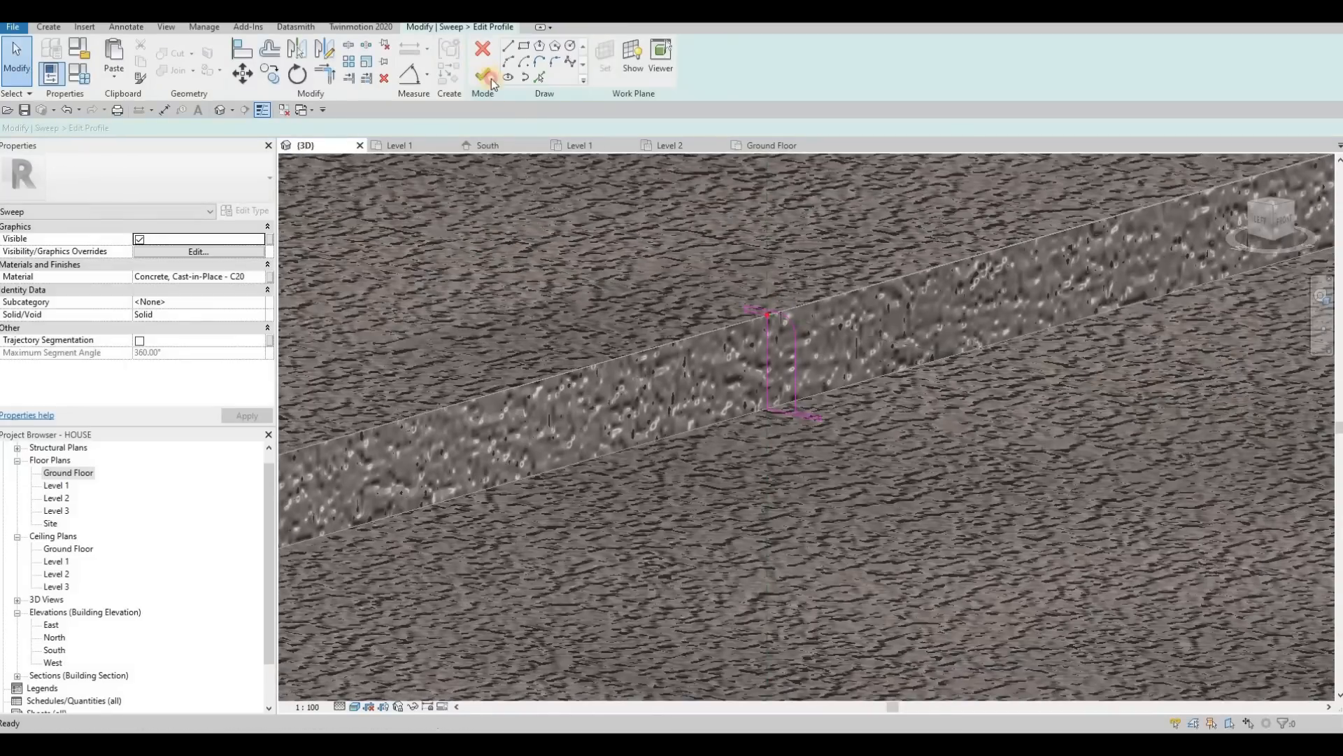
click(481, 73)
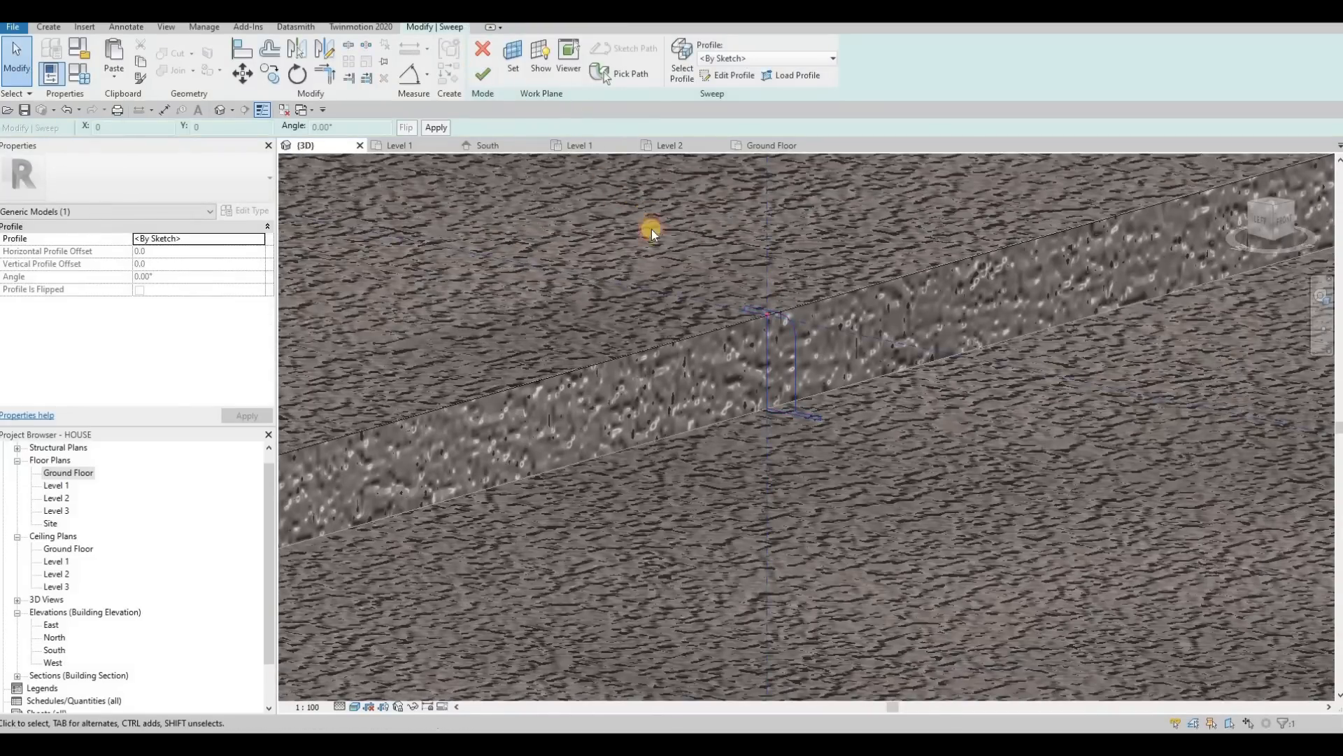
Step: Finish the curb sweep along this sidewalk's edge and deselect it
scroll(654, 245, down, 3)
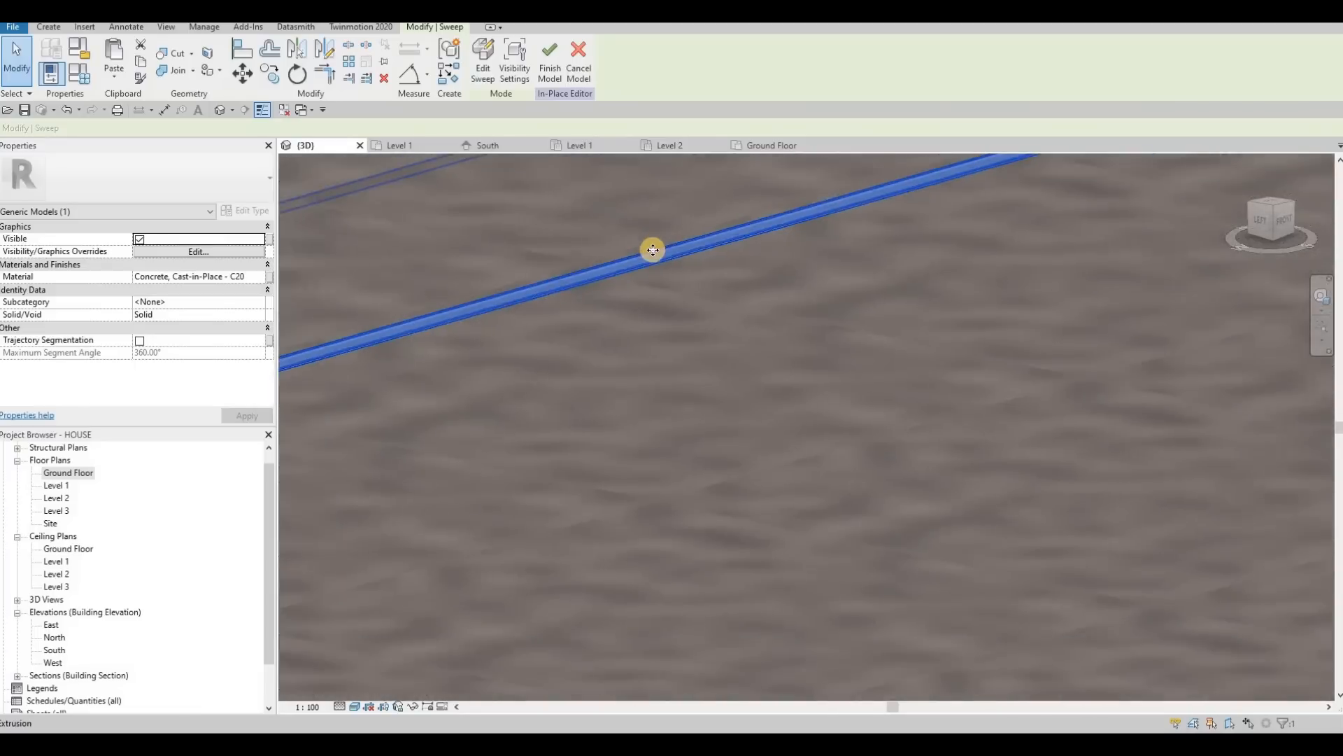
scroll(603, 299, down, 3)
key(Escape)
Step: Start another sweep in the same model, pick the opposite sidewalk's long straight top edge as the path, and open the profile for editing
shift+middle_drag(720, 363, 852, 261)
shift+middle_drag(1005, 438, 574, 252)
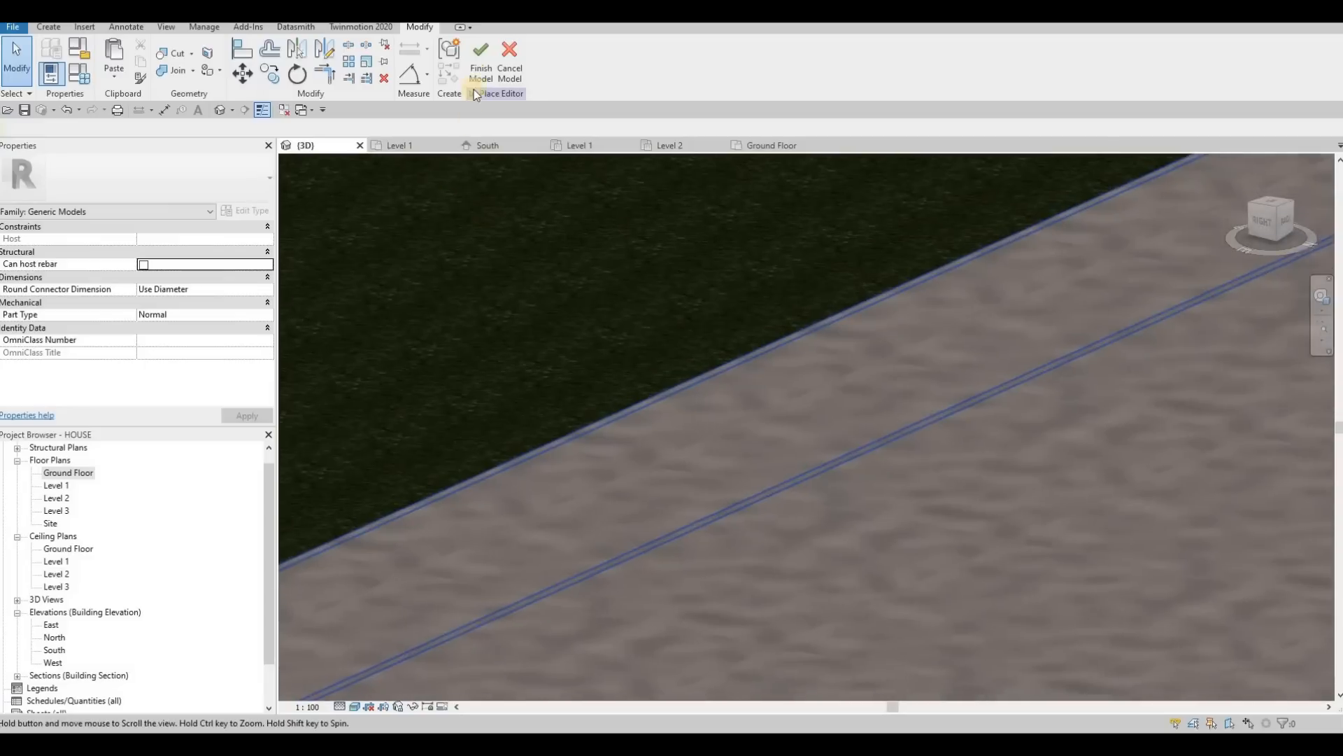
click(55, 28)
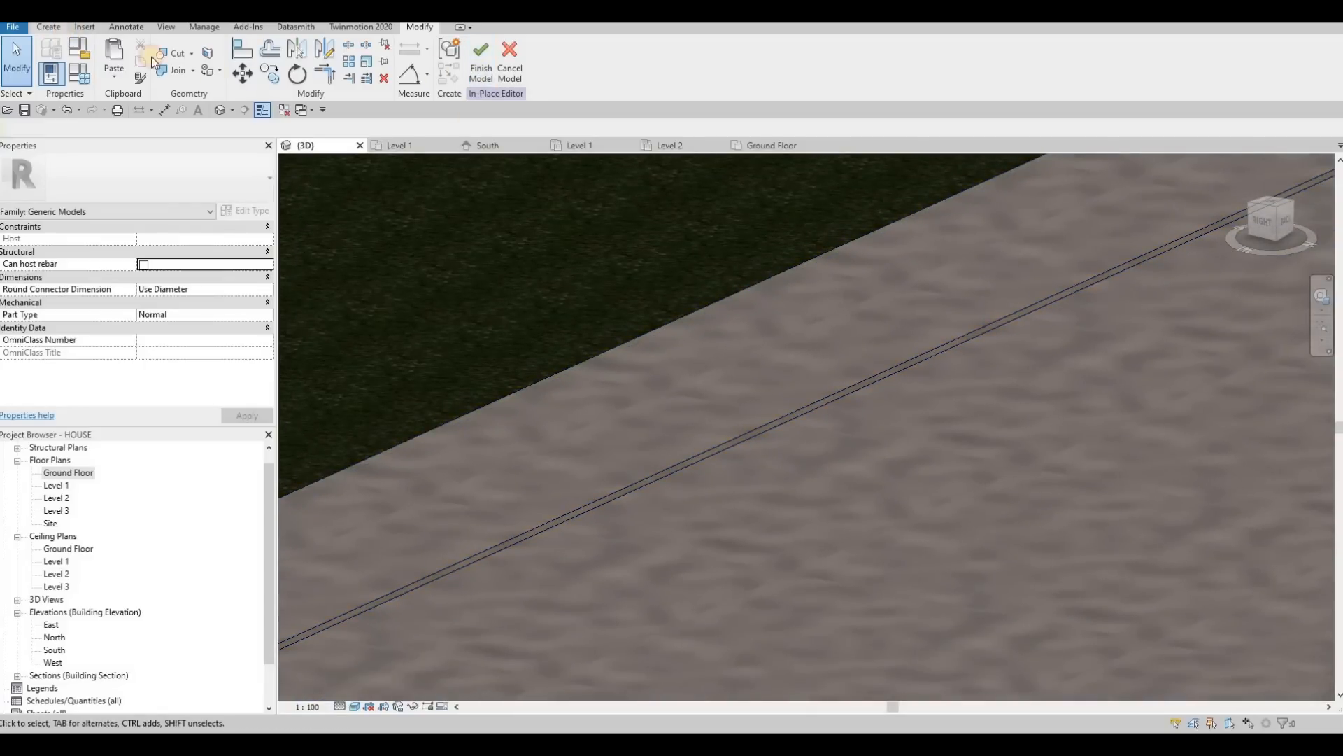
click(208, 70)
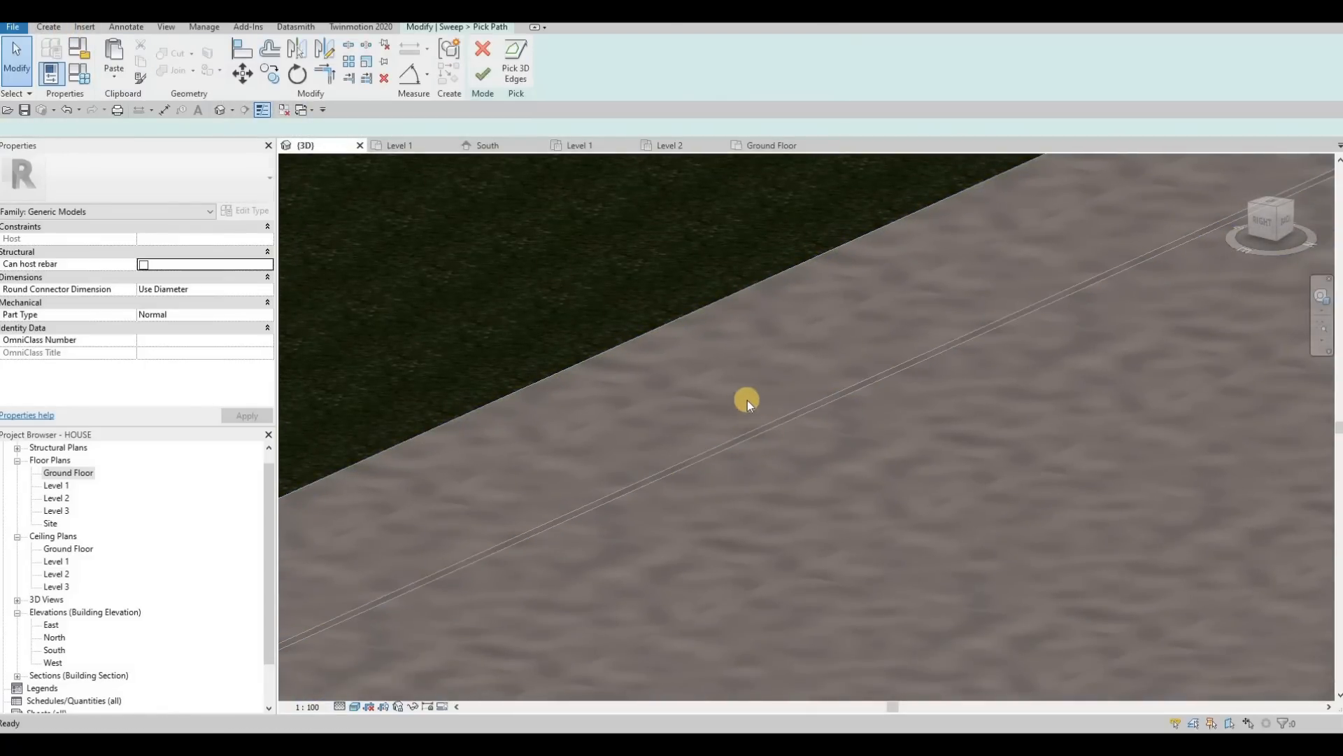
scroll(745, 403, up, 4)
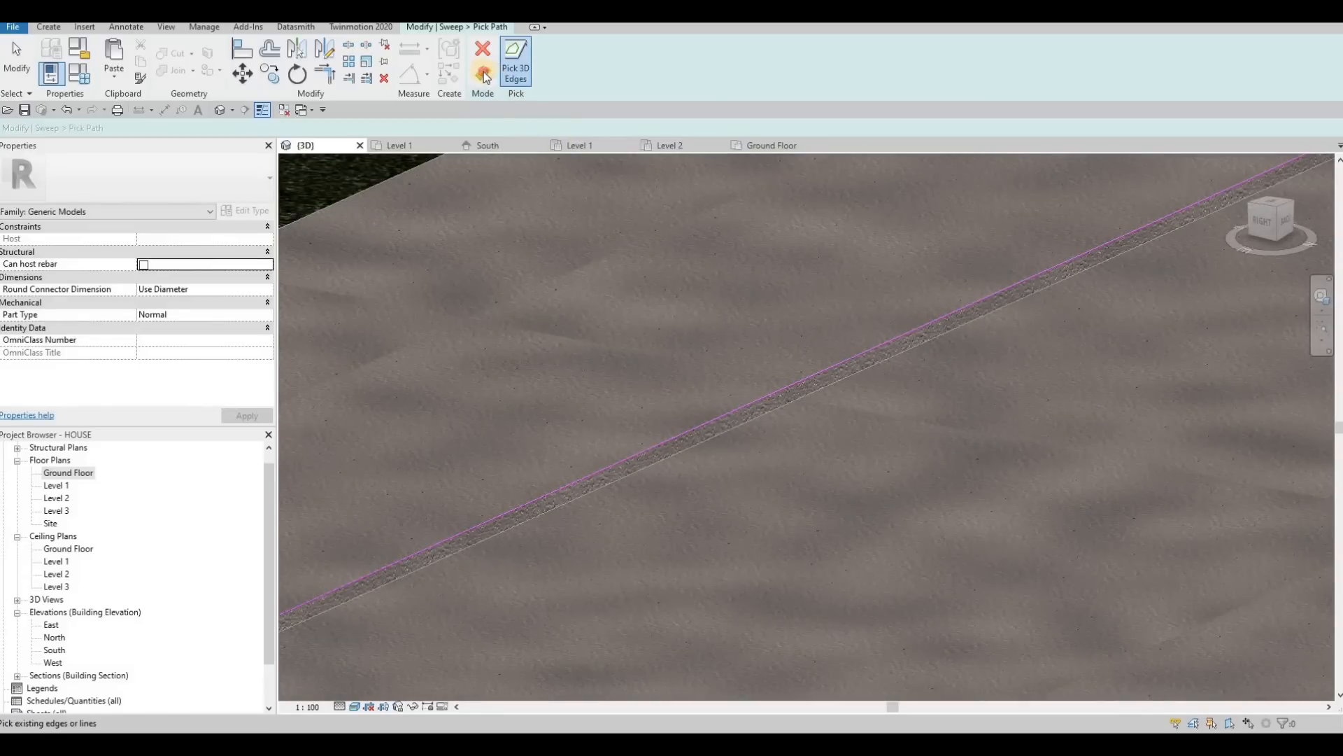
click(728, 78)
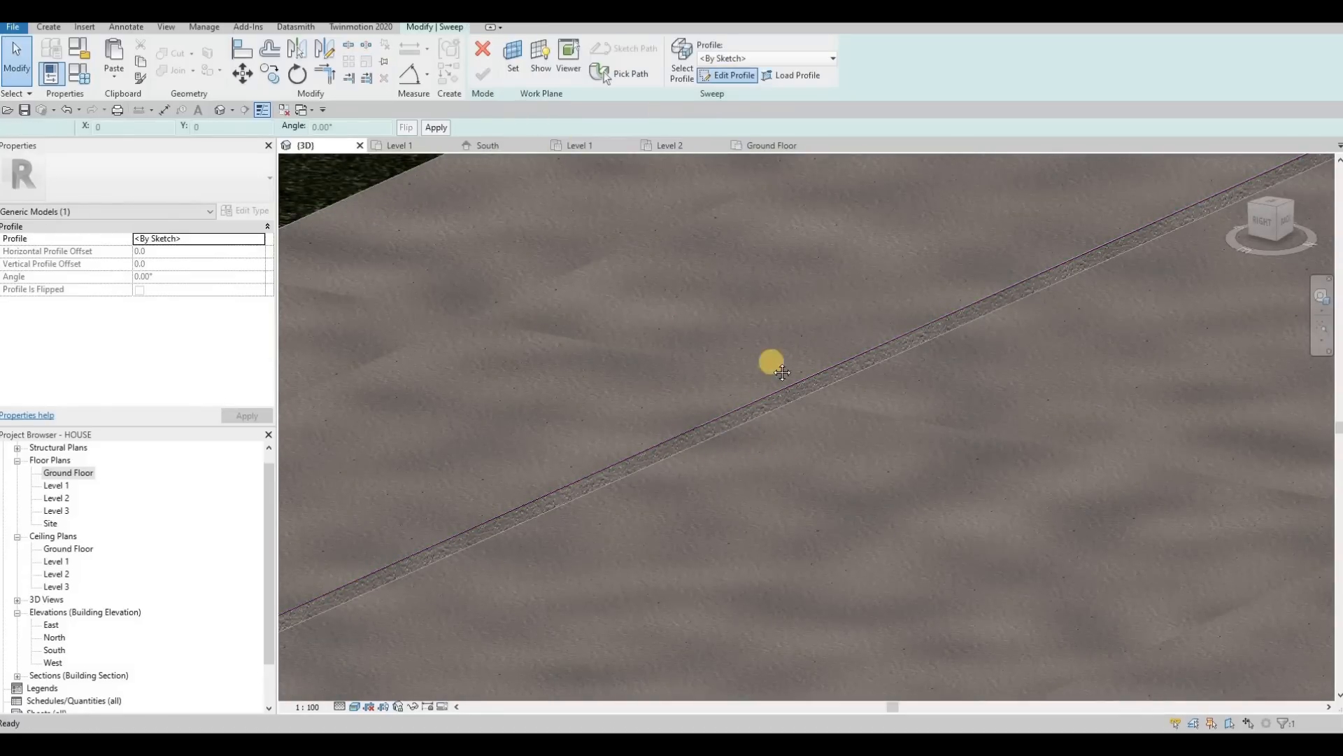
scroll(750, 380, down, 5)
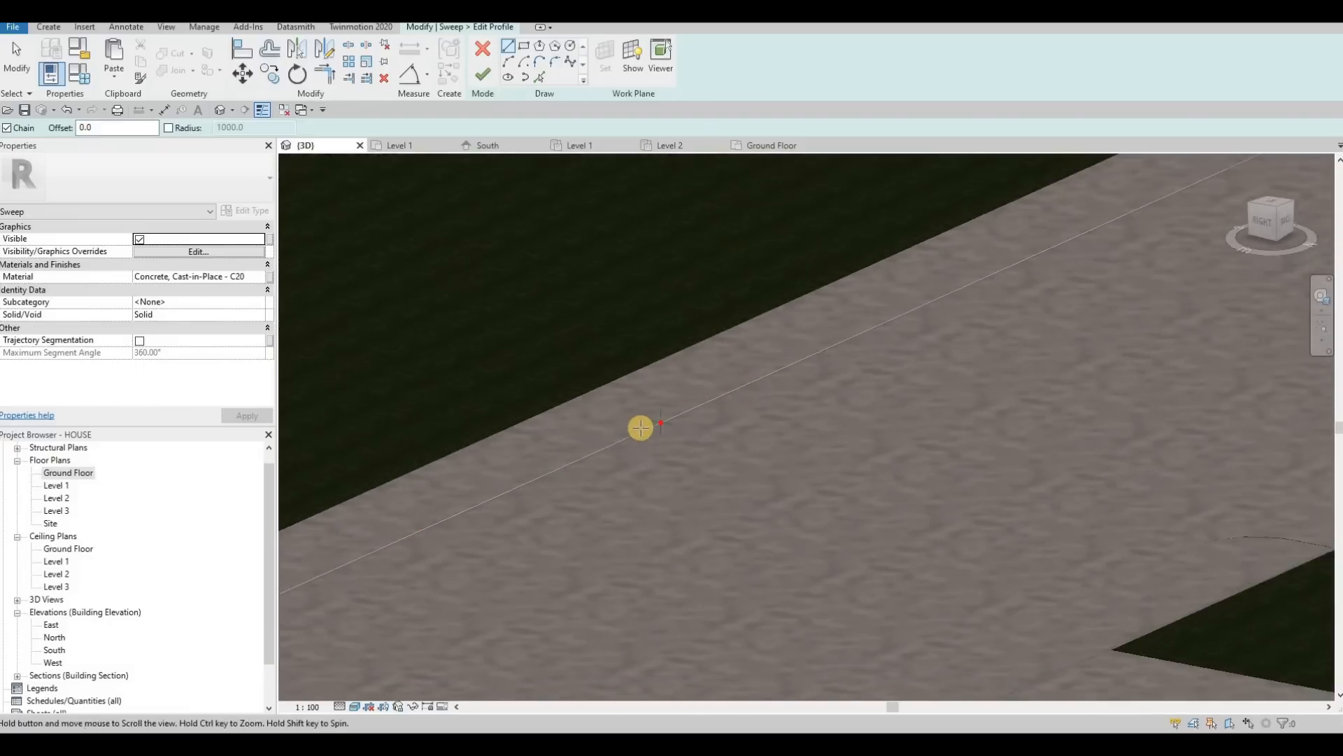
scroll(662, 434, up, 4)
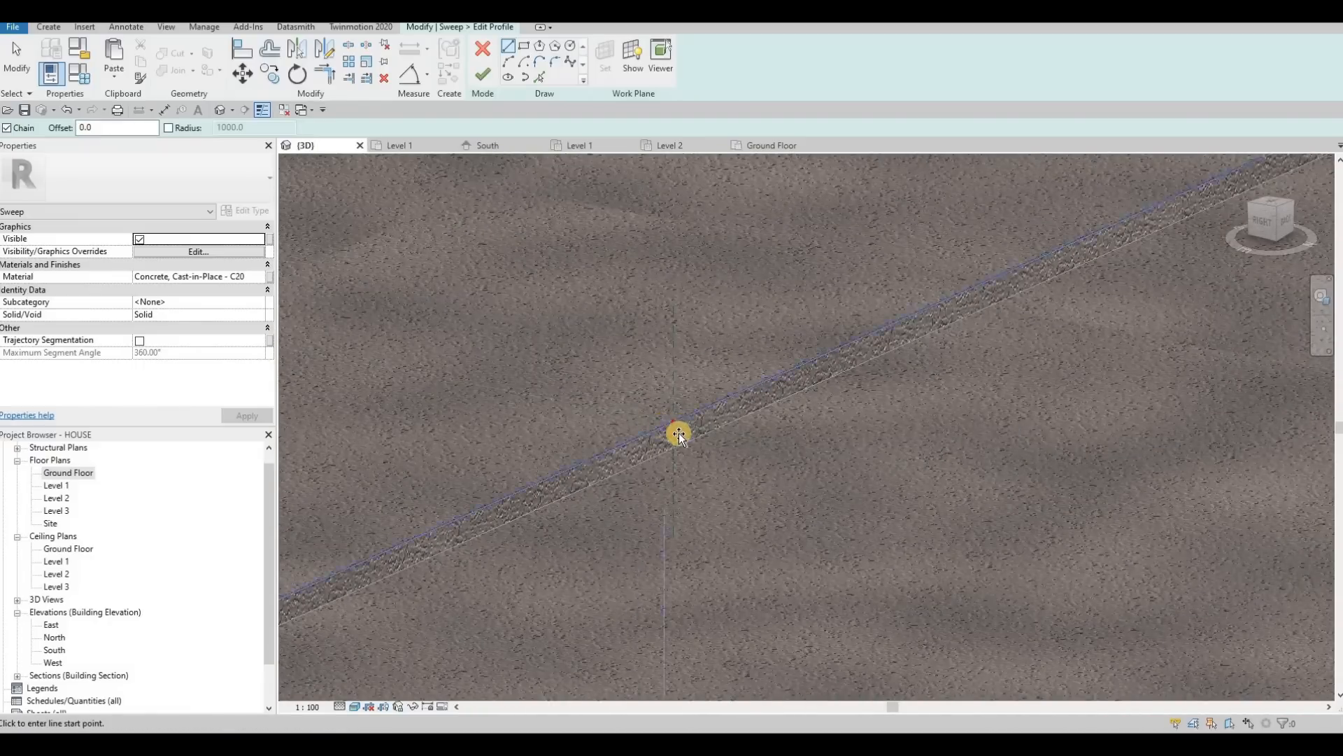
Step: Paste the copied curb profile into the sketch beside the path's reference point
key(ctrl+v)
scroll(653, 432, up, 2)
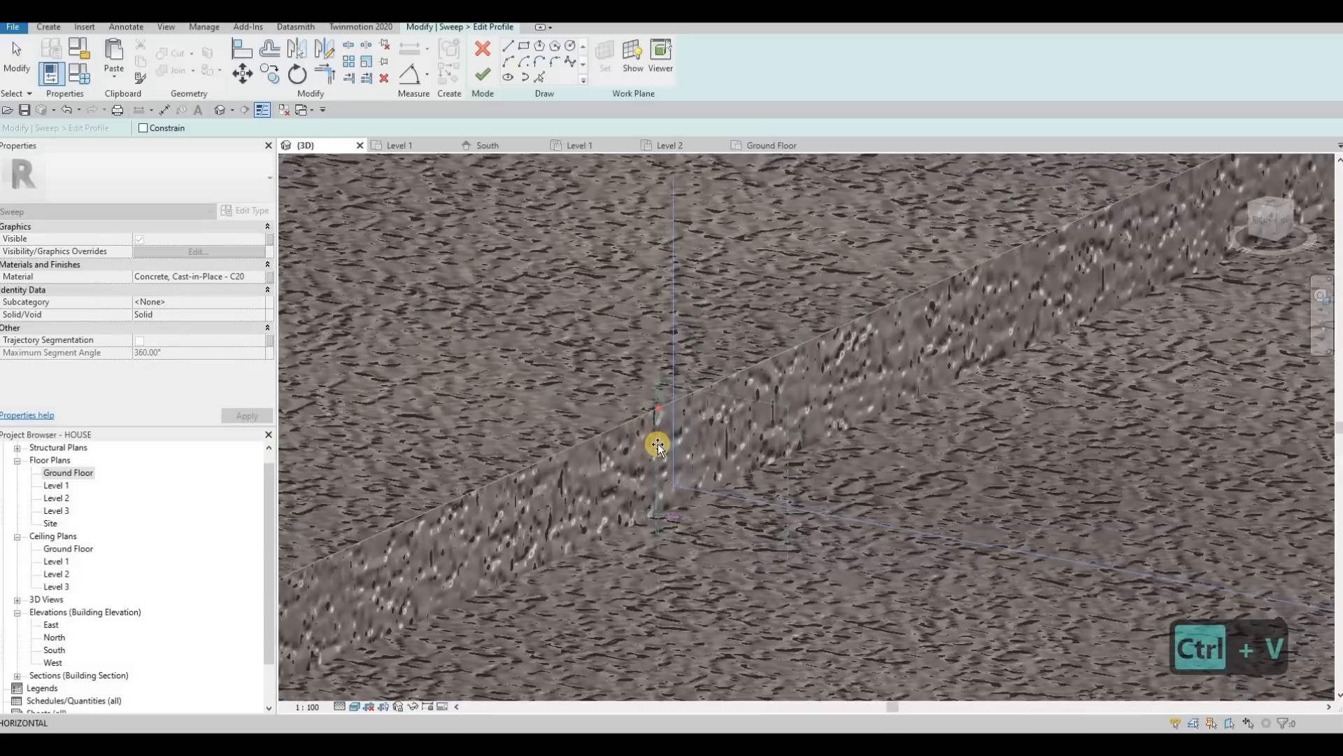
click(736, 441)
scroll(737, 439, up, 2)
key(Escape)
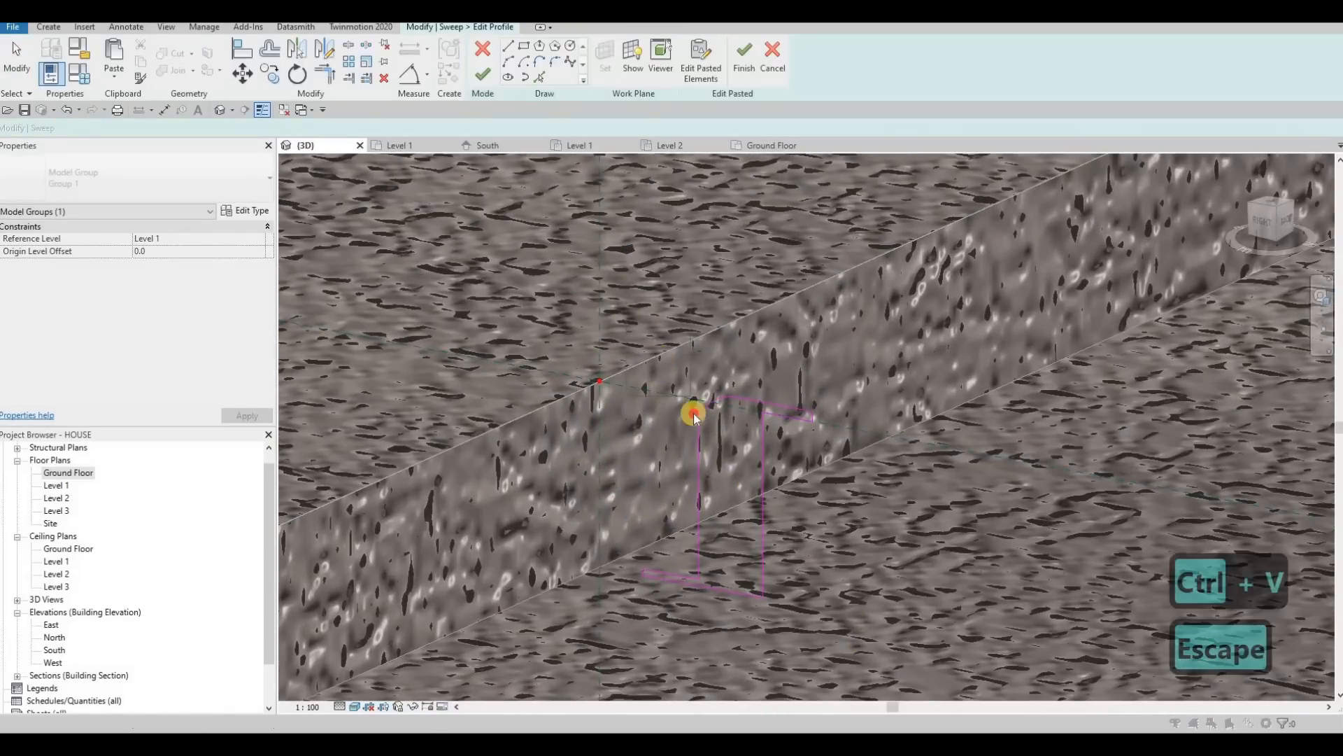
Step: Mirror the pasted curb profile about a vertical axis between it and the reference point, and delete the unmirrored copy
key(d)
key(m)
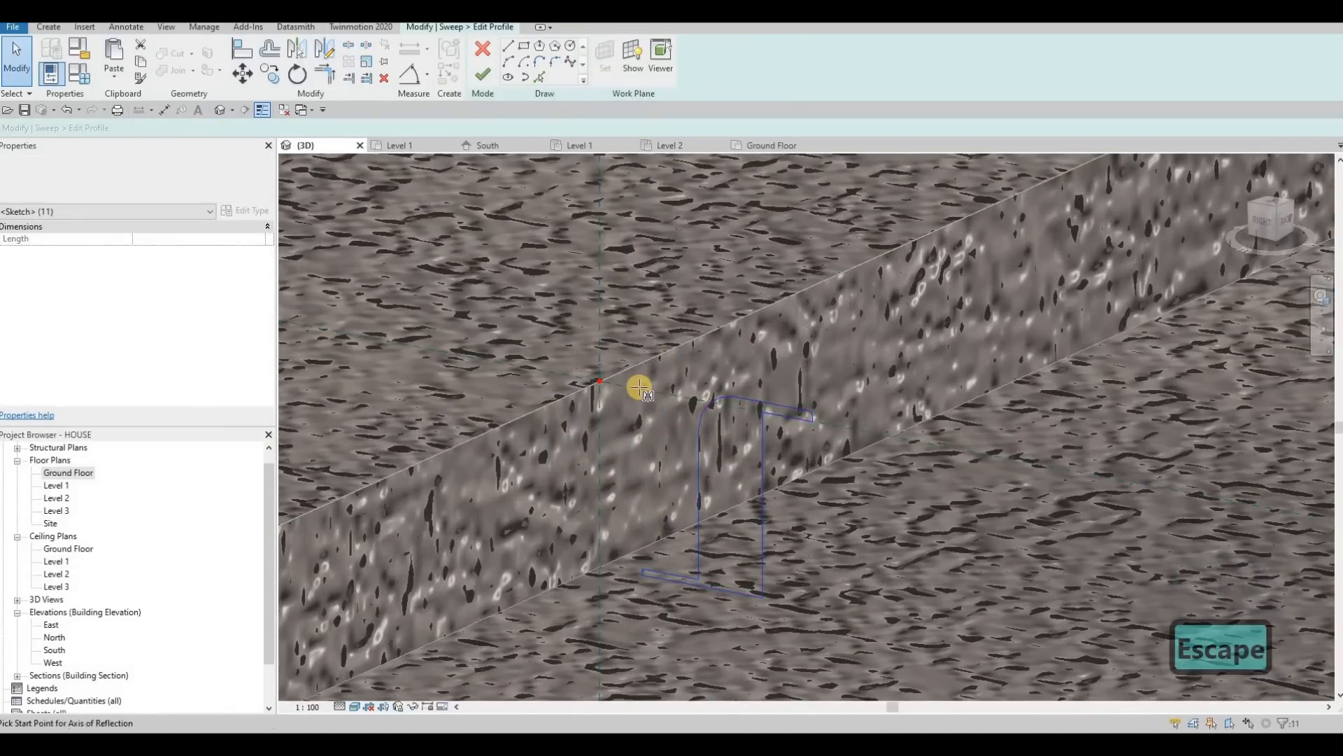
click(640, 387)
click(642, 503)
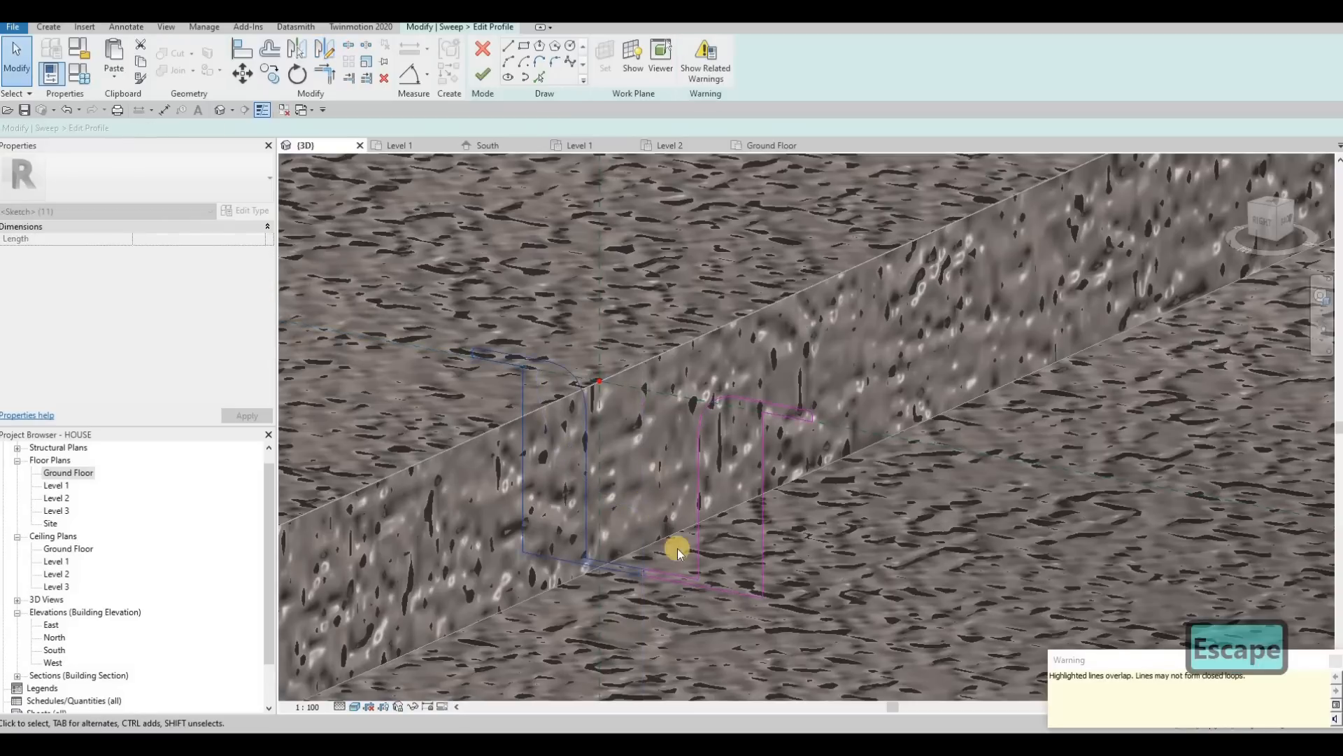
key(Escape)
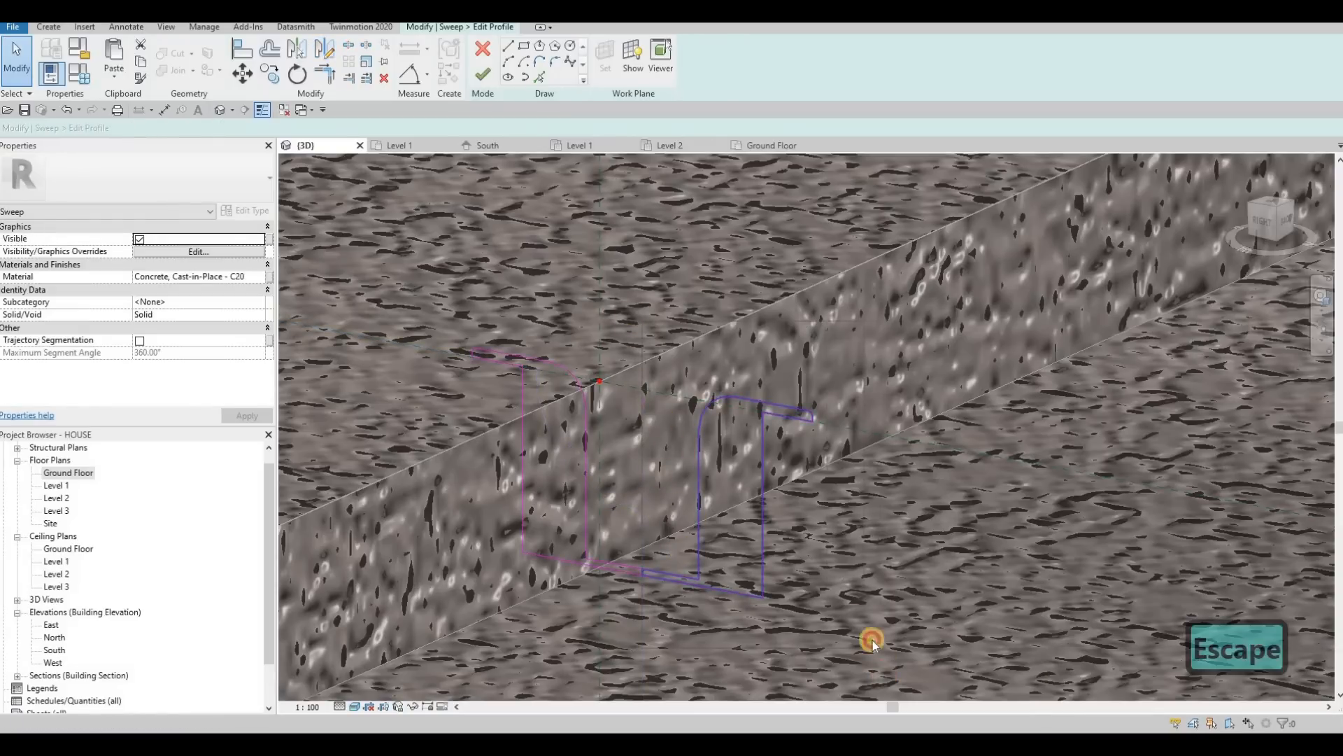
drag(835, 597, 651, 557)
key(Delete)
Step: Close the end of the mirrored profile's bottom lip with a short vertical line and leave the line tool
scroll(627, 583, up, 3)
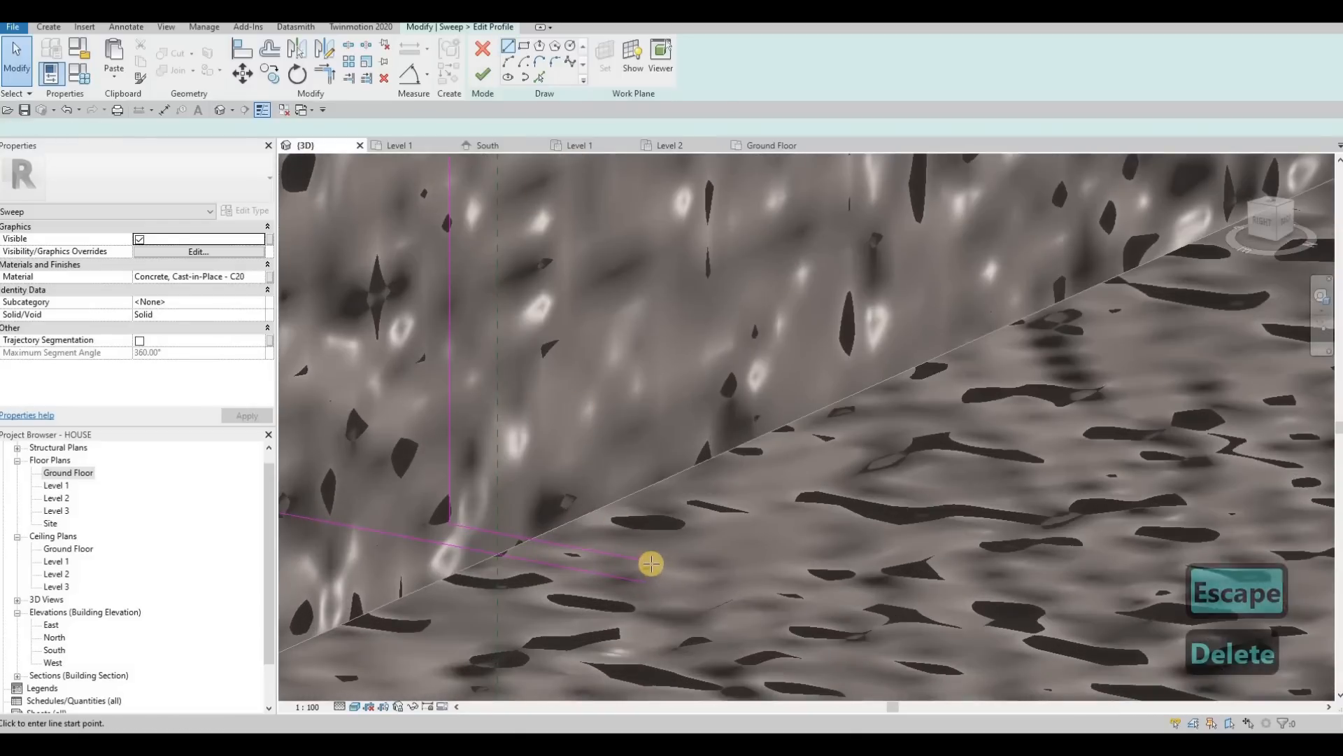
key(l)
key(i)
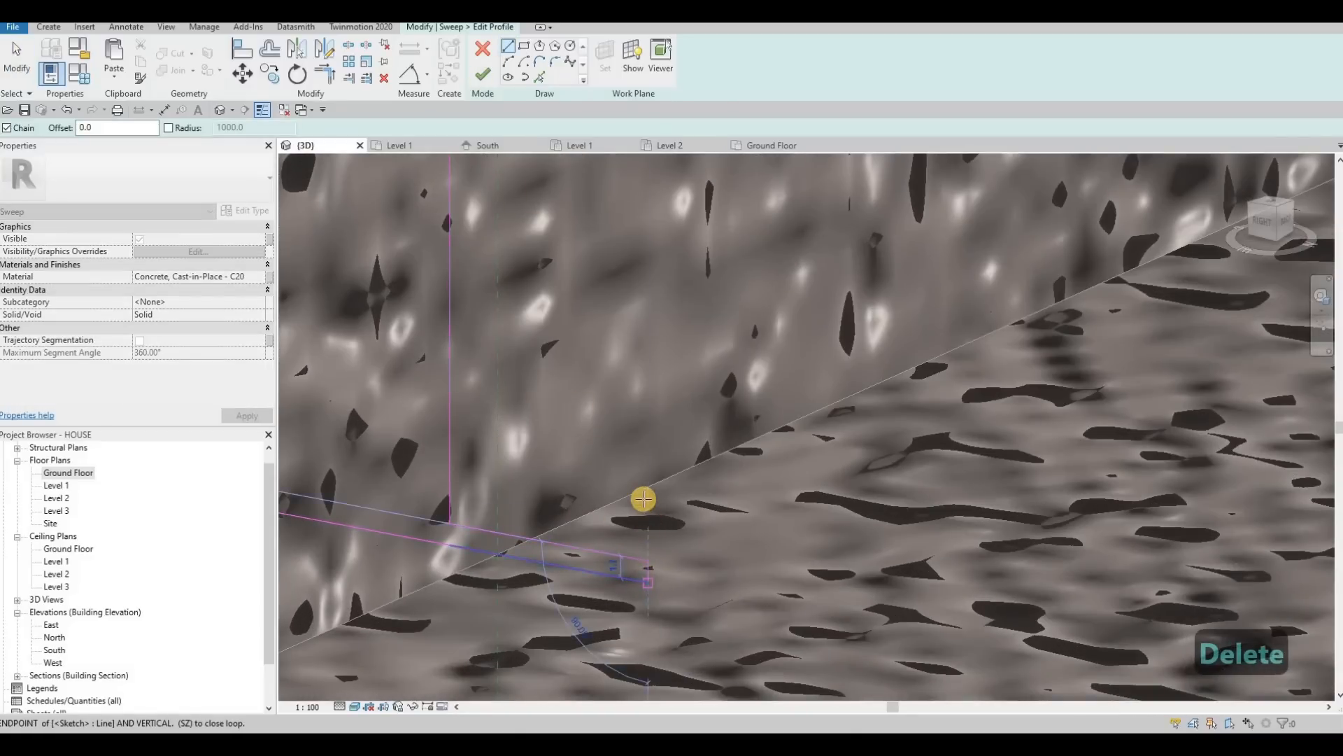
key(Escape)
scroll(632, 473, down, 5)
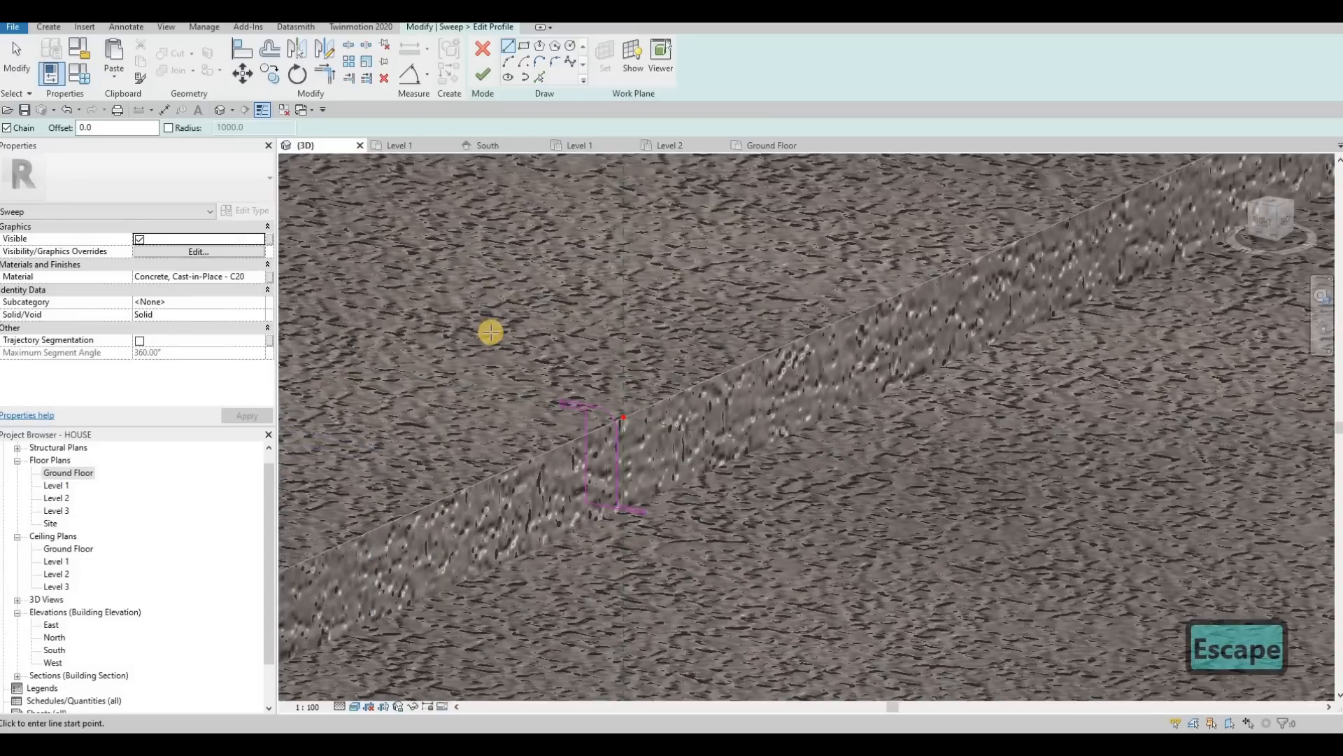
shift+middle_drag(664, 533, 665, 534)
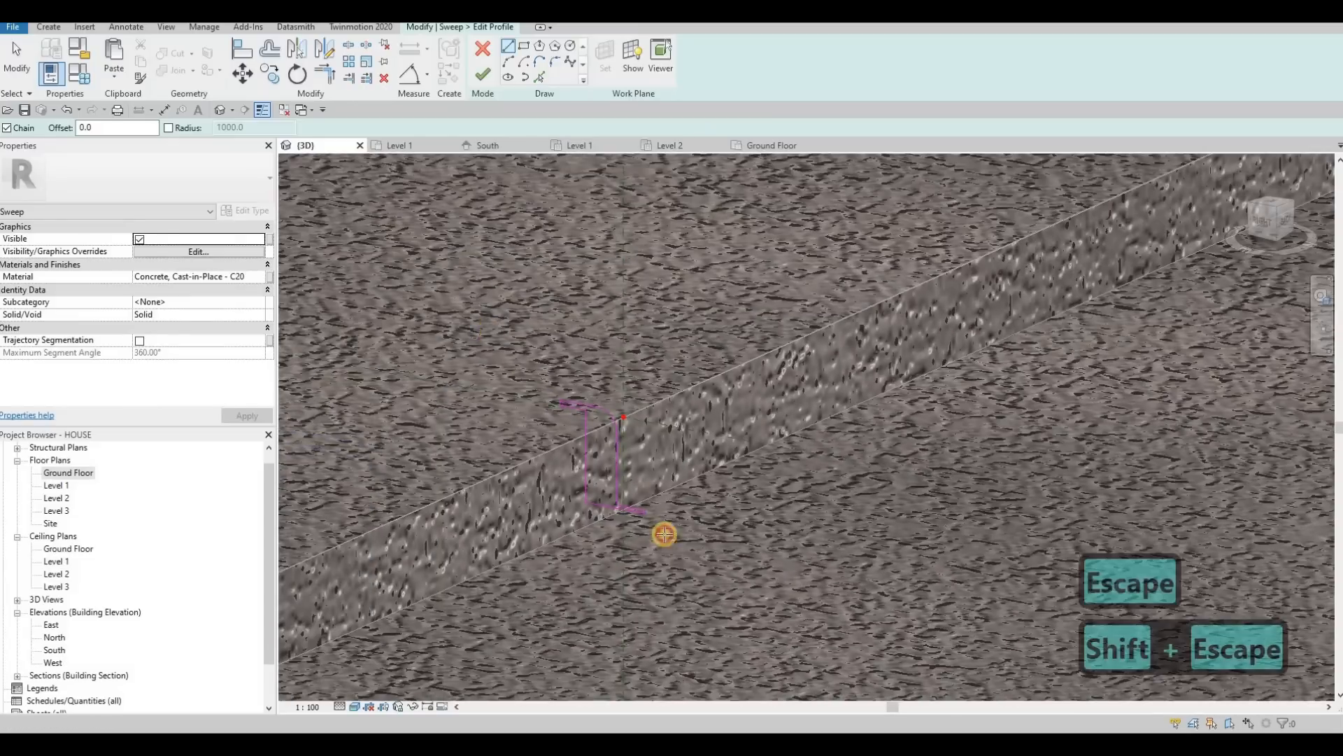
key(Escape)
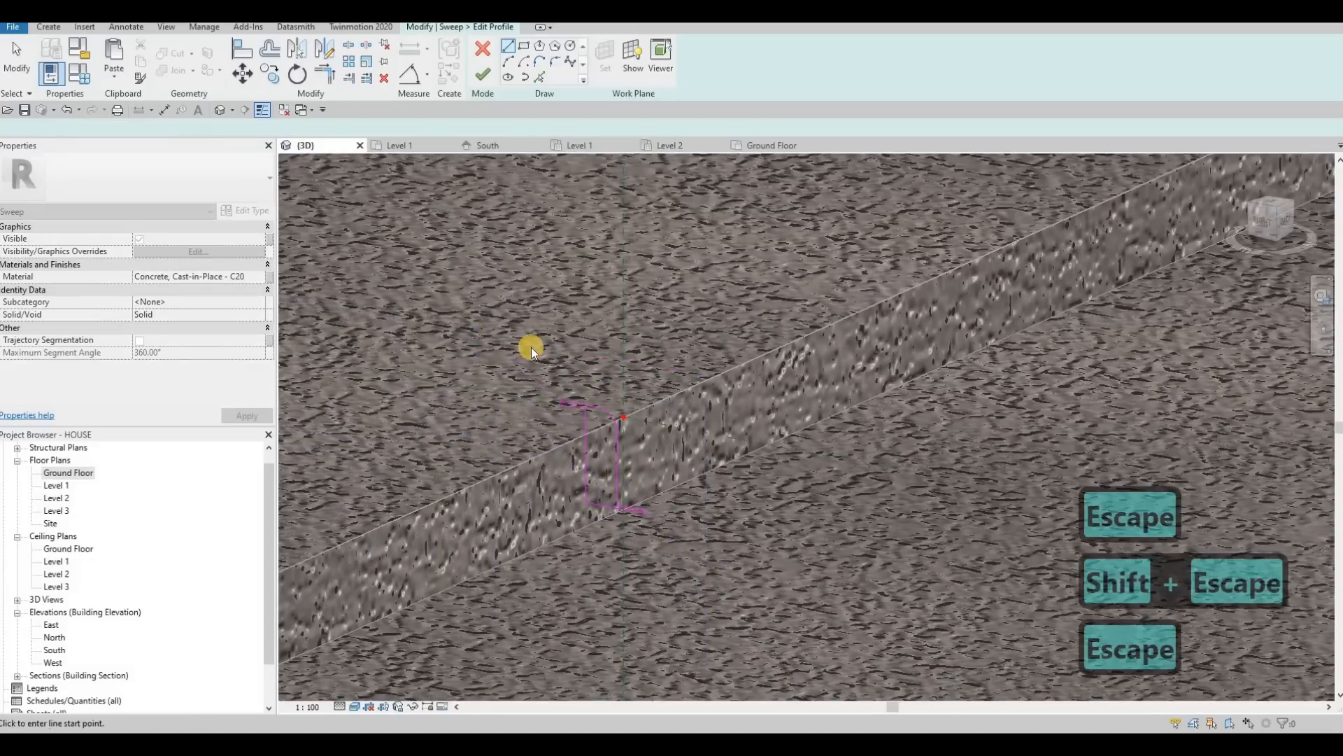
key(Escape)
key(Escape)
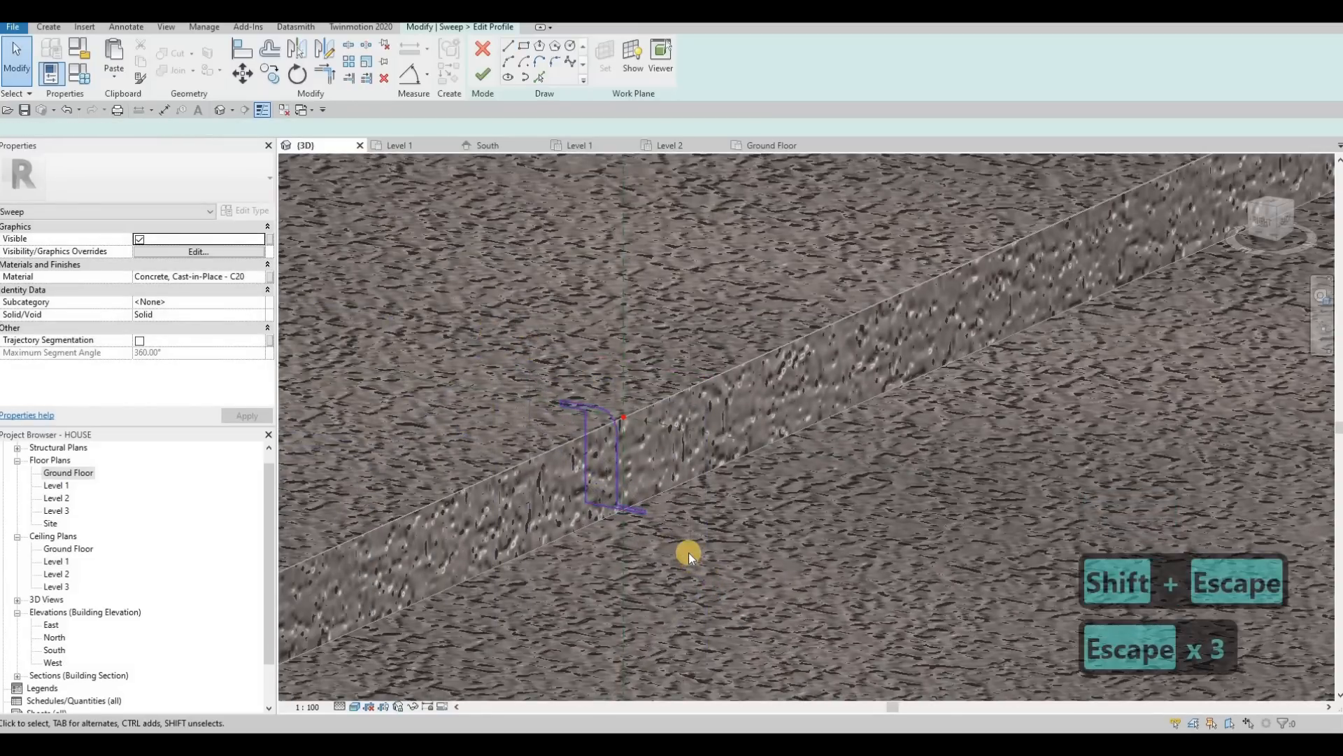
Step: Move the mirrored curb profile so its inner top corner sits on the path's reference point
key(m)
key(v)
scroll(582, 407, up, 5)
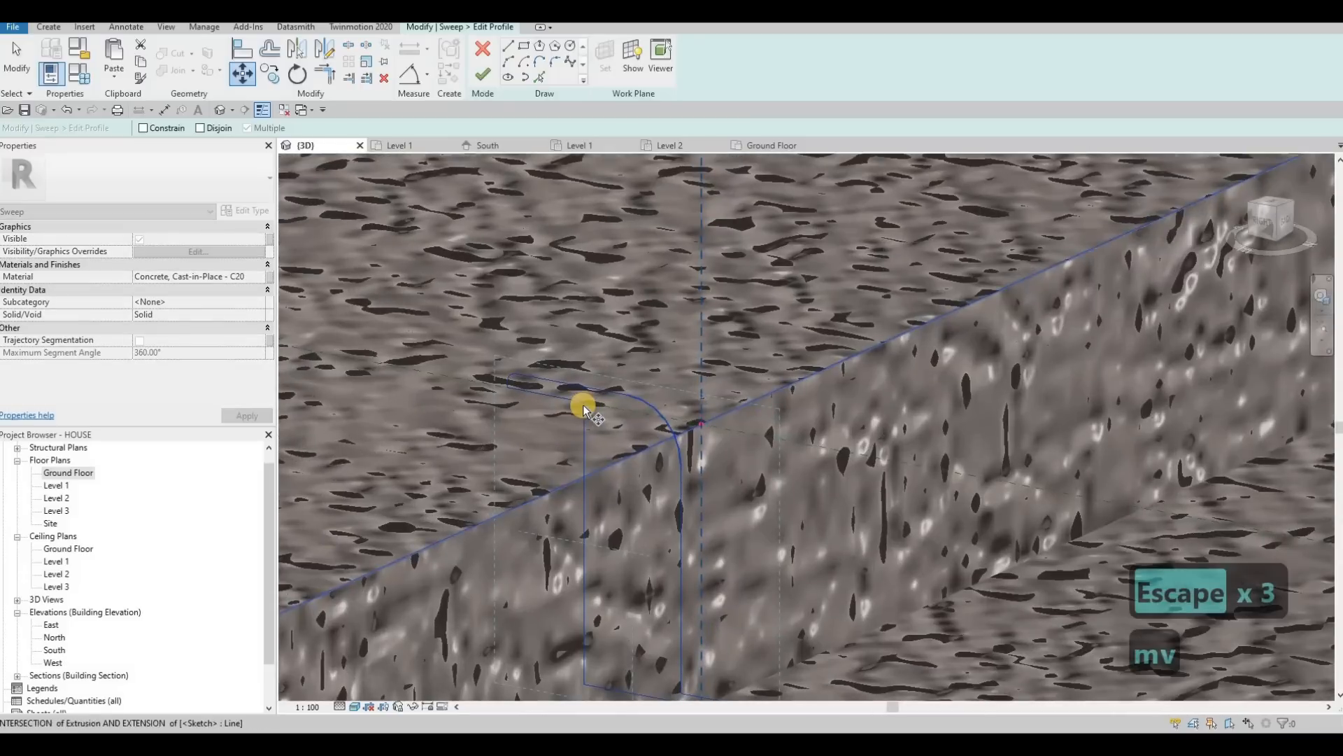
click(664, 425)
click(705, 427)
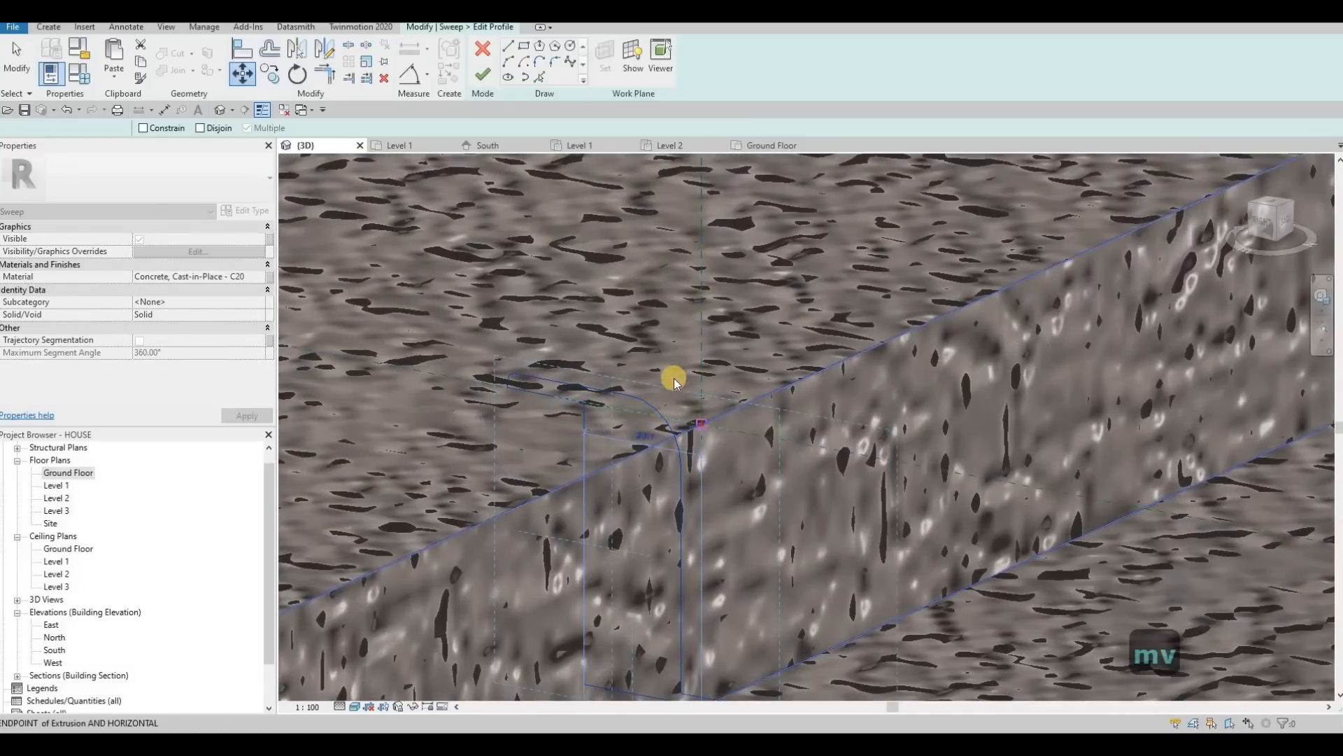
scroll(662, 364, down, 4)
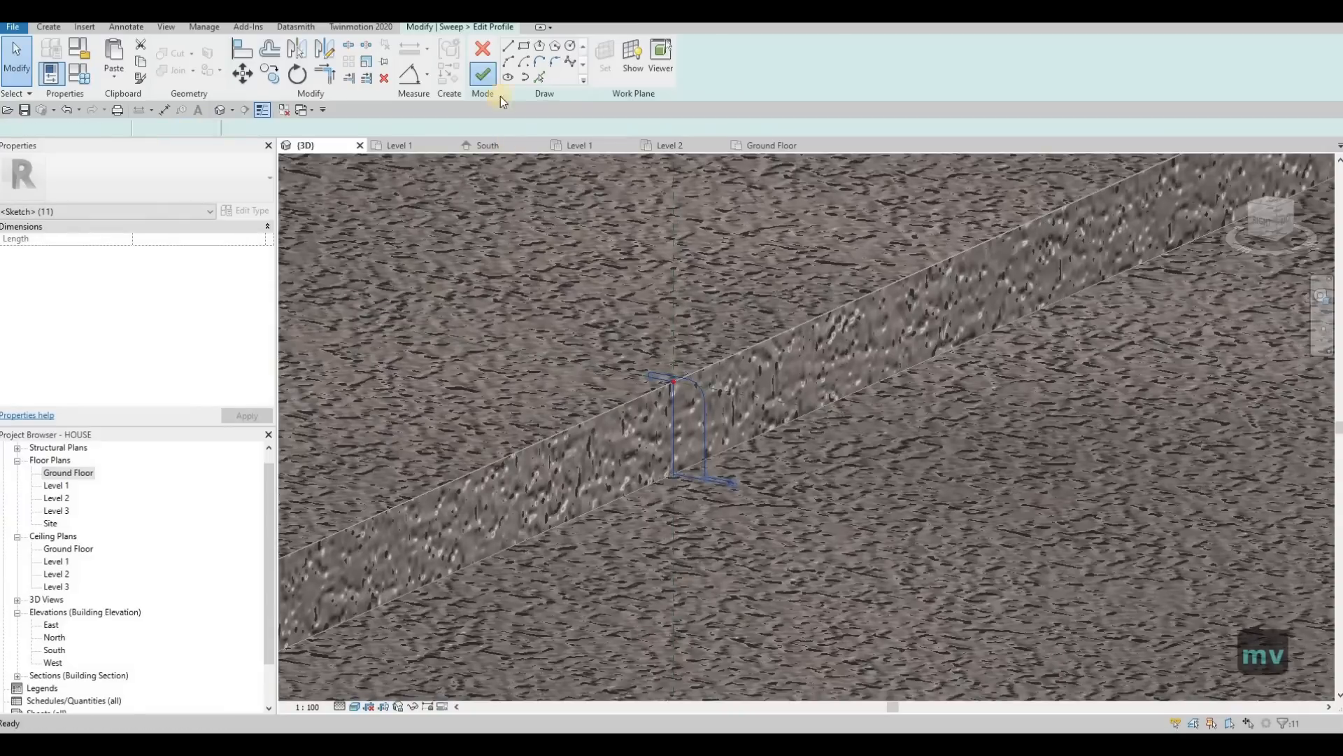
Step: Finish the profile, the sweep and the in-place model, and dismiss the save reminder without saving
click(483, 74)
click(482, 74)
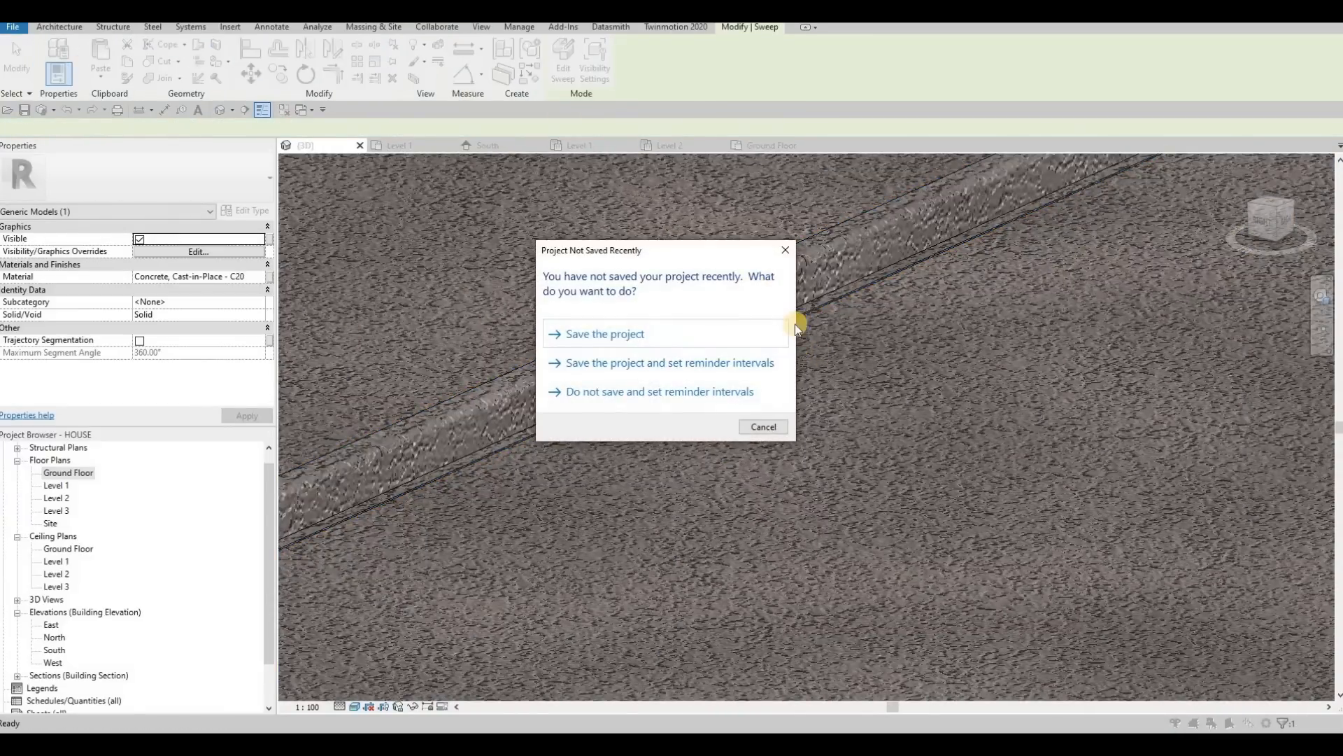
key(Escape)
key(Escape)
Step: Examine the finished curbs, street and house front from several angles in the 3D view
scroll(761, 351, up, 5)
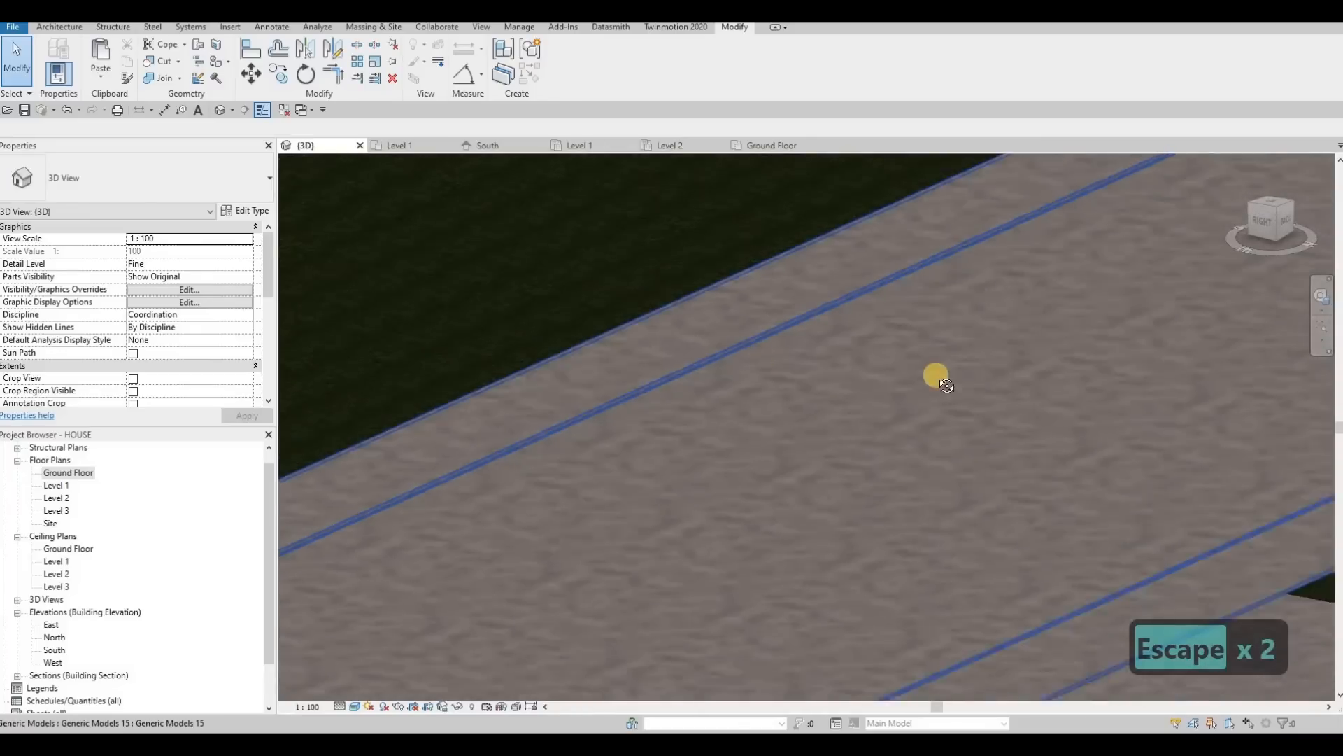
scroll(778, 333, down, 5)
shift+middle_drag(778, 334, 851, 359)
scroll(854, 336, up, 2)
scroll(811, 358, up, 1)
scroll(848, 358, down, 2)
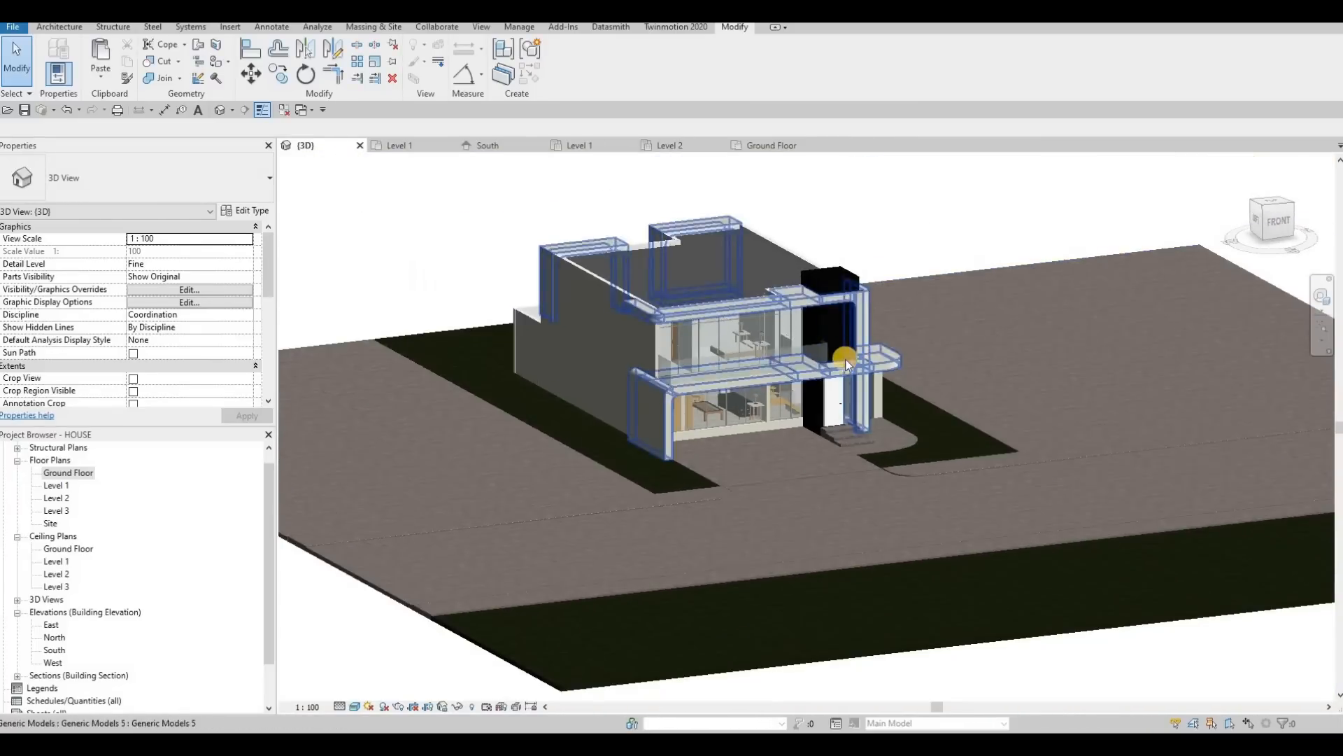
scroll(849, 392, up, 3)
scroll(849, 409, down, 3)
shift+middle_drag(908, 452, 829, 388)
scroll(888, 438, up, 3)
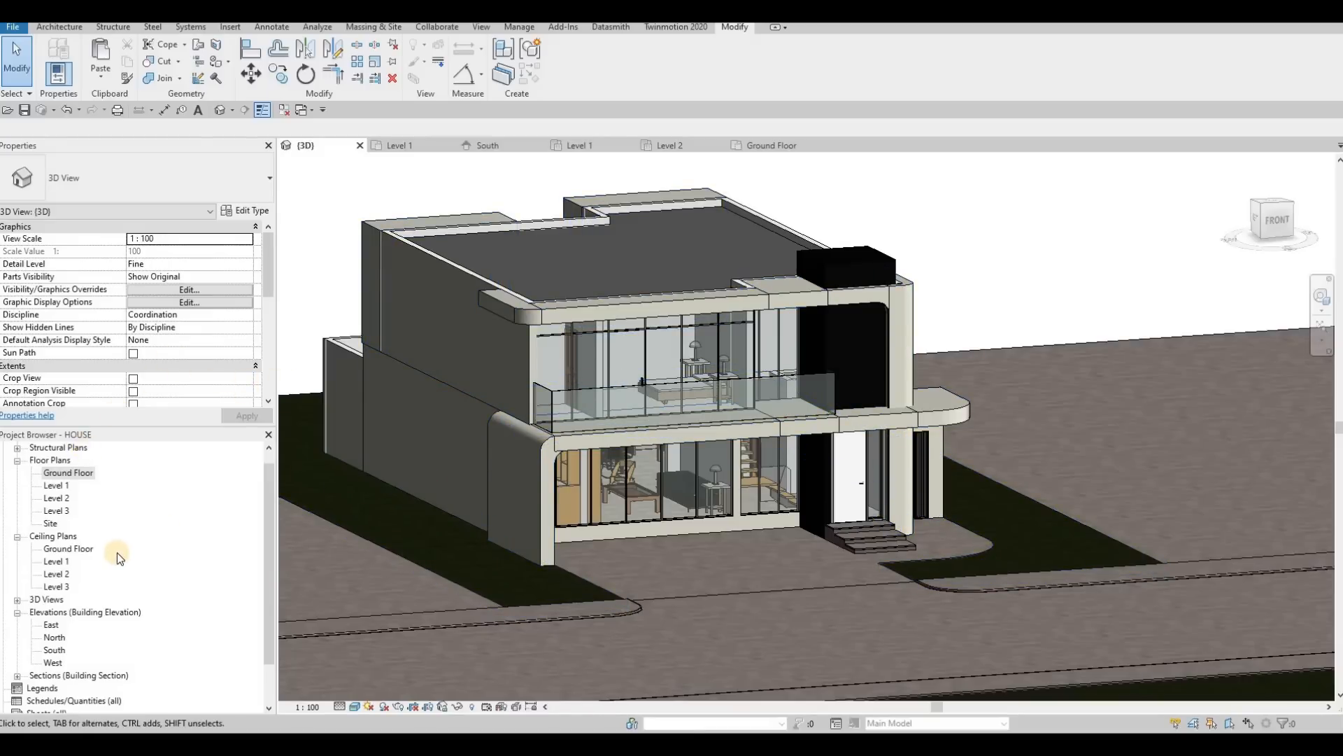
scroll(117, 552, down, 1)
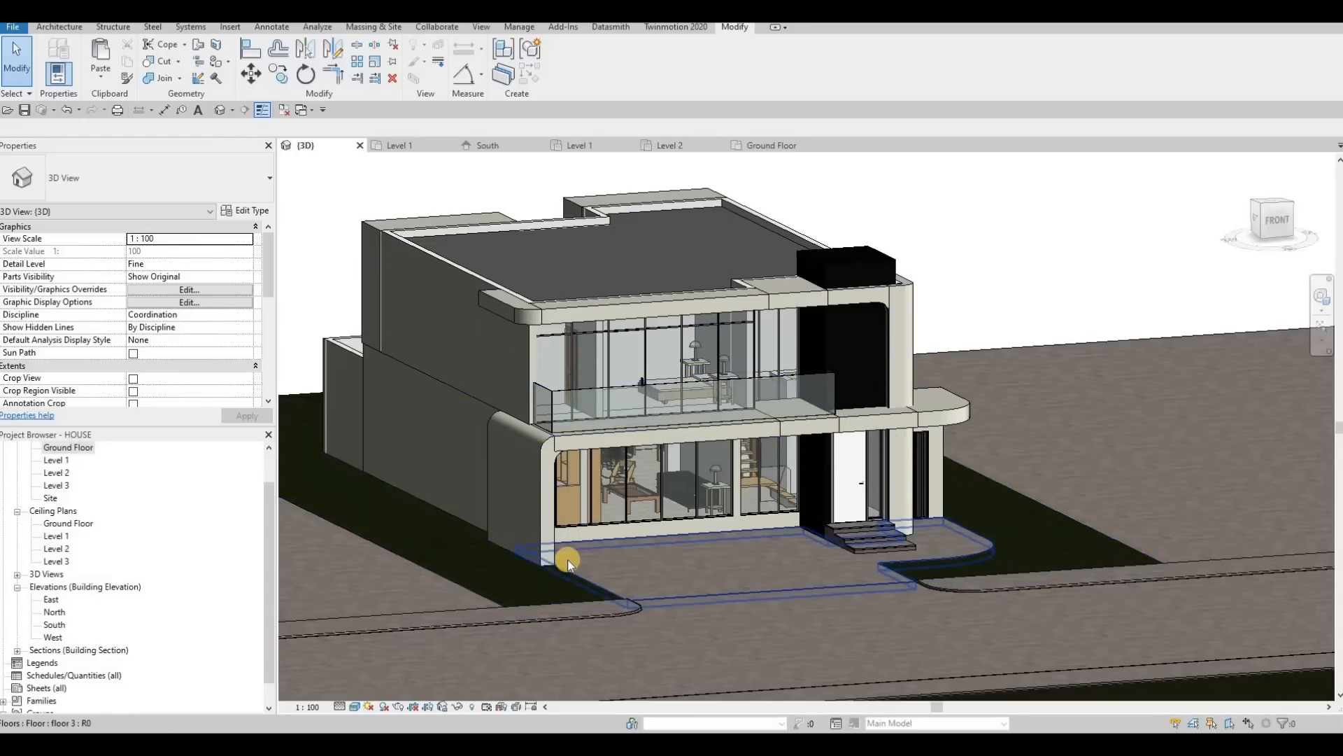